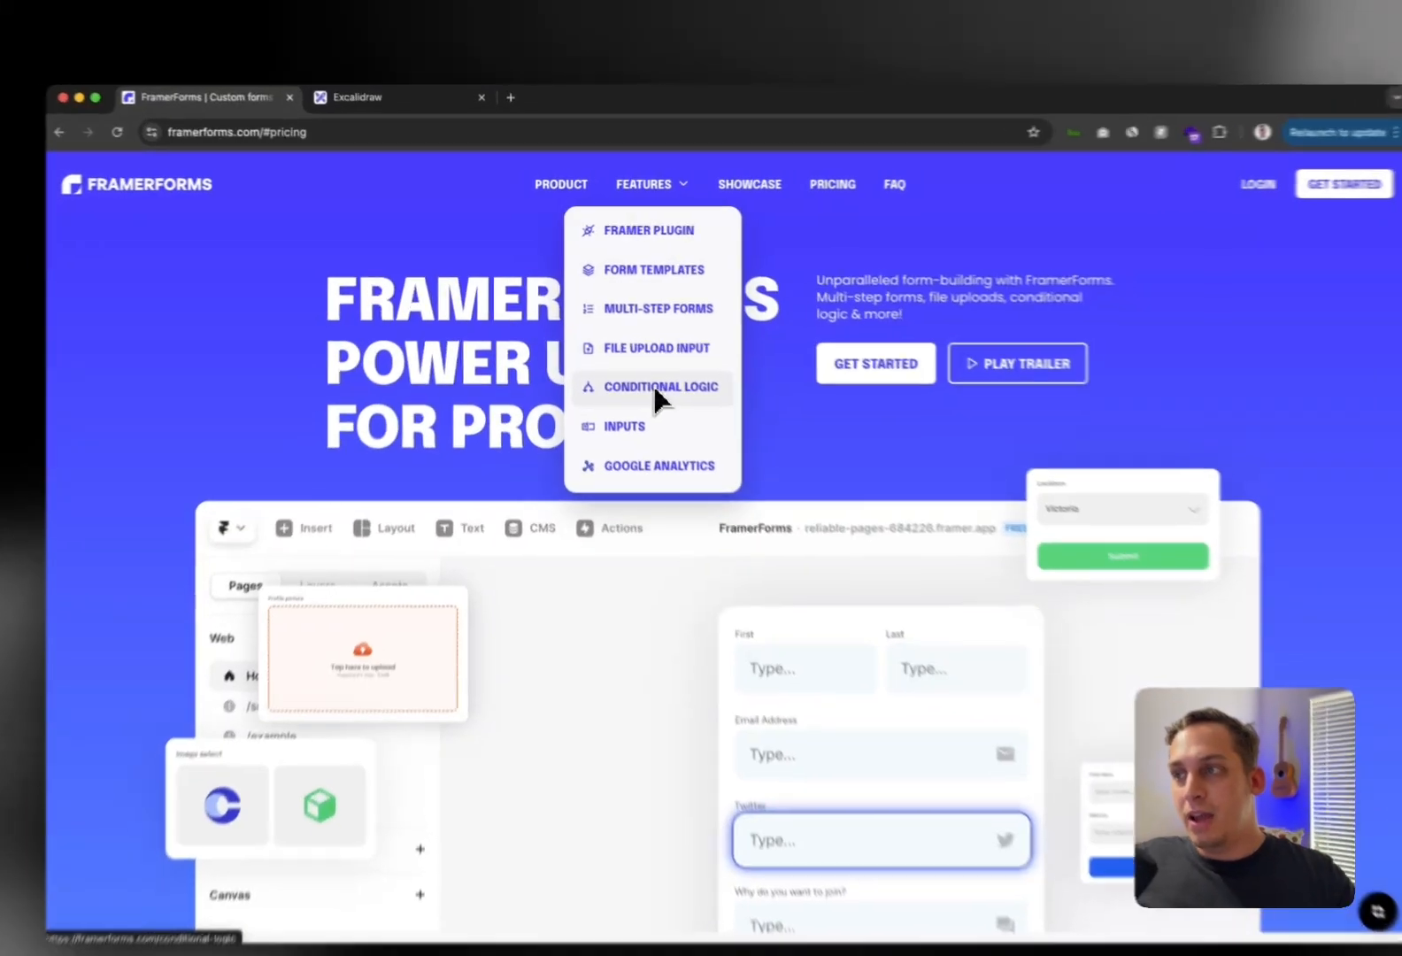
# Read the FramerForms Conditional Logic page down to Unlock Endless Possibilities, then view the Excalidraw flowchart
pyautogui.click(656, 392)
pyautogui.scroll(-1, 620, 393)
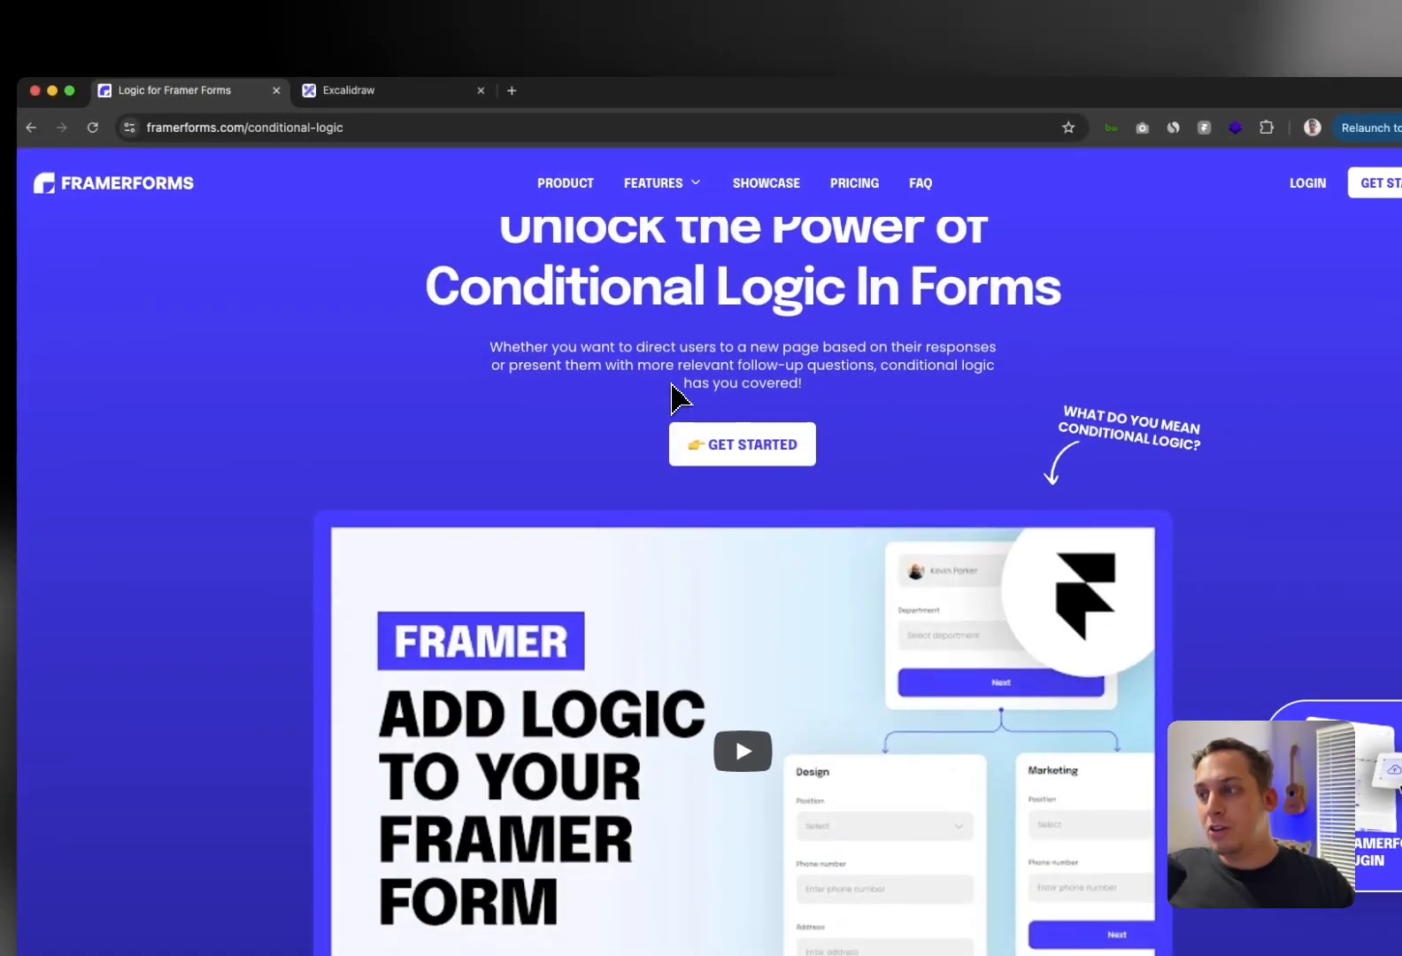
pyautogui.scroll(-2, 591, 390)
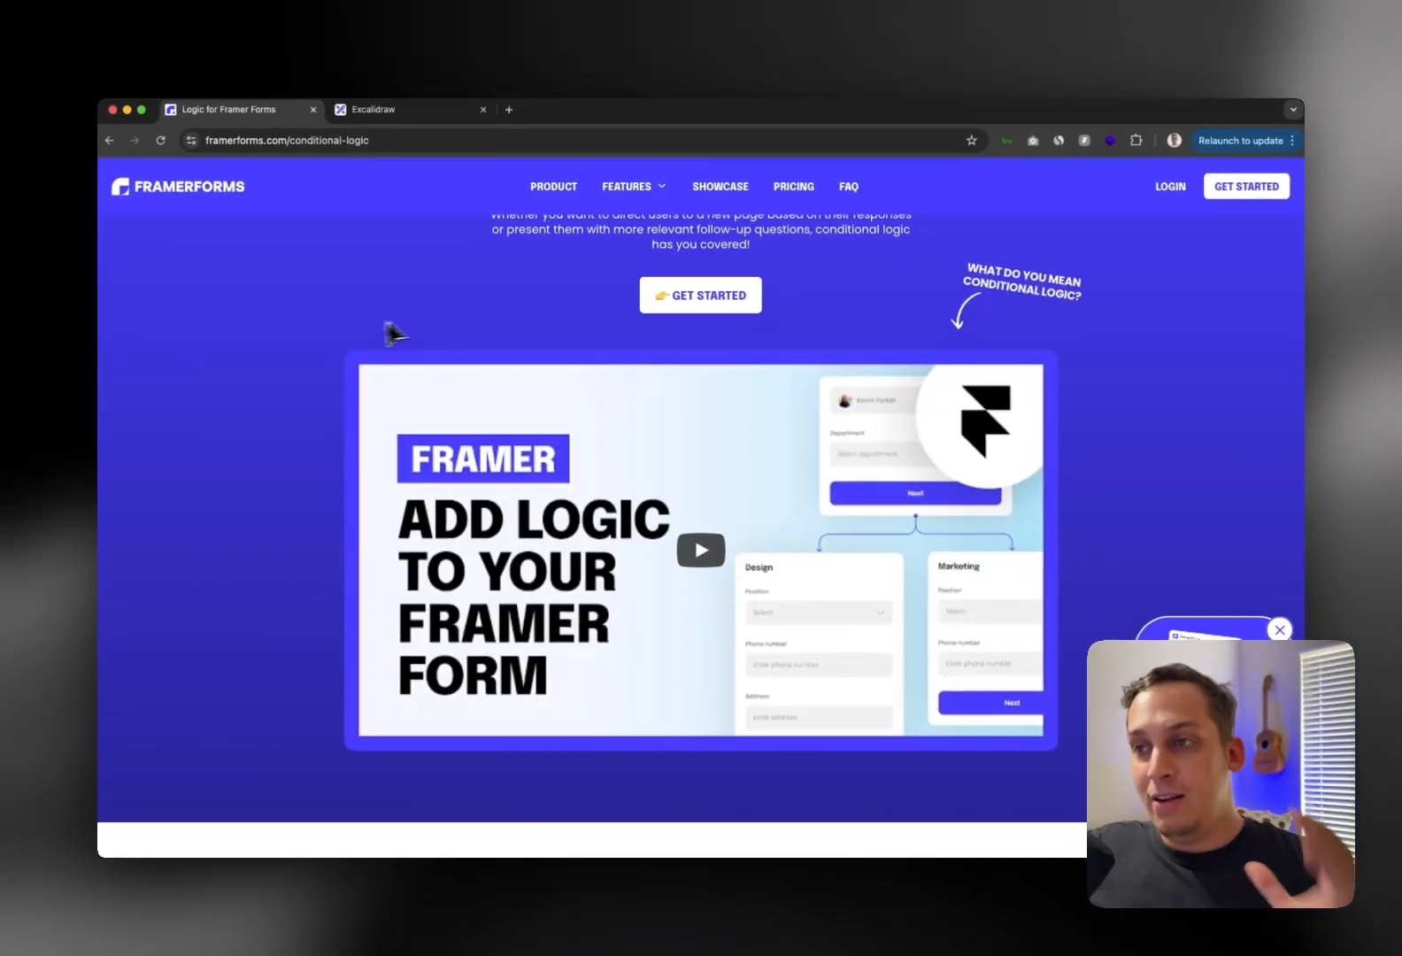
pyautogui.scroll(-1, 330, 350)
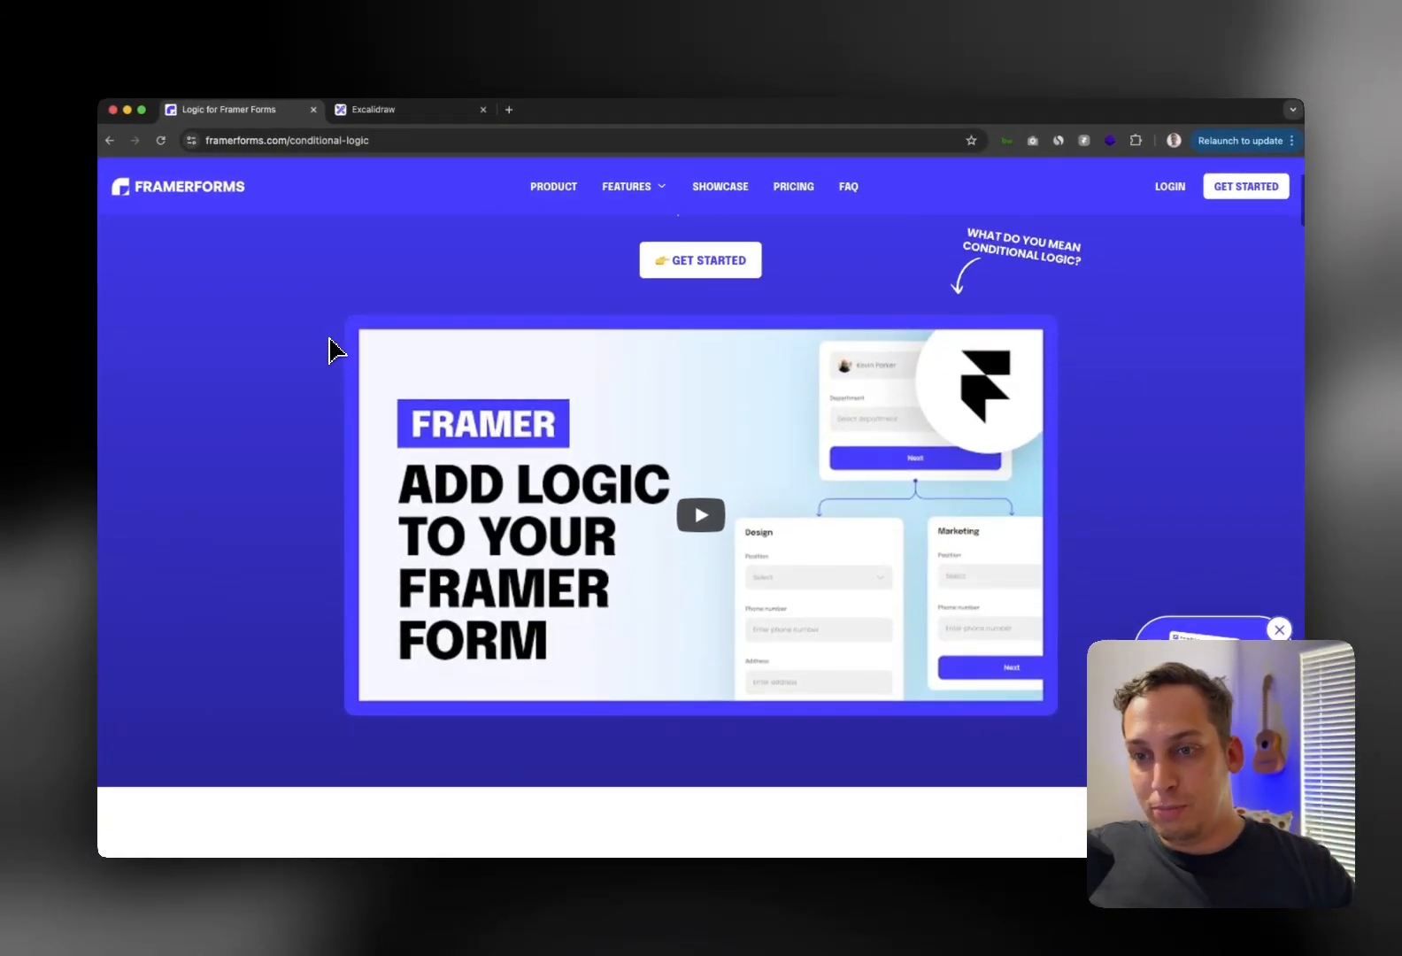
pyautogui.scroll(-8, 329, 350)
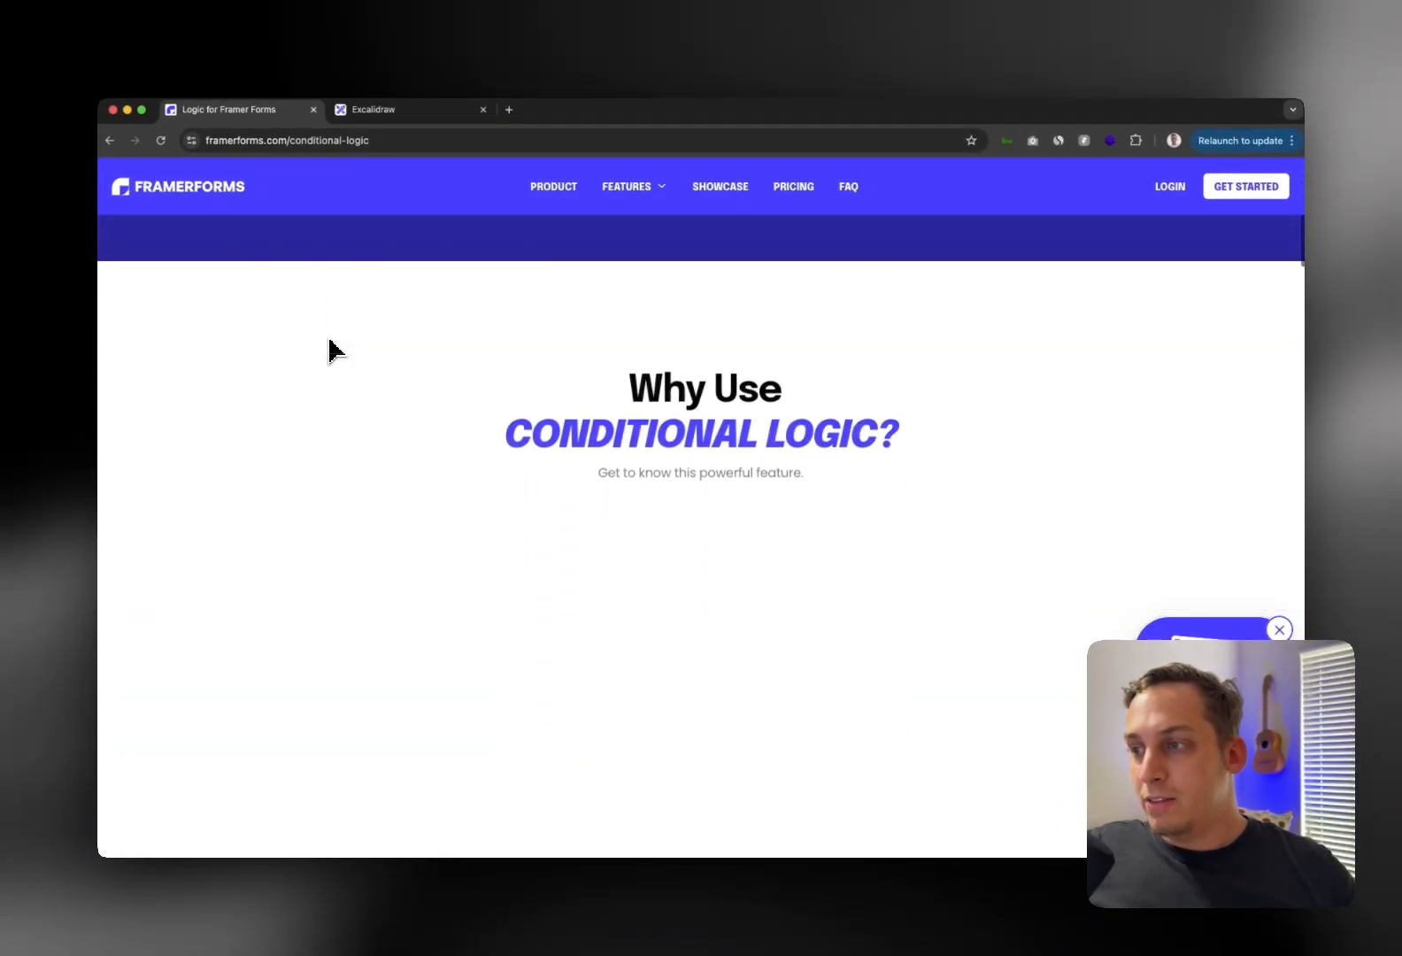
pyautogui.scroll(-1, 330, 350)
pyautogui.scroll(-3, 329, 350)
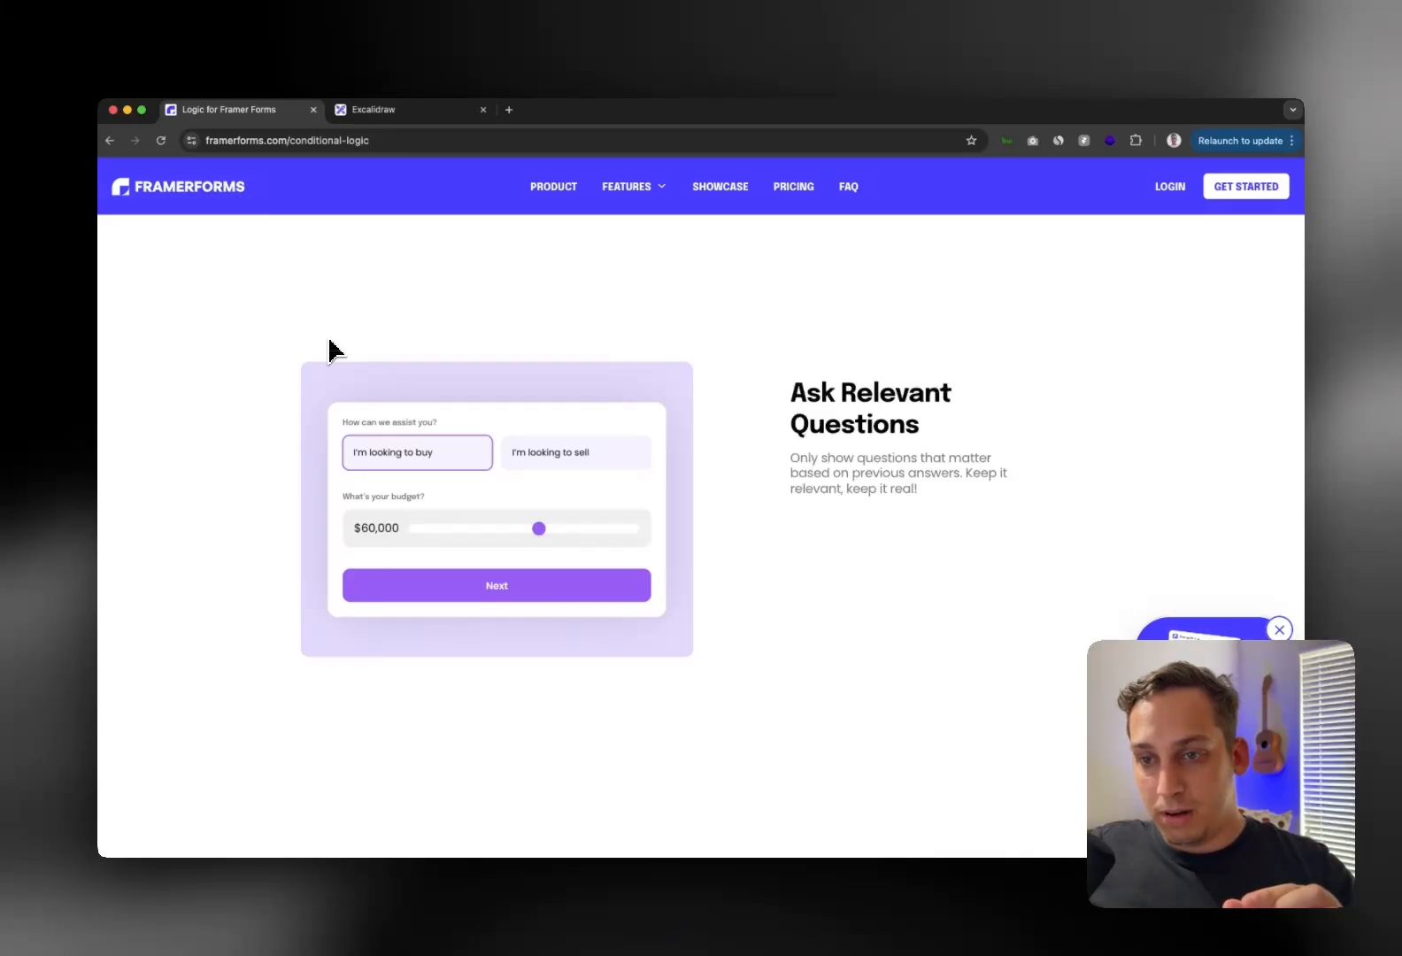
pyautogui.scroll(-8, 325, 348)
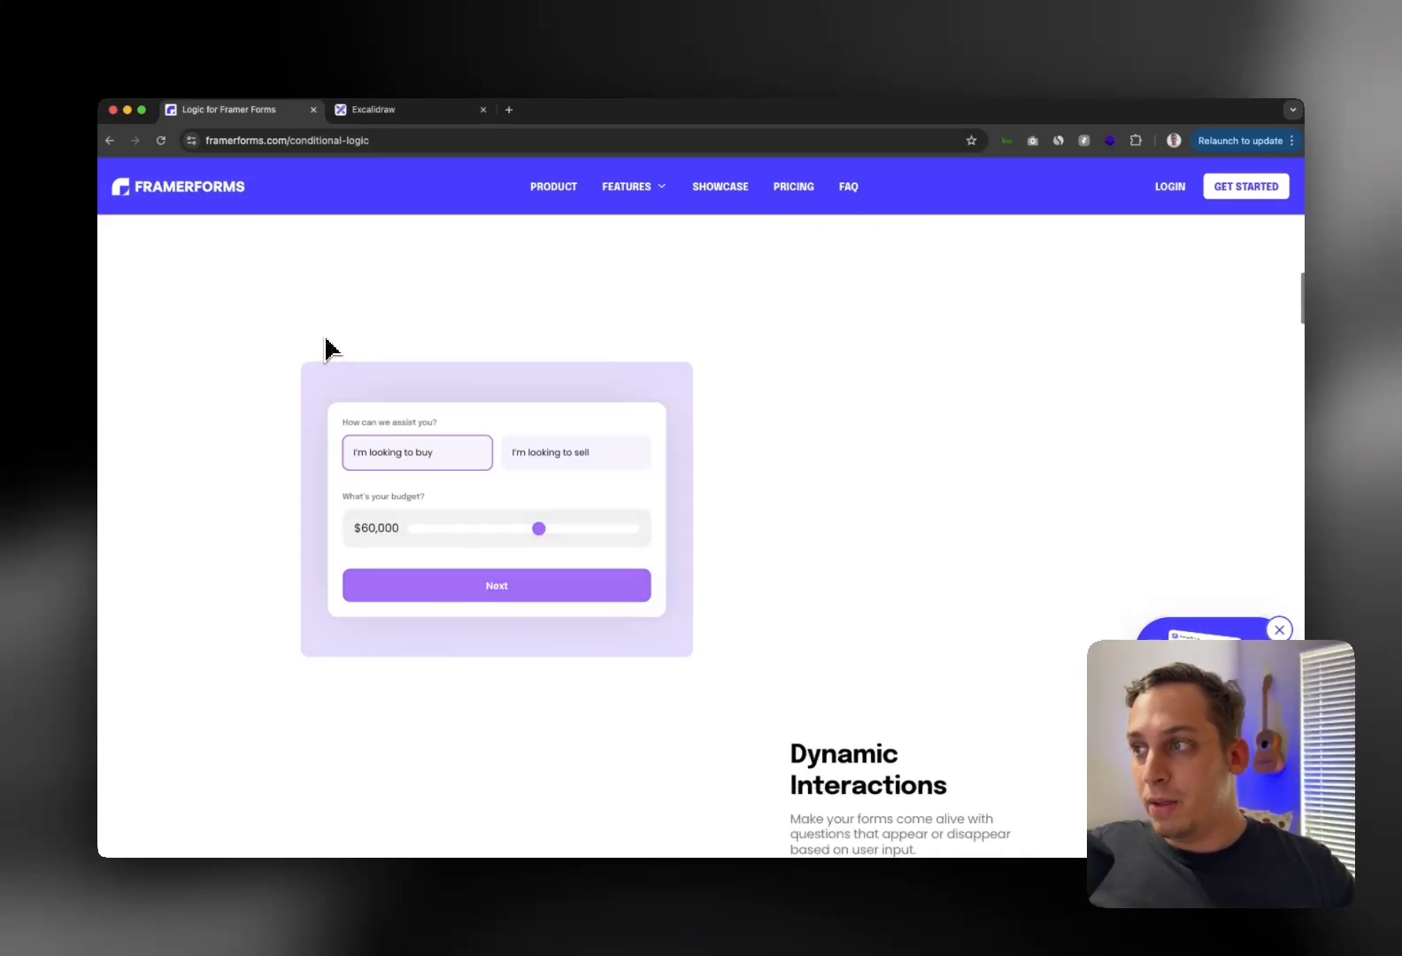
pyautogui.scroll(-8, 326, 348)
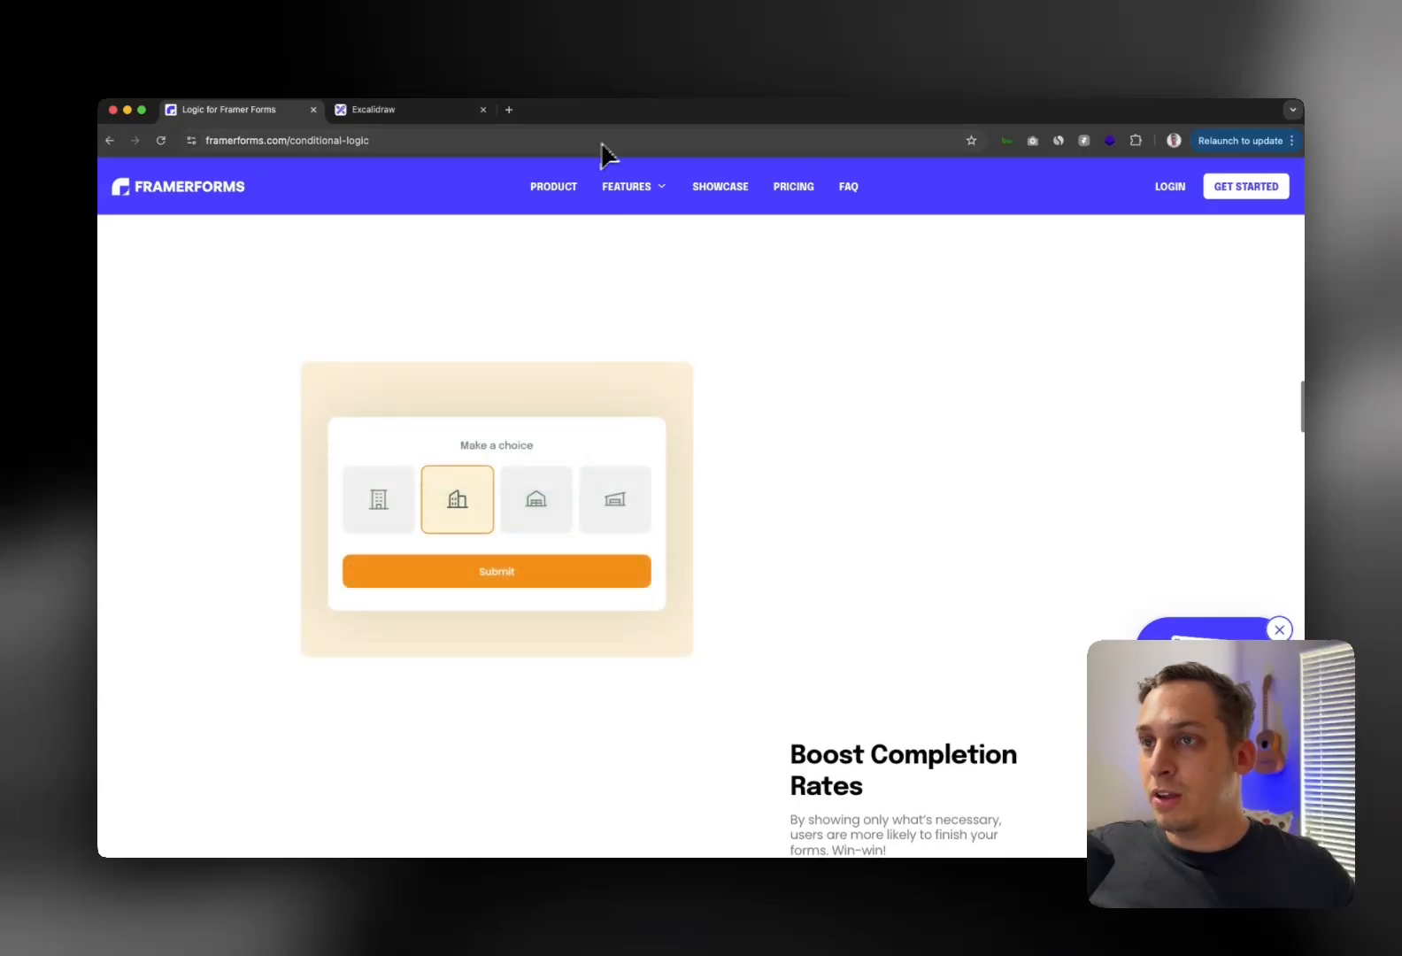
pyautogui.scroll(-7, 412, 289)
pyautogui.scroll(-8, 394, 292)
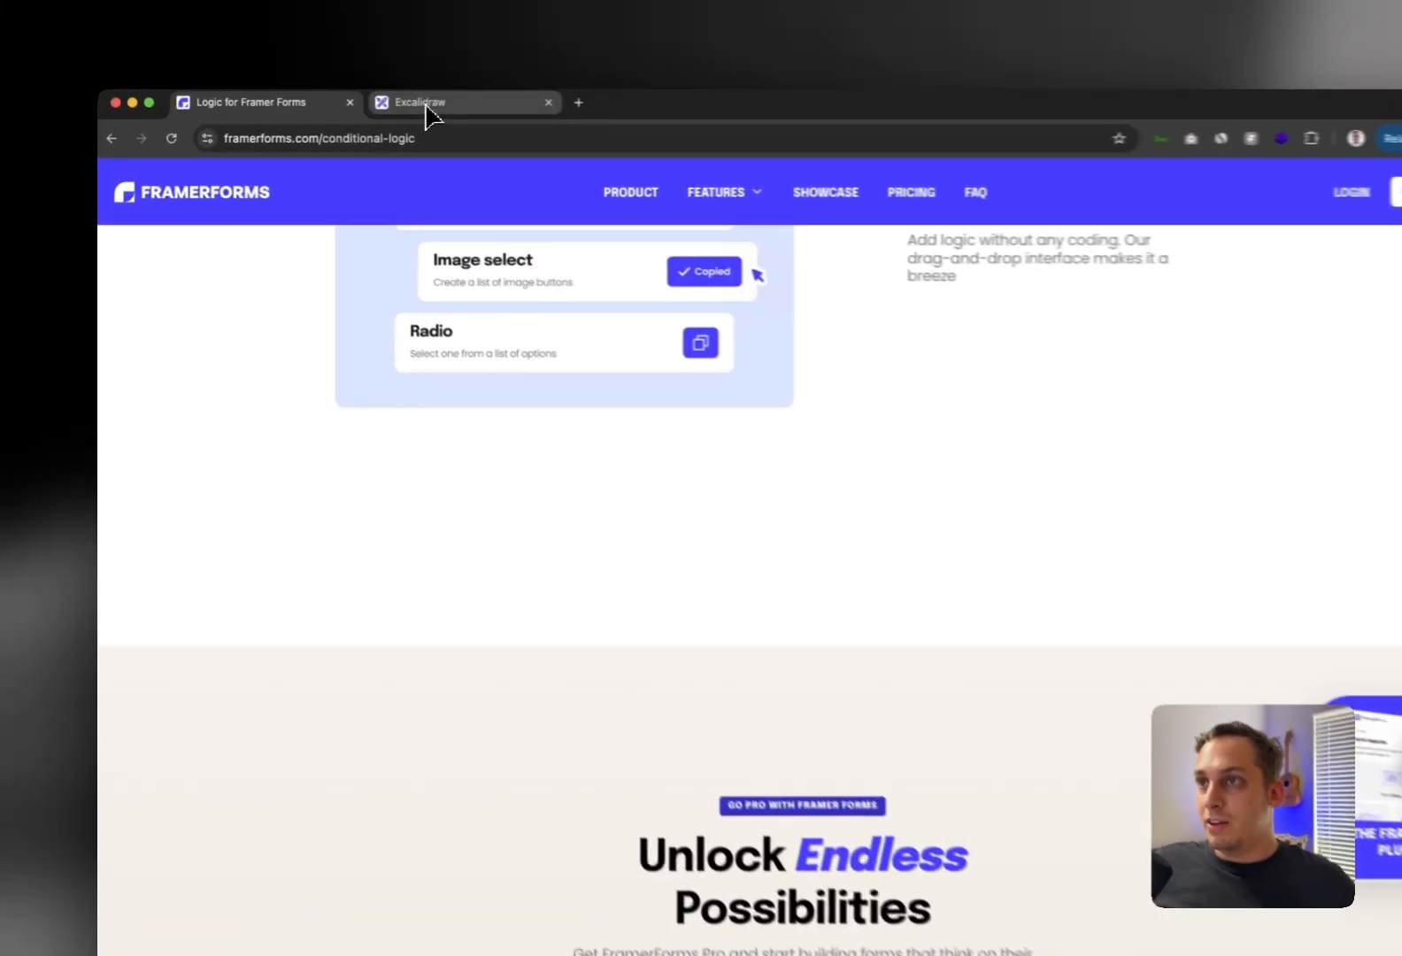
pyautogui.click(376, 111)
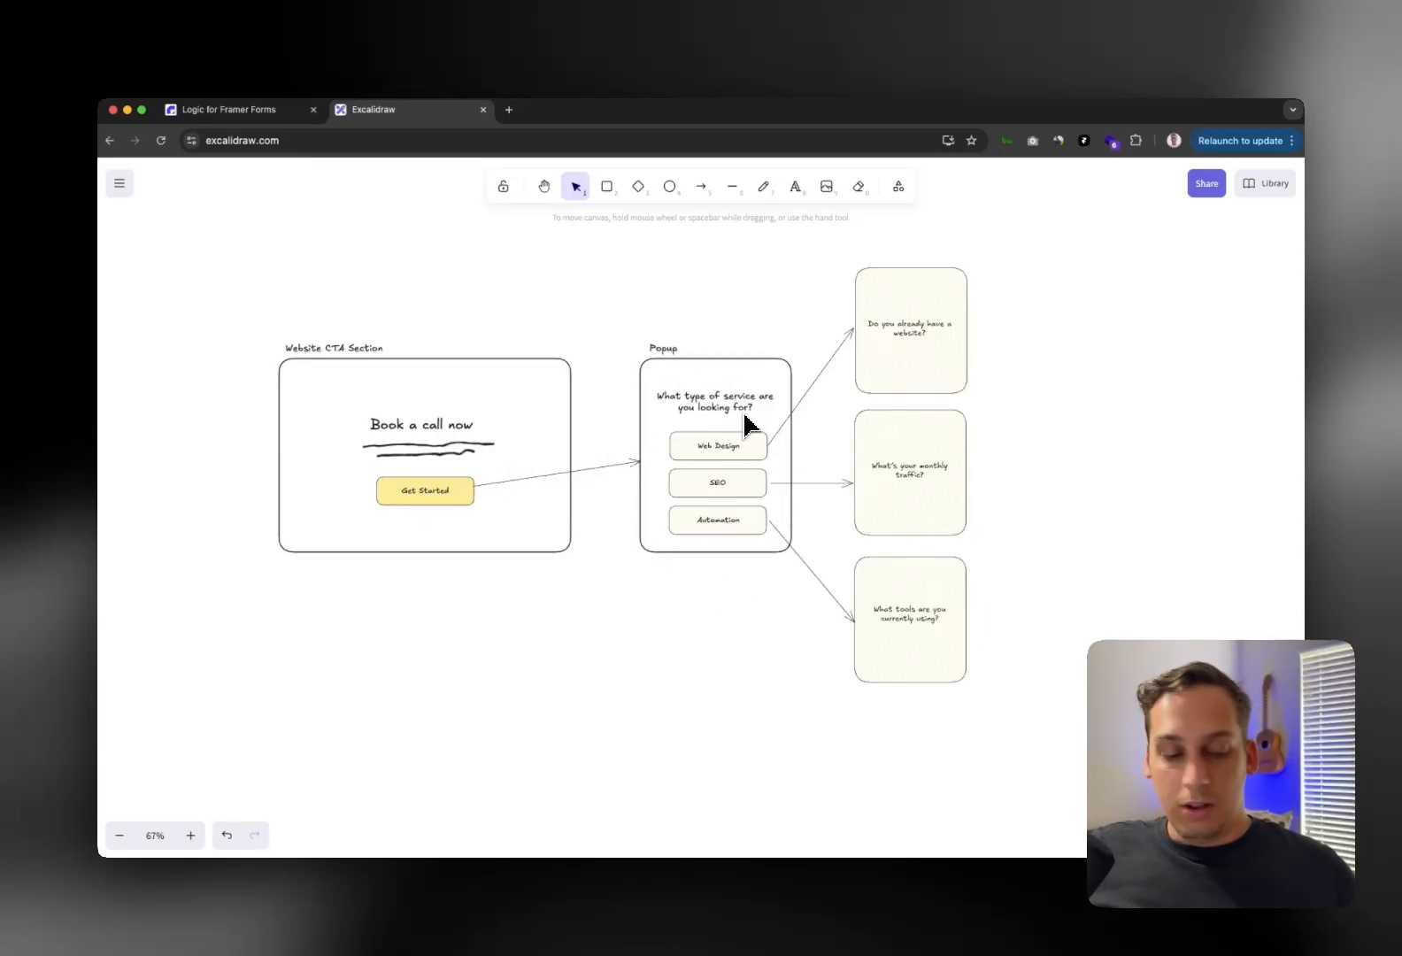
pyautogui.scroll(5, 744, 426)
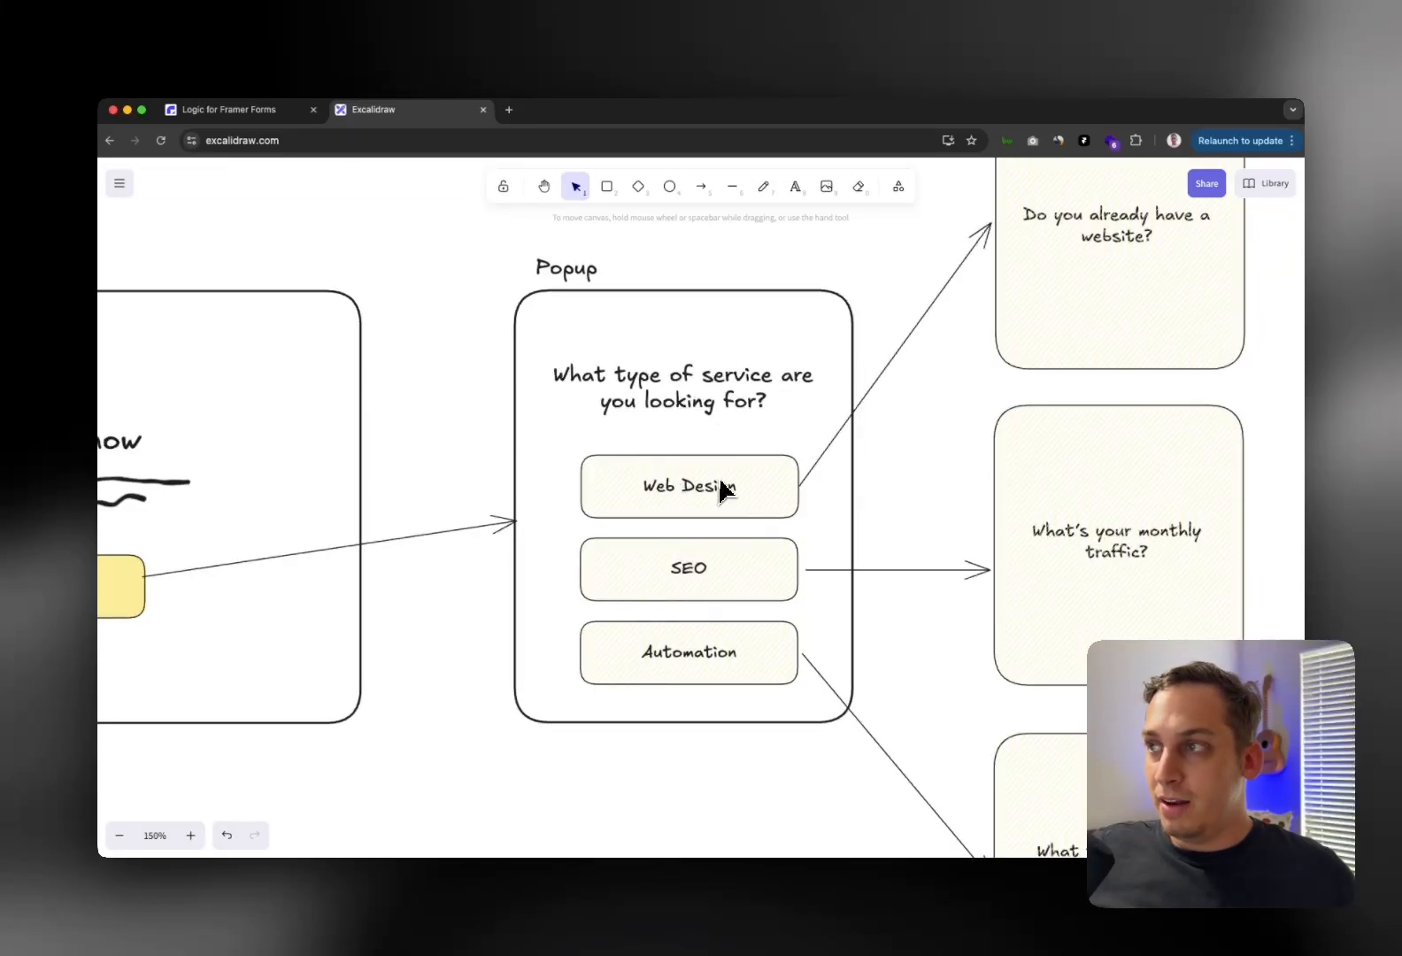
pyautogui.hscroll(1, 721, 485)
pyautogui.scroll(2, 757, 500)
pyautogui.hscroll(2, 757, 500)
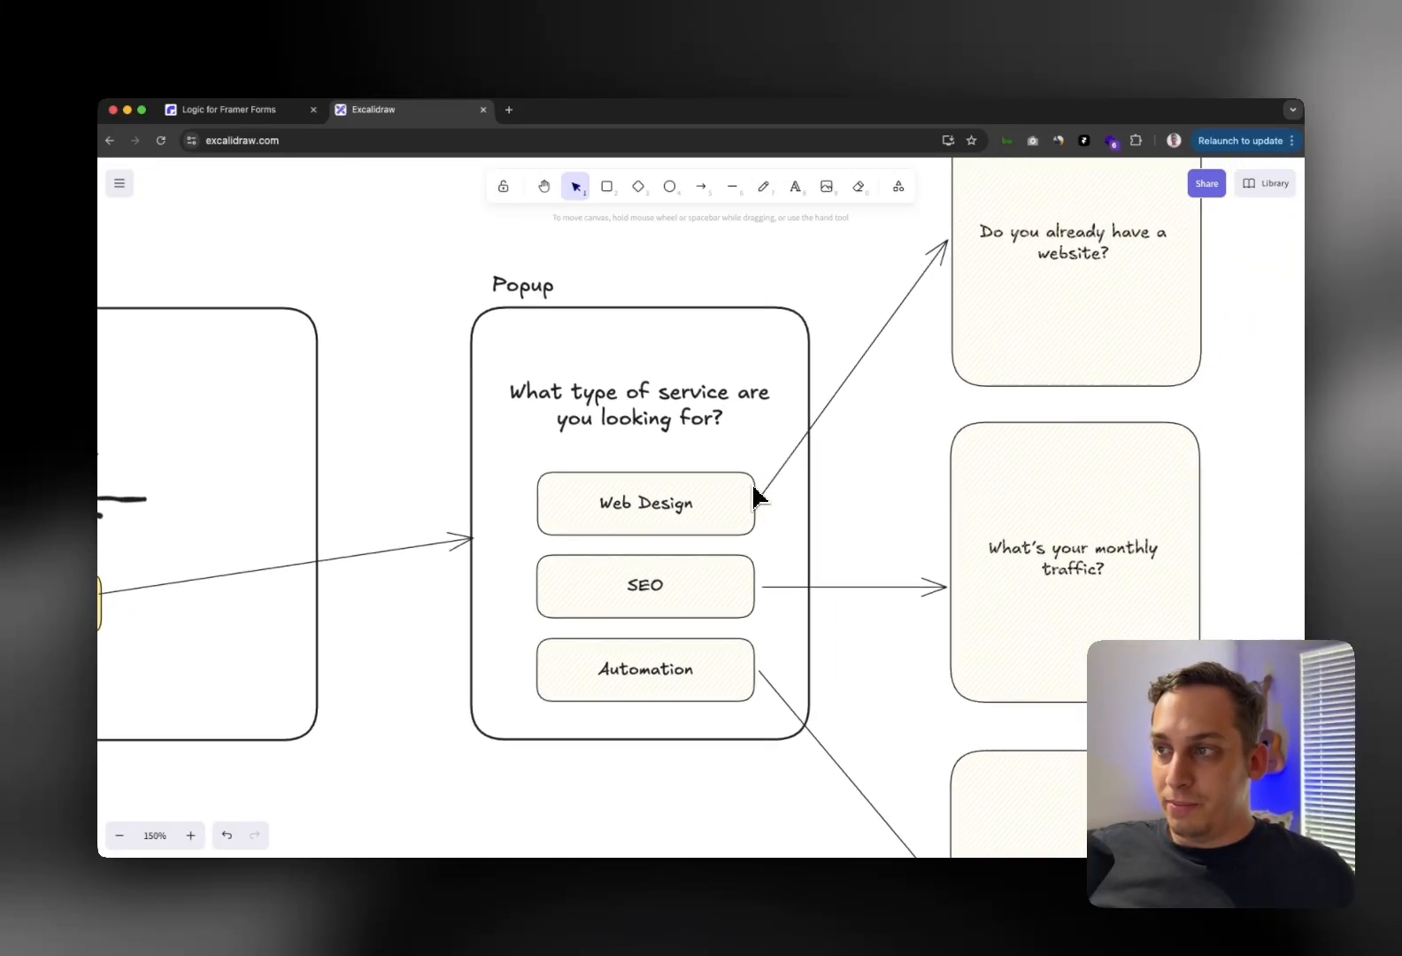
pyautogui.scroll(2, 885, 358)
pyautogui.hscroll(5, 885, 359)
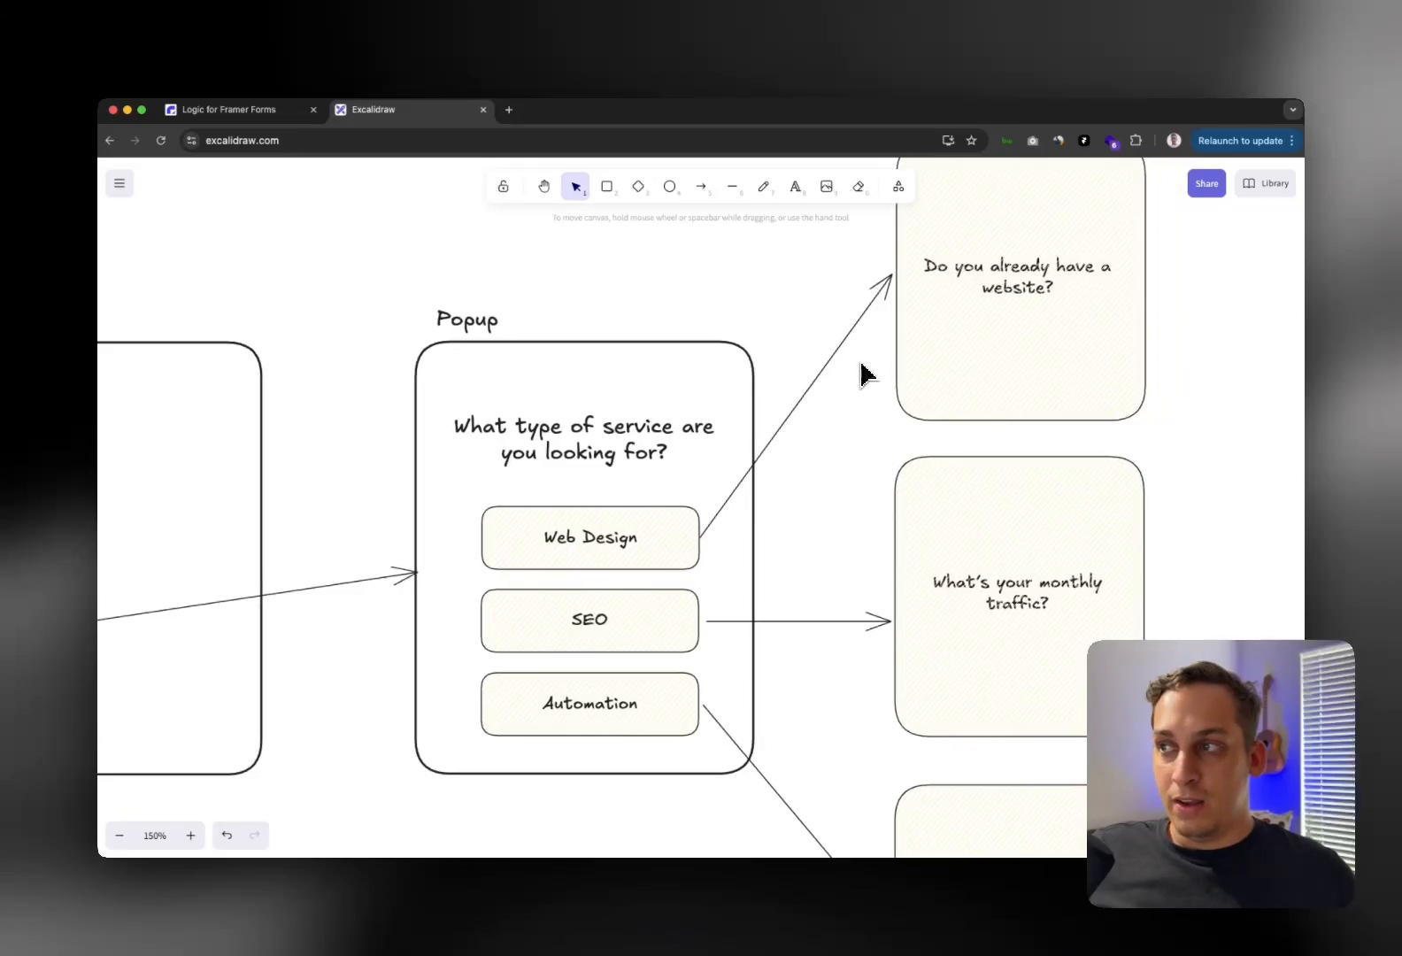
pyautogui.scroll(1, 845, 285)
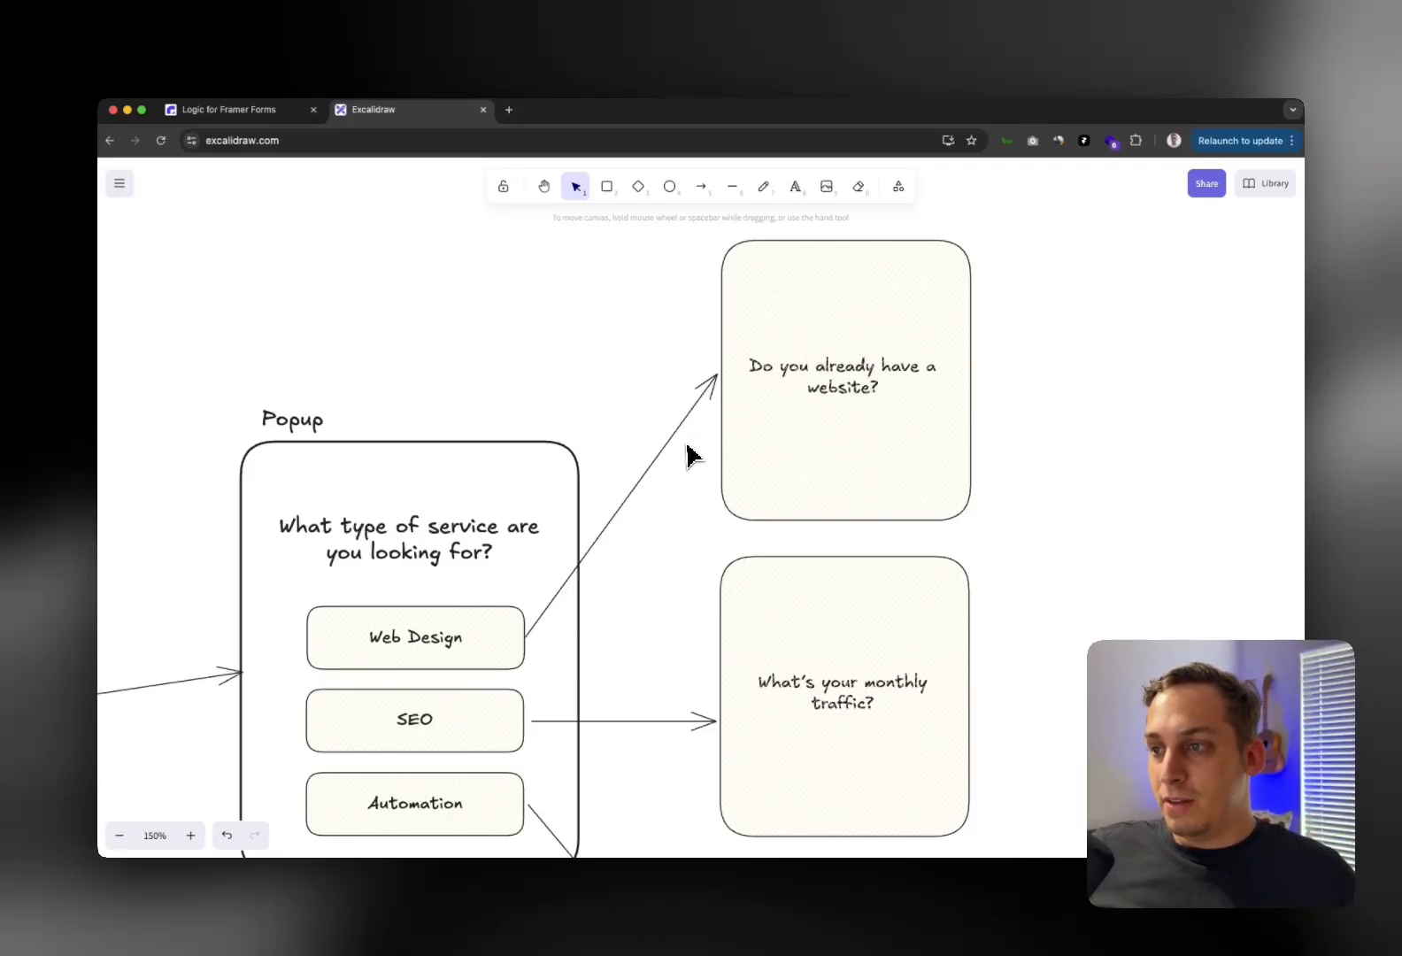
pyautogui.scroll(-5, 688, 458)
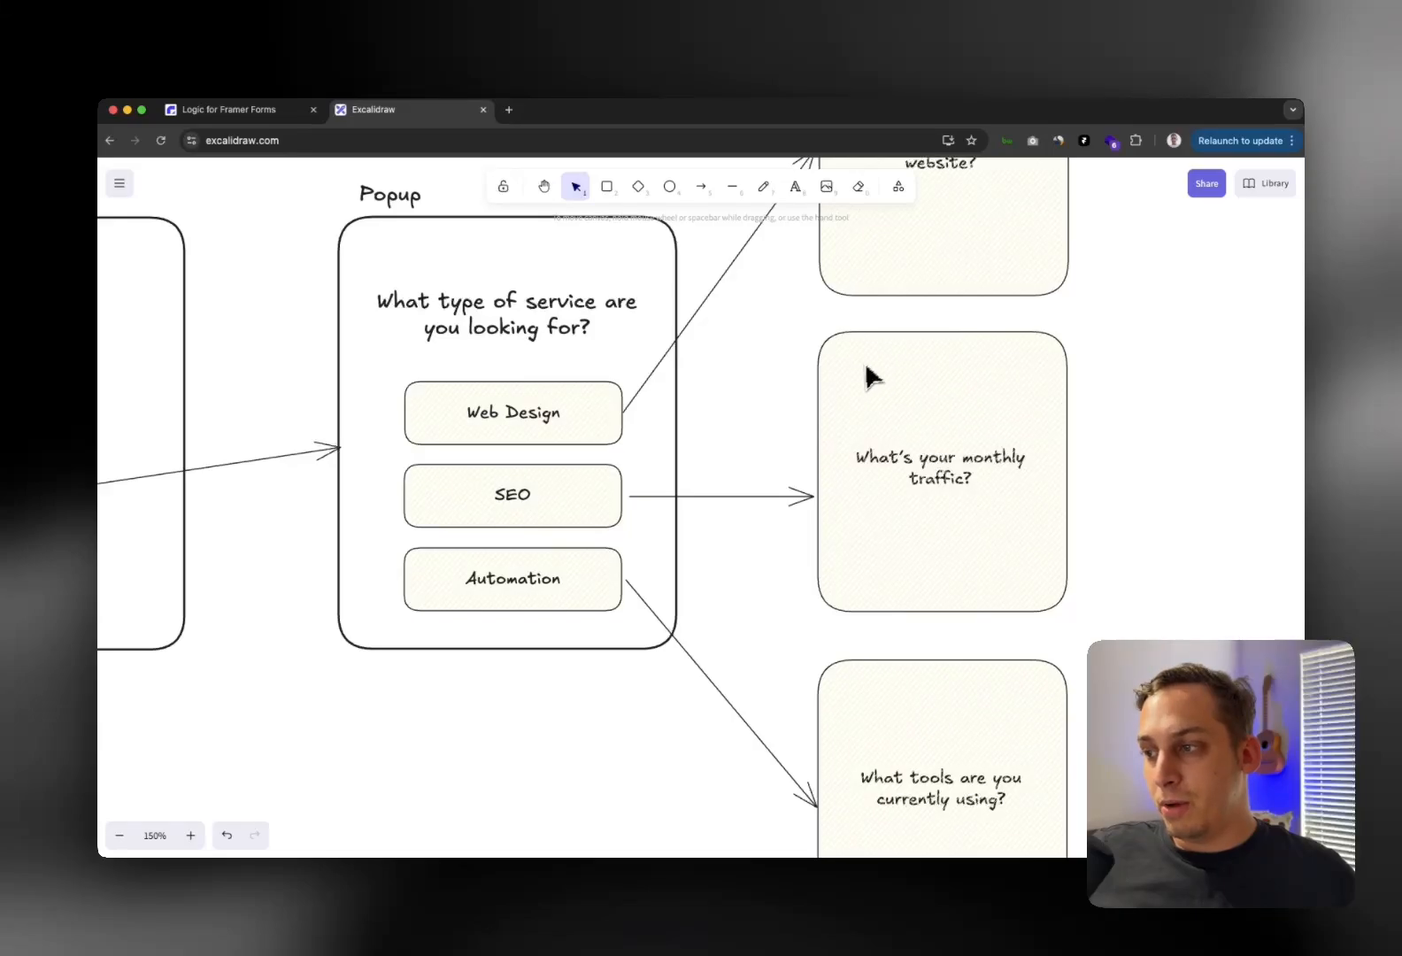
pyautogui.scroll(-3, 865, 376)
pyautogui.scroll(5, 864, 387)
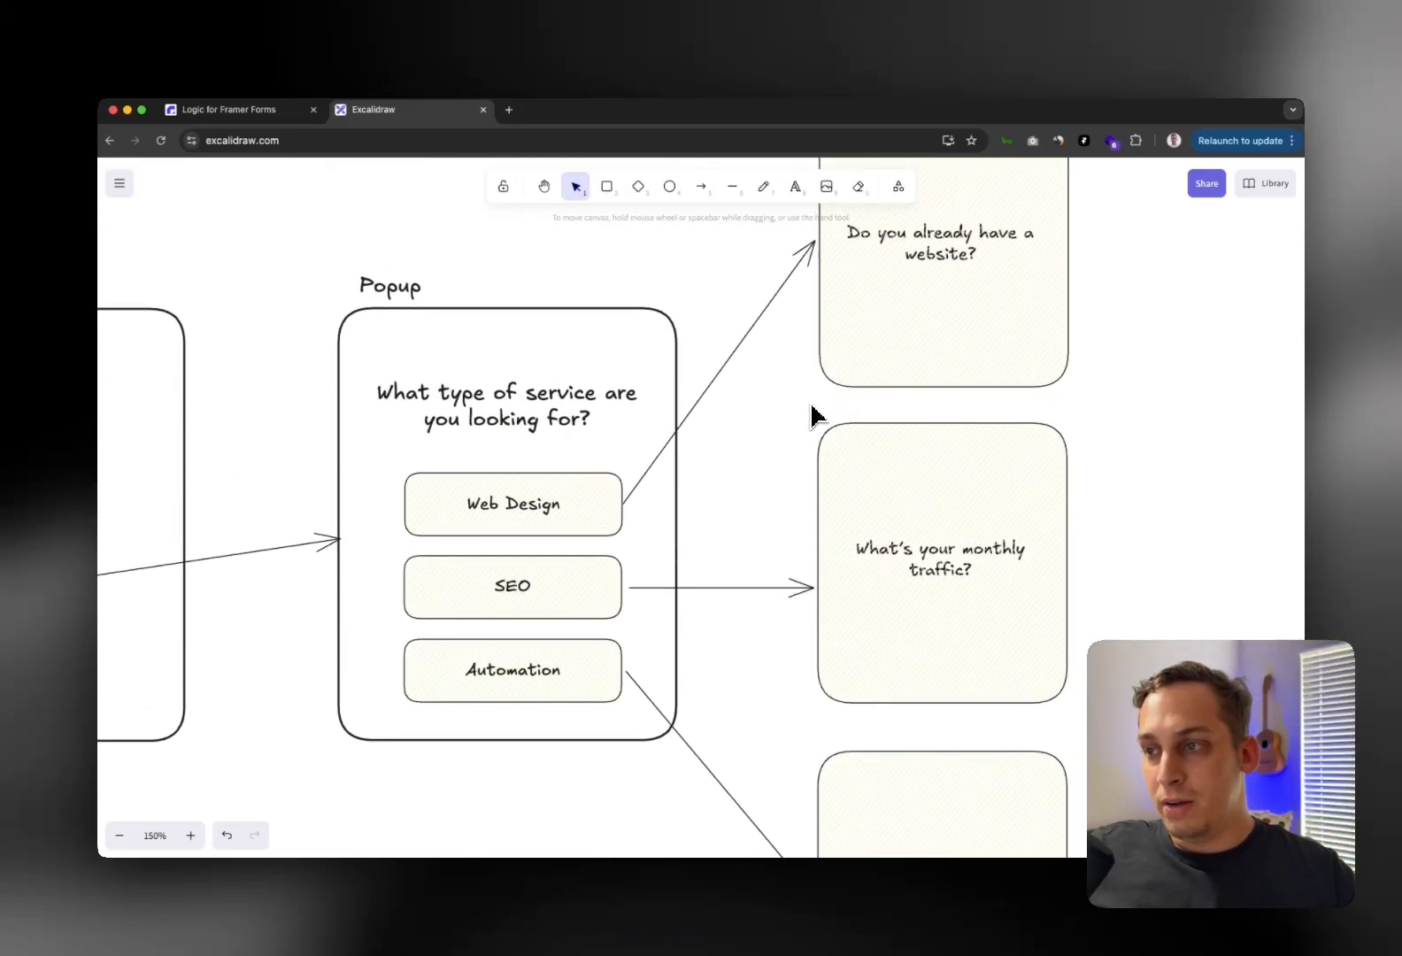
pyautogui.hscroll(-5, 783, 434)
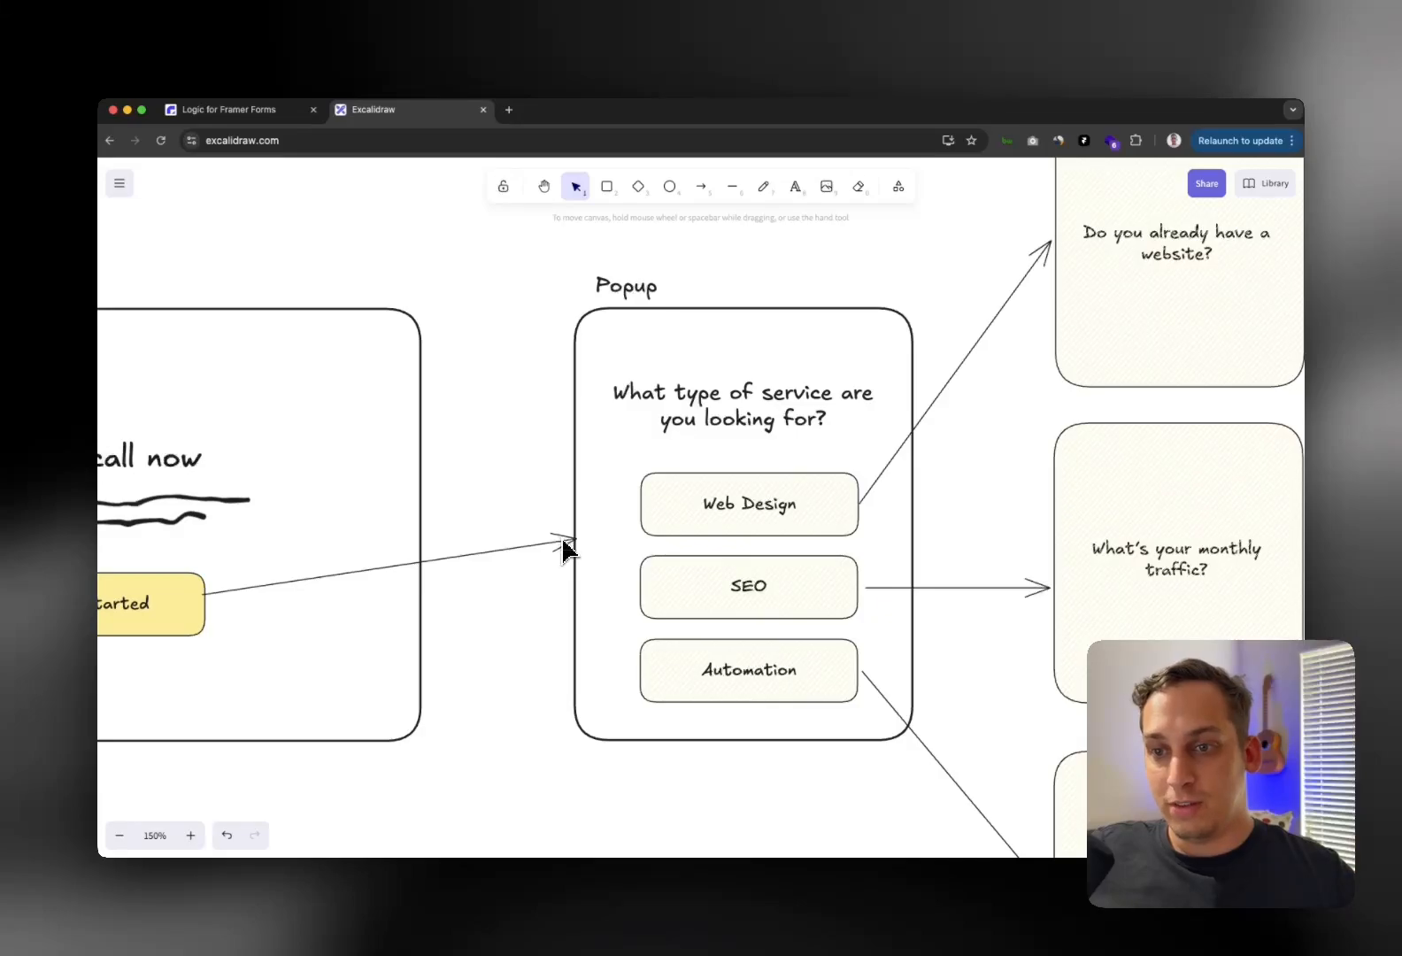
pyautogui.hscroll(-3, 572, 543)
pyautogui.scroll(2, 576, 523)
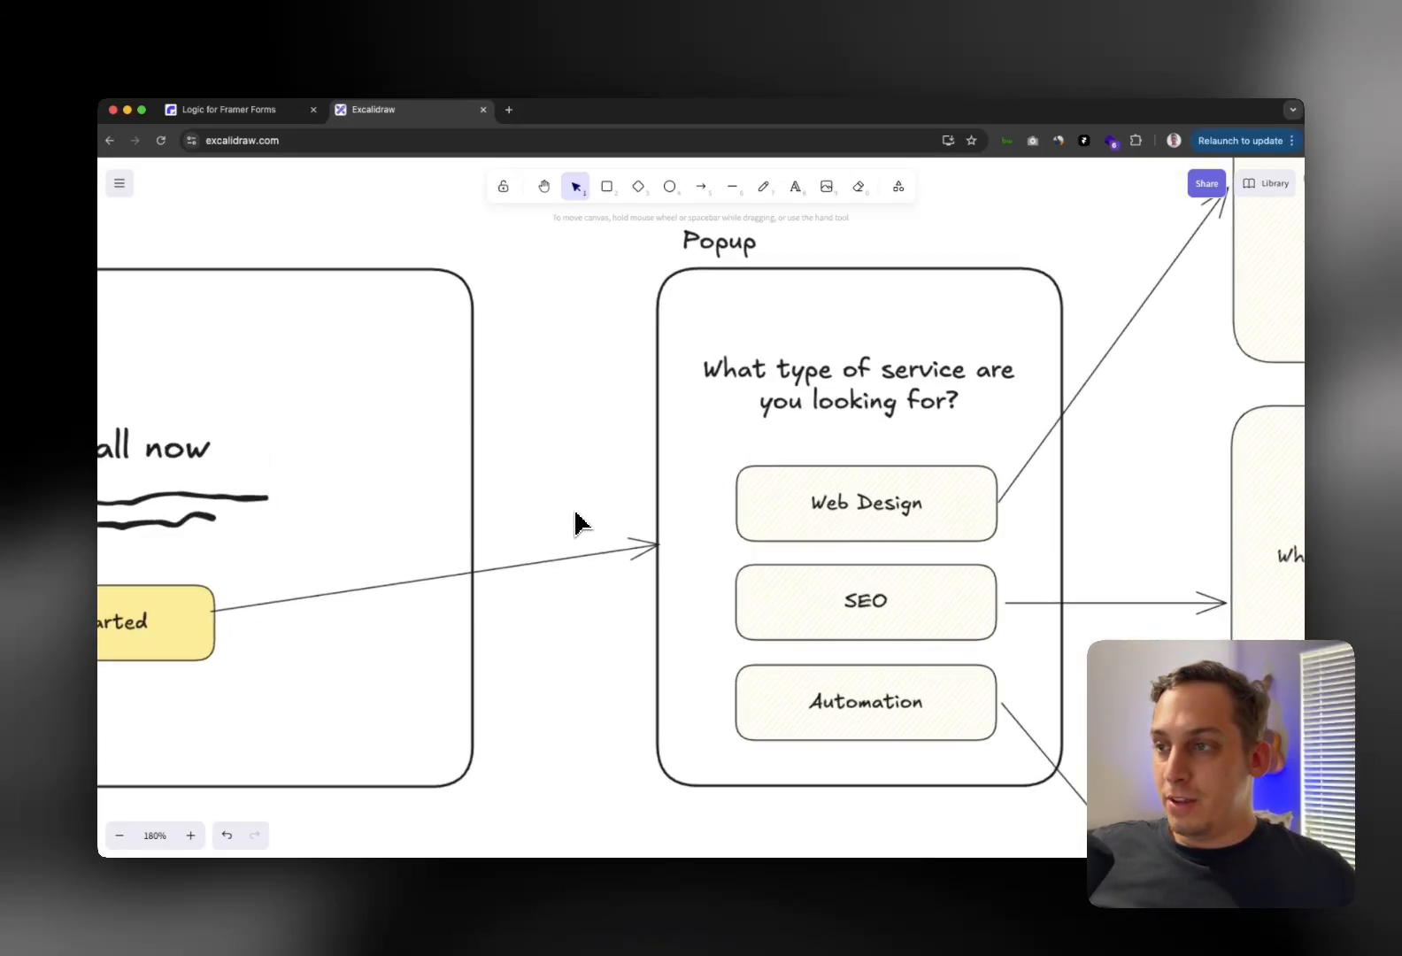
pyautogui.scroll(-3, 577, 523)
pyautogui.scroll(-5, 576, 522)
pyautogui.scroll(4, 573, 521)
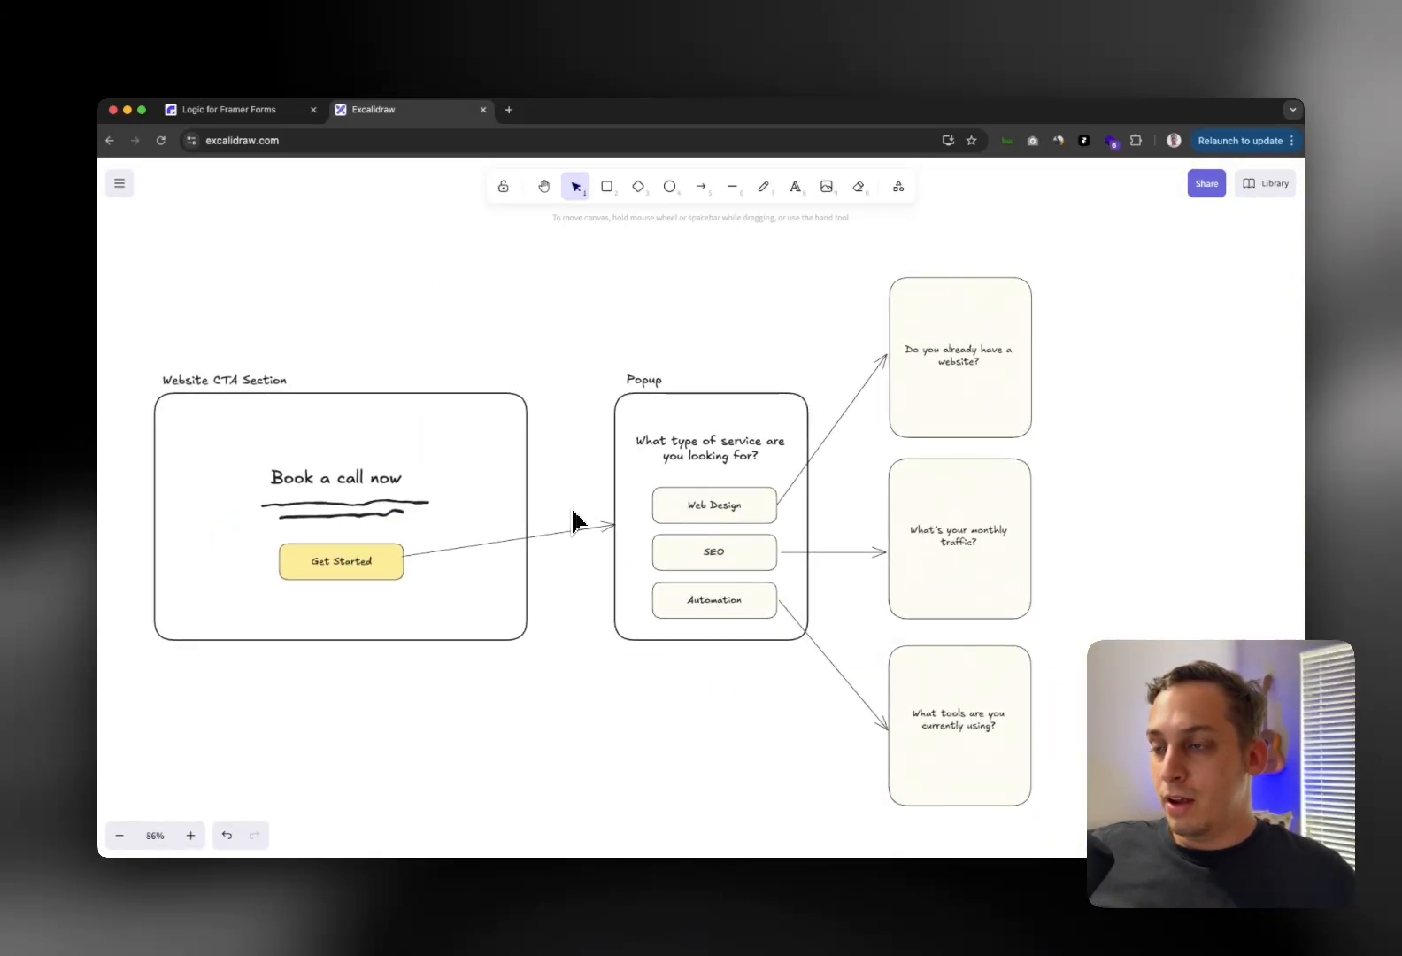
pyautogui.hscroll(-2, 571, 521)
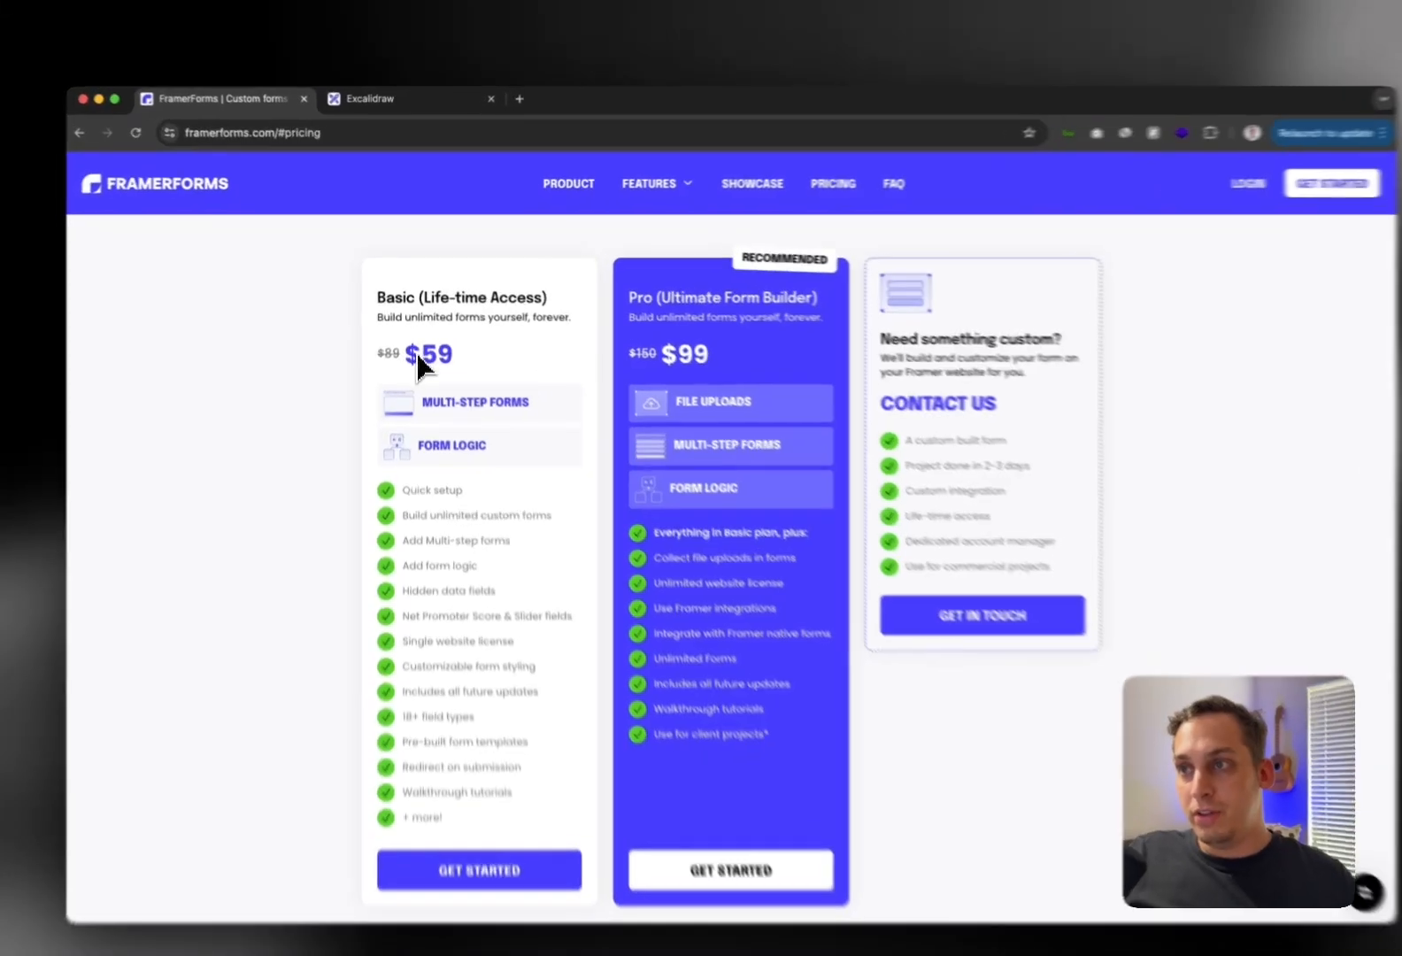
# Highlight the $59 Basic and $99 Pro prices and the Pro plan's FILE UPLOADS feature
pyautogui.moveTo(419, 343); pyautogui.dragTo(457, 341)
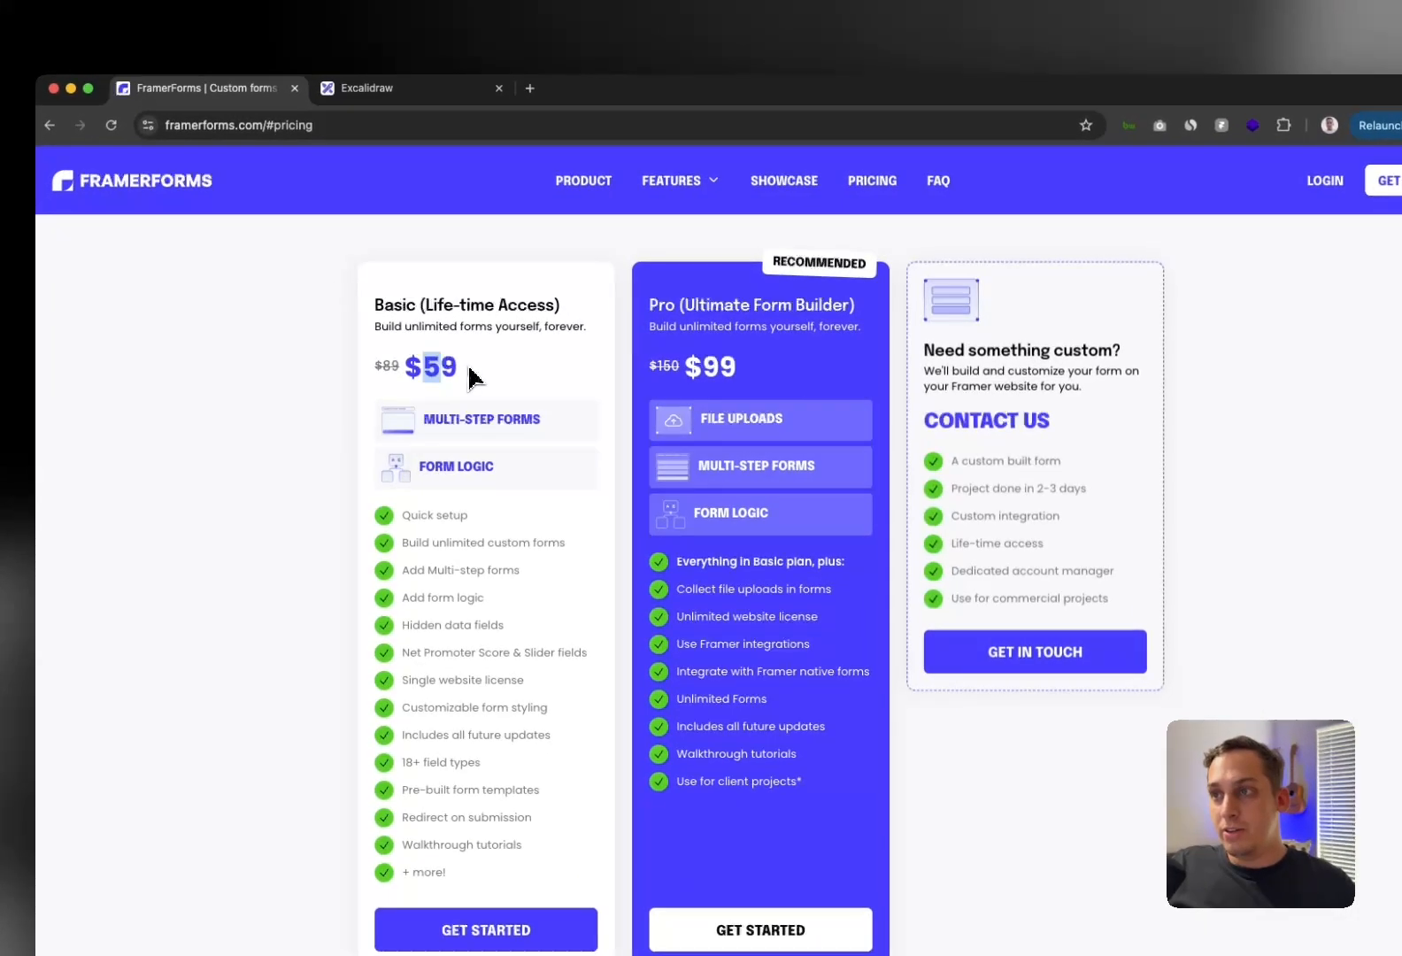
pyautogui.click(382, 303)
pyautogui.moveTo(683, 365); pyautogui.dragTo(750, 370)
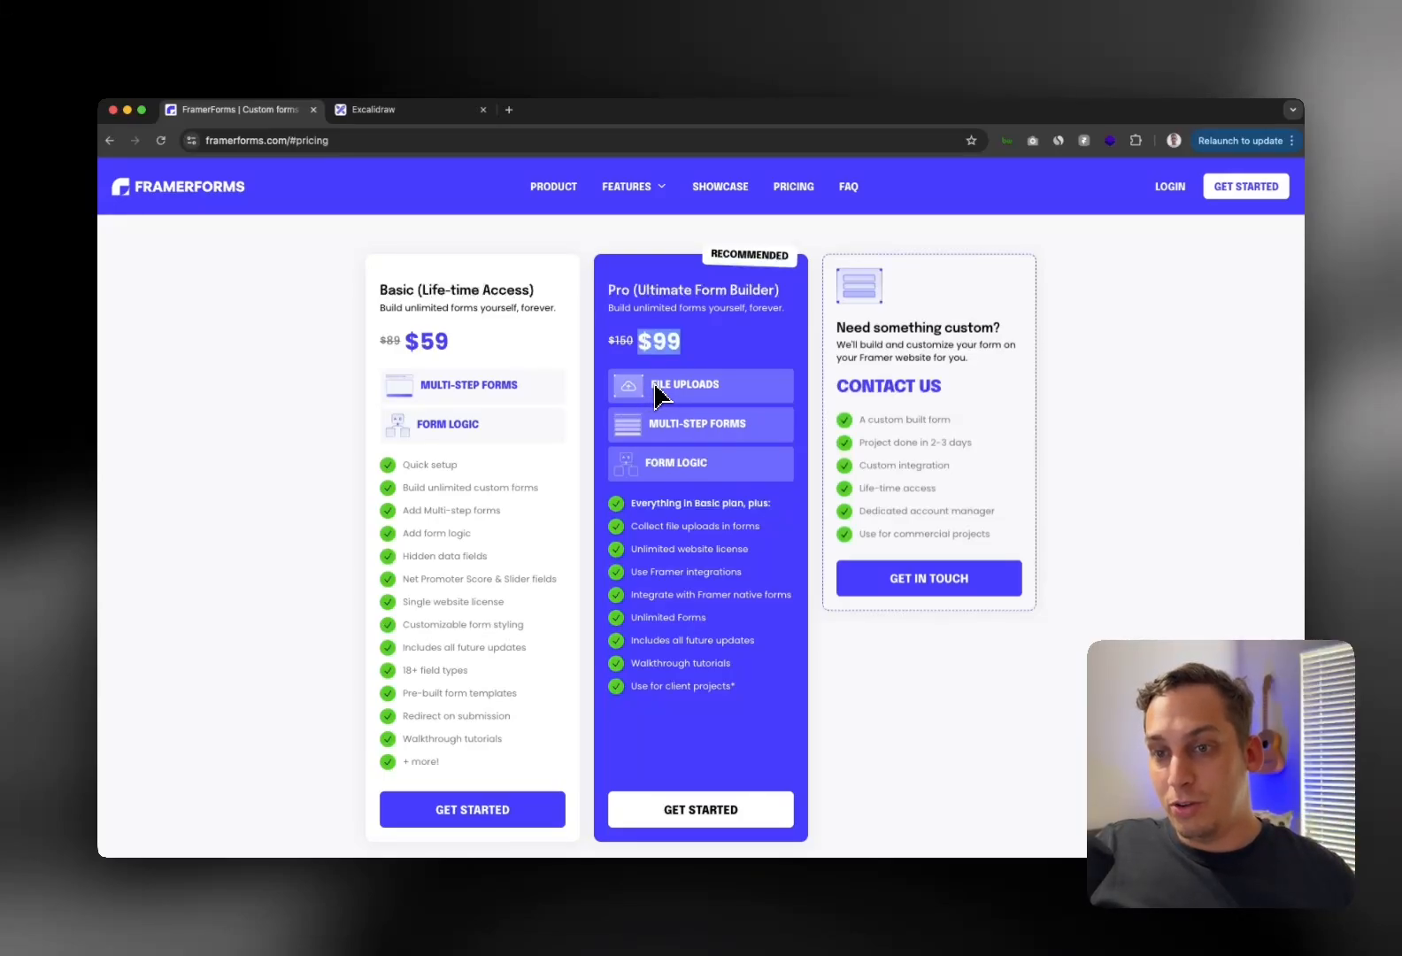
pyautogui.moveTo(654, 385); pyautogui.dragTo(722, 386)
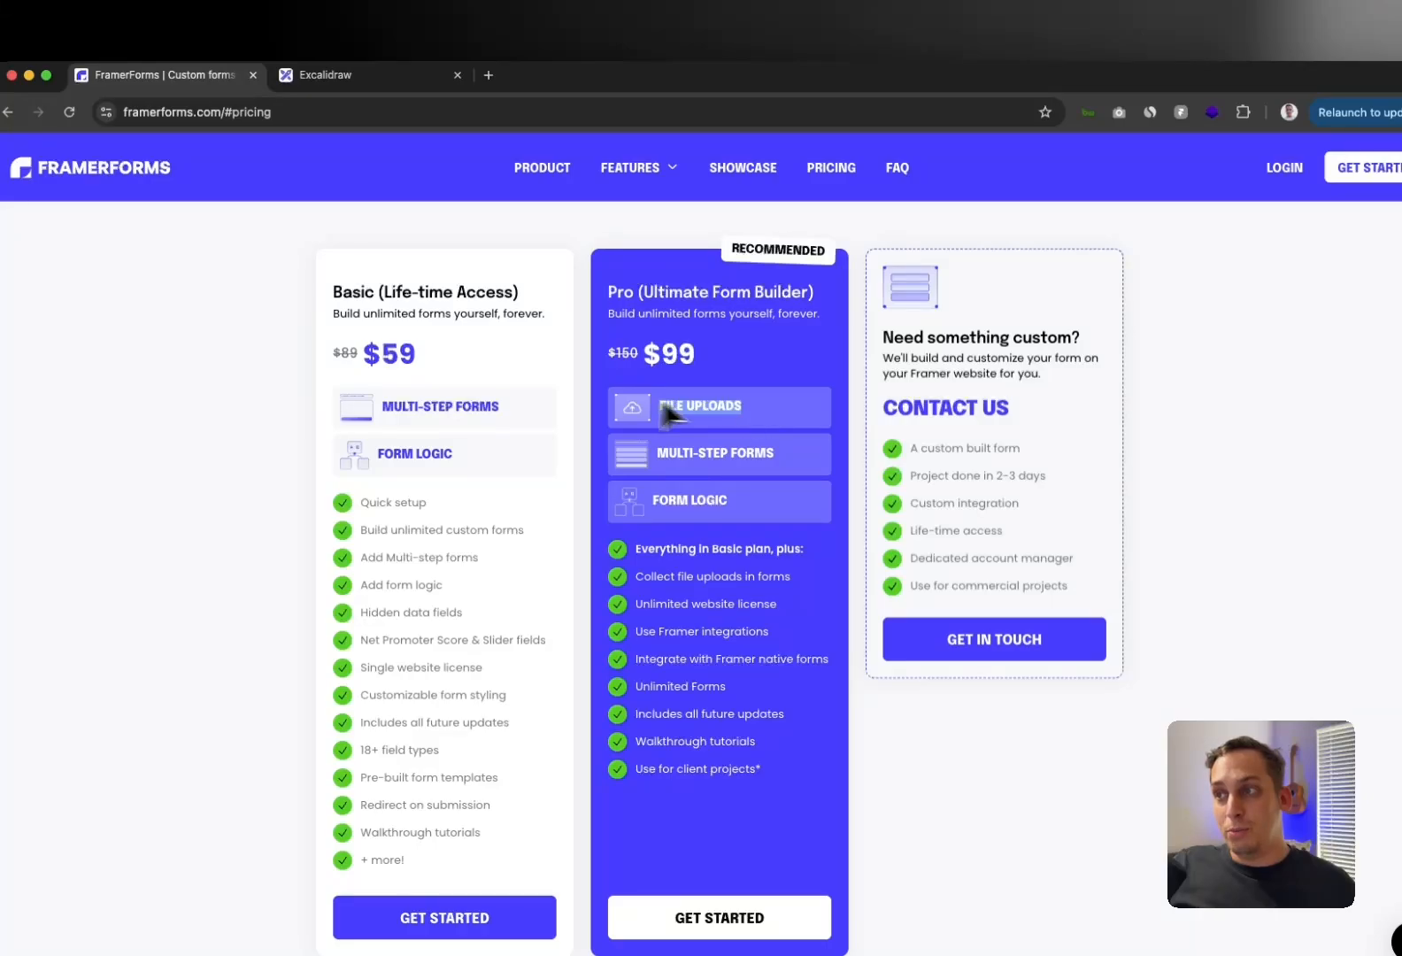
pyautogui.click(590, 374)
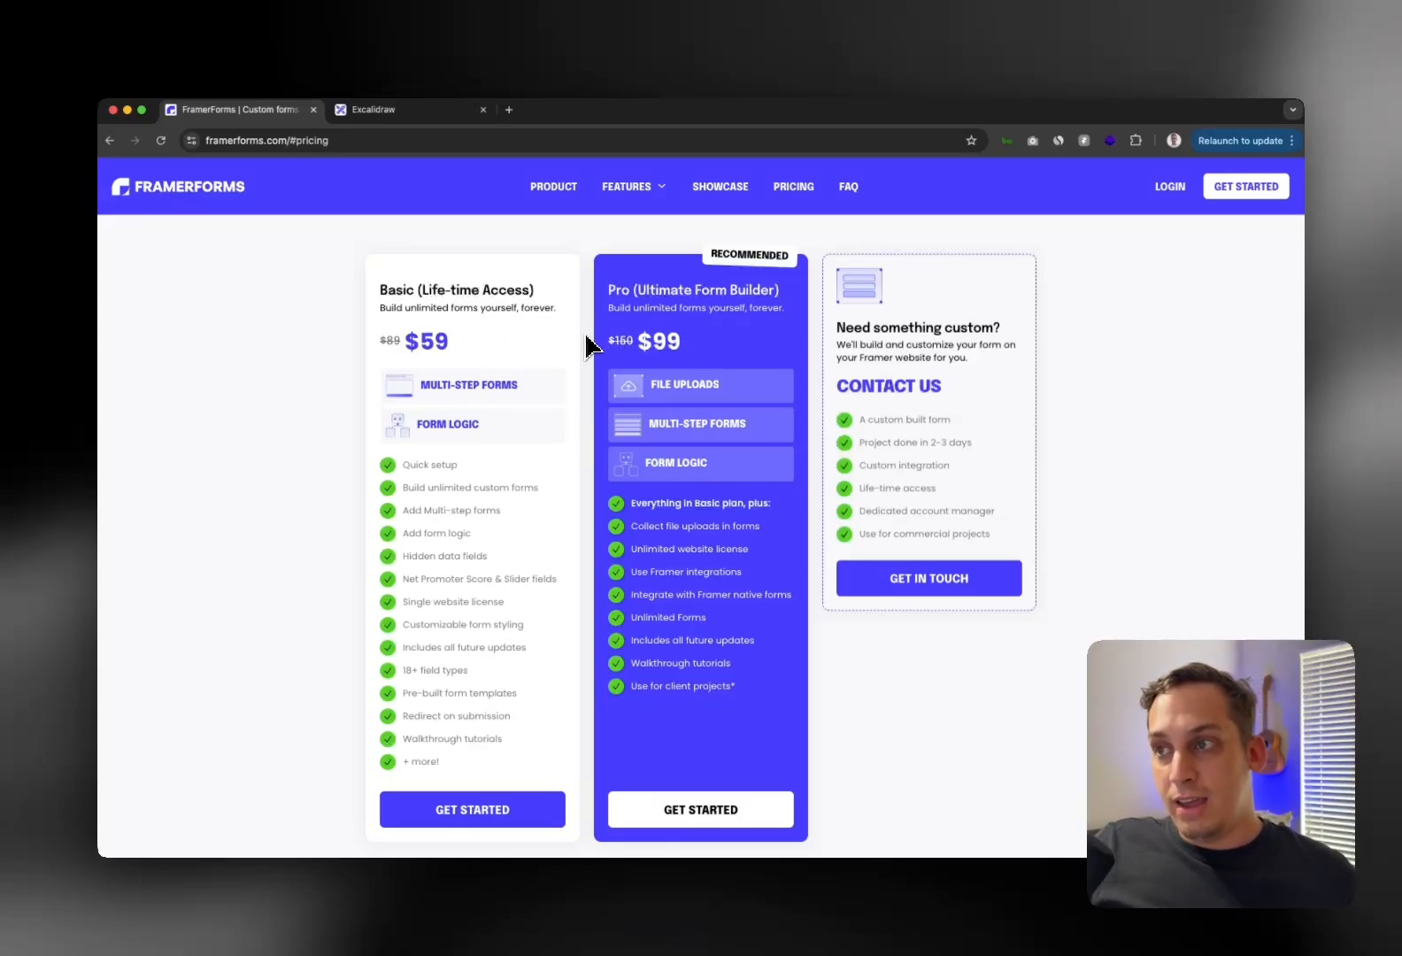
# Scroll back up to the showcase of example forms
pyautogui.scroll(10, 491, 372)
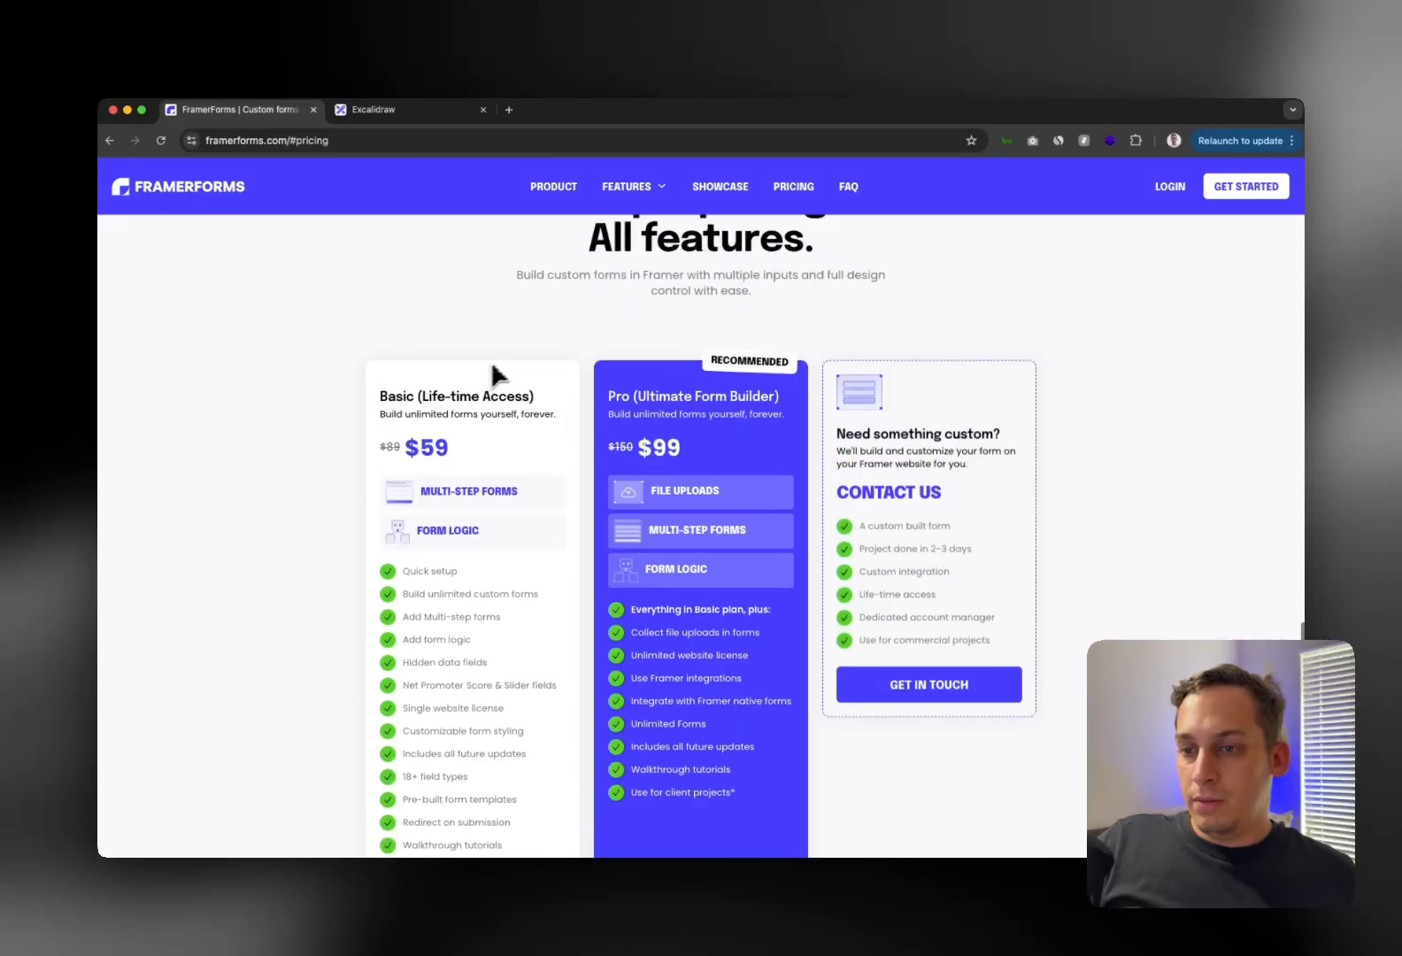
pyautogui.scroll(5, 478, 381)
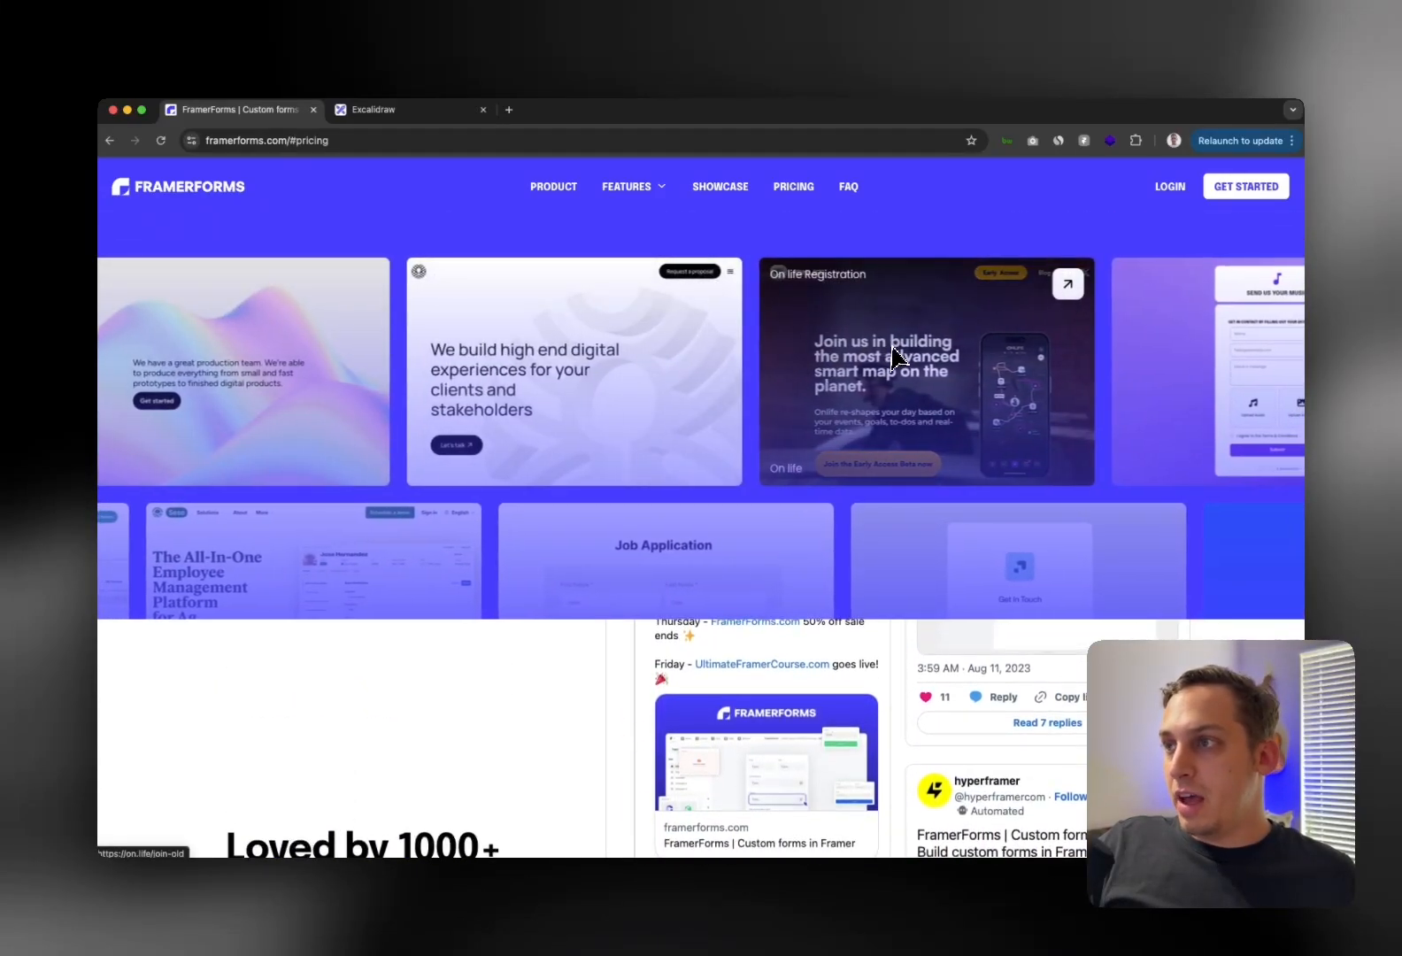
pyautogui.scroll(2, 879, 358)
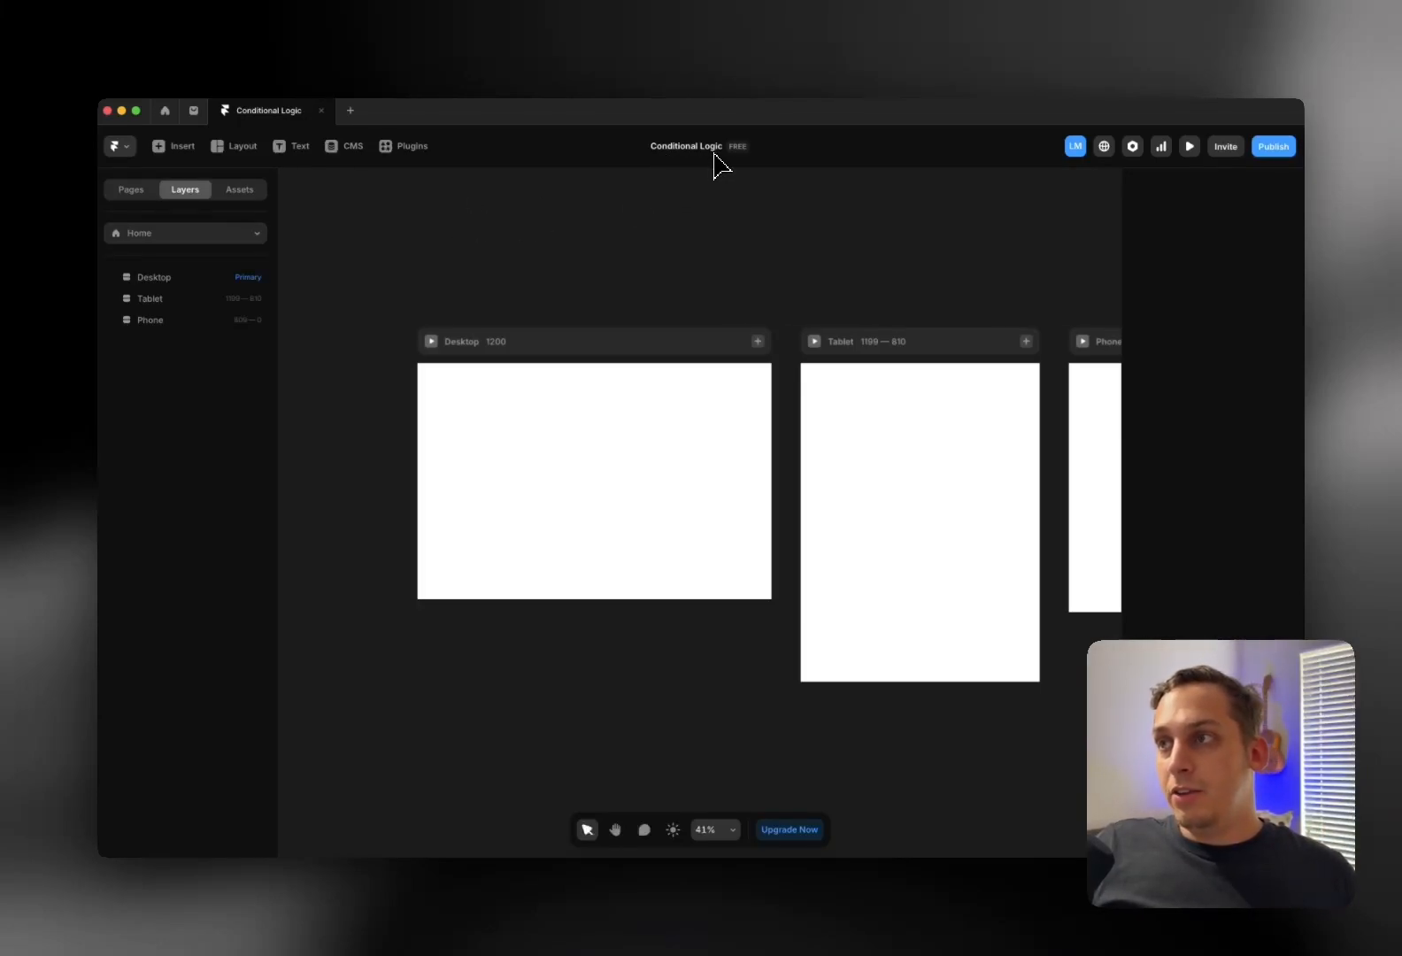
# Drop Kompa's Blocks > Hero 'Hero 1' section onto the Desktop frame
pyautogui.scroll(-3, 532, 218)
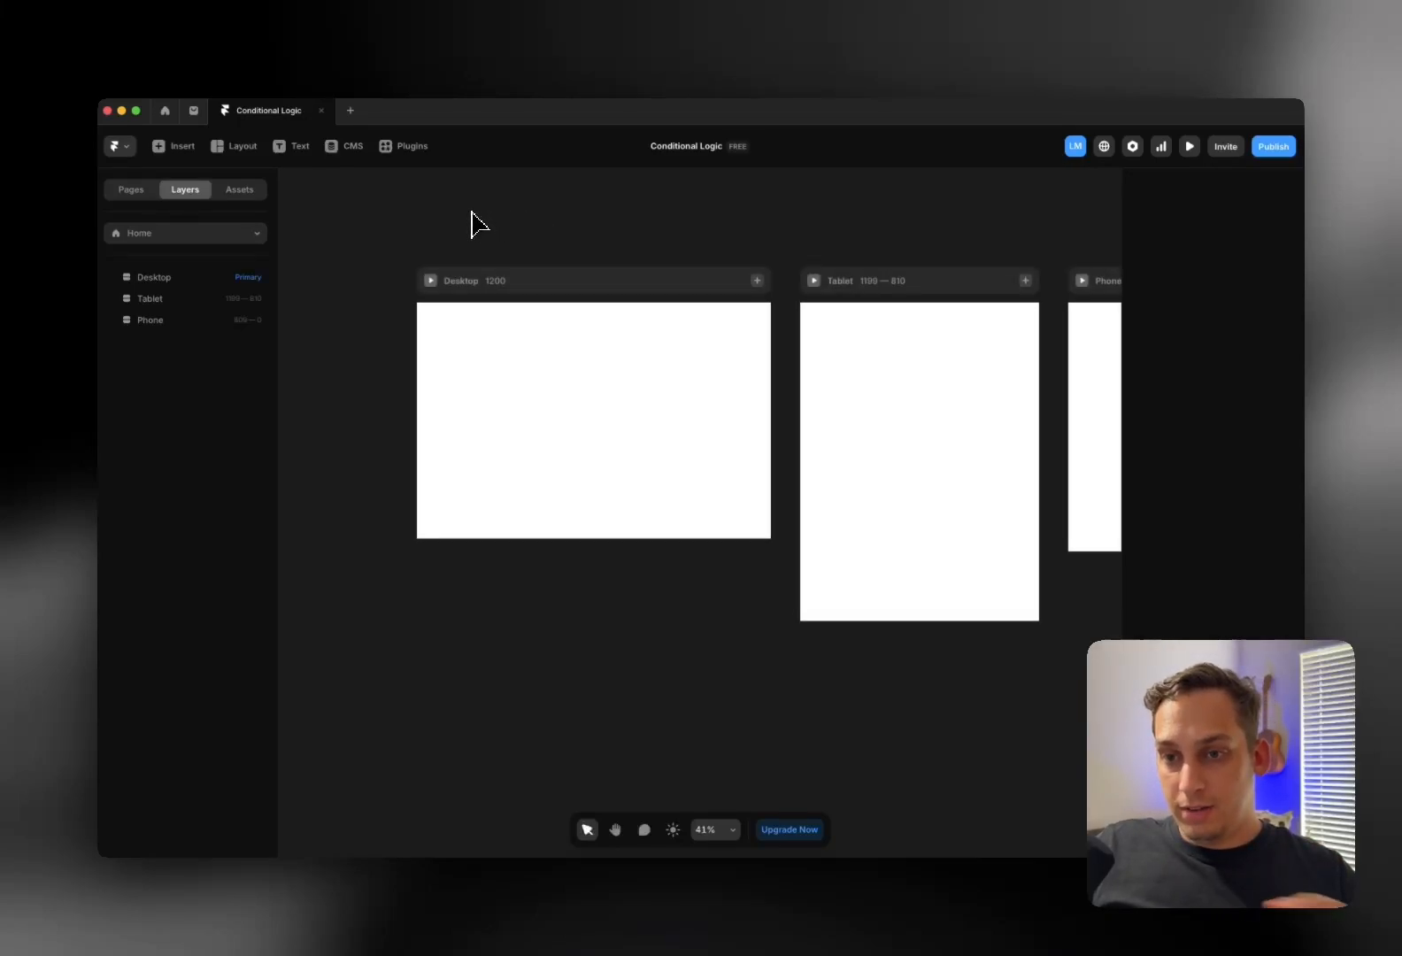
pyautogui.hscroll(3, 469, 249)
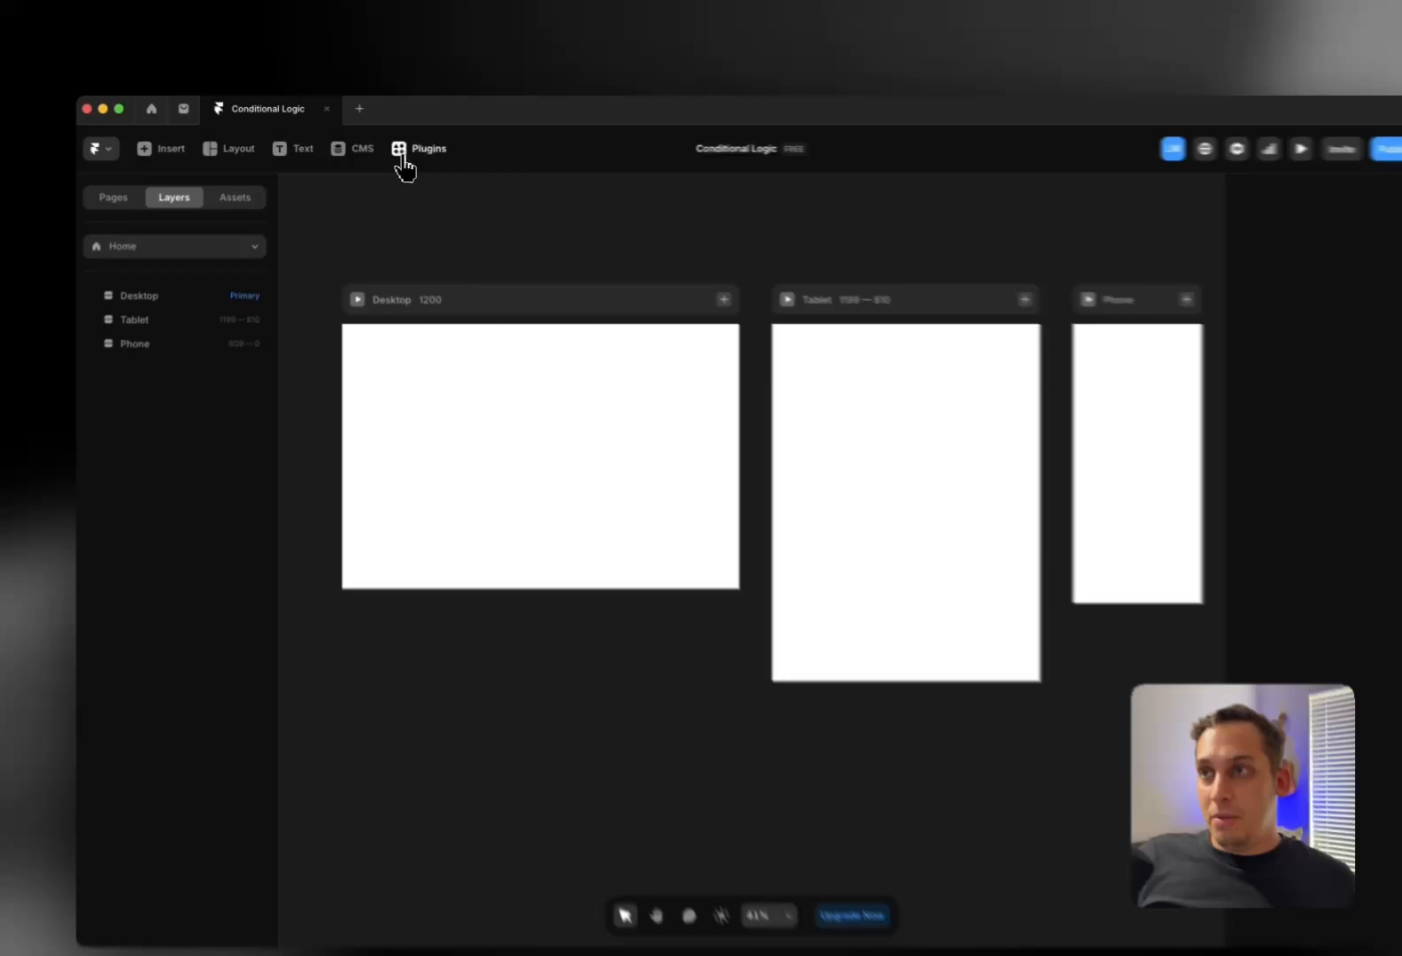
pyautogui.click(406, 146)
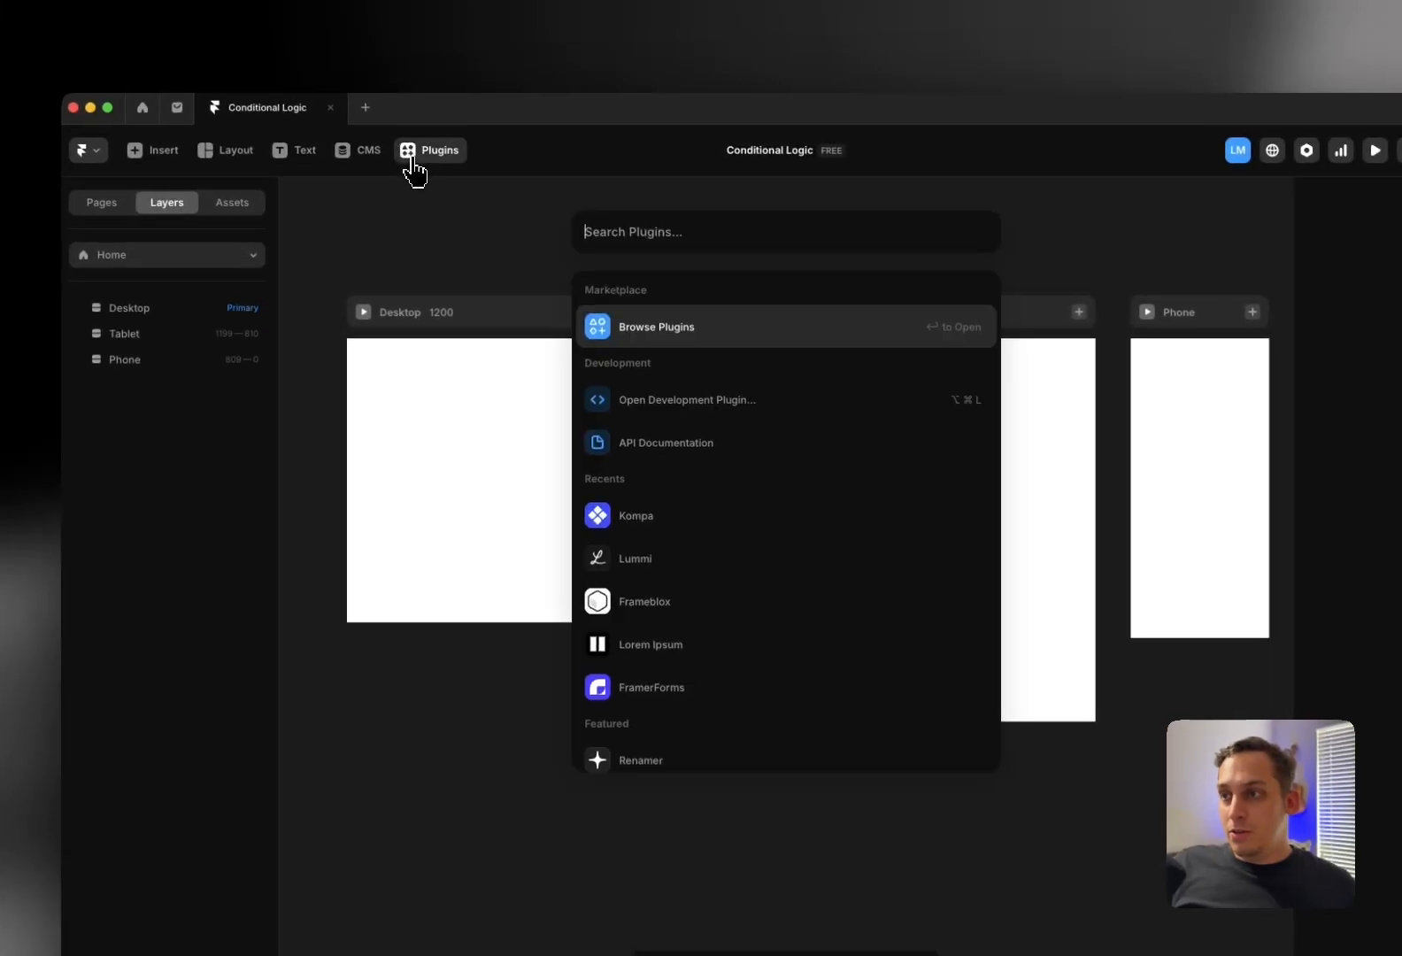
pyautogui.click(637, 520)
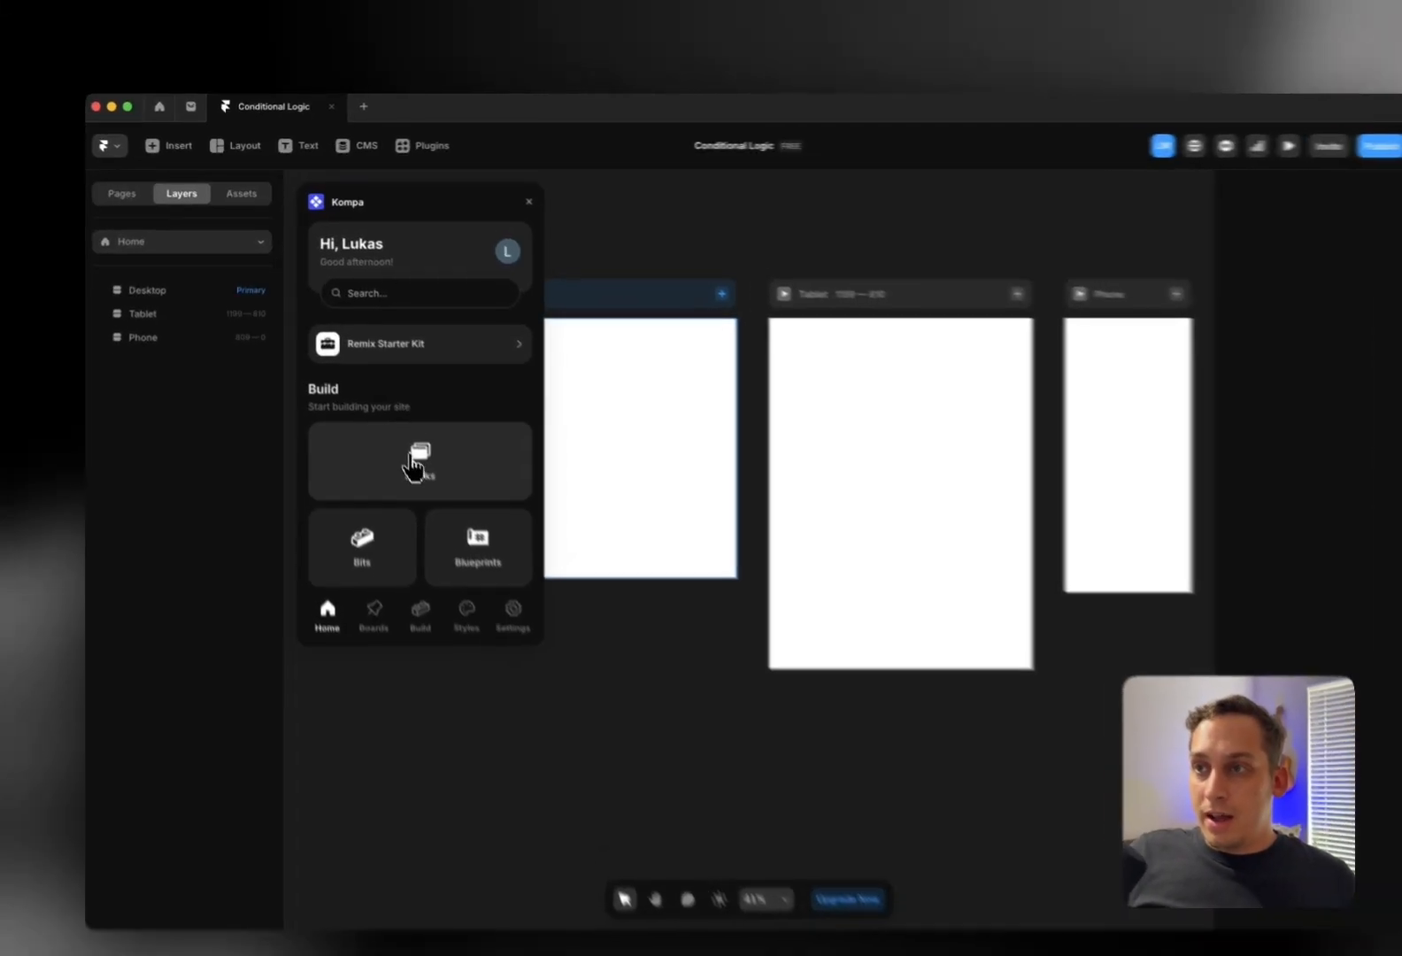
pyautogui.click(431, 447)
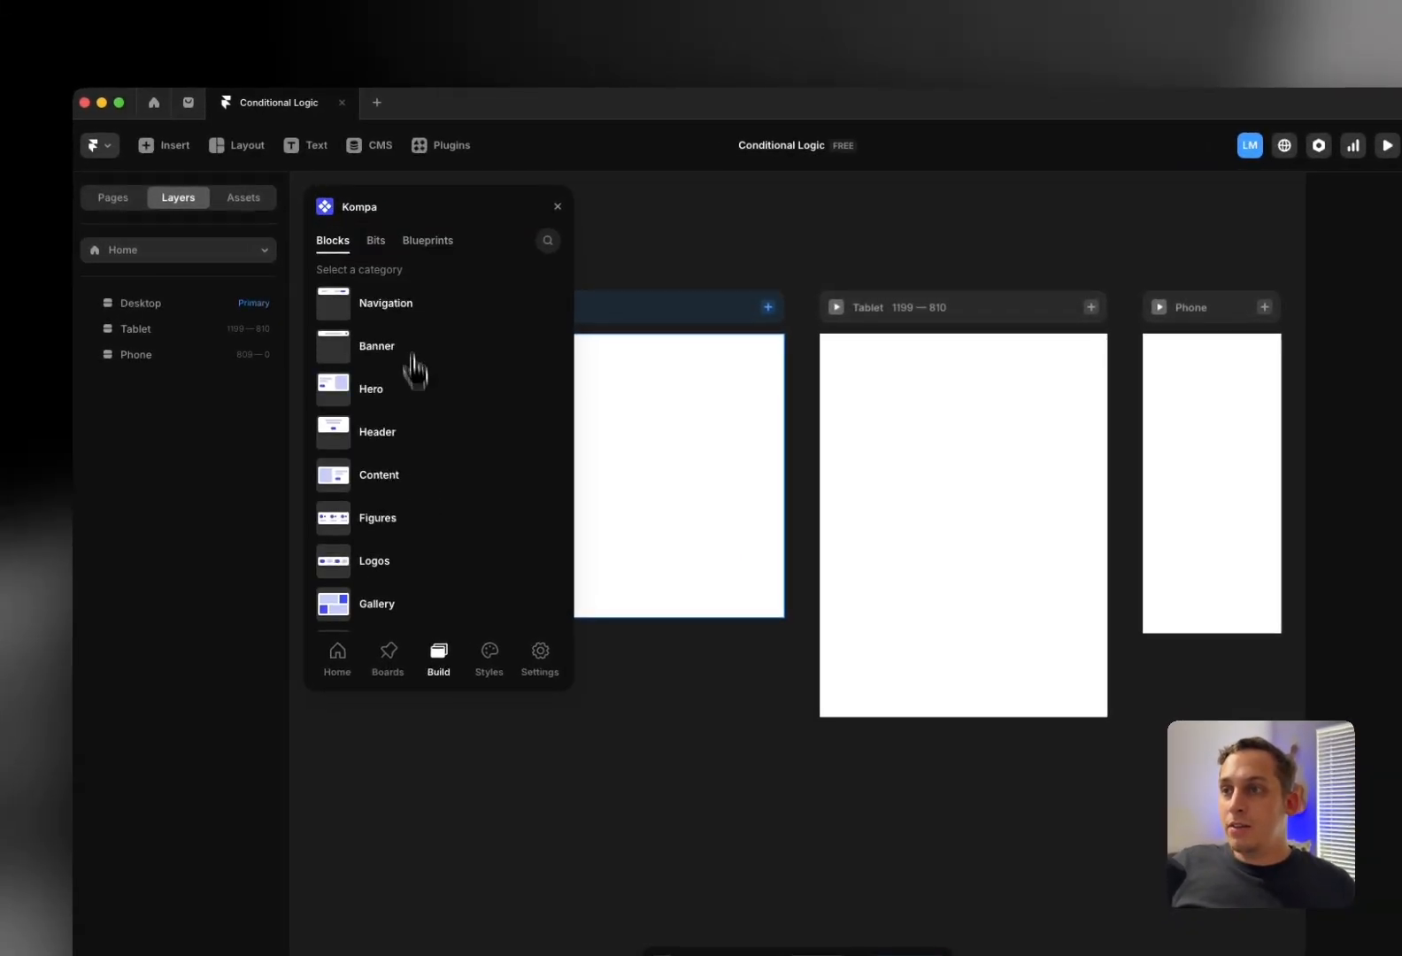
pyautogui.click(407, 406)
pyautogui.moveTo(385, 379); pyautogui.dragTo(620, 391)
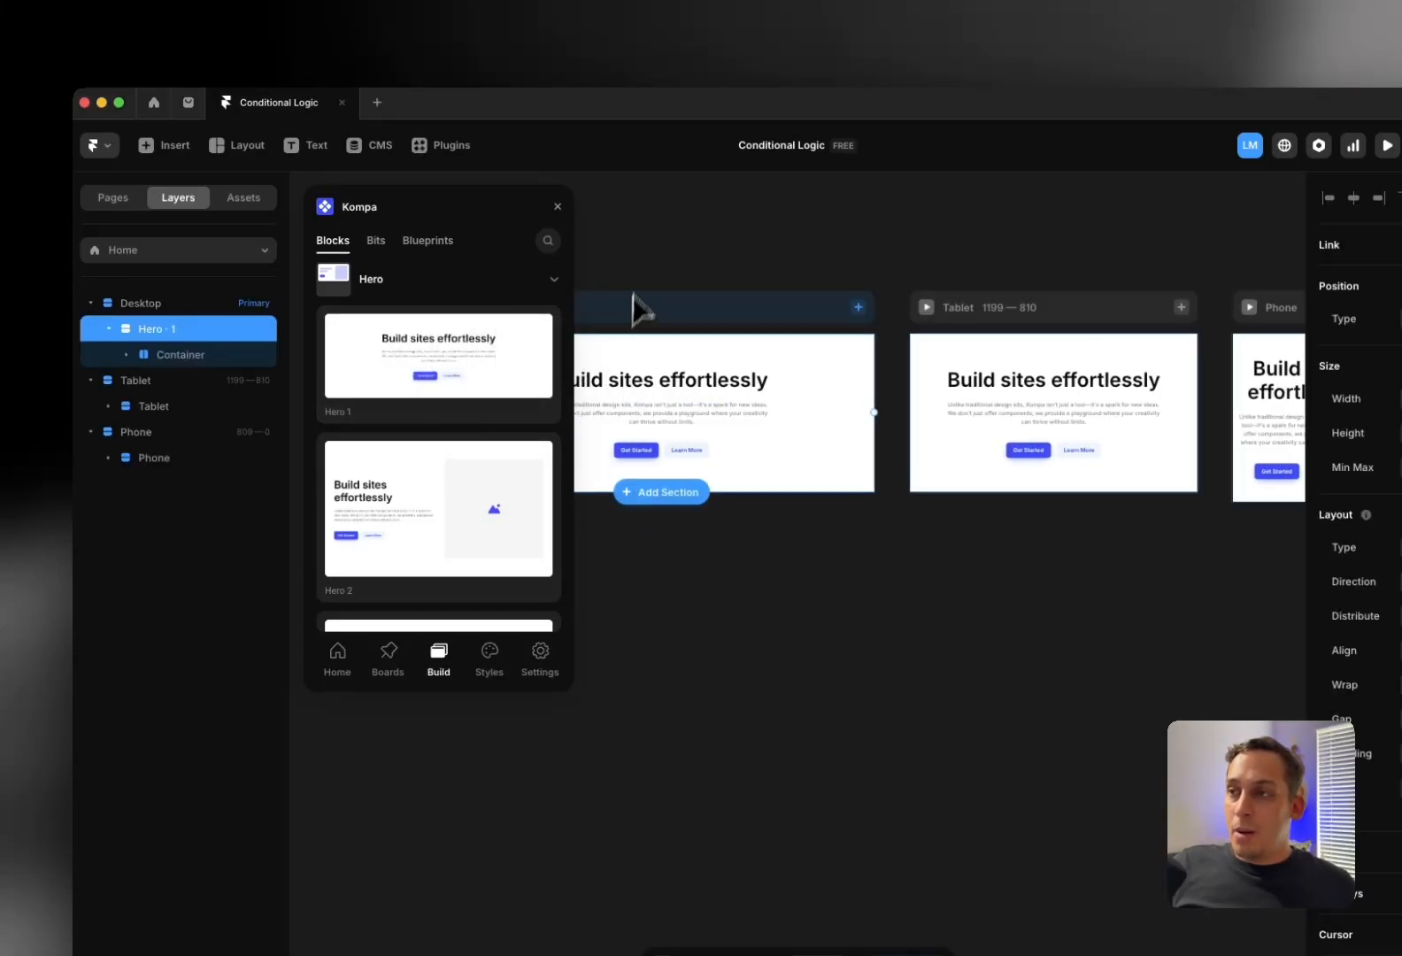
pyautogui.click(558, 209)
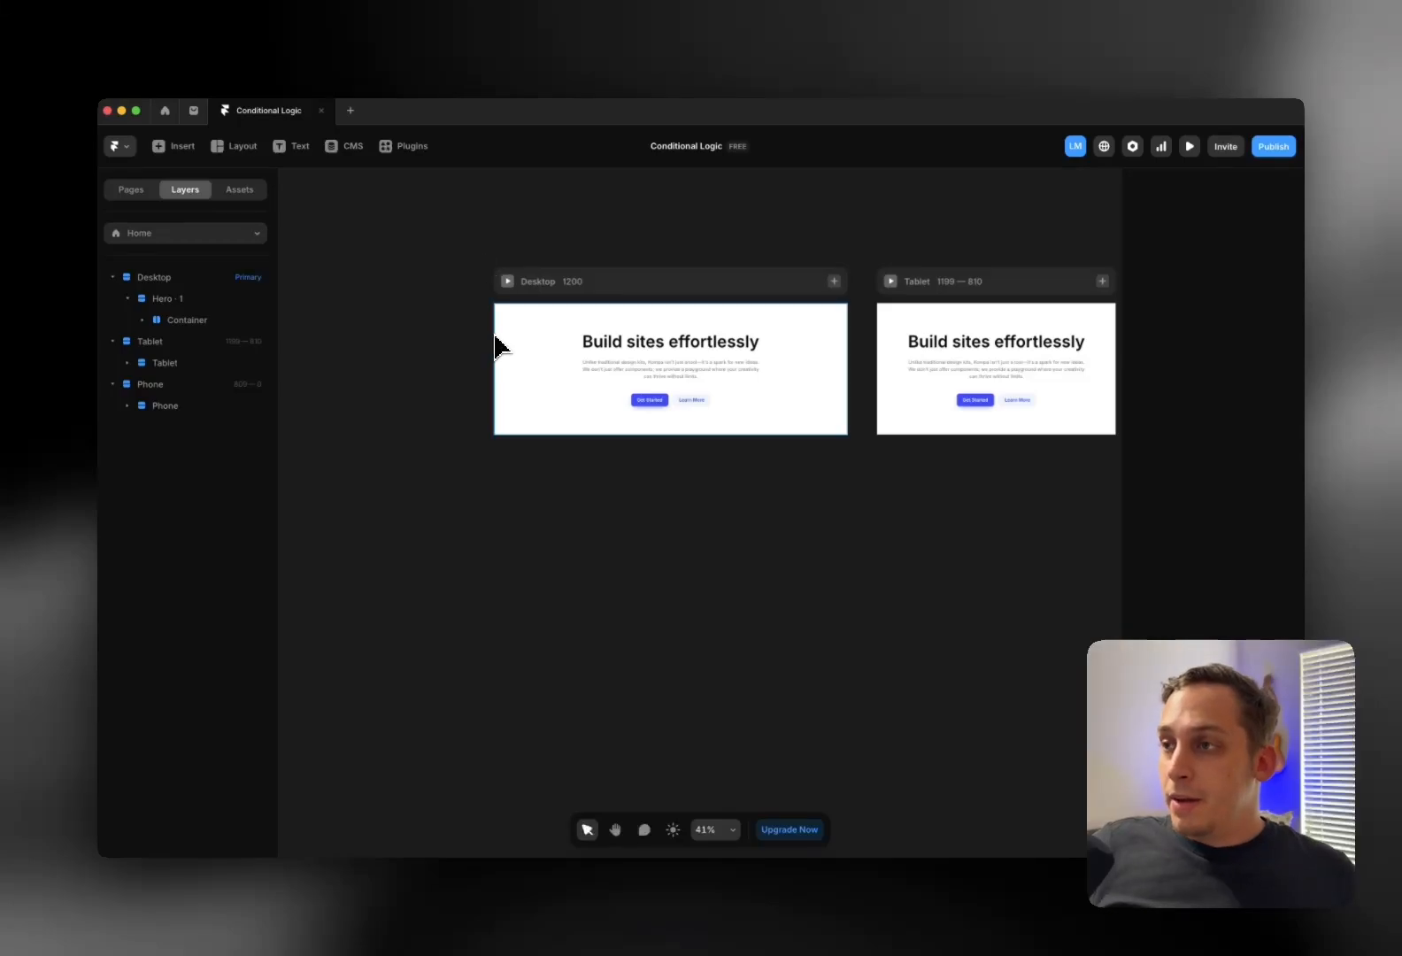
# Make the hero fill the viewport height and delete its Learn More button
pyautogui.hscroll(1, 516, 315)
pyautogui.hscroll(3, 513, 317)
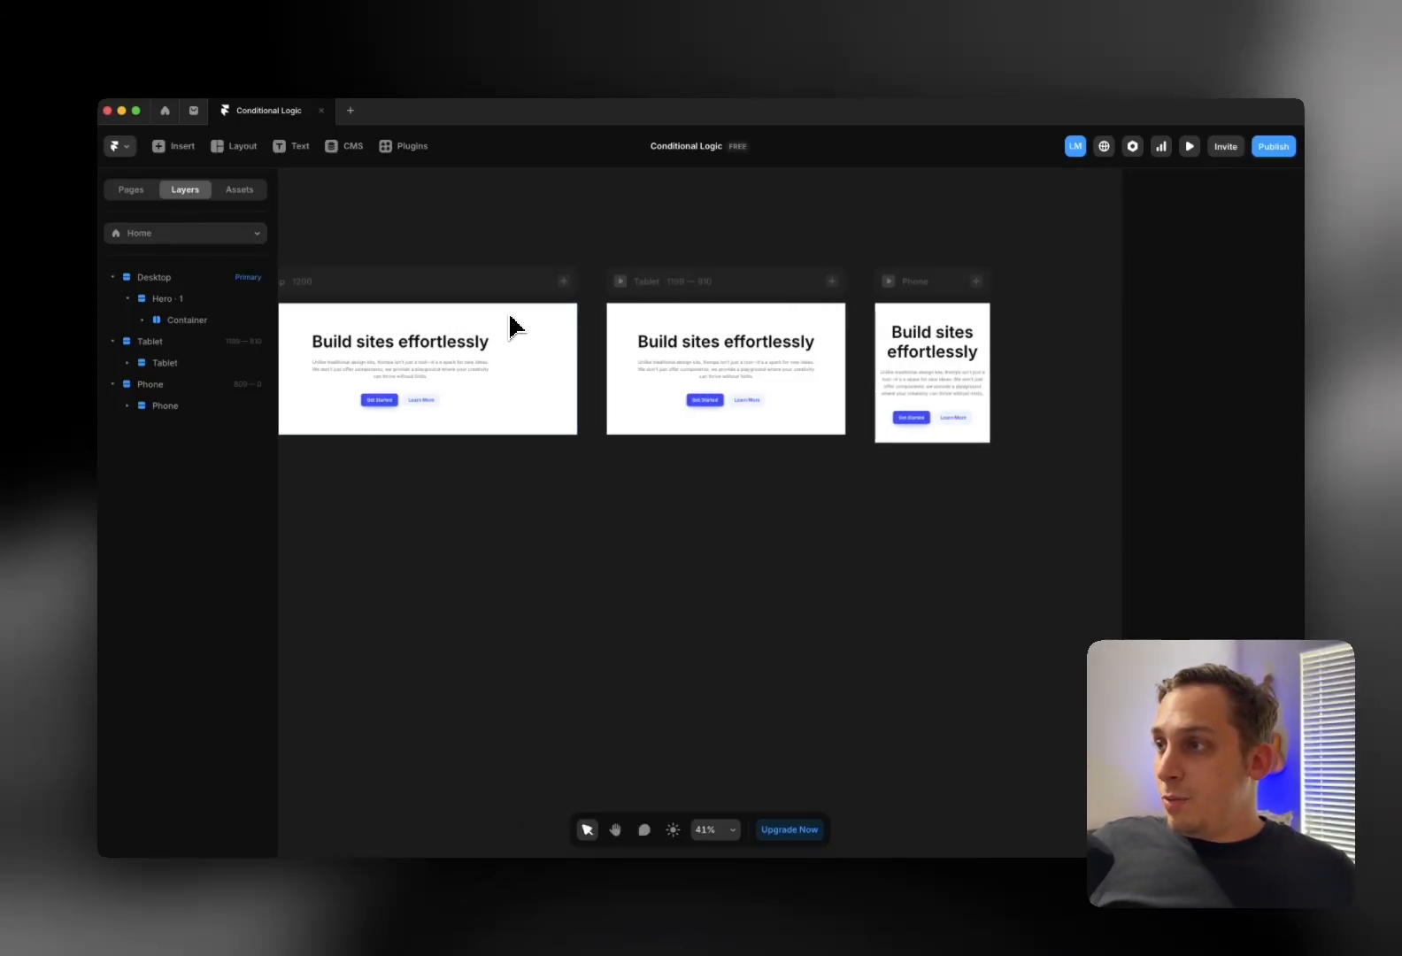
pyautogui.hscroll(-3, 491, 321)
pyautogui.click(452, 316)
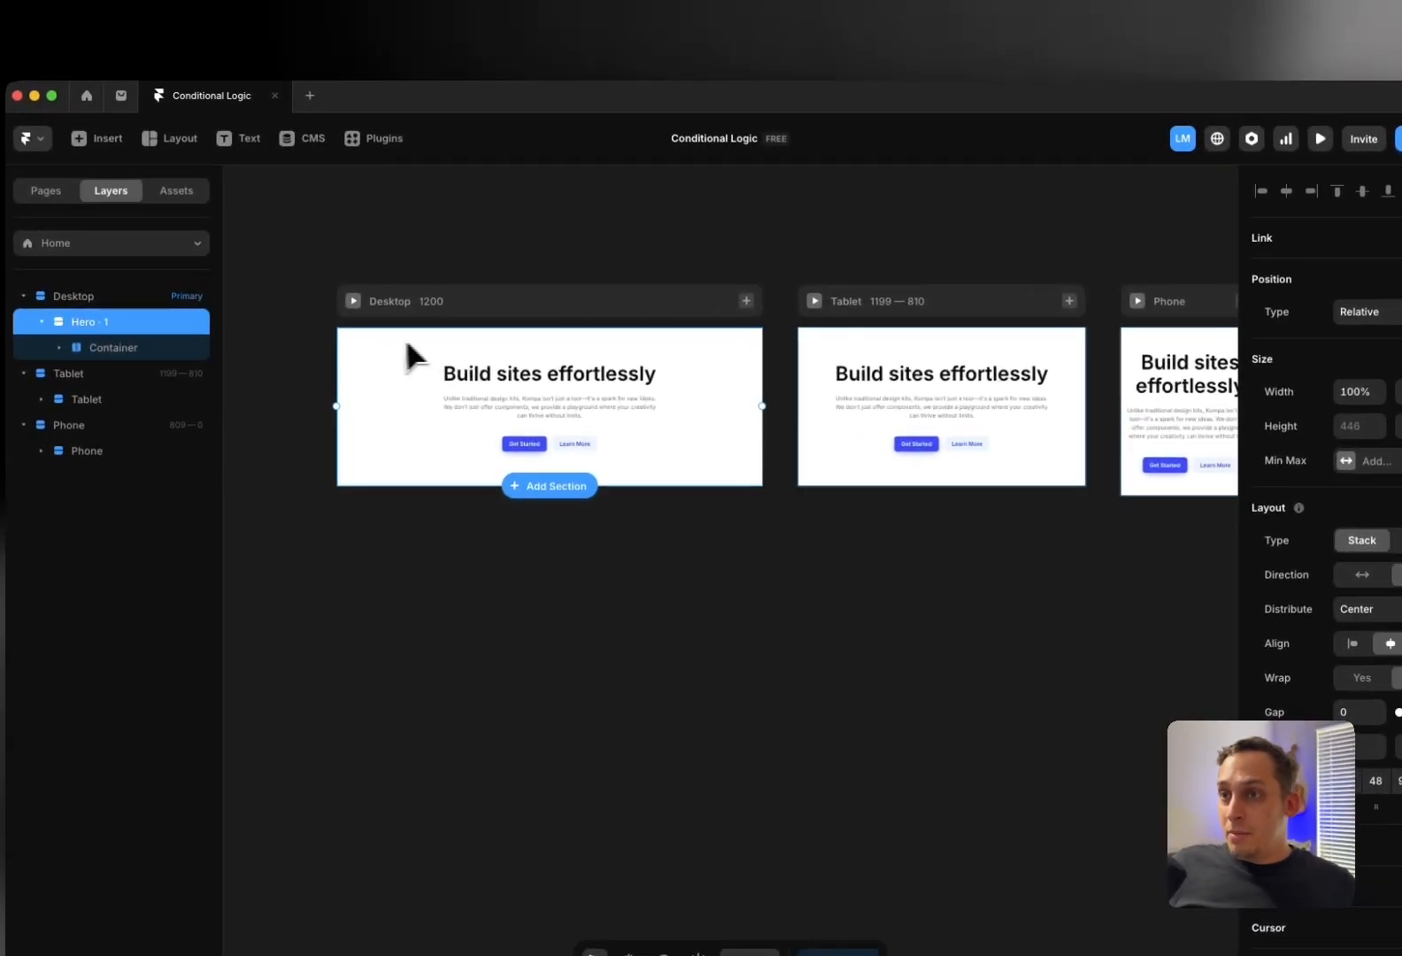
pyautogui.click(1275, 412)
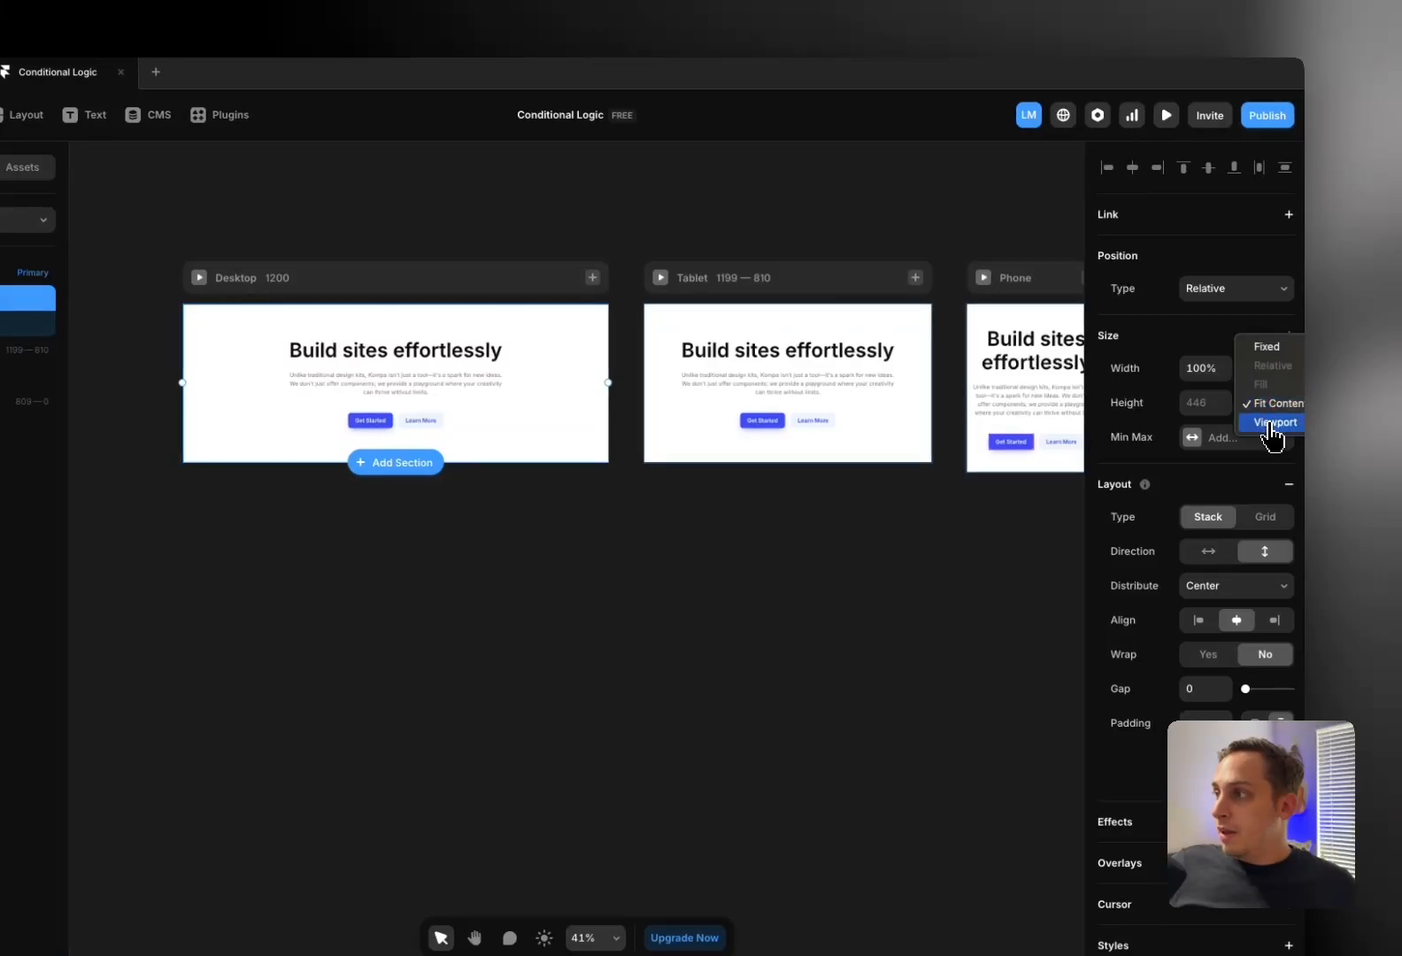
pyautogui.click(1272, 427)
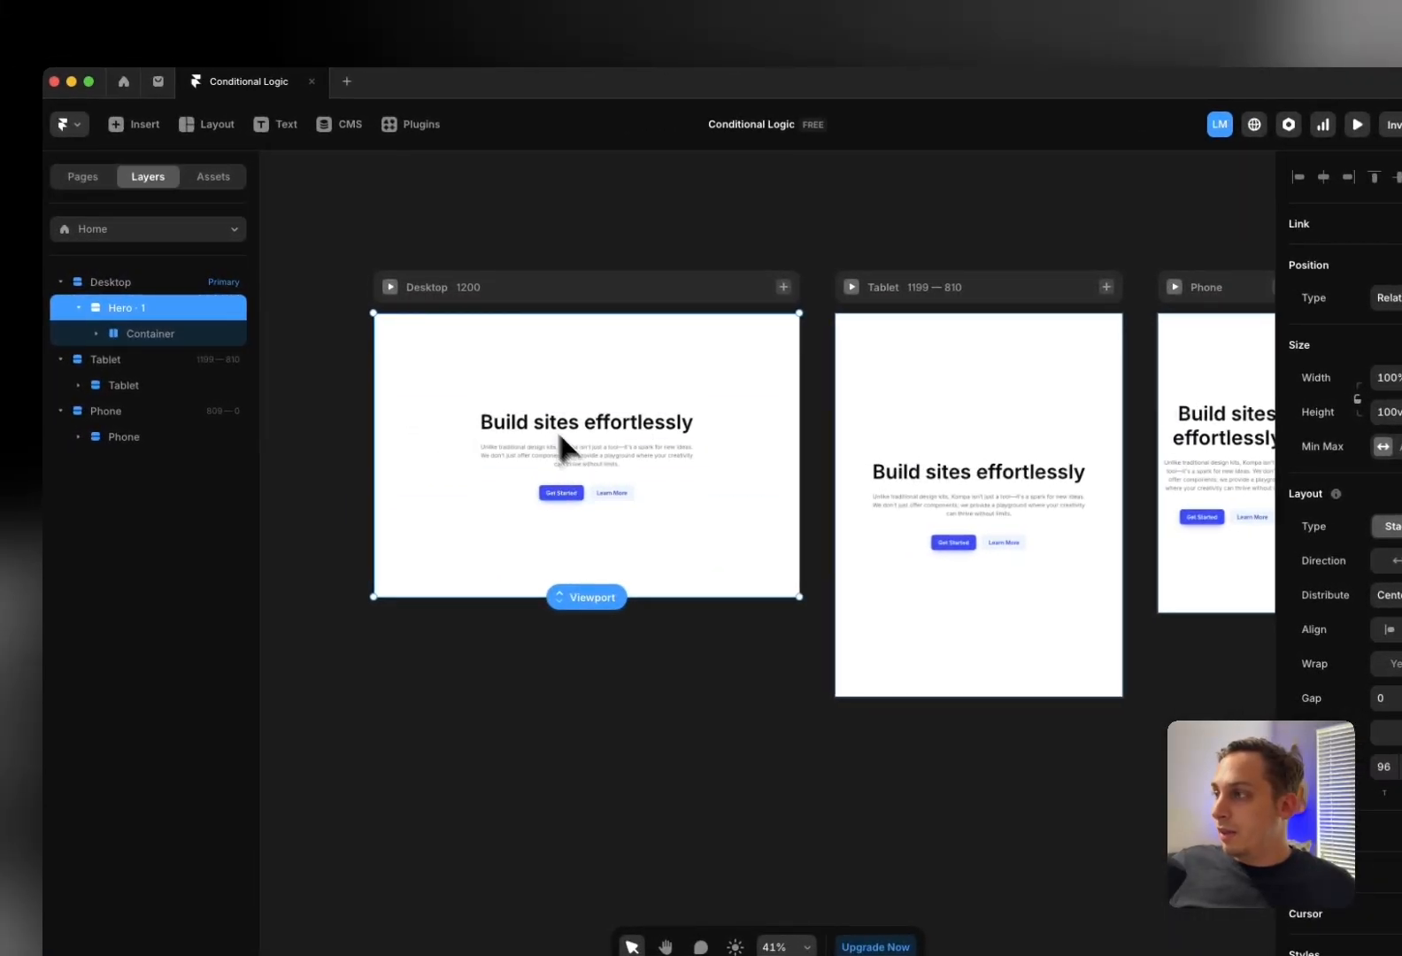
pyautogui.scroll(5, 649, 480)
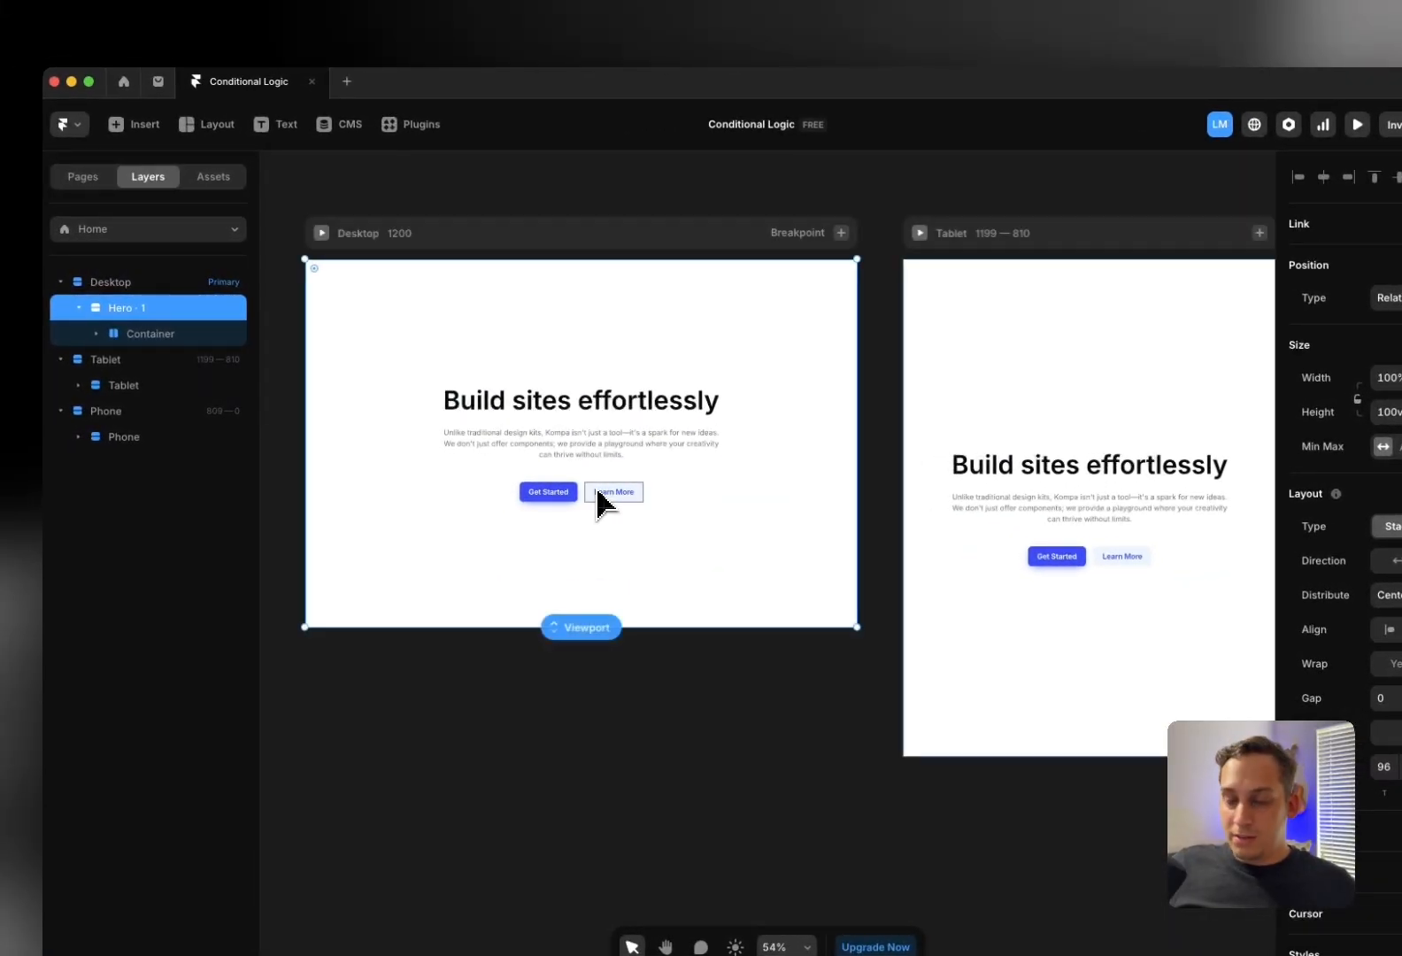
pyautogui.click(598, 492)
pyautogui.press('BackSpace')
# Set the hero background fill to near-black 1F1F1F
pyautogui.click(443, 232)
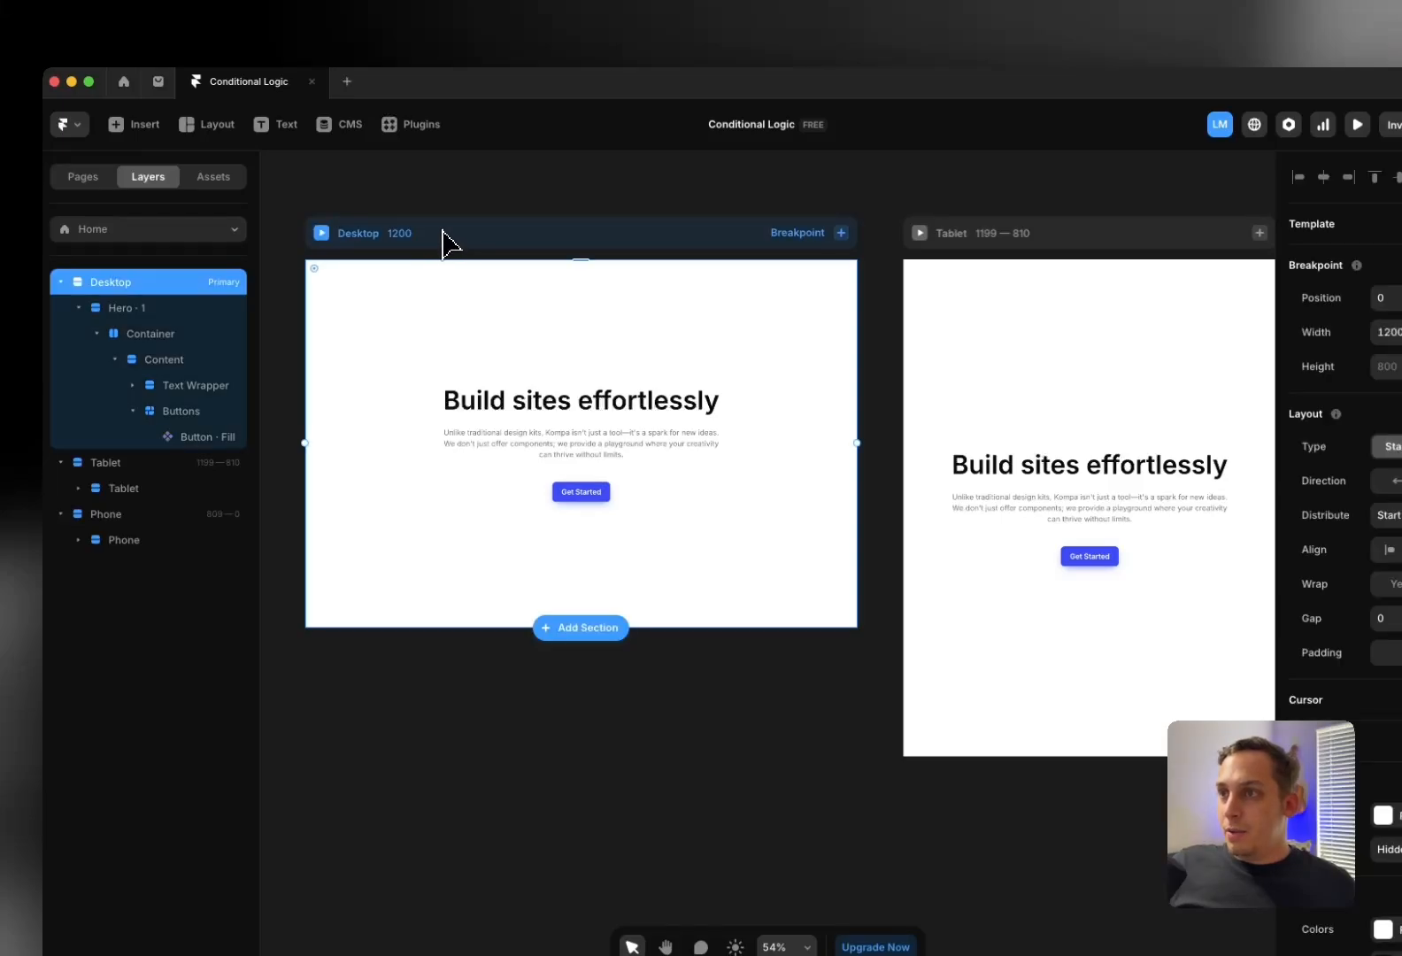
pyautogui.click(423, 292)
pyautogui.scroll(-5, 1291, 739)
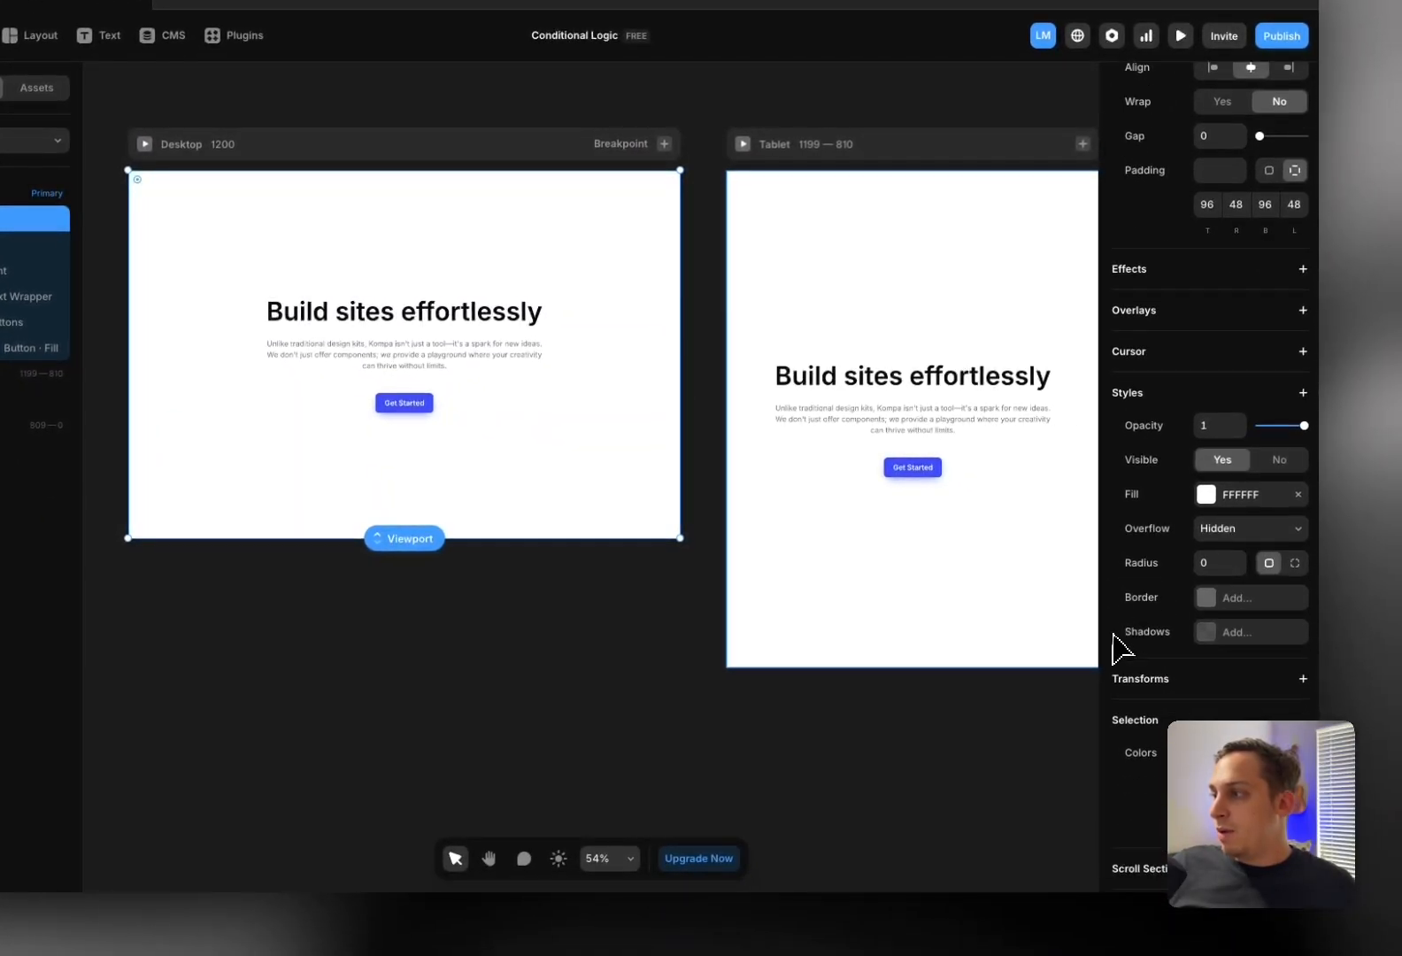
pyautogui.click(1205, 494)
pyautogui.moveTo(974, 598); pyautogui.dragTo(787, 649)
# Make the heading and paragraph text white
pyautogui.scroll(1, 786, 649)
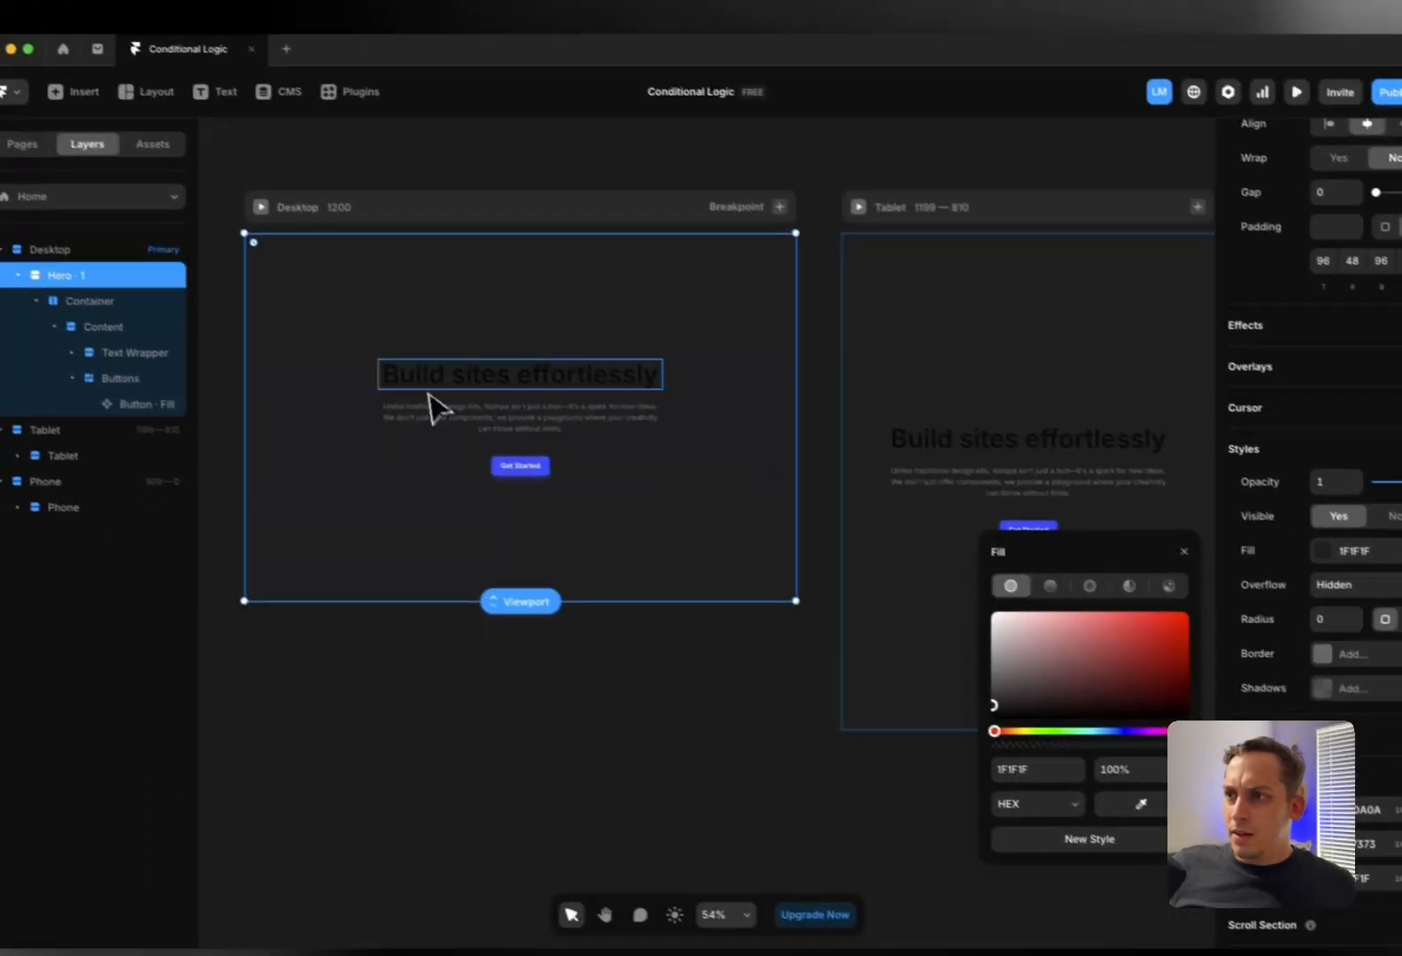
pyautogui.click(430, 391)
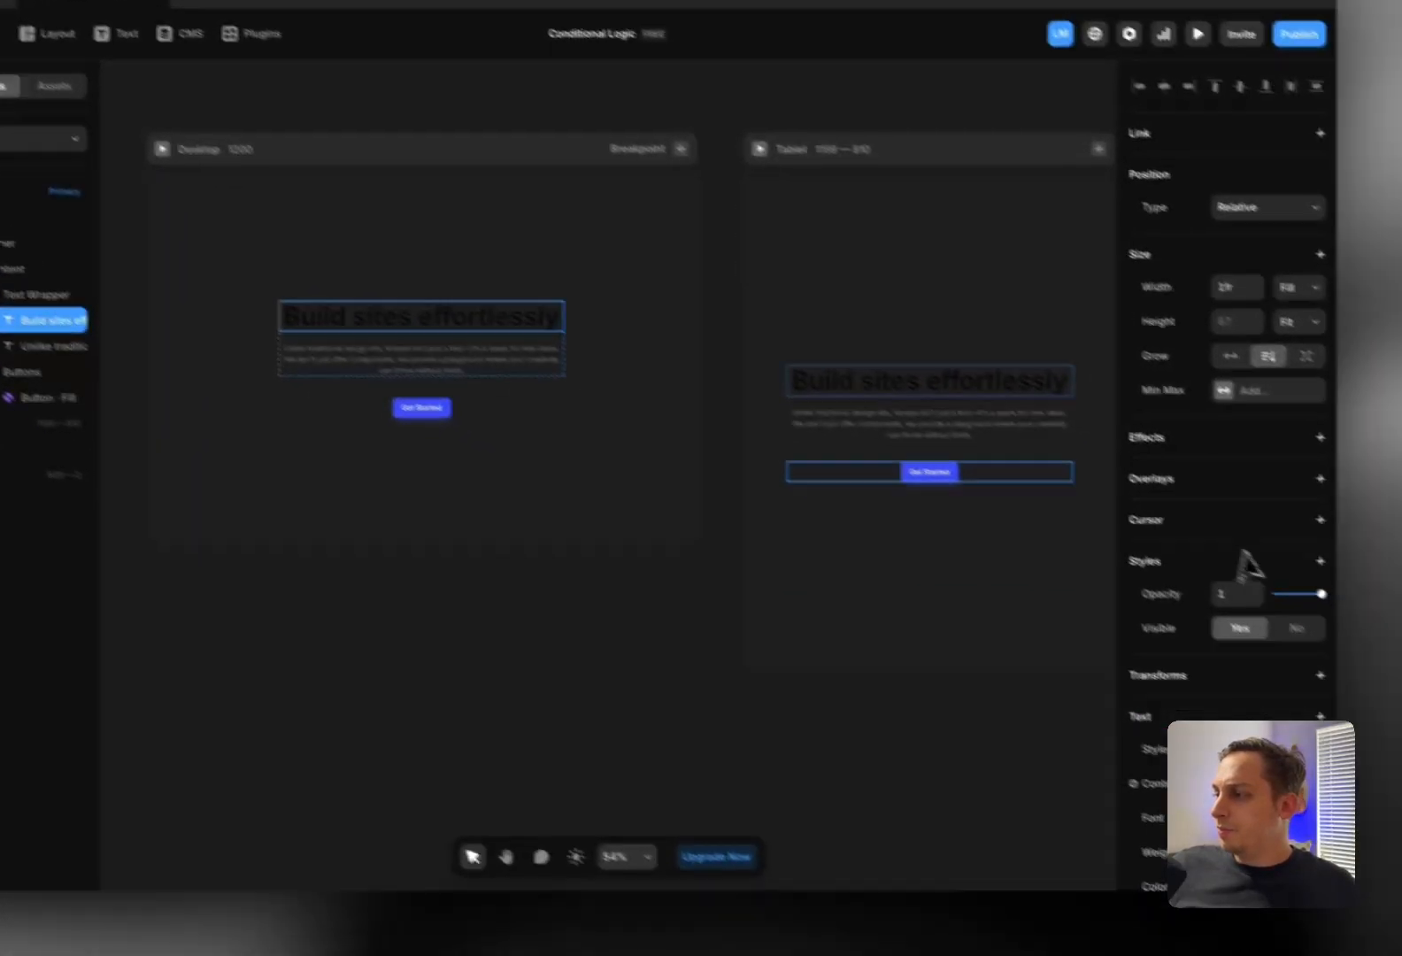
pyautogui.scroll(-2, 1243, 557)
pyautogui.click(1196, 737)
pyautogui.moveTo(961, 682); pyautogui.dragTo(784, 587)
pyautogui.click(487, 352)
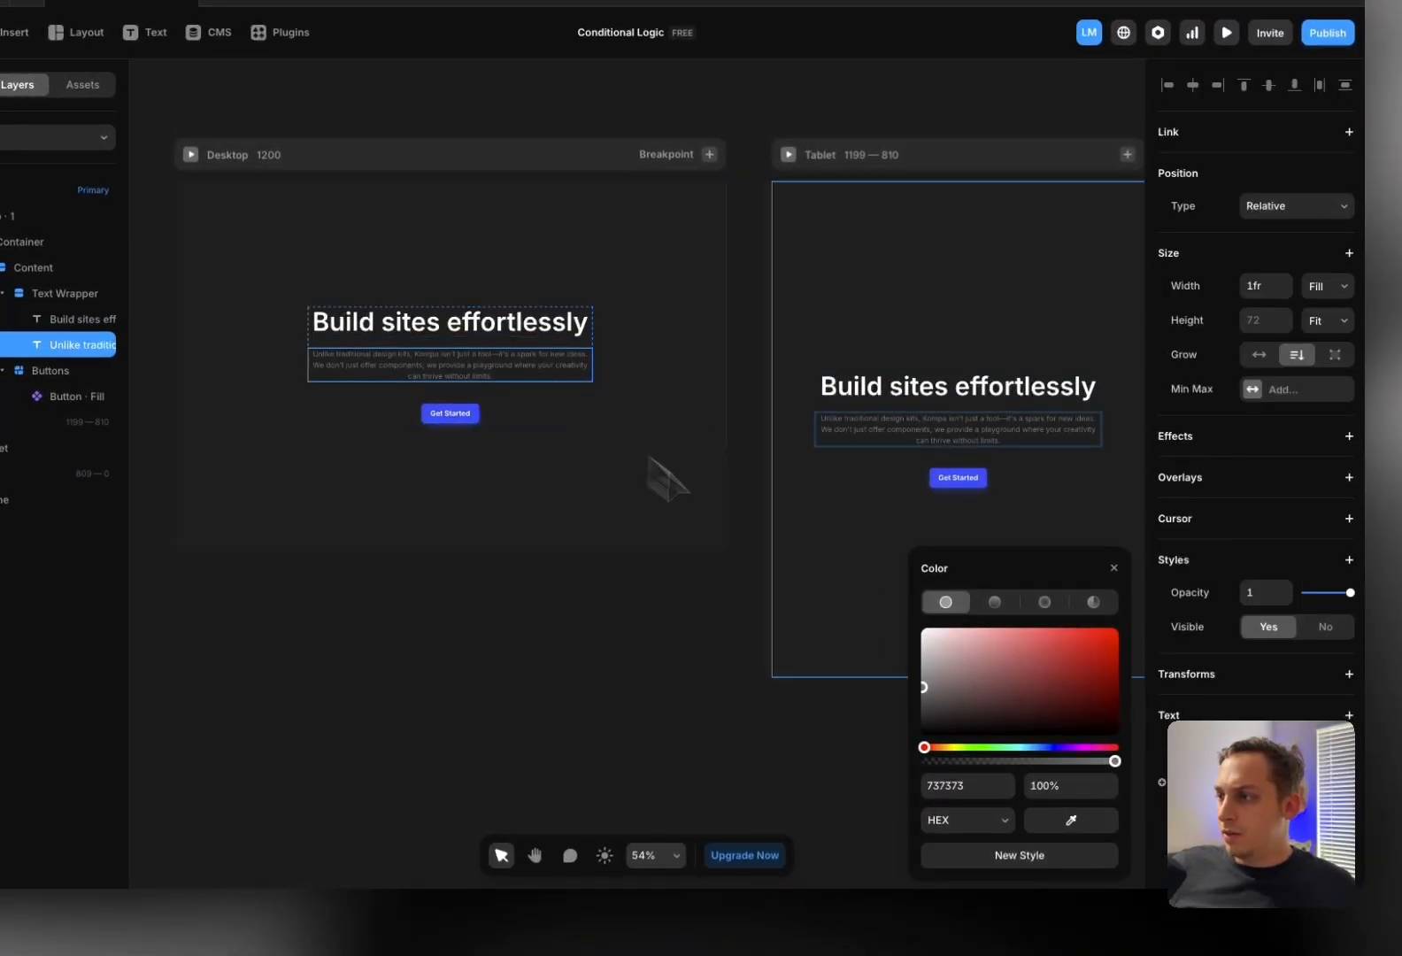
pyautogui.moveTo(923, 651); pyautogui.dragTo(862, 556)
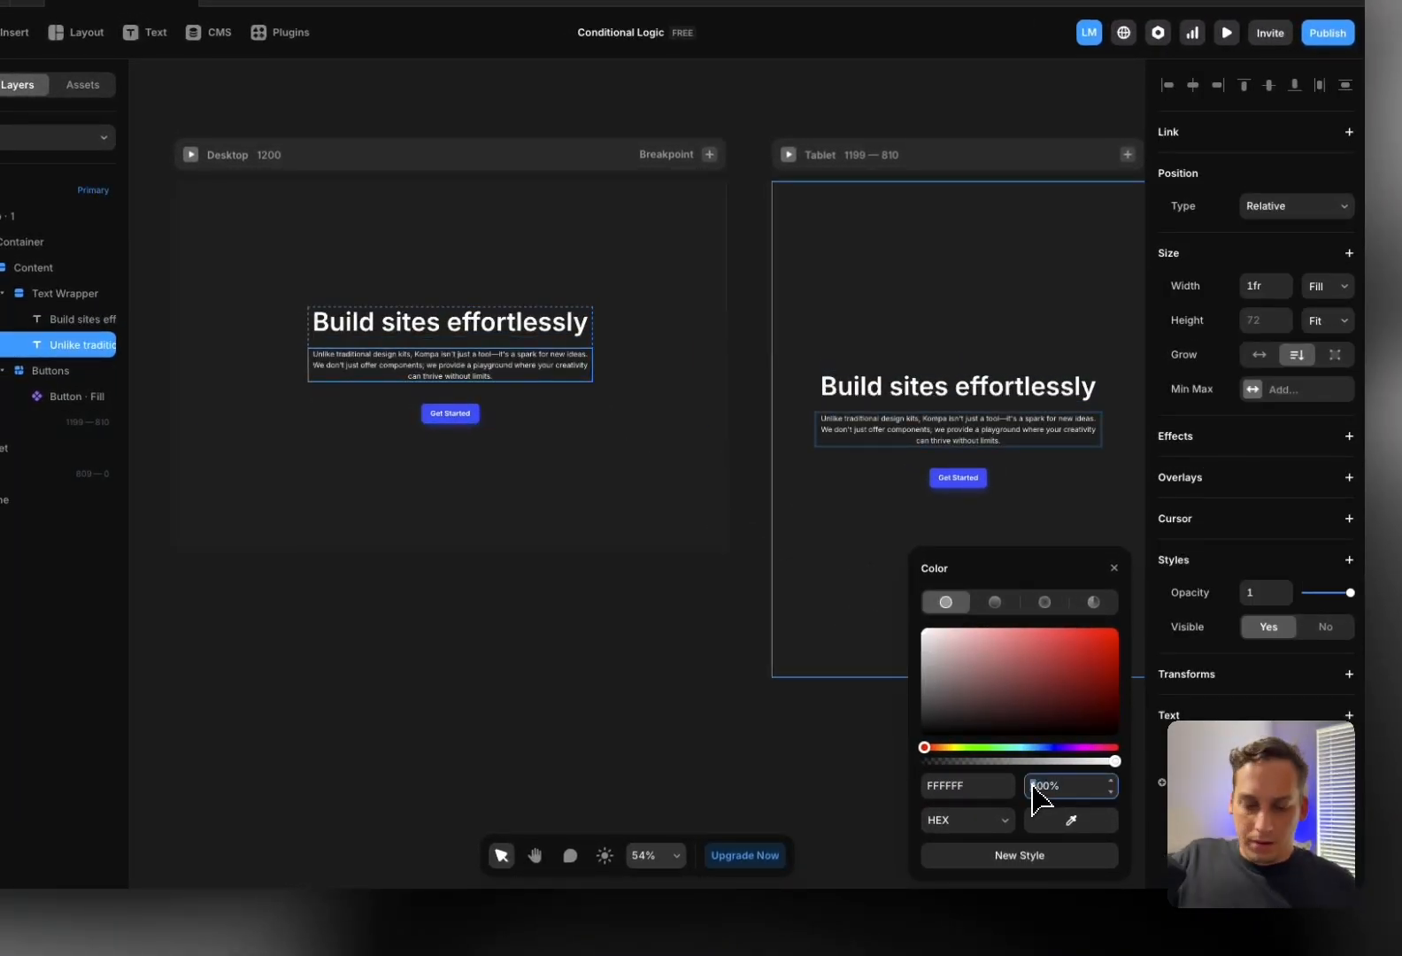
pyautogui.write('80')
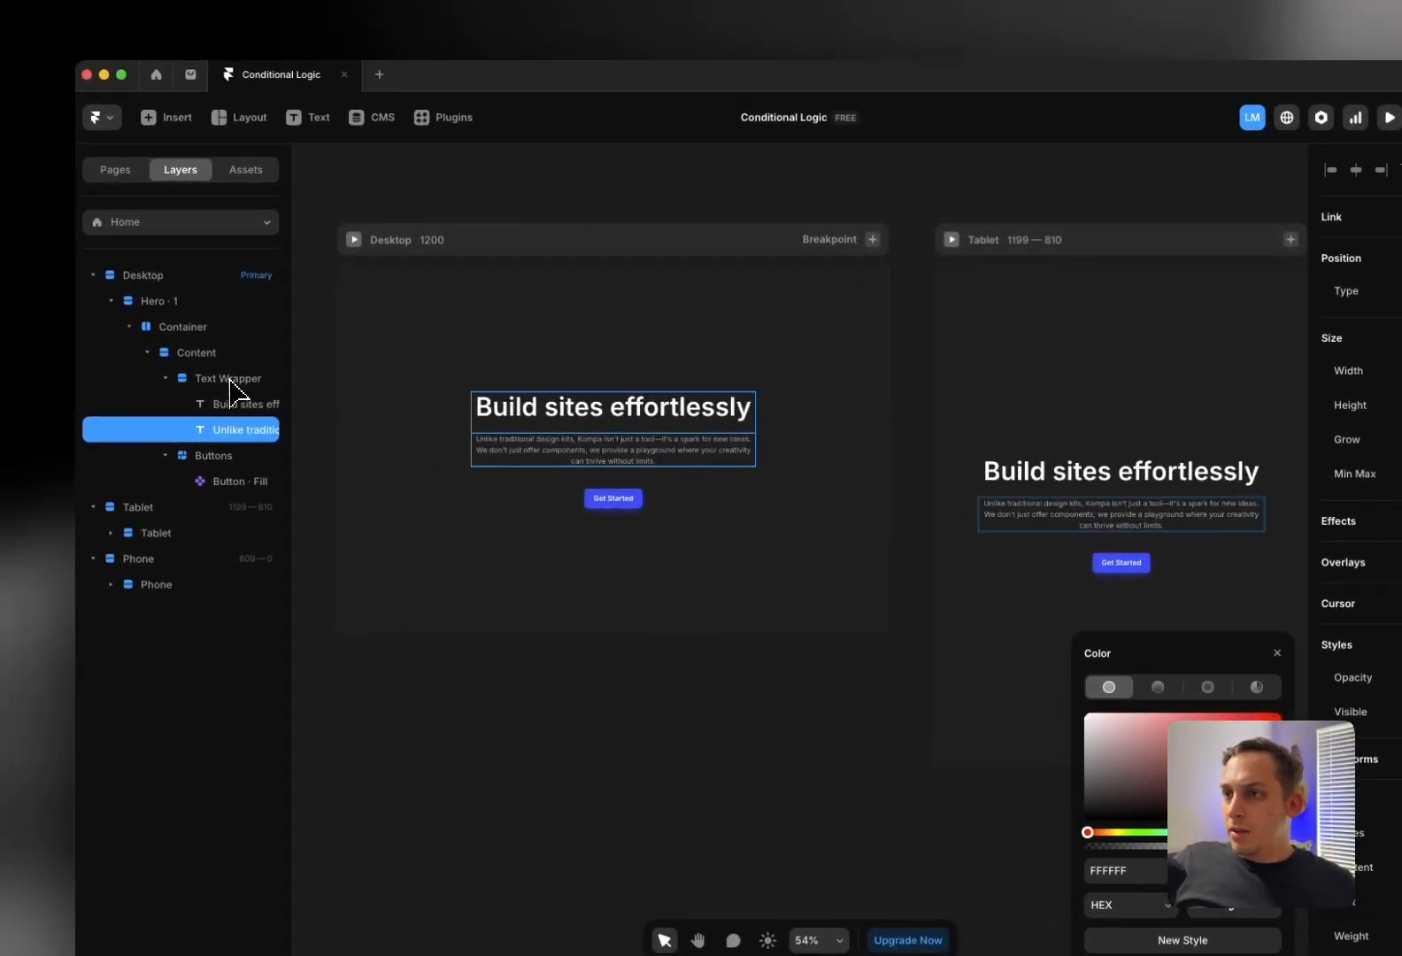
# Reduce the Text Wrapper gap between heading and paragraph to 10
pyautogui.click(232, 390)
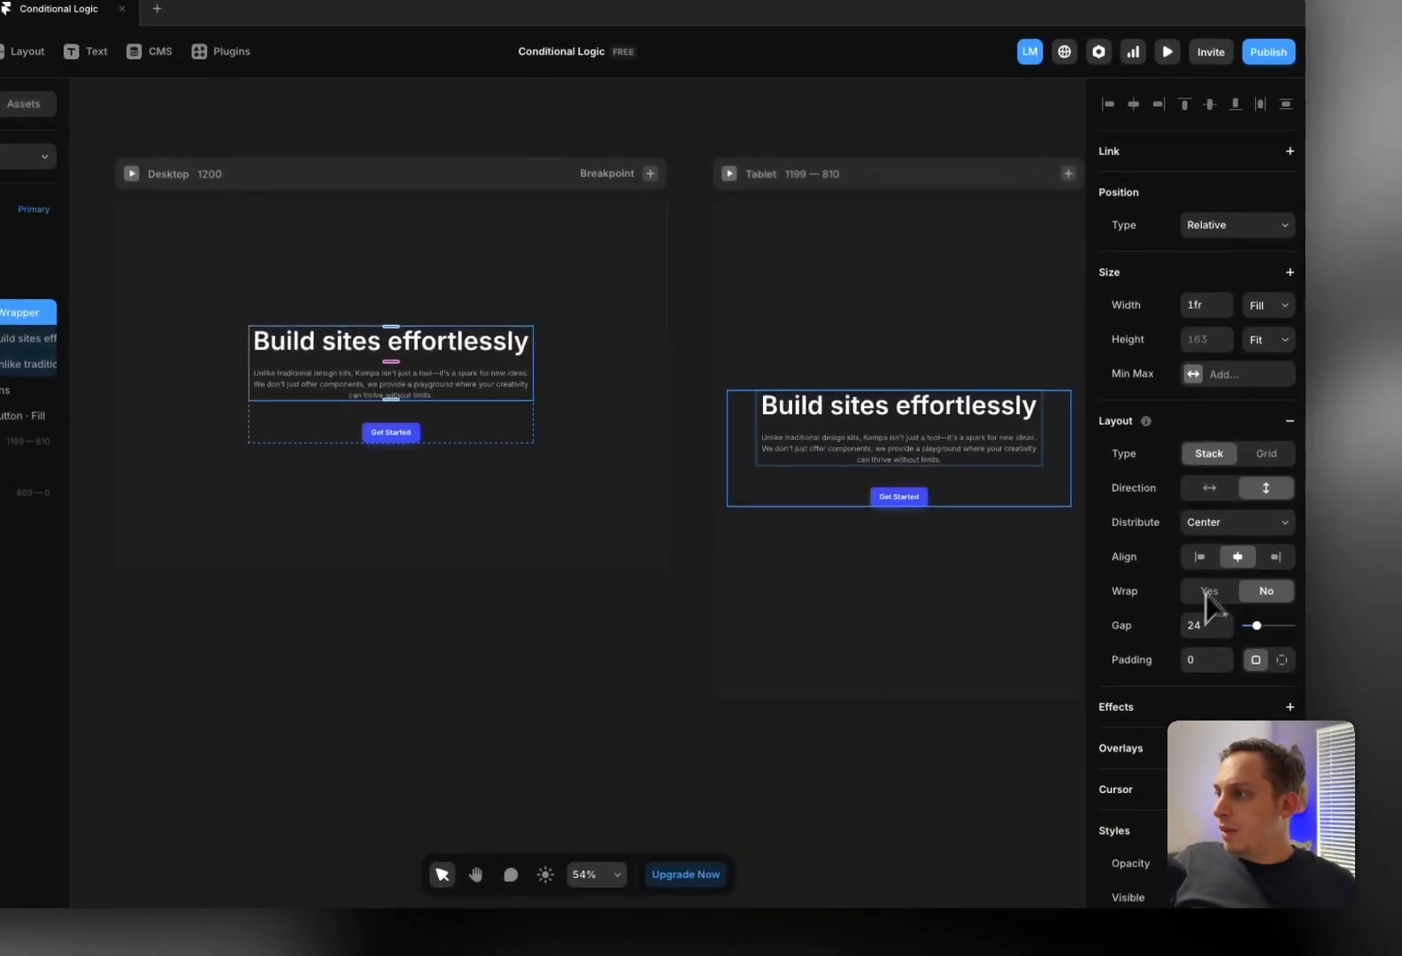
pyautogui.click(1191, 625)
pyautogui.hotkey('shift', 'Down')
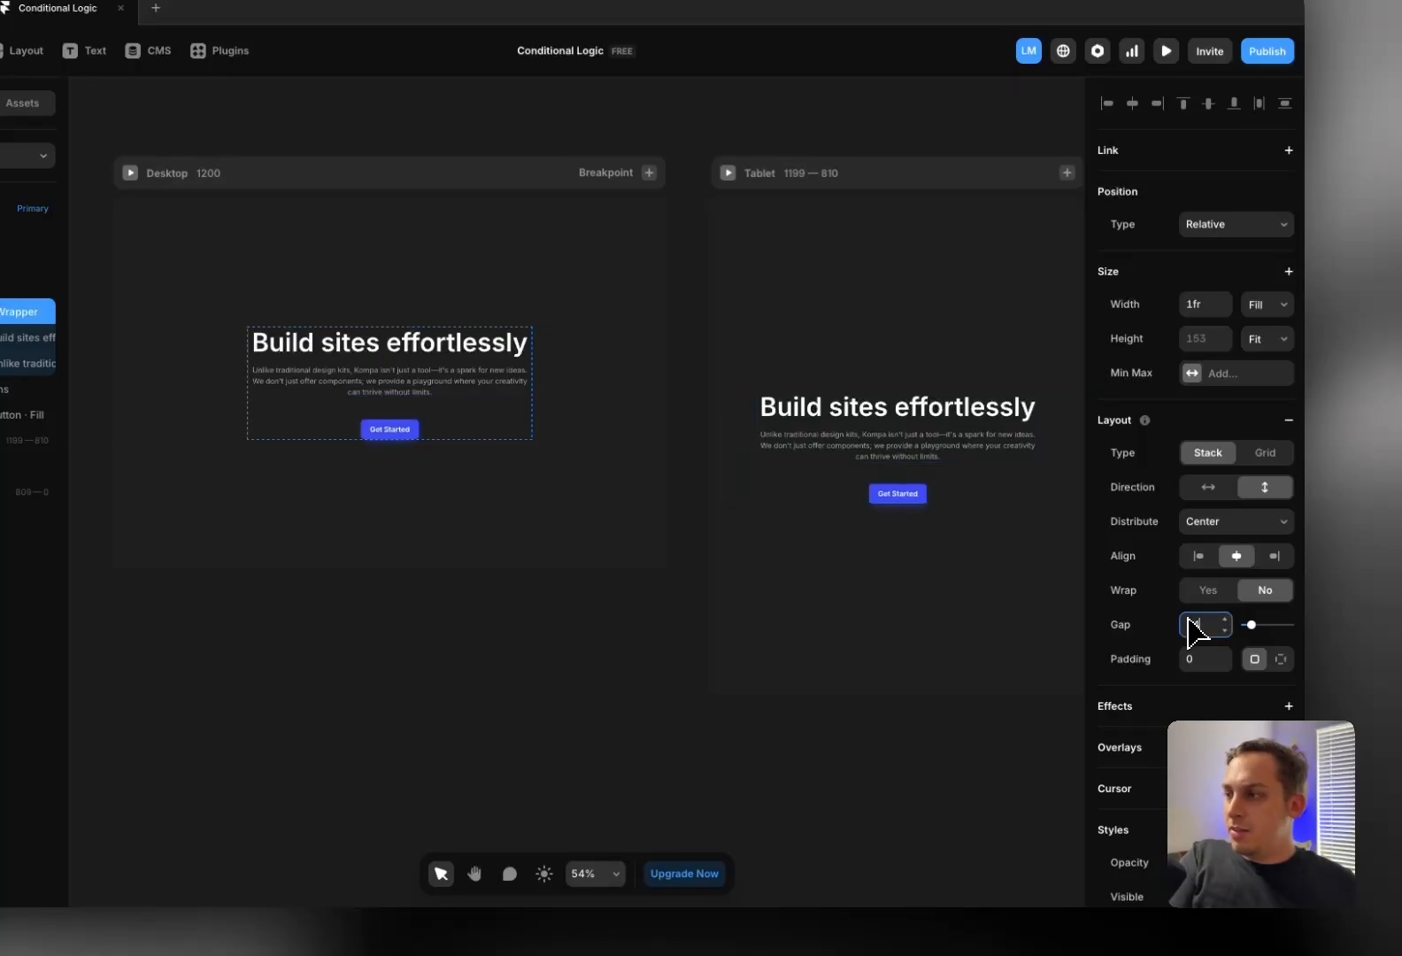
pyautogui.press('Down')
pyautogui.press('Down')
pyautogui.press('Down')
pyautogui.press('Down')
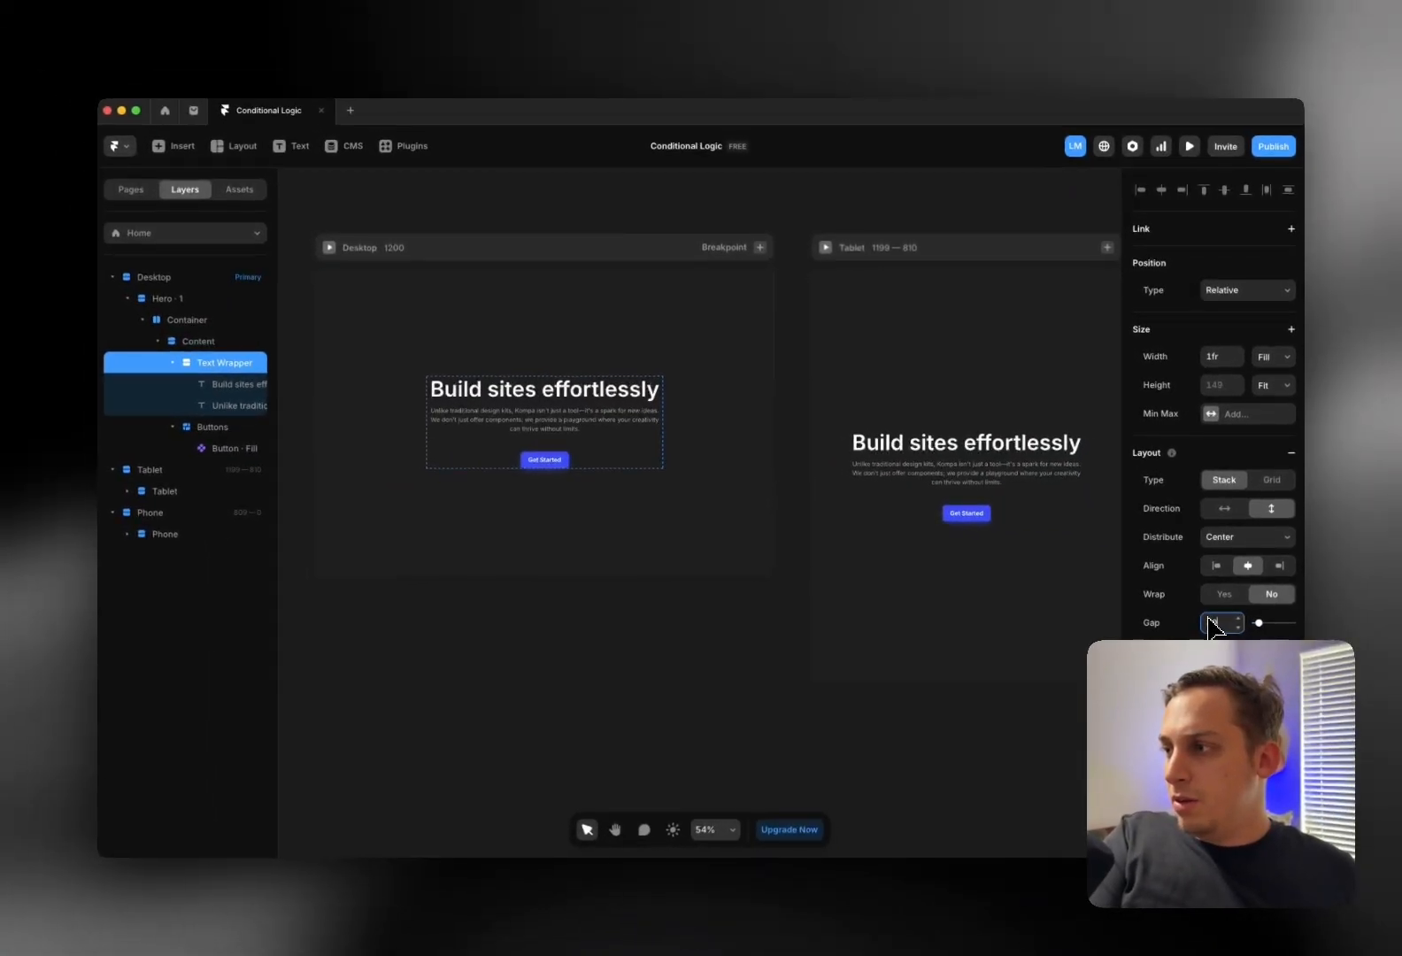
pyautogui.click(695, 608)
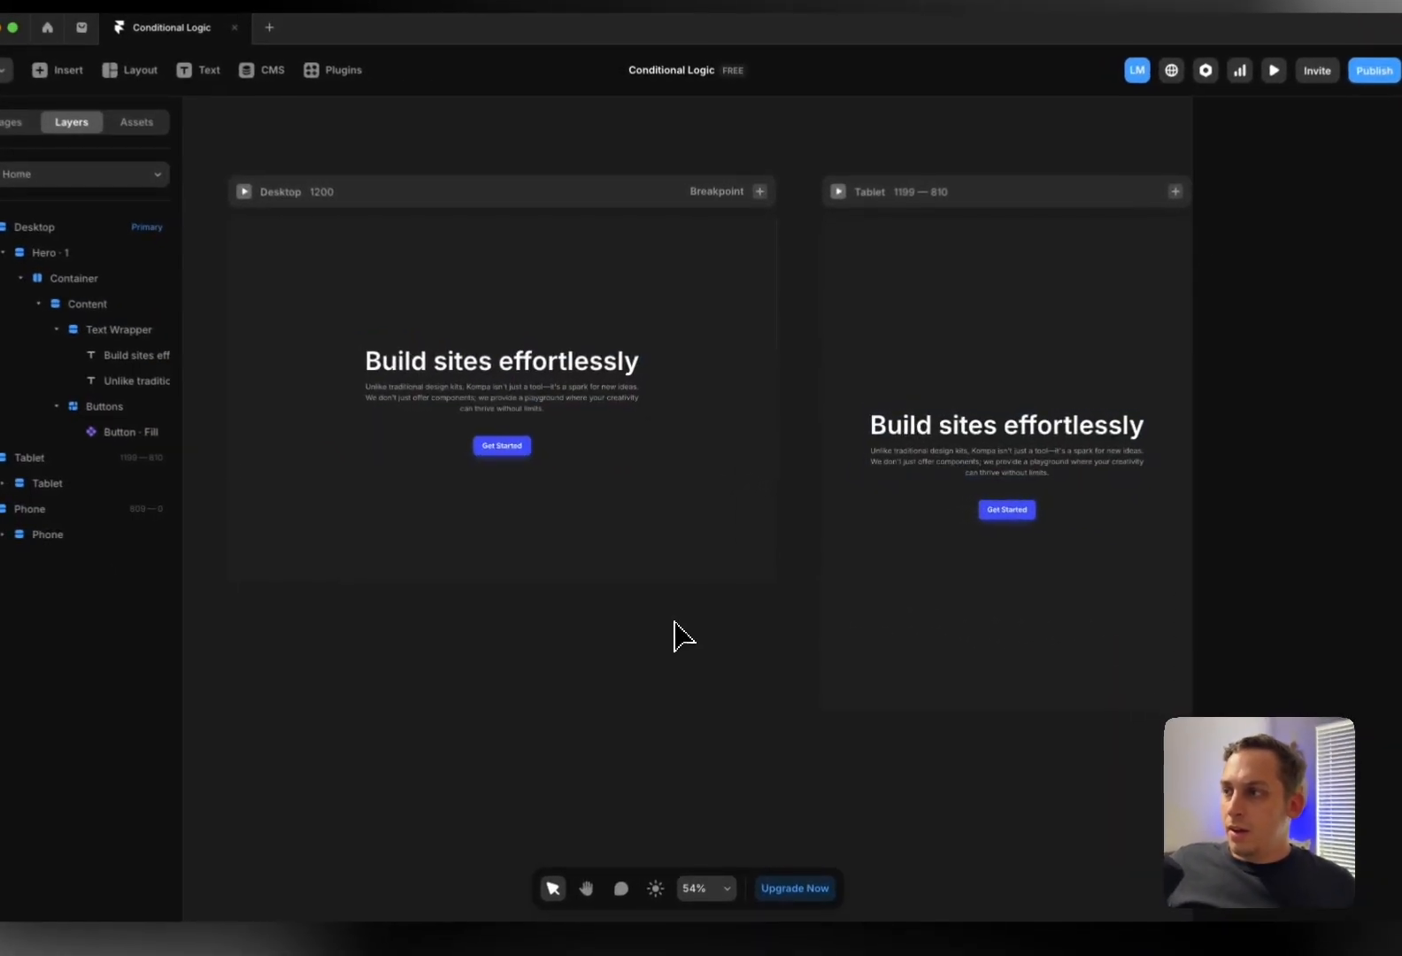
pyautogui.hscroll(-2, 672, 496)
pyautogui.hscroll(-1, 522, 387)
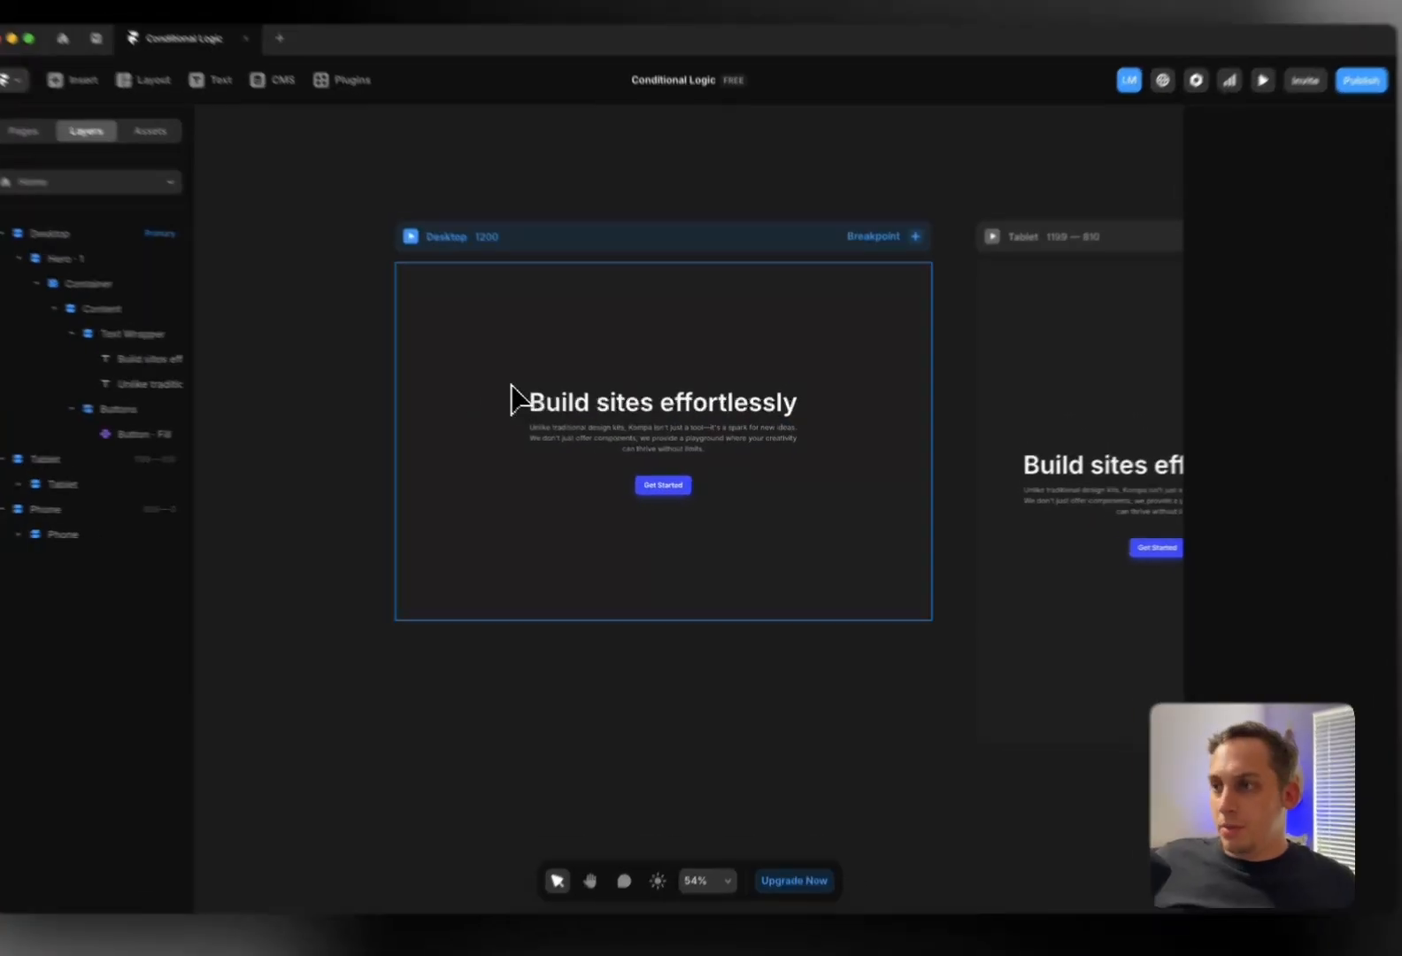
pyautogui.scroll(2, 512, 387)
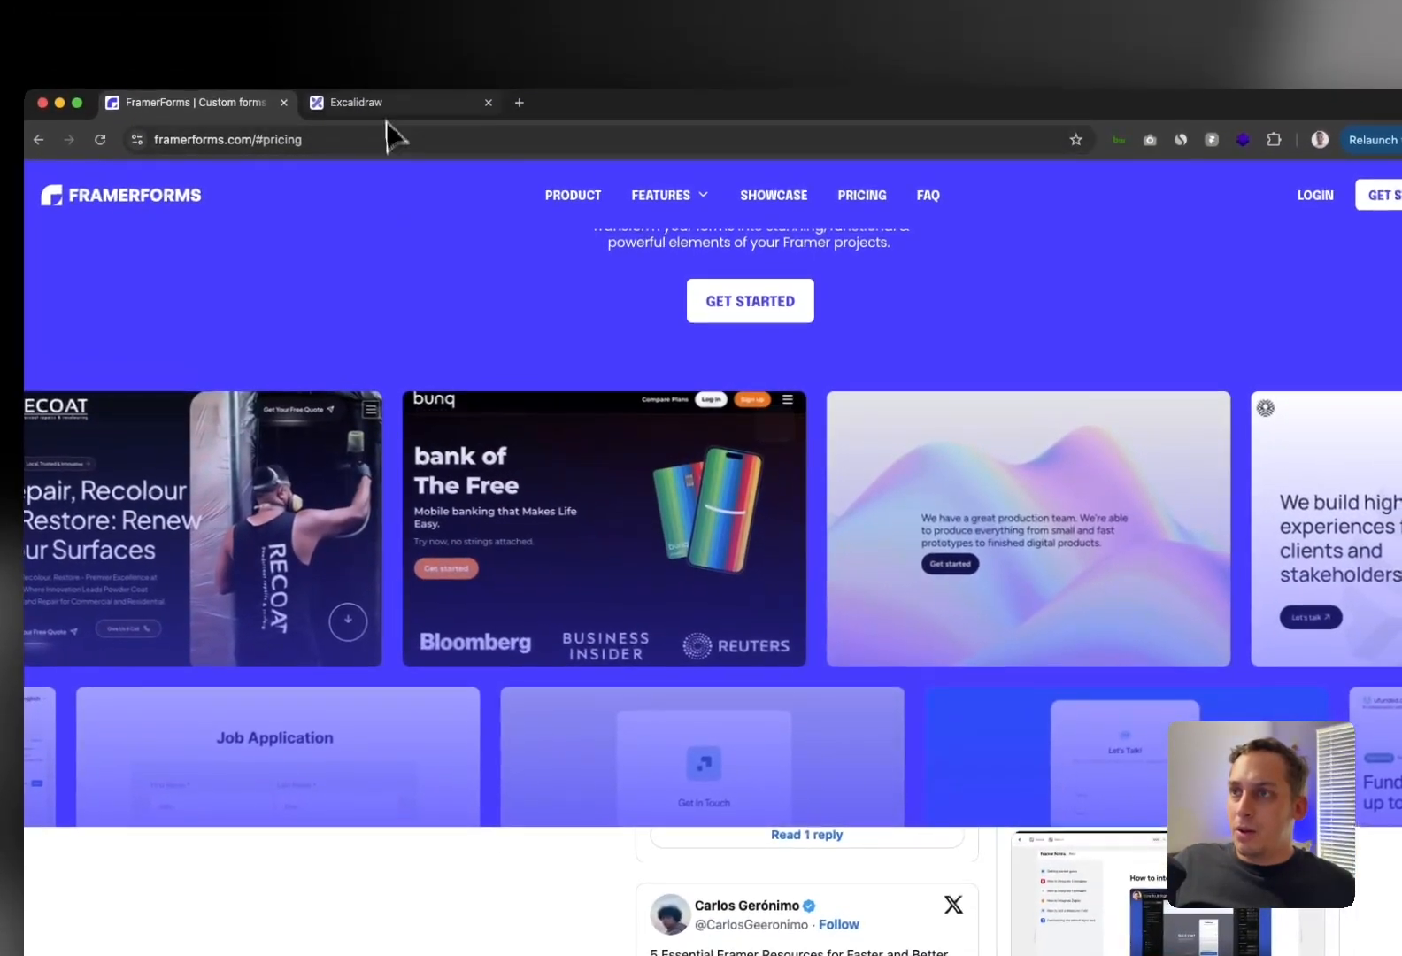
pyautogui.click(399, 39)
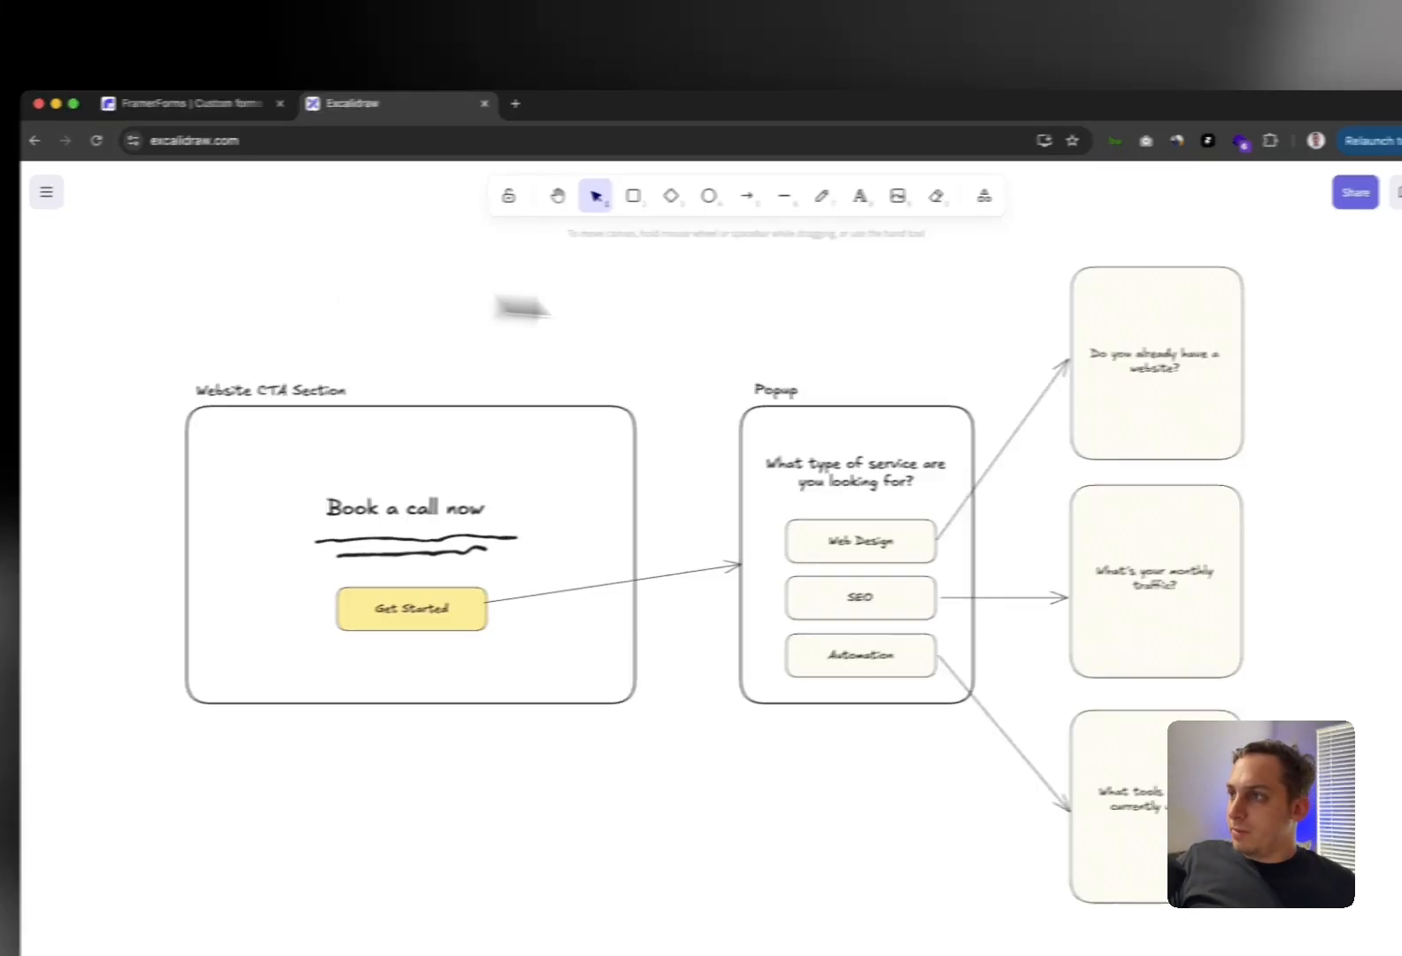
# Capture a screenshot region covering the whole flowchart
pyautogui.moveTo(1256, 254); pyautogui.dragTo(84, 606)
pyautogui.moveTo(139, 442); pyautogui.dragTo(252, 819)
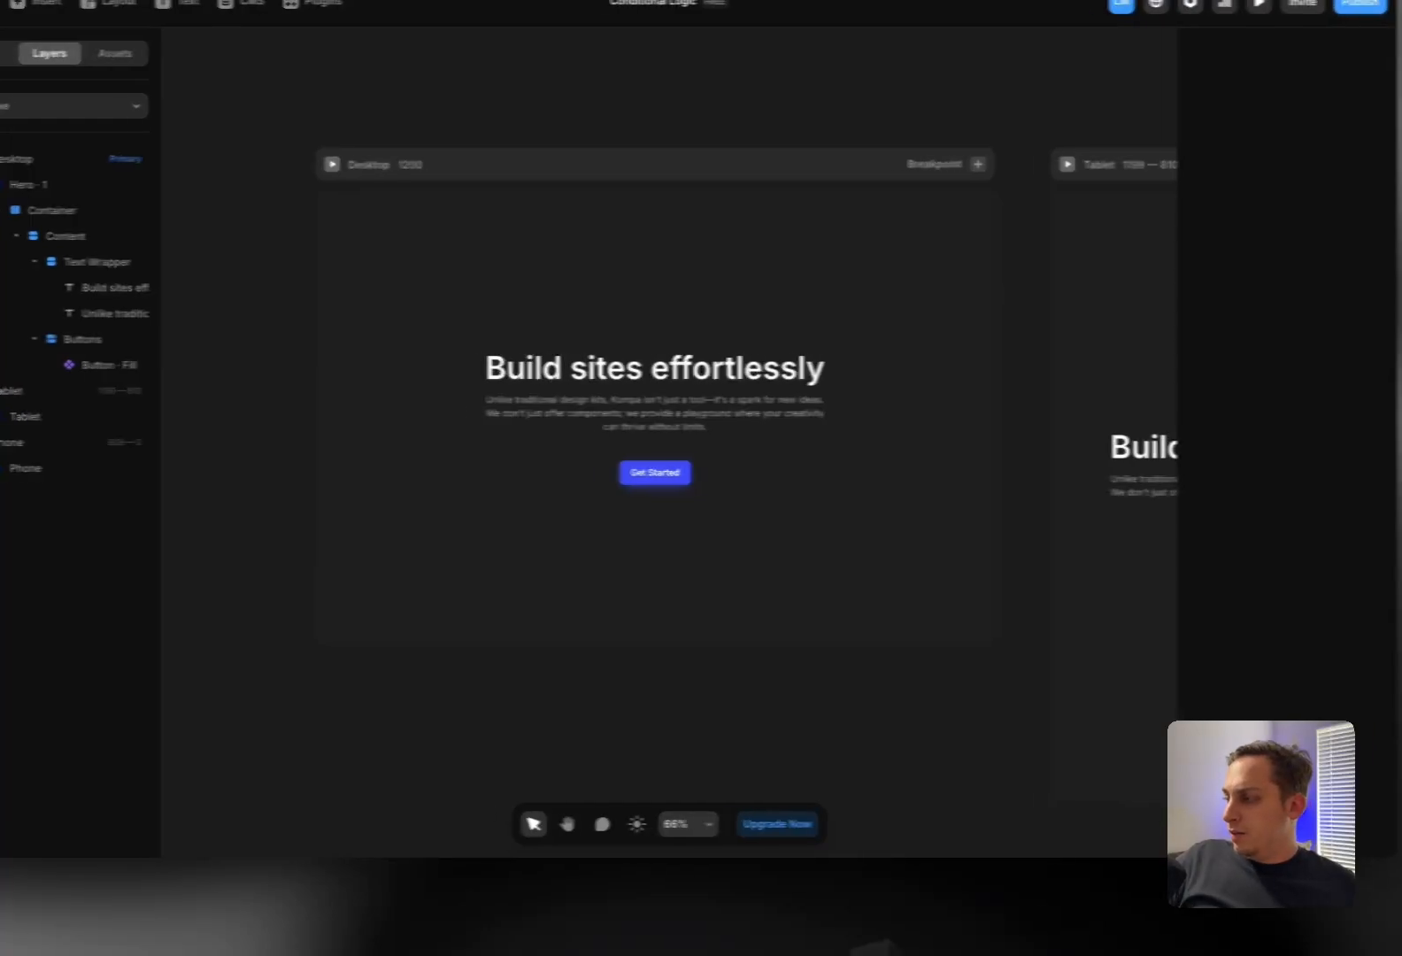
# Drop the flowchart screenshot onto the canvas, shrink it to about 509×309, and place it left of Desktop
pyautogui.moveTo(1310, 801); pyautogui.dragTo(485, 723)
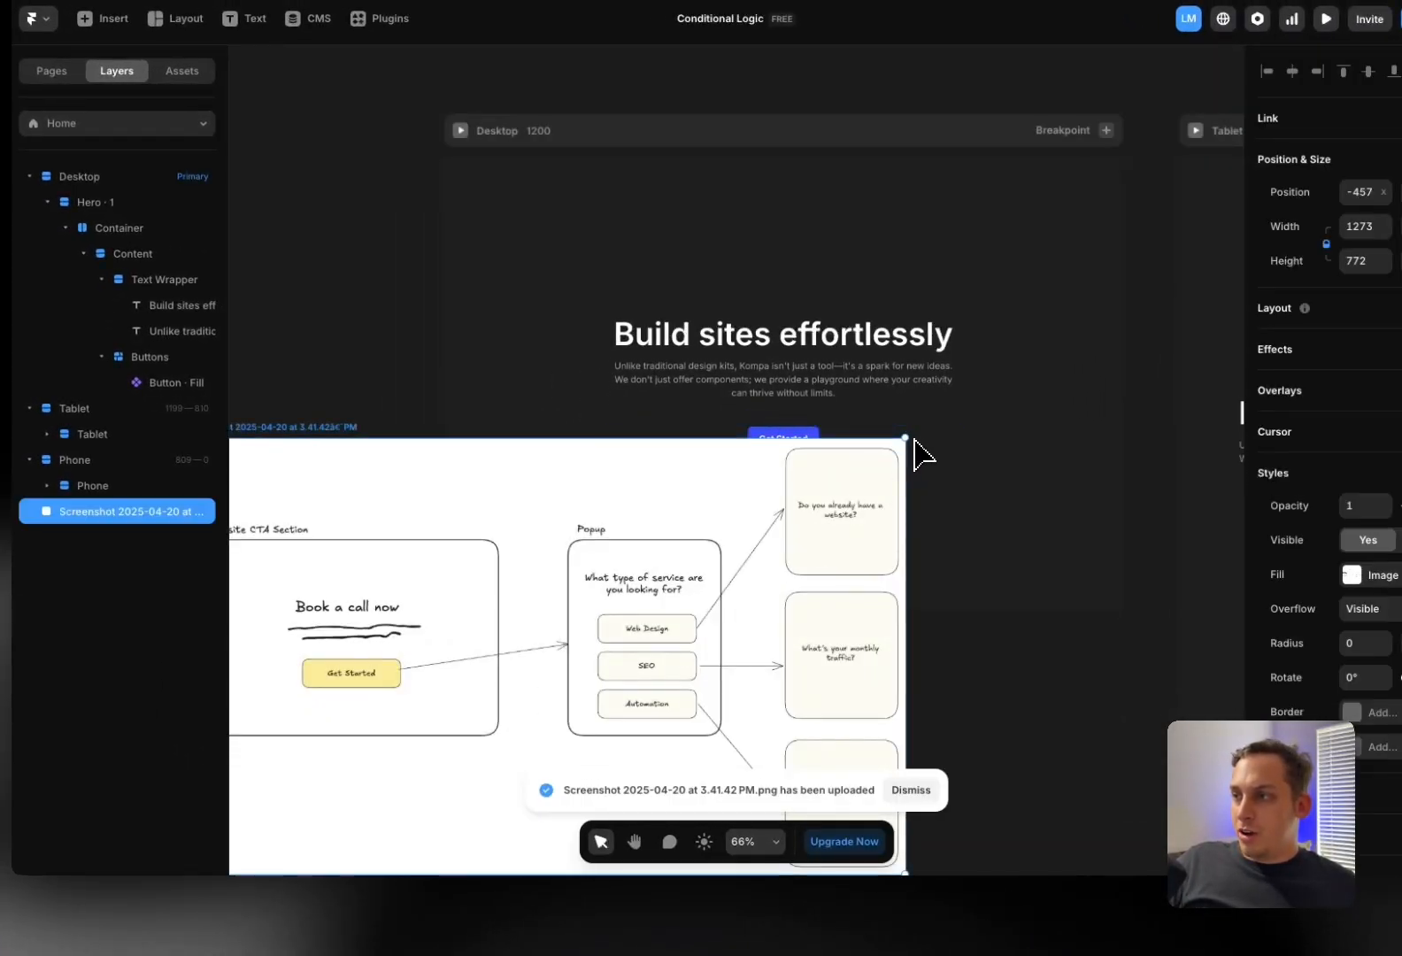
pyautogui.moveTo(907, 443); pyautogui.dragTo(690, 571)
pyautogui.moveTo(604, 645); pyautogui.dragTo(329, 336)
pyautogui.click(431, 265)
pyautogui.scroll(-5, 306, 289)
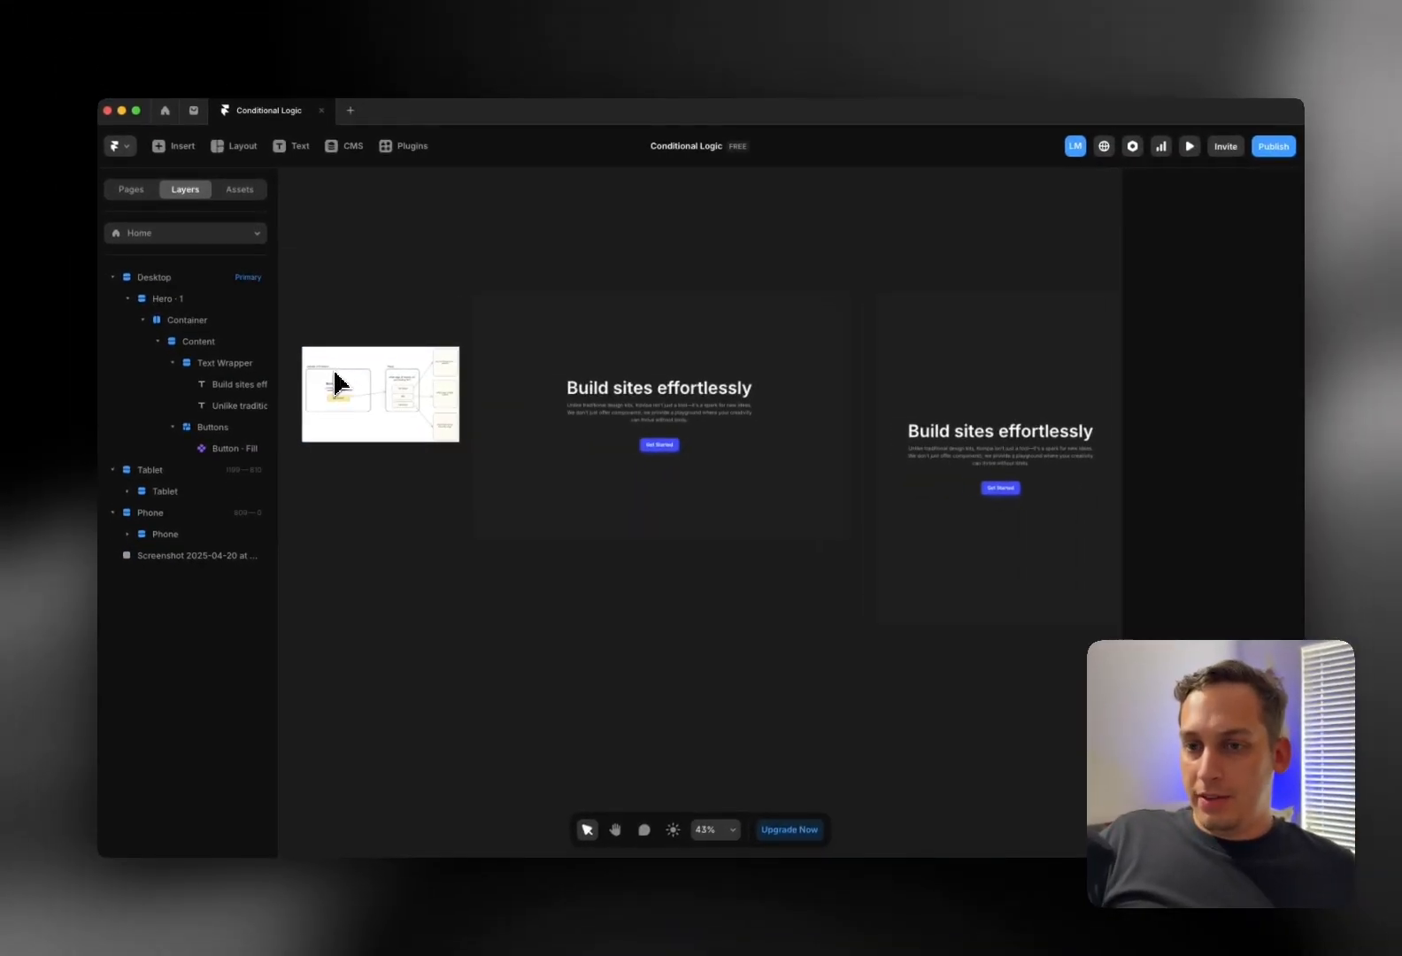
pyautogui.scroll(10, 341, 384)
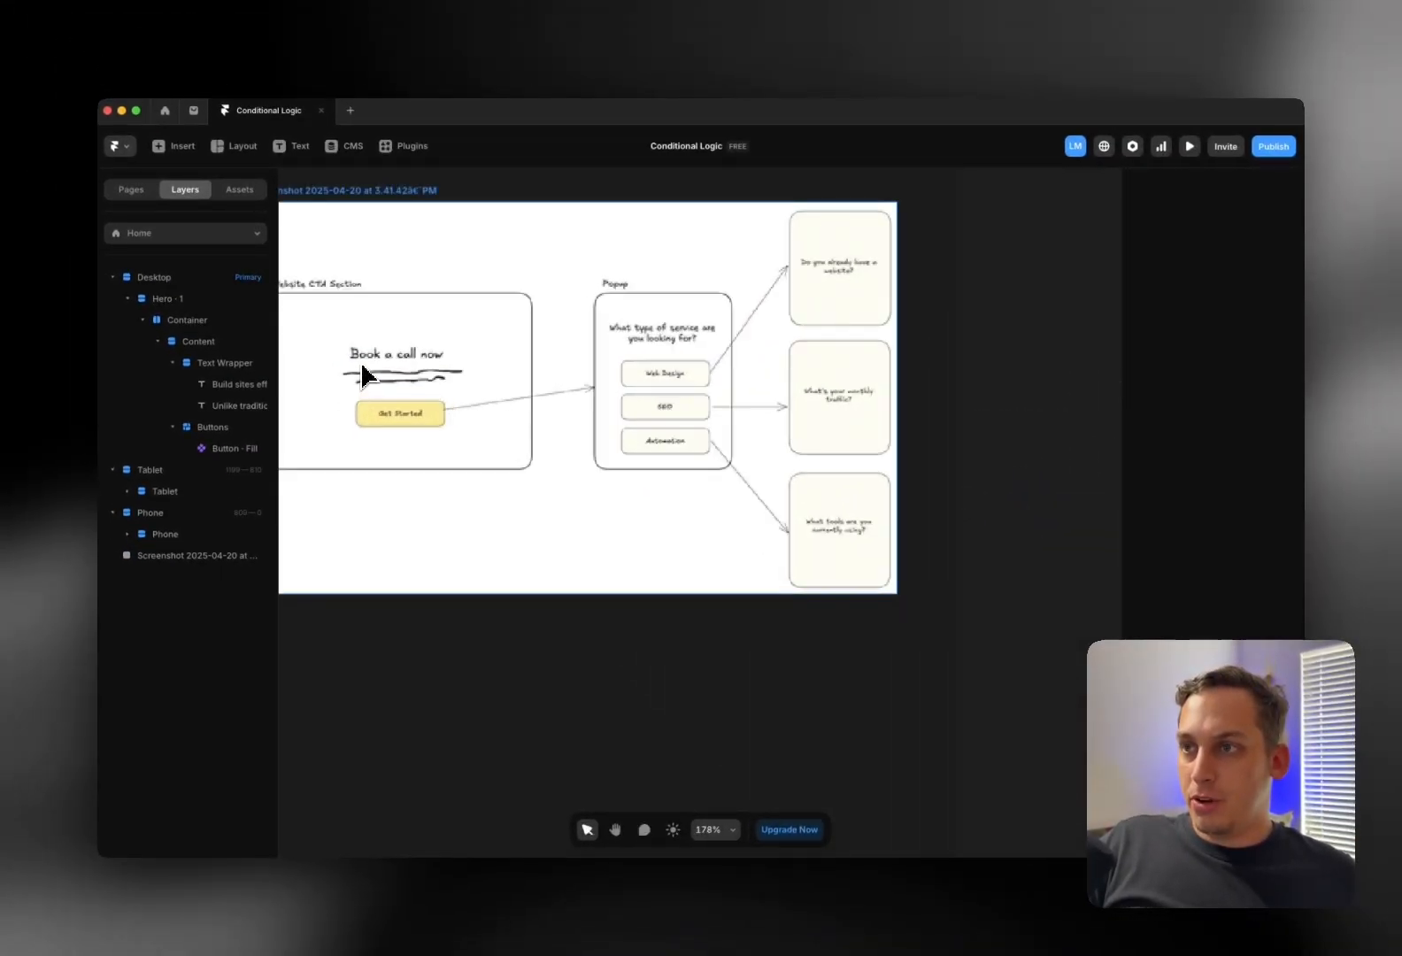
pyautogui.scroll(-4, 460, 378)
pyautogui.hscroll(5, 460, 379)
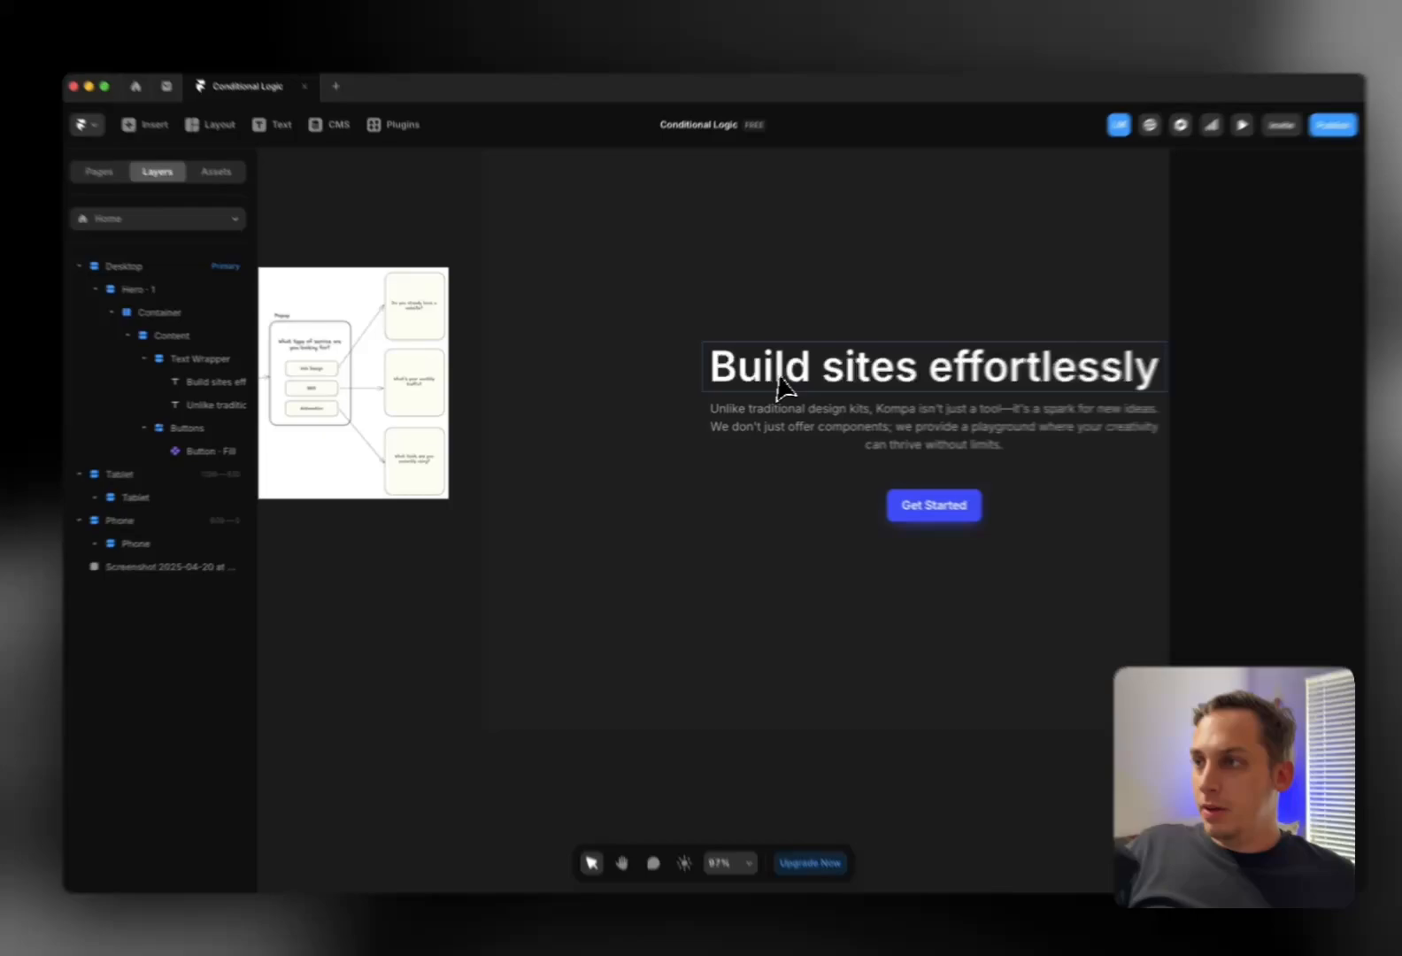
# Replace the hero heading 'Build sites effortlessly' with 'Book a call now'
pyautogui.click(786, 381)
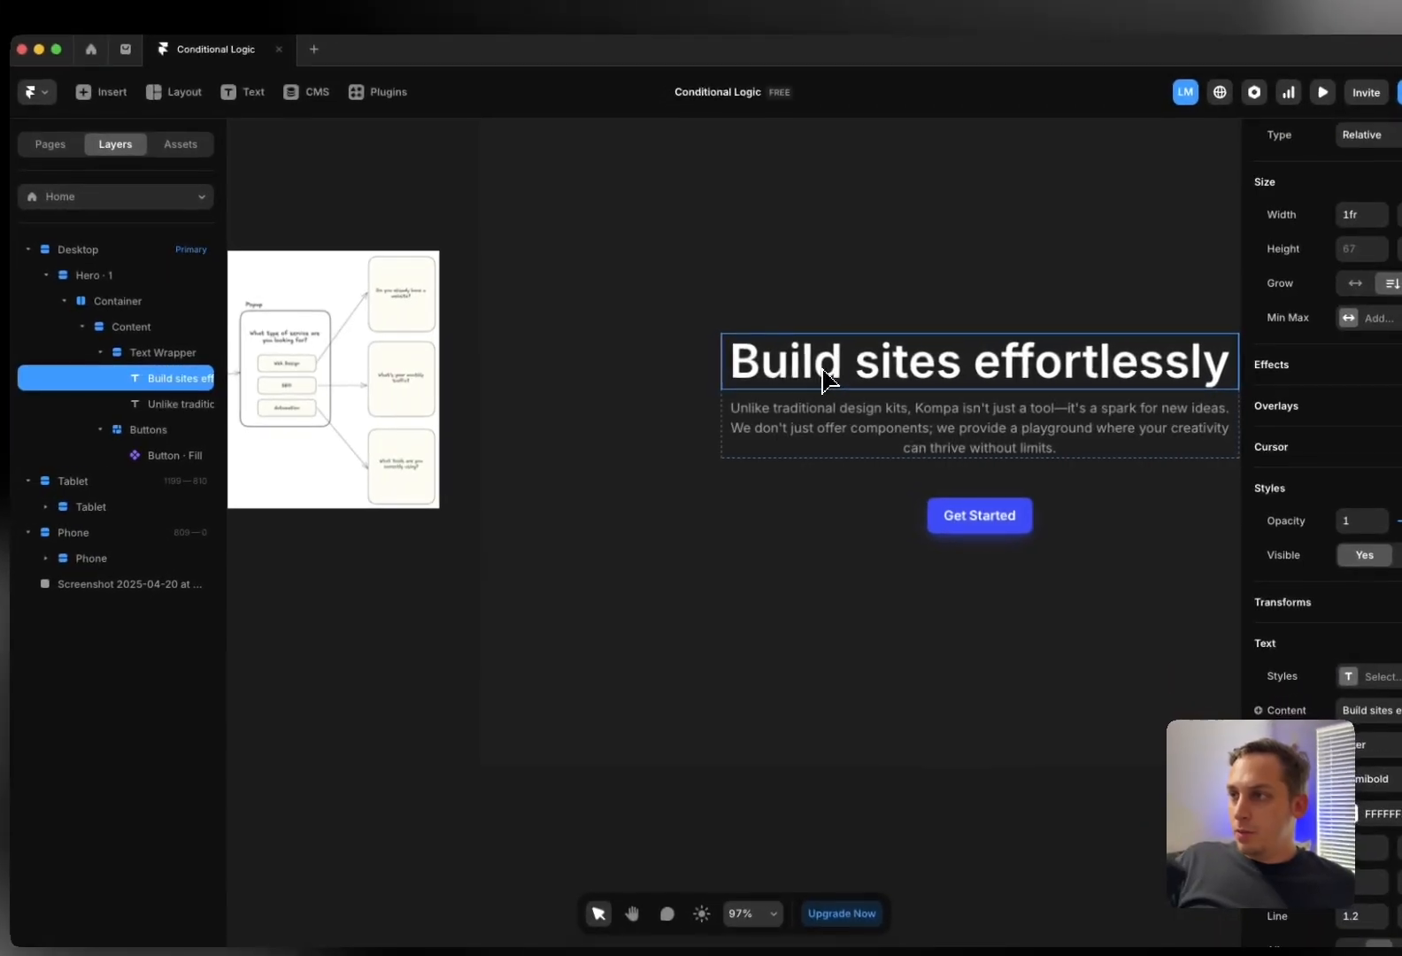
pyautogui.doubleClick(790, 378)
pyautogui.write('Bo')
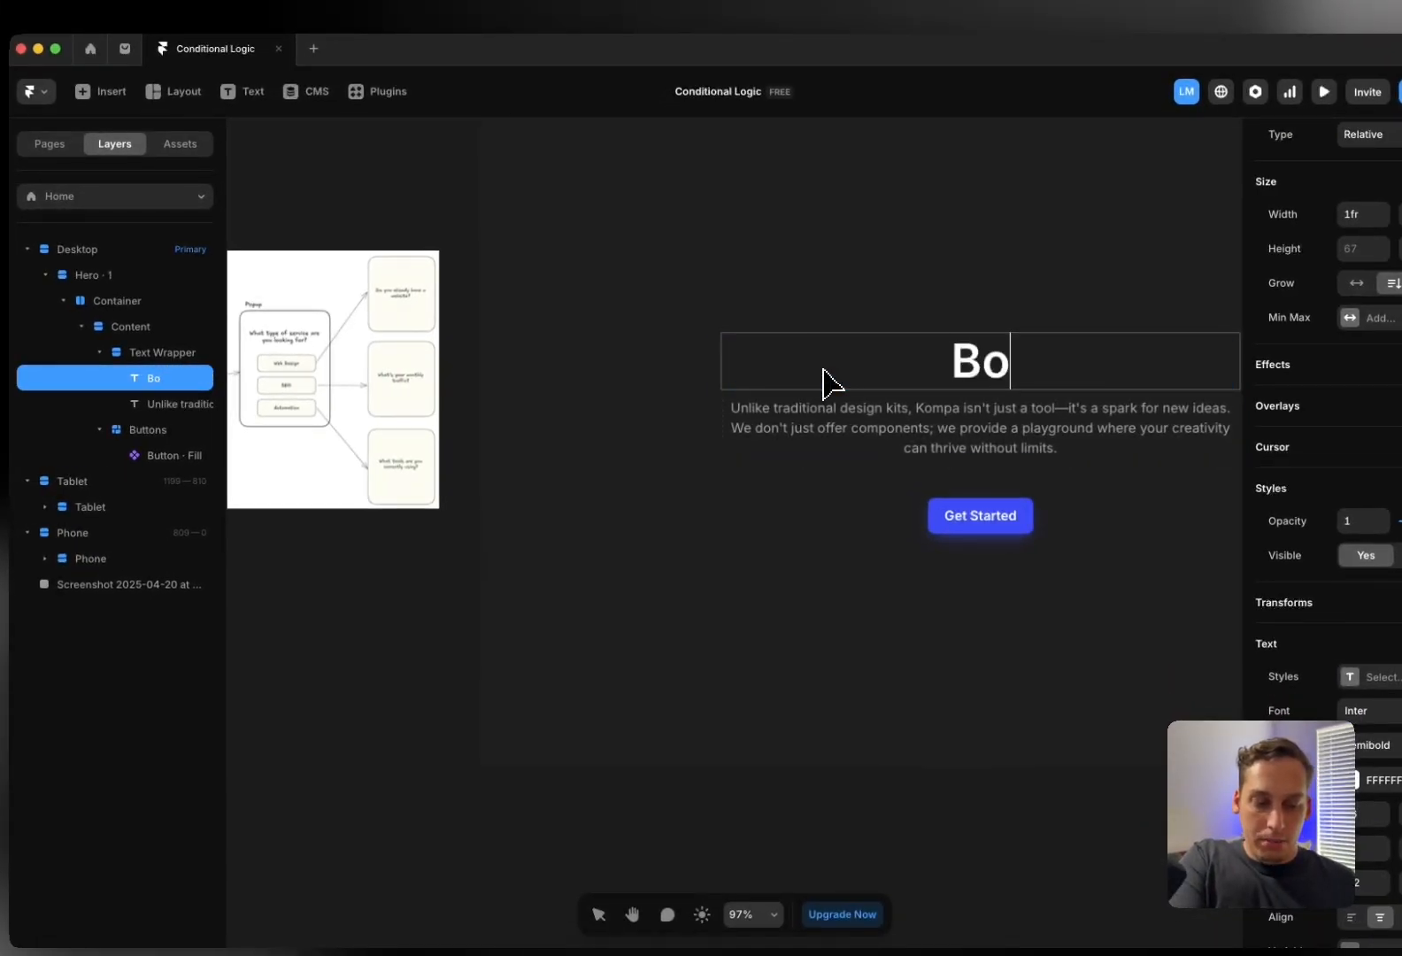
pyautogui.write('ok a call now')
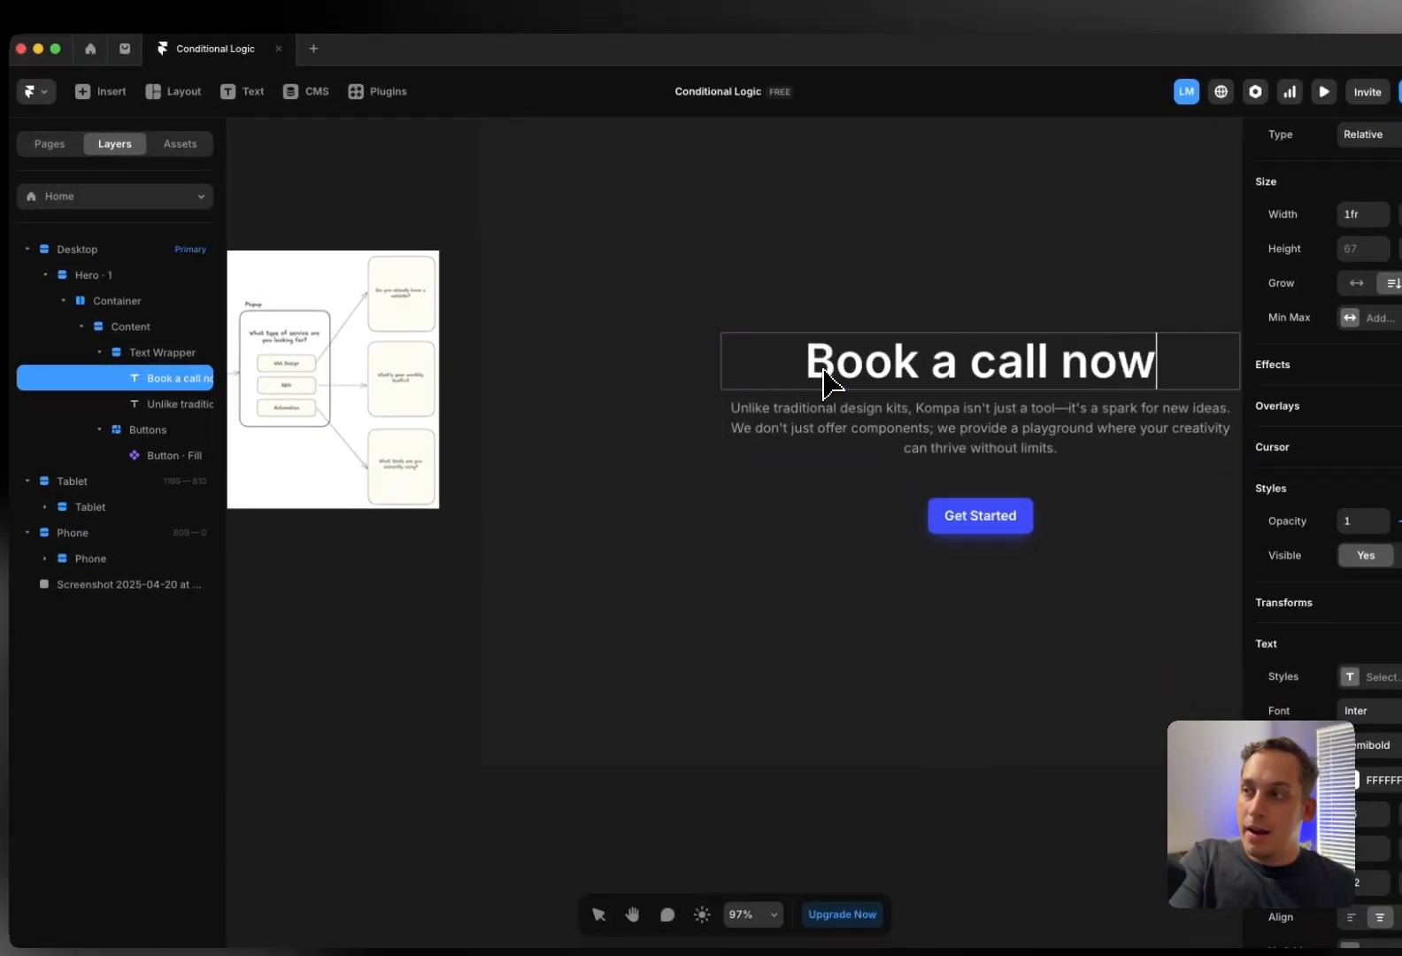
pyautogui.hscroll(6, 485, 463)
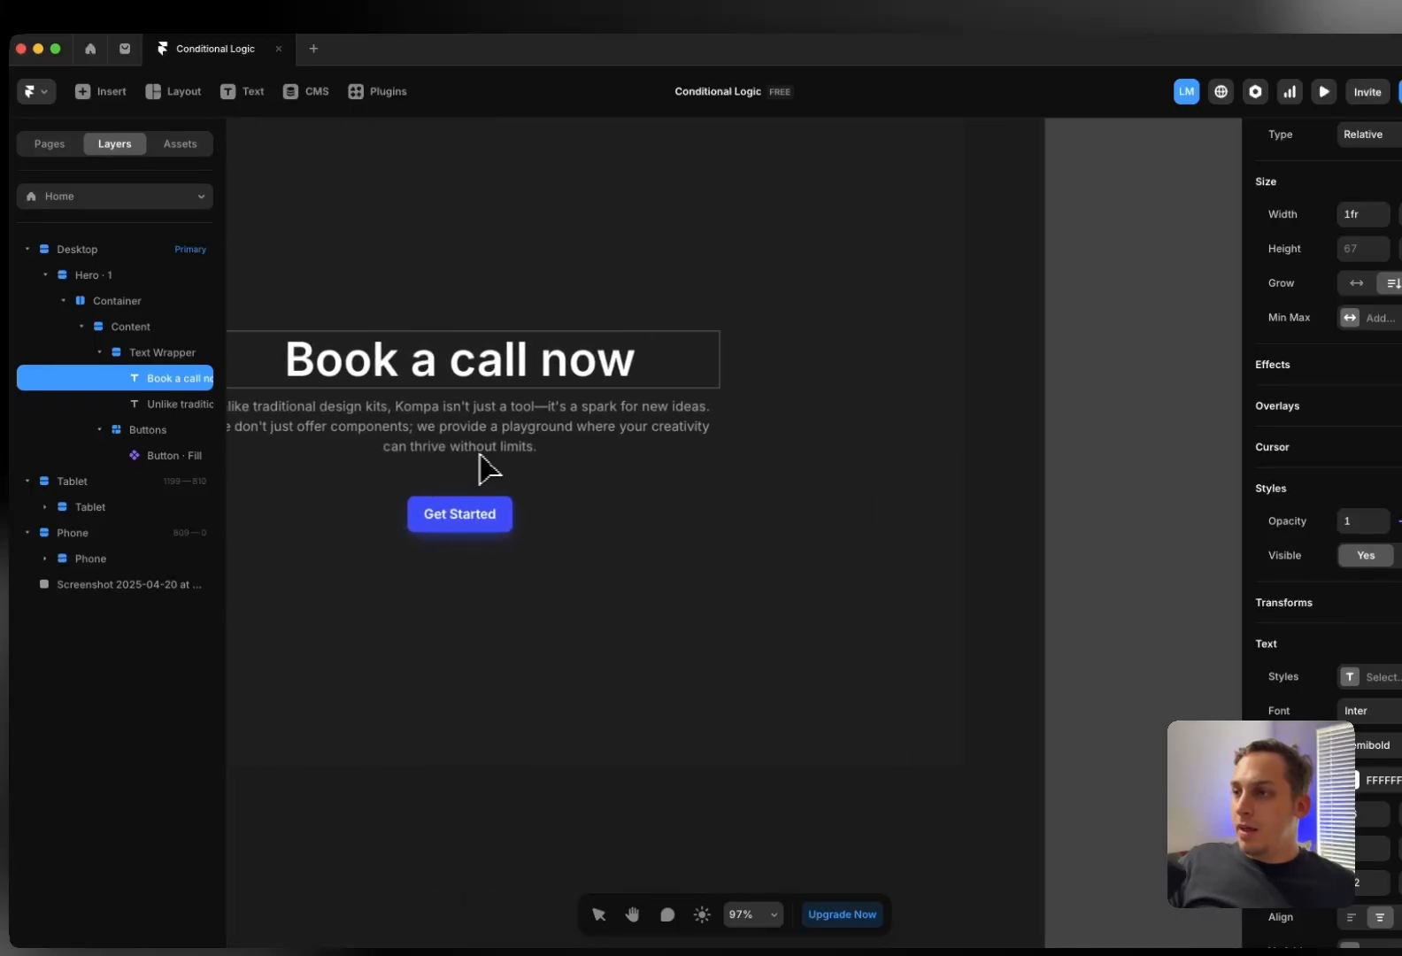
pyautogui.hscroll(6, 924, 436)
pyautogui.hscroll(6, 805, 477)
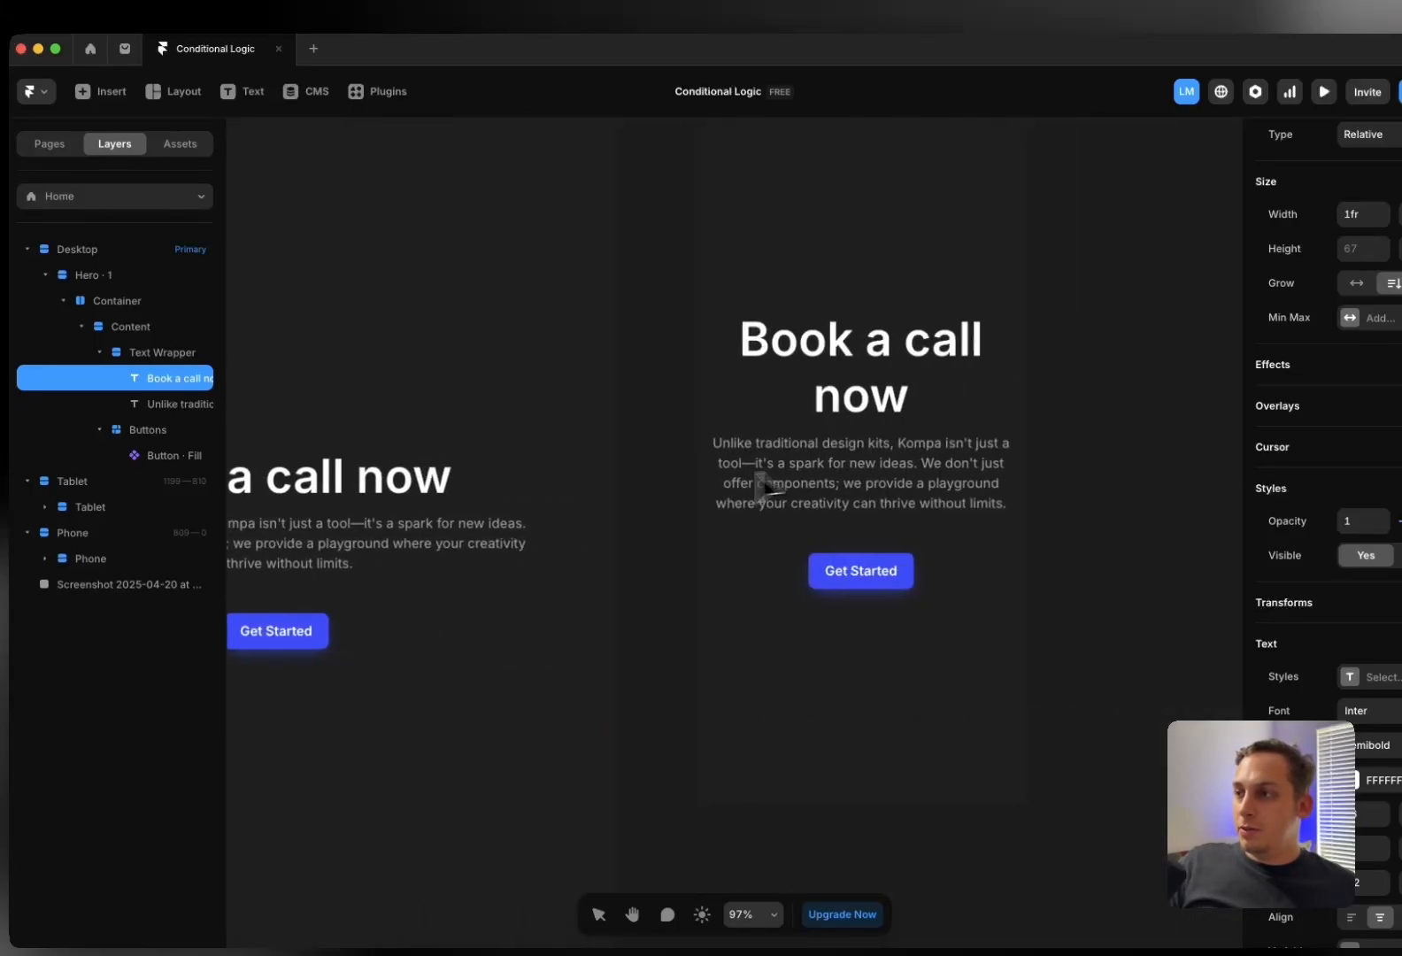
pyautogui.click(663, 483)
pyautogui.click(663, 483)
pyautogui.scroll(-5, 663, 483)
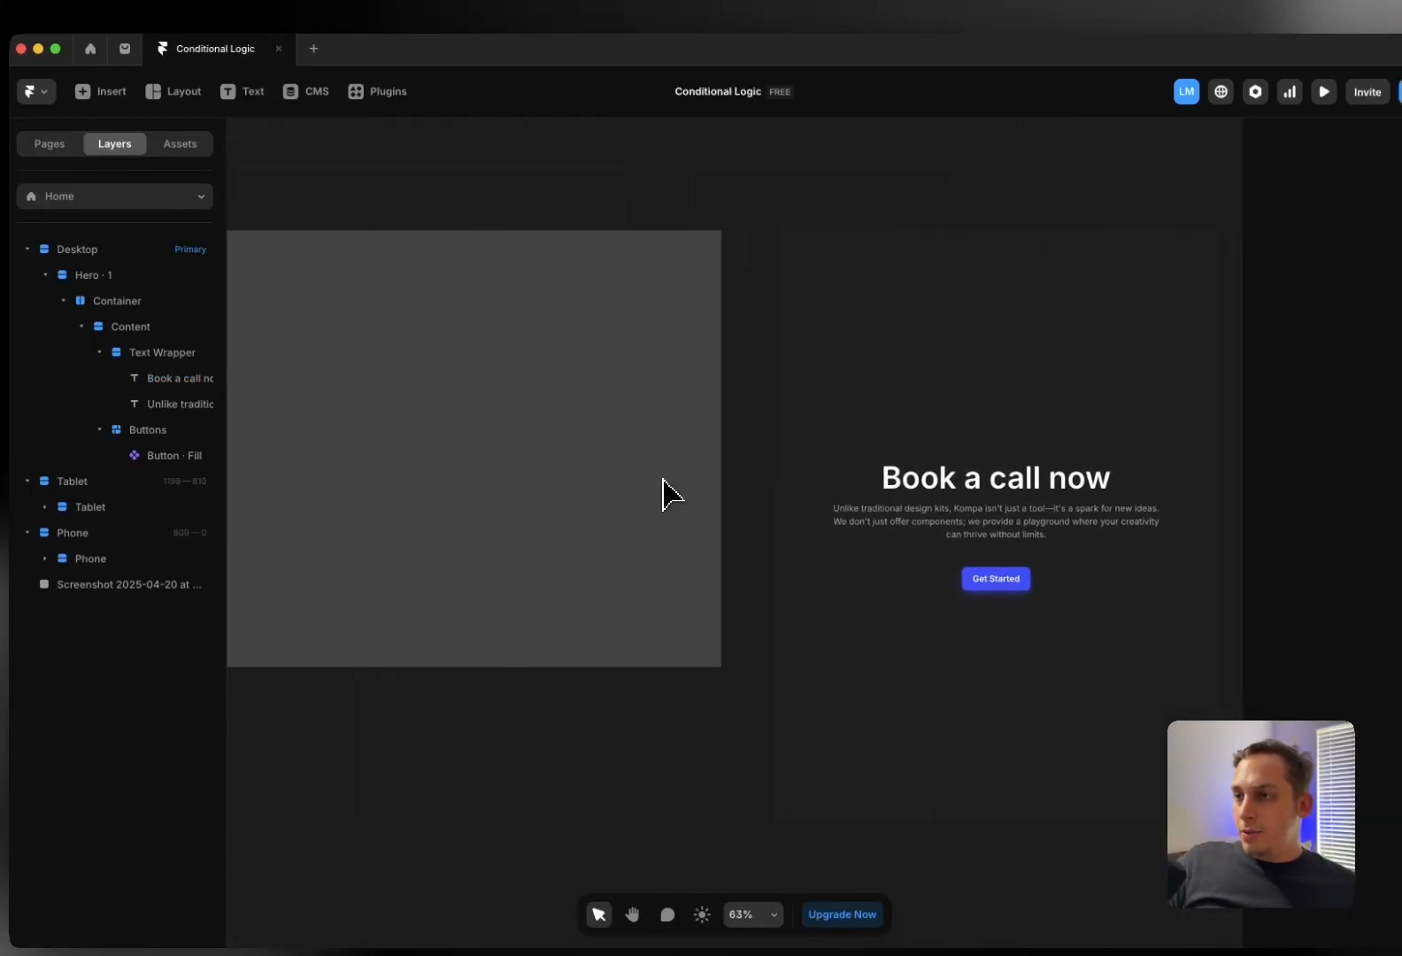
# Set the Buttons row width to Fit Content
pyautogui.click(563, 507)
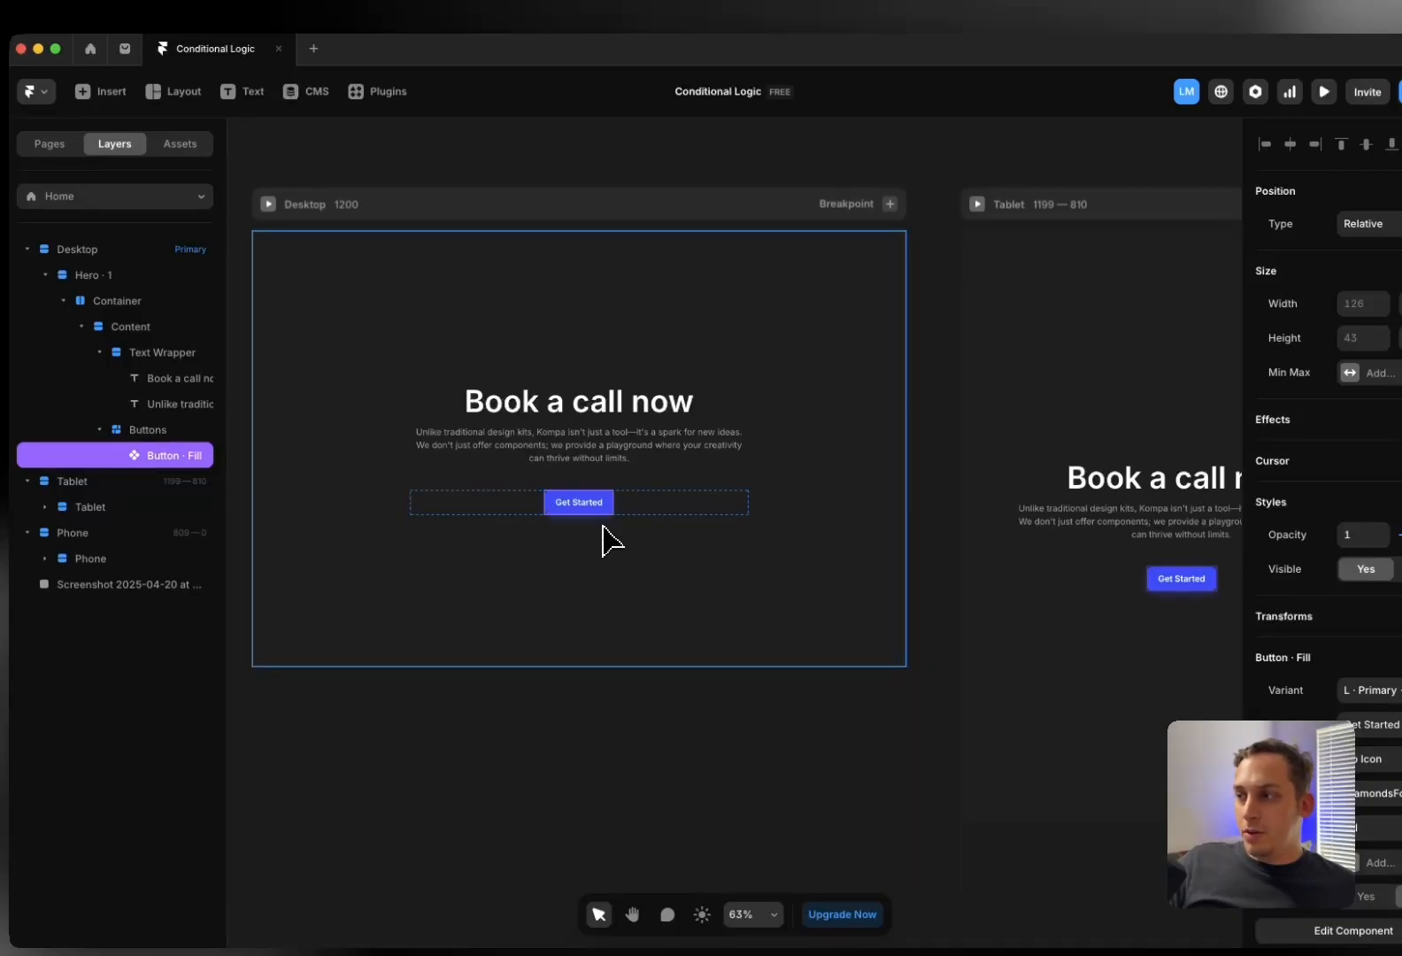
pyautogui.click(135, 435)
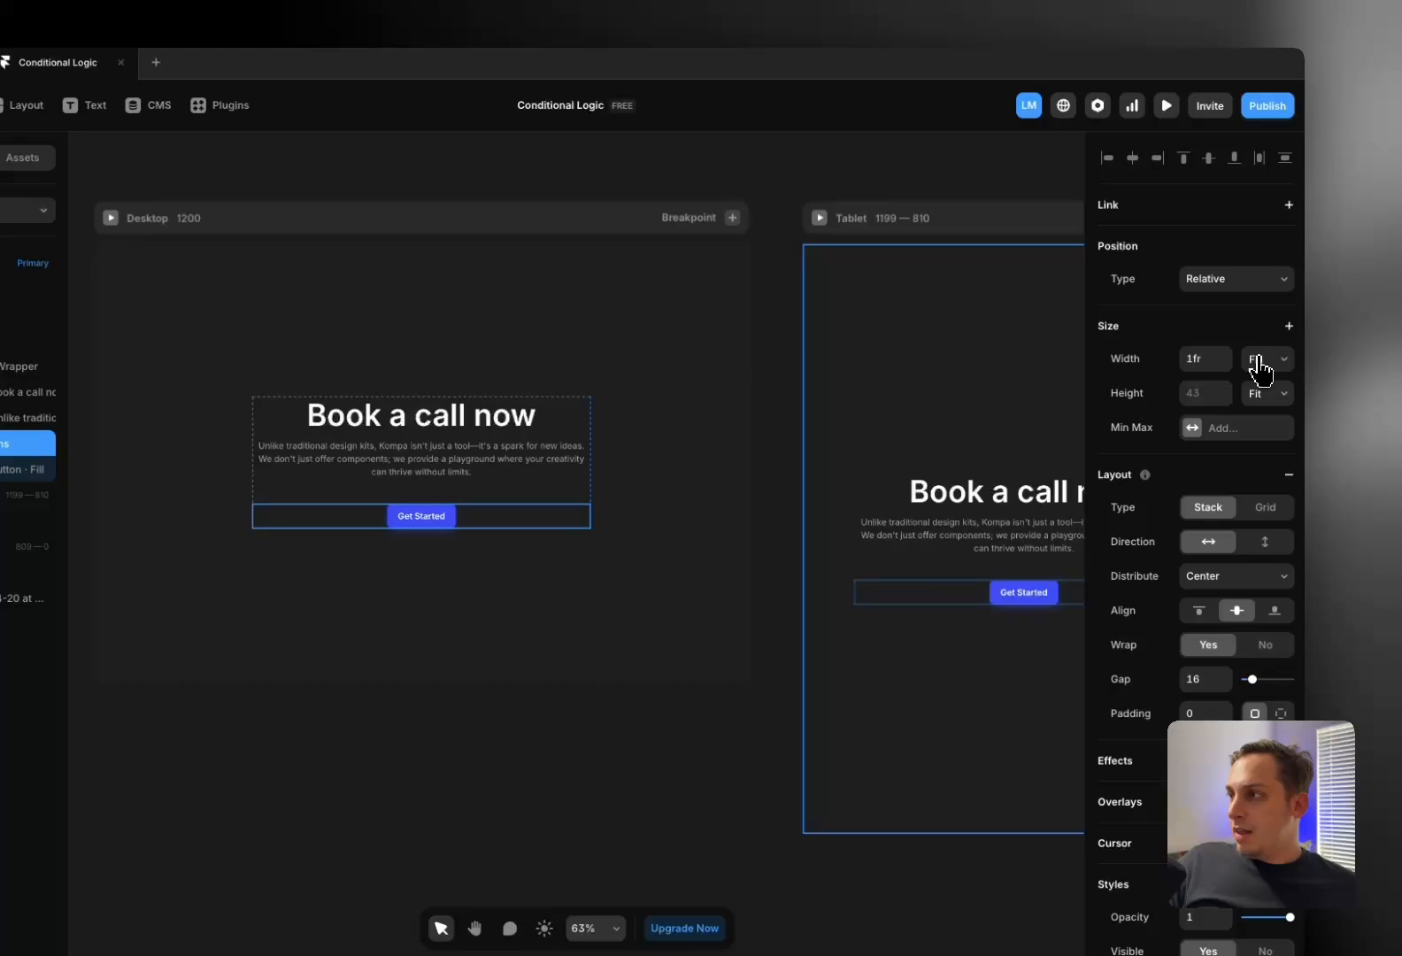
pyautogui.click(1261, 361)
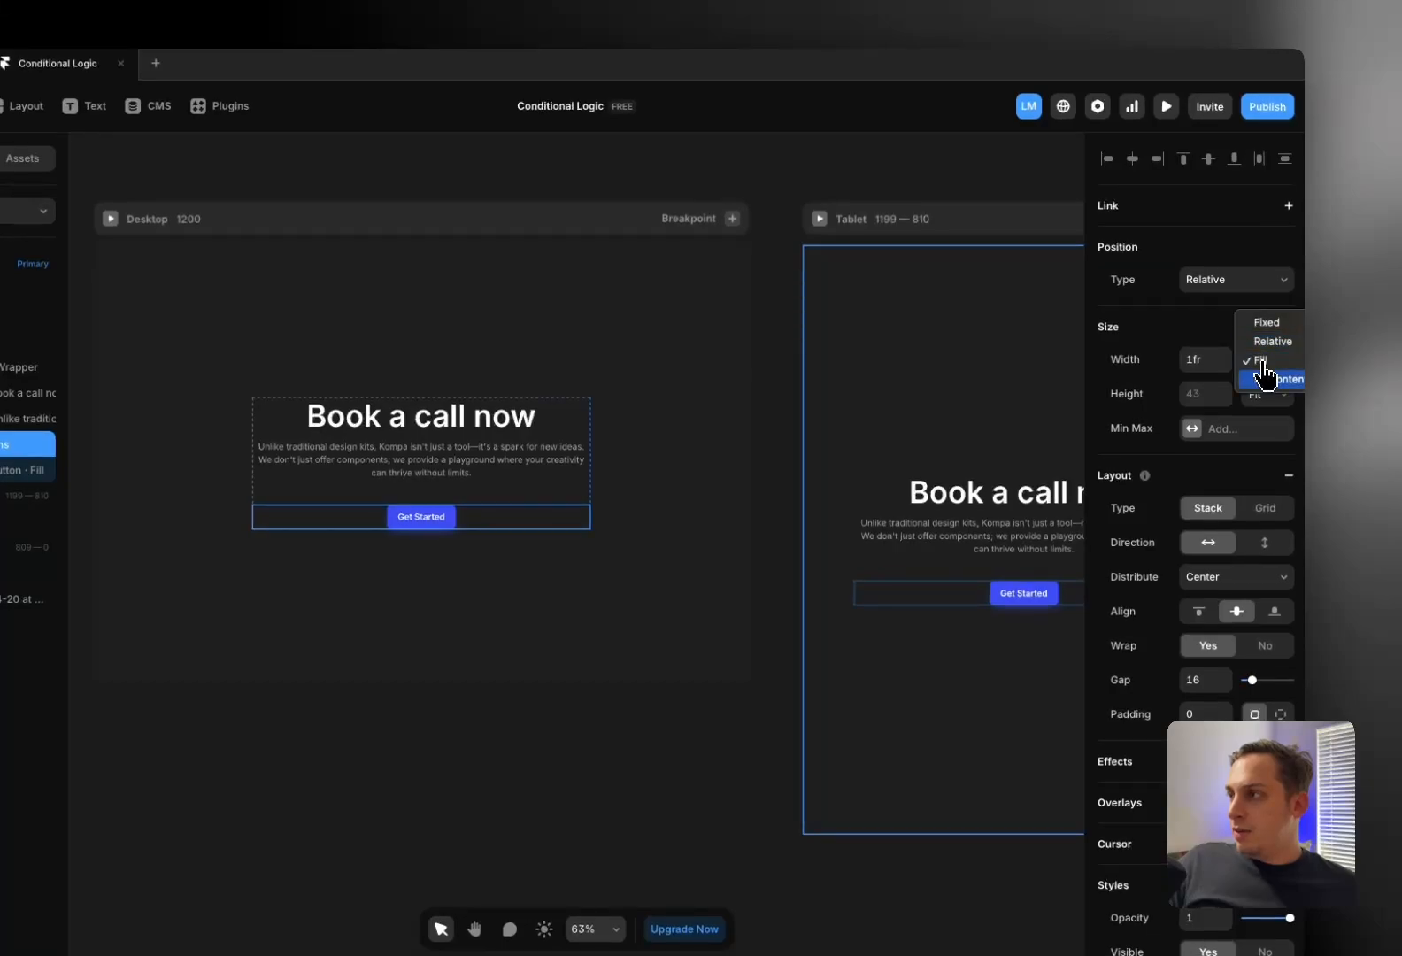
pyautogui.click(1269, 380)
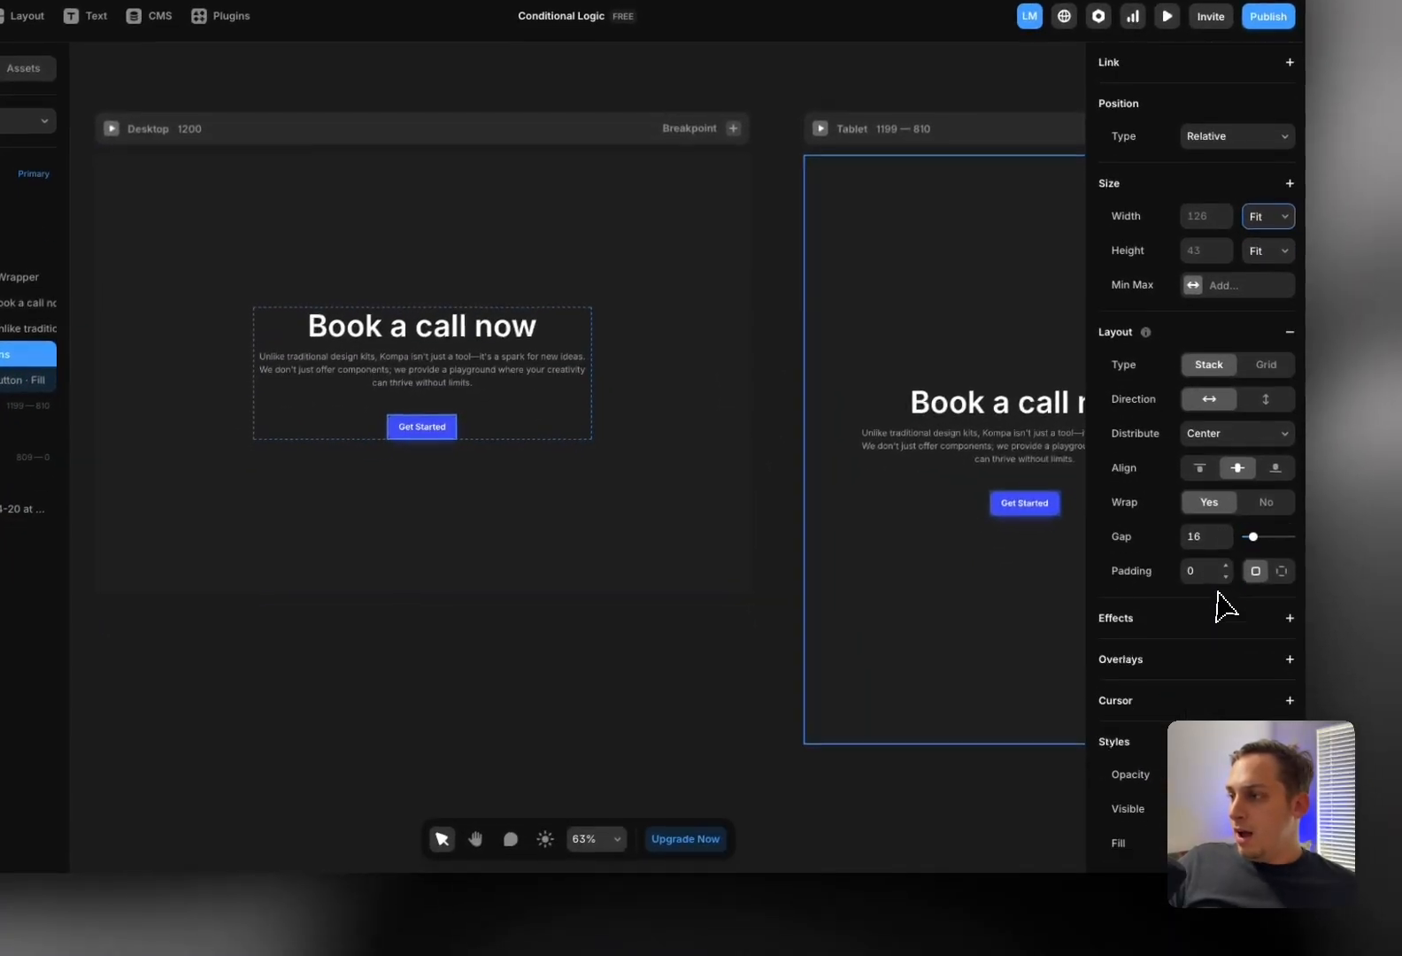
# Attach a Fixed overlay to the Buttons row
pyautogui.click(1287, 586)
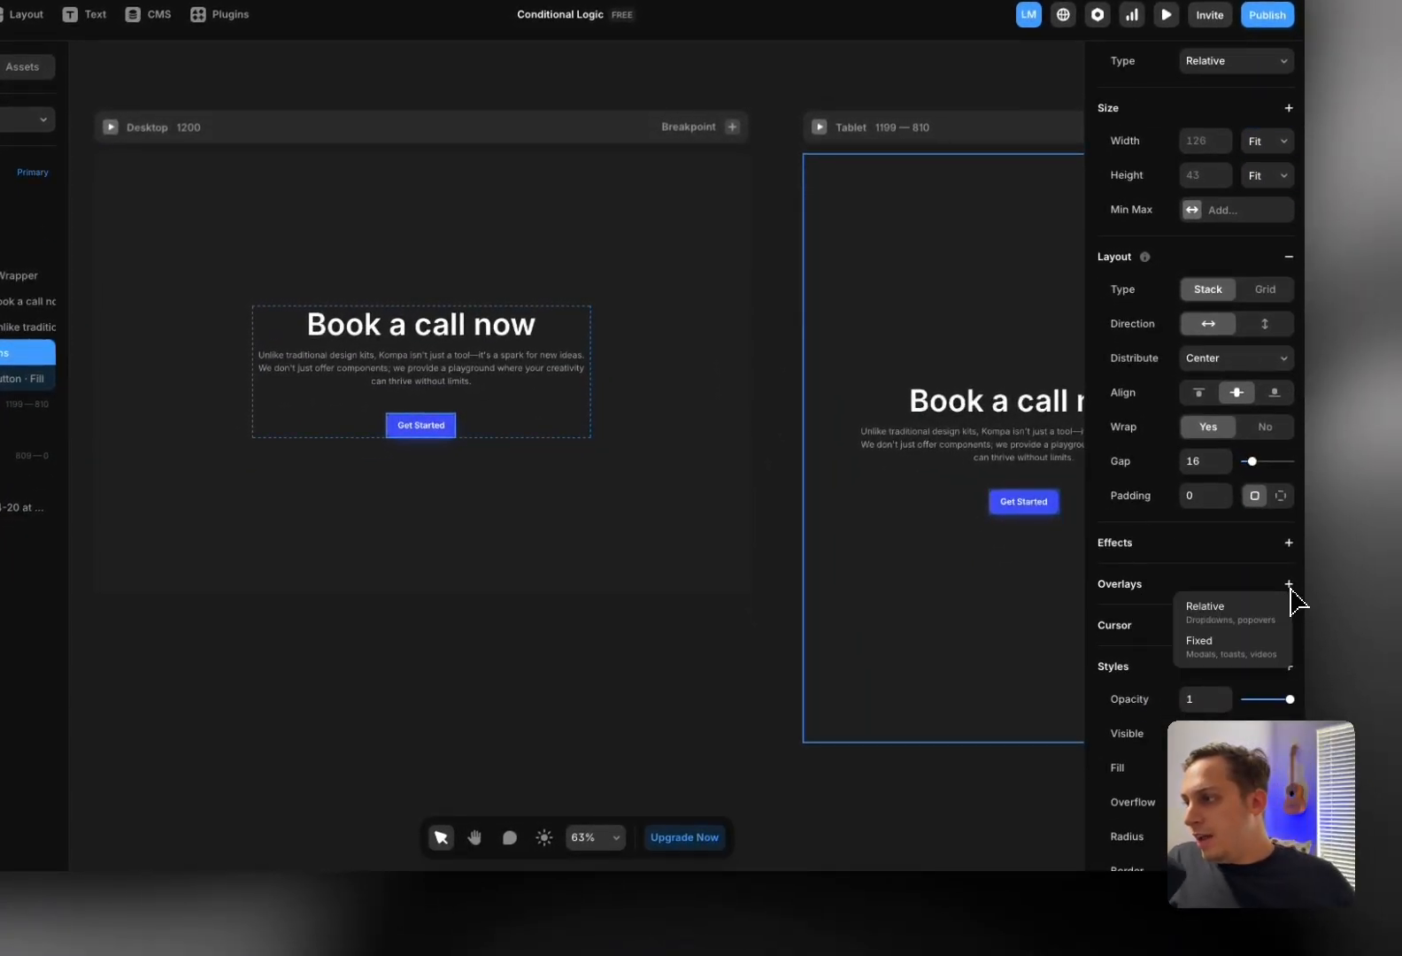
pyautogui.click(1221, 653)
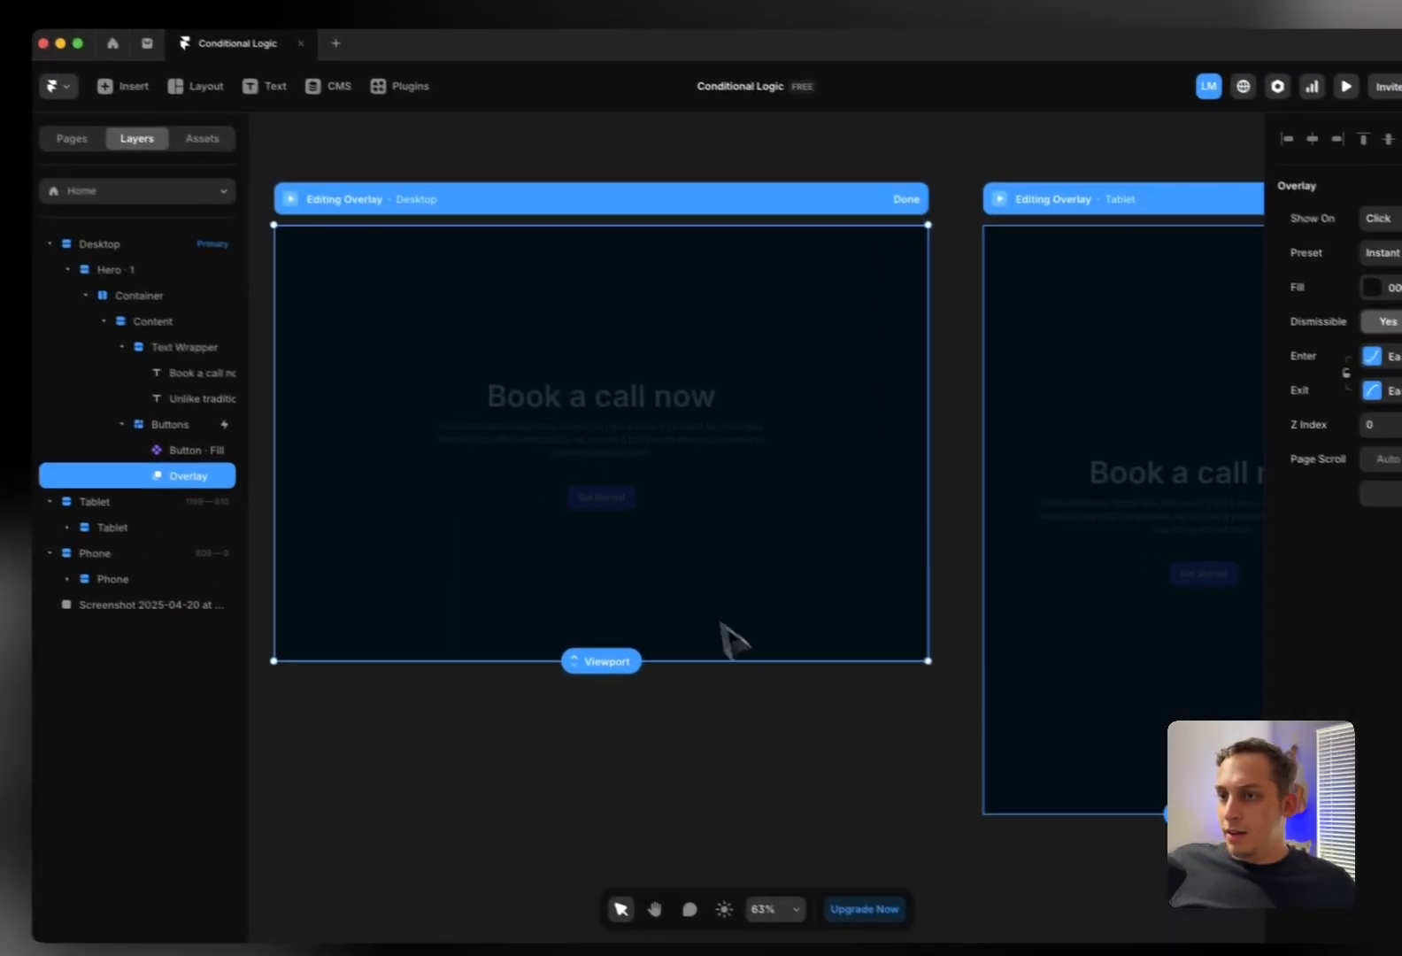
pyautogui.press('Escape')
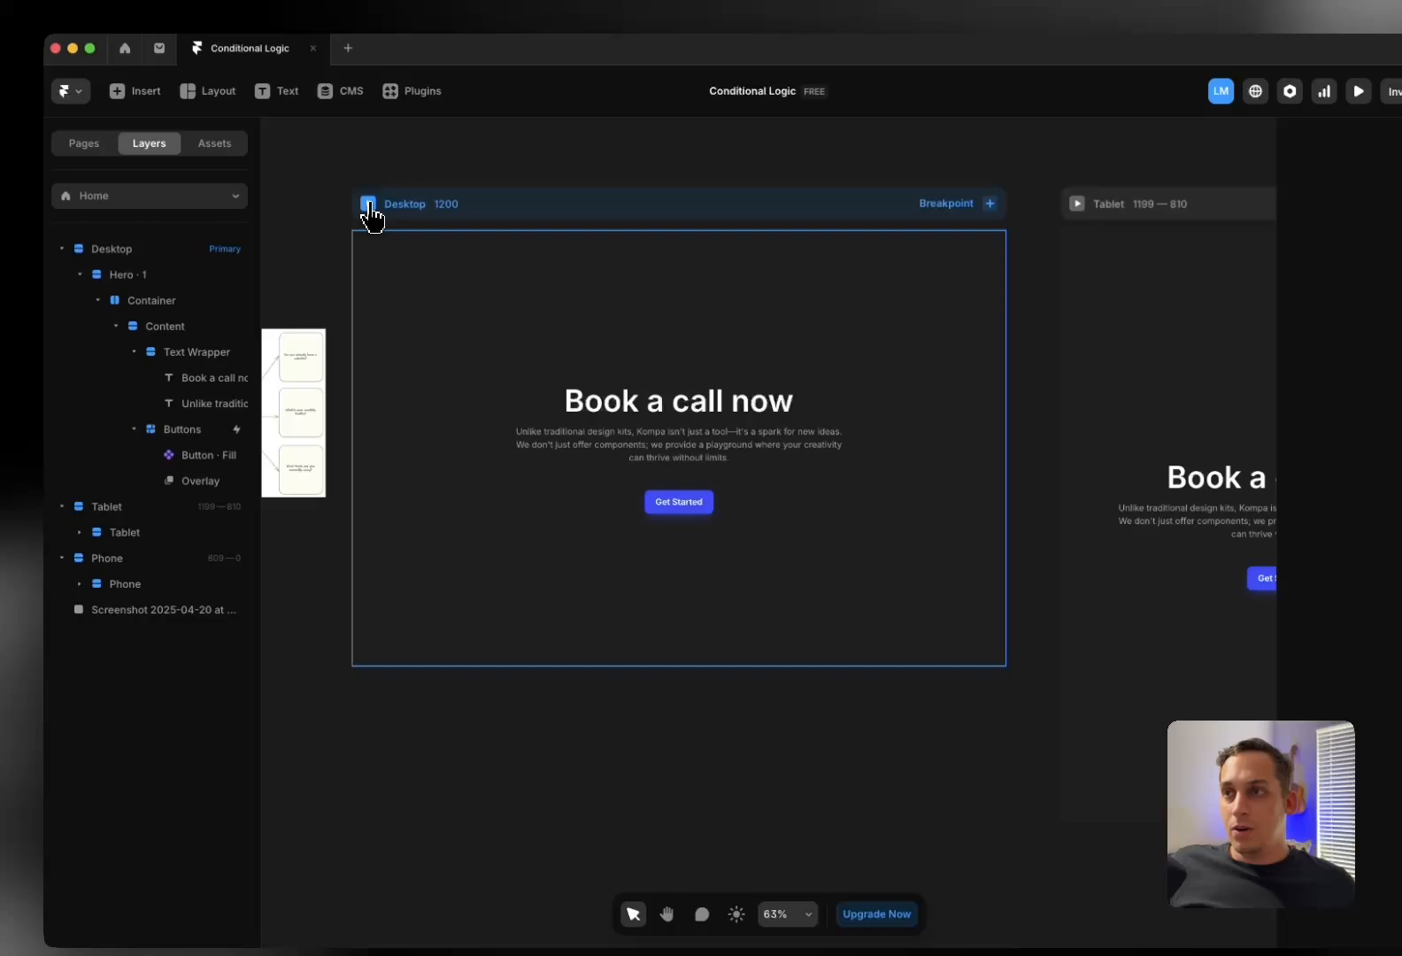
pyautogui.click(368, 204)
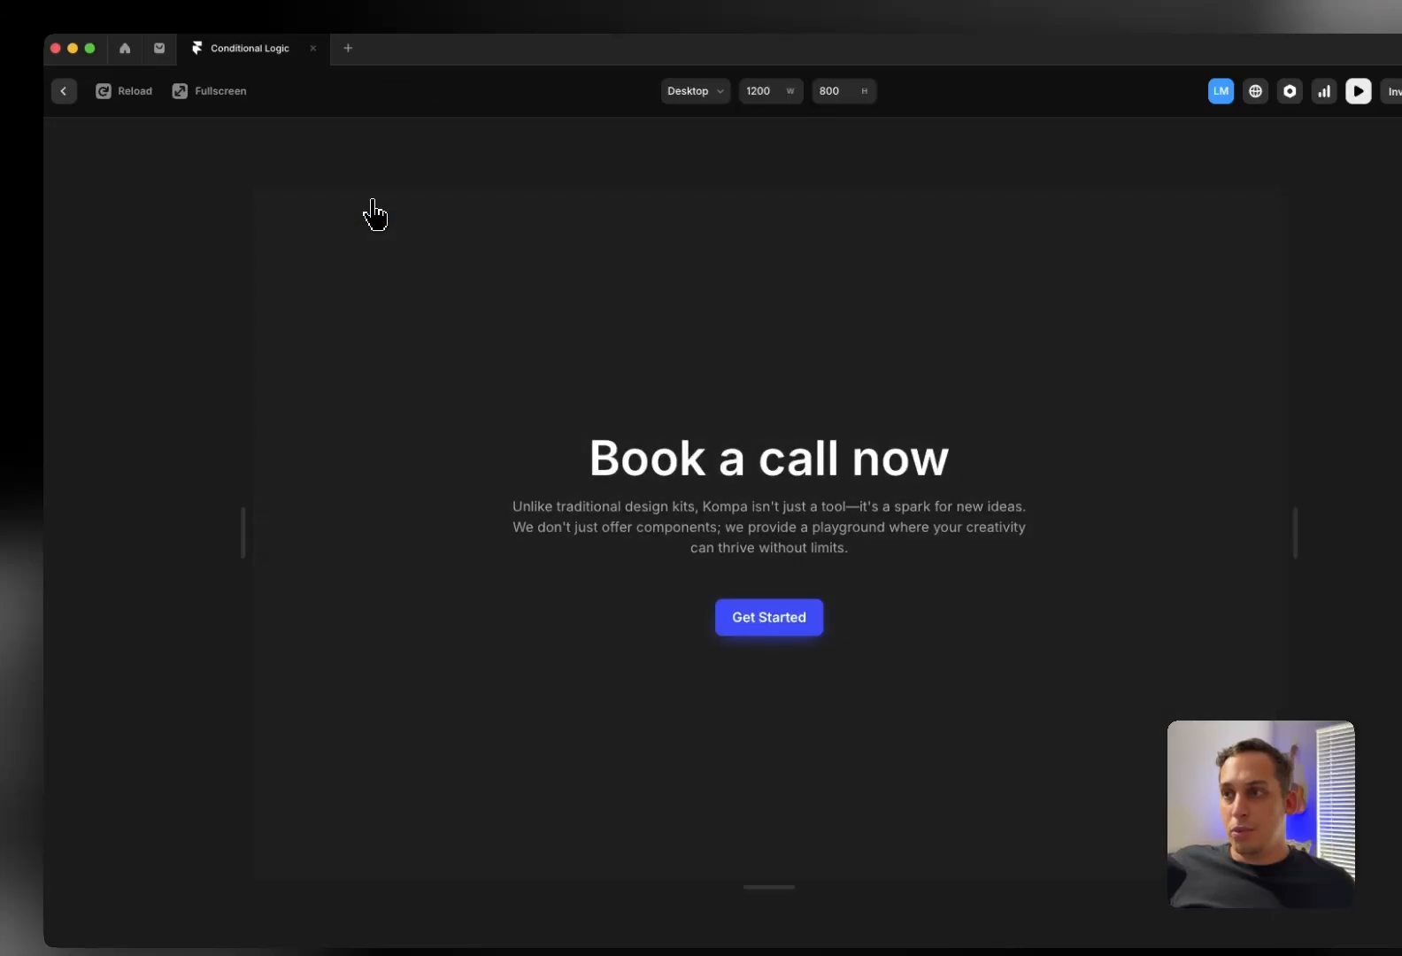
pyautogui.click(746, 622)
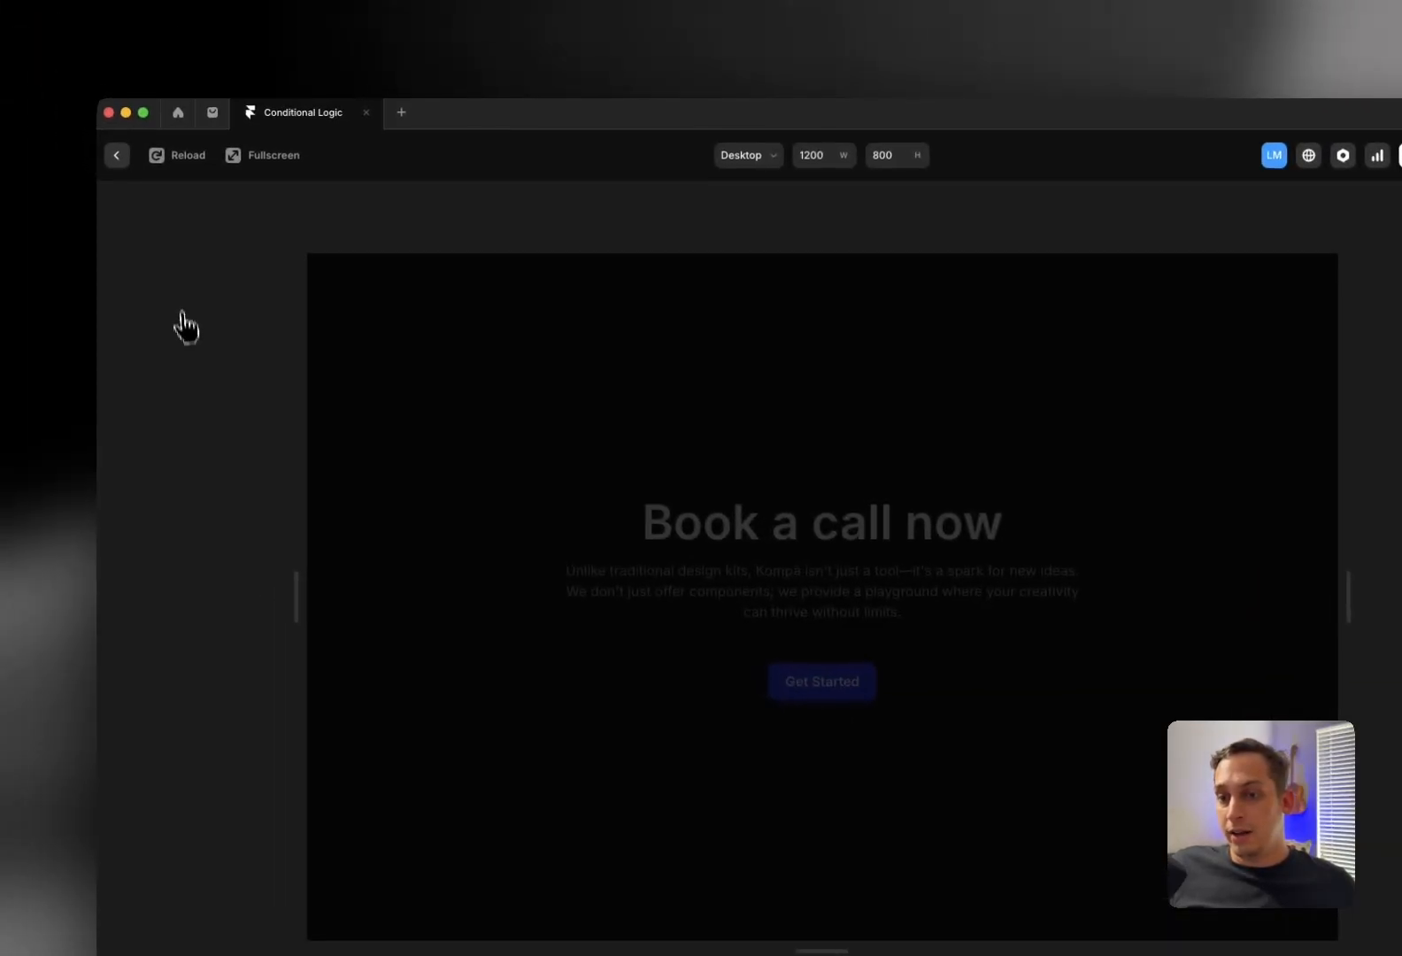
pyautogui.click(117, 161)
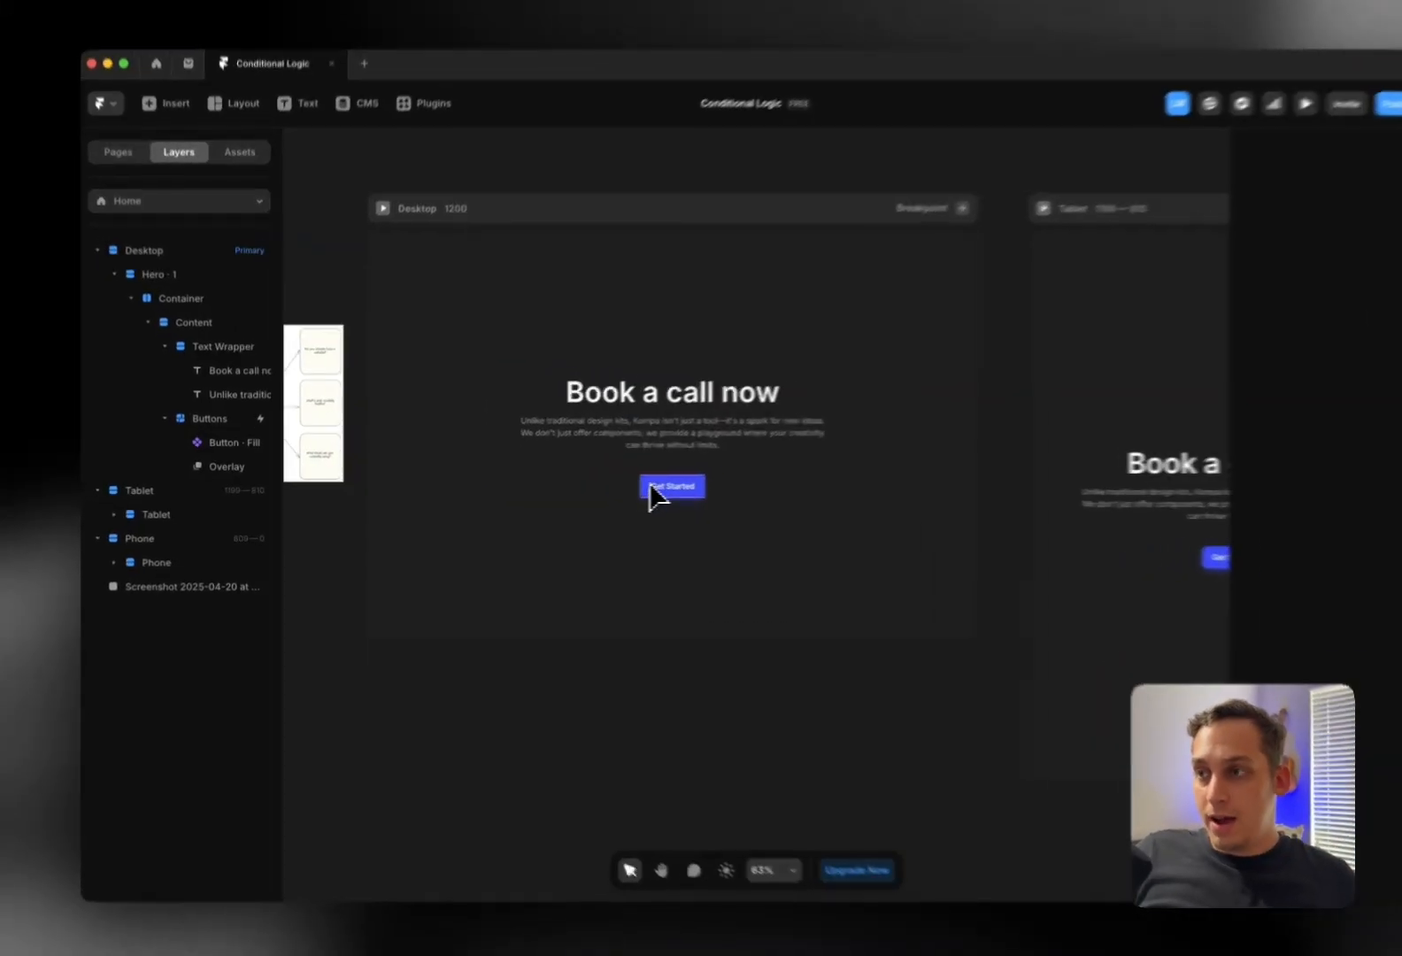
# Draw a new frame in the middle of the Get Started overlay
pyautogui.click(613, 491)
pyautogui.click(221, 466)
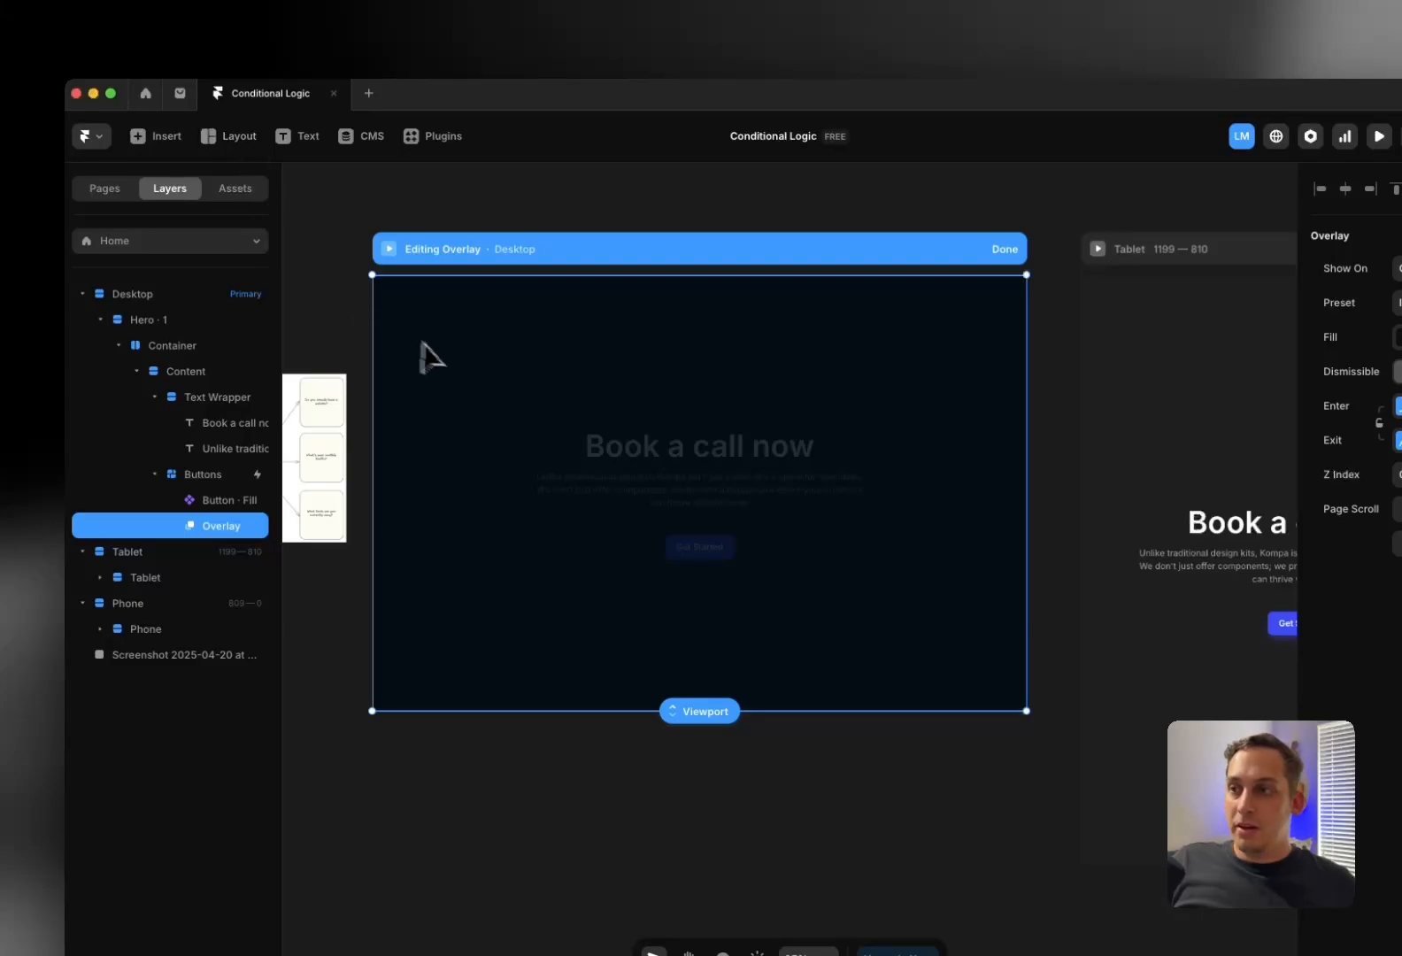
pyautogui.click(238, 137)
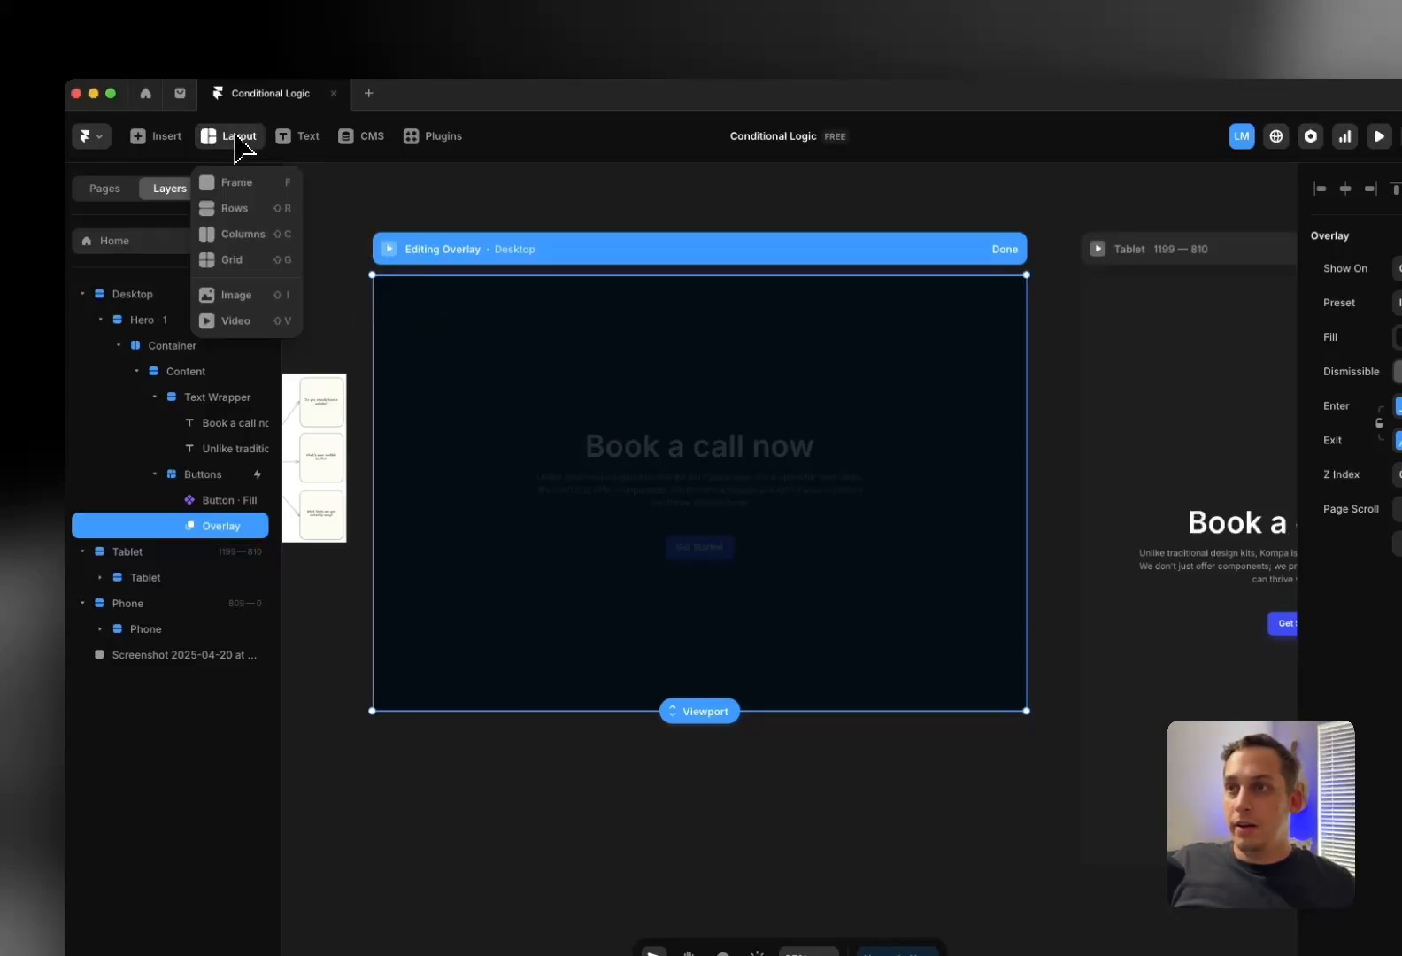
pyautogui.click(239, 184)
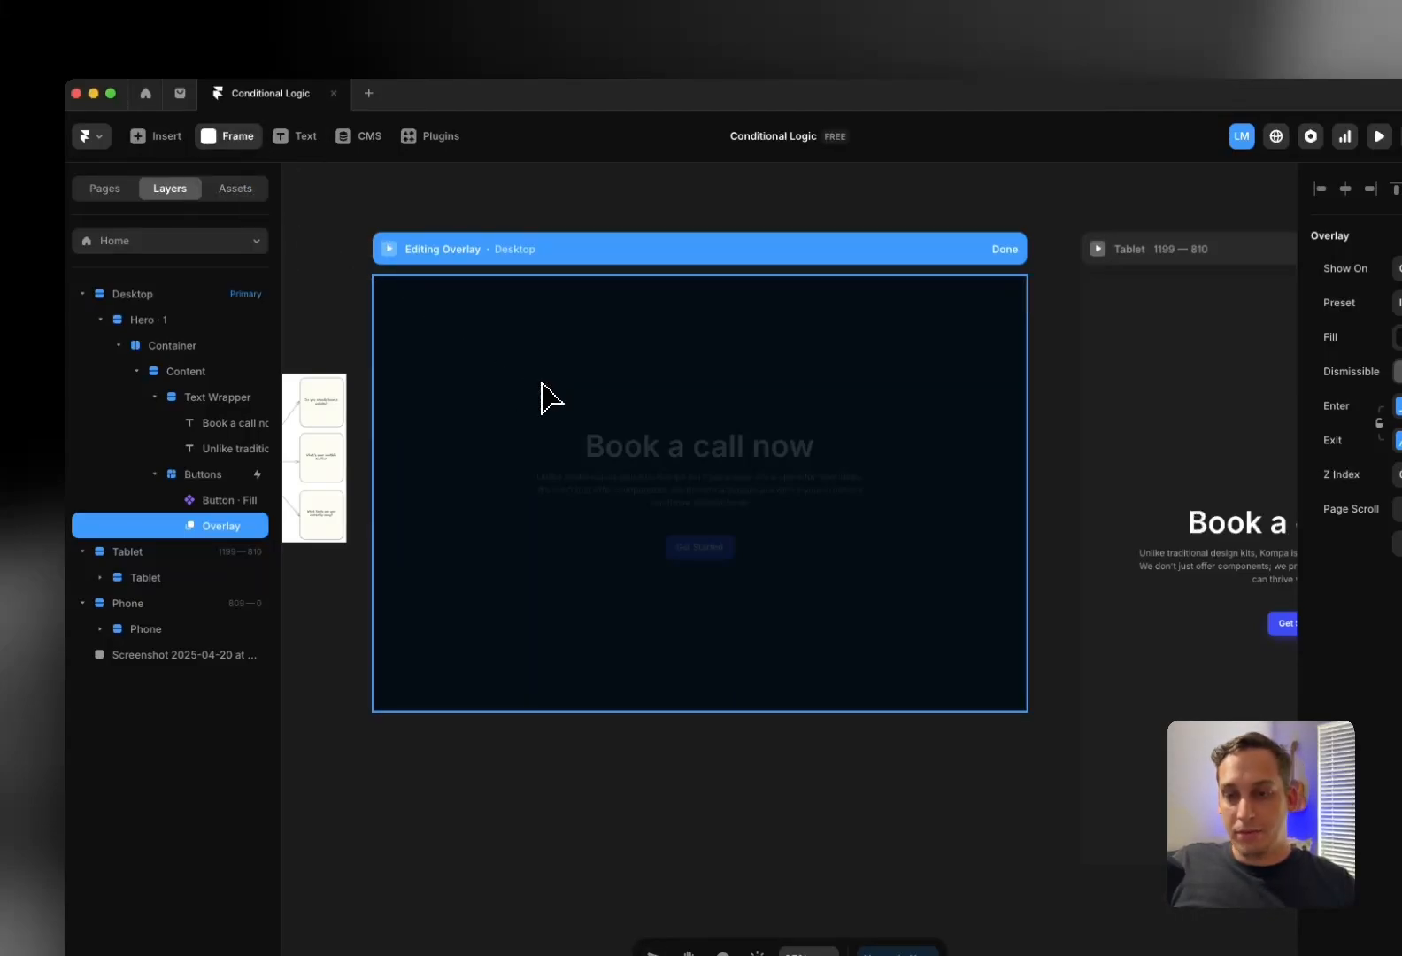
pyautogui.moveTo(556, 374); pyautogui.dragTo(828, 628)
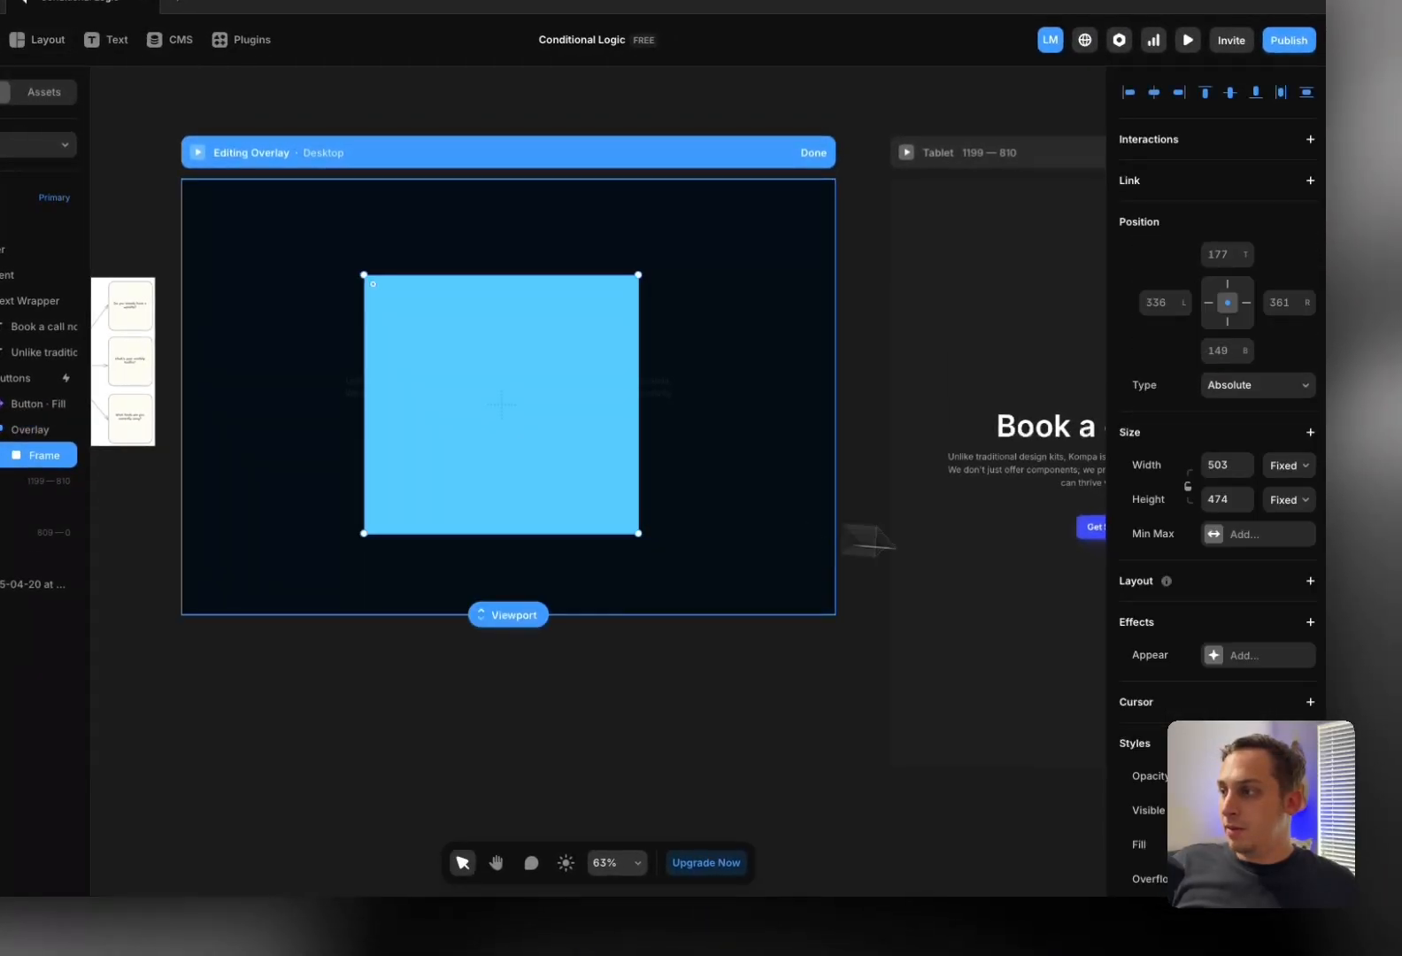
# Fill the frame with white FFFFFF, keeping it absolutely positioned
pyautogui.scroll(-3, 1222, 682)
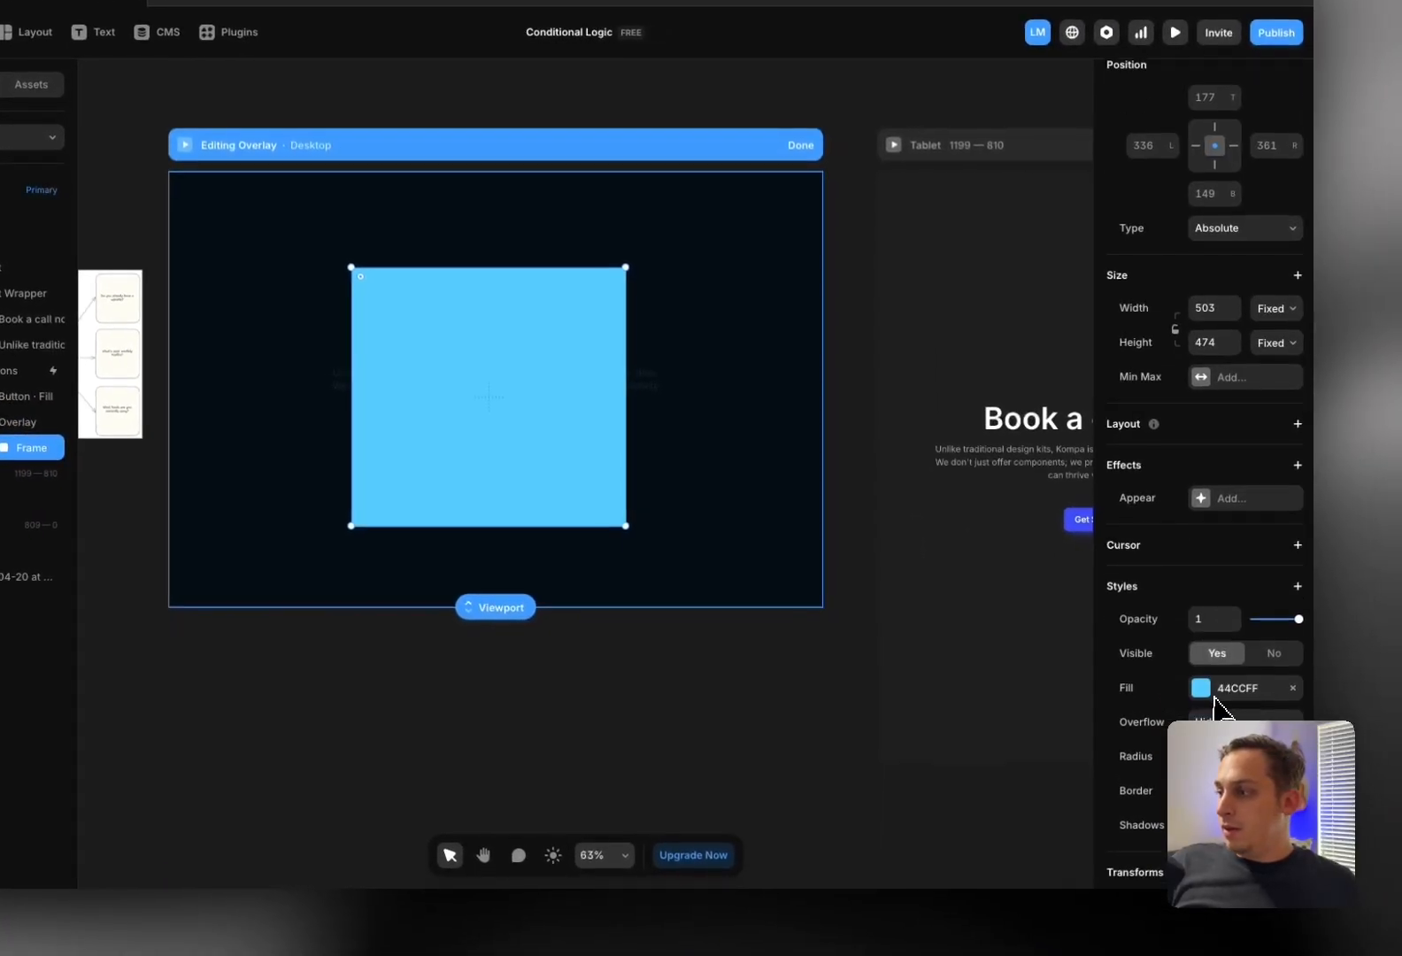
pyautogui.click(1202, 692)
pyautogui.moveTo(1034, 670); pyautogui.dragTo(534, 389)
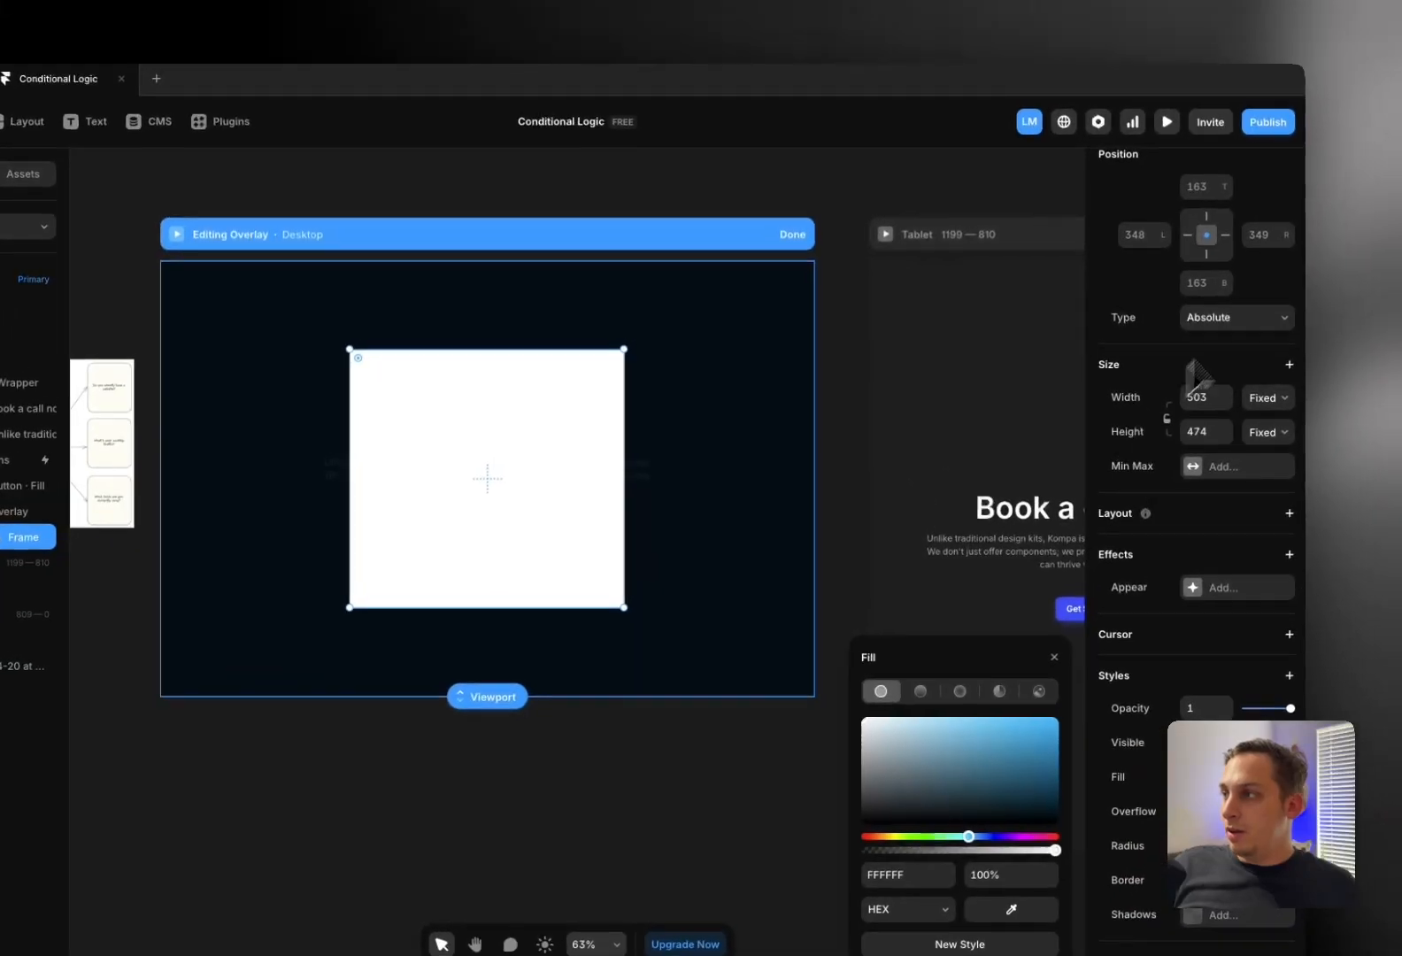
pyautogui.click(1288, 295)
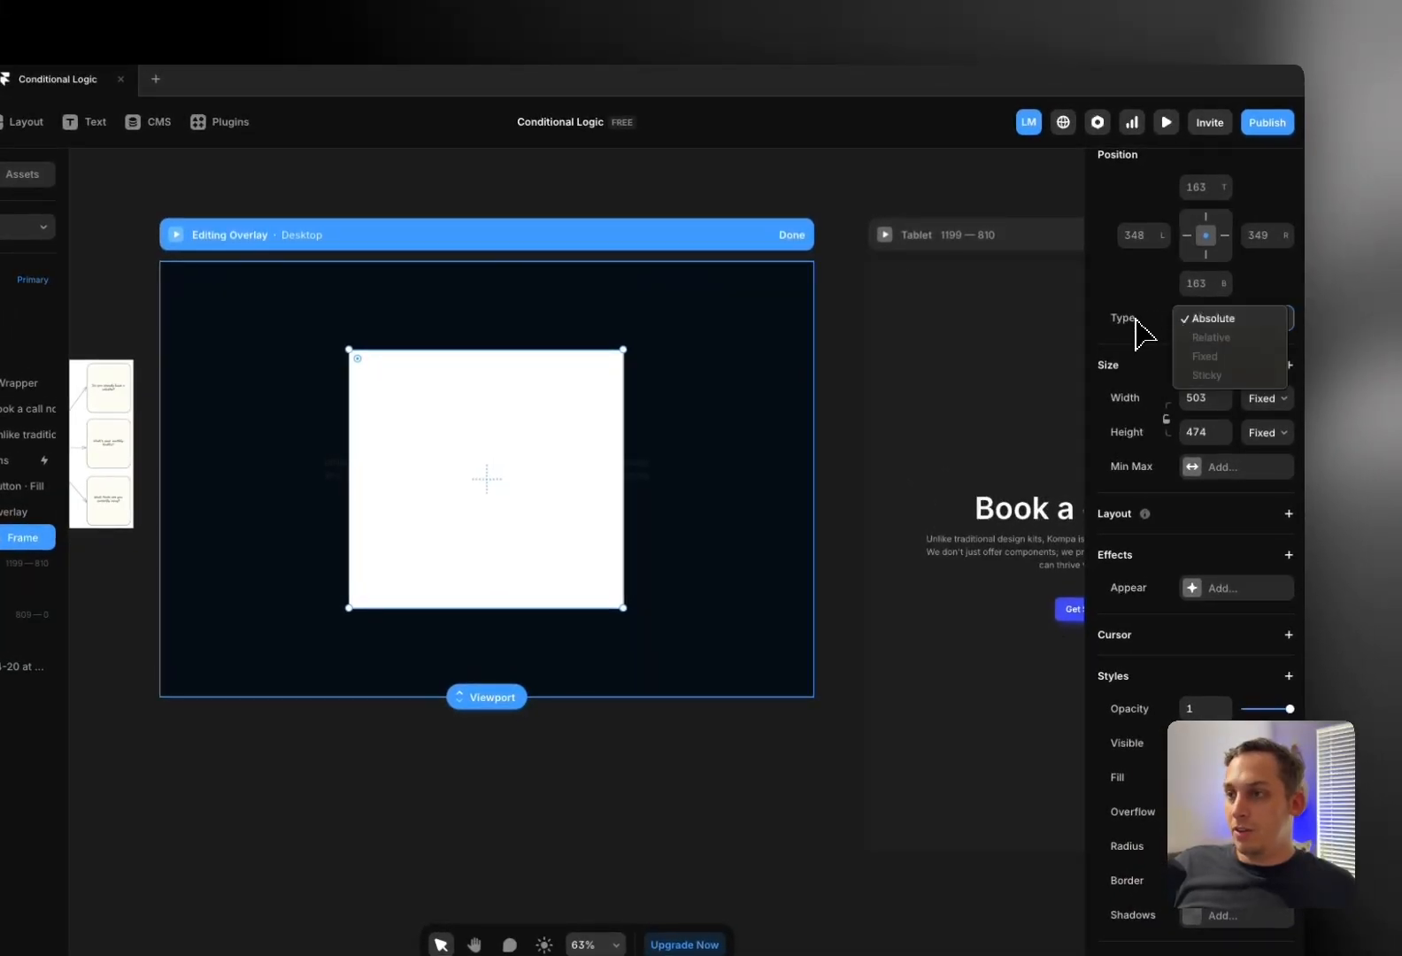
pyautogui.click(507, 442)
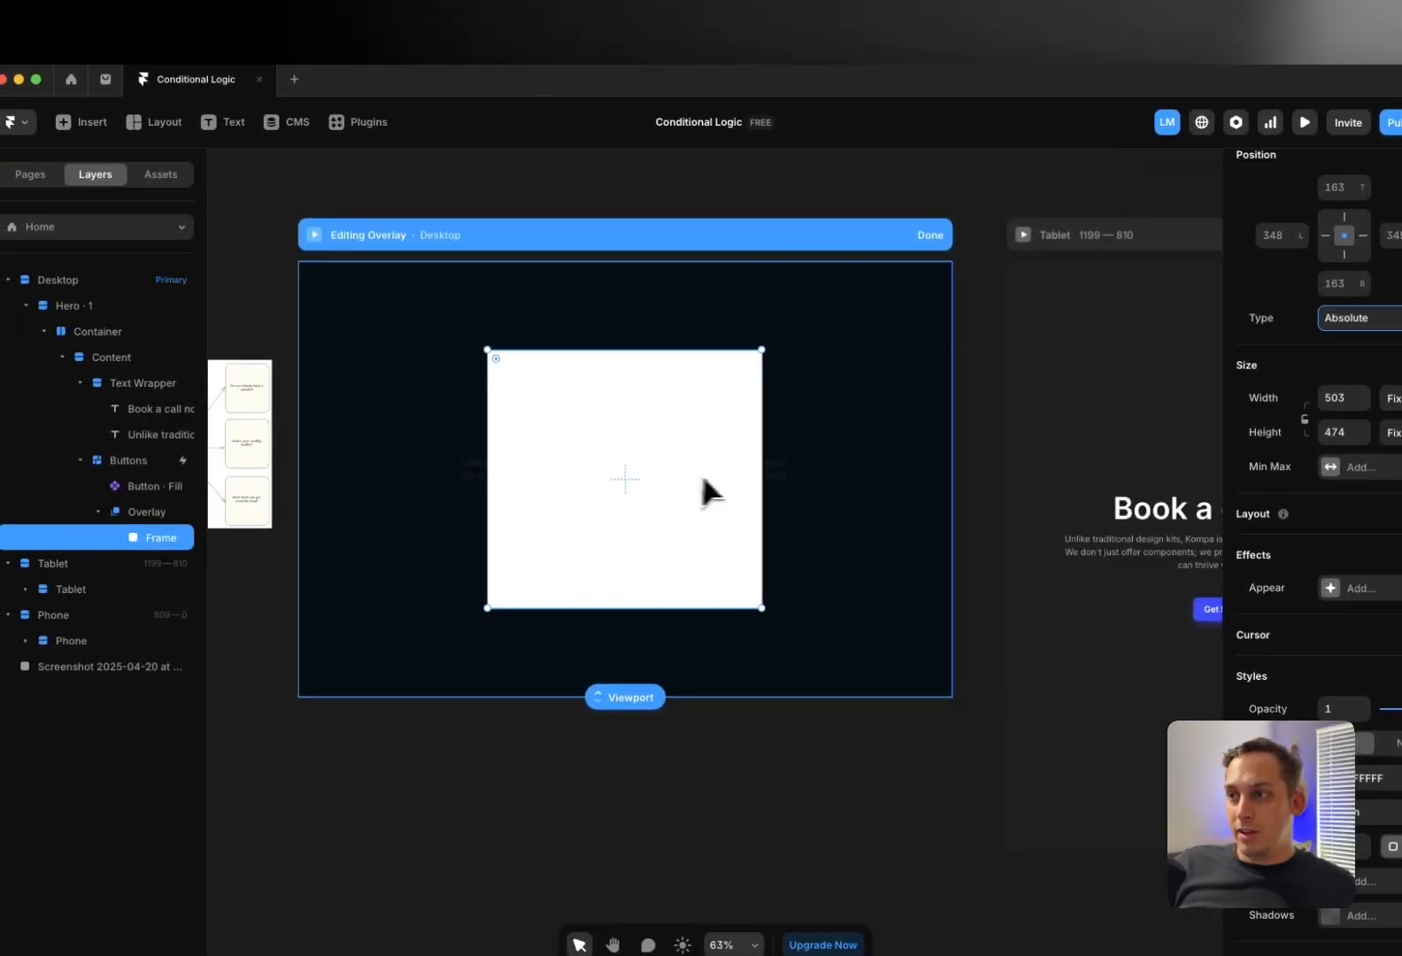
pyautogui.scroll(1, 587, 475)
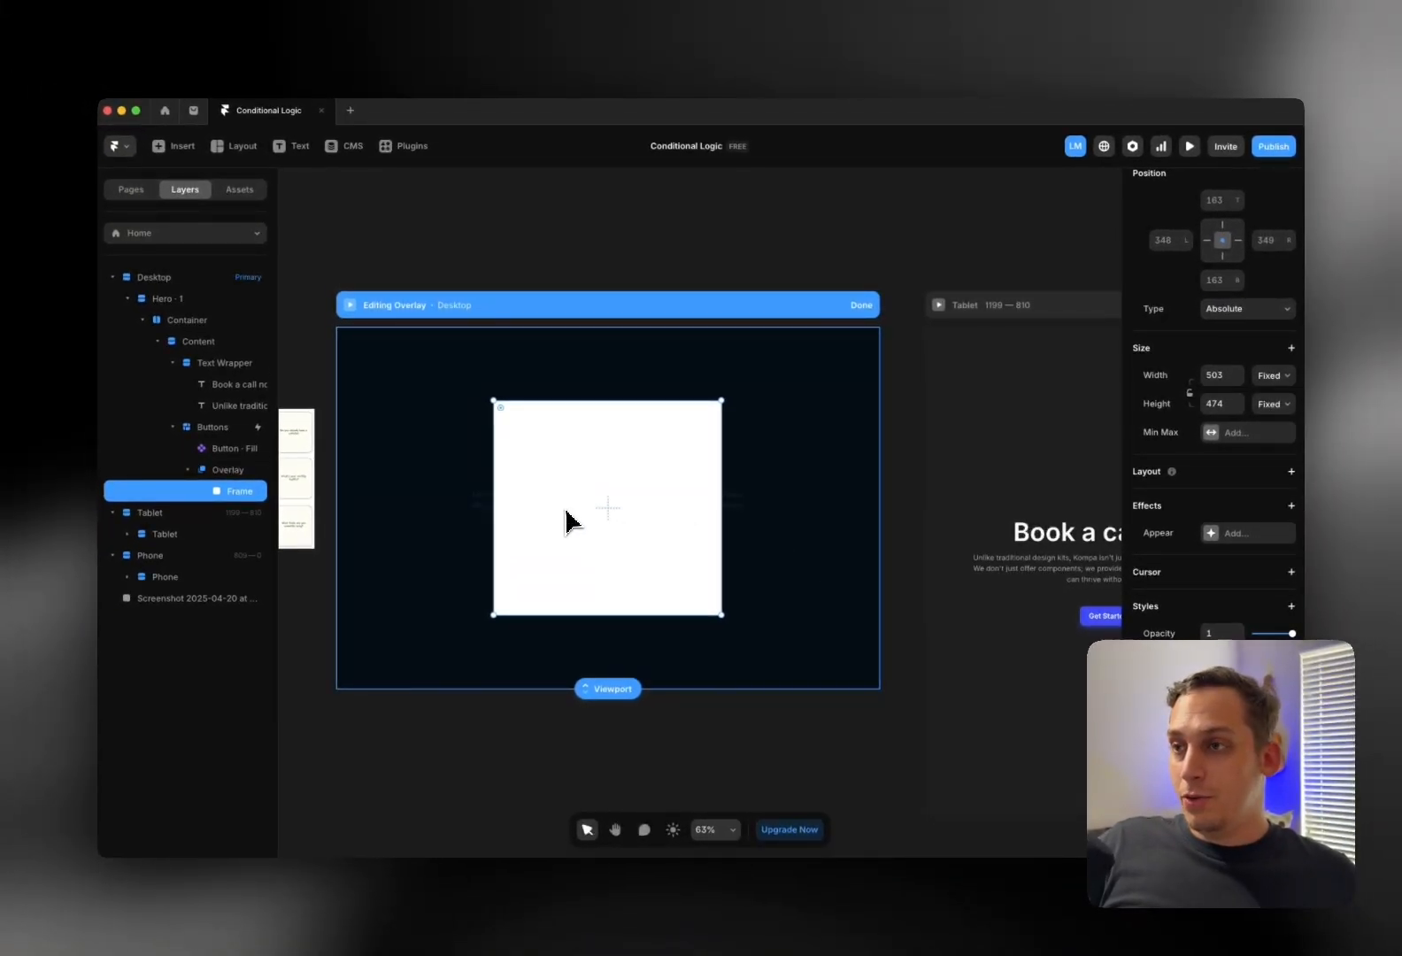
pyautogui.scroll(-2, 1213, 531)
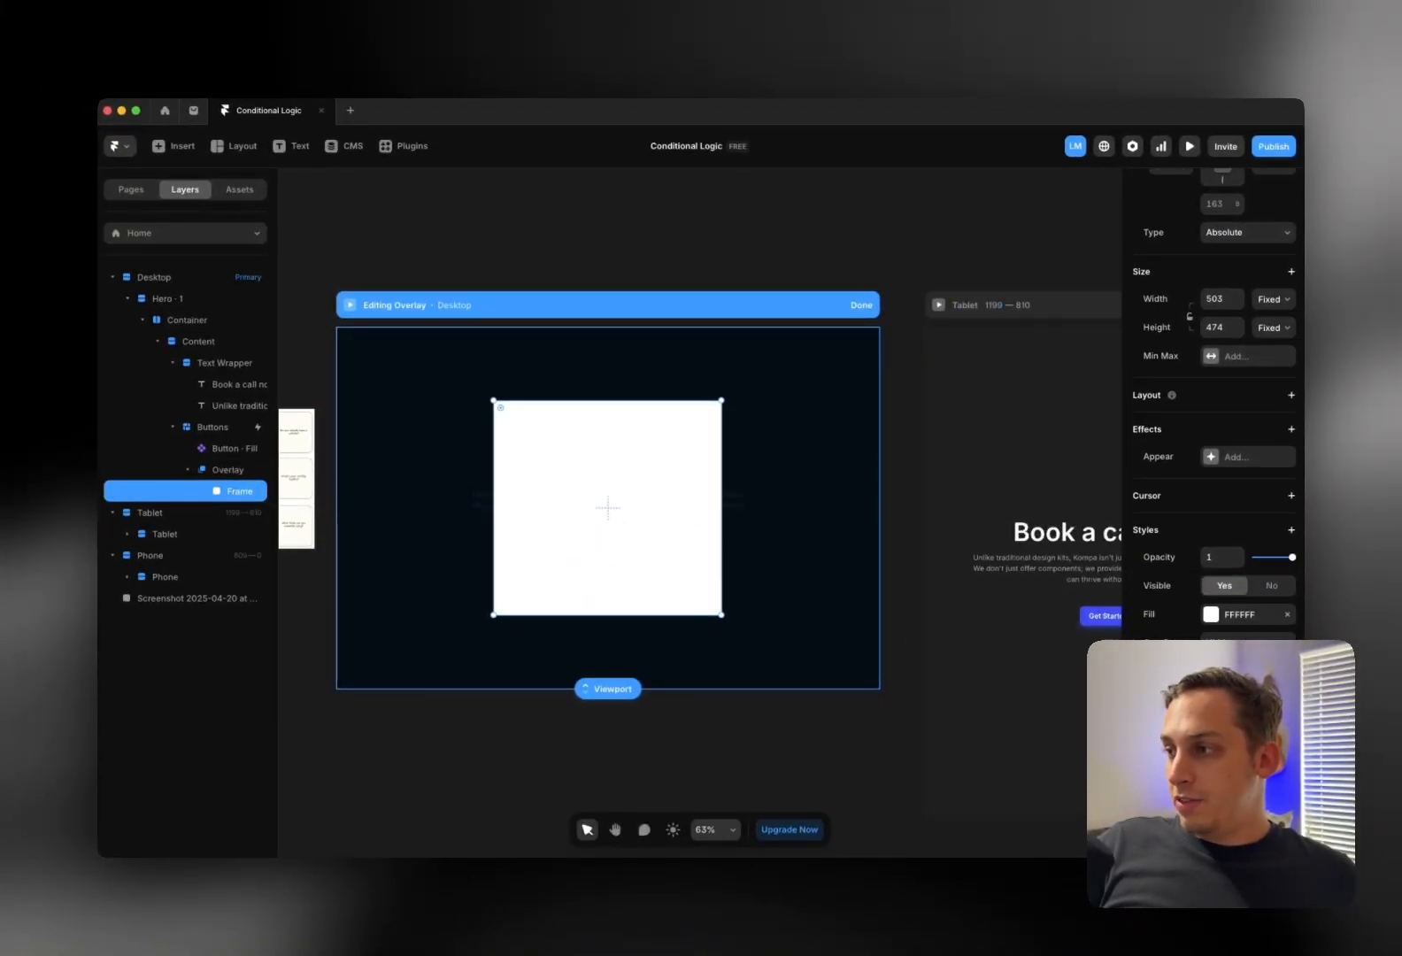
# Round the frame's corners to 10 and set its fill opacity to 90%
pyautogui.click(1213, 671)
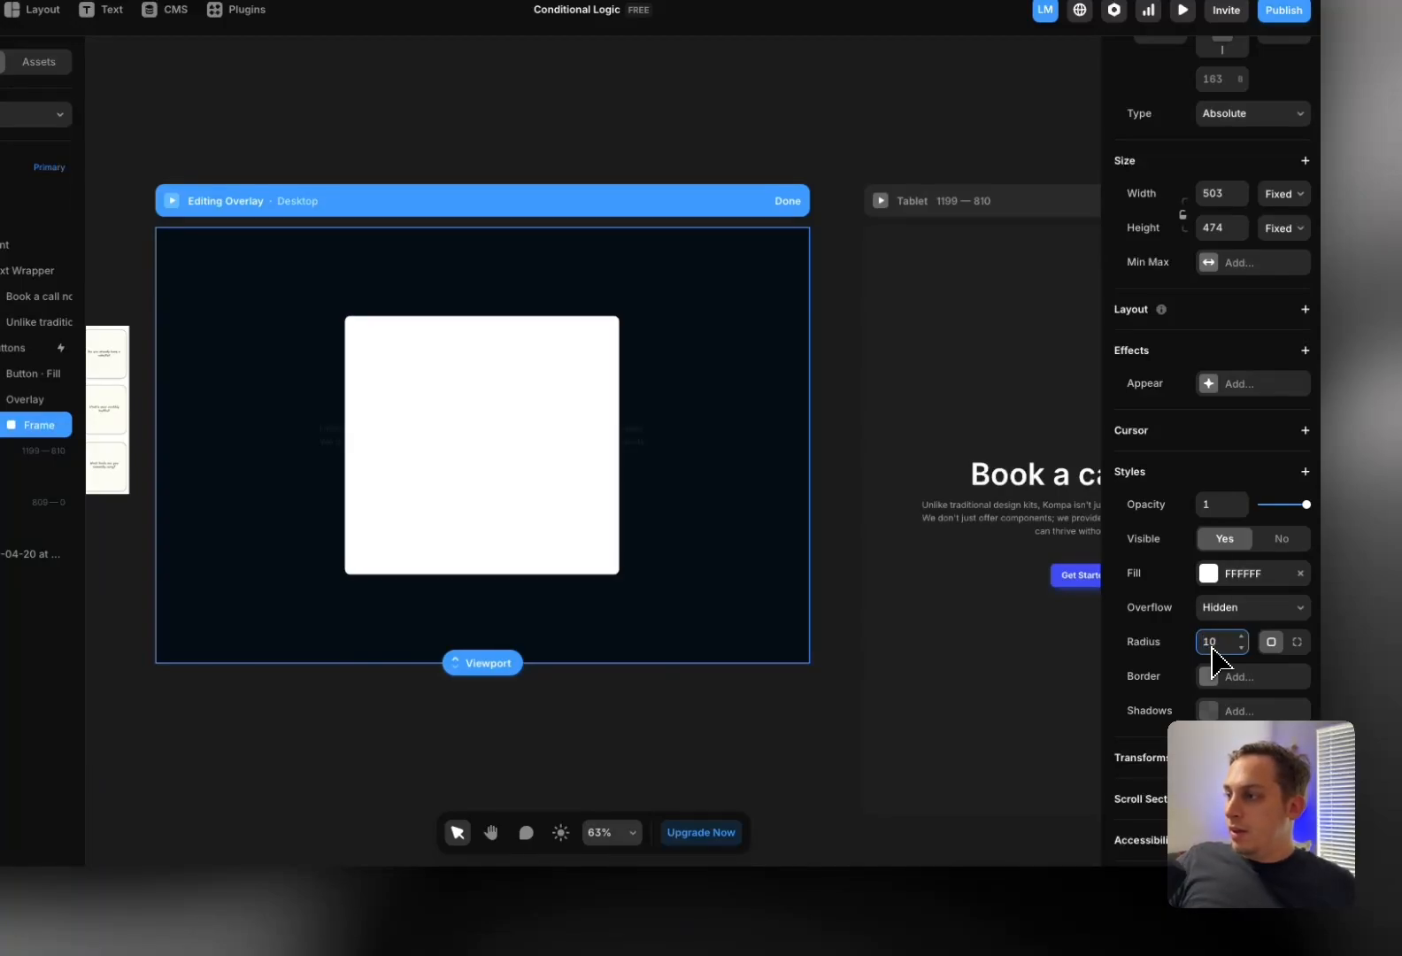
pyautogui.click(1204, 580)
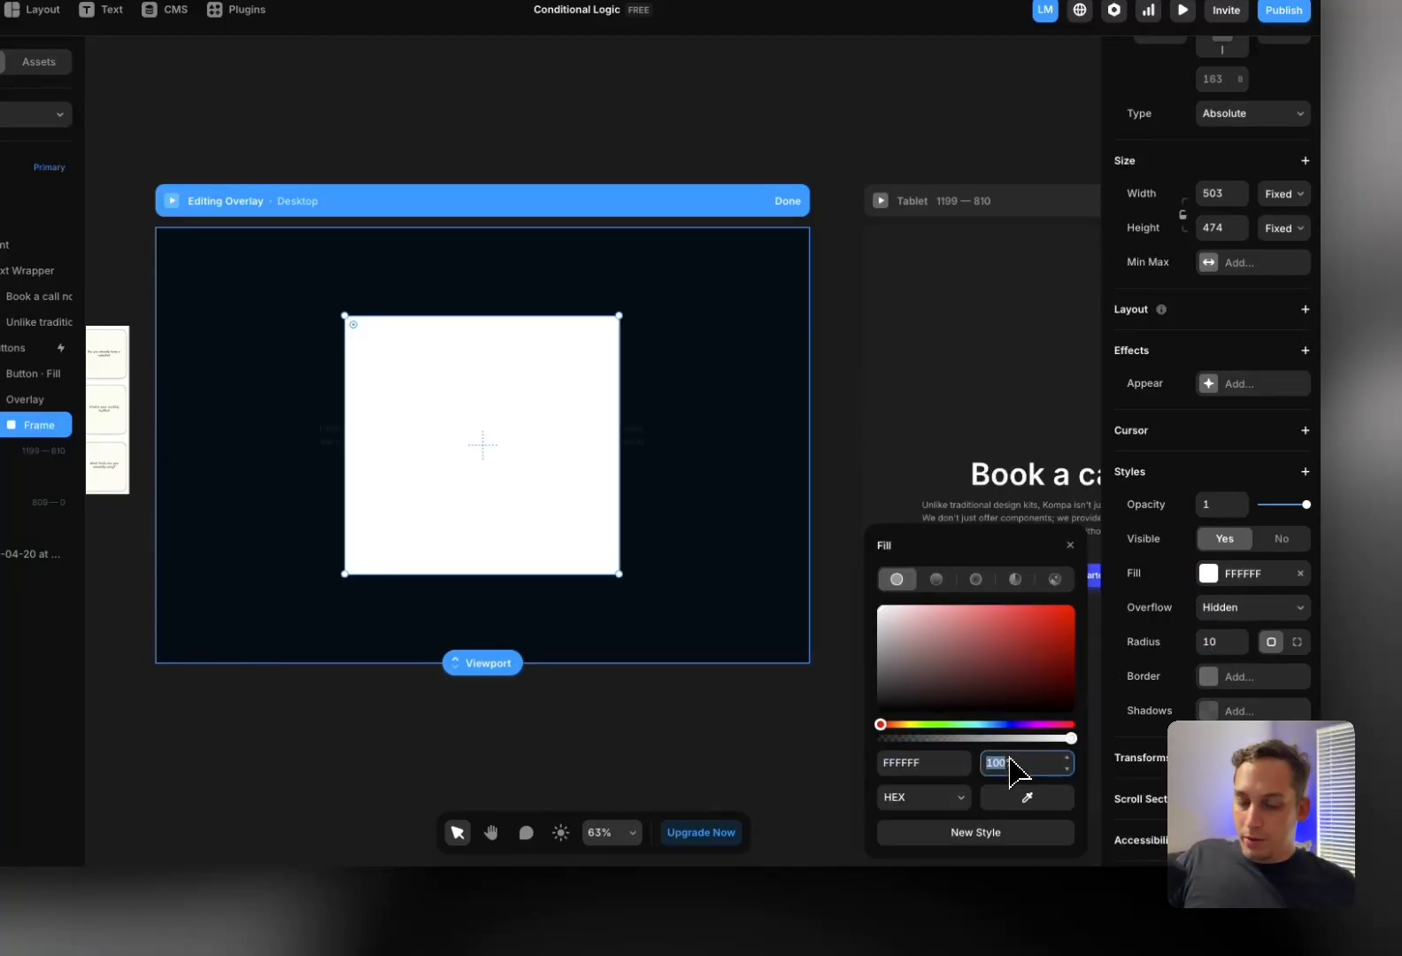
pyautogui.write('80')
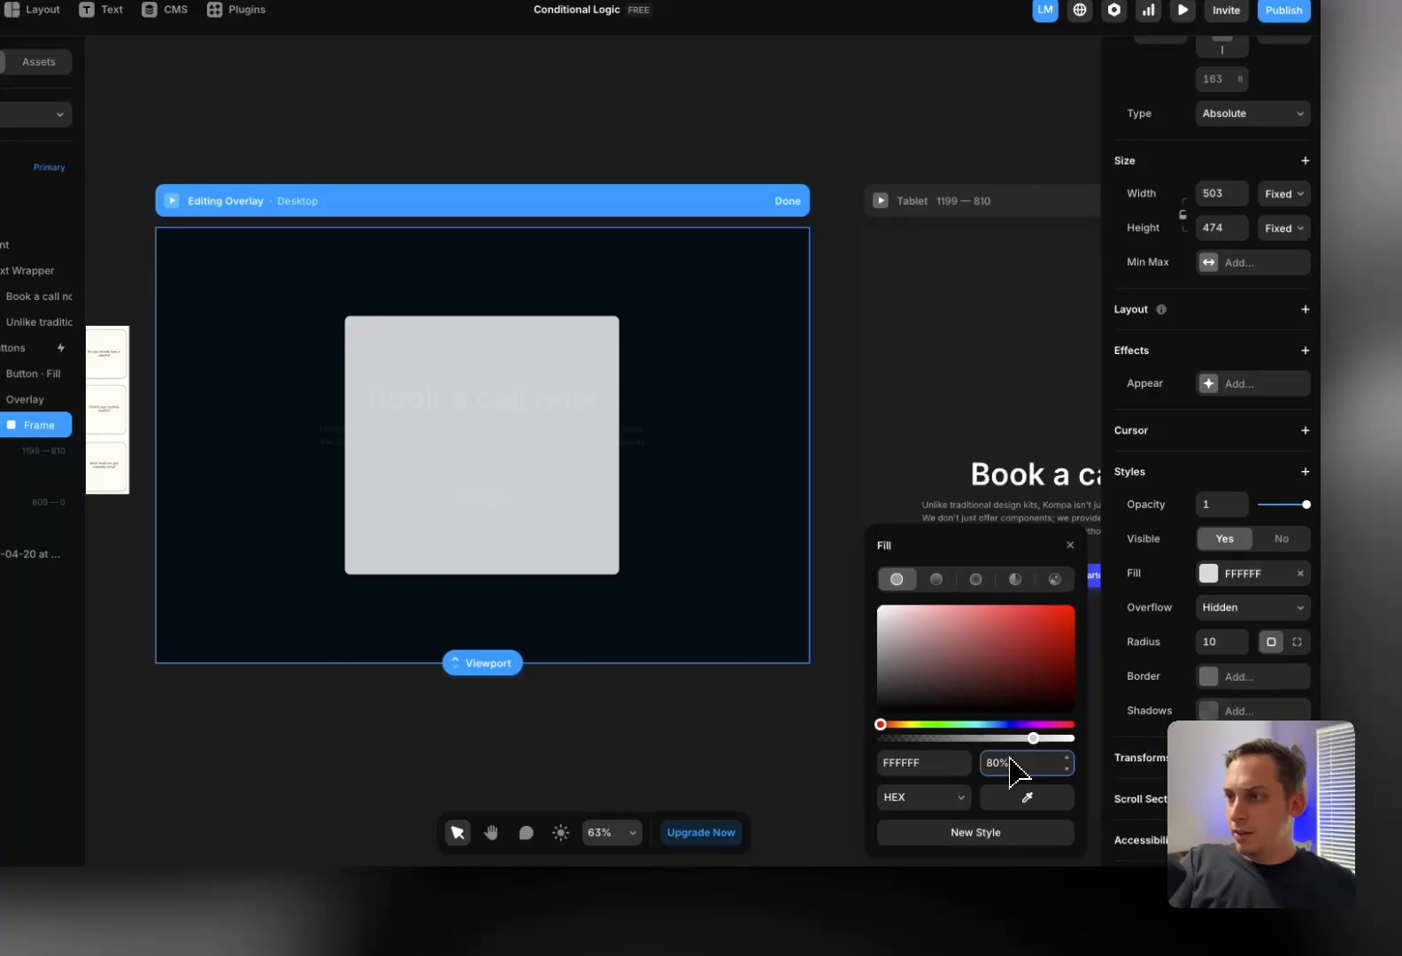
pyautogui.hotkey('shift', 'Up')
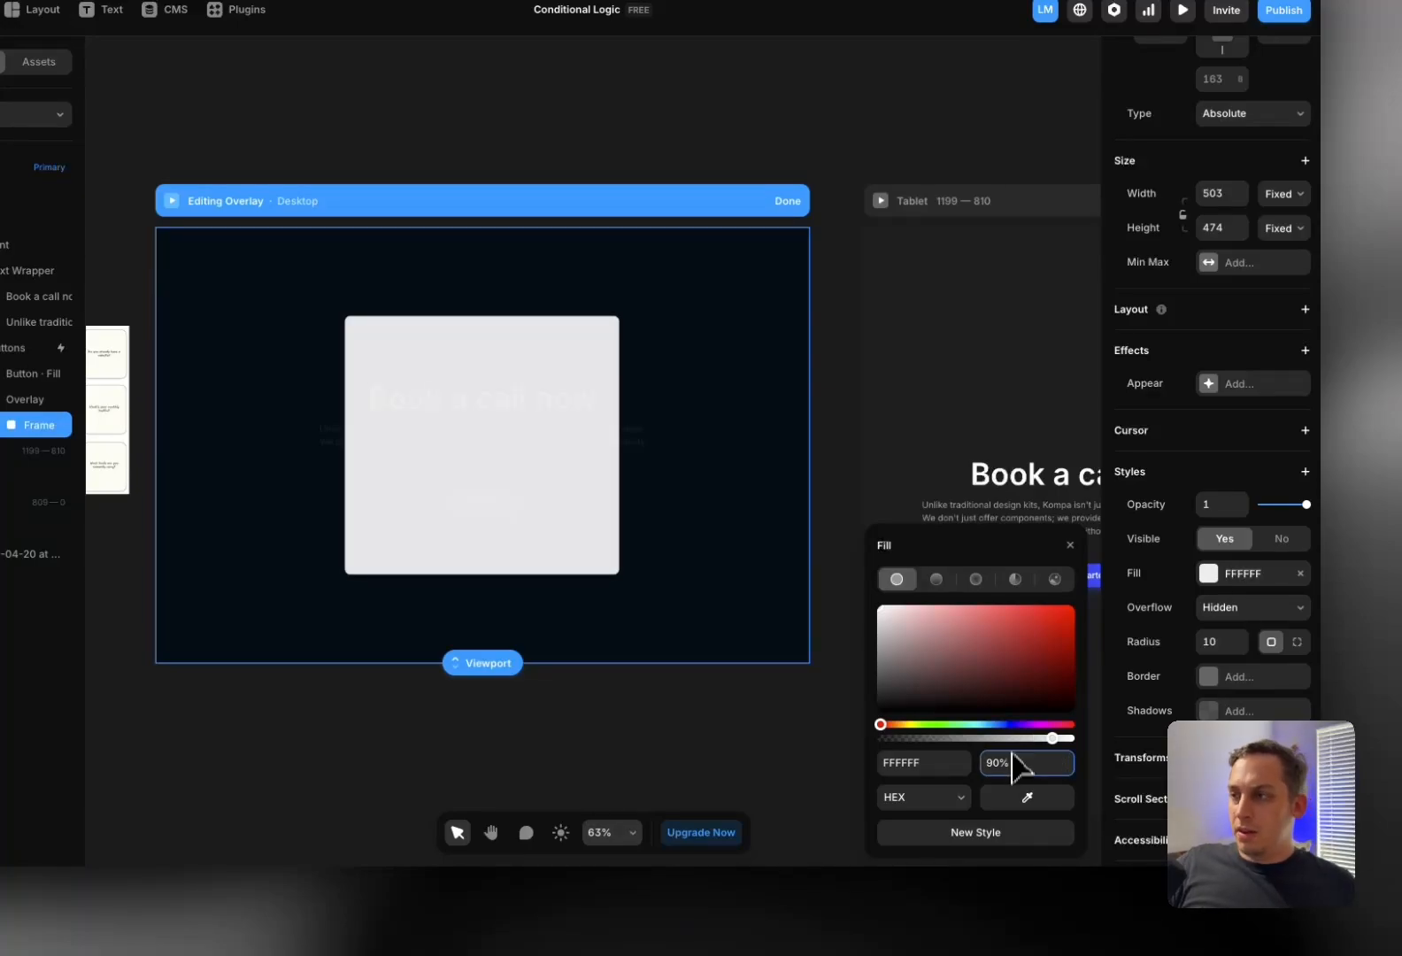
pyautogui.click(836, 511)
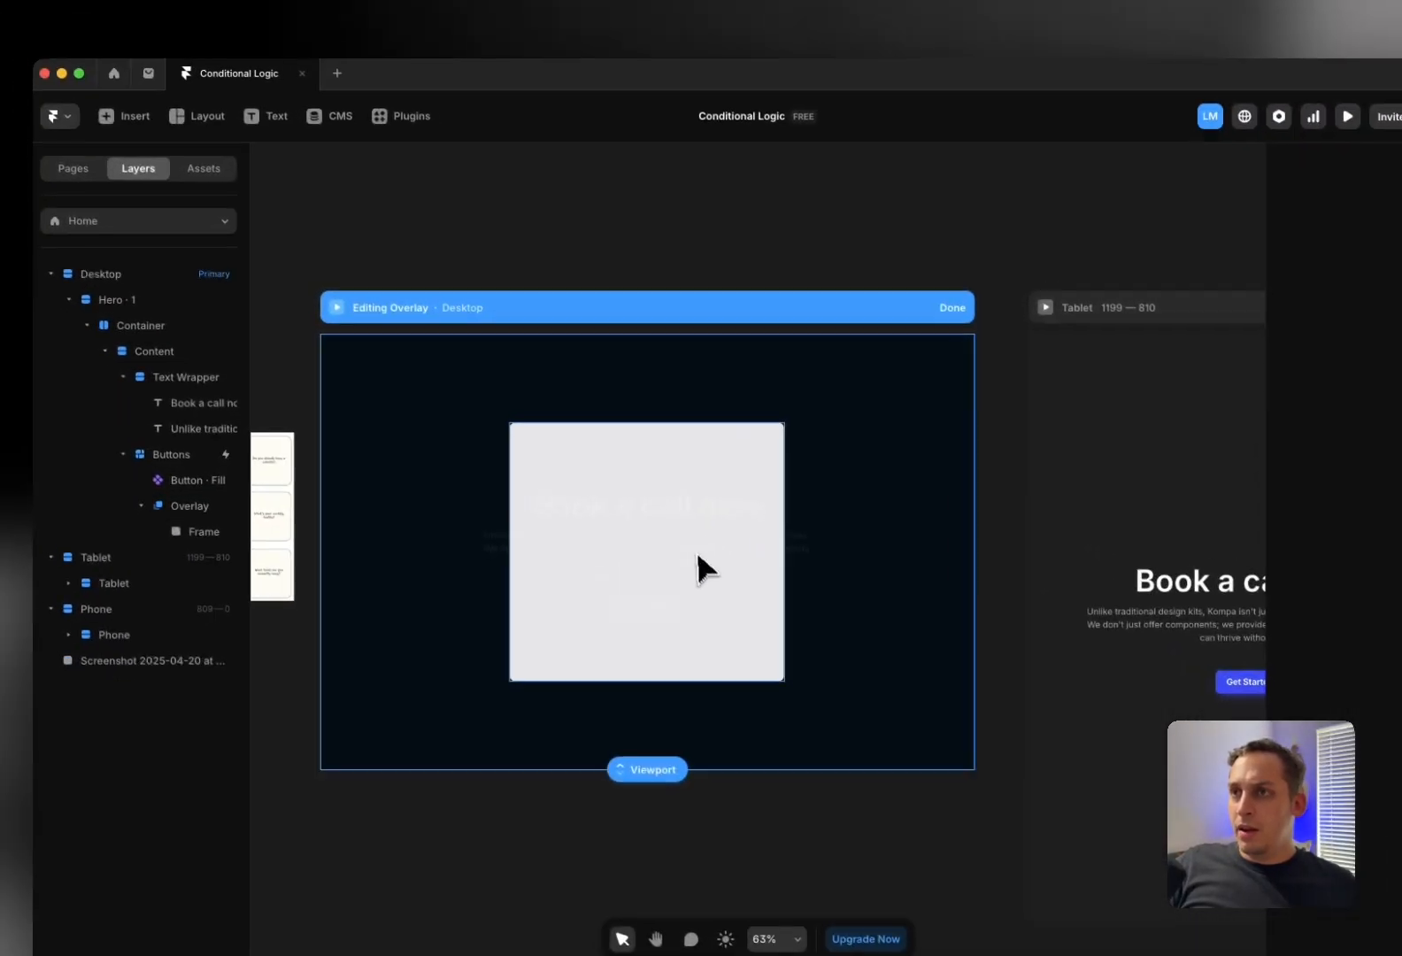
# Launch the FramerForms plugin and log in to its account
pyautogui.click(391, 128)
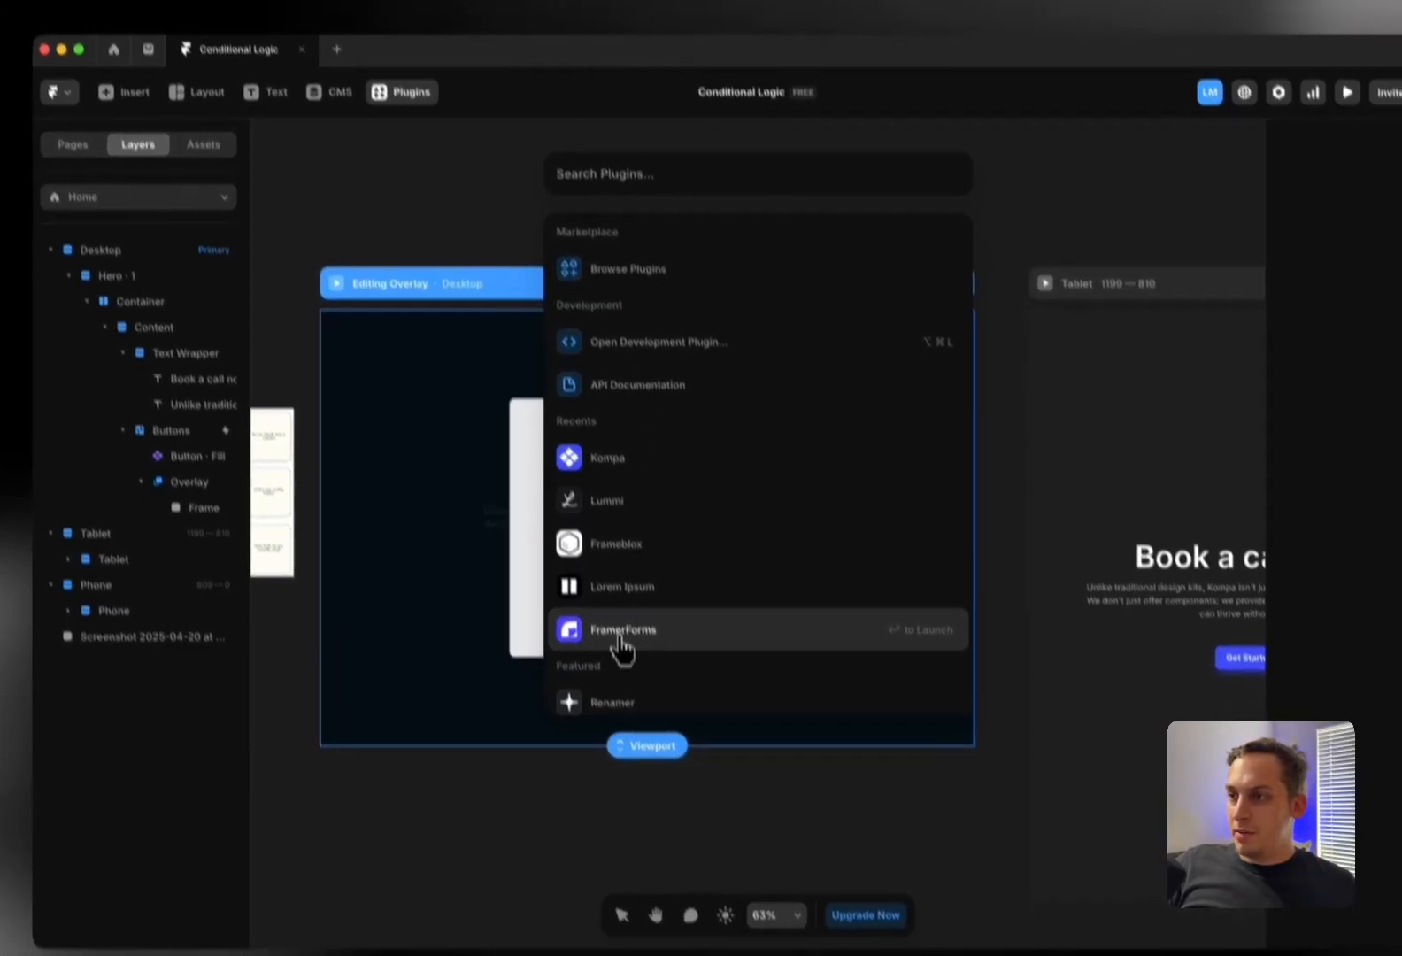
pyautogui.click(619, 602)
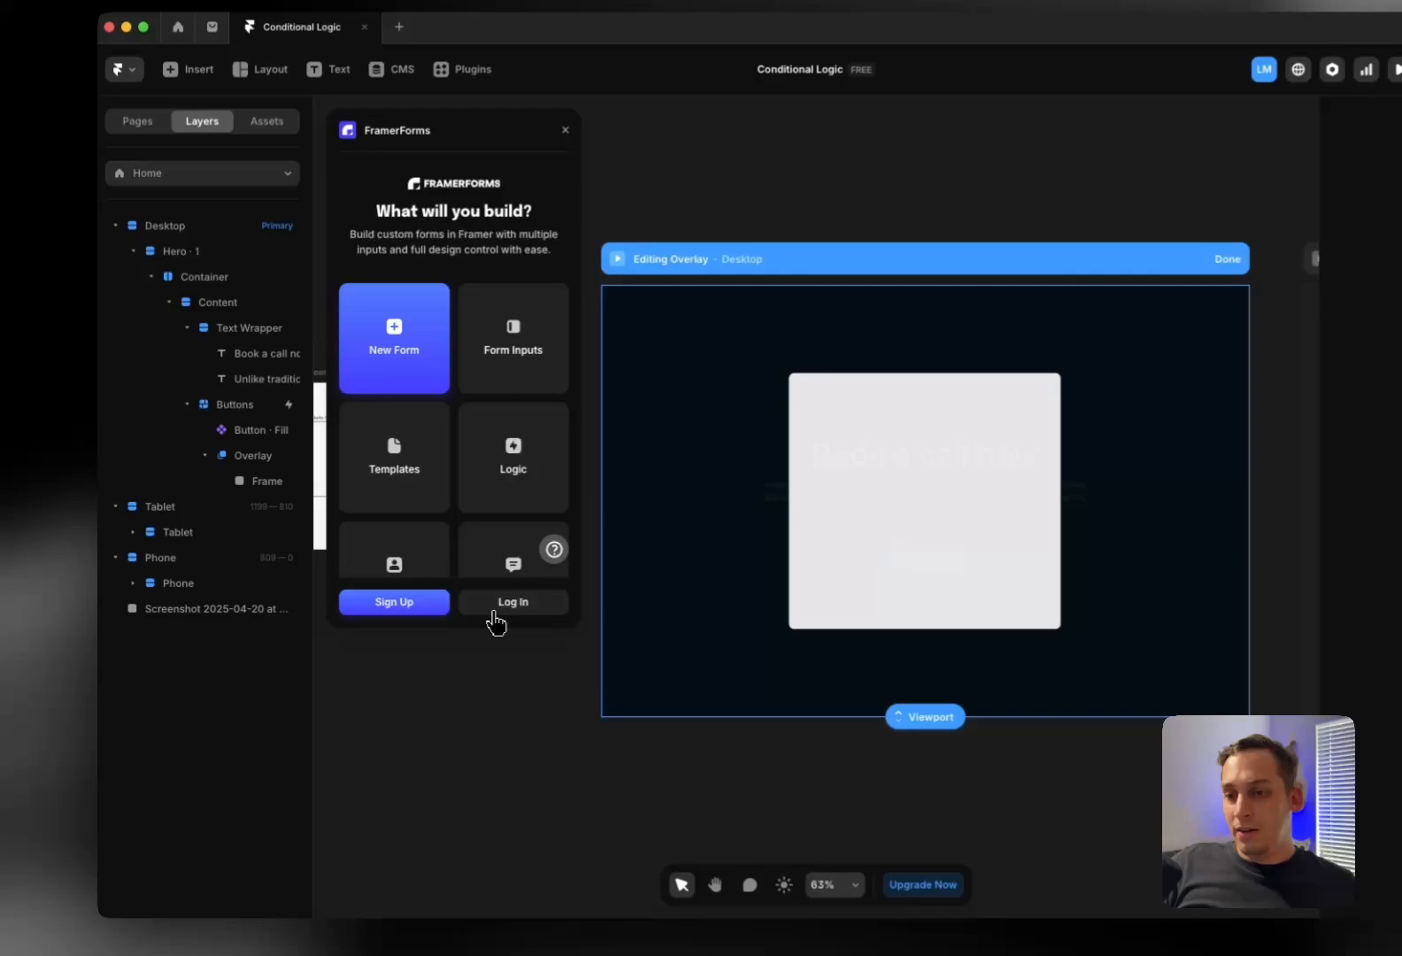
pyautogui.click(430, 601)
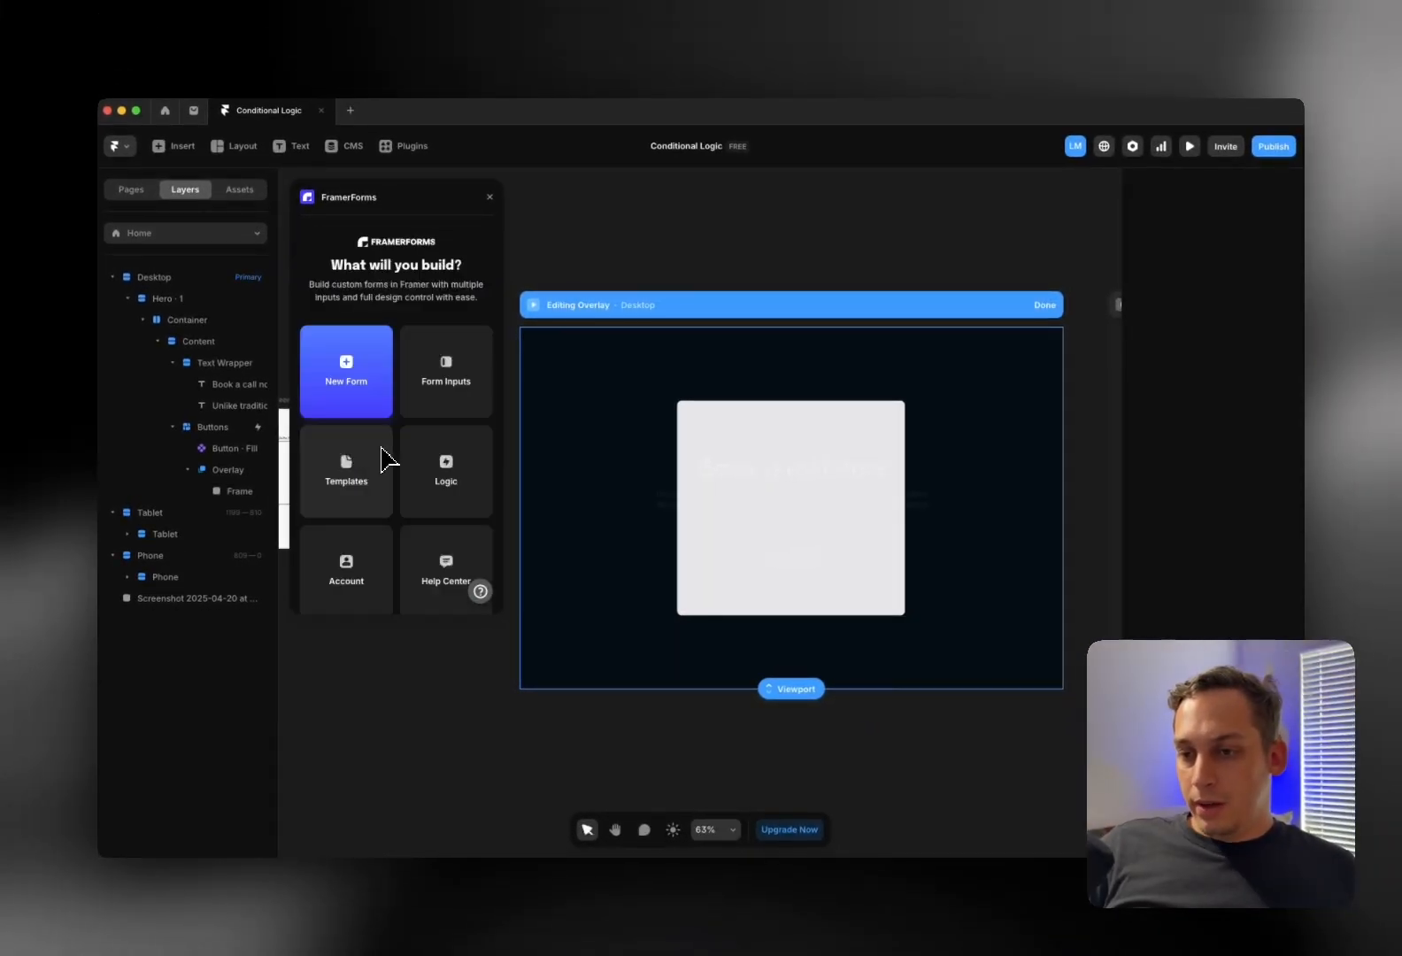
pyautogui.scroll(-3, 432, 403)
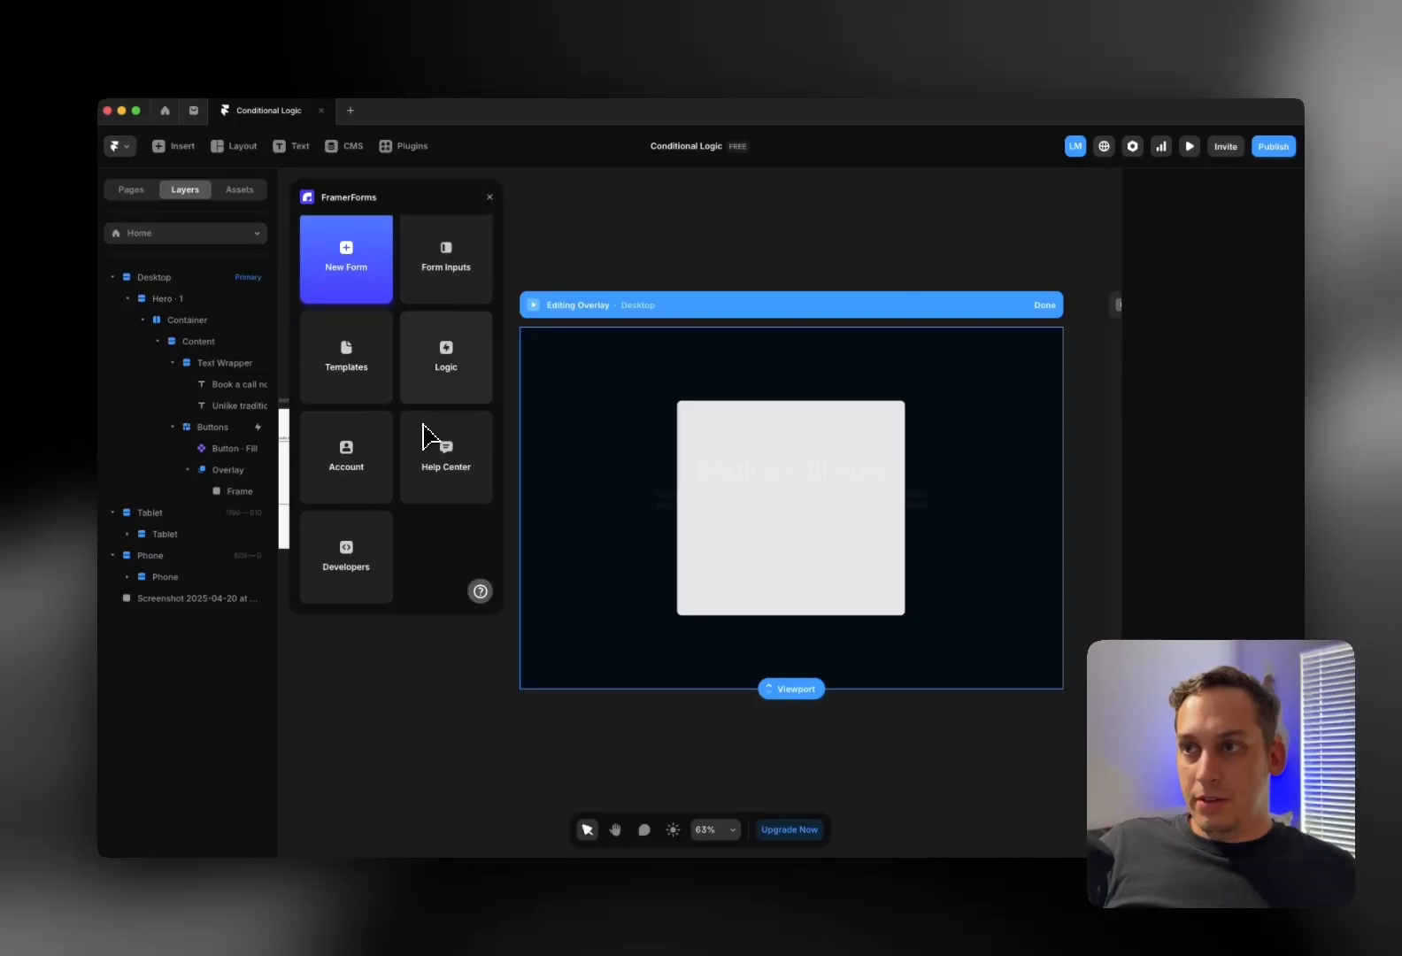
pyautogui.scroll(3, 403, 434)
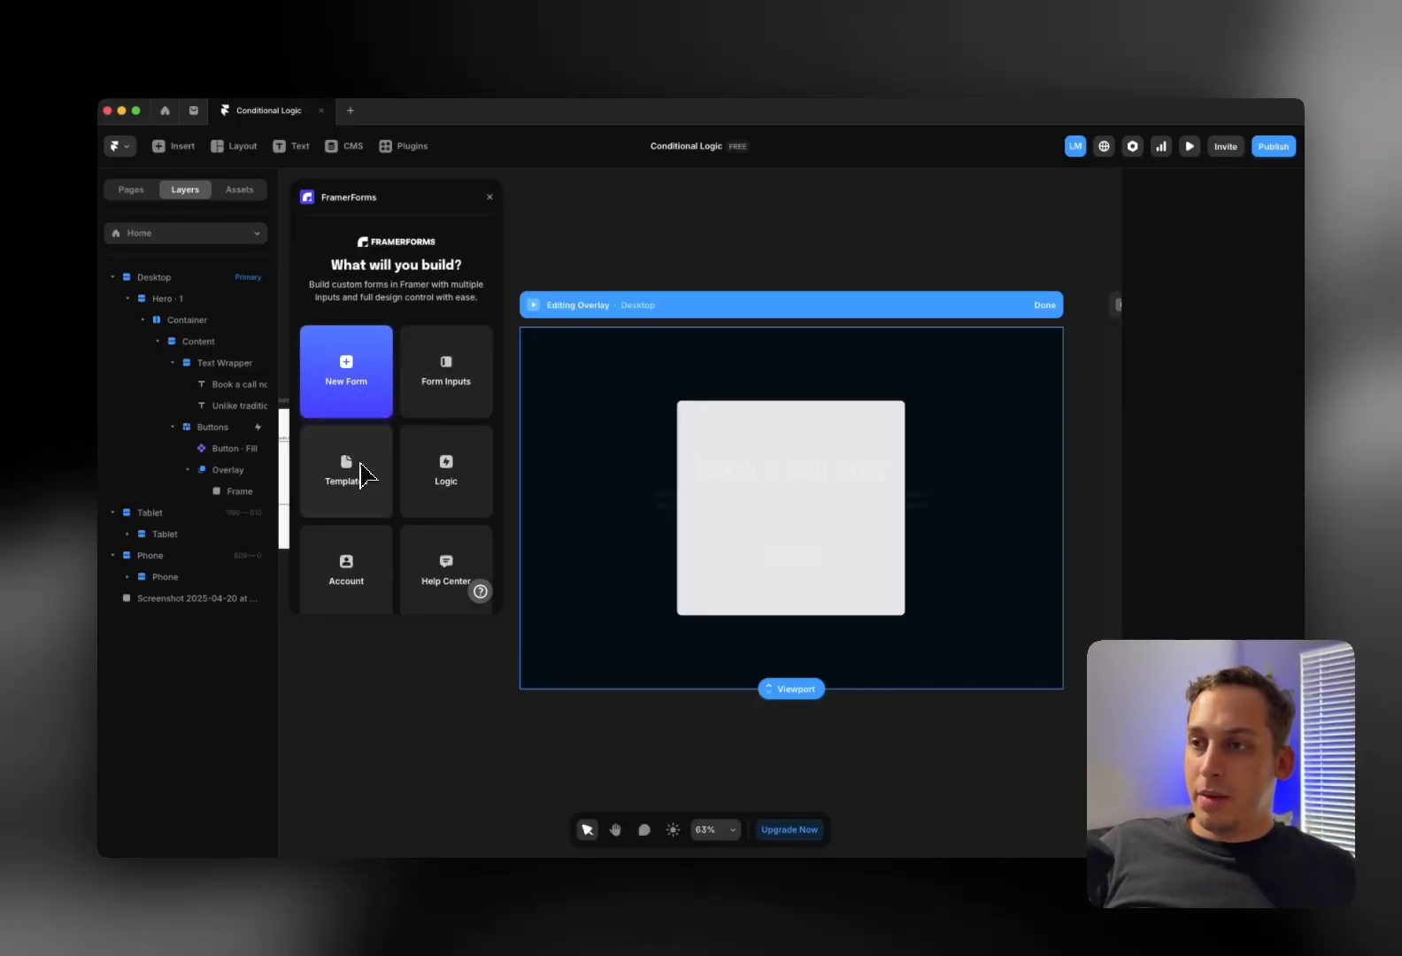
pyautogui.scroll(-3, 440, 483)
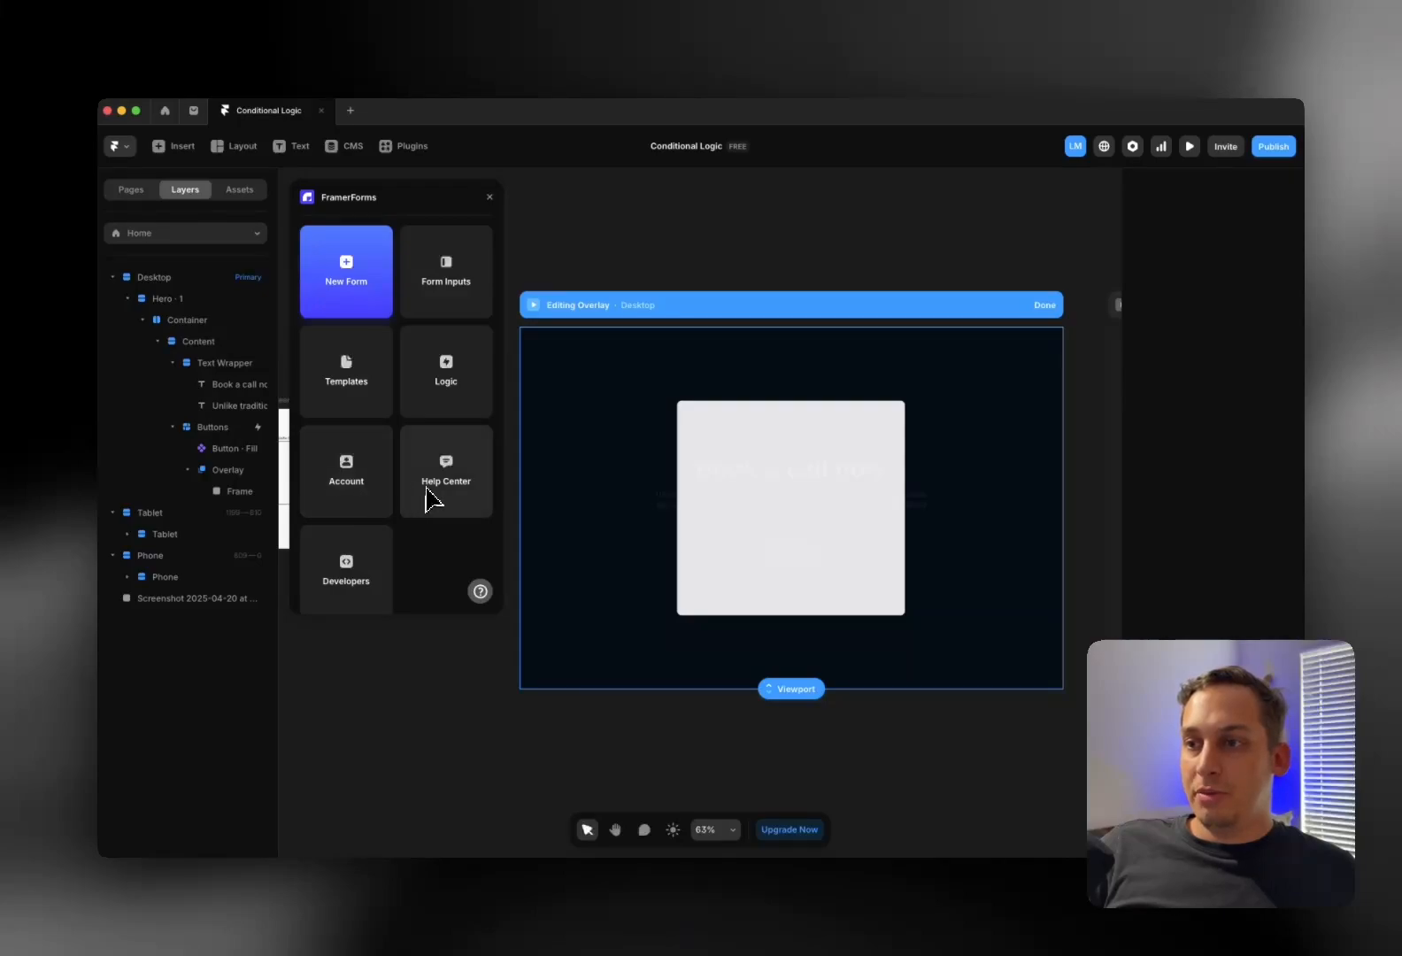
pyautogui.scroll(3, 352, 558)
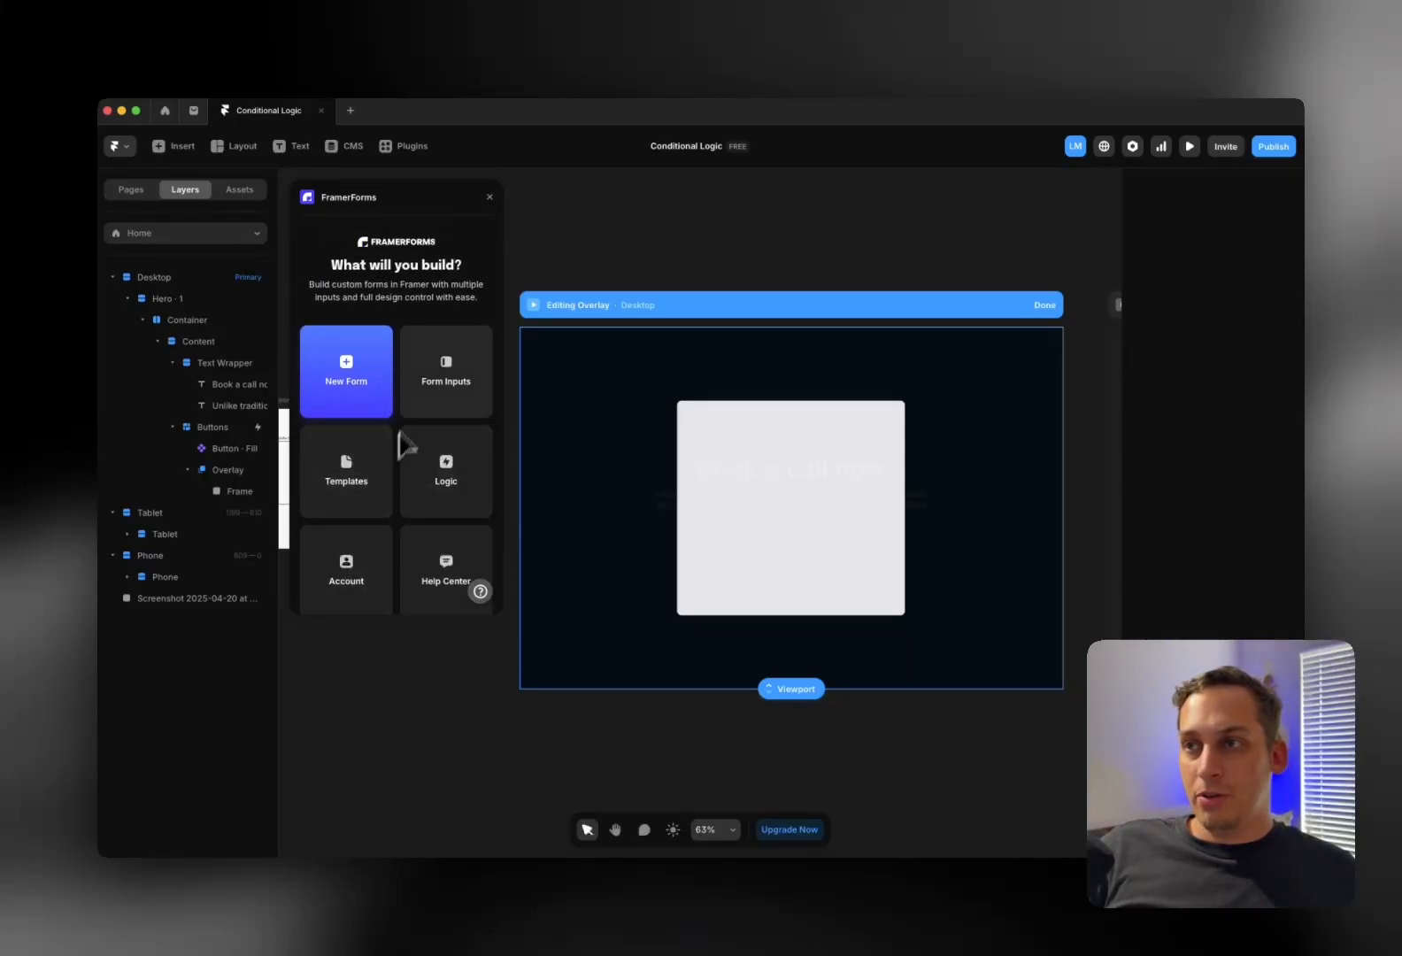
# Browse the New Form and Form Inputs options, returning to the start menu
pyautogui.click(363, 409)
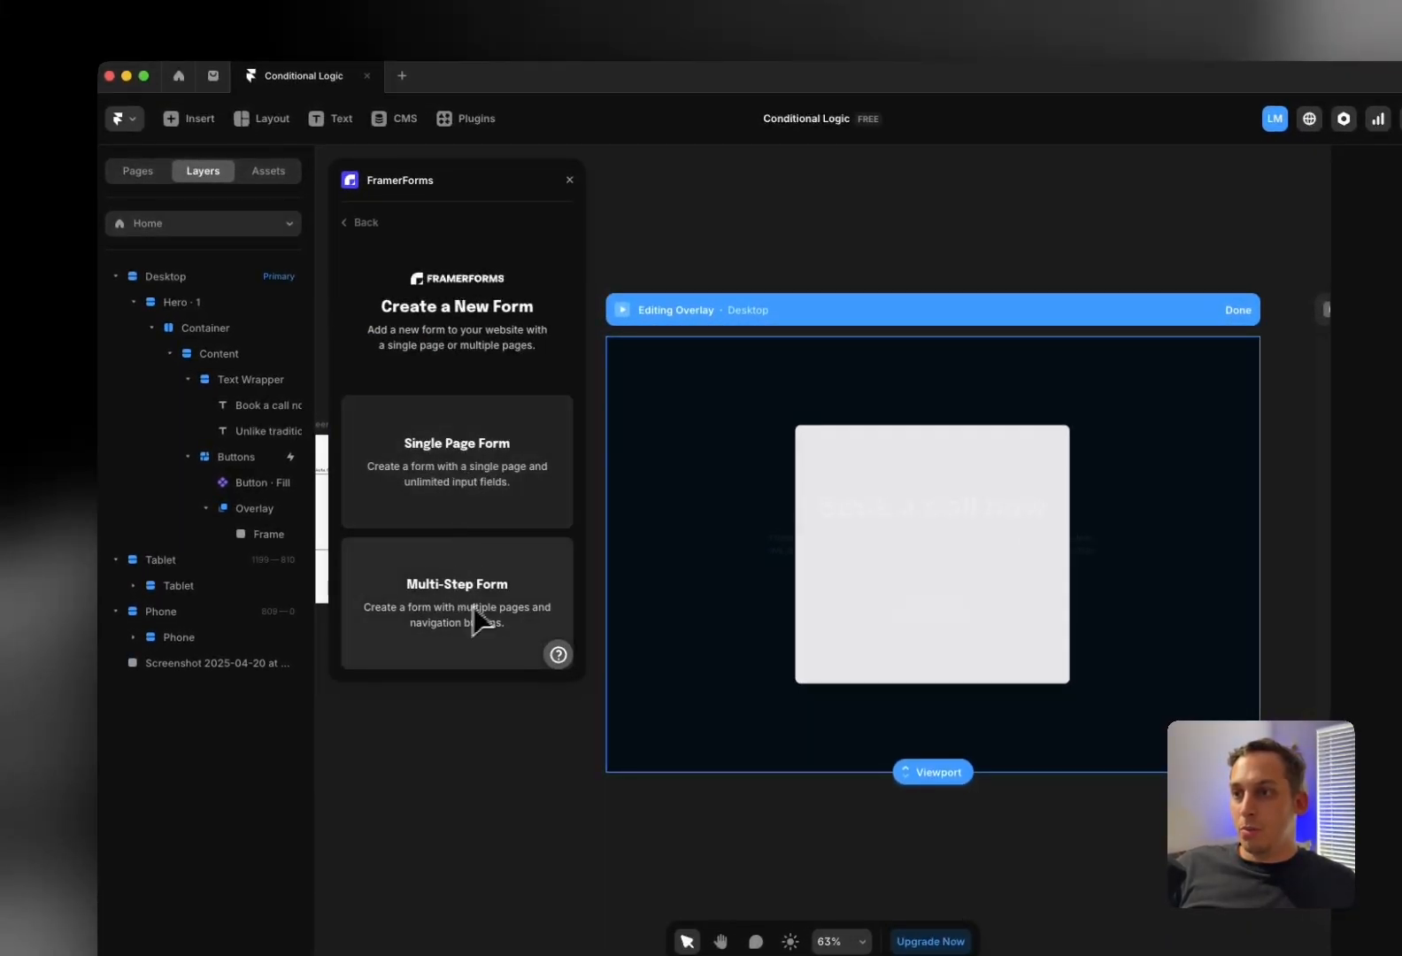
pyautogui.click(351, 232)
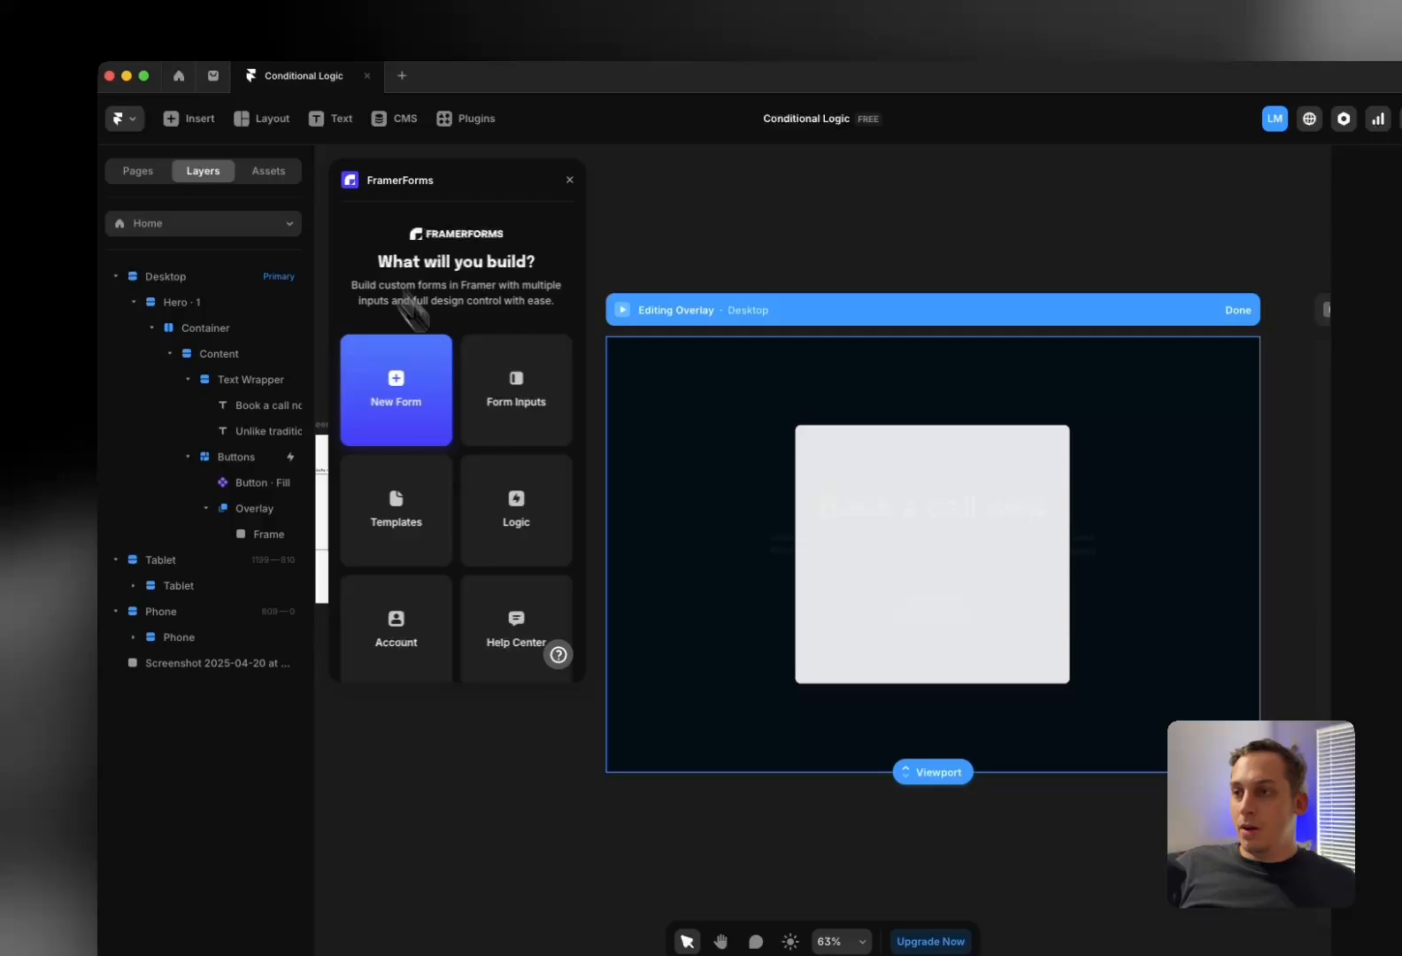
pyautogui.click(495, 398)
pyautogui.scroll(-2, 496, 467)
pyautogui.scroll(-5, 486, 453)
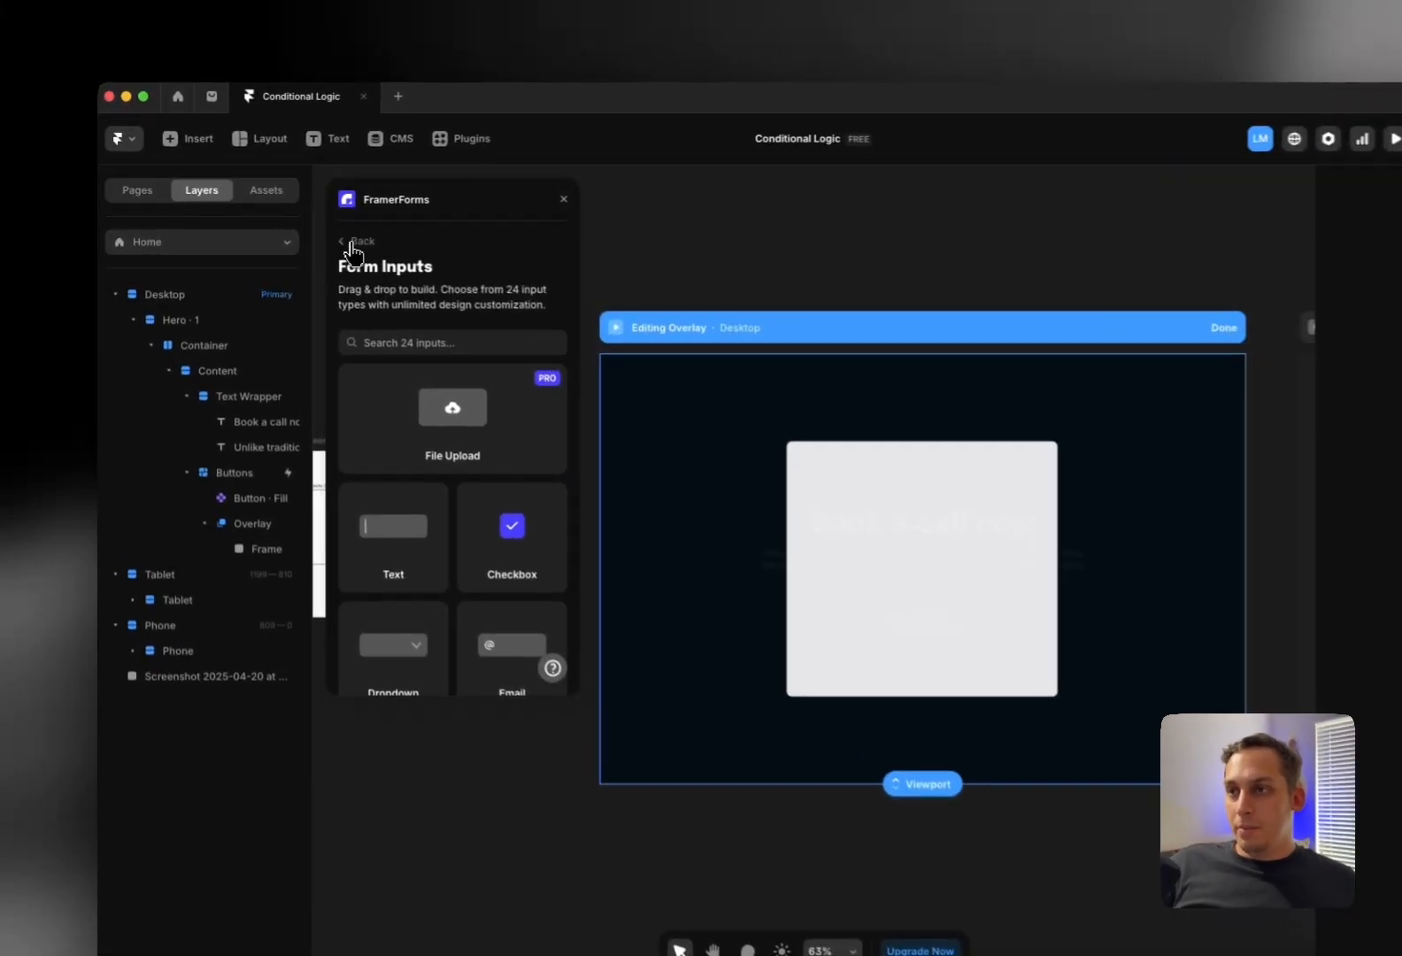
pyautogui.click(319, 232)
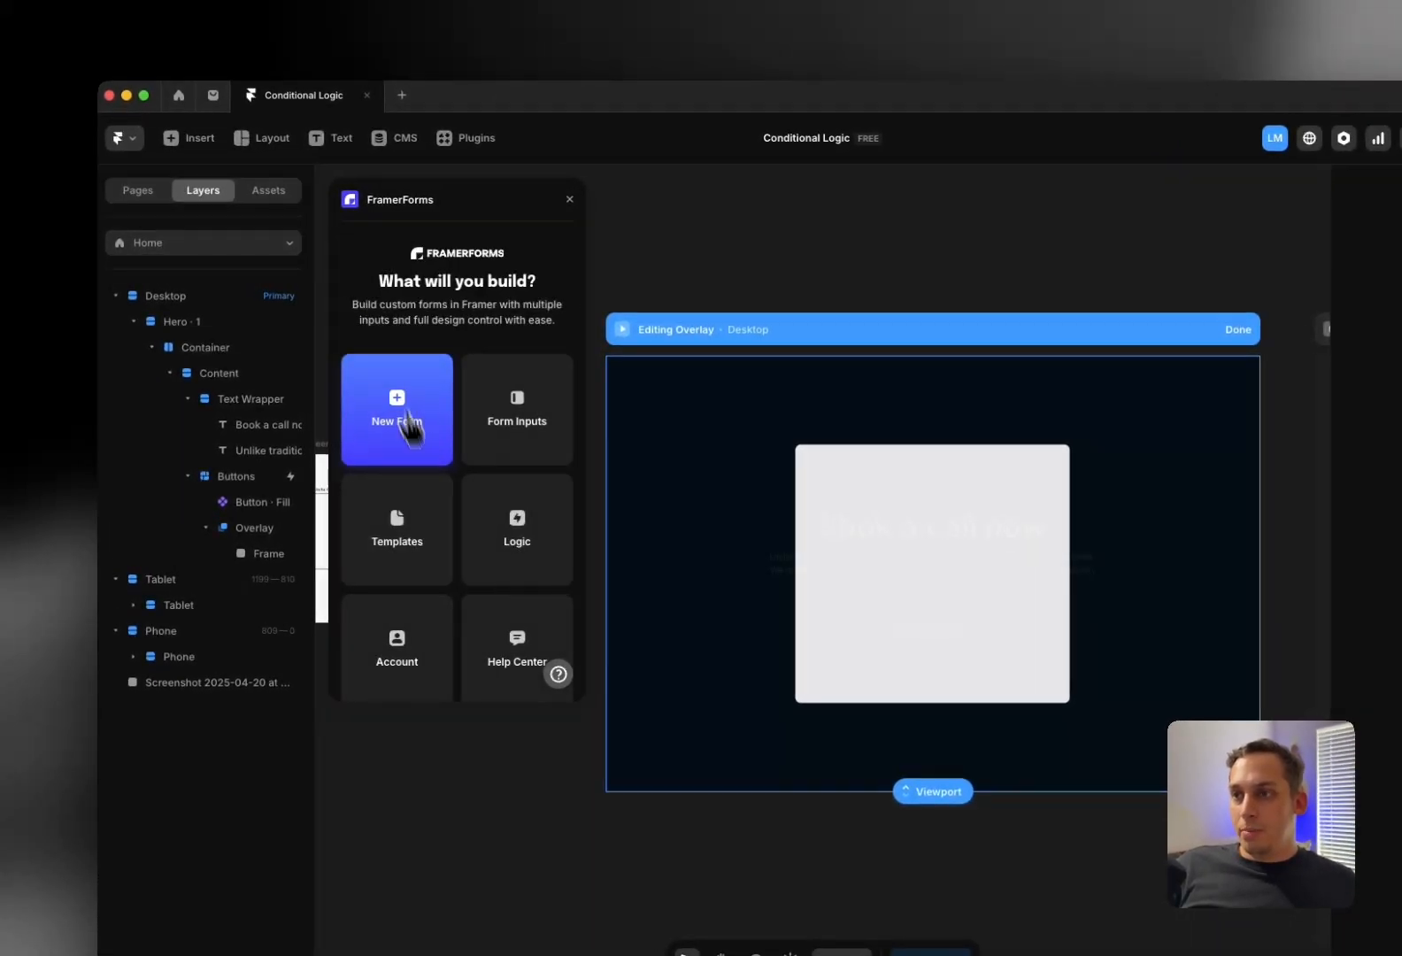
pyautogui.click(407, 491)
pyautogui.scroll(-8, 424, 494)
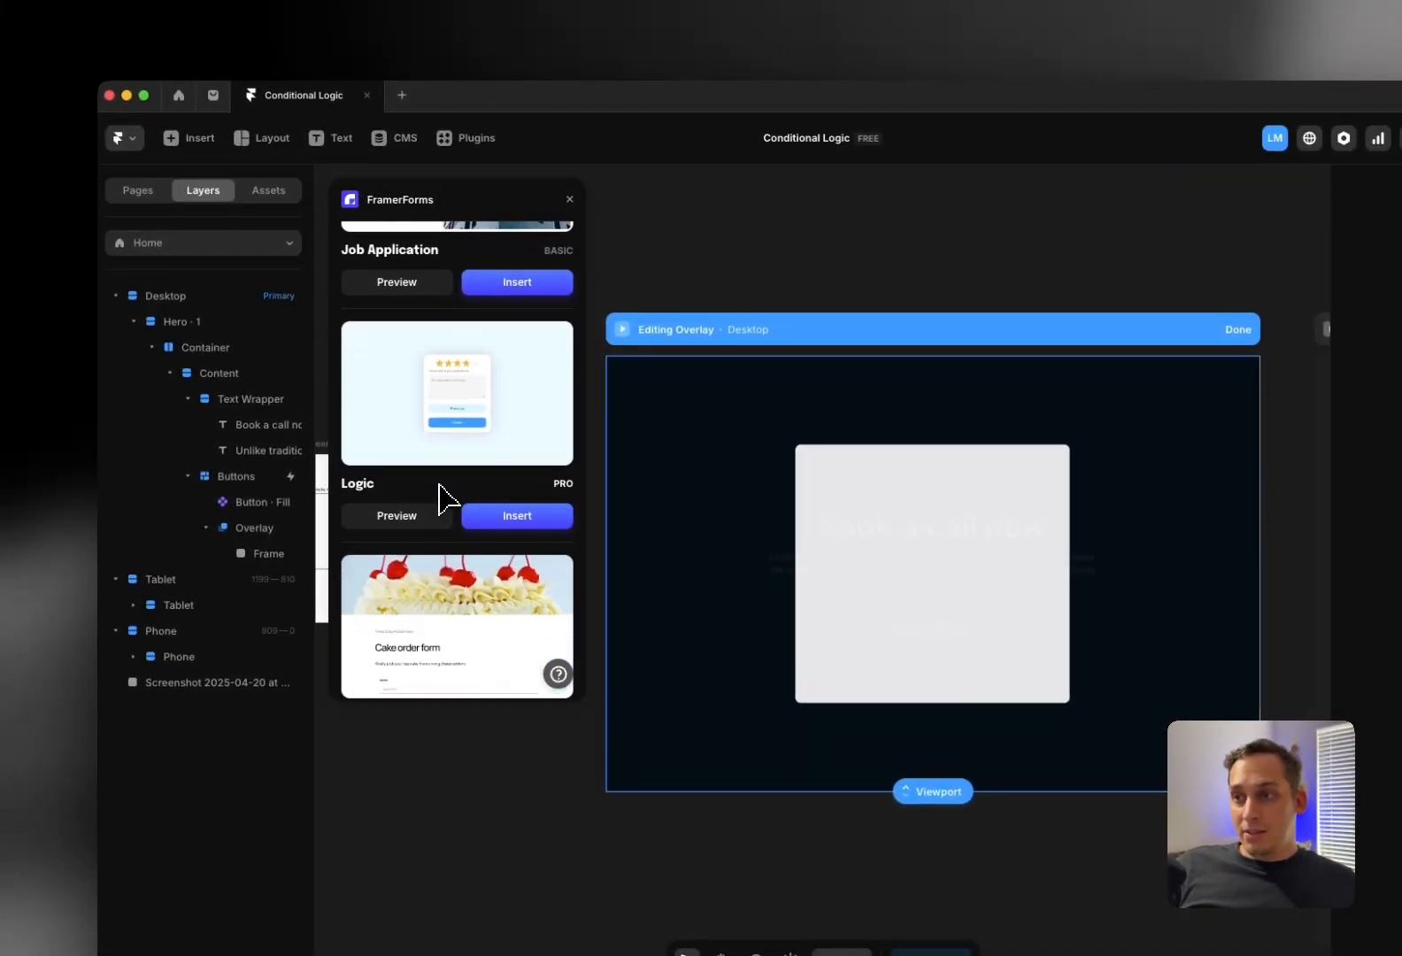
pyautogui.scroll(-5, 440, 496)
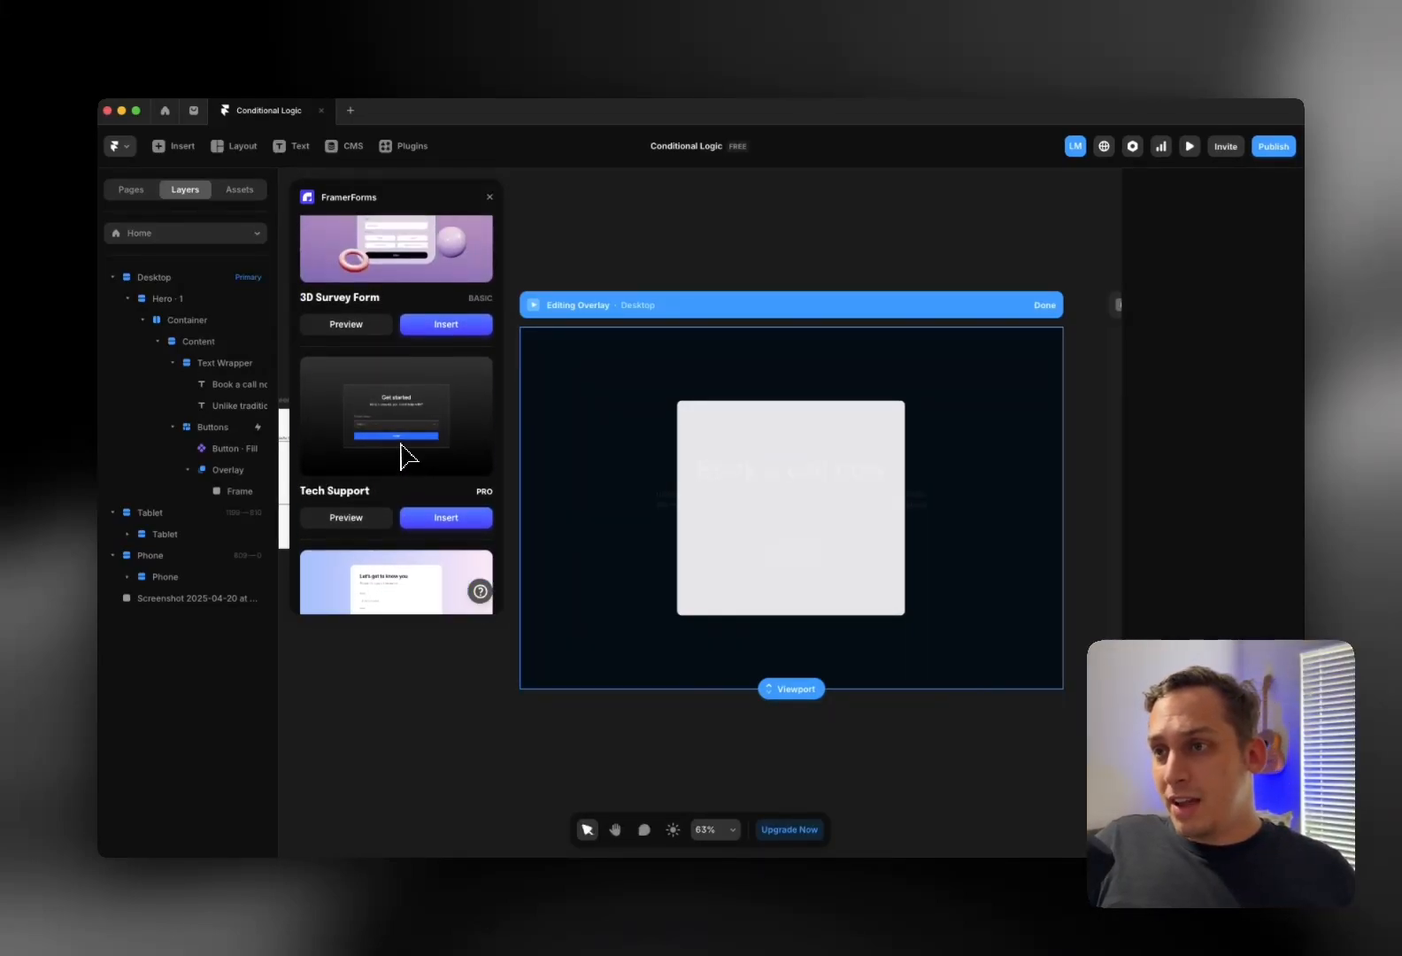
pyautogui.scroll(5, 400, 460)
pyautogui.scroll(5, 398, 450)
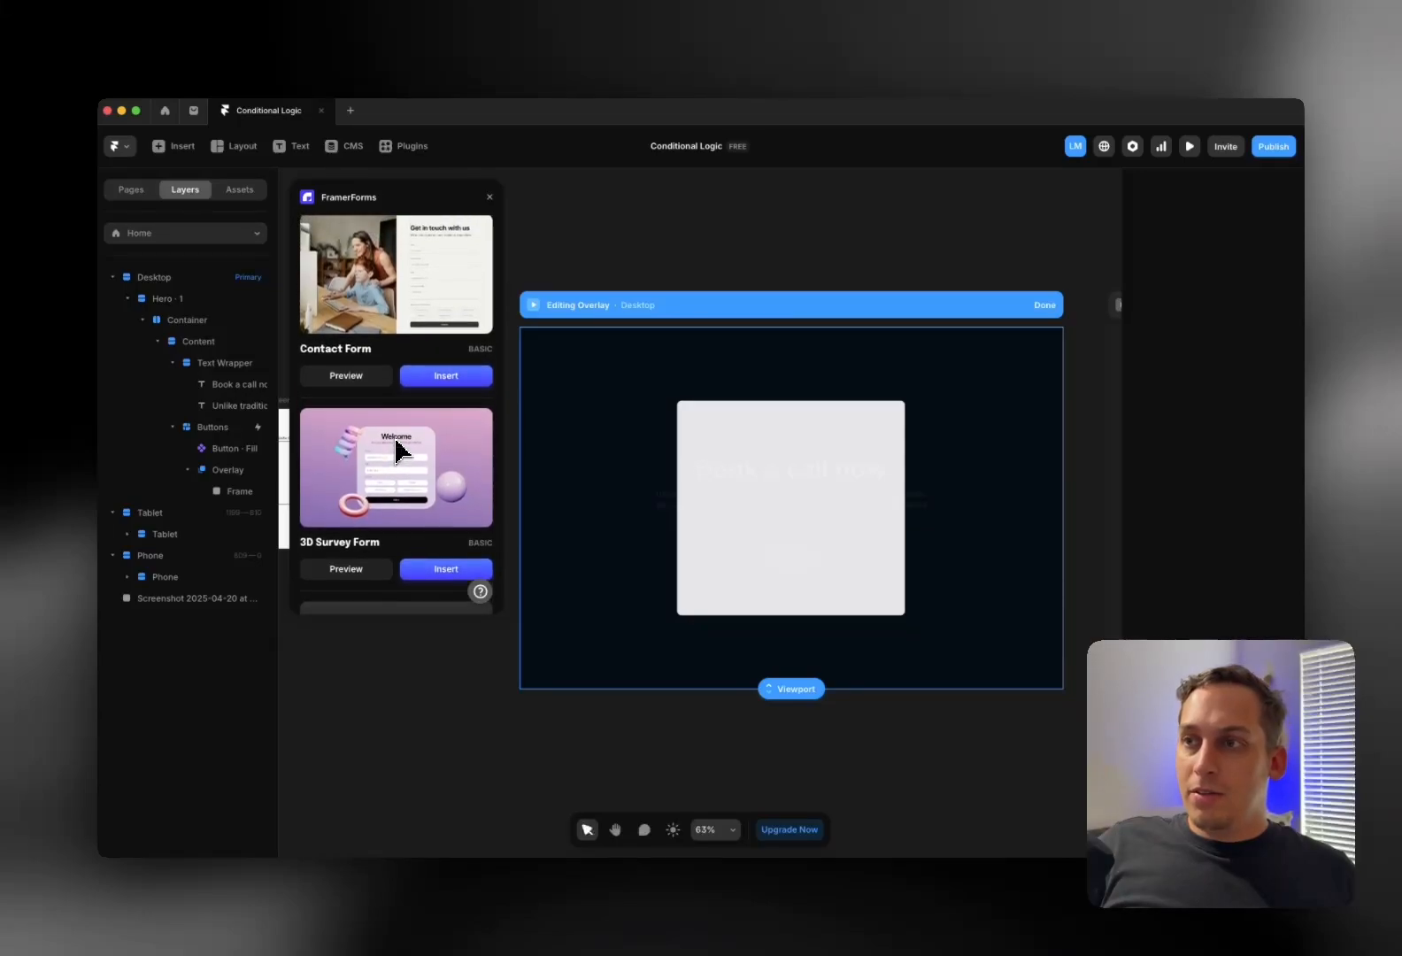
pyautogui.scroll(-2, 398, 450)
pyautogui.scroll(10, 358, 456)
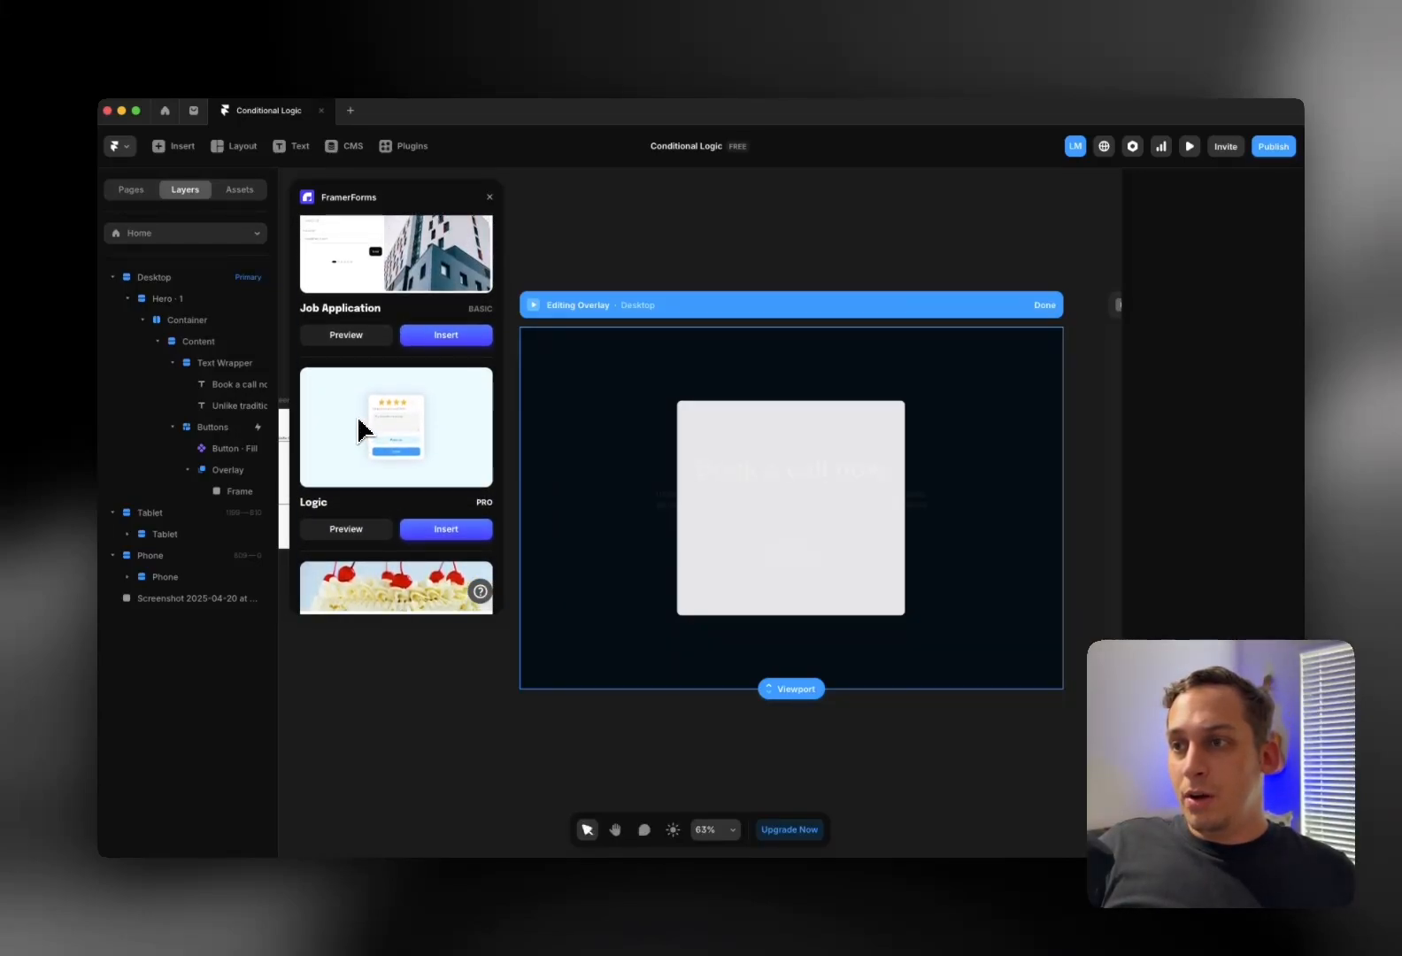
pyautogui.scroll(3, 392, 434)
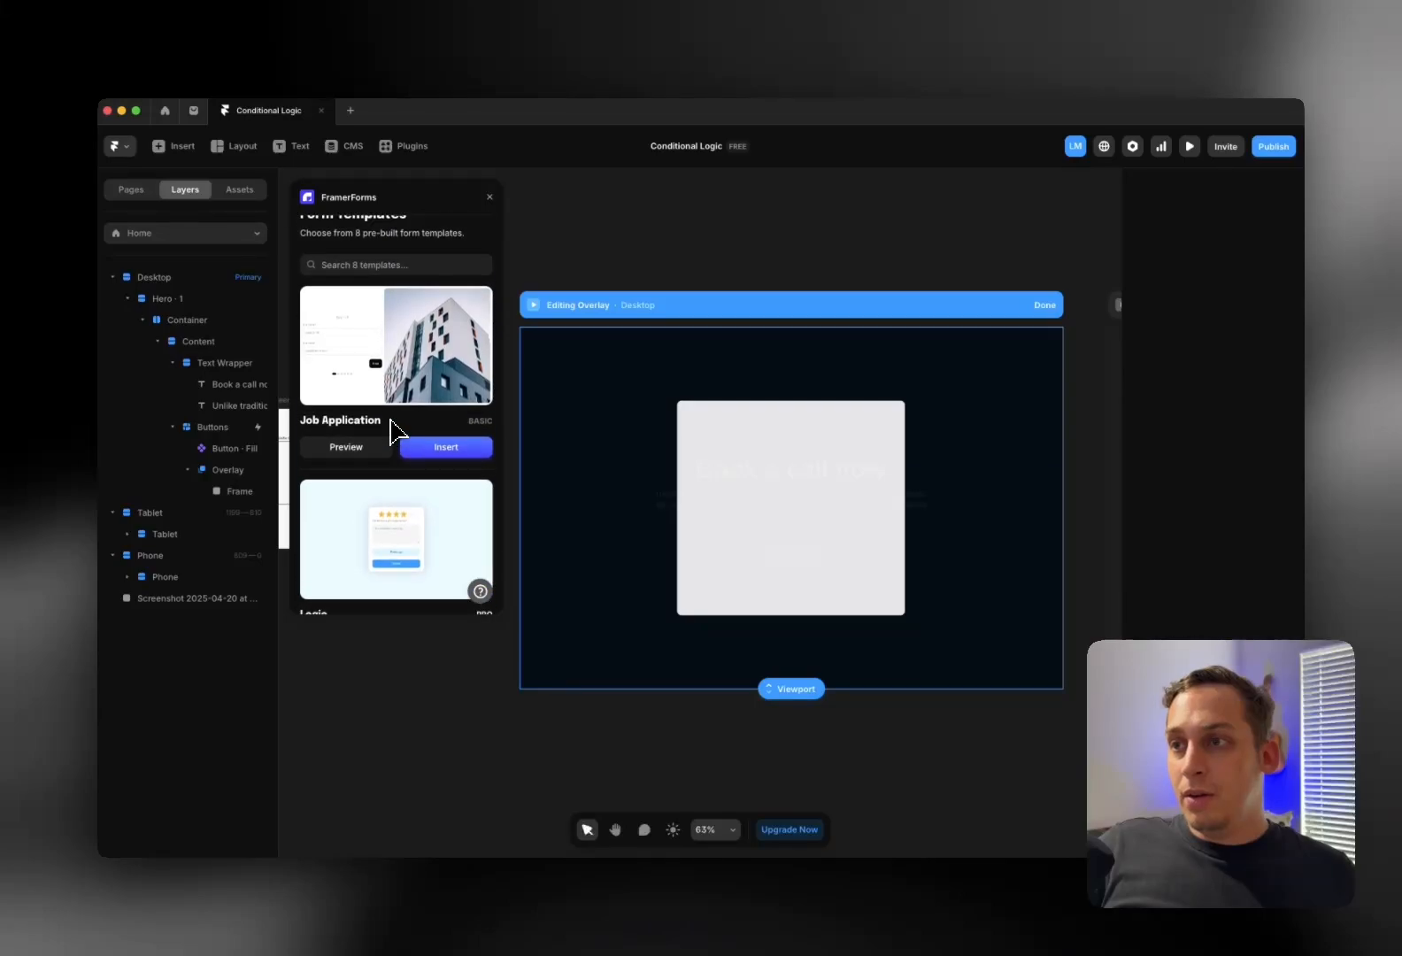
pyautogui.scroll(-5, 392, 420)
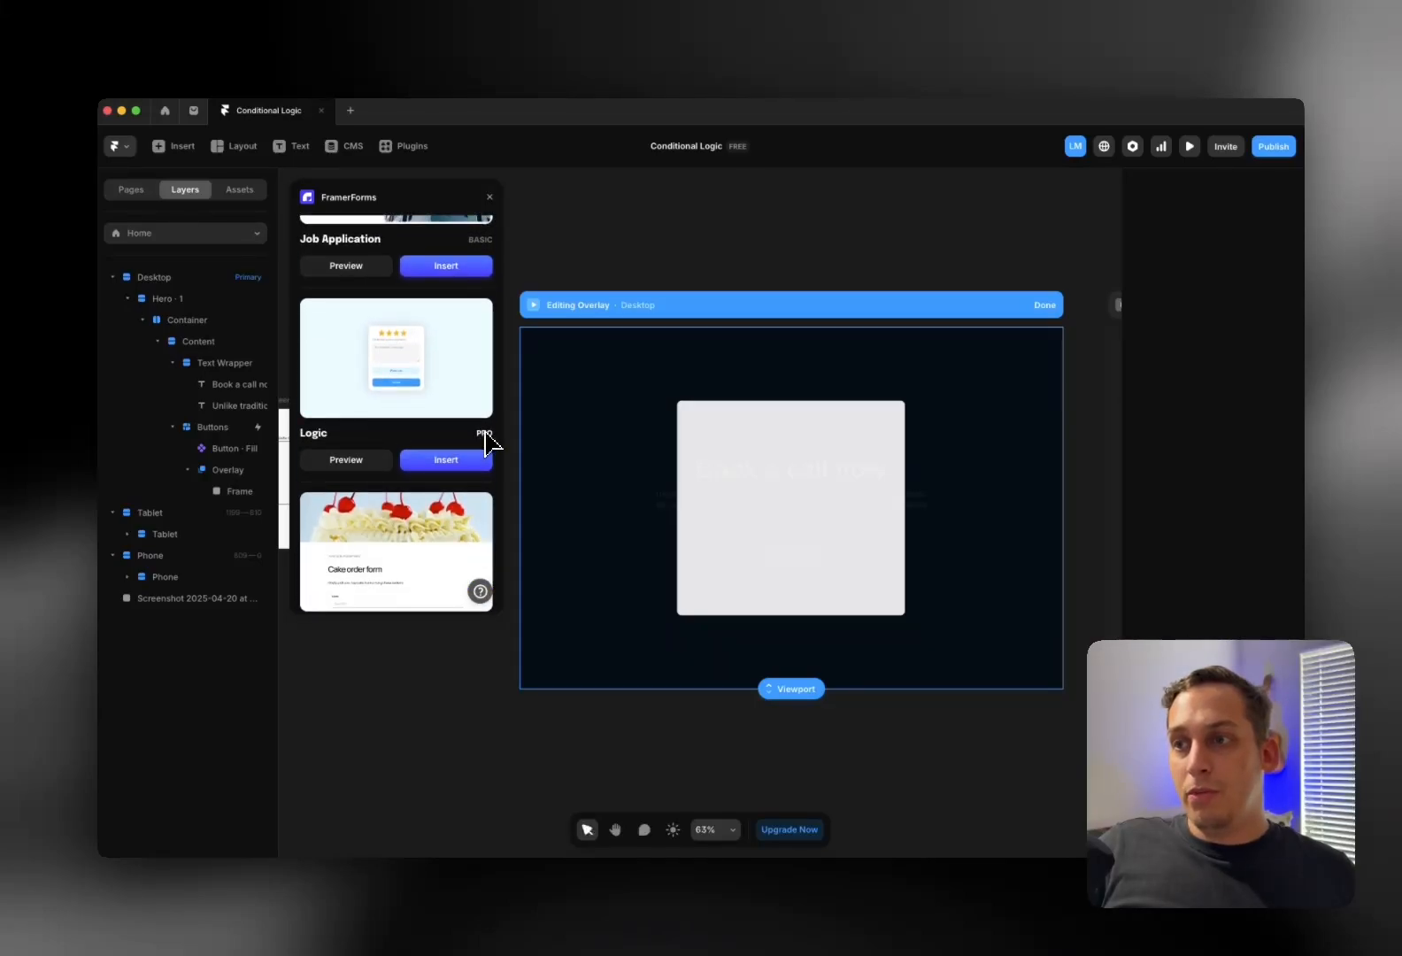
pyautogui.scroll(5, 432, 429)
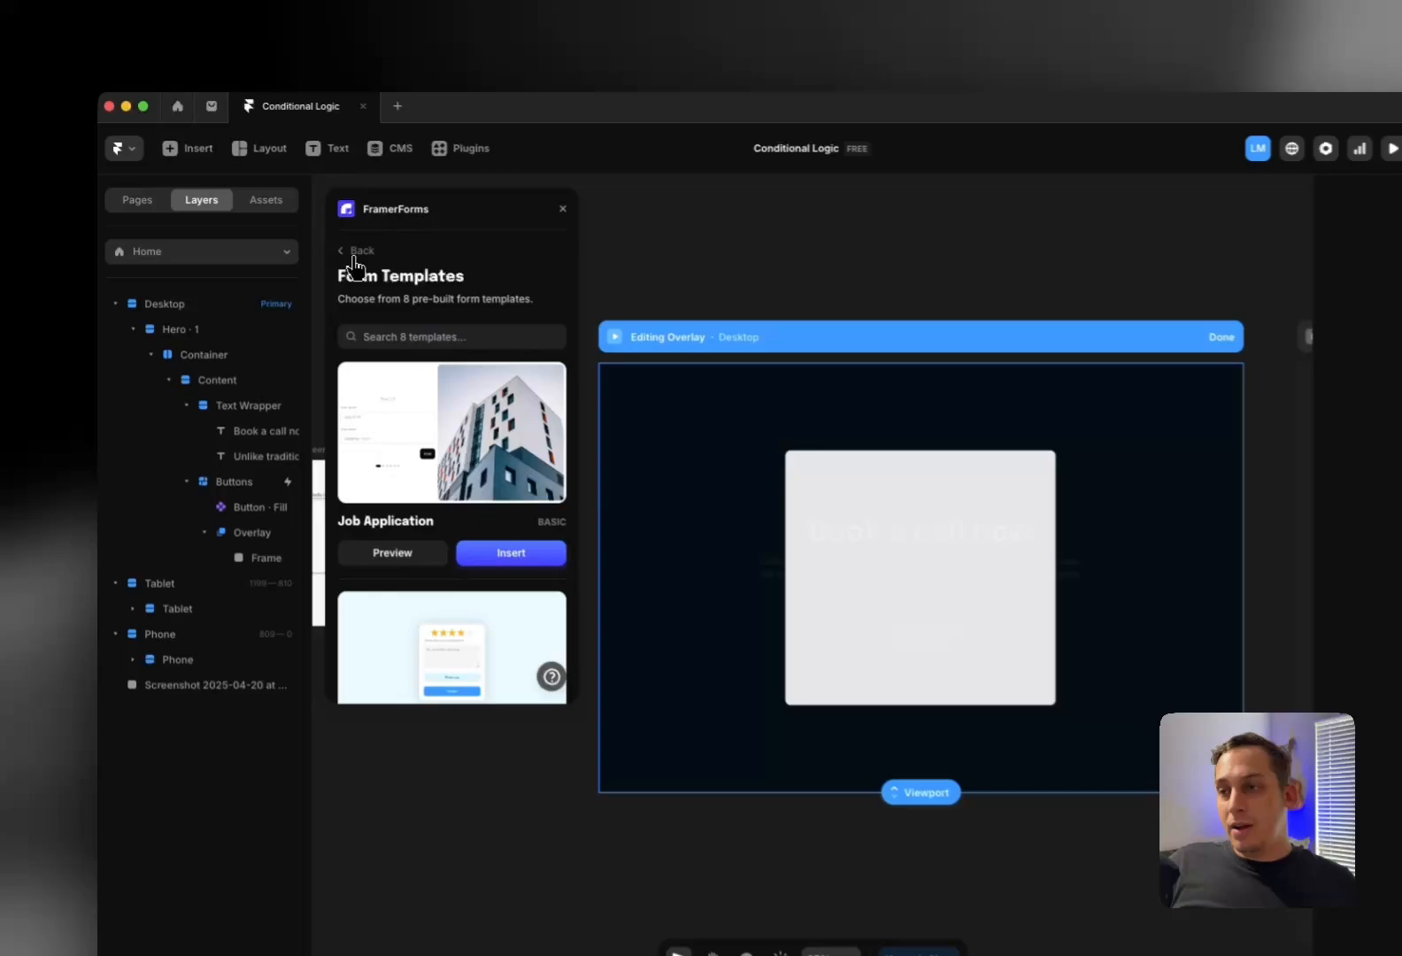
pyautogui.click(305, 235)
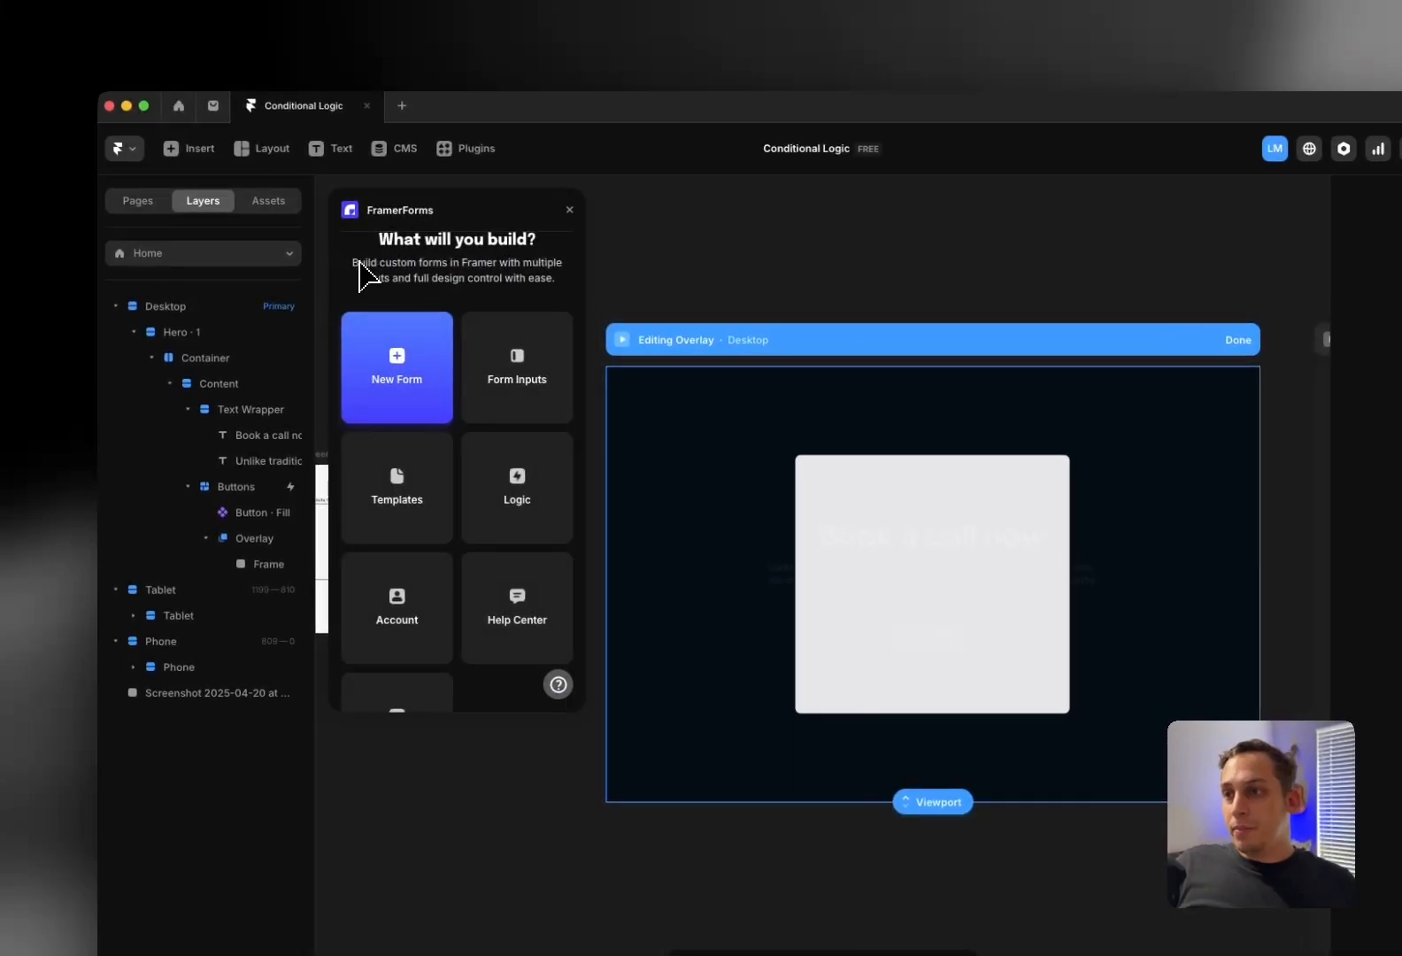
pyautogui.scroll(-3, 346, 331)
# Open the FramerForms Logic options and read through the Conditional Logic guide
pyautogui.click(517, 435)
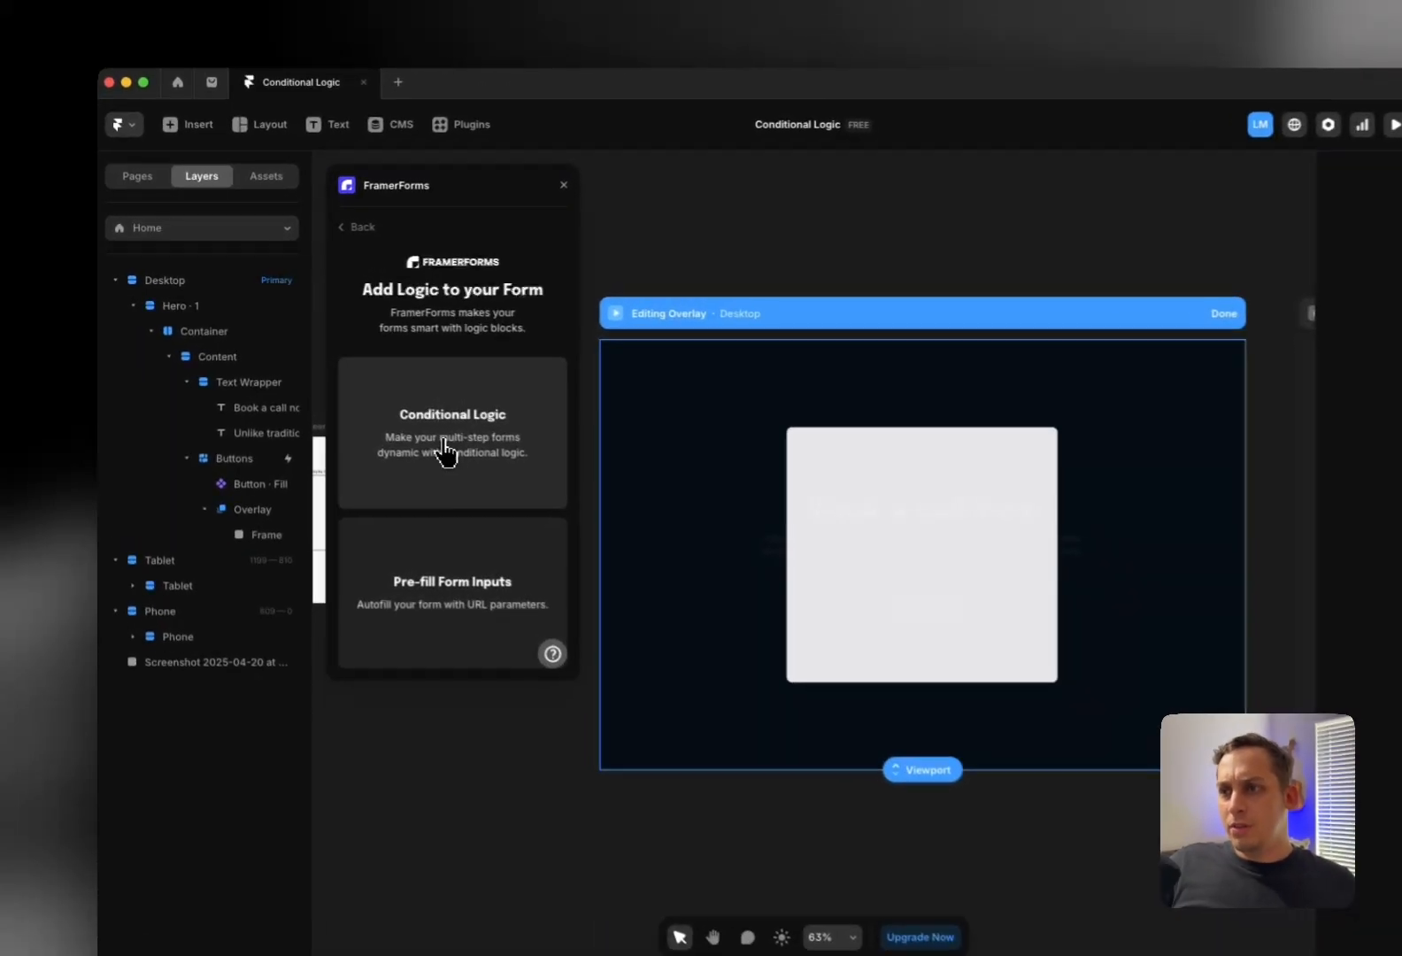
pyautogui.click(402, 459)
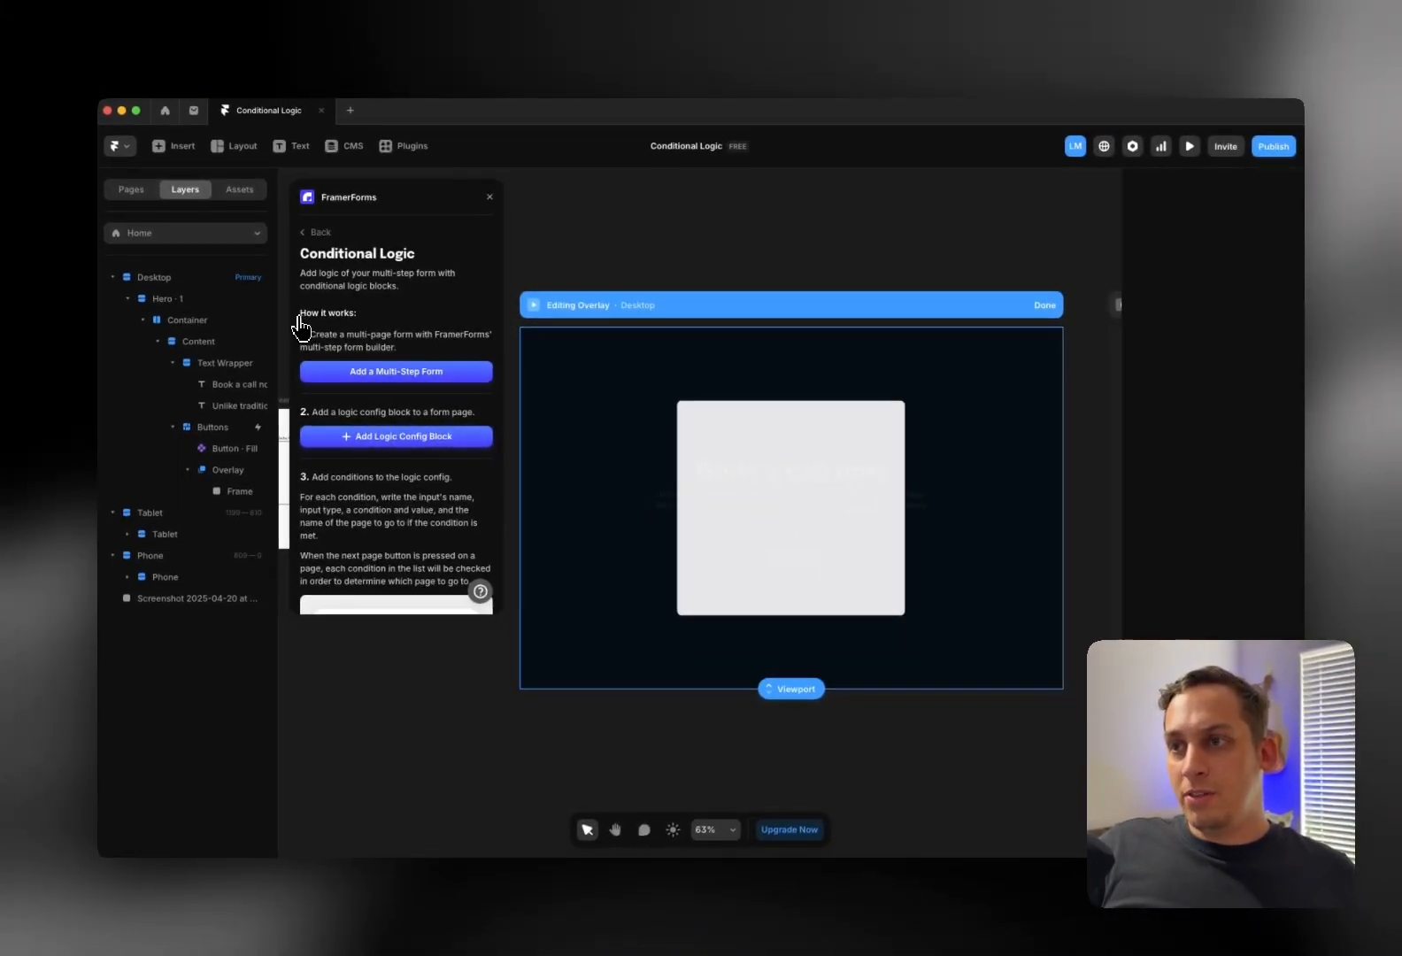
pyautogui.scroll(-3, 334, 352)
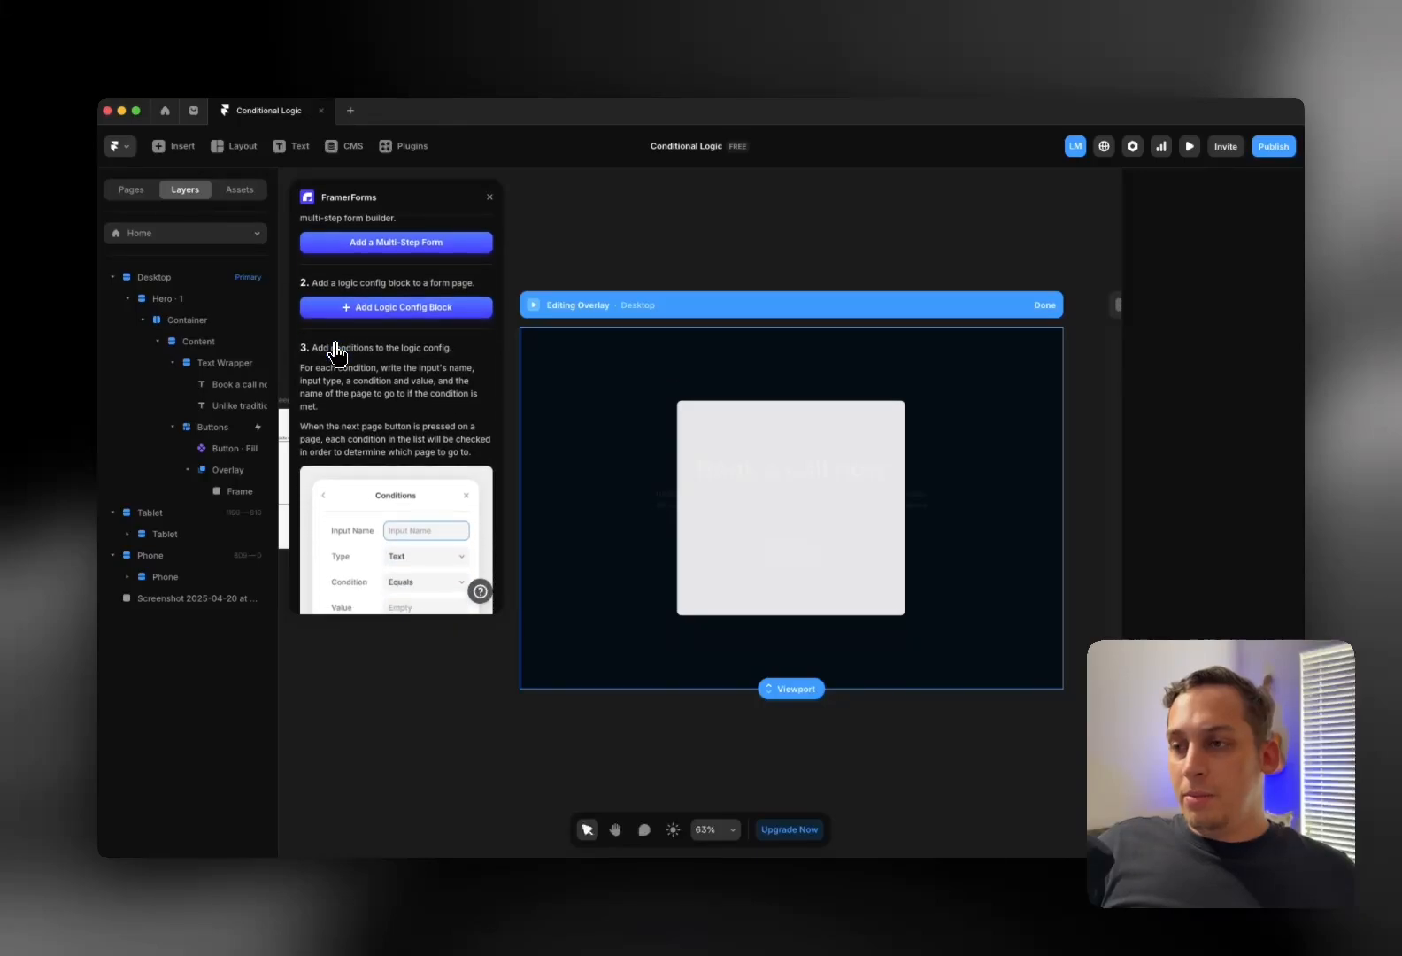
pyautogui.scroll(3, 336, 354)
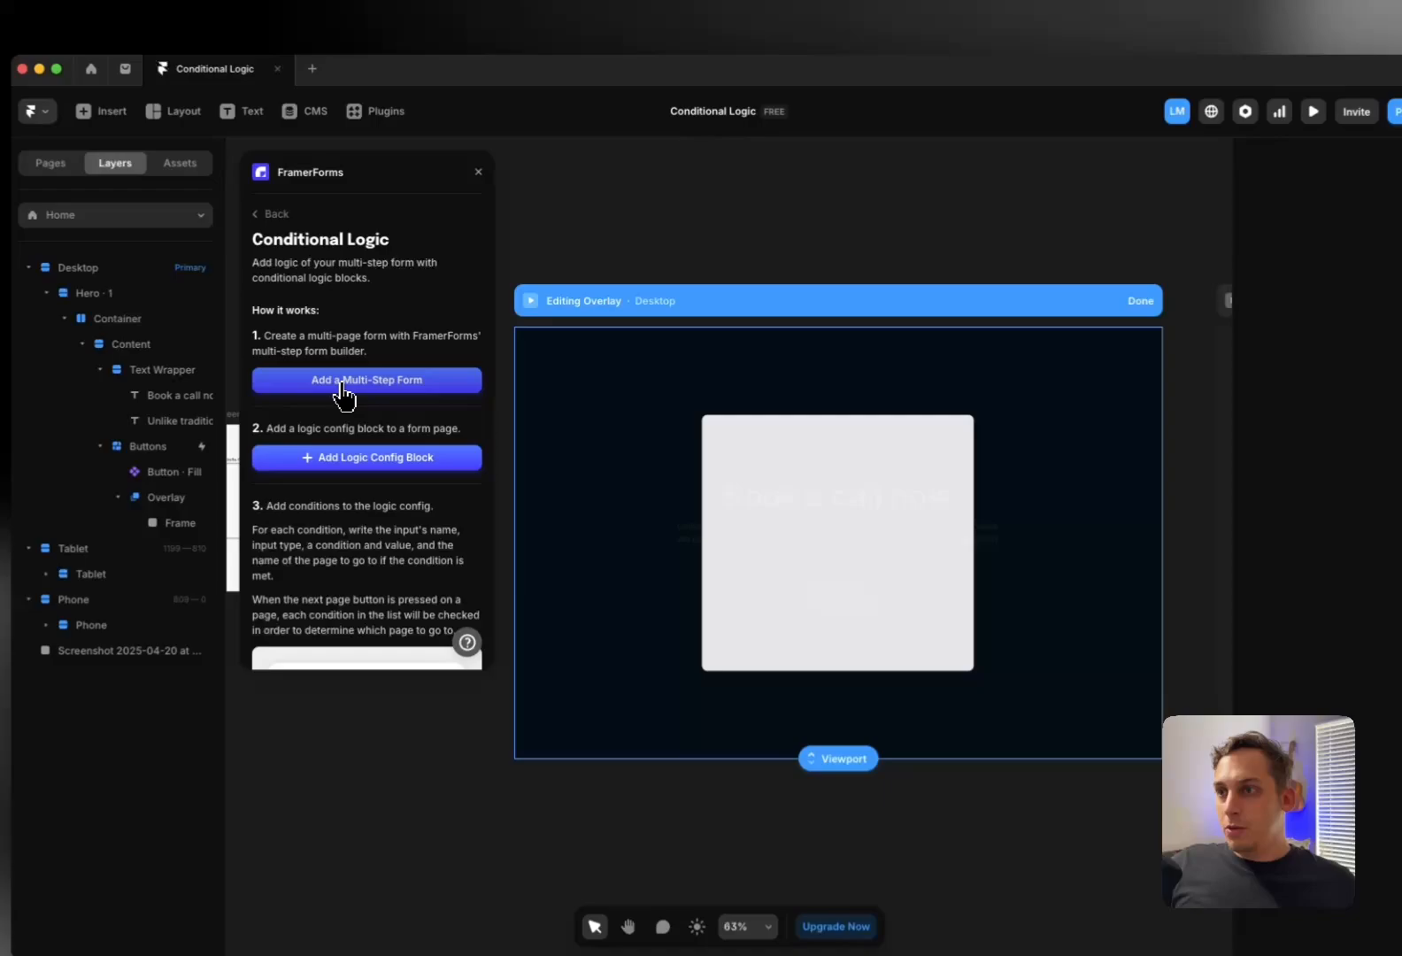
# Insert a FramerForms Multi-Step Form onto the canvas
pyautogui.click(378, 379)
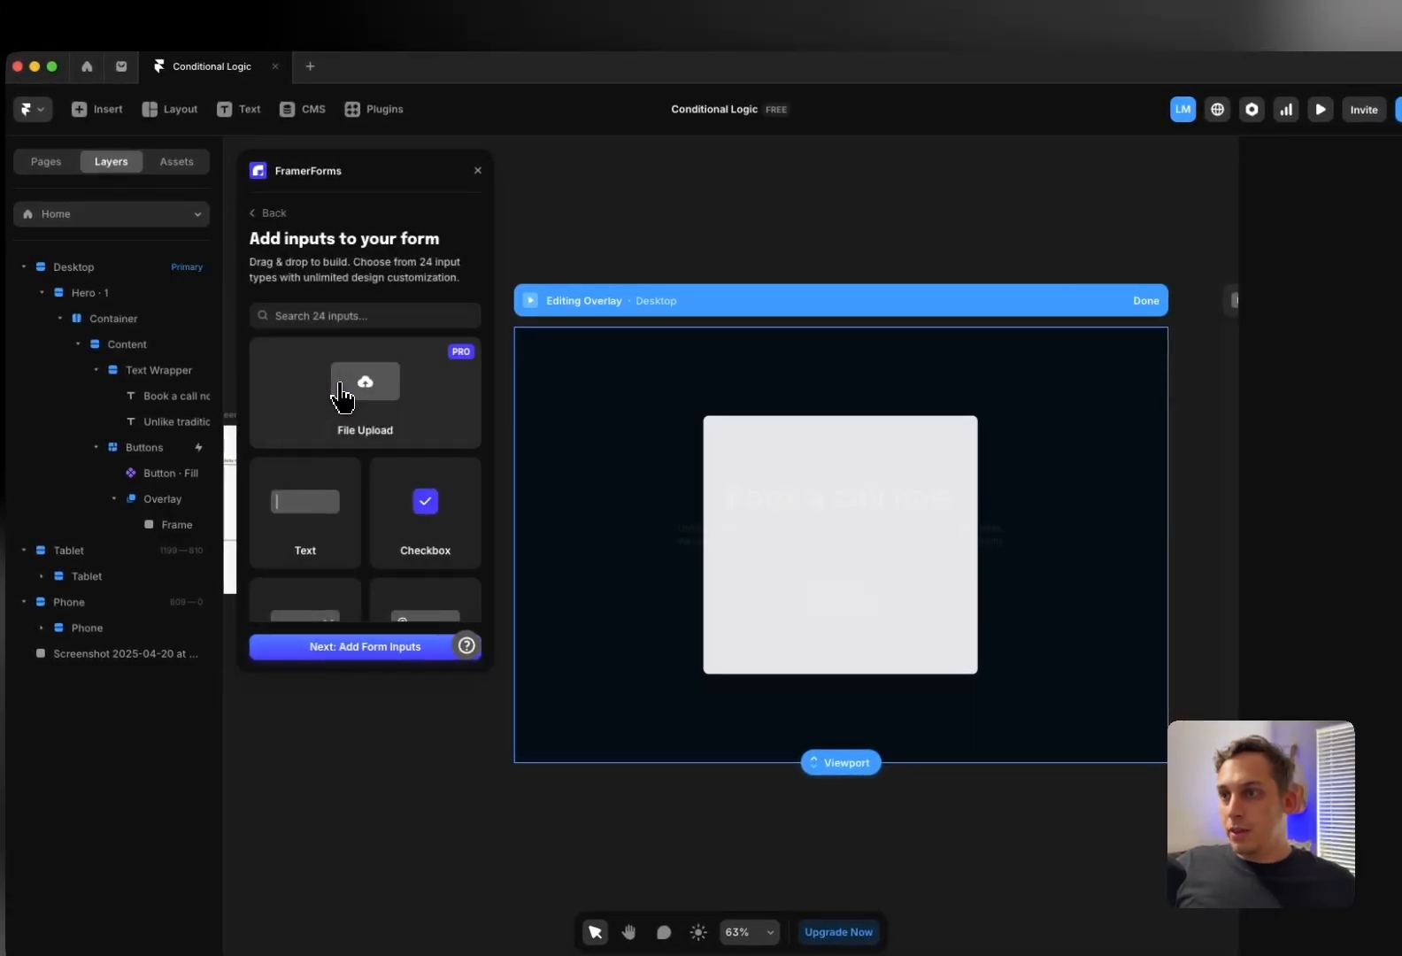
pyautogui.scroll(-5, 367, 430)
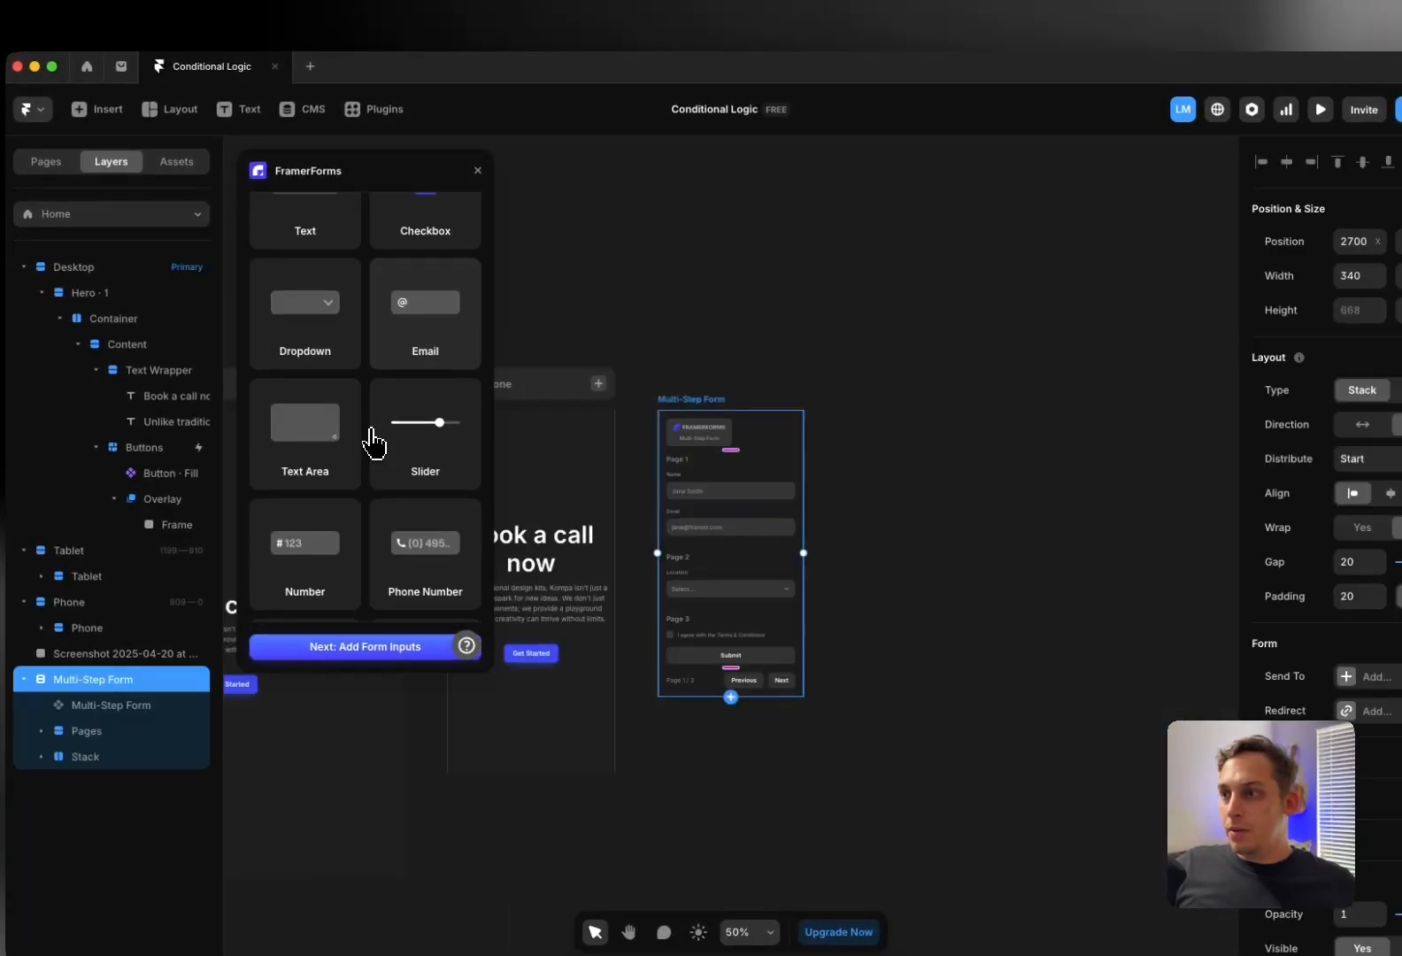
pyautogui.hscroll(-10, 647, 462)
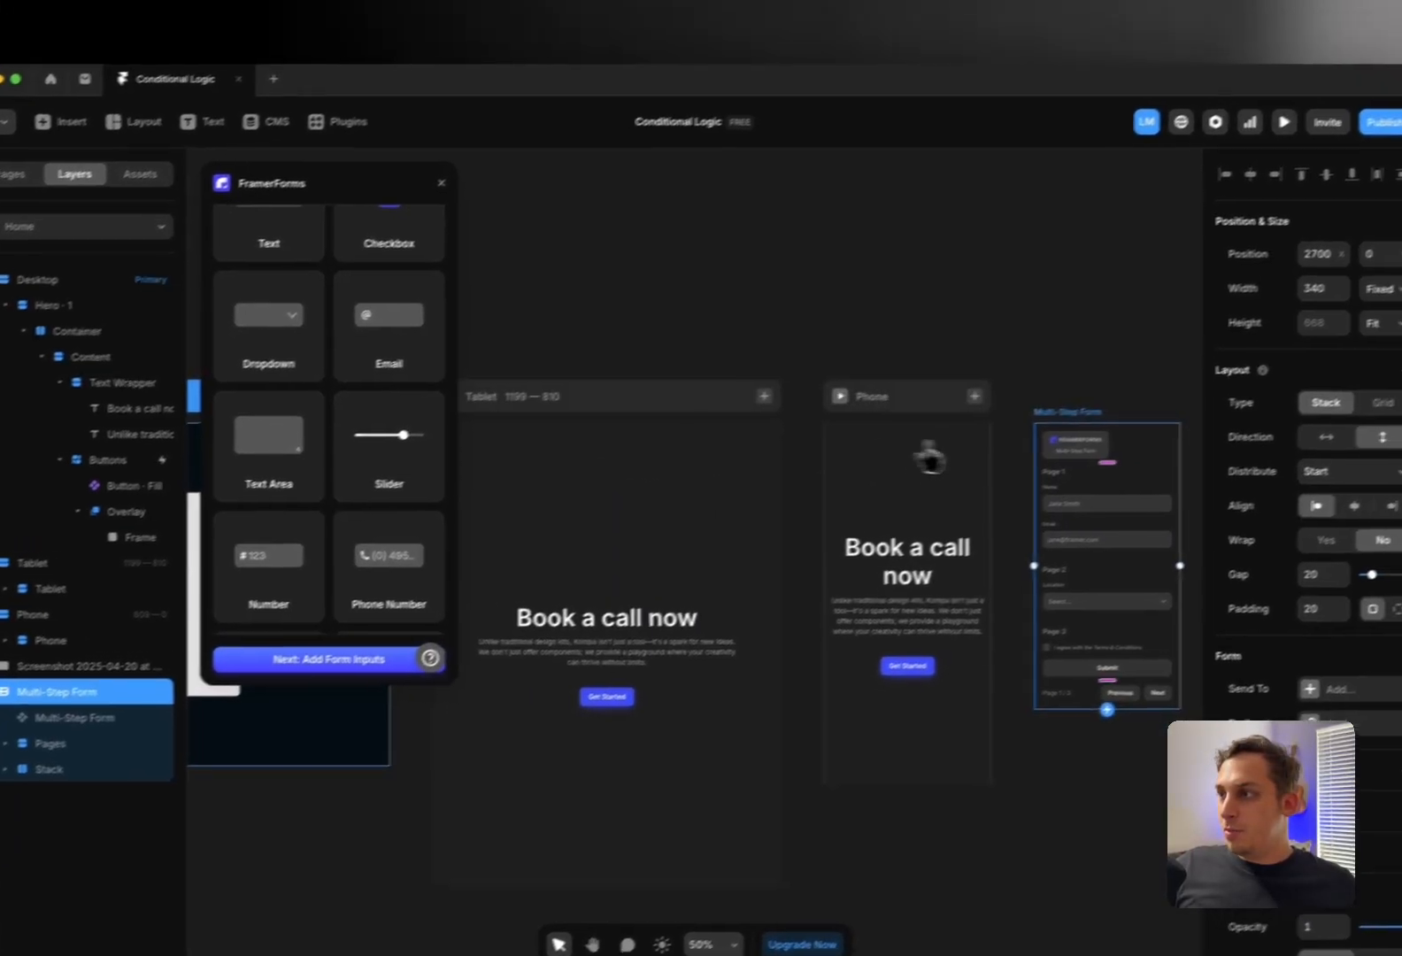
# Drag the Multi-Step Form next to the Desktop overlay, then delete it
pyautogui.moveTo(1038, 432); pyautogui.dragTo(65, 431)
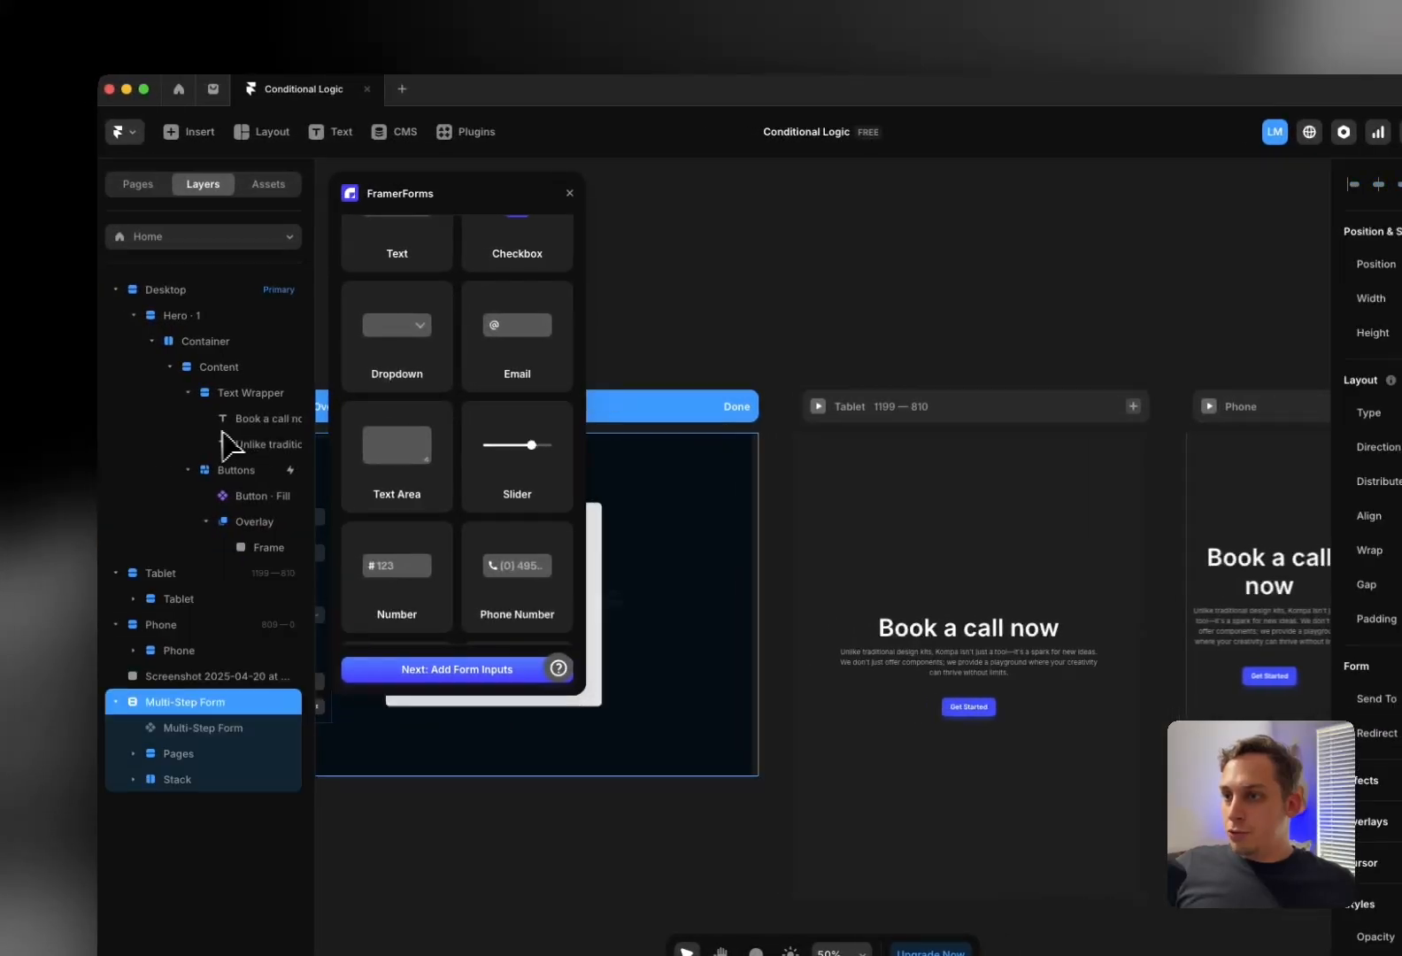
pyautogui.moveTo(221, 432); pyautogui.dragTo(550, 592)
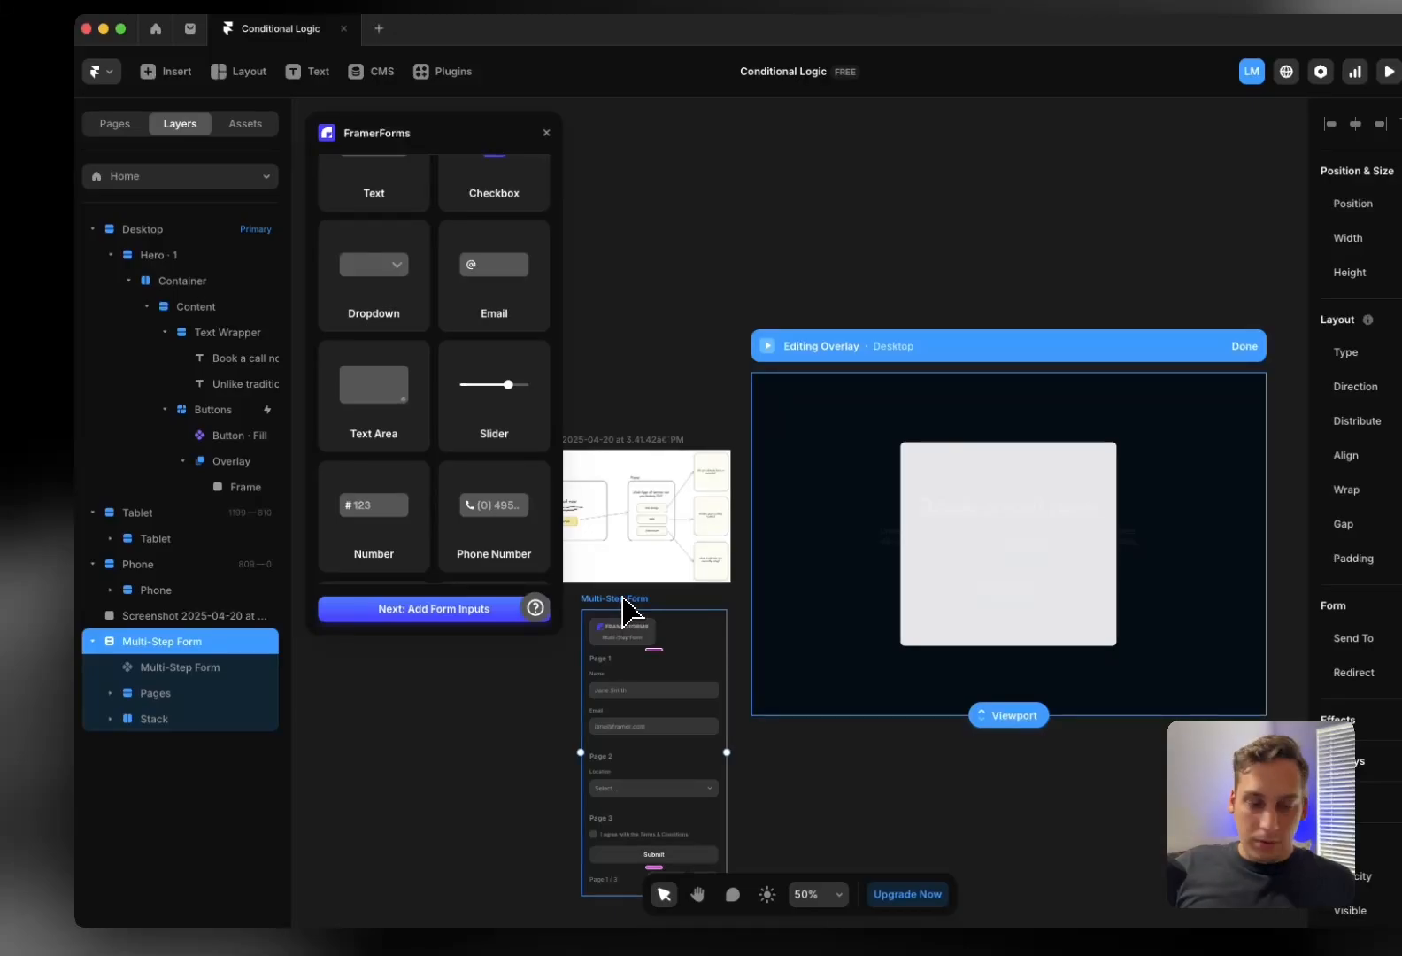
pyautogui.press('BackSpace')
# Give the overlay's Frame a vertical stack layout and paste the multi-step form into it
pyautogui.click(239, 496)
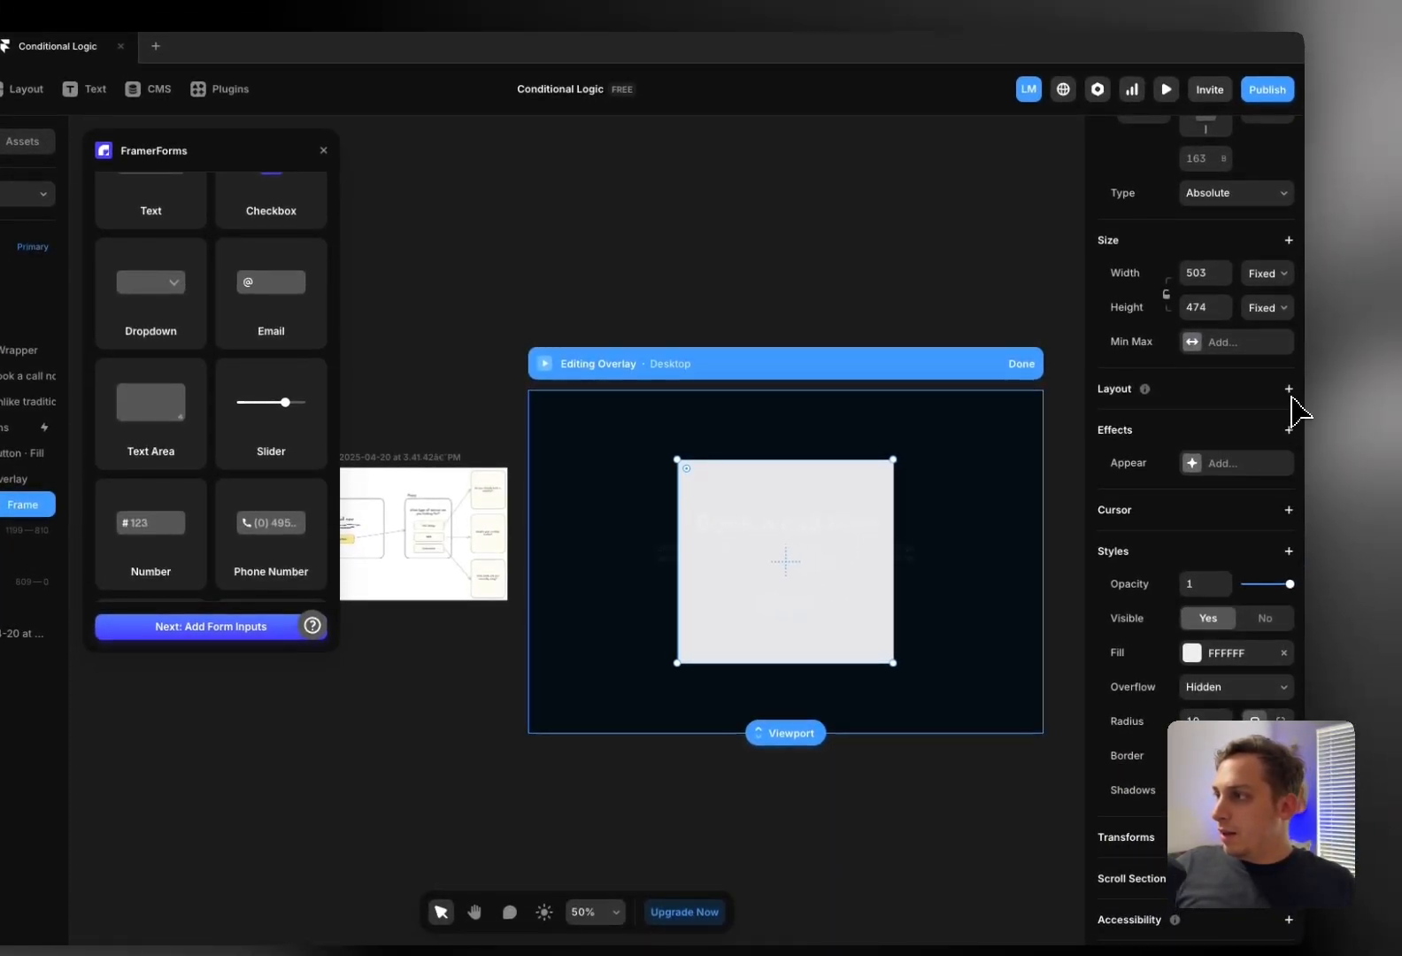
pyautogui.click(1289, 400)
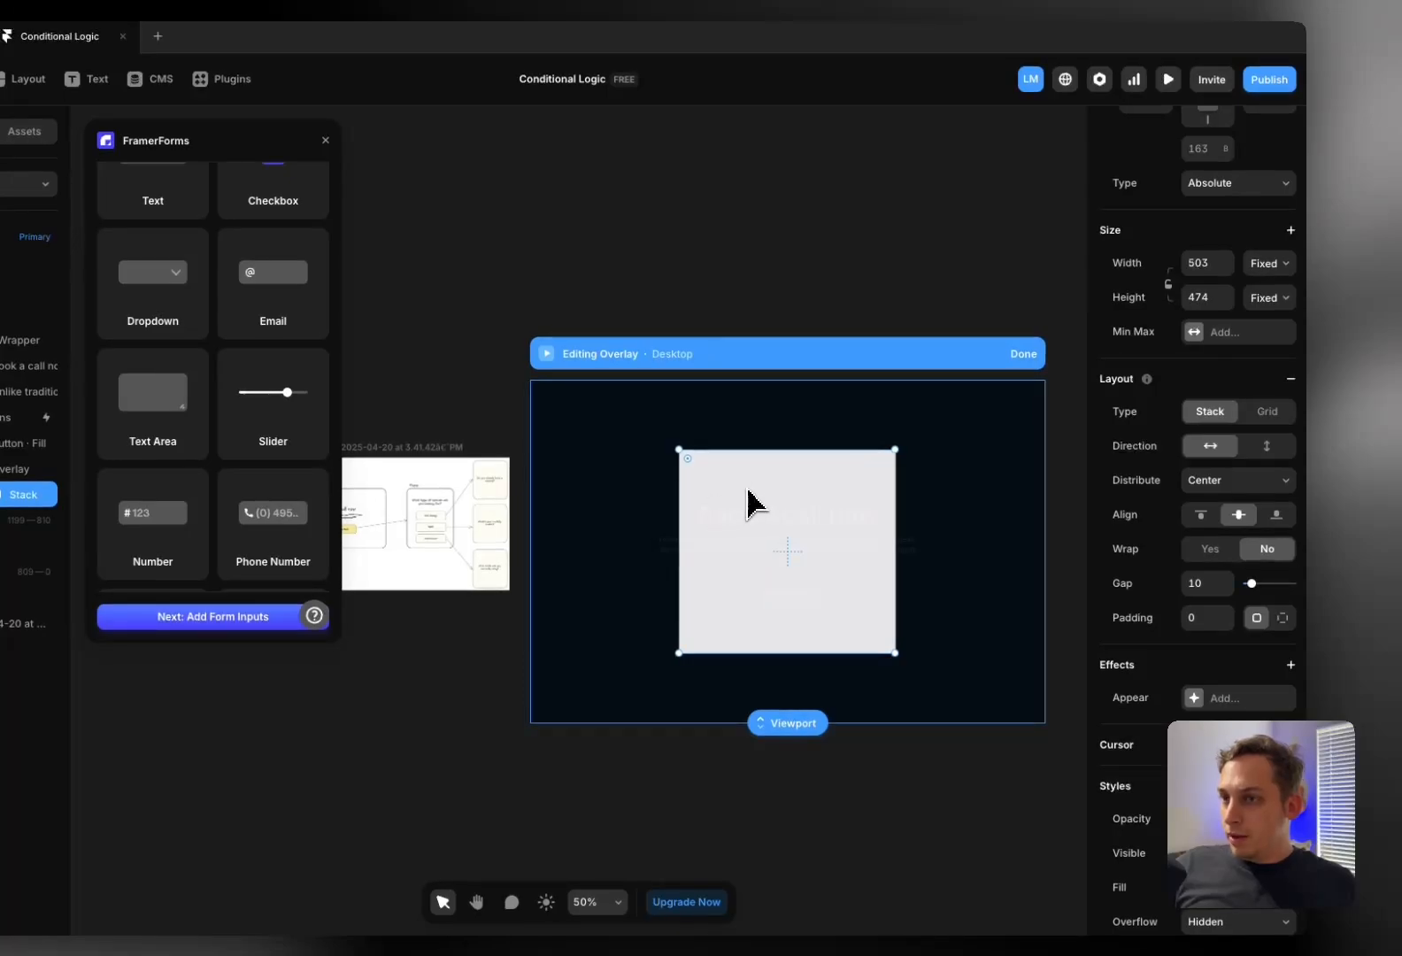
pyautogui.click(1267, 445)
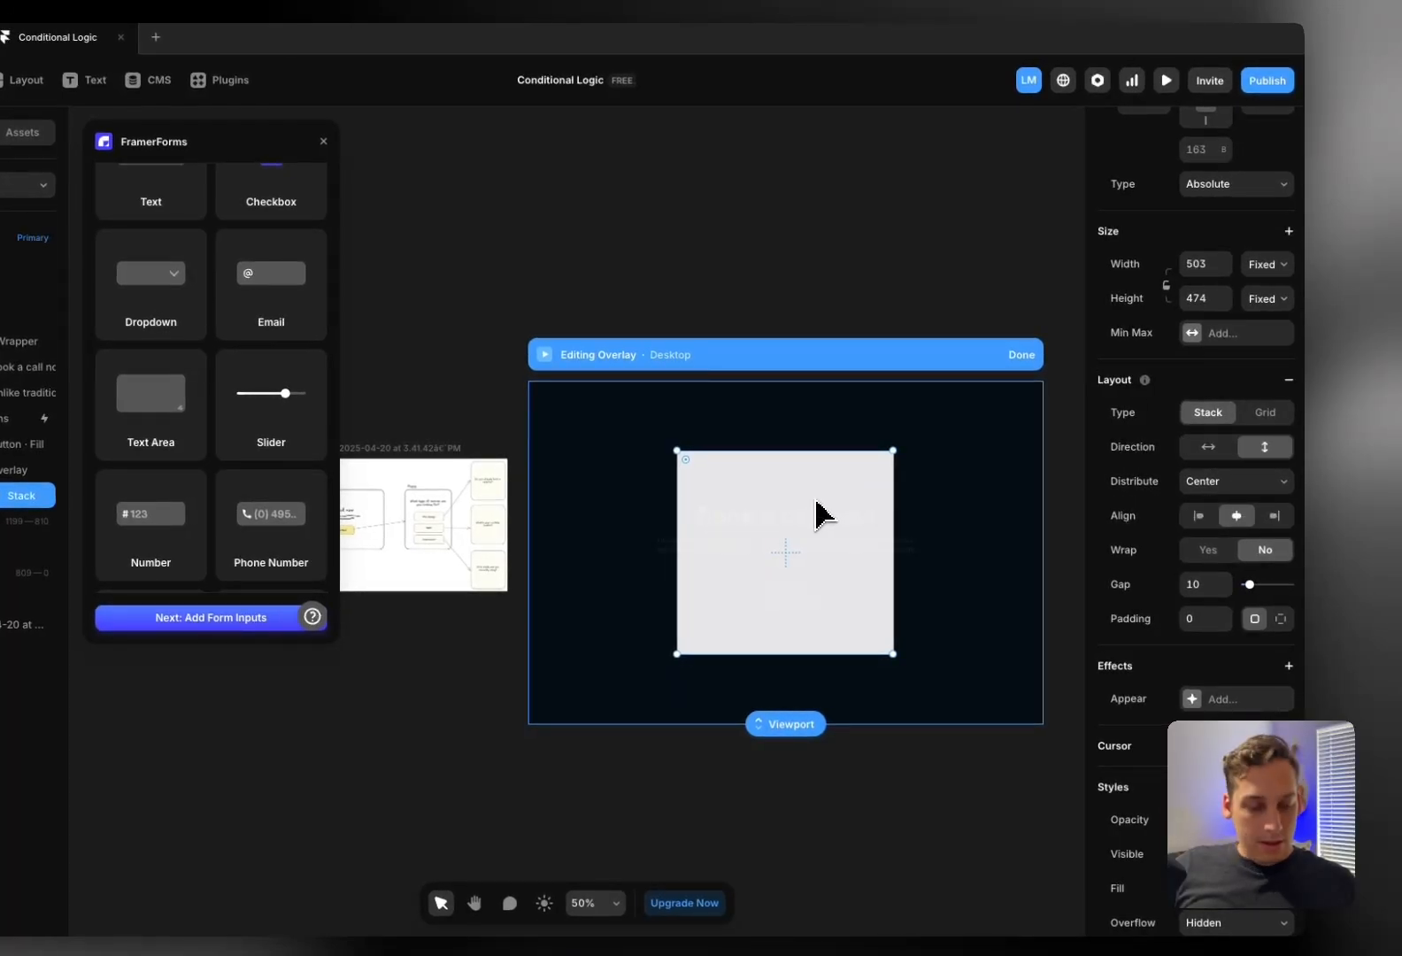
pyautogui.hotkey('ctrl', 'v')
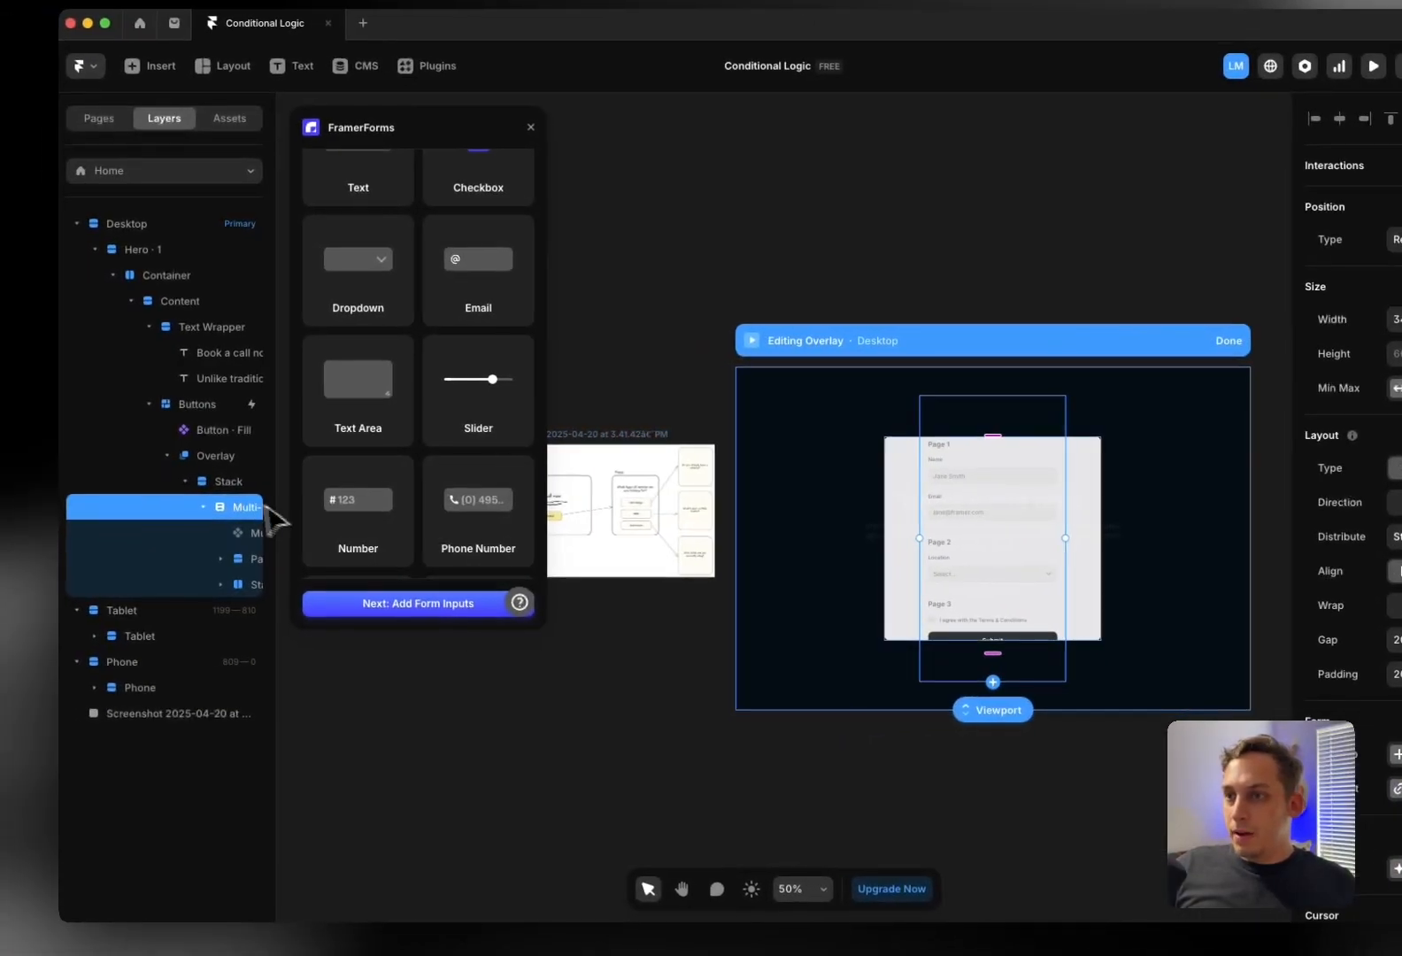
# Set the stack's height and width to Fit Content
pyautogui.click(232, 484)
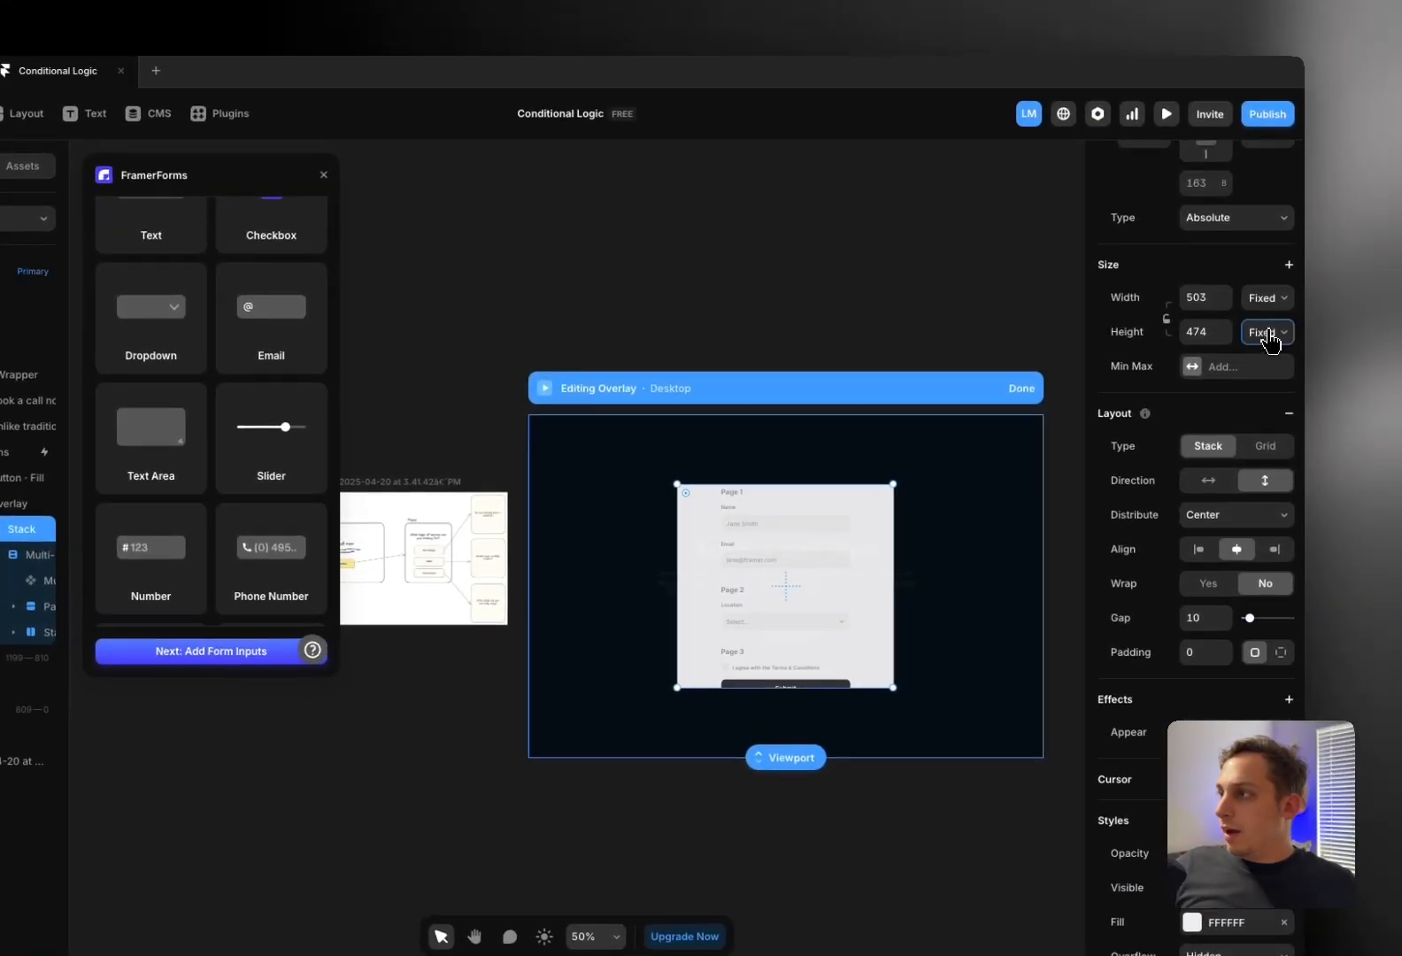
pyautogui.click(1268, 333)
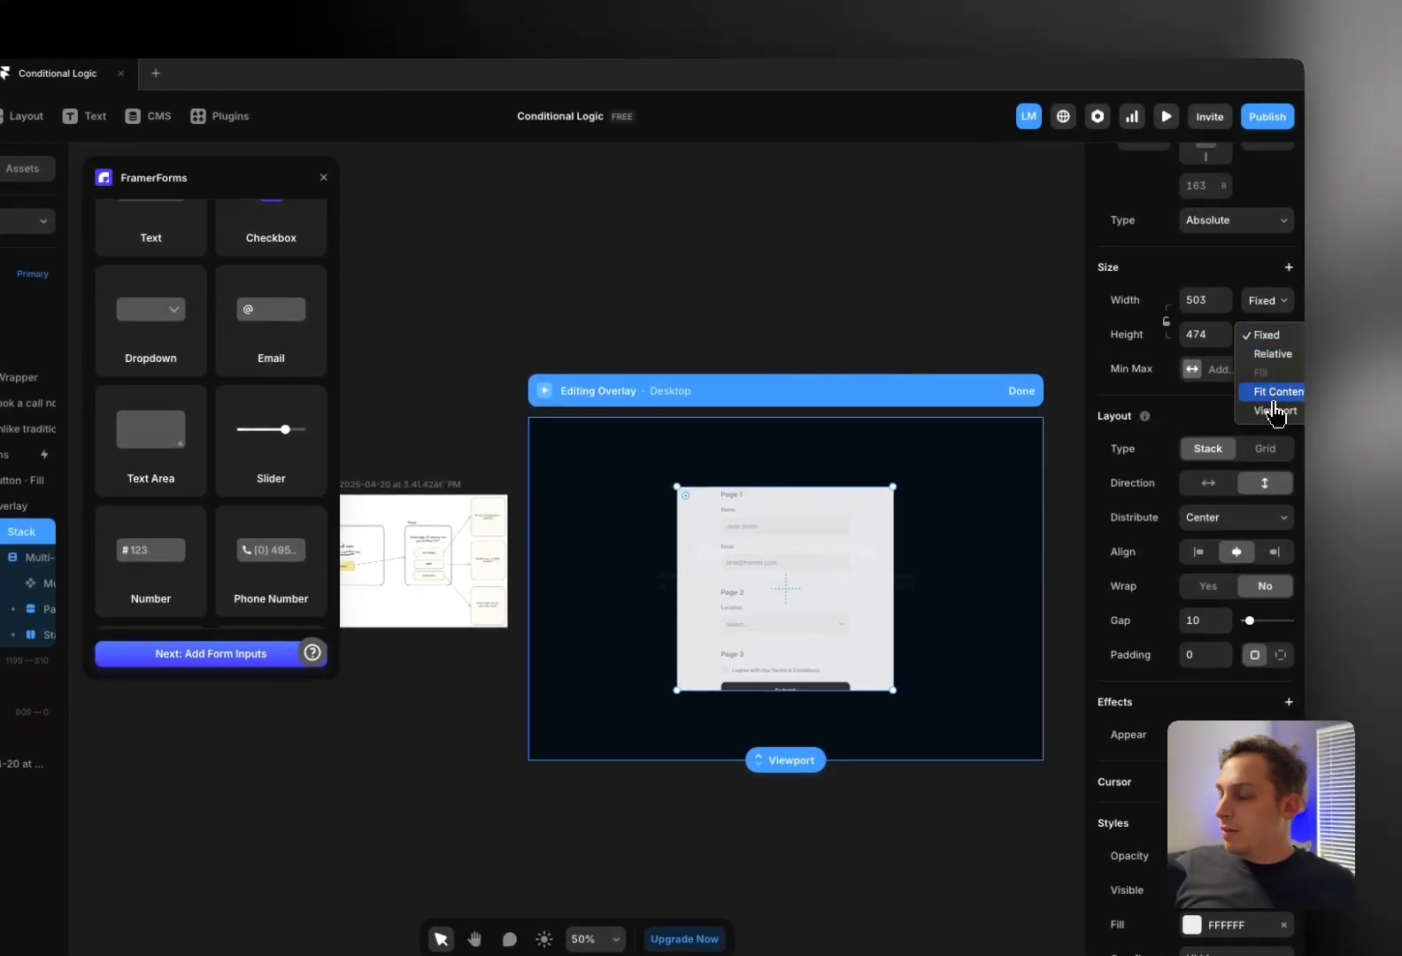
pyautogui.click(1273, 396)
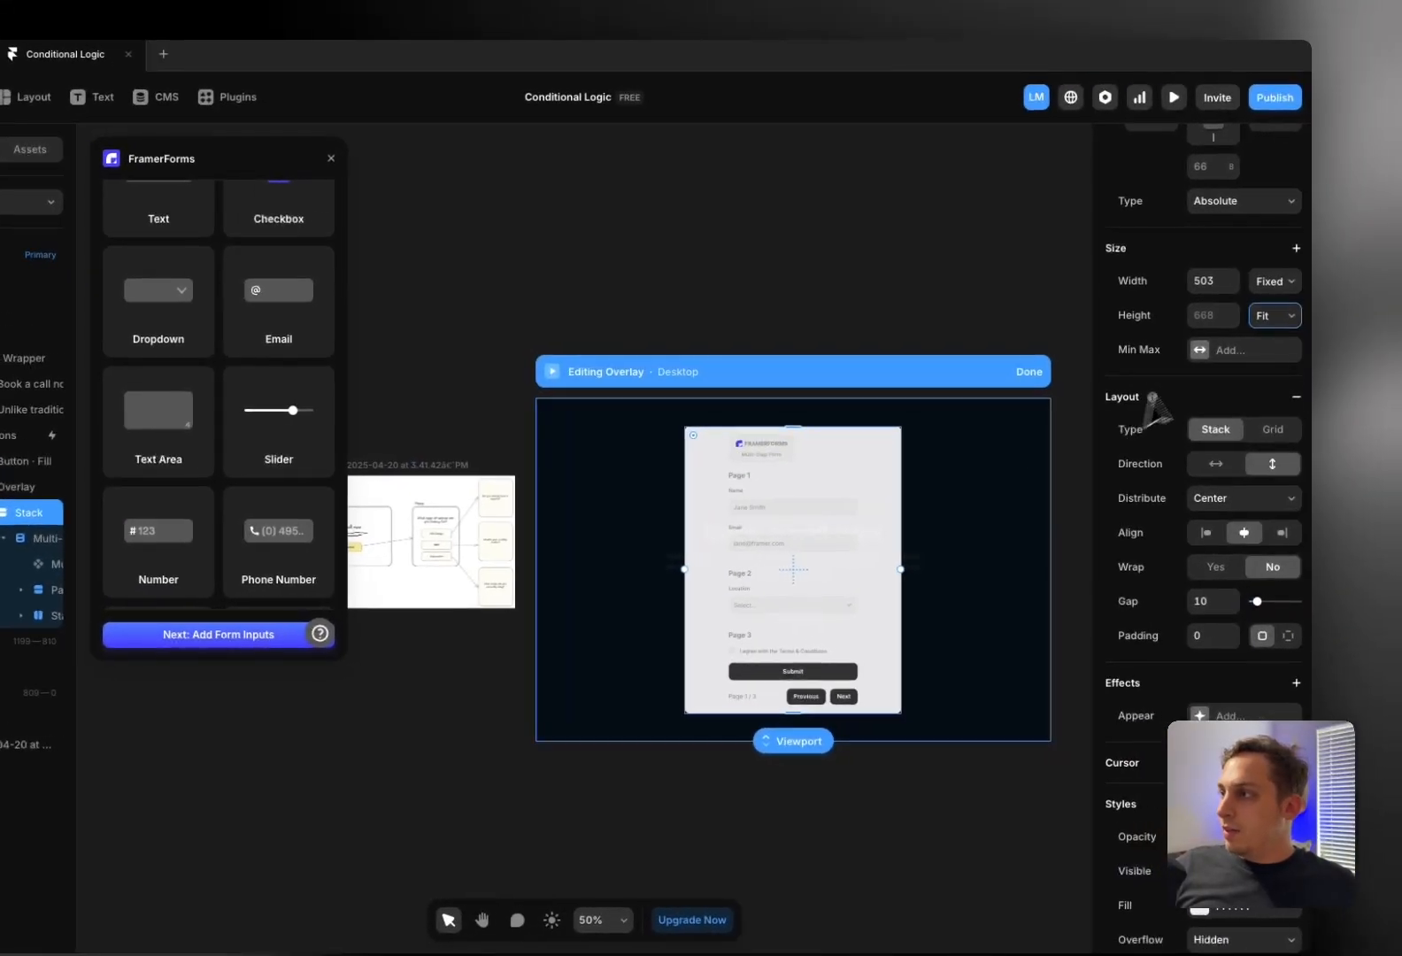
pyautogui.click(1273, 282)
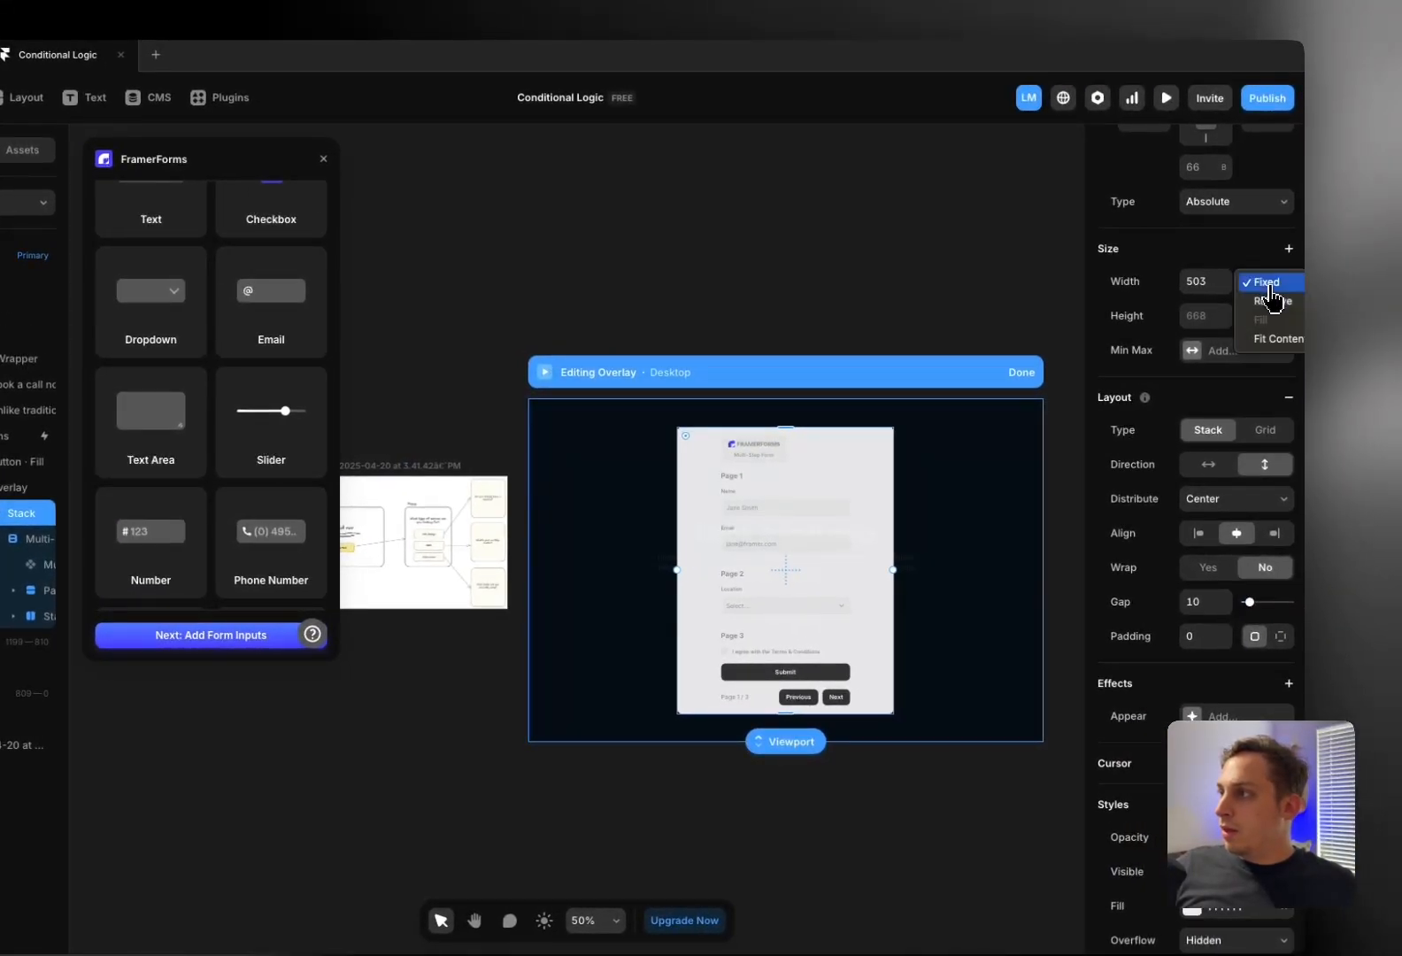
pyautogui.click(1268, 339)
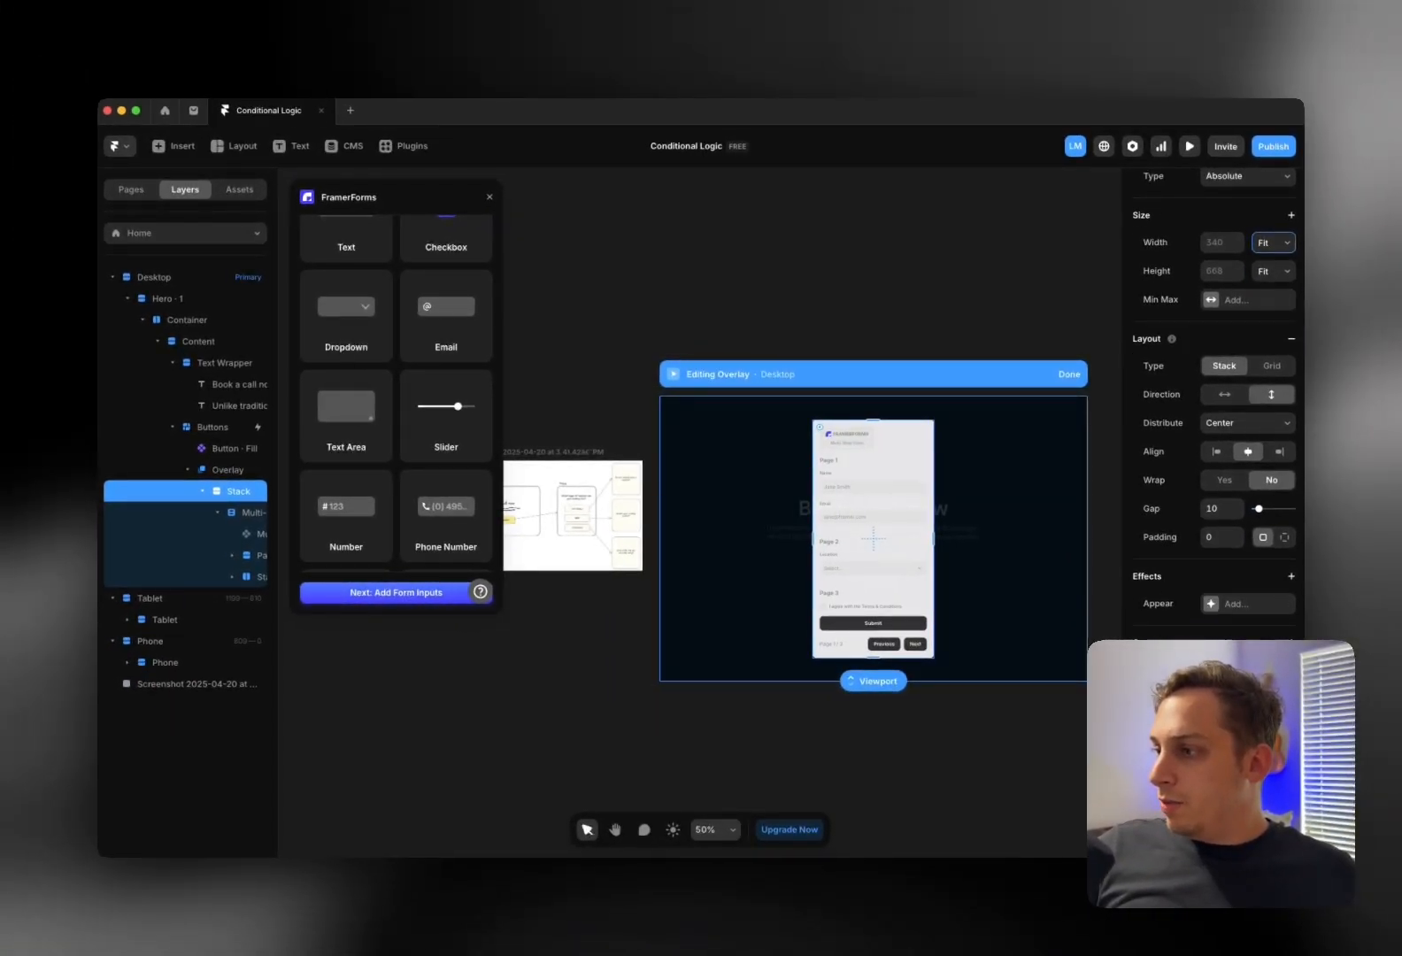
# Set the stack padding to 10 and its FFFFFF fill to 100% opacity
pyautogui.scroll(-3, 1215, 403)
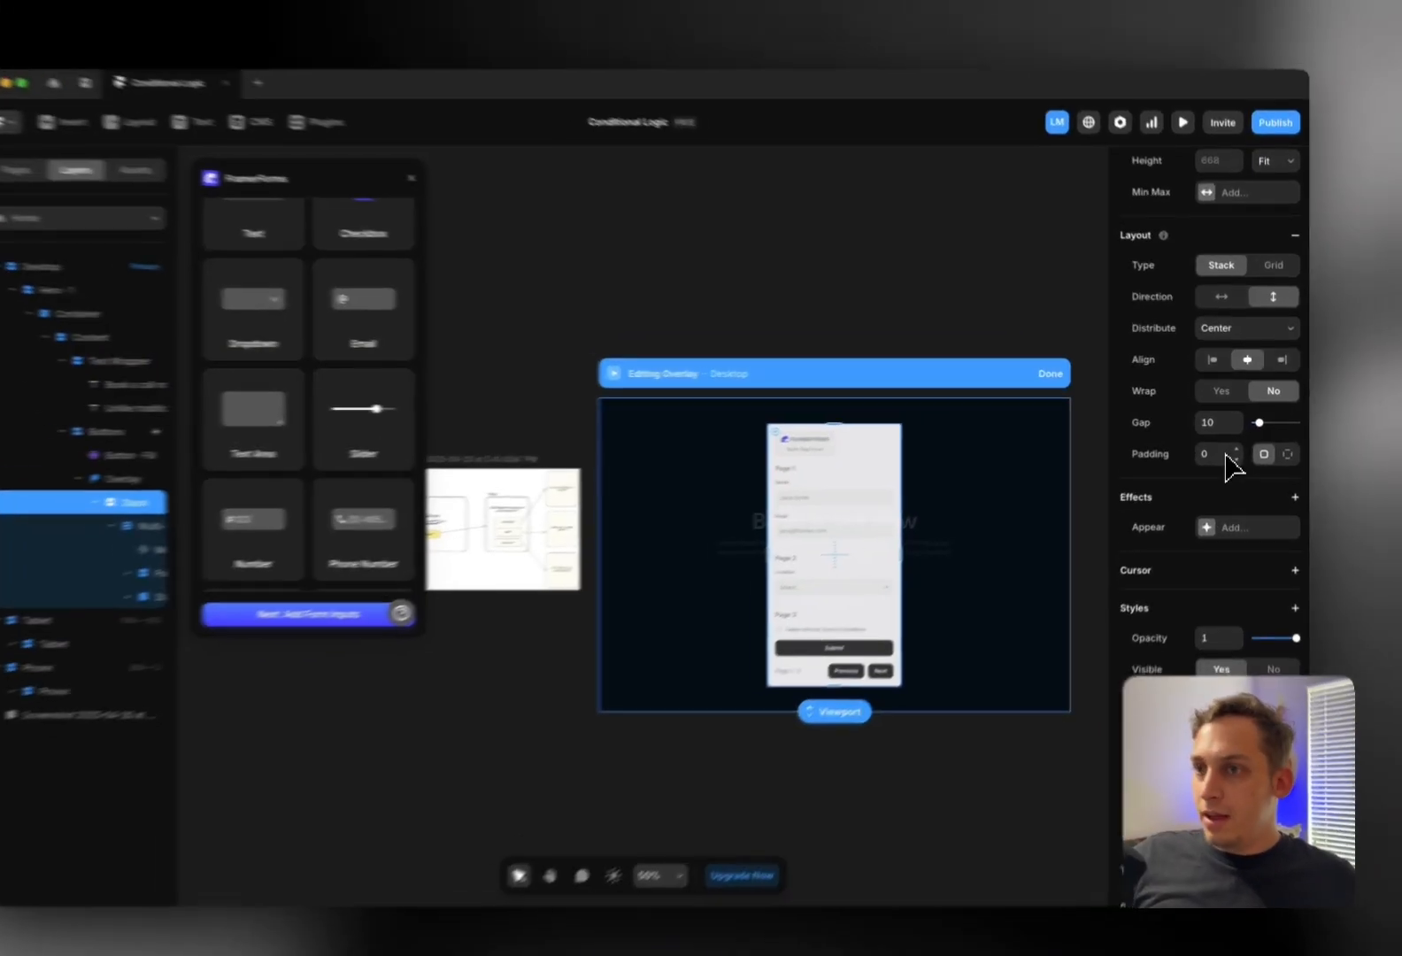
pyautogui.click(1211, 447)
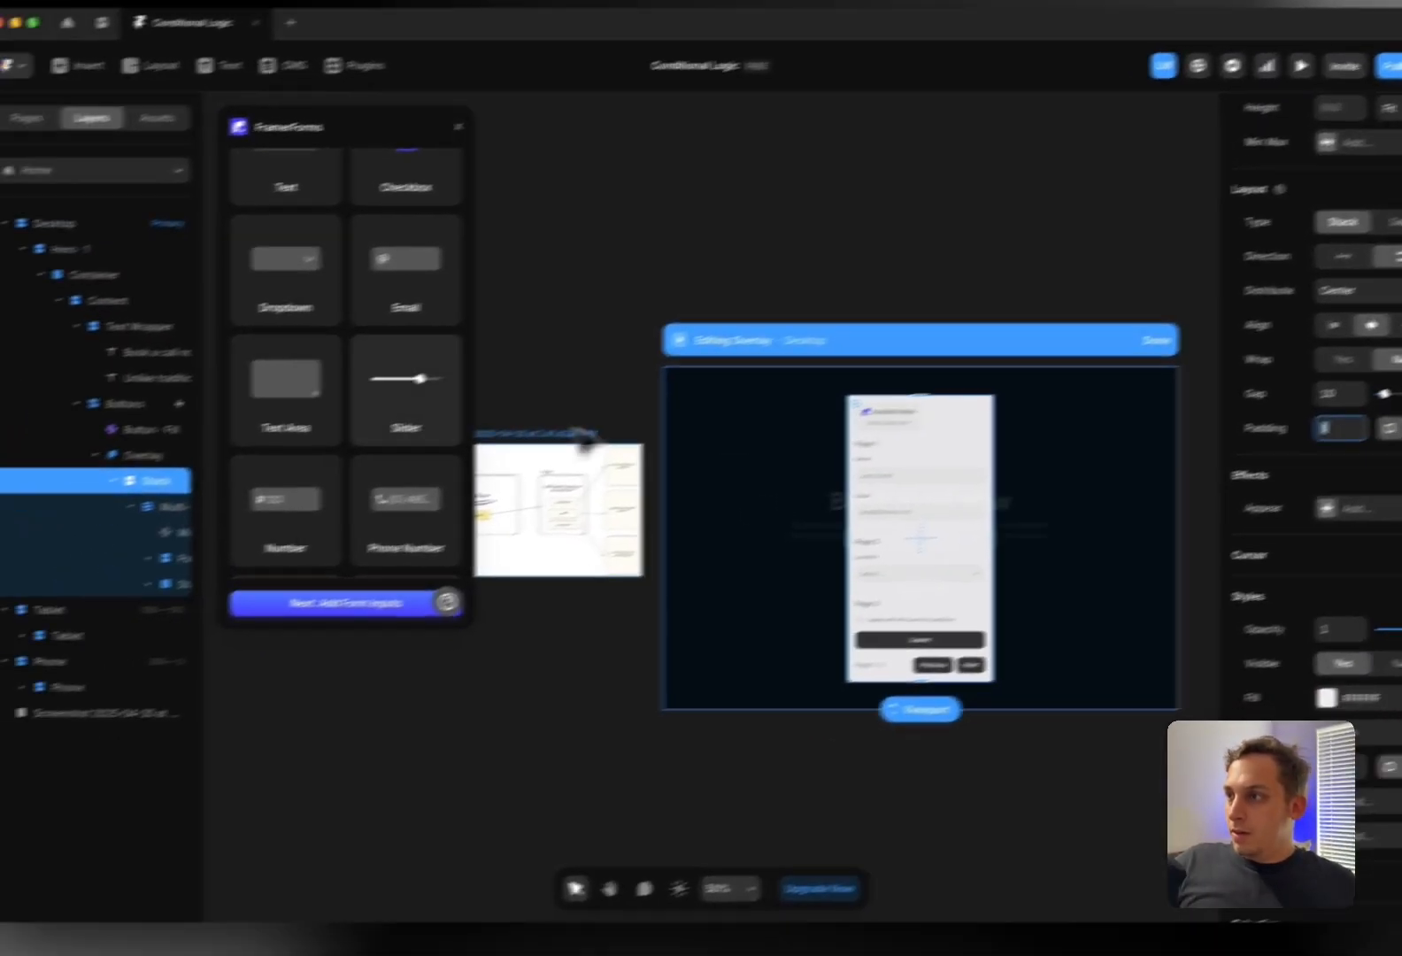
pyautogui.write('10')
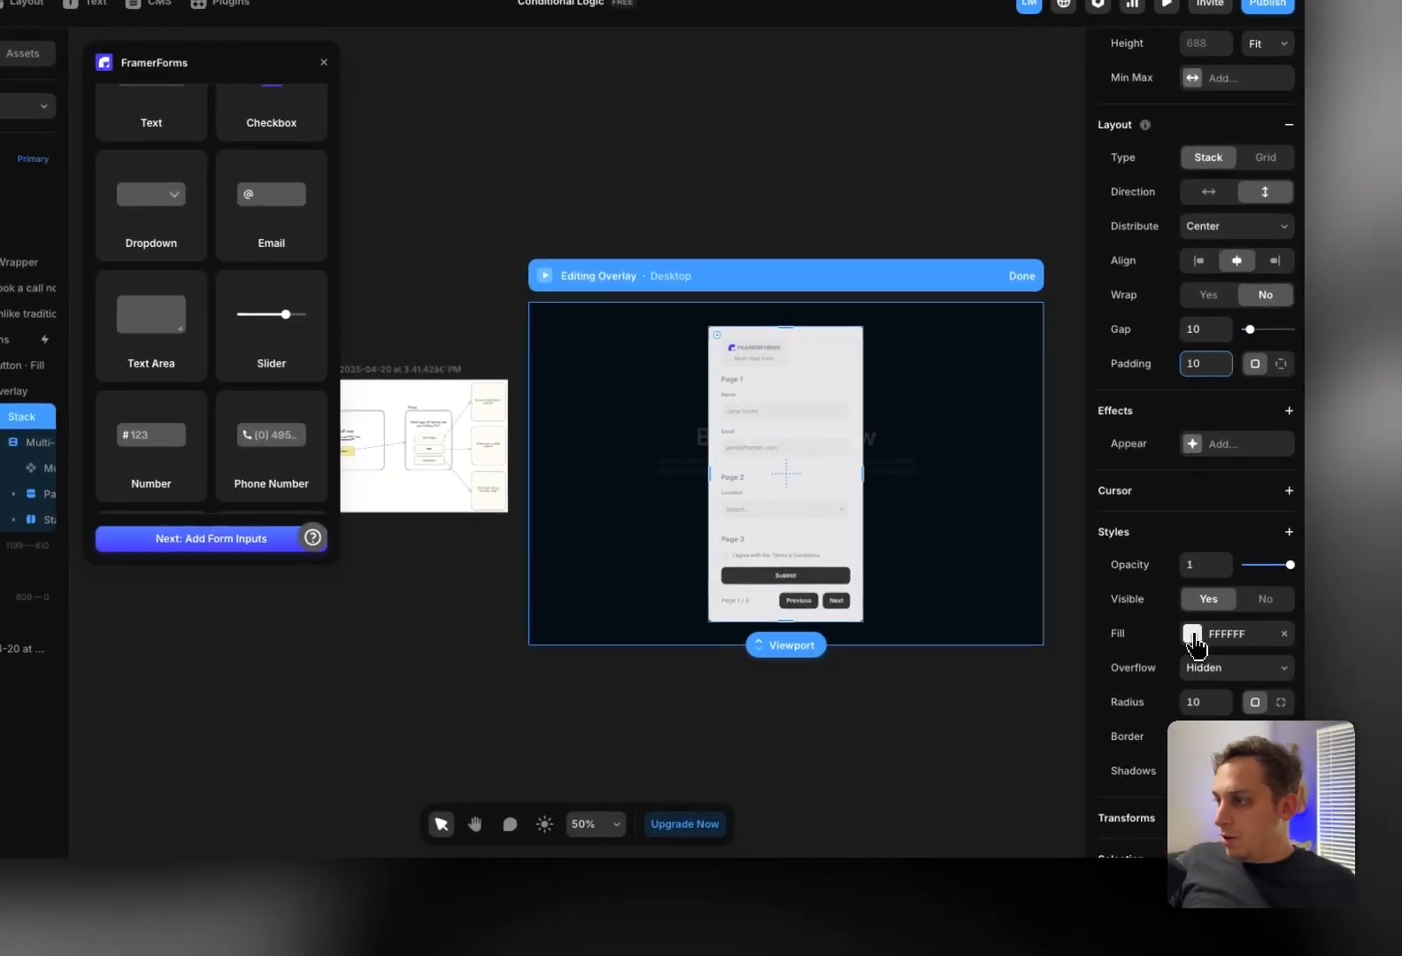
pyautogui.click(1379, 682)
pyautogui.write('100')
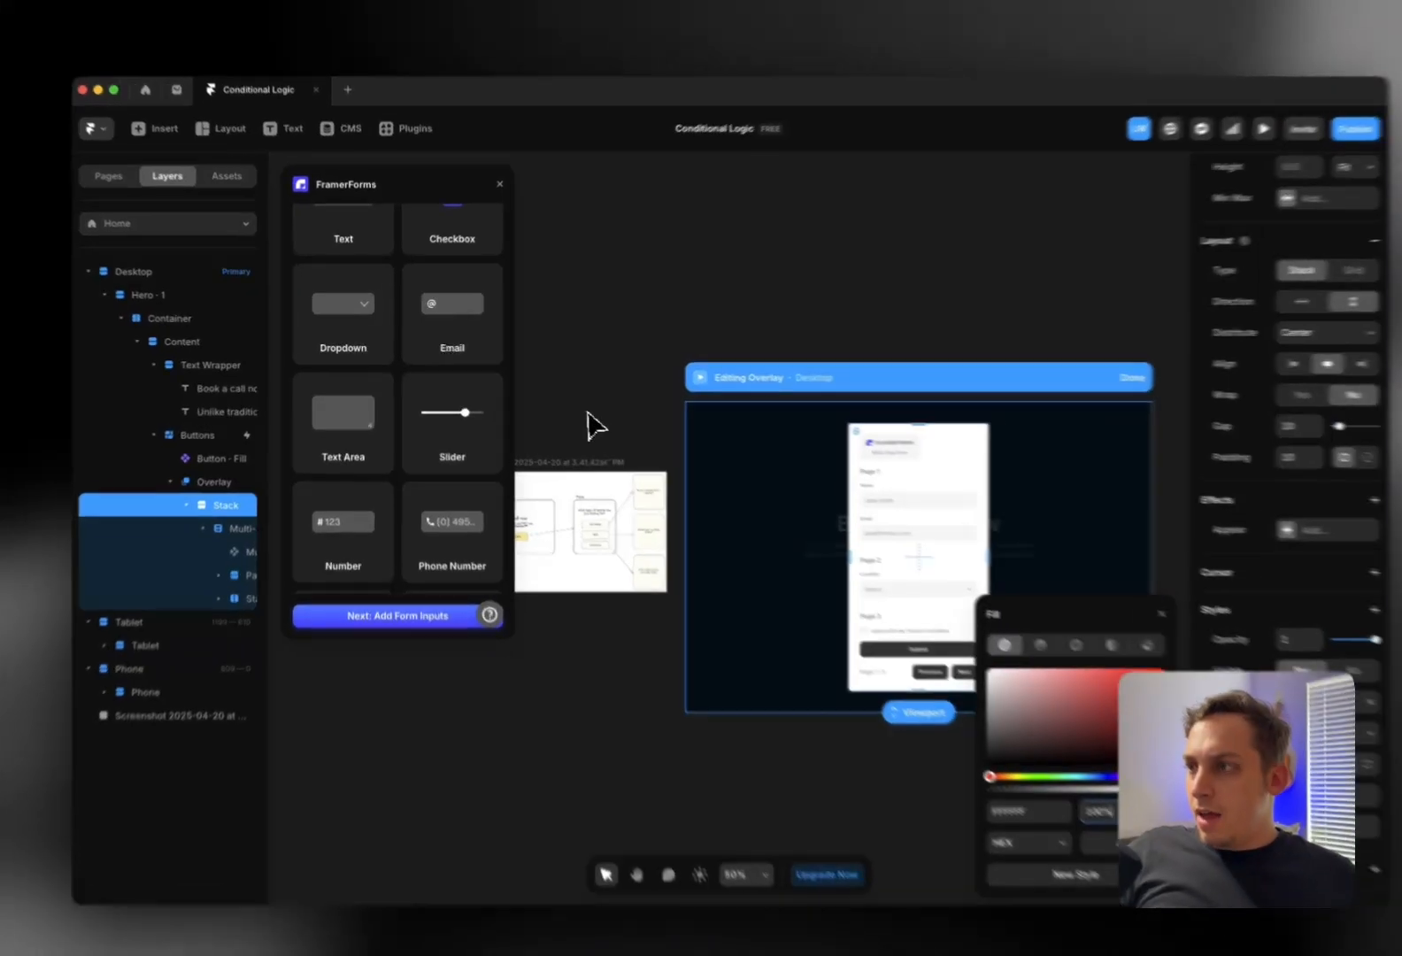
pyautogui.click(574, 407)
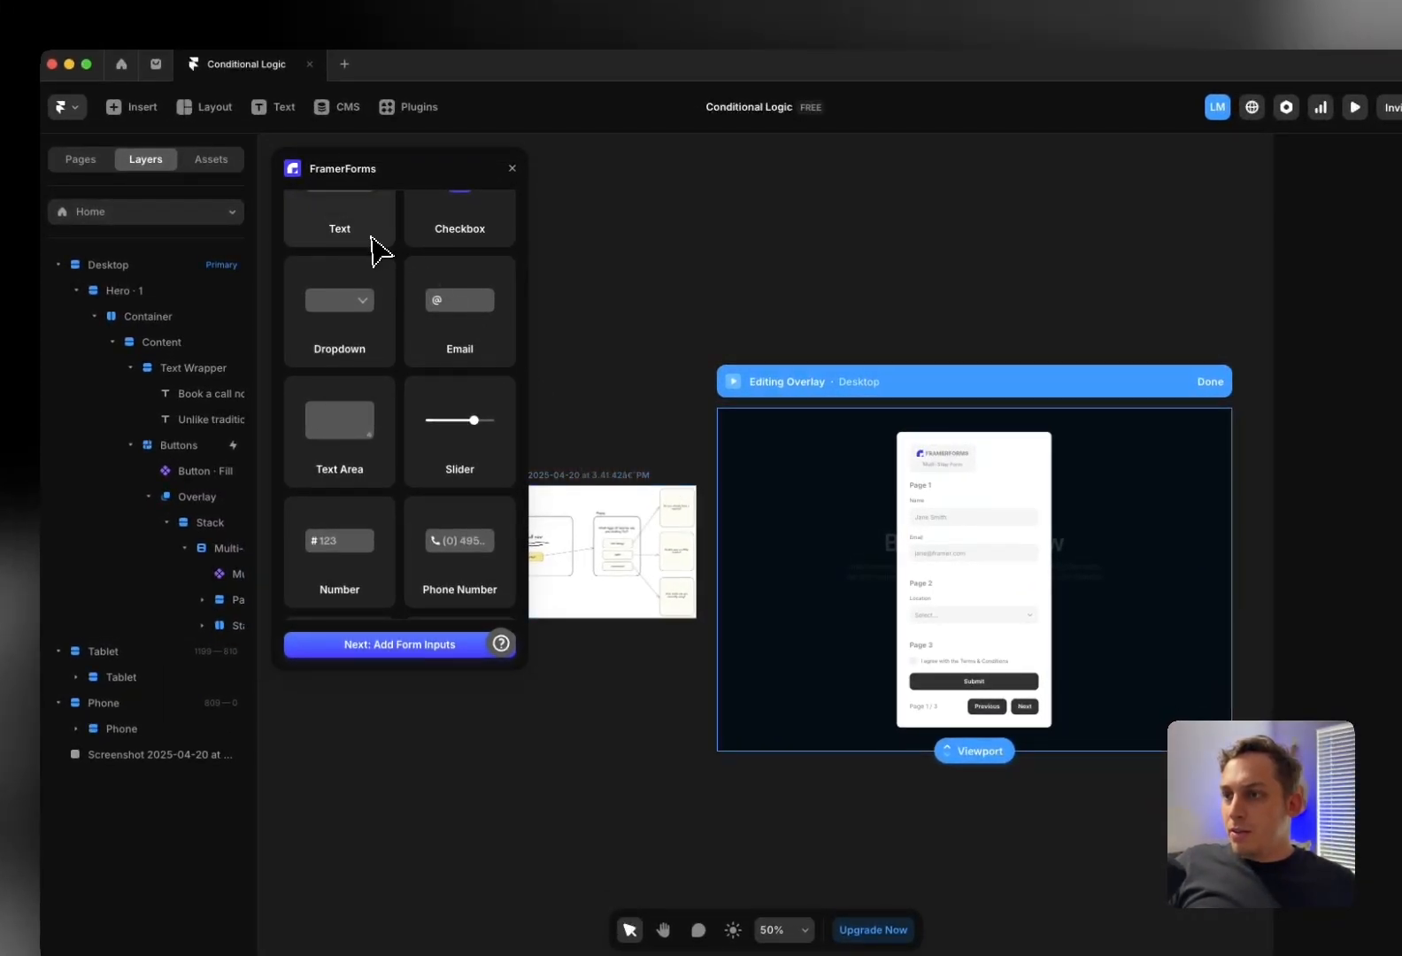
# Advance the FramerForms setup past the add-inputs and add-ons pages to the destination step
pyautogui.scroll(5, 371, 251)
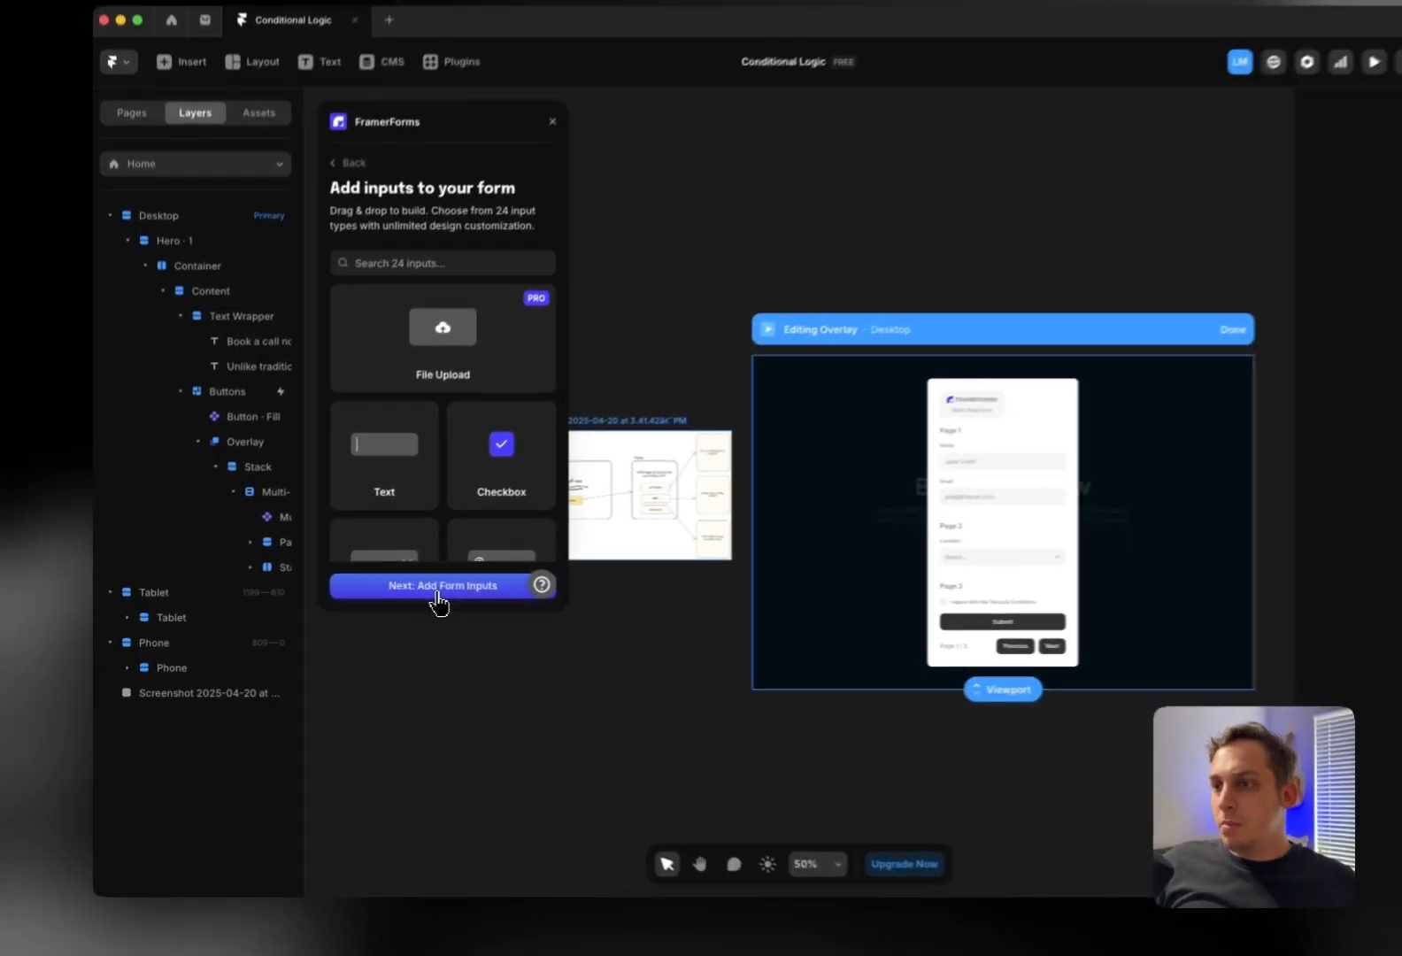
pyautogui.click(391, 601)
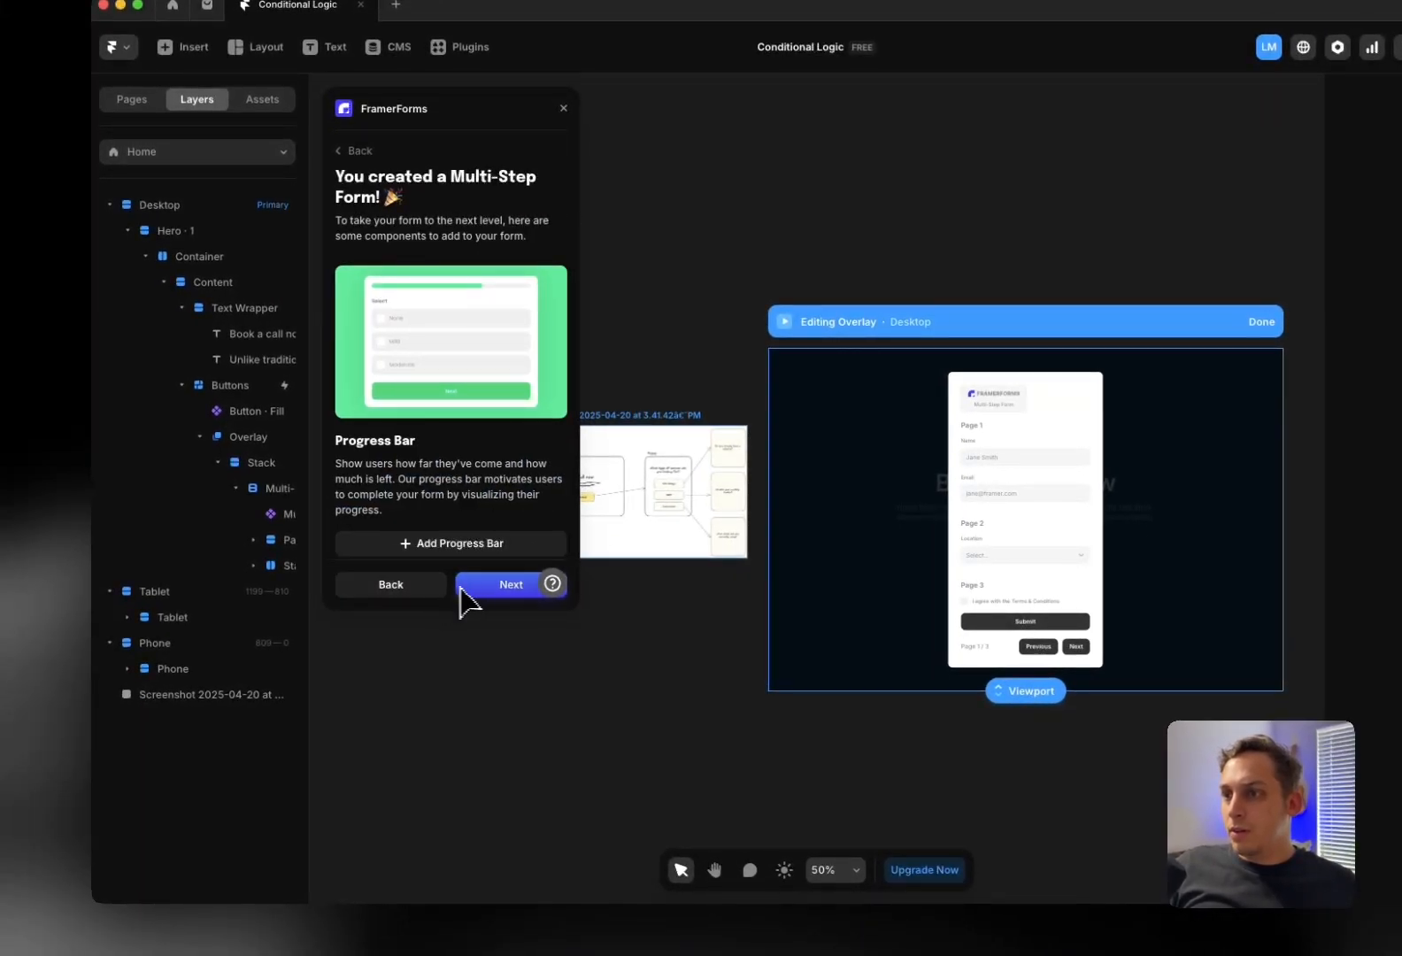
pyautogui.scroll(-5, 501, 551)
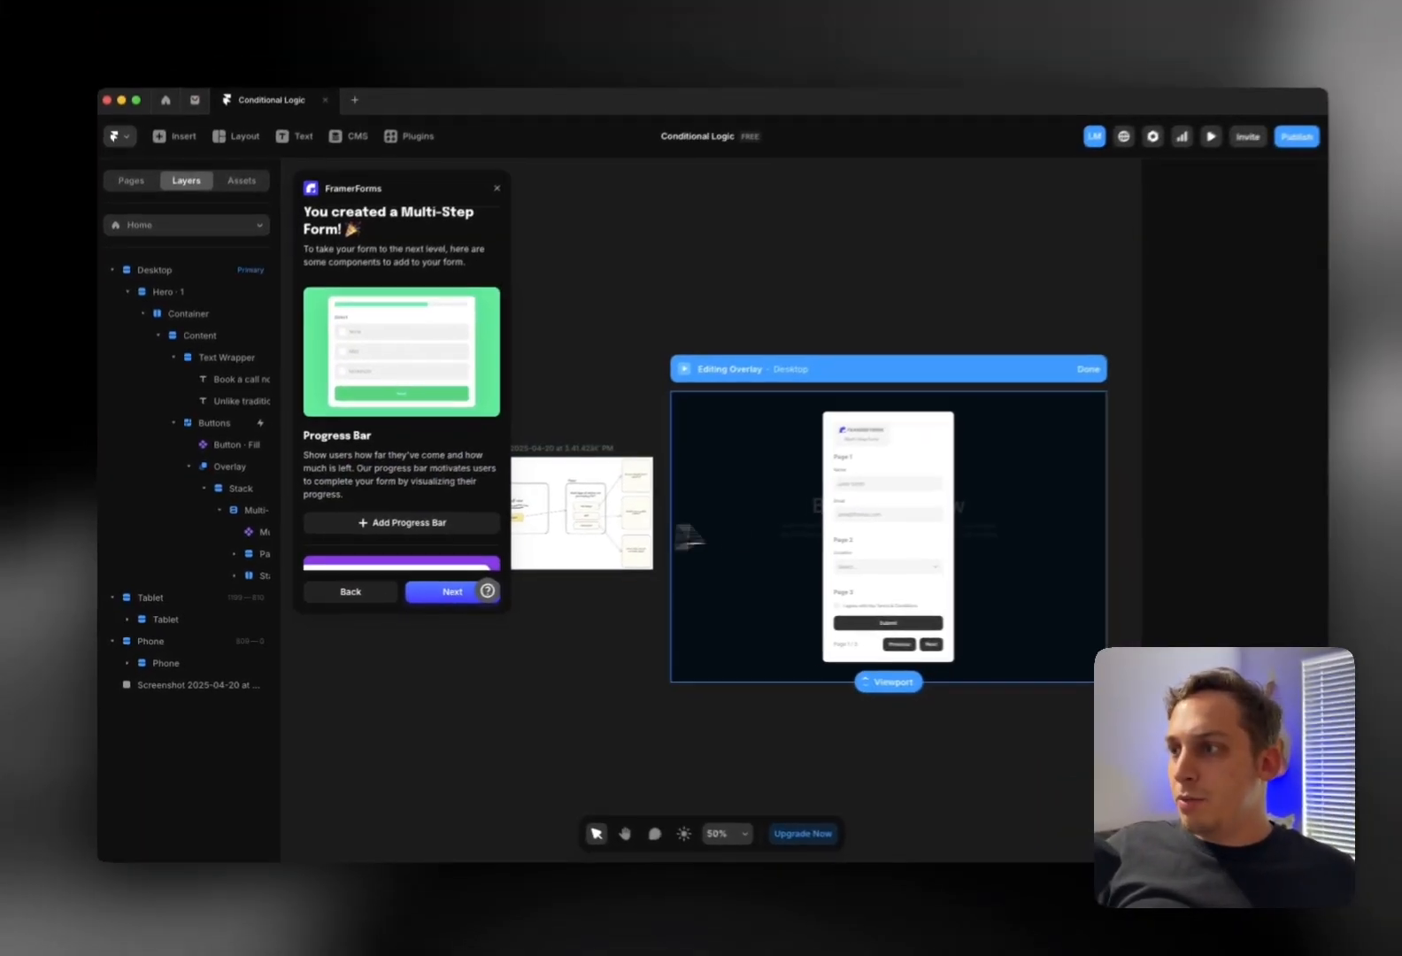
pyautogui.scroll(-2, 445, 512)
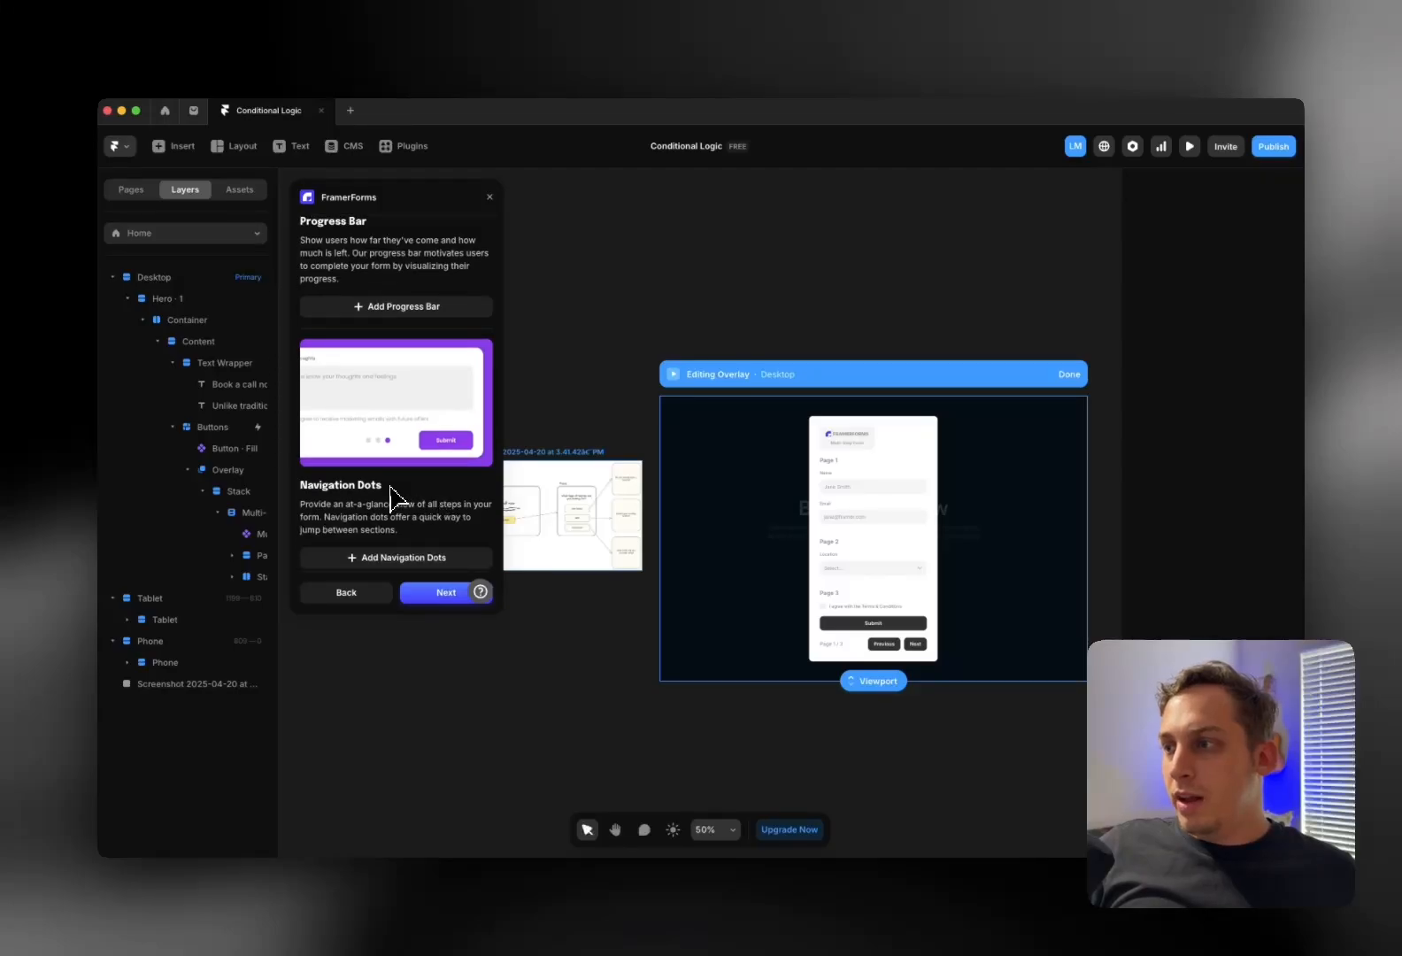
pyautogui.scroll(-1, 872, 585)
pyautogui.scroll(-6, 382, 526)
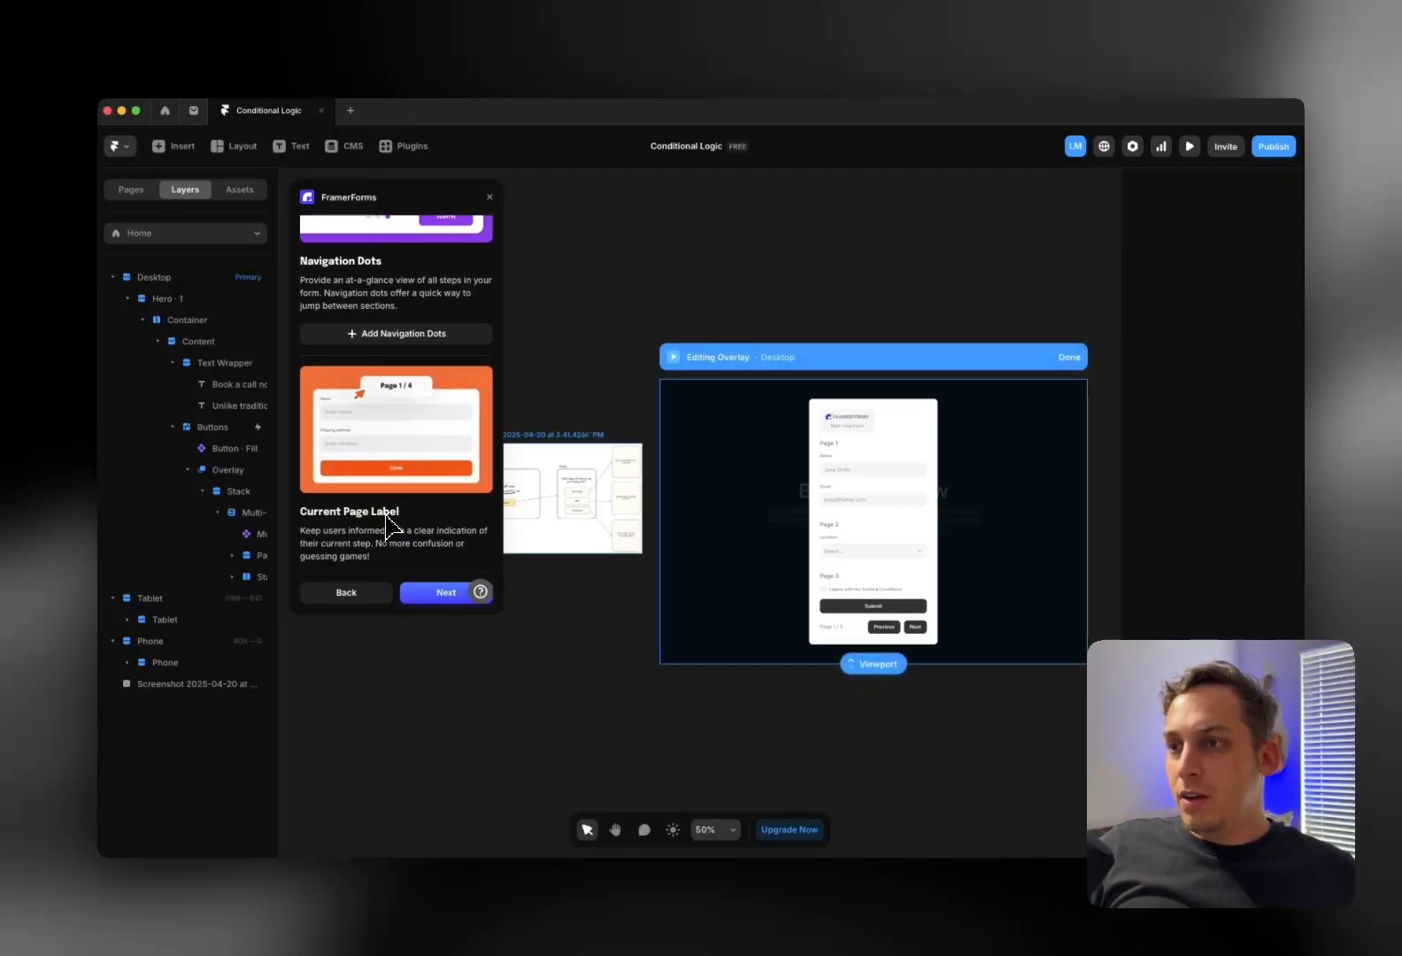
pyautogui.scroll(-1, 387, 526)
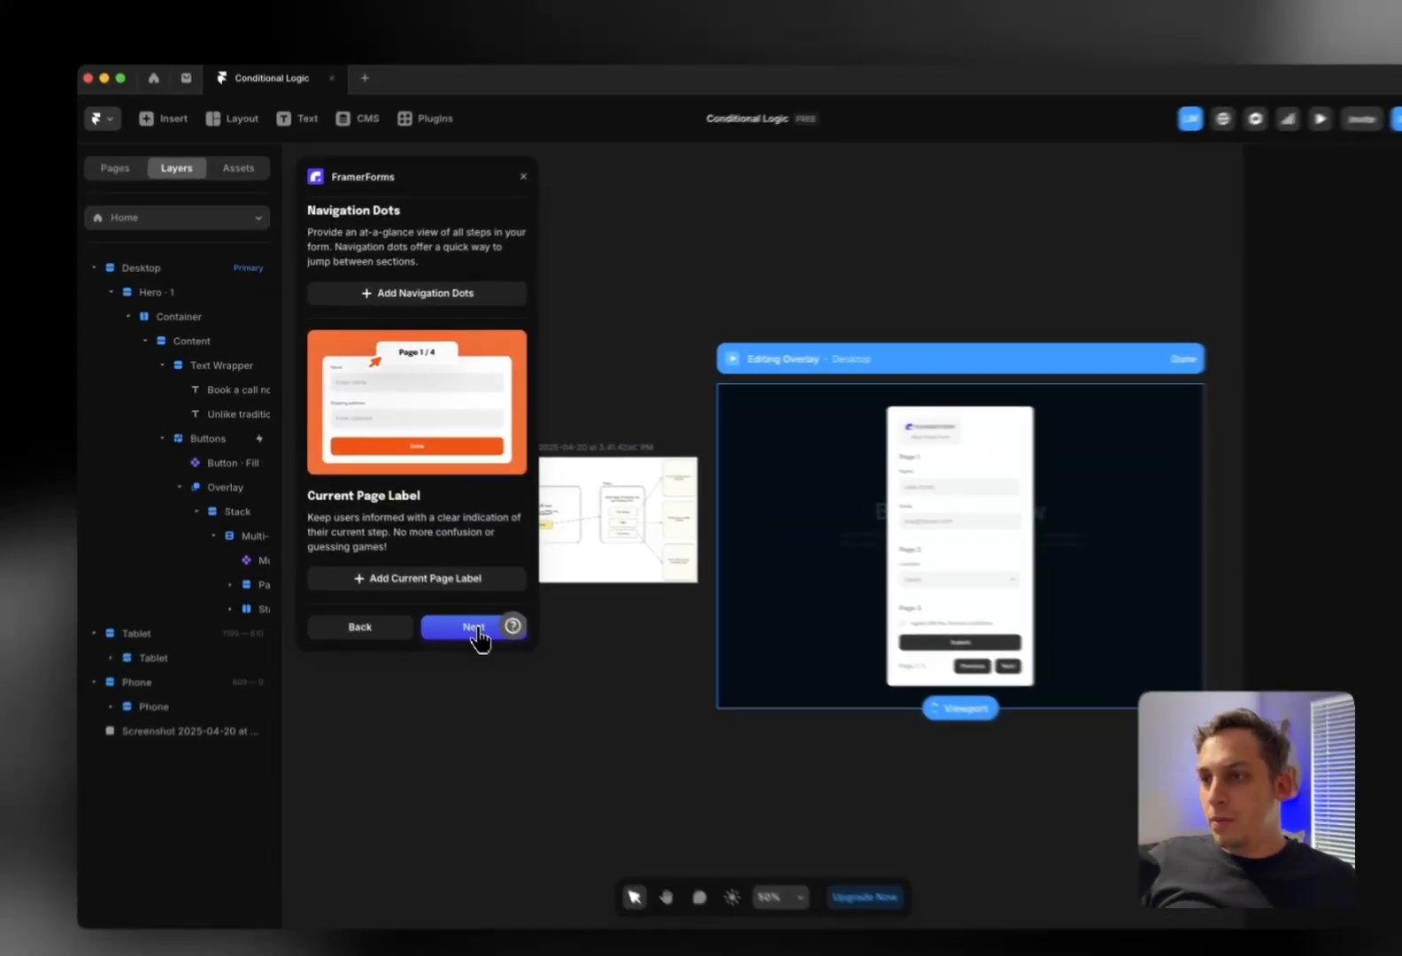
pyautogui.click(451, 593)
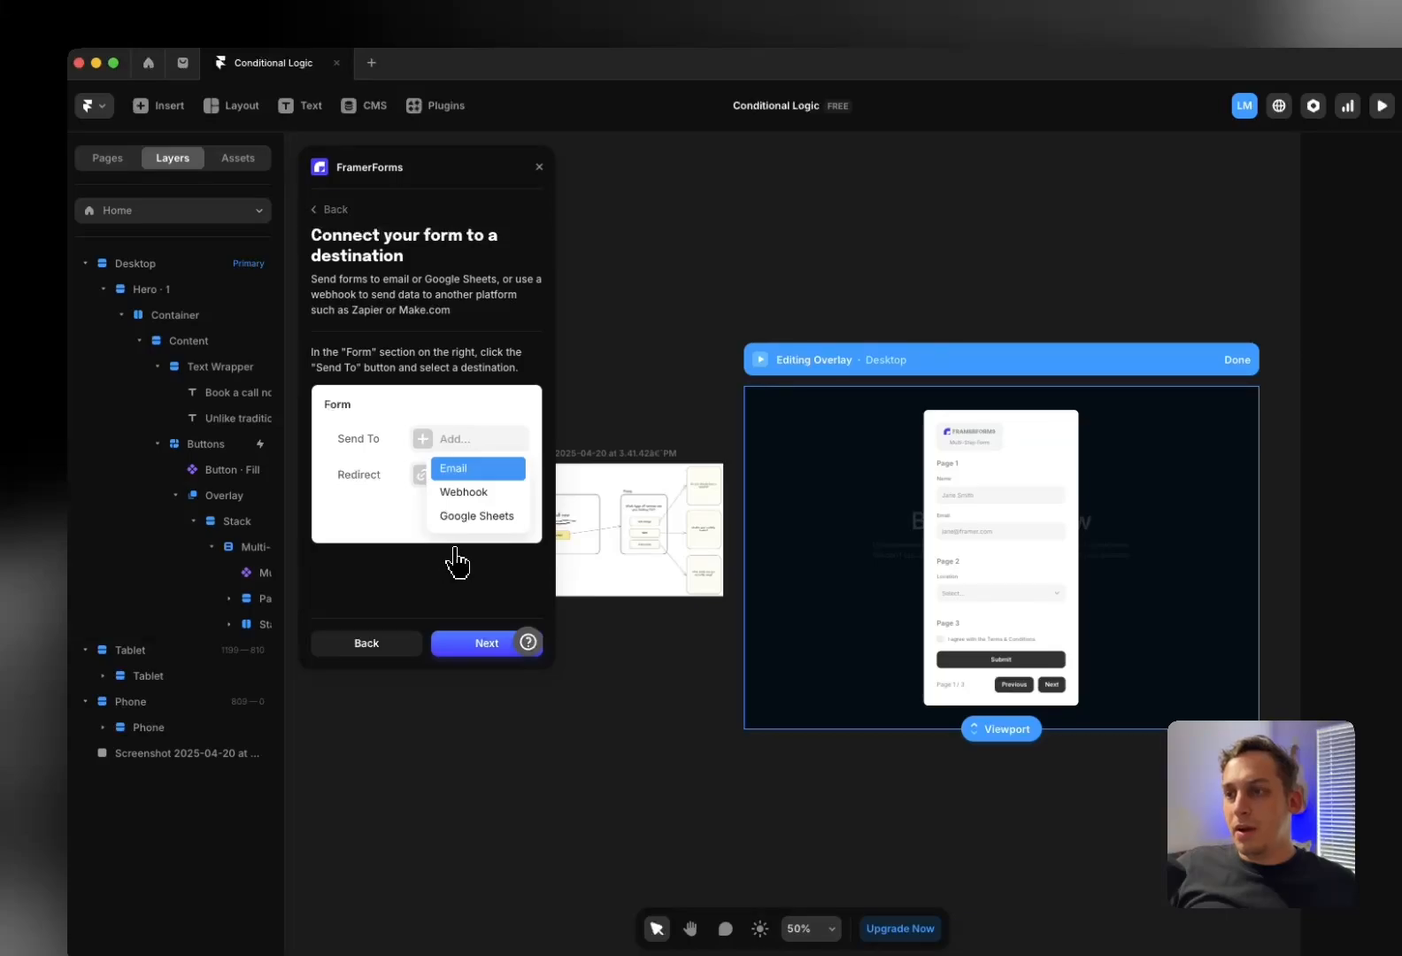
# Go back to the FramerForms home and choose Conditional Logic
pyautogui.click(335, 212)
pyautogui.click(324, 212)
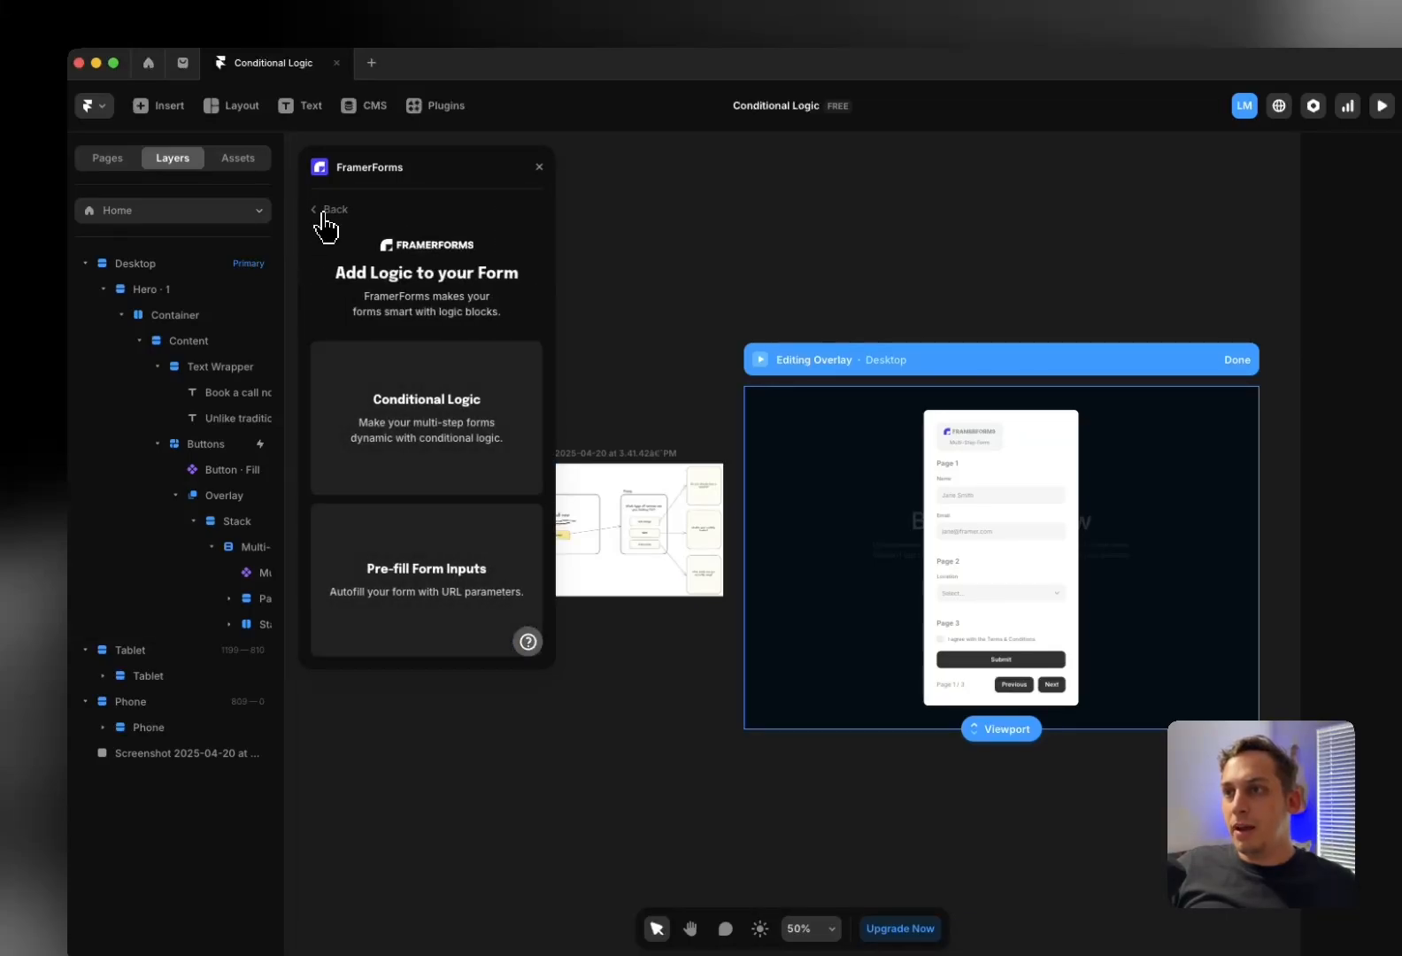
pyautogui.click(409, 394)
# Add a Form Logic Config block defaulting to Next Page with 0 conditions
pyautogui.scroll(-5, 454, 394)
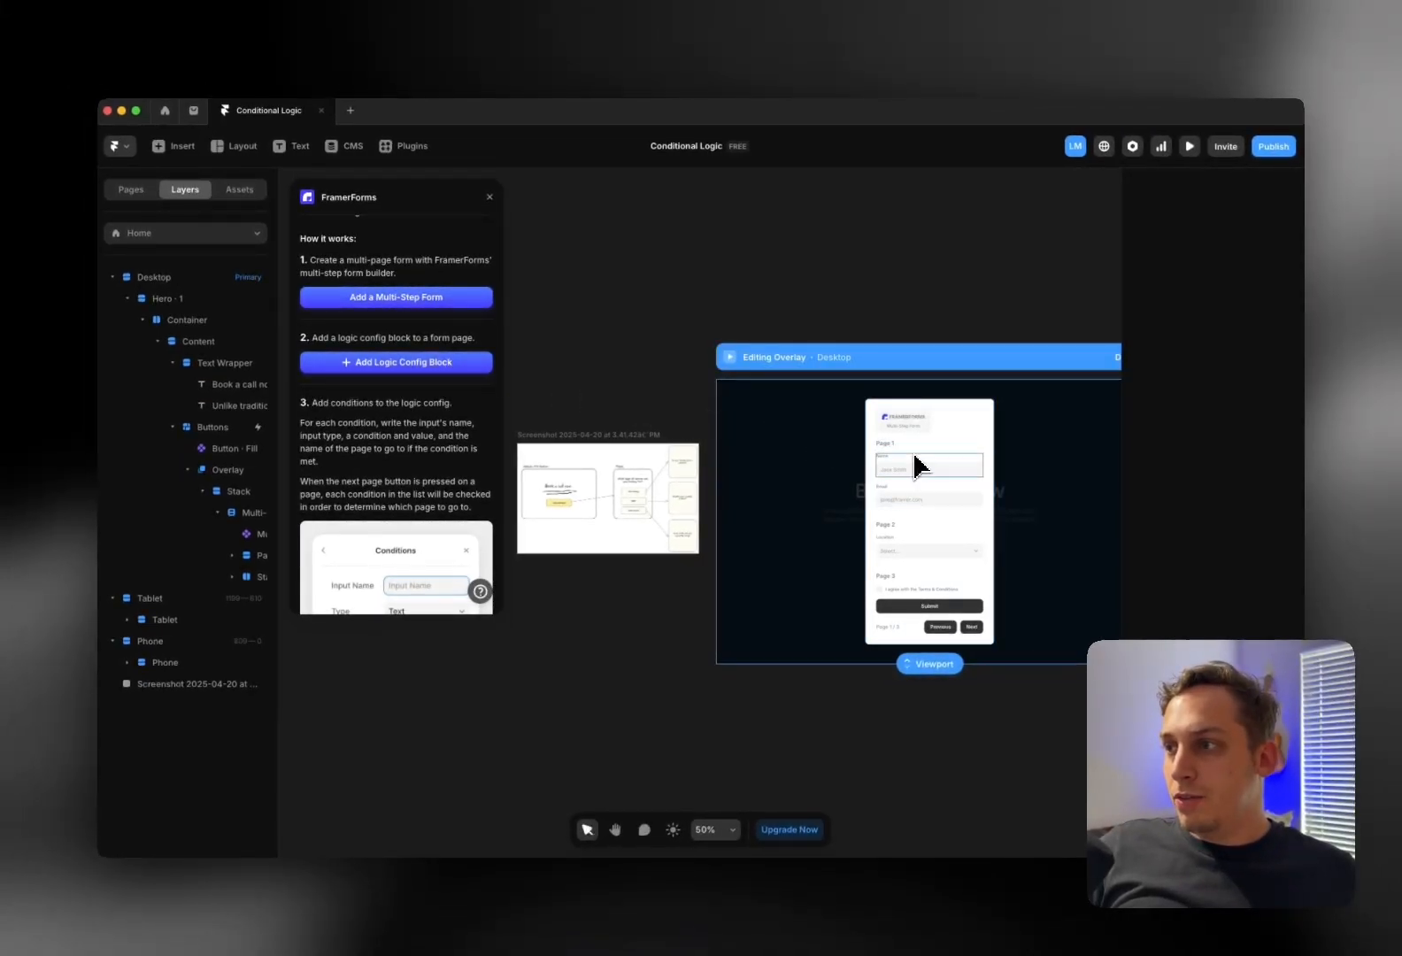
pyautogui.scroll(5, 974, 476)
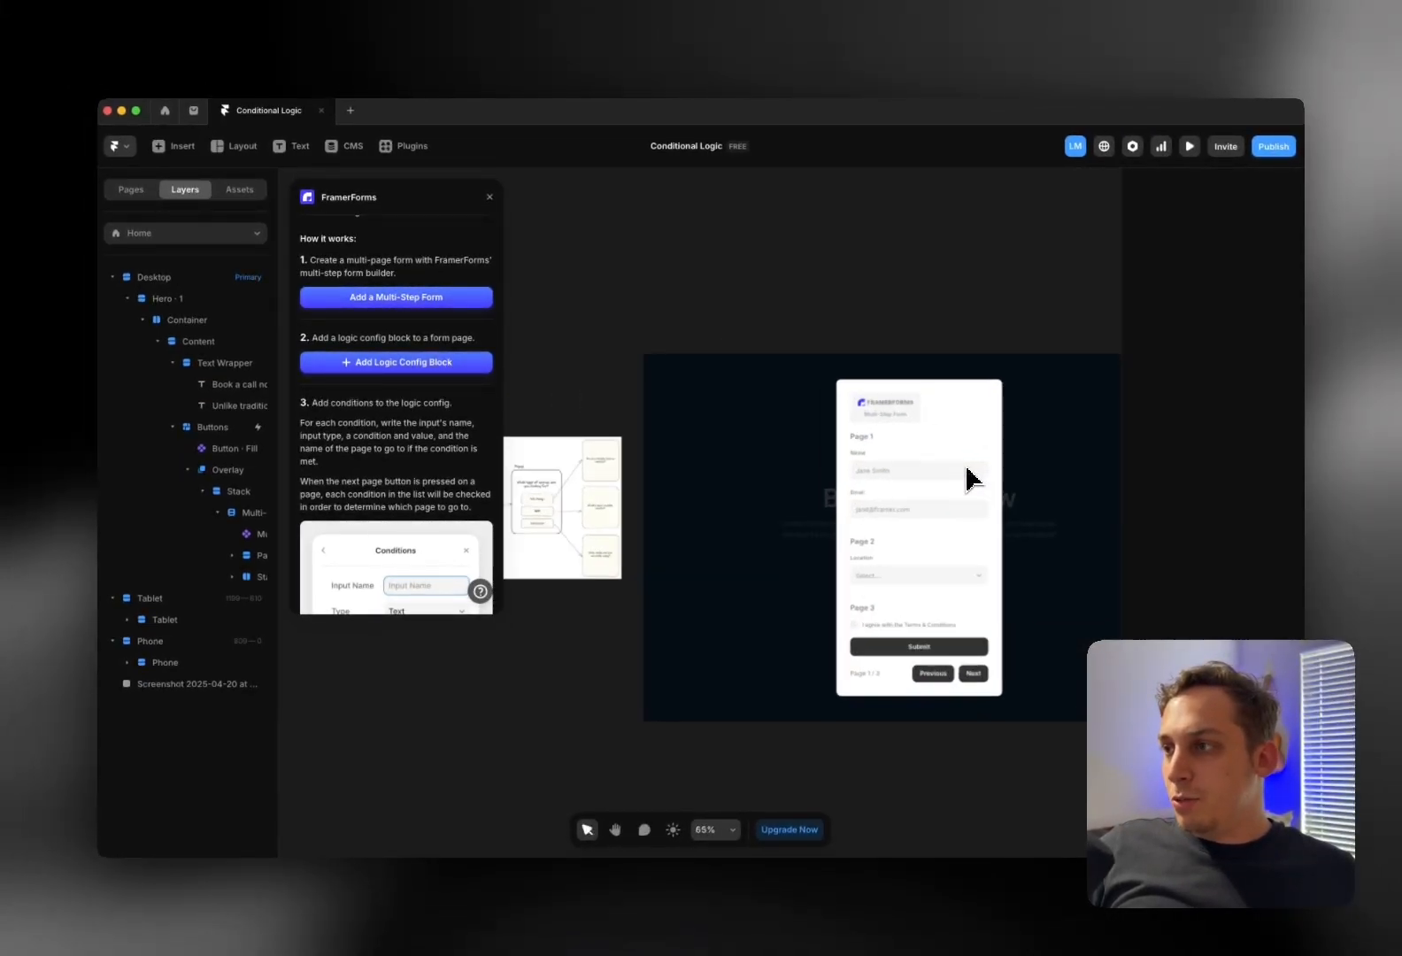
pyautogui.click(462, 364)
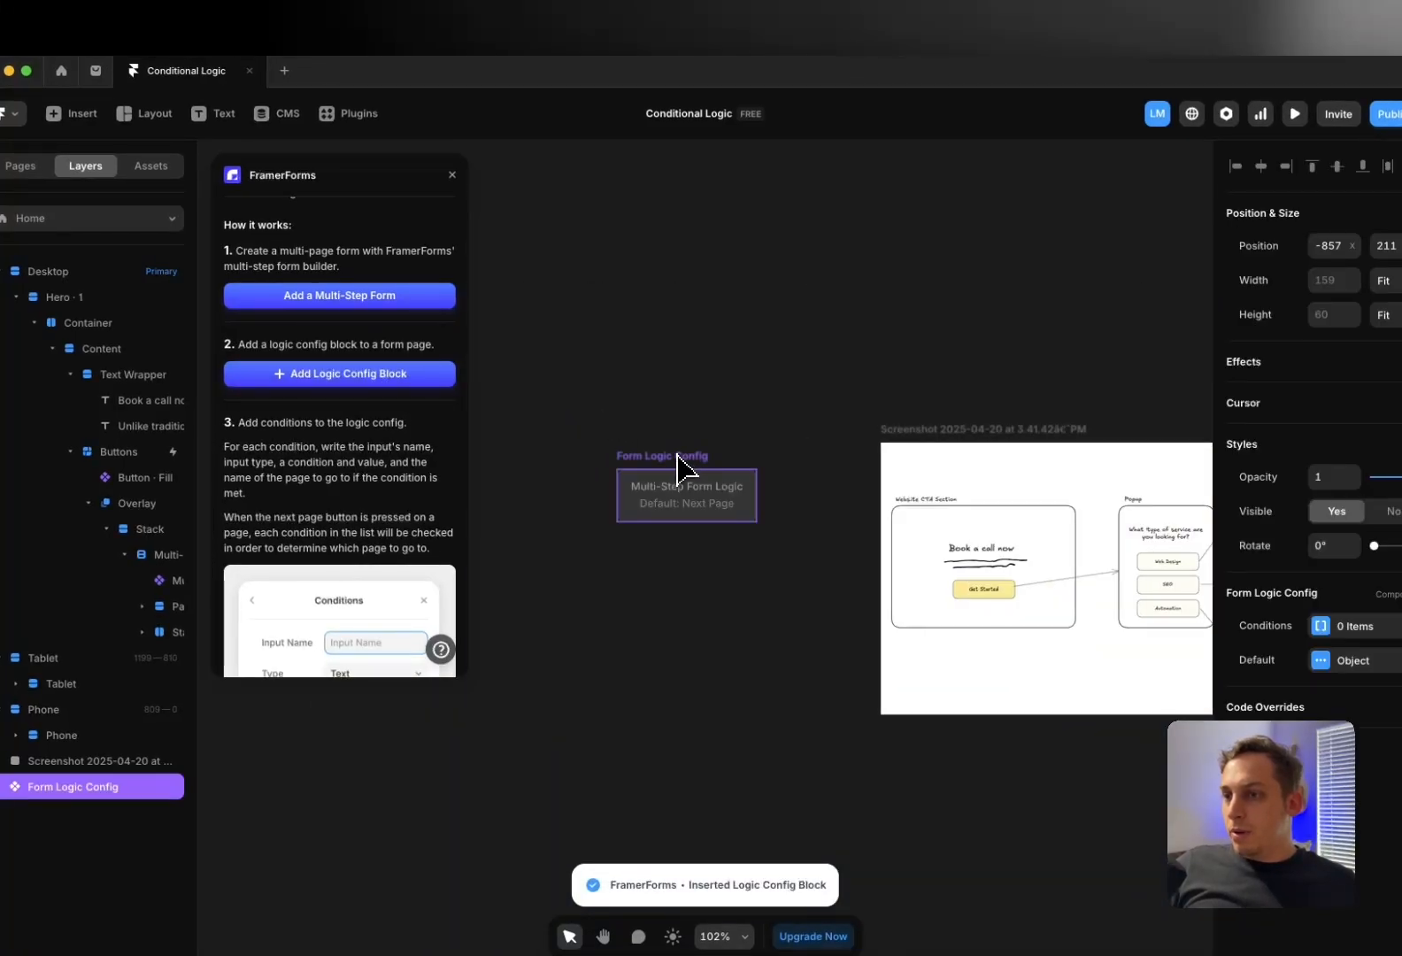
# Drag the Form Logic Config block over the overlay
pyautogui.moveTo(677, 456); pyautogui.dragTo(1105, 311)
pyautogui.hscroll(6, 1076, 326)
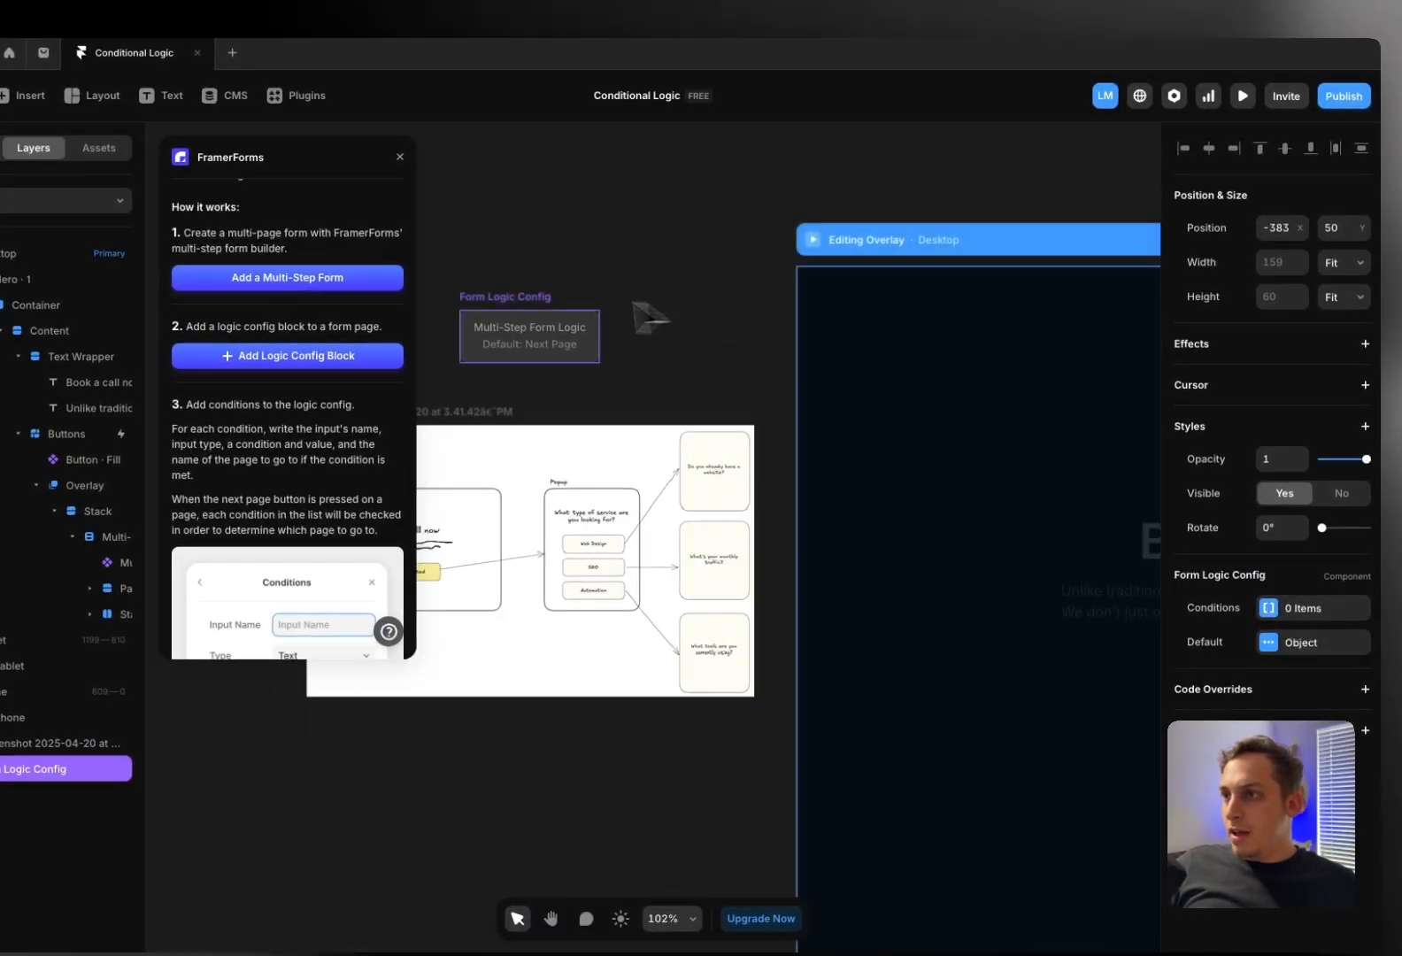
pyautogui.moveTo(540, 327); pyautogui.dragTo(724, 345)
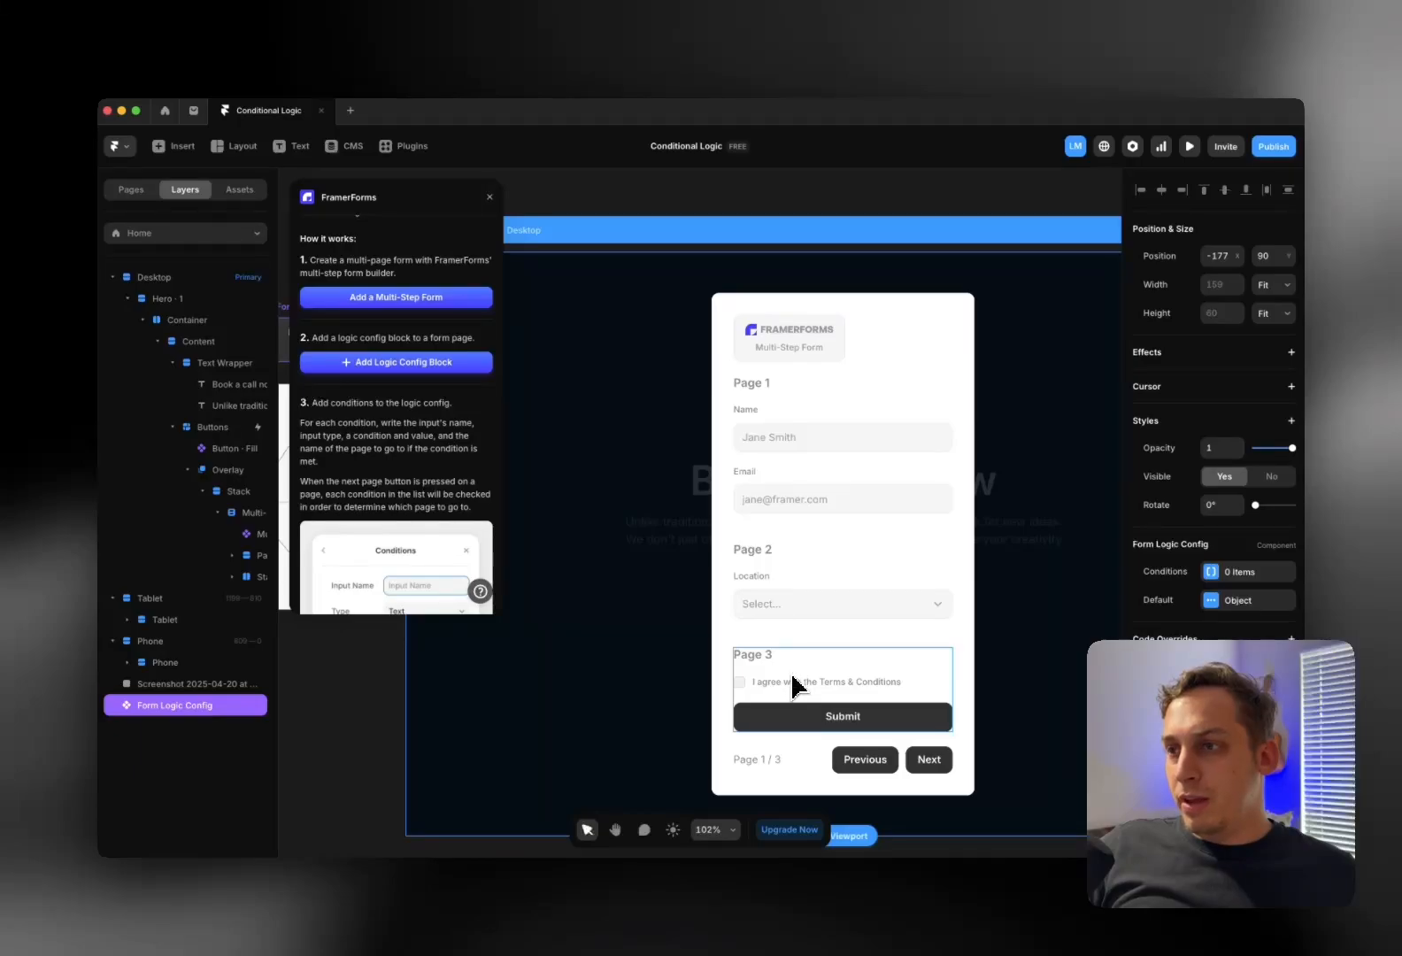
# Read the Conditions example, close the FramerForms panel, and bring the overlay's form into view
pyautogui.hscroll(-3, 737, 501)
pyautogui.scroll(-5, 732, 483)
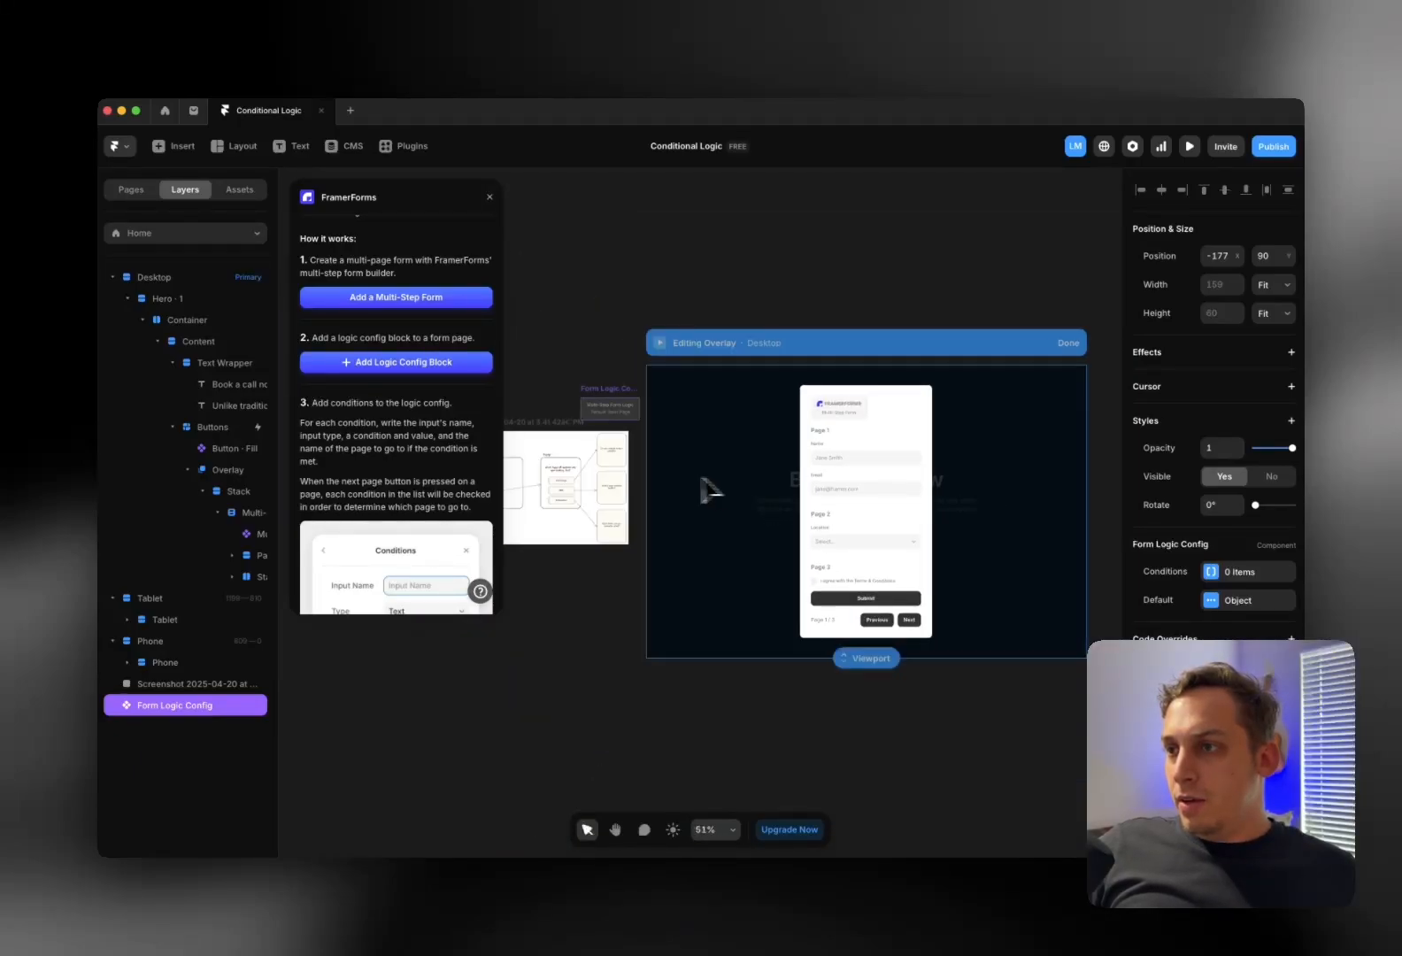
pyautogui.hscroll(-2, 673, 487)
pyautogui.scroll(8, 659, 482)
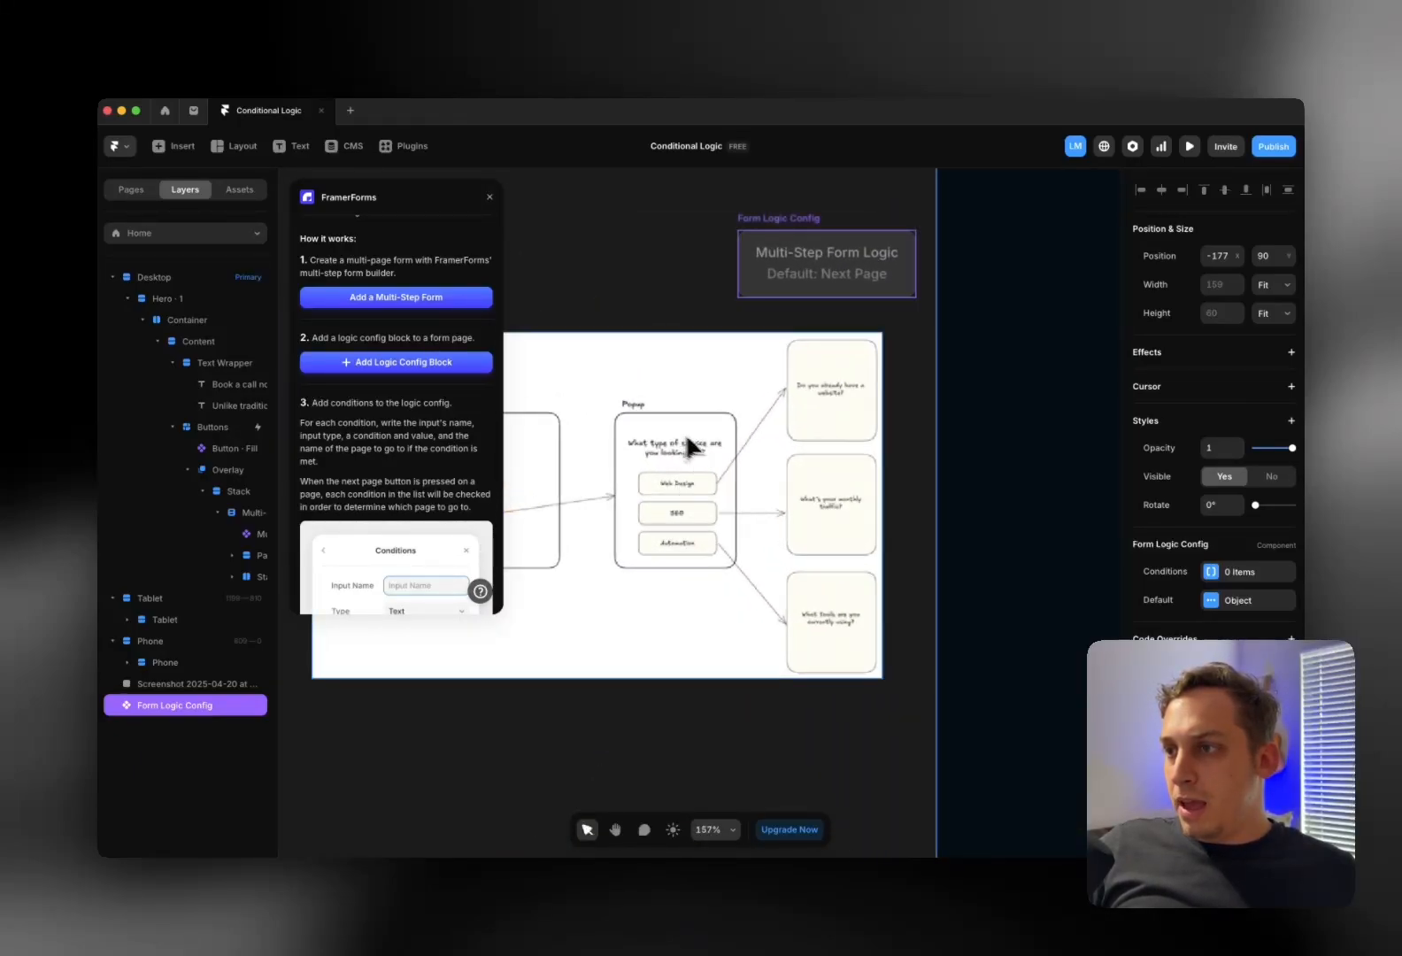
pyautogui.scroll(2, 682, 445)
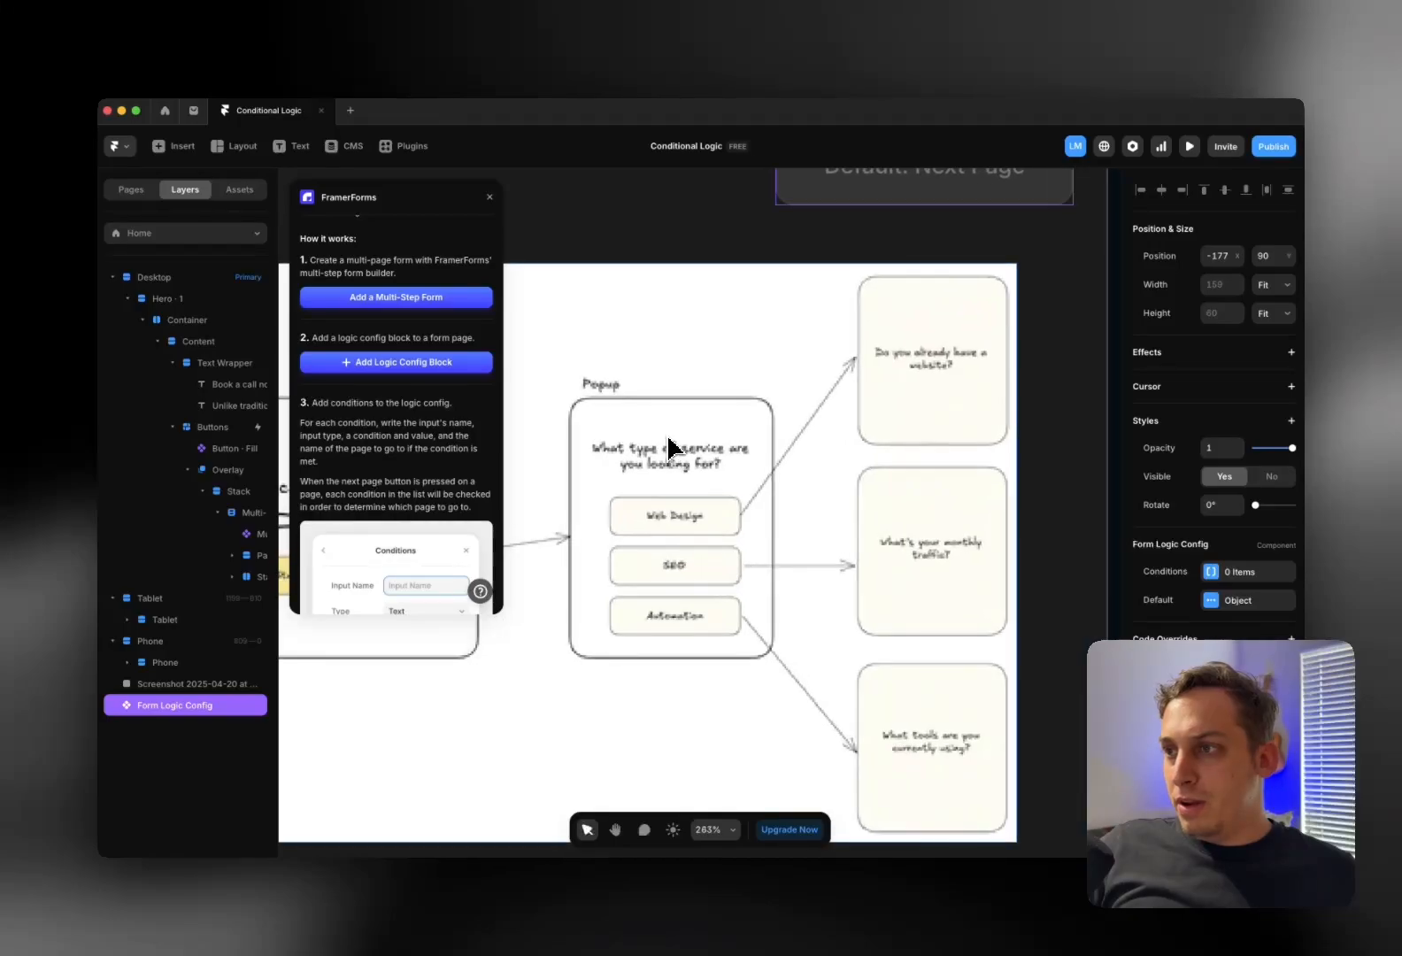
pyautogui.scroll(-3, 679, 434)
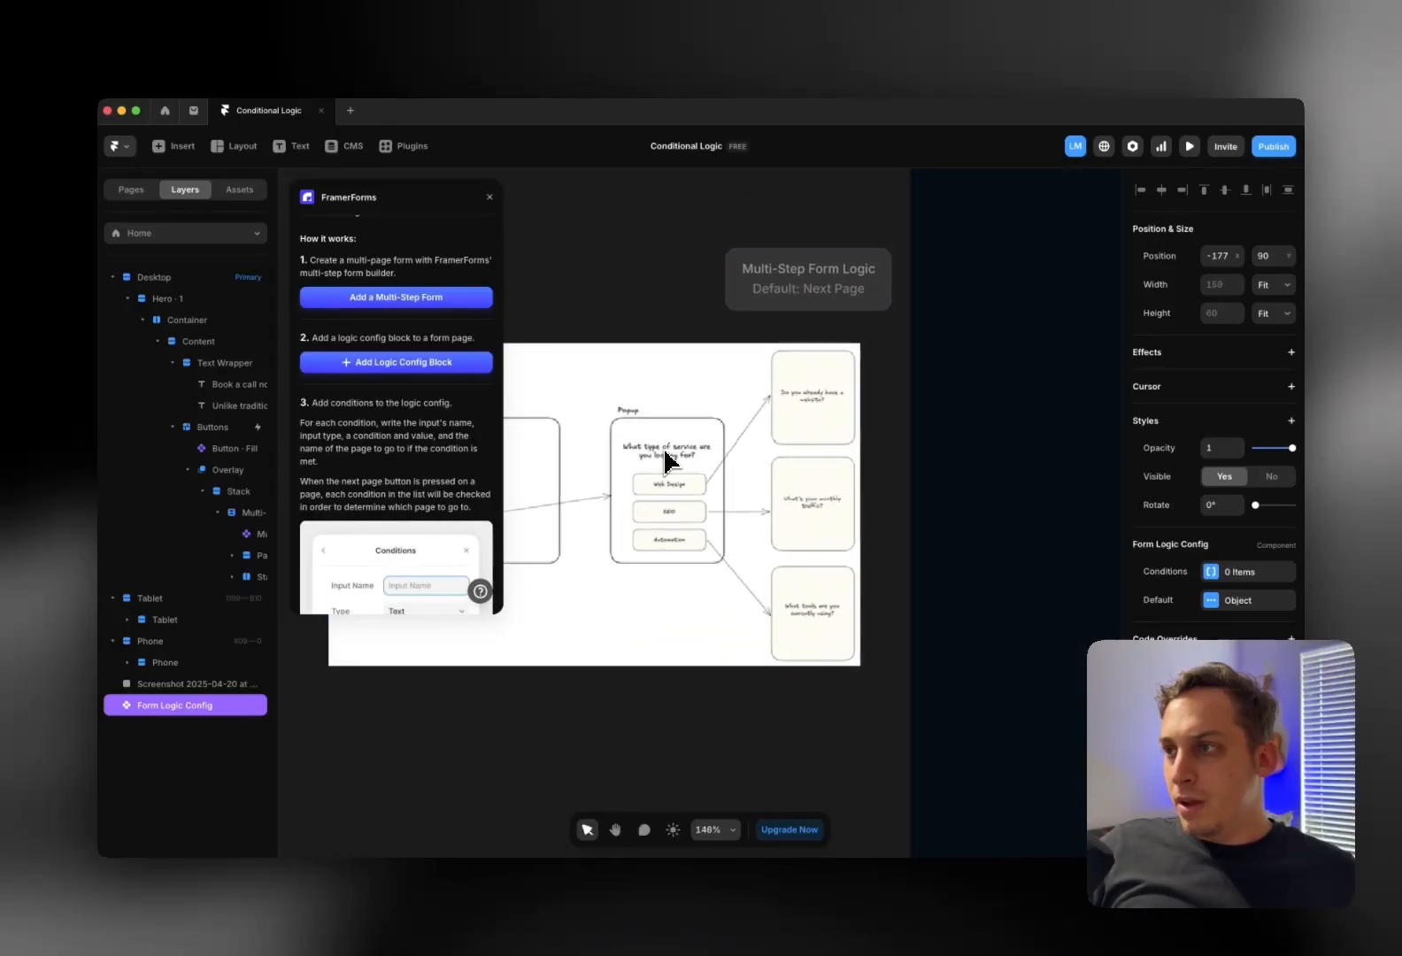
pyautogui.scroll(-2, 672, 390)
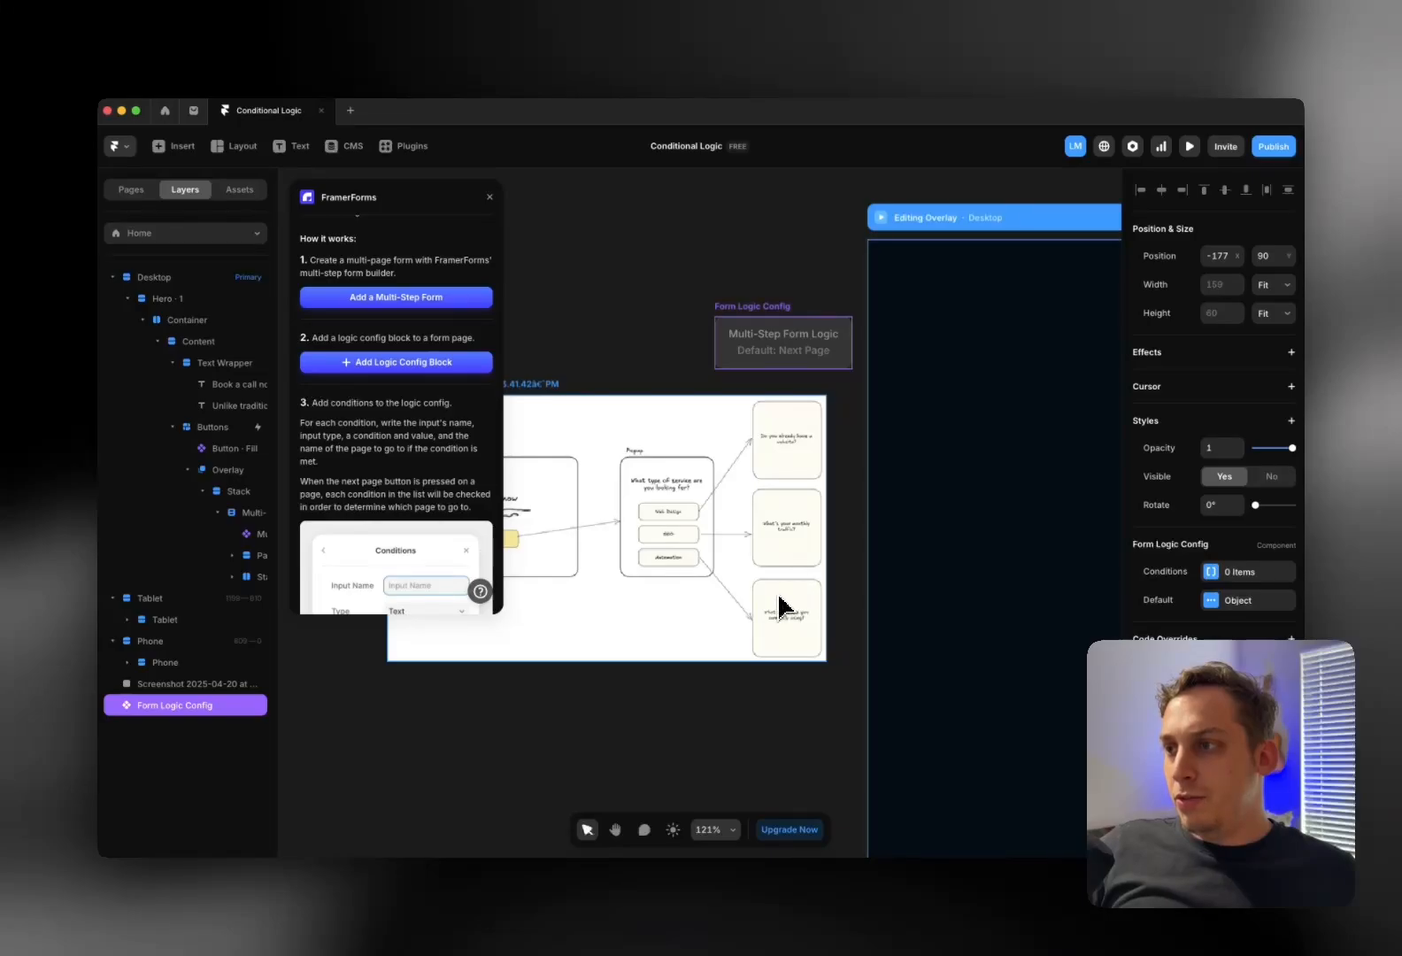
pyautogui.hscroll(1, 779, 592)
pyautogui.scroll(-1, 729, 531)
pyautogui.hscroll(5, 727, 495)
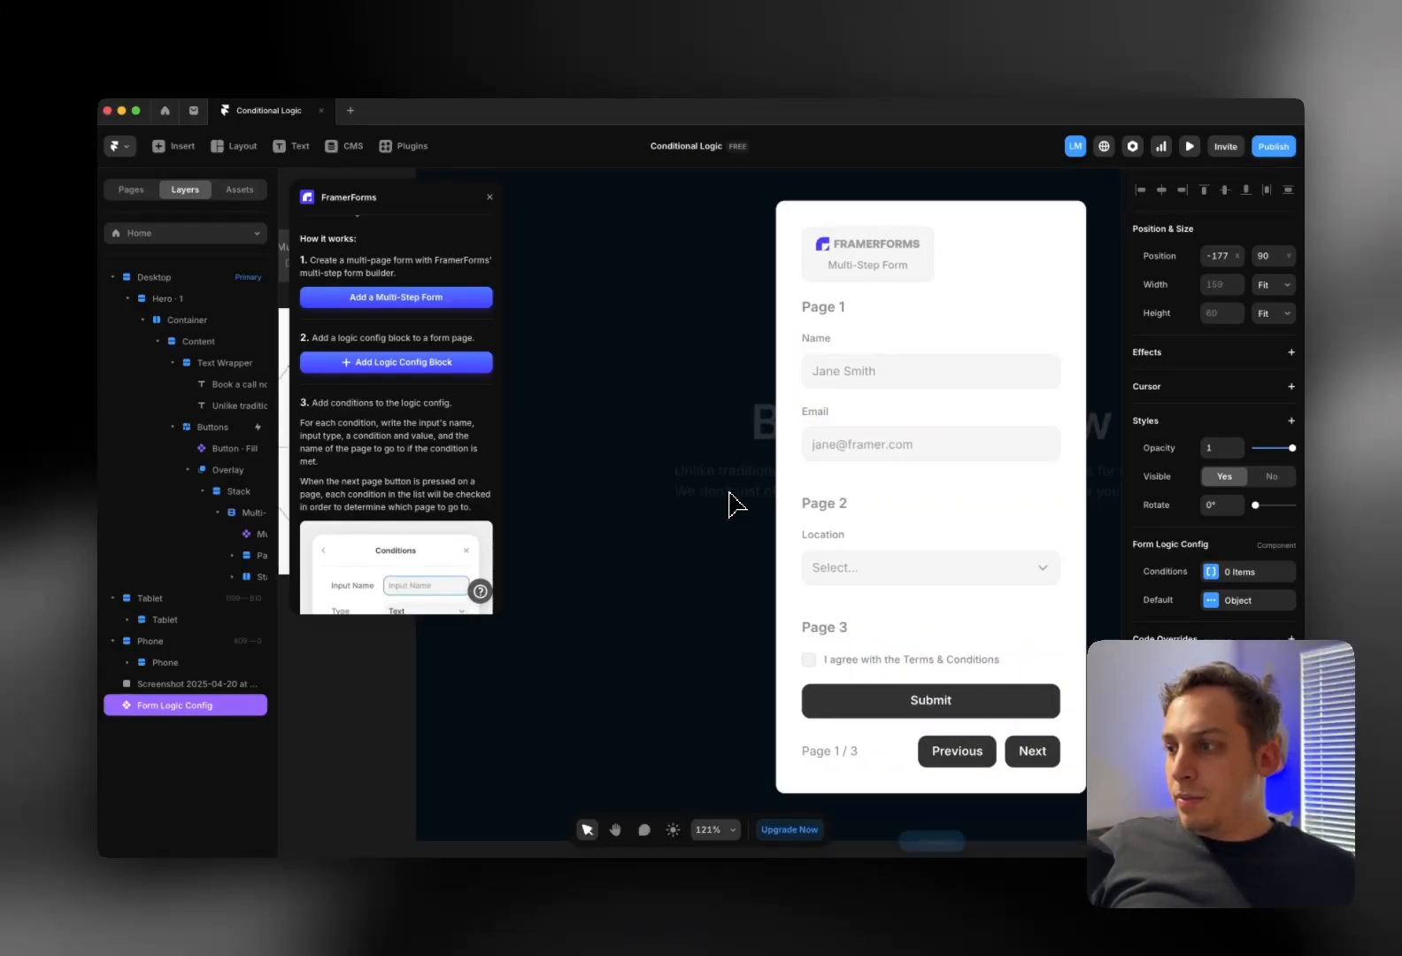
pyautogui.scroll(-1, 728, 504)
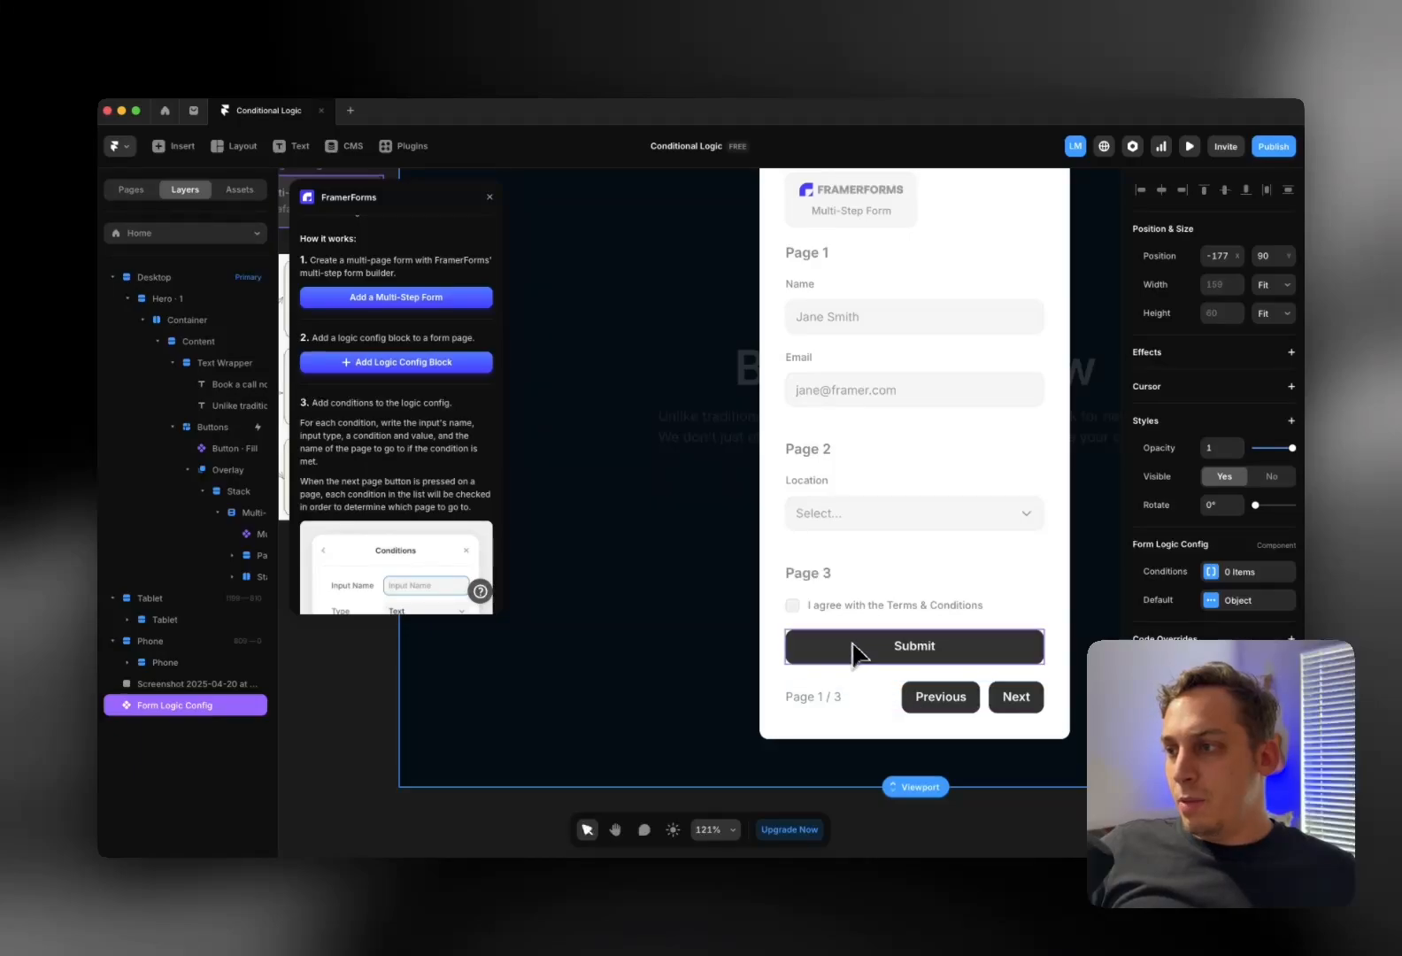
pyautogui.hscroll(-5, 883, 626)
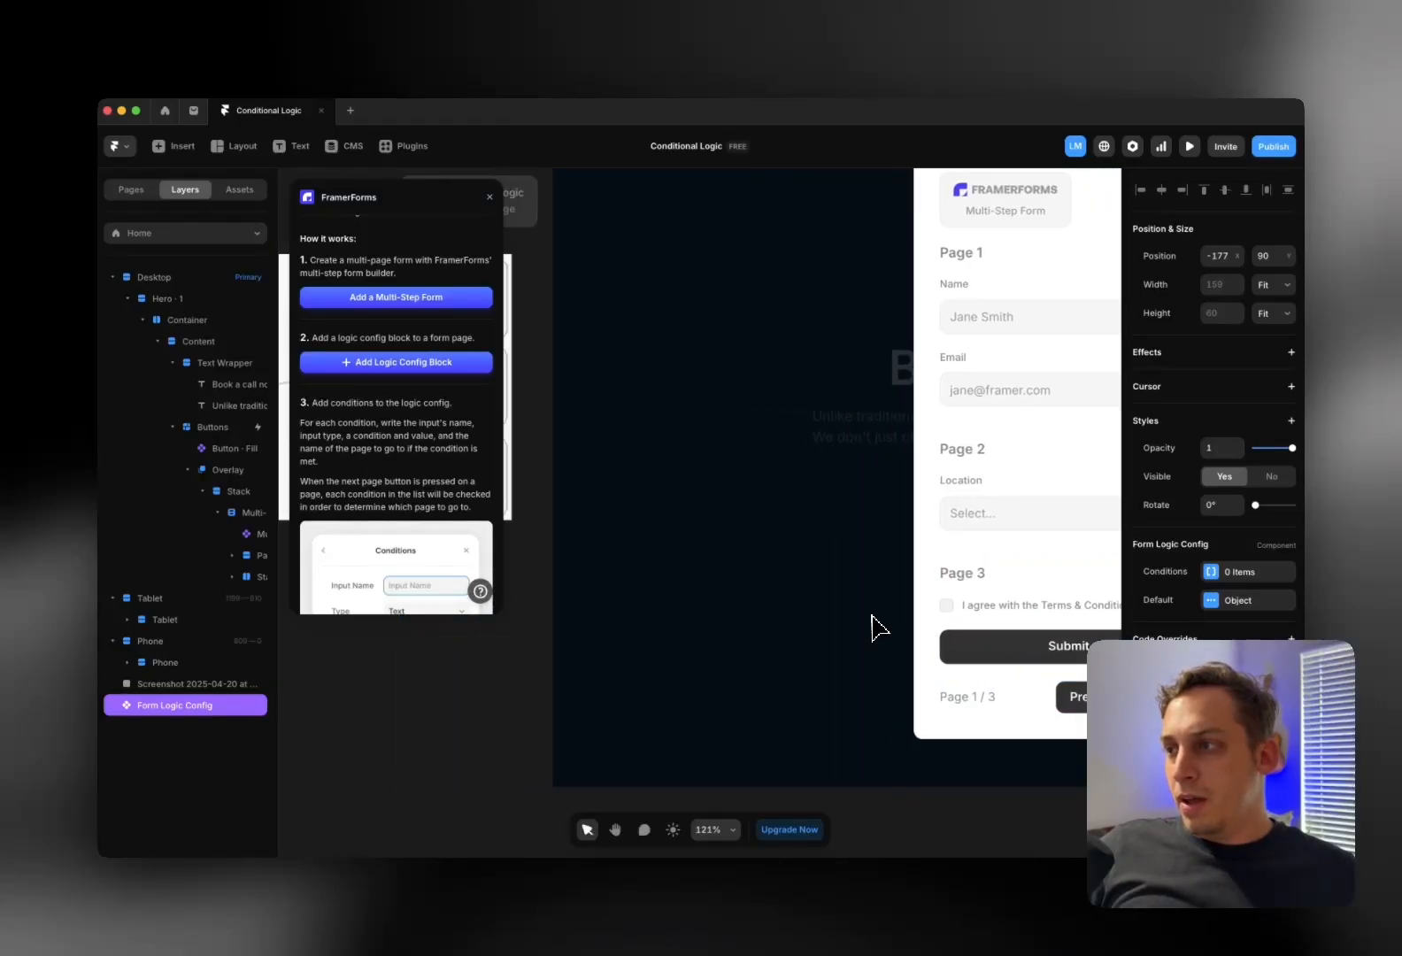
pyautogui.hscroll(3, 1002, 631)
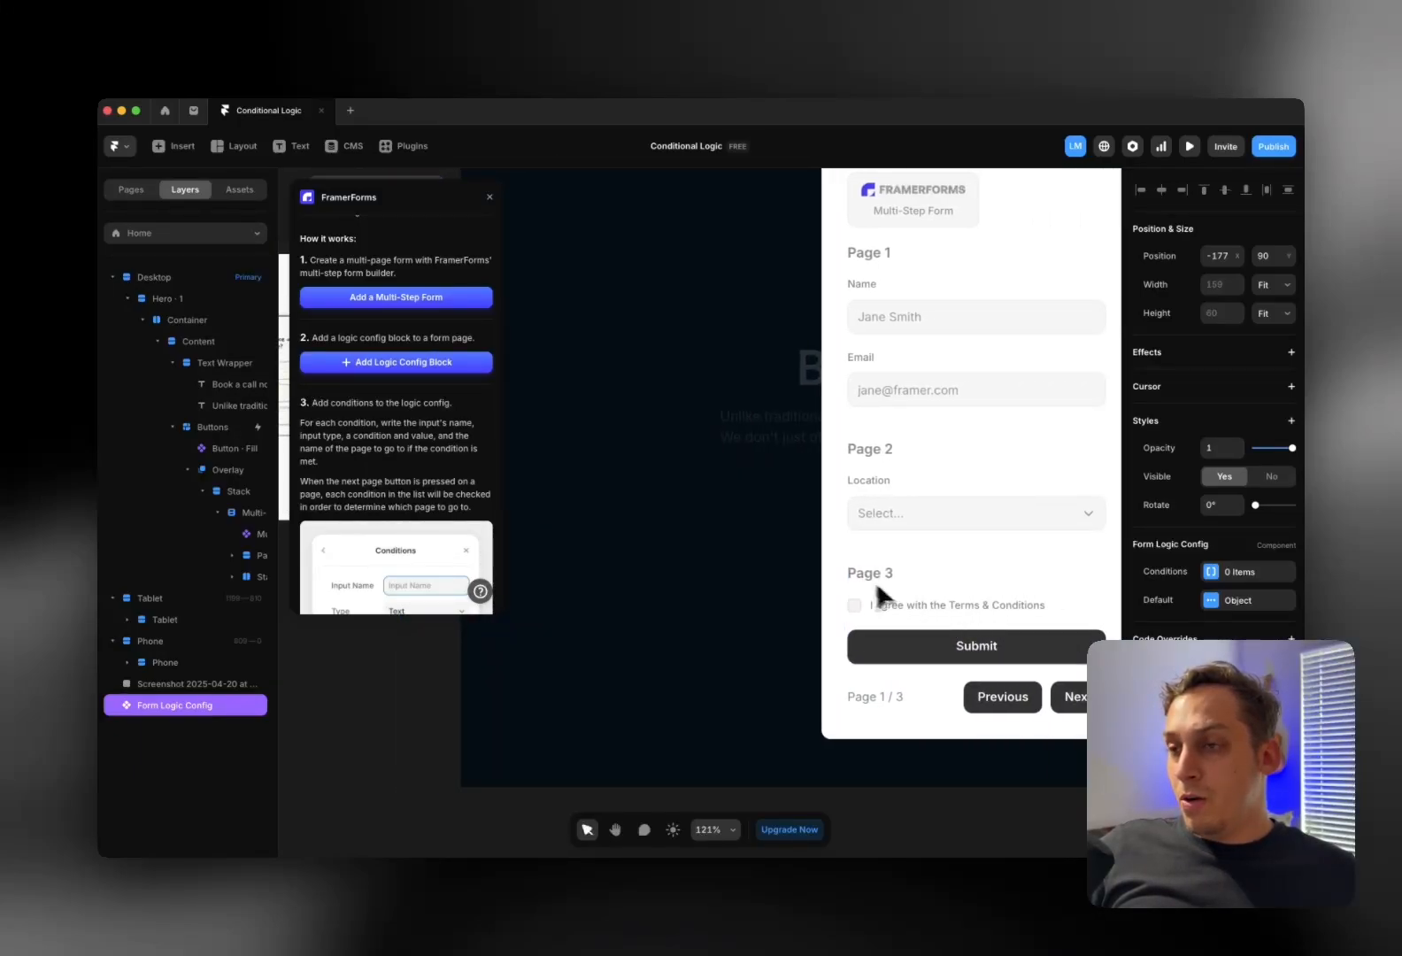
pyautogui.hscroll(-10, 883, 589)
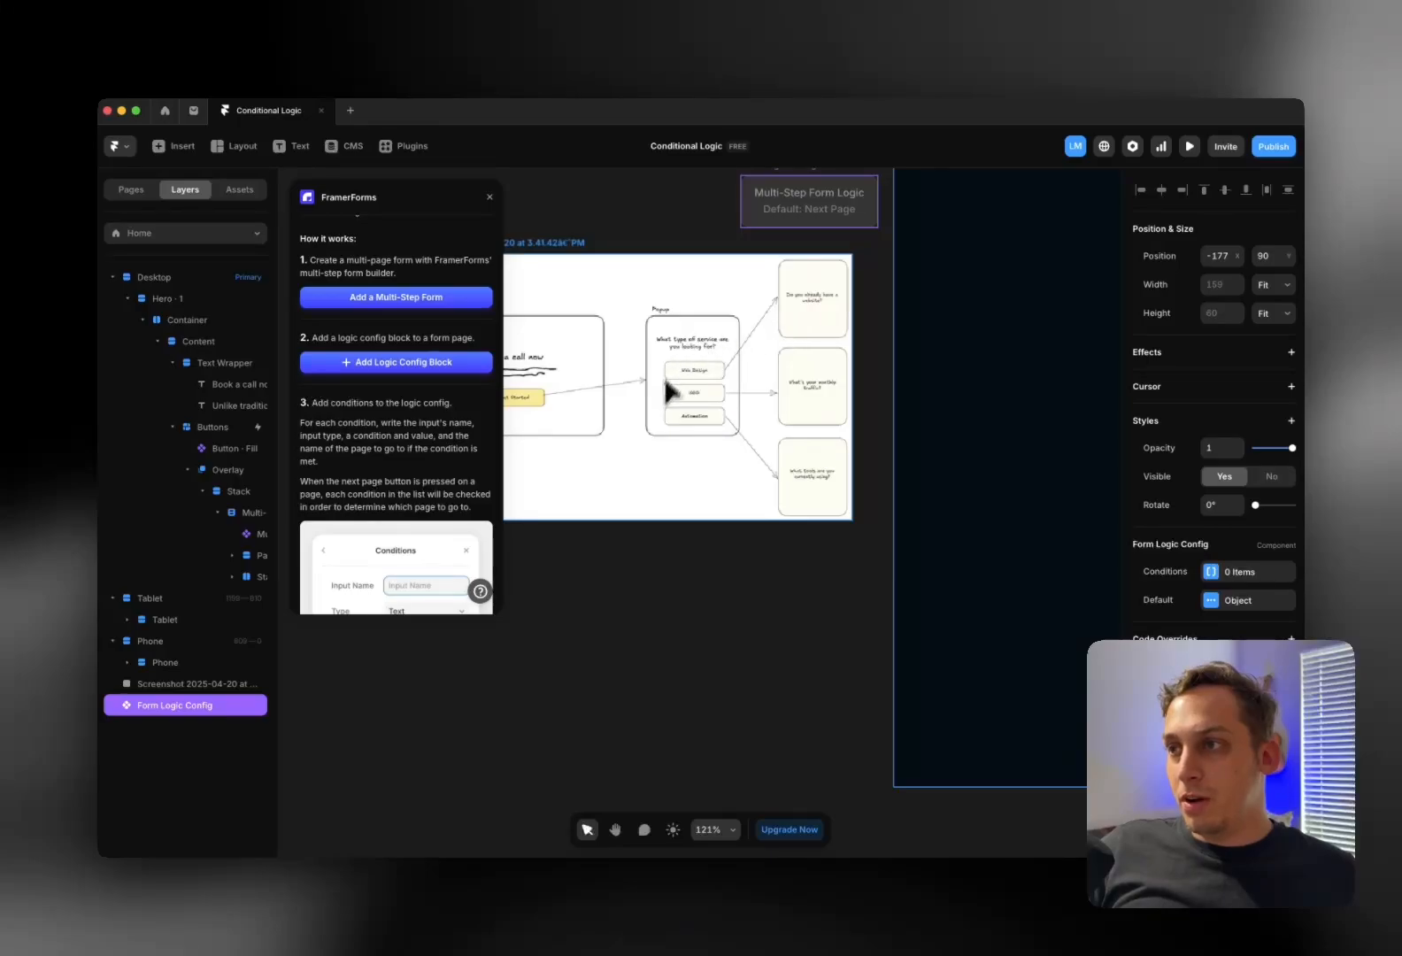
pyautogui.scroll(5, 695, 400)
pyautogui.hscroll(3, 695, 400)
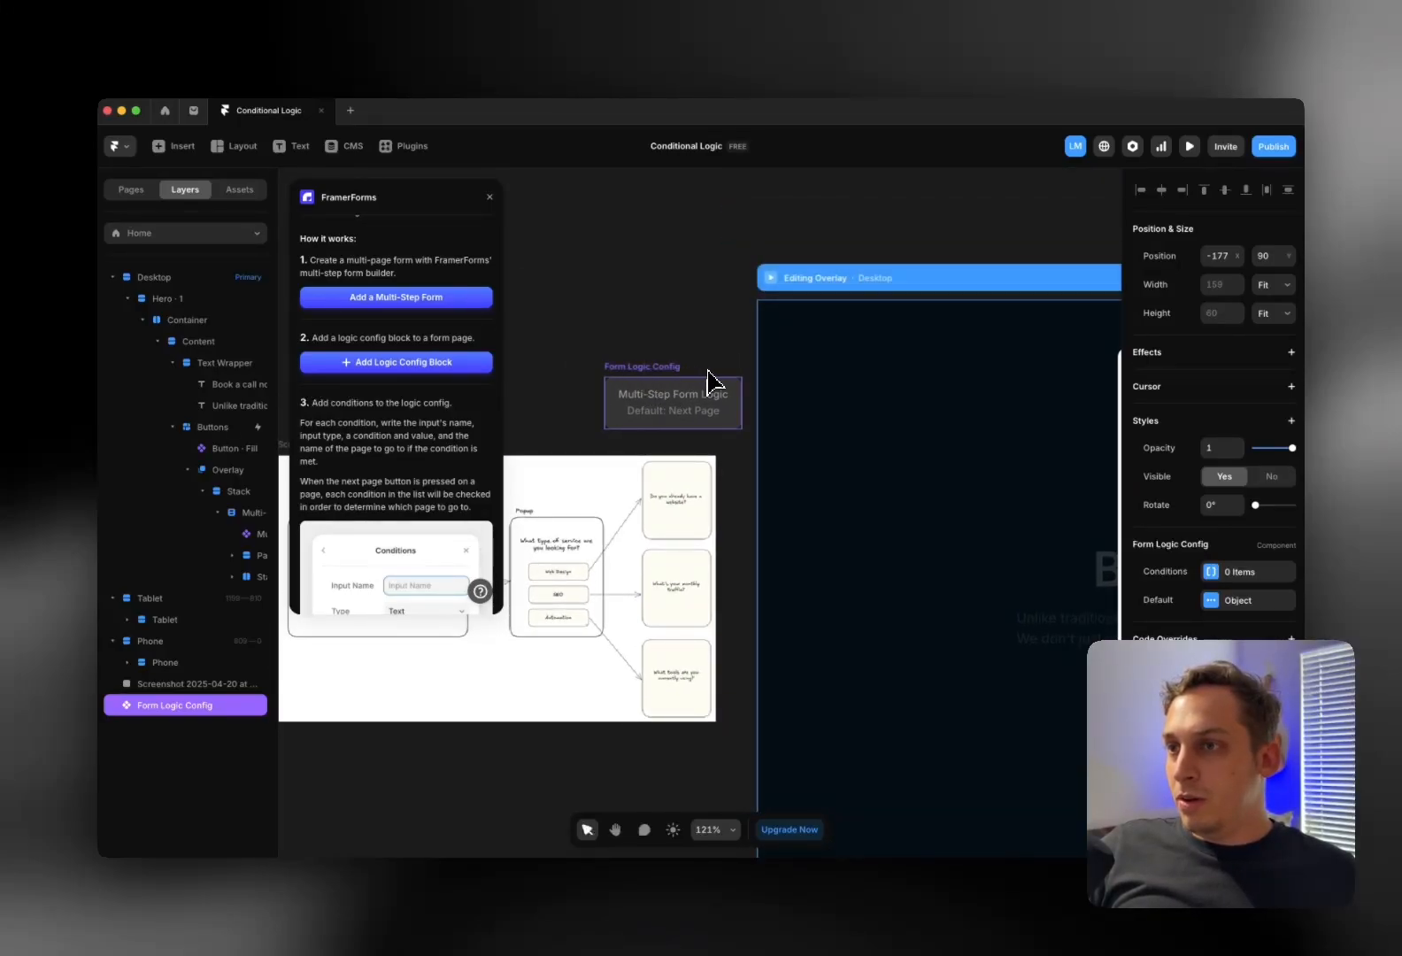
pyautogui.scroll(-4, 422, 344)
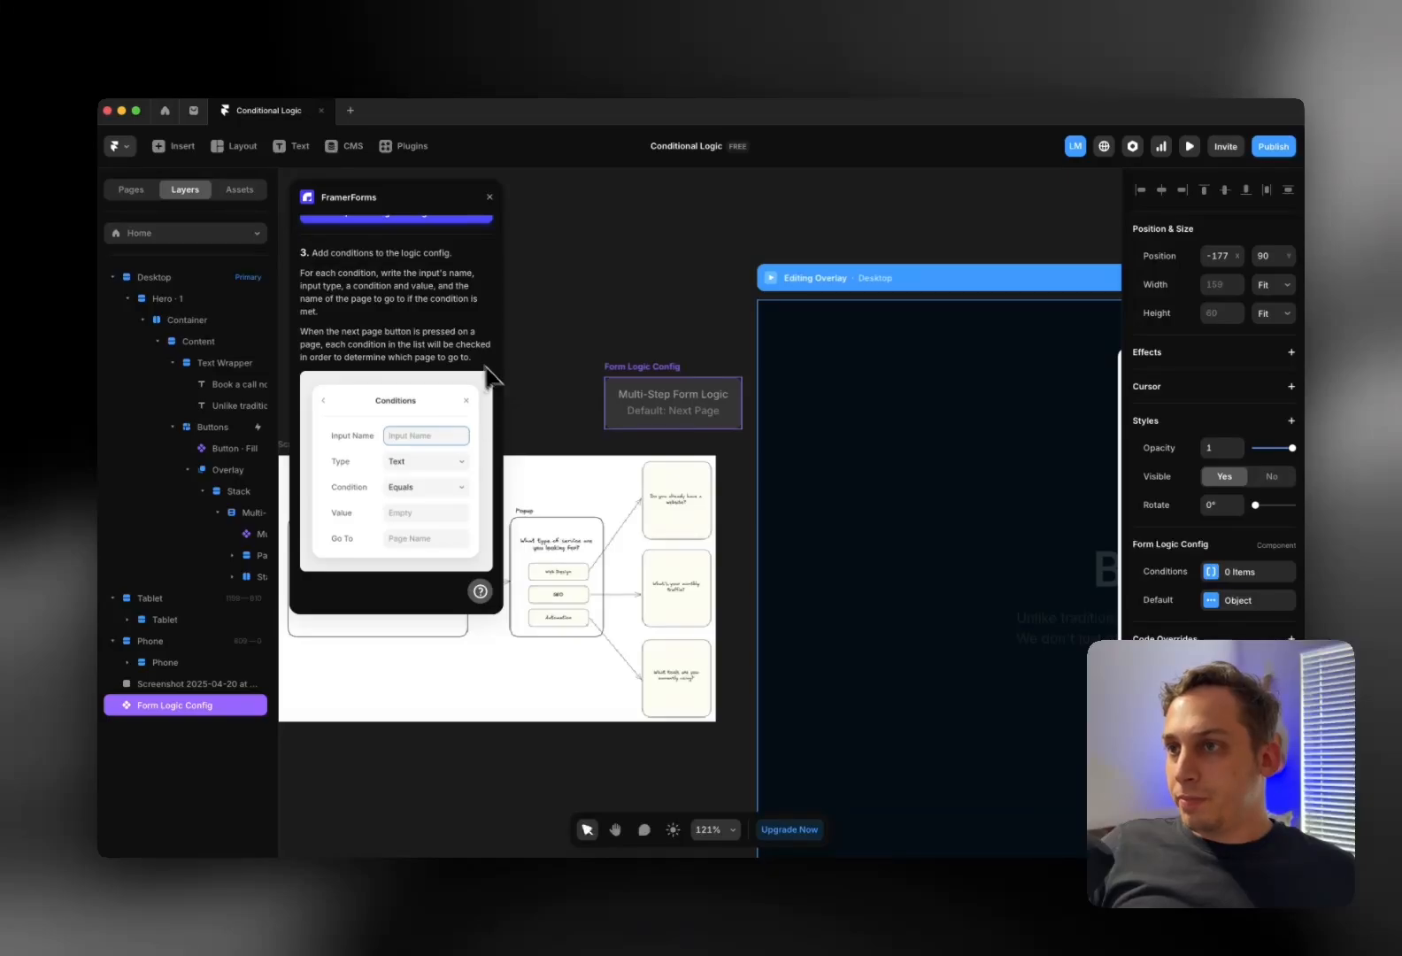
pyautogui.scroll(6, 469, 367)
pyautogui.click(490, 197)
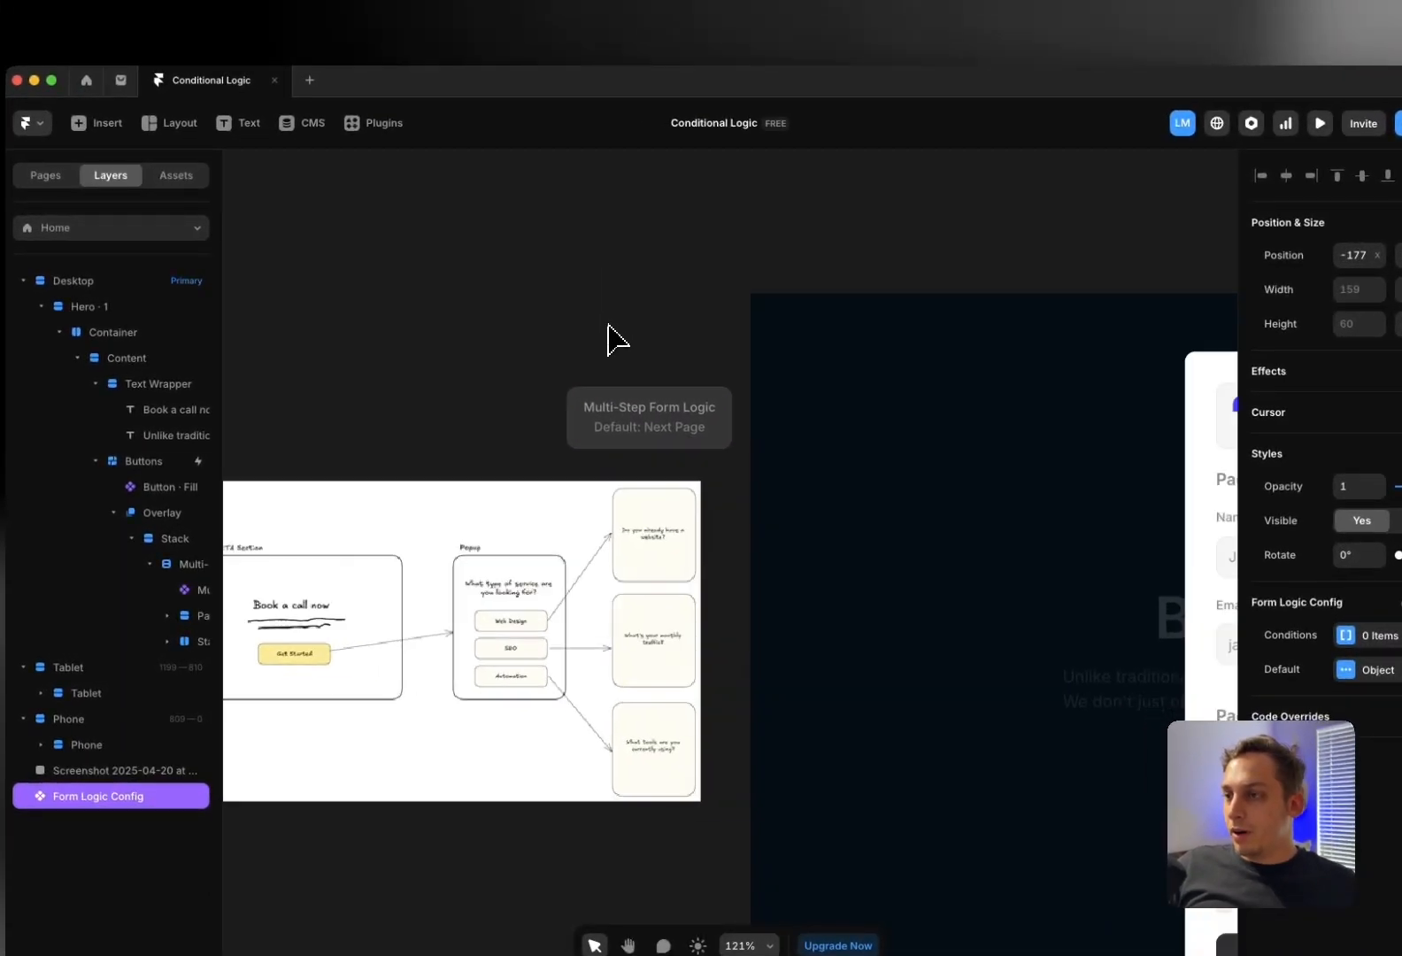
pyautogui.hscroll(3, 620, 337)
pyautogui.scroll(-4, 622, 337)
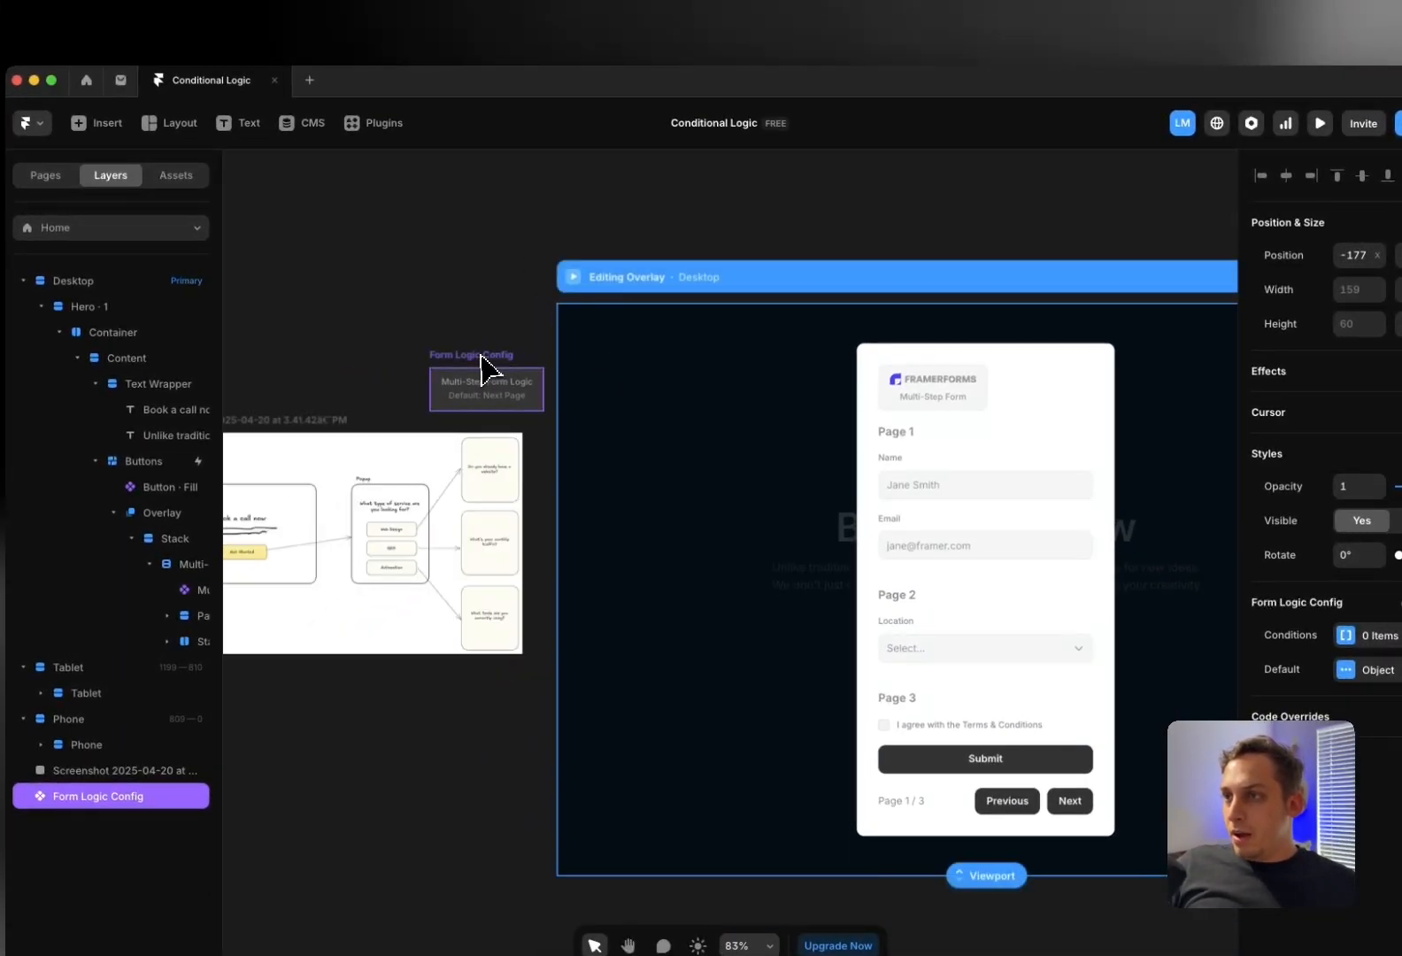
# Drop the Form Logic Config into Page 1, reorder it below the Email field, and leave the overlay view
pyautogui.moveTo(472, 363); pyautogui.dragTo(907, 509)
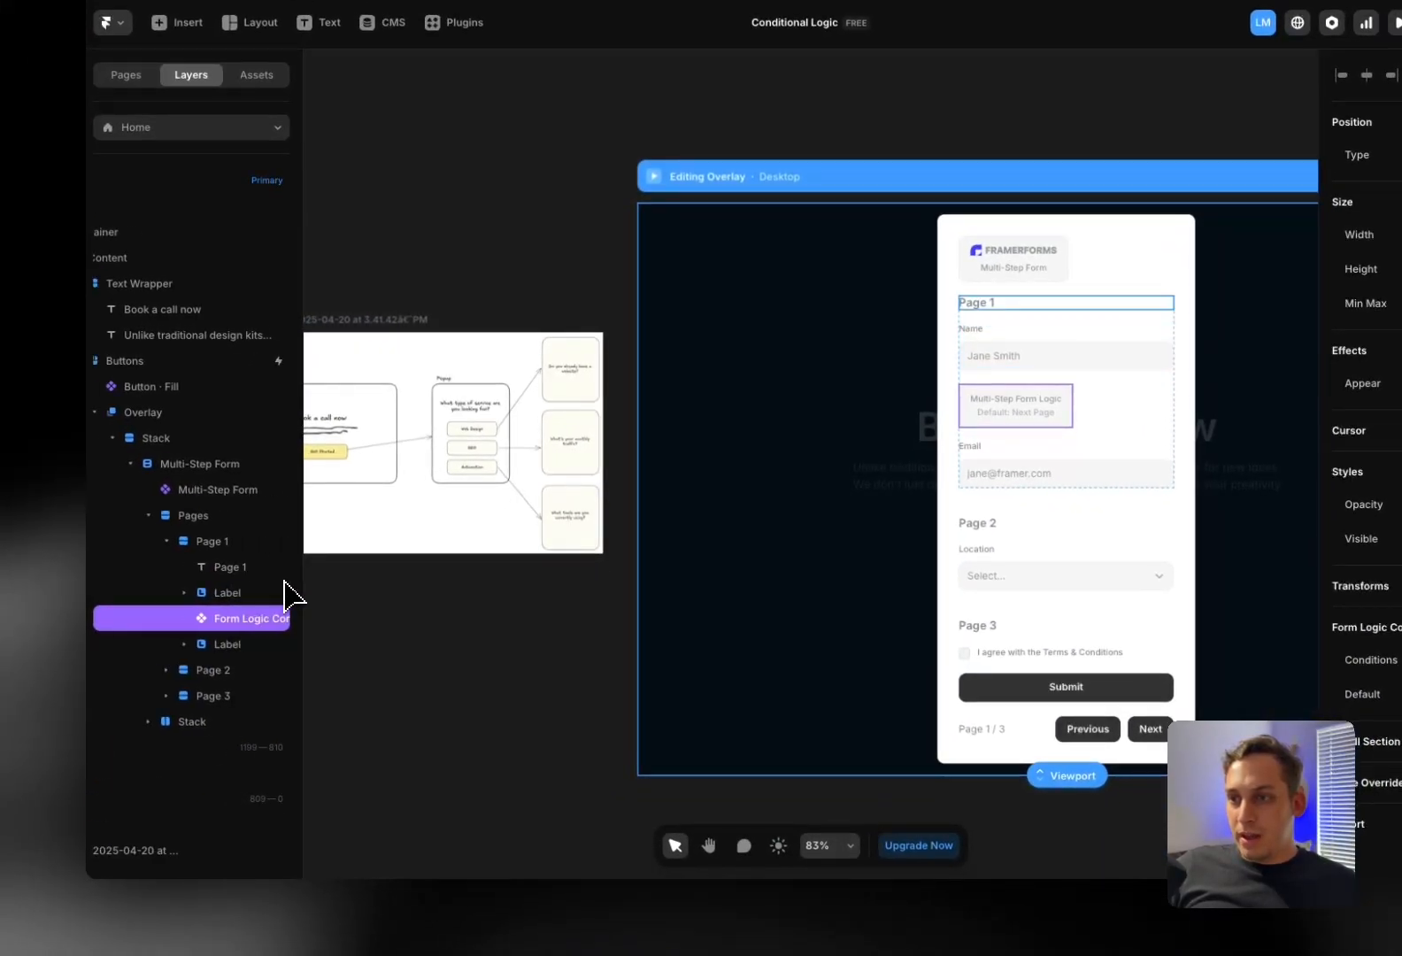
pyautogui.hscroll(1, 284, 581)
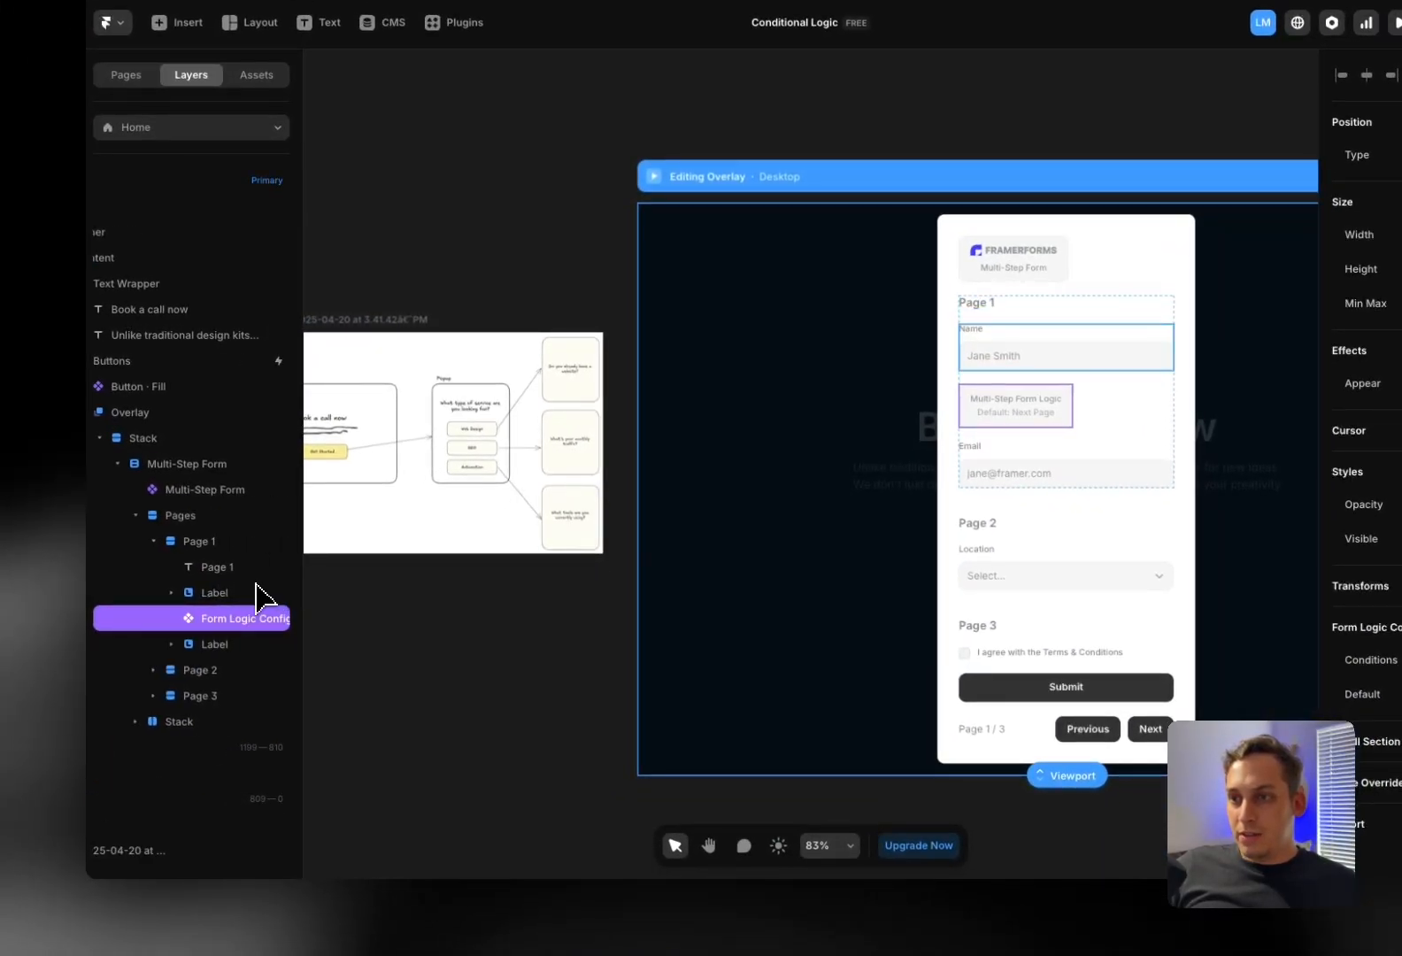
pyautogui.moveTo(199, 620); pyautogui.dragTo(228, 645)
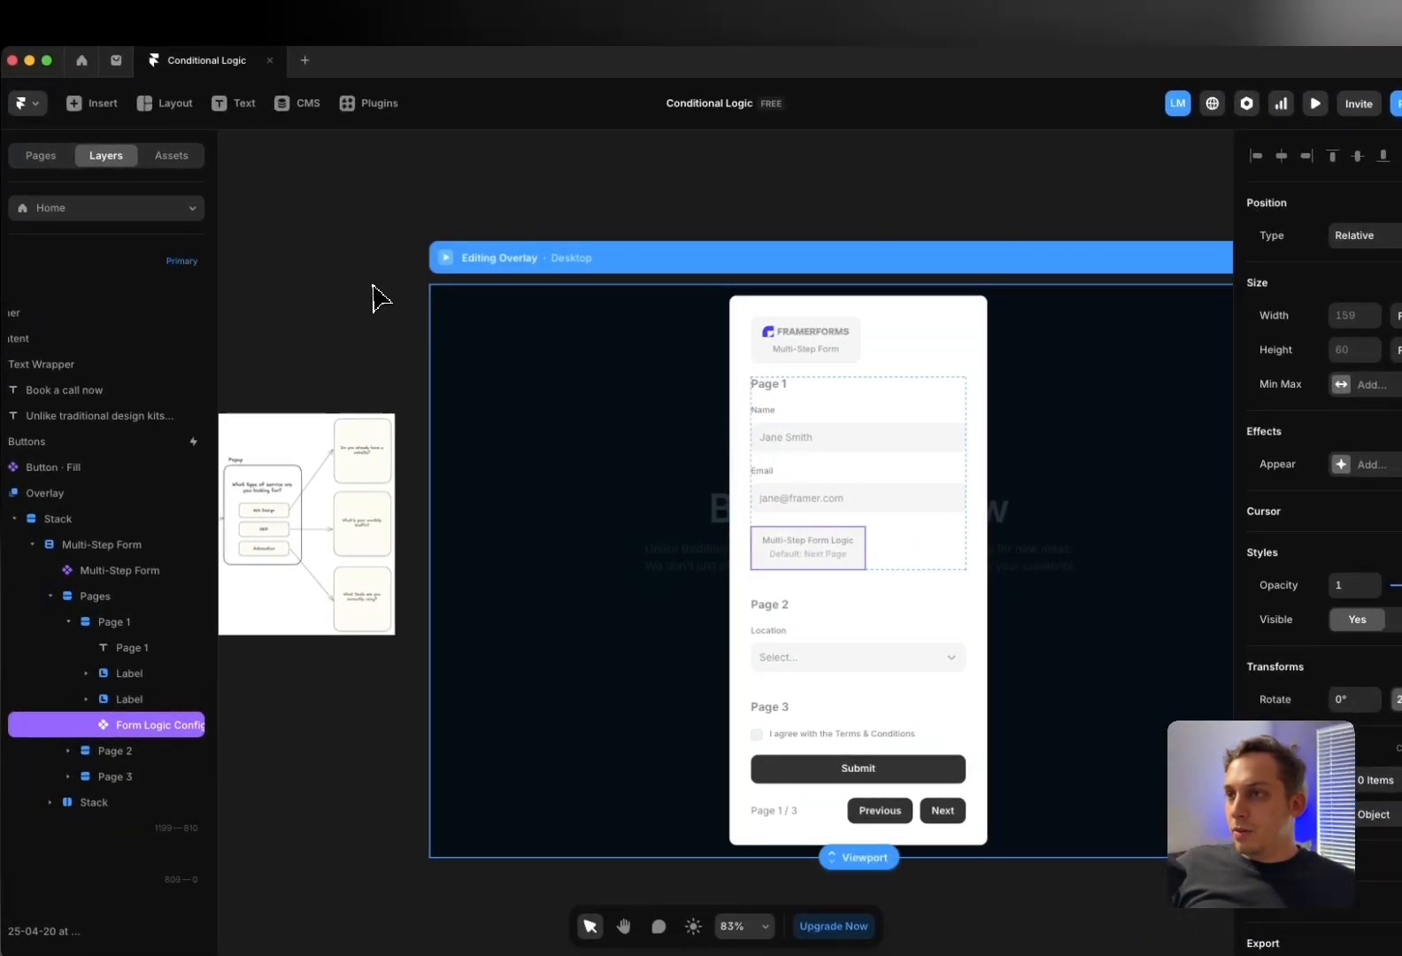
pyautogui.press('Escape')
# Preview the site, check Get Started opens the form's Page 1 popup, then exit preview
pyautogui.click(449, 259)
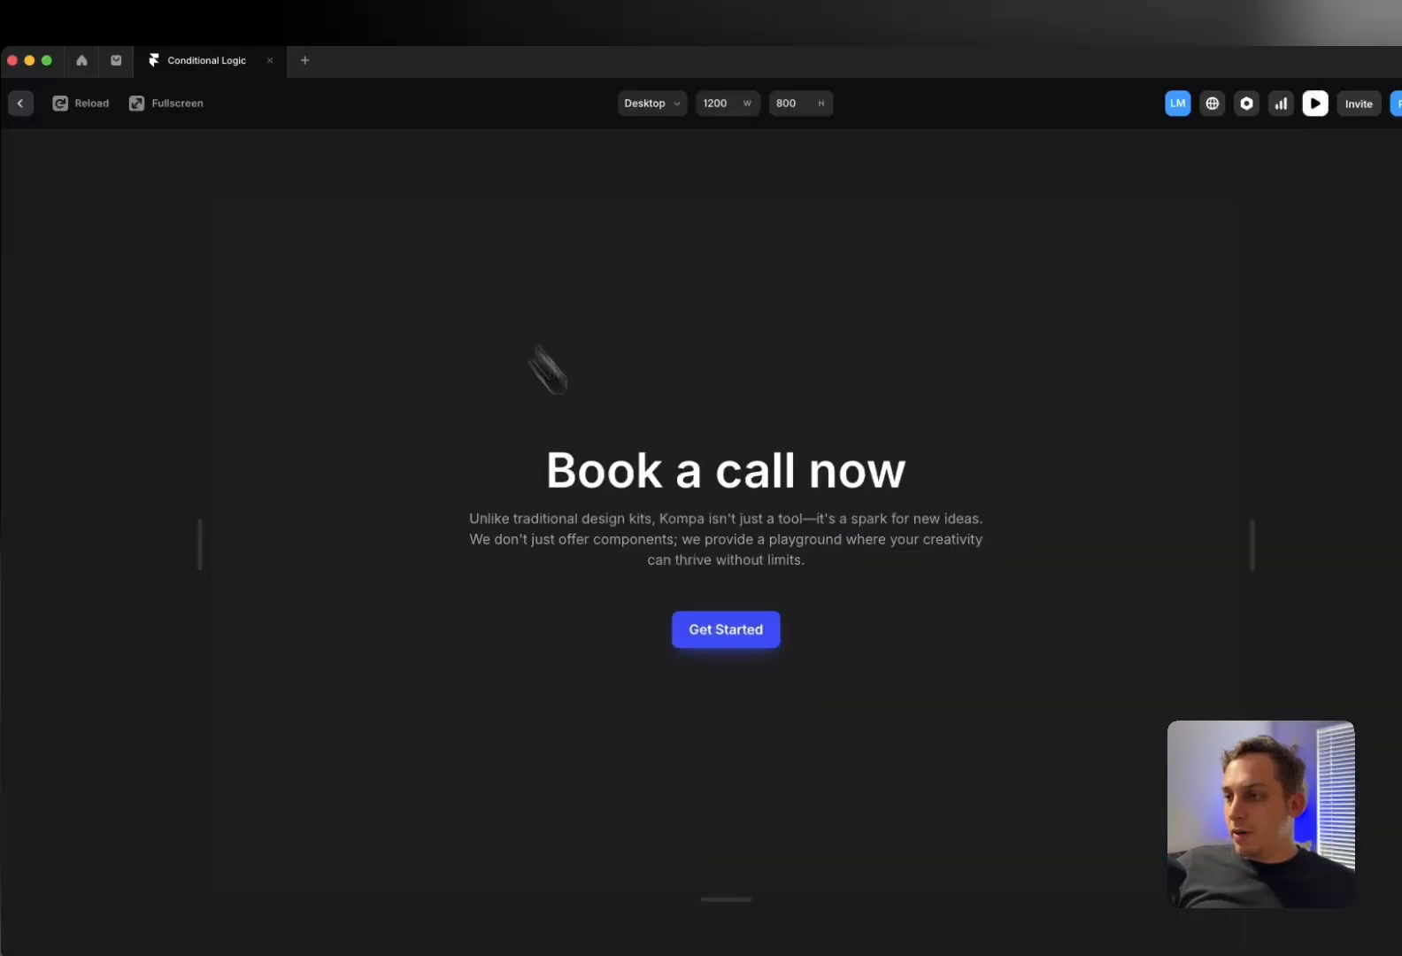
pyautogui.click(710, 635)
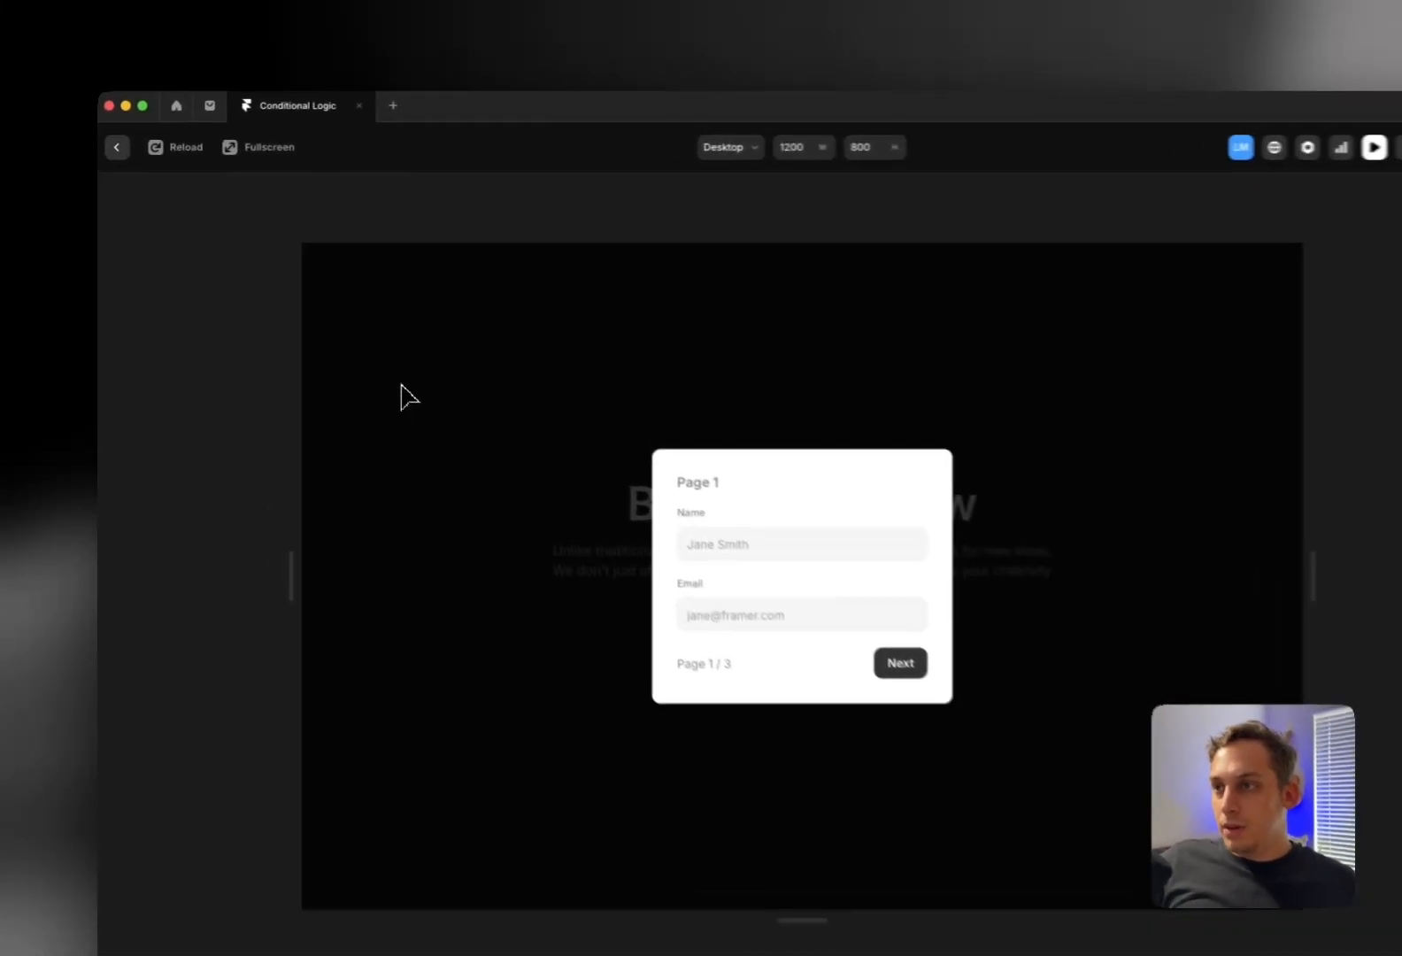
pyautogui.click(356, 348)
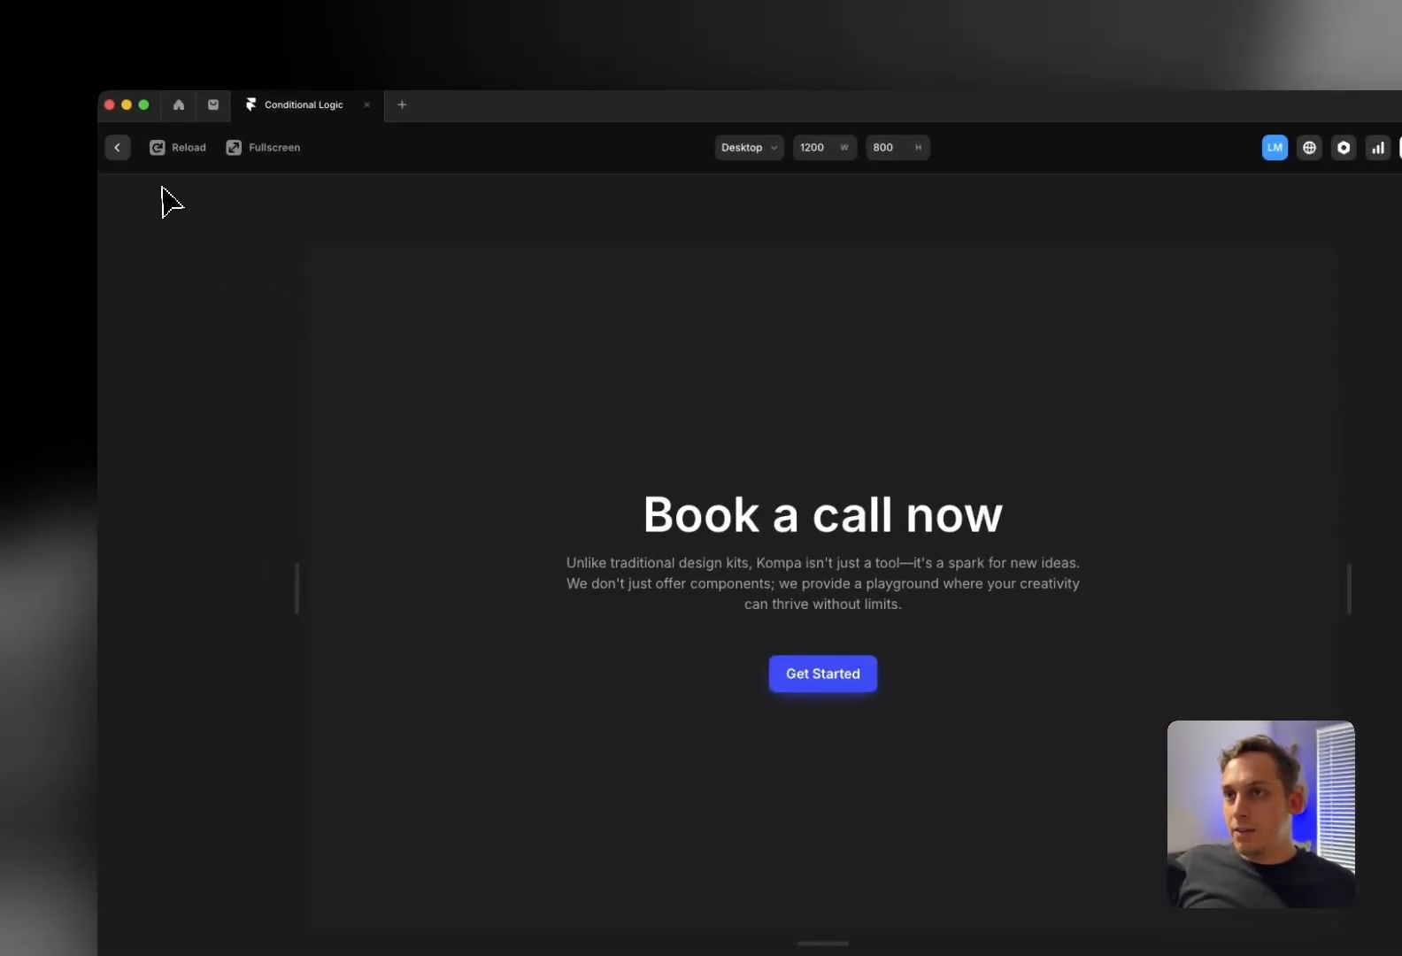
pyautogui.click(119, 153)
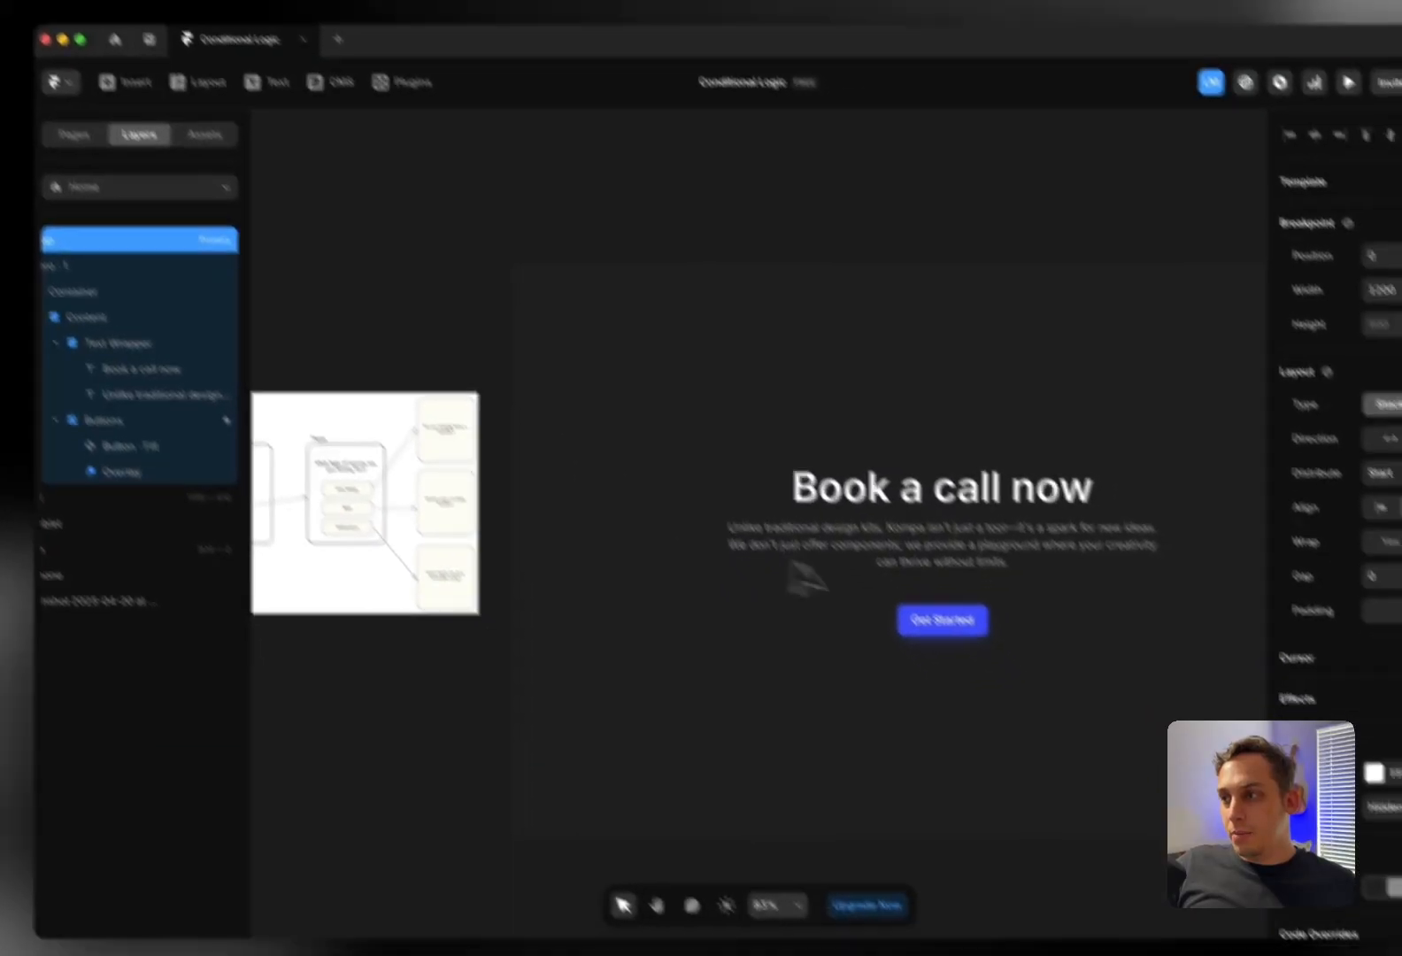
# Open the Get Started overlay for editing and select the form's Page 1 layer
pyautogui.click(967, 693)
pyautogui.click(117, 431)
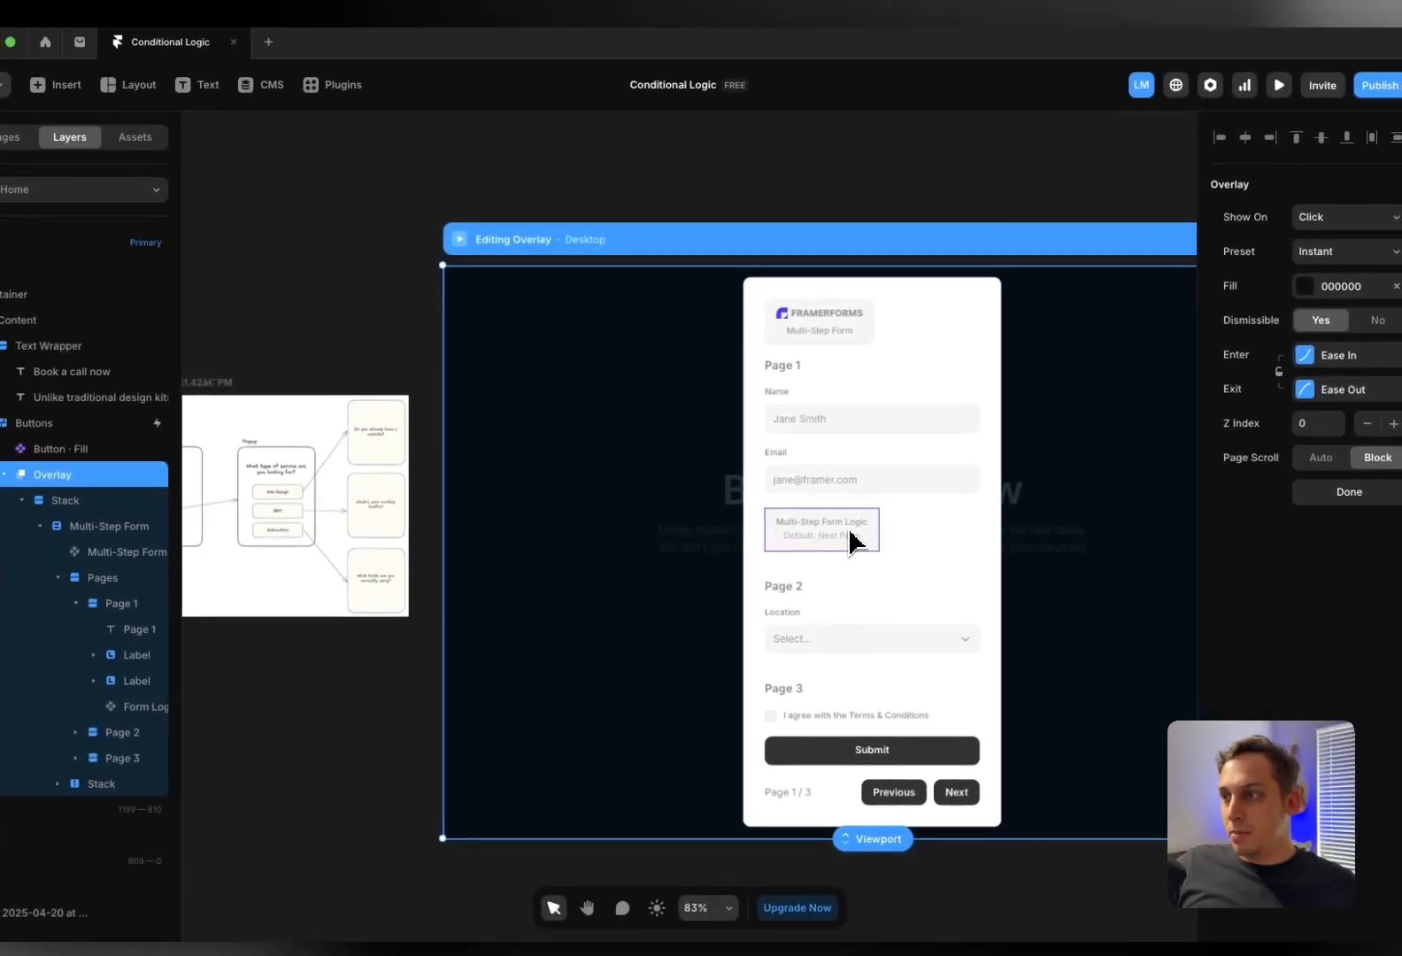
pyautogui.click(850, 540)
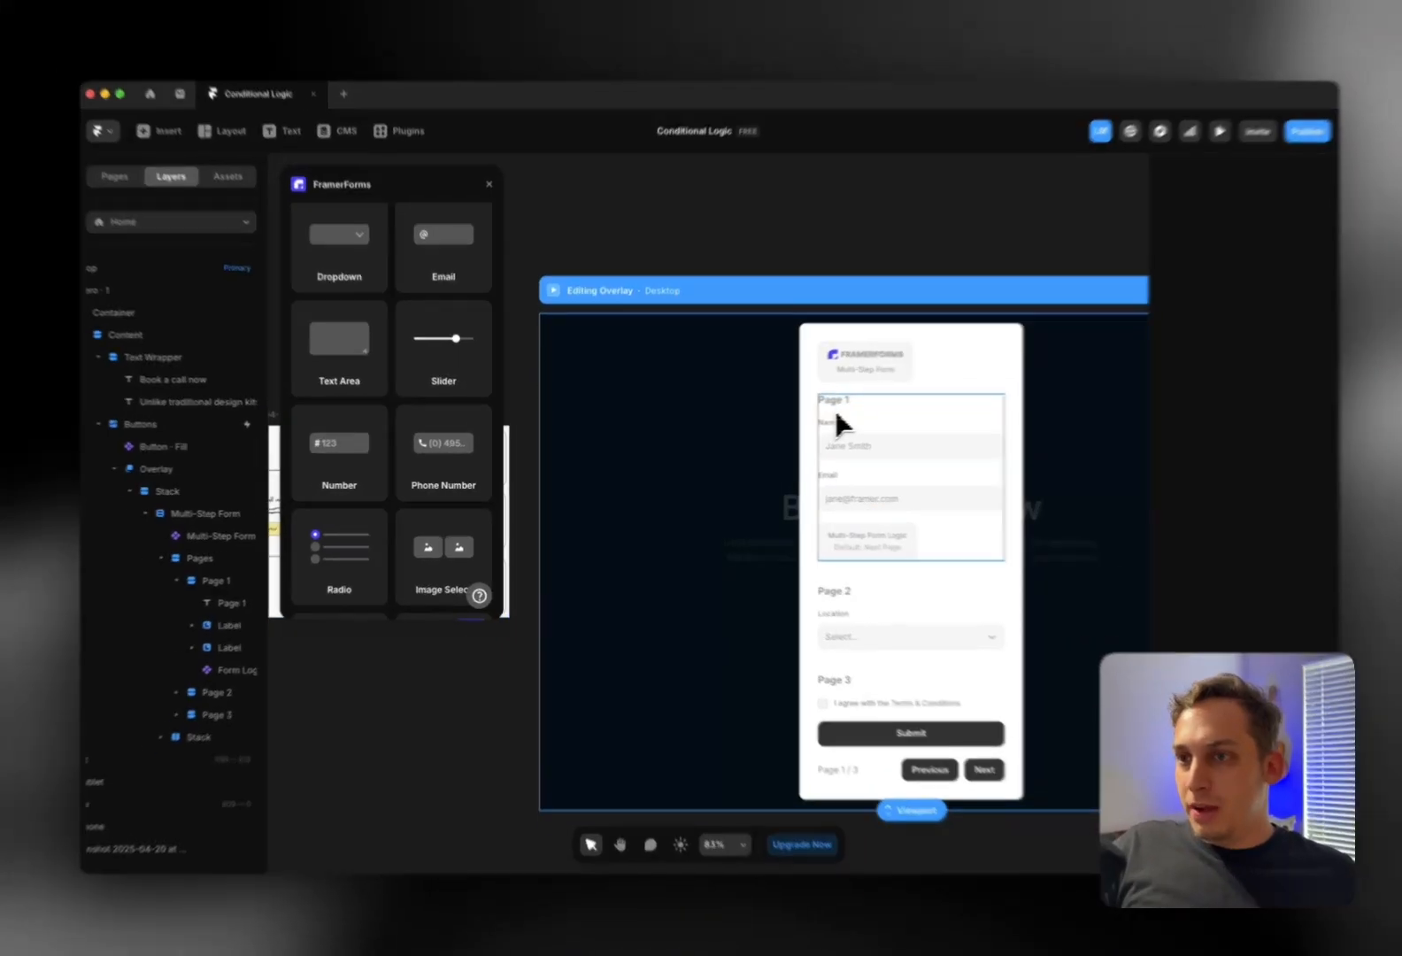
pyautogui.click(836, 425)
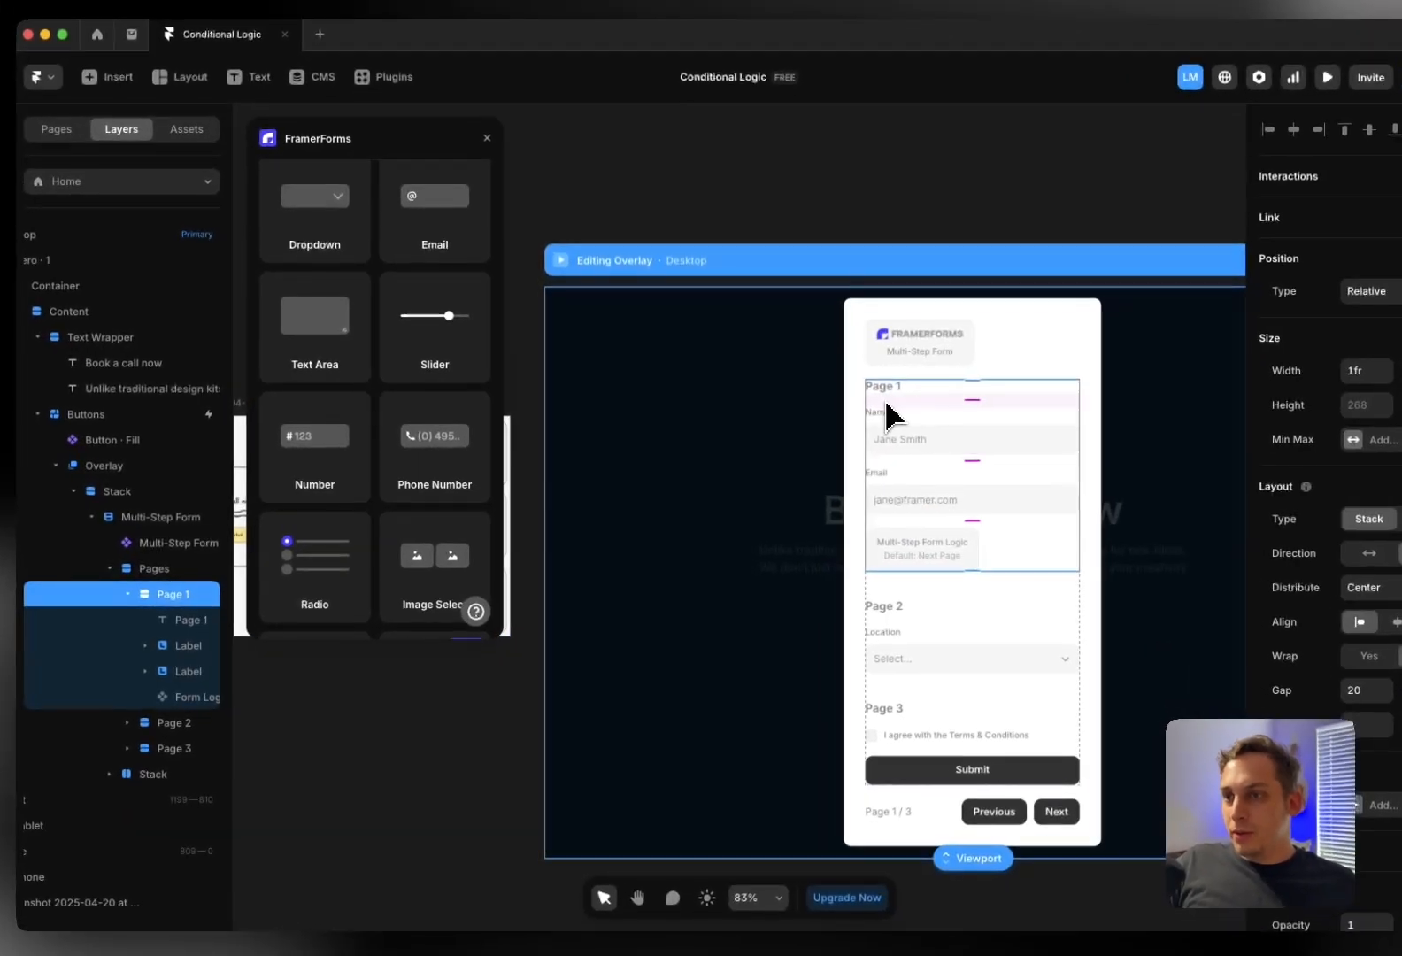
pyautogui.click(177, 581)
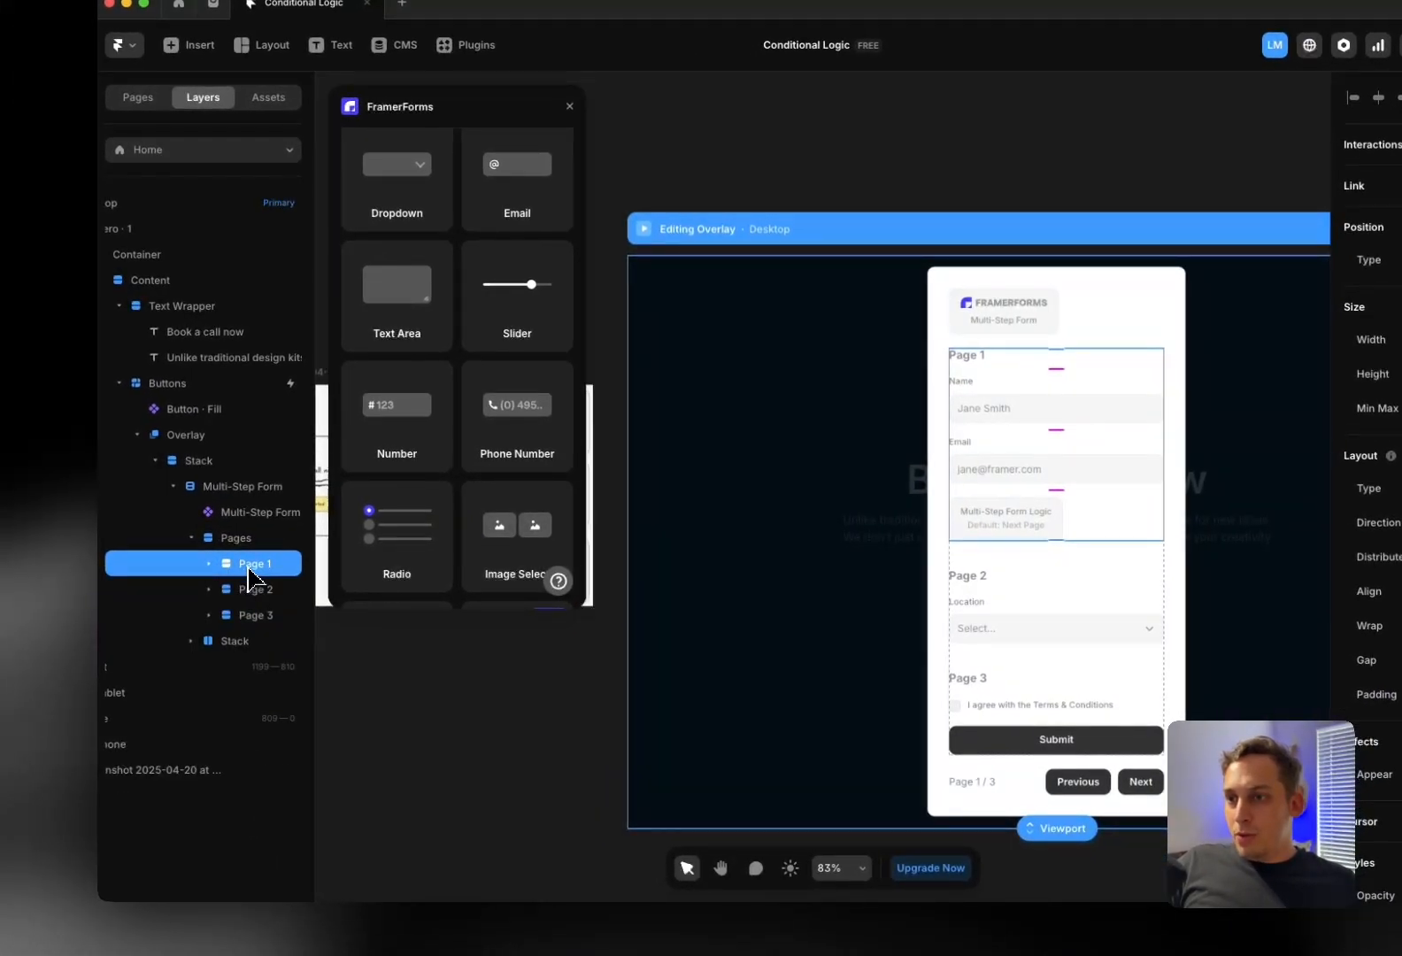
# Rename Page 1 to 'start', then select and collapse Page 3
pyautogui.doubleClick(251, 575)
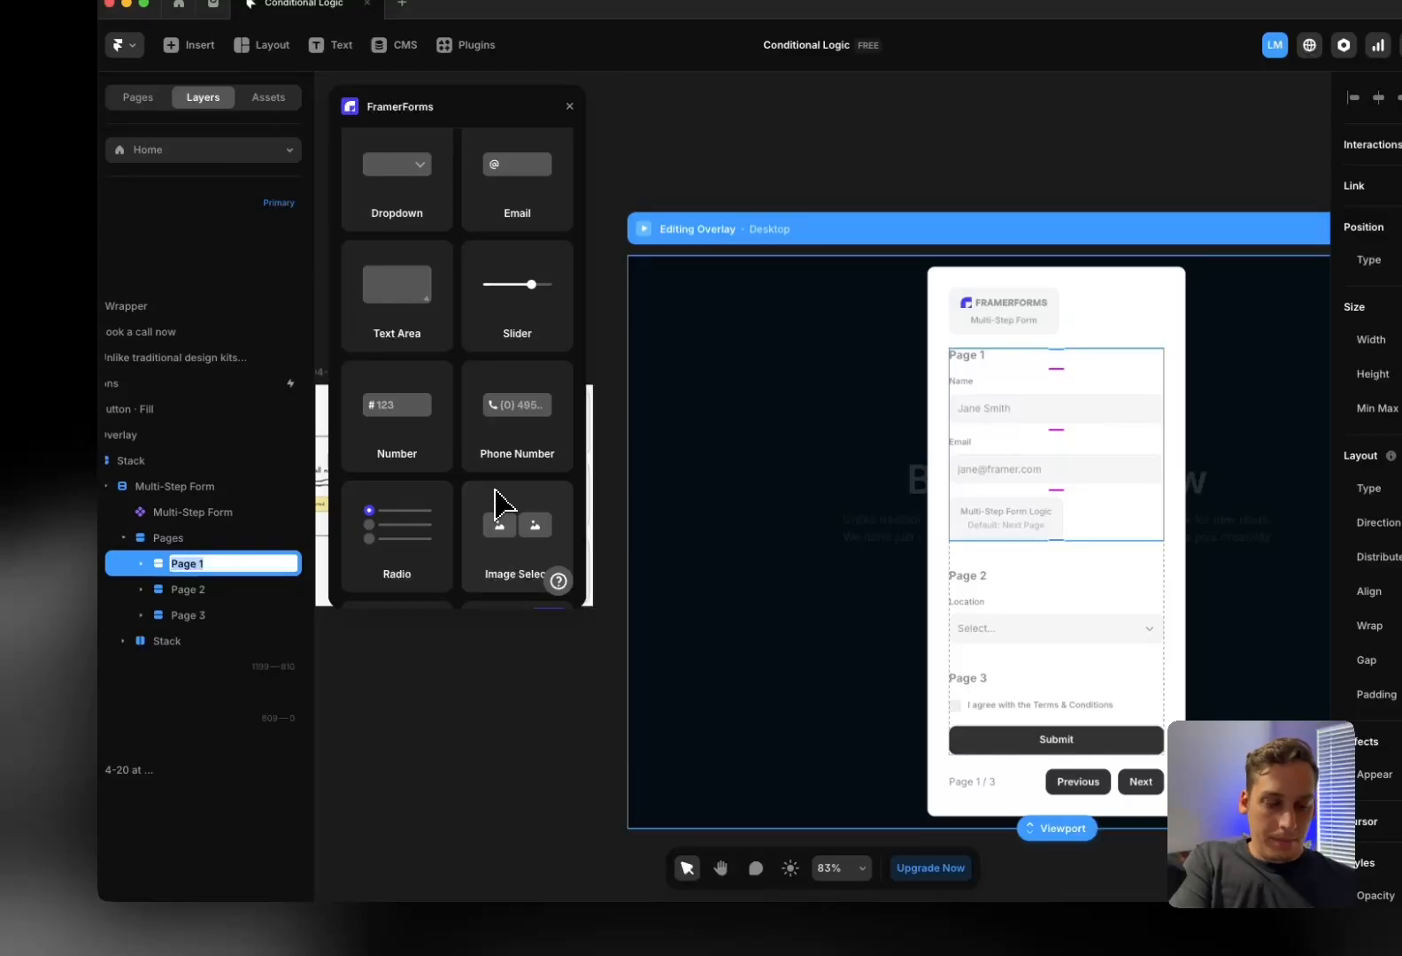
pyautogui.write('start')
pyautogui.press('Return')
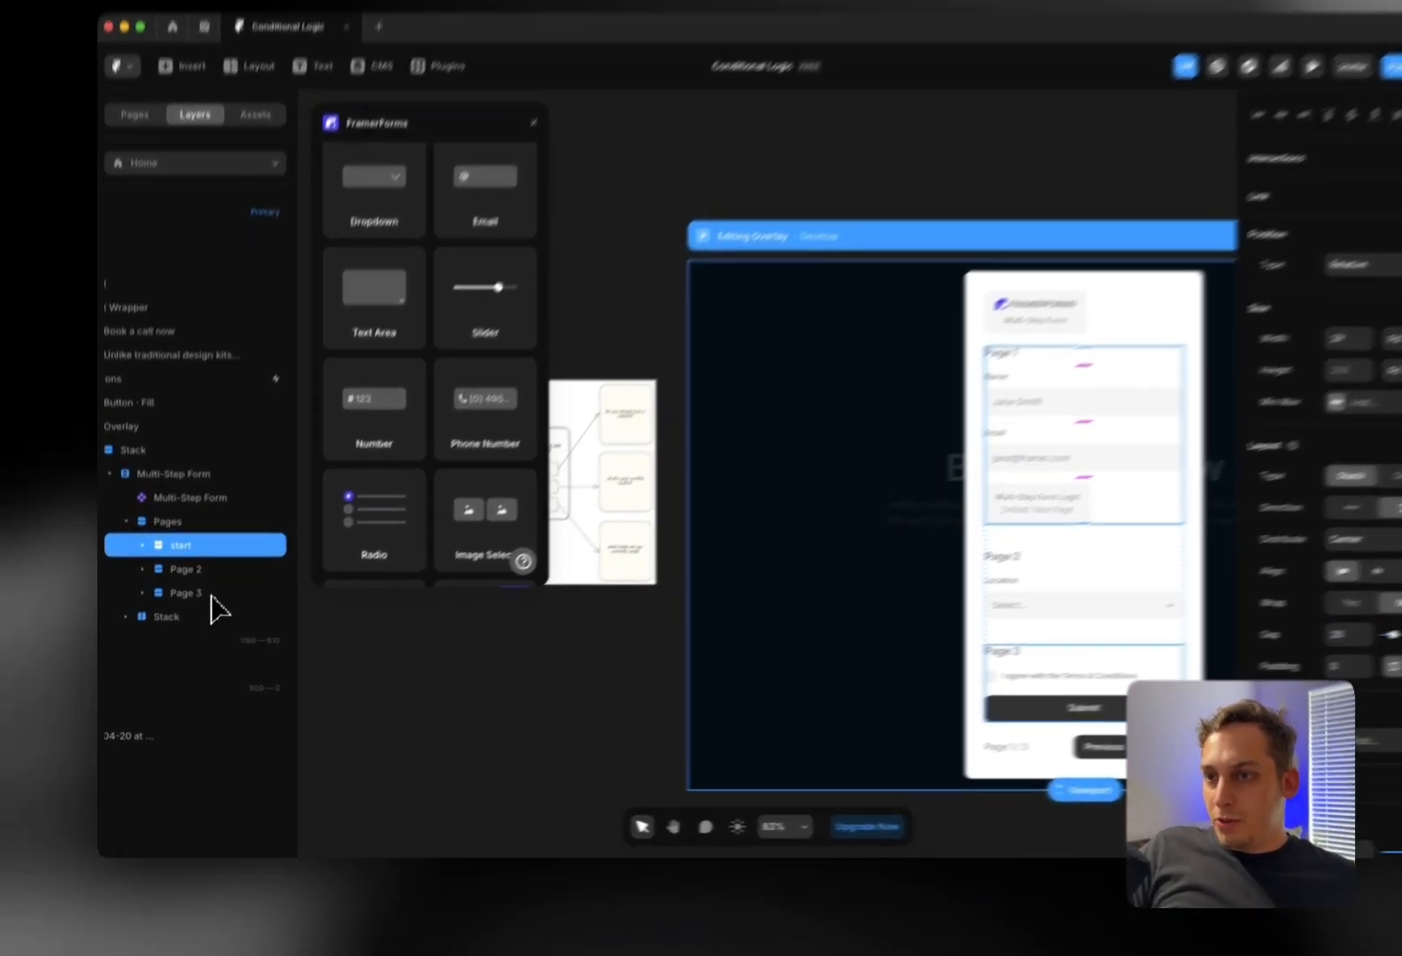
pyautogui.click(188, 592)
pyautogui.click(145, 573)
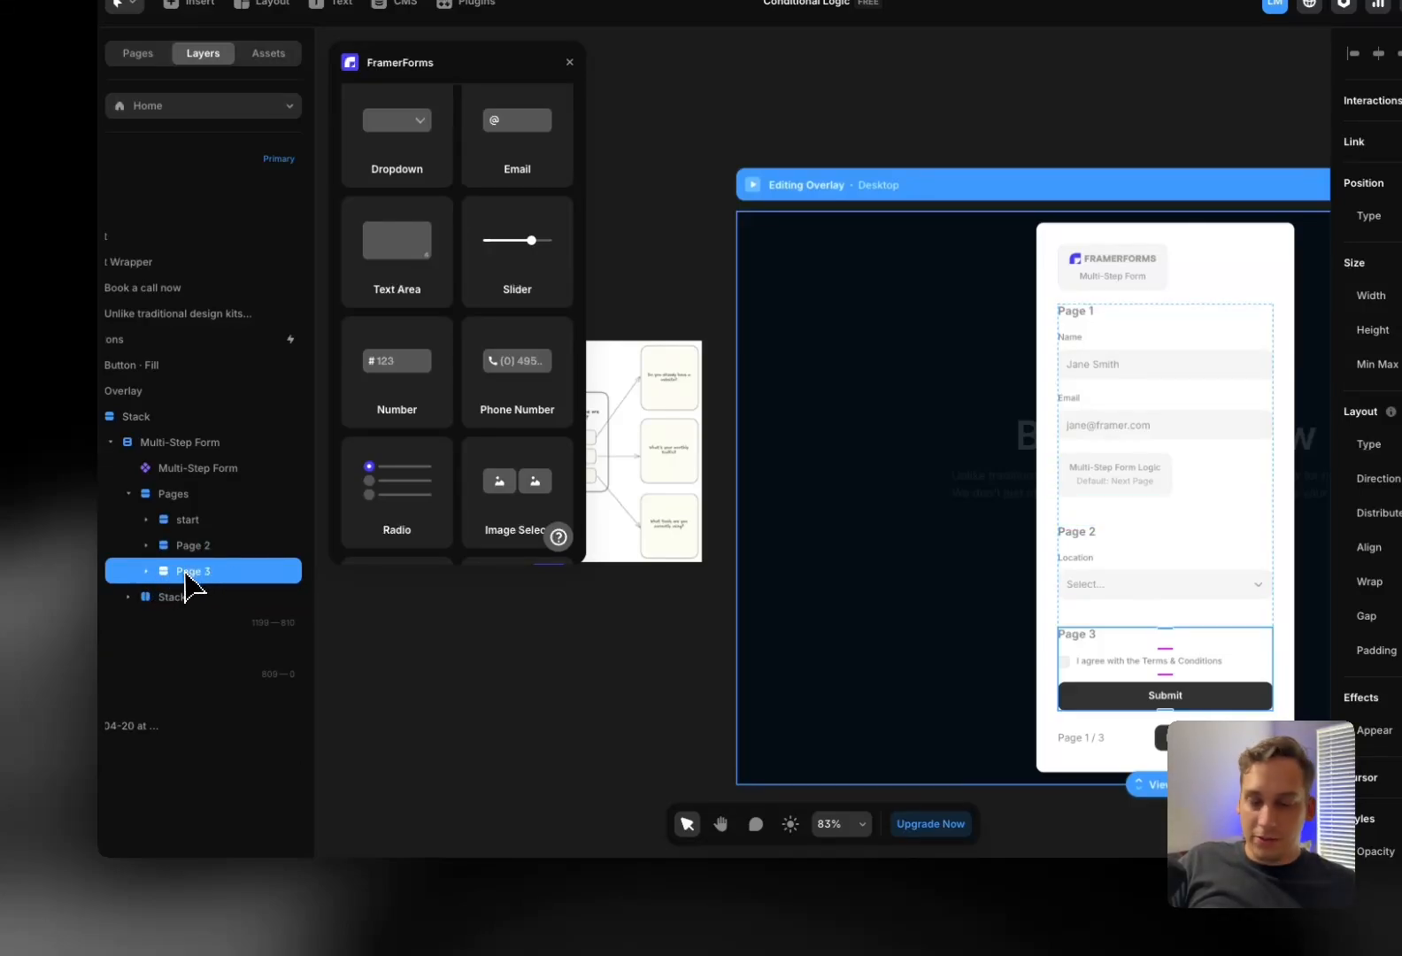
# Duplicate Page 3 to add a fourth page, Page 4
pyautogui.hotkey('ctrl', 'd')
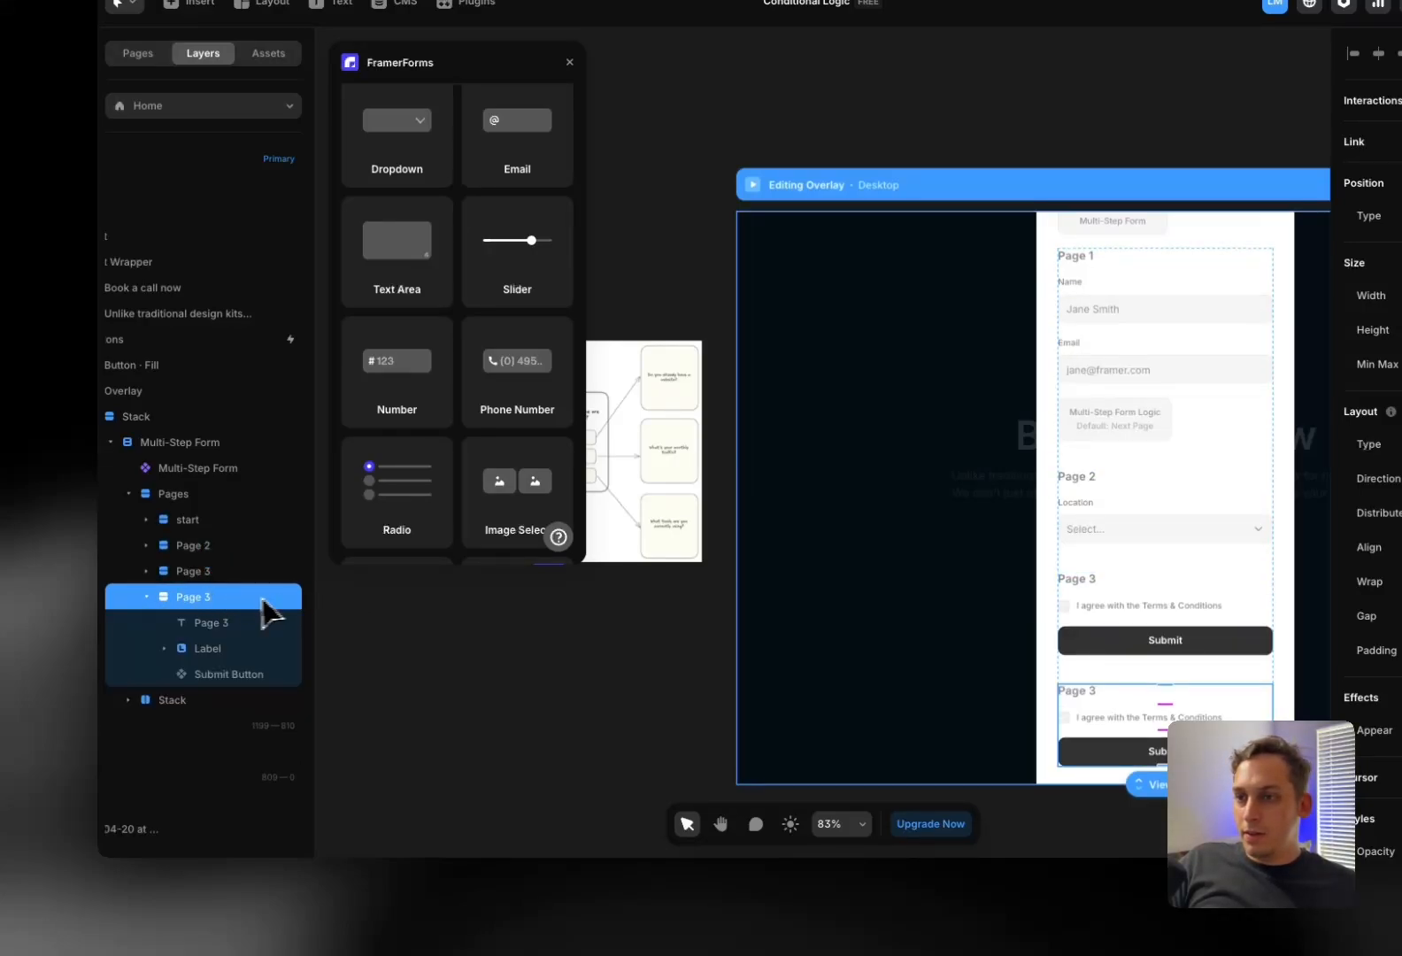
pyautogui.click(145, 571)
pyautogui.click(146, 571)
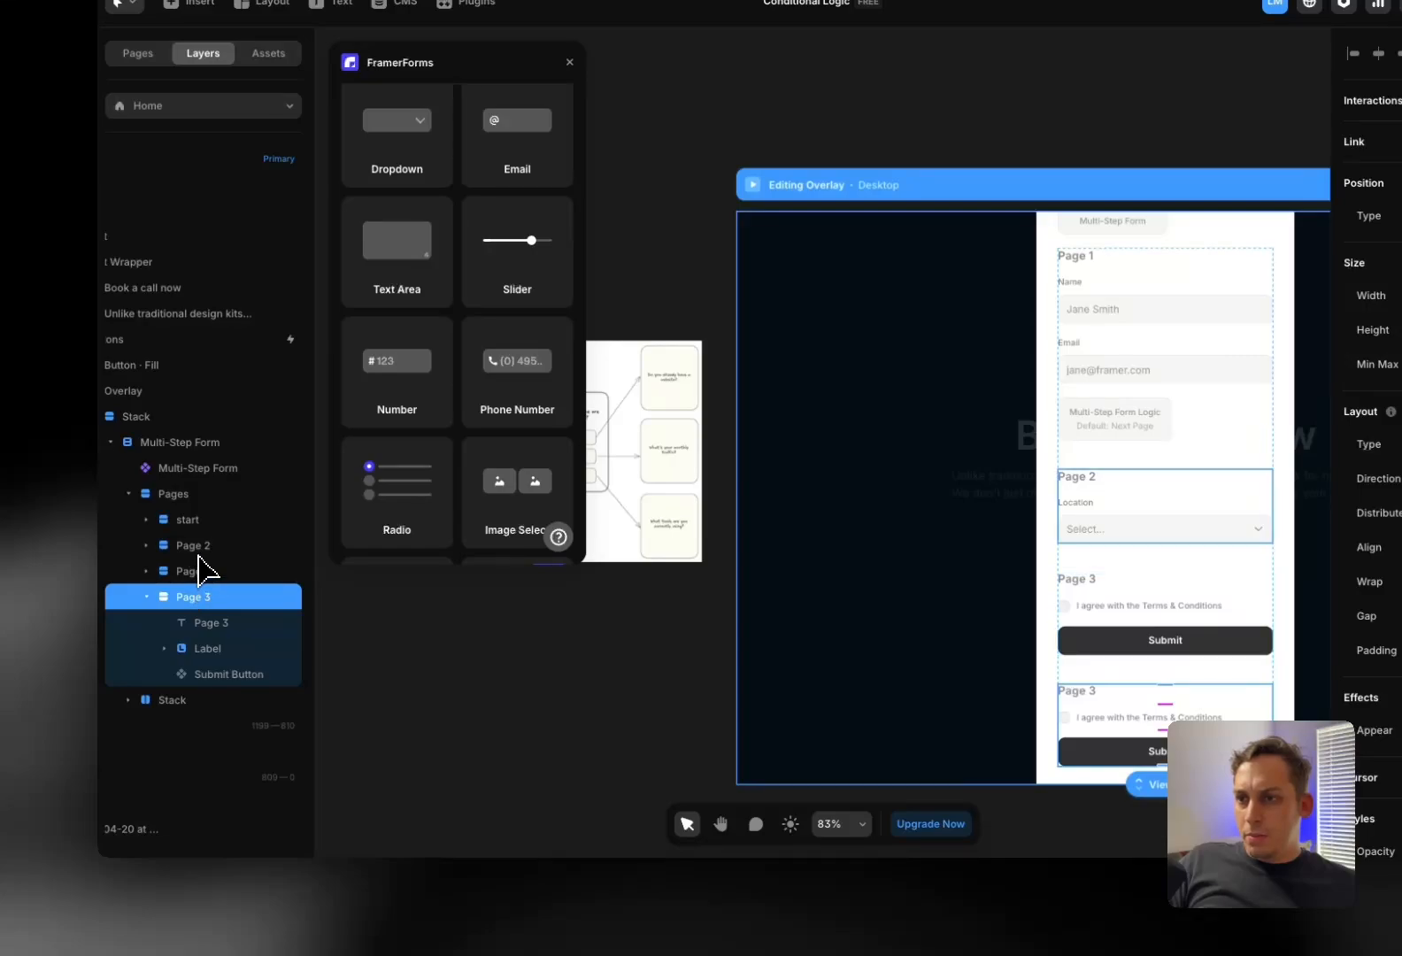
pyautogui.doubleClick(213, 597)
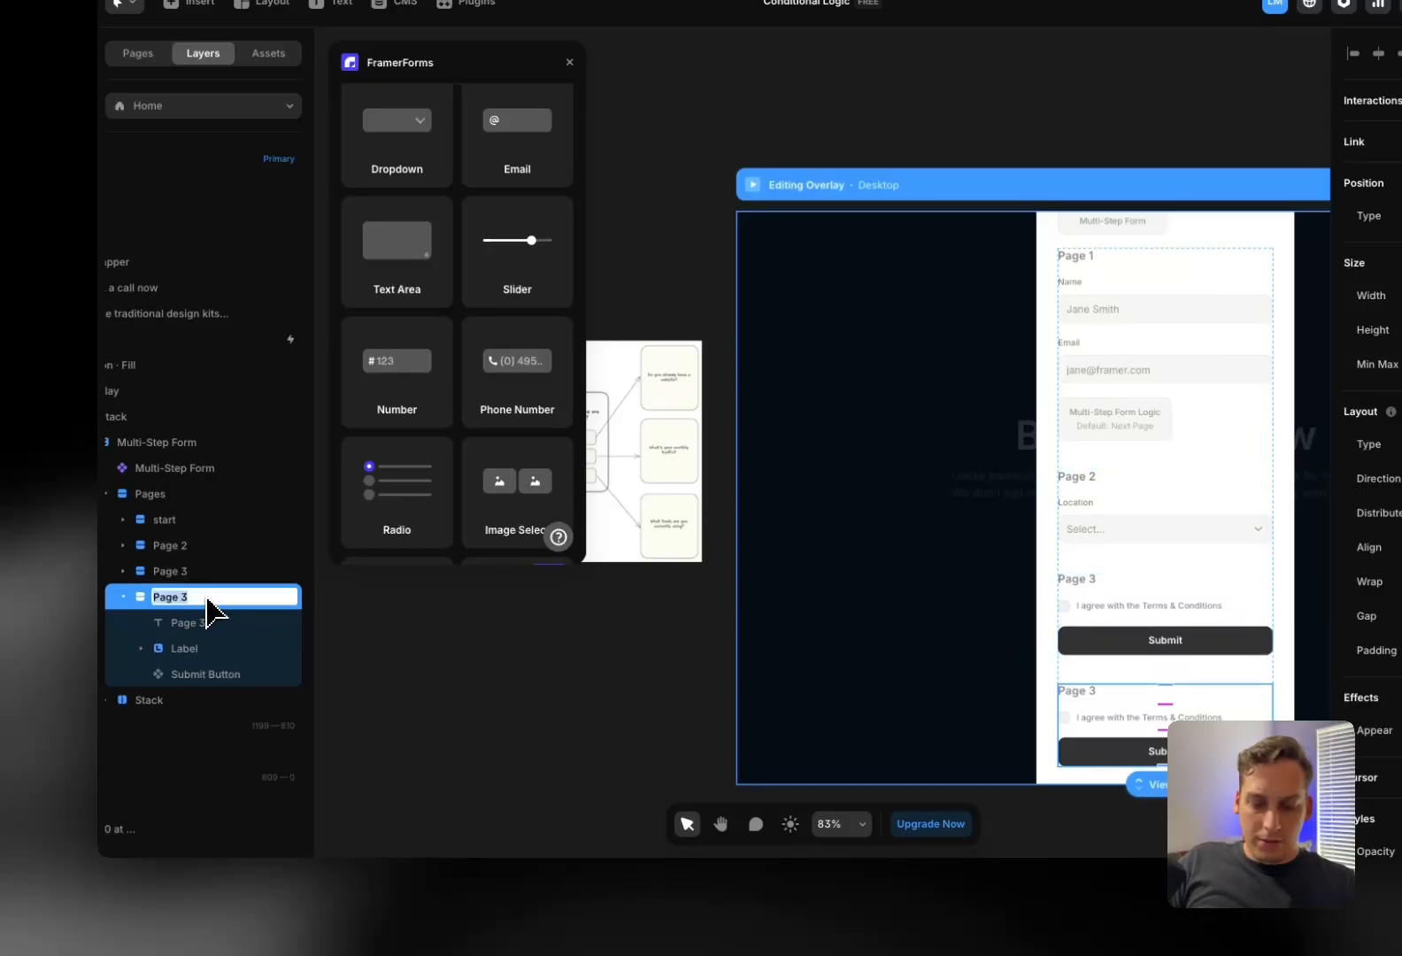
pyautogui.press('Return')
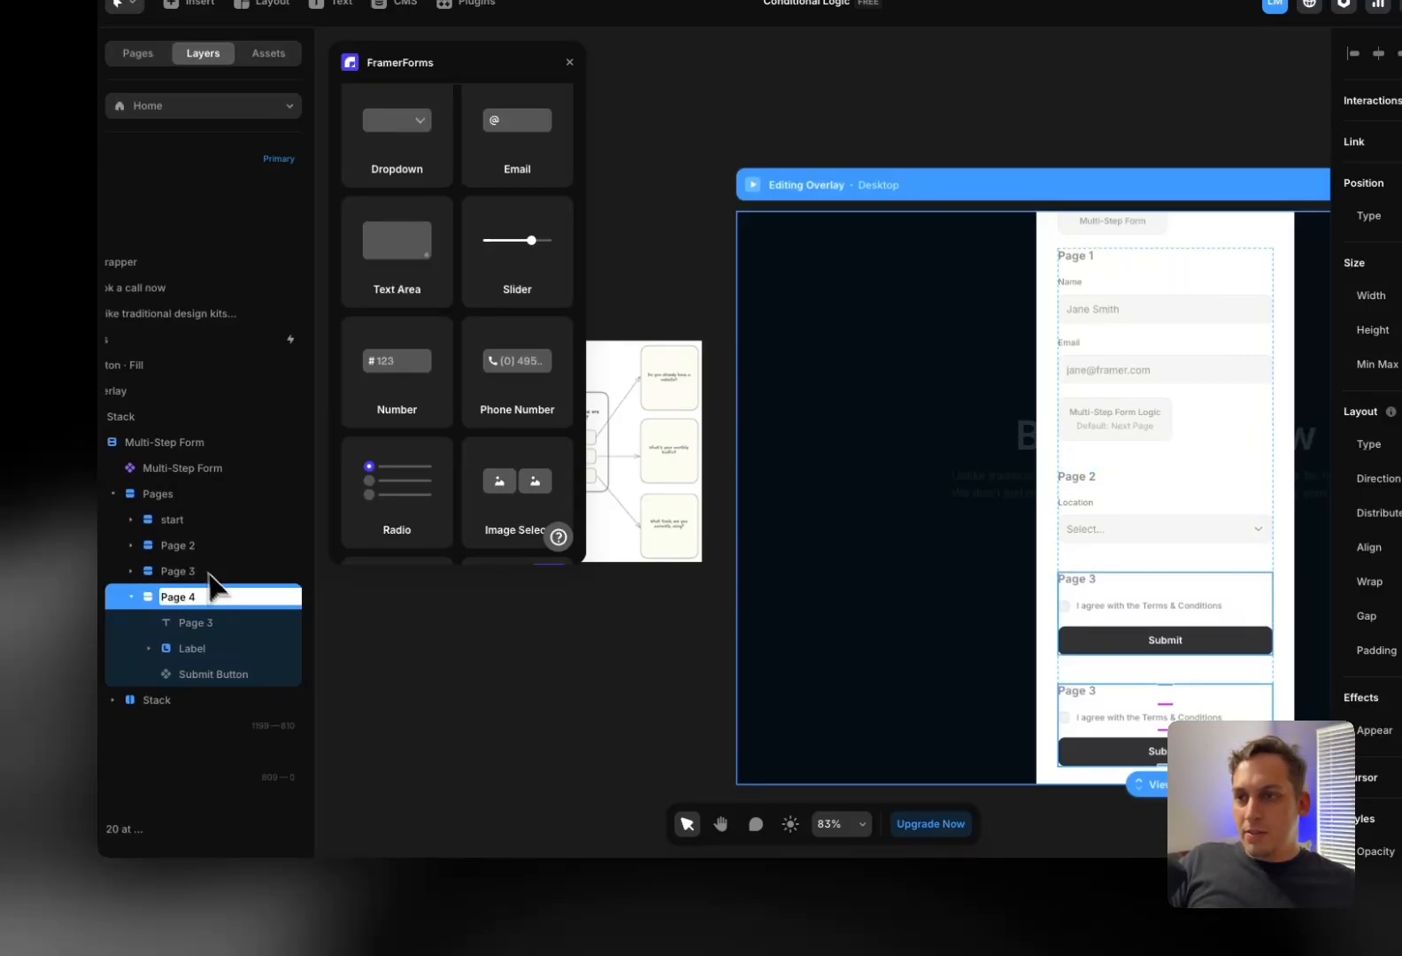
# Rename Page 2 to 'web-design' and the next page group to 'seo'
pyautogui.click(194, 546)
pyautogui.doubleClick(196, 549)
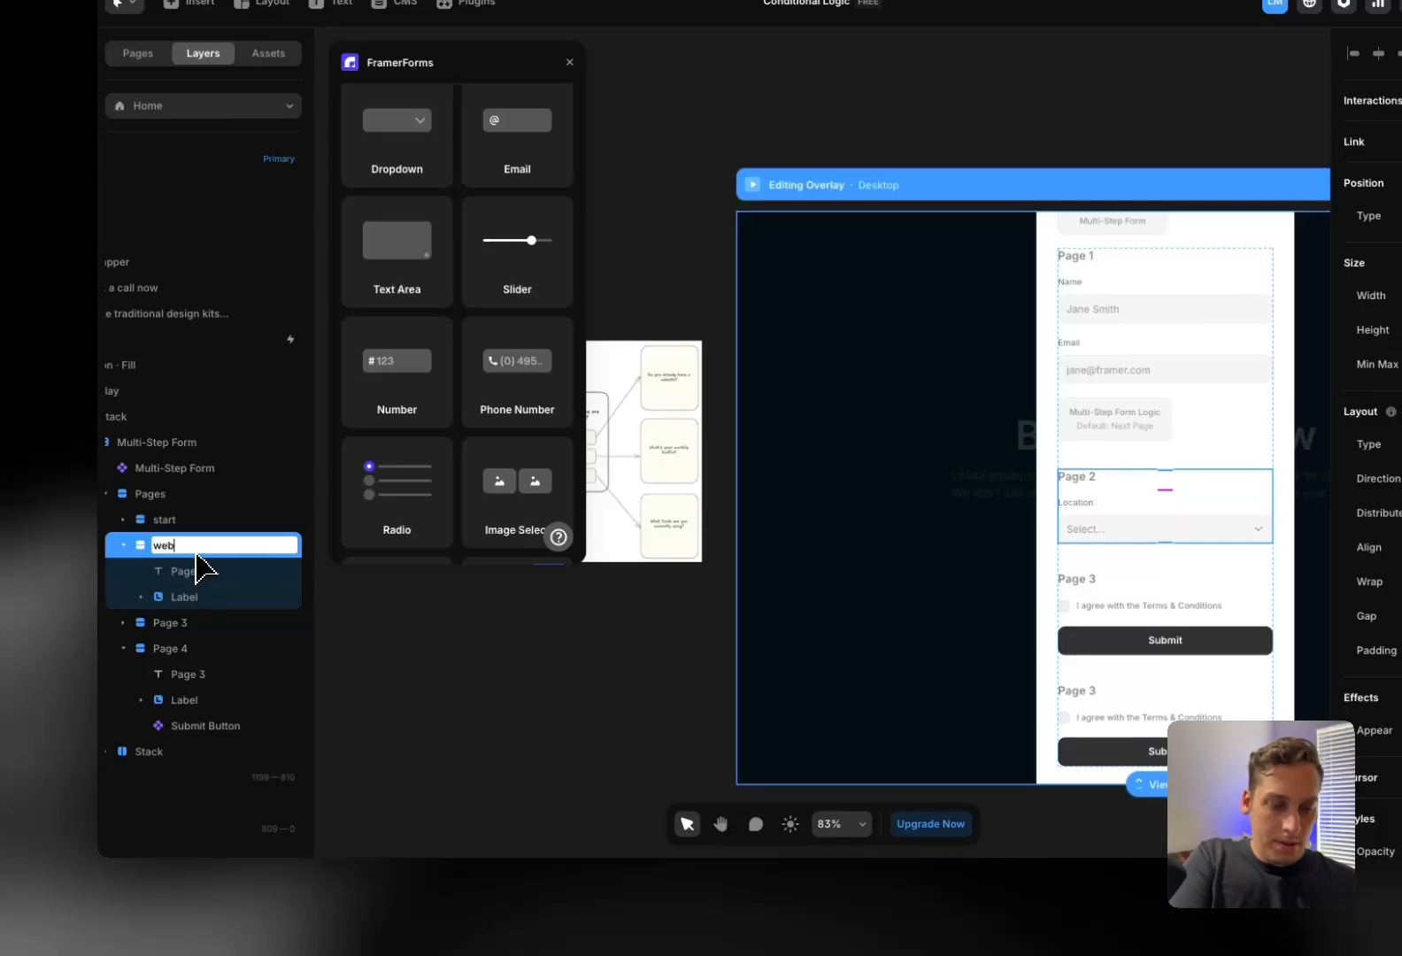
pyautogui.press('Return')
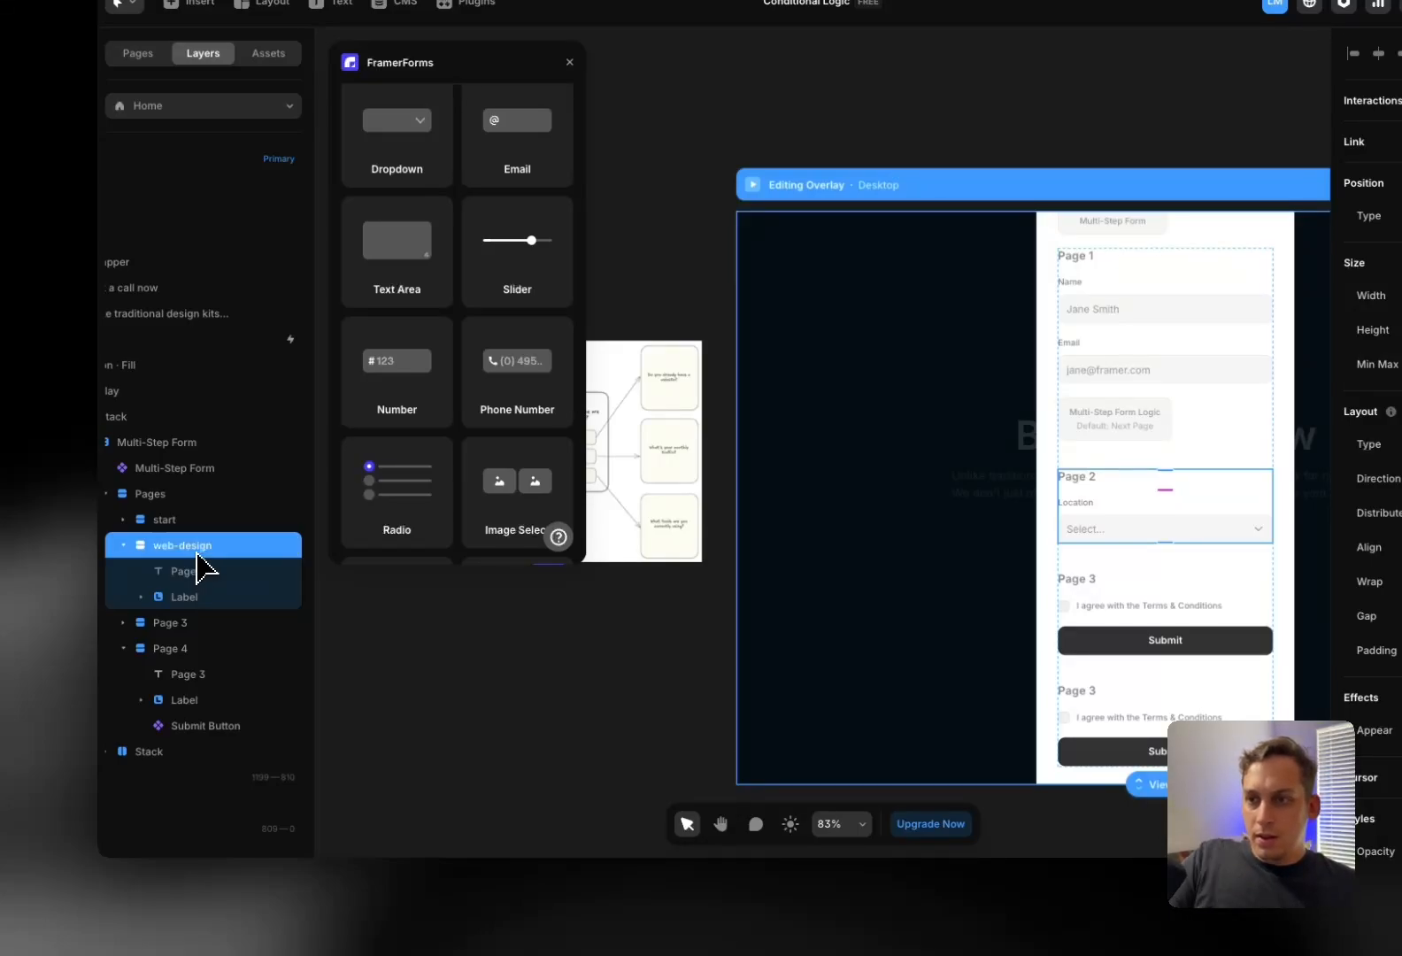
pyautogui.click(184, 623)
pyautogui.doubleClick(184, 622)
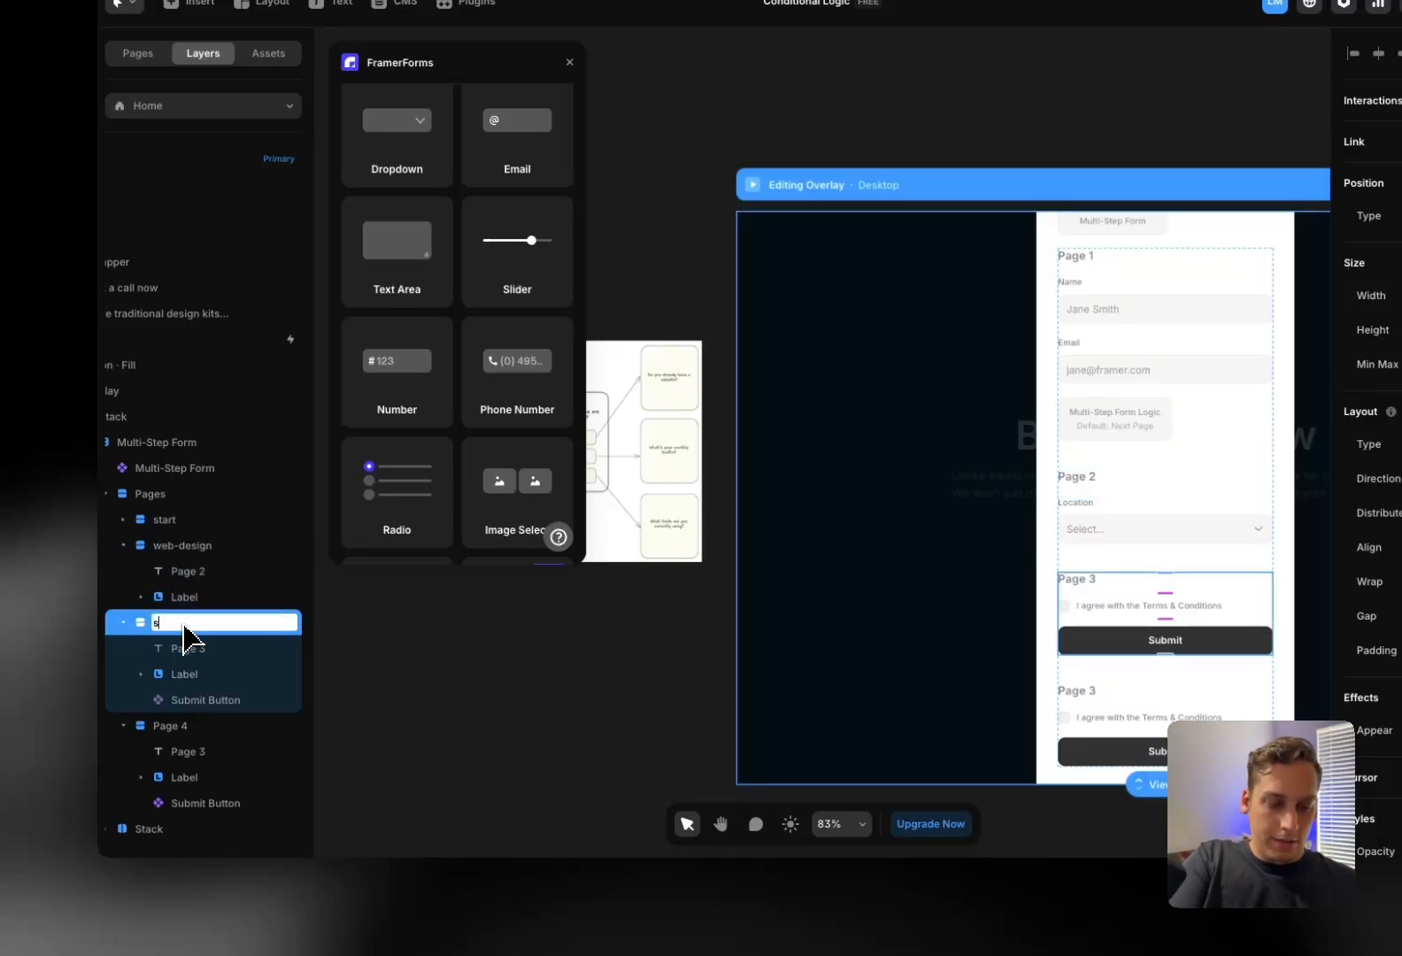
pyautogui.write('seo')
pyautogui.press('Return')
# Rename the last page group to 'automation', collapse the groups, and select the Form Logic block
pyautogui.click(177, 726)
pyautogui.doubleClick(177, 726)
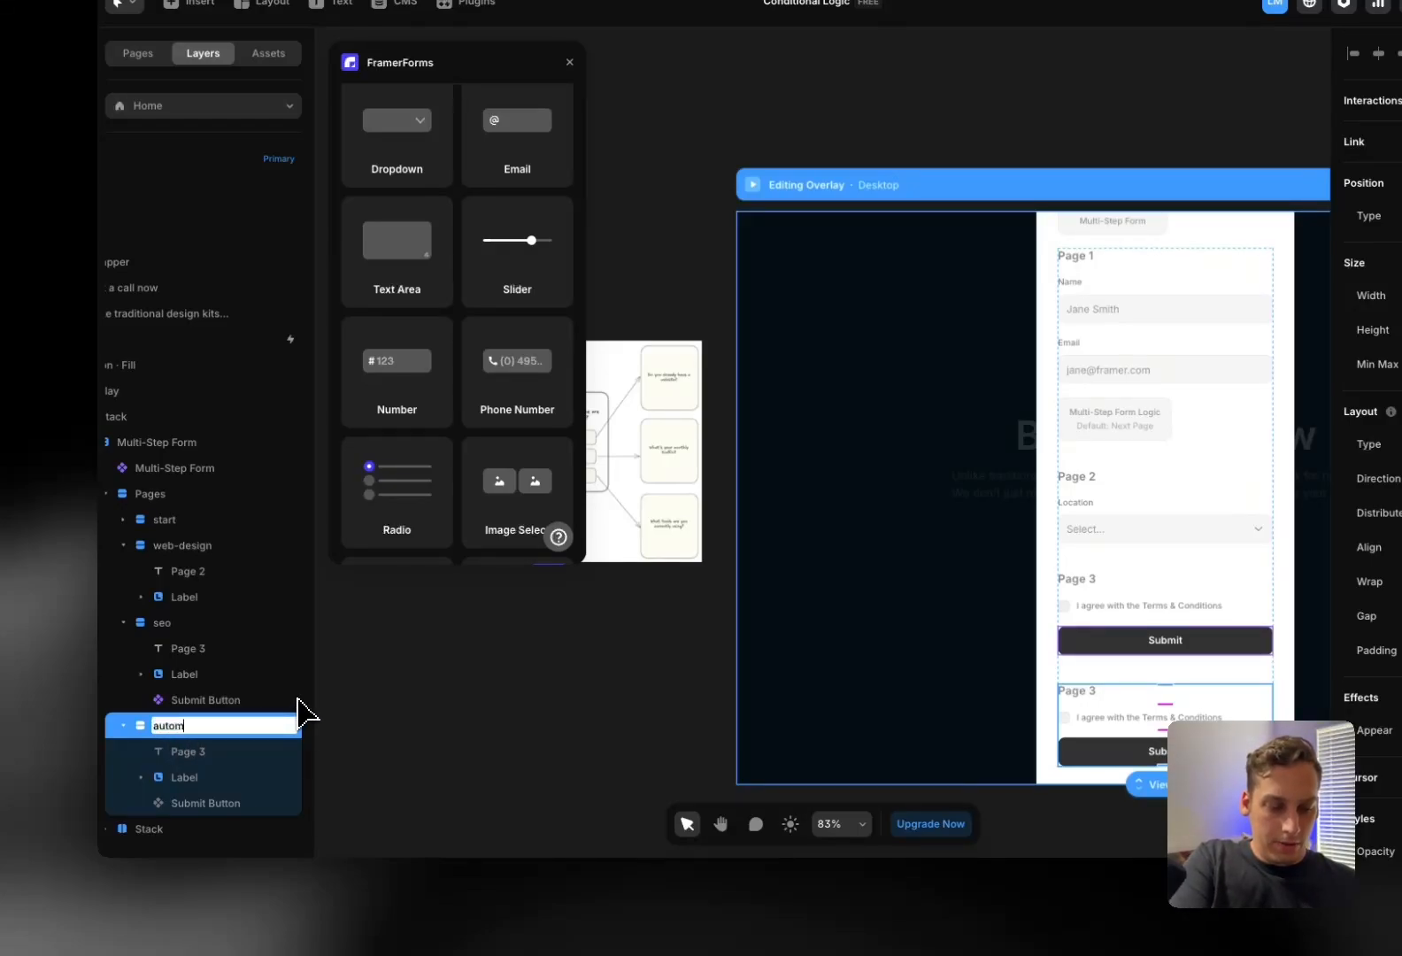
pyautogui.write('automation')
pyautogui.press('Return')
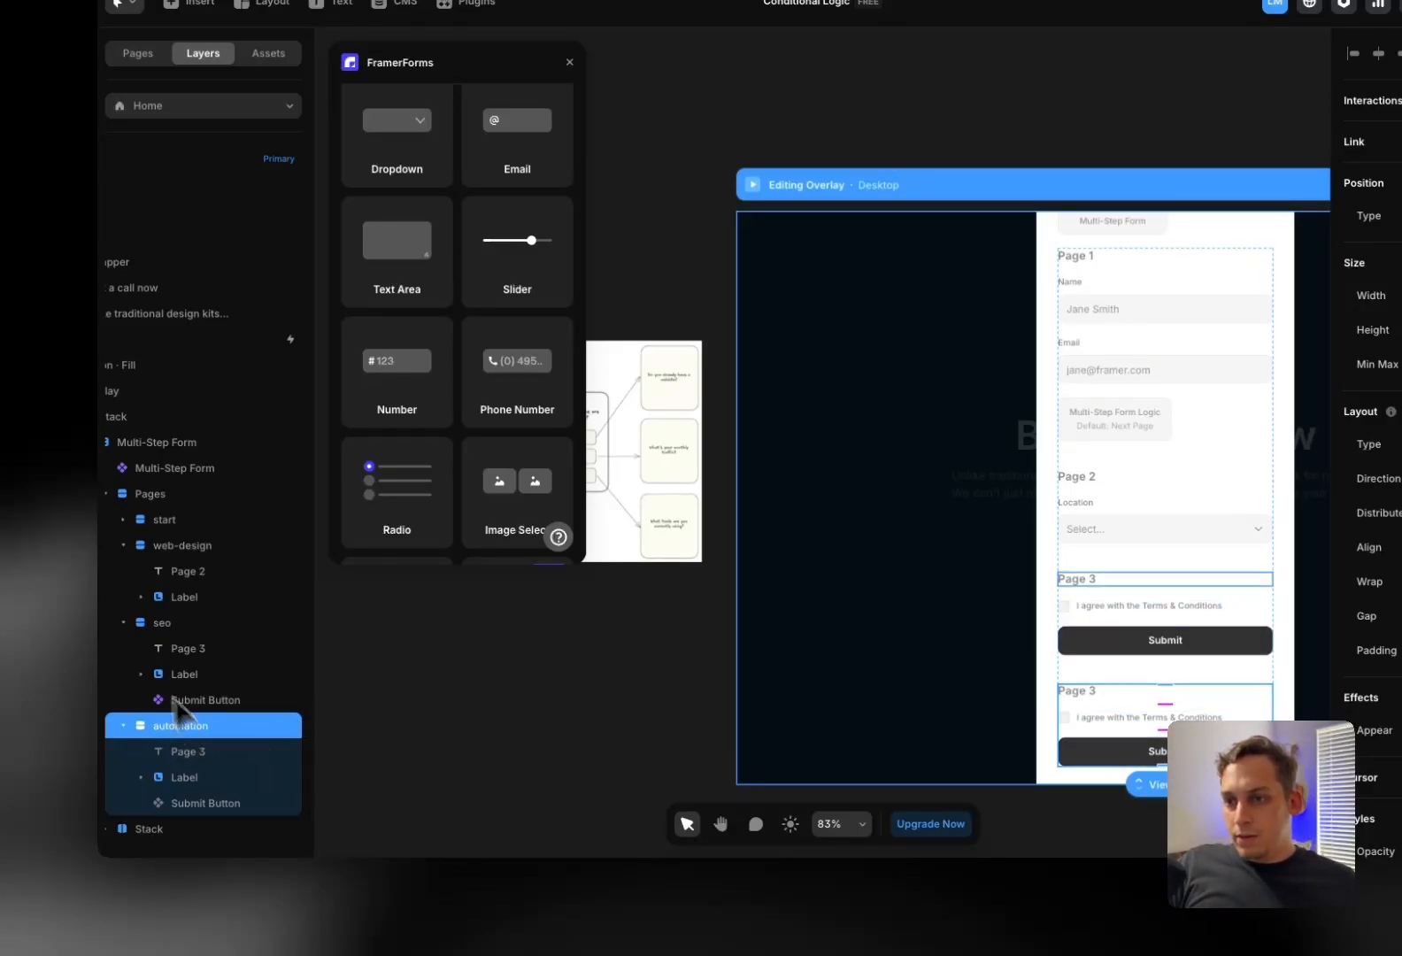
pyautogui.click(123, 622)
pyautogui.click(122, 545)
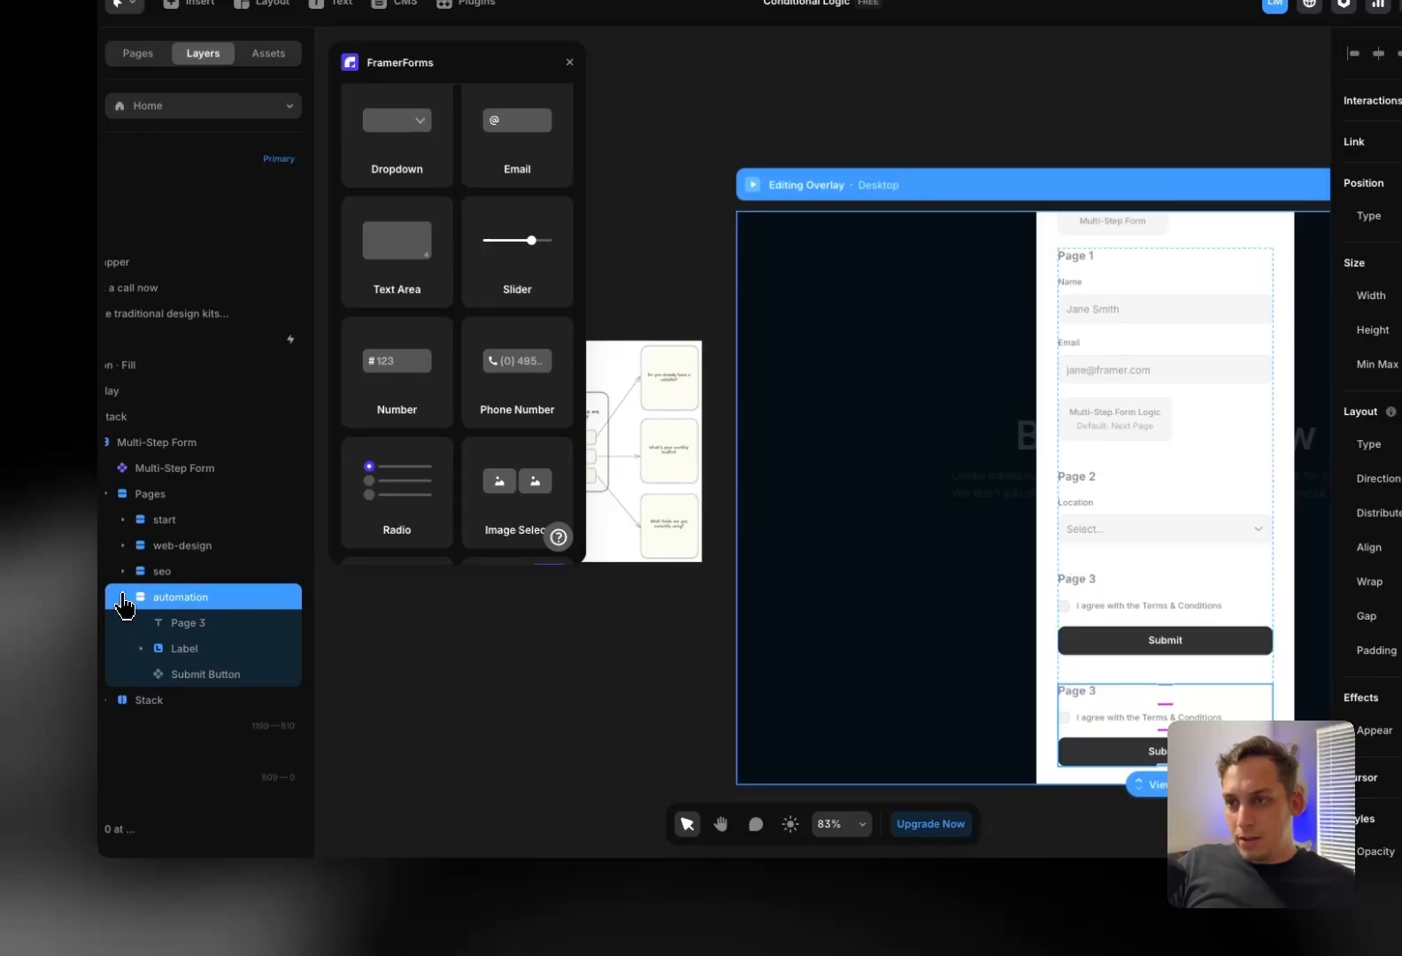
pyautogui.click(123, 598)
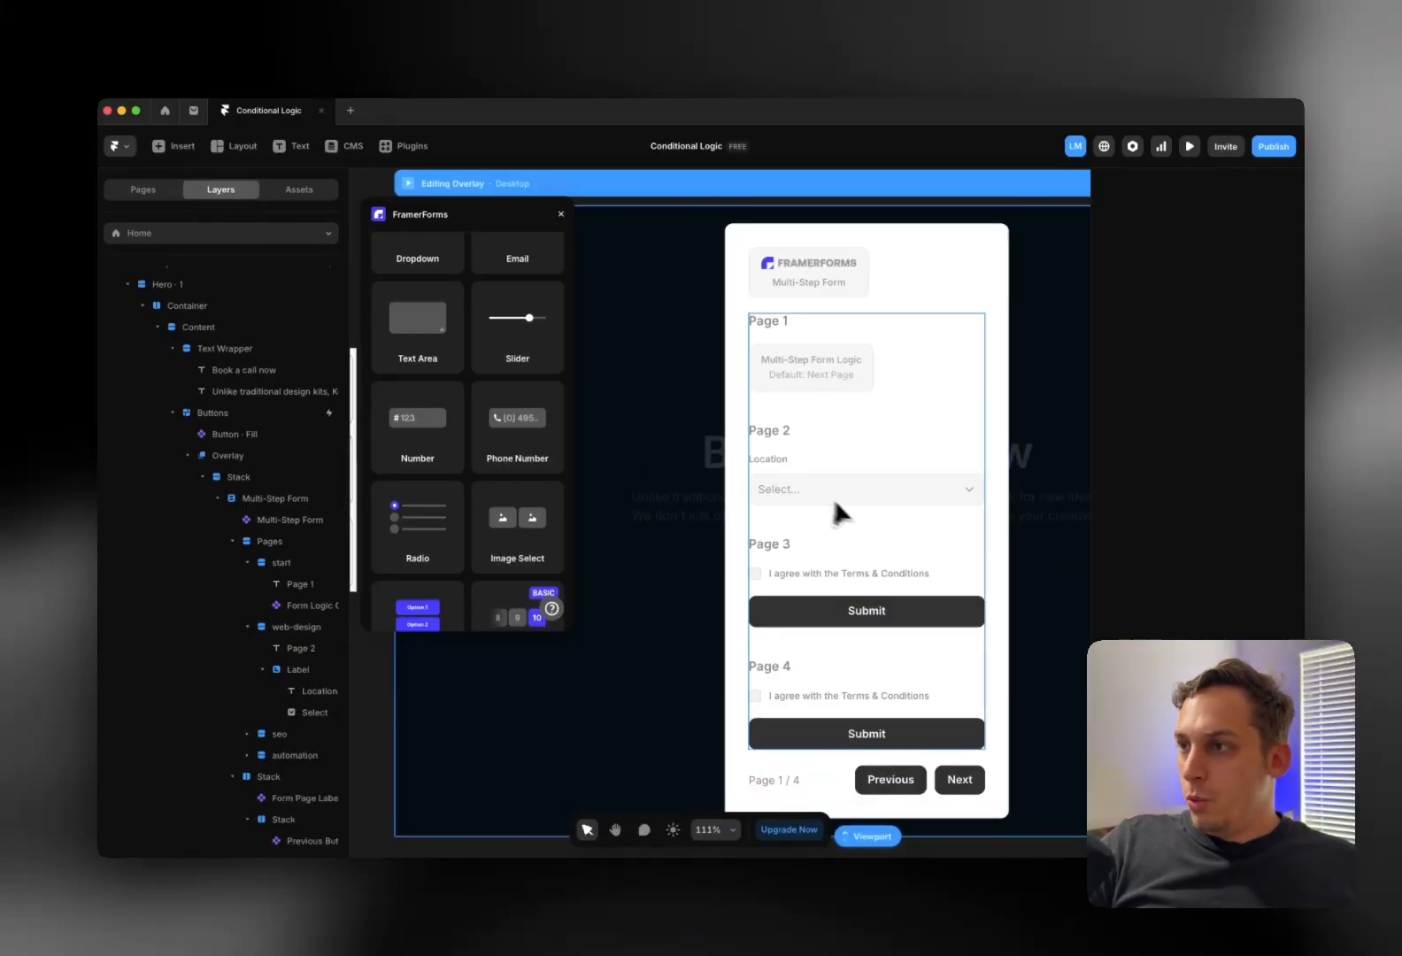
pyautogui.hscroll(1, 813, 434)
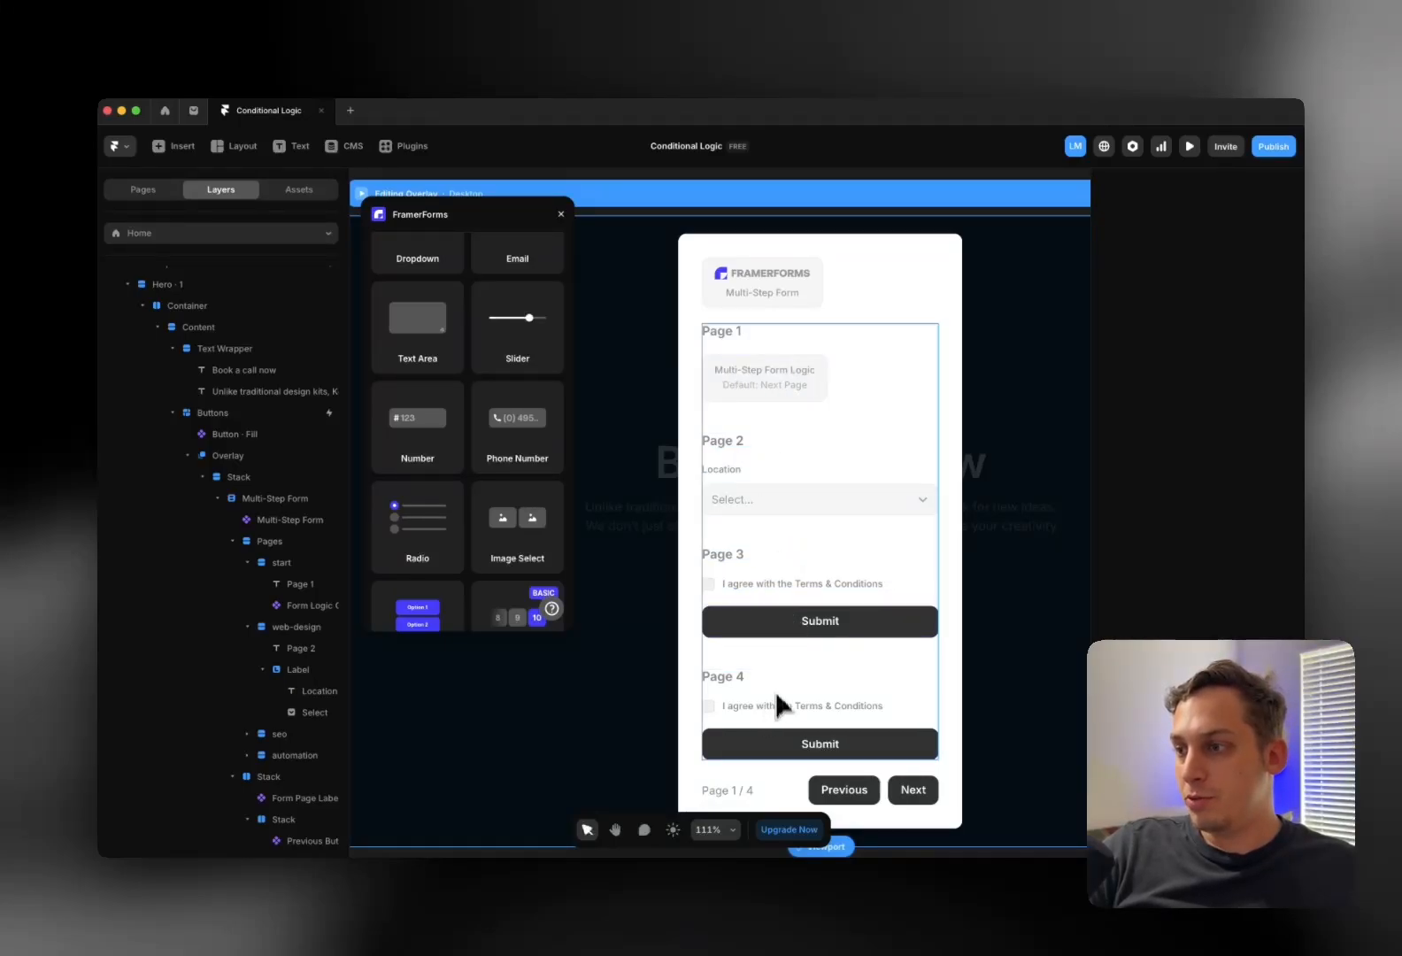
pyautogui.click(767, 387)
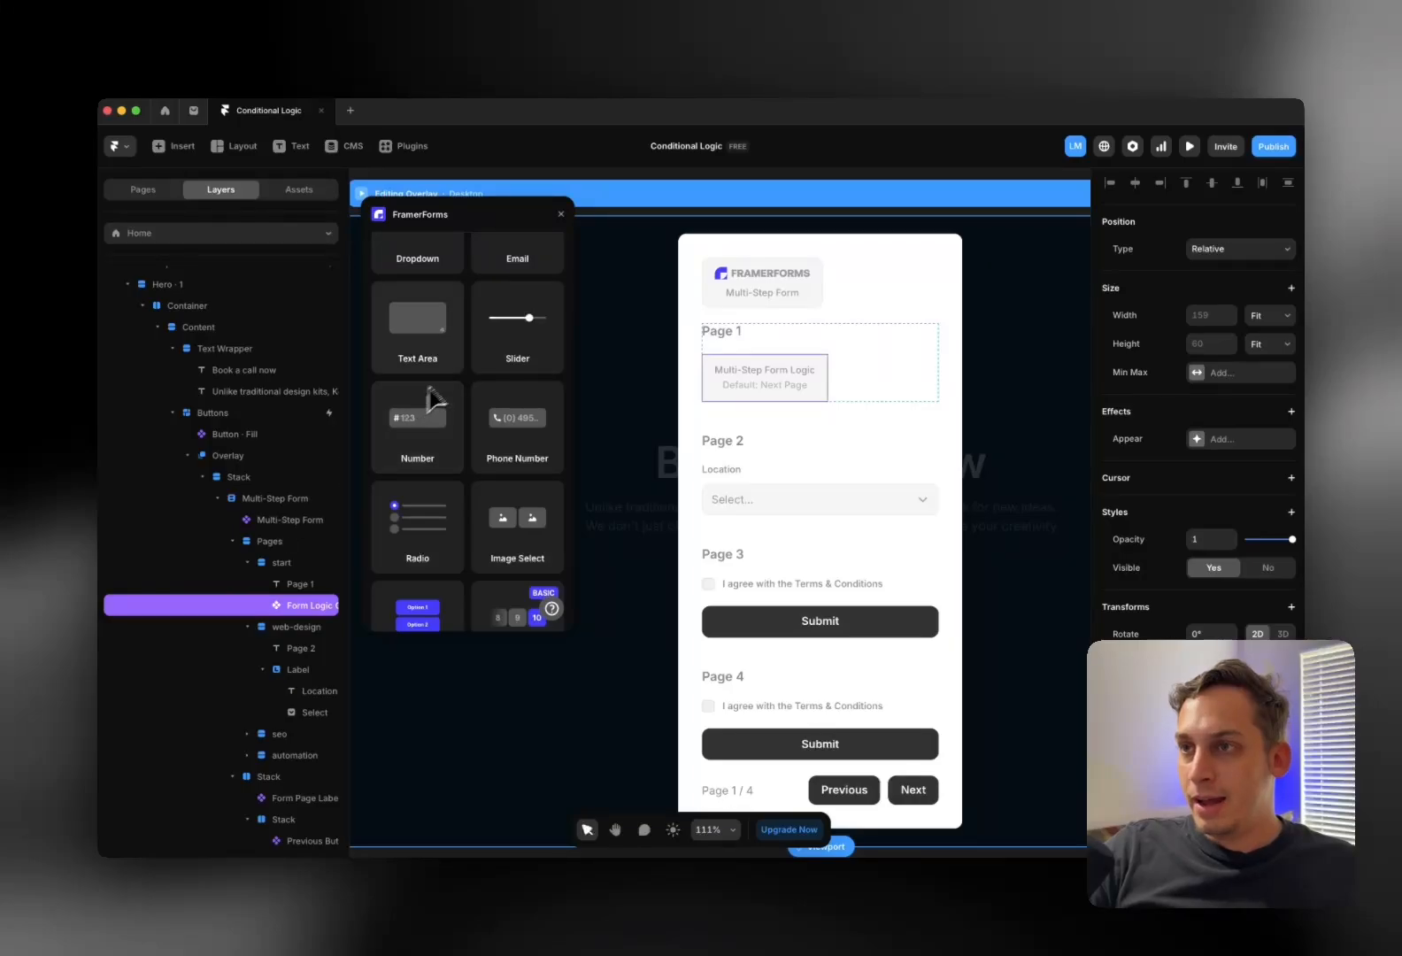
# Add one condition to the Page 1 form logic, leaving its input Type unchanged
pyautogui.scroll(3, 460, 382)
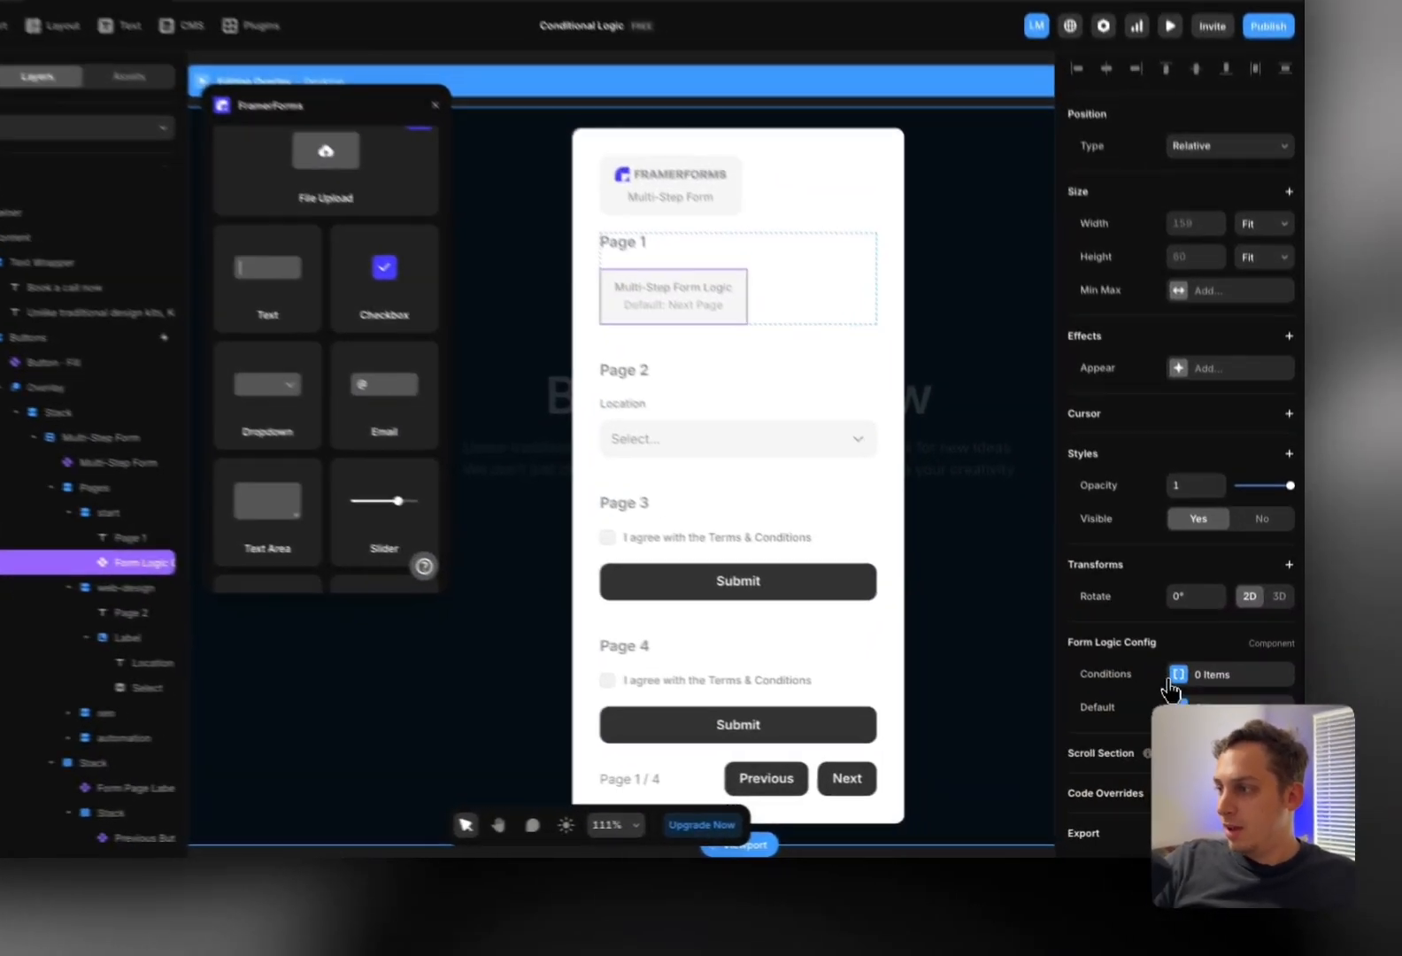
pyautogui.click(1221, 700)
pyautogui.click(904, 726)
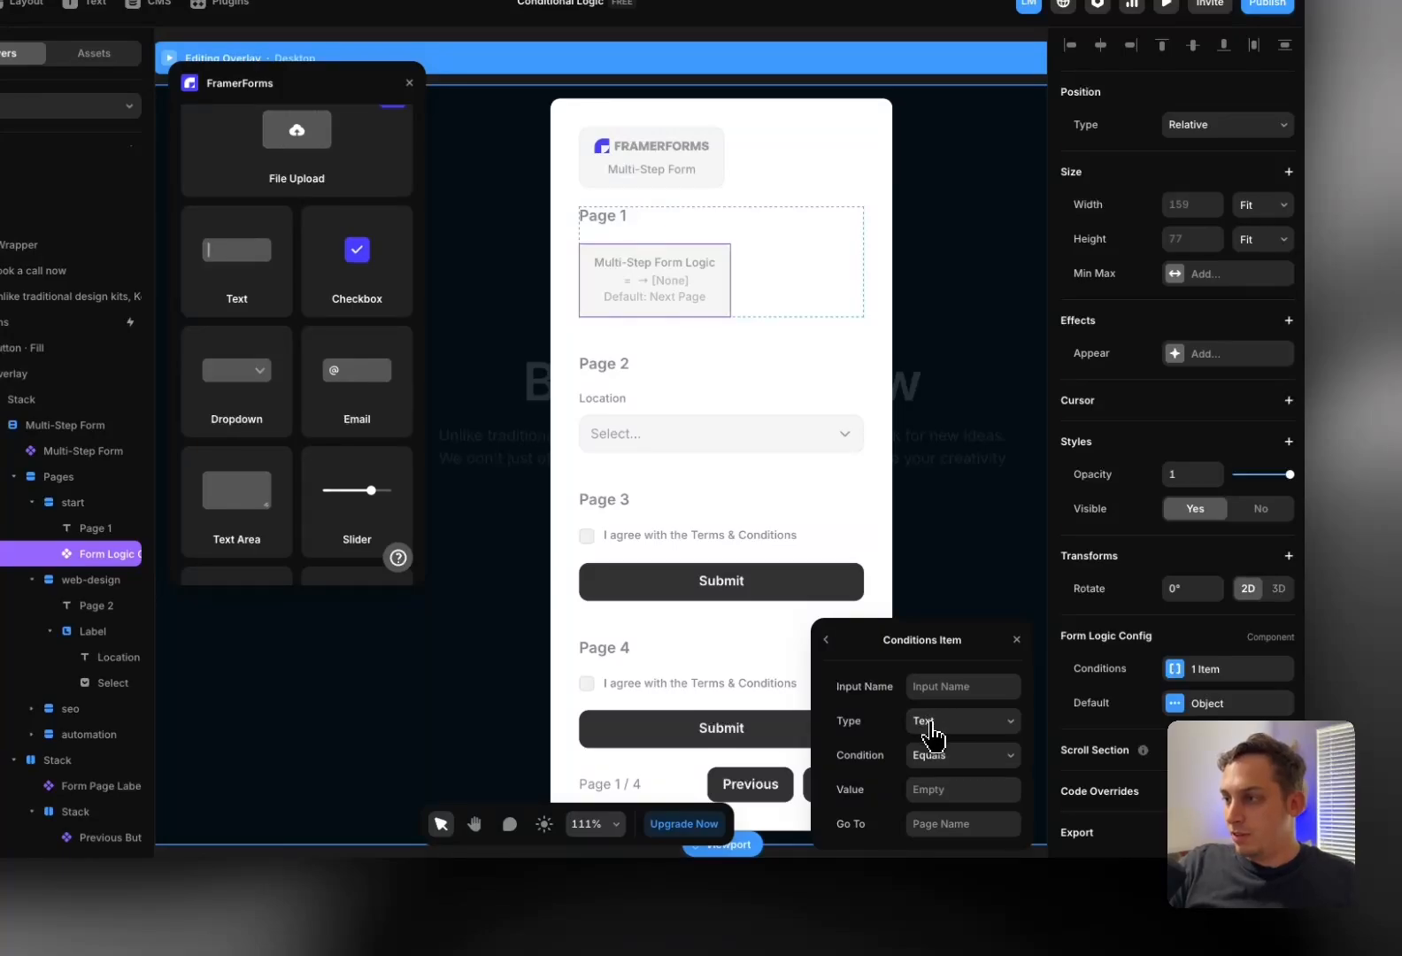
pyautogui.click(934, 730)
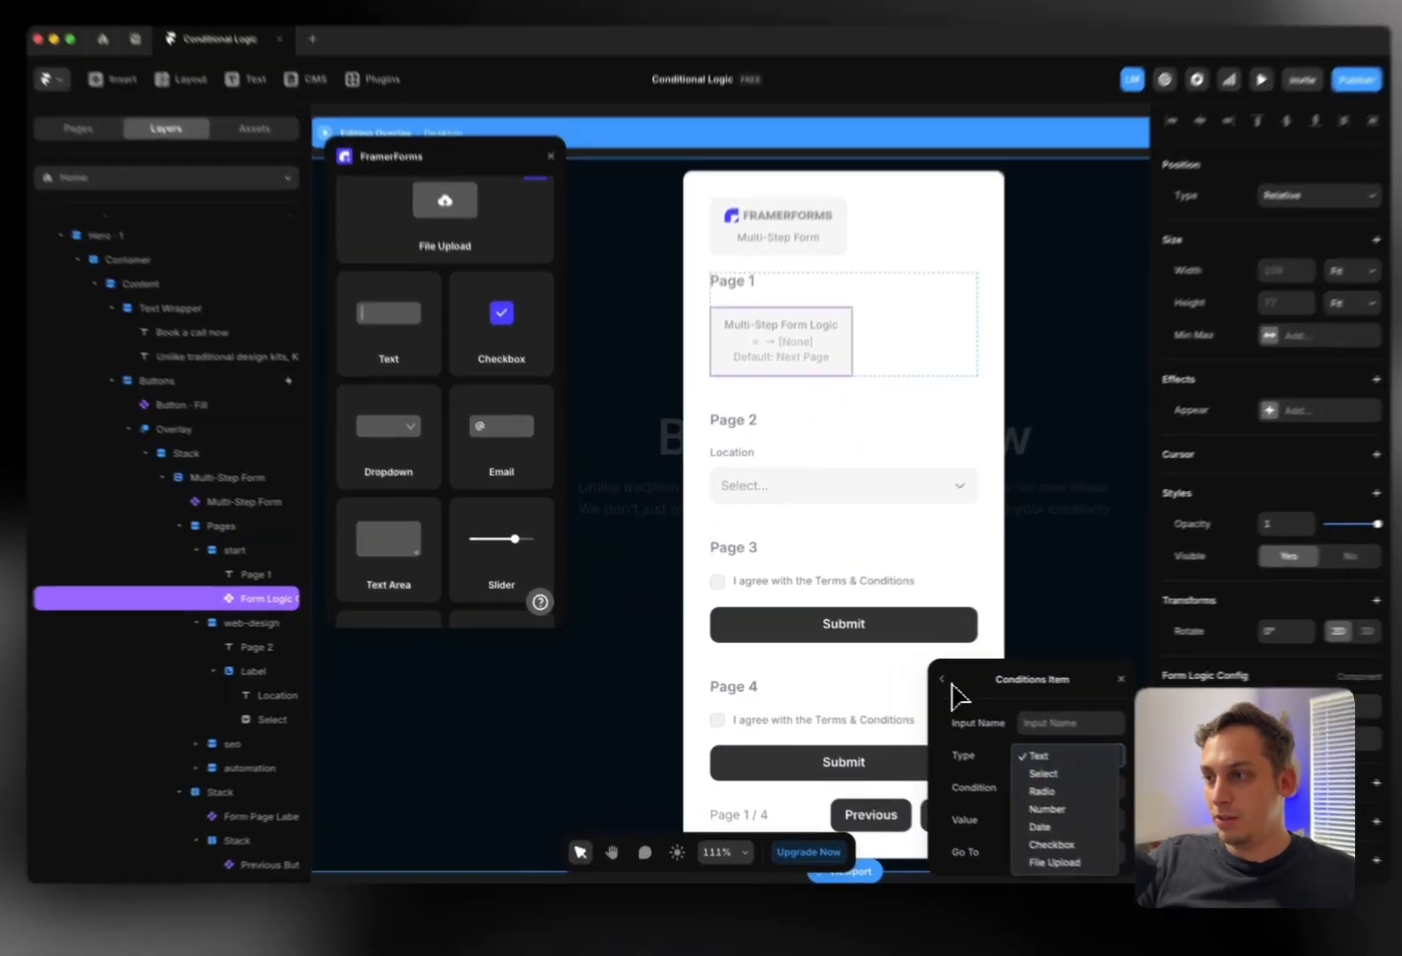
pyautogui.click(911, 681)
pyautogui.click(908, 679)
pyautogui.scroll(2, 336, 400)
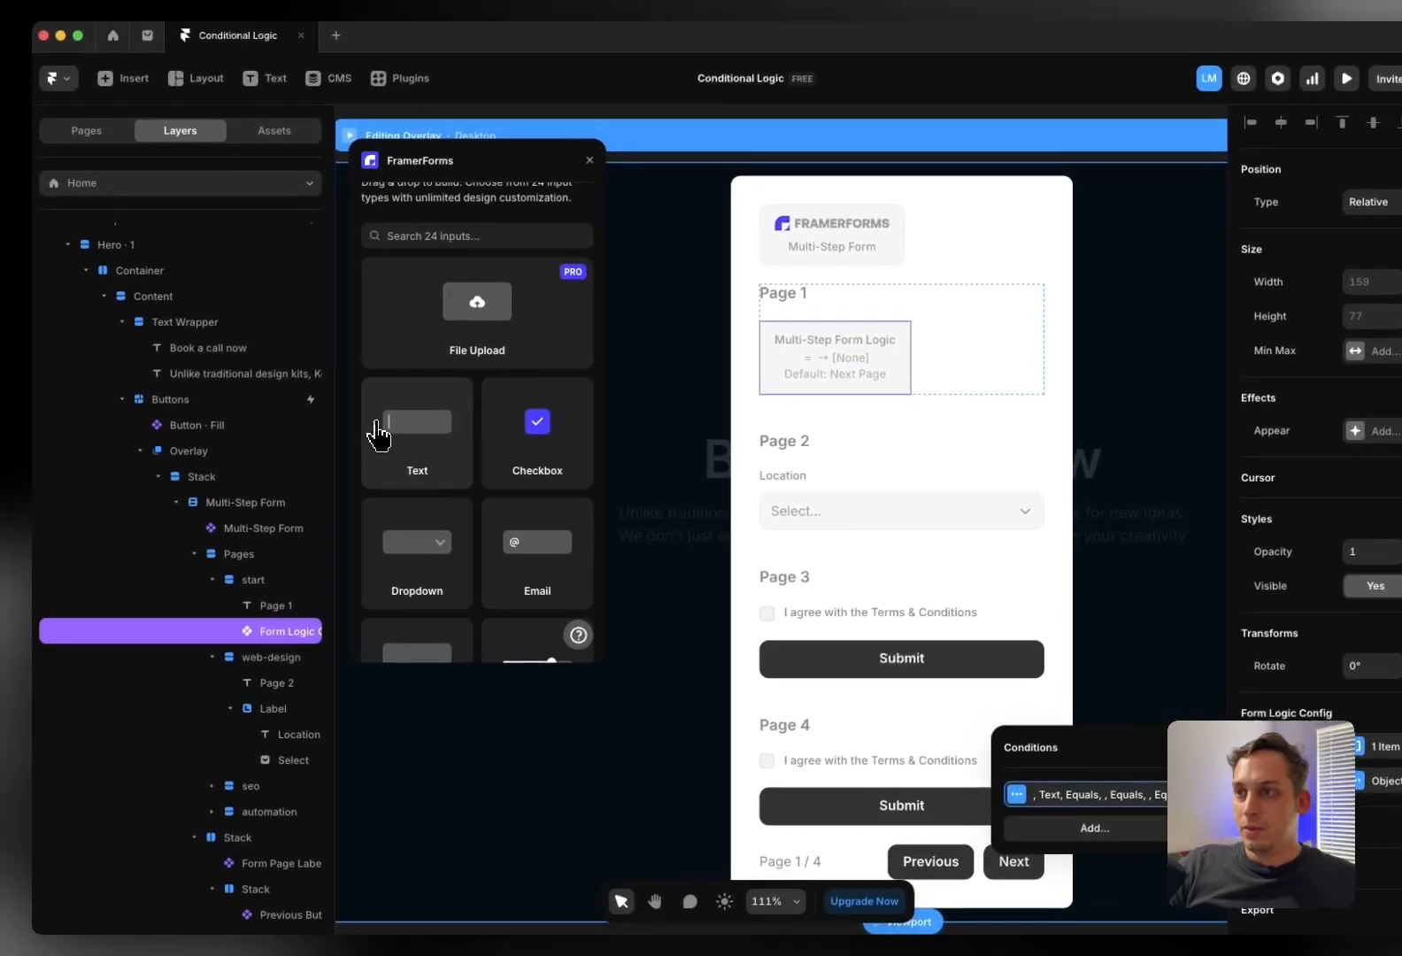
pyautogui.scroll(-1, 334, 398)
# Drop a Dropdown at the top of Page 1, label it 'Options' and name its input Options
pyautogui.moveTo(412, 501); pyautogui.dragTo(825, 327)
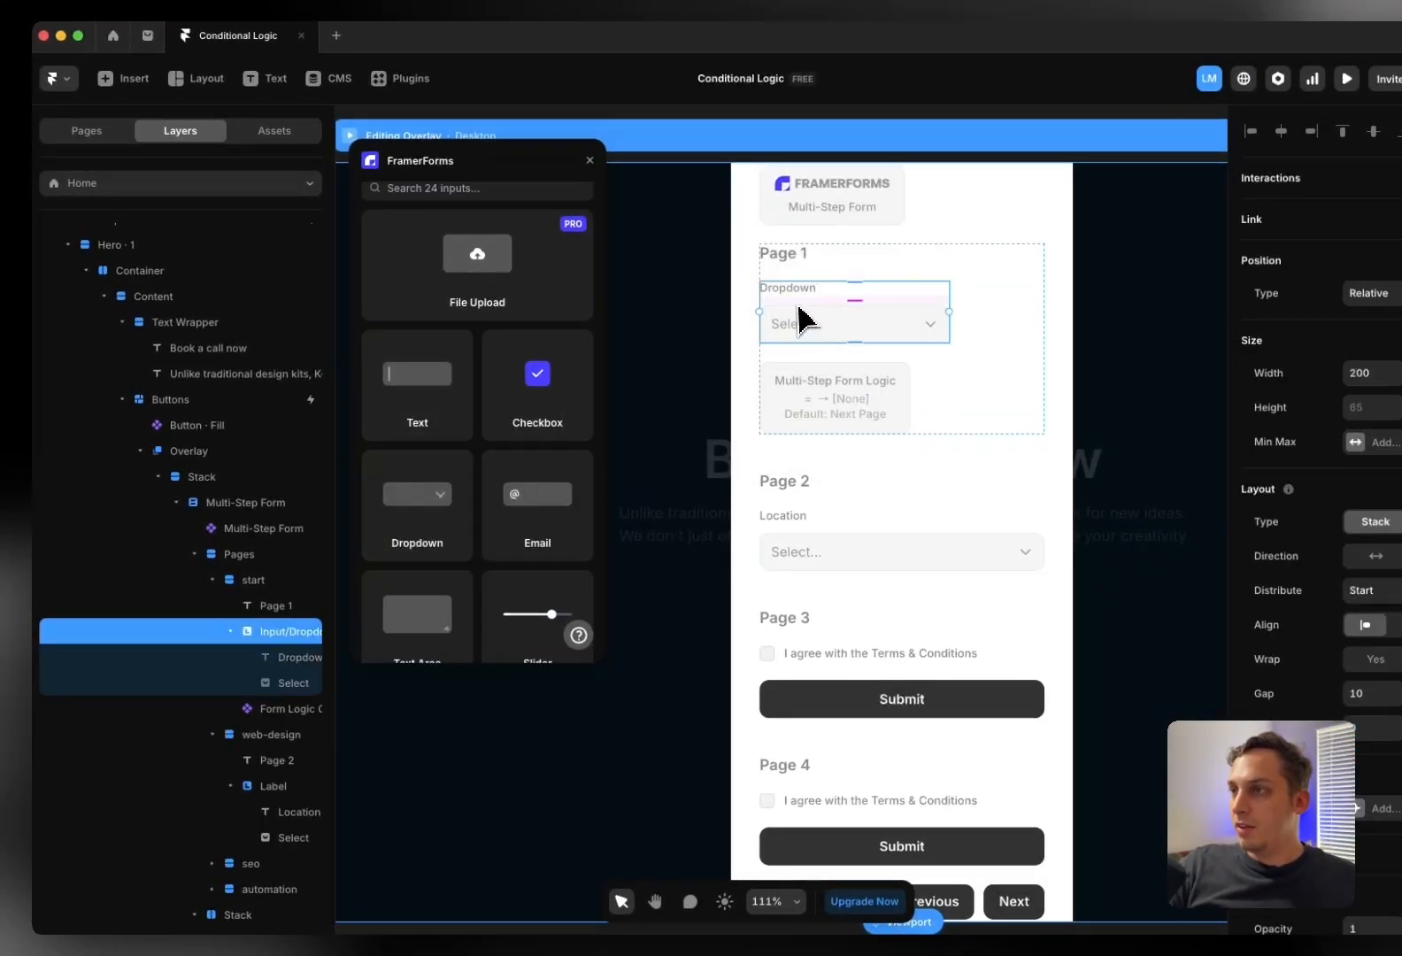
pyautogui.click(724, 301)
pyautogui.click(799, 292)
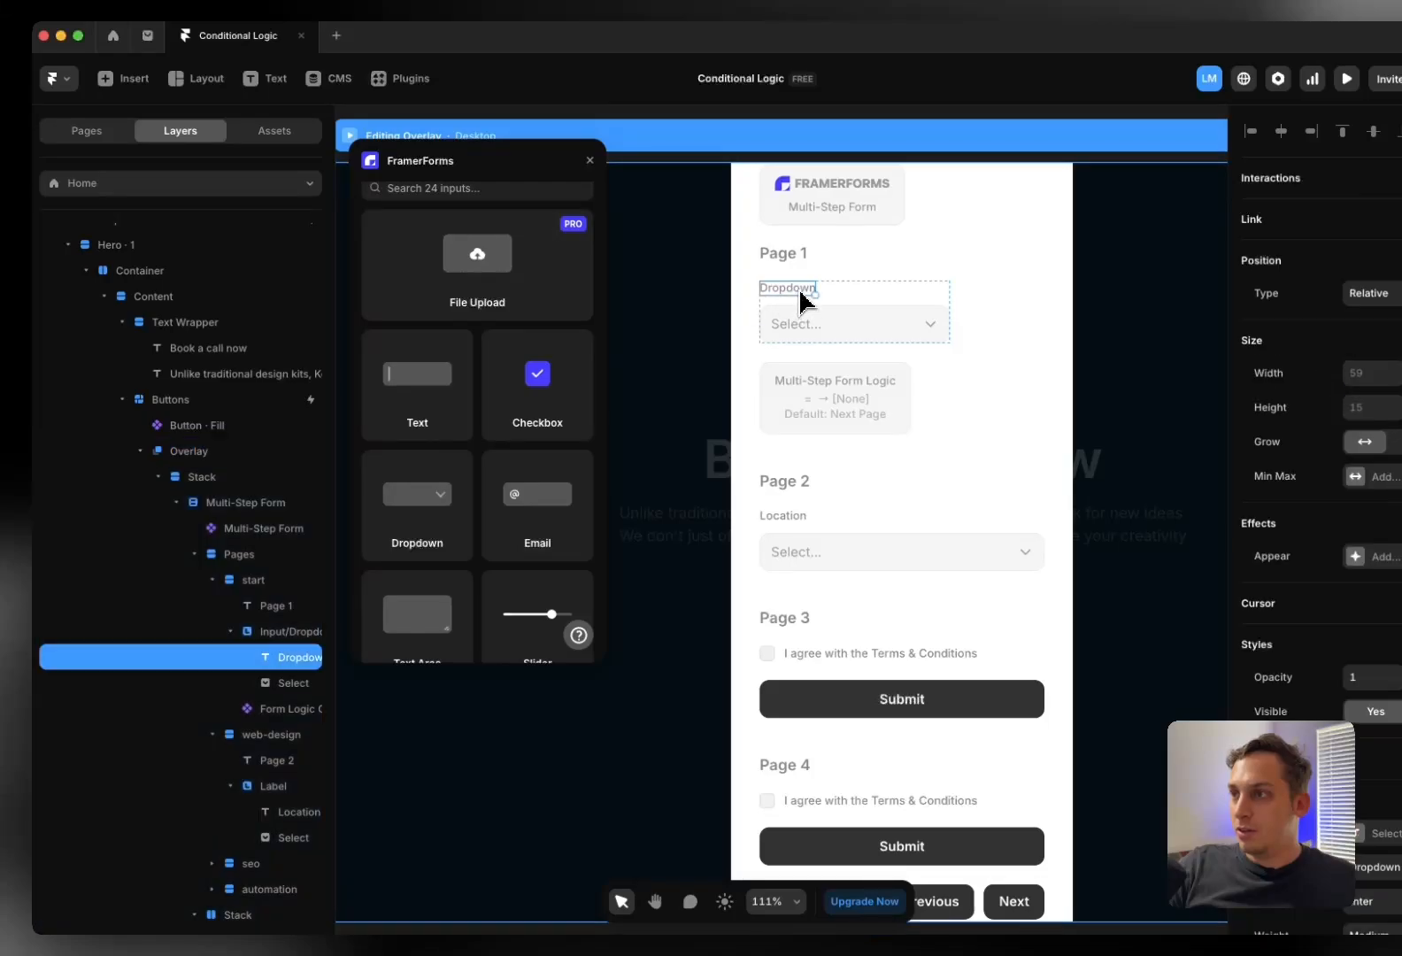
pyautogui.click(800, 293)
pyautogui.write('Opt')
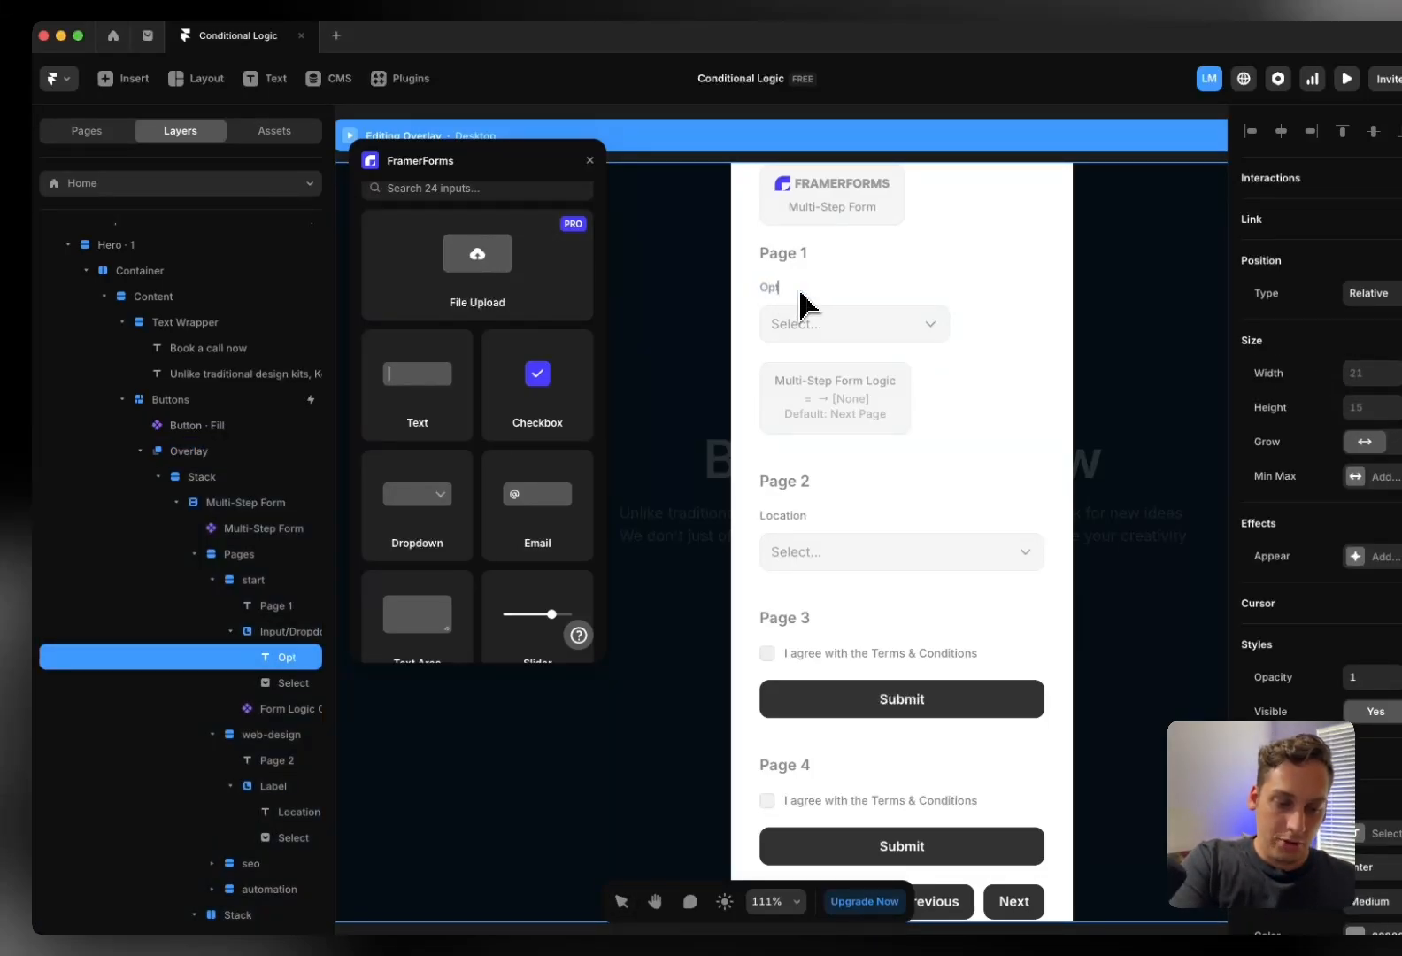
pyautogui.write('ions')
pyautogui.press('Escape')
pyautogui.click(823, 341)
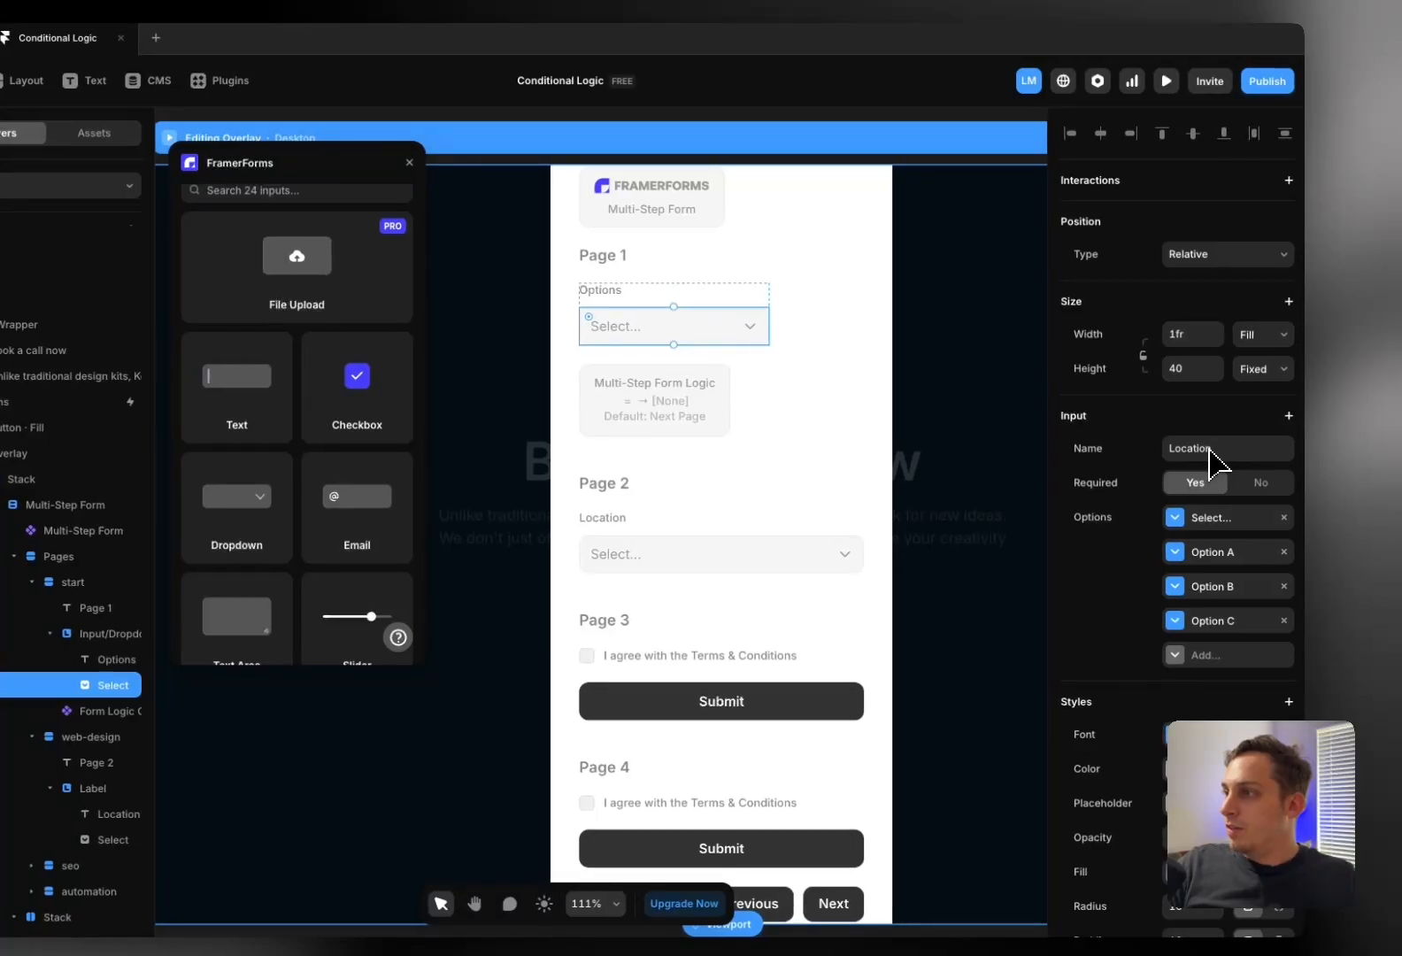
pyautogui.click(1220, 449)
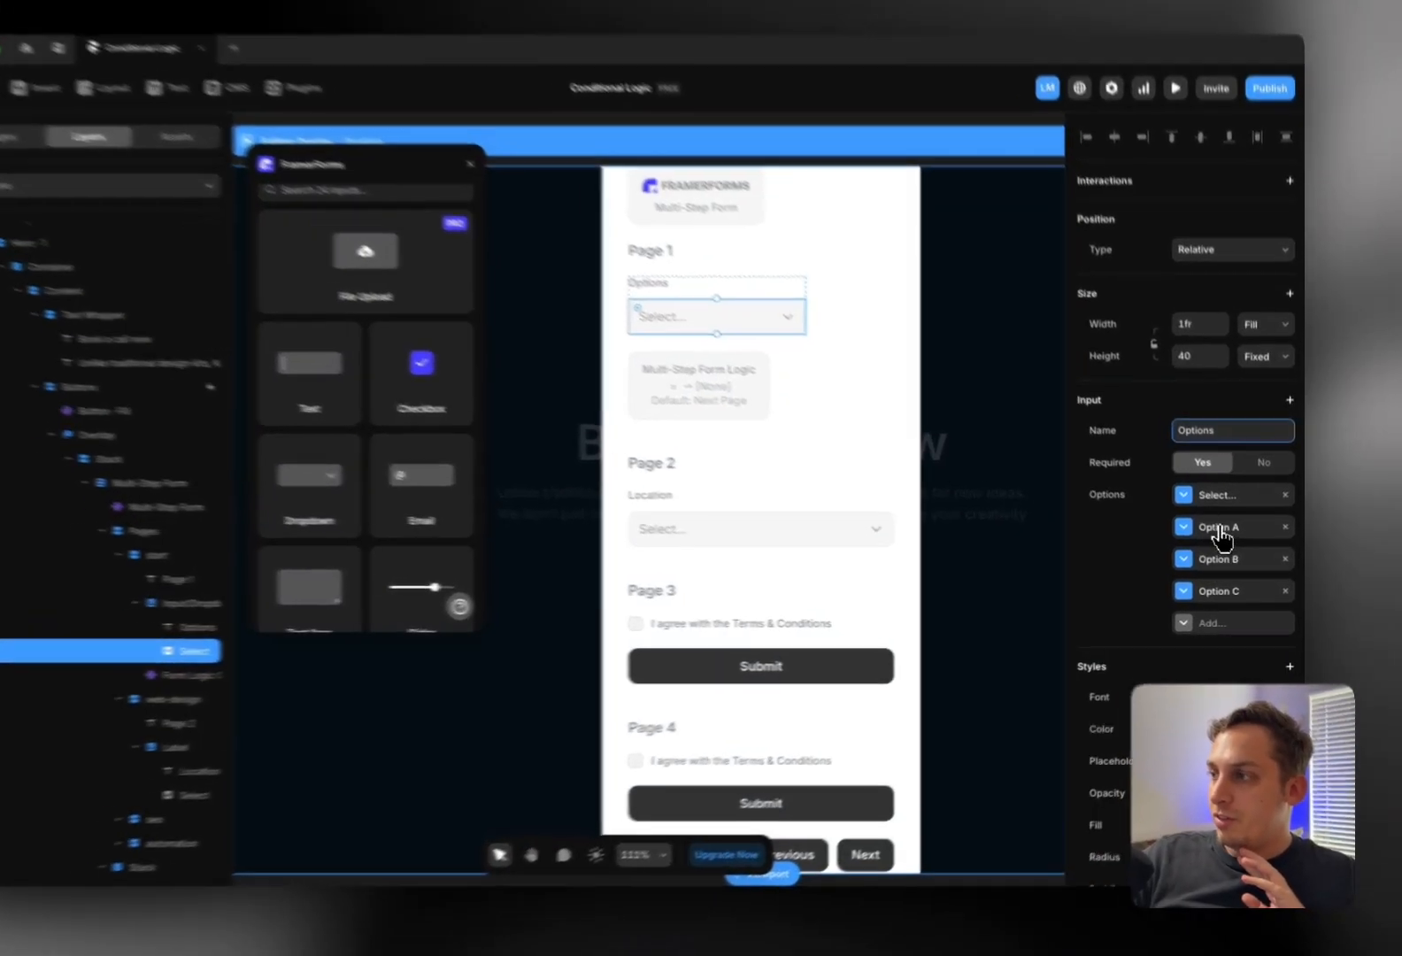
# Rename the dropdown choices Option A, B and C to 'Web Design', 'SEO' and 'Automation'
pyautogui.click(1226, 538)
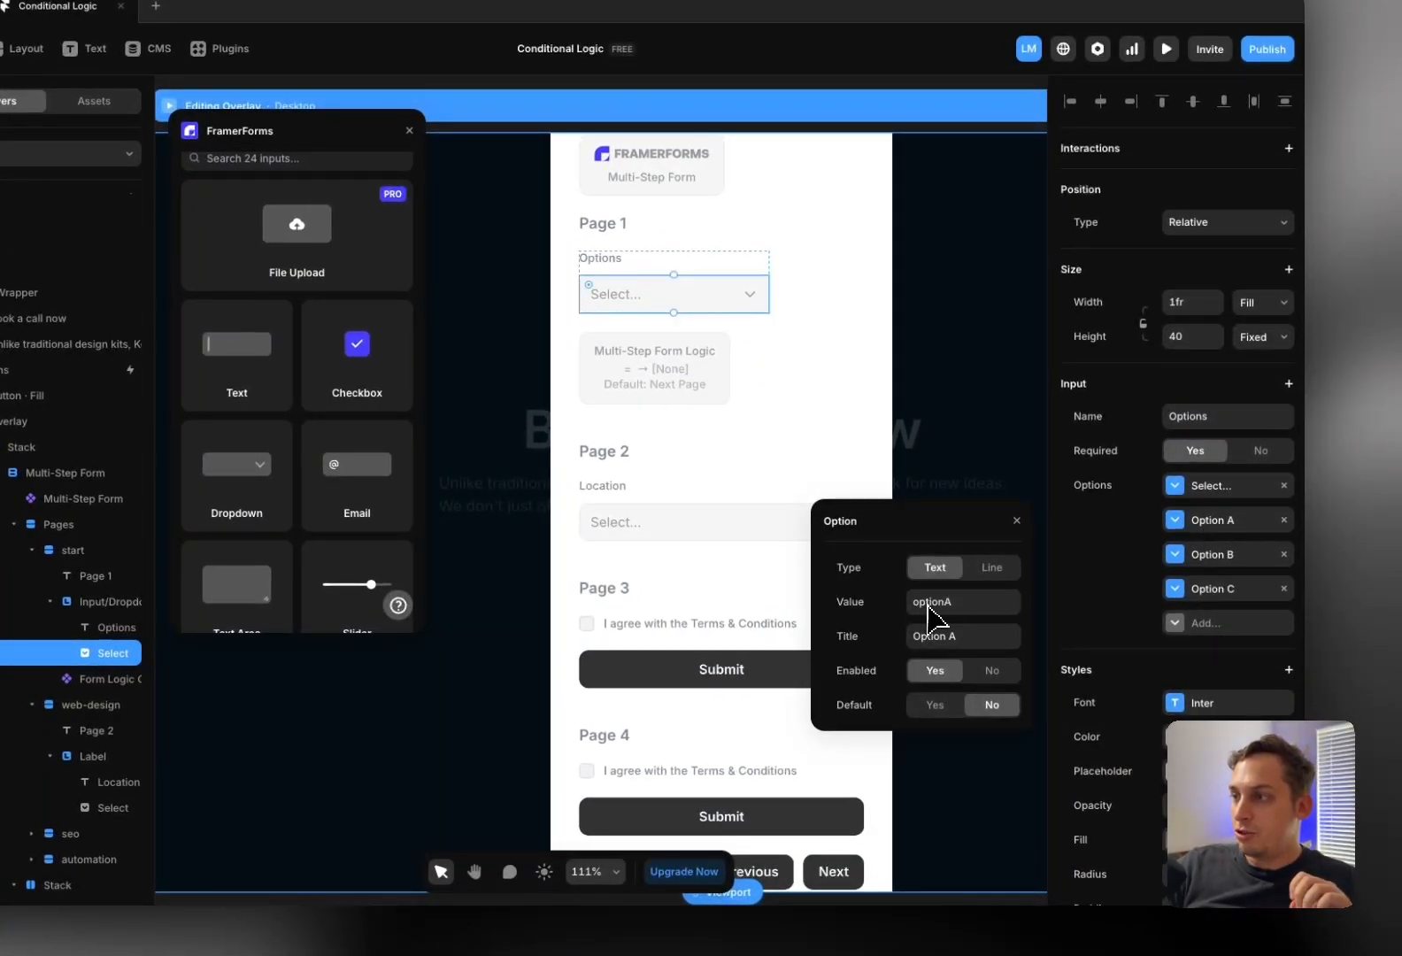
pyautogui.click(1215, 556)
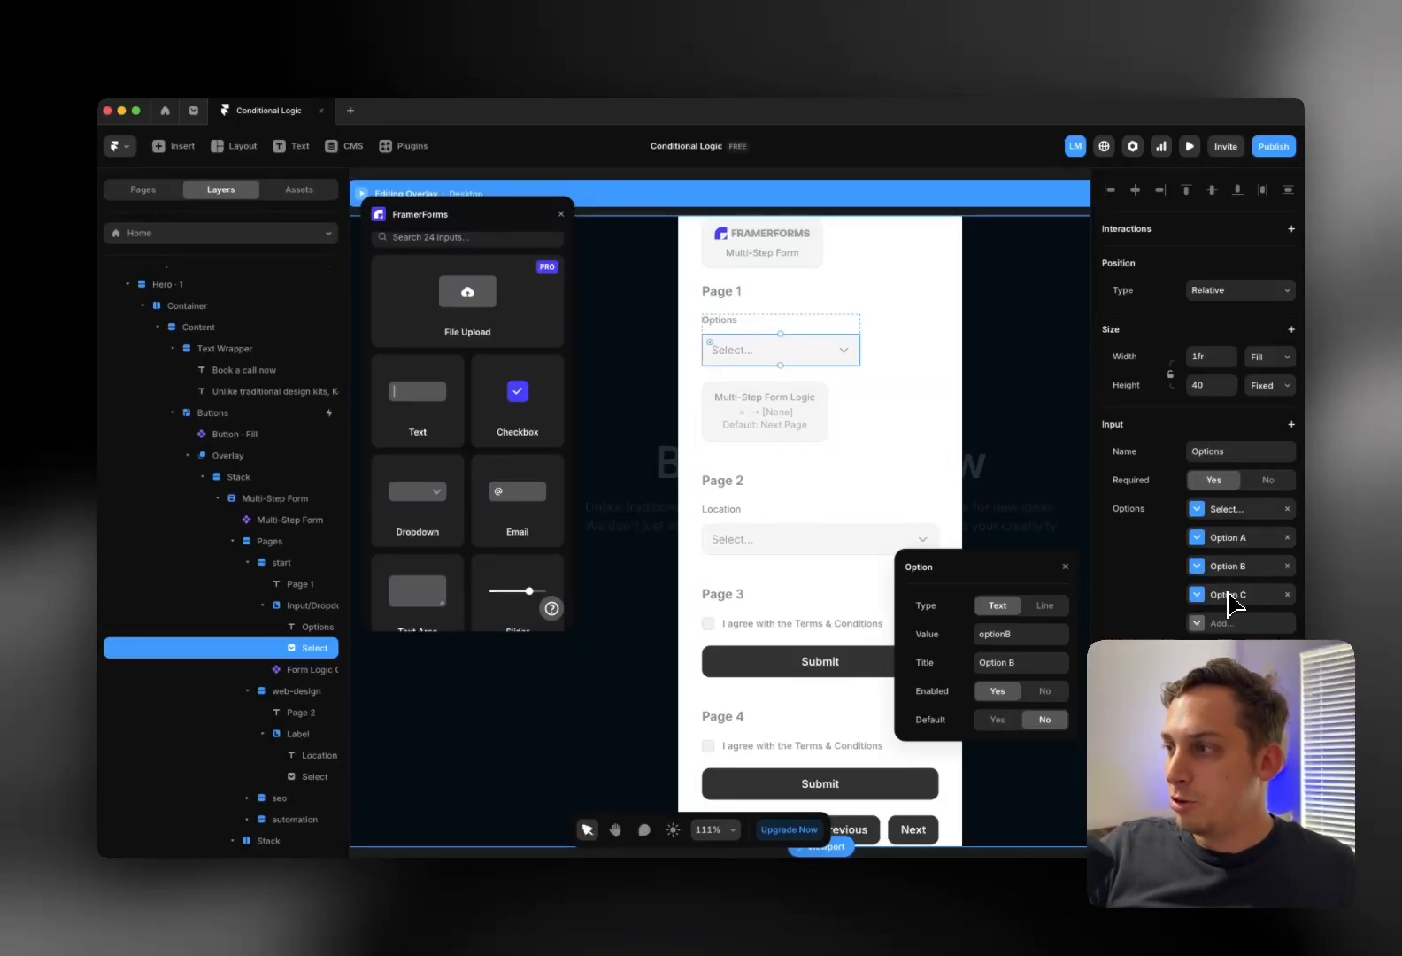
pyautogui.click(1222, 542)
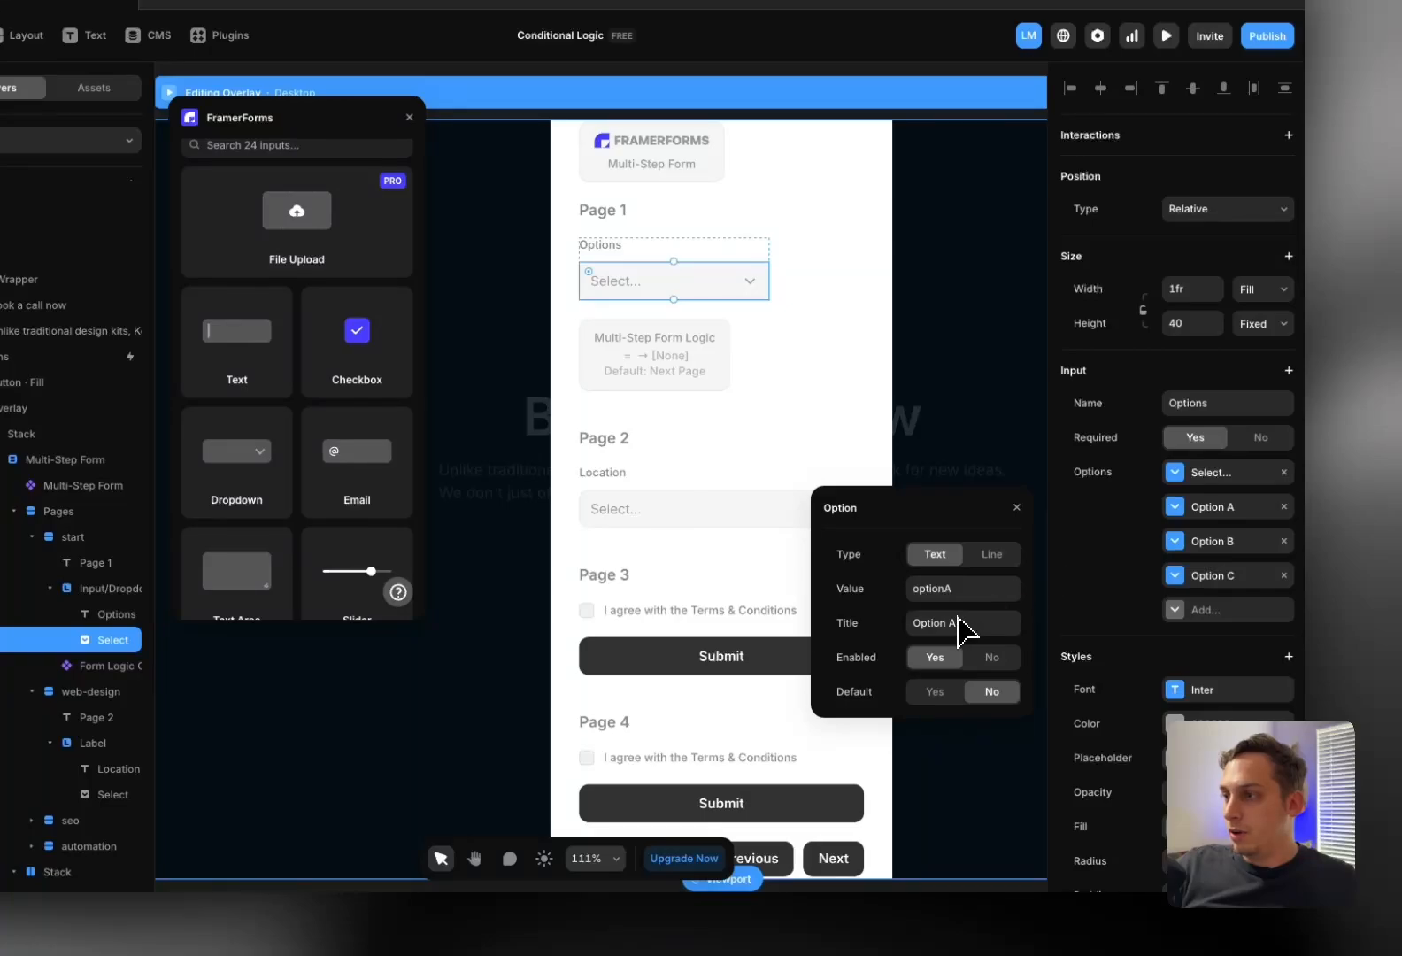
pyautogui.click(956, 619)
pyautogui.write('W')
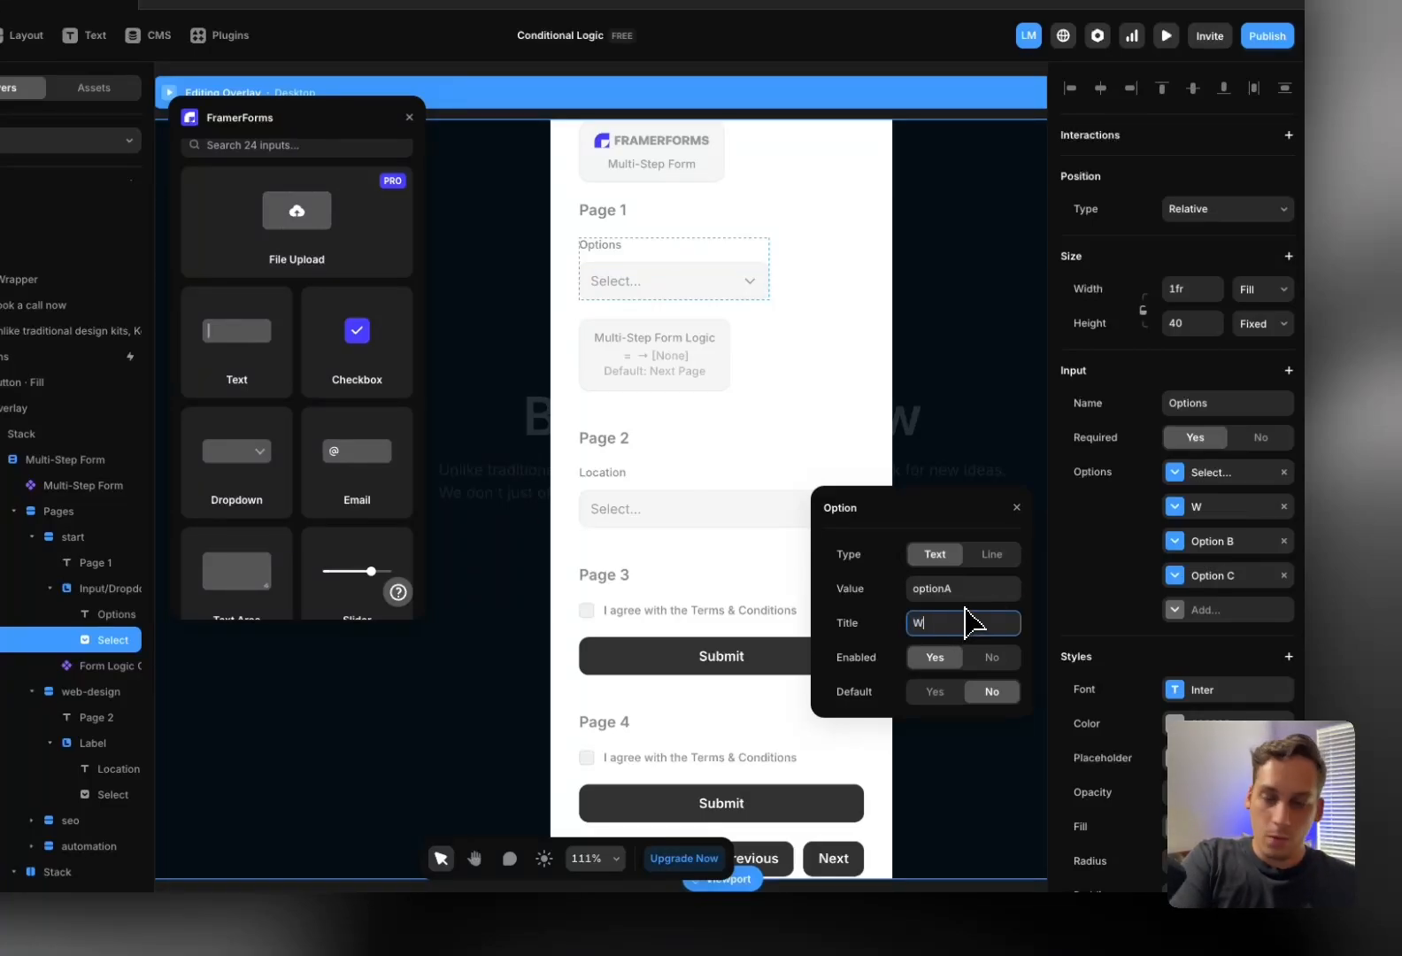
pyautogui.write('eb ')
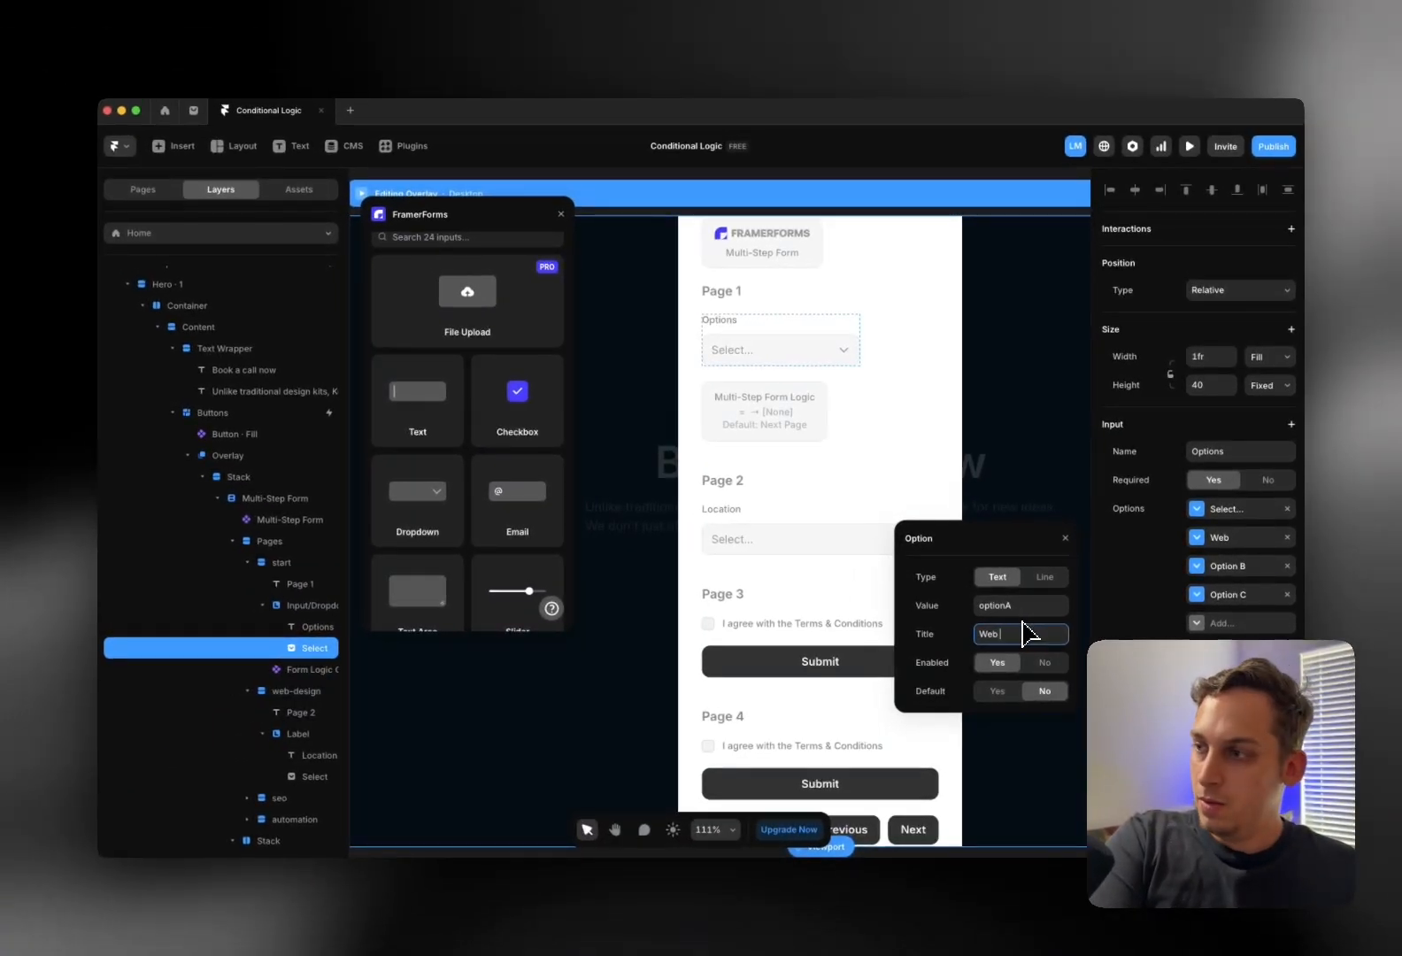
pyautogui.write('Design')
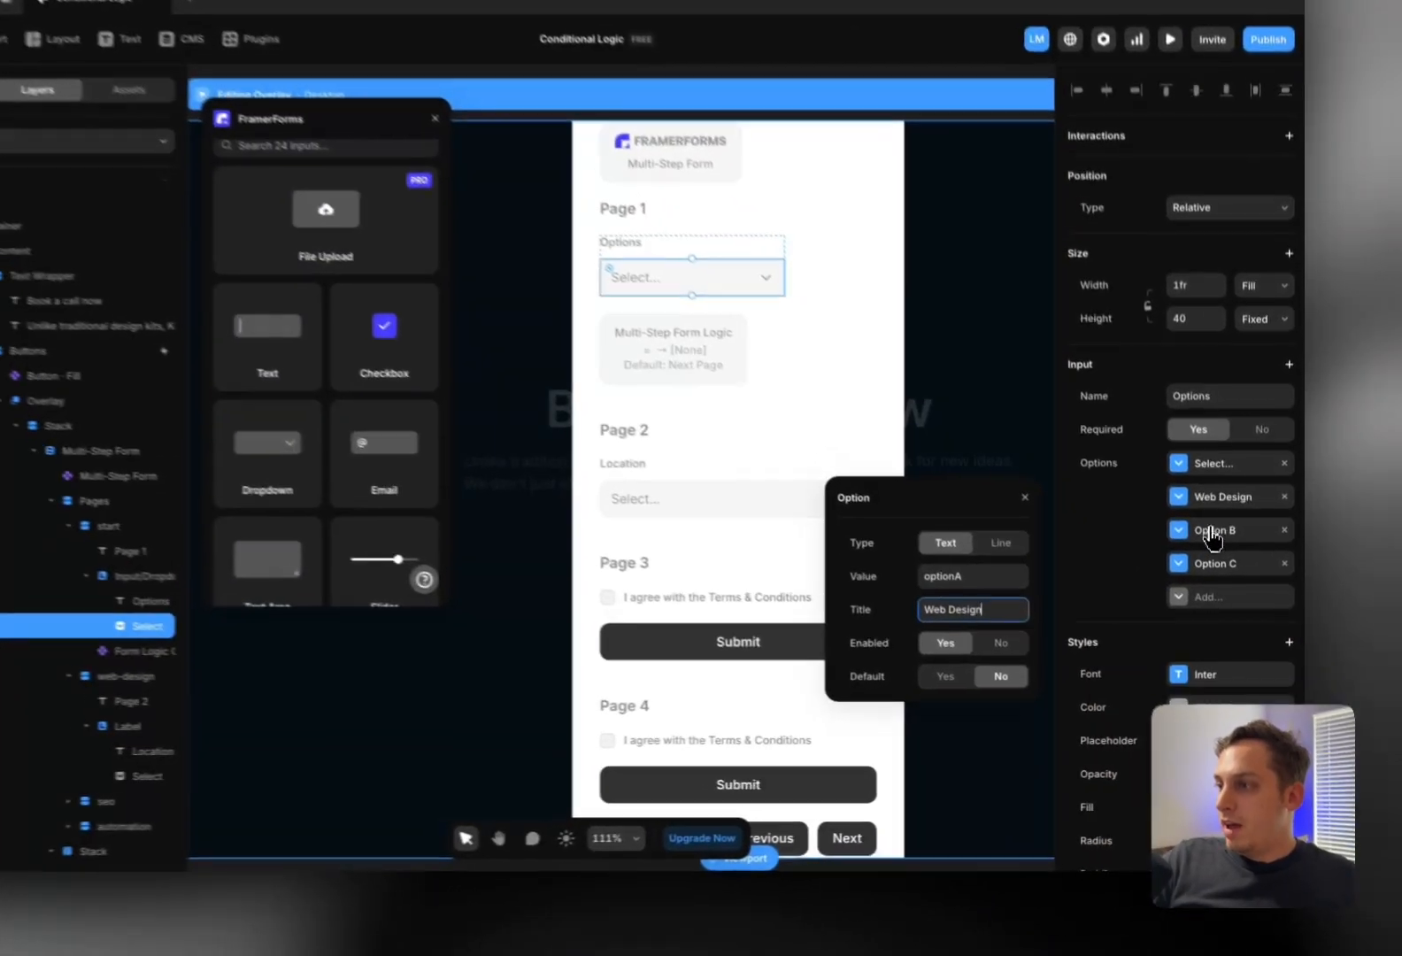
pyautogui.click(1235, 566)
pyautogui.doubleClick(998, 635)
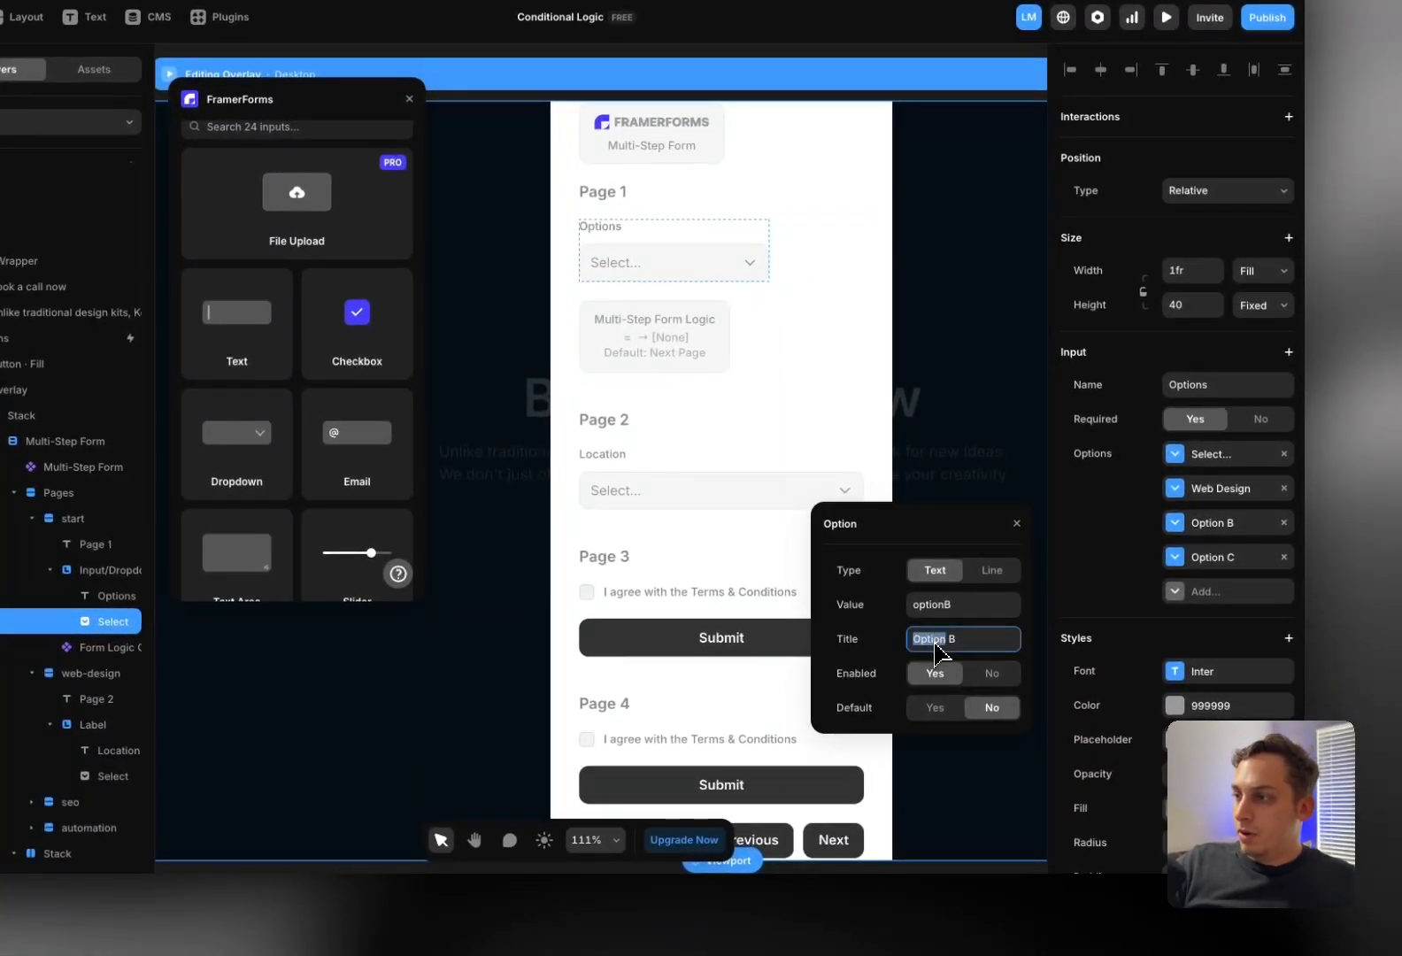
pyautogui.write('SEO')
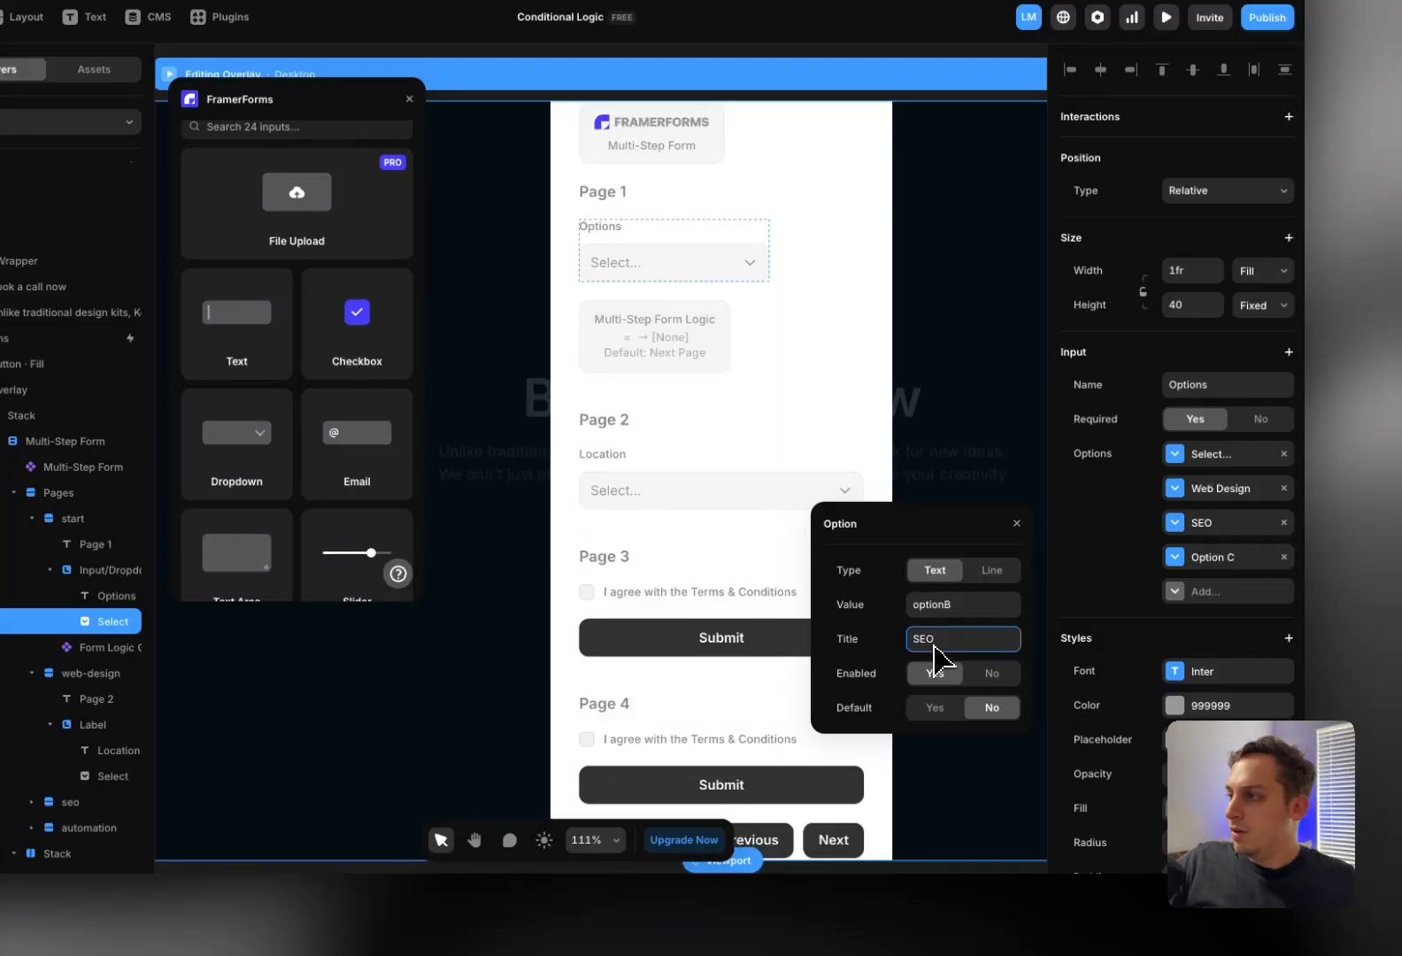
pyautogui.click(1195, 559)
pyautogui.click(981, 679)
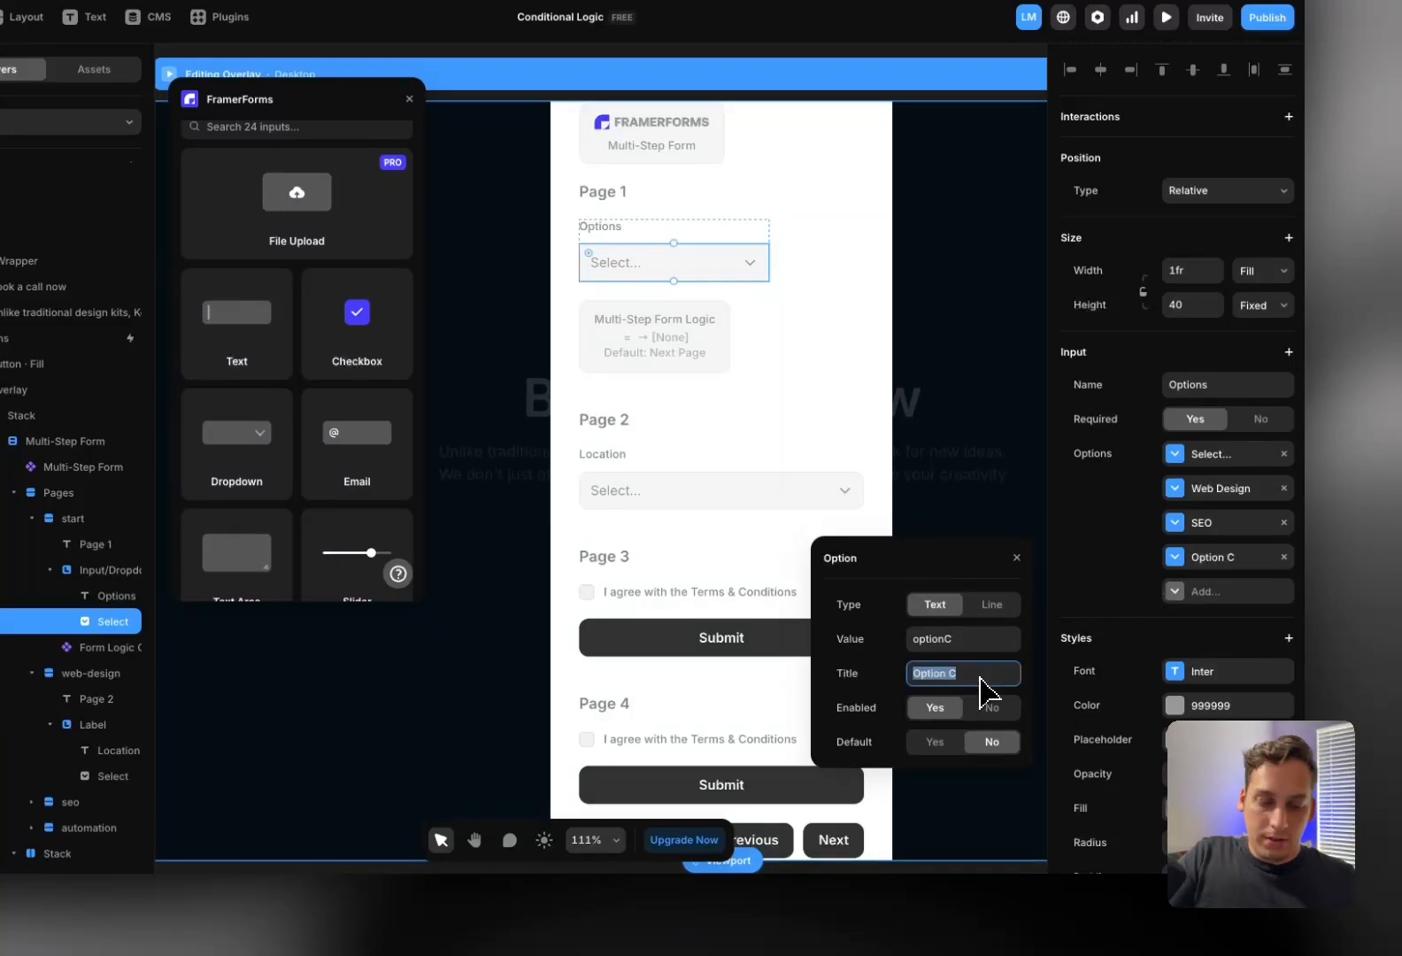
pyautogui.write('Automation')
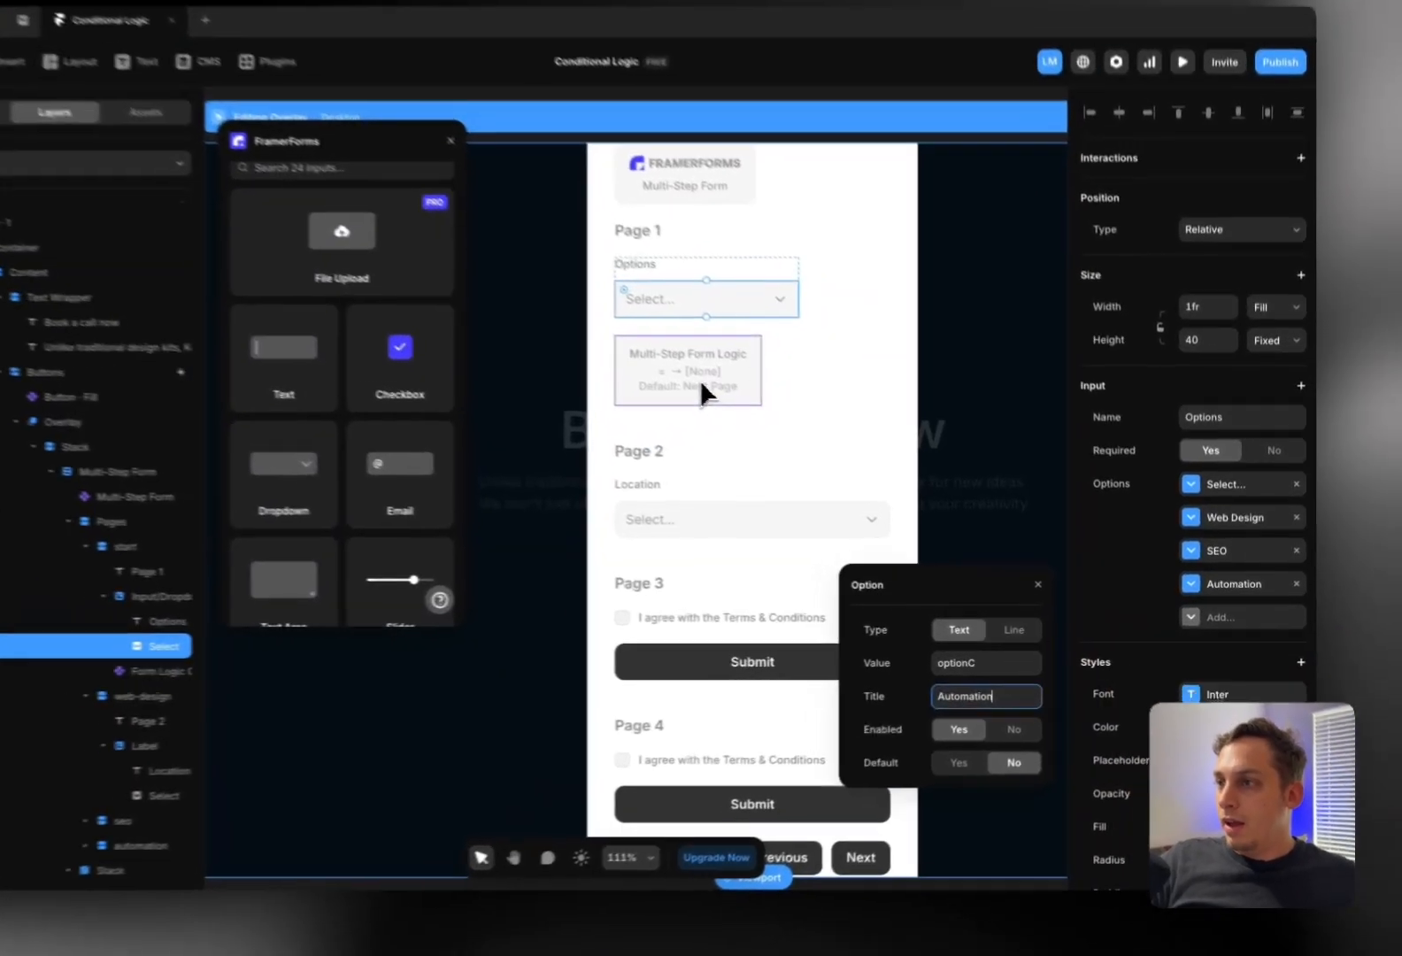
# Add a second and a third condition to the Multi-Step Form Logic block
pyautogui.click(781, 431)
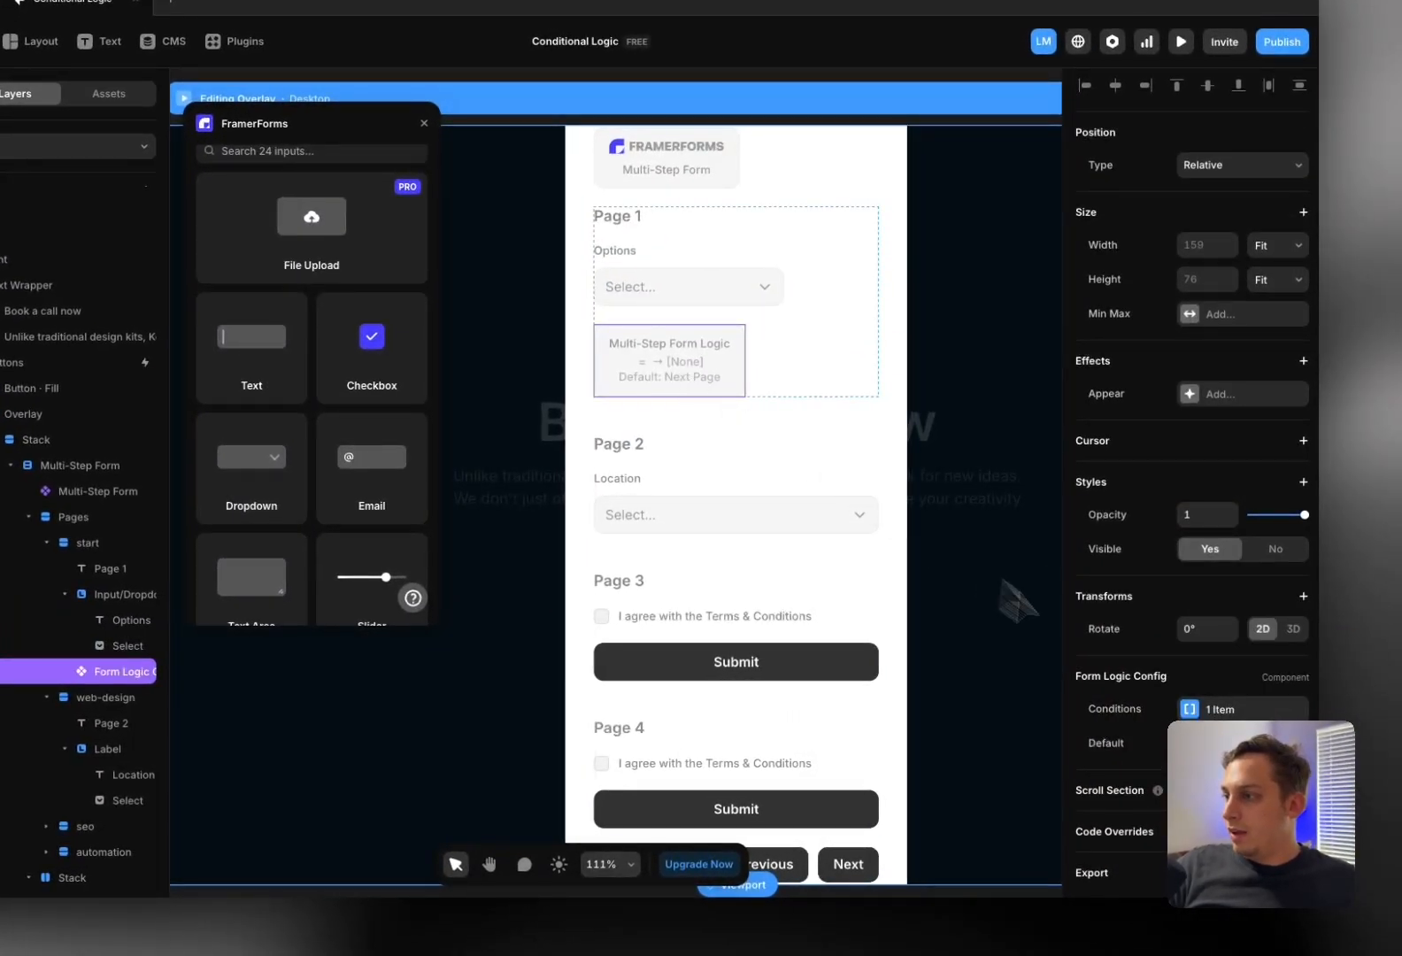
pyautogui.click(1186, 710)
pyautogui.click(980, 792)
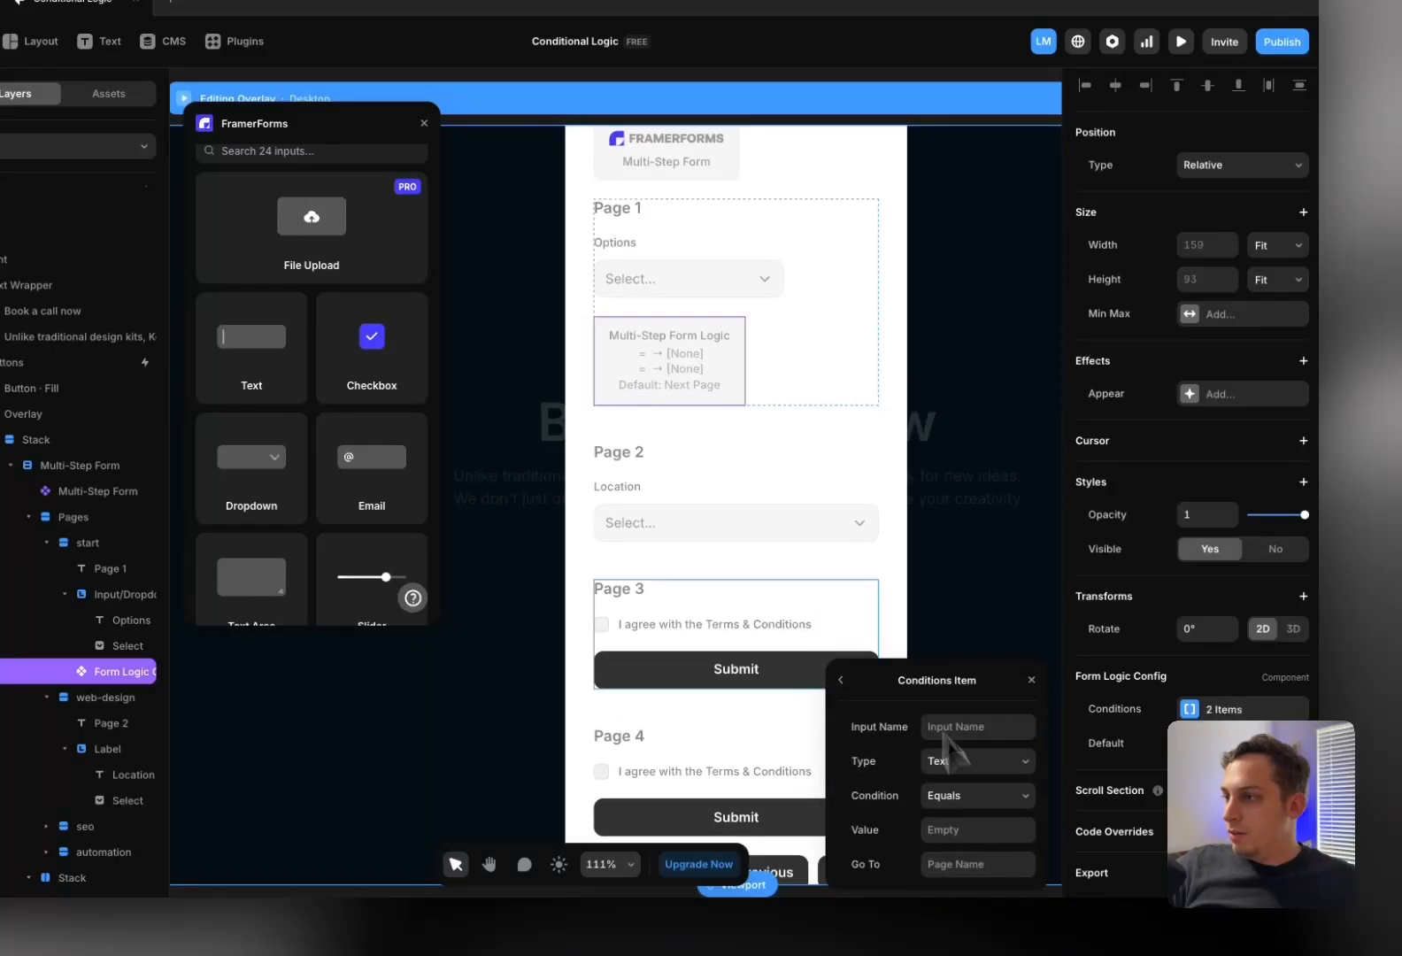
pyautogui.click(841, 679)
pyautogui.click(908, 826)
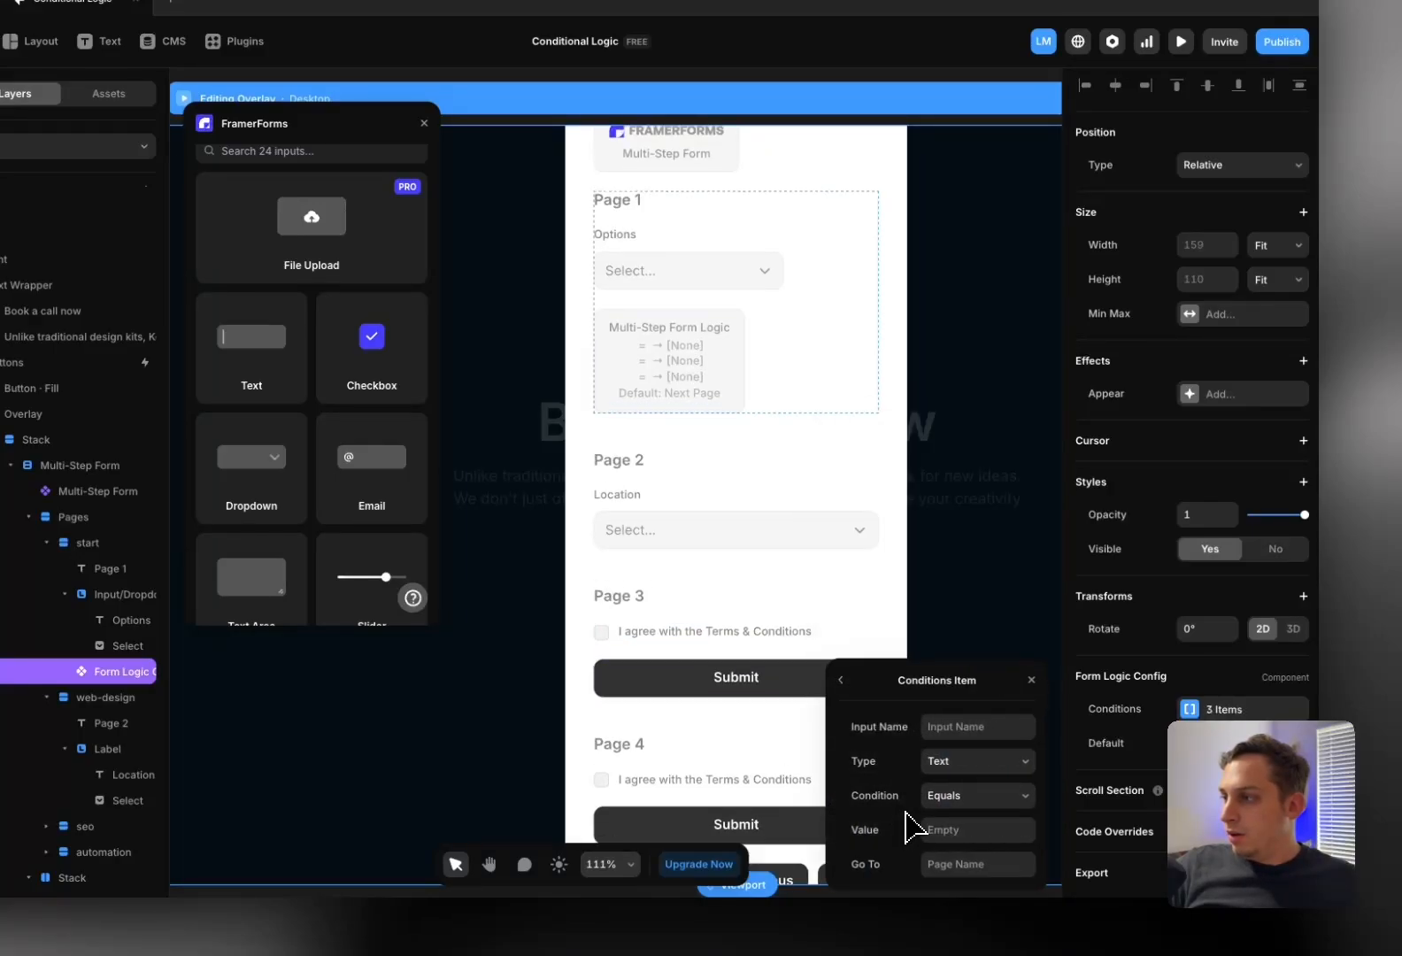
pyautogui.click(842, 684)
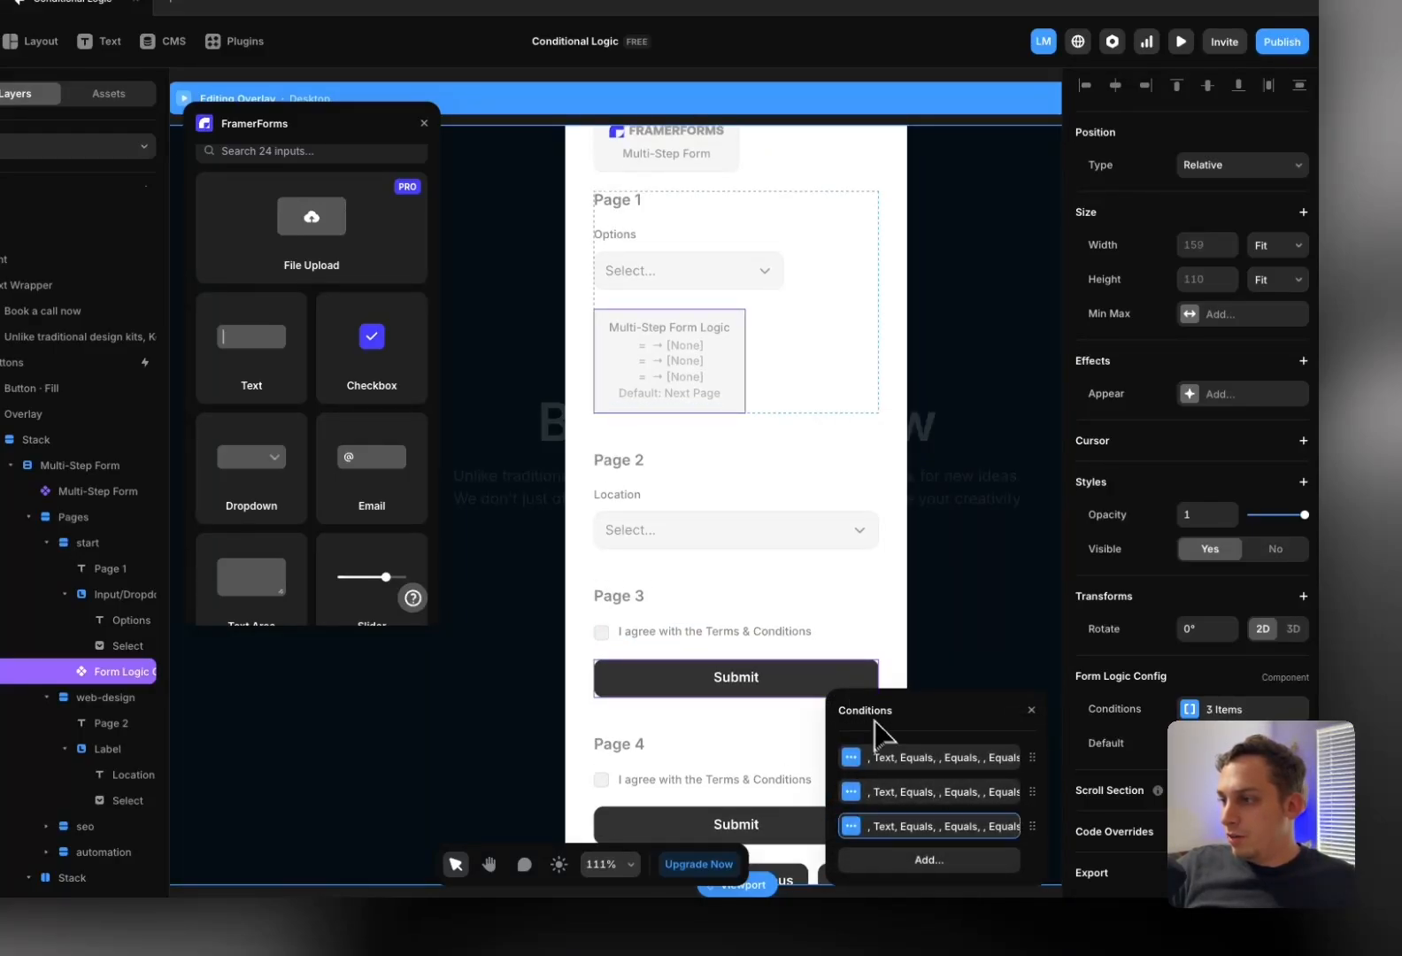
# Set the first condition's type to Select and review the Page 1 dropdown's name and options
pyautogui.click(926, 759)
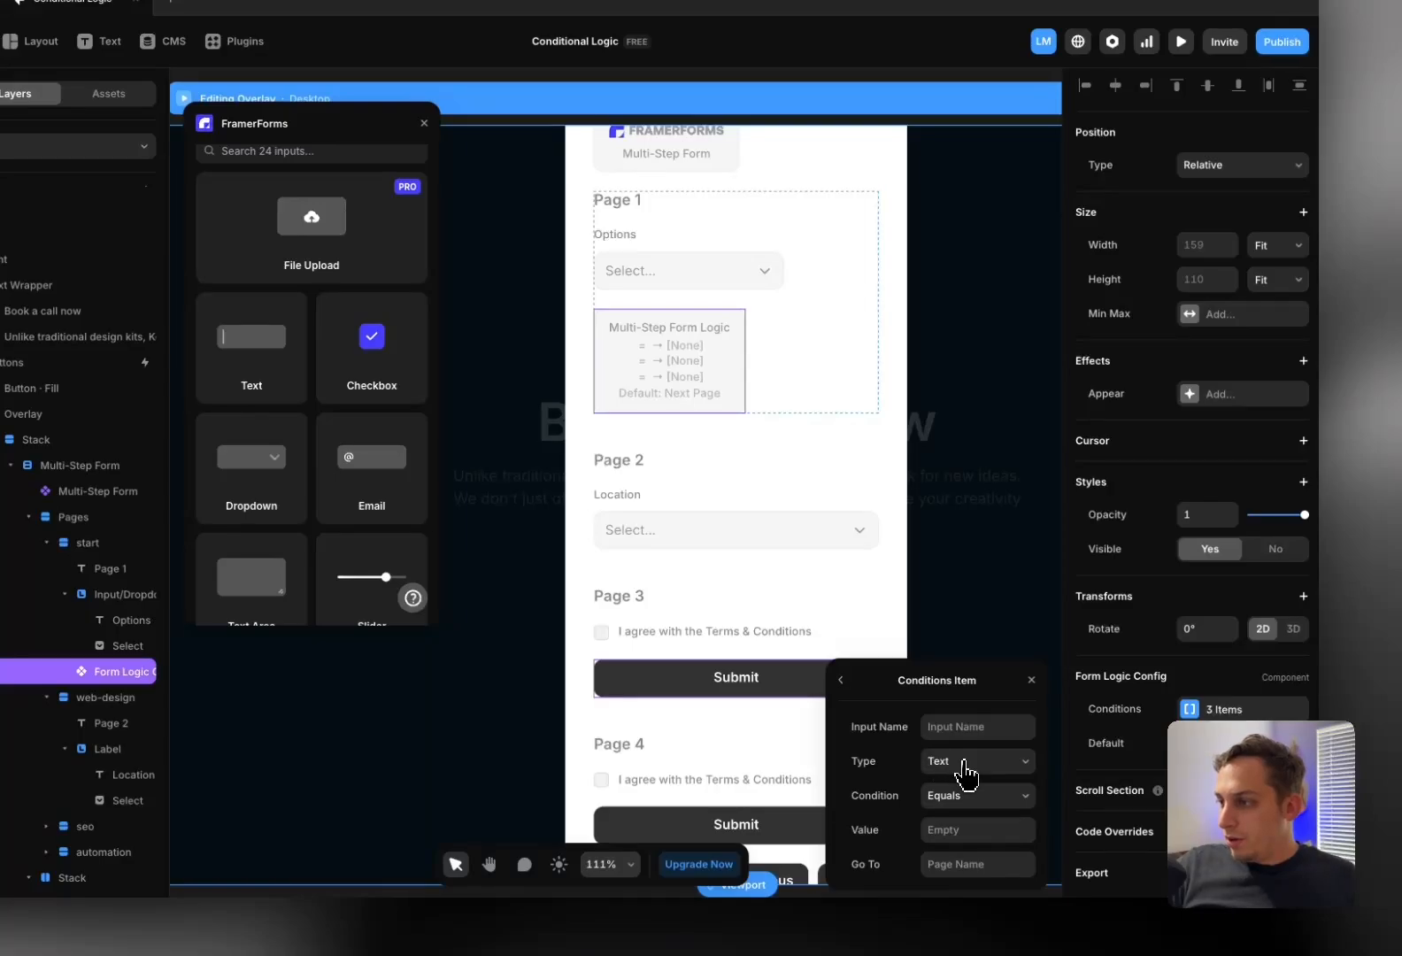
pyautogui.click(961, 762)
pyautogui.click(947, 779)
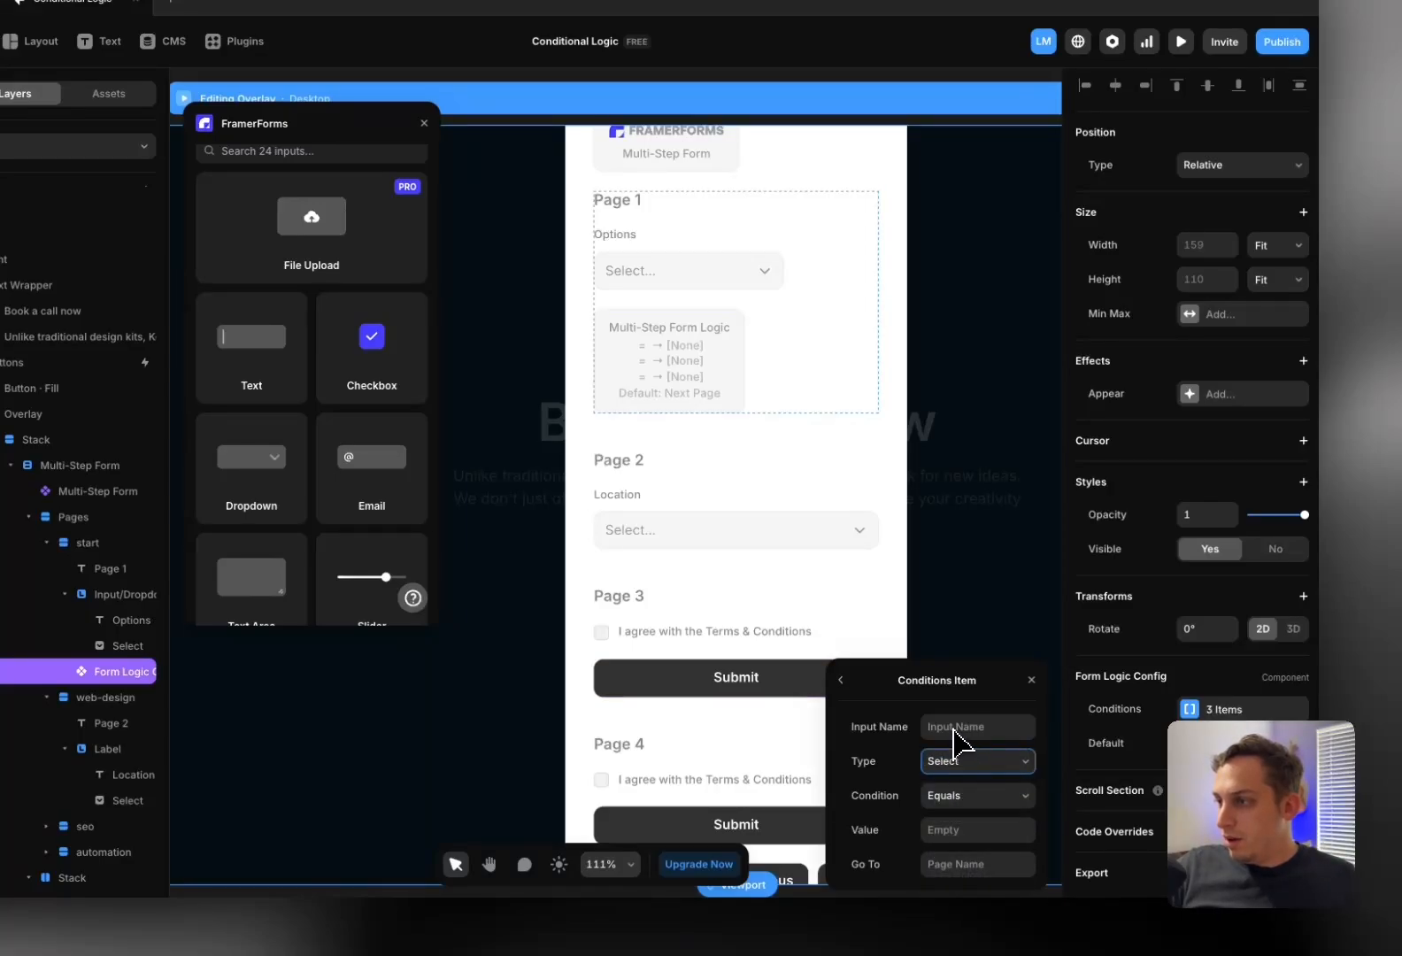
pyautogui.click(652, 274)
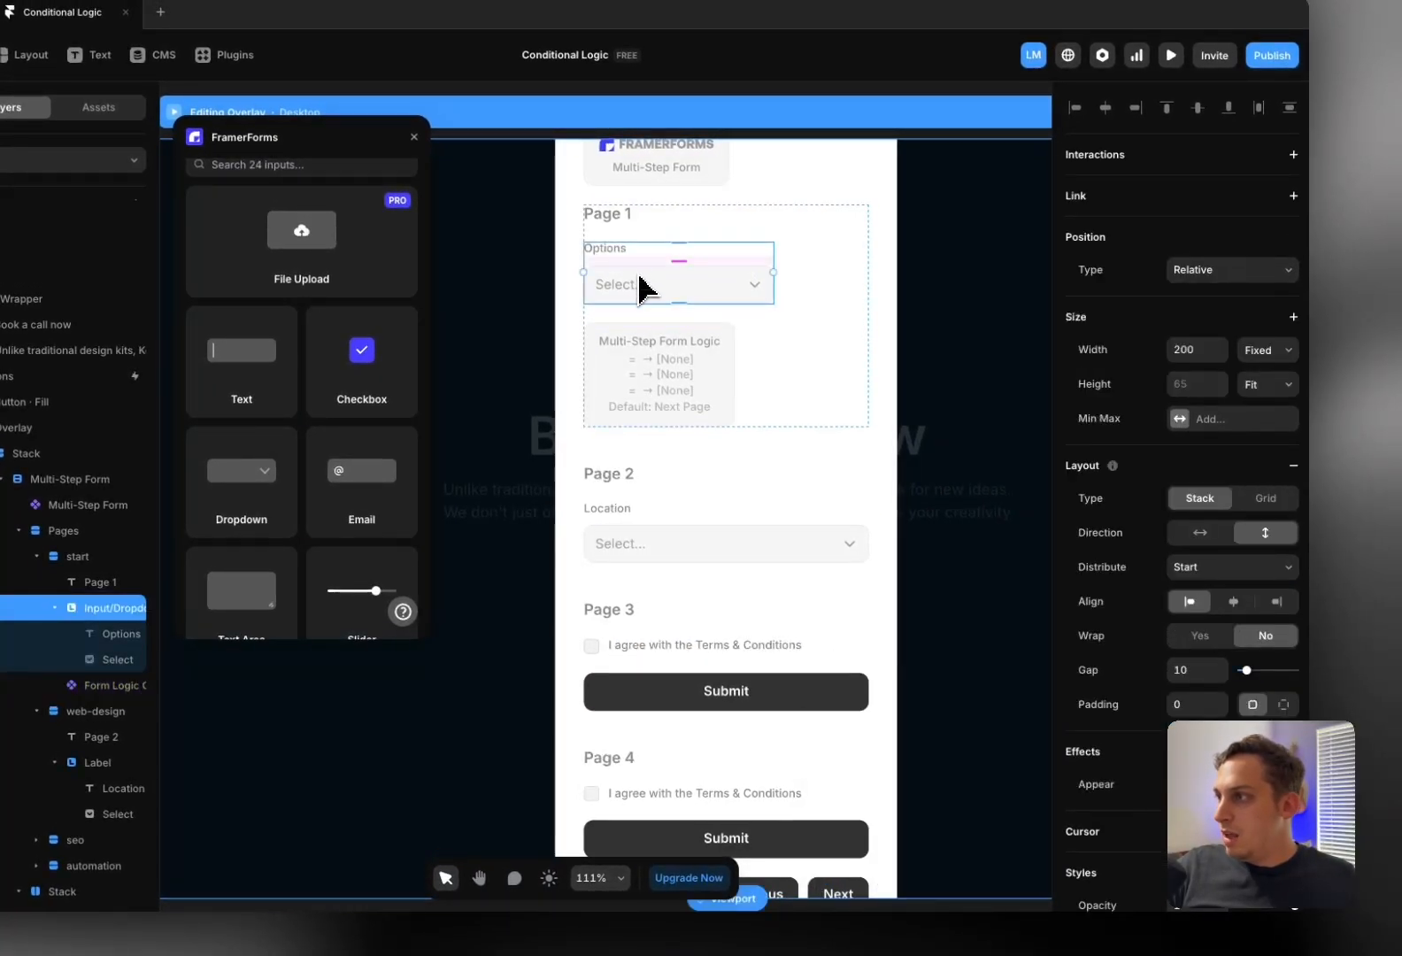
pyautogui.click(641, 285)
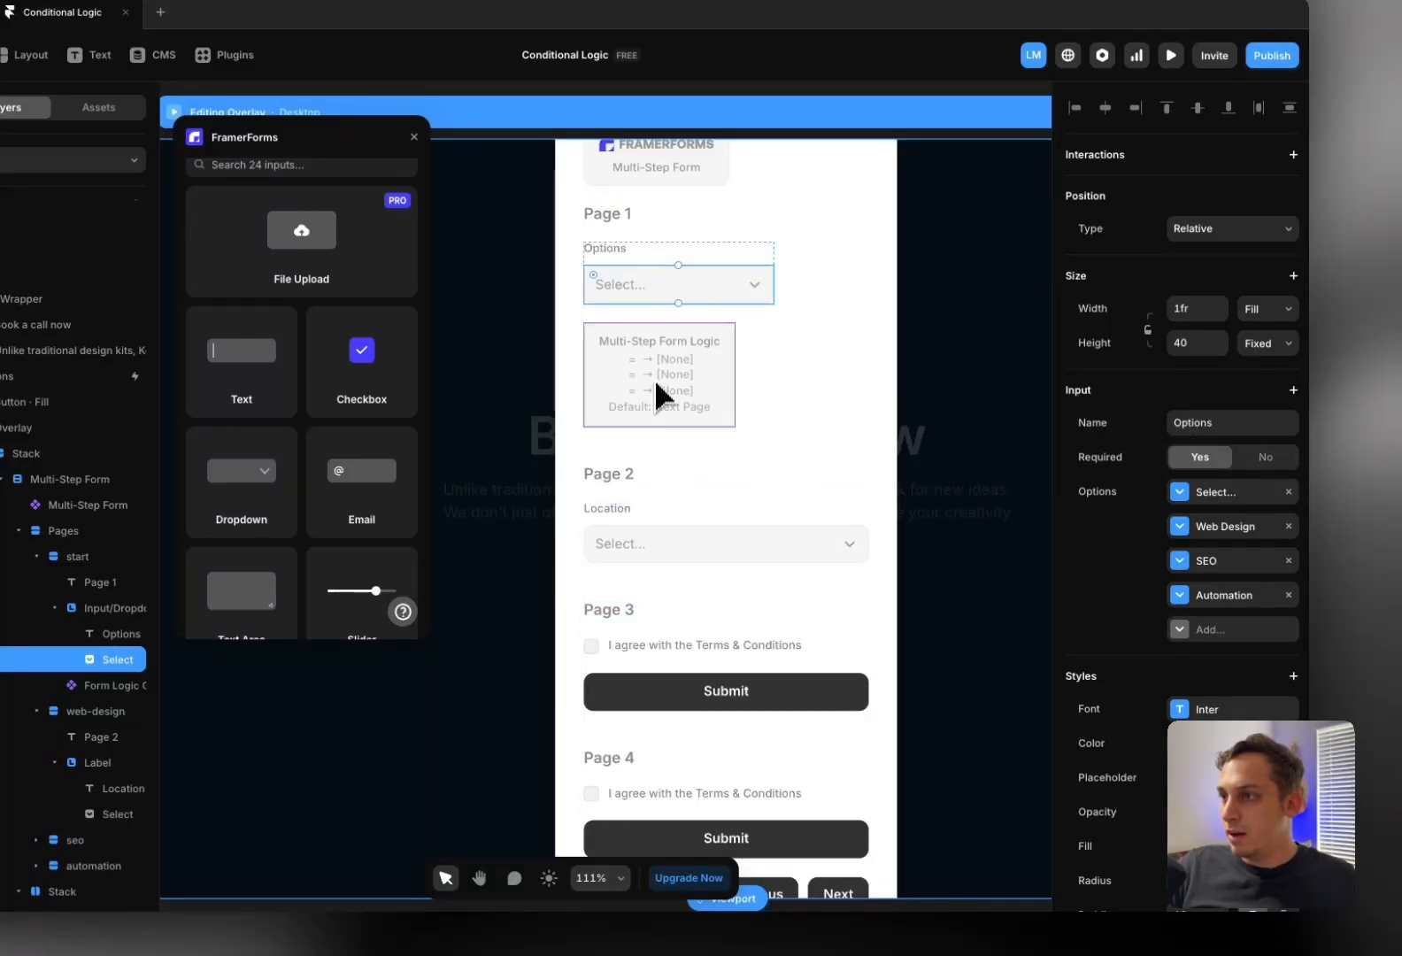
pyautogui.click(705, 413)
# Enter Options as the input name on the form logic conditions
pyautogui.click(1182, 722)
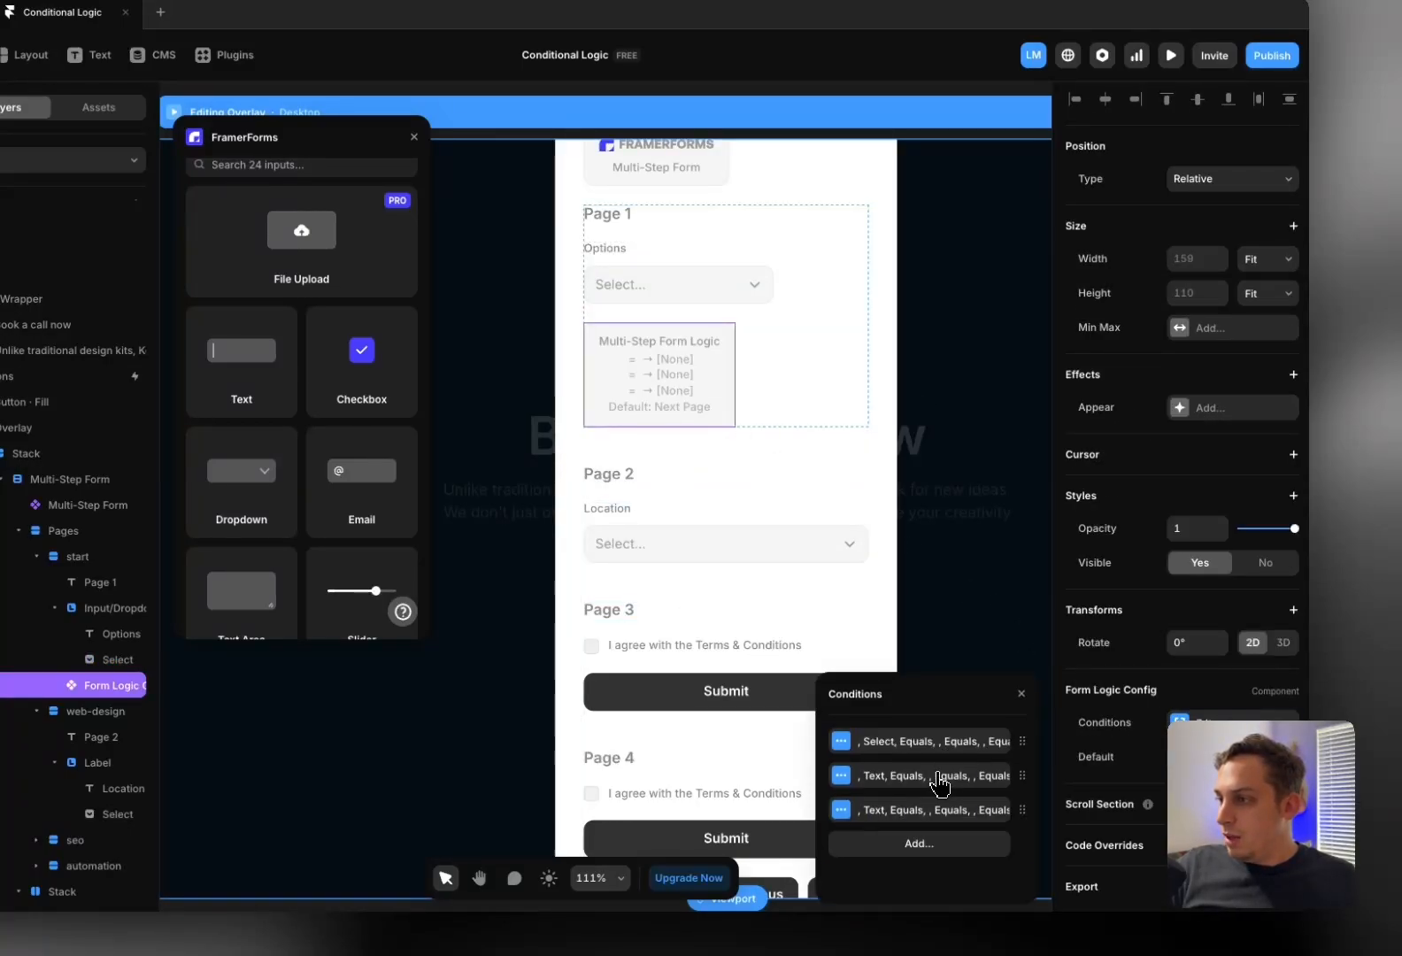
pyautogui.click(940, 779)
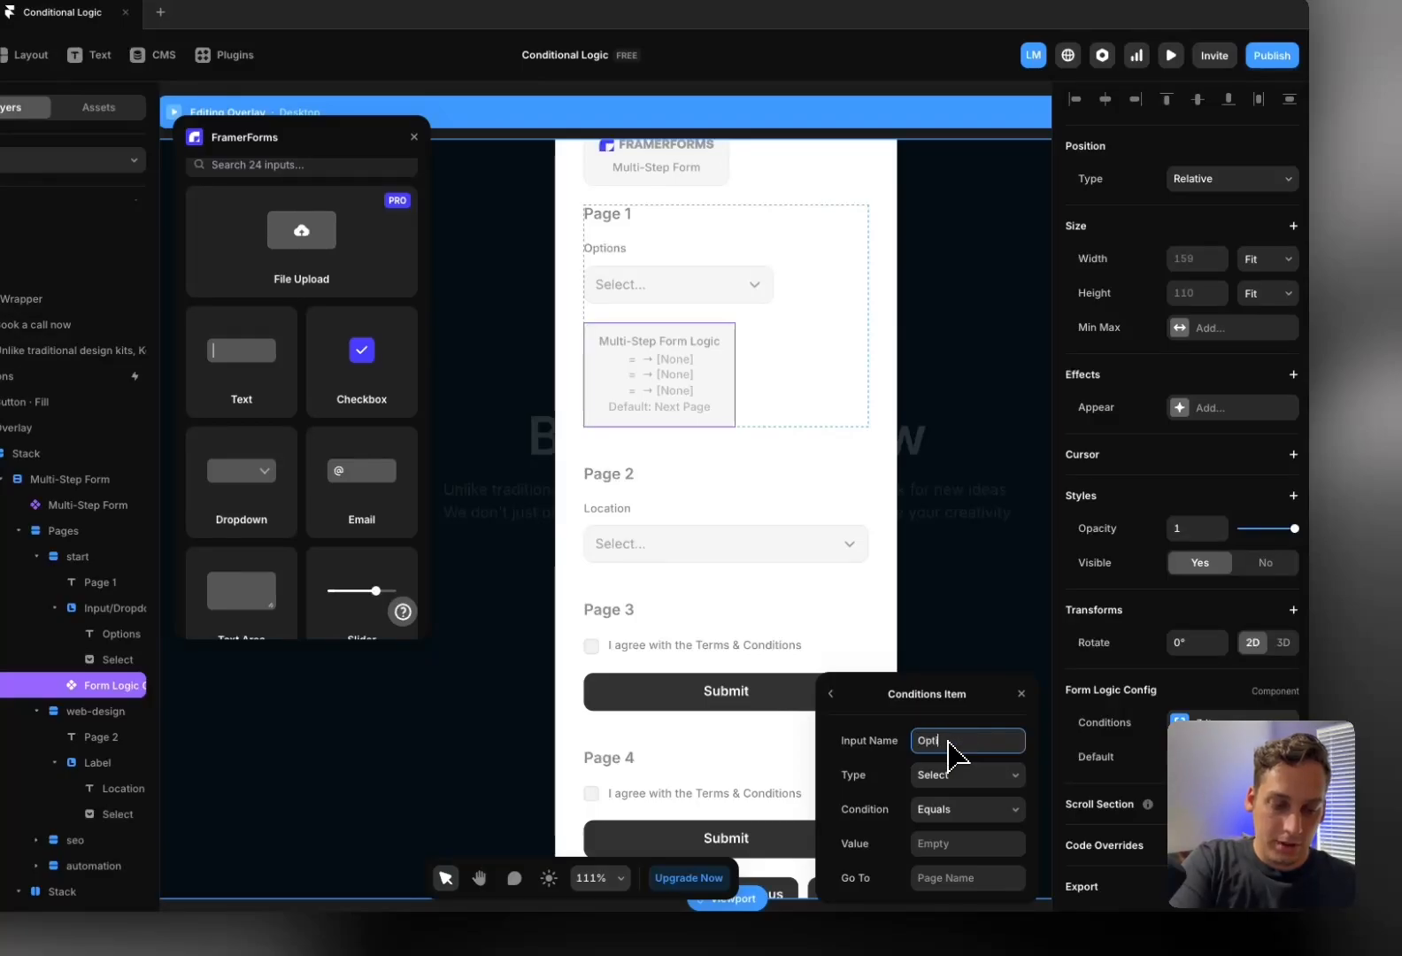
pyautogui.write('Options')
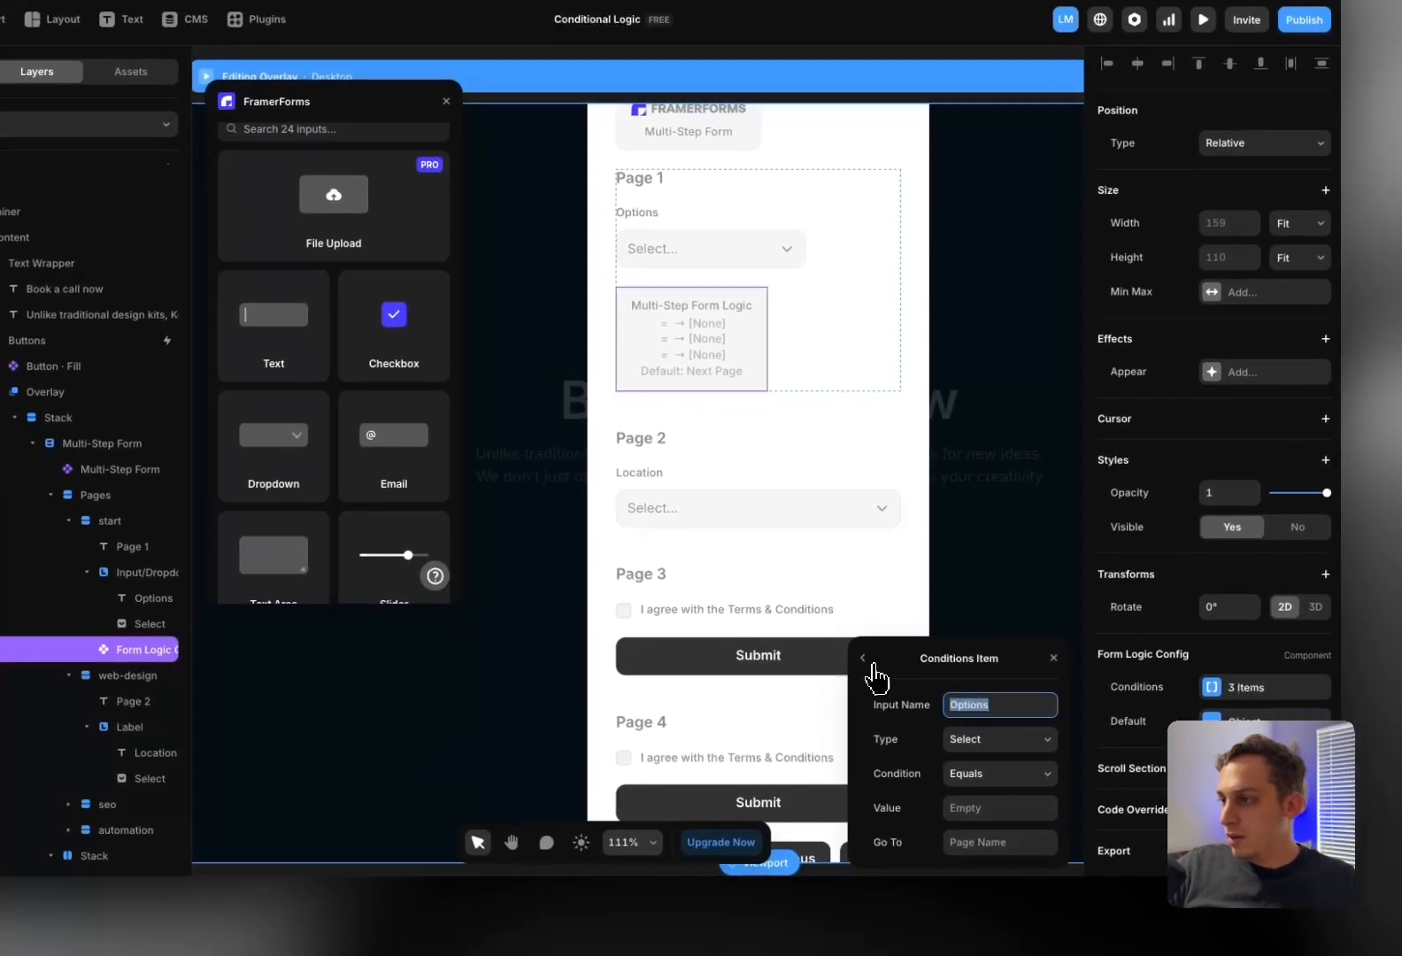
pyautogui.click(831, 695)
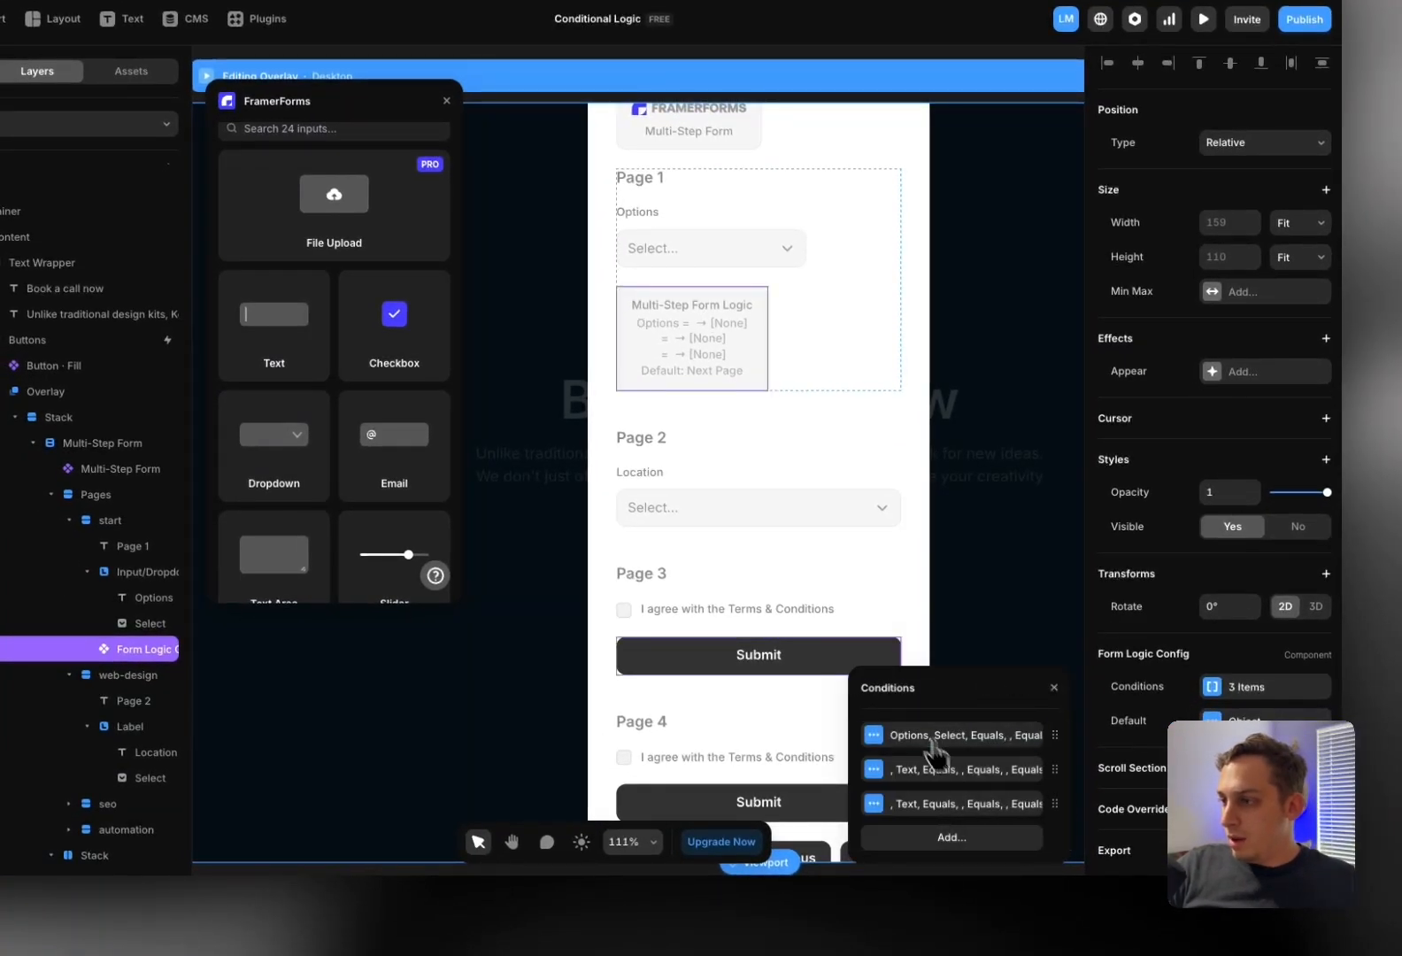
pyautogui.click(923, 796)
pyautogui.click(876, 665)
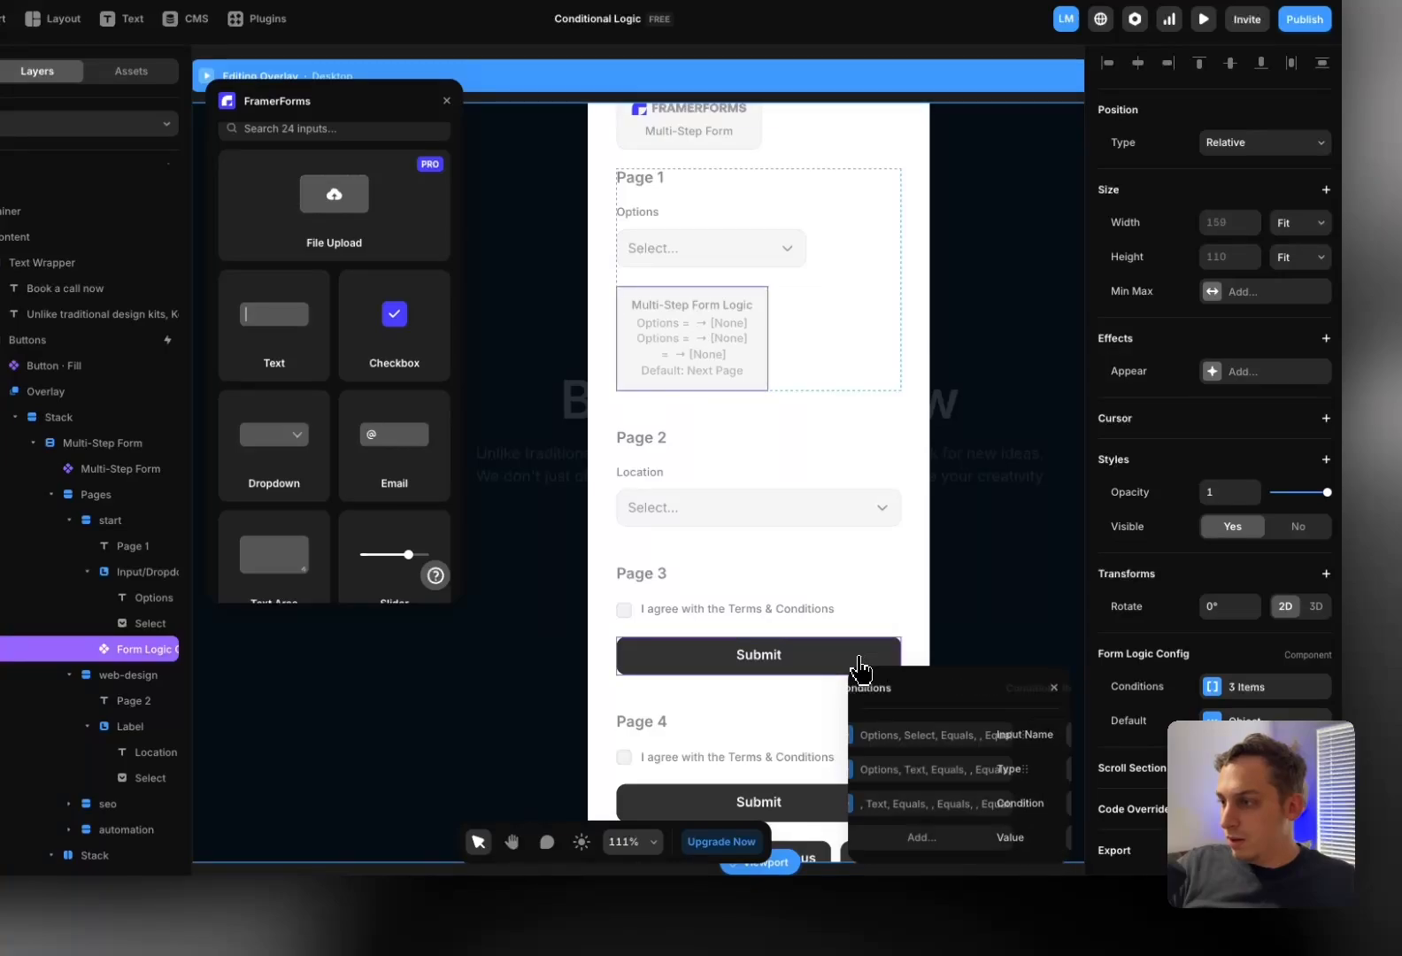
pyautogui.click(936, 805)
pyautogui.write('Options')
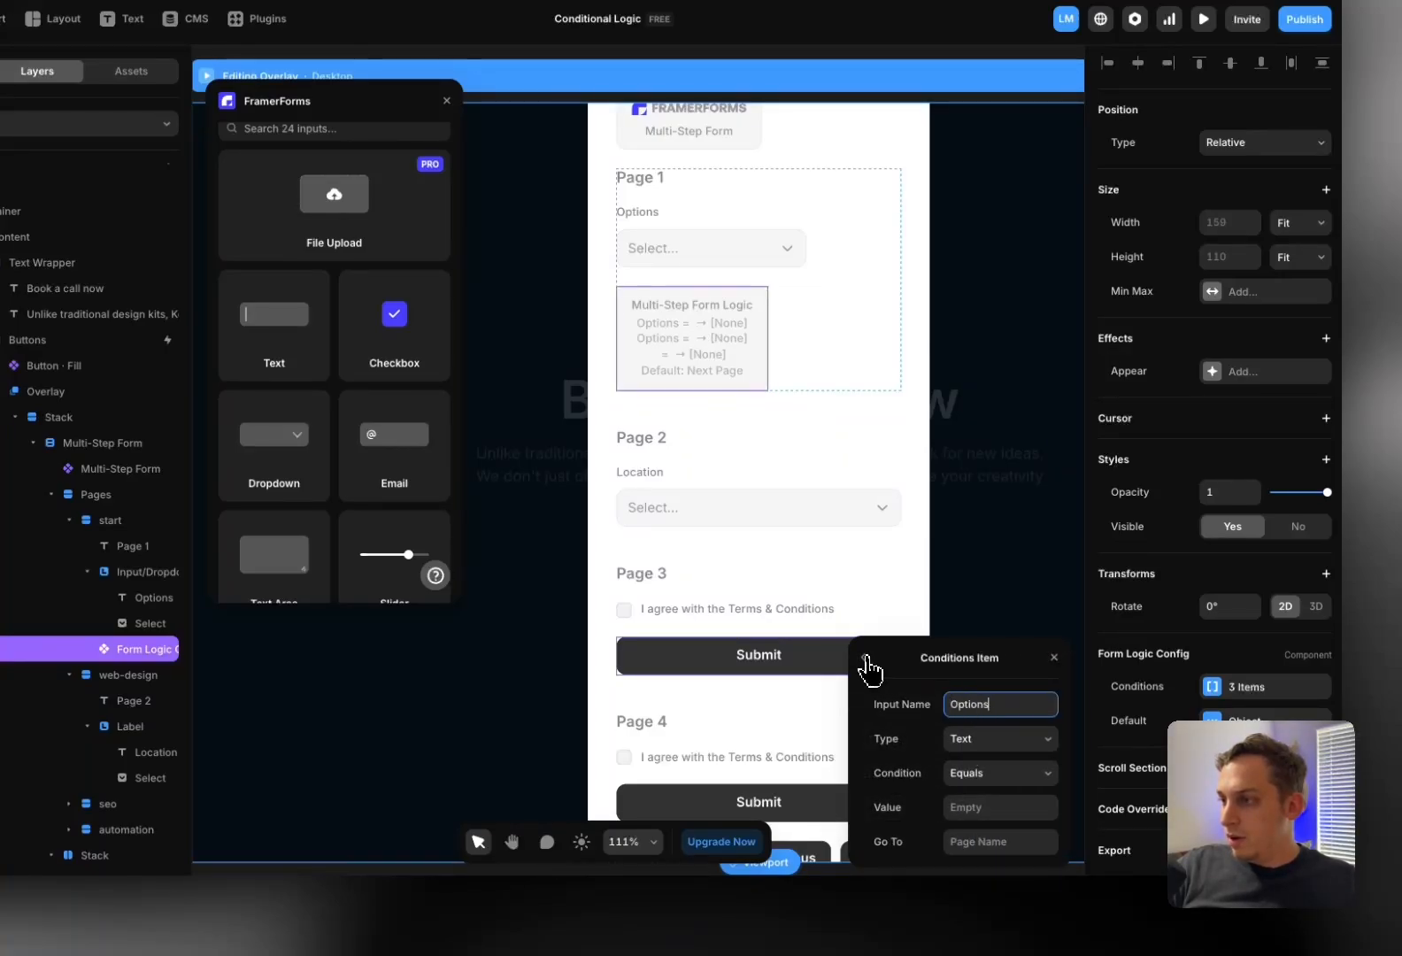
pyautogui.click(863, 656)
# Make condition 1 match value optionA and go to the web-design page
pyautogui.click(941, 750)
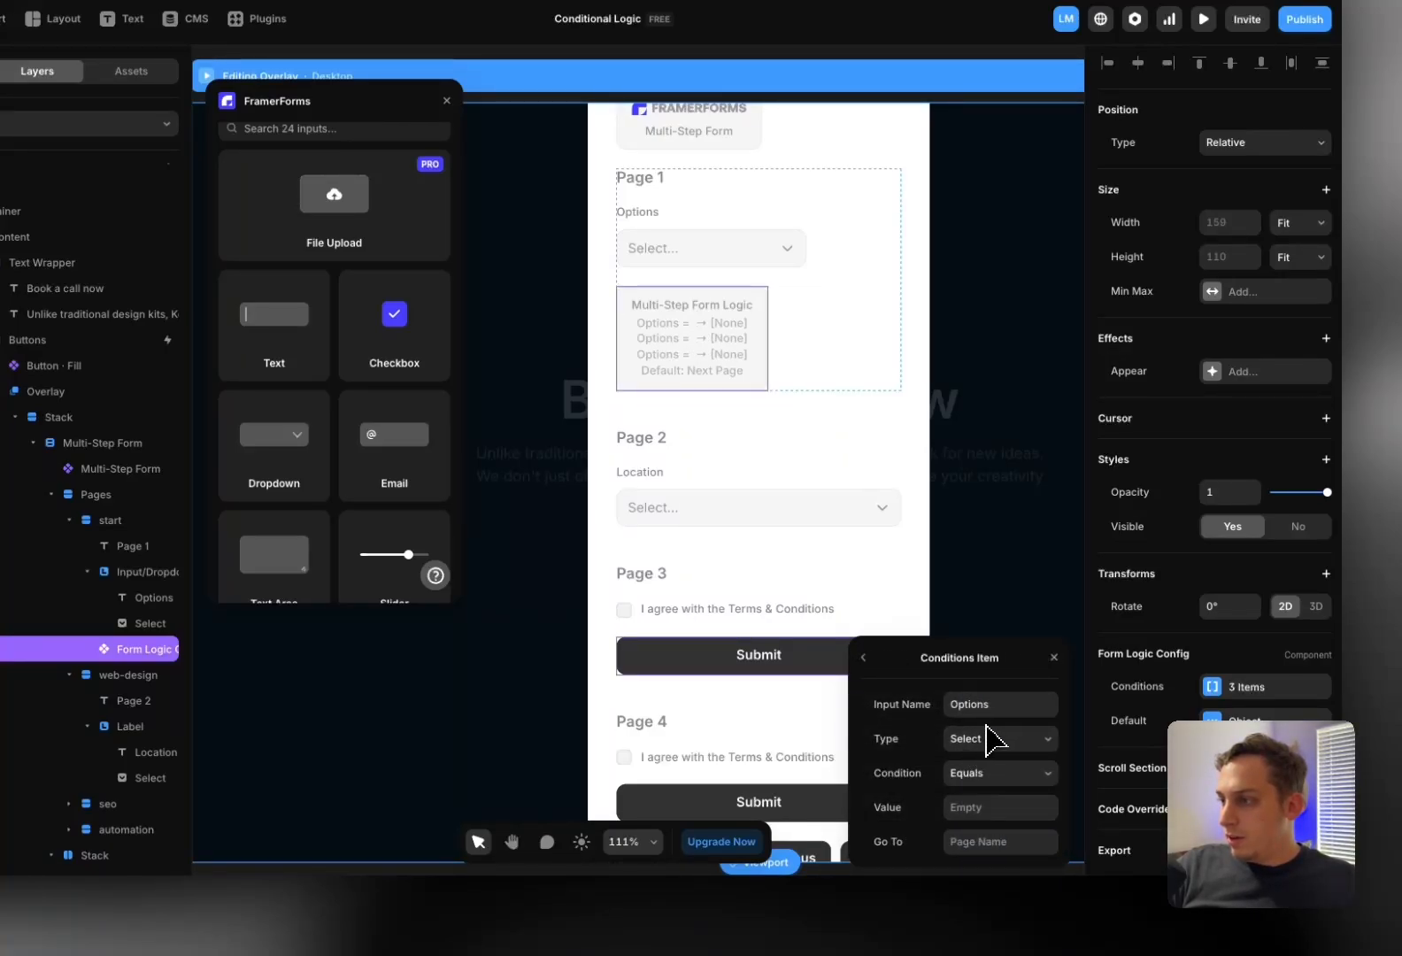
pyautogui.click(970, 808)
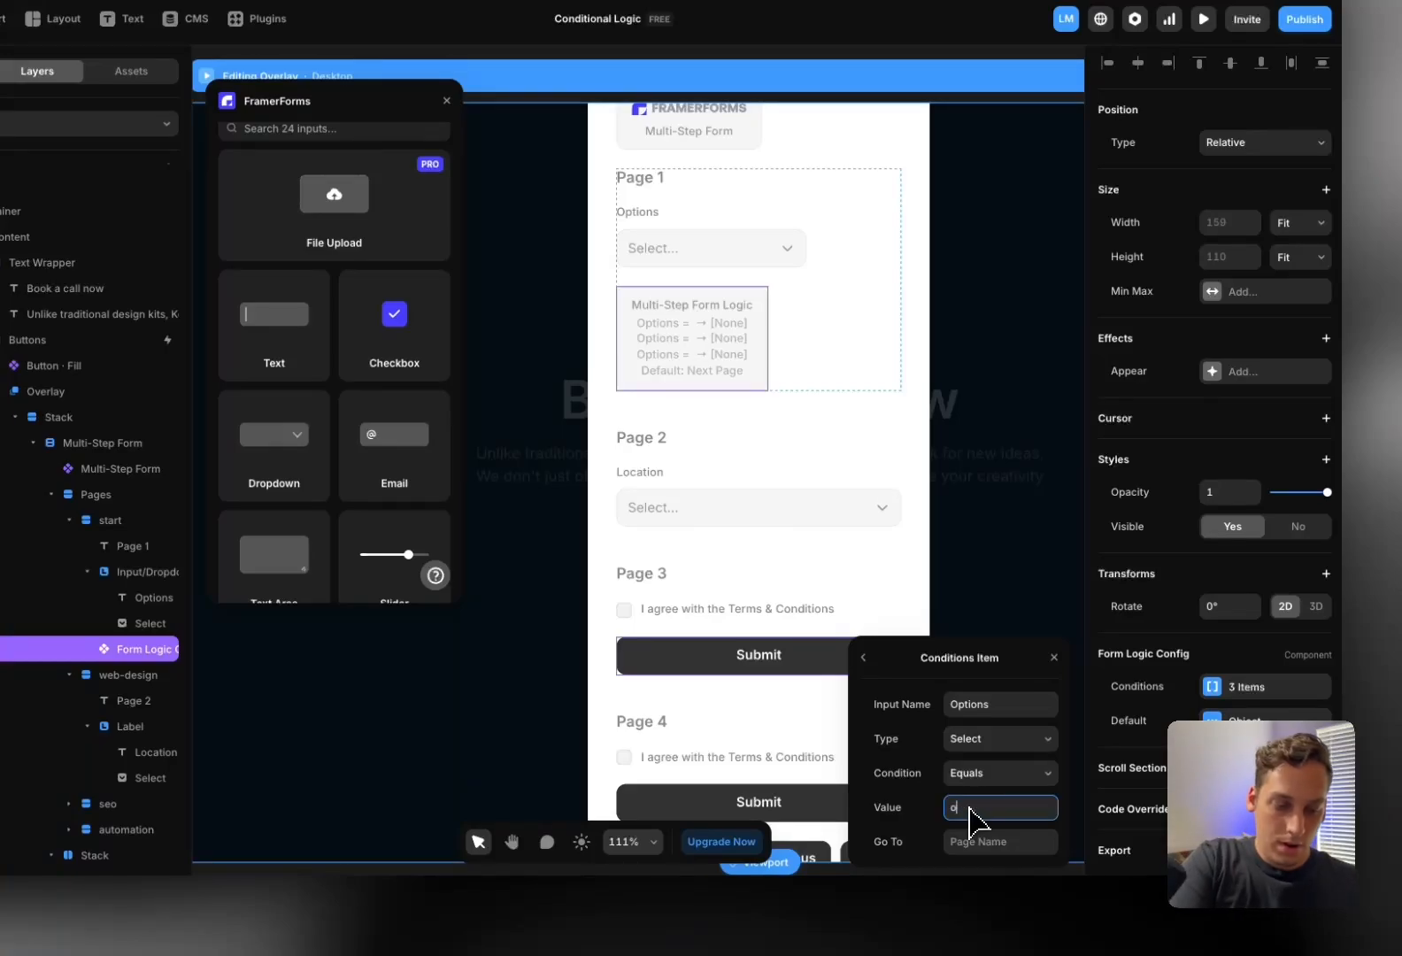
pyautogui.write('optionA')
pyautogui.click(1015, 836)
pyautogui.write('web-')
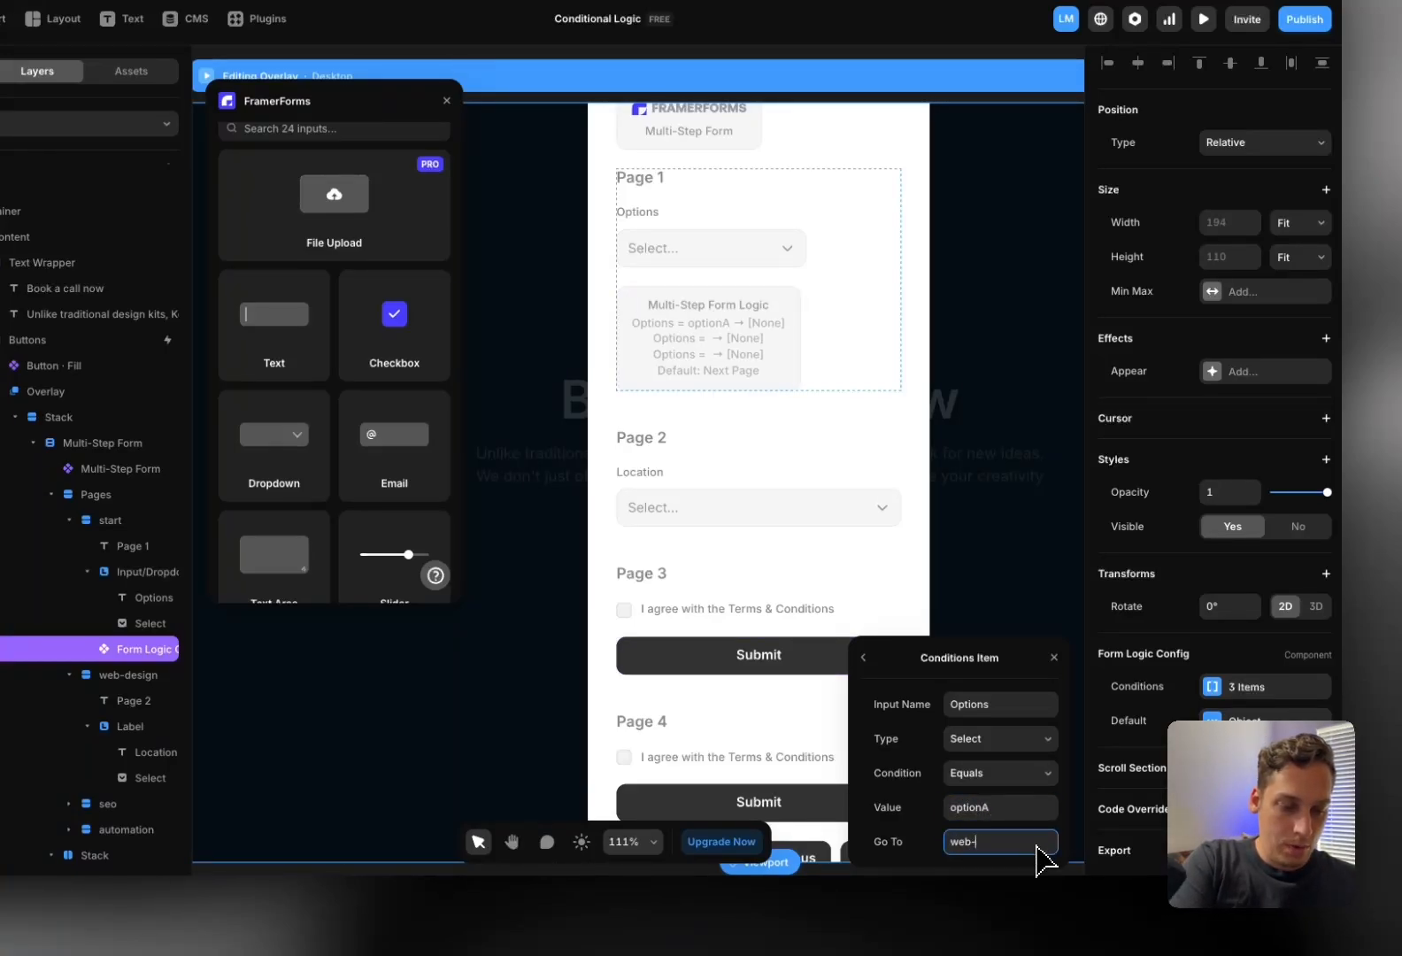
pyautogui.write('design')
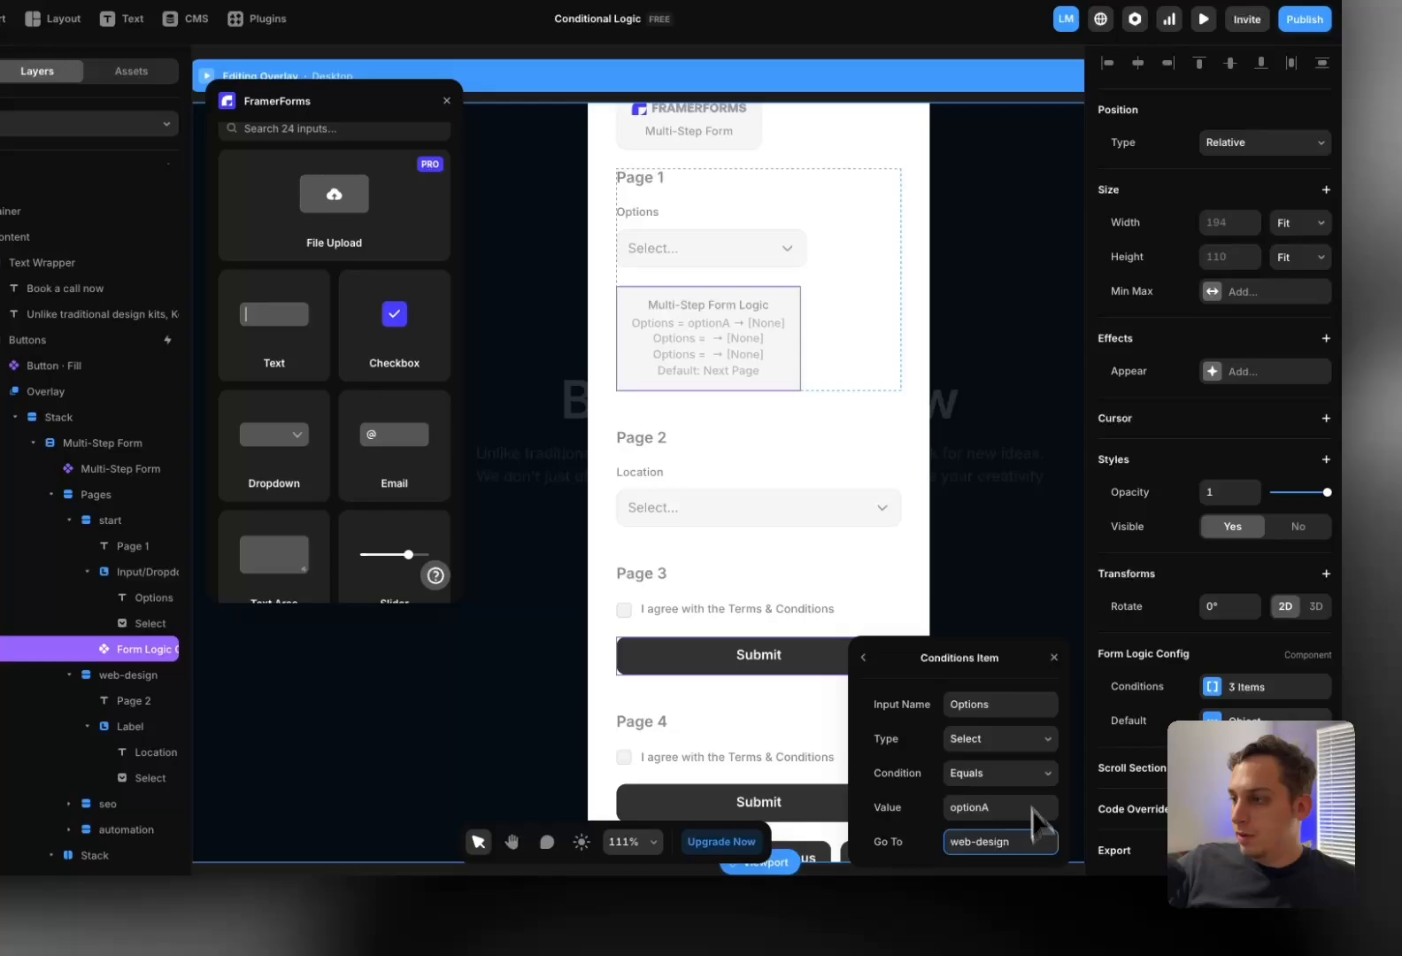
pyautogui.click(864, 660)
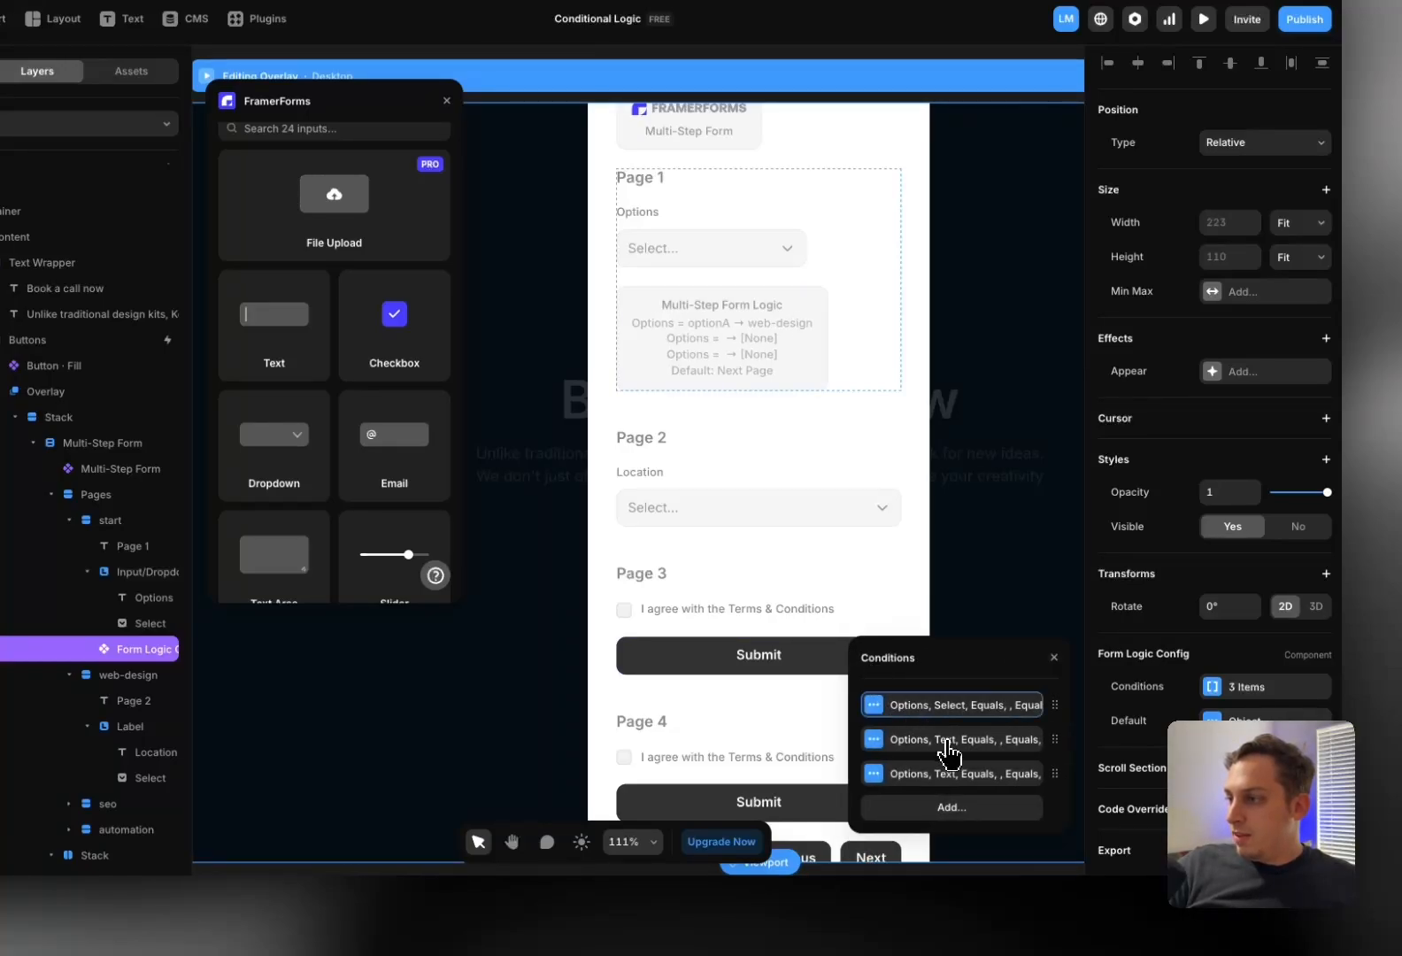
# Make condition 2 a Select matching optionB that goes to the seo page
pyautogui.click(949, 743)
pyautogui.click(979, 736)
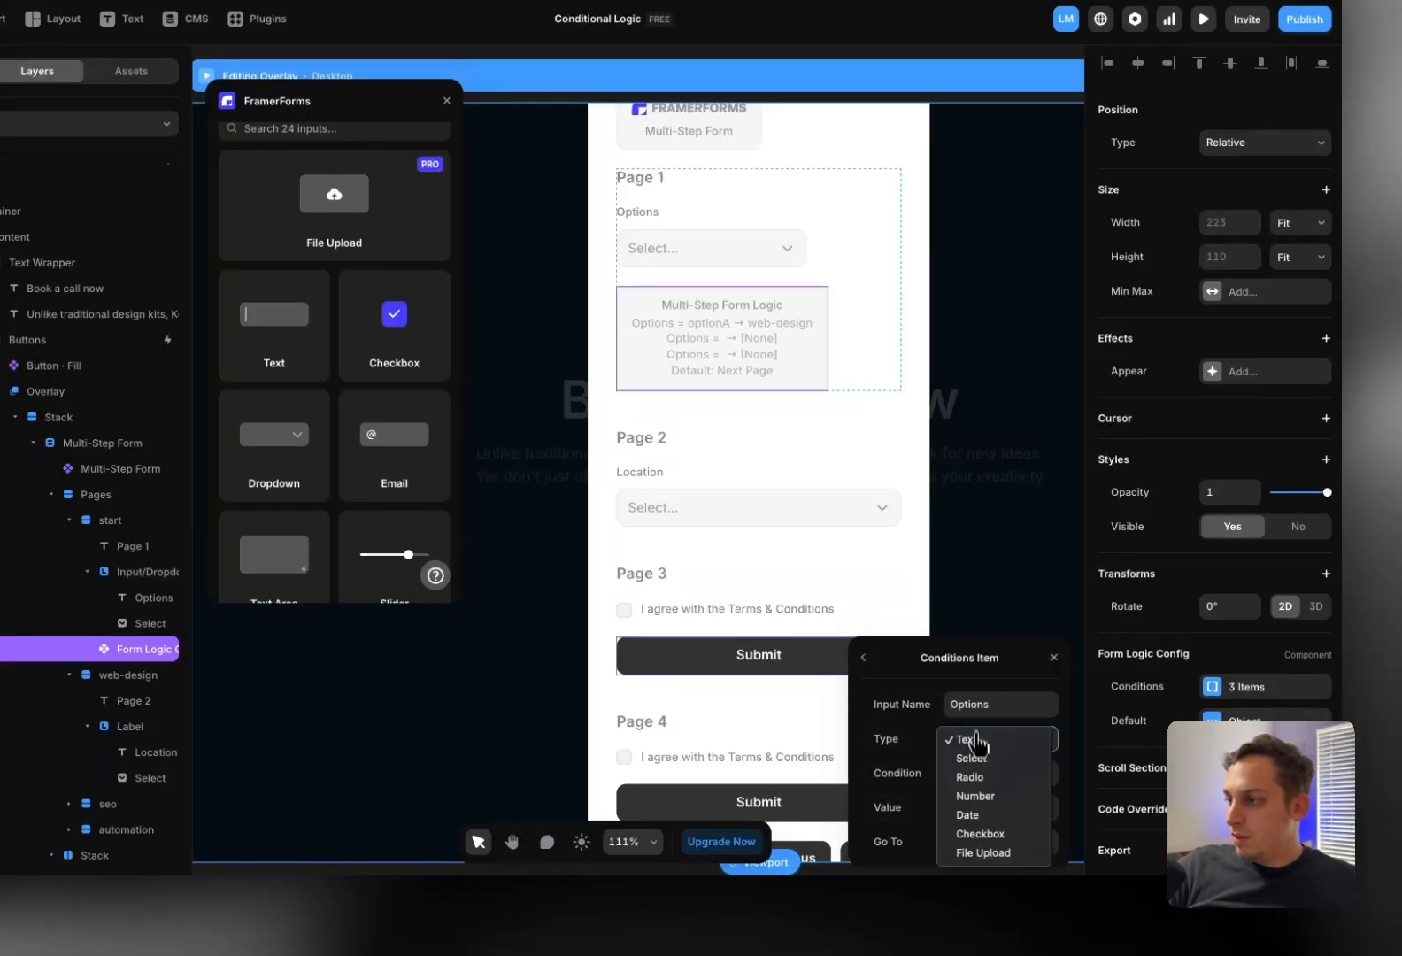
pyautogui.click(979, 758)
pyautogui.click(971, 810)
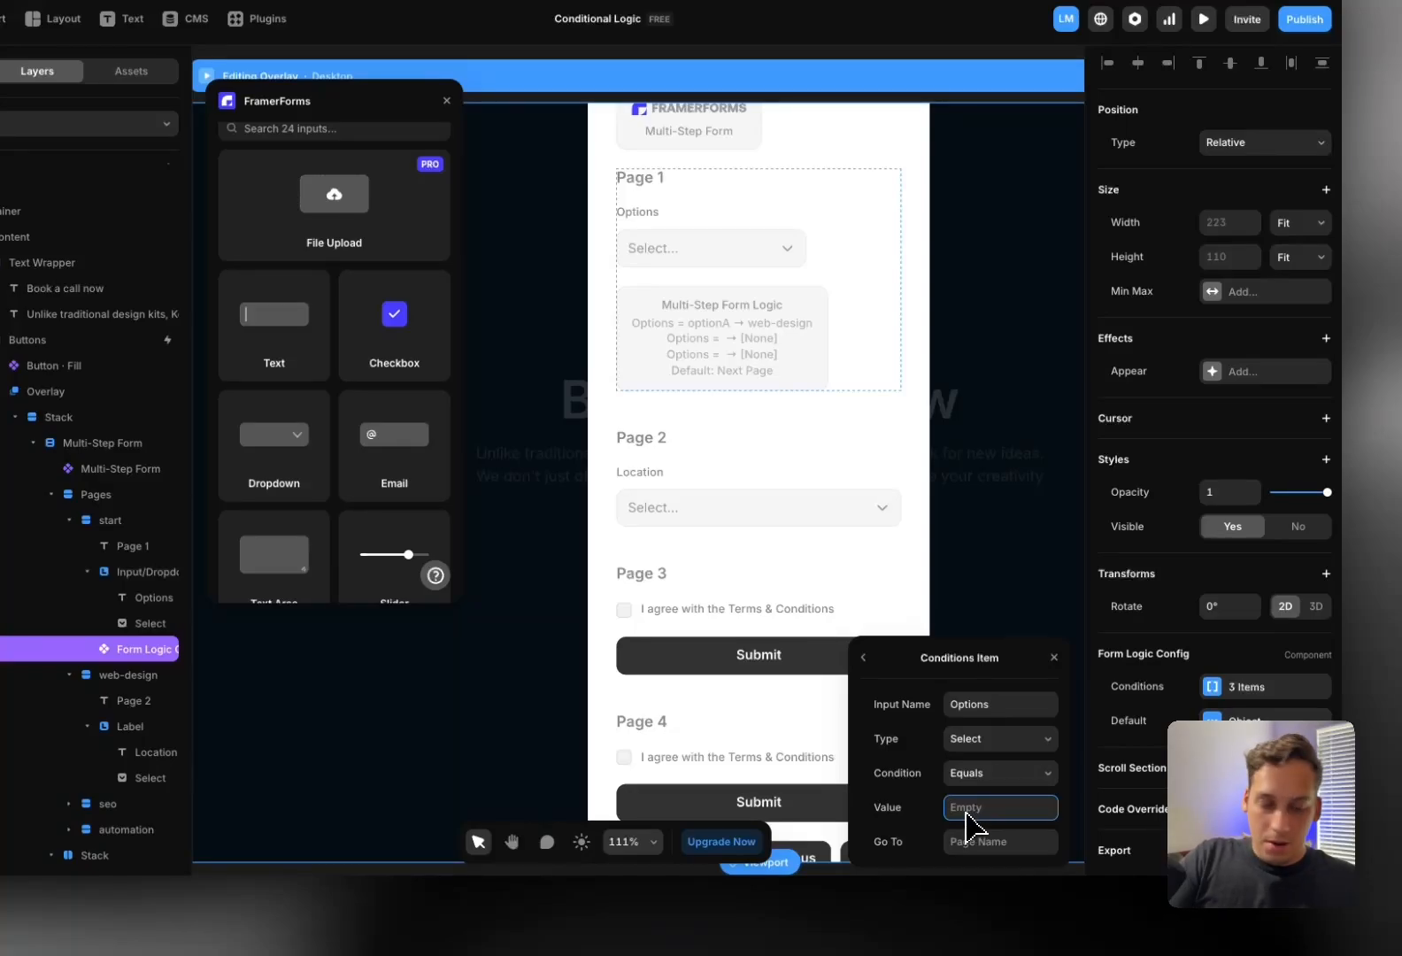
pyautogui.write('optionB')
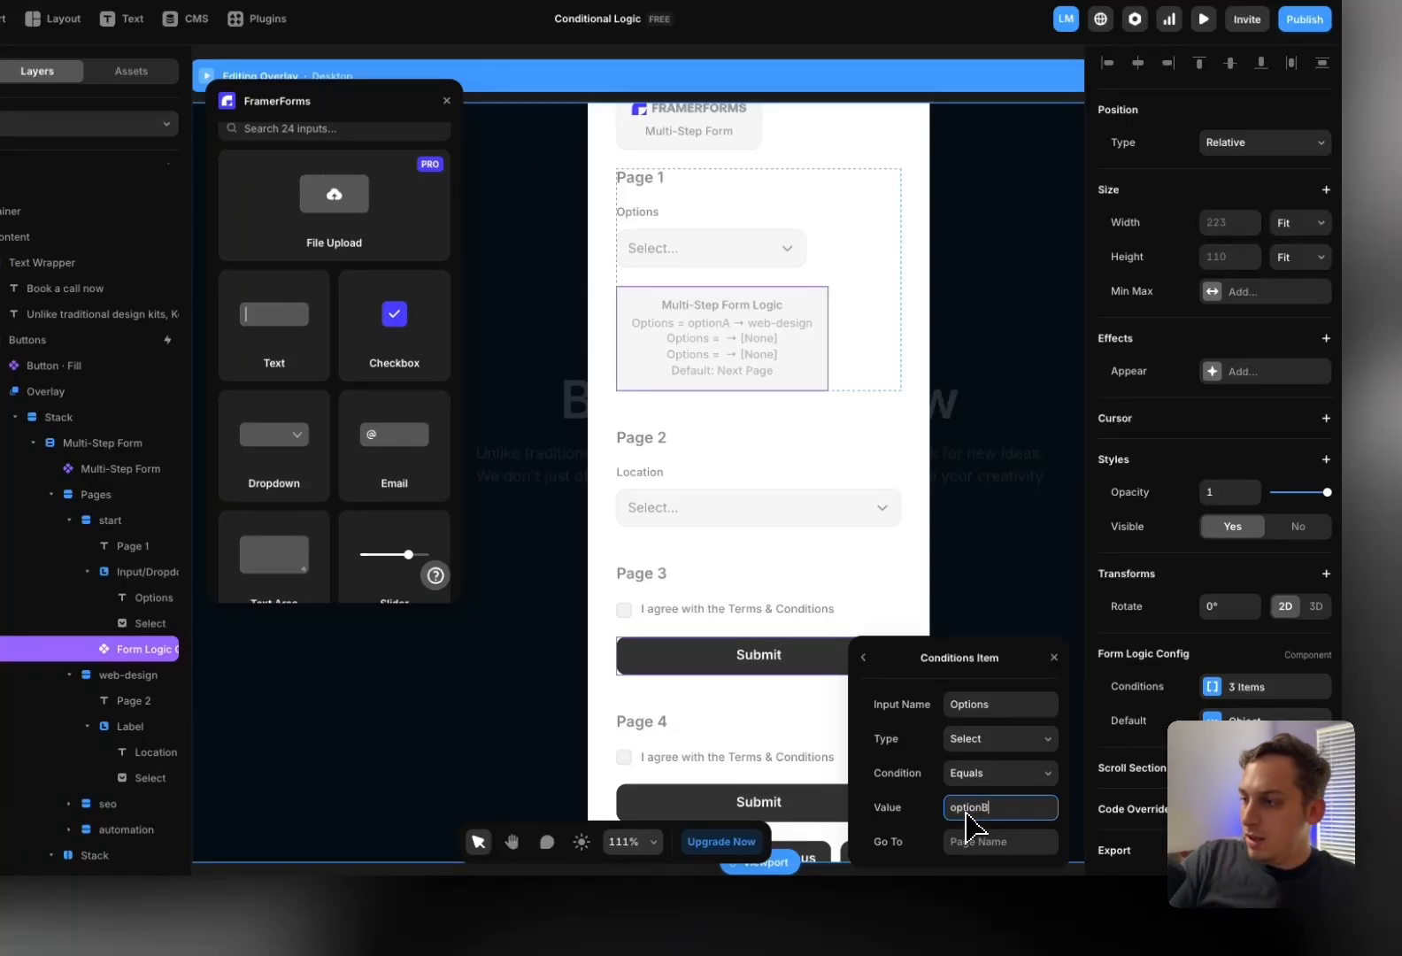
pyautogui.click(961, 843)
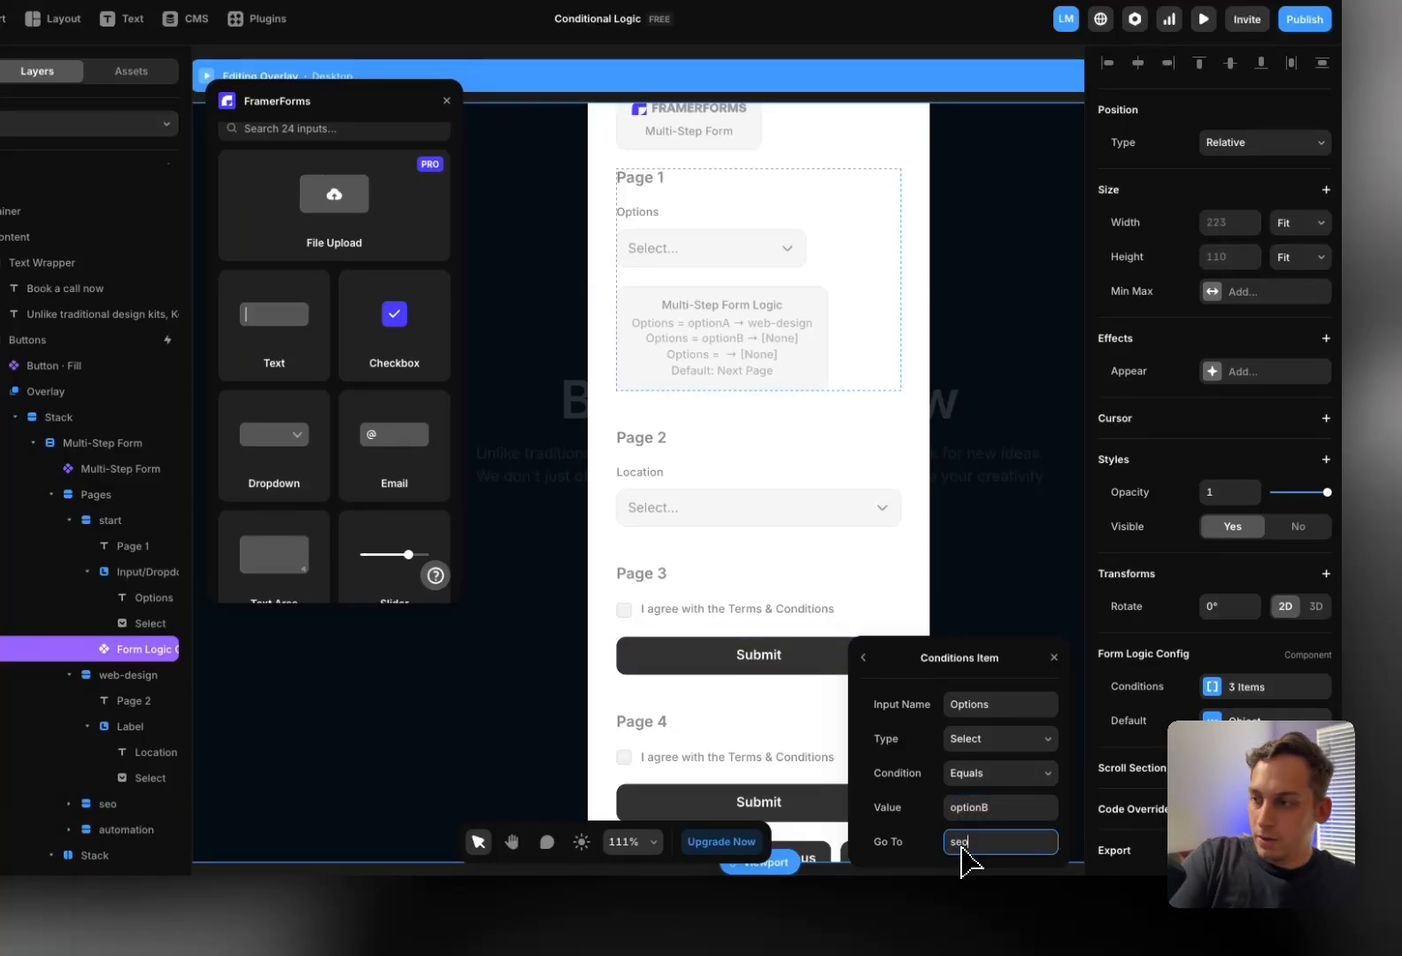
pyautogui.write('seo')
pyautogui.click(859, 661)
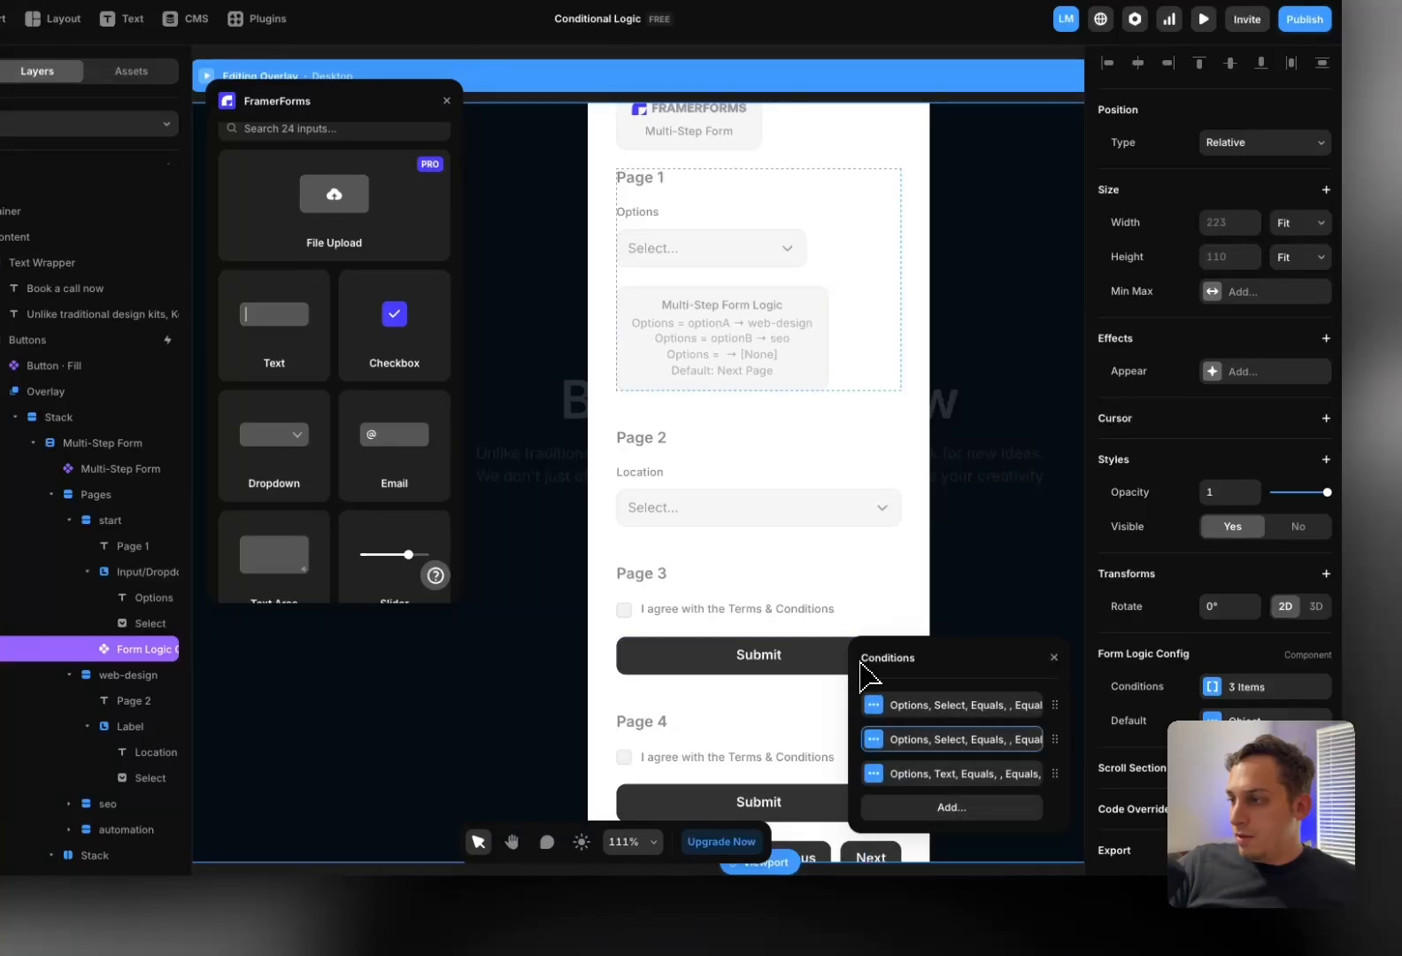
# Make condition 3 a Select matching optionC that goes to automation, then exit overlay editing
pyautogui.click(927, 784)
pyautogui.click(978, 746)
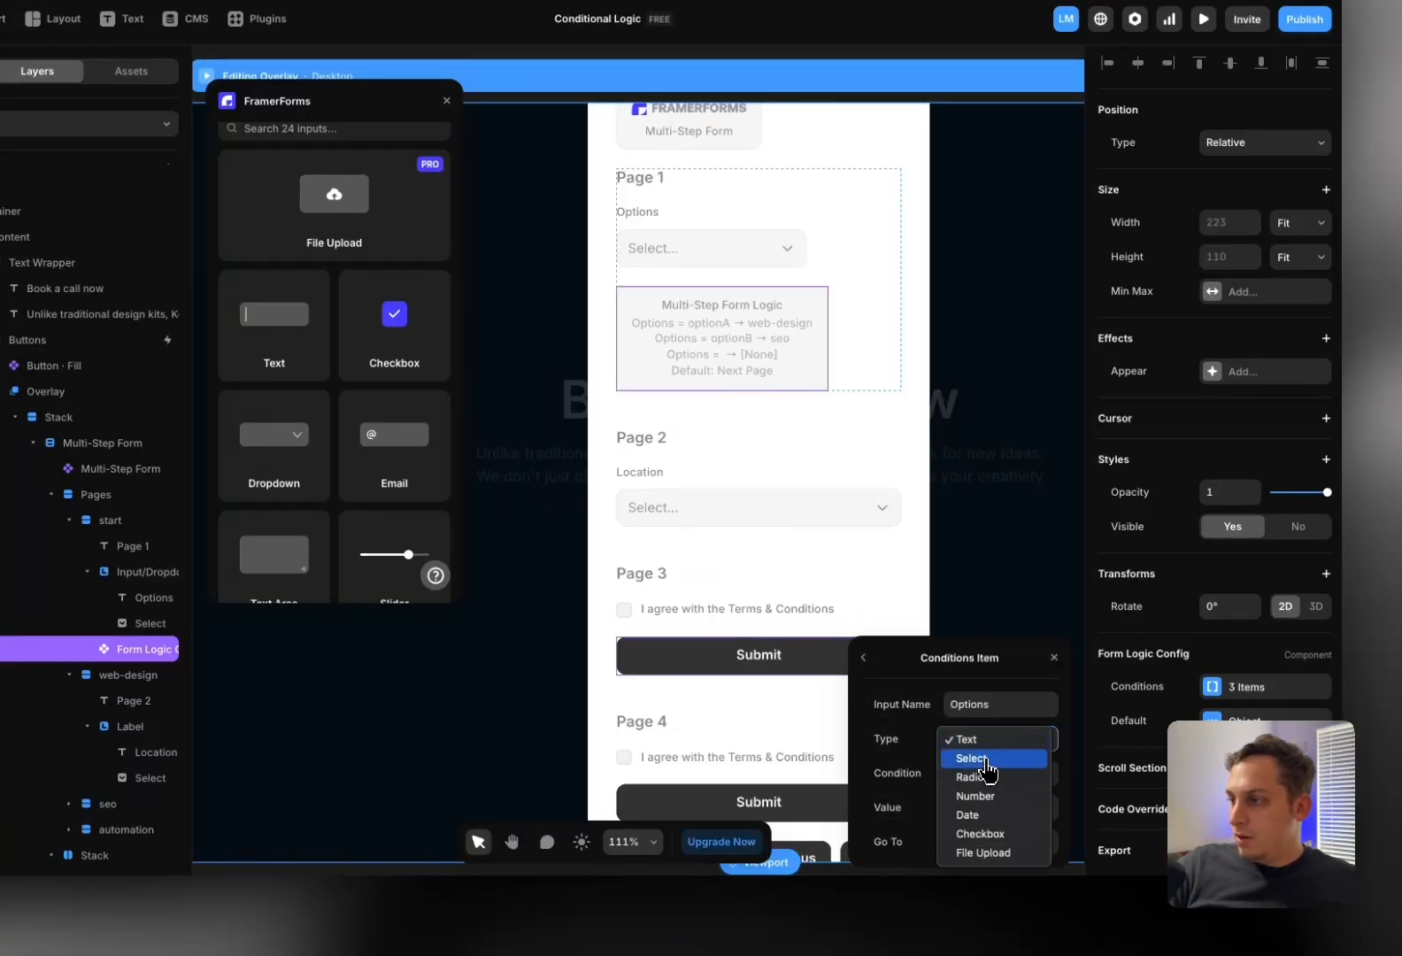
pyautogui.click(987, 758)
pyautogui.click(978, 807)
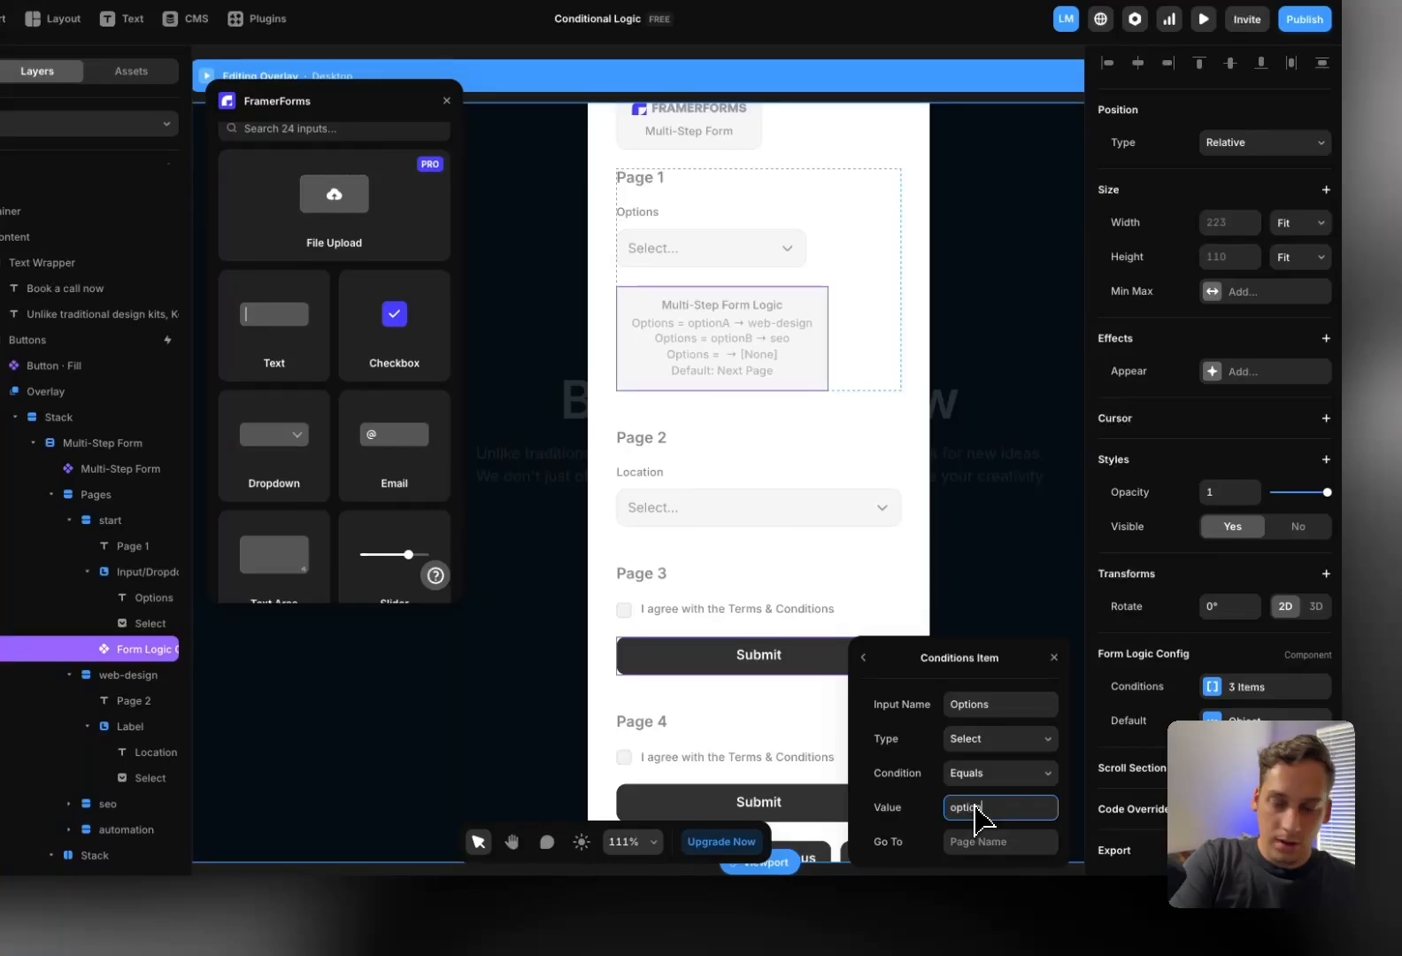
pyautogui.click(983, 845)
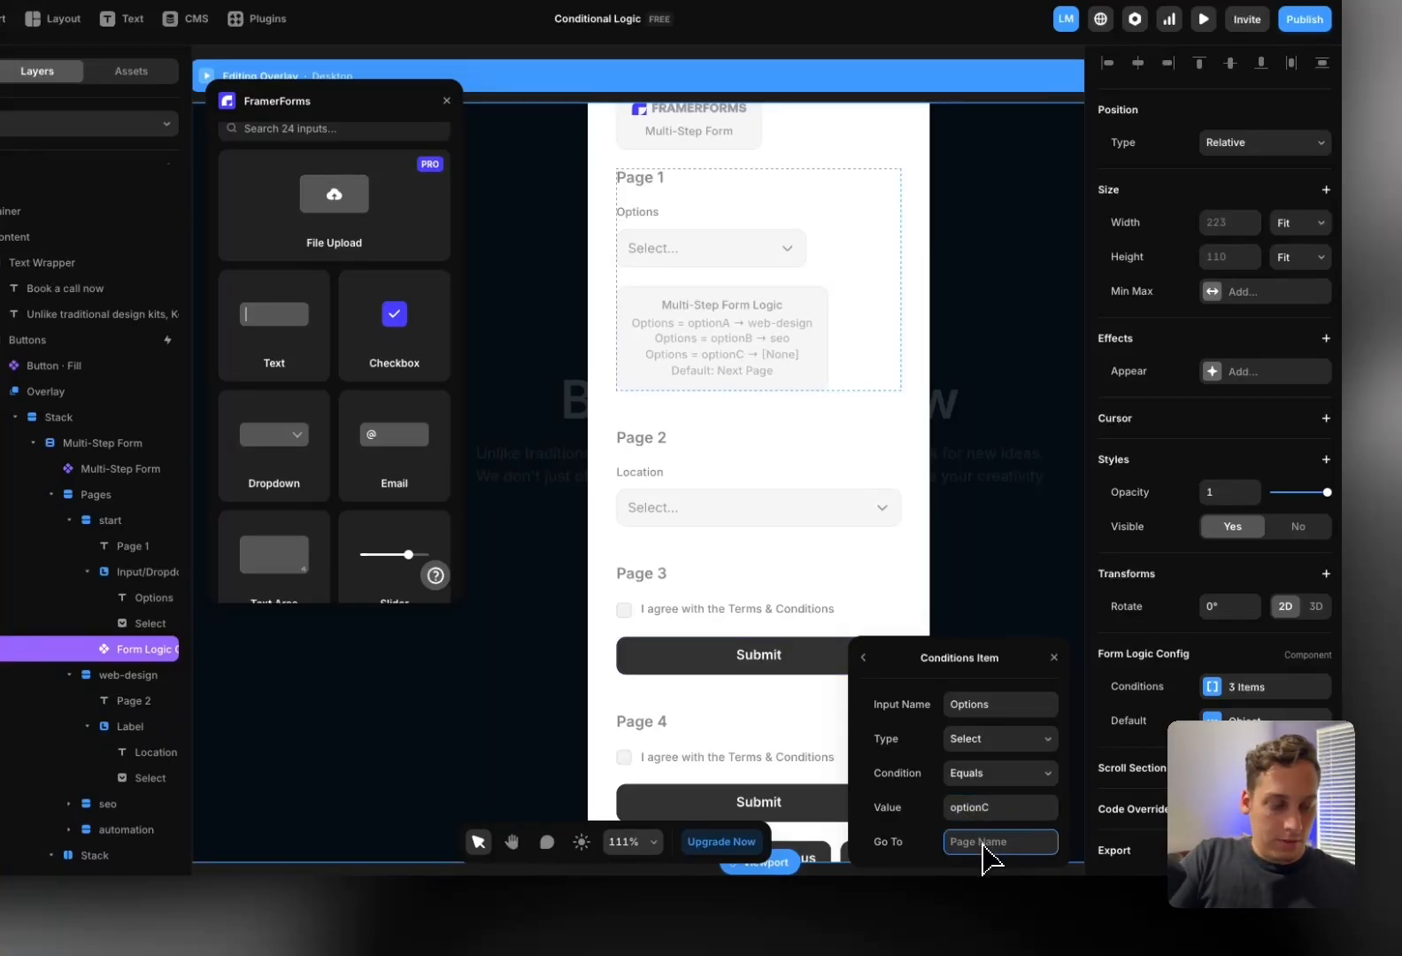
pyautogui.write('automation')
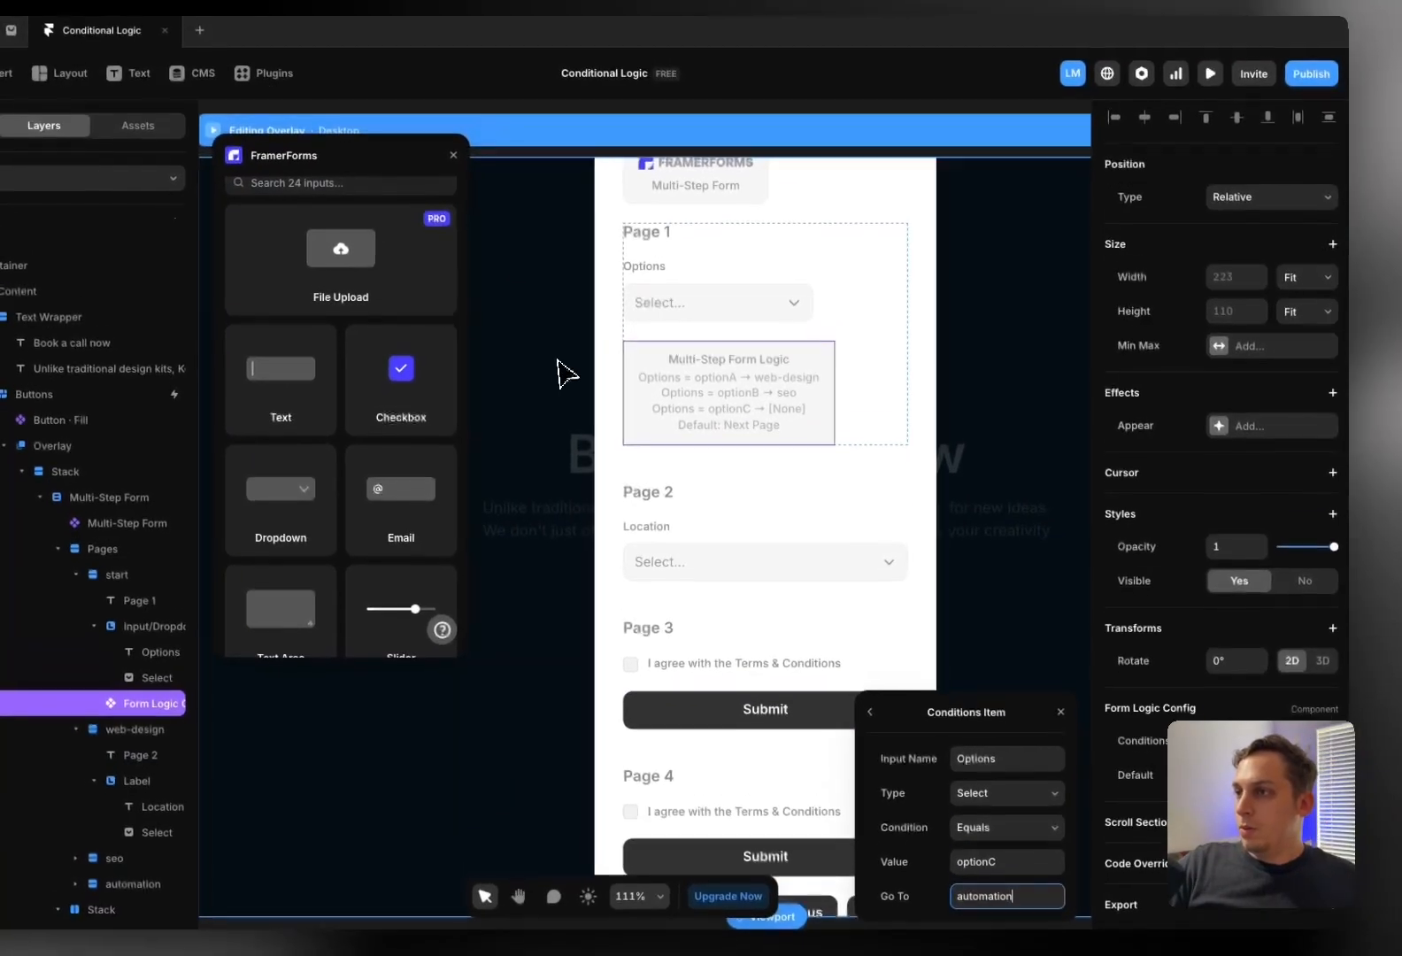
pyautogui.click(548, 304)
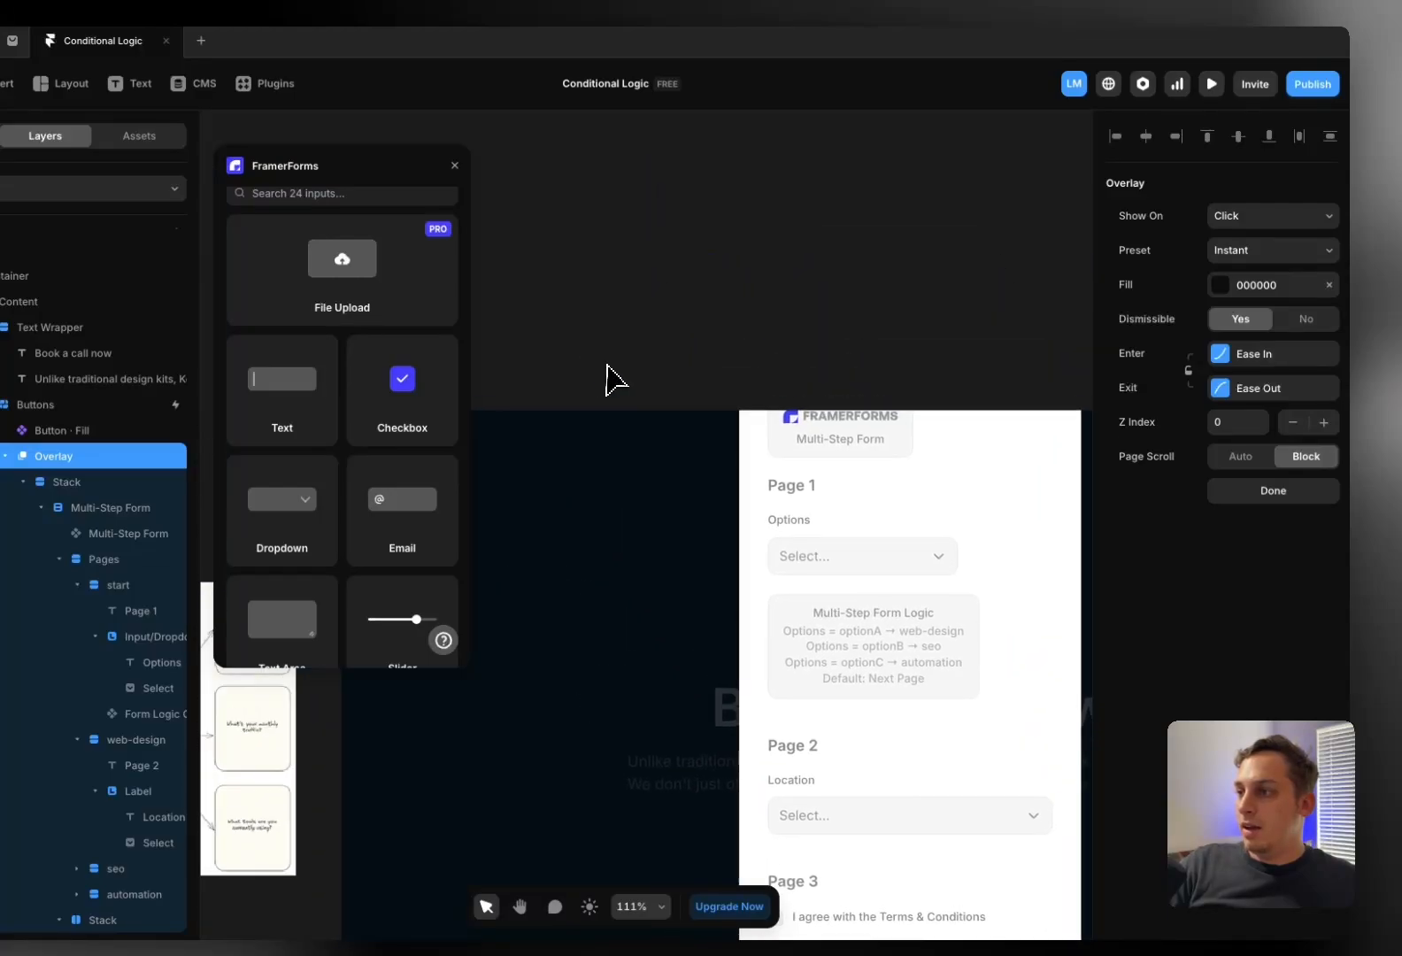
# Check the Multi-Step Form's custom end pages web-design, seo and automation, then deselect it
pyautogui.hscroll(-5, 620, 372)
pyautogui.hscroll(6, 673, 398)
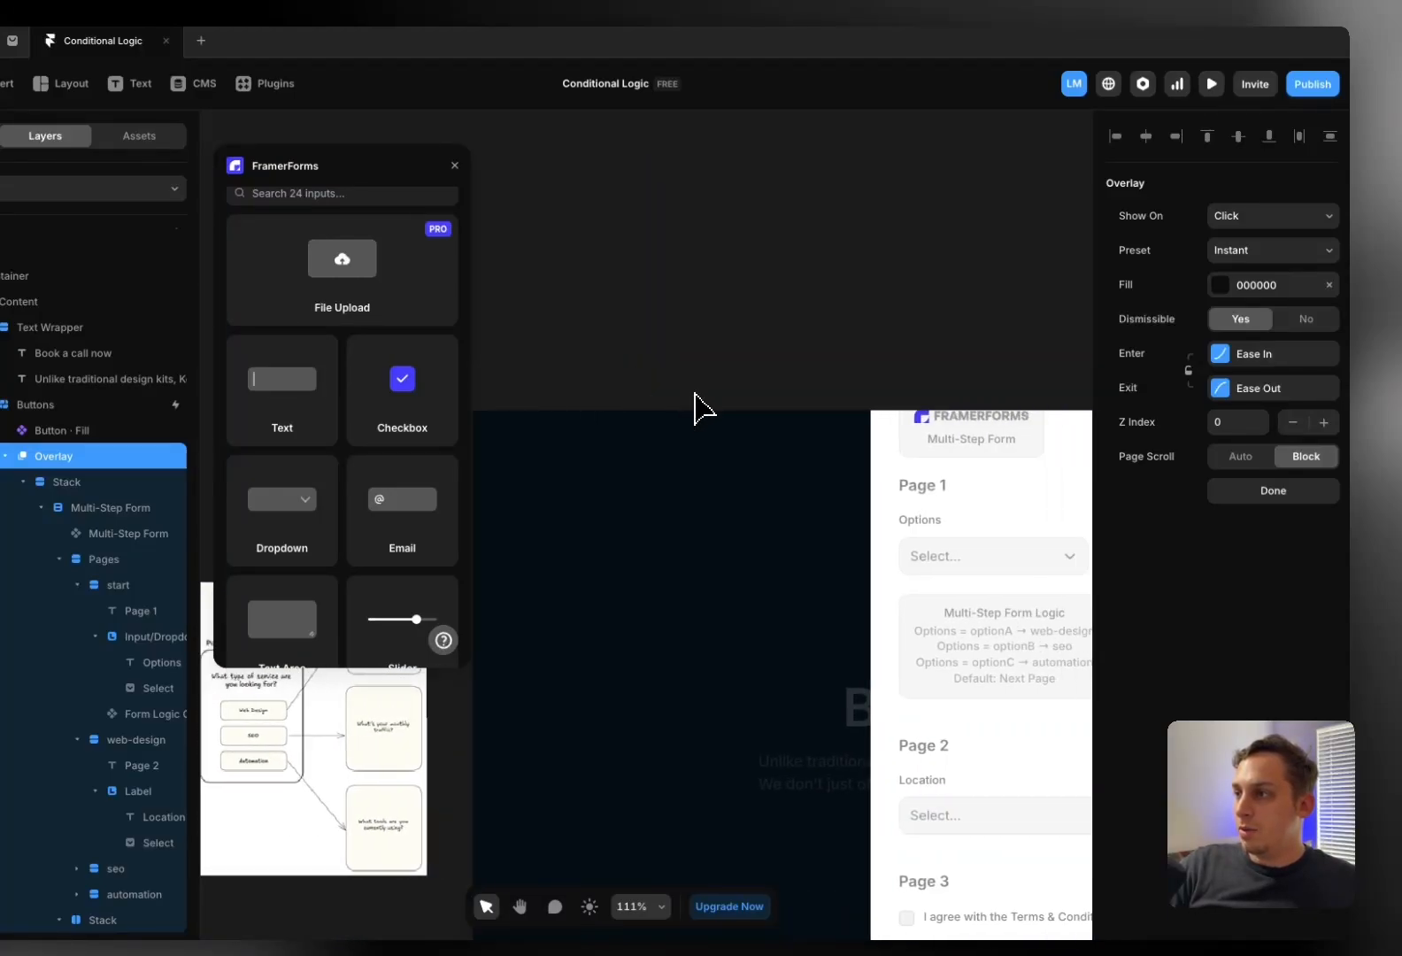
pyautogui.click(808, 453)
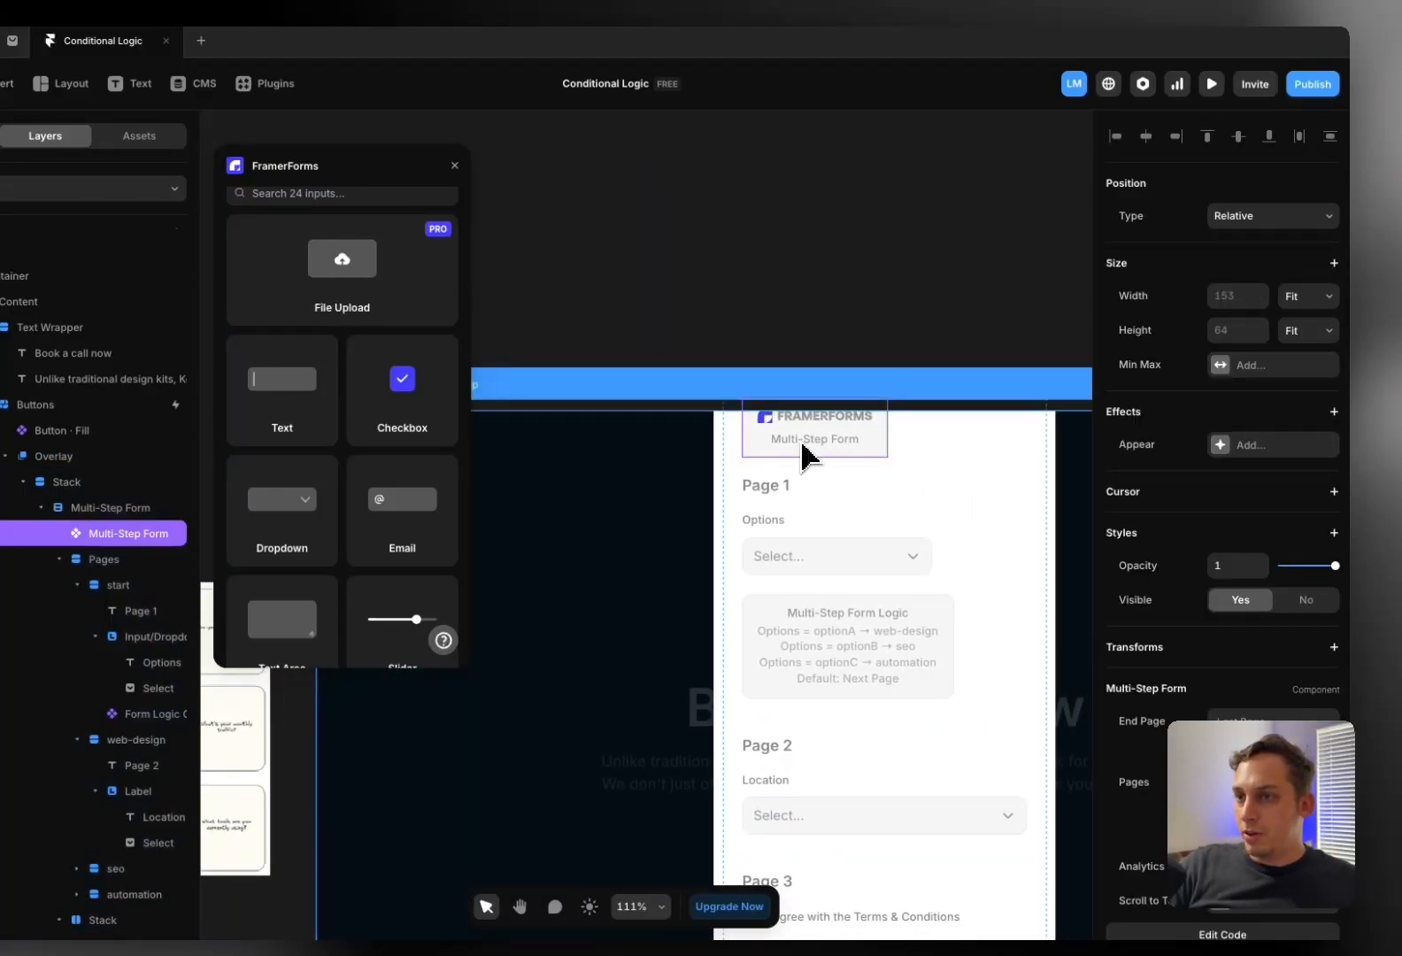
pyautogui.click(1226, 720)
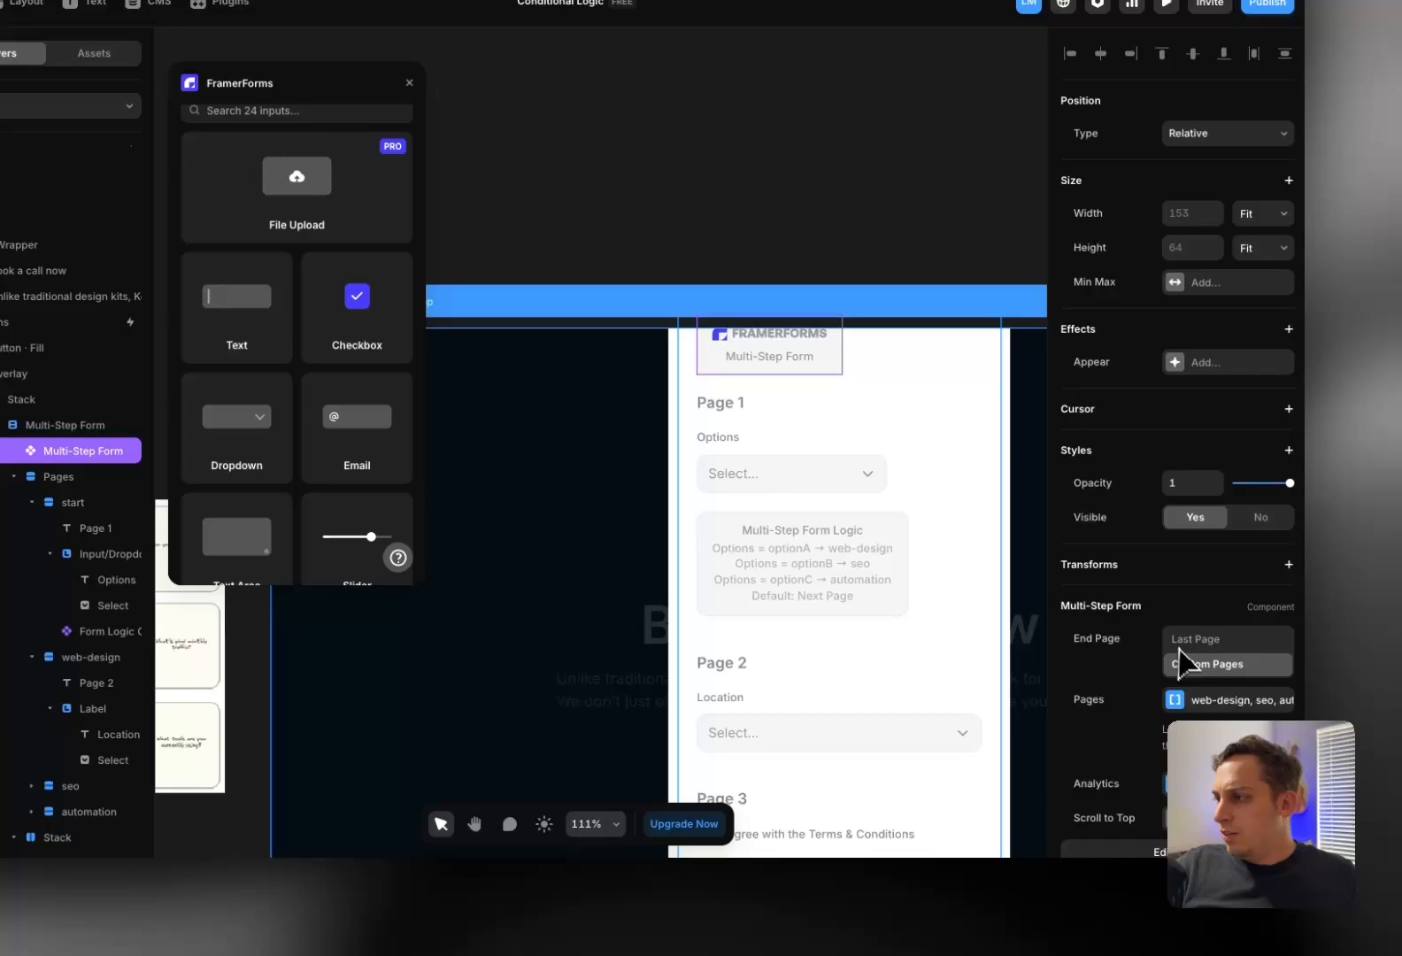
pyautogui.scroll(-2, 1186, 663)
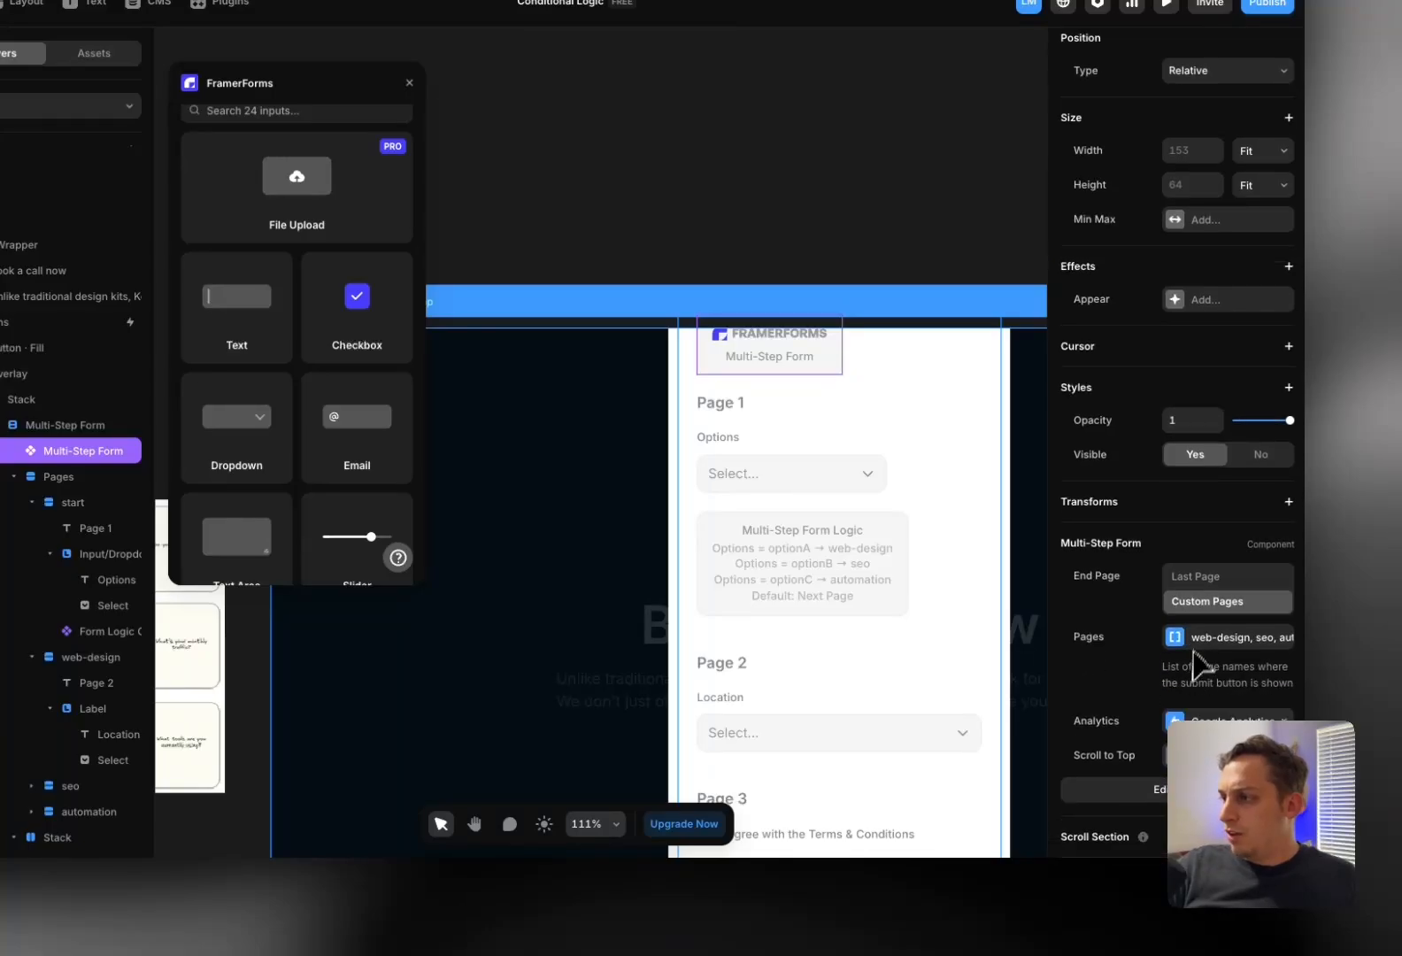
pyautogui.click(1210, 639)
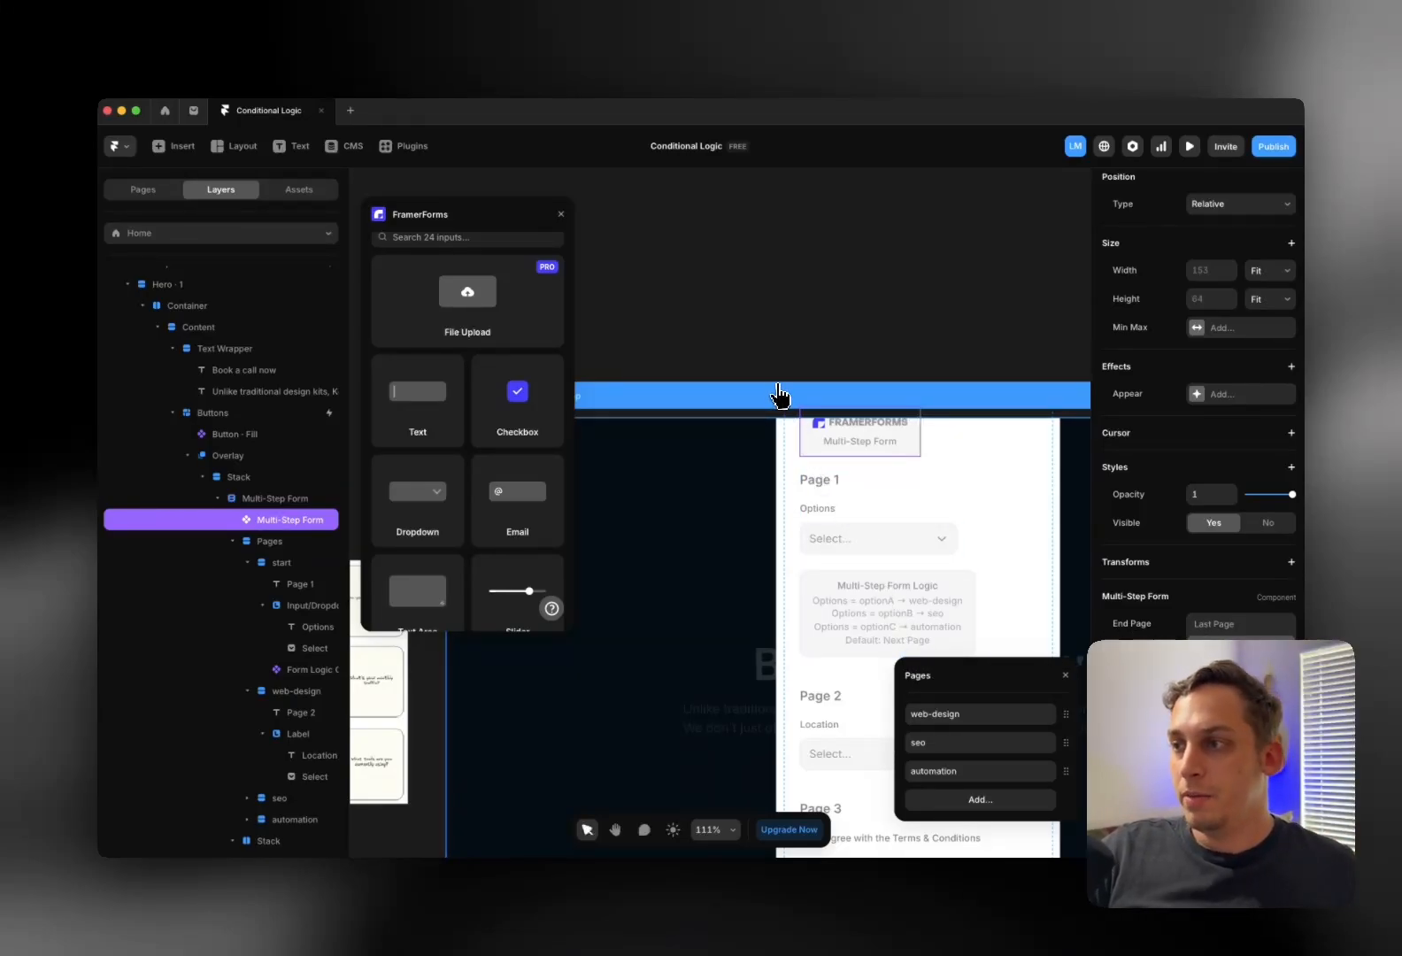
pyautogui.hscroll(-3, 779, 395)
pyautogui.click(676, 334)
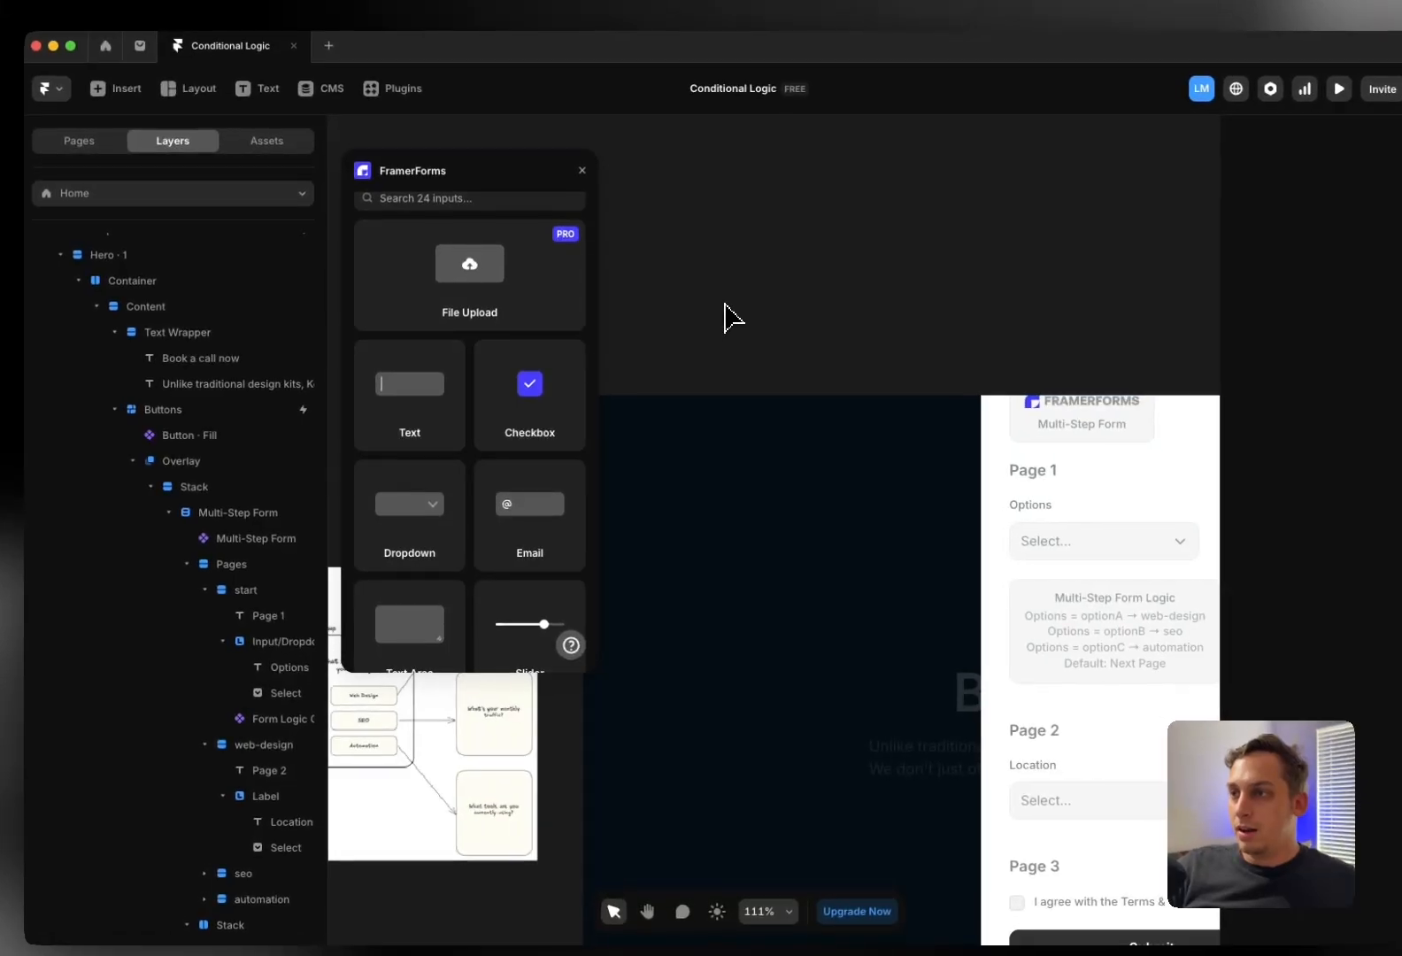
pyautogui.hscroll(-2, 680, 332)
# Preview the site, open the booking form and test the SEO choice with Next
pyautogui.click(633, 376)
pyautogui.click(680, 372)
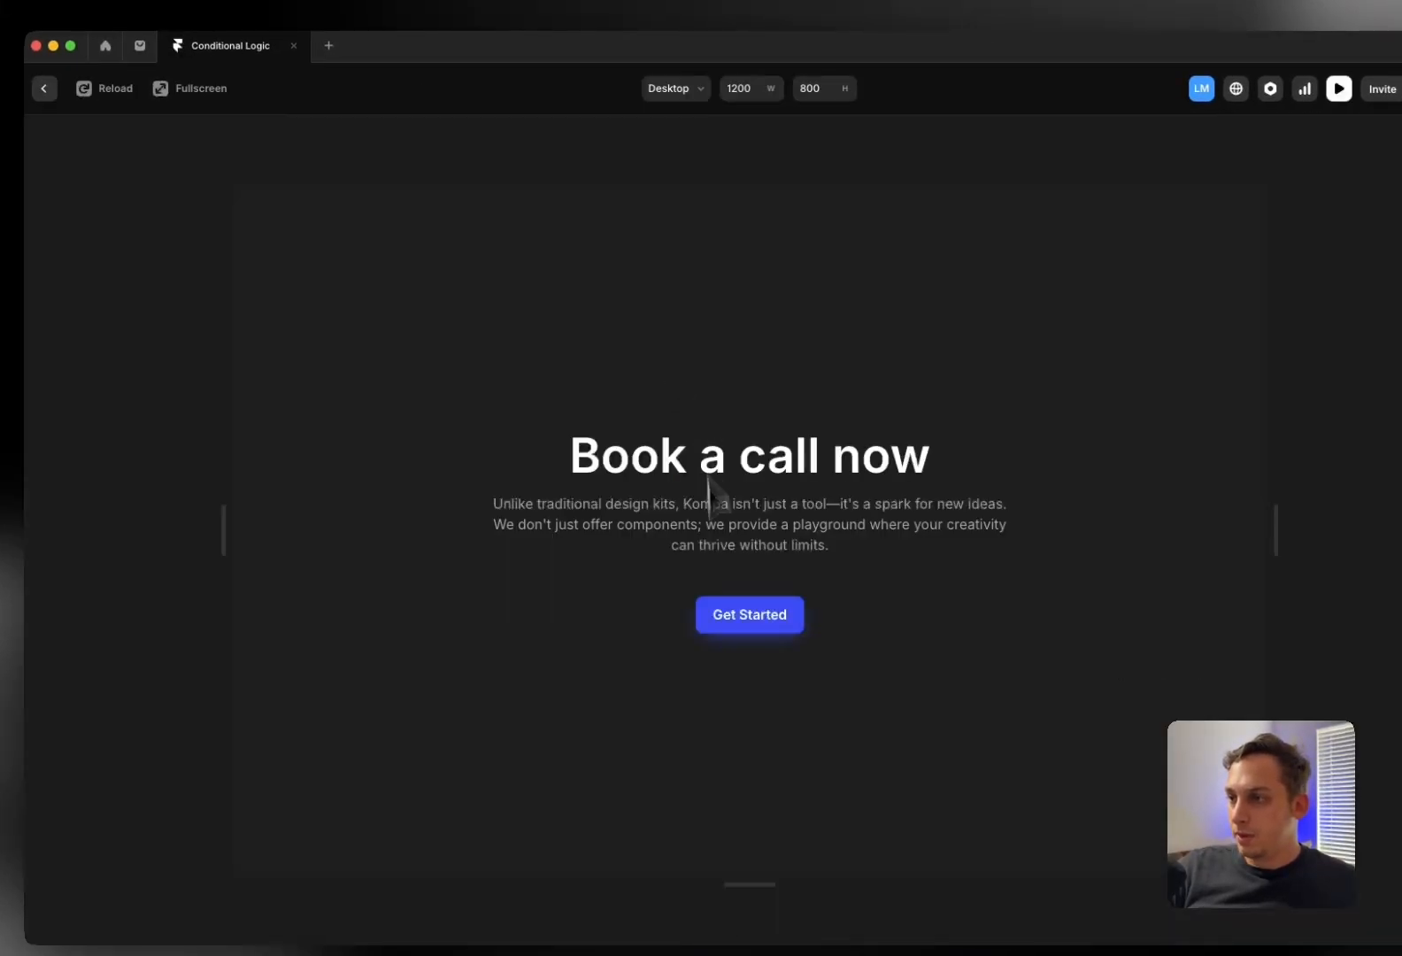
pyautogui.click(725, 625)
pyautogui.click(689, 535)
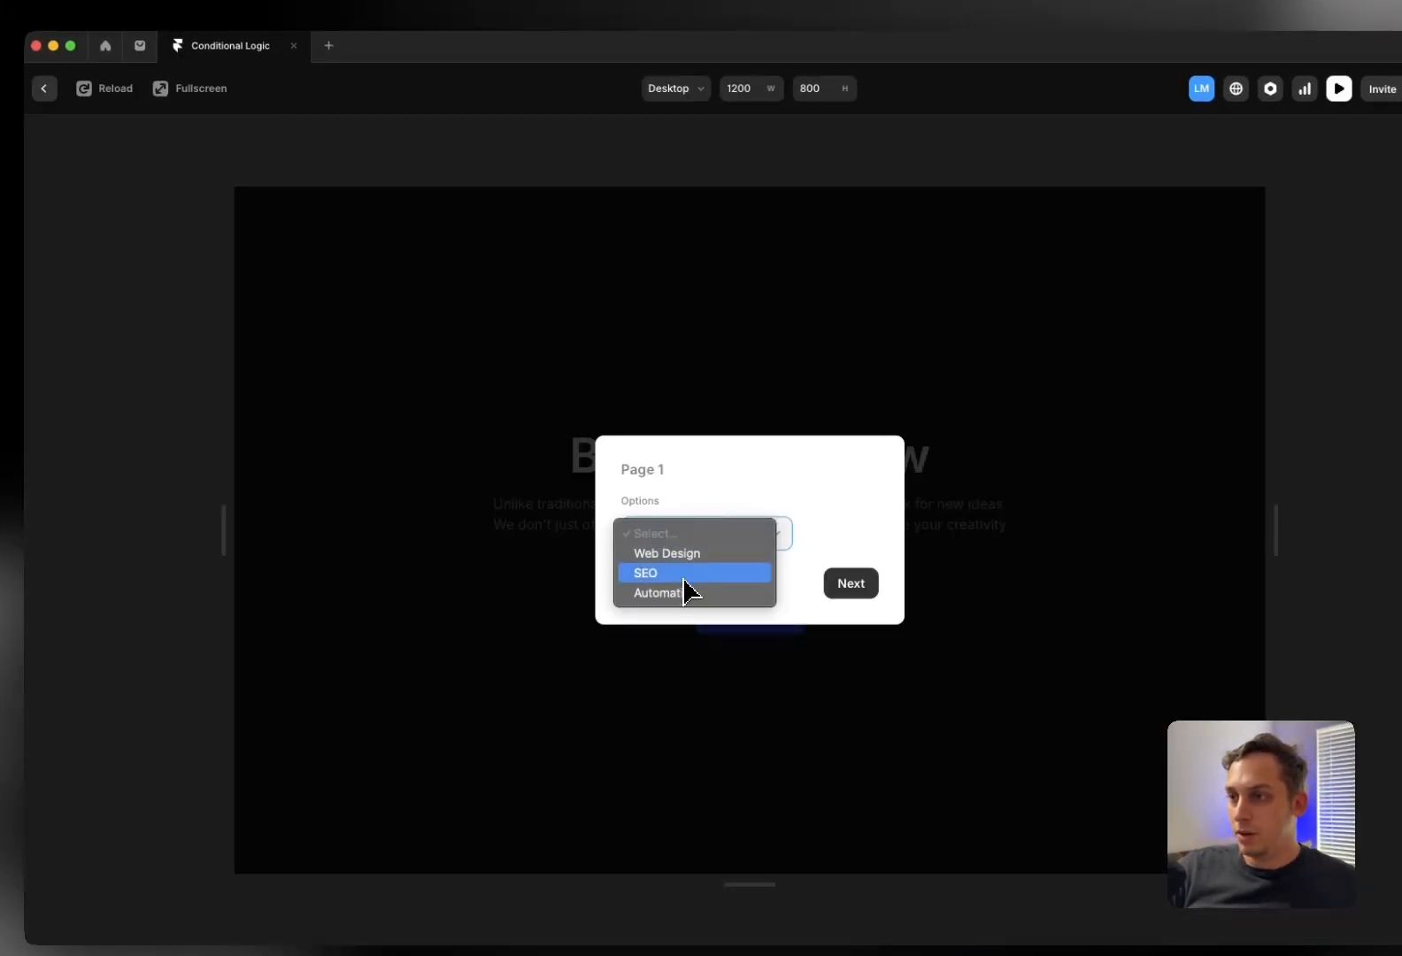
pyautogui.click(850, 588)
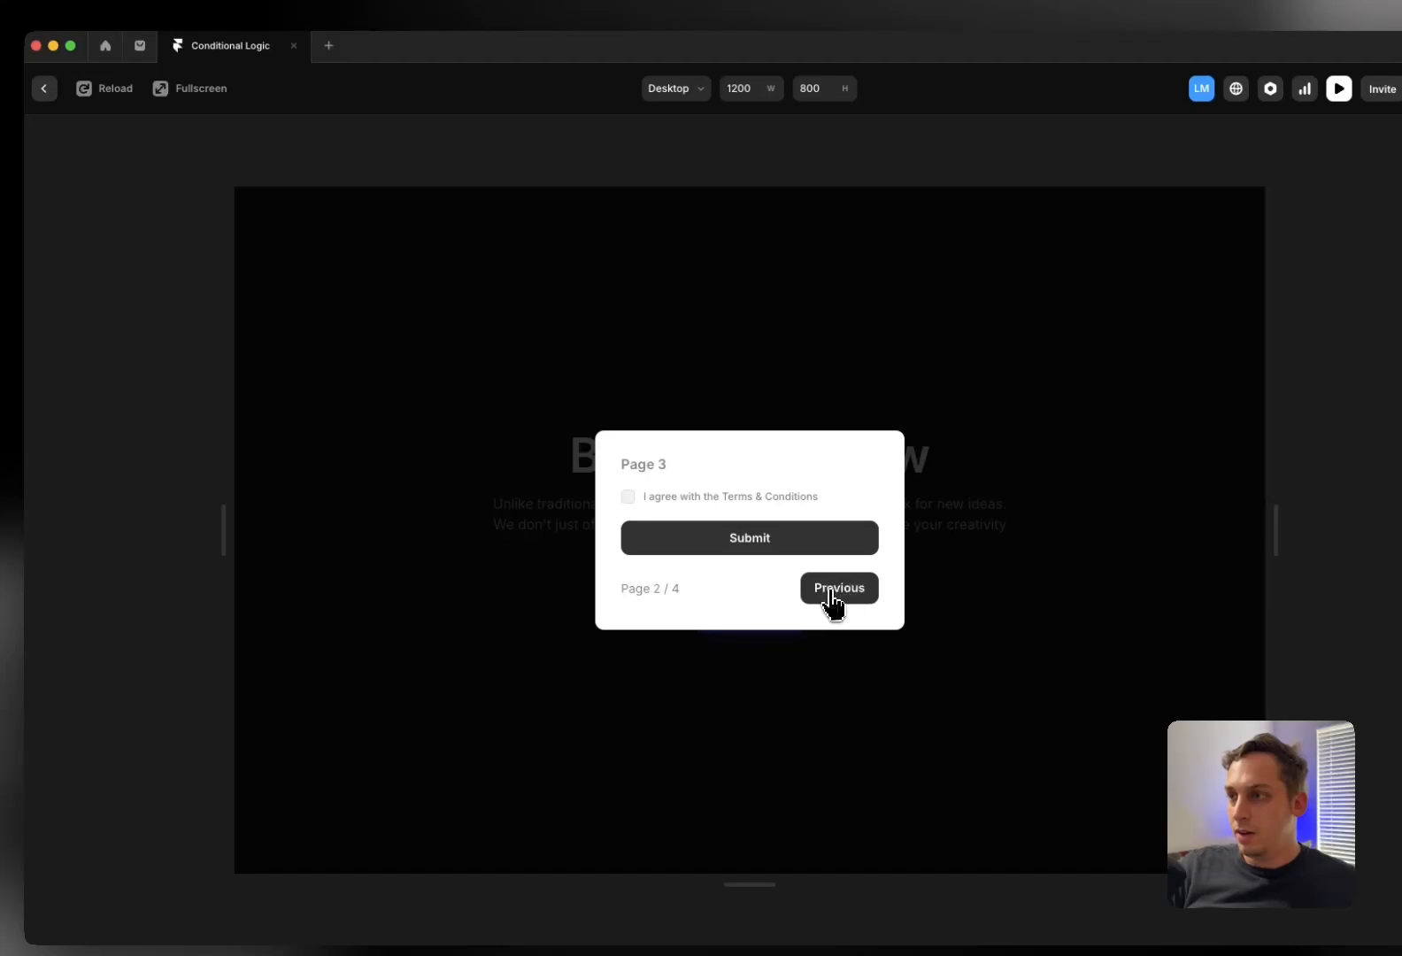
# Go back and test the Automation choice, which should lead to Page 4
pyautogui.click(829, 592)
pyautogui.click(714, 542)
pyautogui.click(706, 554)
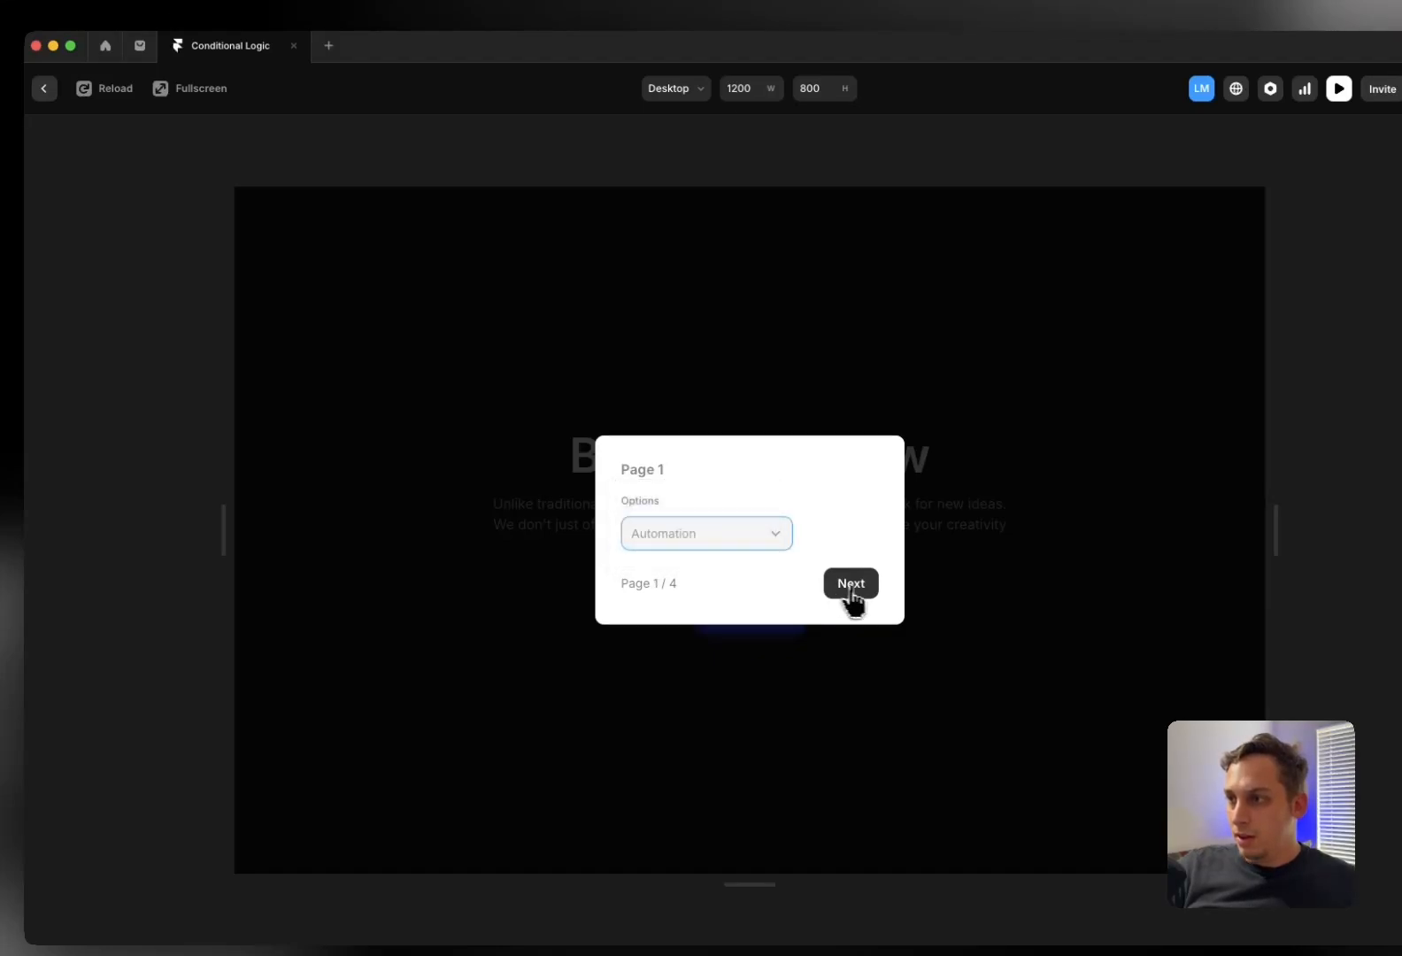
pyautogui.click(848, 587)
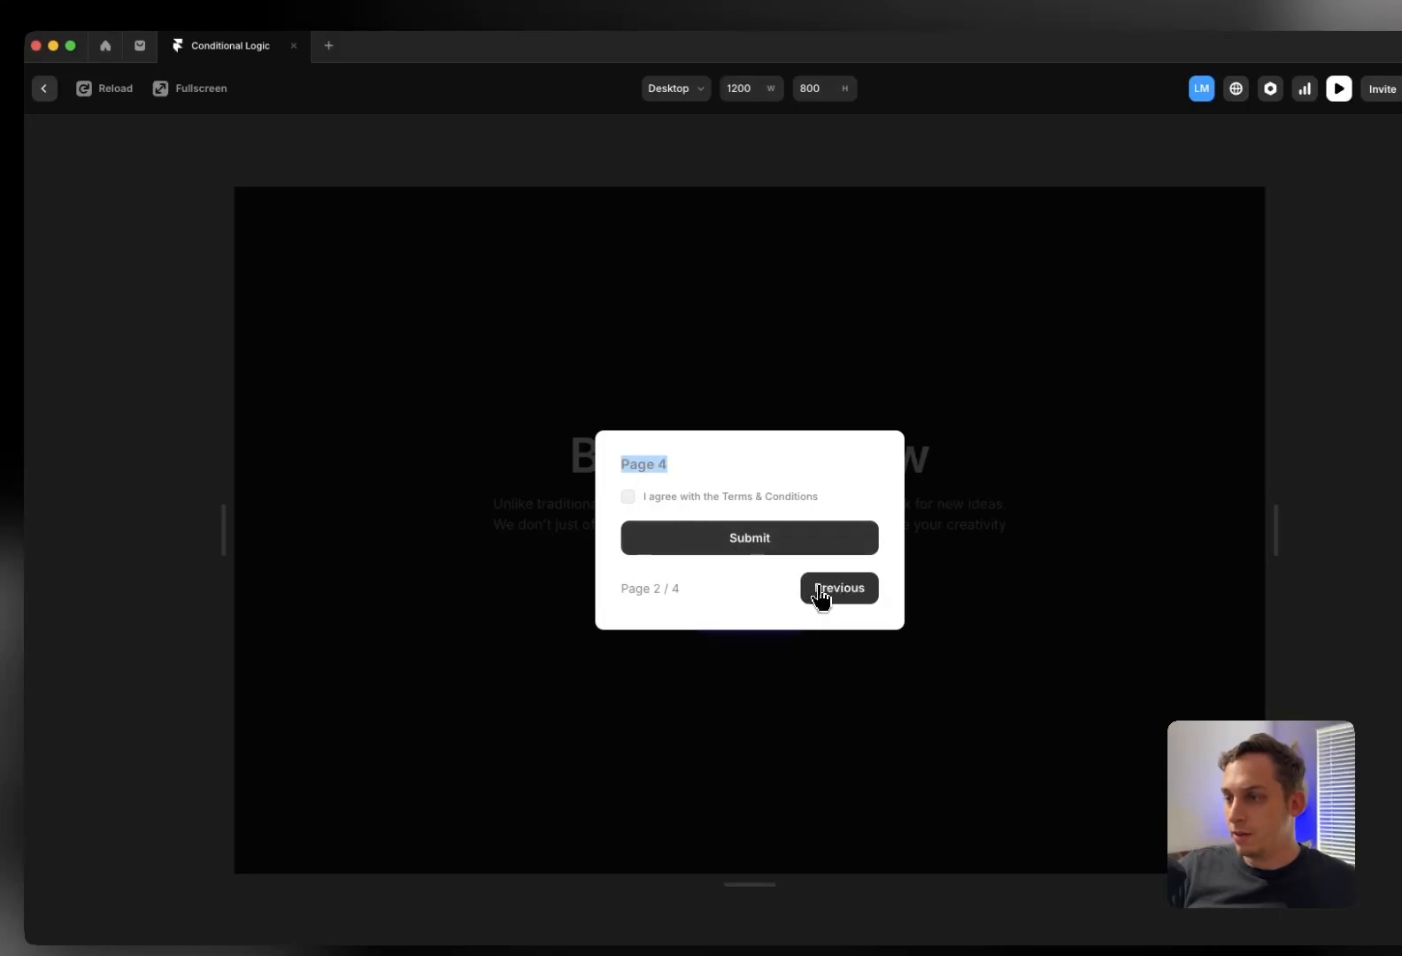
# Recheck the SEO route, confirm the default route reaches Page 2, and exit the preview
pyautogui.click(822, 595)
pyautogui.click(708, 535)
pyautogui.click(704, 511)
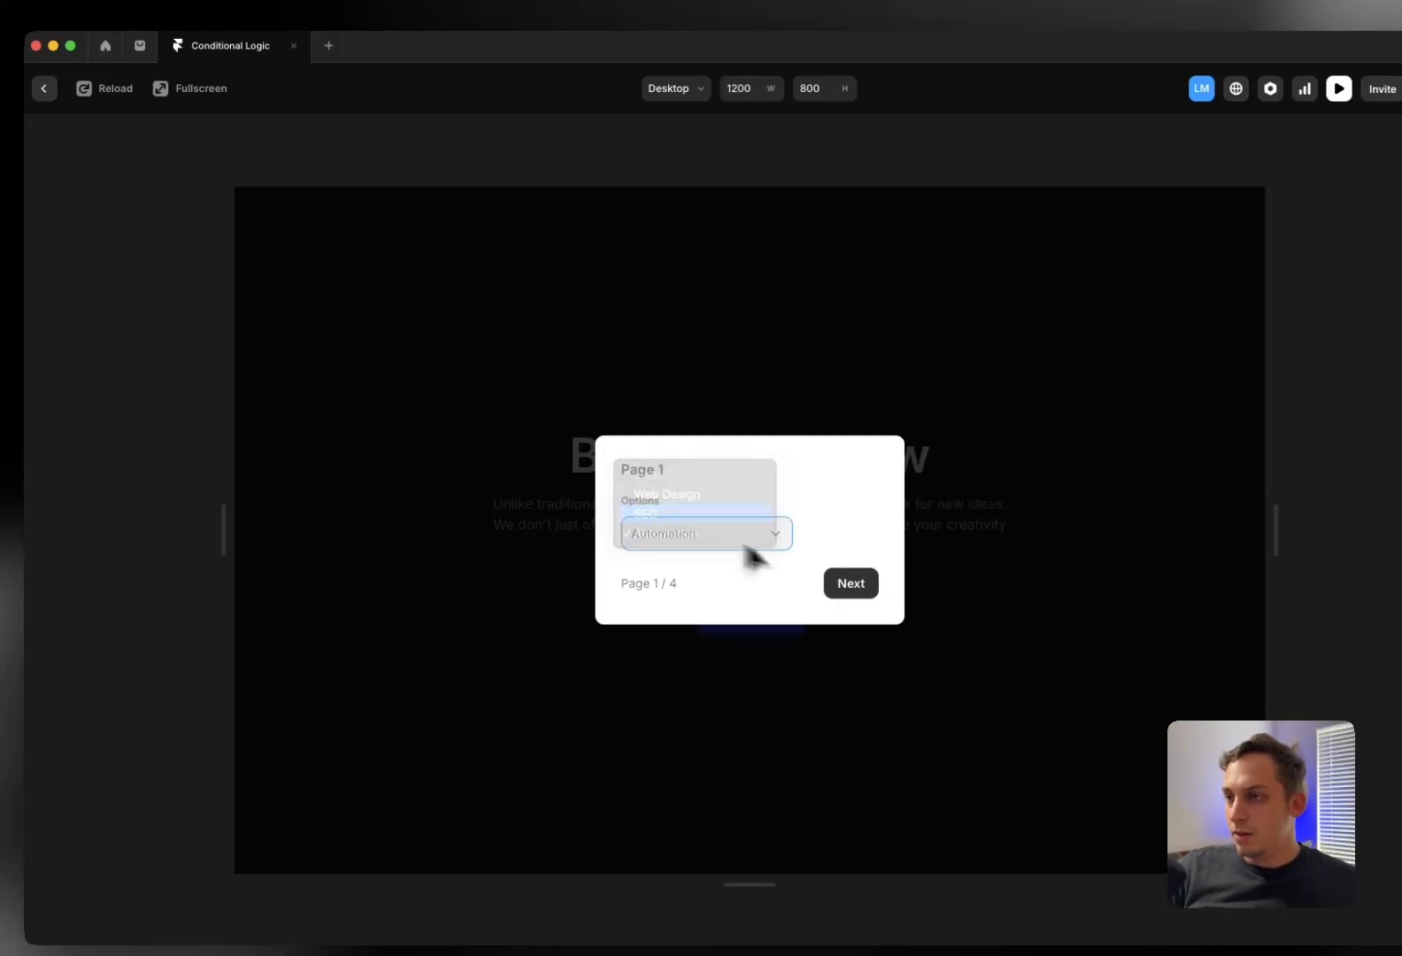
pyautogui.click(851, 588)
pyautogui.click(827, 592)
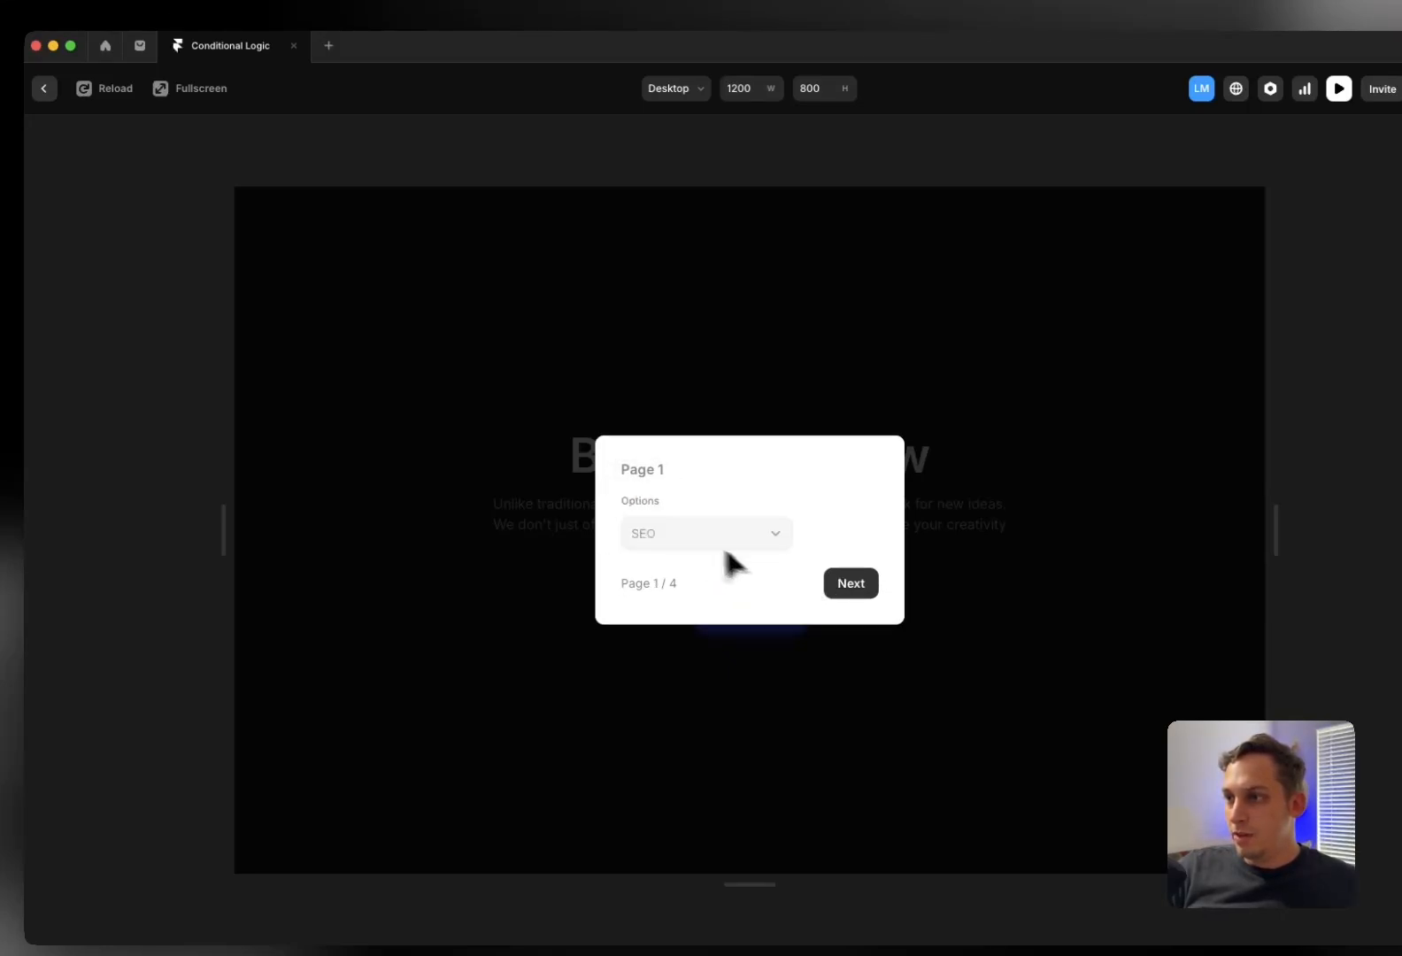
pyautogui.click(850, 588)
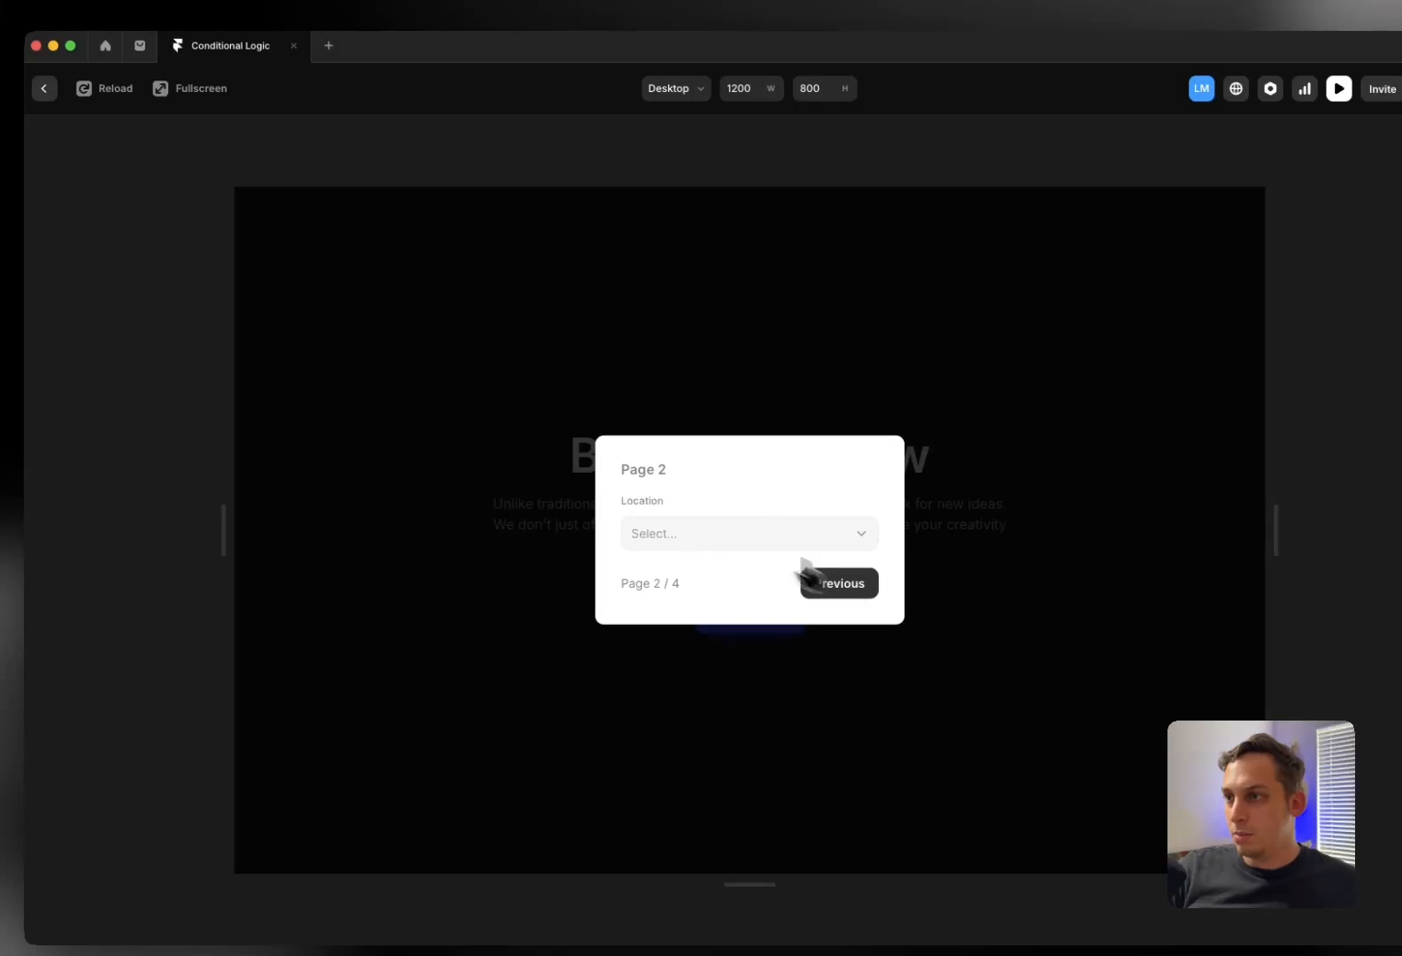
pyautogui.click(432, 354)
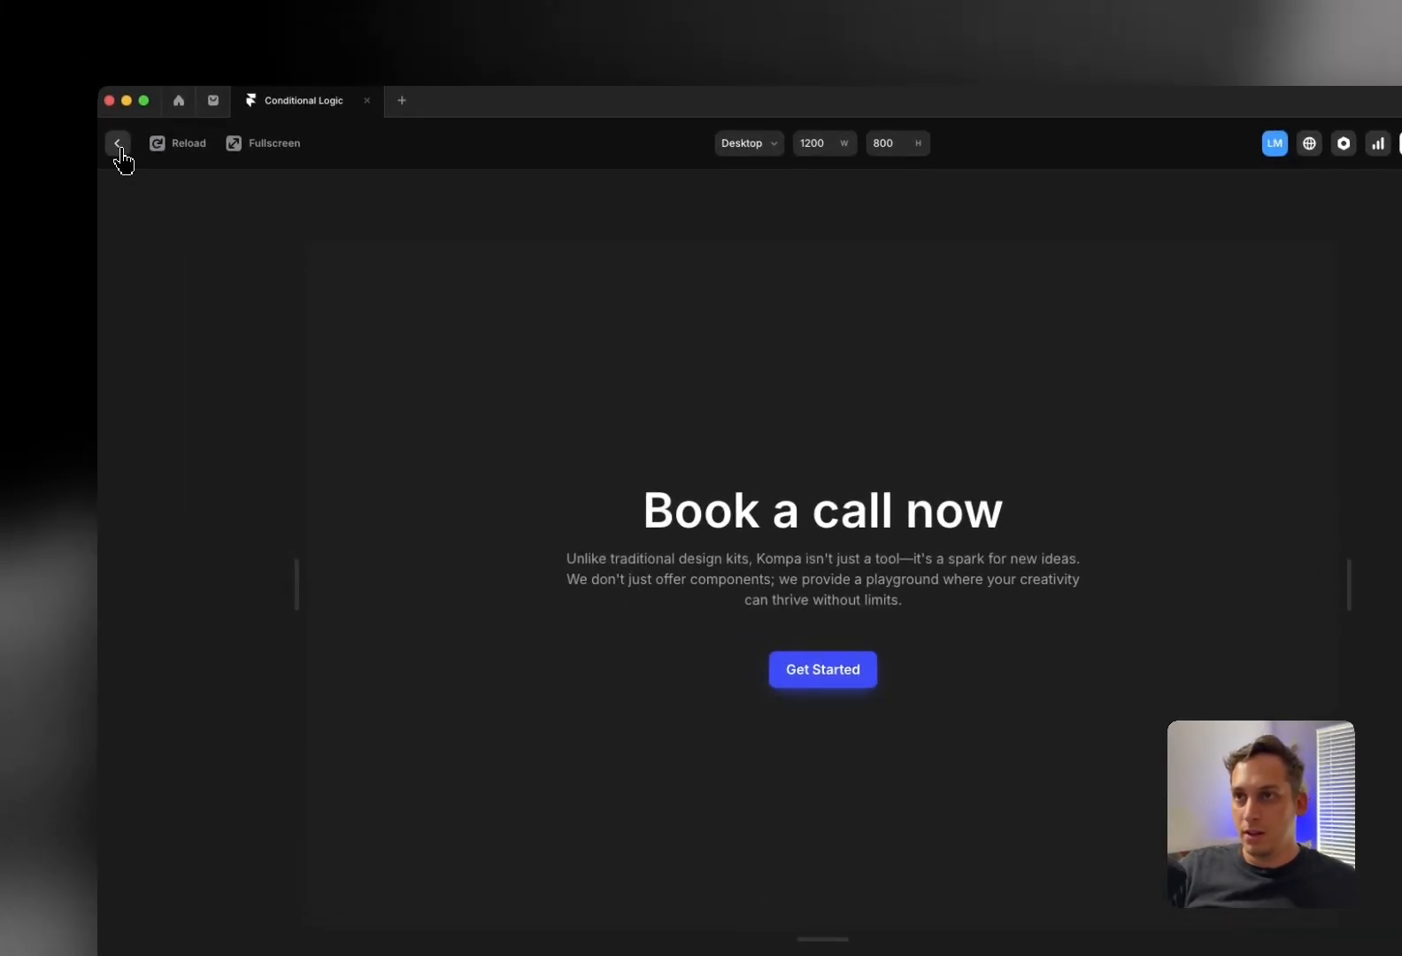
pyautogui.click(45, 90)
# Open the Get Started button's overlay form and select the Location field on Page 2
pyautogui.hscroll(5, 679, 535)
pyautogui.scroll(-2, 679, 535)
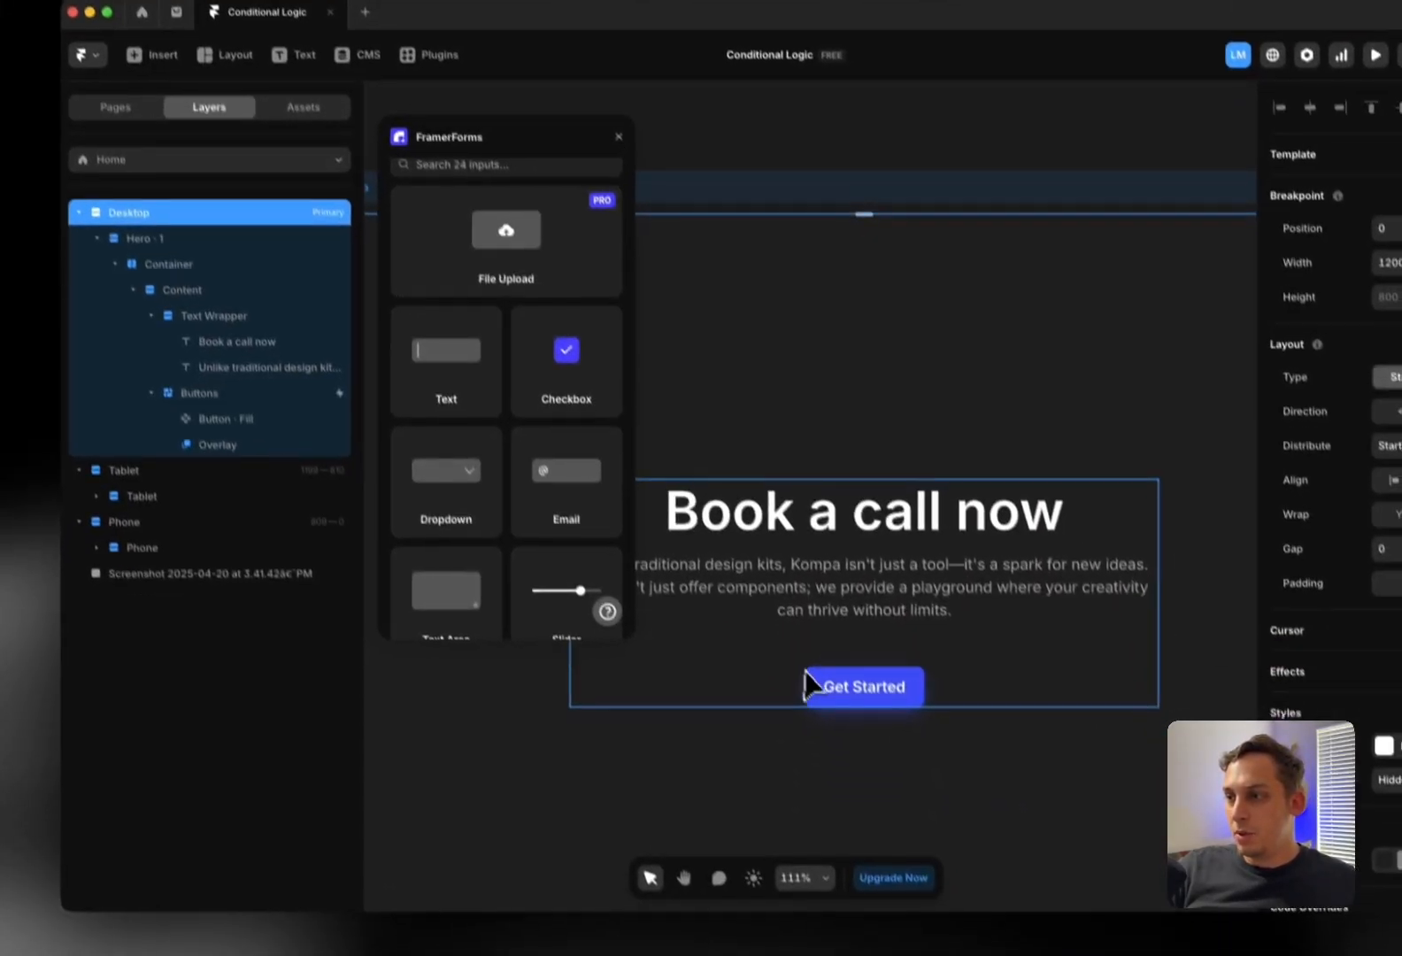
pyautogui.keyDown('super'); pyautogui.click(857, 781); pyautogui.keyUp('super')
pyautogui.click(266, 429)
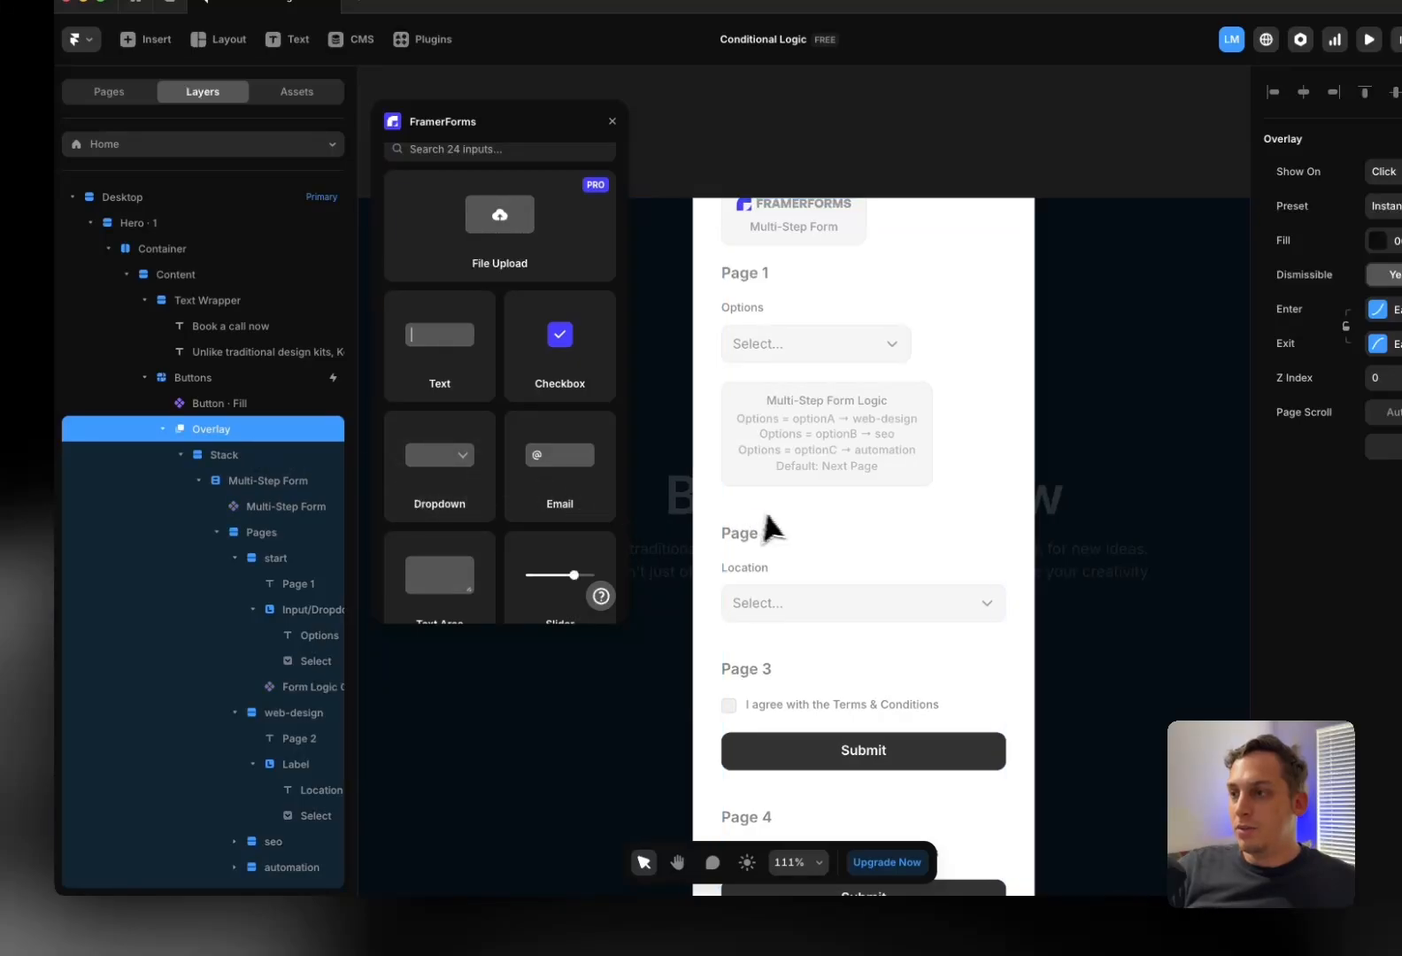
pyautogui.scroll(-3, 767, 526)
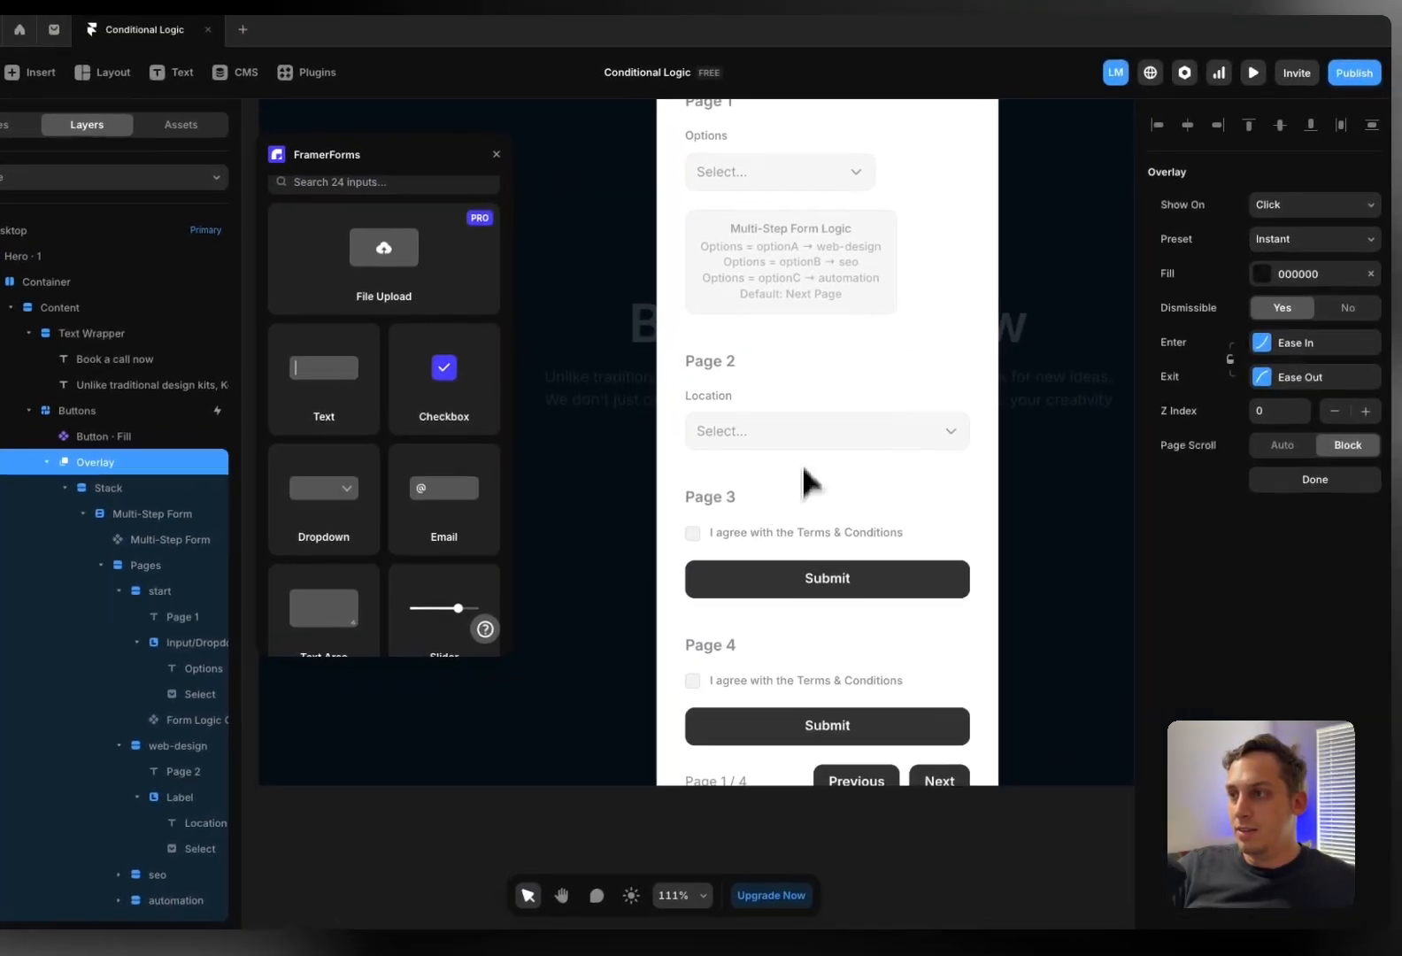
pyautogui.click(704, 431)
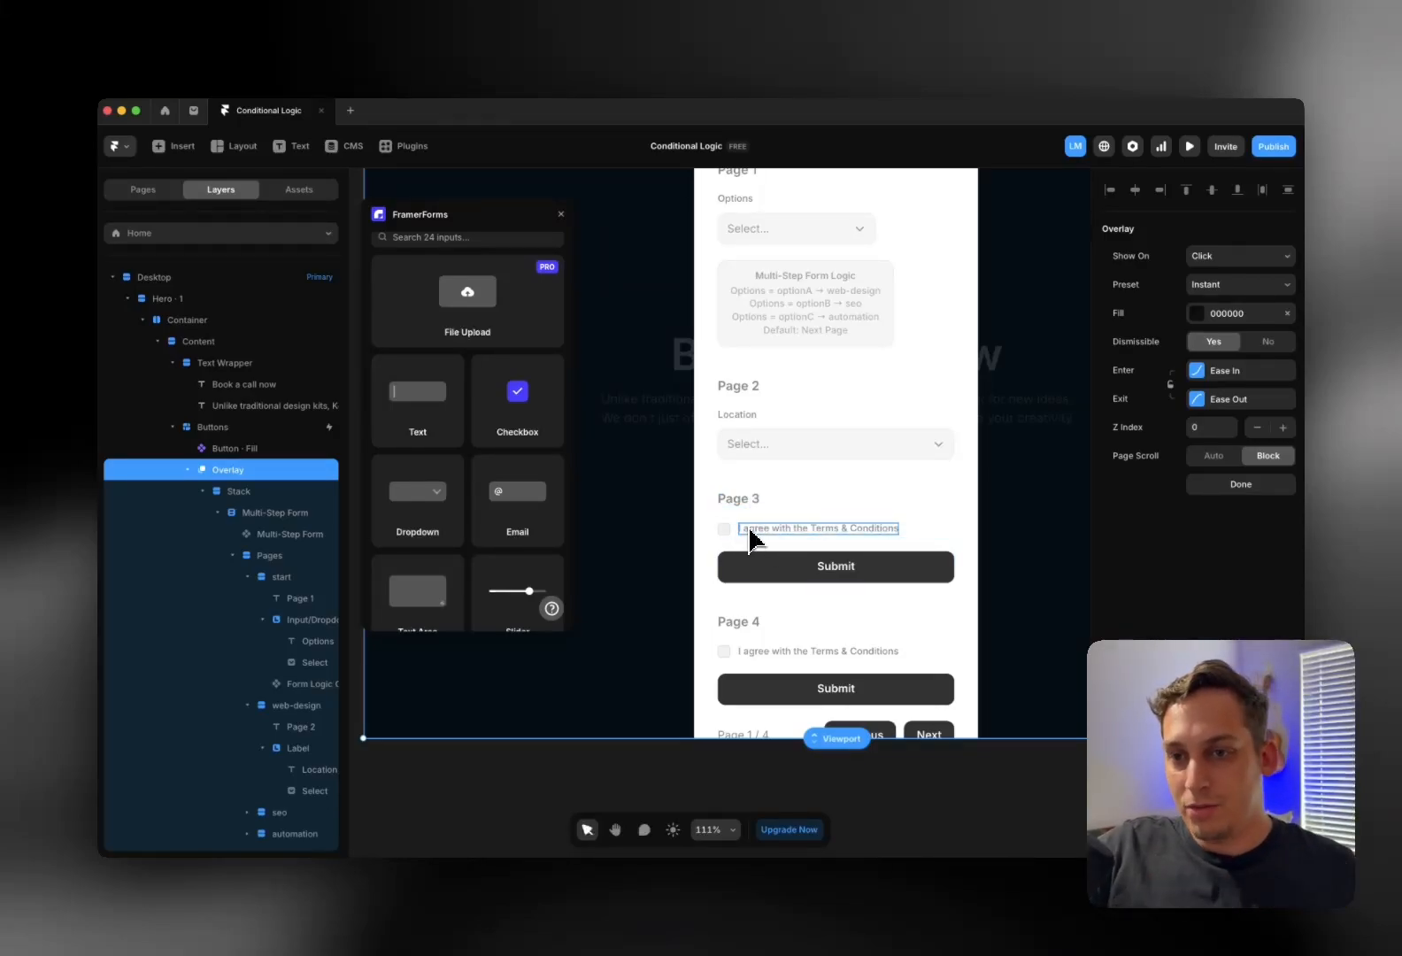
pyautogui.hscroll(-3, 749, 537)
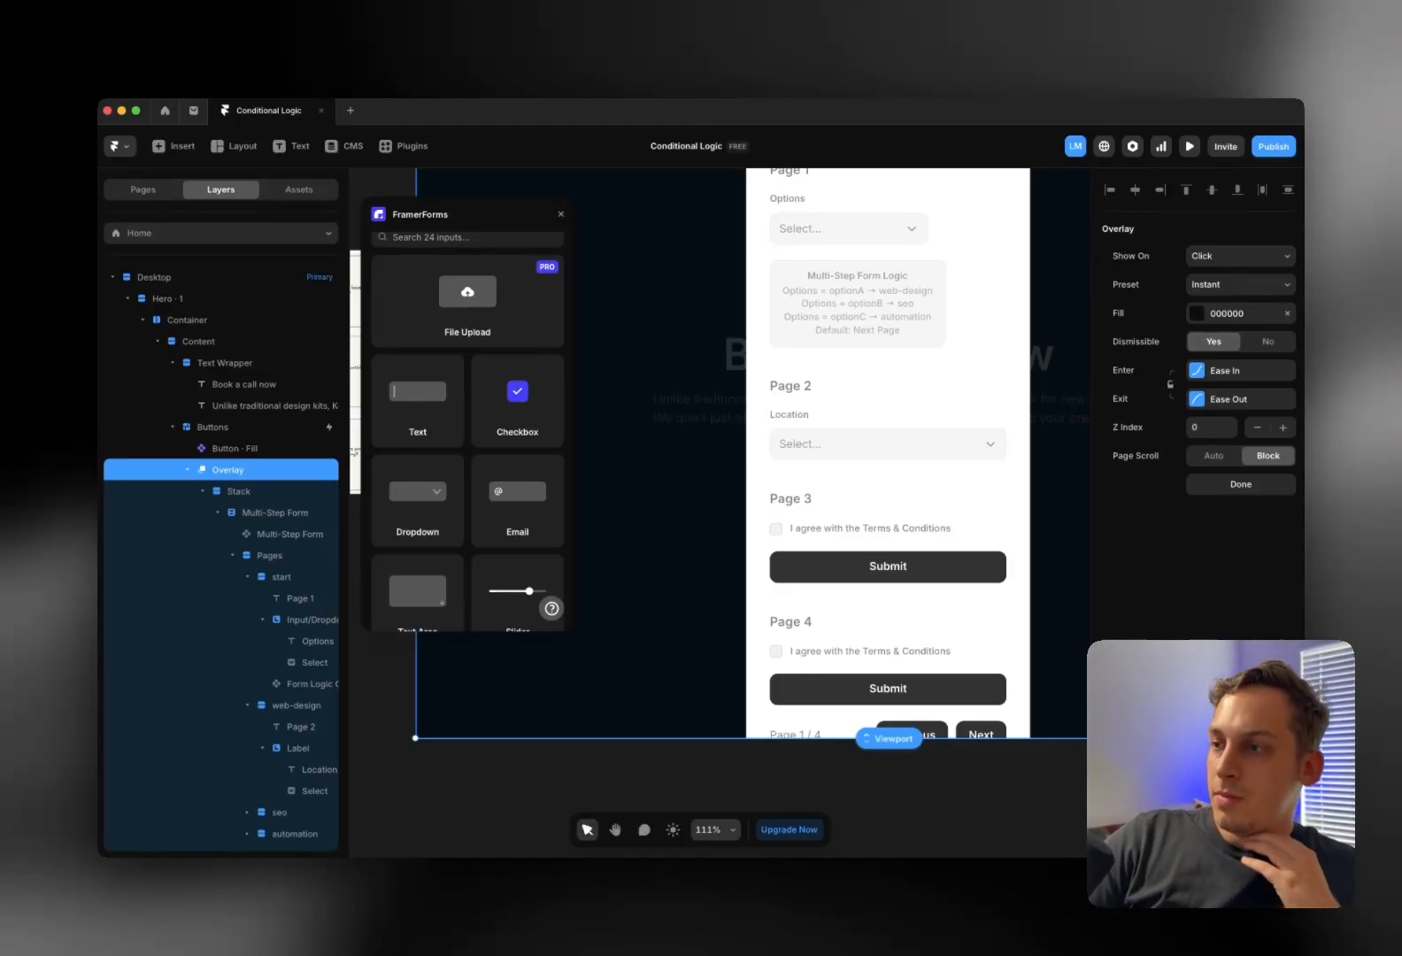
pyautogui.scroll(3, 788, 395)
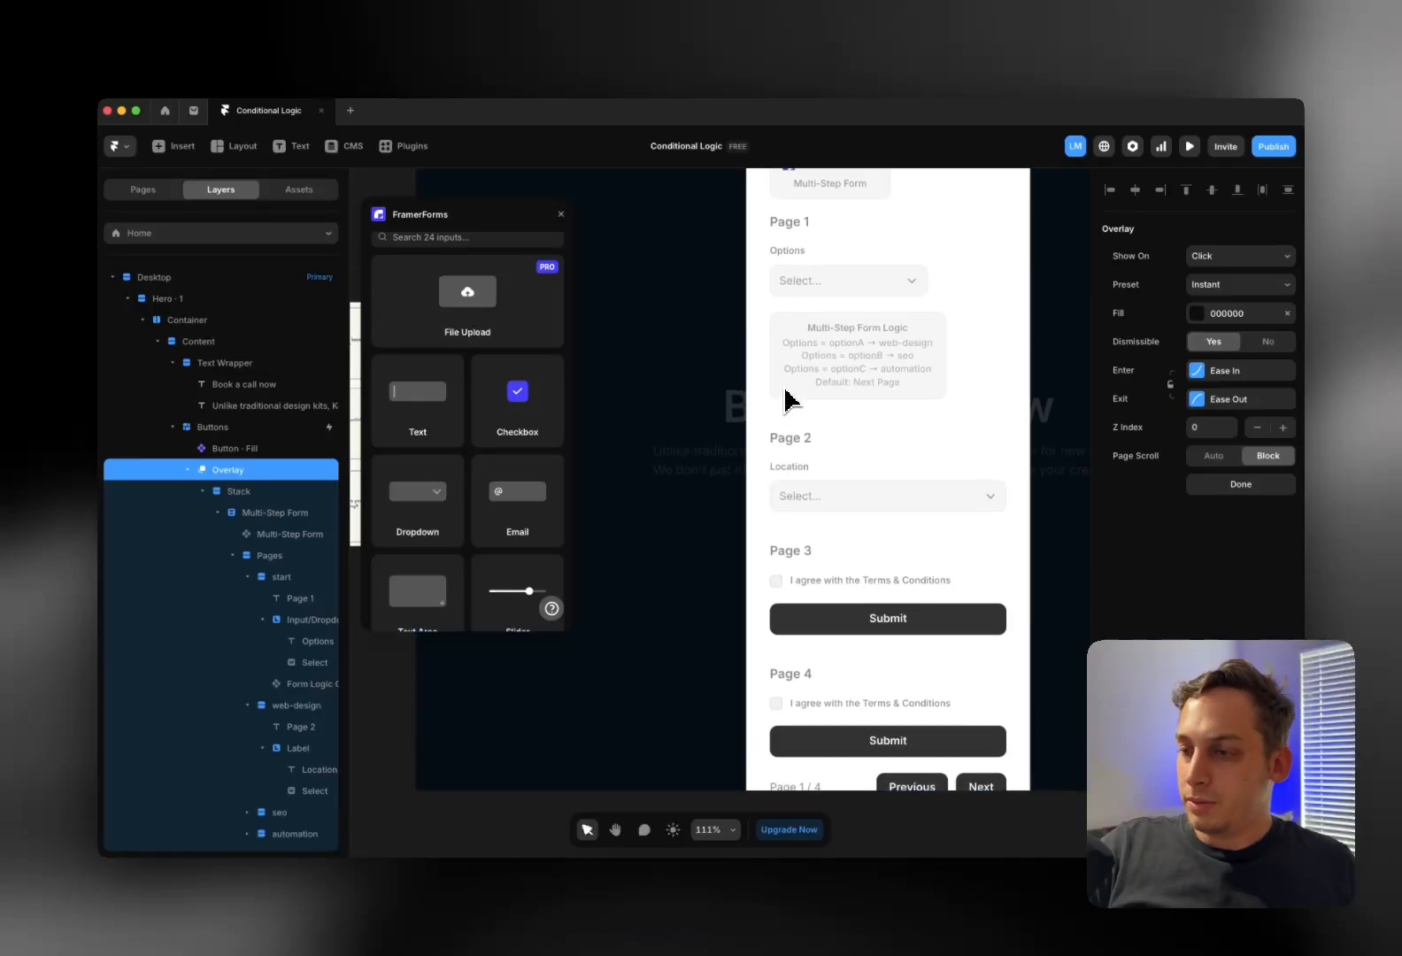
pyautogui.hscroll(3, 779, 393)
pyautogui.scroll(2, 770, 390)
pyautogui.hscroll(-2, 770, 389)
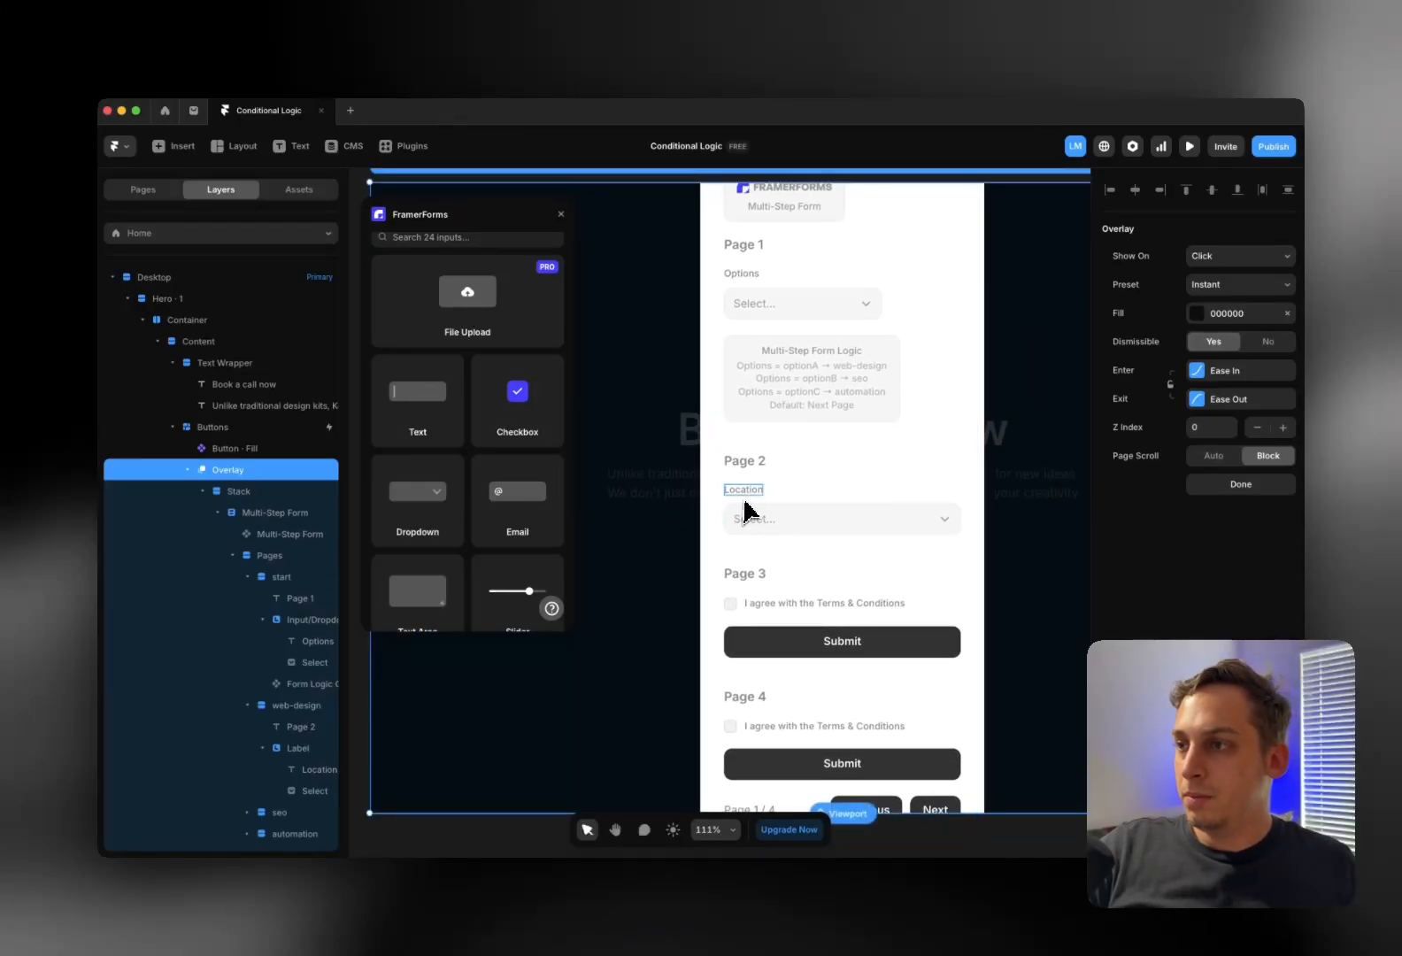
pyautogui.click(751, 510)
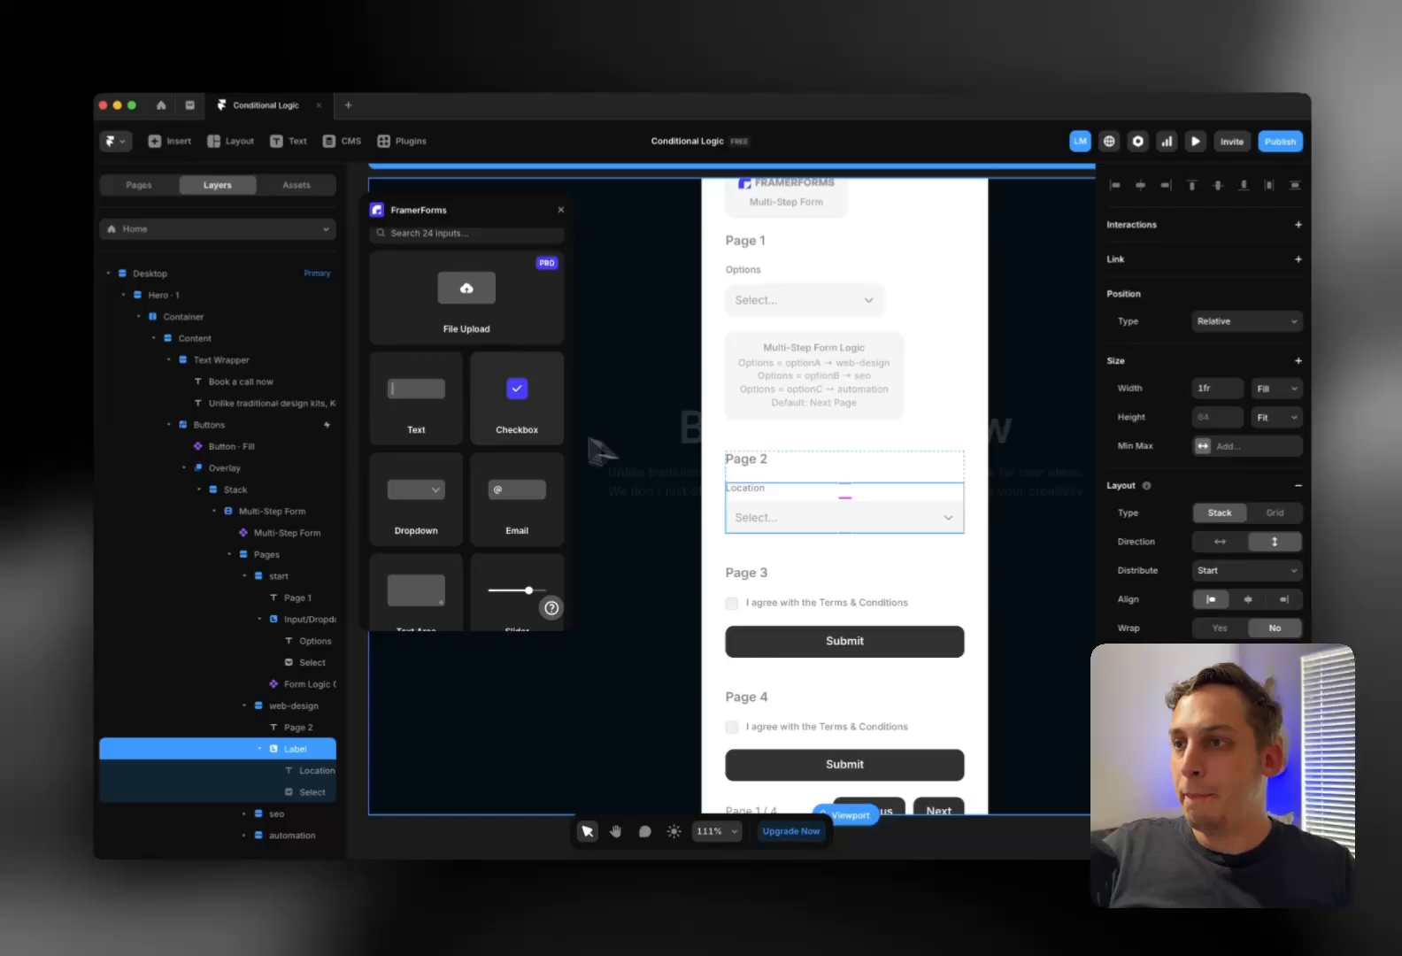
# Browse the FramerForms inputs, then select the whole Page 1 heading text for editing
pyautogui.scroll(-5, 466, 380)
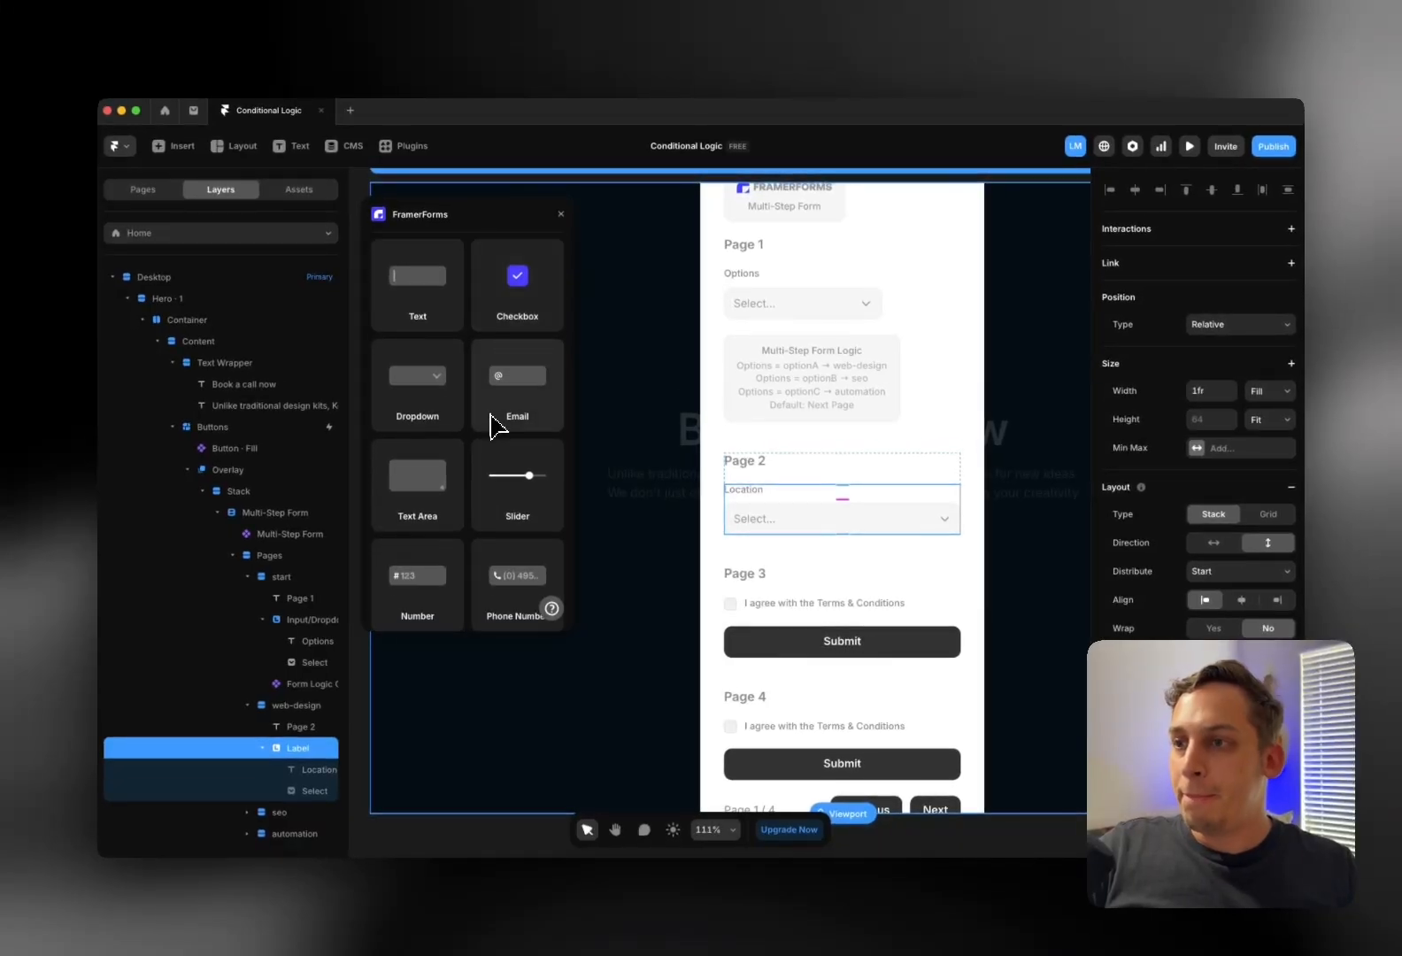
pyautogui.scroll(-5, 482, 427)
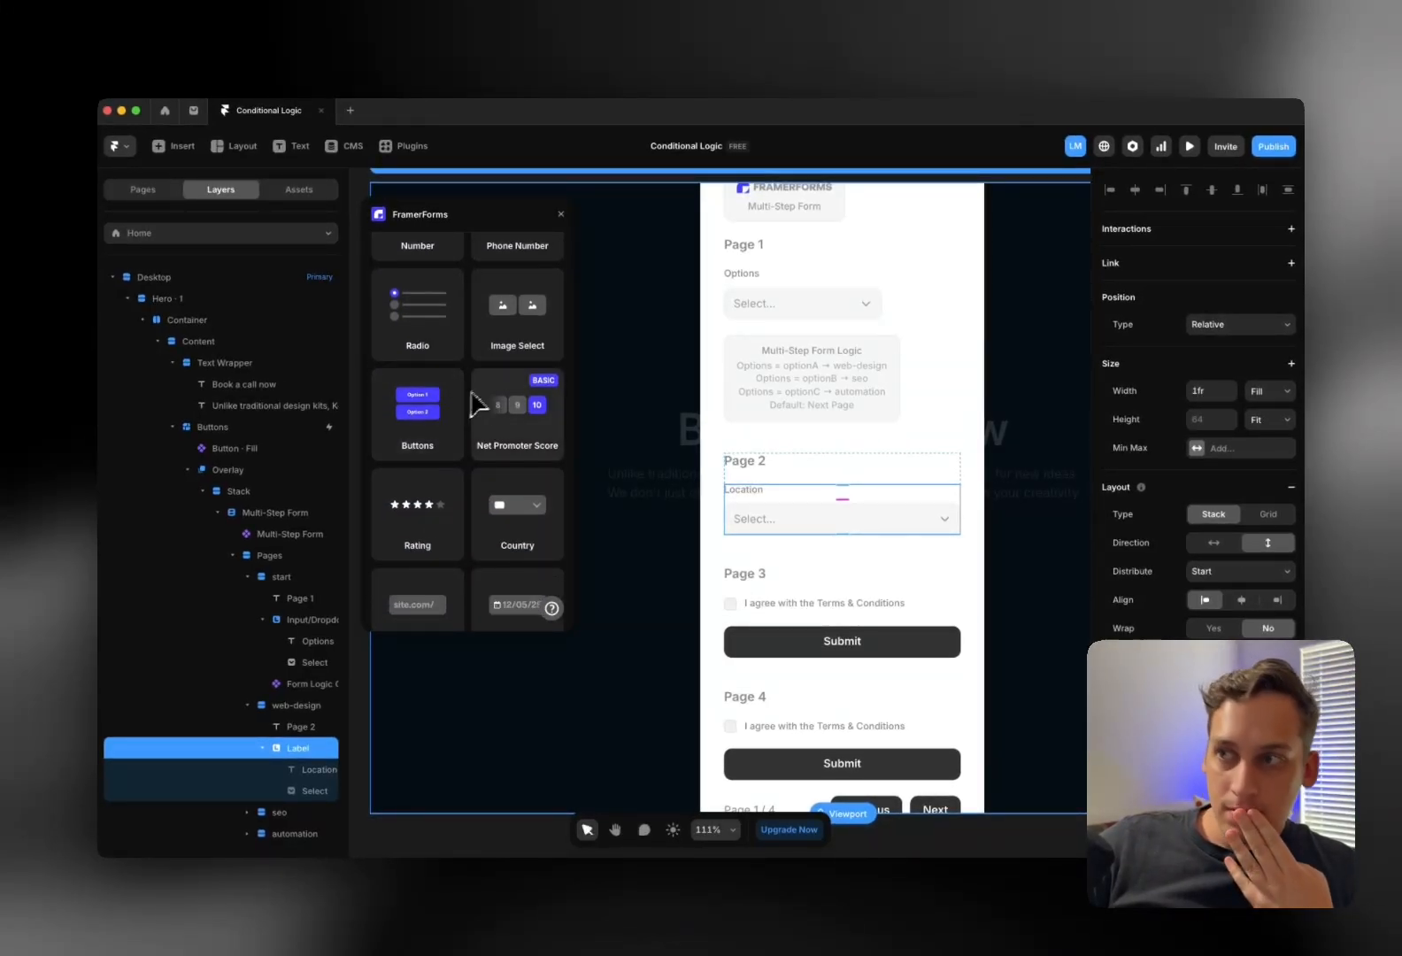
pyautogui.scroll(-1, 478, 400)
pyautogui.scroll(1, 464, 401)
pyautogui.scroll(-4, 462, 401)
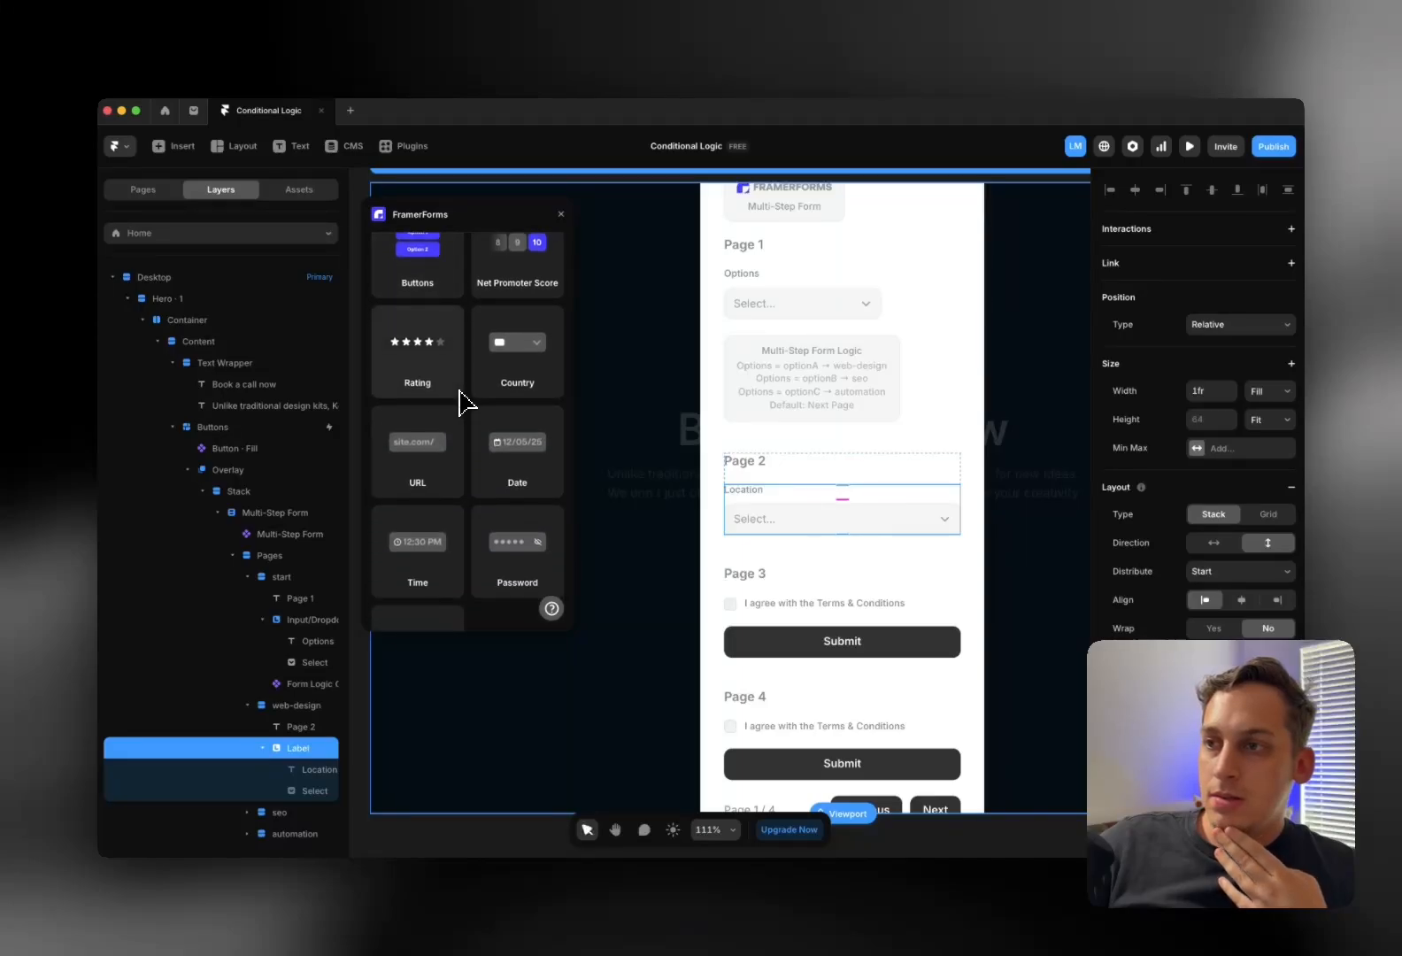
pyautogui.scroll(-3, 459, 403)
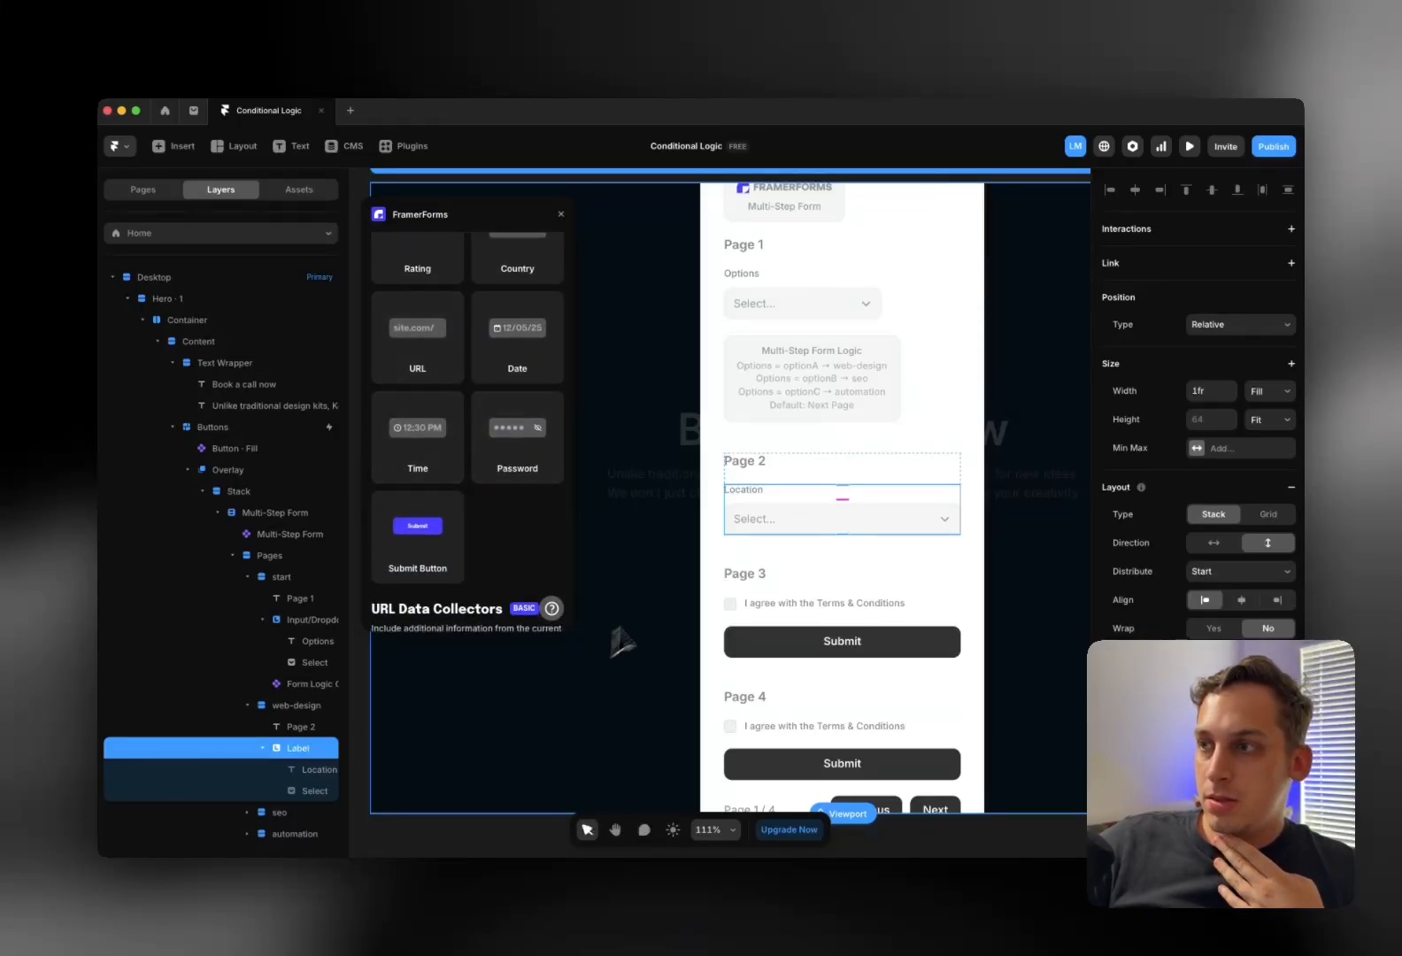
pyautogui.hscroll(-8, 691, 555)
pyautogui.hscroll(2, 953, 451)
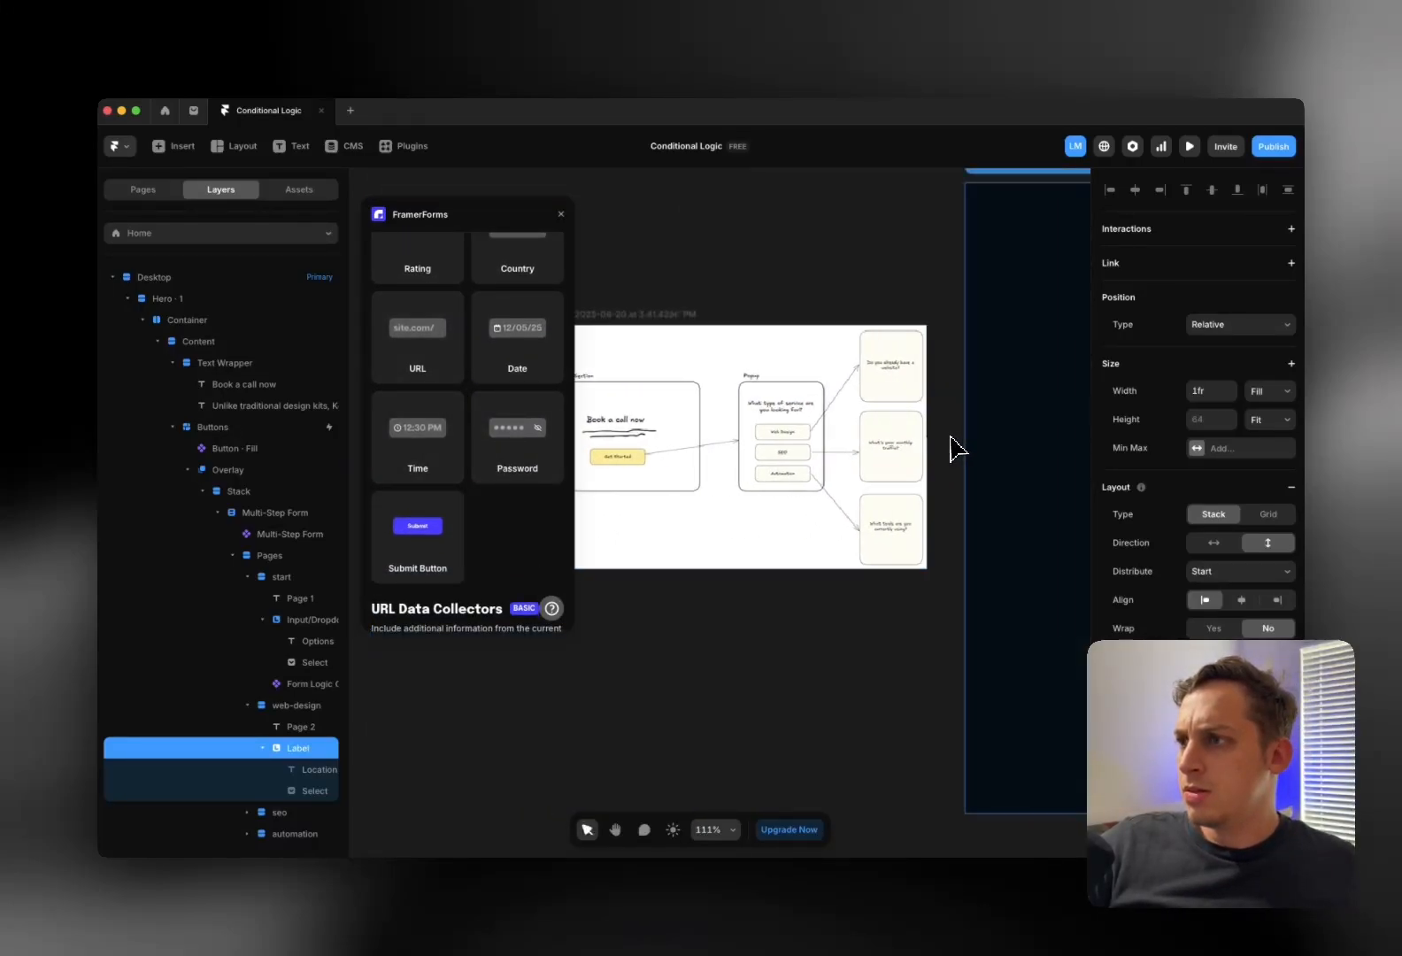
pyautogui.hscroll(10, 947, 449)
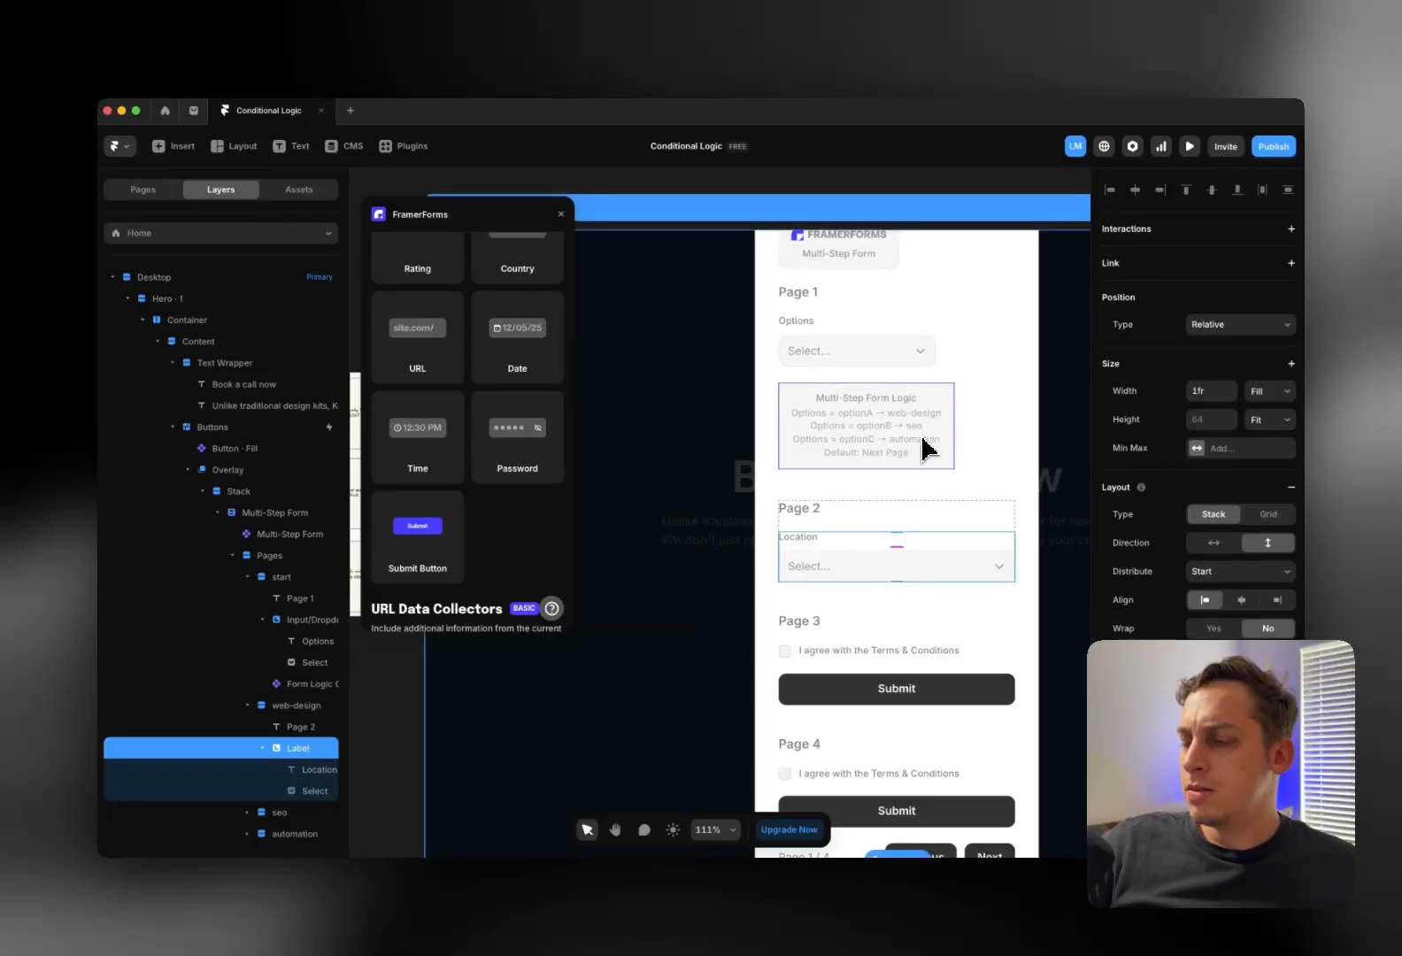
pyautogui.hscroll(-2, 920, 449)
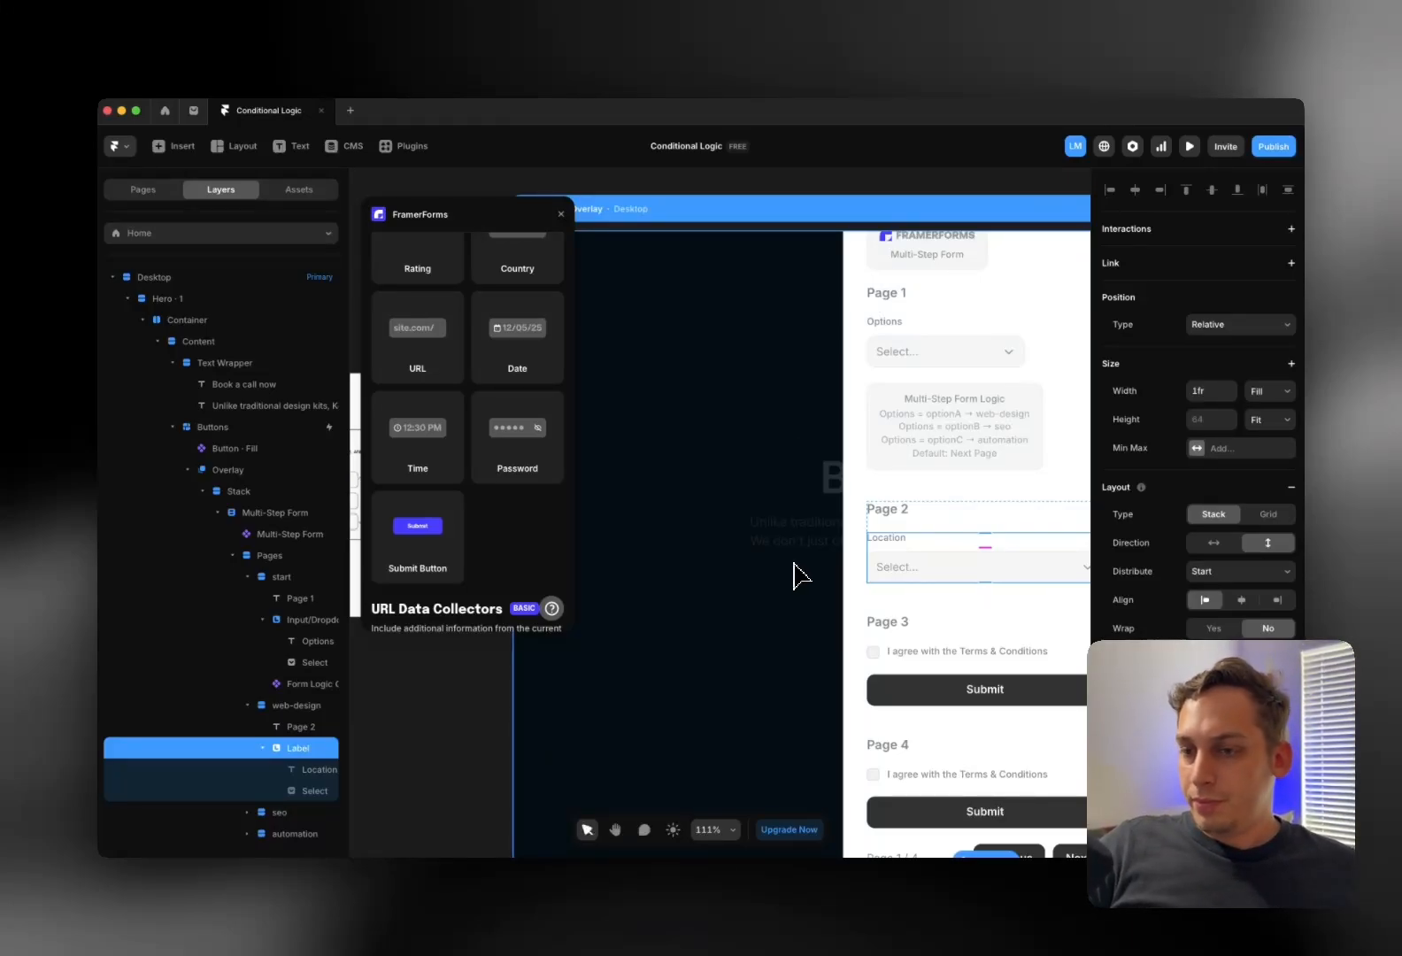
pyautogui.scroll(5, 770, 547)
pyautogui.hscroll(3, 770, 547)
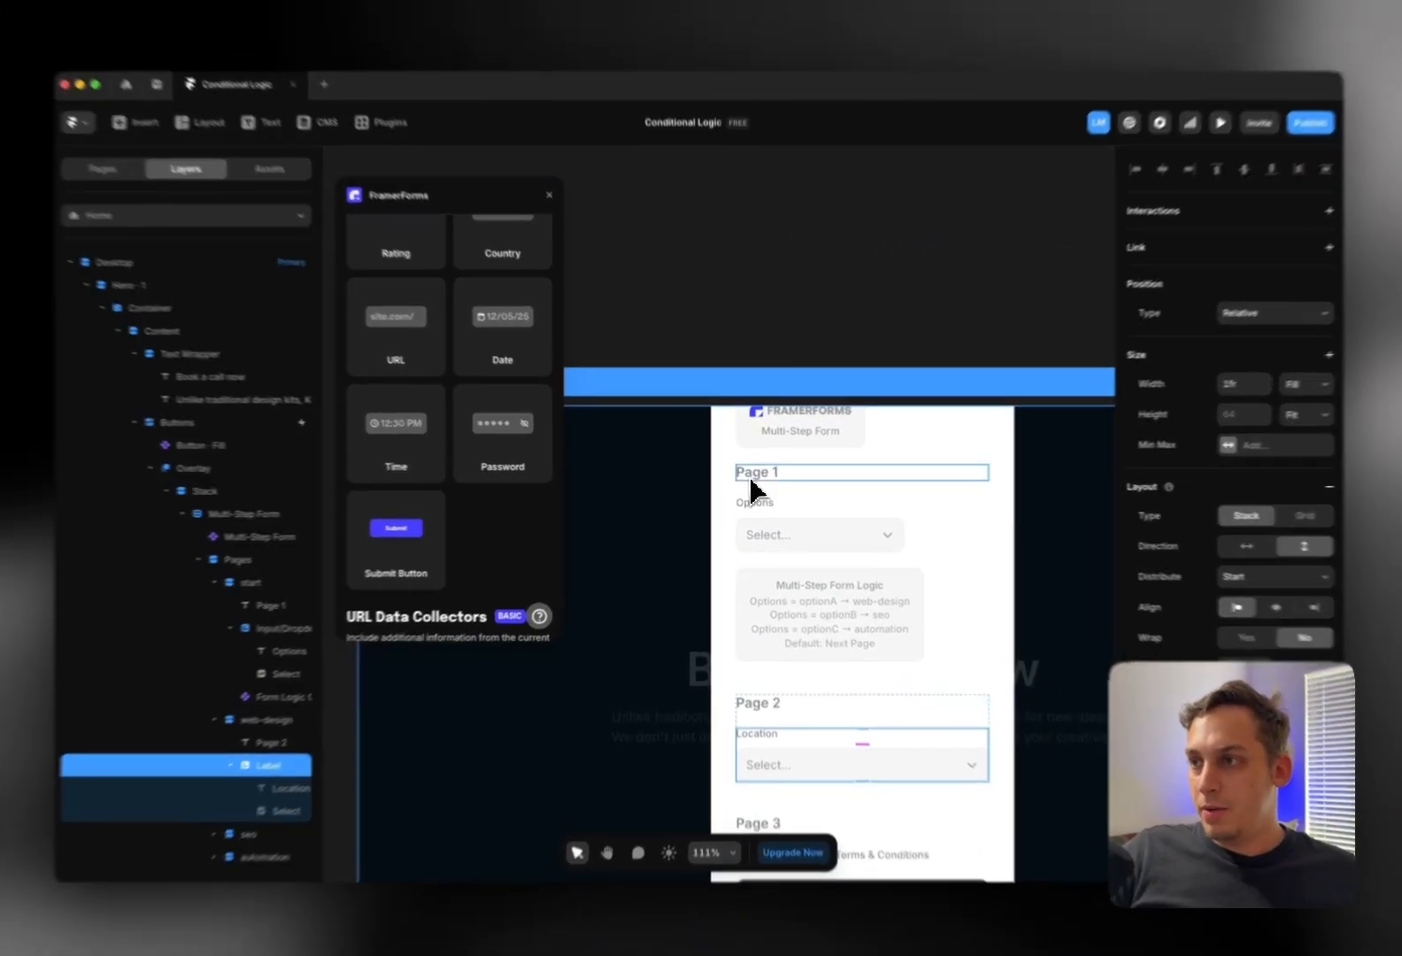
pyautogui.doubleClick(750, 486)
pyautogui.tripleClick(751, 487)
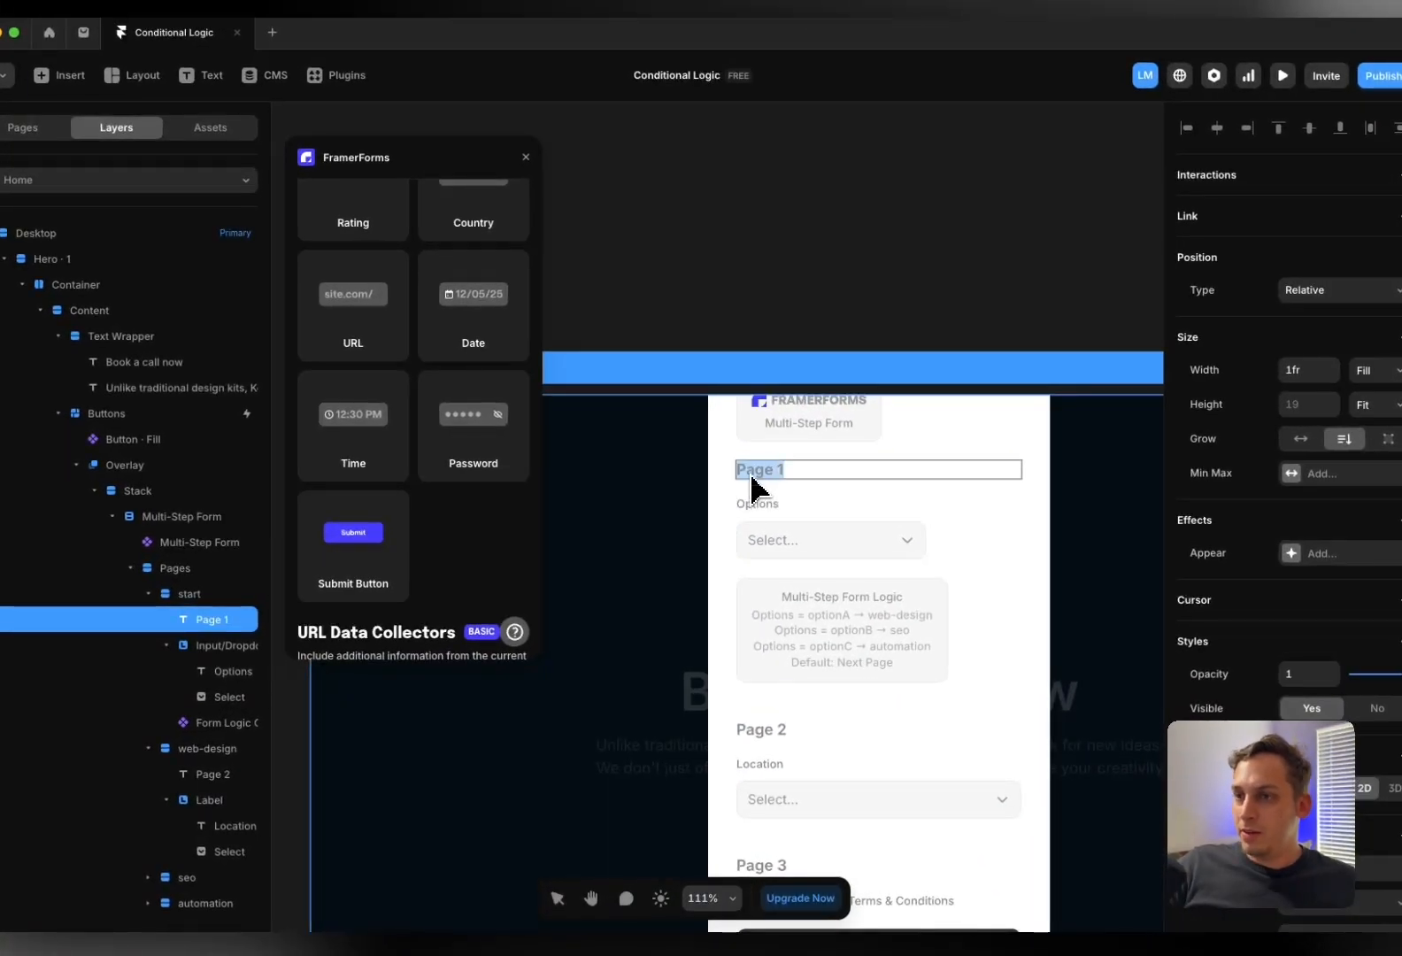
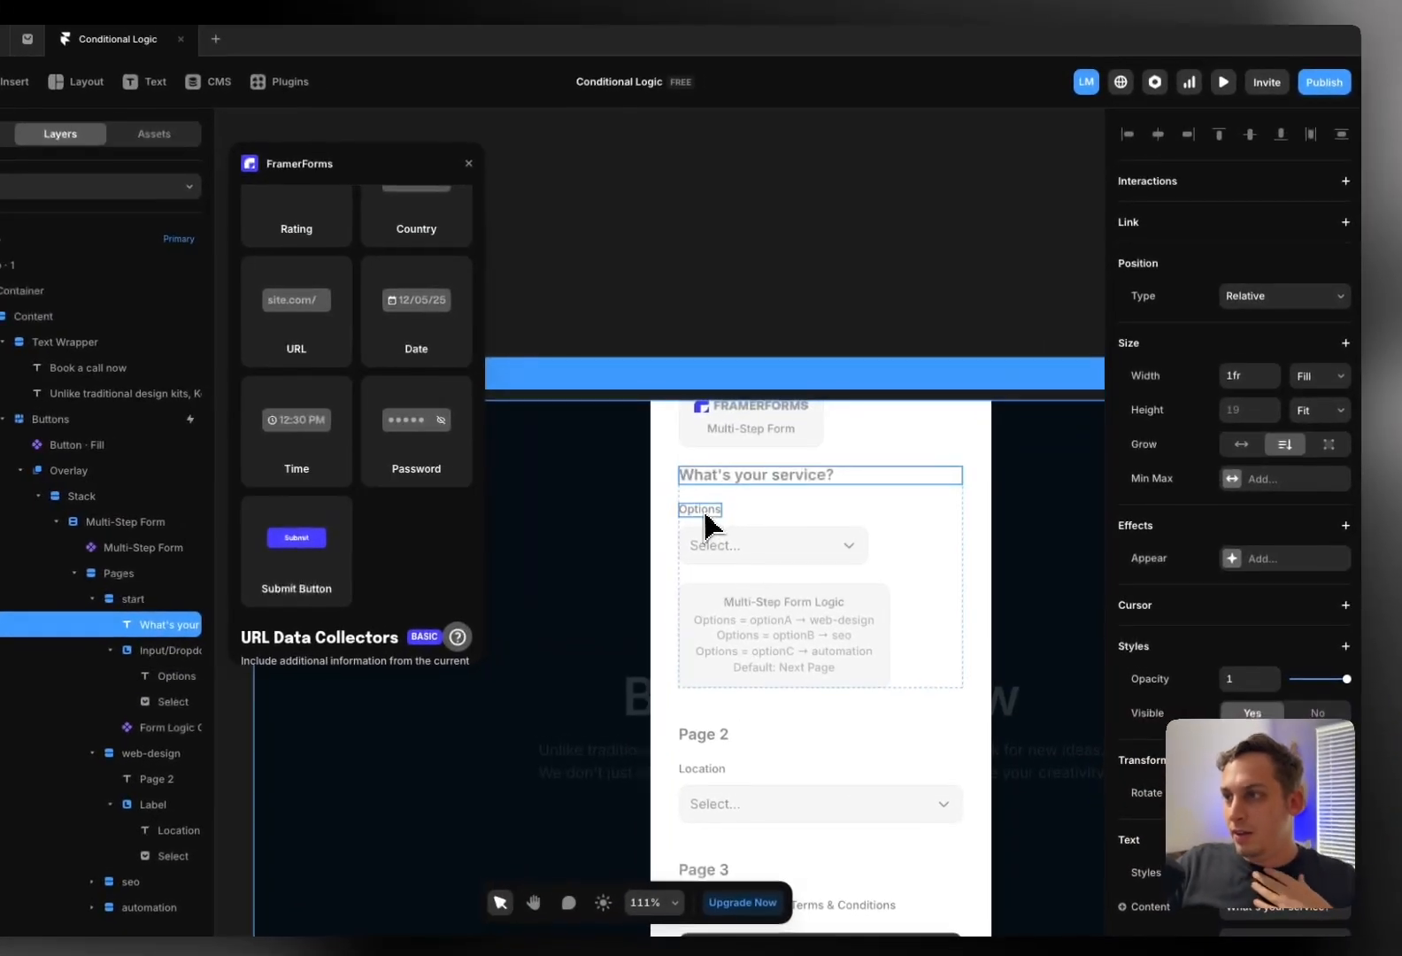
# Delete the Options label and rename the Page 2 heading to Web Design
pyautogui.click(704, 513)
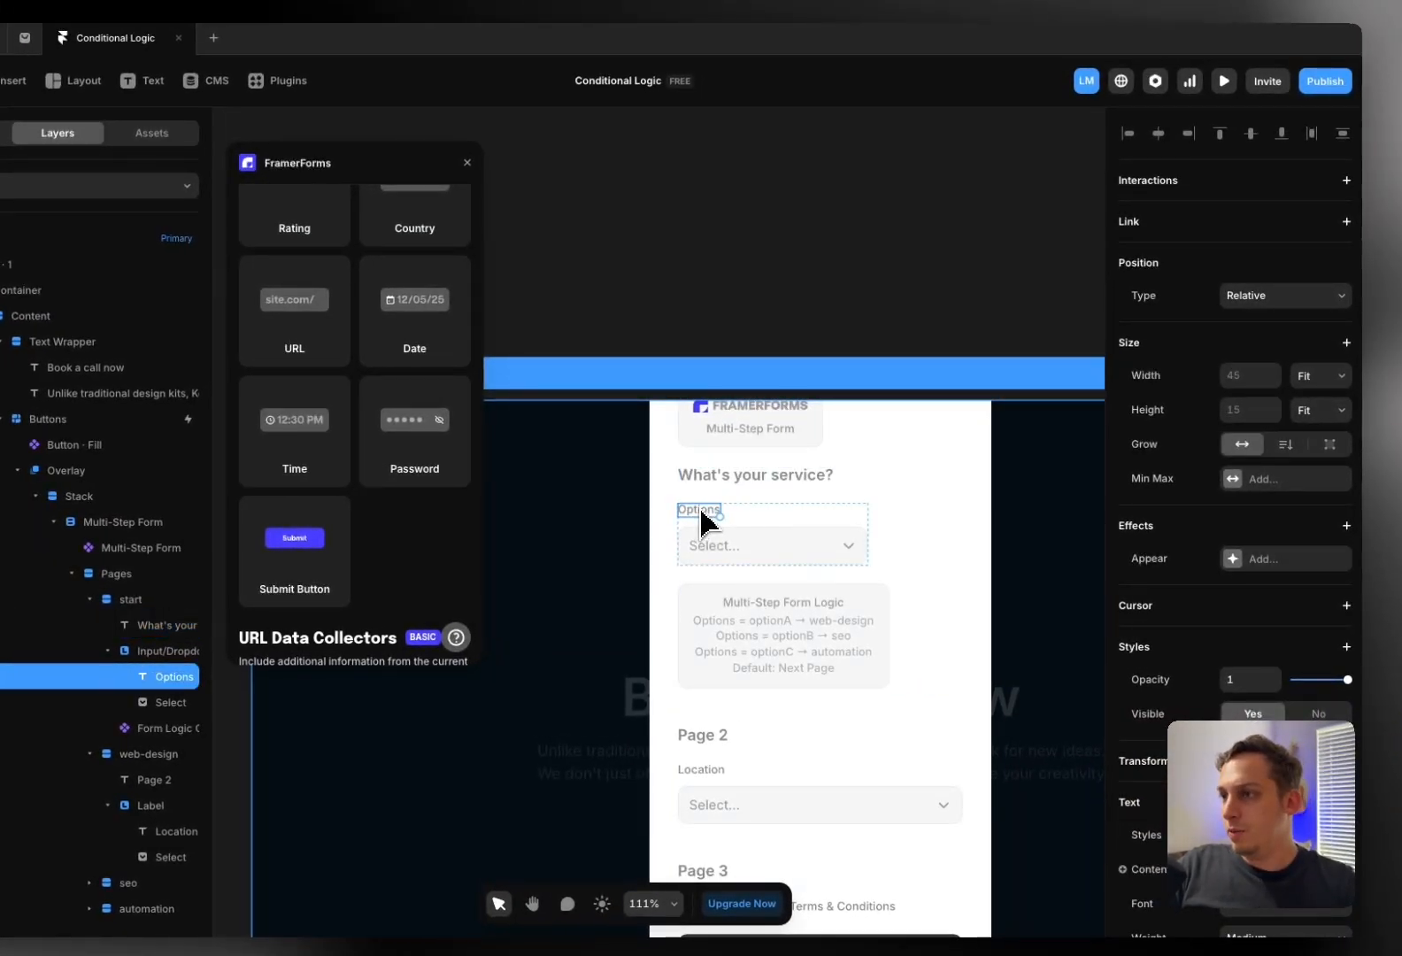
pyautogui.press('Delete')
pyautogui.scroll(-3, 836, 624)
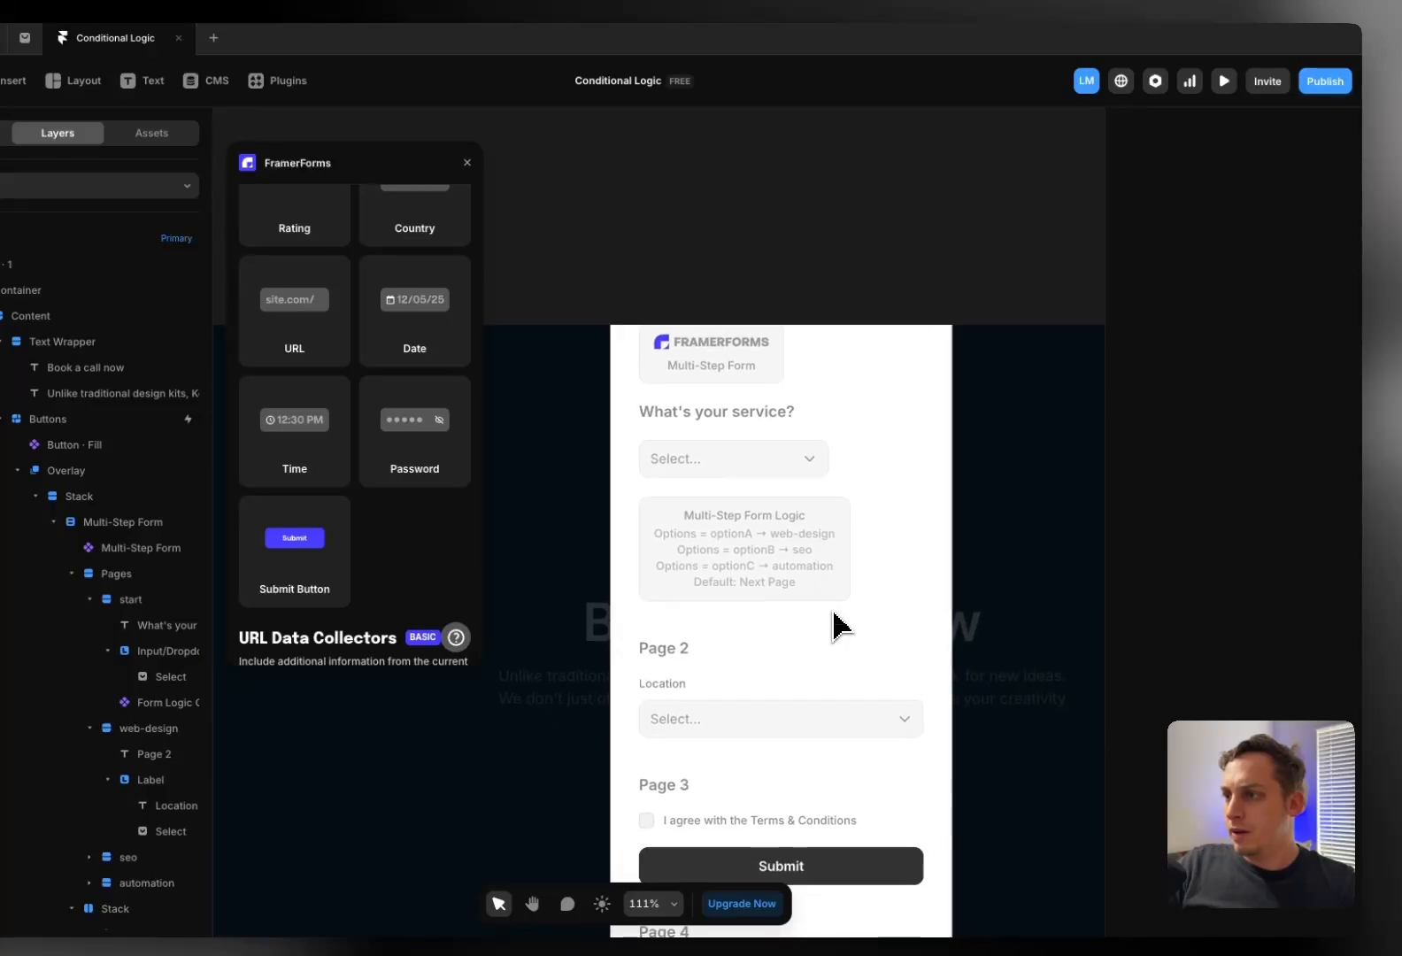
pyautogui.click(671, 591)
pyautogui.doubleClick(670, 591)
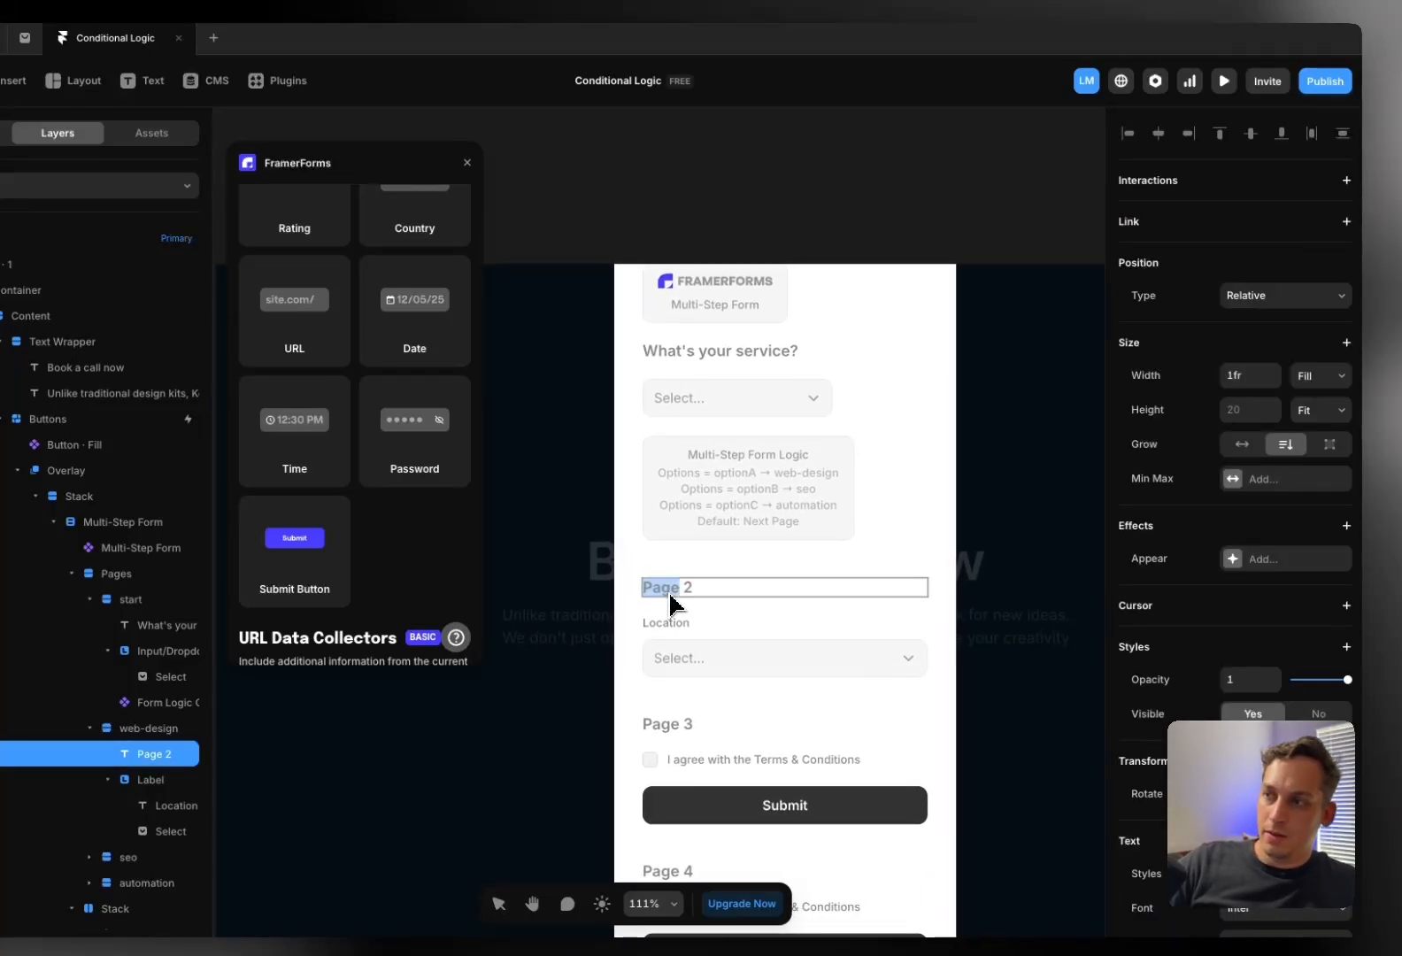
pyautogui.hotkey('ctrl', 'a')
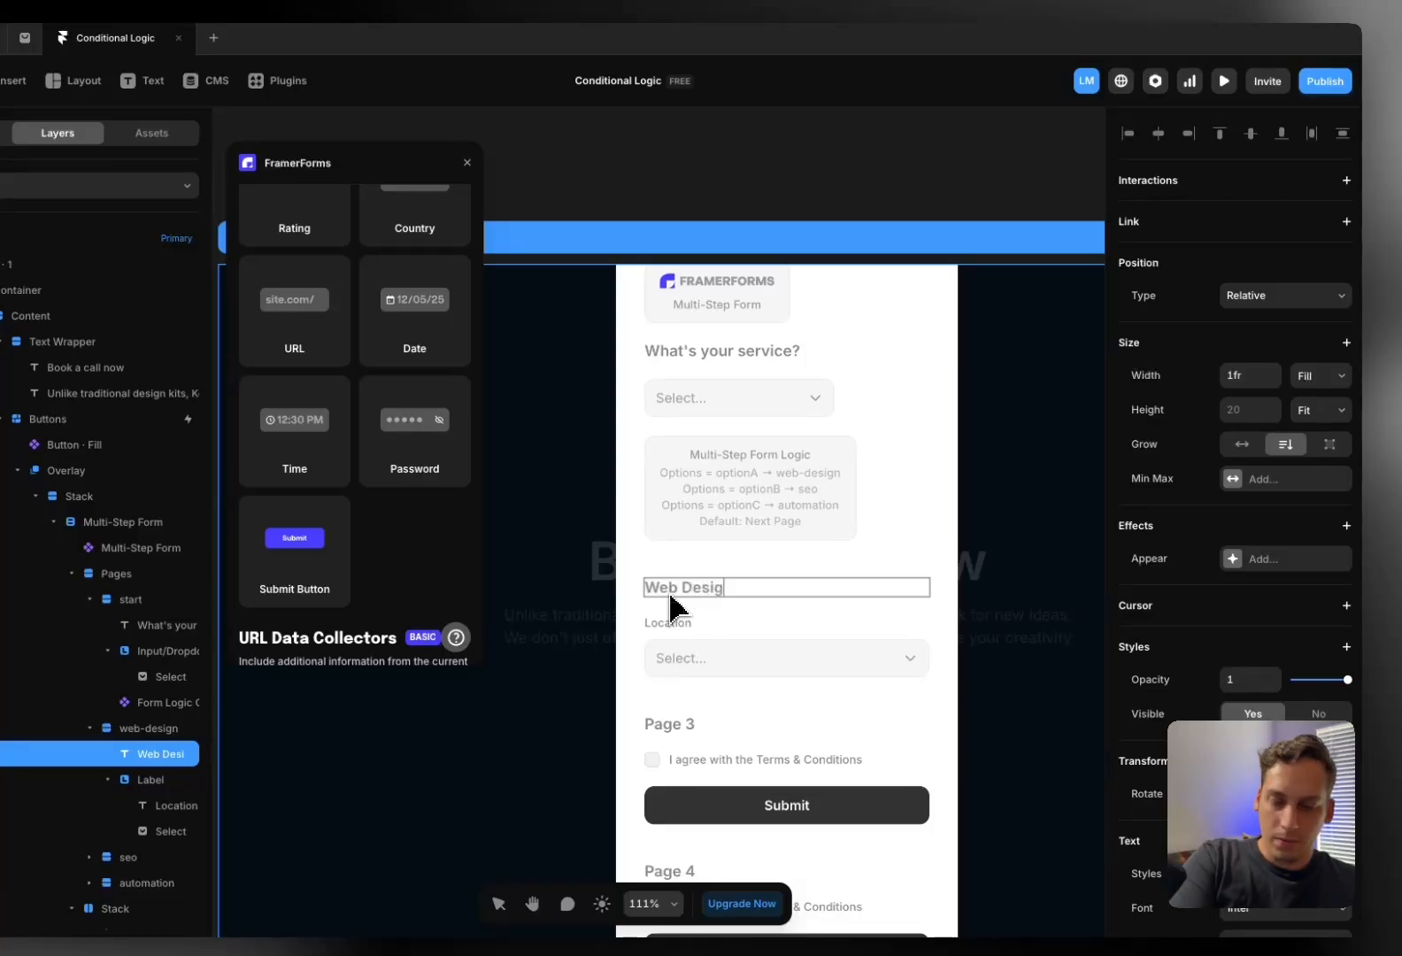
# Rename the Page 3 and Page 4 headings to SEO and Automation
pyautogui.doubleClick(670, 726)
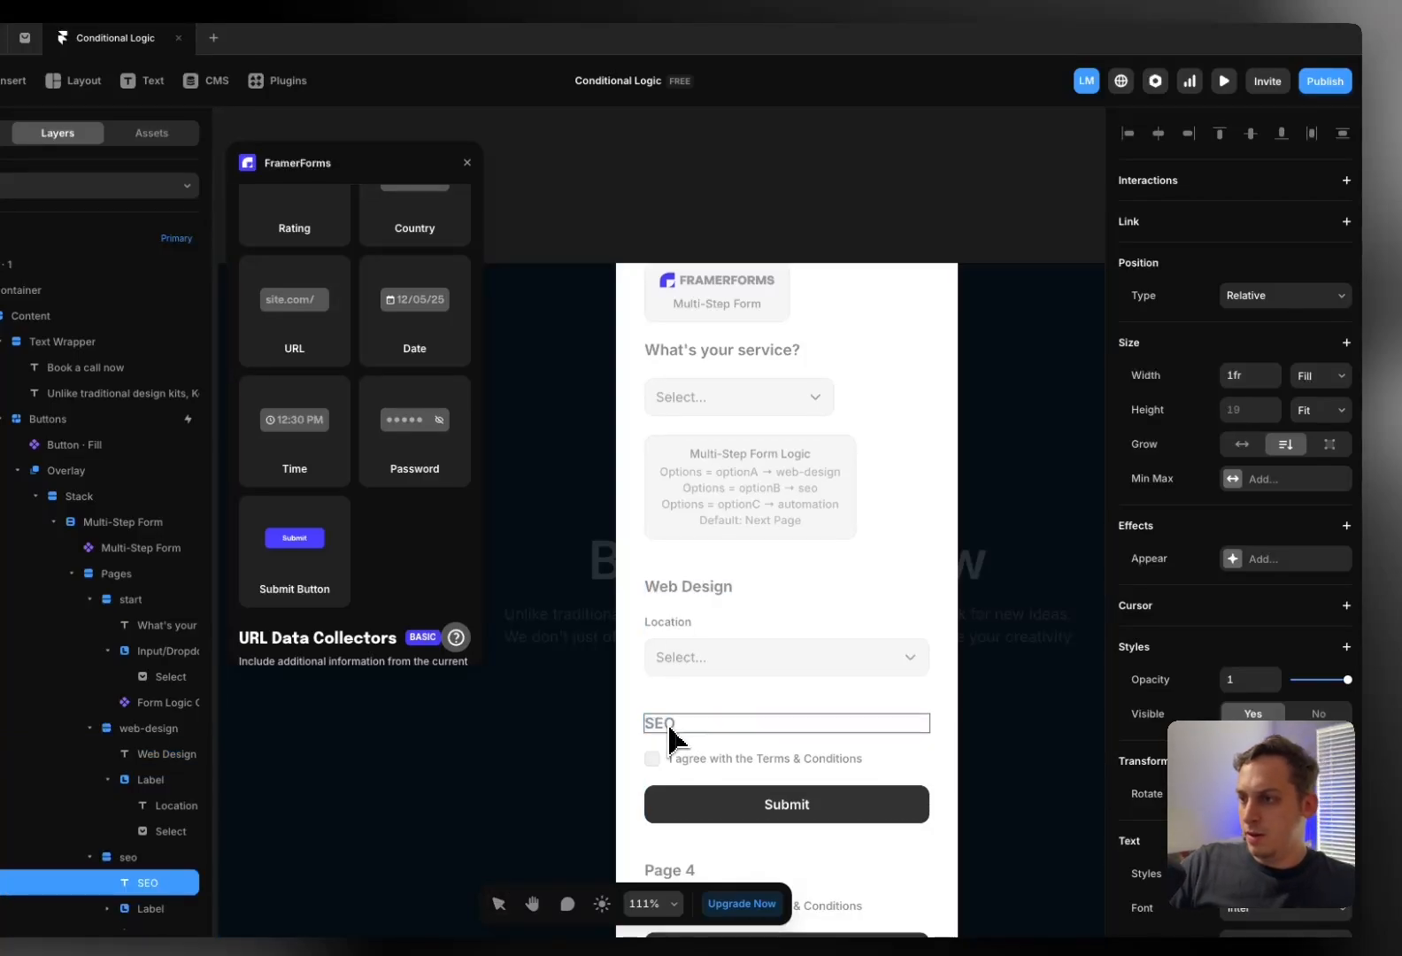
pyautogui.scroll(-3, 663, 708)
pyautogui.doubleClick(655, 651)
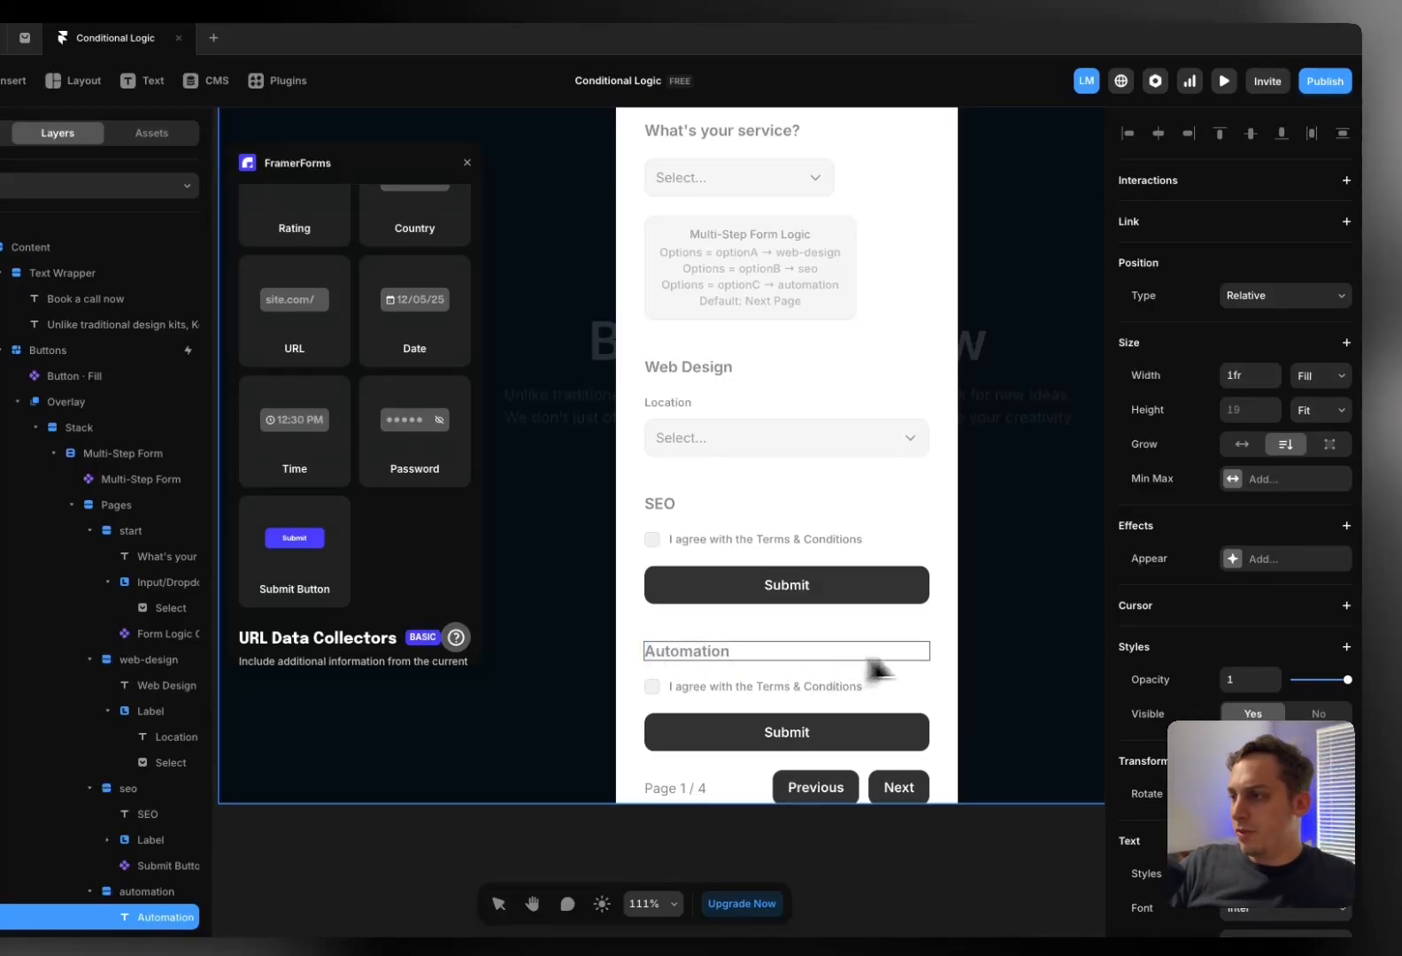
pyautogui.click(998, 652)
pyautogui.hscroll(-5, 833, 605)
pyautogui.scroll(2, 832, 605)
pyautogui.click(626, 421)
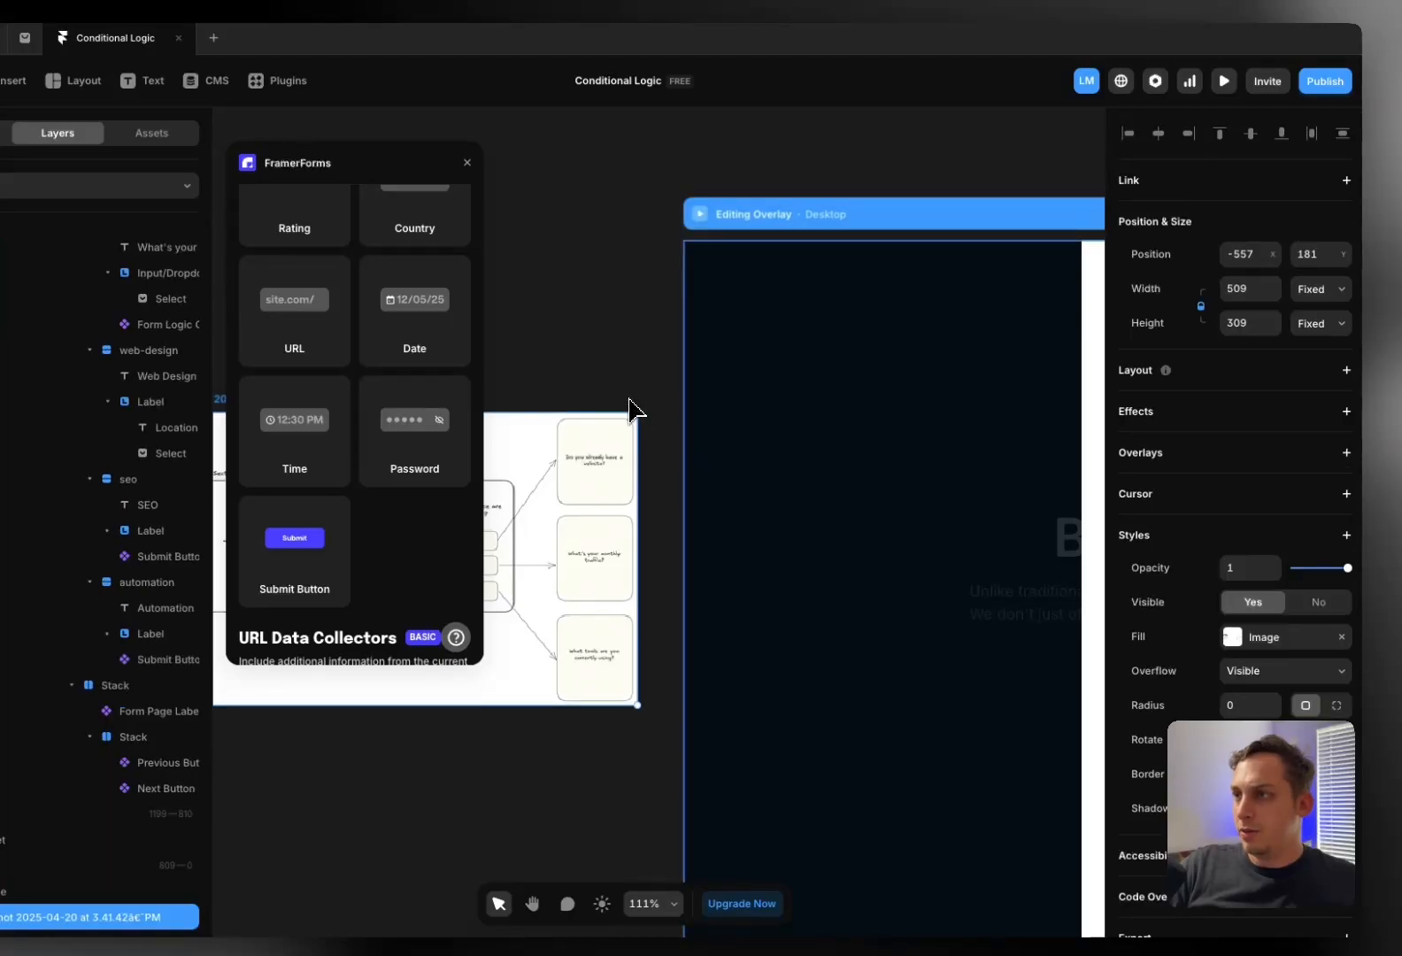
# In preview, open the Get Started form, choose SEO and advance to the SEO page
pyautogui.doubleClick(618, 345)
pyautogui.click(699, 215)
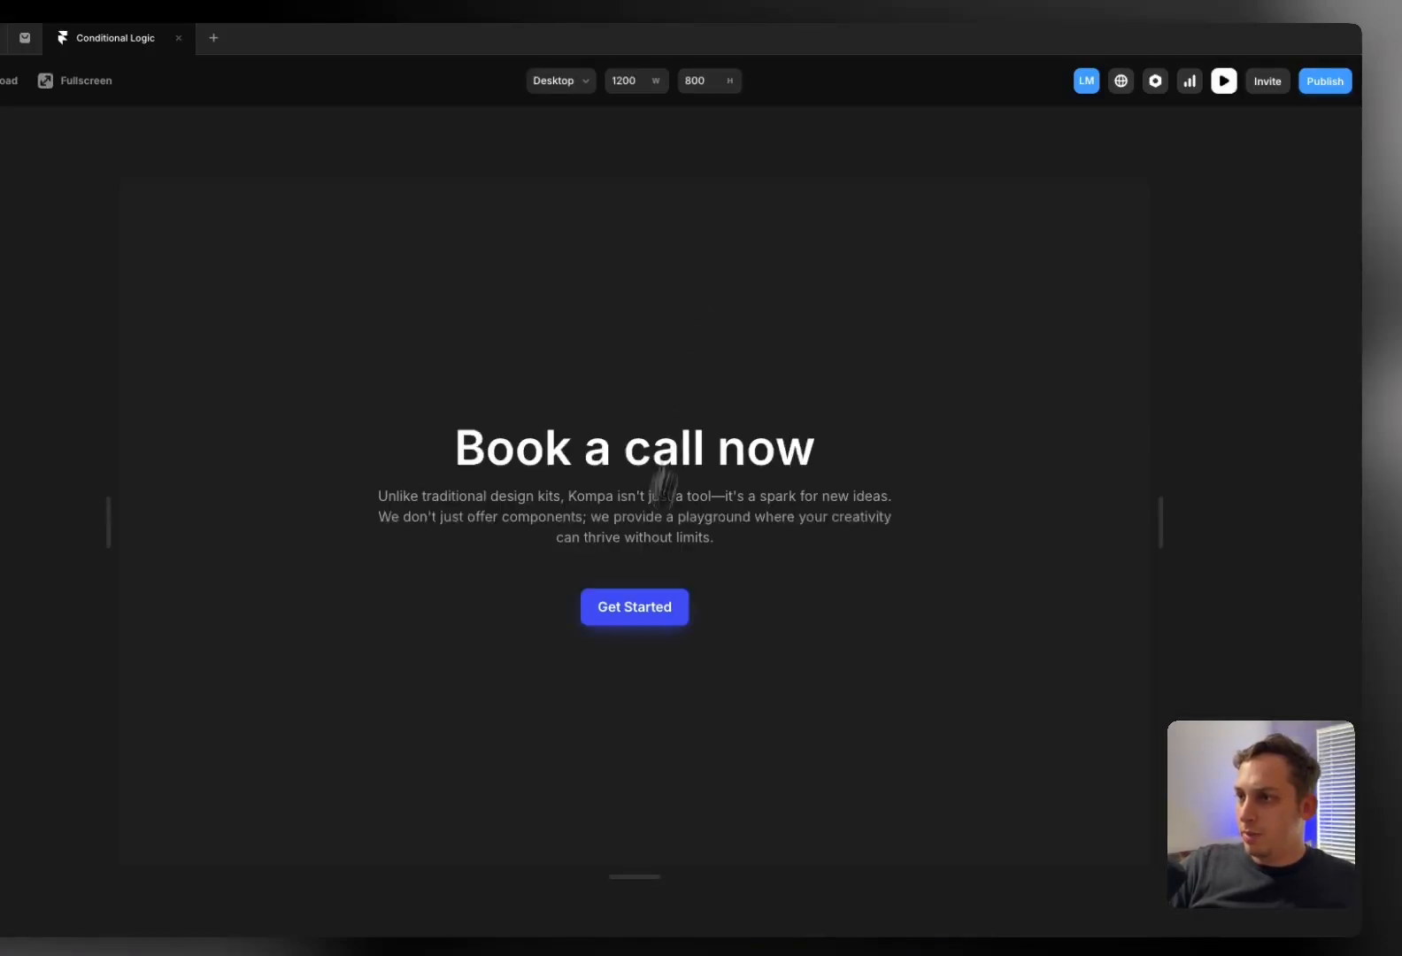
pyautogui.click(621, 615)
pyautogui.click(593, 531)
pyautogui.click(579, 555)
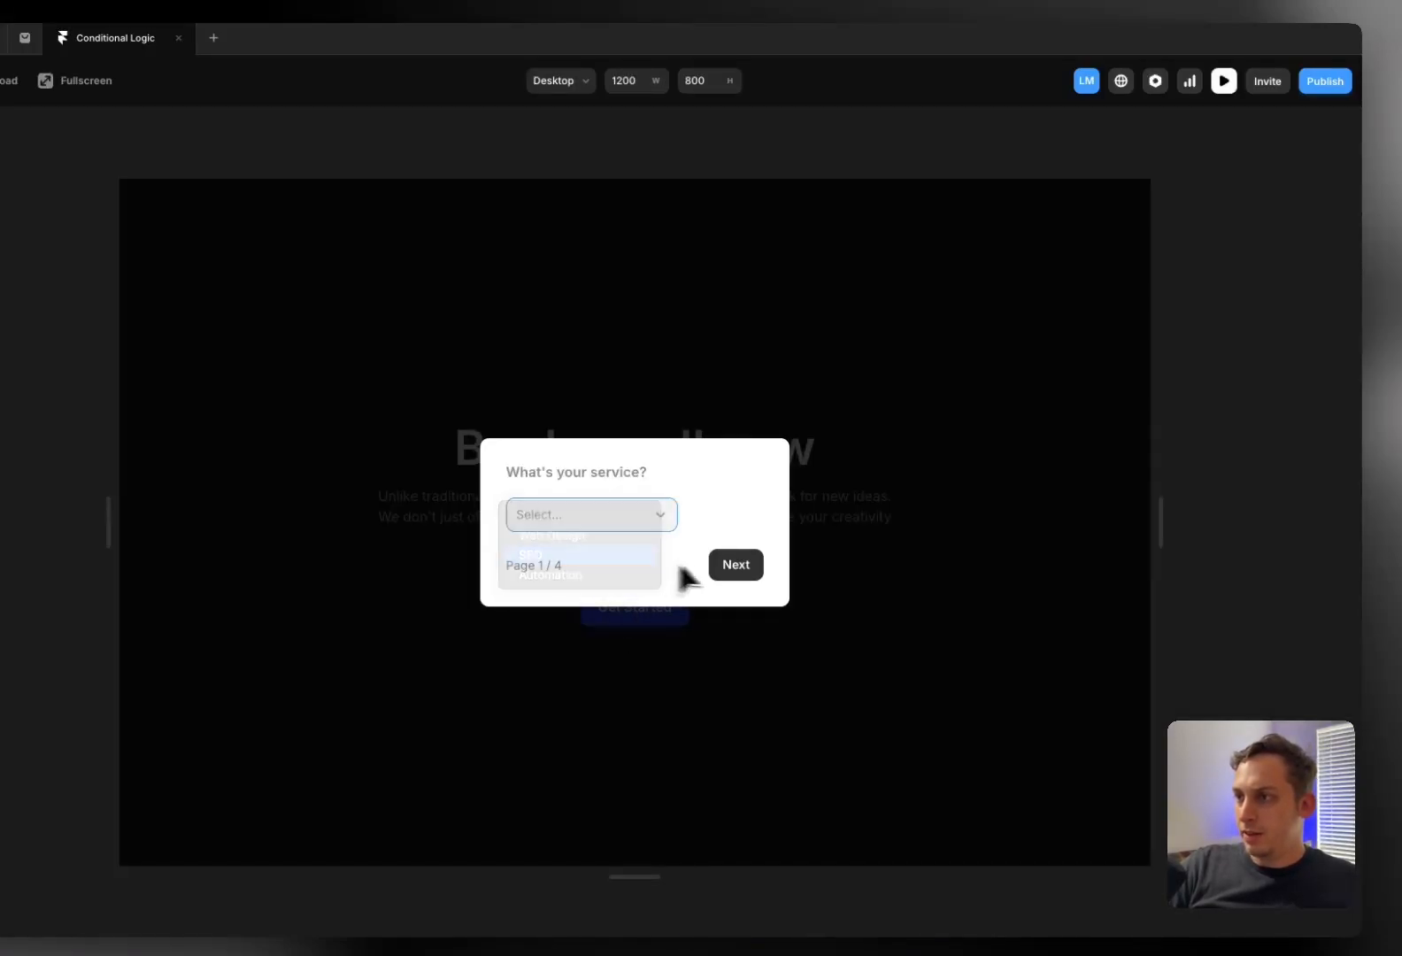
pyautogui.click(731, 569)
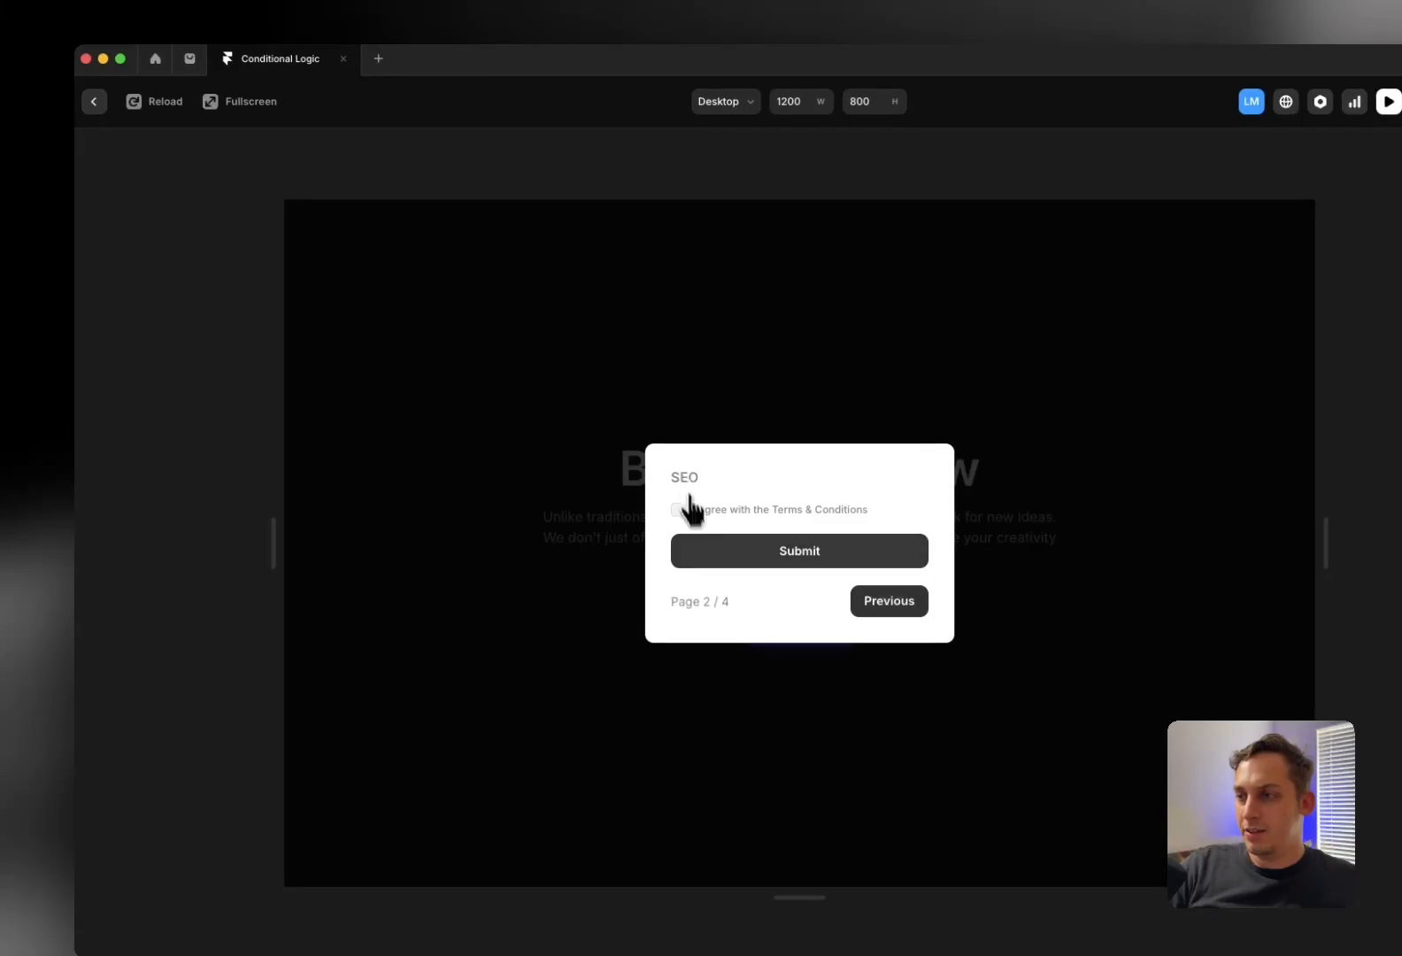
# Close the popup, return to the editor and browse the FramerForms field list
pyautogui.click(324, 365)
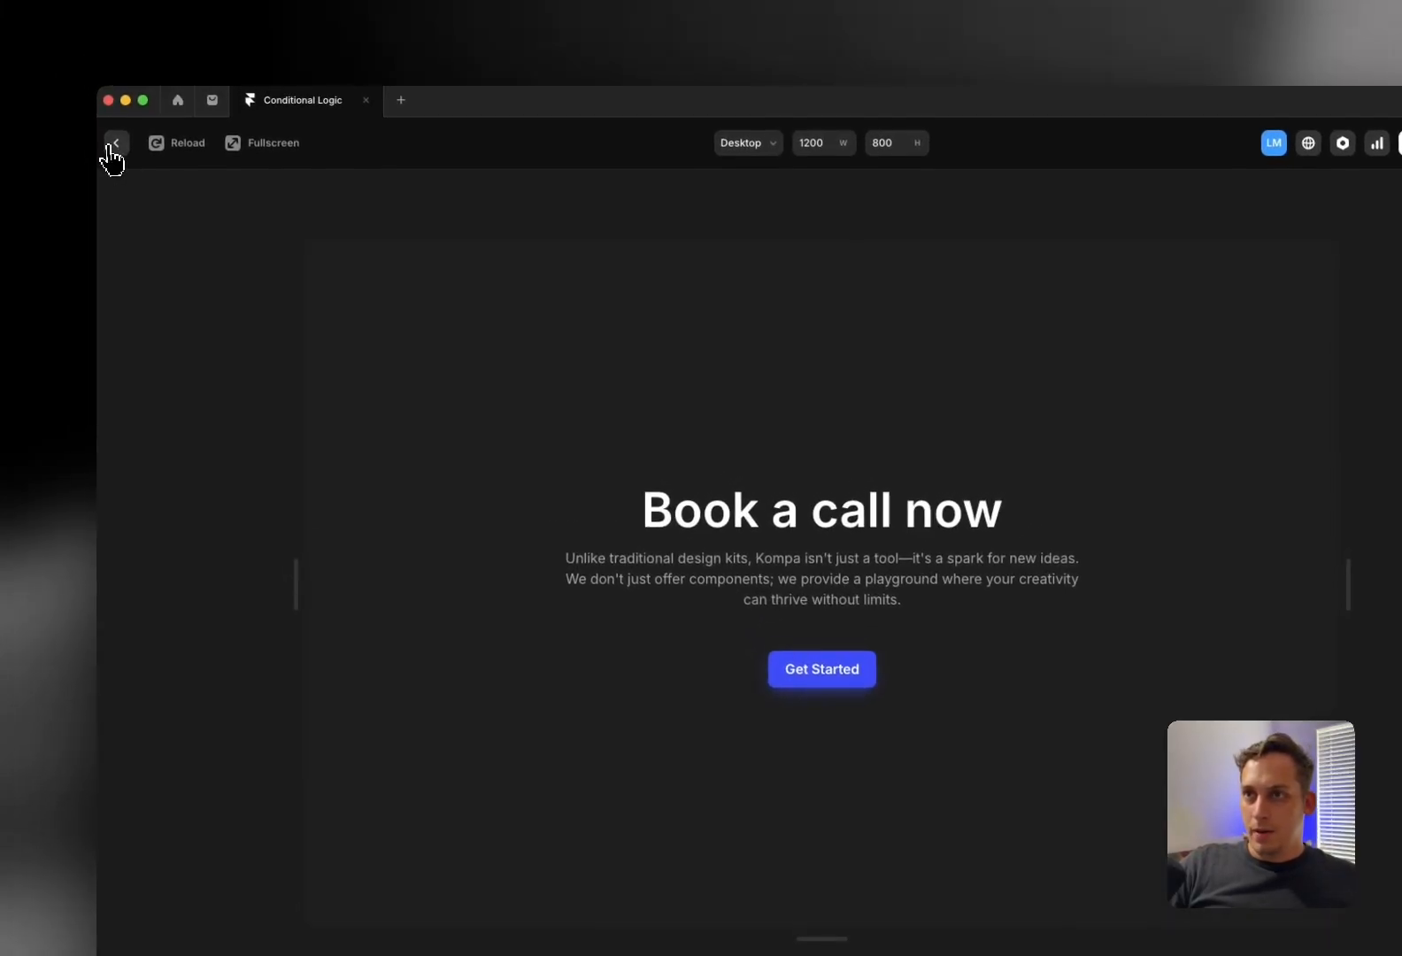
pyautogui.click(94, 101)
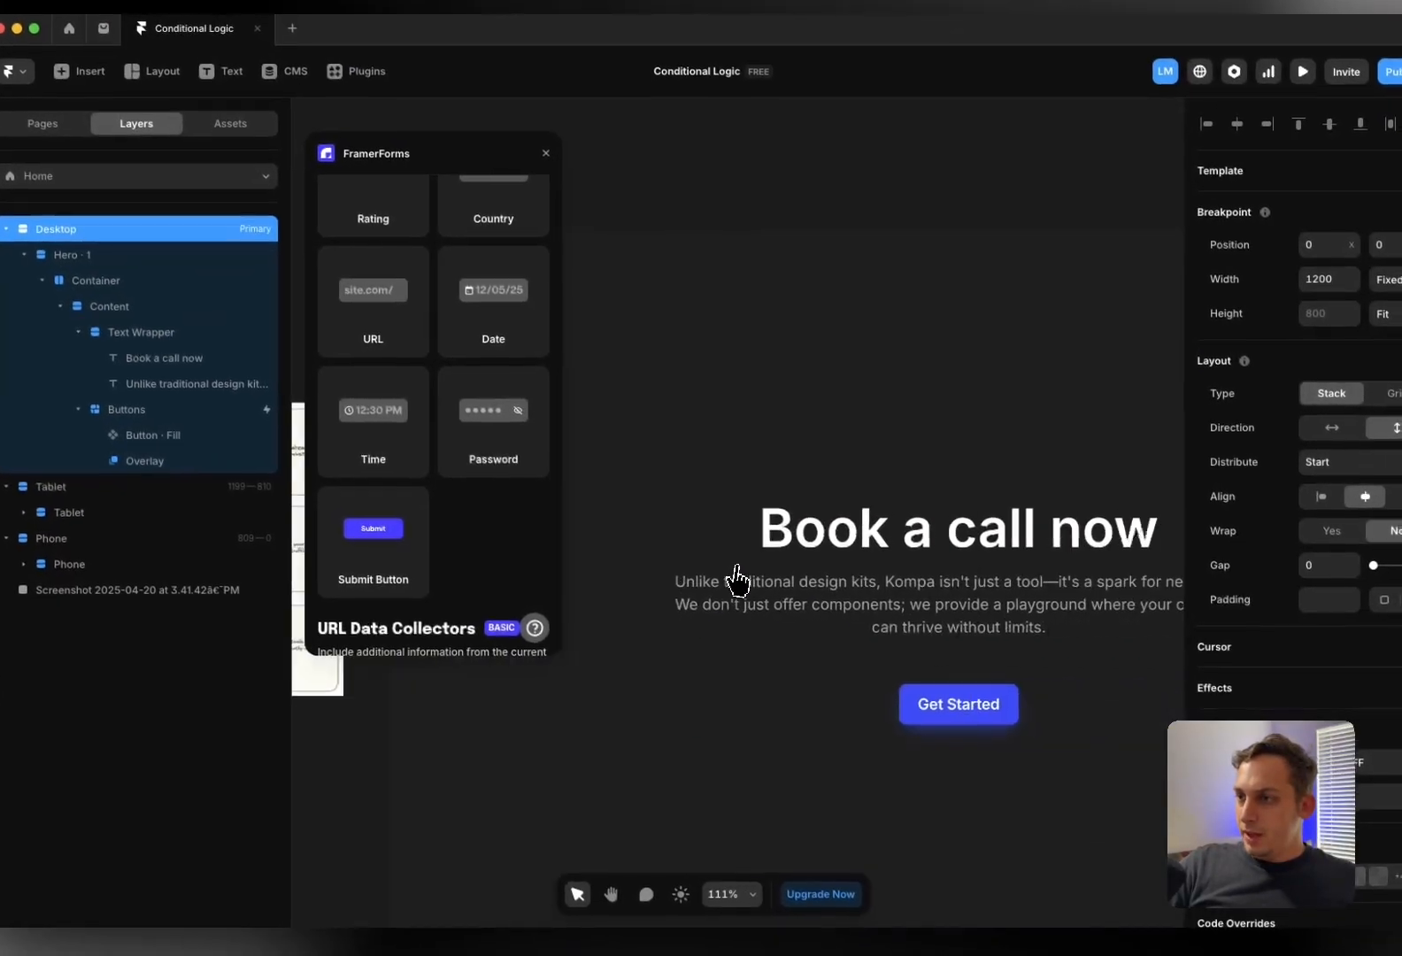
pyautogui.hscroll(-5, 737, 566)
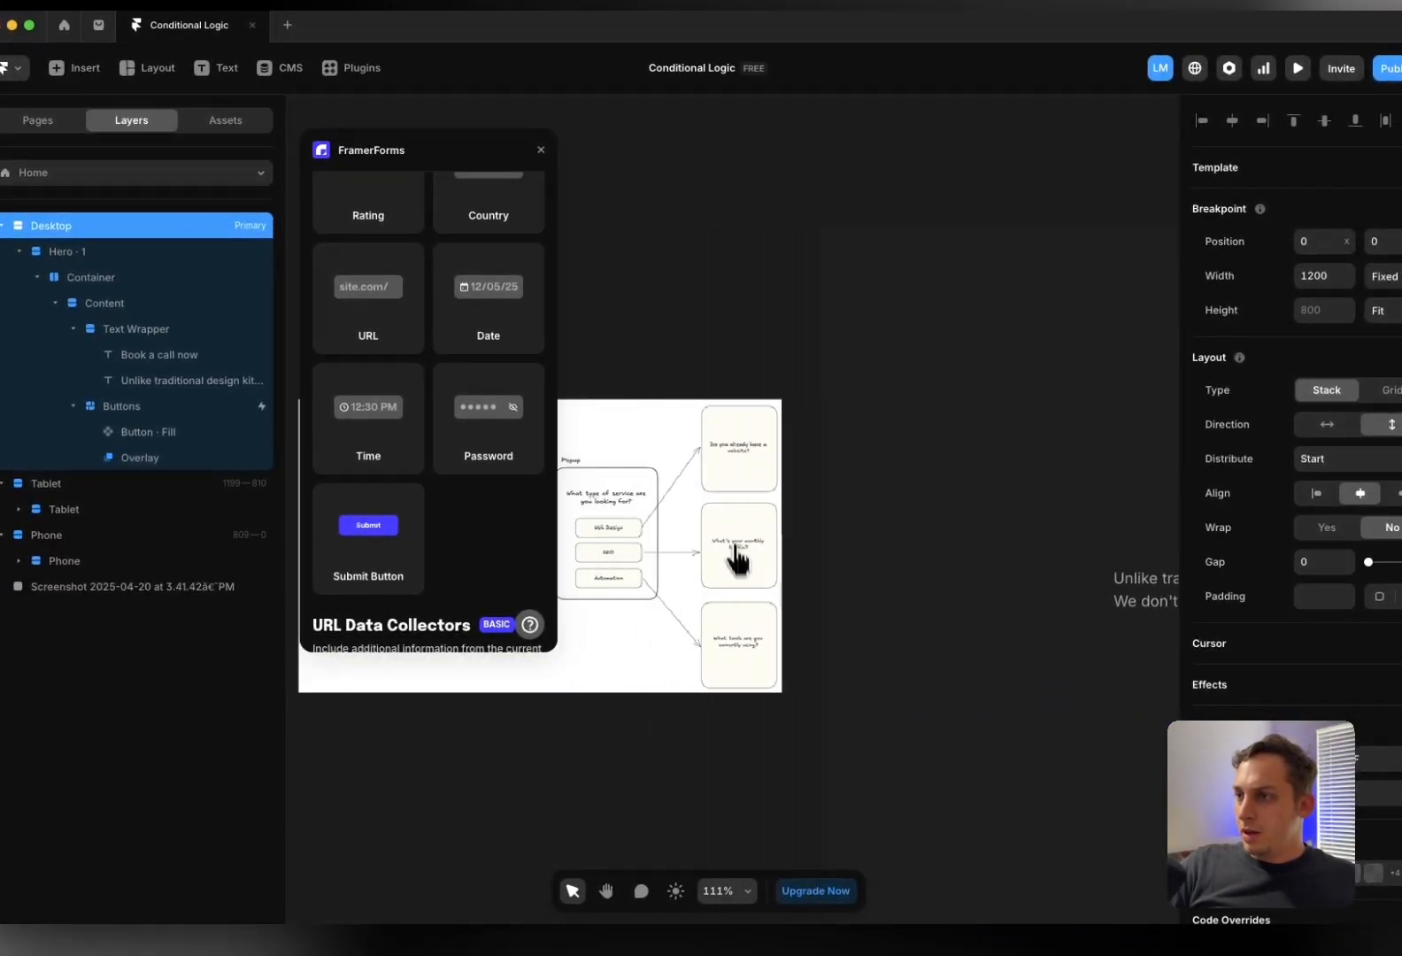
pyautogui.scroll(-1, 735, 454)
pyautogui.scroll(5, 736, 453)
pyautogui.scroll(3, 720, 465)
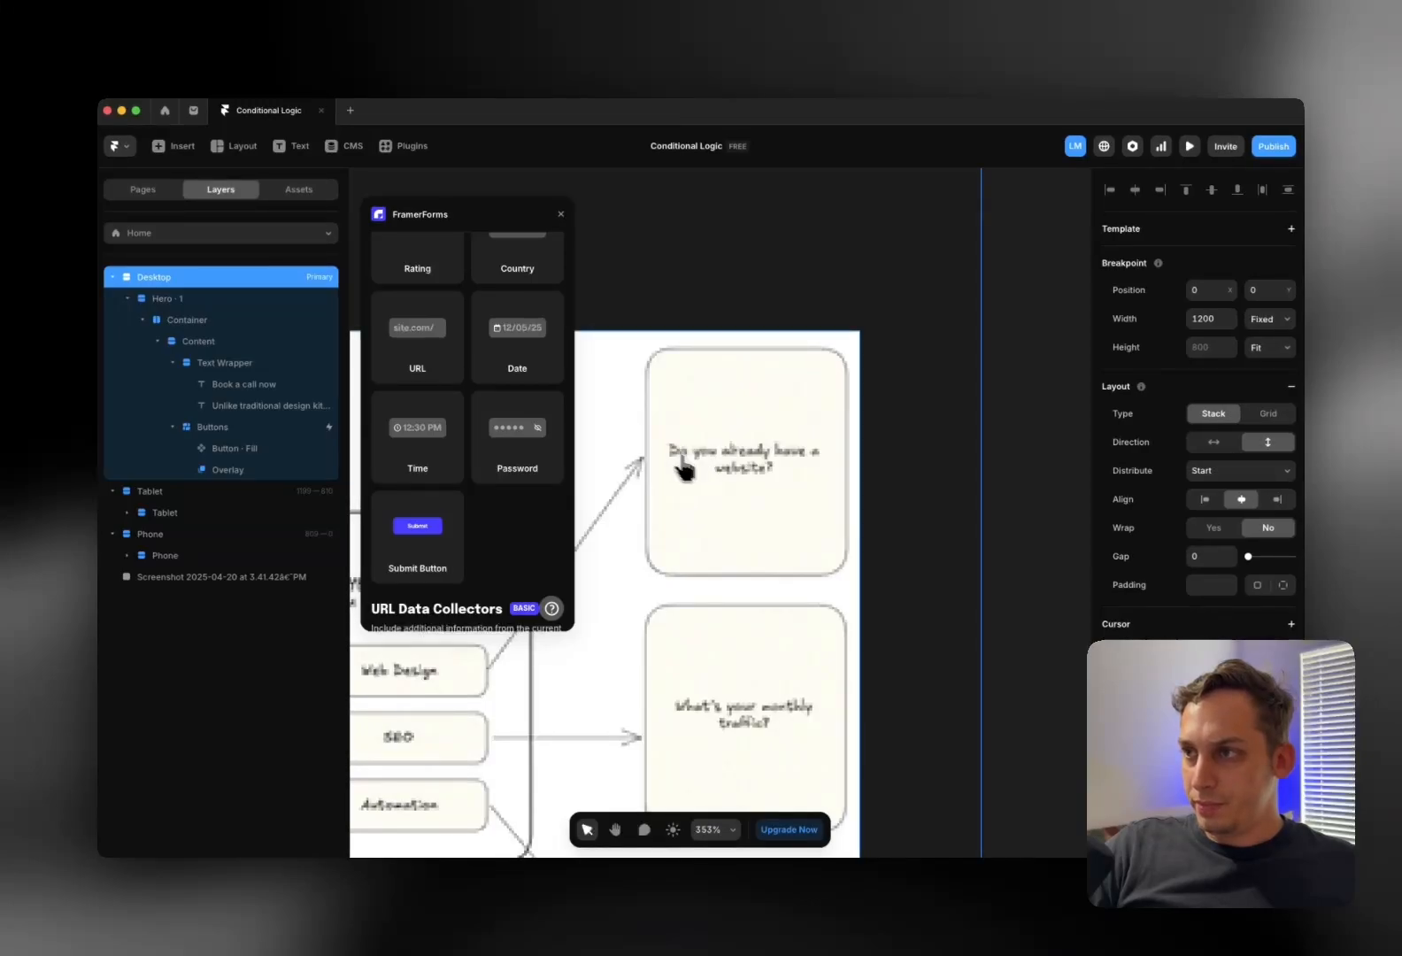
pyautogui.scroll(-4, 698, 462)
pyautogui.scroll(-4, 697, 474)
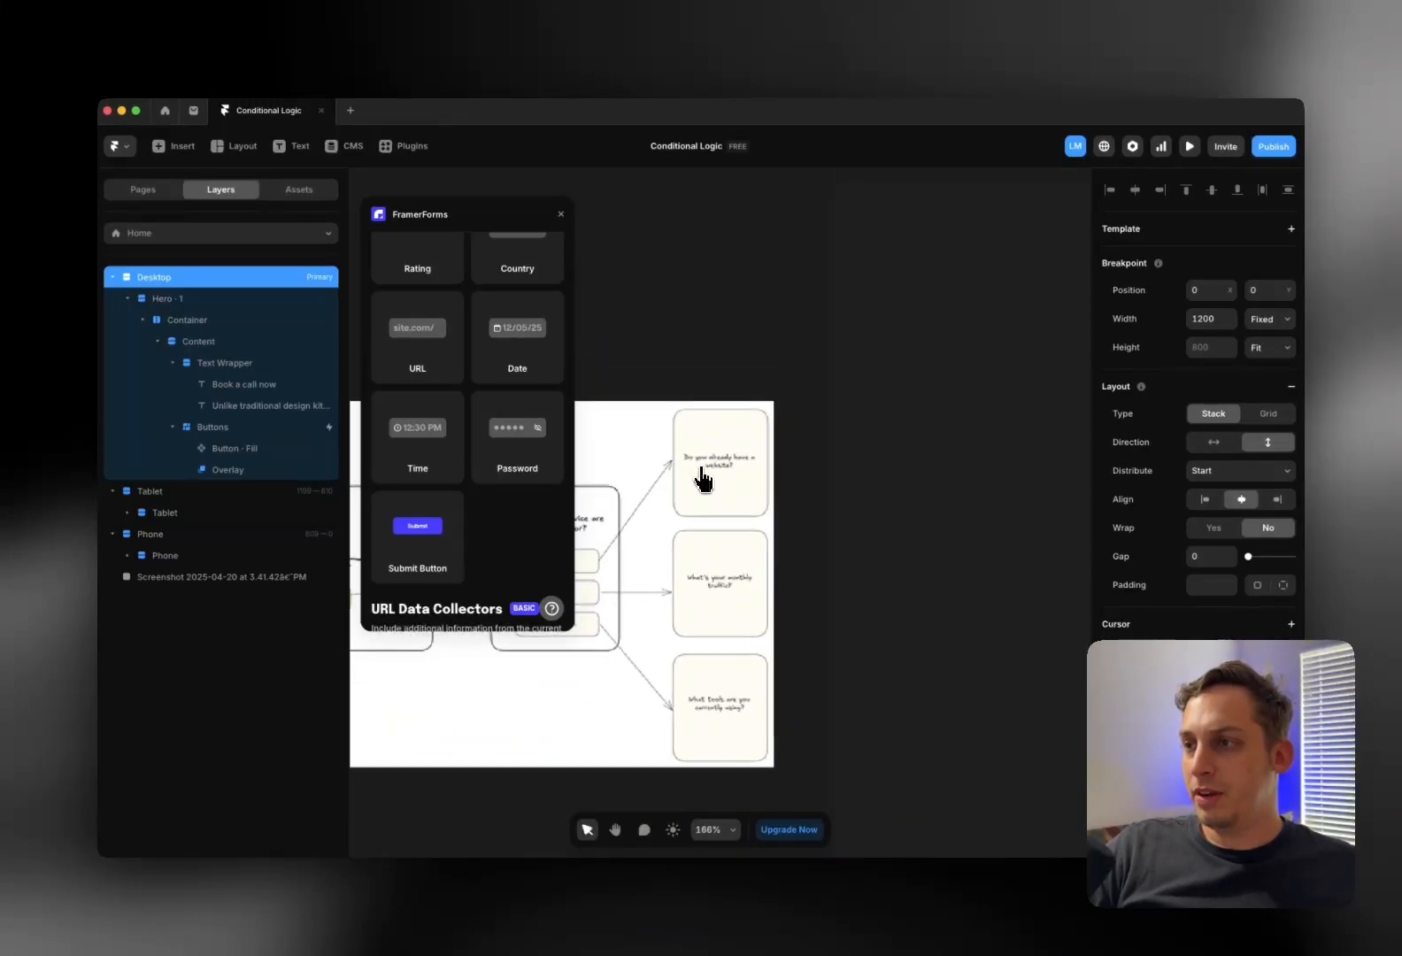
pyautogui.scroll(-4, 702, 474)
pyautogui.hscroll(5, 699, 472)
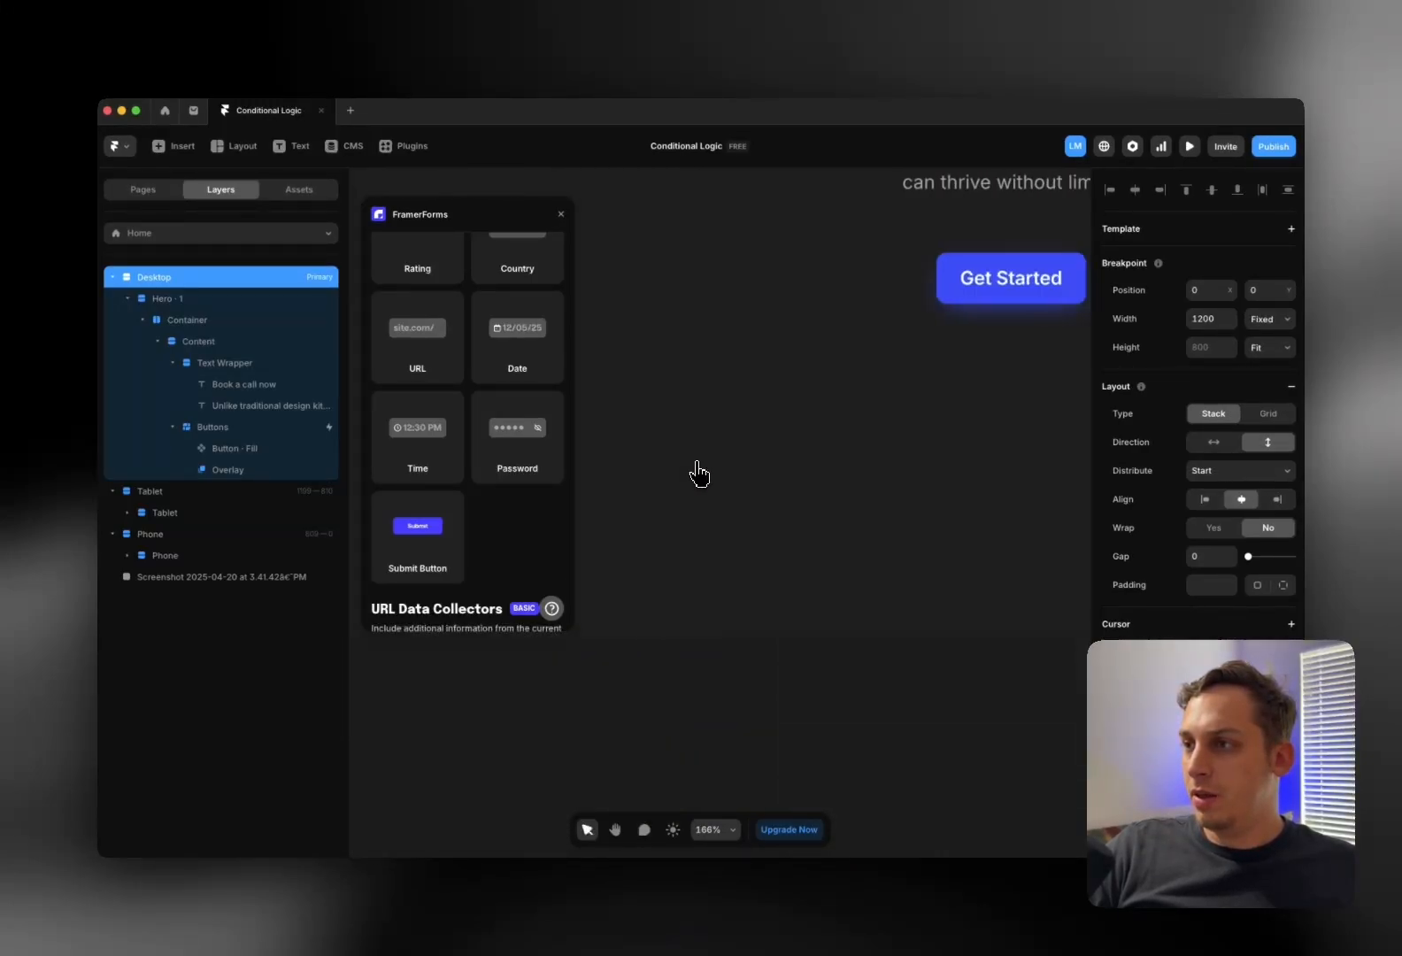
pyautogui.scroll(-5, 698, 472)
pyautogui.scroll(3, 698, 478)
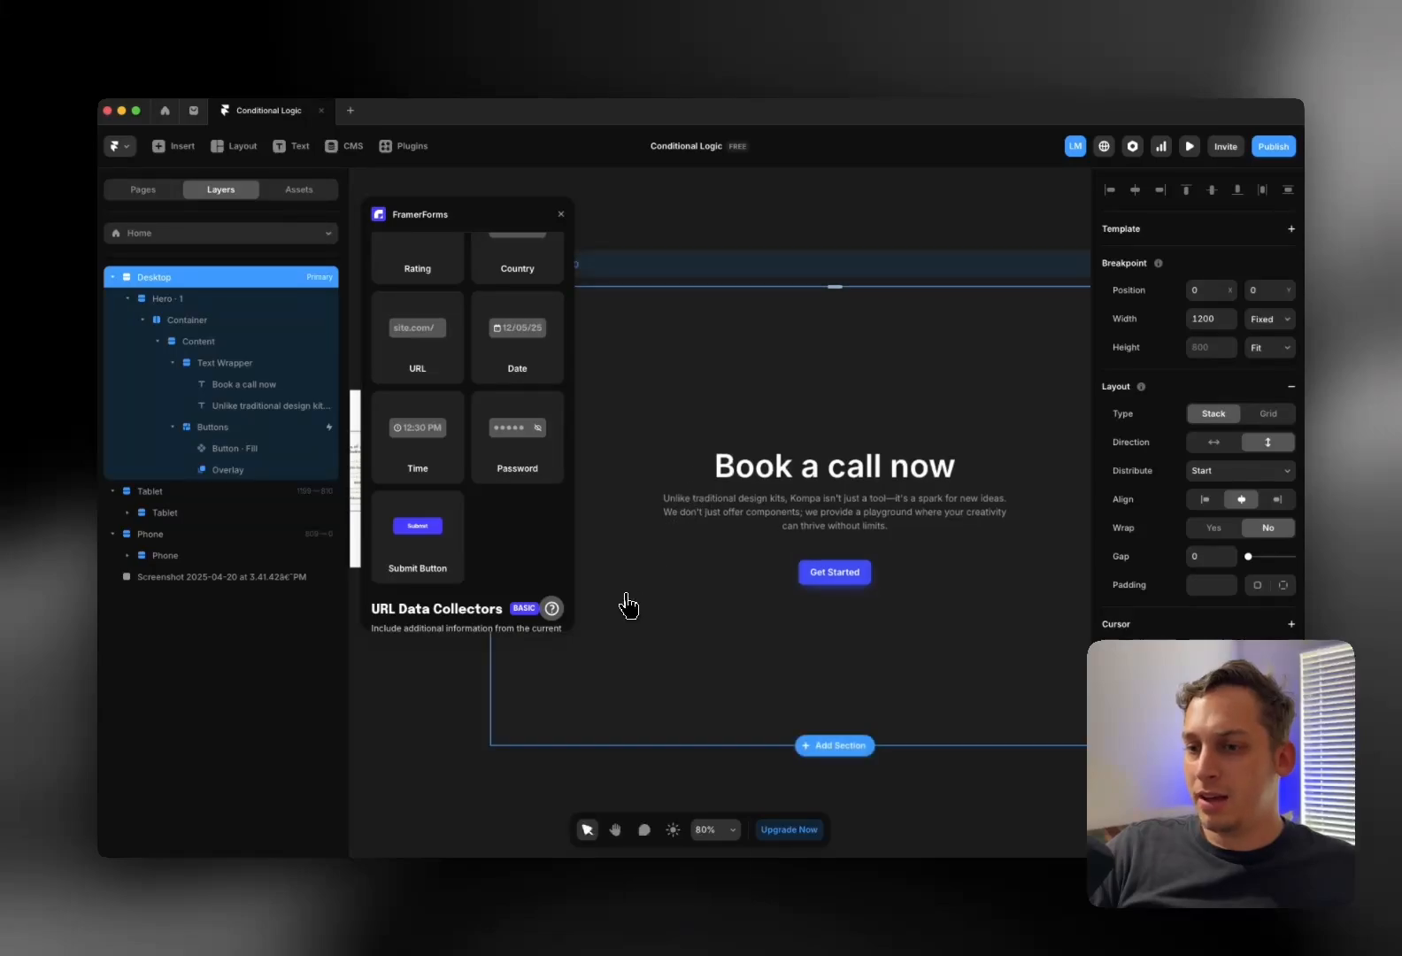
pyautogui.hscroll(-5, 594, 529)
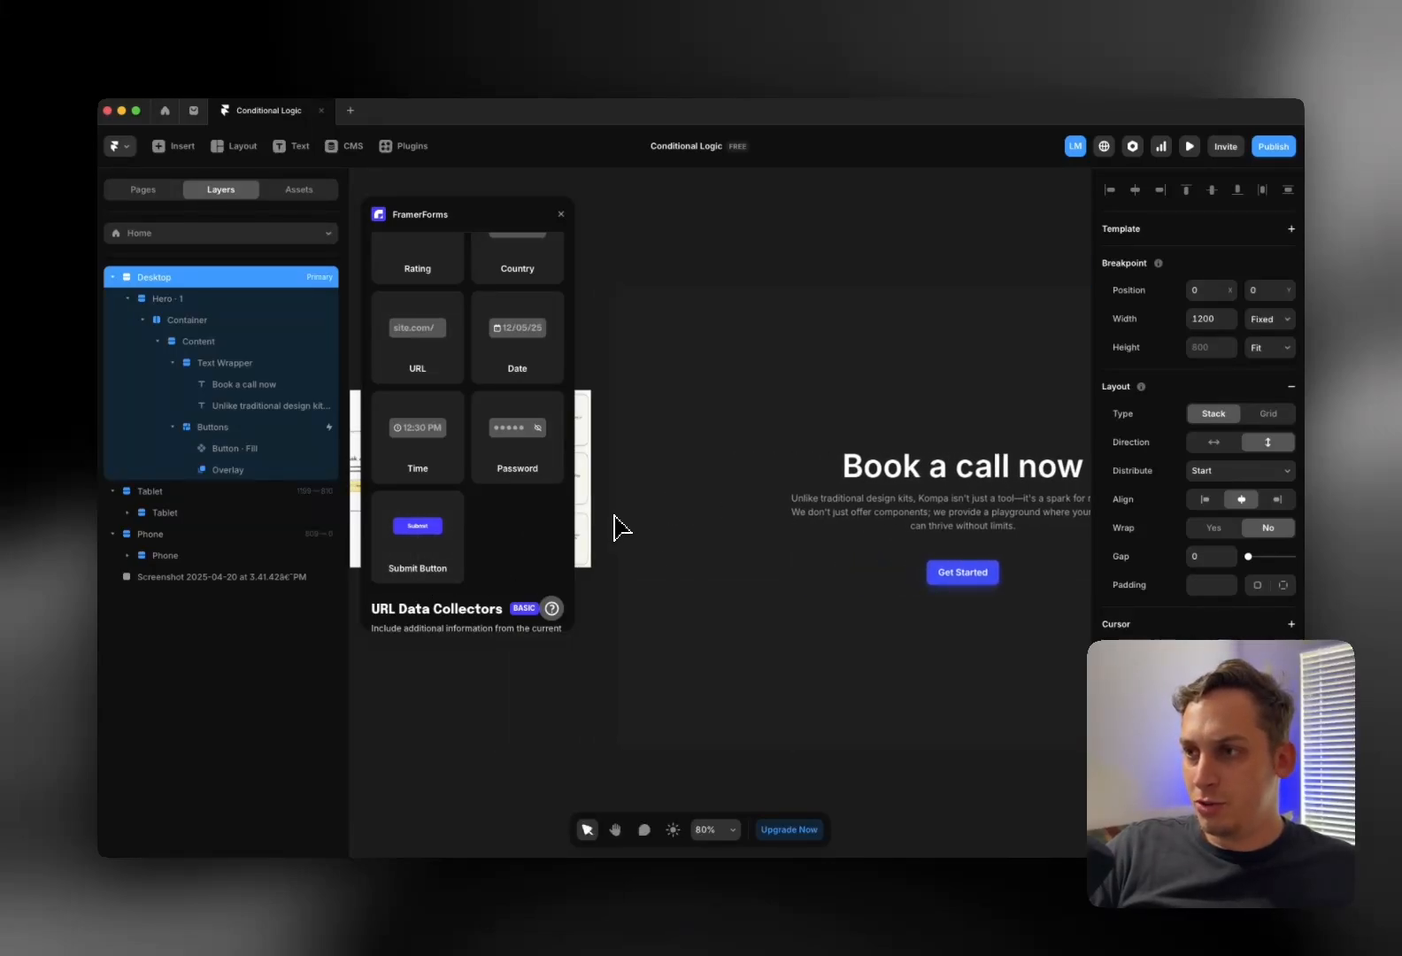
pyautogui.scroll(3, 655, 504)
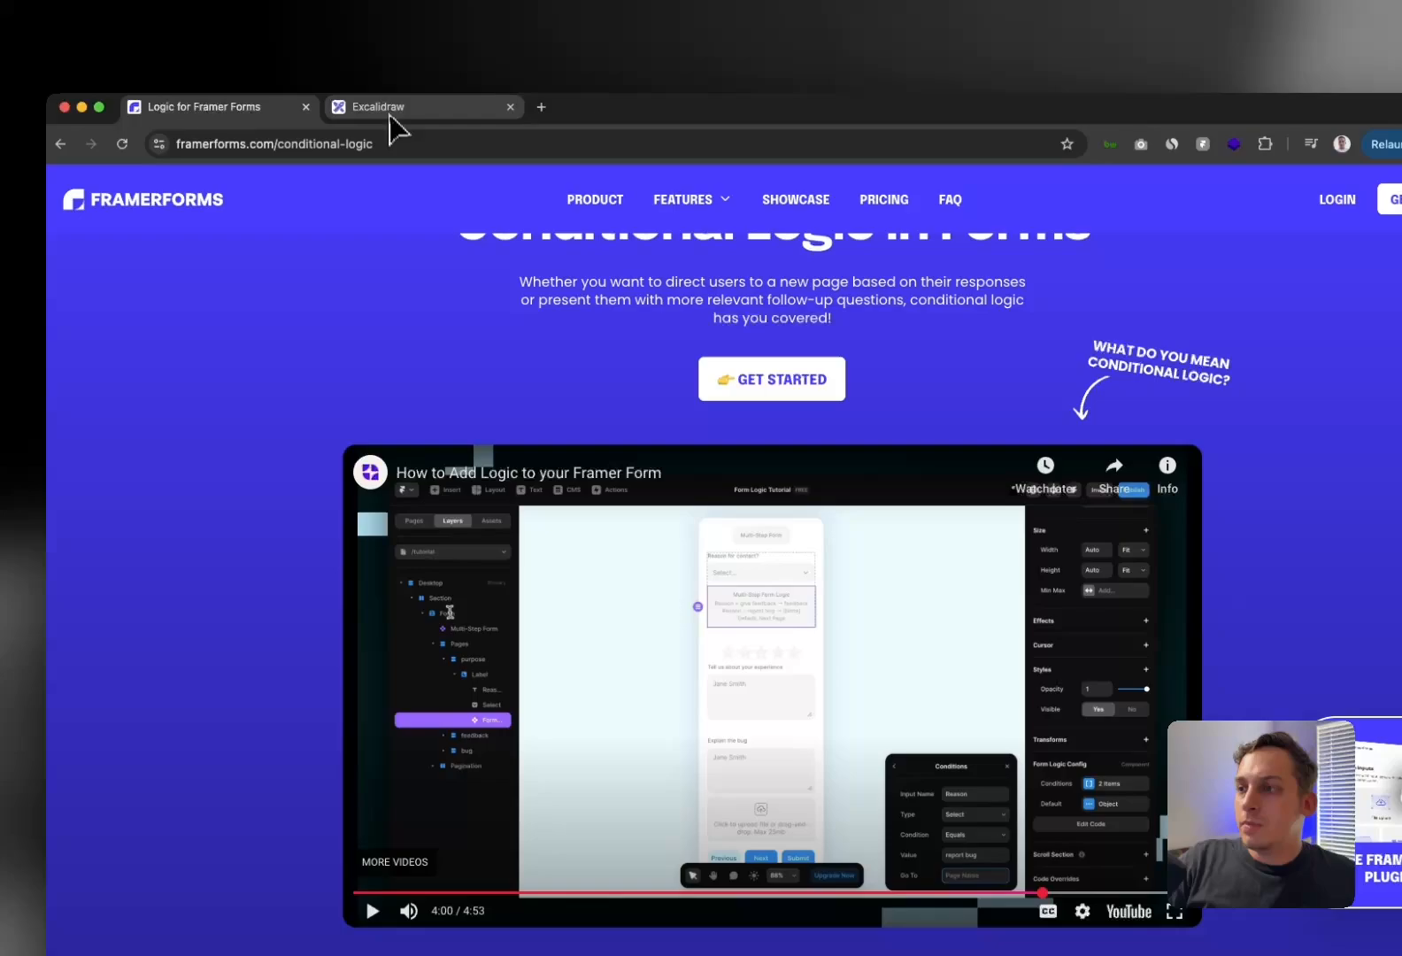
# Switch to the Excalidraw flow diagram and screenshot the three follow-up question cards
pyautogui.click(386, 110)
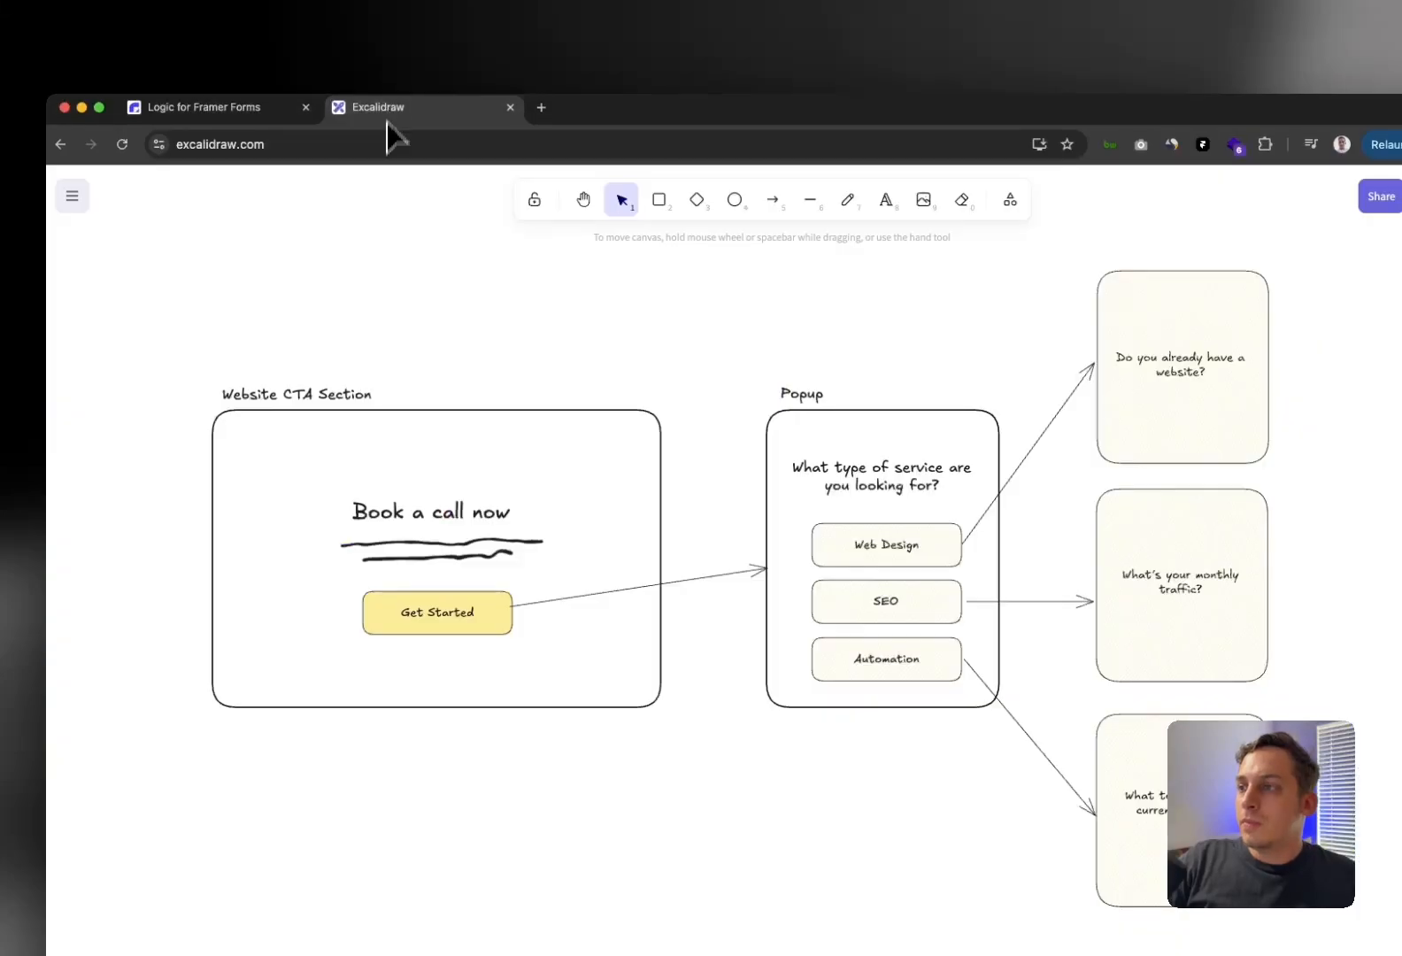
pyautogui.hscroll(10, 595, 338)
pyautogui.keyDown('ctrl'); pyautogui.scroll(2, 723, 376); pyautogui.keyUp('ctrl')
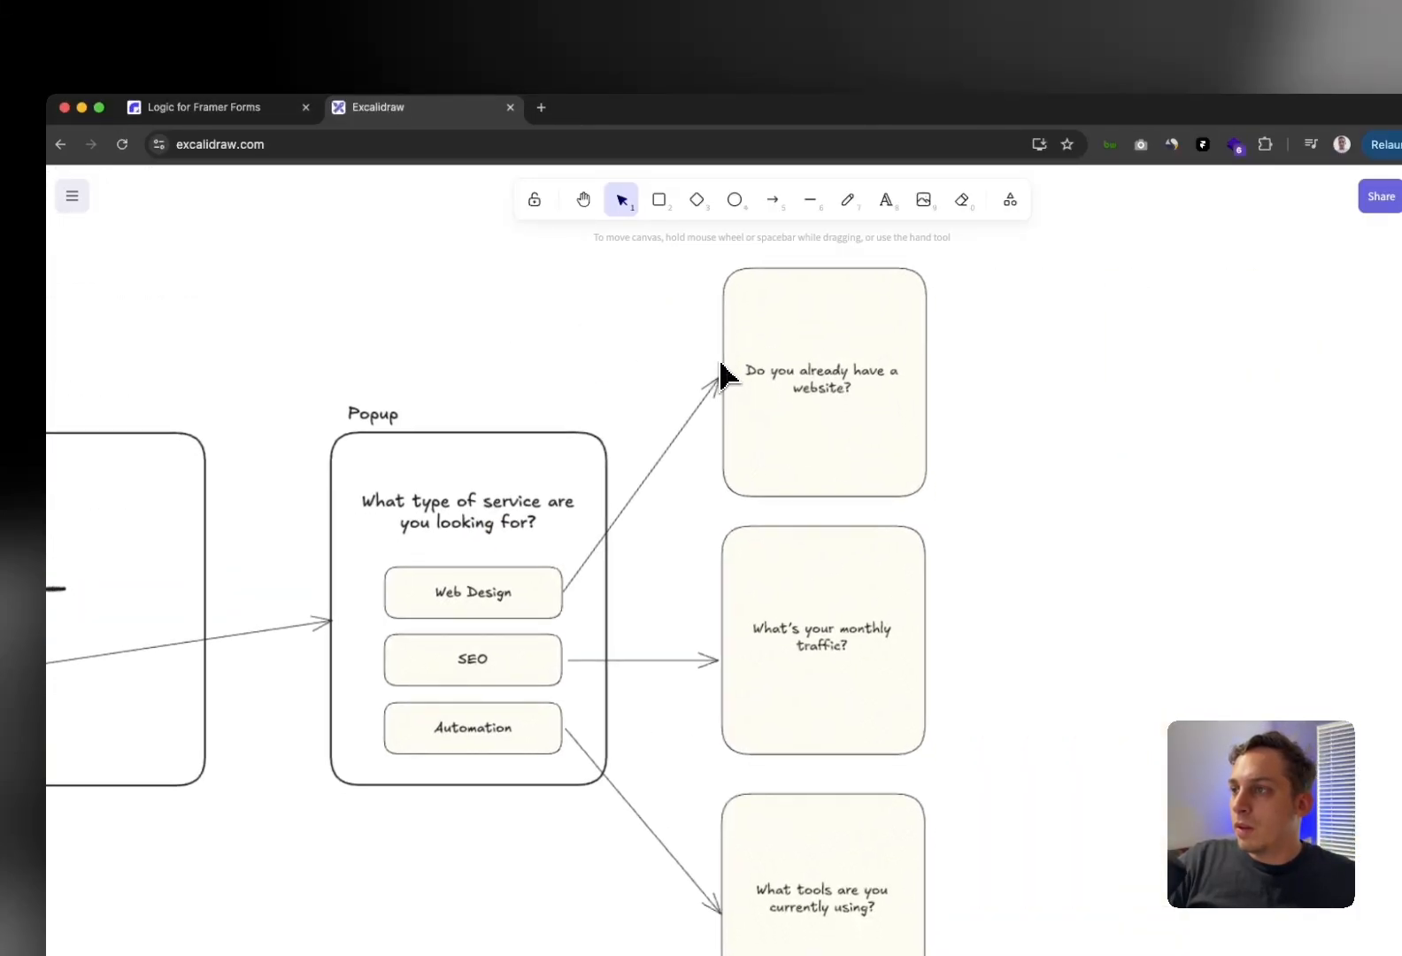
pyautogui.scroll(-2, 723, 376)
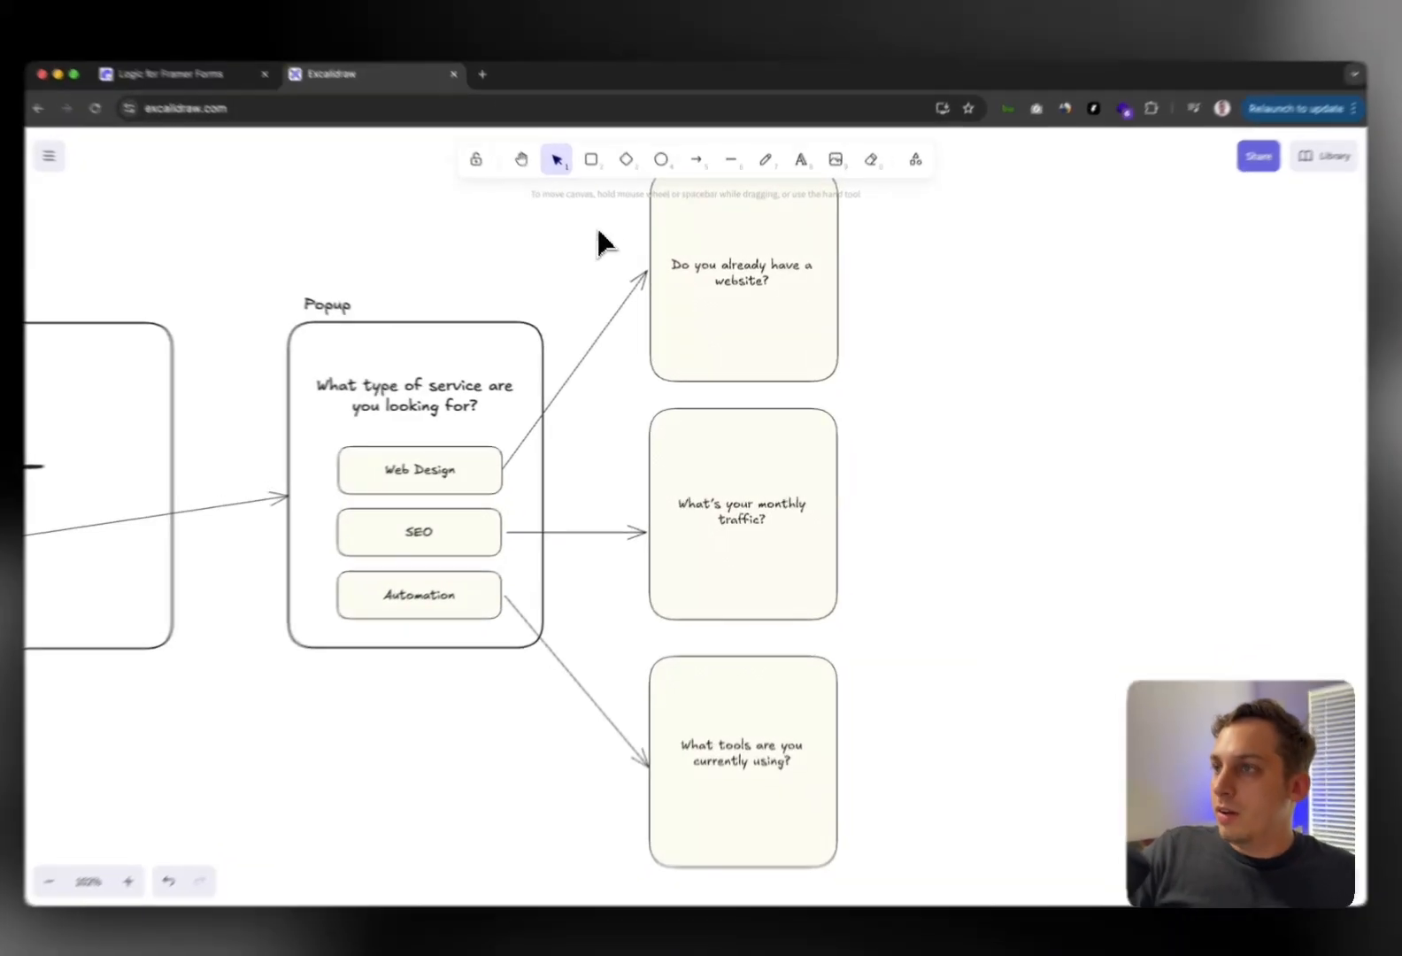
pyautogui.moveTo(626, 232); pyautogui.dragTo(831, 766)
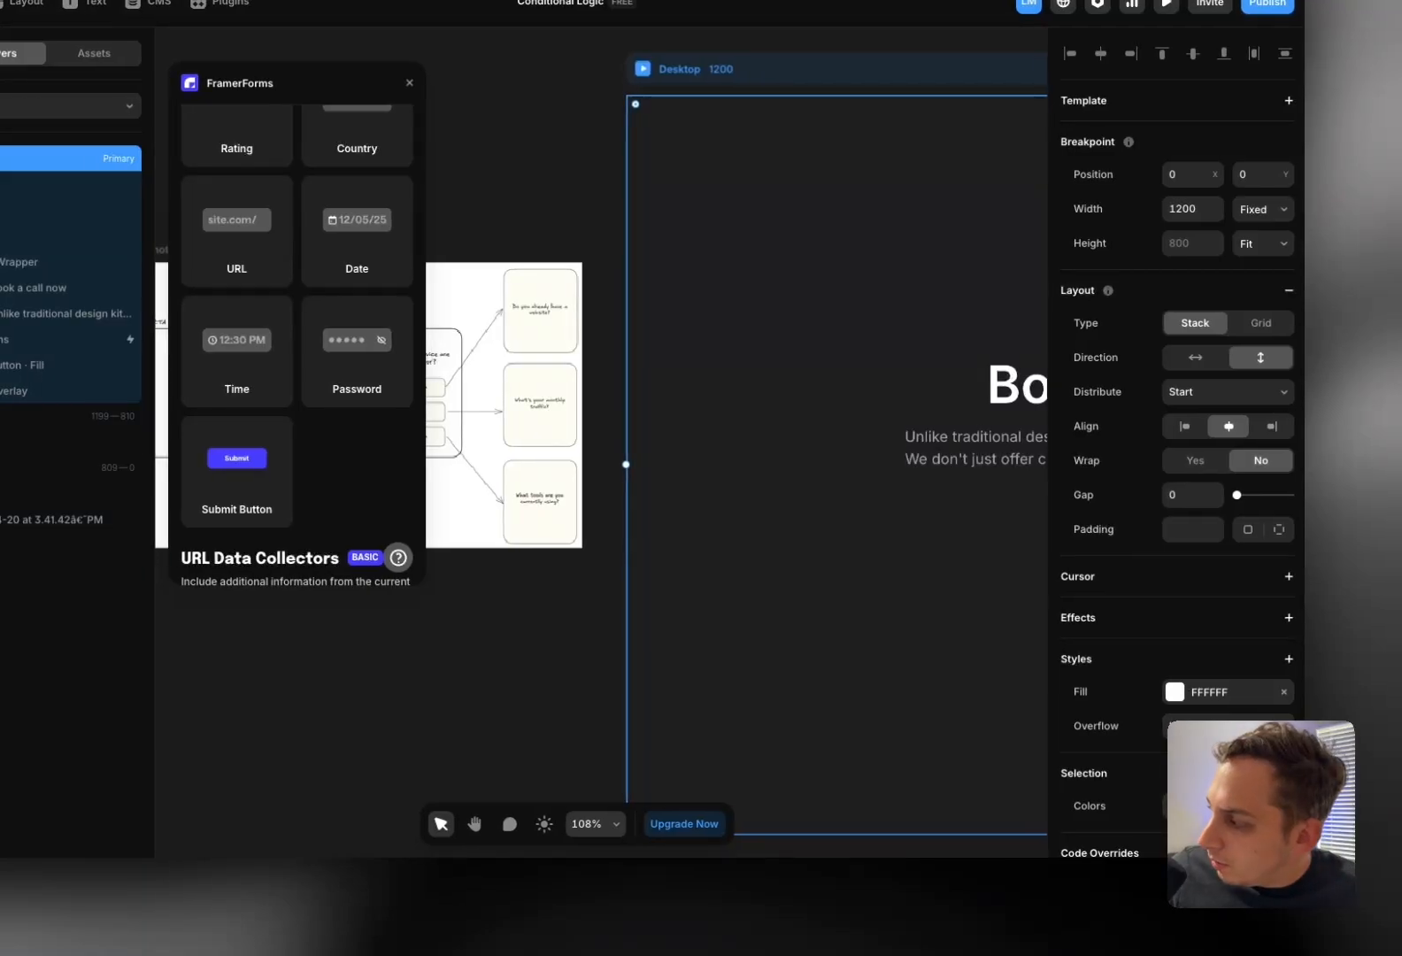
# Drop the question-card screenshot onto the Framer canvas and move it left
pyautogui.moveTo(802, 792); pyautogui.dragTo(511, 657)
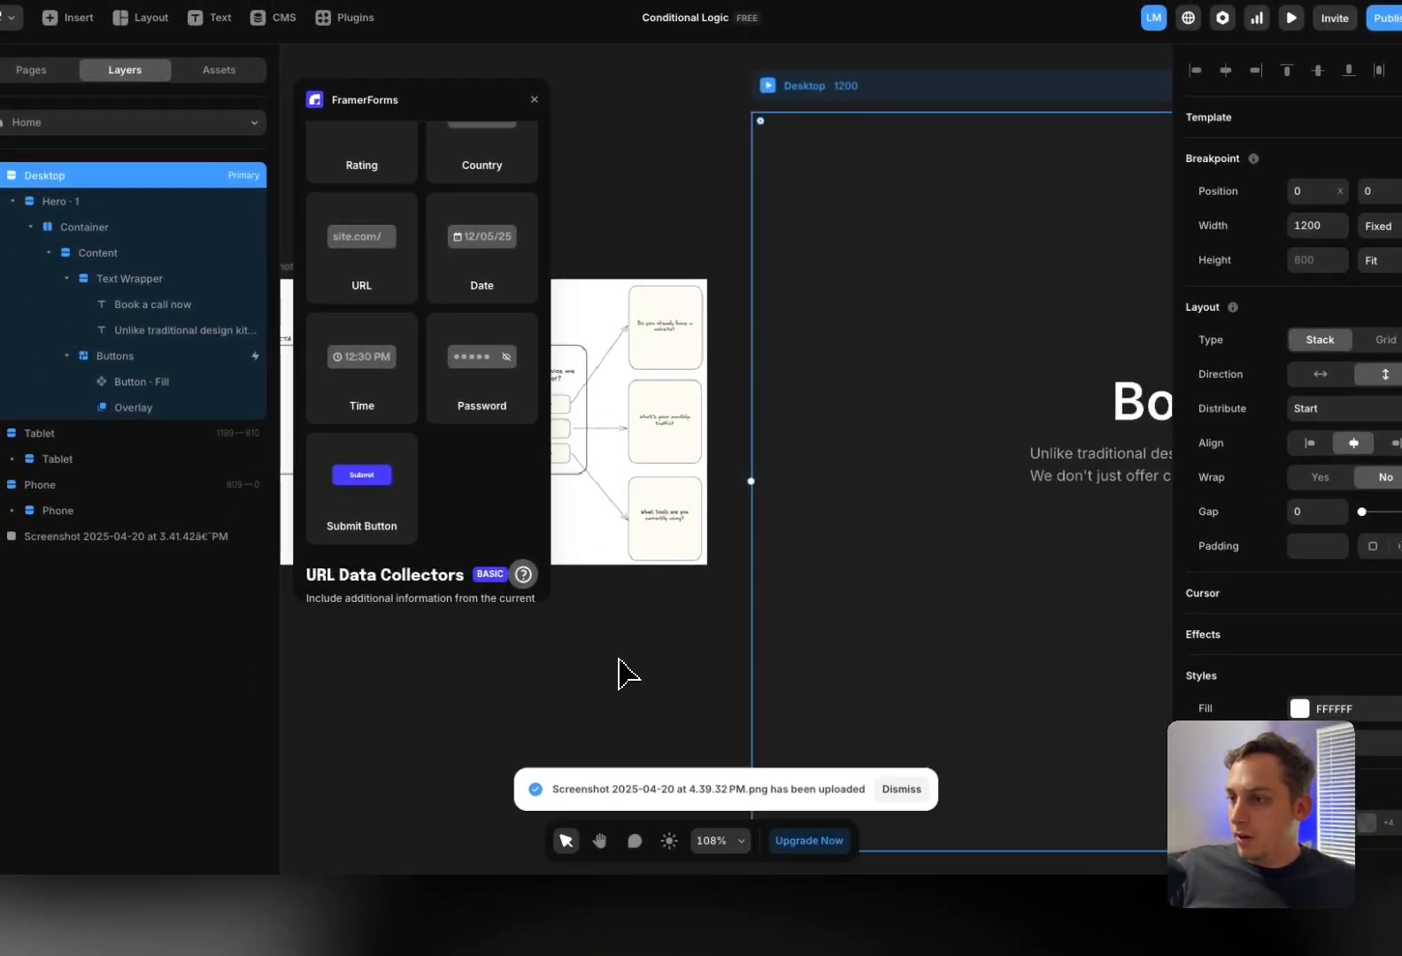
pyautogui.scroll(-2, 622, 660)
pyautogui.hscroll(-1, 623, 660)
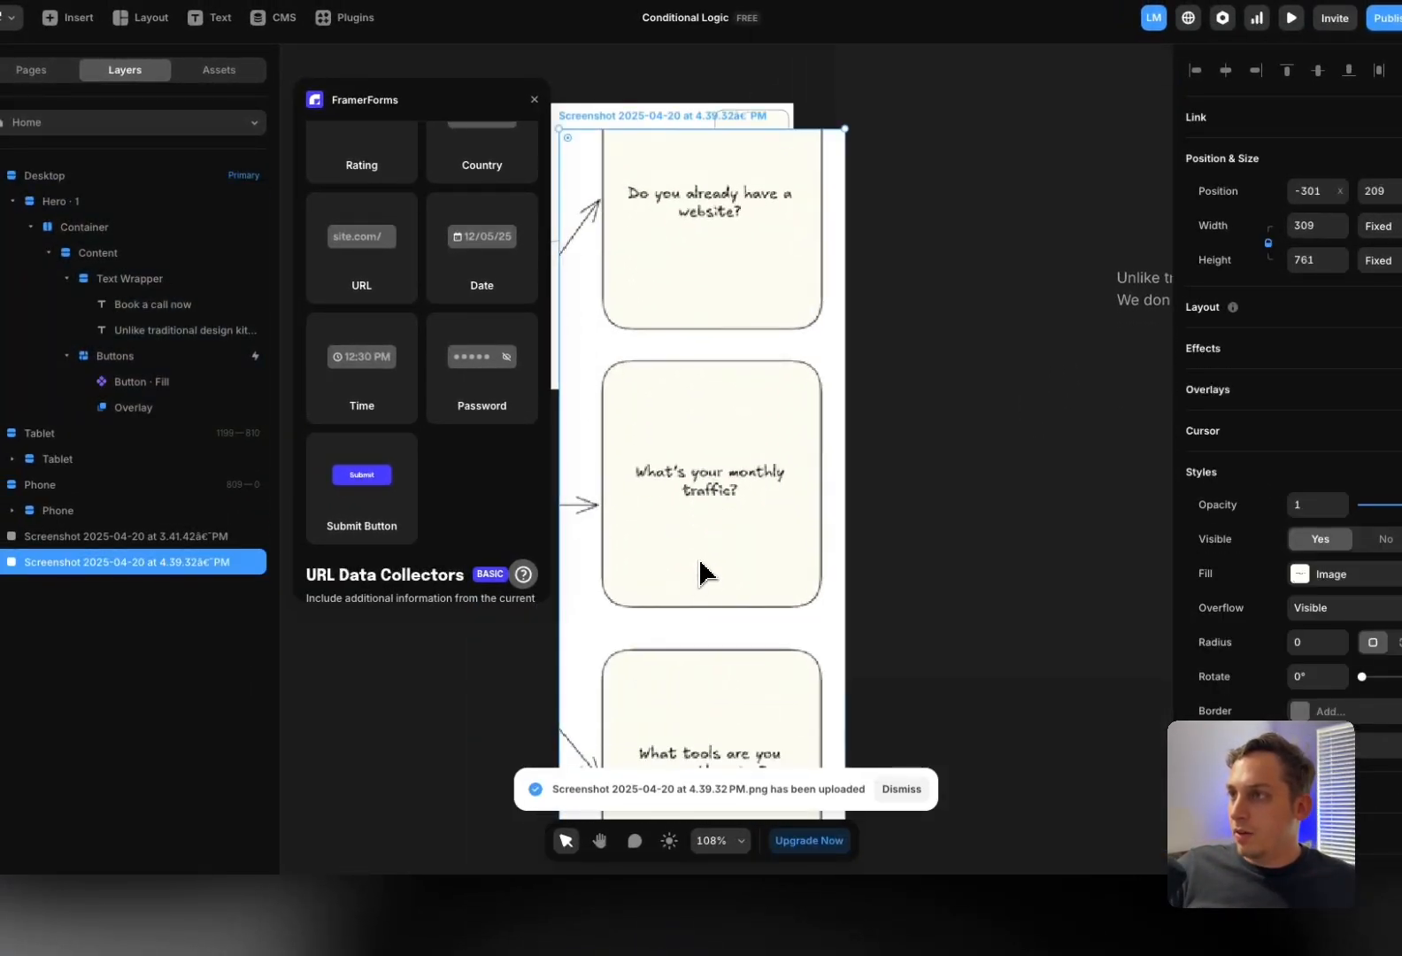
pyautogui.moveTo(702, 559); pyautogui.dragTo(643, 577)
pyautogui.scroll(-5, 646, 588)
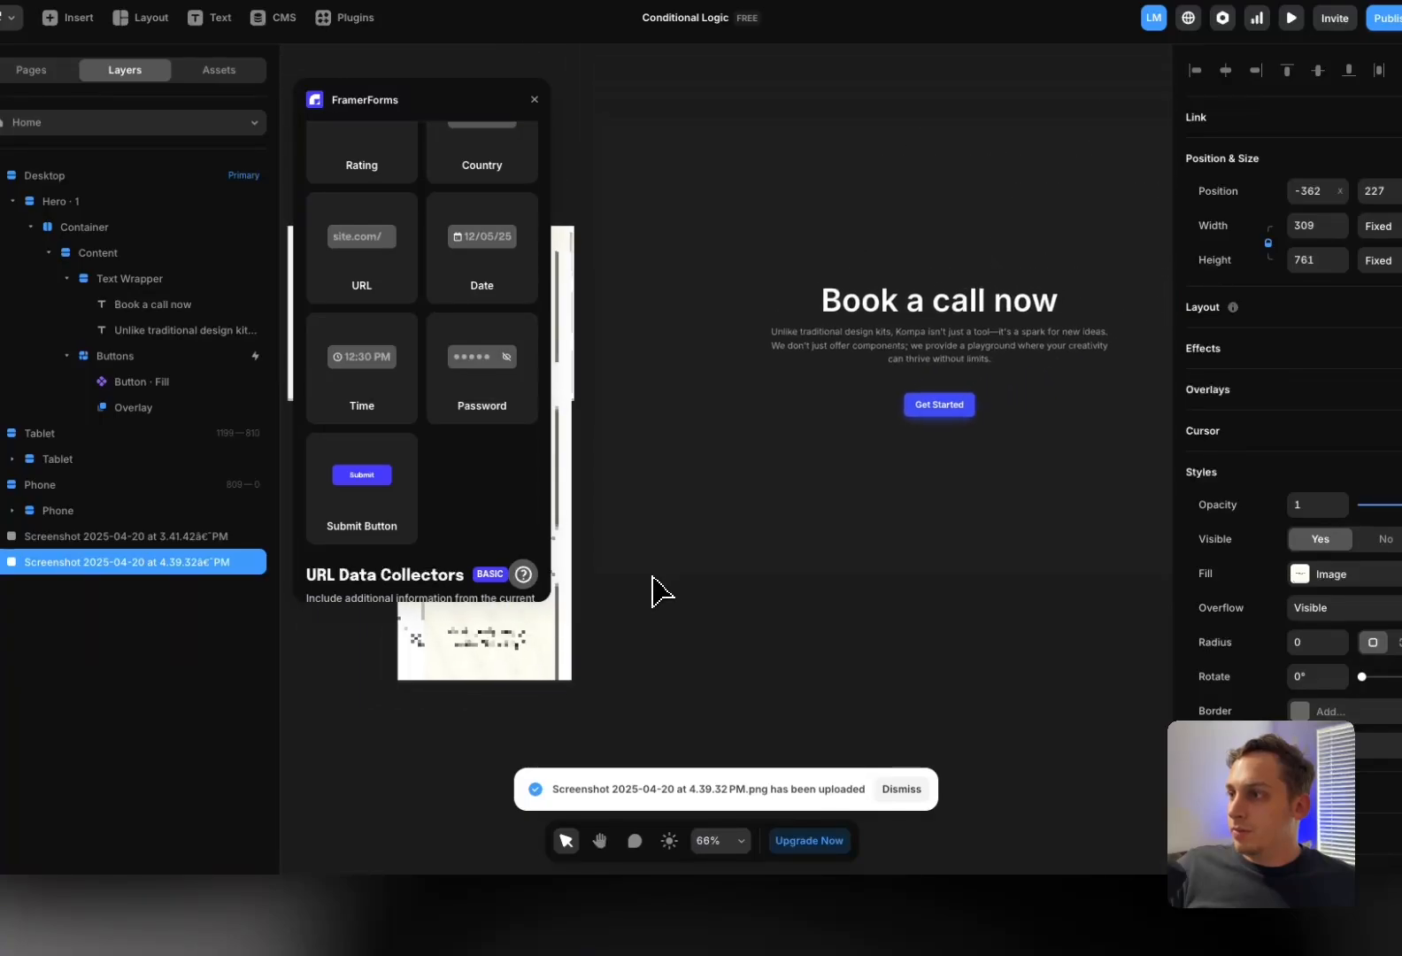
# In the overlay, wrap the Web Design heading and Location label in a left-aligned stack
pyautogui.click(938, 407)
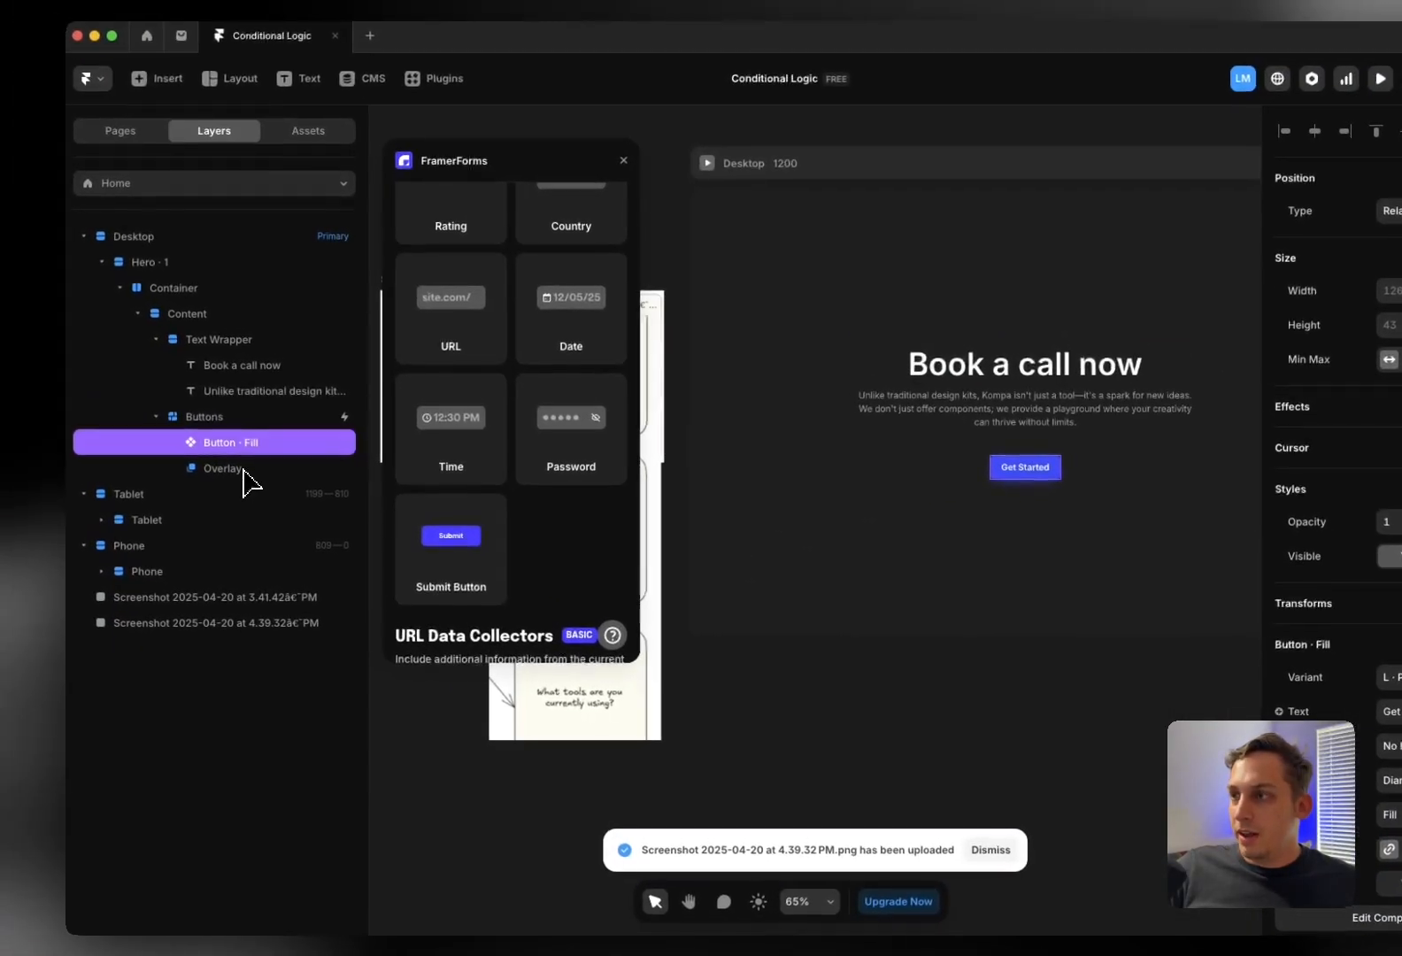
pyautogui.click(154, 411)
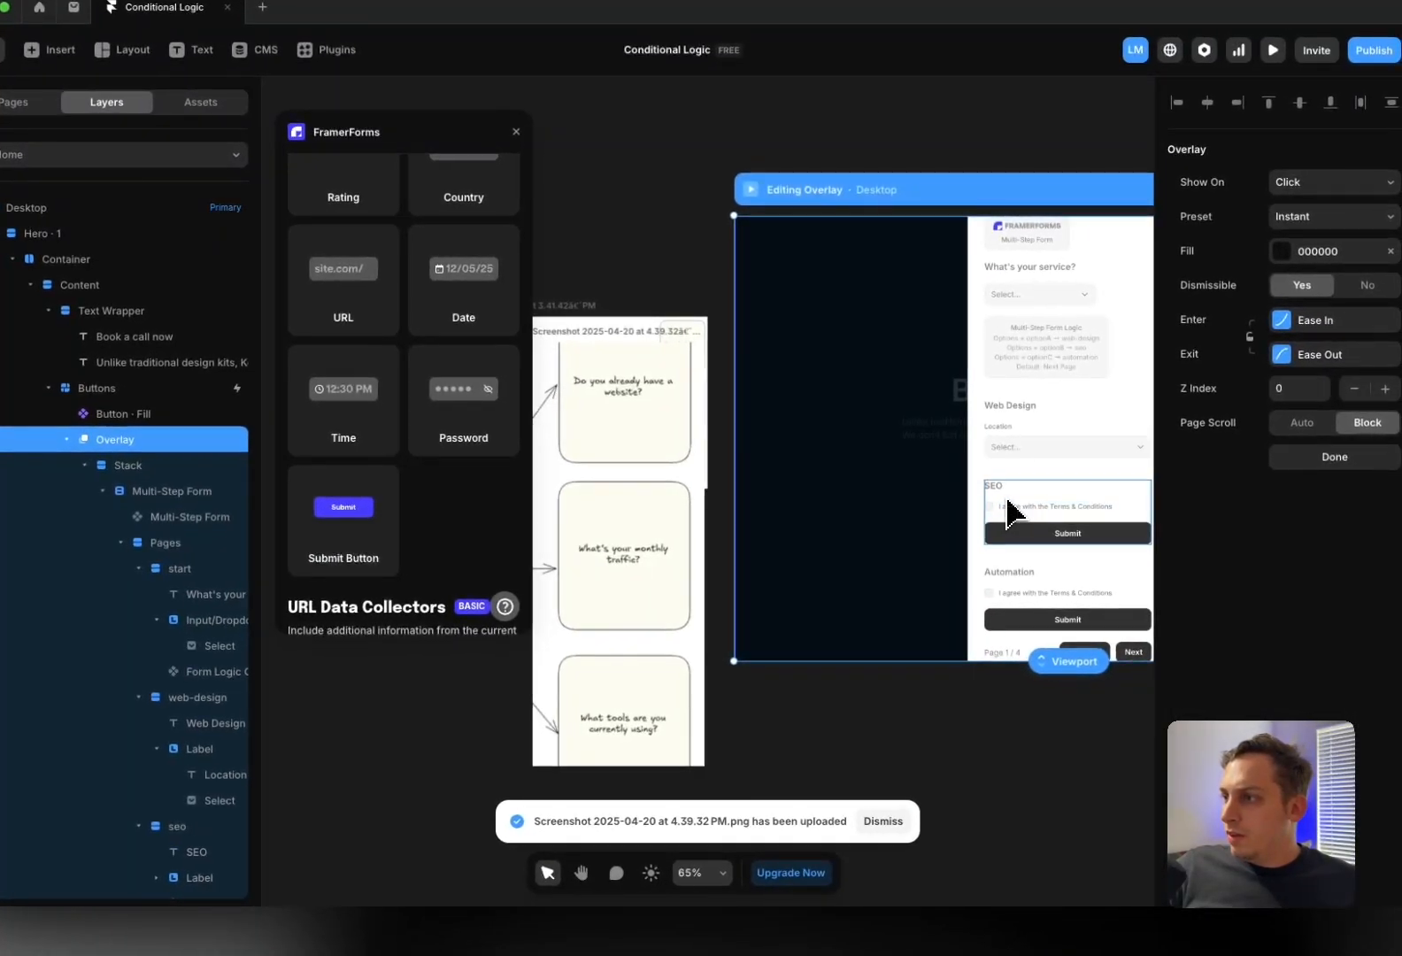
pyautogui.click(1001, 430)
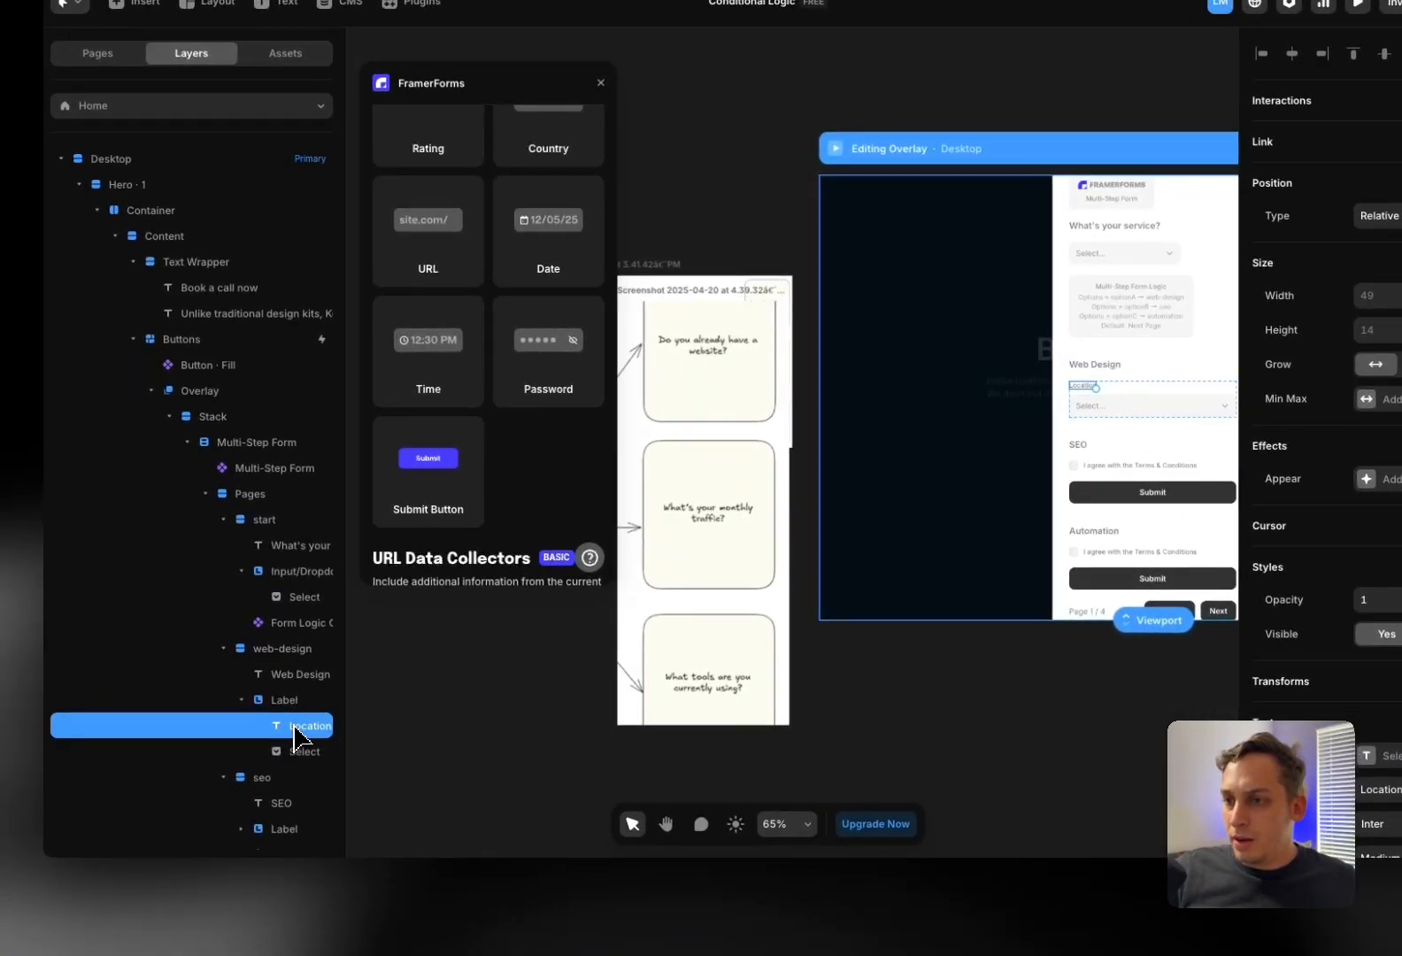
pyautogui.moveTo(297, 726); pyautogui.dragTo(275, 685)
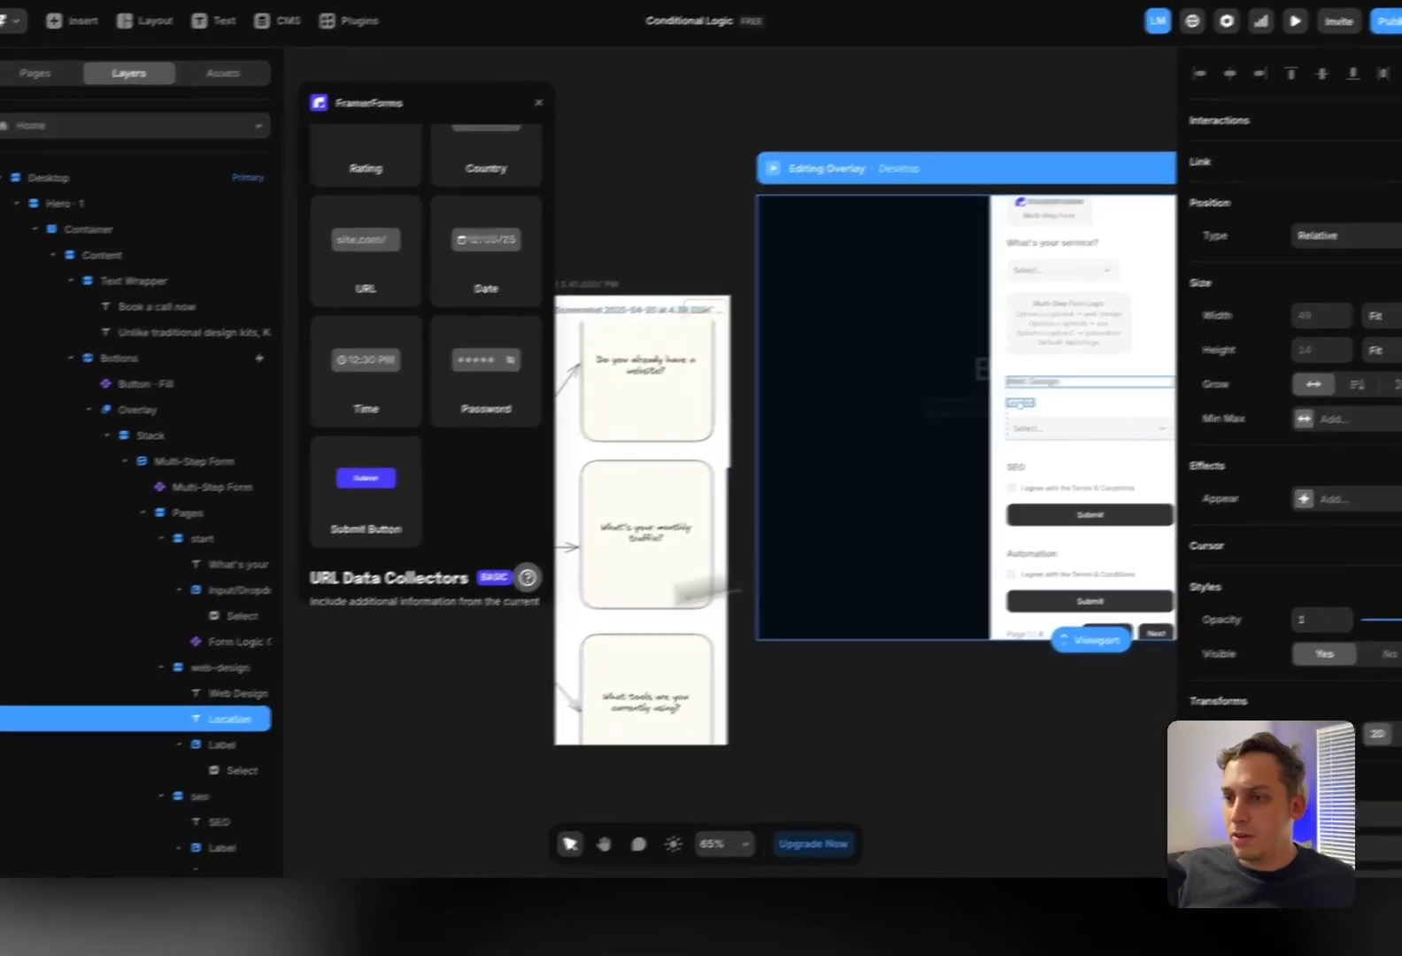
pyautogui.keyDown('shift'); pyautogui.click(275, 678); pyautogui.keyUp('shift')
pyautogui.rightClick(275, 679)
pyautogui.click(313, 631)
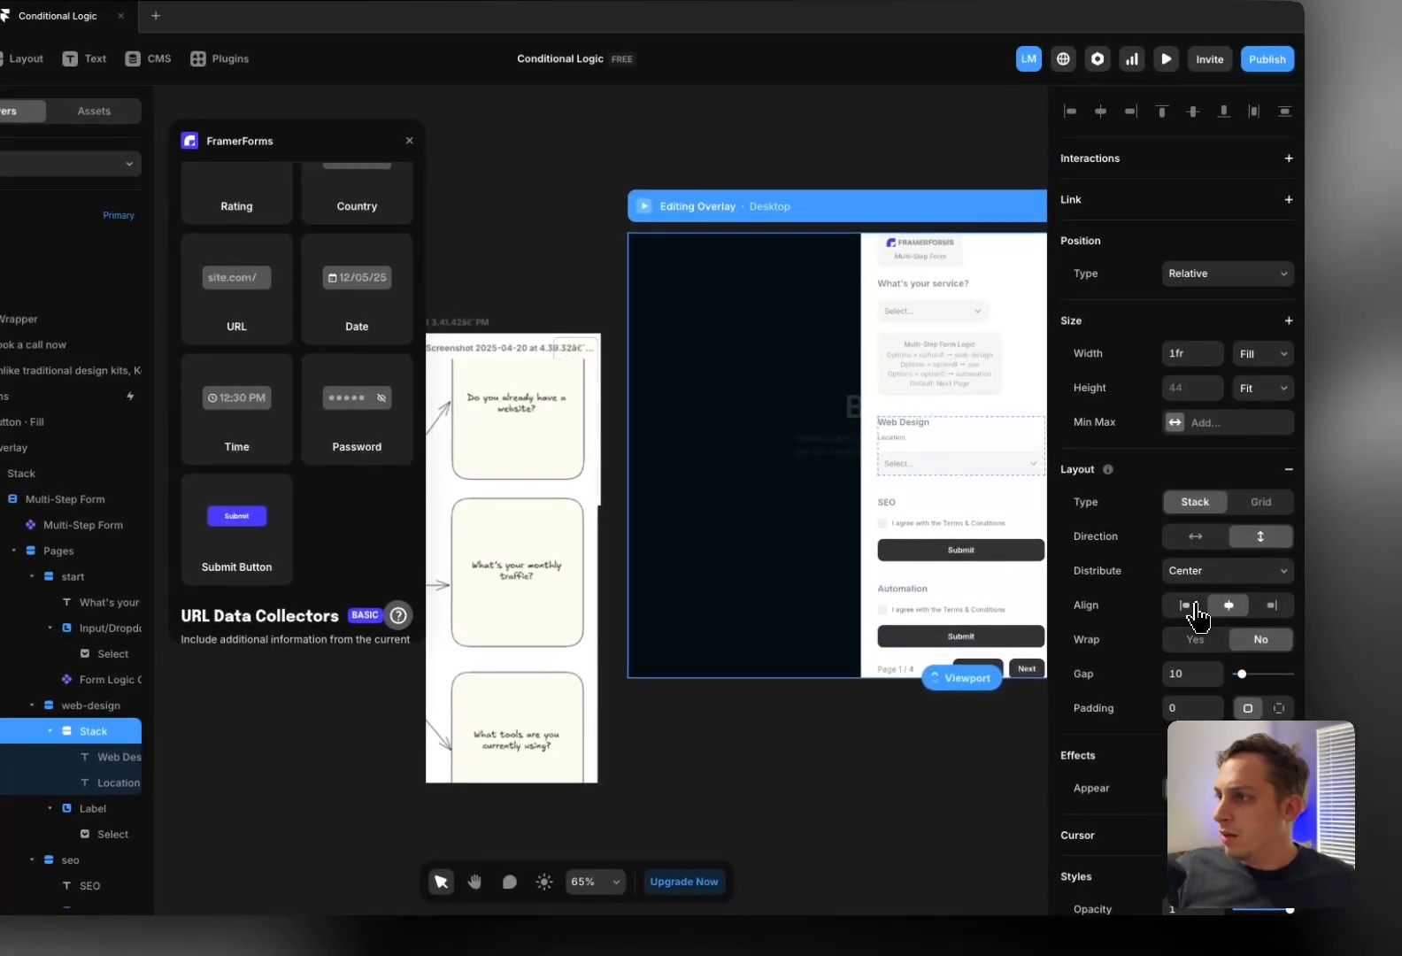
pyautogui.click(1190, 605)
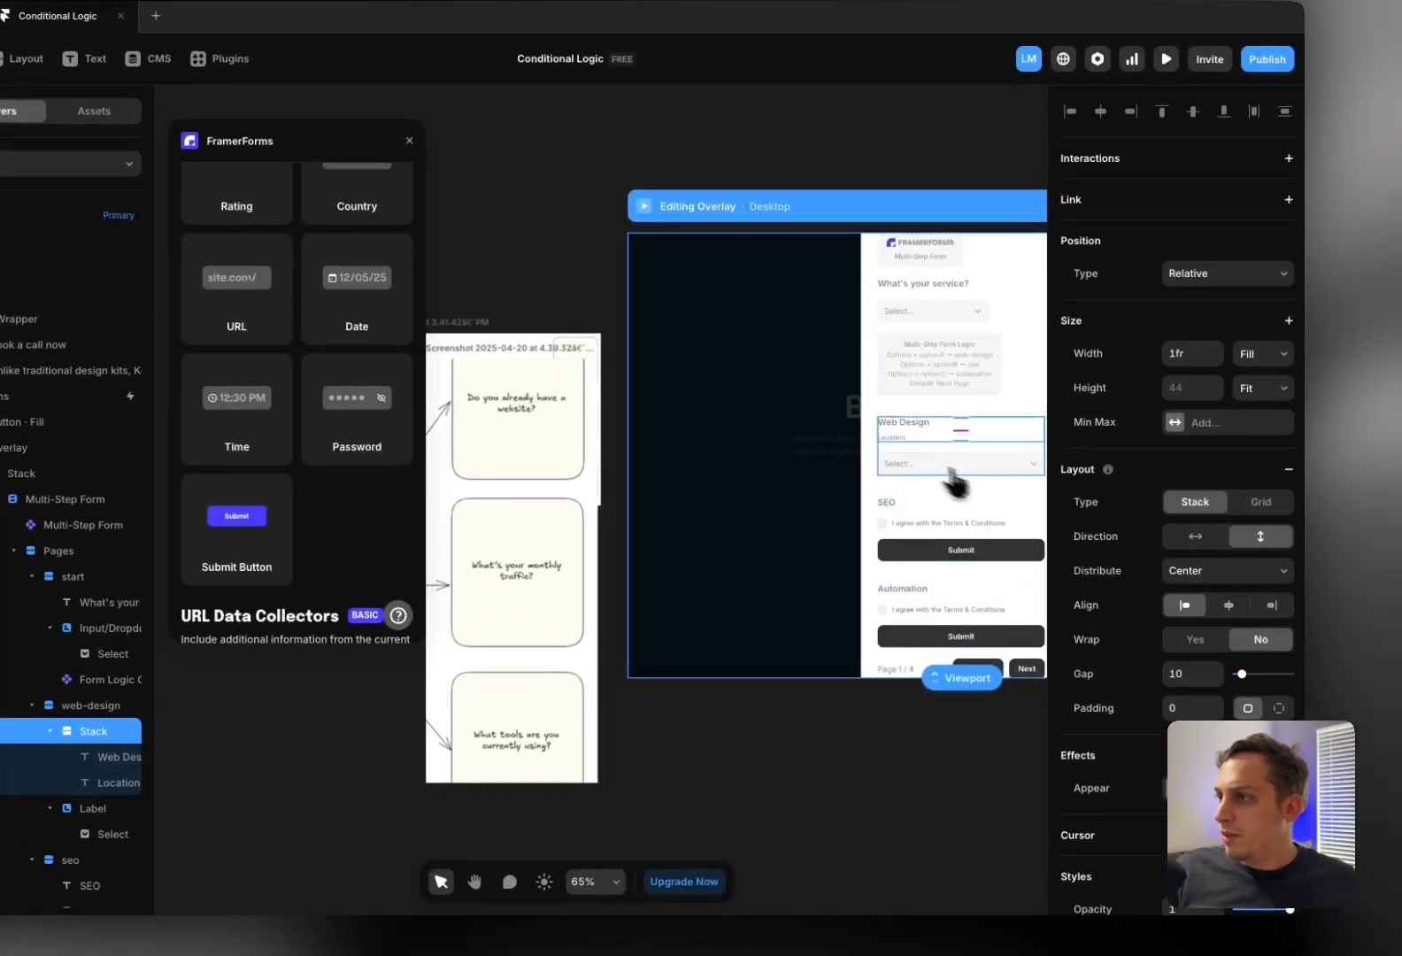
# Change the Location label to 'Do you already have a website?'
pyautogui.click(891, 437)
pyautogui.scroll(4, 892, 451)
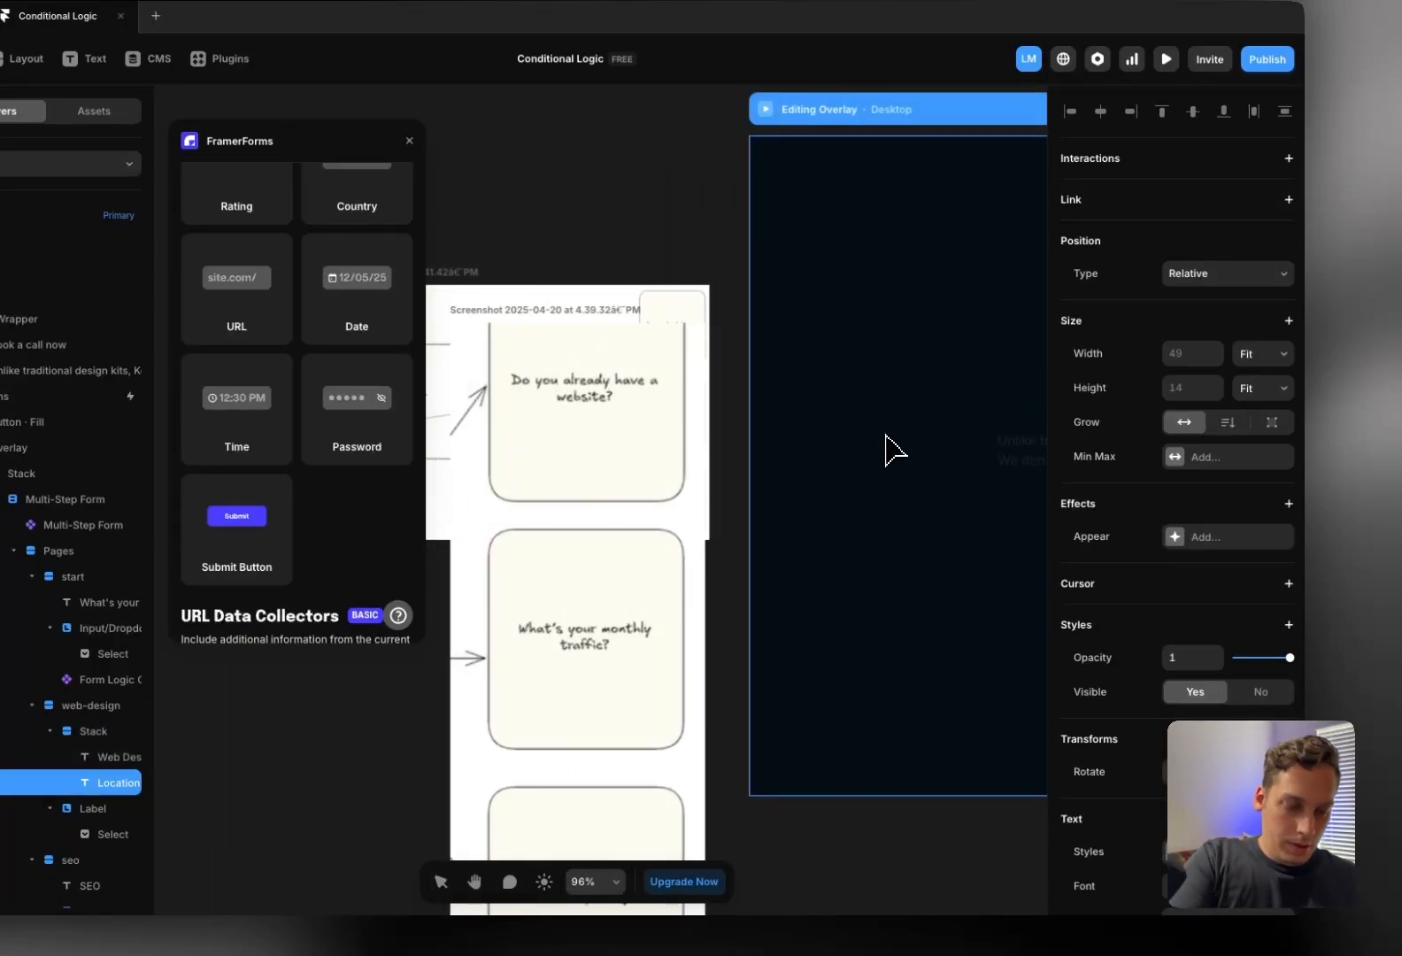
pyautogui.write('Do you al')
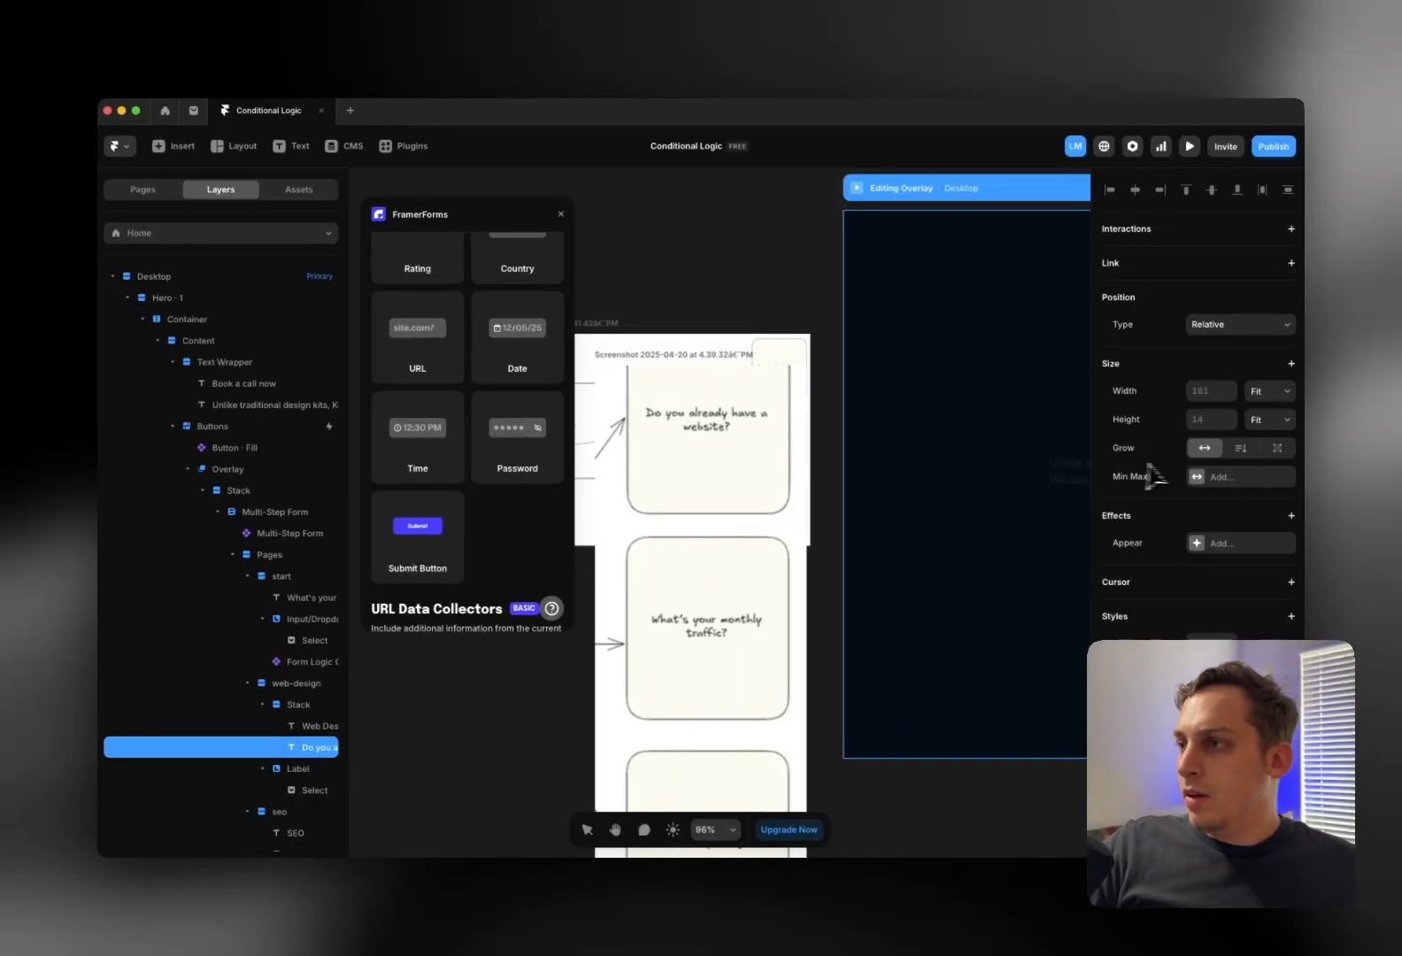
pyautogui.hscroll(5, 964, 471)
pyautogui.press('Escape')
# Change the dropdown's Amsterdam and Barcelona options to Yes (yes) and No (no)
pyautogui.click(921, 496)
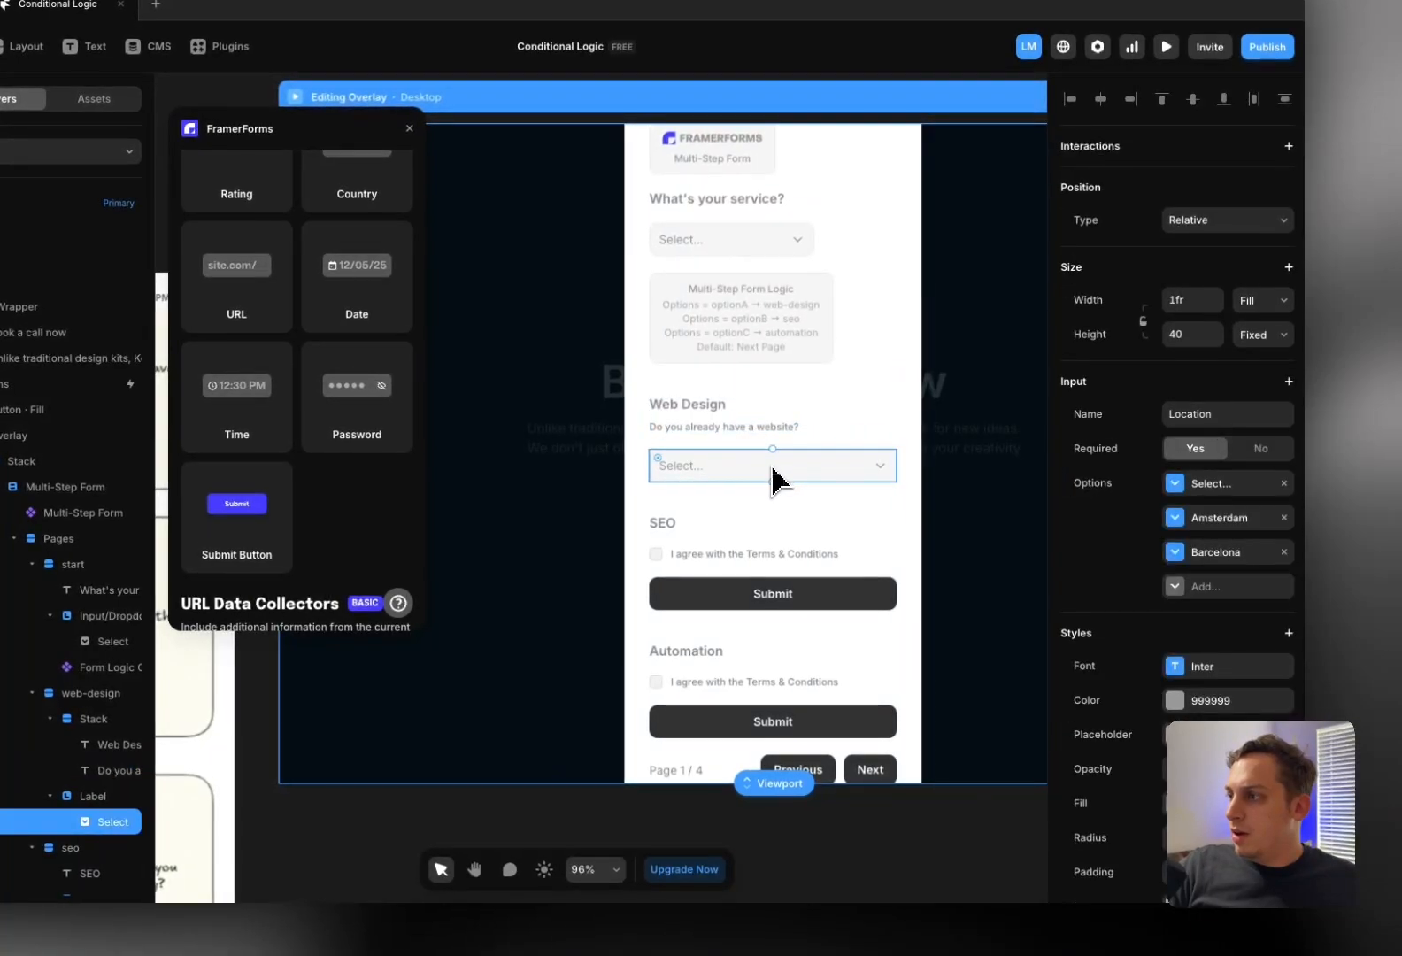
pyautogui.click(1236, 520)
pyautogui.click(965, 636)
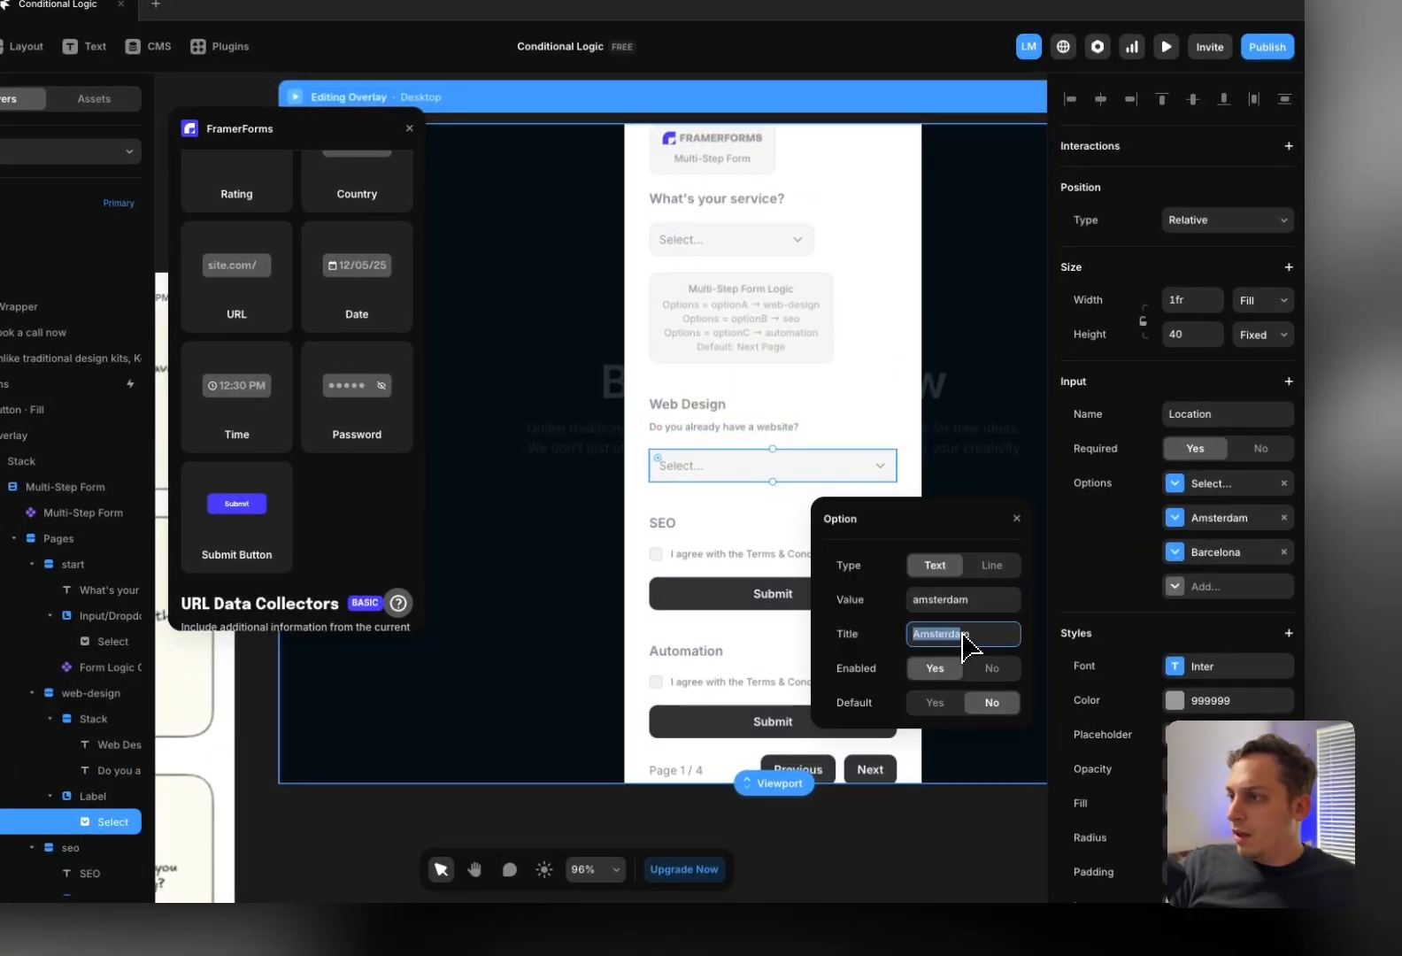
pyautogui.write('Yes')
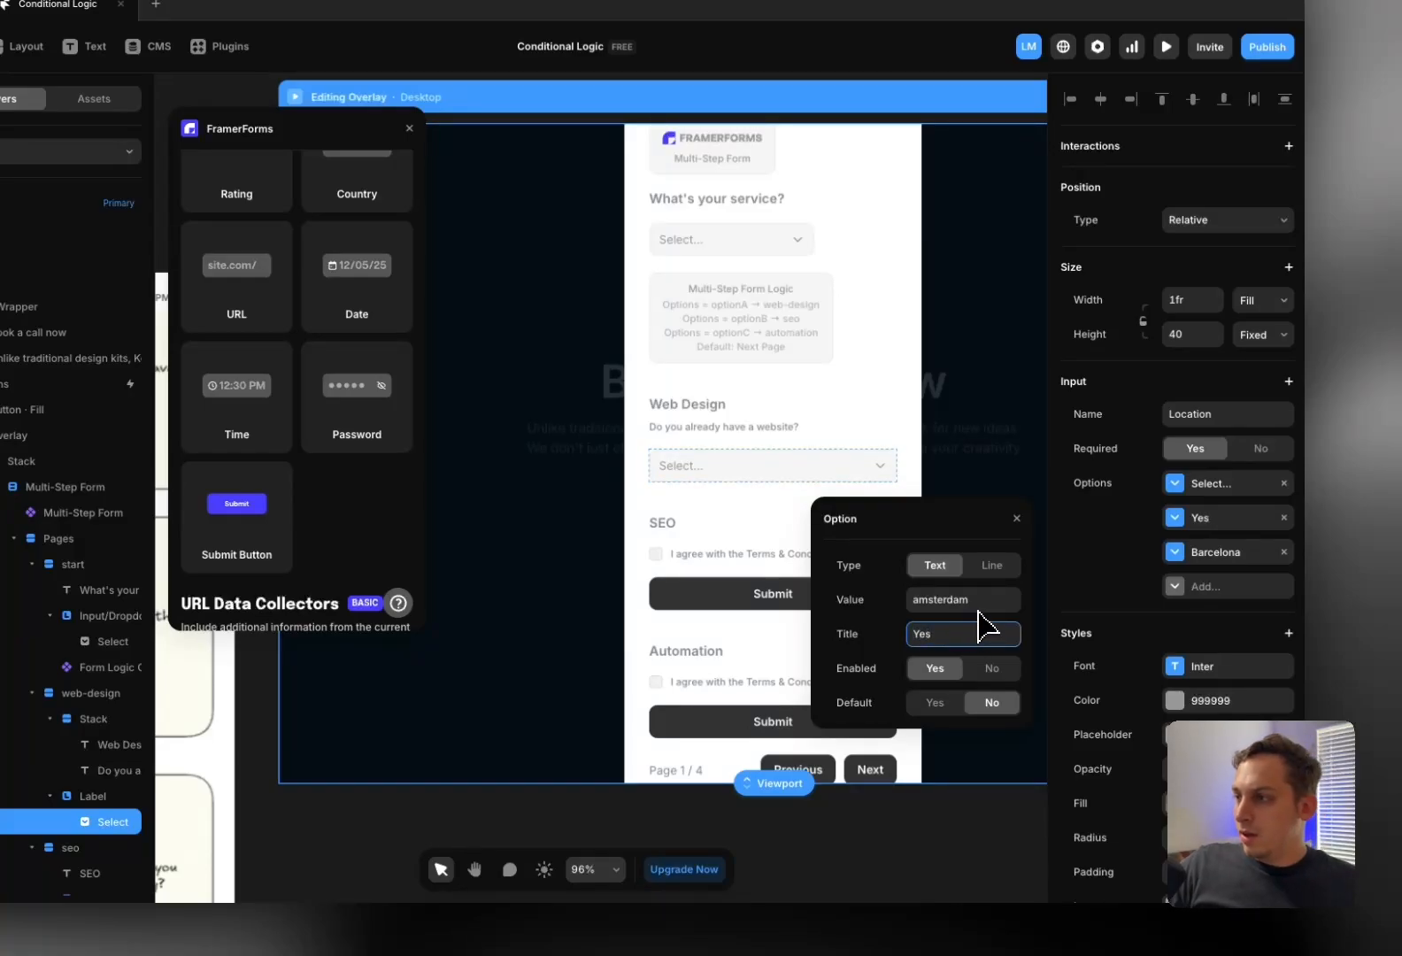
pyautogui.click(978, 609)
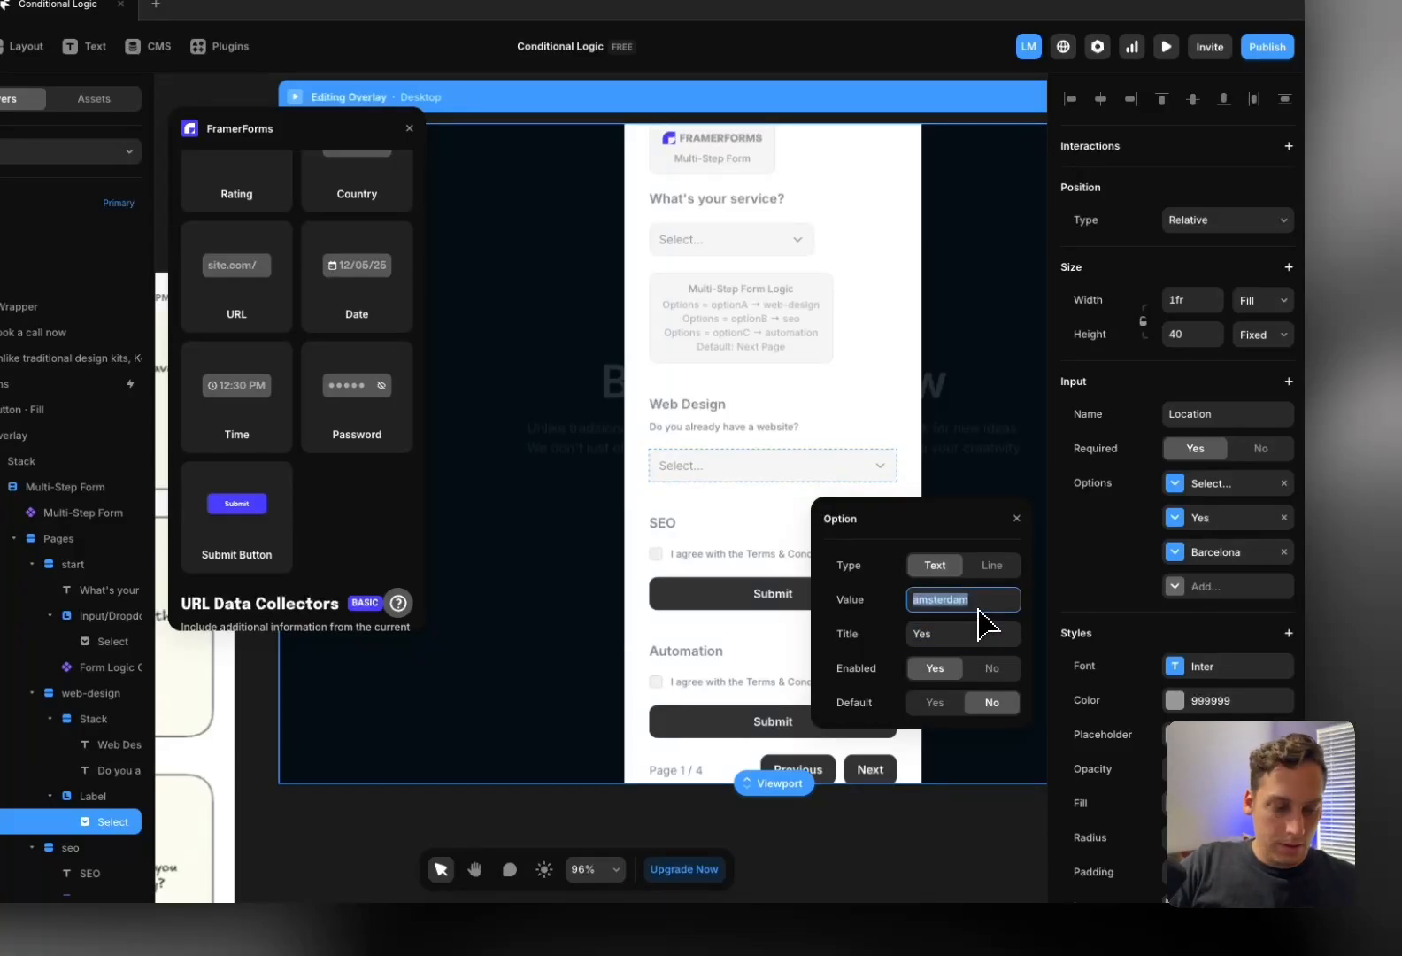
pyautogui.click(1195, 555)
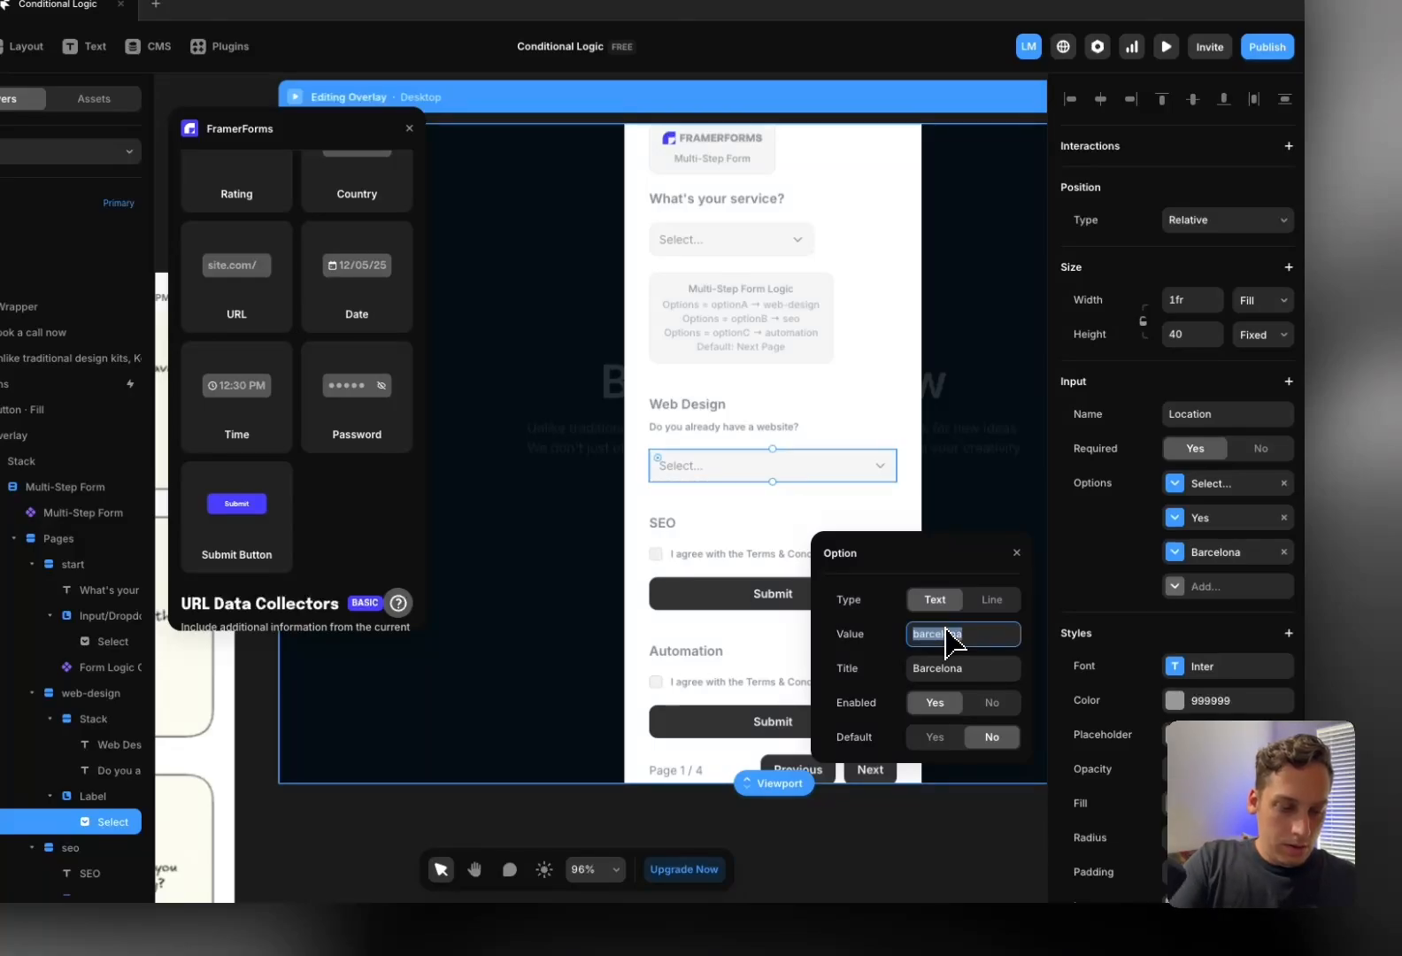
pyautogui.write('no')
pyautogui.click(961, 669)
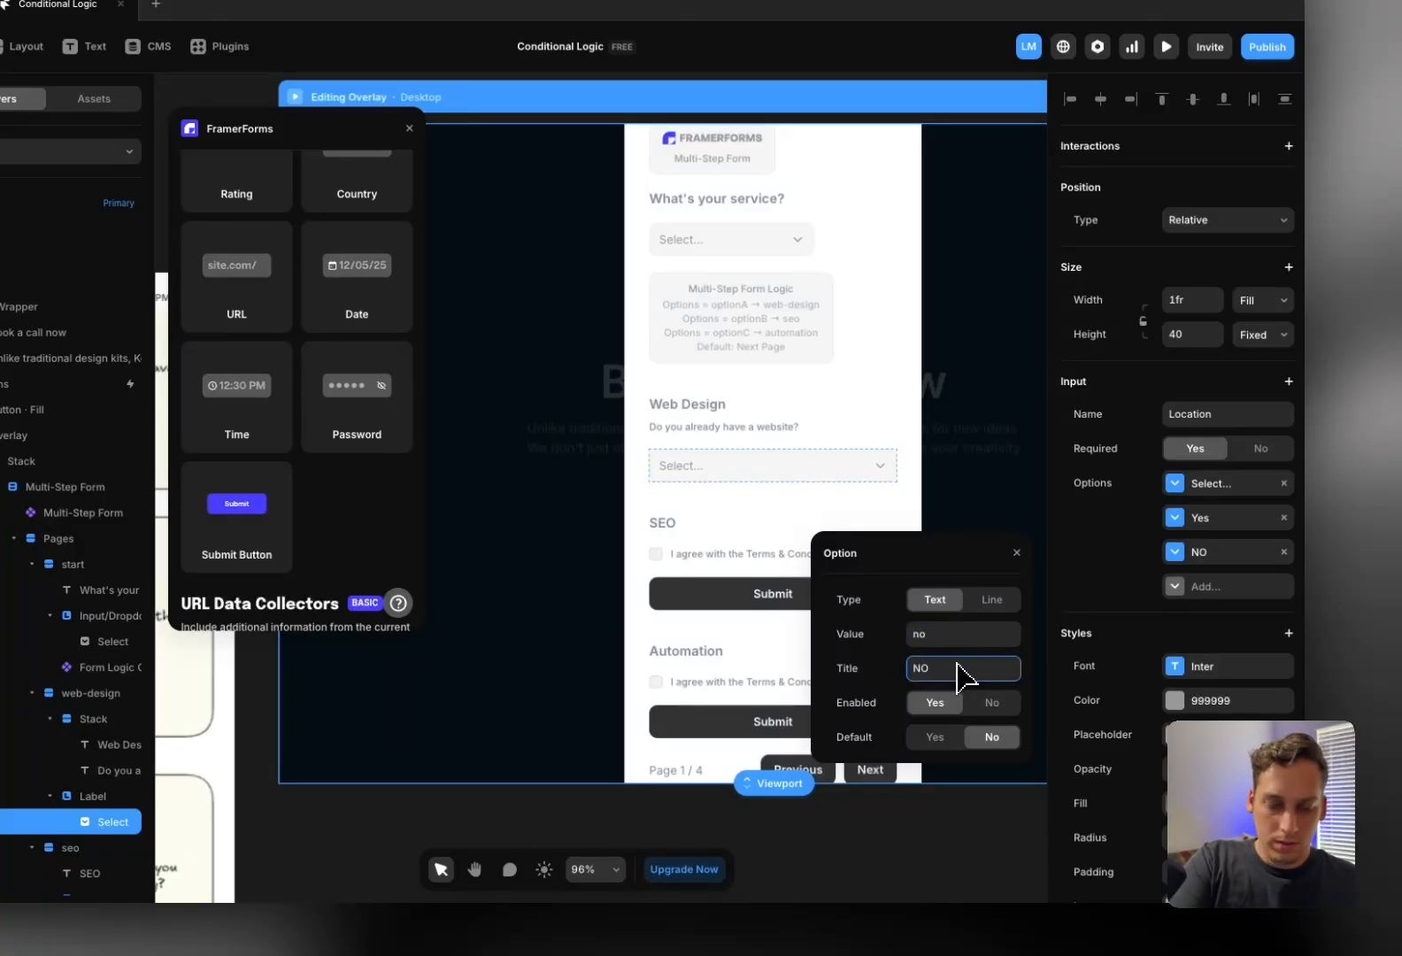
pyautogui.click(735, 454)
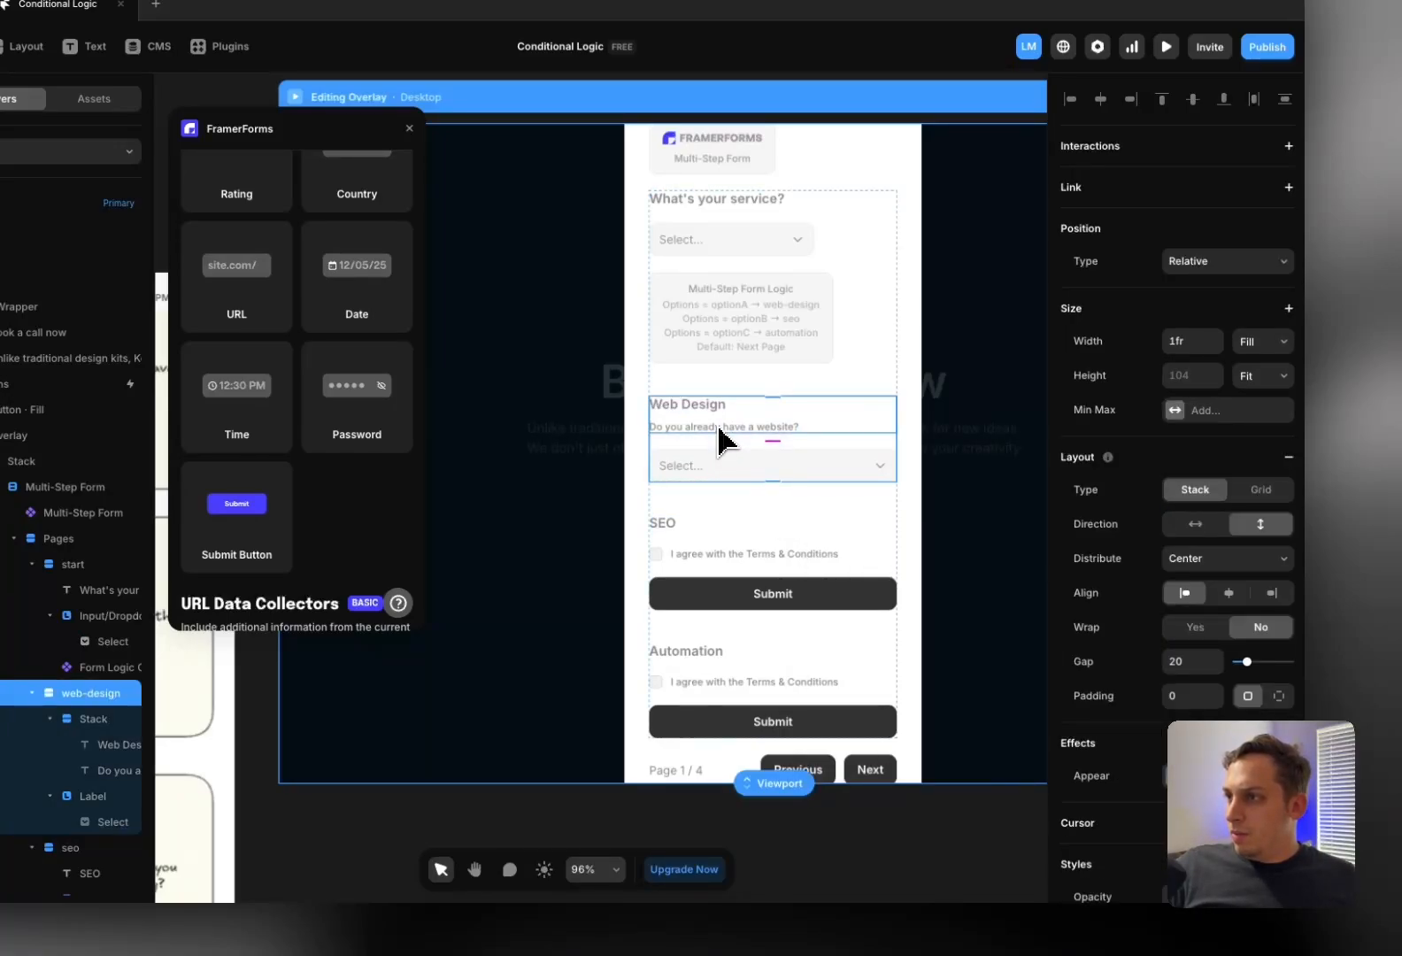
pyautogui.click(717, 429)
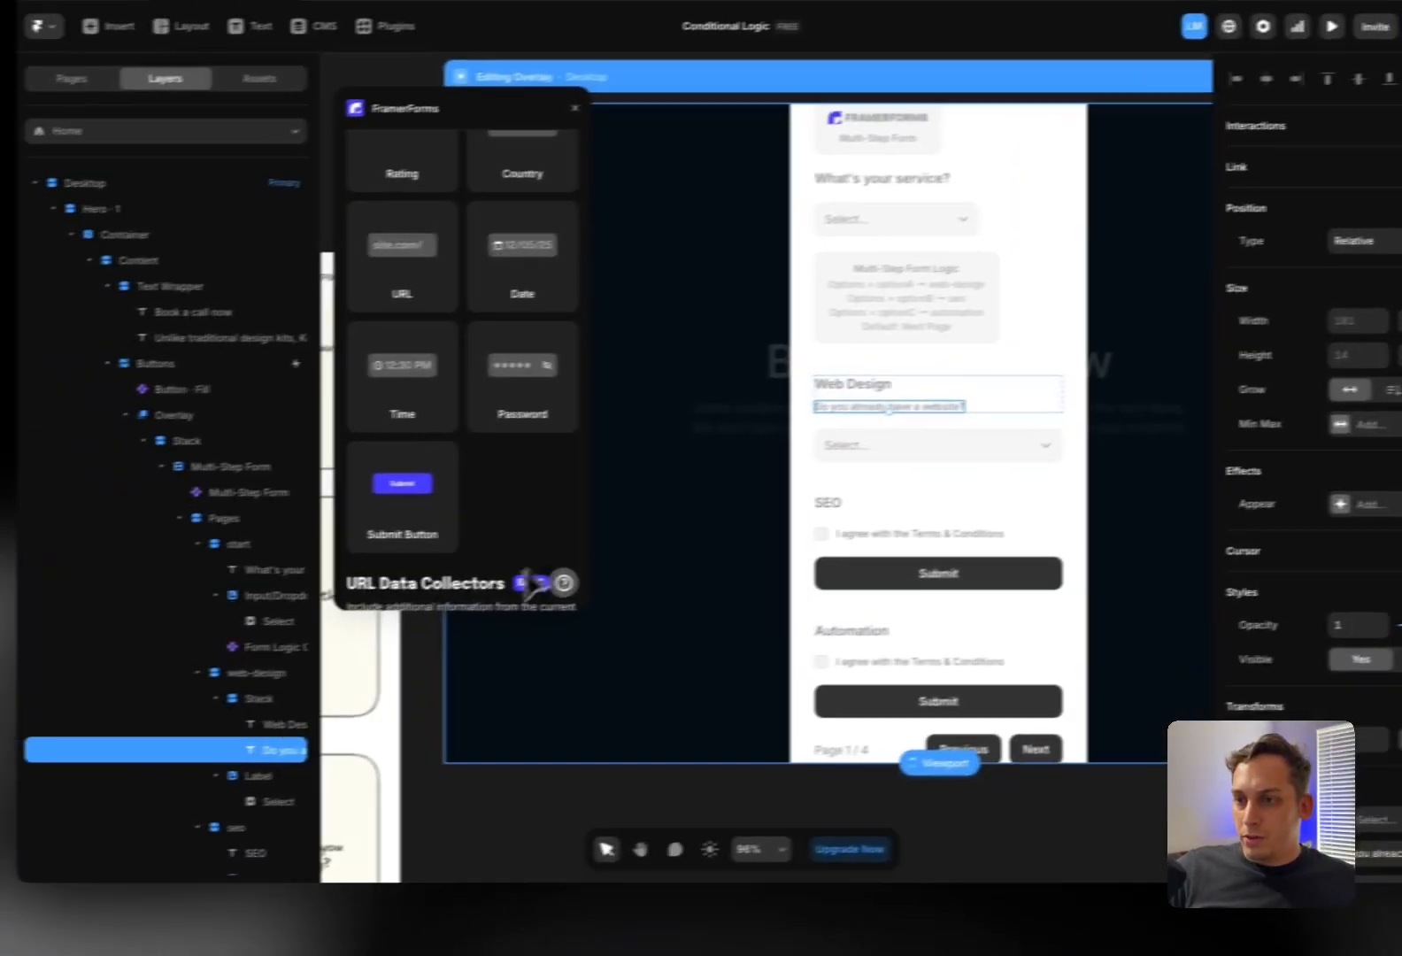
pyautogui.click(290, 720)
# Move the Web Design heading out of the question stack and select the question group
pyautogui.moveTo(299, 724); pyautogui.dragTo(282, 683)
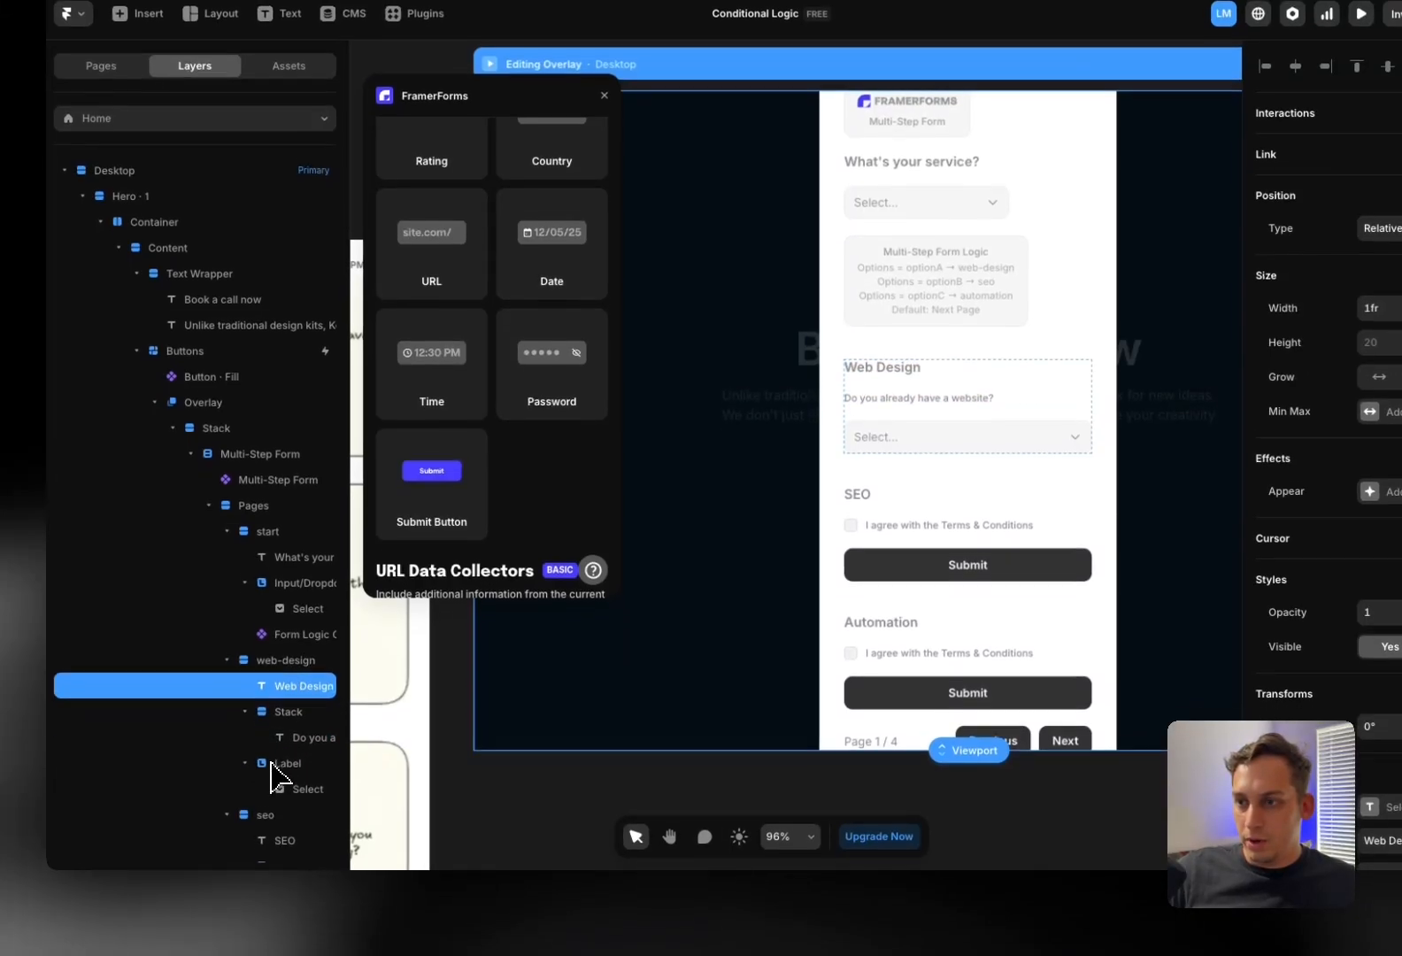
pyautogui.click(289, 772)
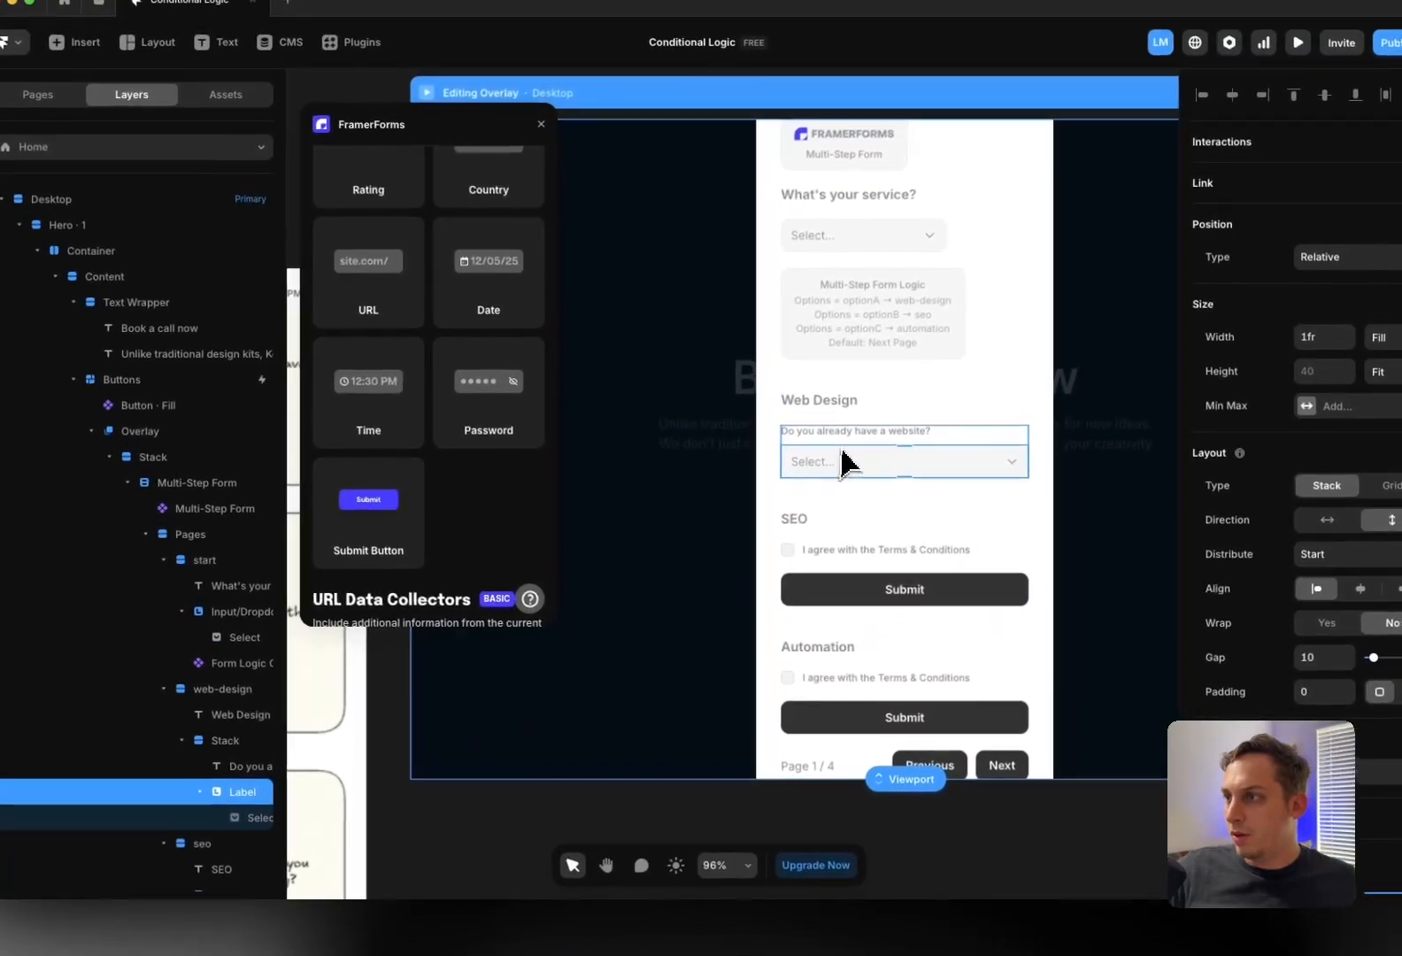
pyautogui.click(900, 403)
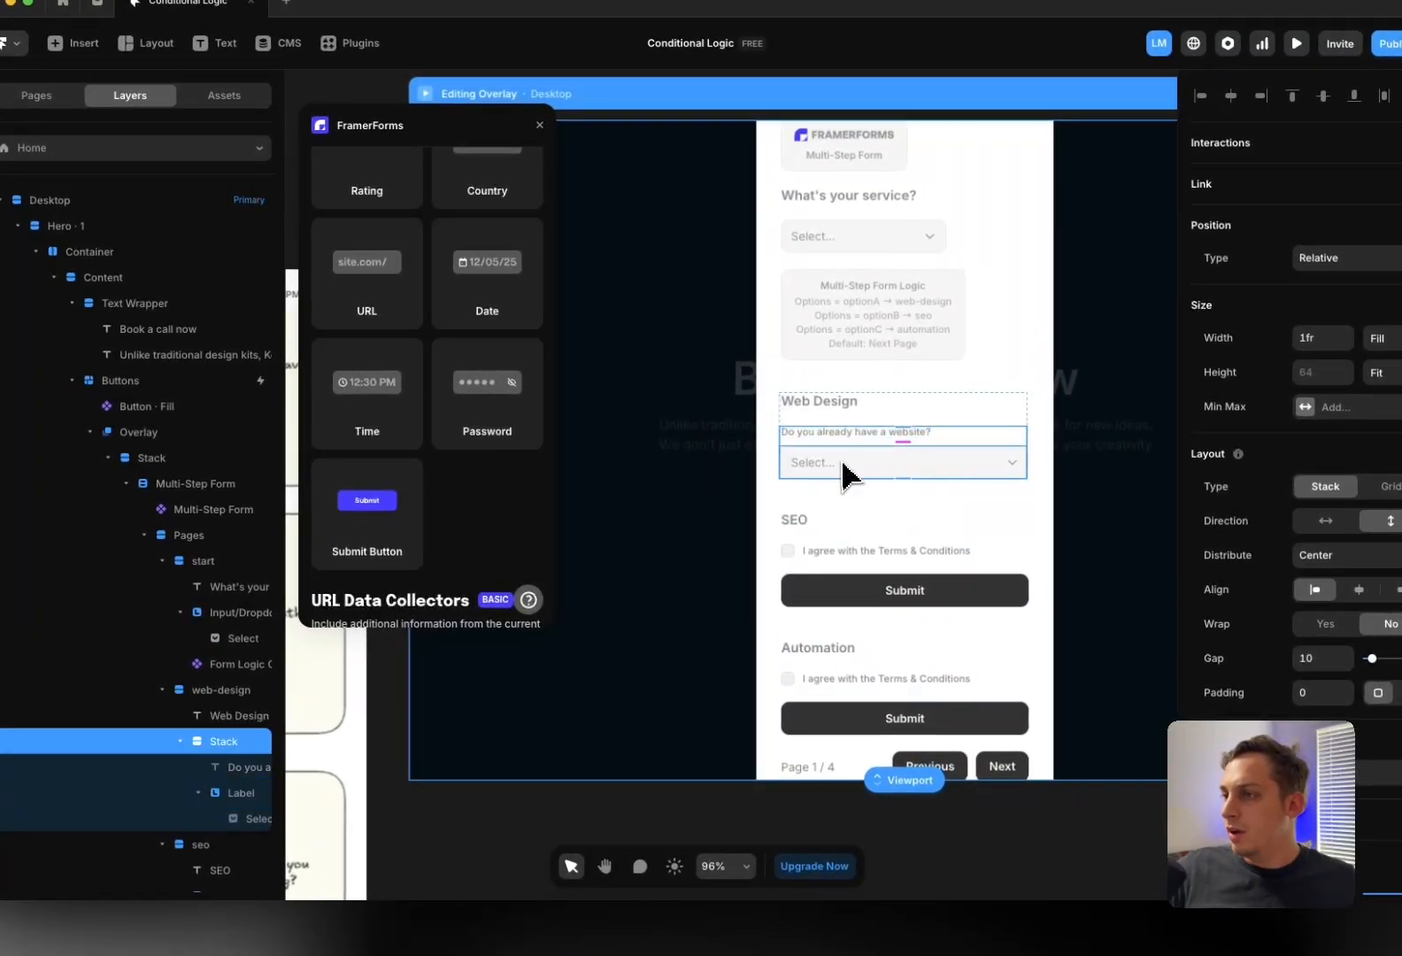
pyautogui.hscroll(-2, 876, 465)
pyautogui.scroll(-1, 876, 464)
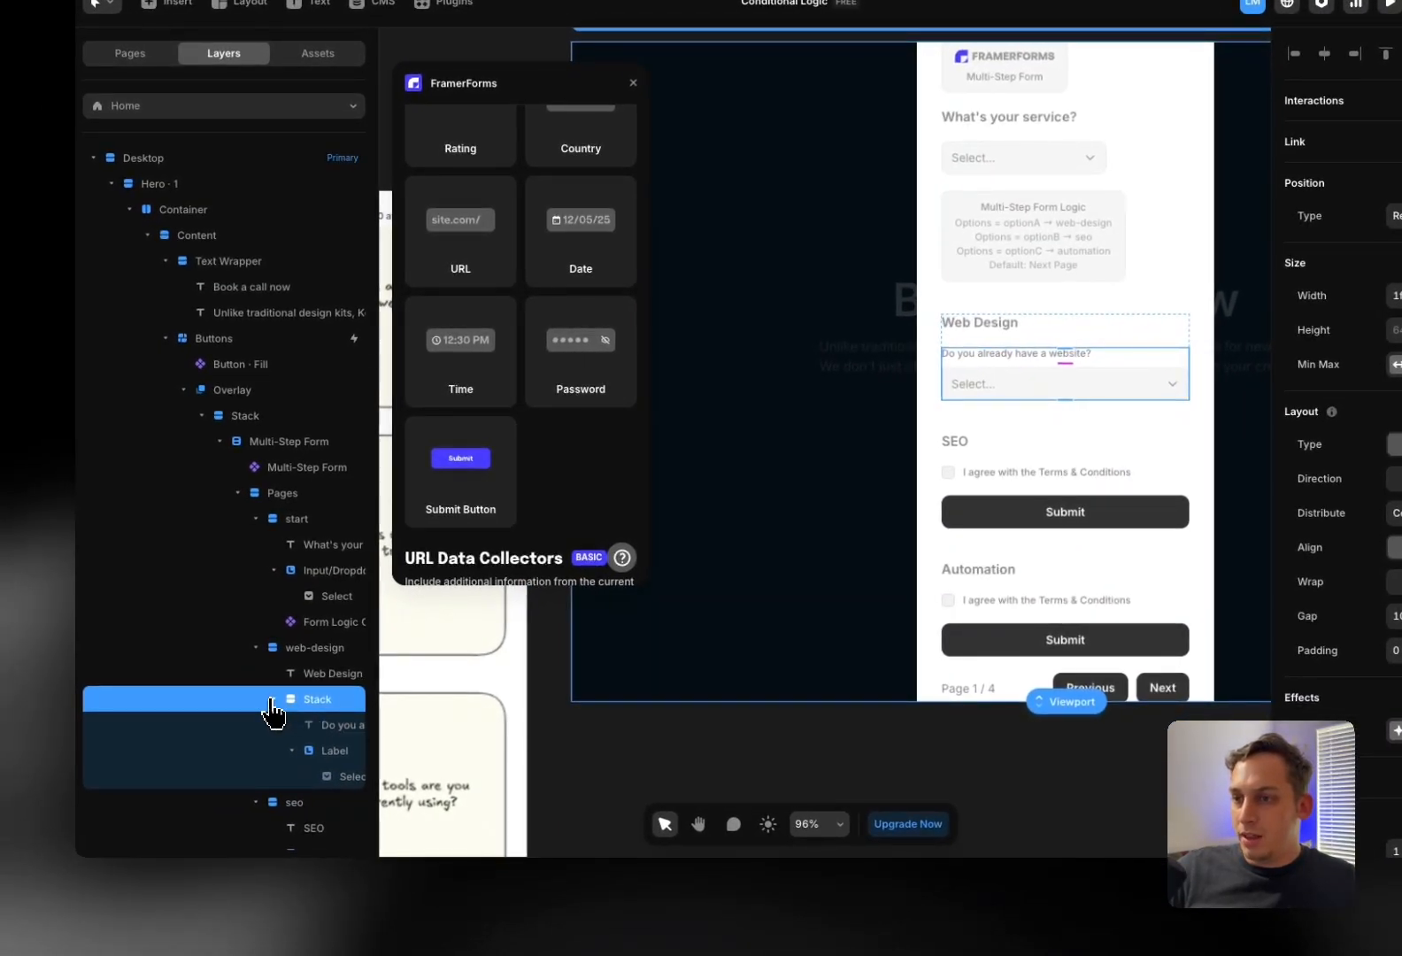
pyautogui.click(176, 742)
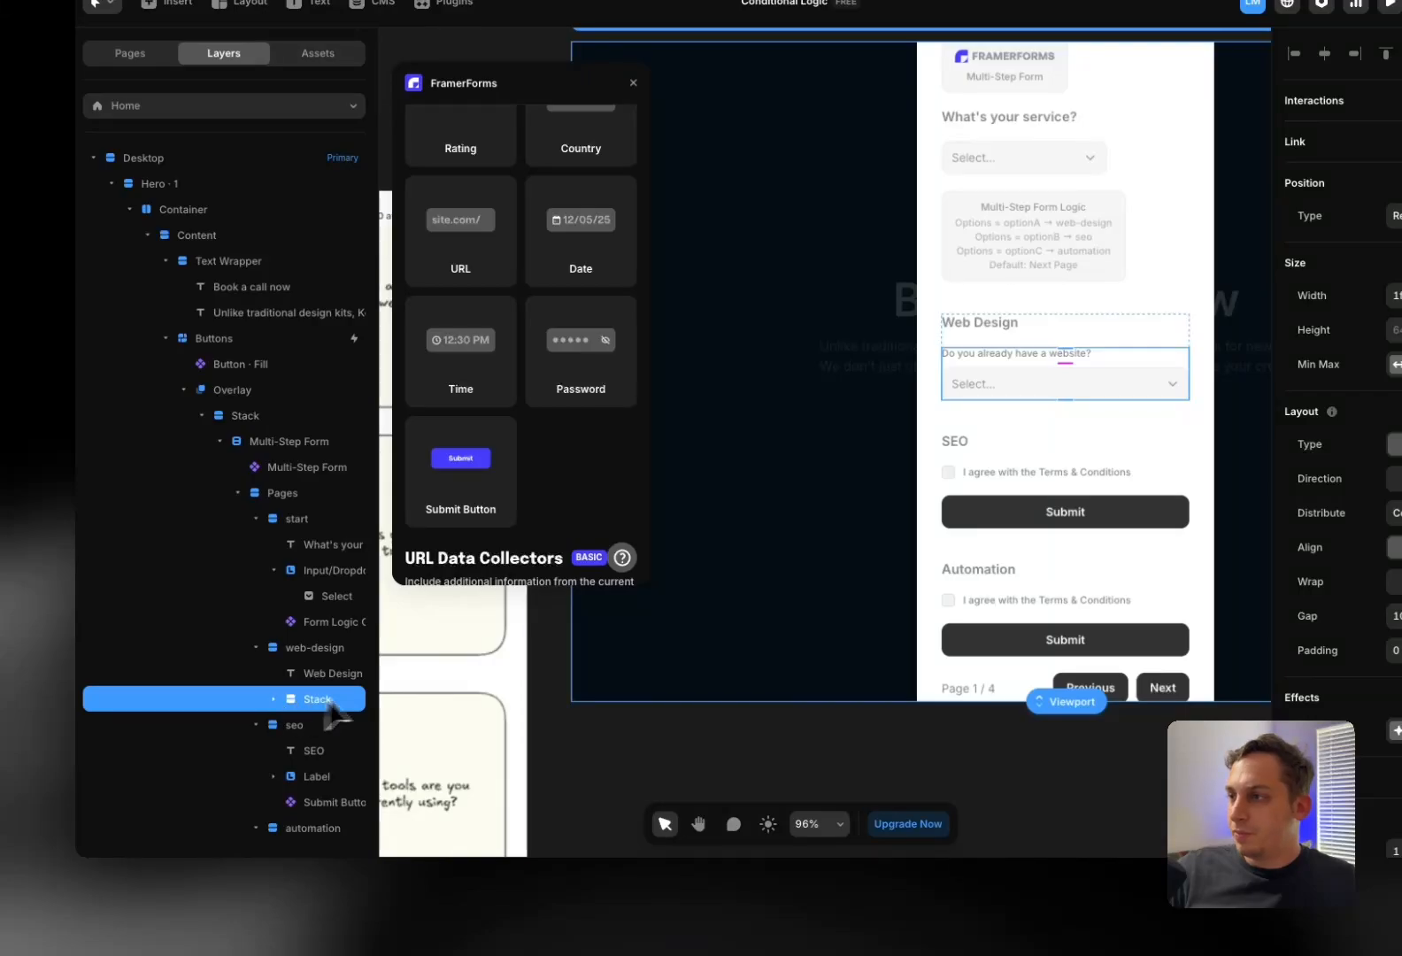
# Duplicate the question group and retype the copy's label as 'What is your budget?'
pyautogui.press('super+d')
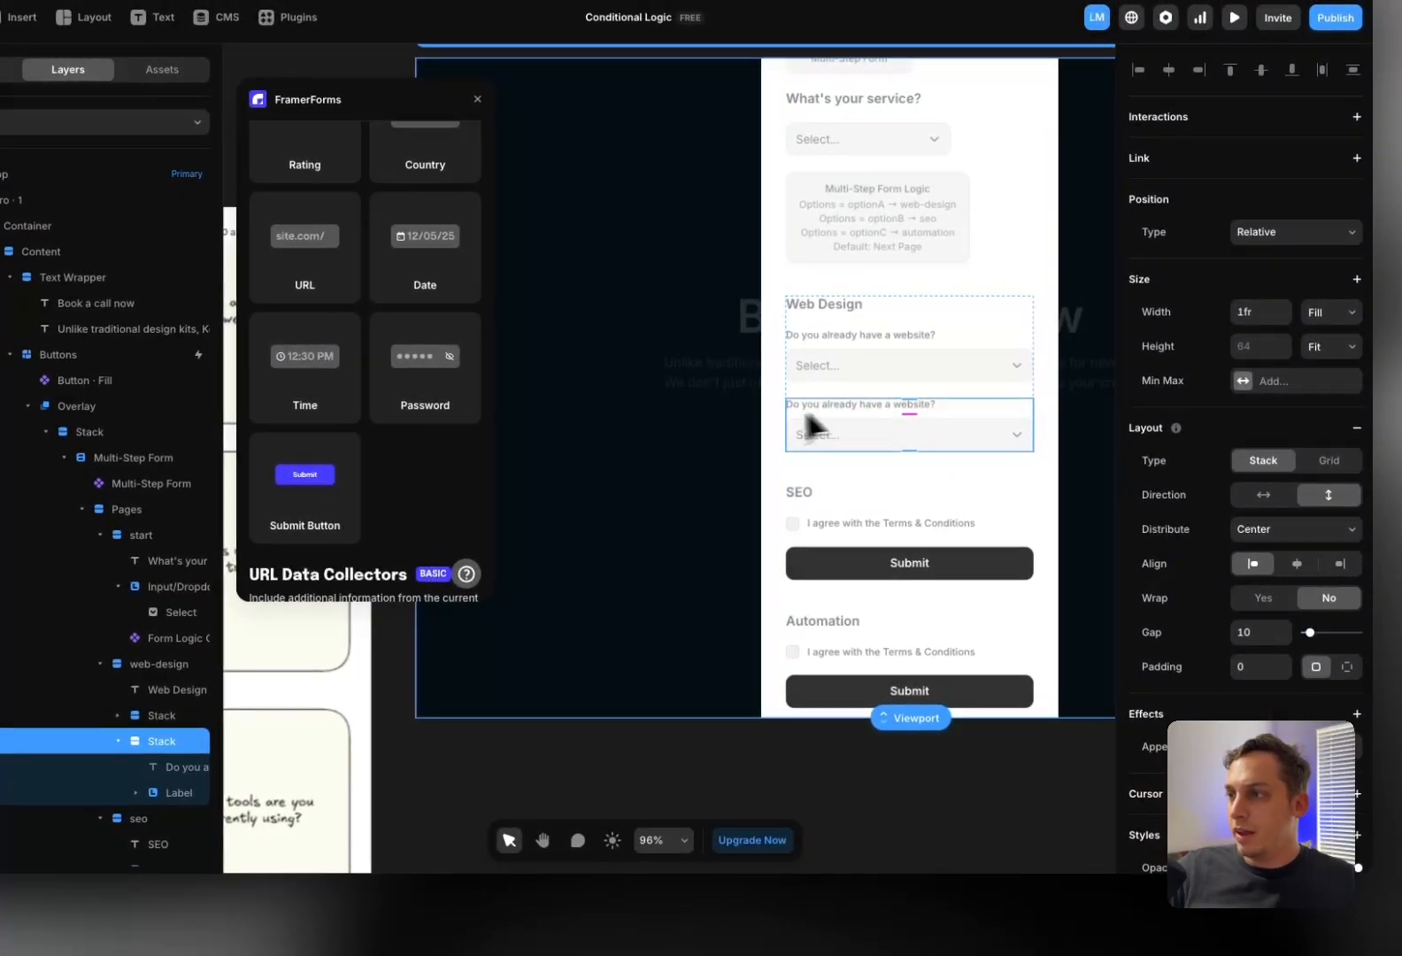
pyautogui.click(626, 783)
pyautogui.doubleClick(850, 412)
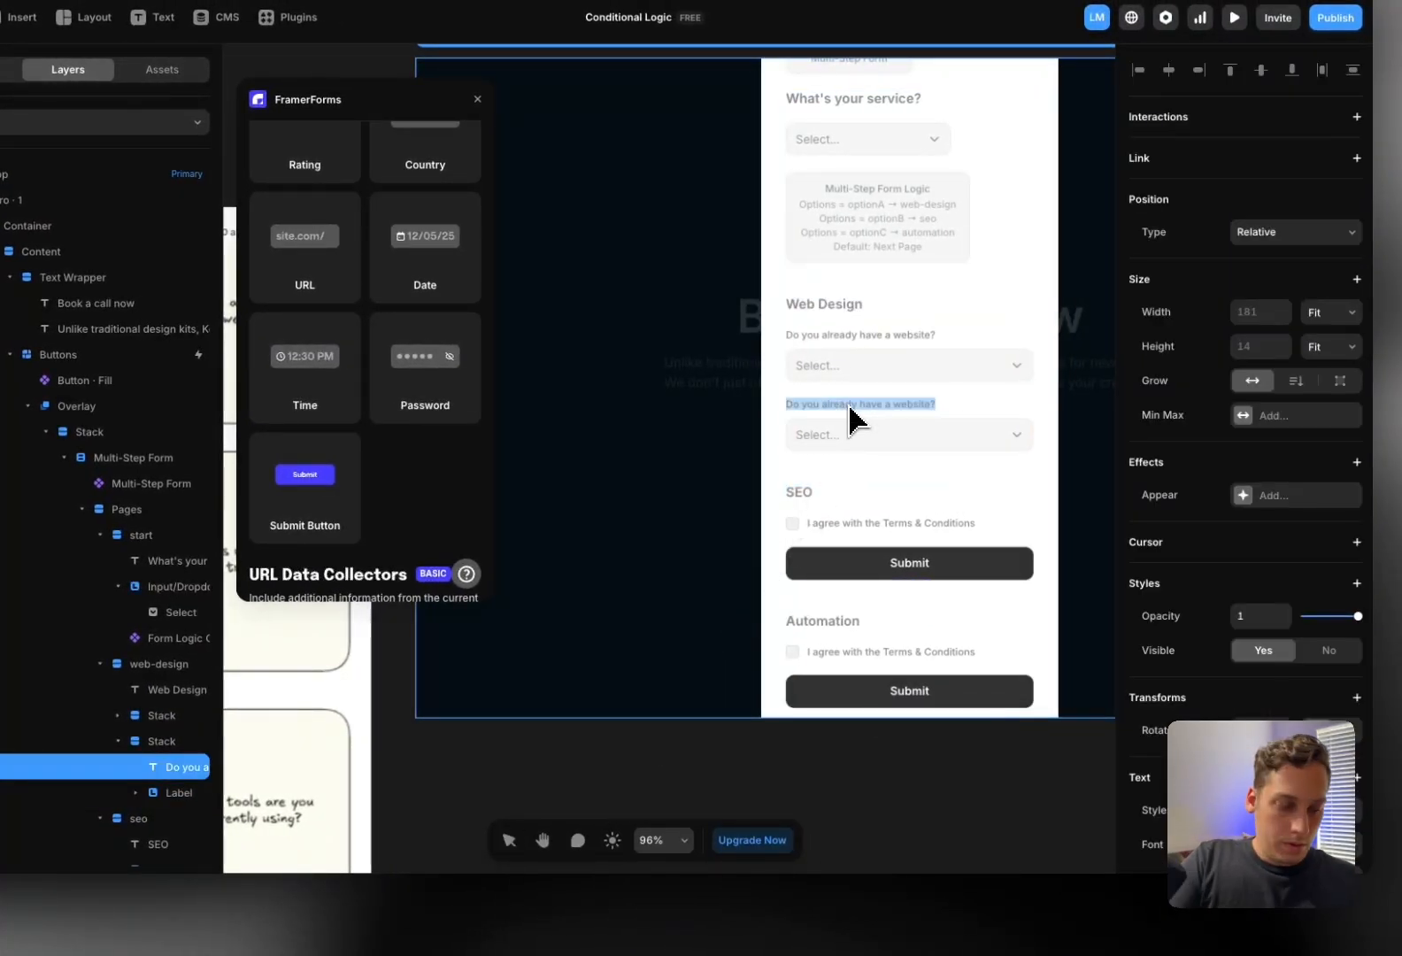
pyautogui.write('What is your budget')
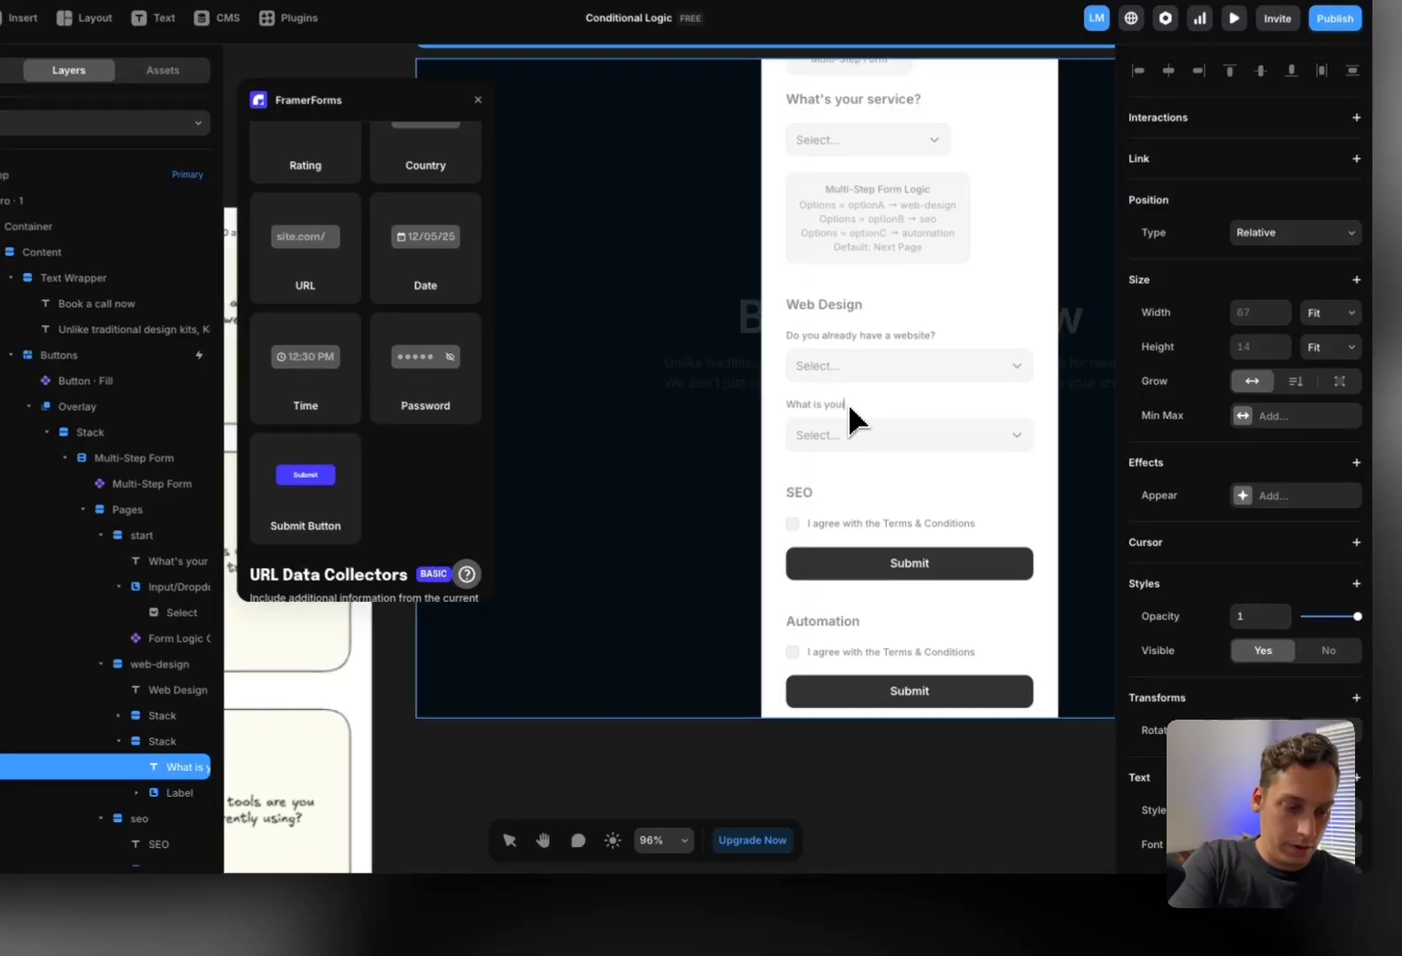
pyautogui.write('?')
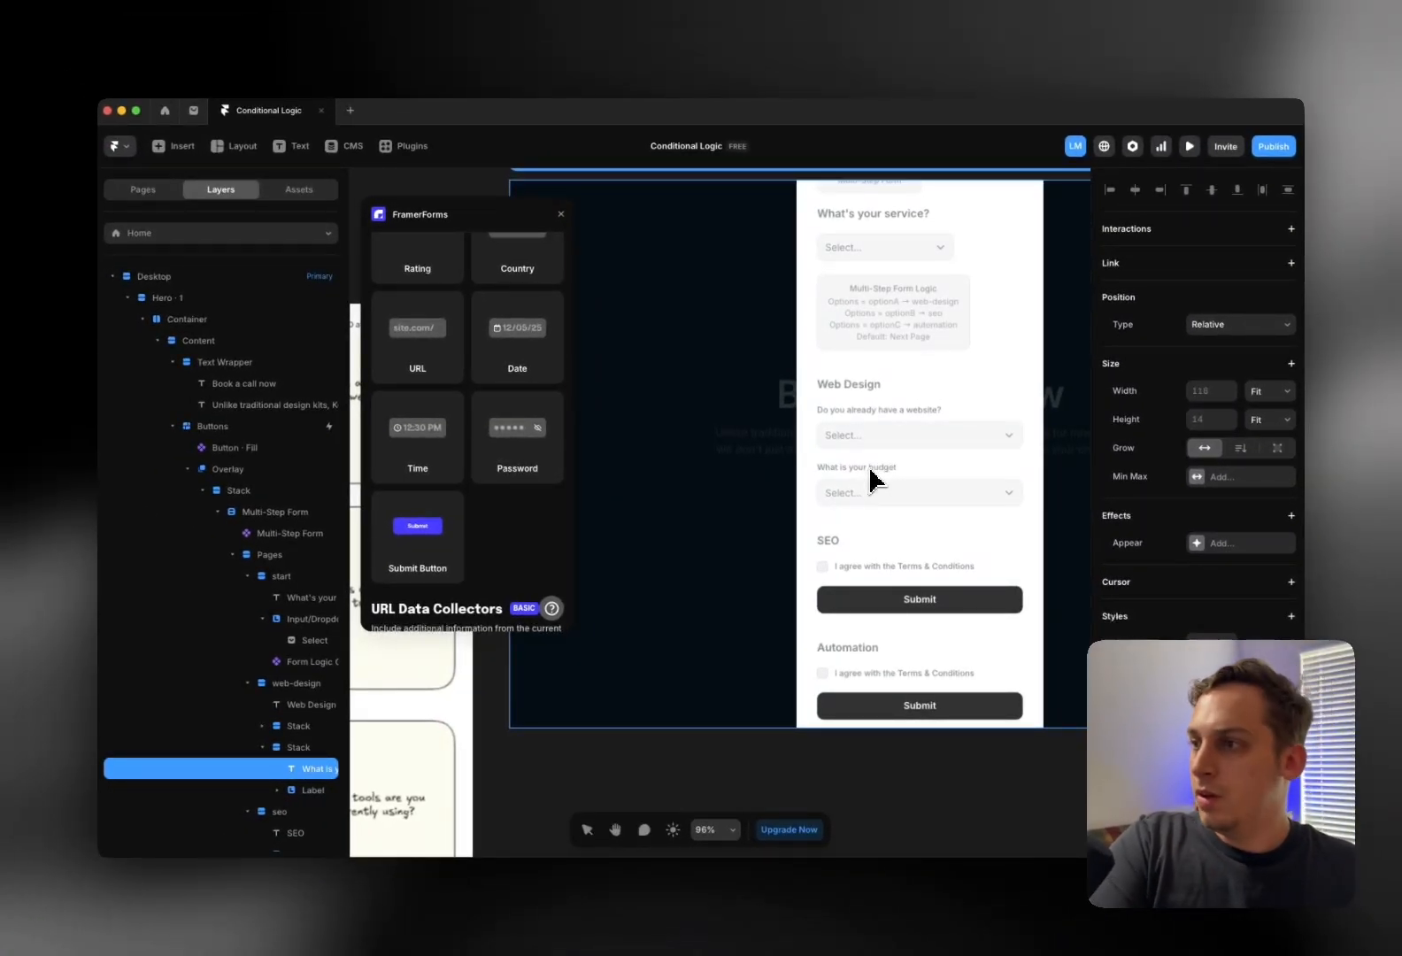
# Add a third answer to the budget dropdown with value 3
pyautogui.click(879, 489)
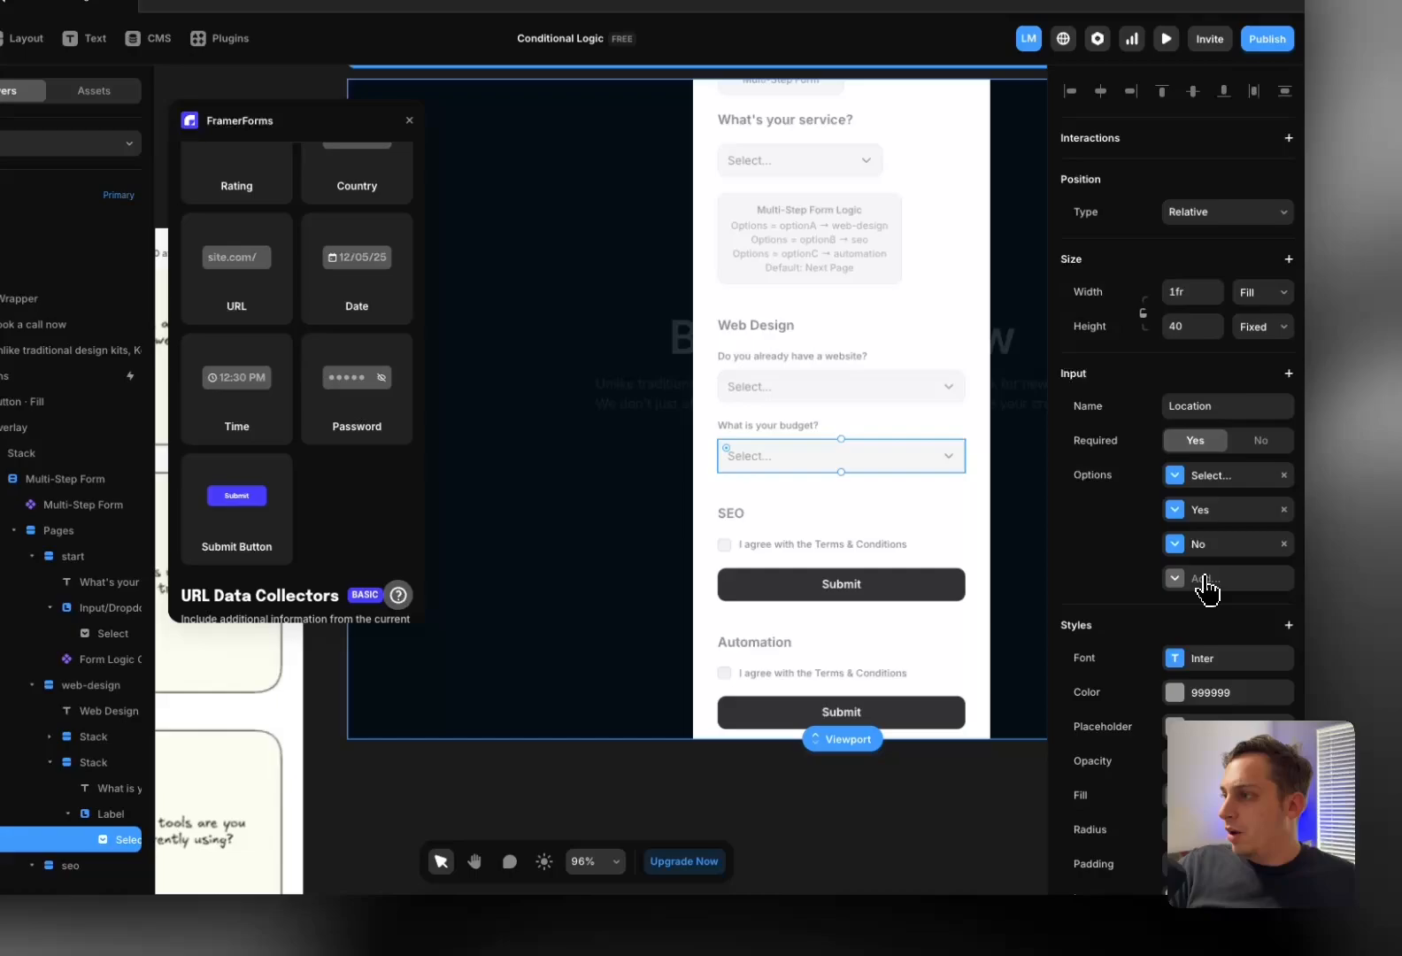
pyautogui.click(1204, 579)
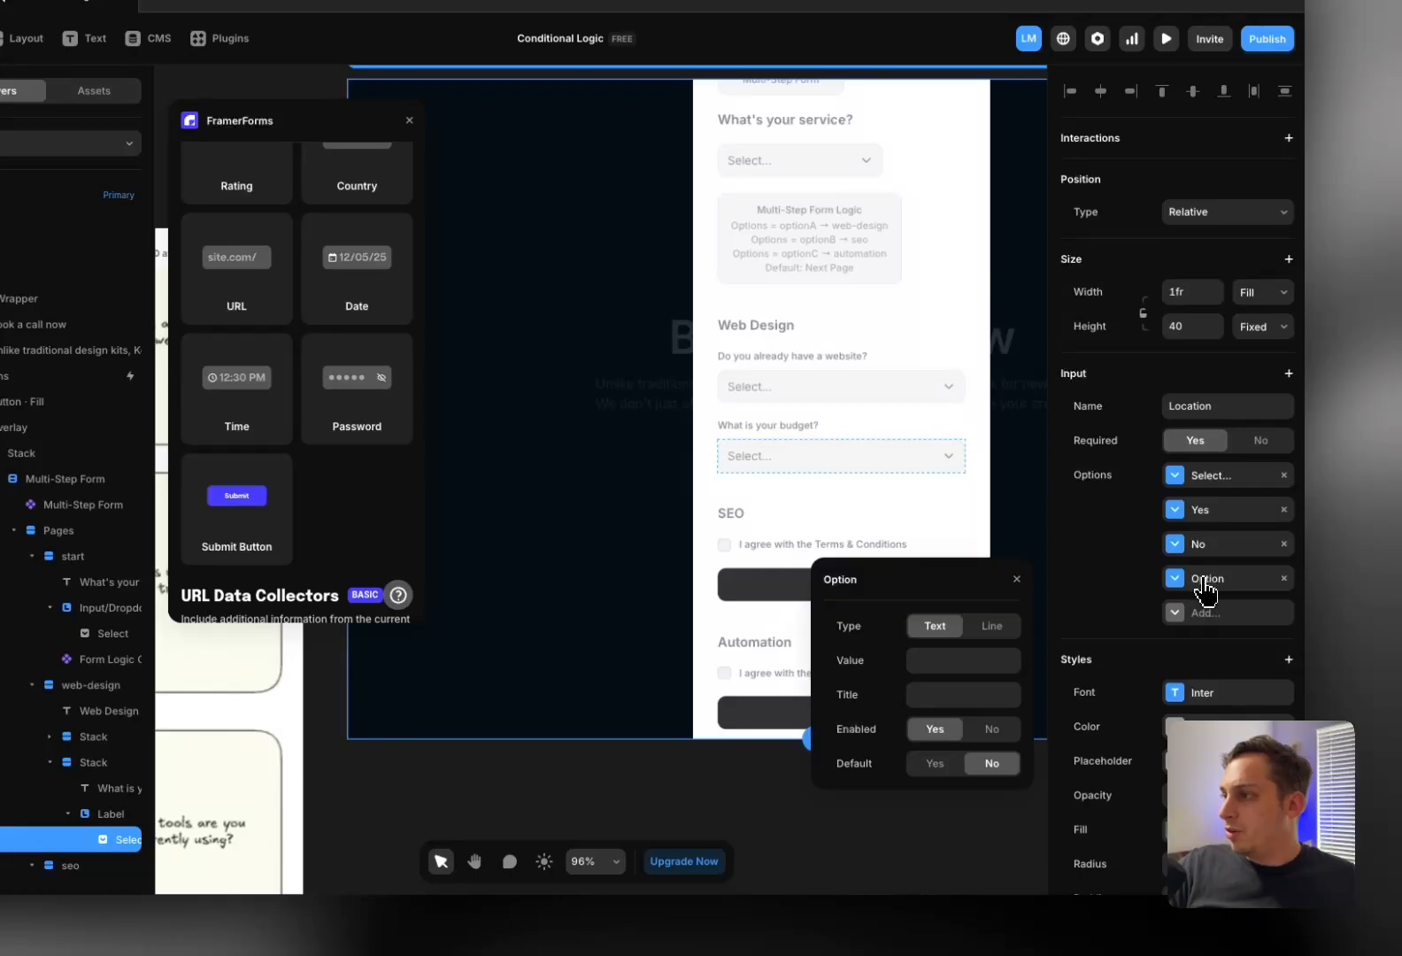
pyautogui.click(1196, 512)
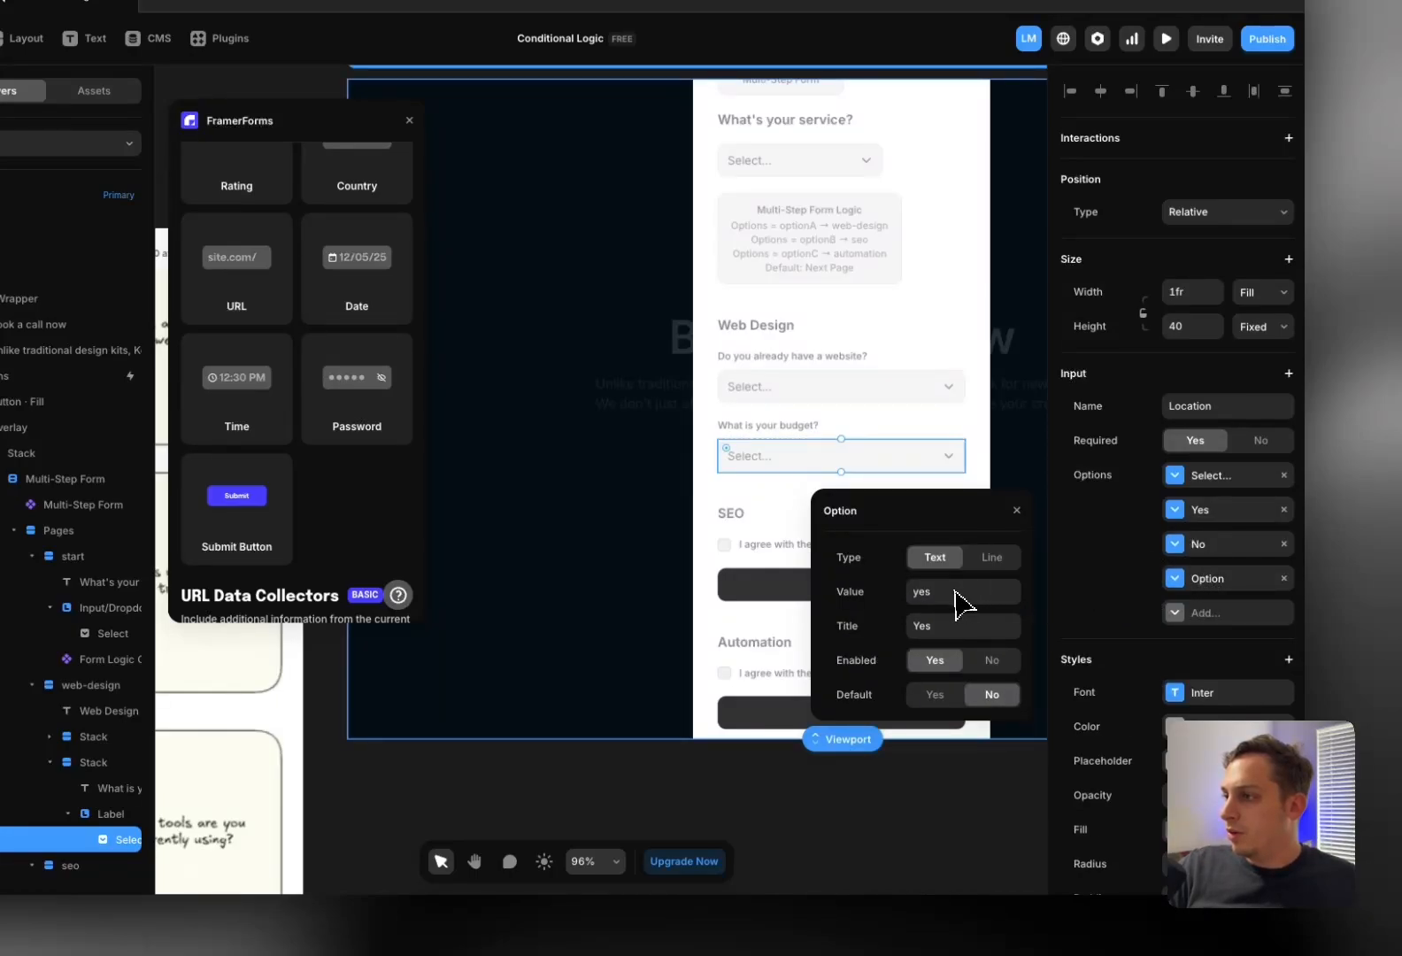
pyautogui.click(1199, 544)
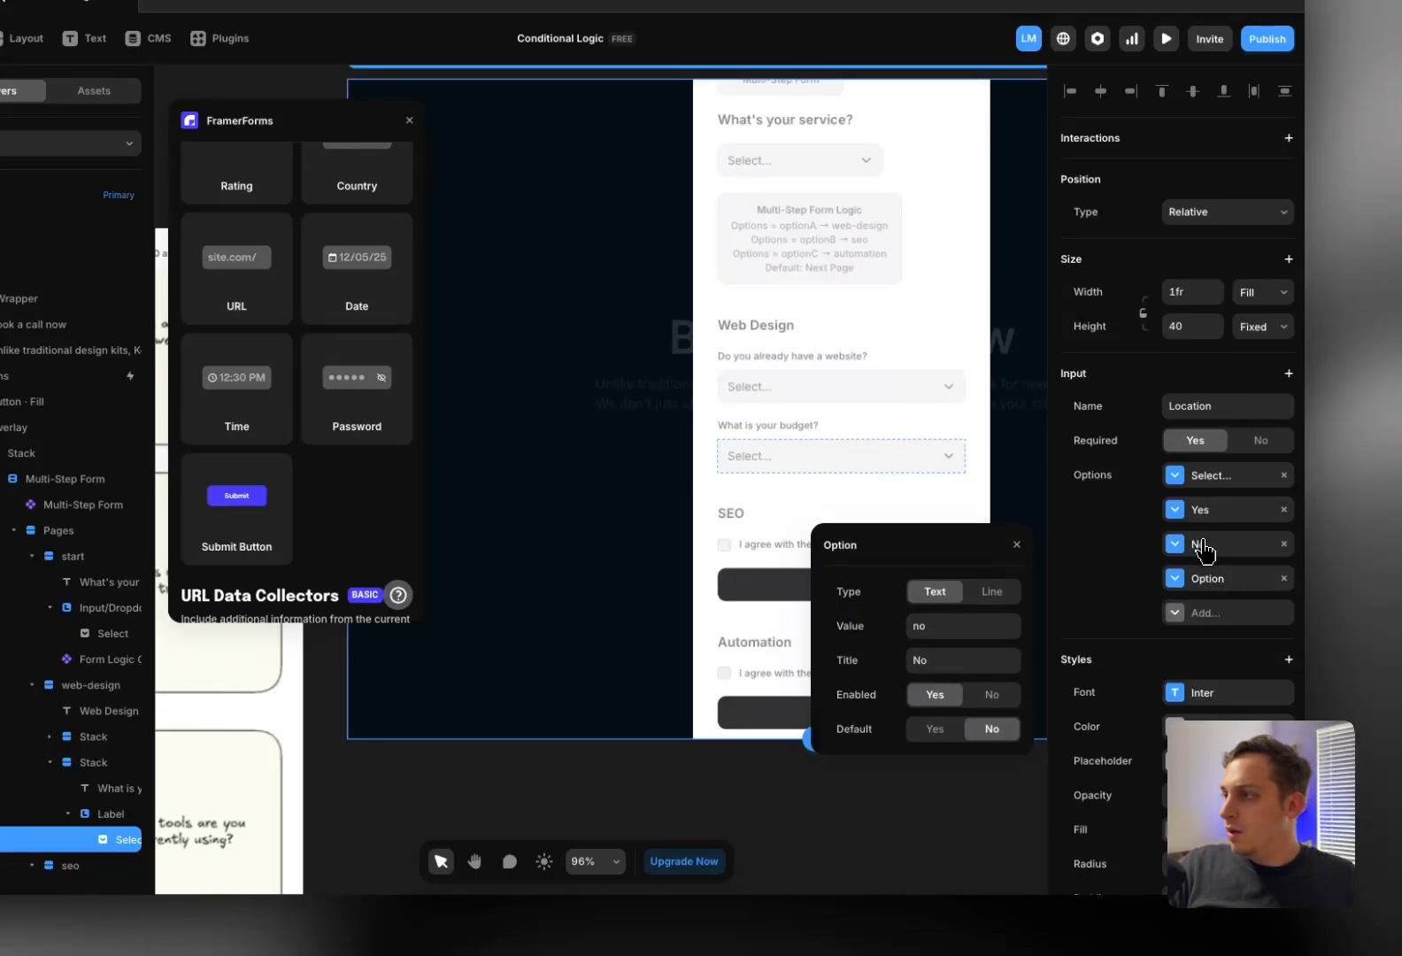
pyautogui.click(1206, 581)
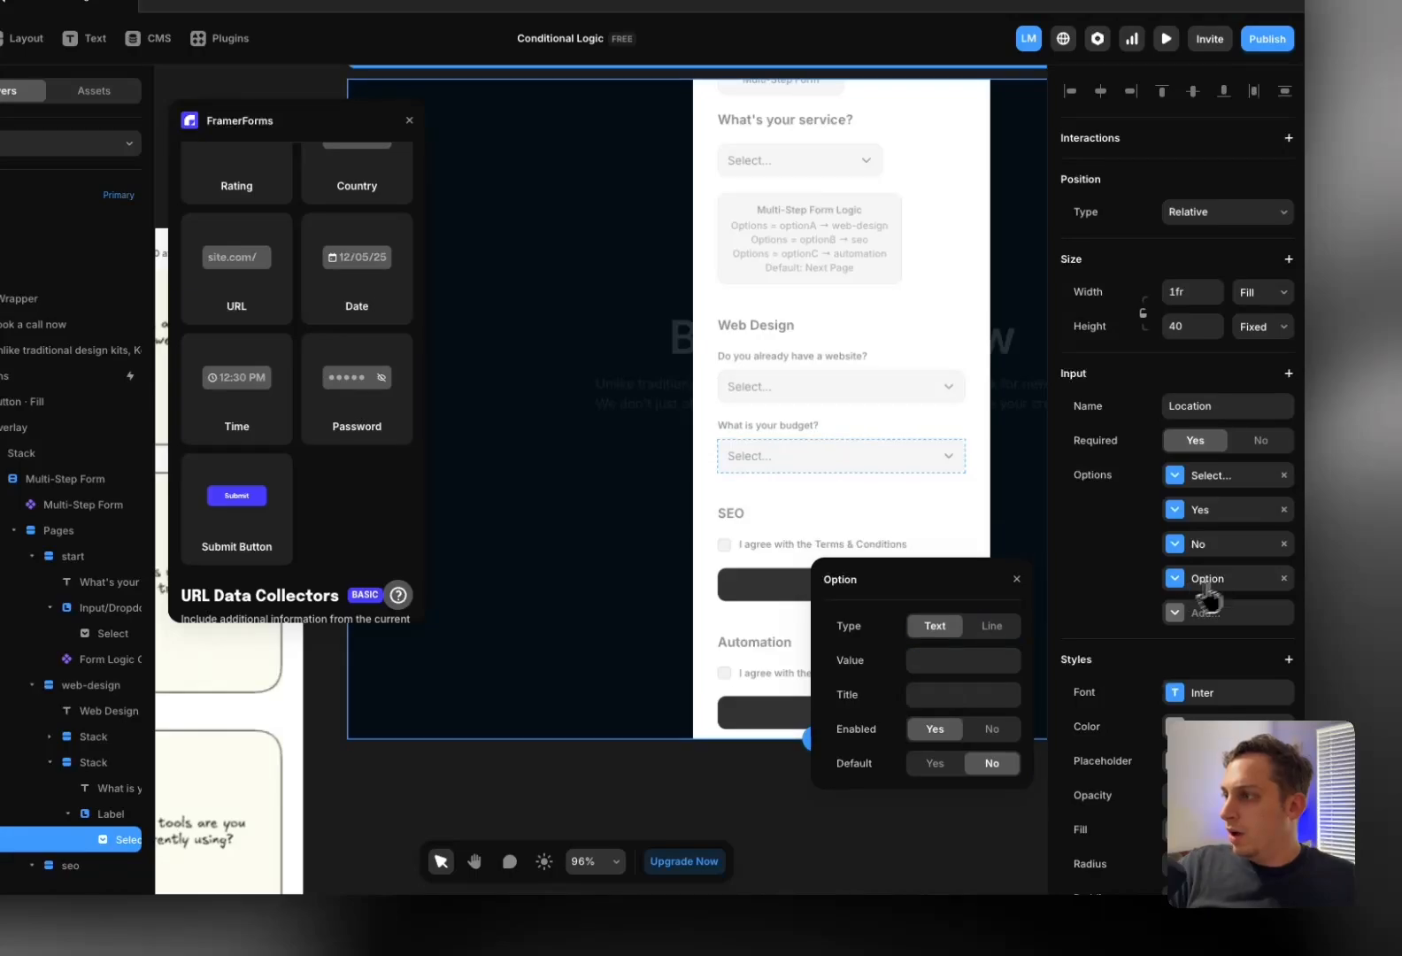
pyautogui.click(968, 662)
pyautogui.write('3')
# Title the budget answers Less than $1,000, $1,000-$2,000 and $2,000 +
pyautogui.click(1207, 513)
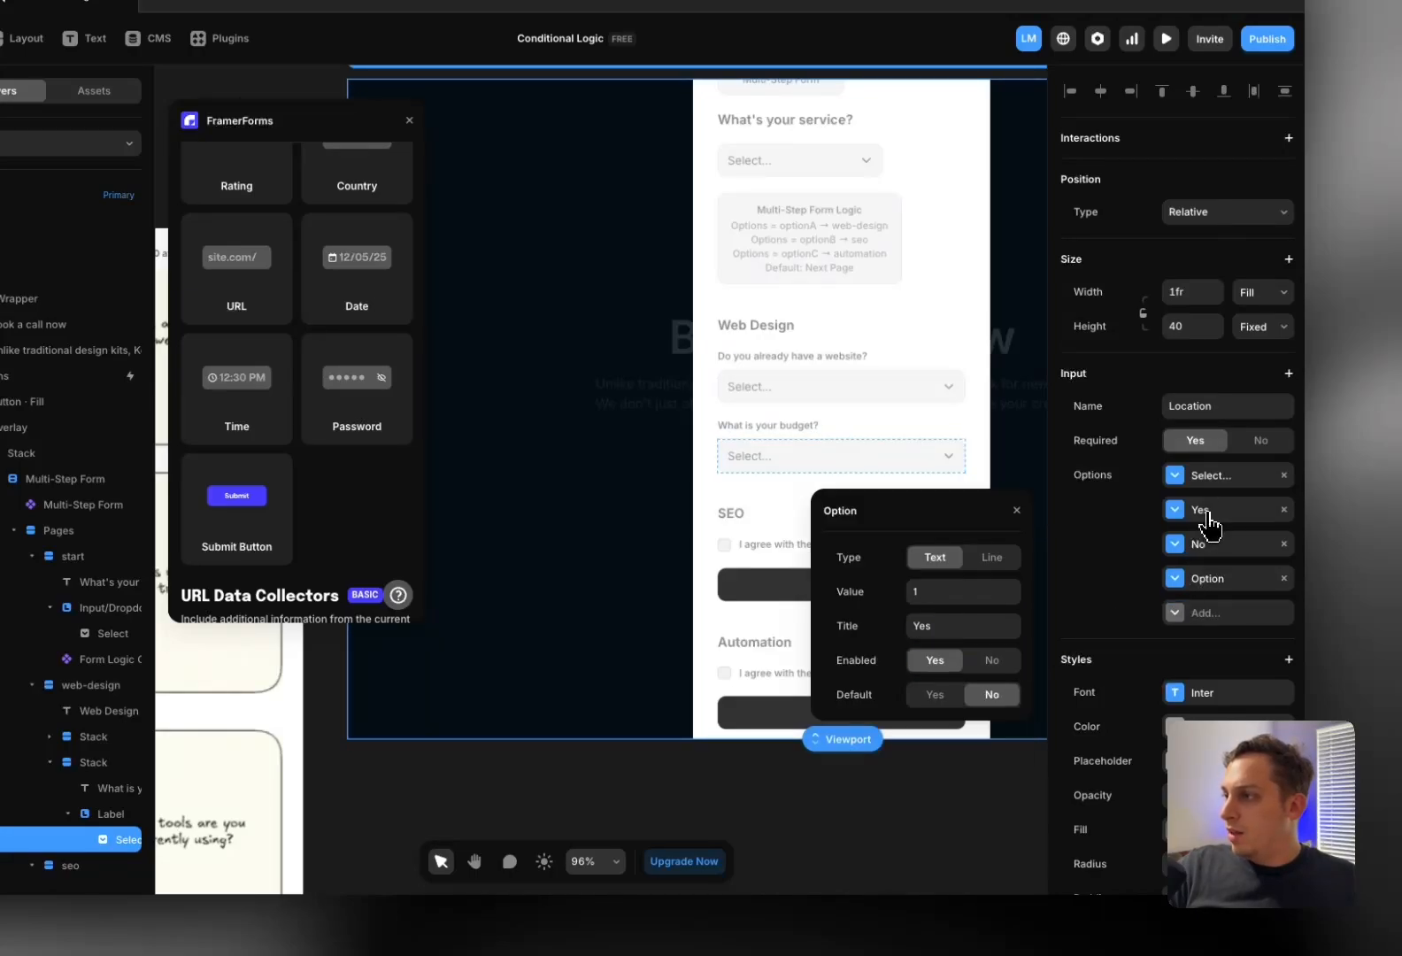
pyautogui.click(956, 632)
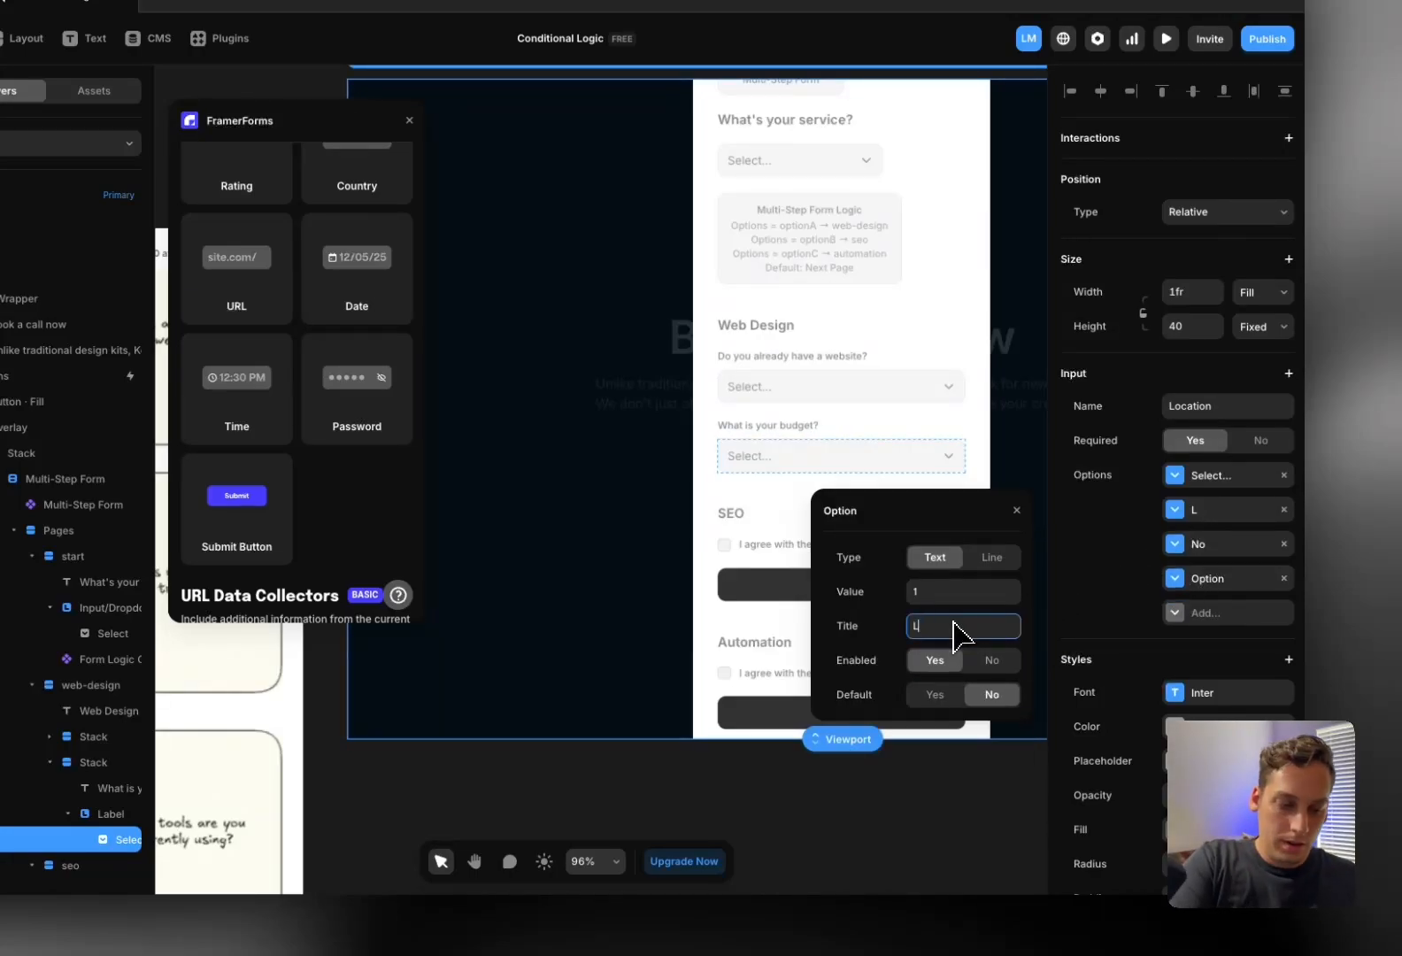
pyautogui.write('Less than $1,000')
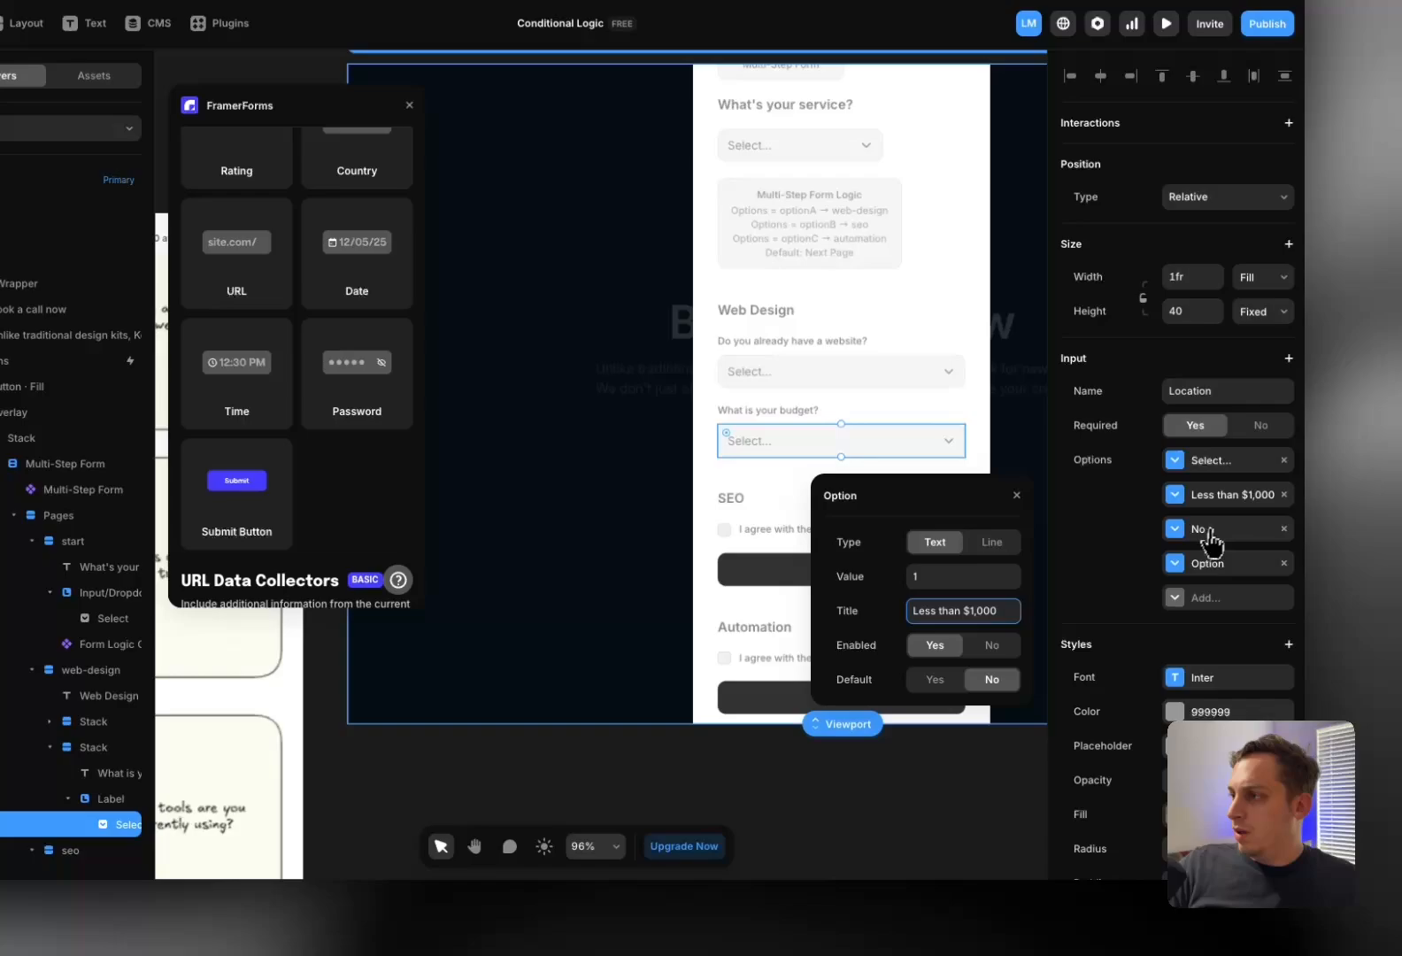
pyautogui.click(1209, 531)
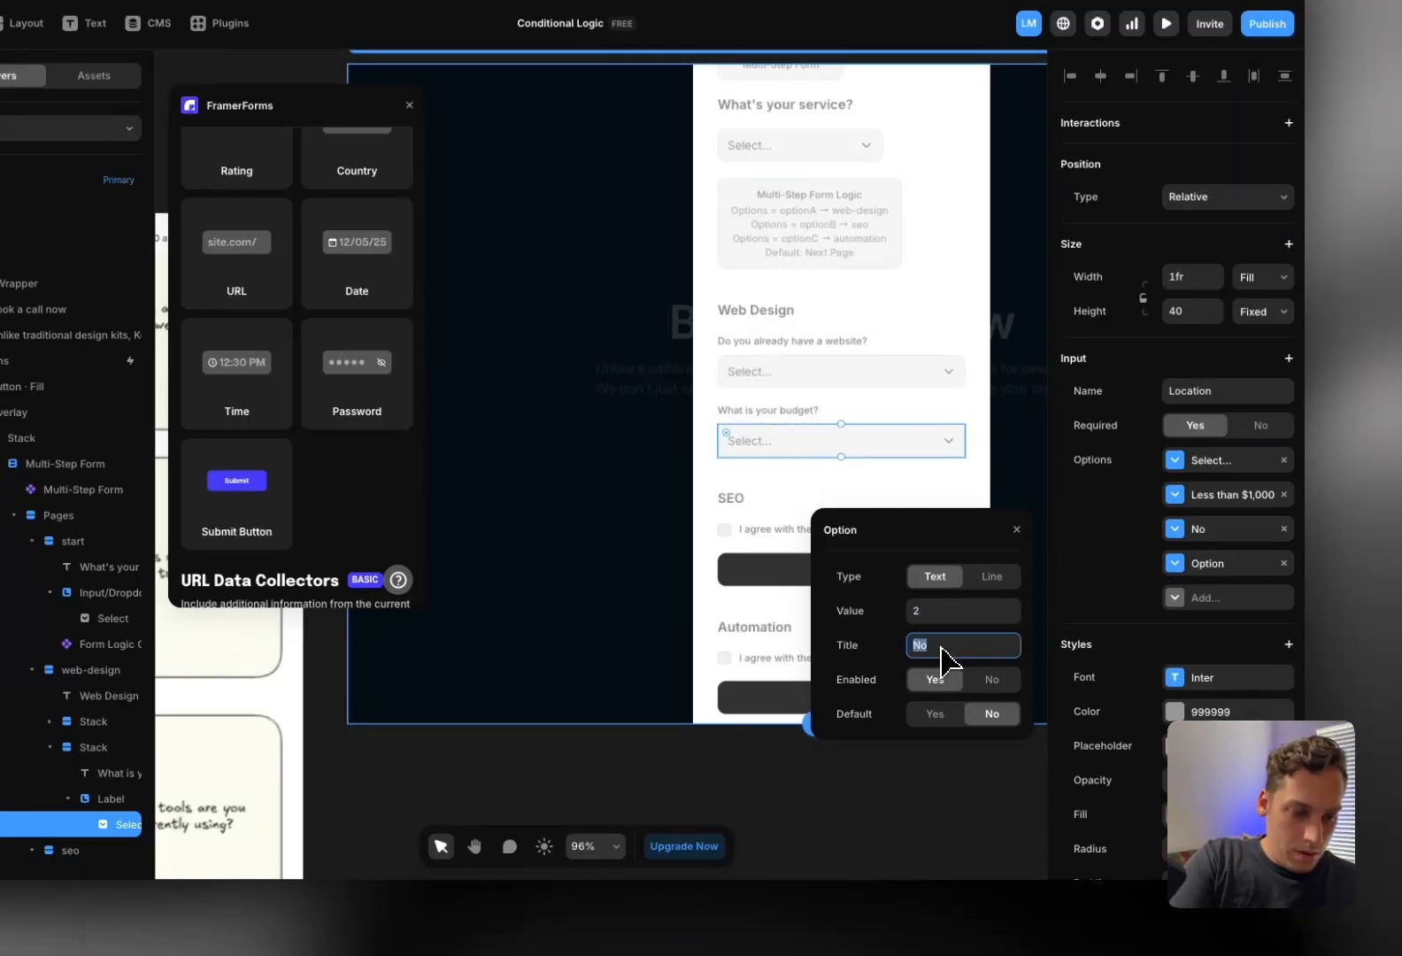
pyautogui.write('$1,000-$2,000')
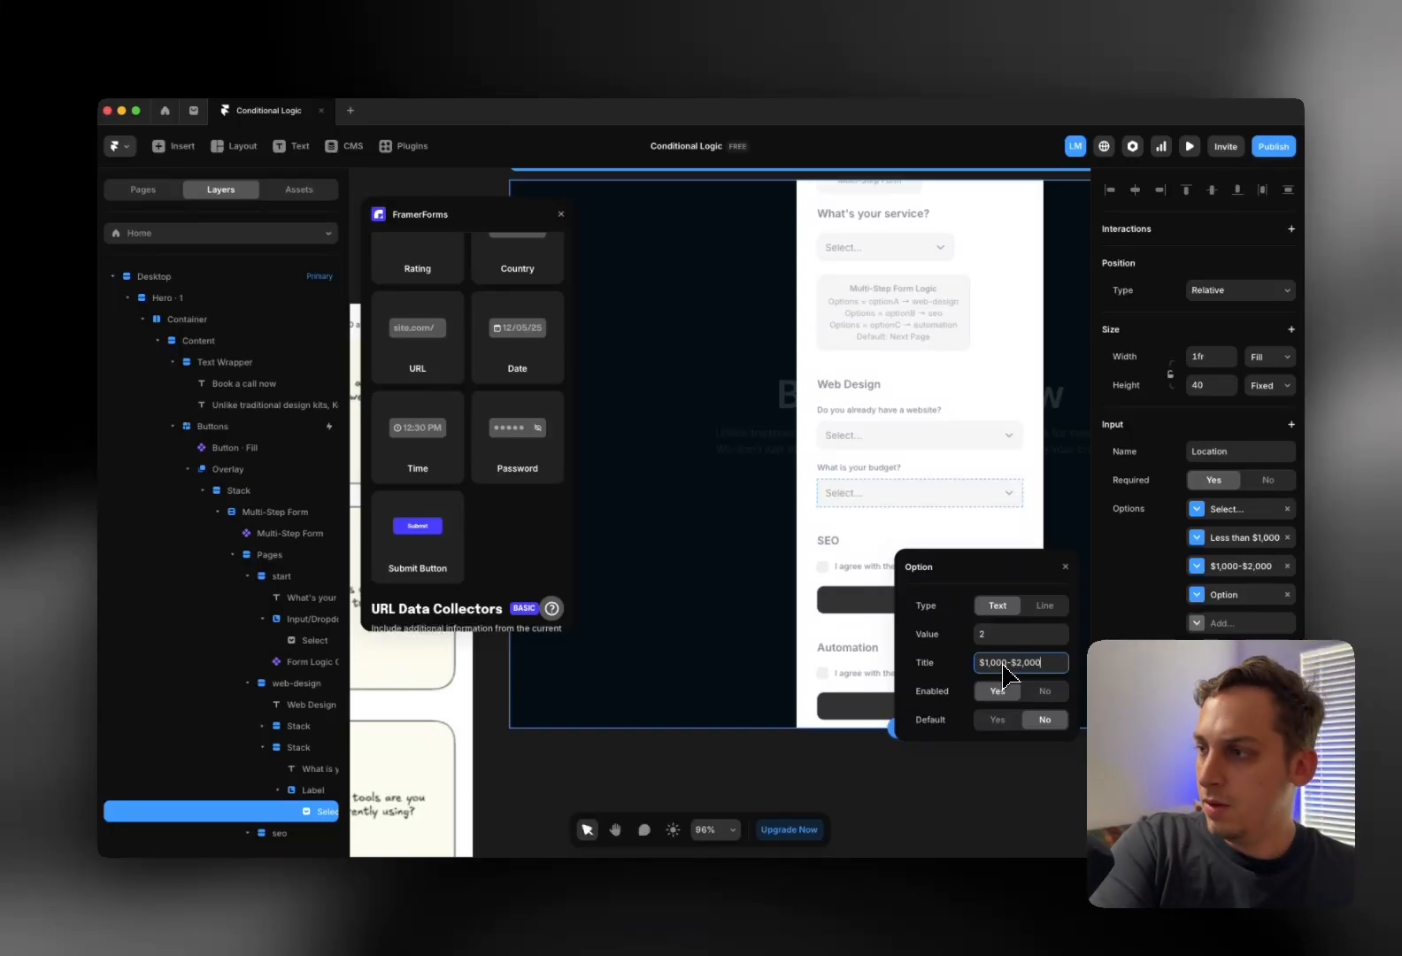
pyautogui.click(1221, 595)
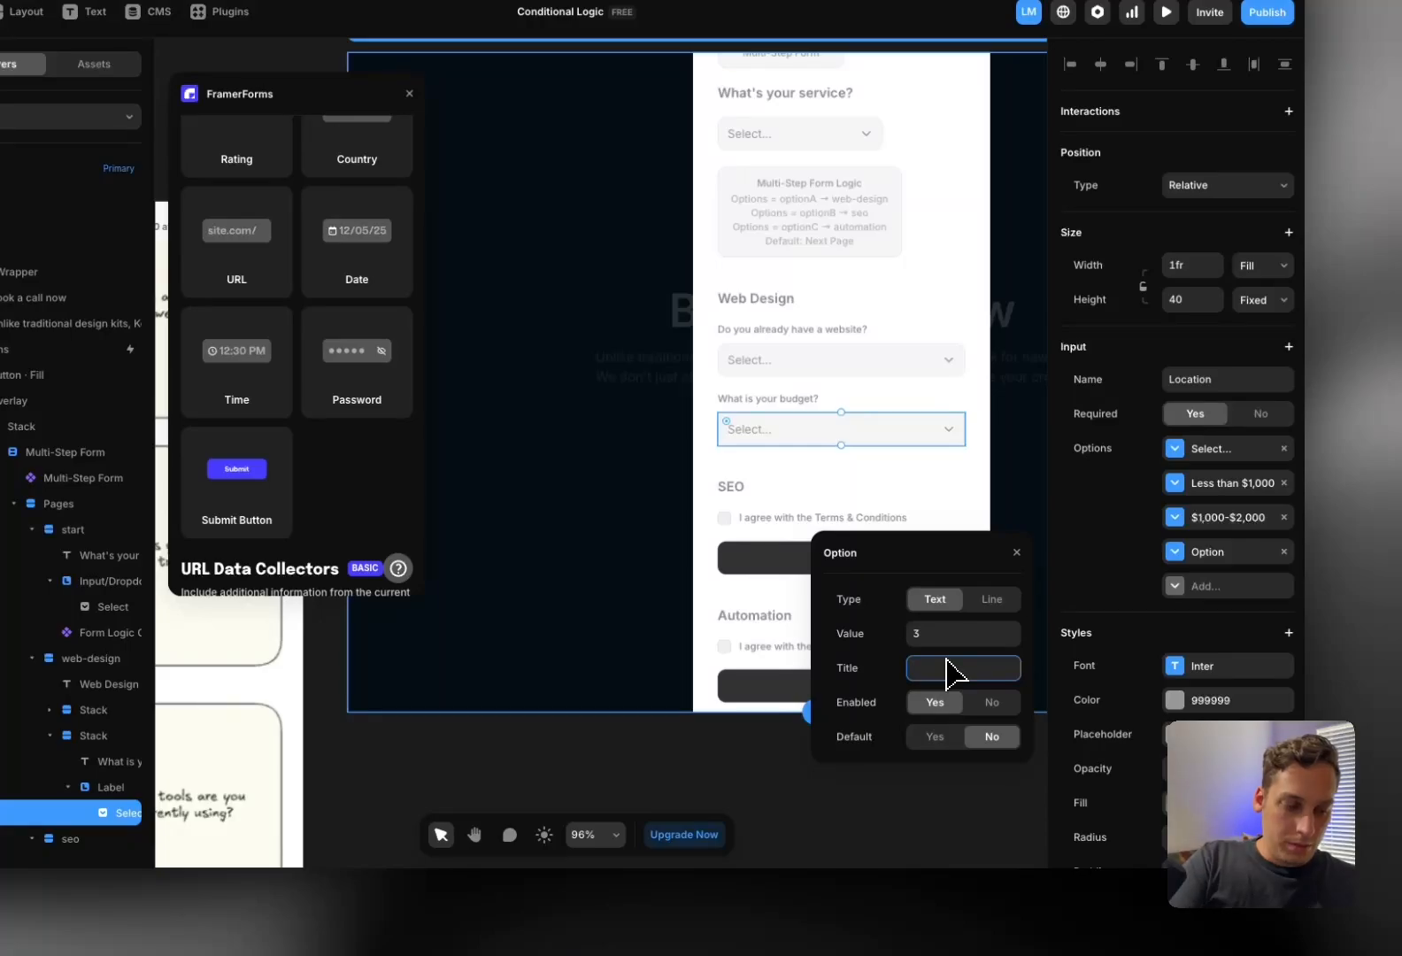
pyautogui.write('$2,000 +')
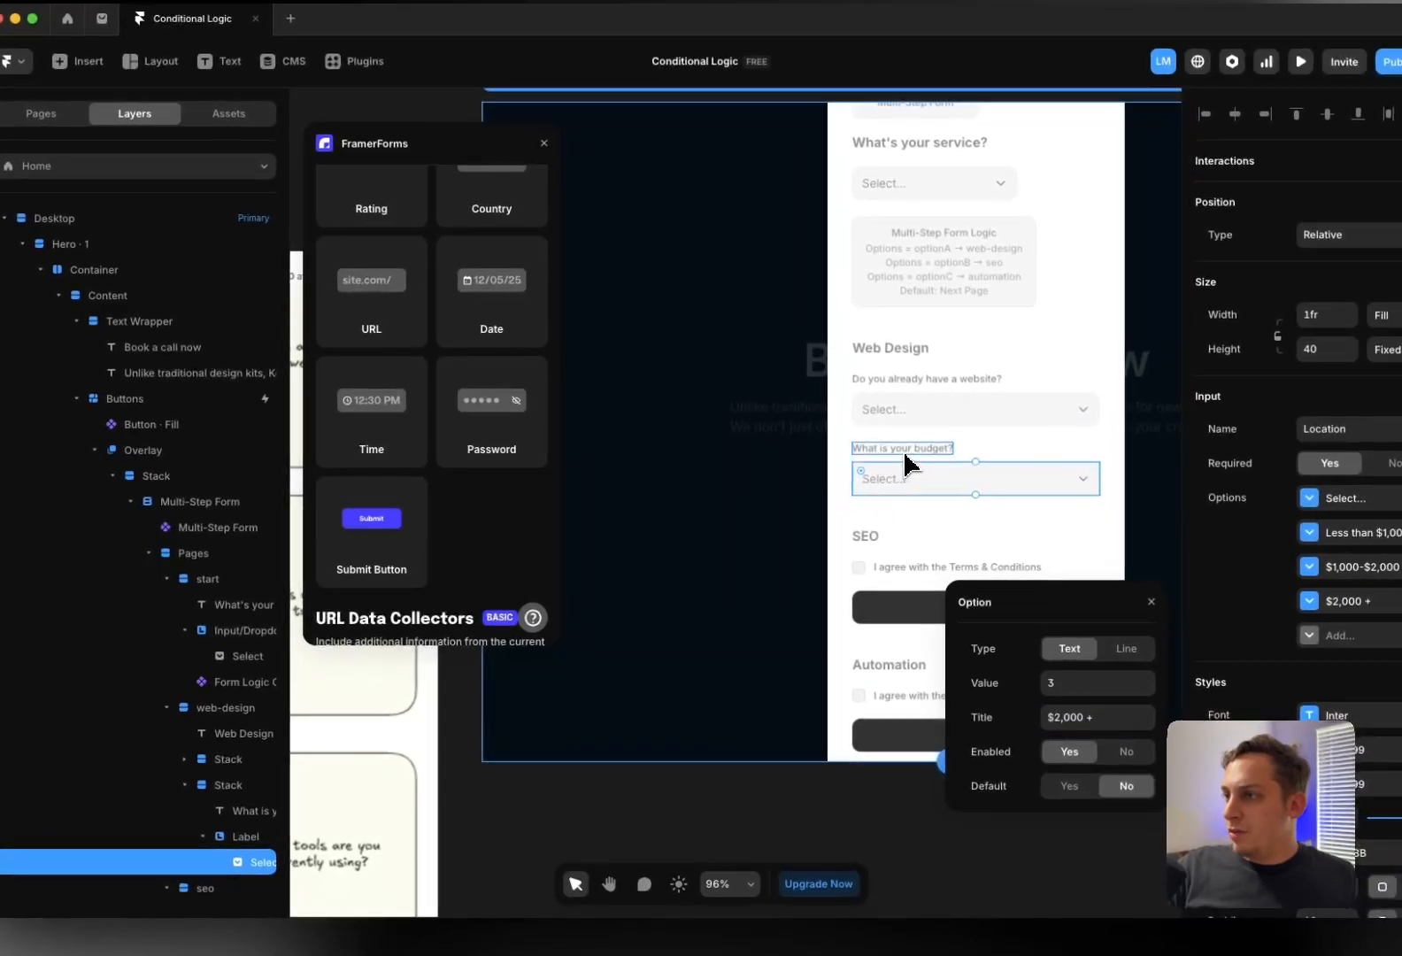
pyautogui.click(859, 468)
pyautogui.click(864, 459)
# Drag a FramerForms Email field into the Web Design page's website question group
pyautogui.scroll(2, 876, 455)
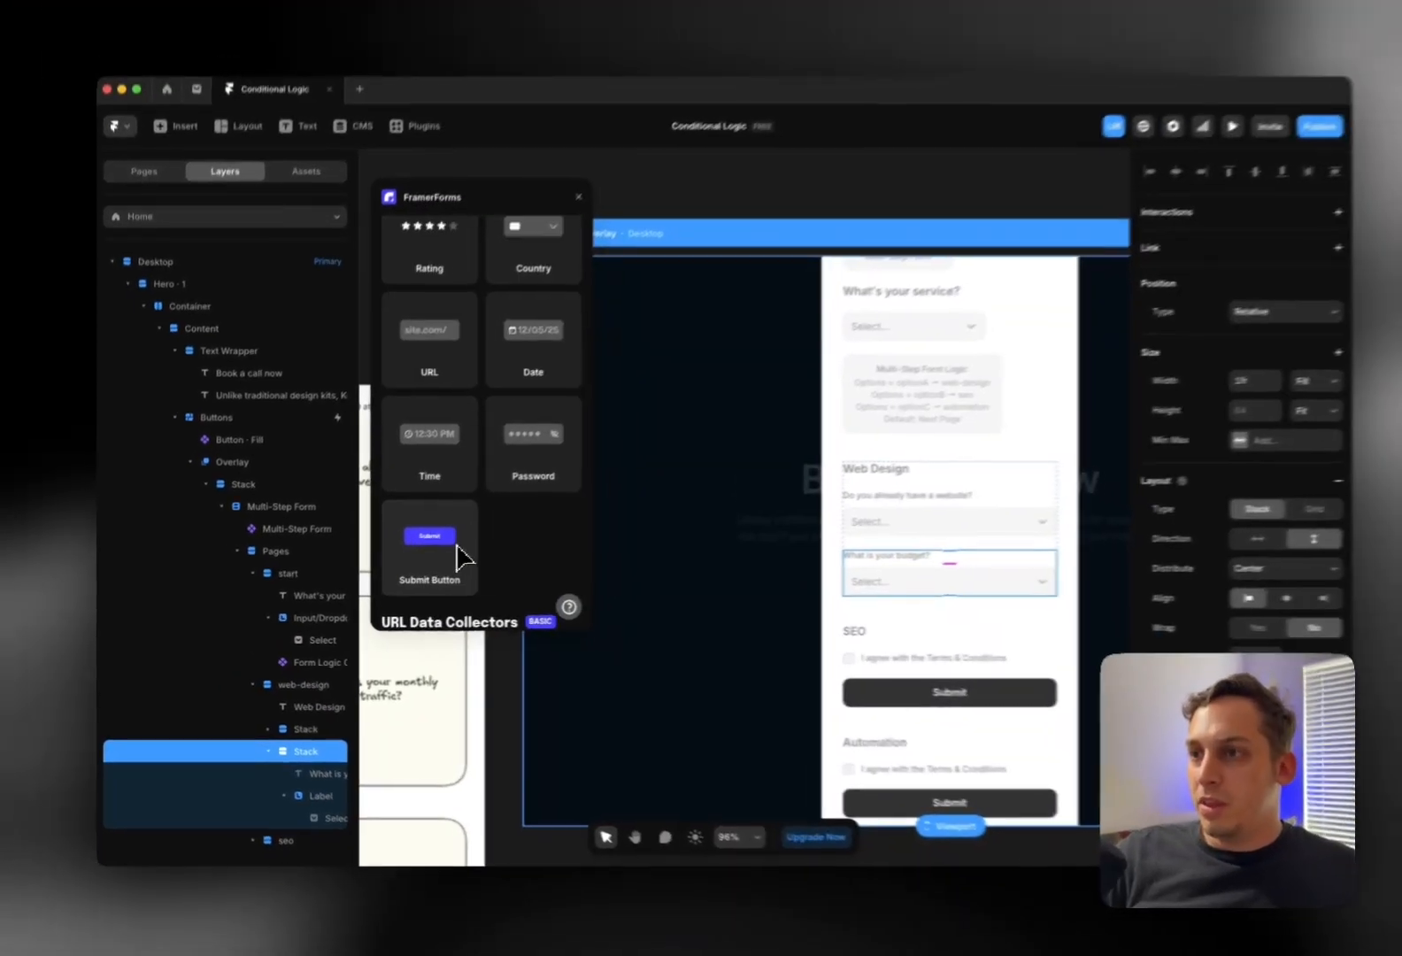
pyautogui.scroll(2, 415, 540)
pyautogui.scroll(2, 487, 504)
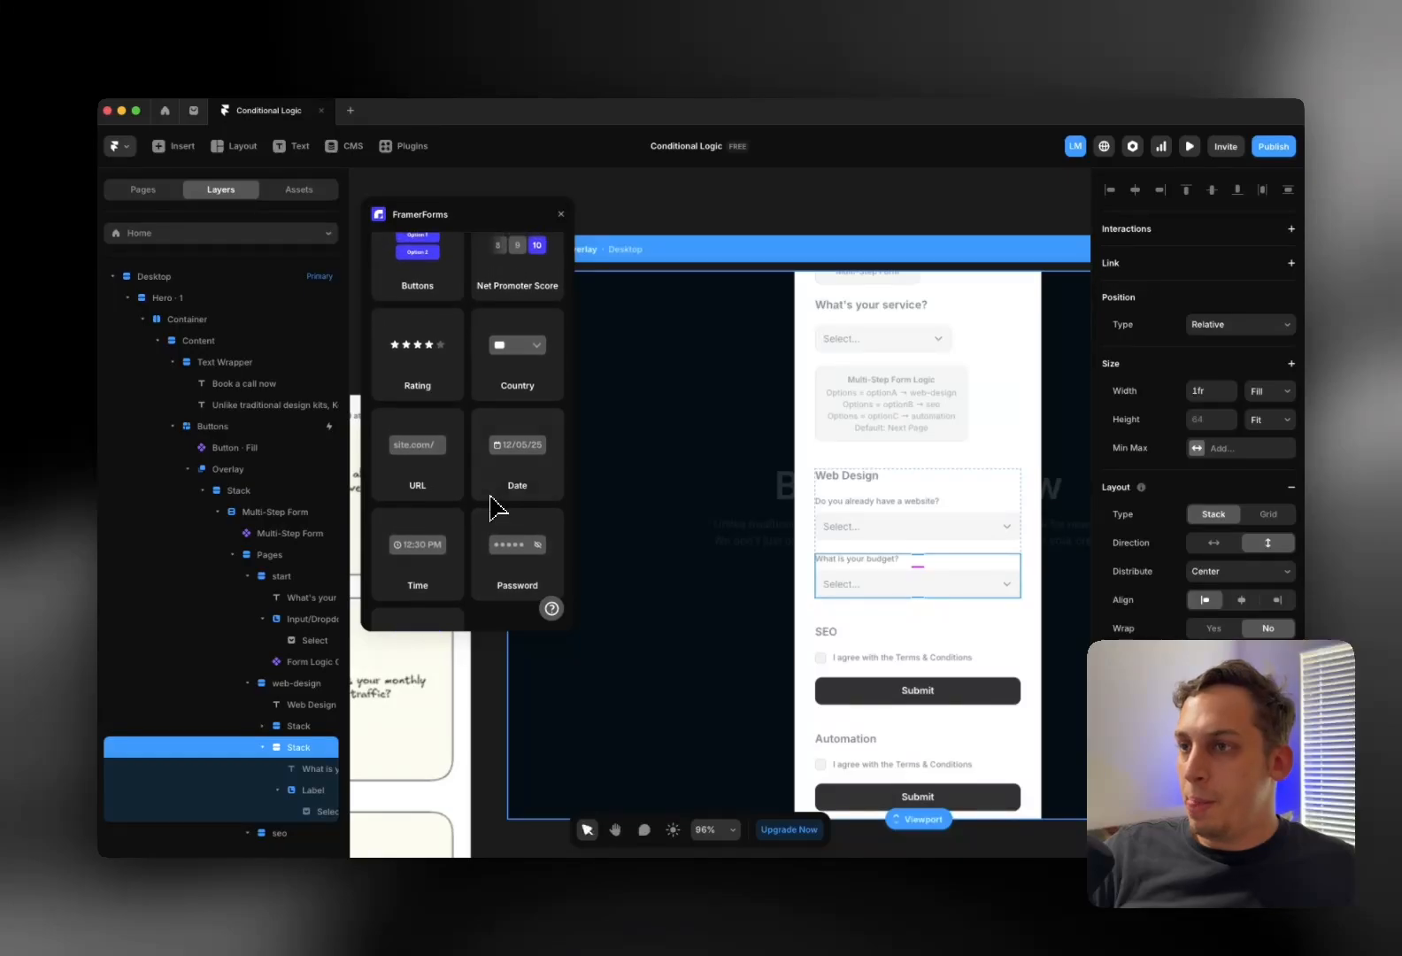
pyautogui.scroll(2, 462, 498)
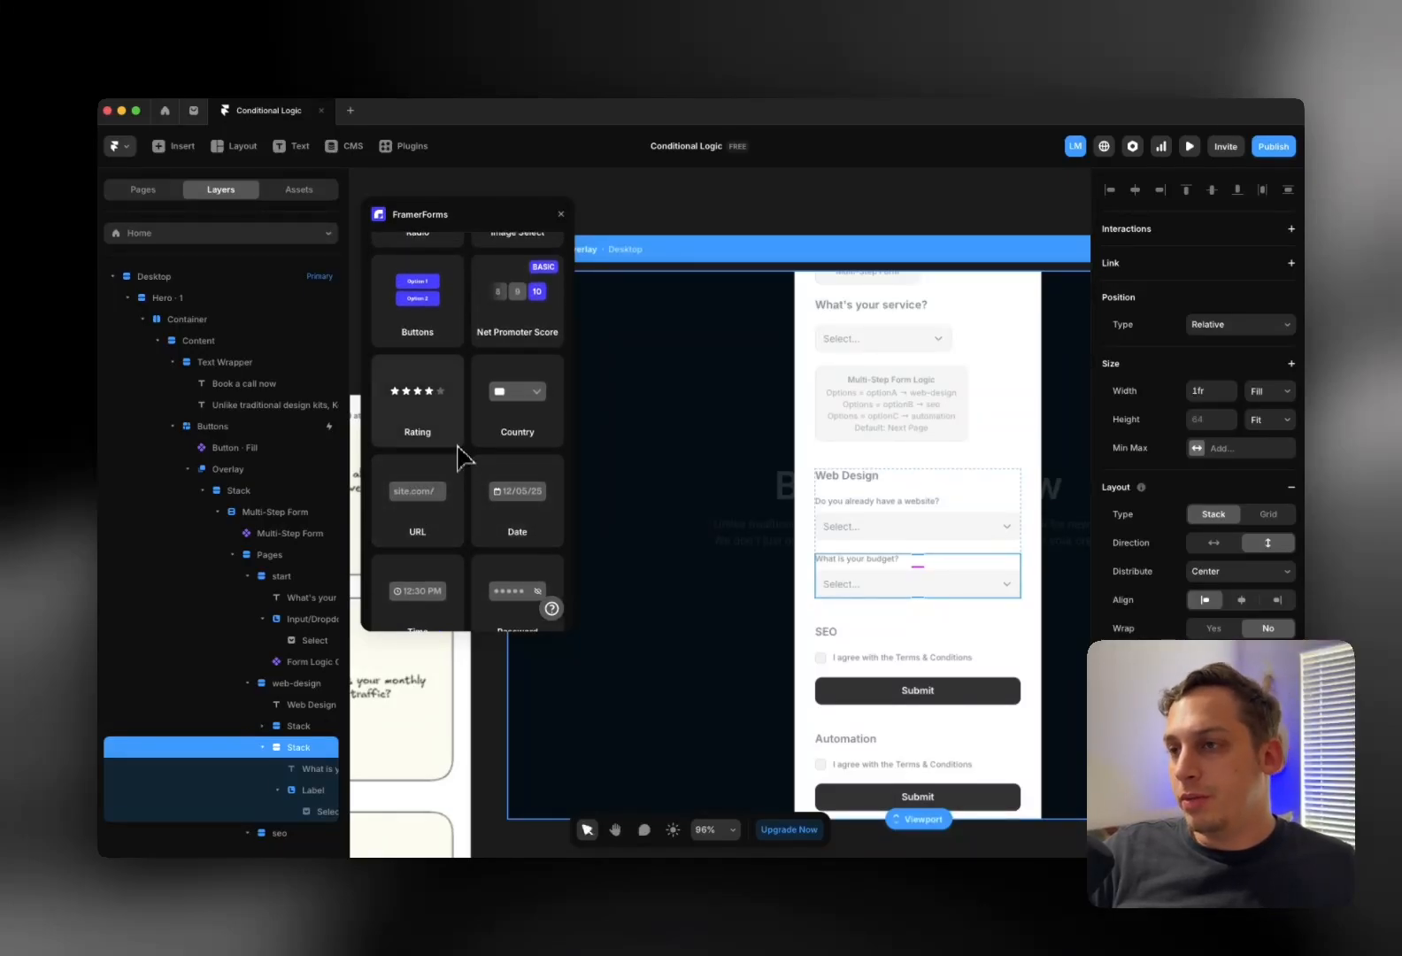
pyautogui.scroll(3, 459, 456)
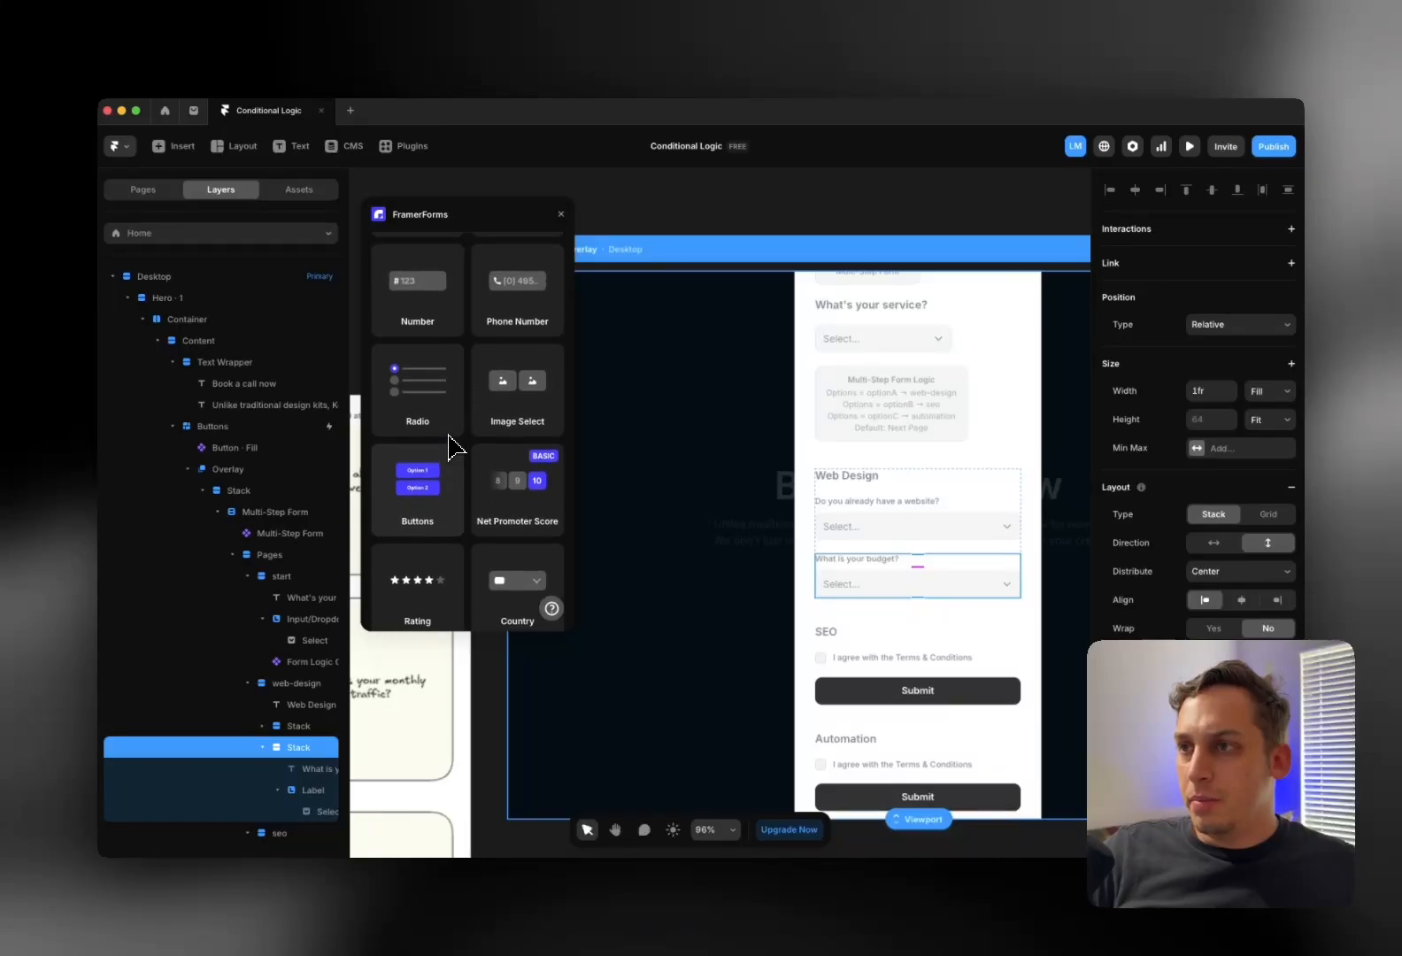
pyautogui.scroll(2, 442, 456)
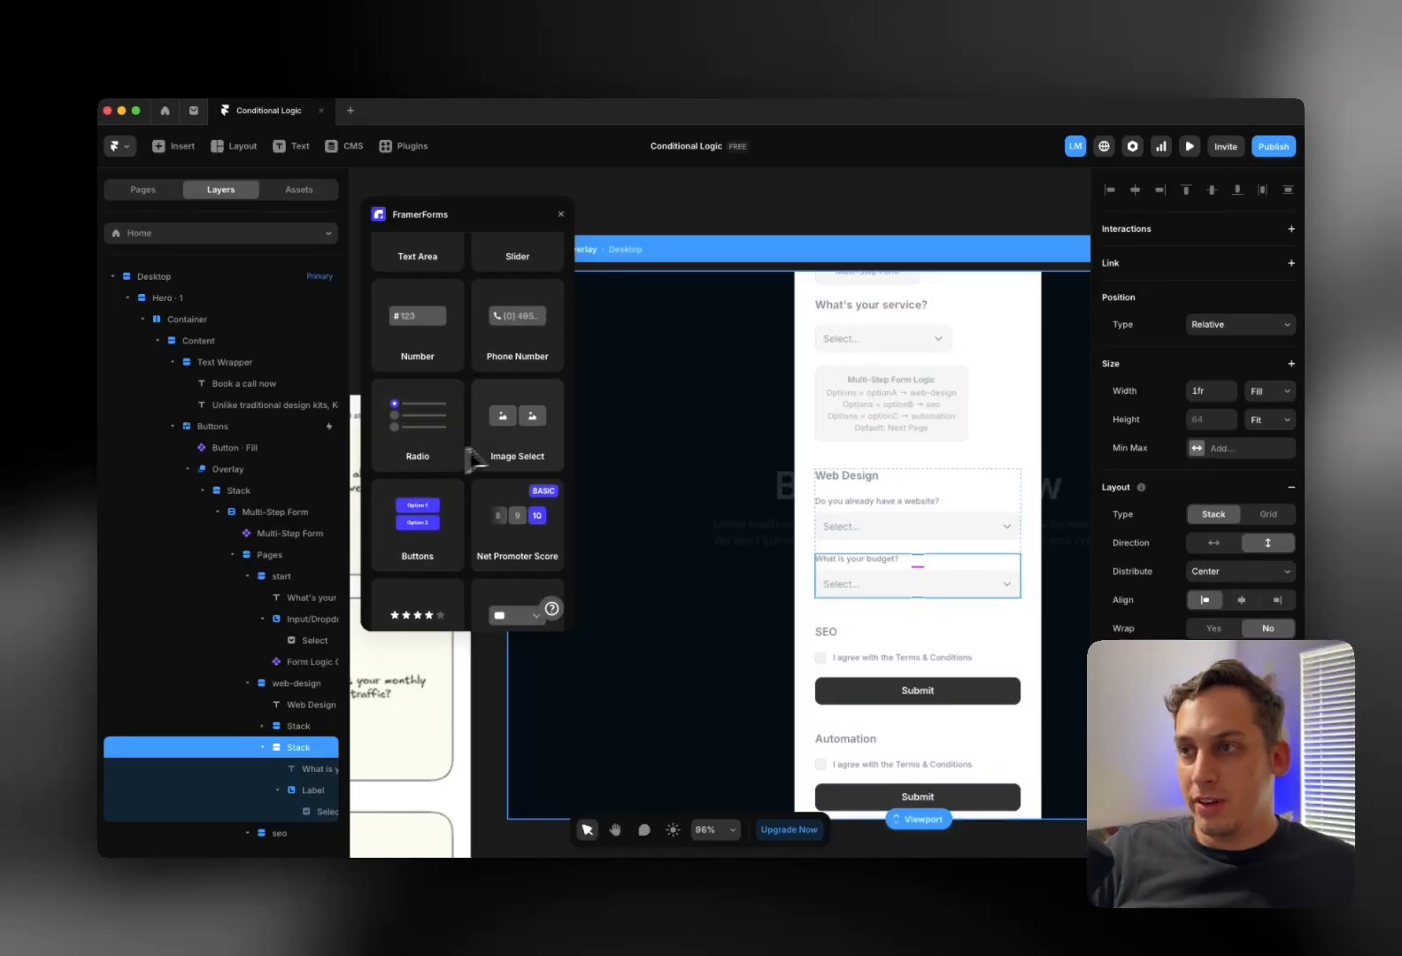
pyautogui.scroll(3, 496, 449)
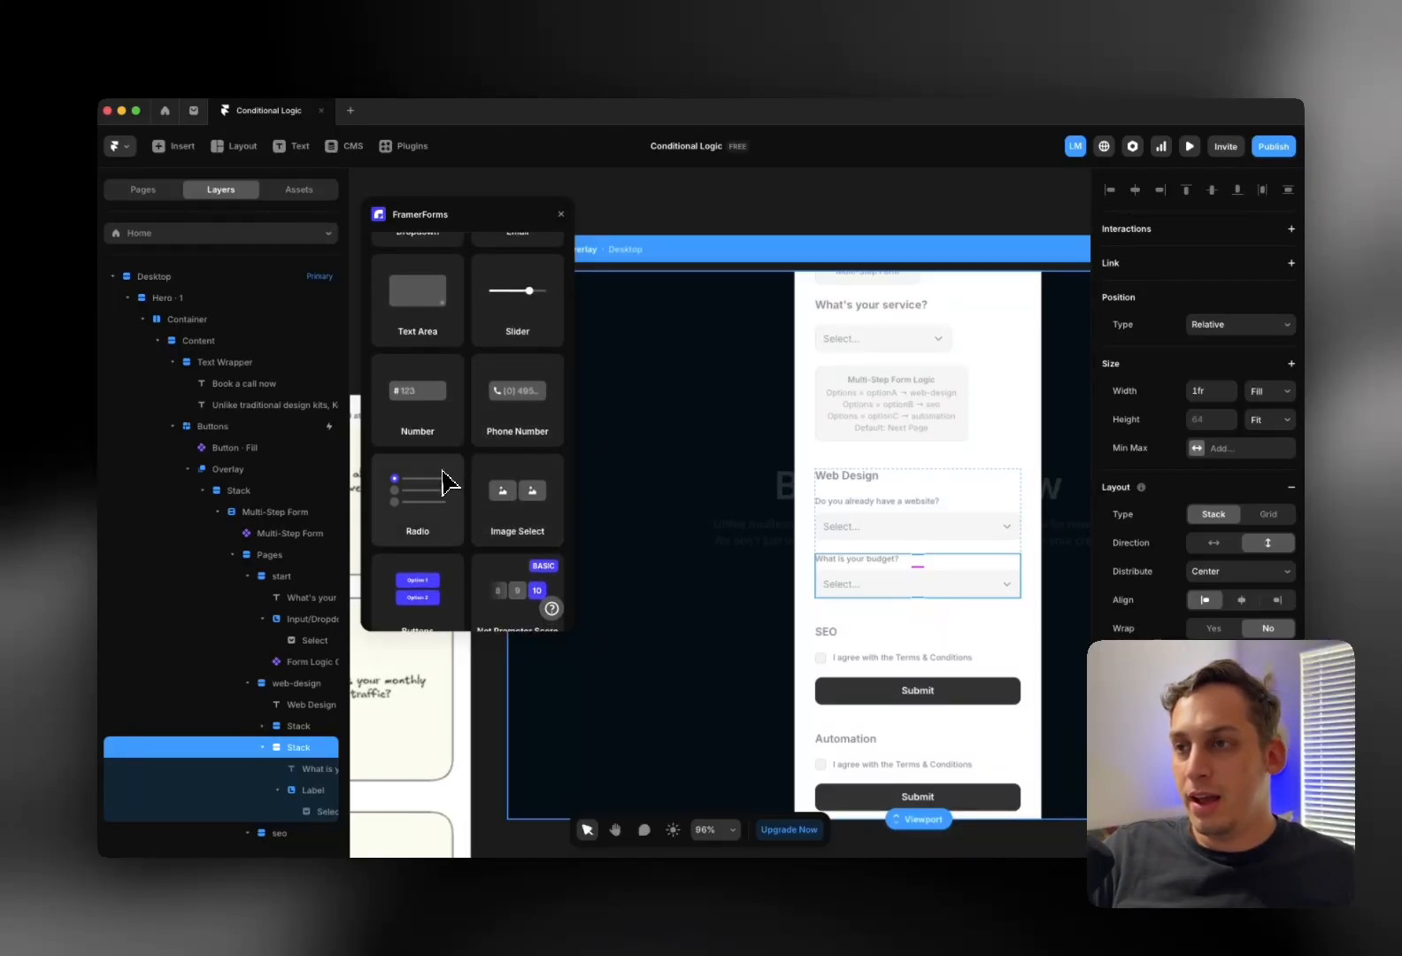
pyautogui.scroll(6, 443, 469)
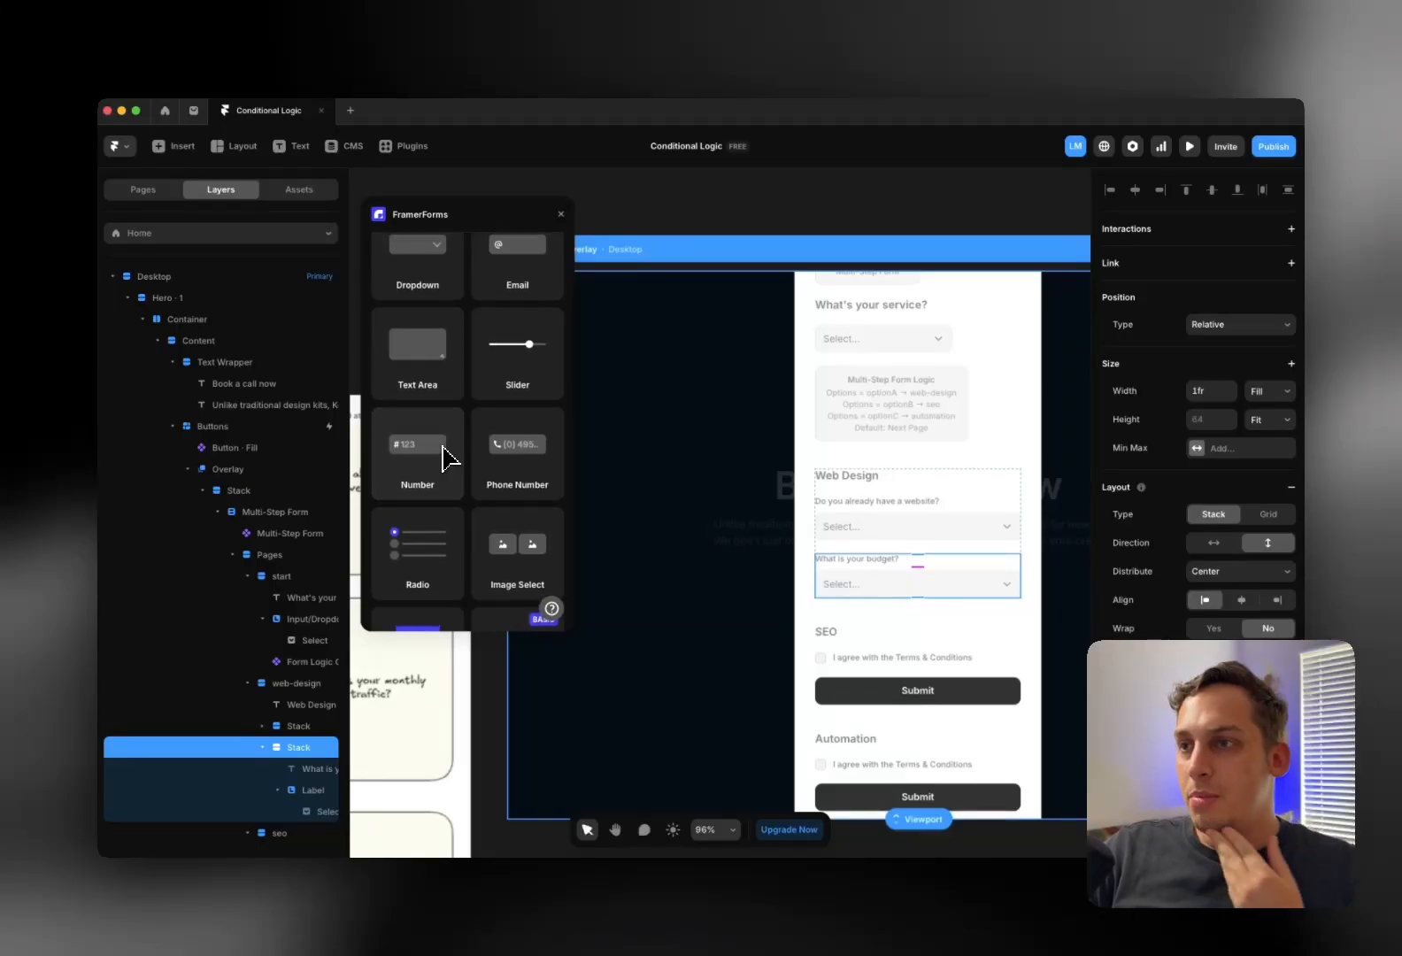
pyautogui.scroll(2, 443, 465)
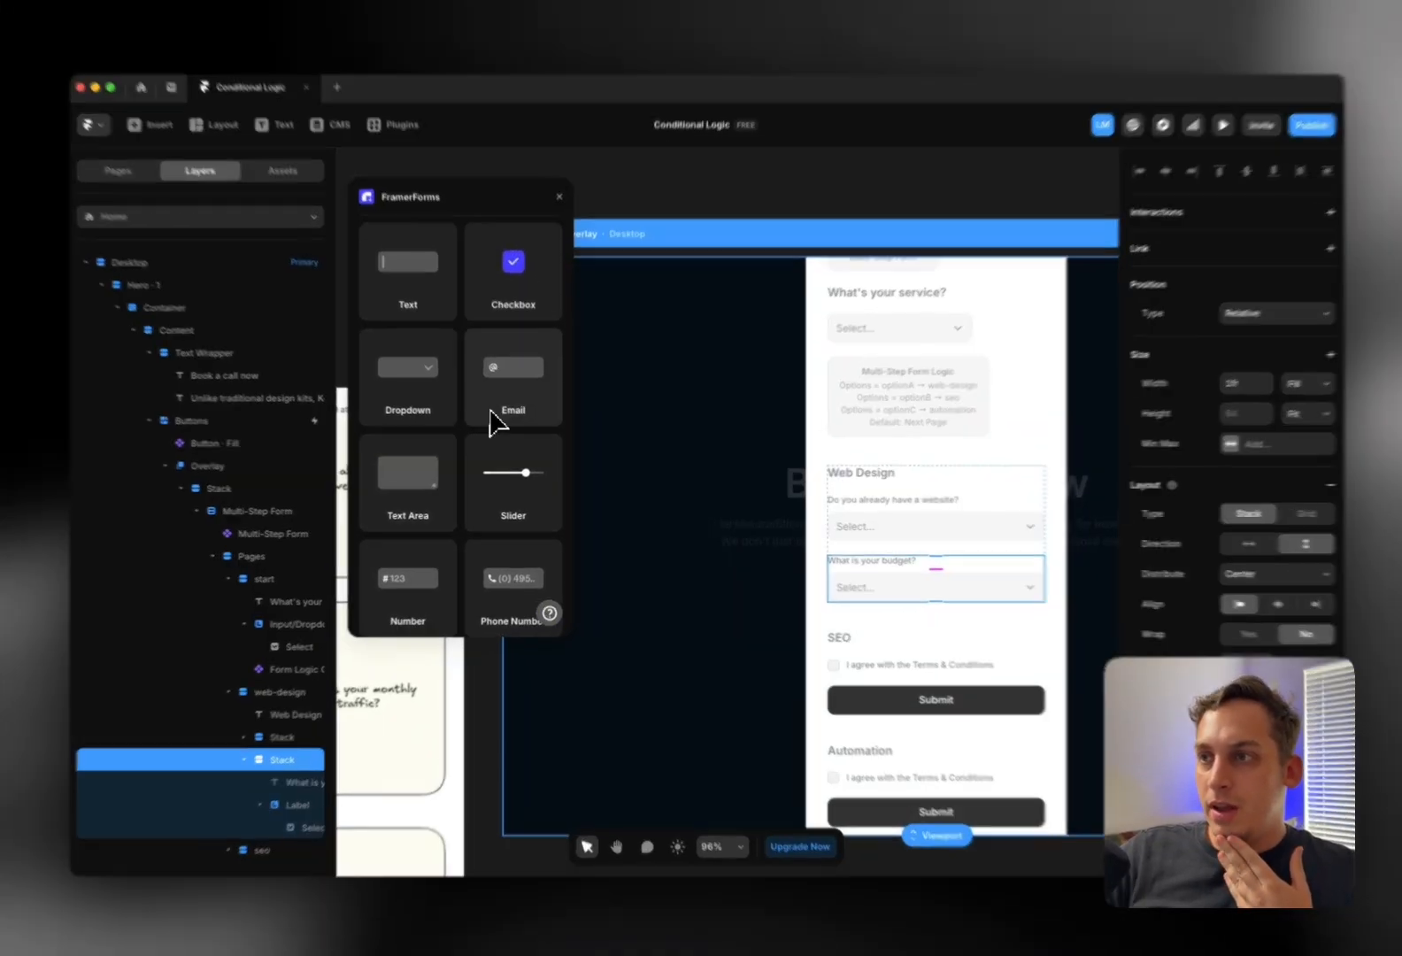
pyautogui.moveTo(494, 417); pyautogui.dragTo(955, 513)
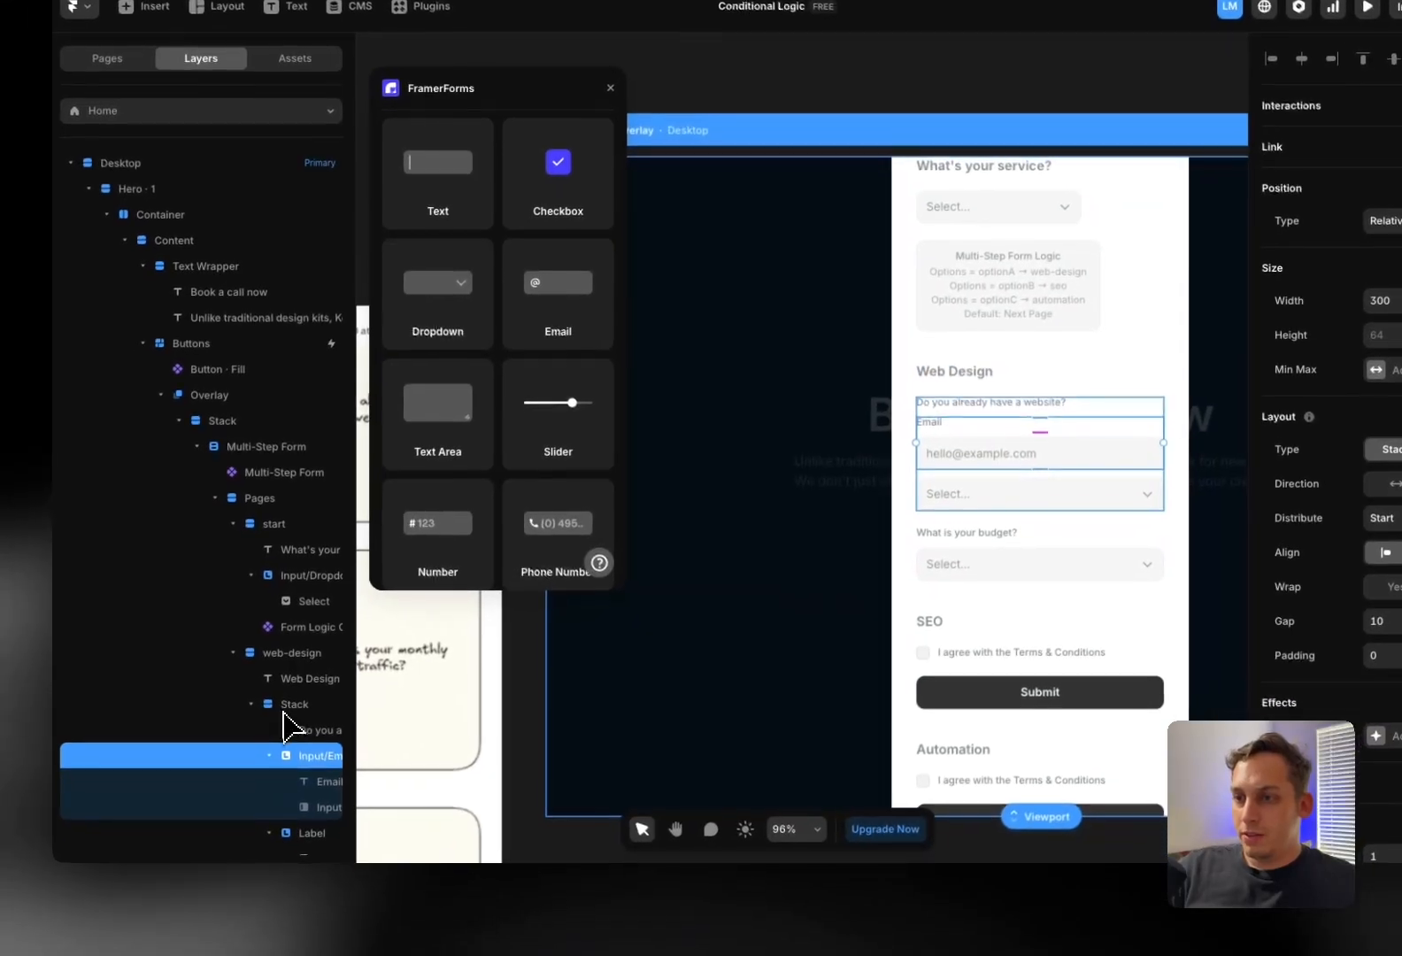
# Collapse the website question group and duplicate it
pyautogui.scroll(-2, 283, 725)
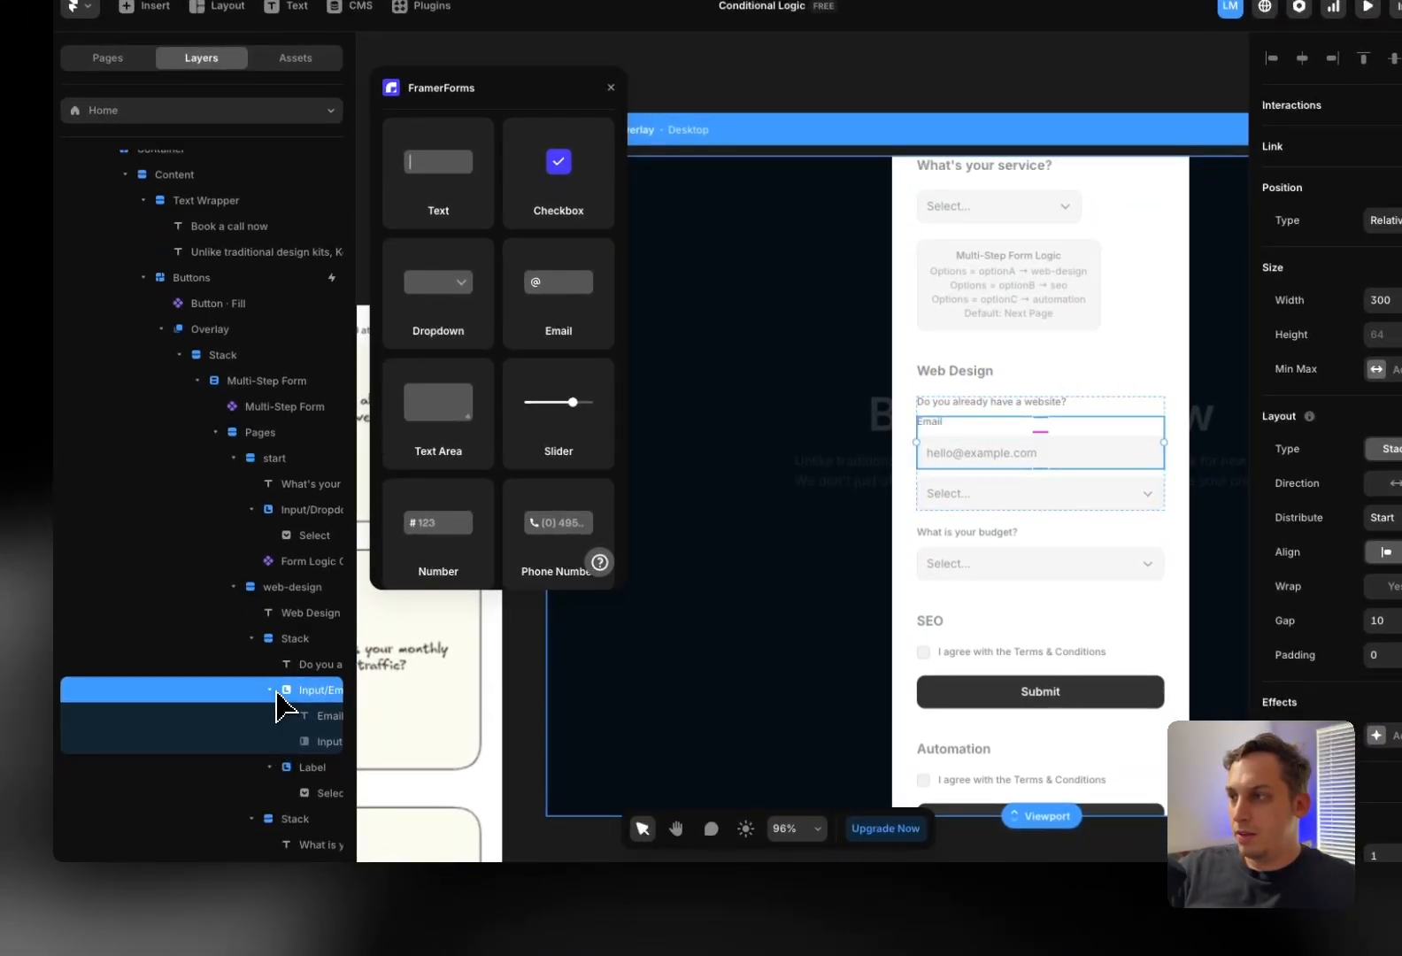
pyautogui.click(251, 639)
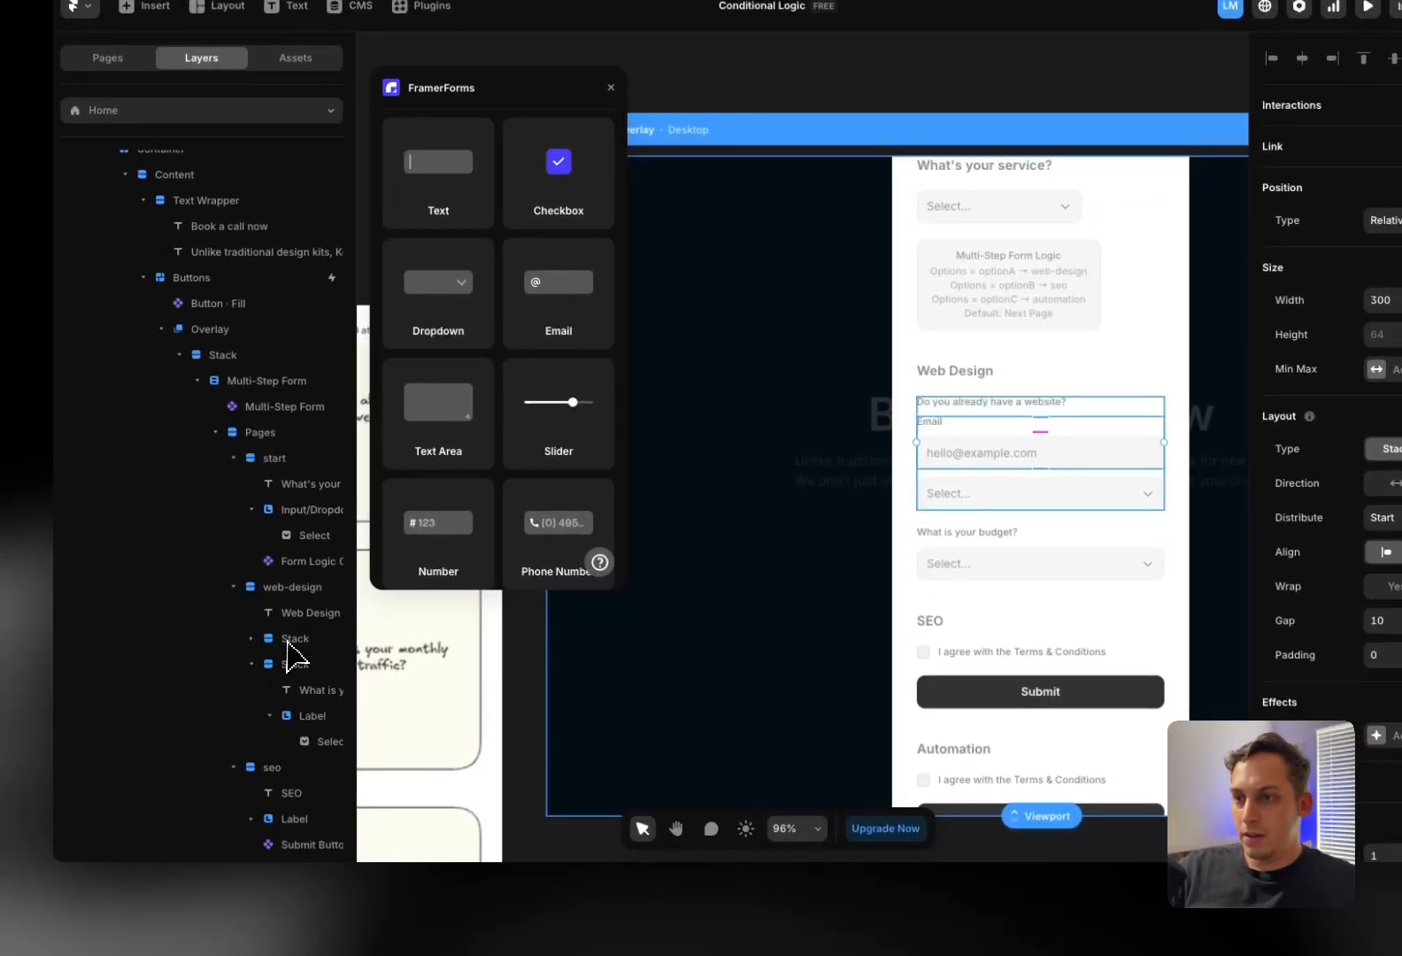
pyautogui.click(289, 655)
pyautogui.hotkey('ctrl', 'd')
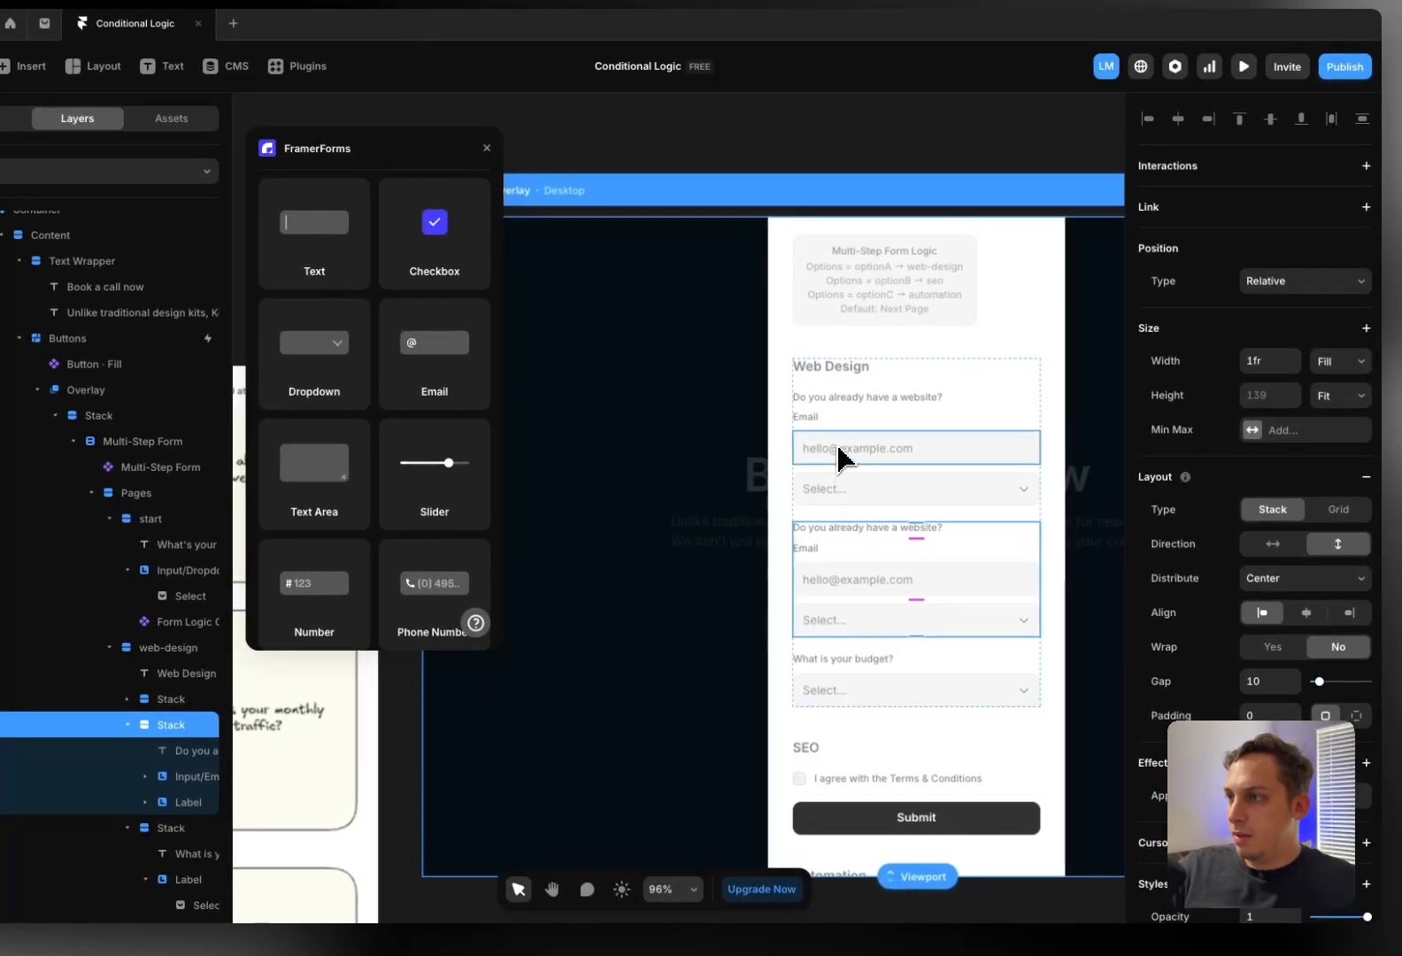
# Move the email input into the duplicate group, deleting its Email label and leftover dropdown
pyautogui.click(841, 459)
pyautogui.click(824, 426)
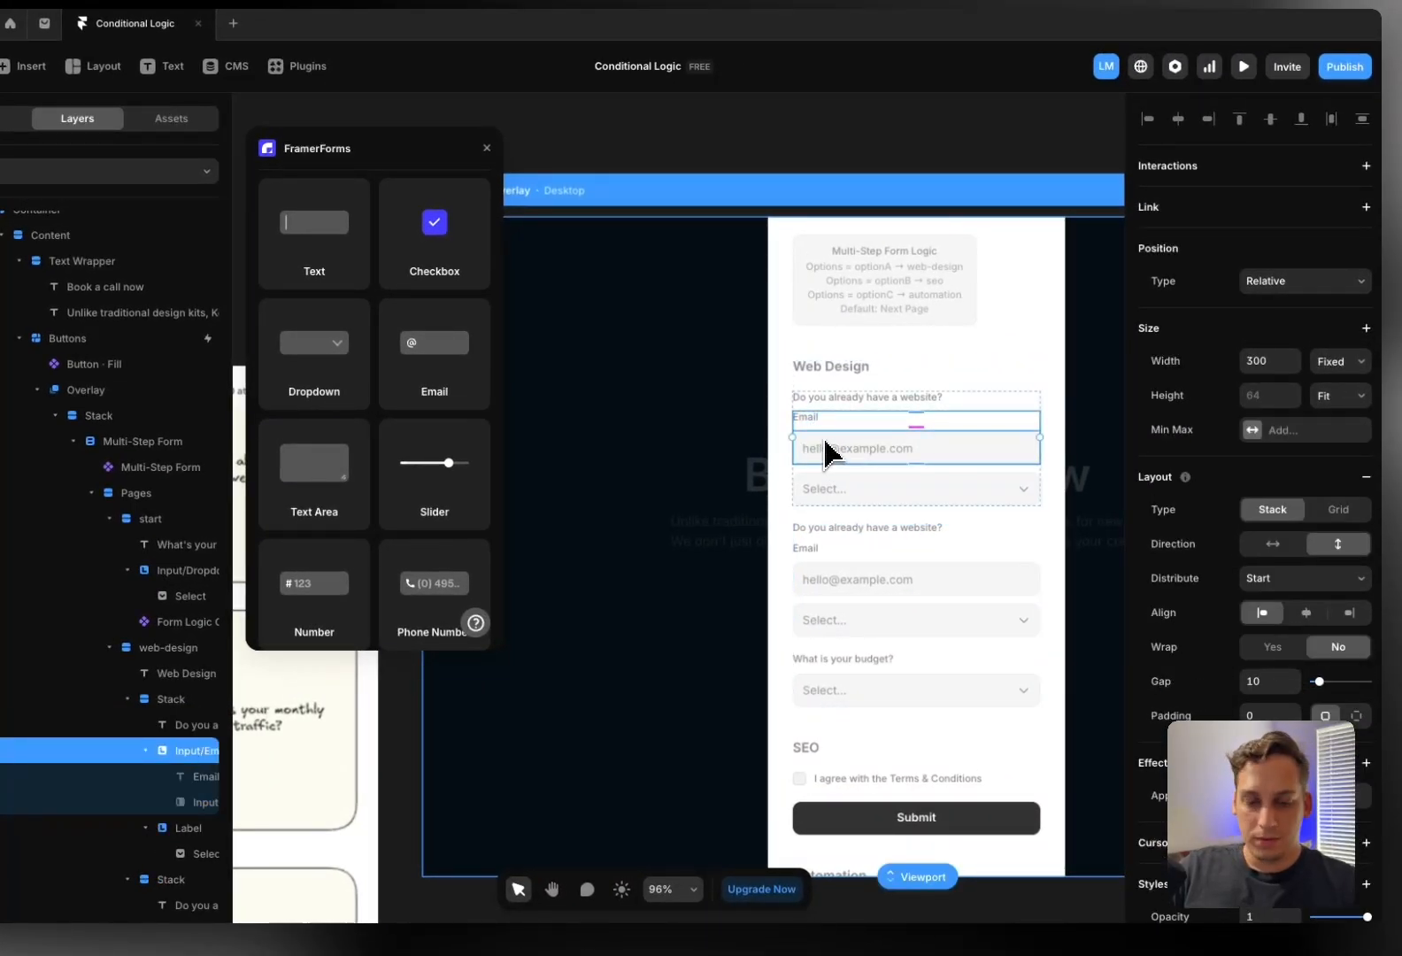
pyautogui.moveTo(825, 451); pyautogui.dragTo(837, 556)
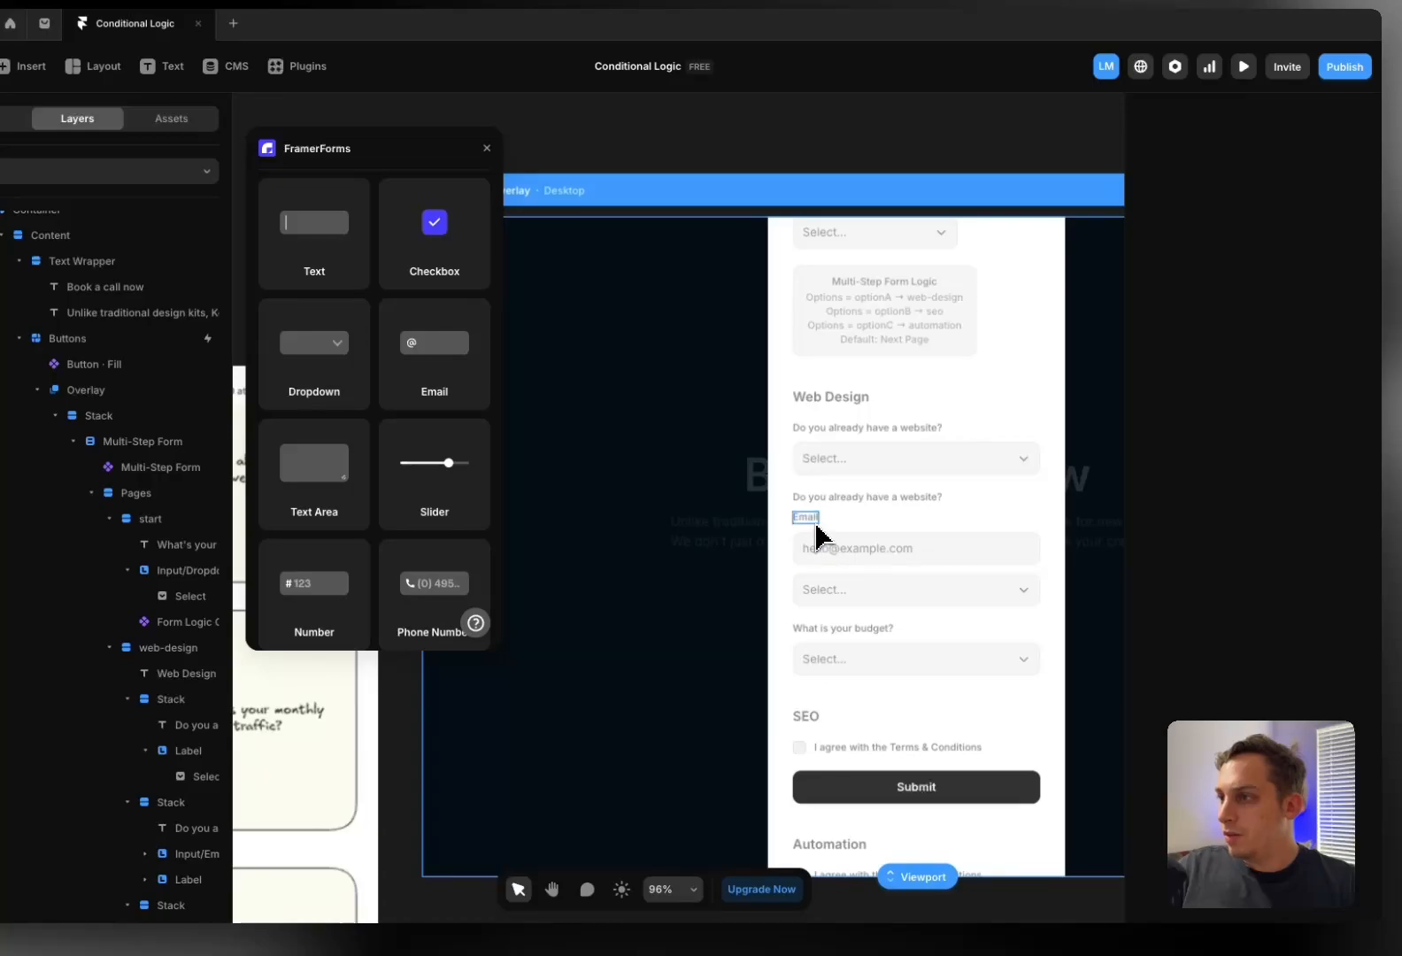
pyautogui.click(815, 521)
pyautogui.press('Delete')
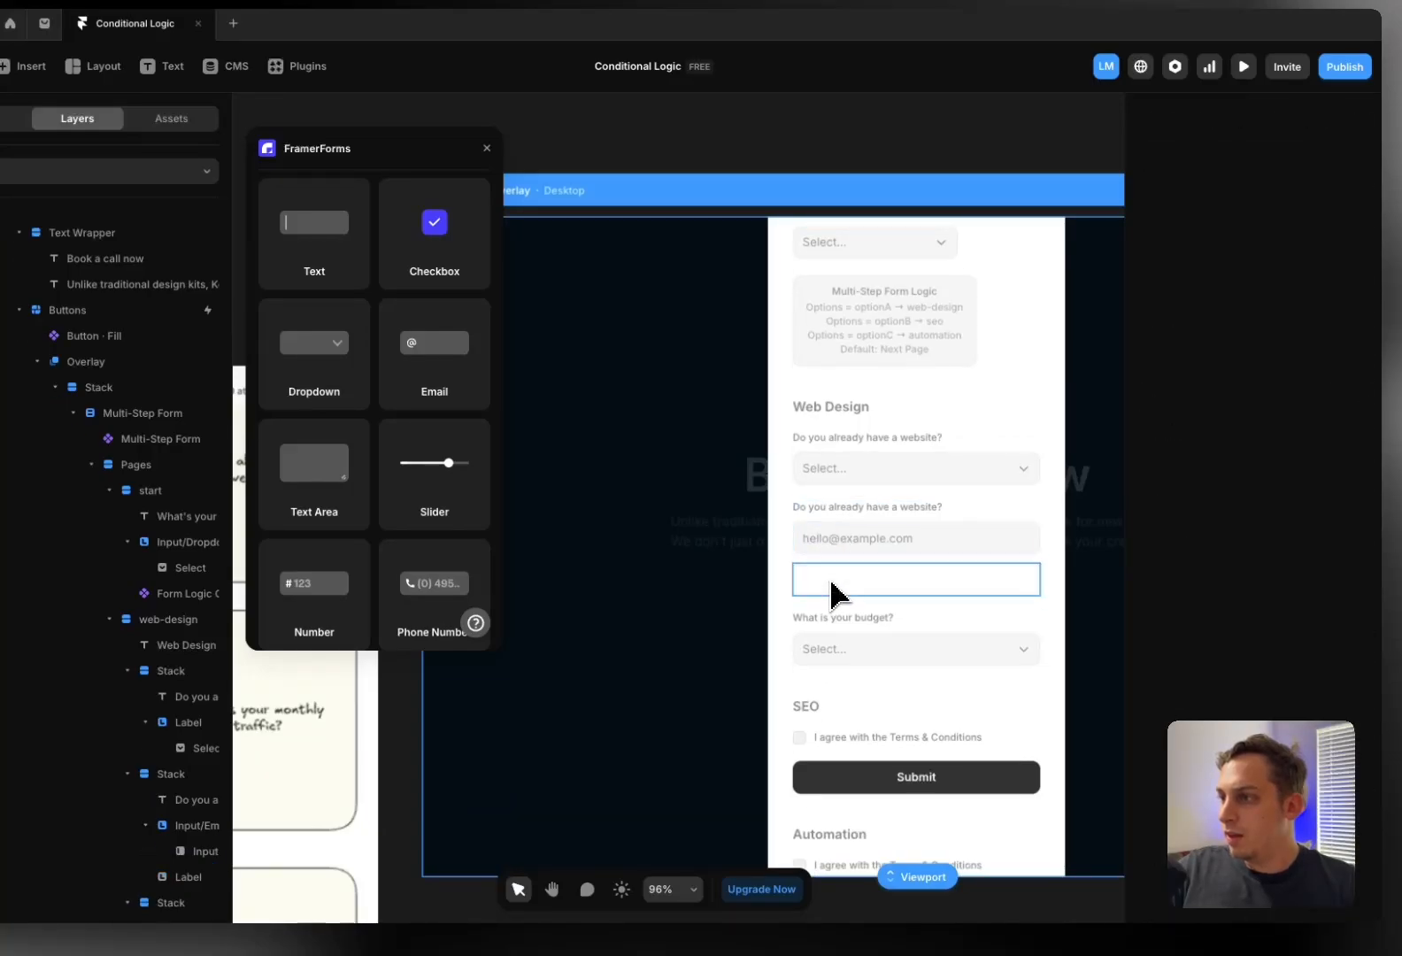
pyautogui.click(830, 577)
pyautogui.press('Delete')
# Retitle the copy 'What's your email?', move it below the budget question, and select all three groups
pyautogui.click(837, 530)
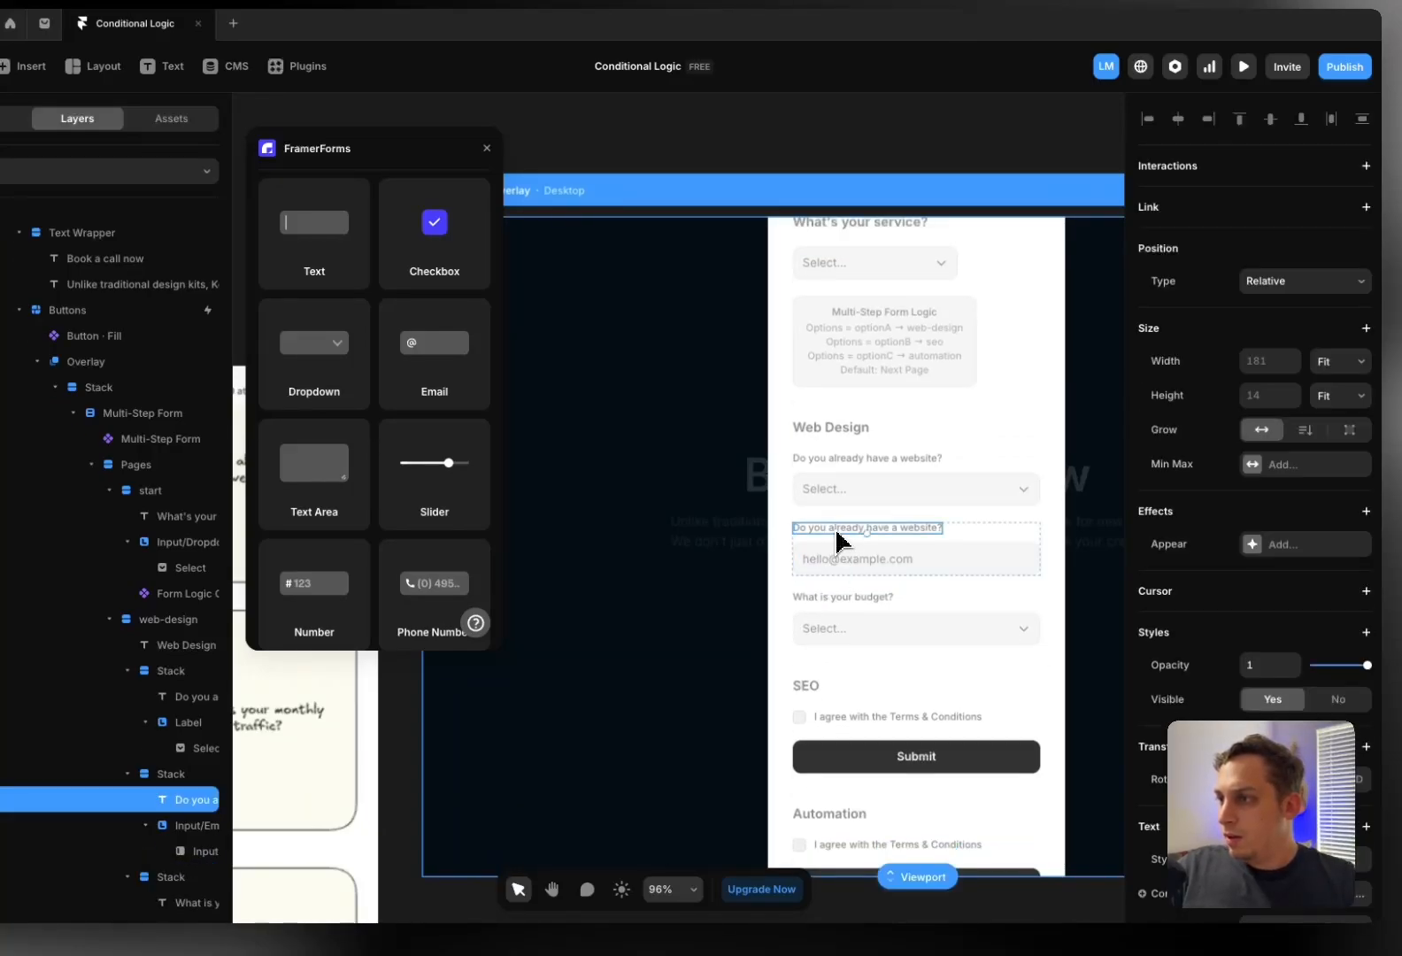
pyautogui.write('What')
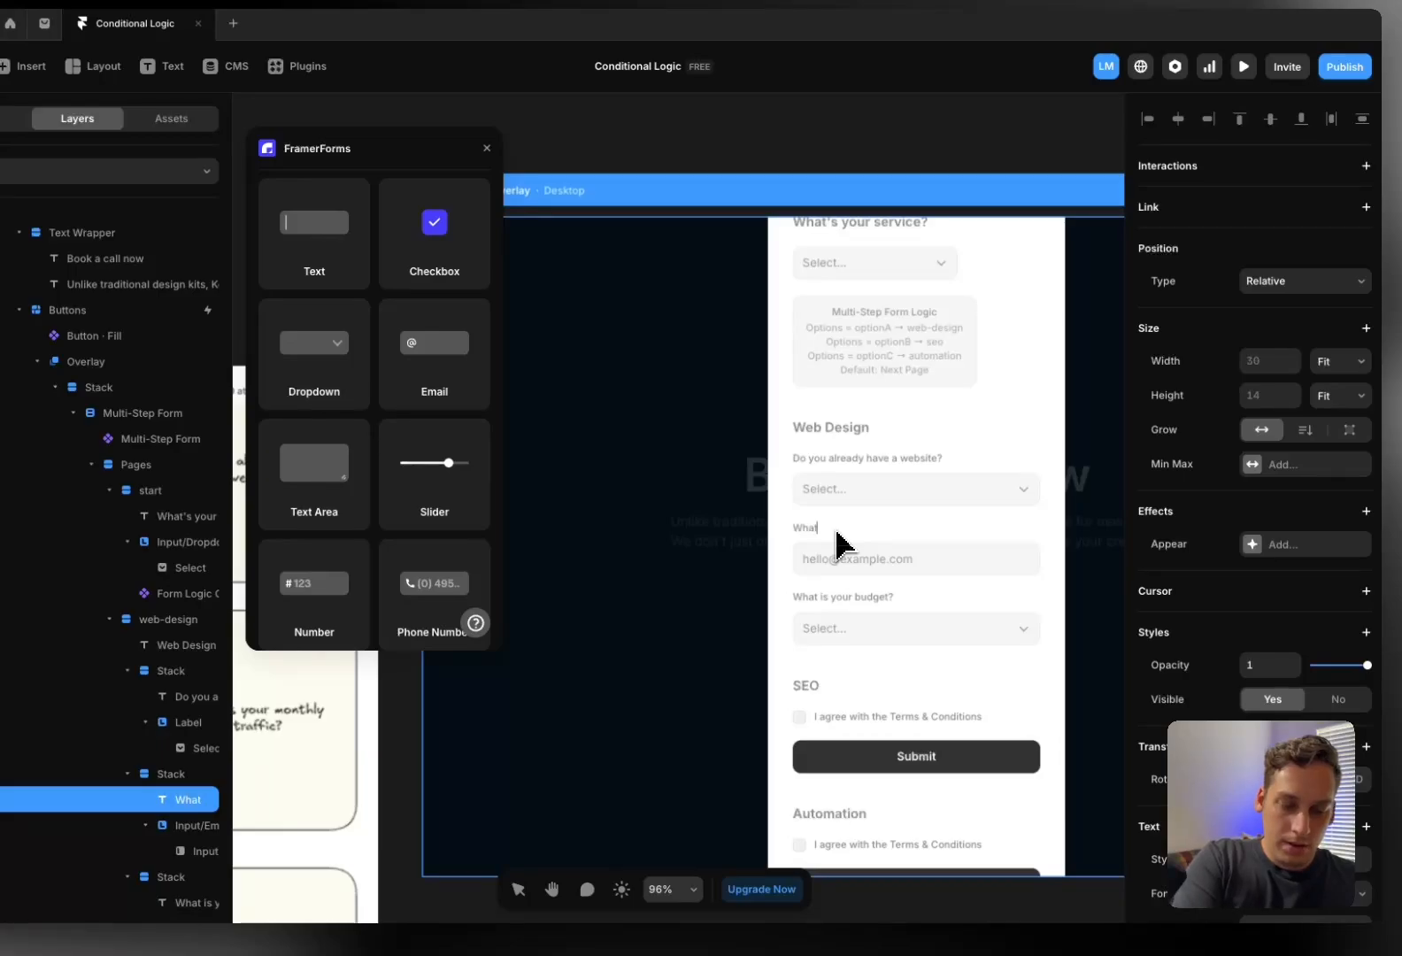
pyautogui.write("'s your email?")
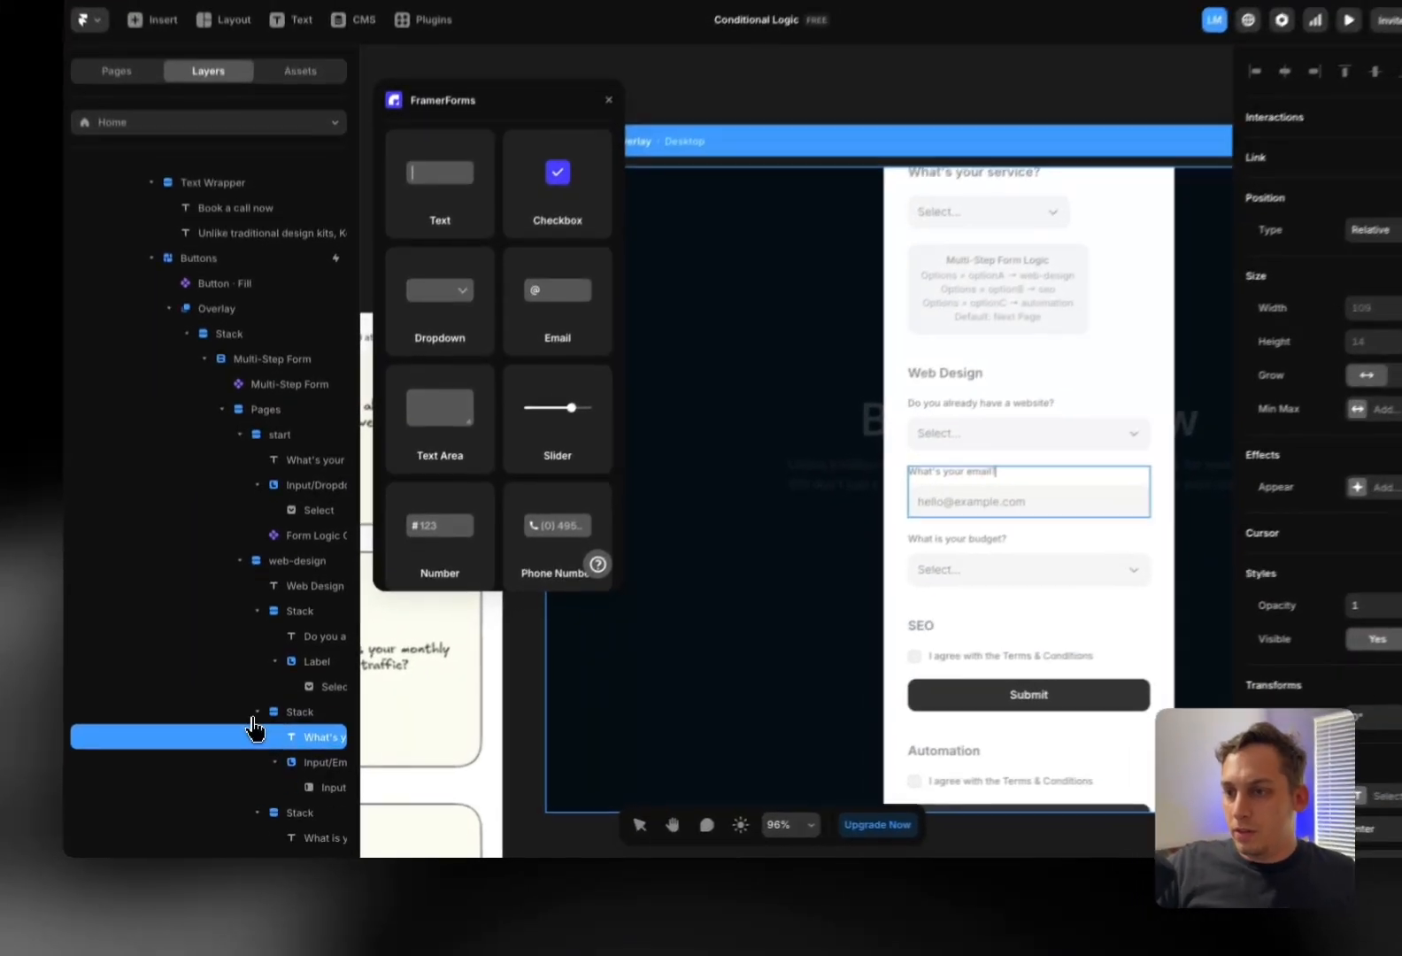
pyautogui.click(263, 734)
pyautogui.moveTo(294, 713); pyautogui.dragTo(301, 745)
pyautogui.scroll(-1, 1011, 580)
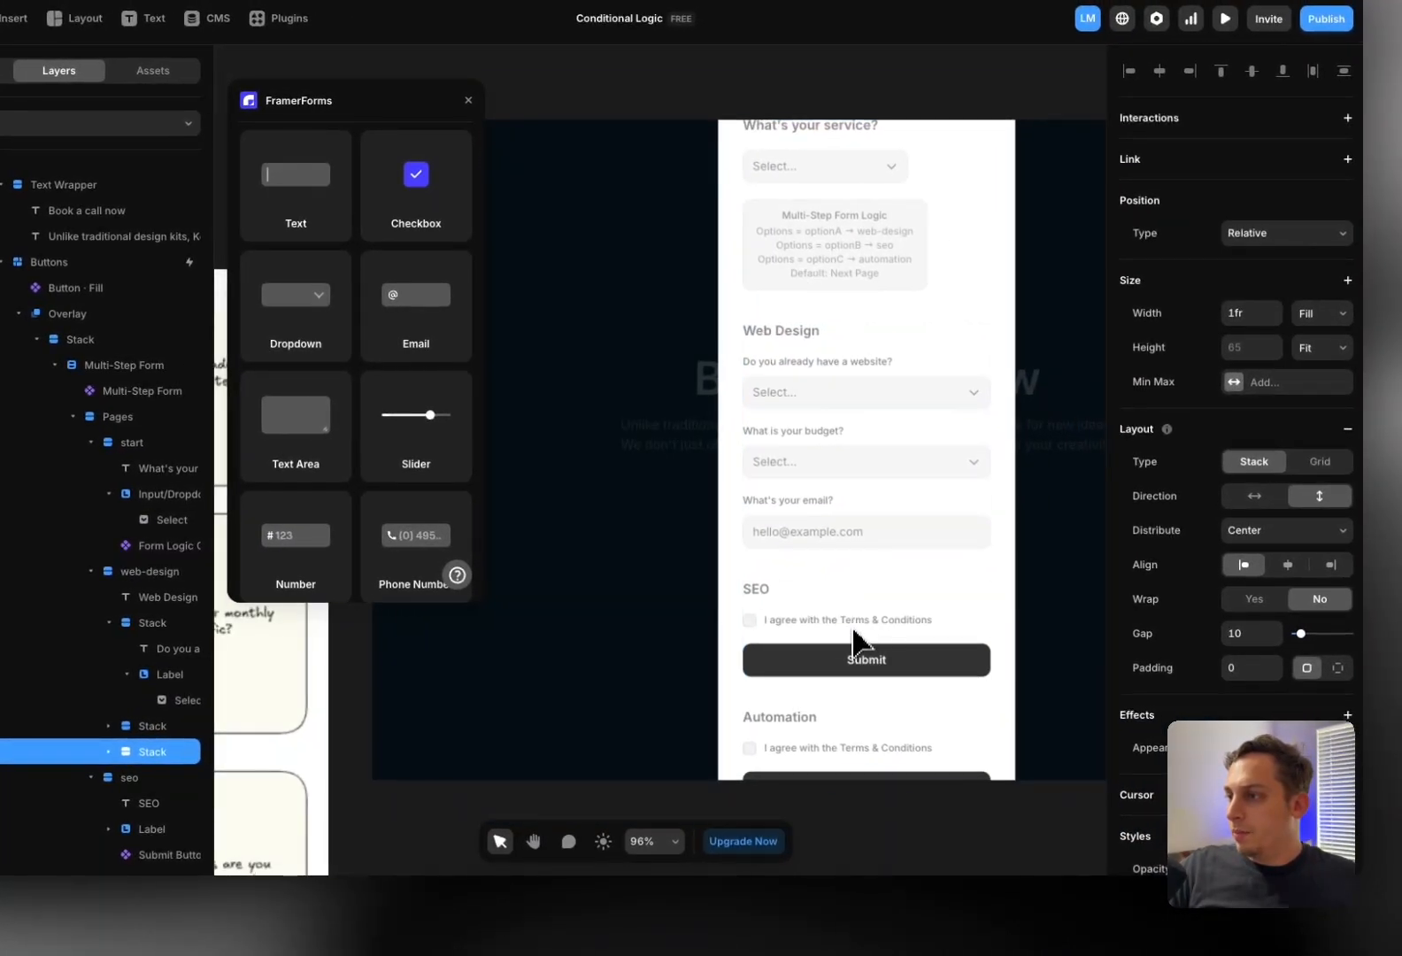
pyautogui.hscroll(1, 808, 548)
pyautogui.scroll(-1, 801, 544)
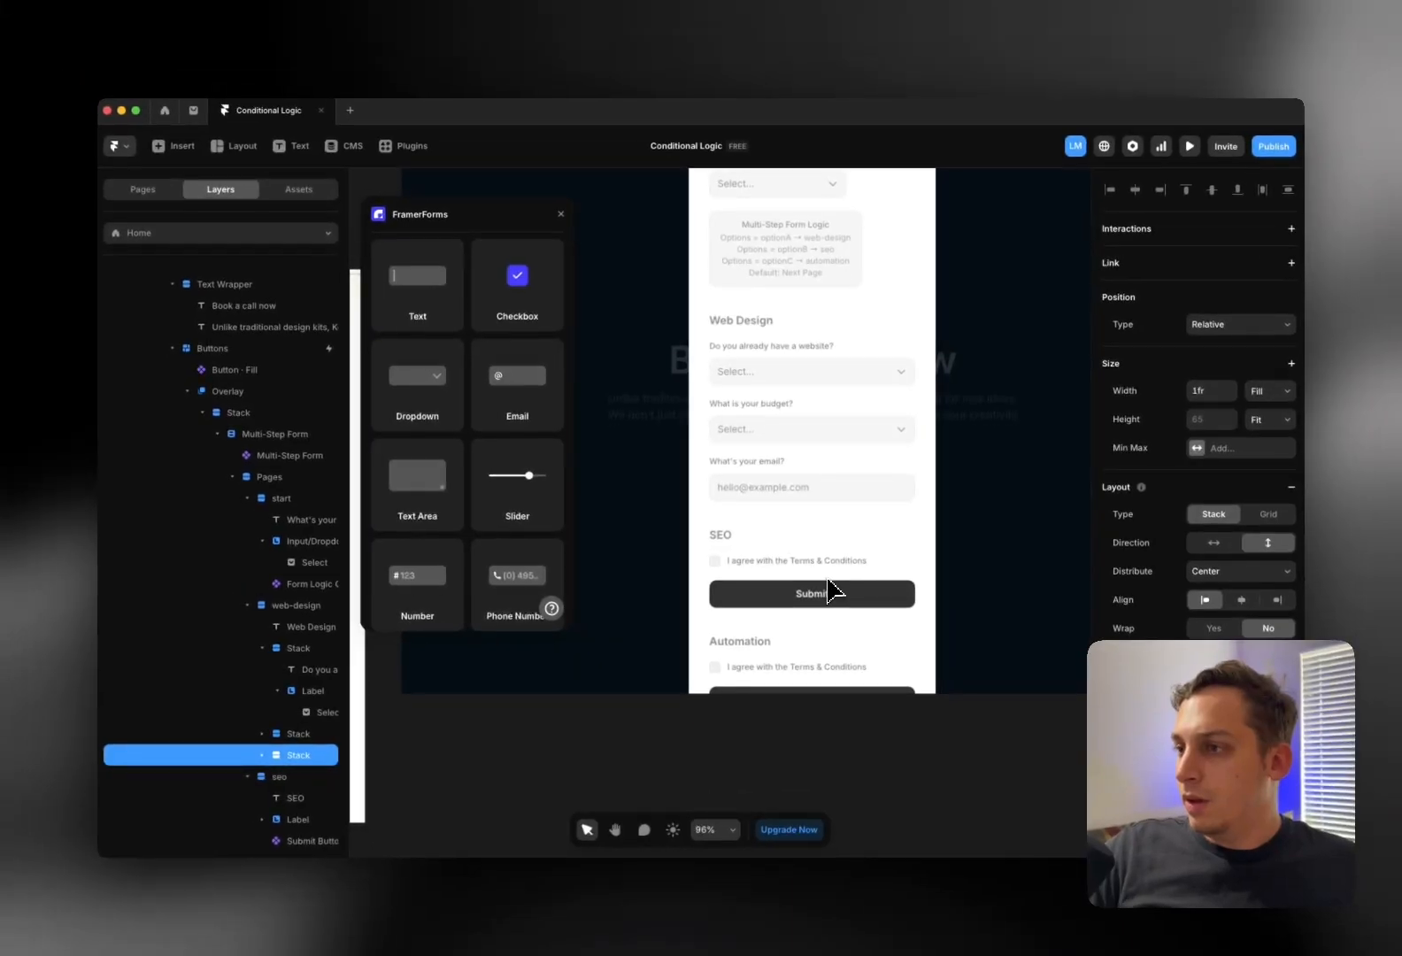
pyautogui.scroll(2, 783, 540)
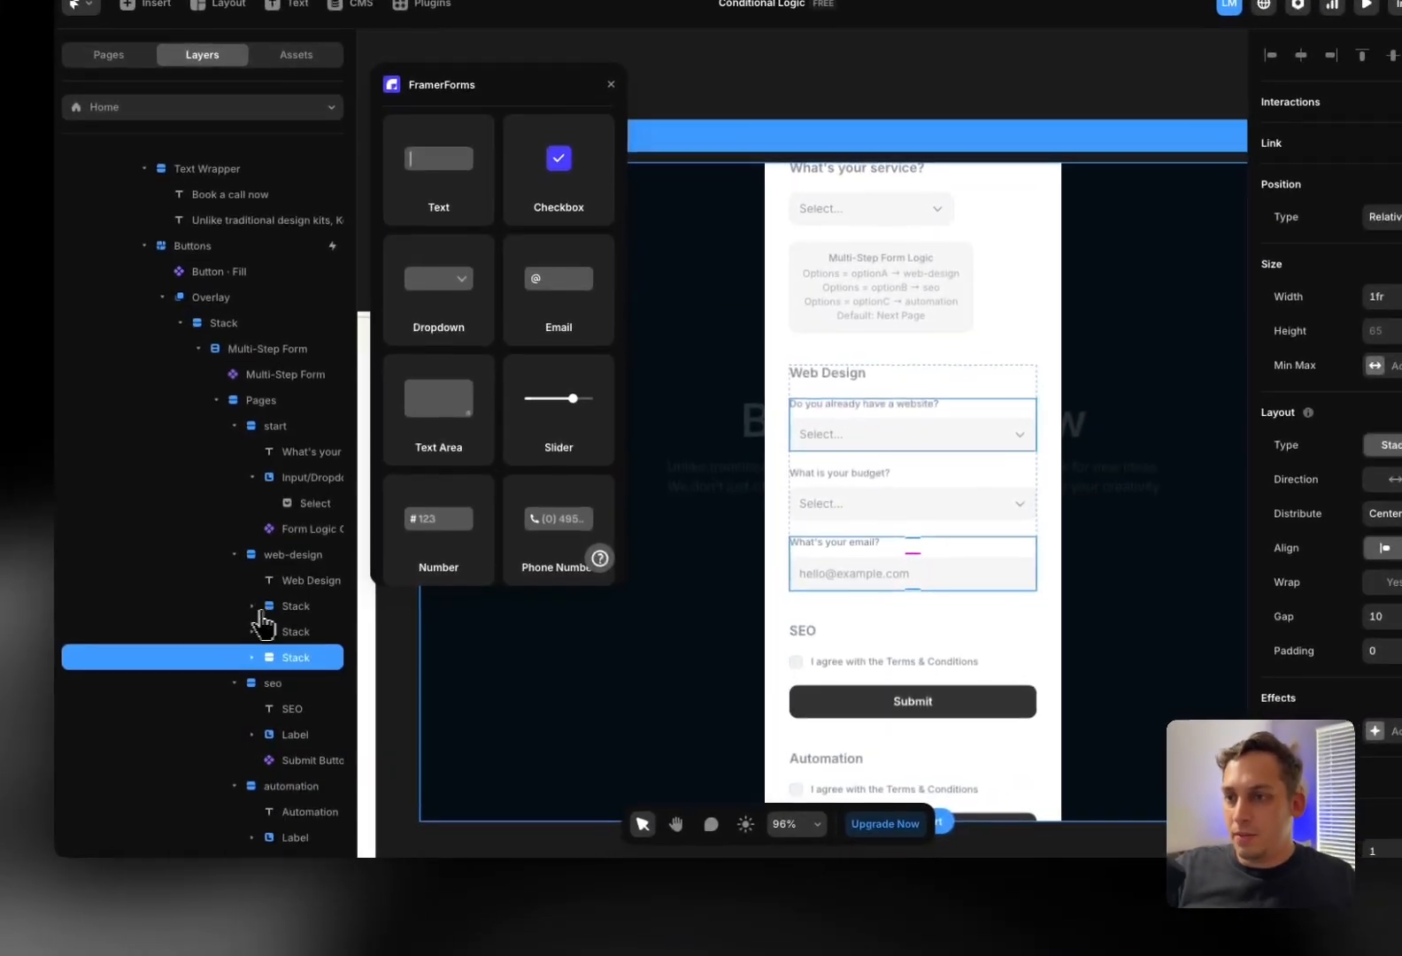
pyautogui.click(283, 648)
pyautogui.keyDown('shift'); pyautogui.click(293, 659); pyautogui.keyUp('shift')
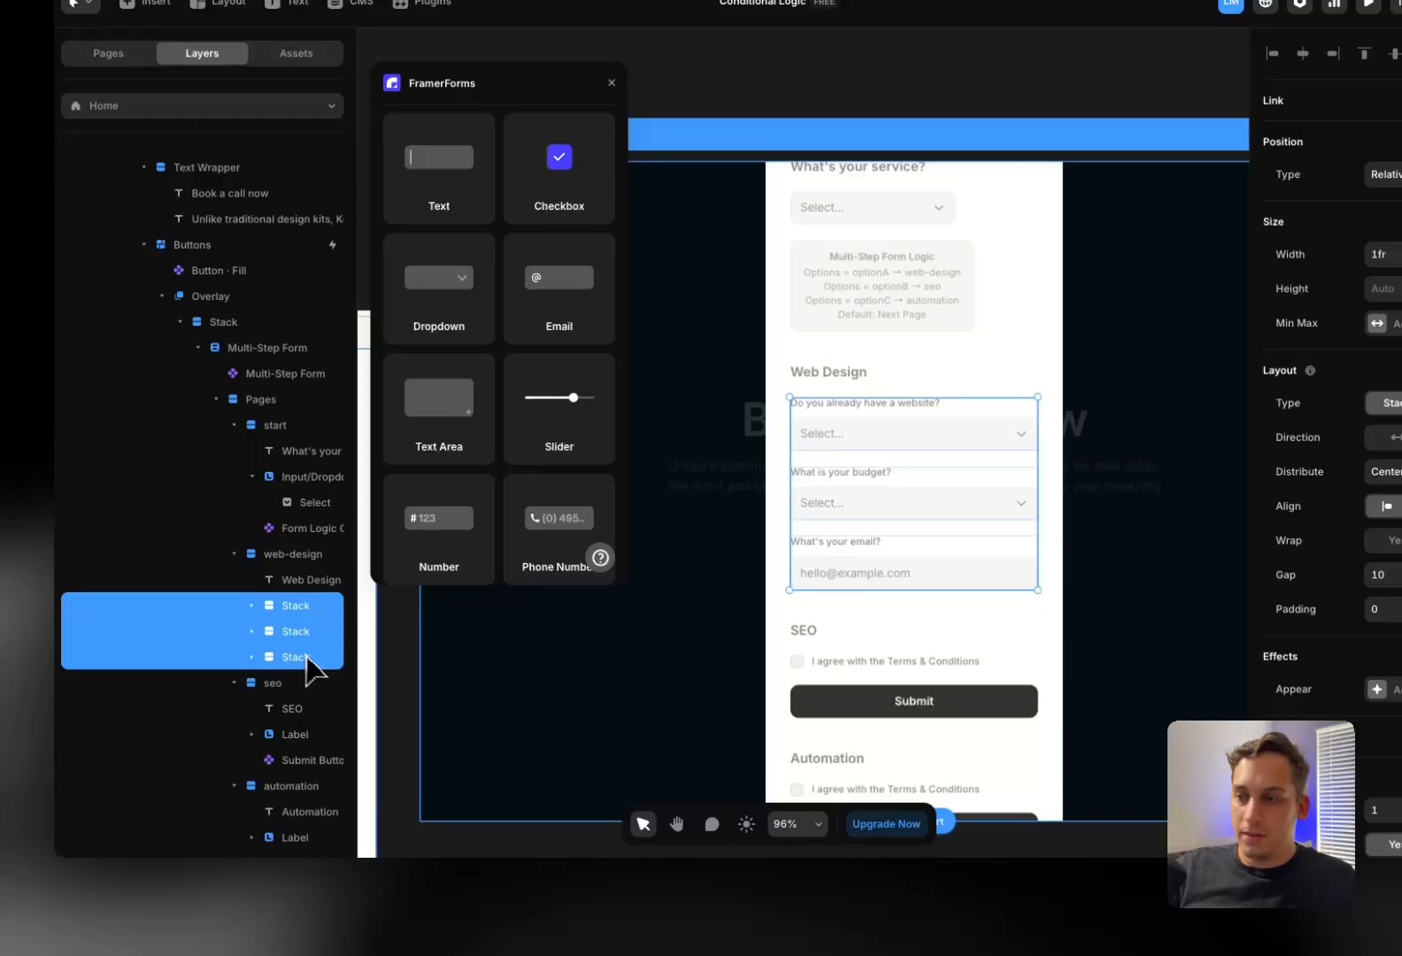
# Delete the SEO page's terms checkbox row
pyautogui.scroll(-1, 311, 677)
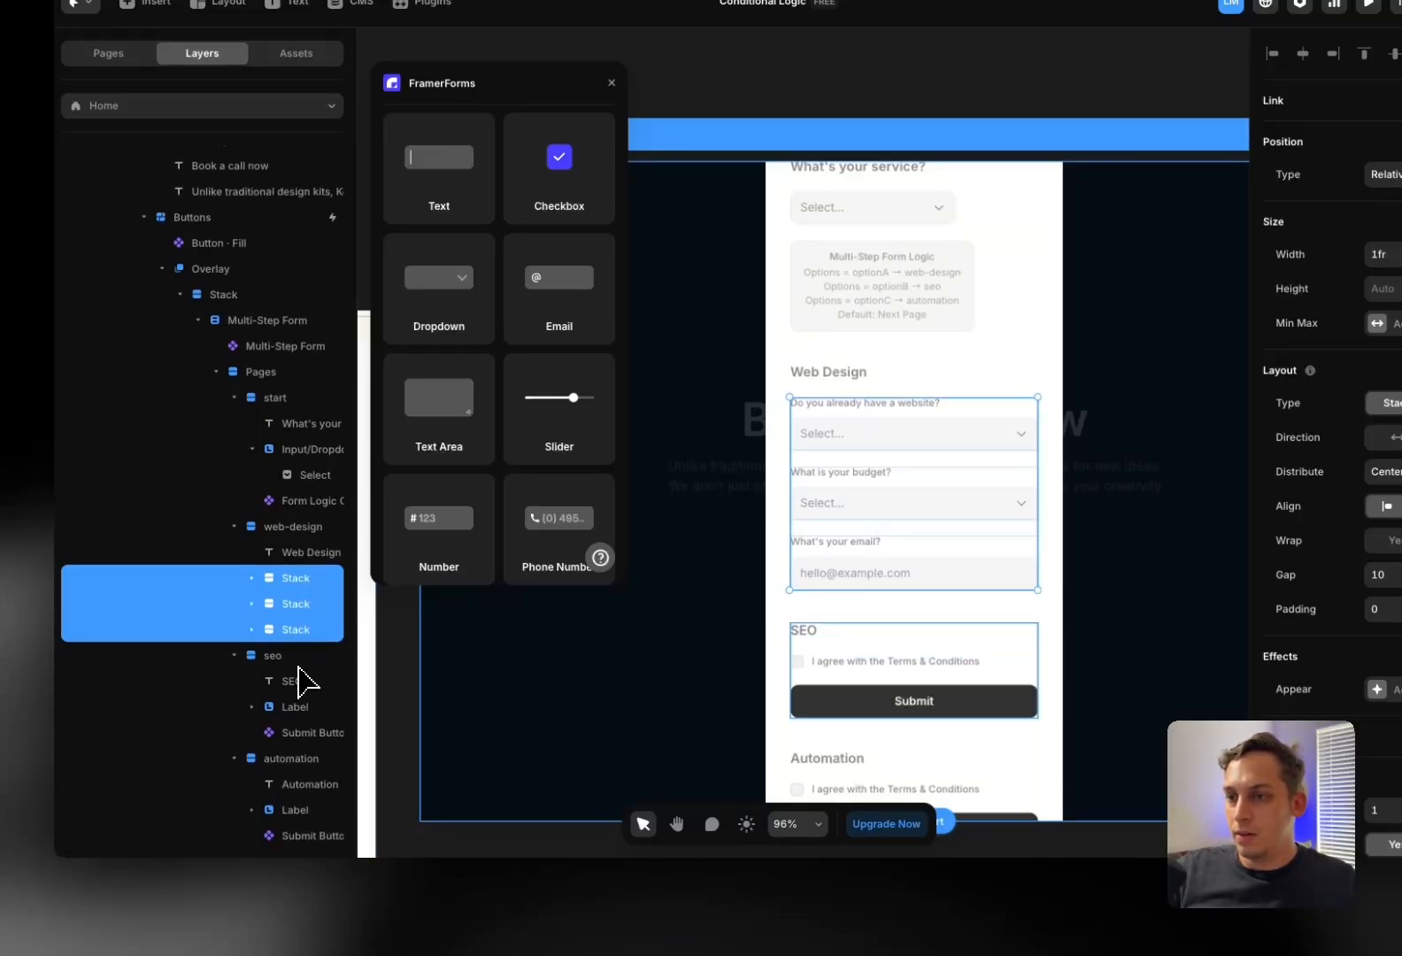
pyautogui.click(301, 662)
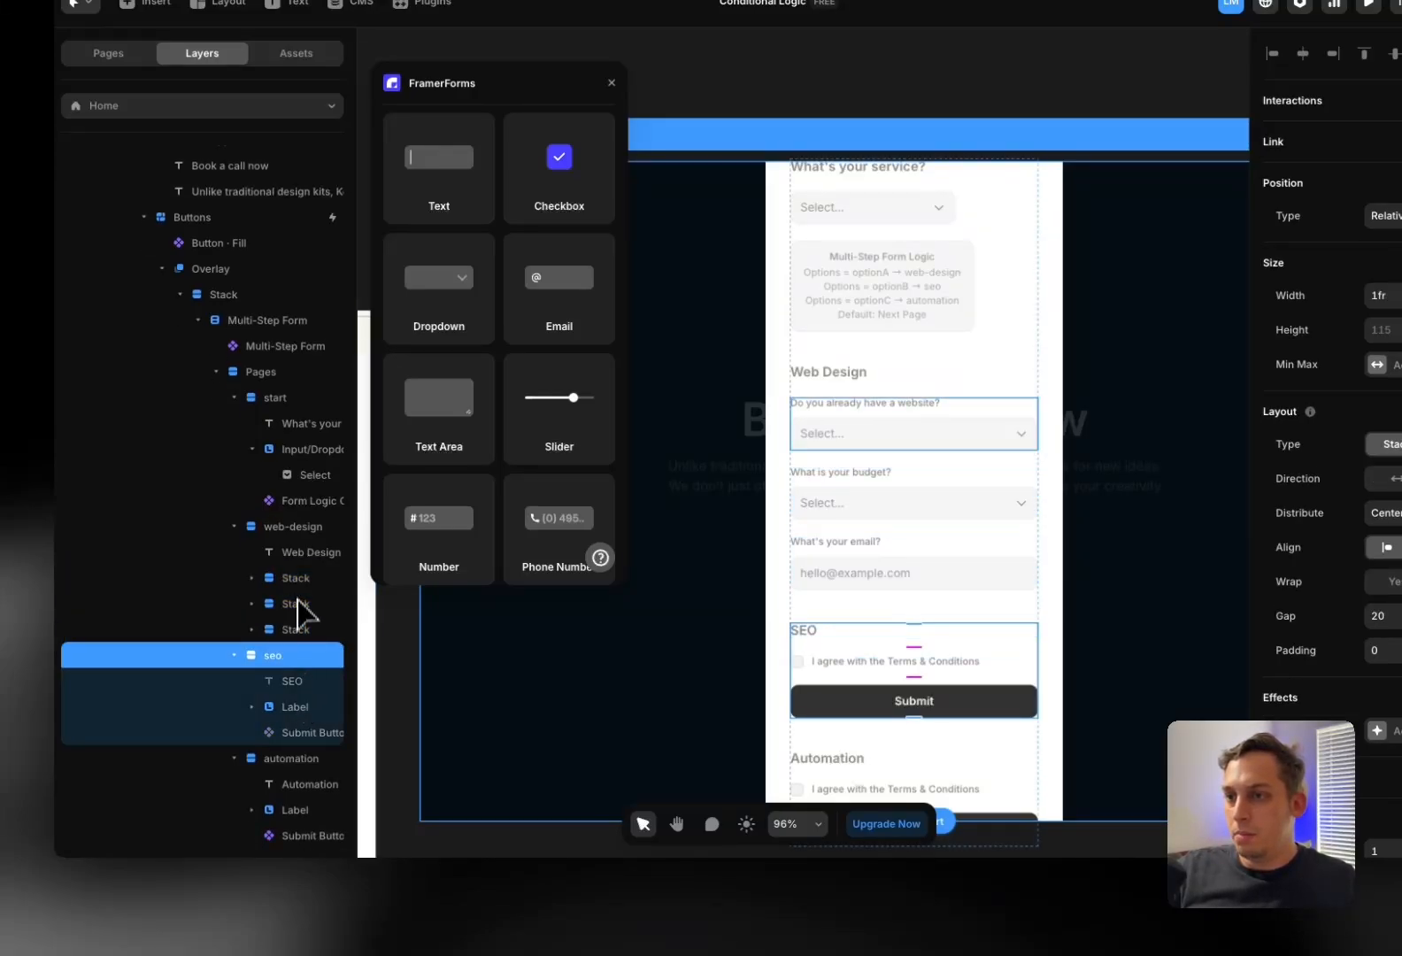
pyautogui.click(292, 754)
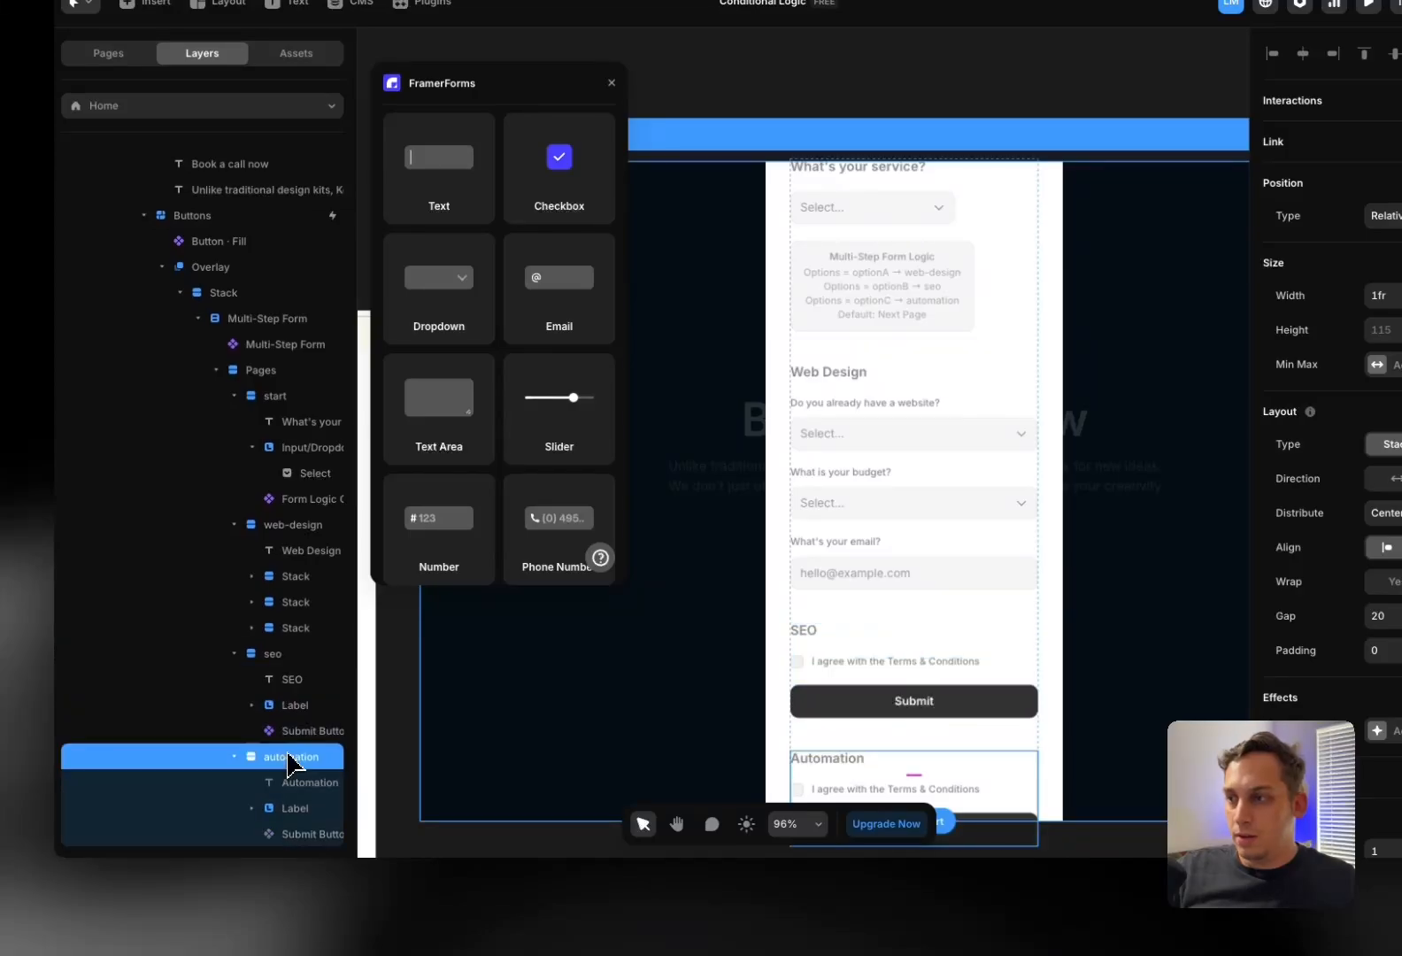
pyautogui.scroll(-2, 298, 752)
pyautogui.click(293, 751)
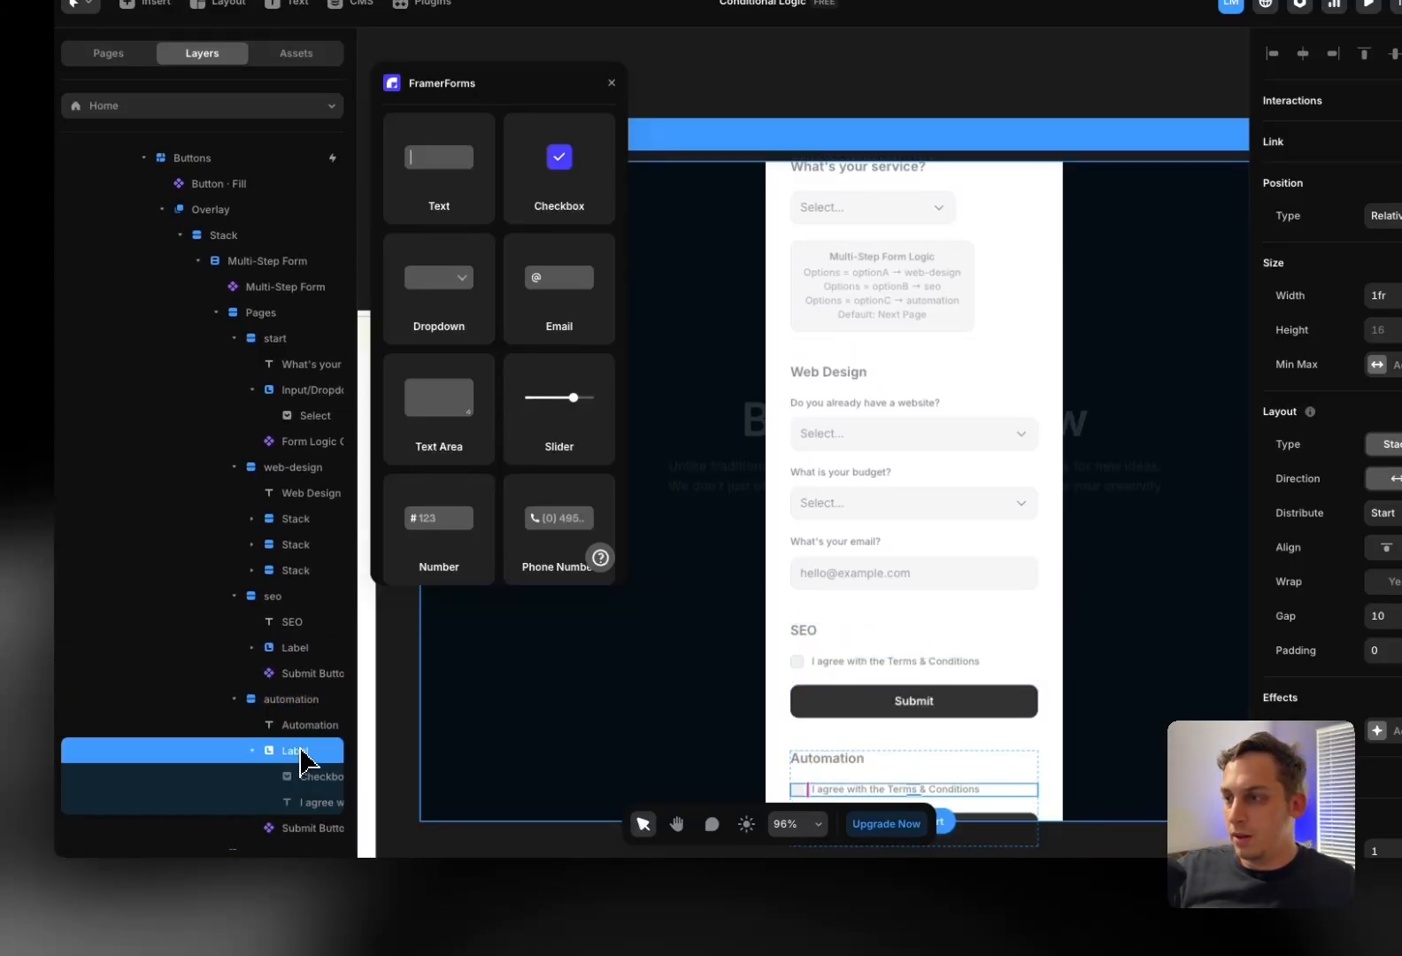
pyautogui.click(295, 656)
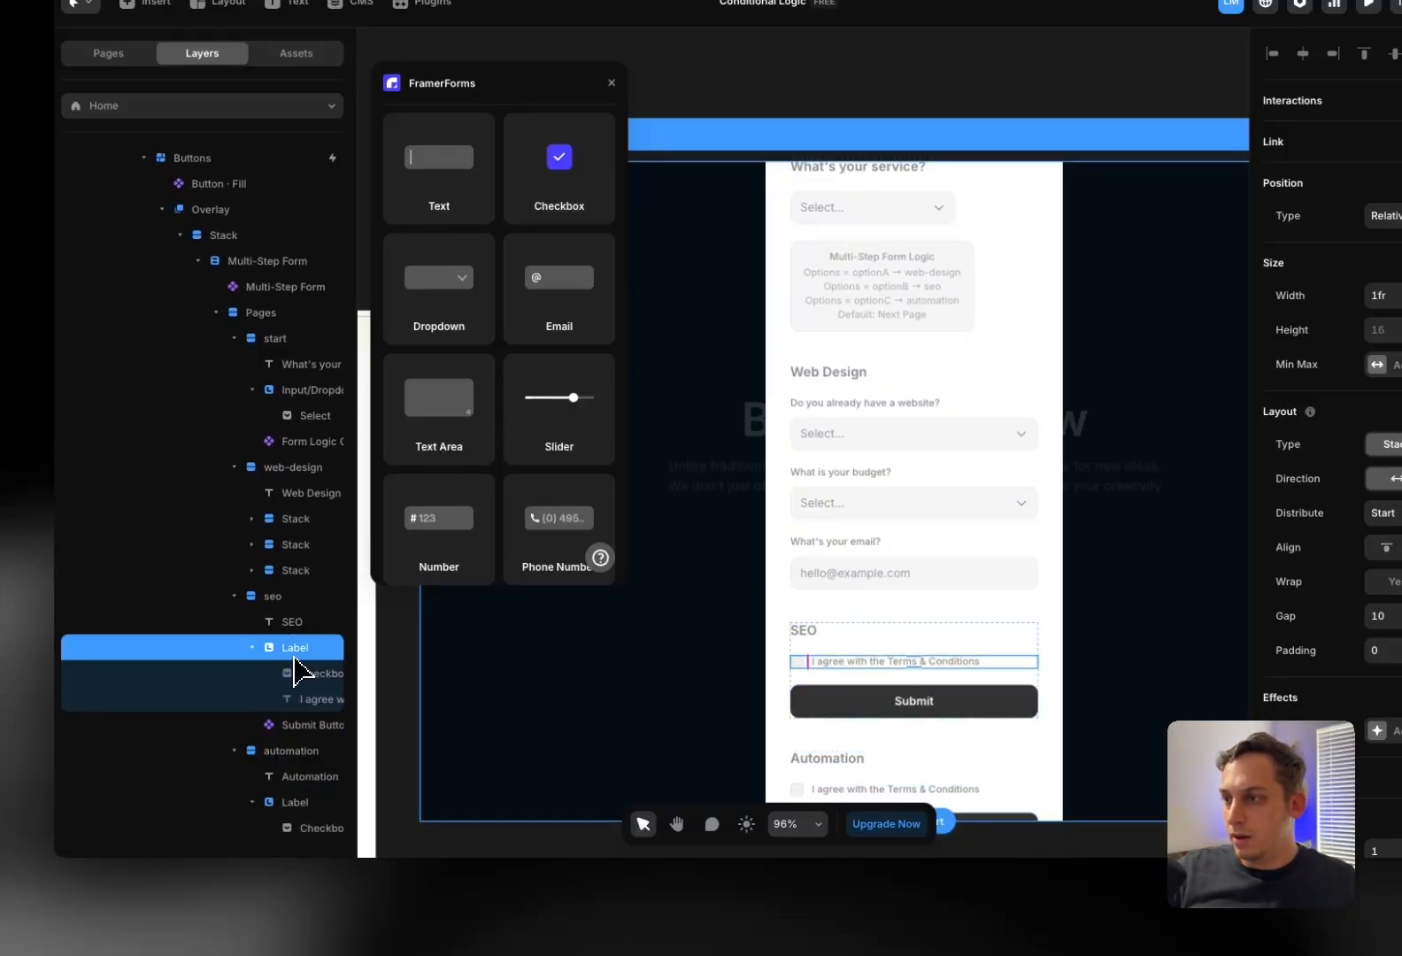
pyautogui.press('Delete')
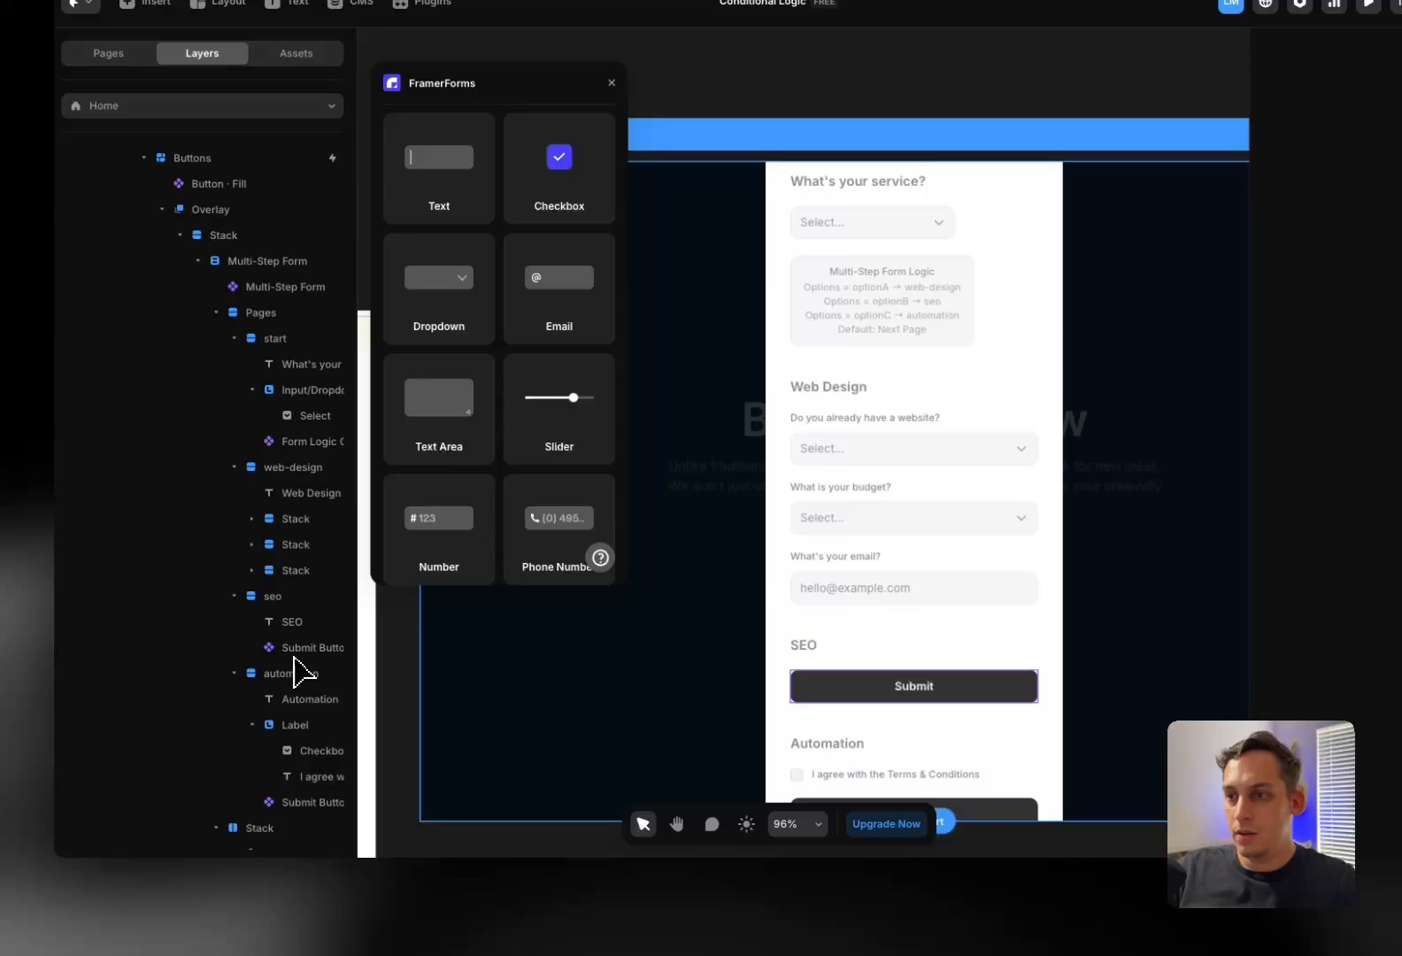
# Paste the three Web Design questions into the SEO page above Submit
pyautogui.click(287, 604)
pyautogui.press('super+v')
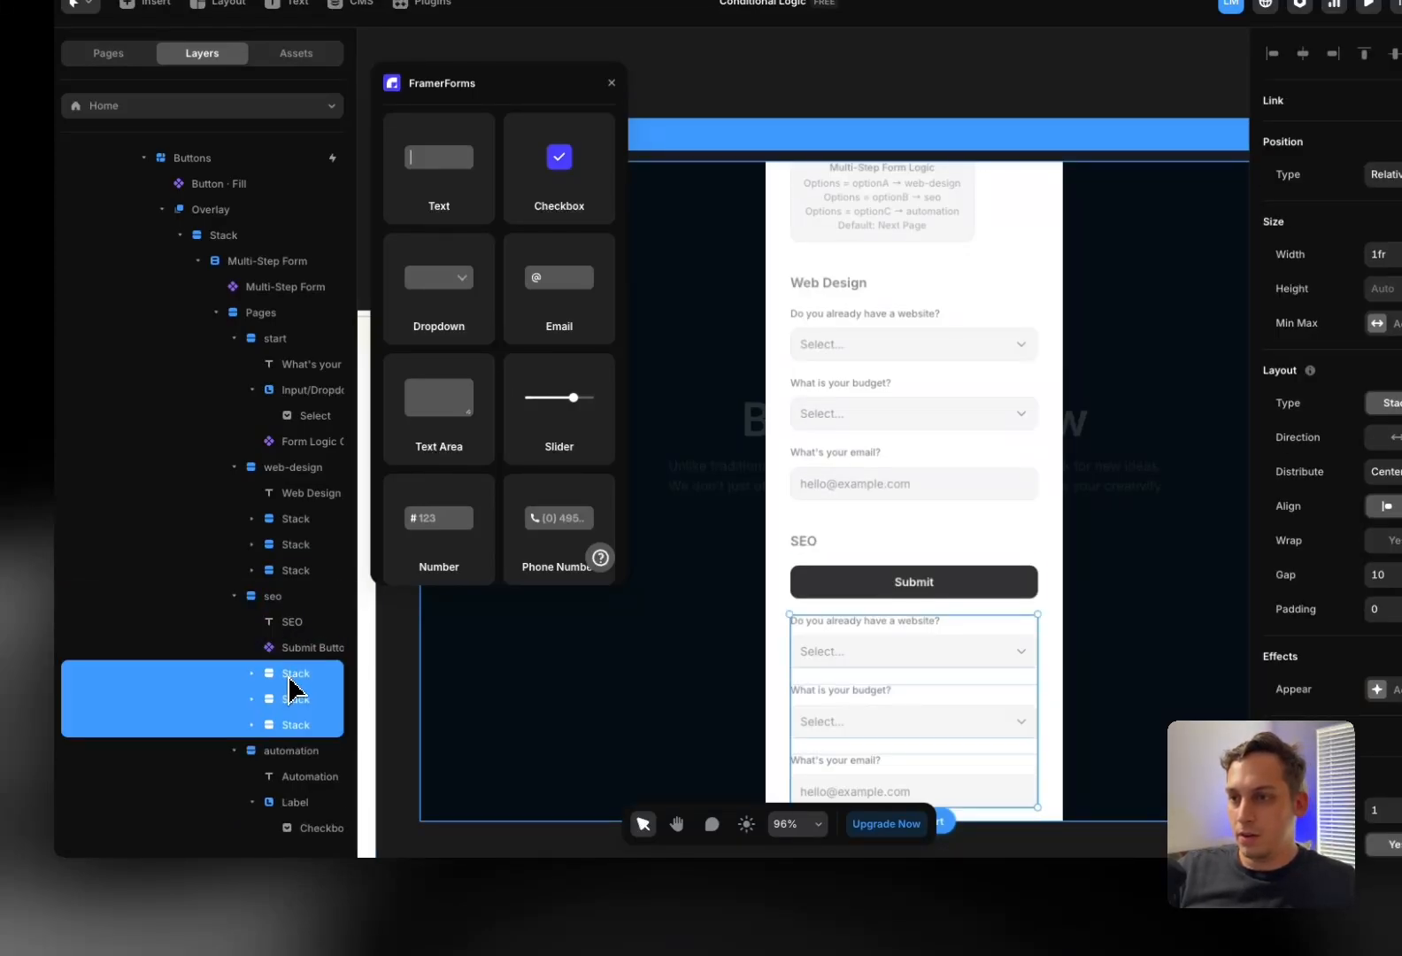
pyautogui.moveTo(292, 686); pyautogui.dragTo(293, 636)
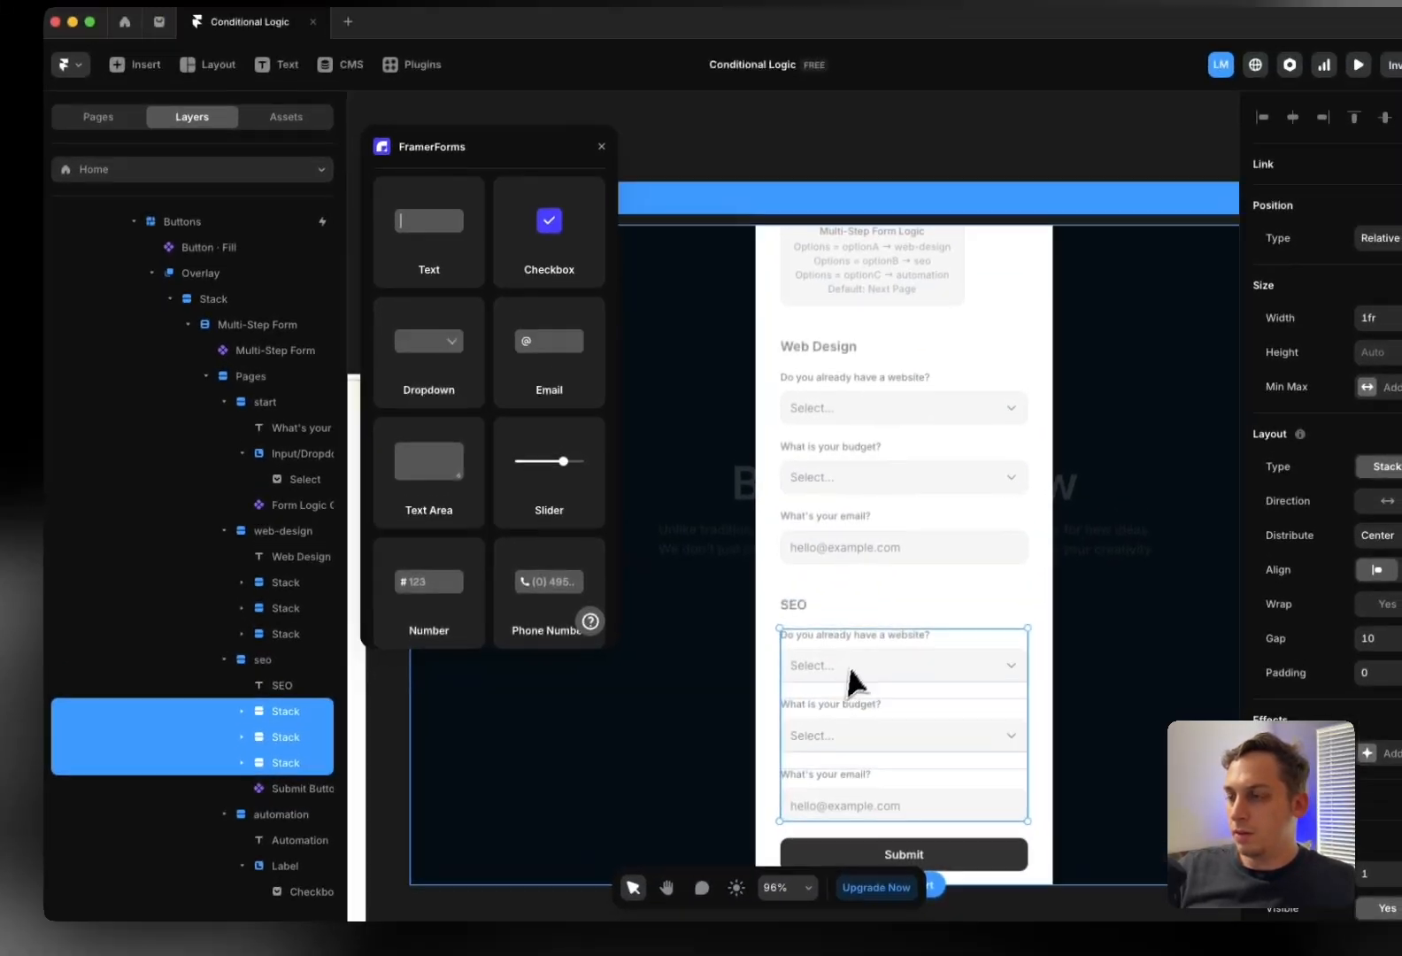
pyautogui.hscroll(-5, 699, 664)
pyautogui.click(750, 385)
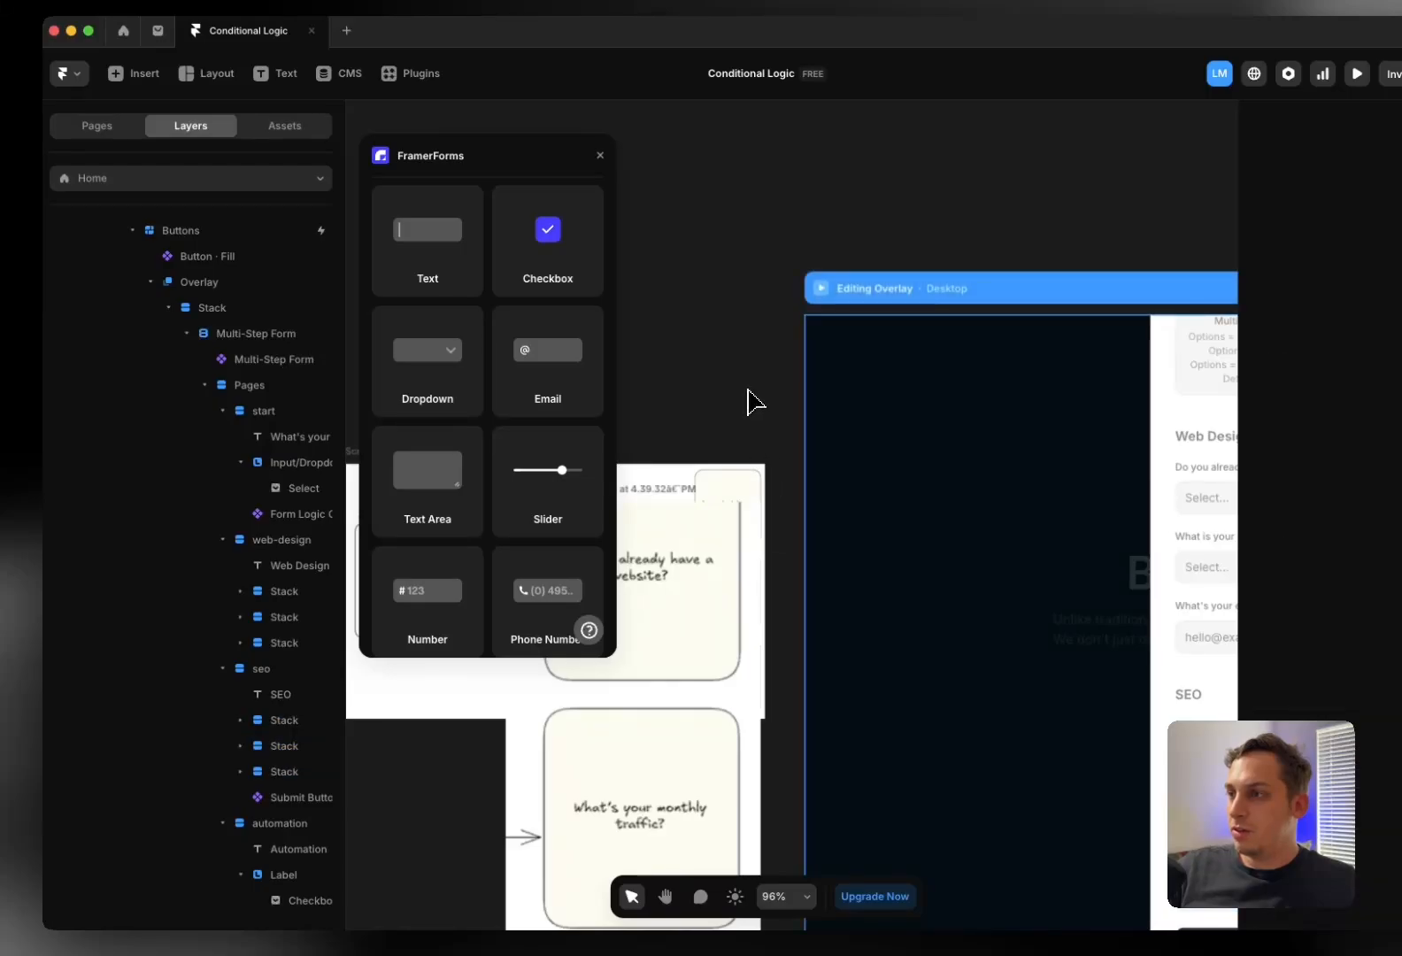
# Preview the Desktop page, pick Web Design in the booking form, reach its page, then exit preview
pyautogui.click(750, 322)
pyautogui.click(821, 292)
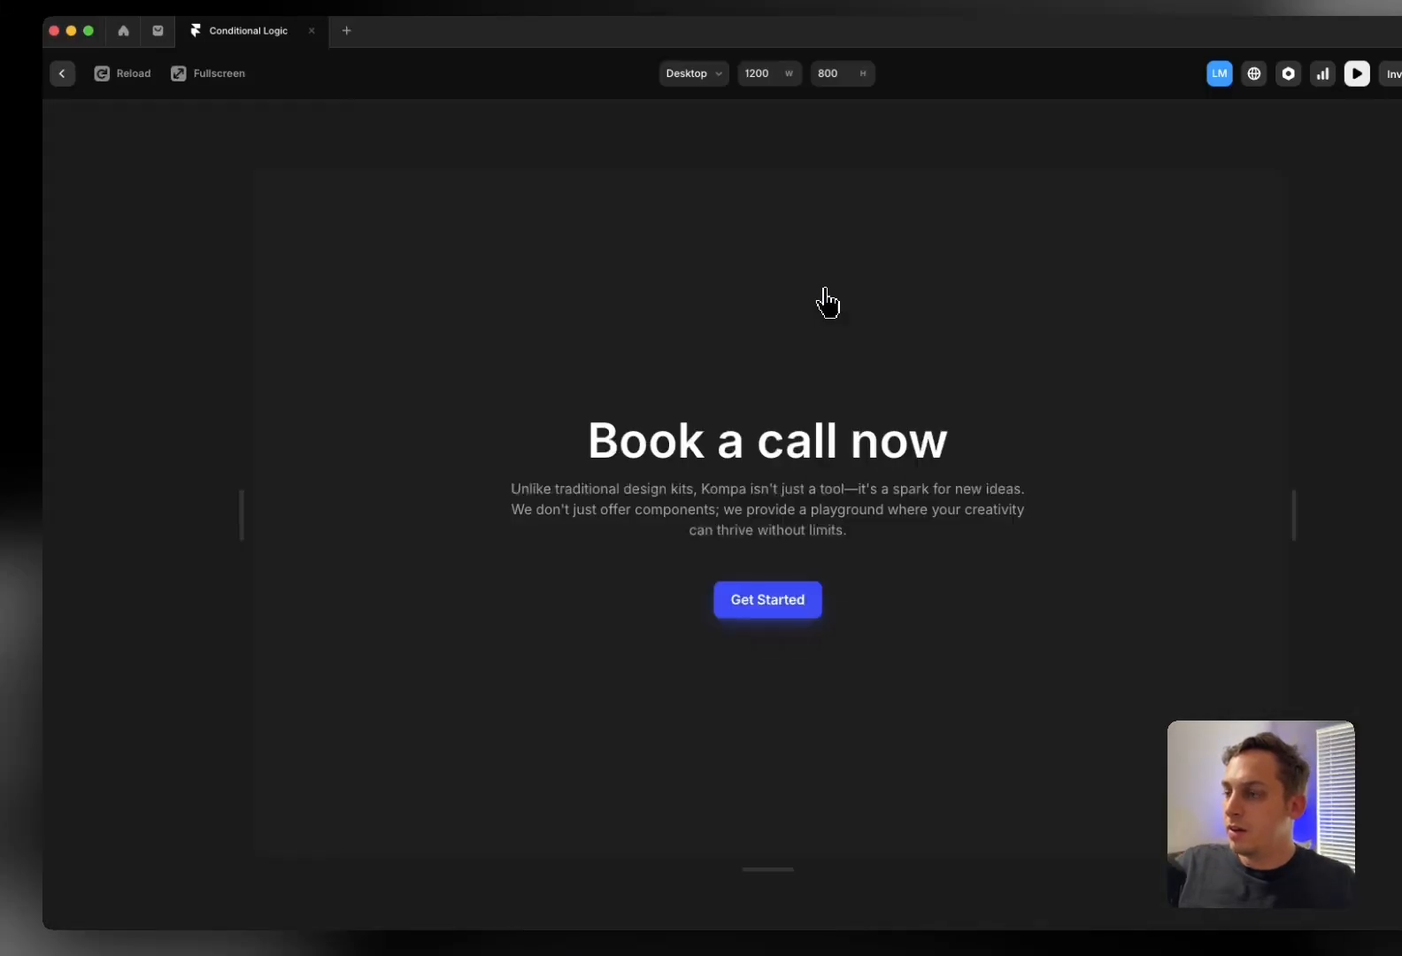
pyautogui.click(782, 613)
pyautogui.click(793, 518)
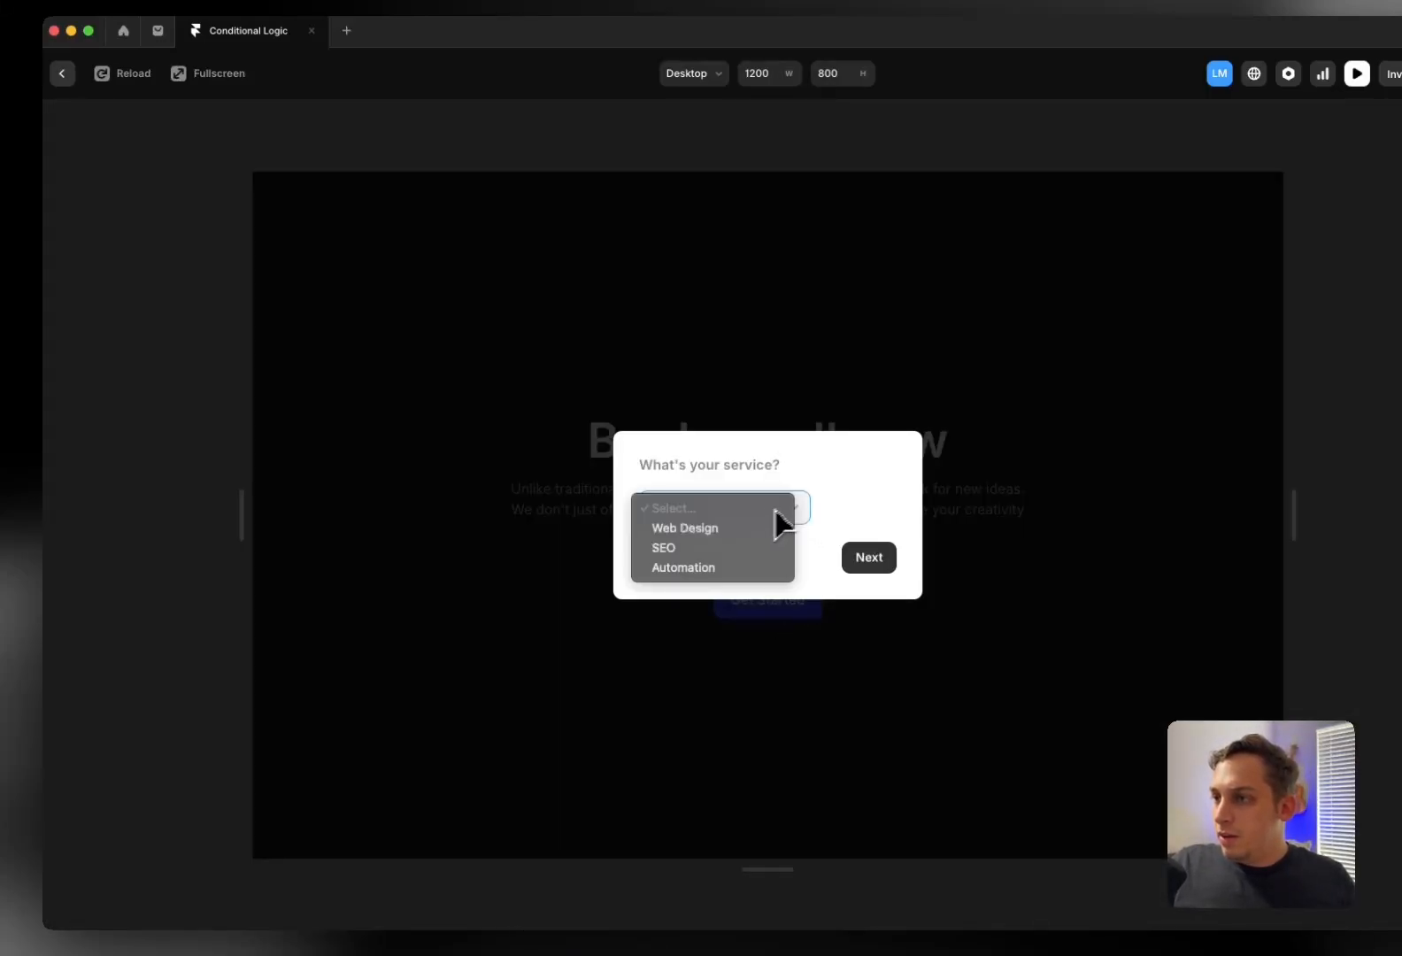
pyautogui.click(779, 526)
pyautogui.click(864, 557)
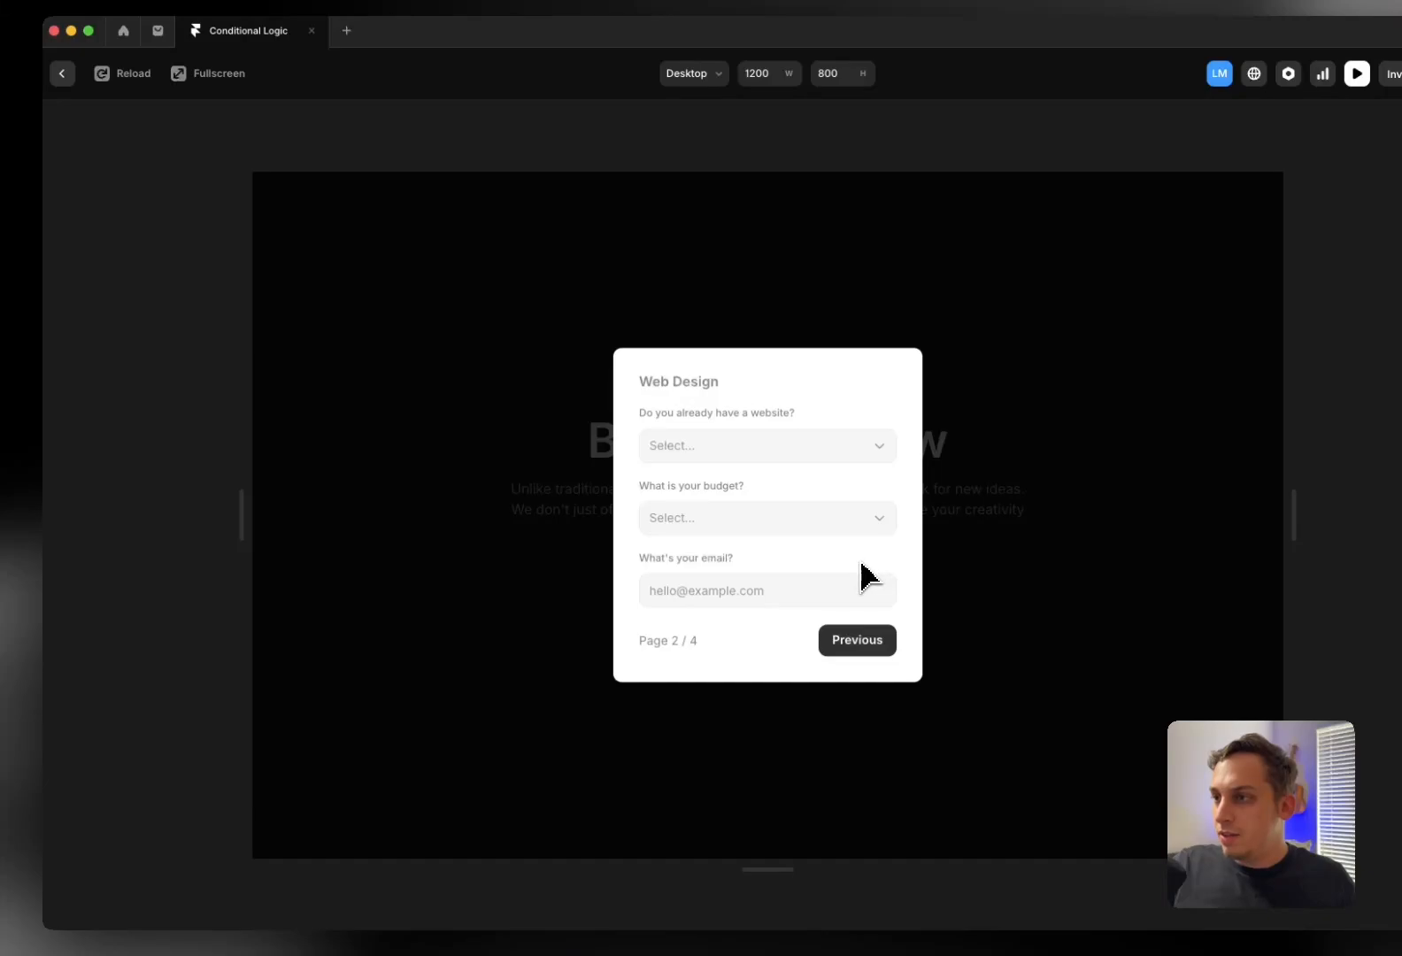
pyautogui.click(61, 72)
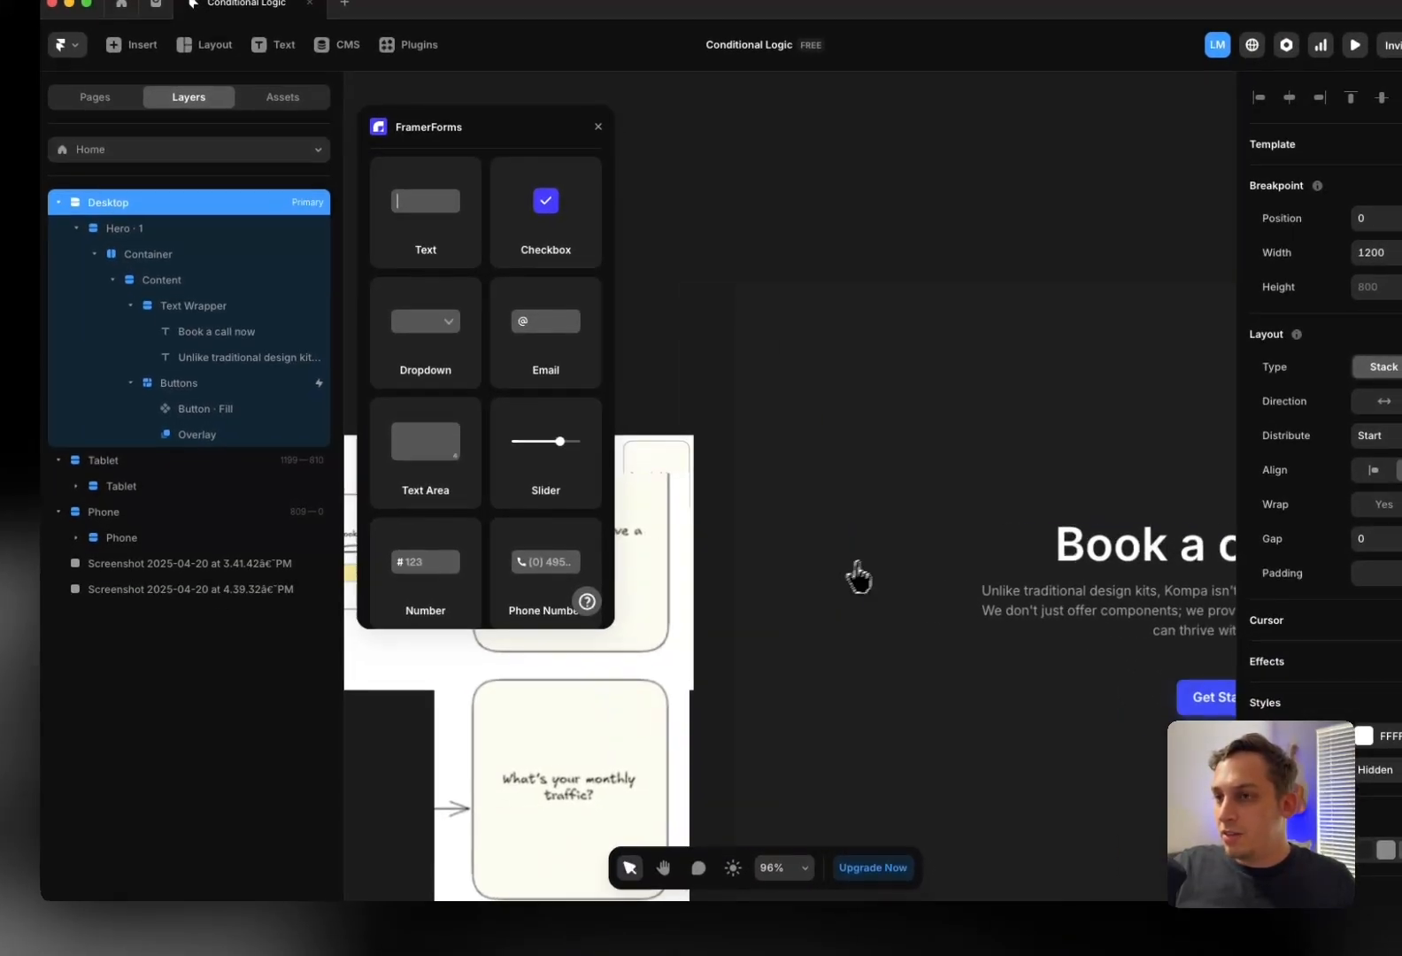
# Duplicate the SEO page's Submit button and move the copy below the Web Design page's questions
pyautogui.hscroll(3, 854, 577)
pyautogui.scroll(-2, 851, 579)
pyautogui.click(223, 436)
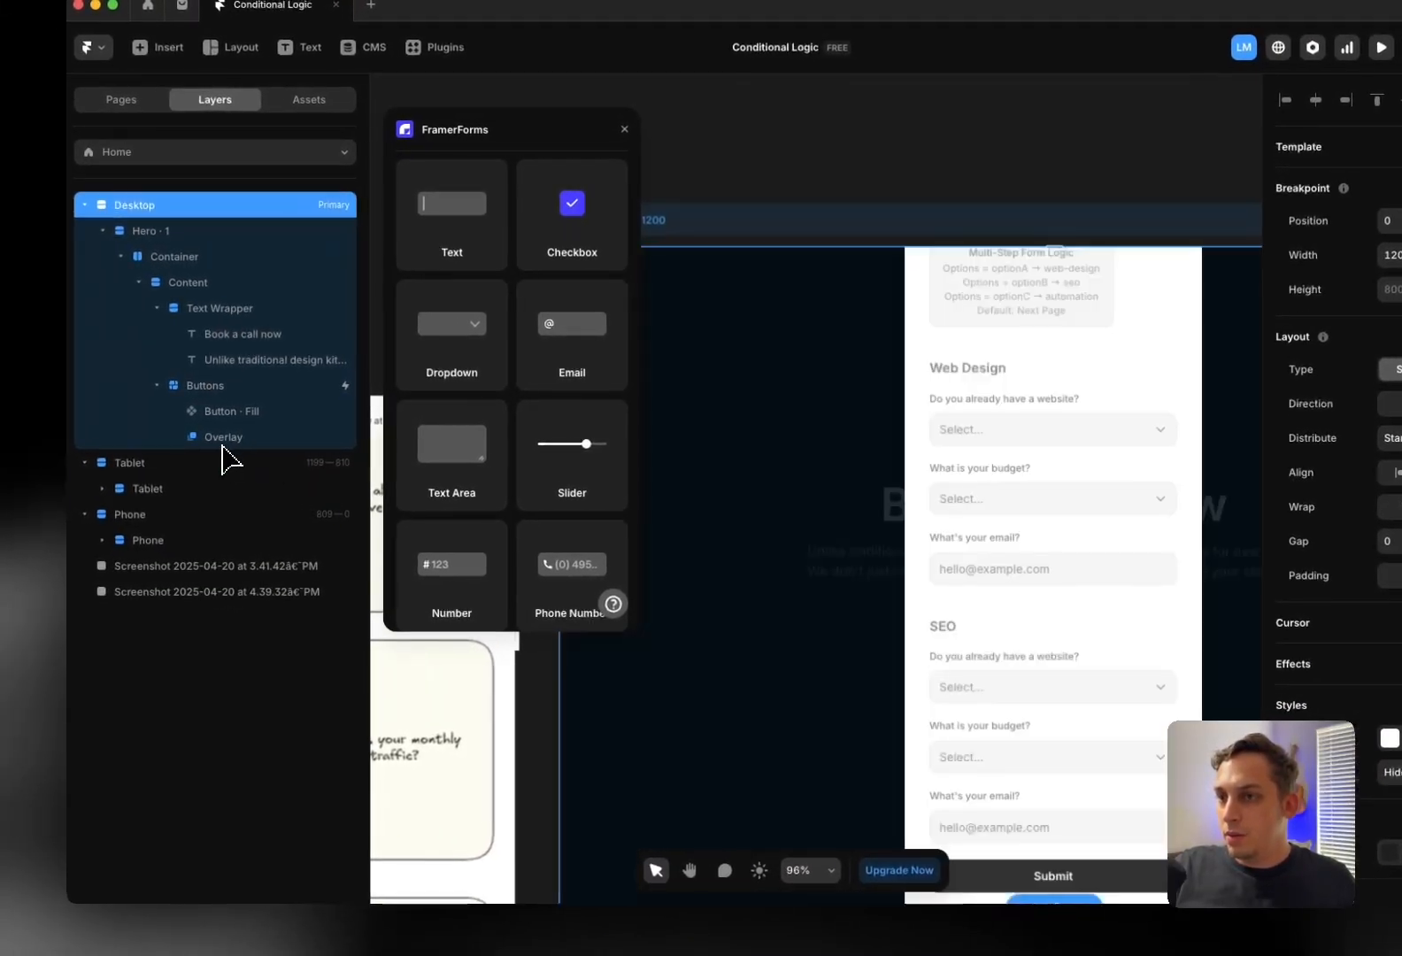
pyautogui.hscroll(2, 781, 602)
pyautogui.scroll(-1, 781, 602)
pyautogui.click(846, 760)
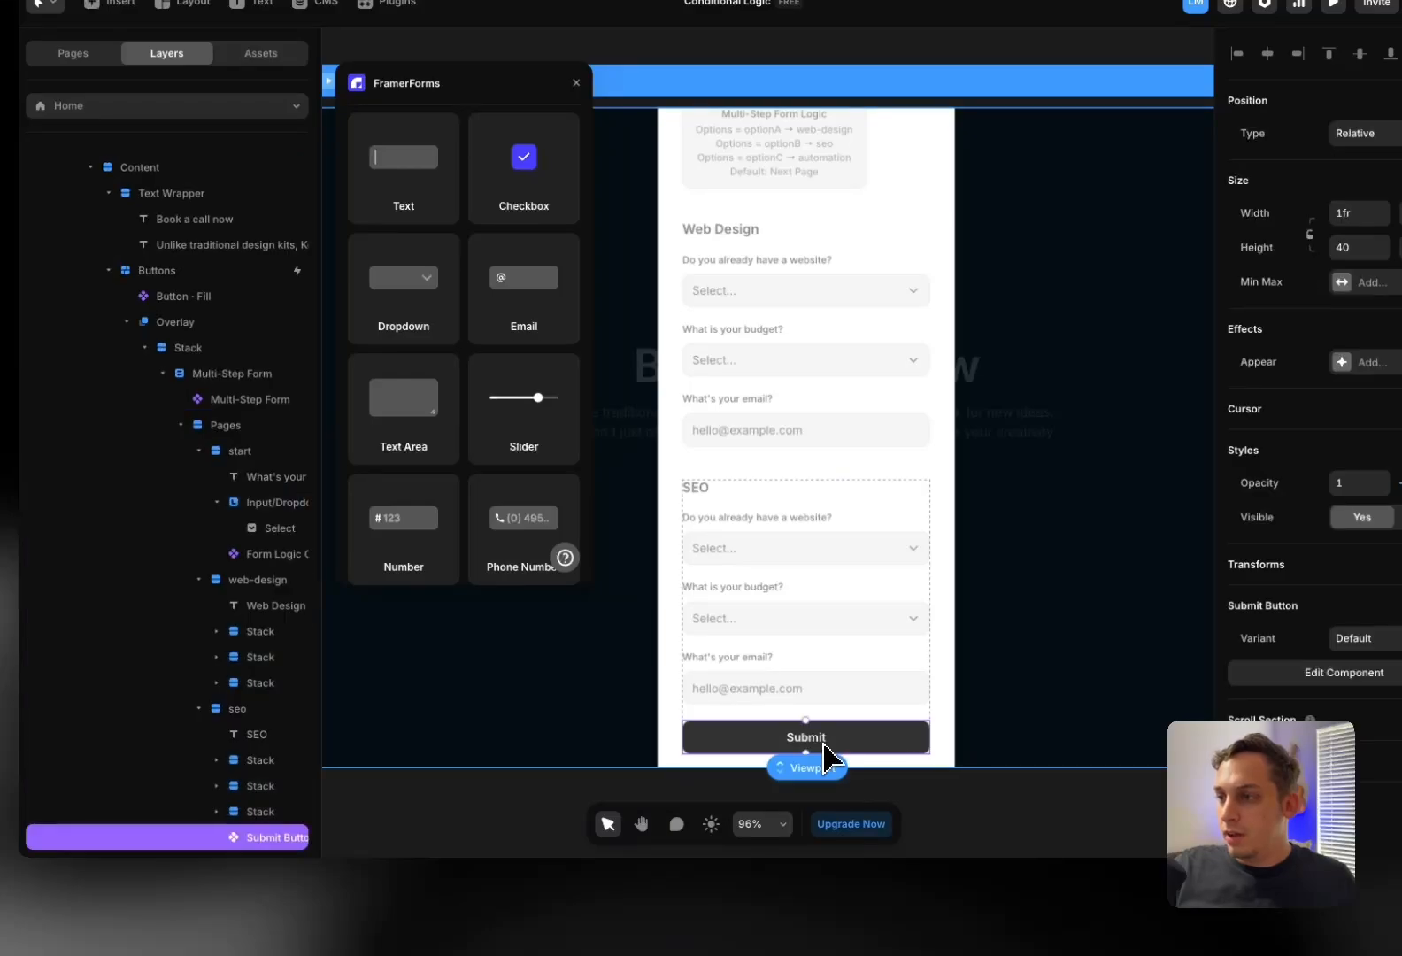
pyautogui.scroll(-3, 302, 815)
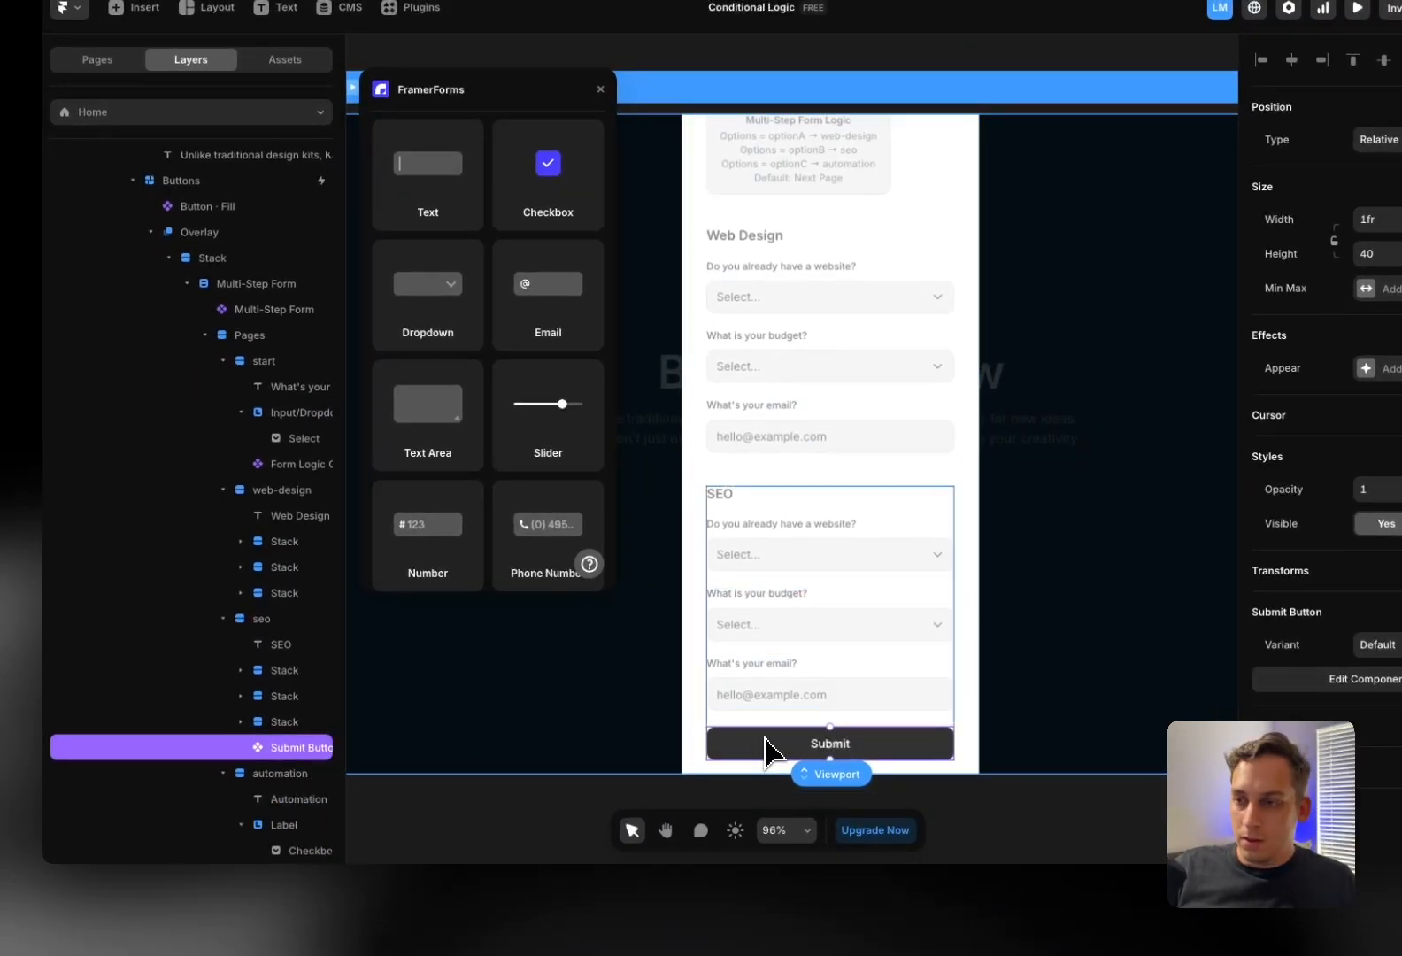
pyautogui.hotkey('ctrl', 'd')
pyautogui.moveTo(281, 773); pyautogui.dragTo(275, 591)
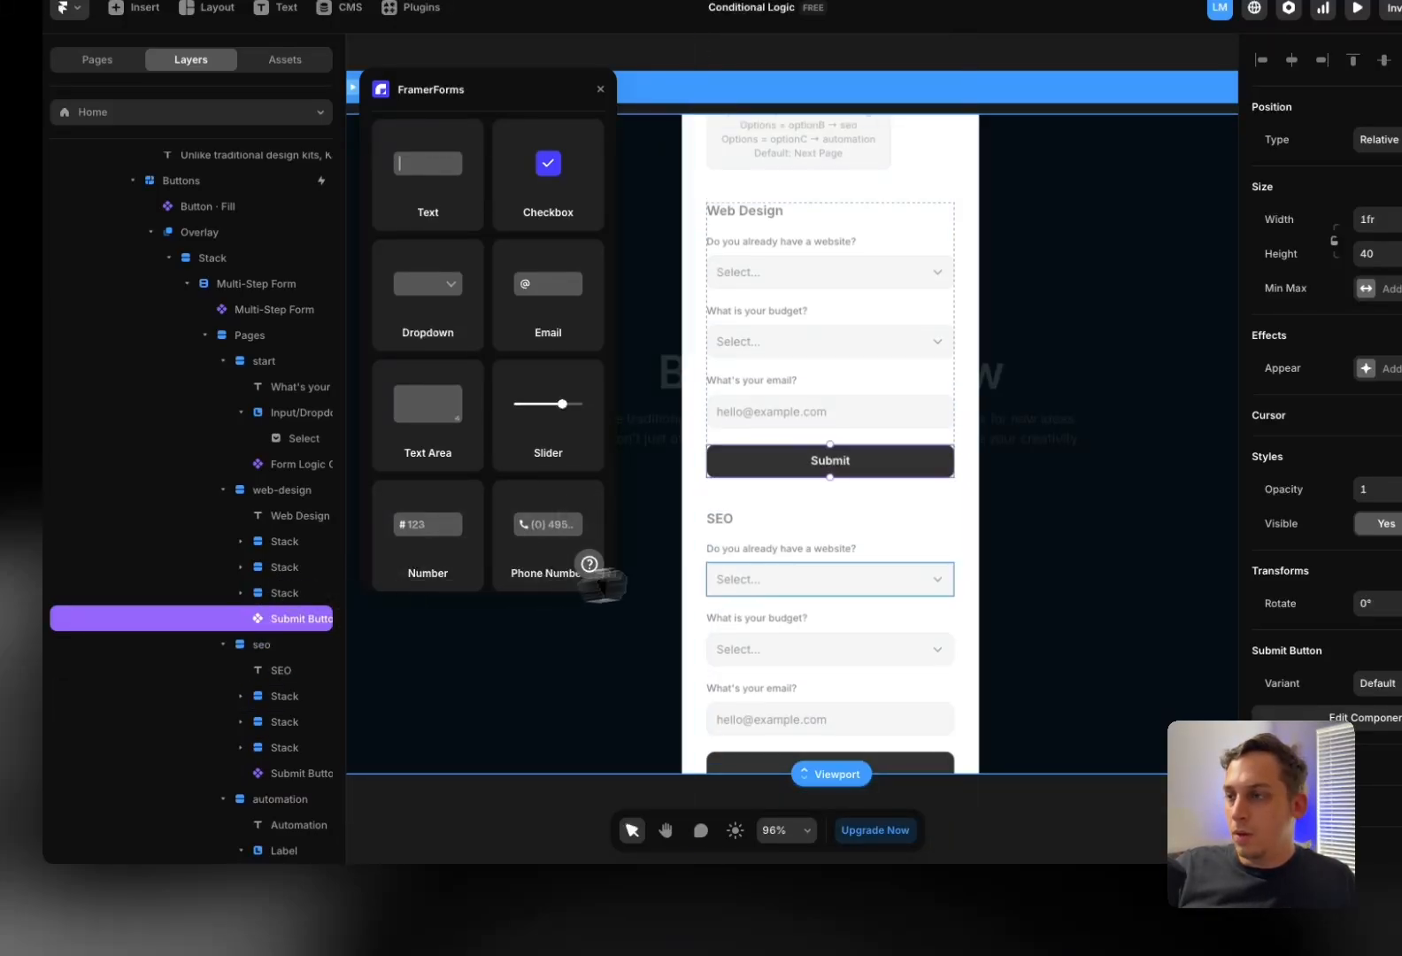
pyautogui.scroll(2, 730, 547)
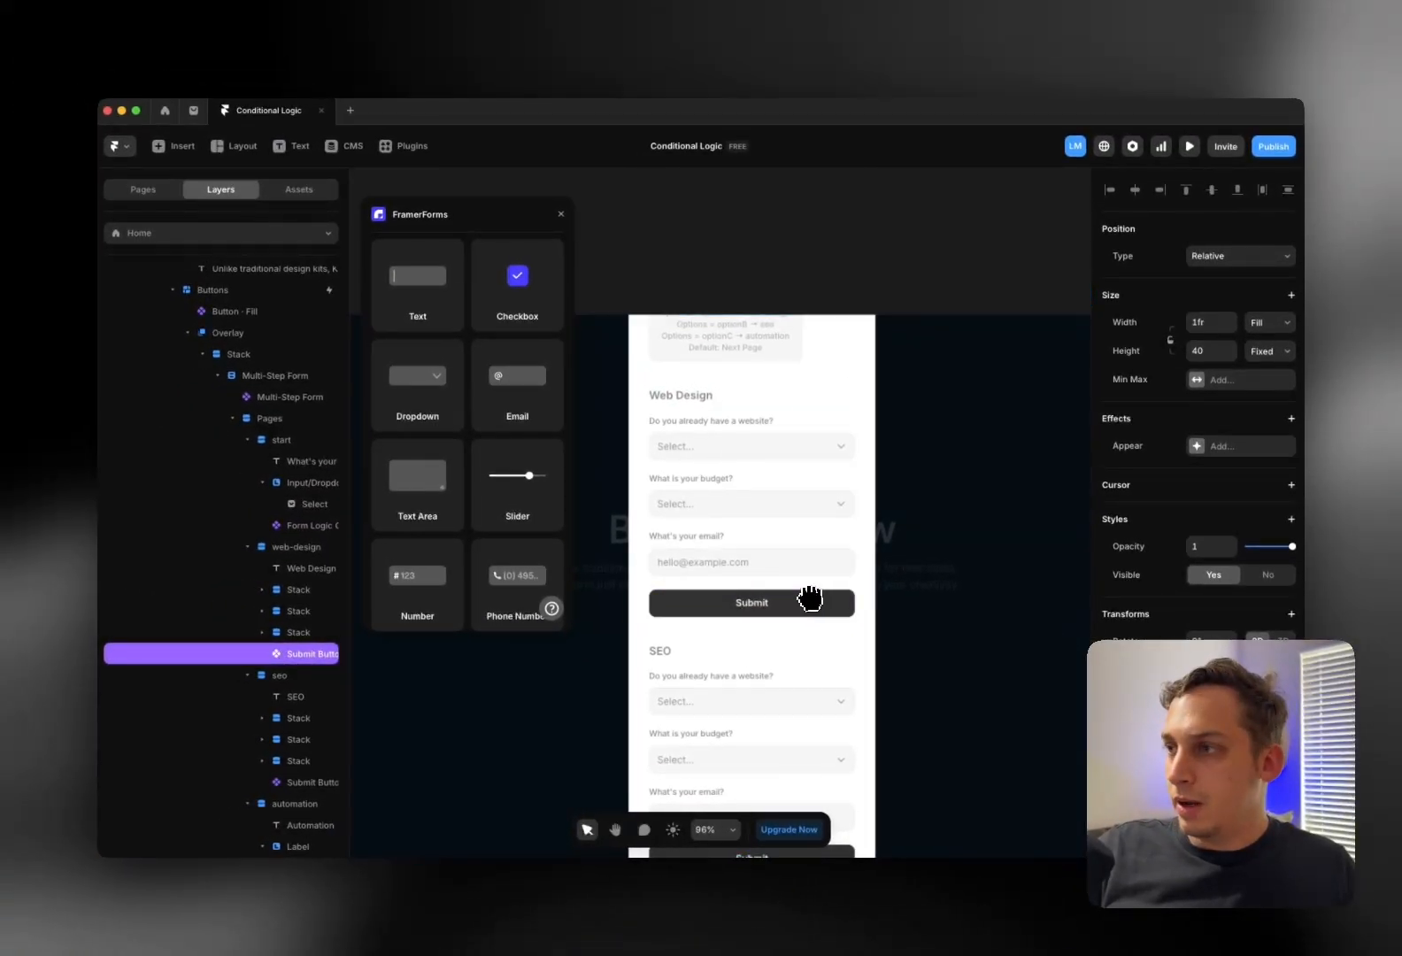
pyautogui.scroll(-2, 810, 598)
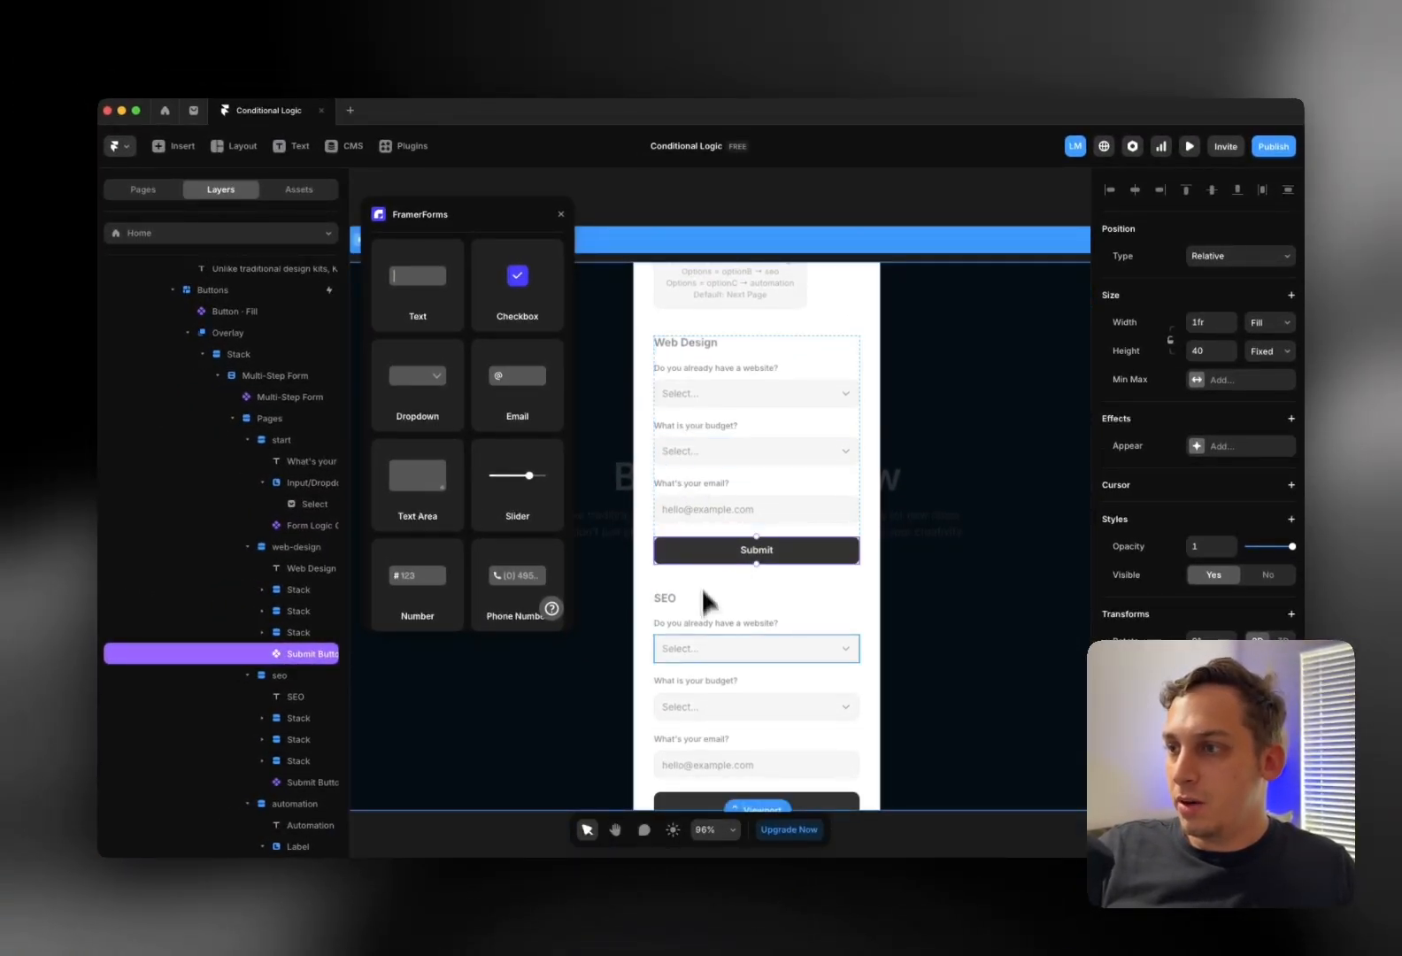
pyautogui.scroll(-1, 770, 742)
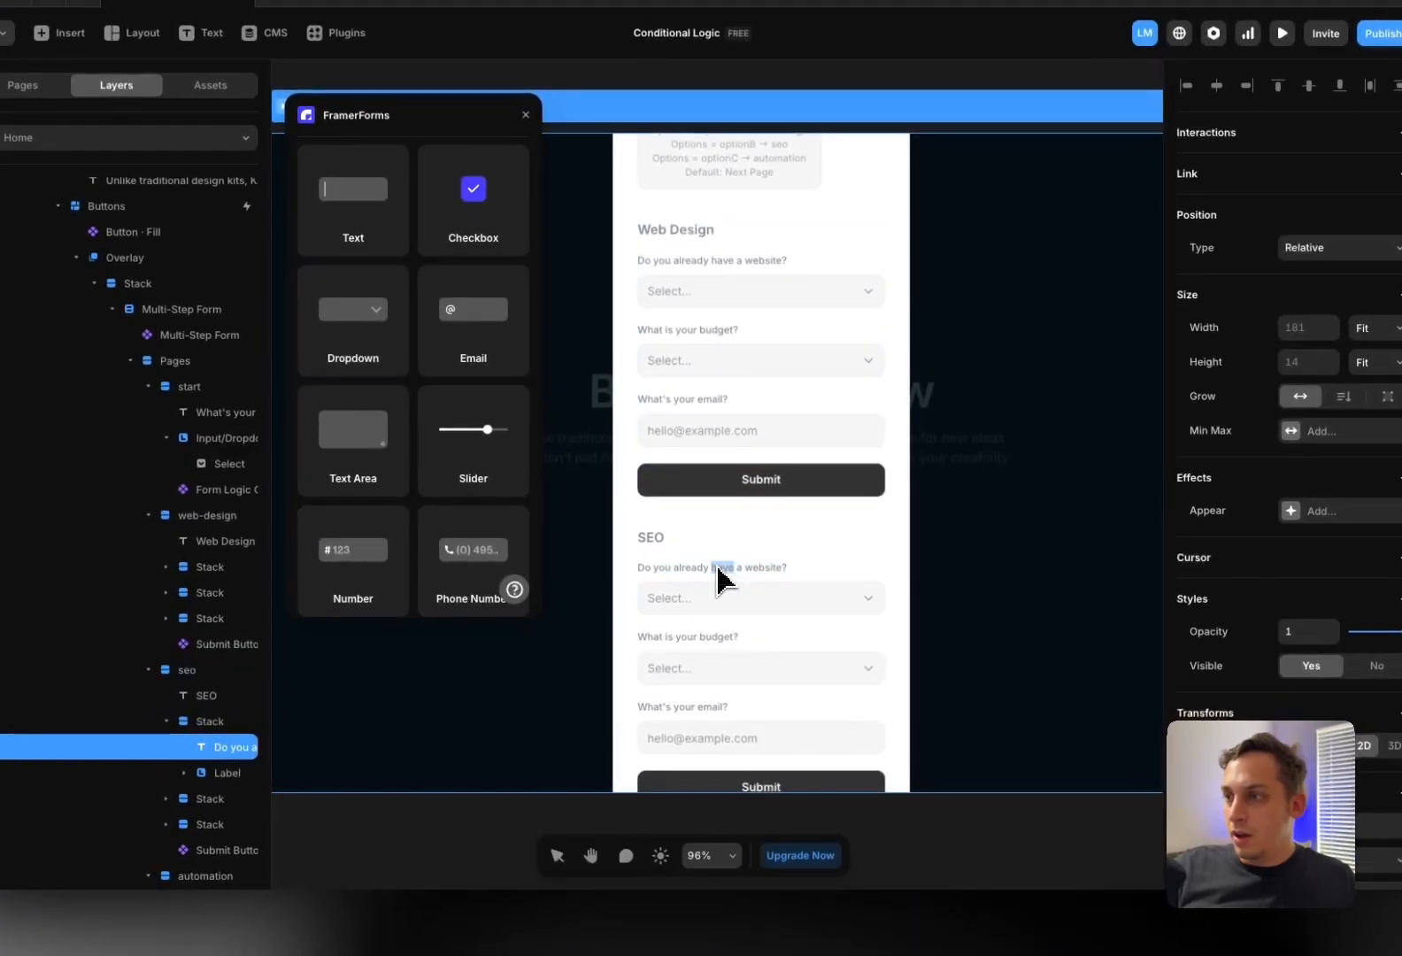
# Reword the SEO page's first question to "How many website visitors do you have?"
pyautogui.doubleClick(719, 575)
pyautogui.write('How')
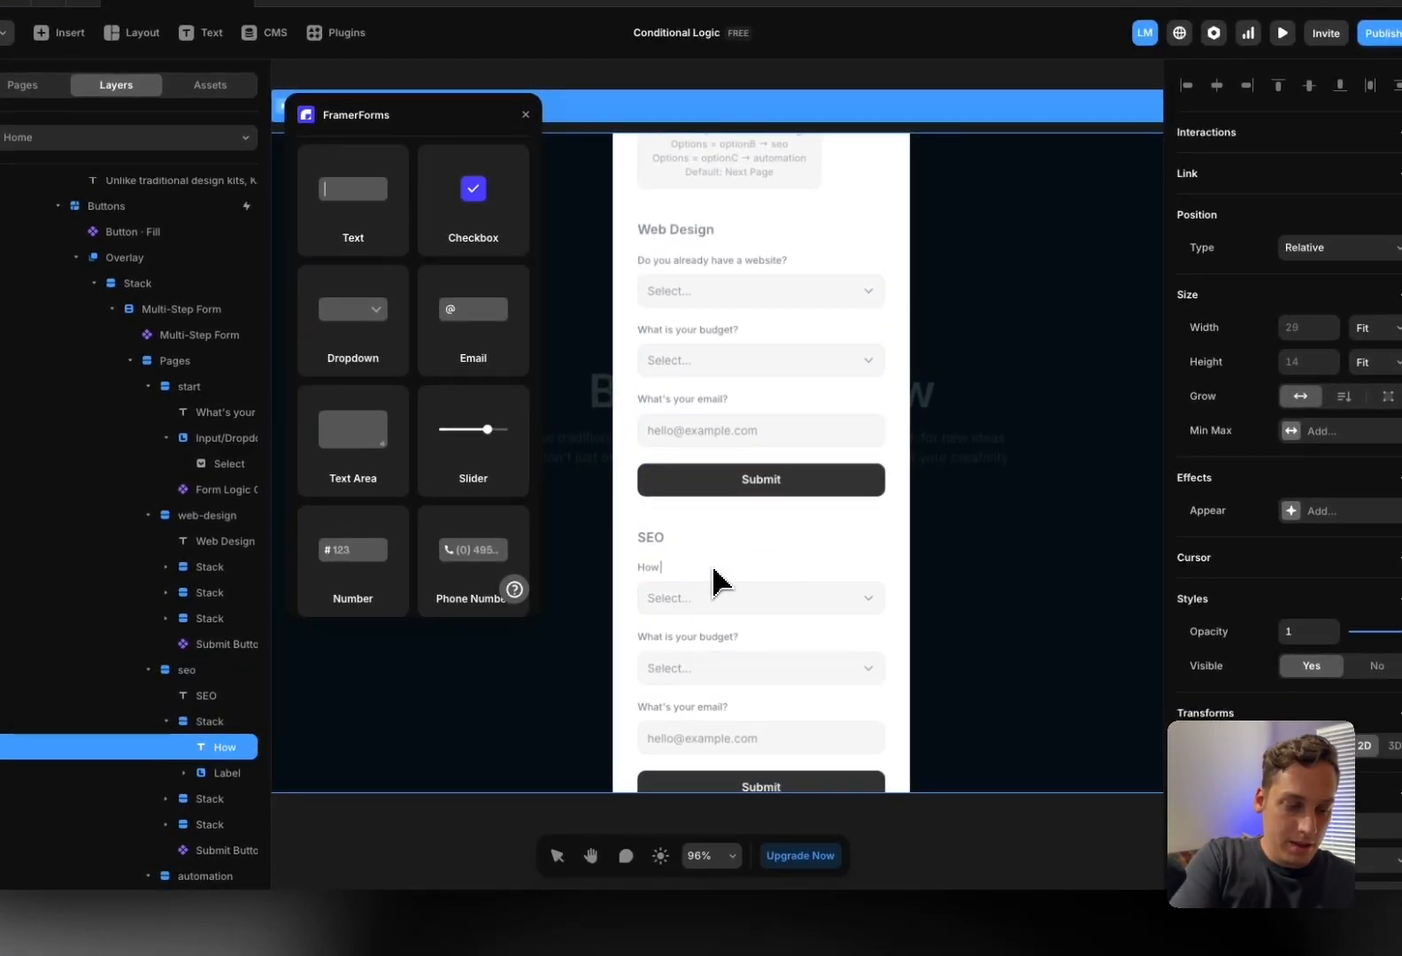
pyautogui.write(' many website visitors do you have?')
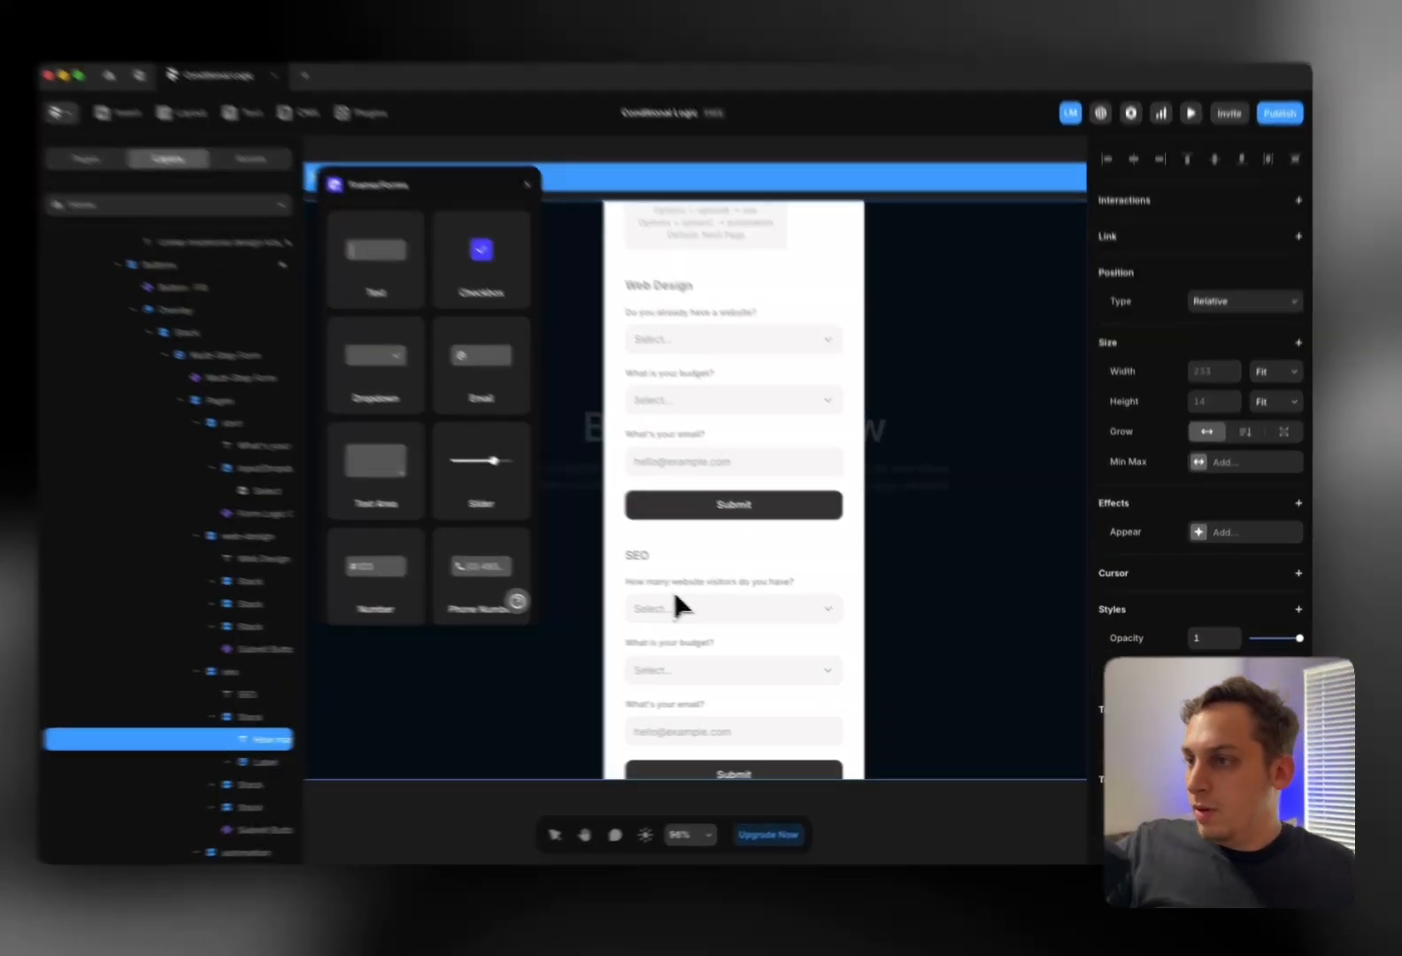
pyautogui.press('Escape')
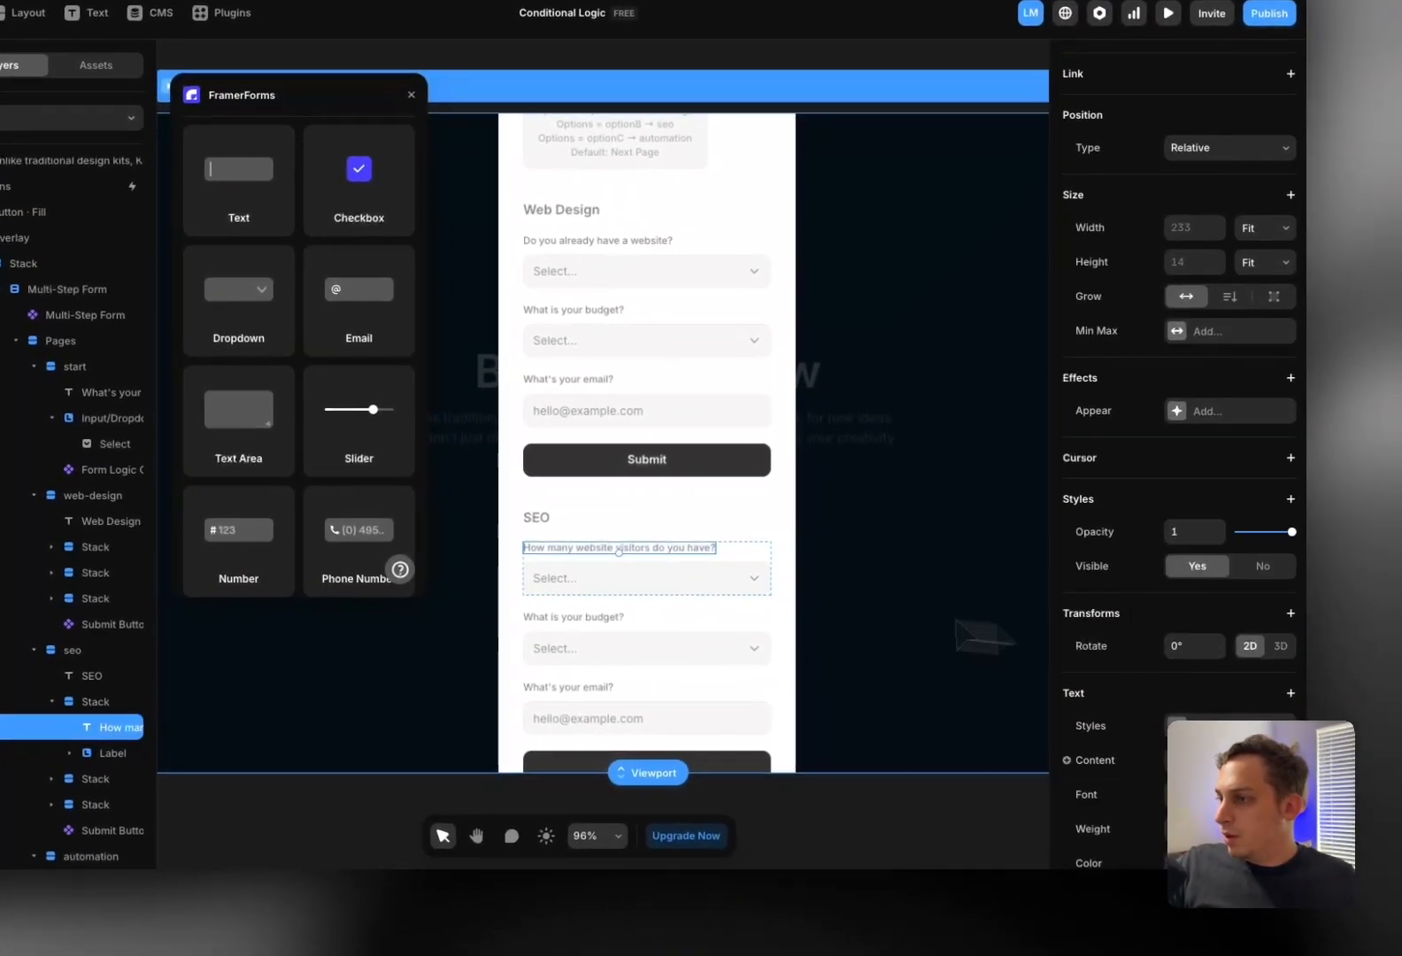
# Set the first dropdown option to value low with title Less than 1,000
pyautogui.click(650, 586)
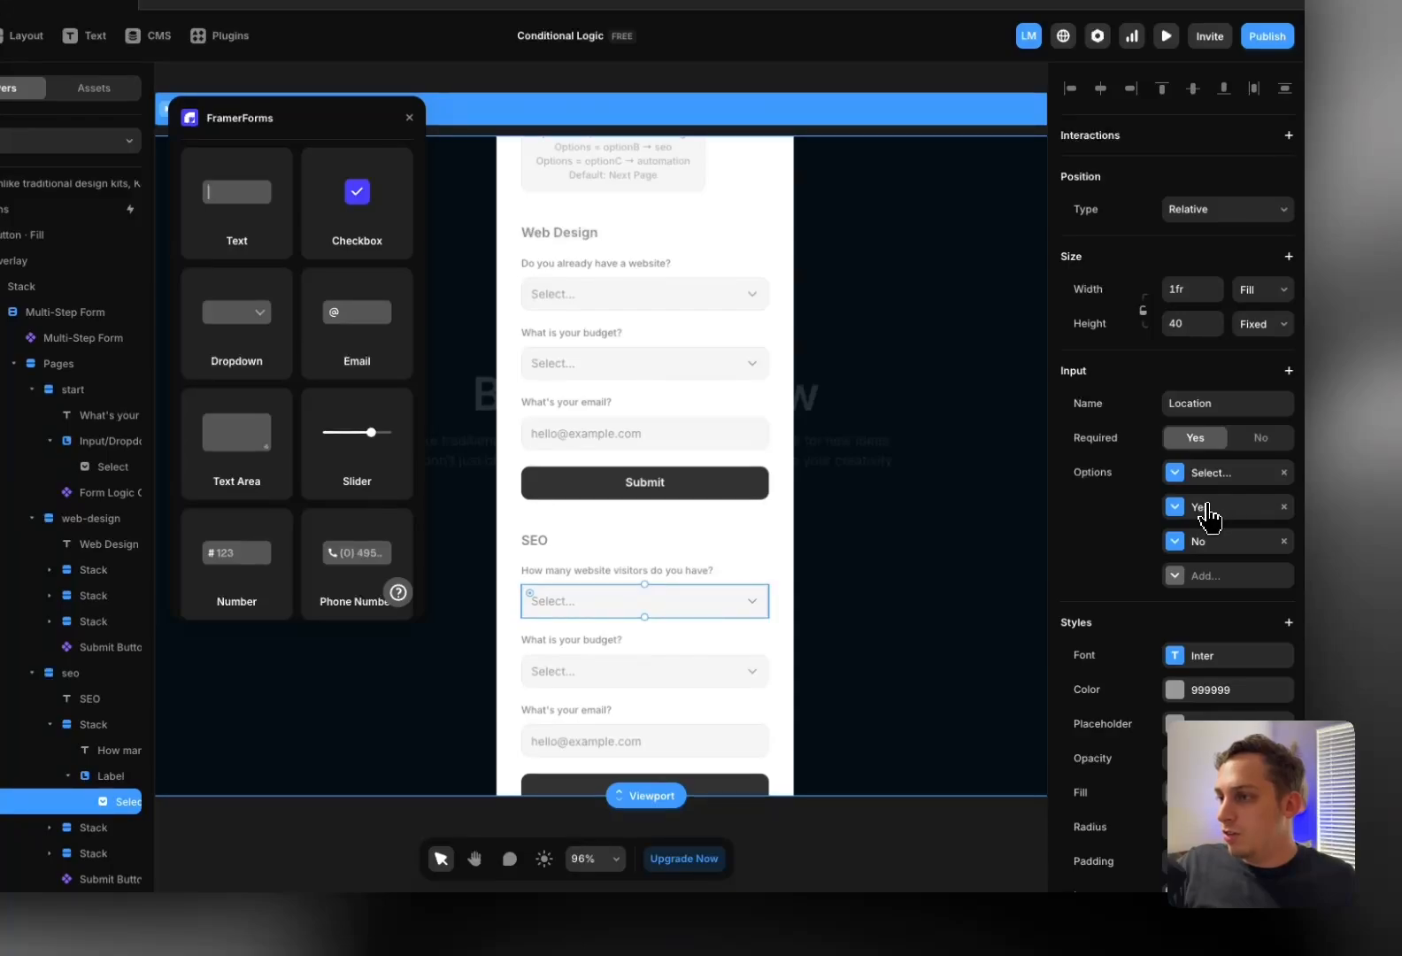
pyautogui.click(1206, 509)
pyautogui.click(941, 597)
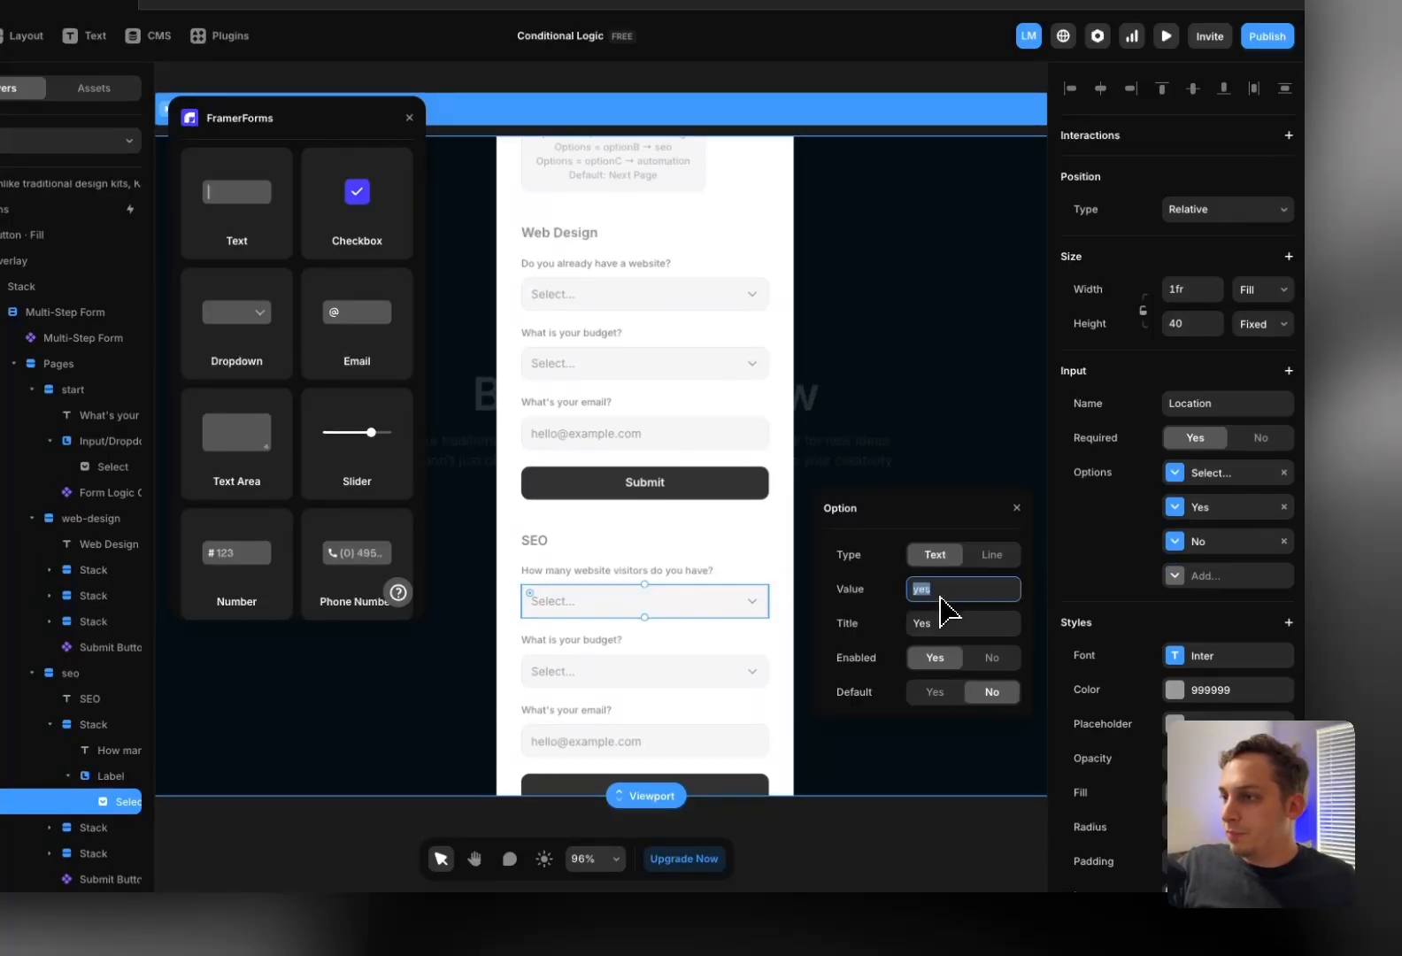
pyautogui.write('low')
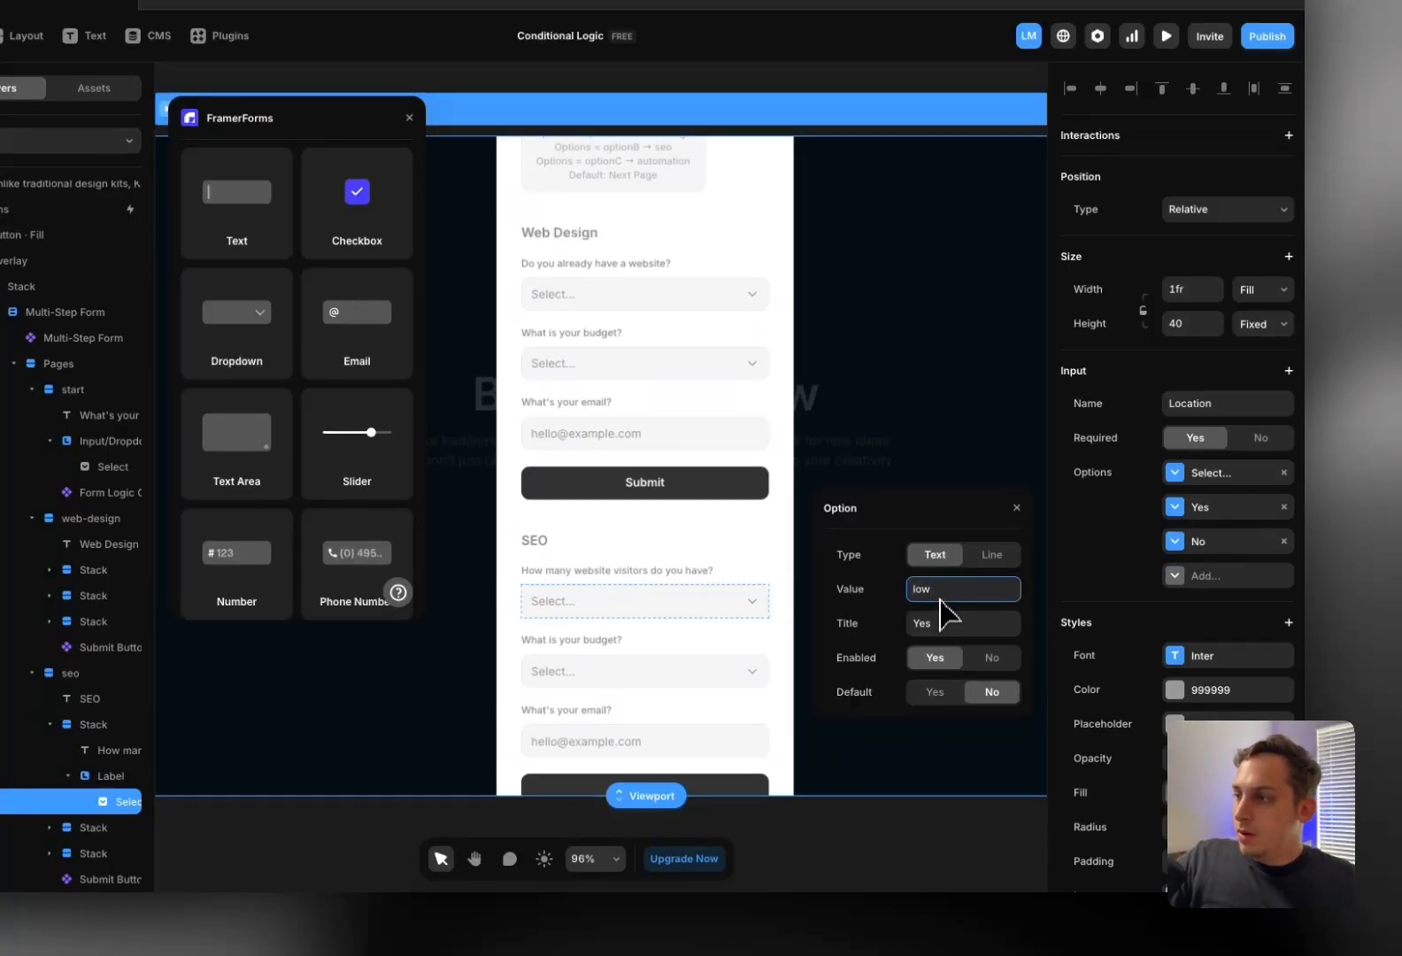
pyautogui.click(941, 624)
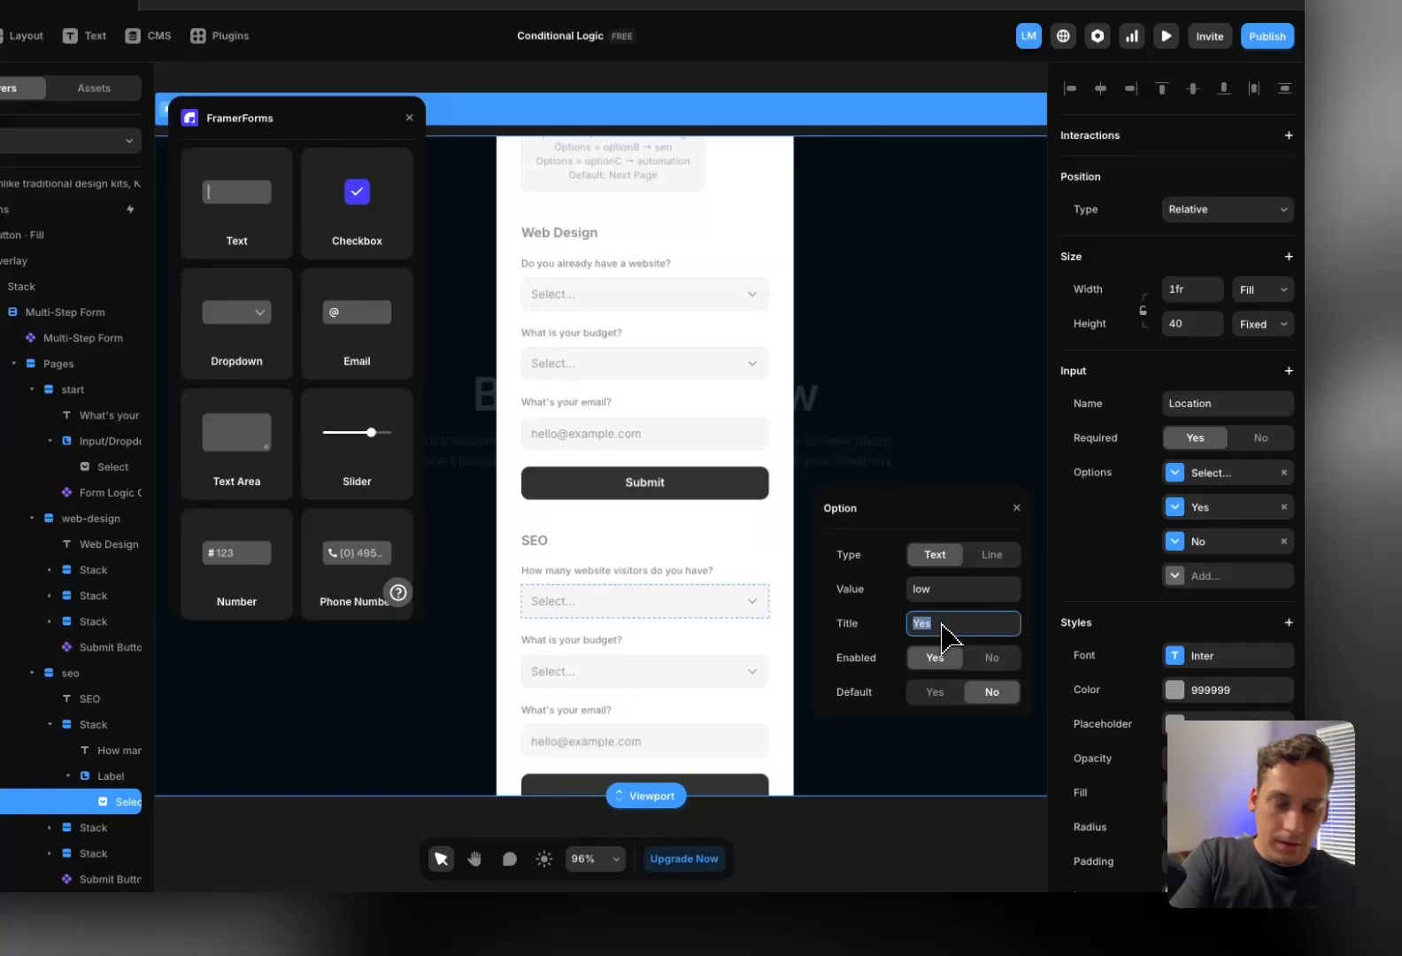
pyautogui.write('Less than 1,000')
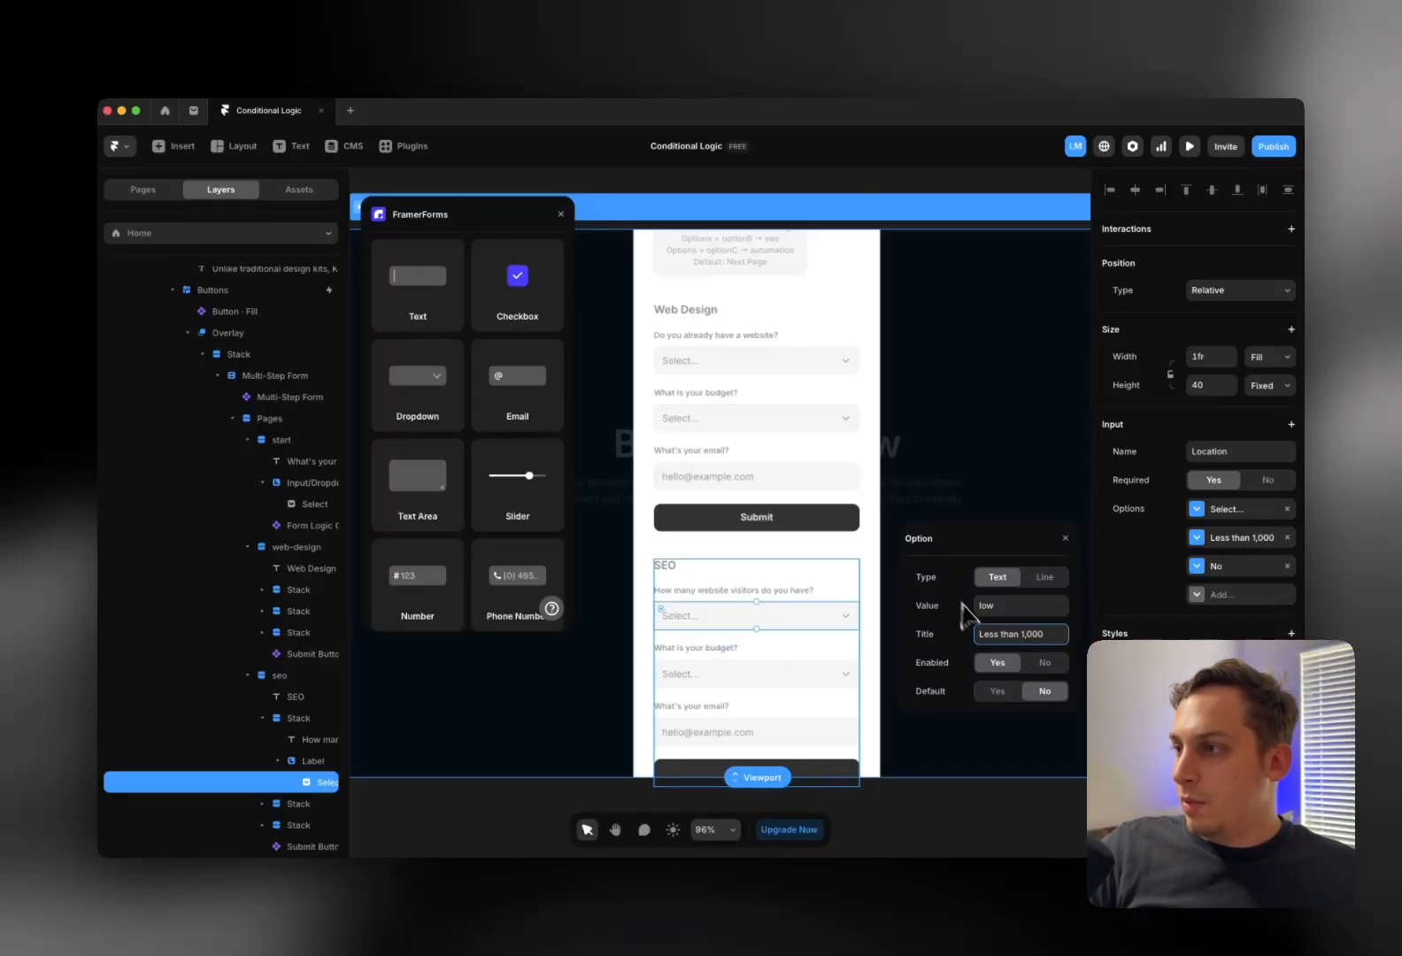
# Set the second dropdown option to value ok with title More than 1,000
pyautogui.click(1213, 566)
pyautogui.click(1021, 610)
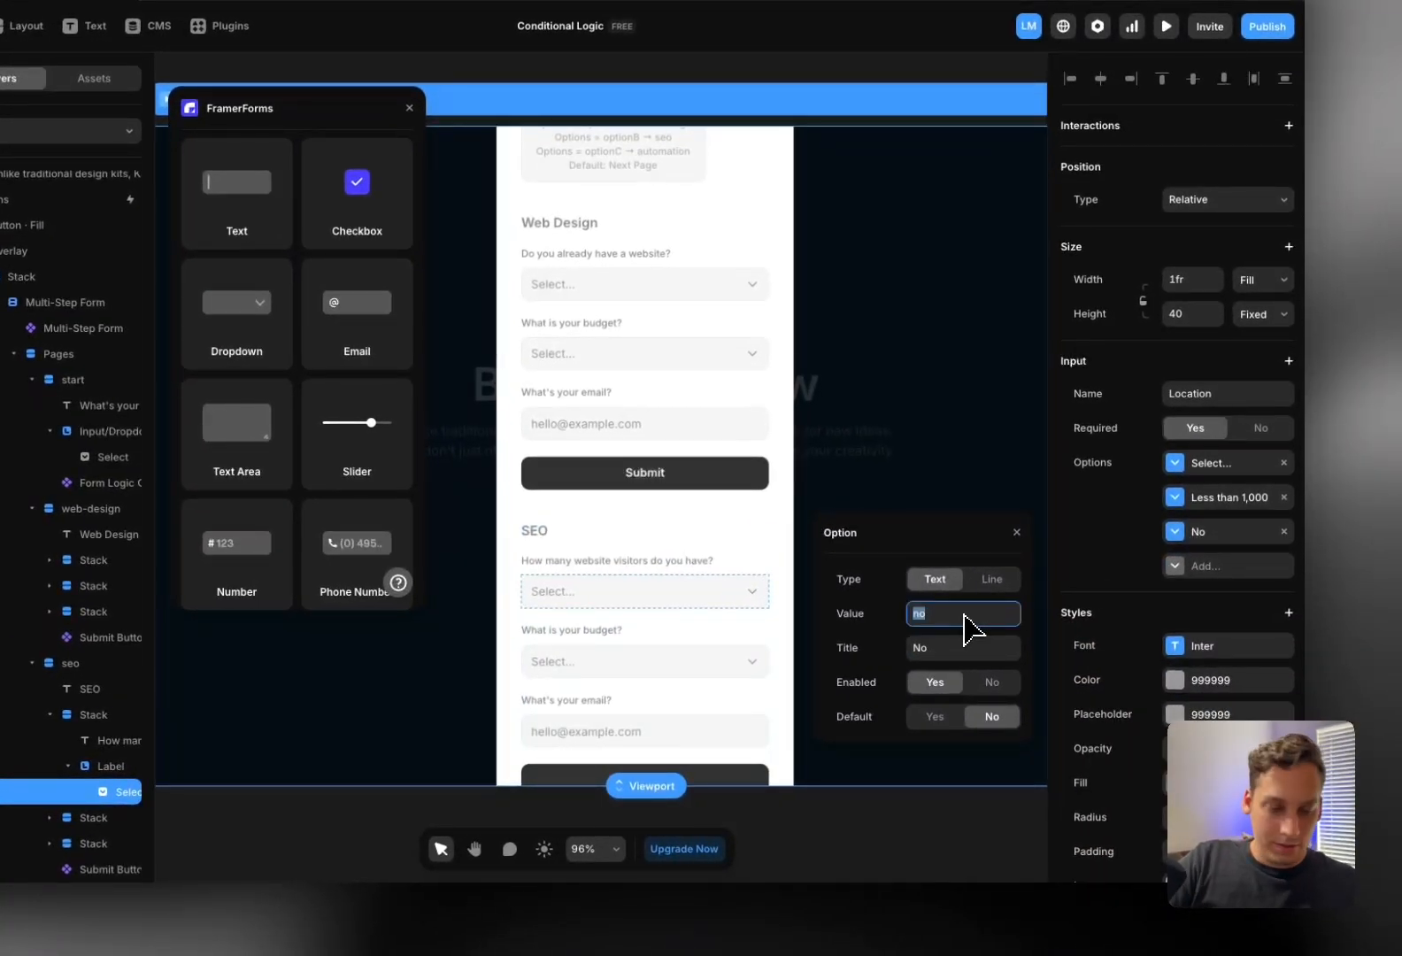
pyautogui.click(965, 651)
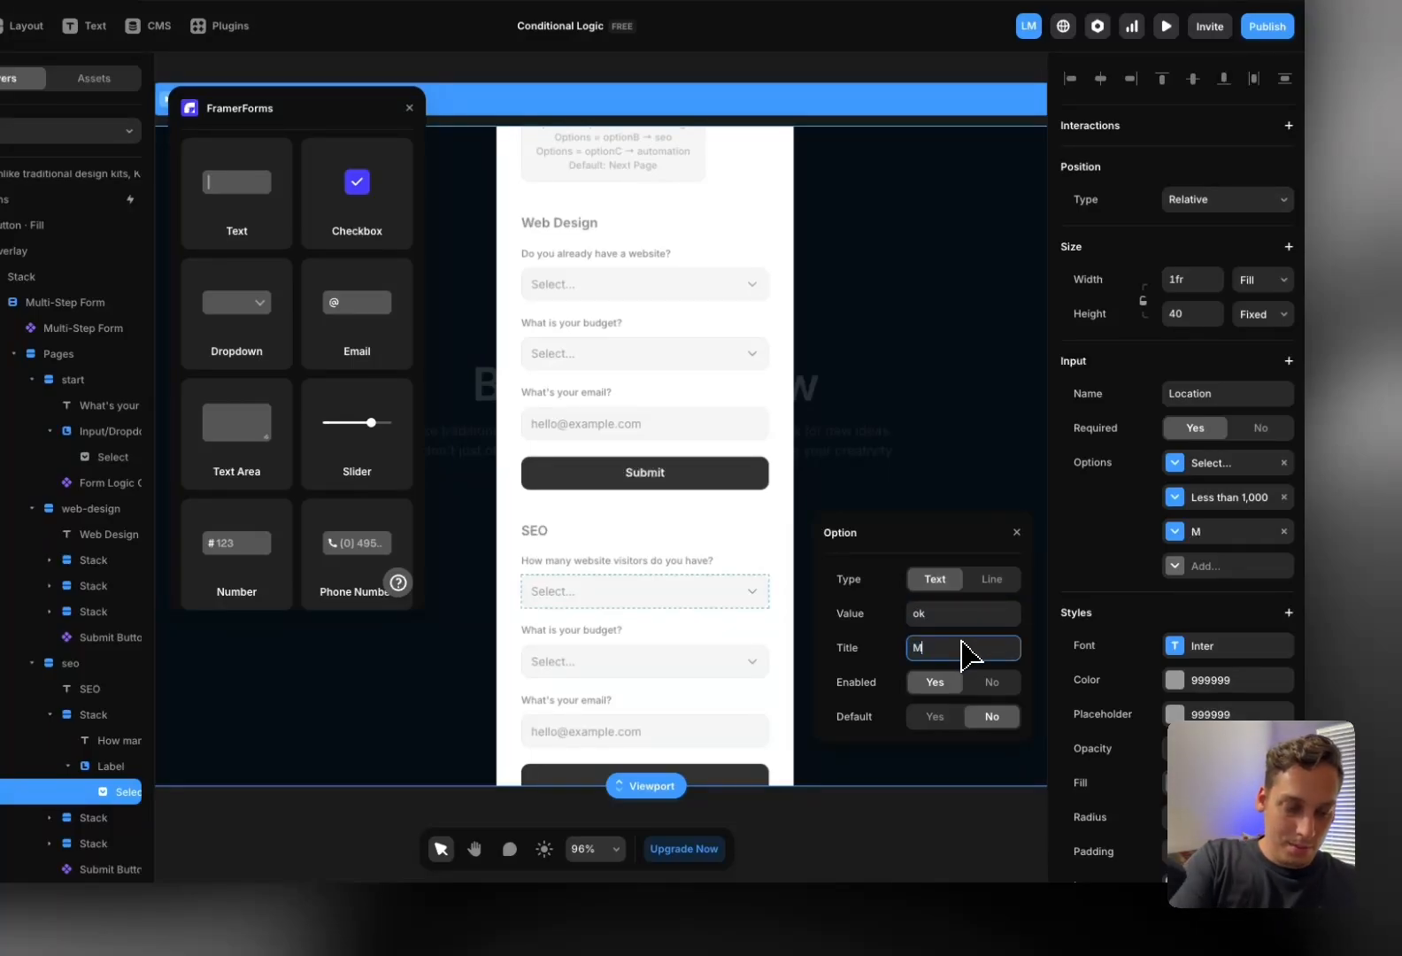
pyautogui.write('More than')
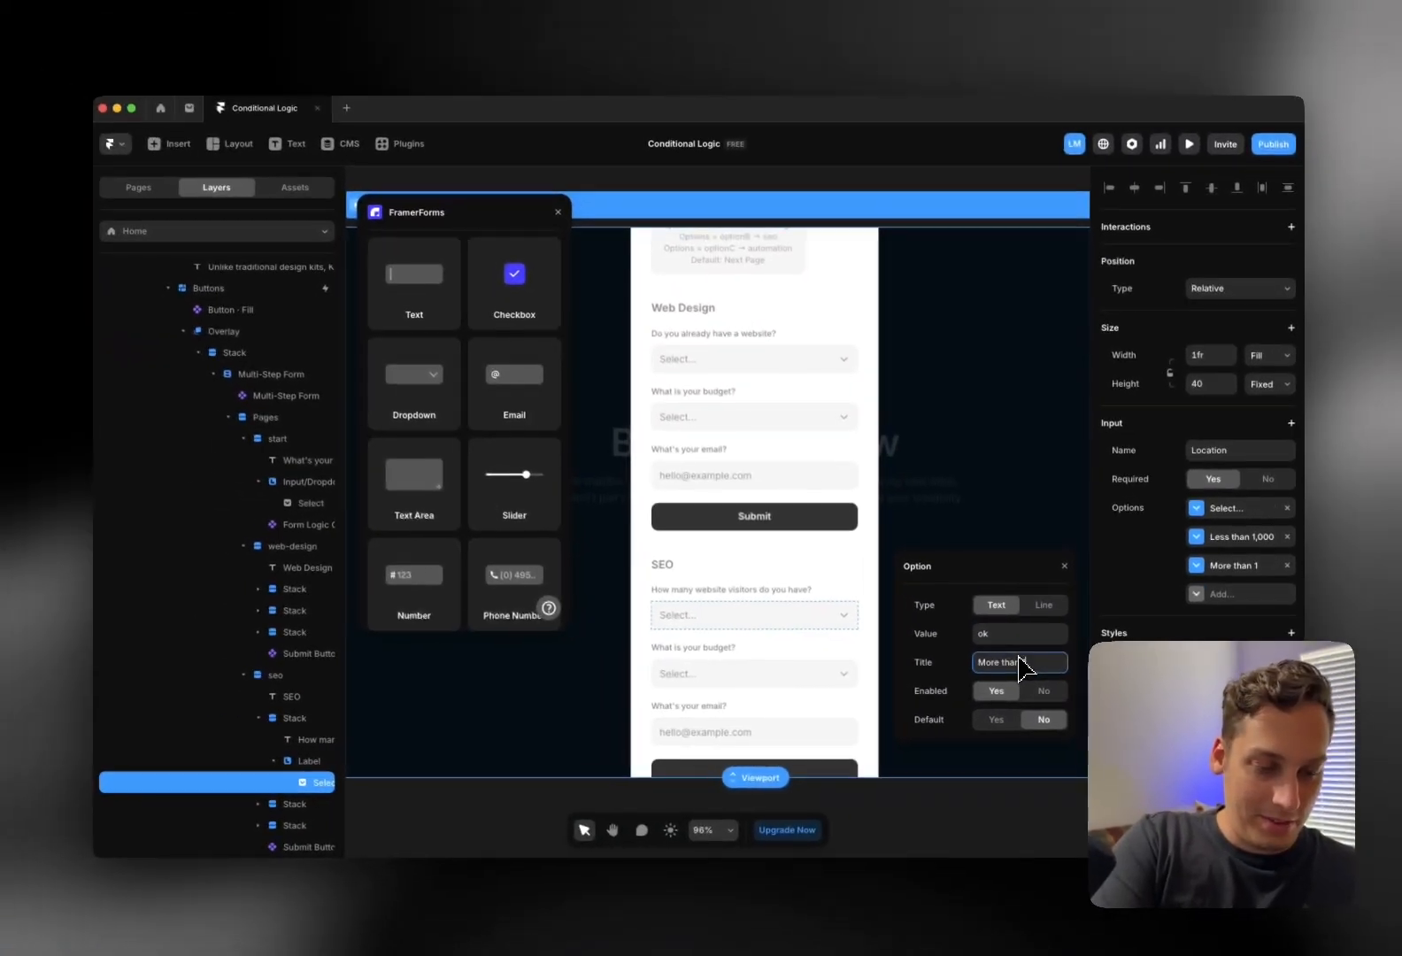
pyautogui.write(' 1,000')
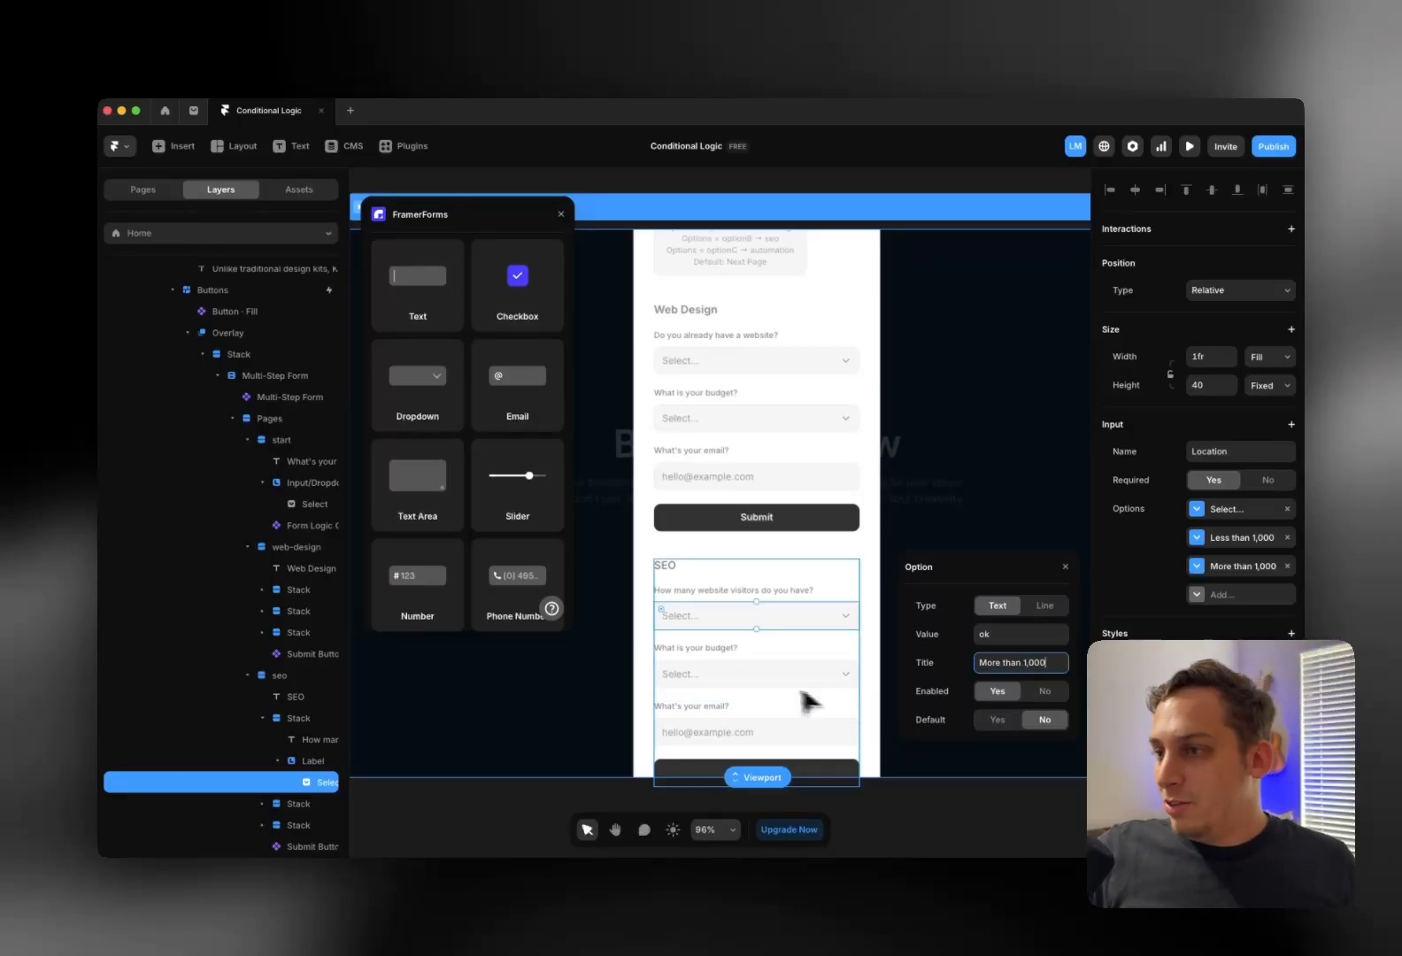
pyautogui.click(748, 681)
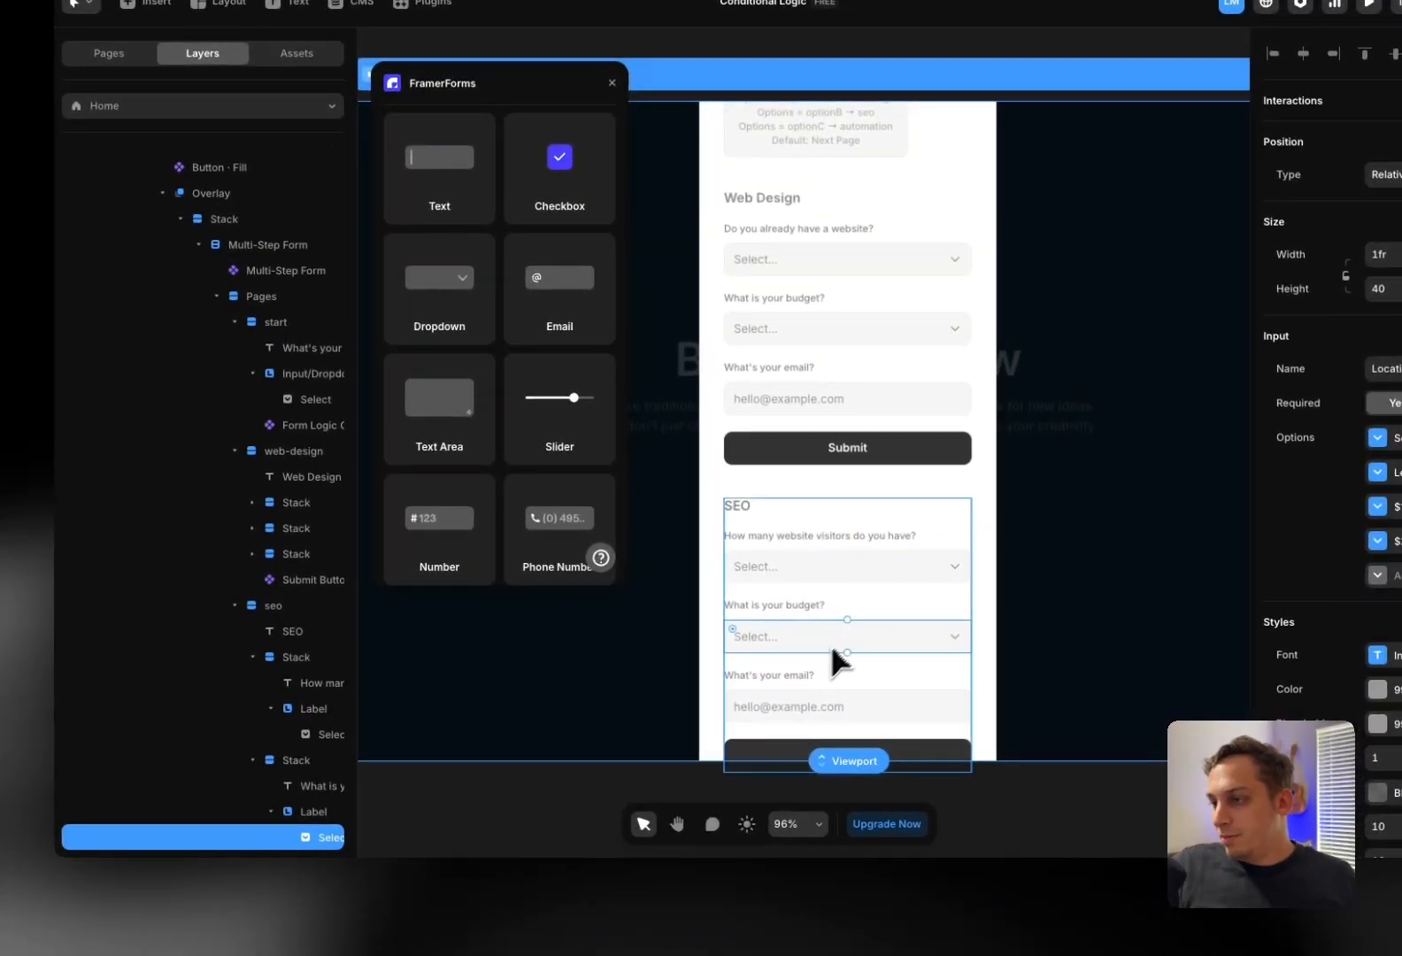
pyautogui.scroll(-2, 839, 659)
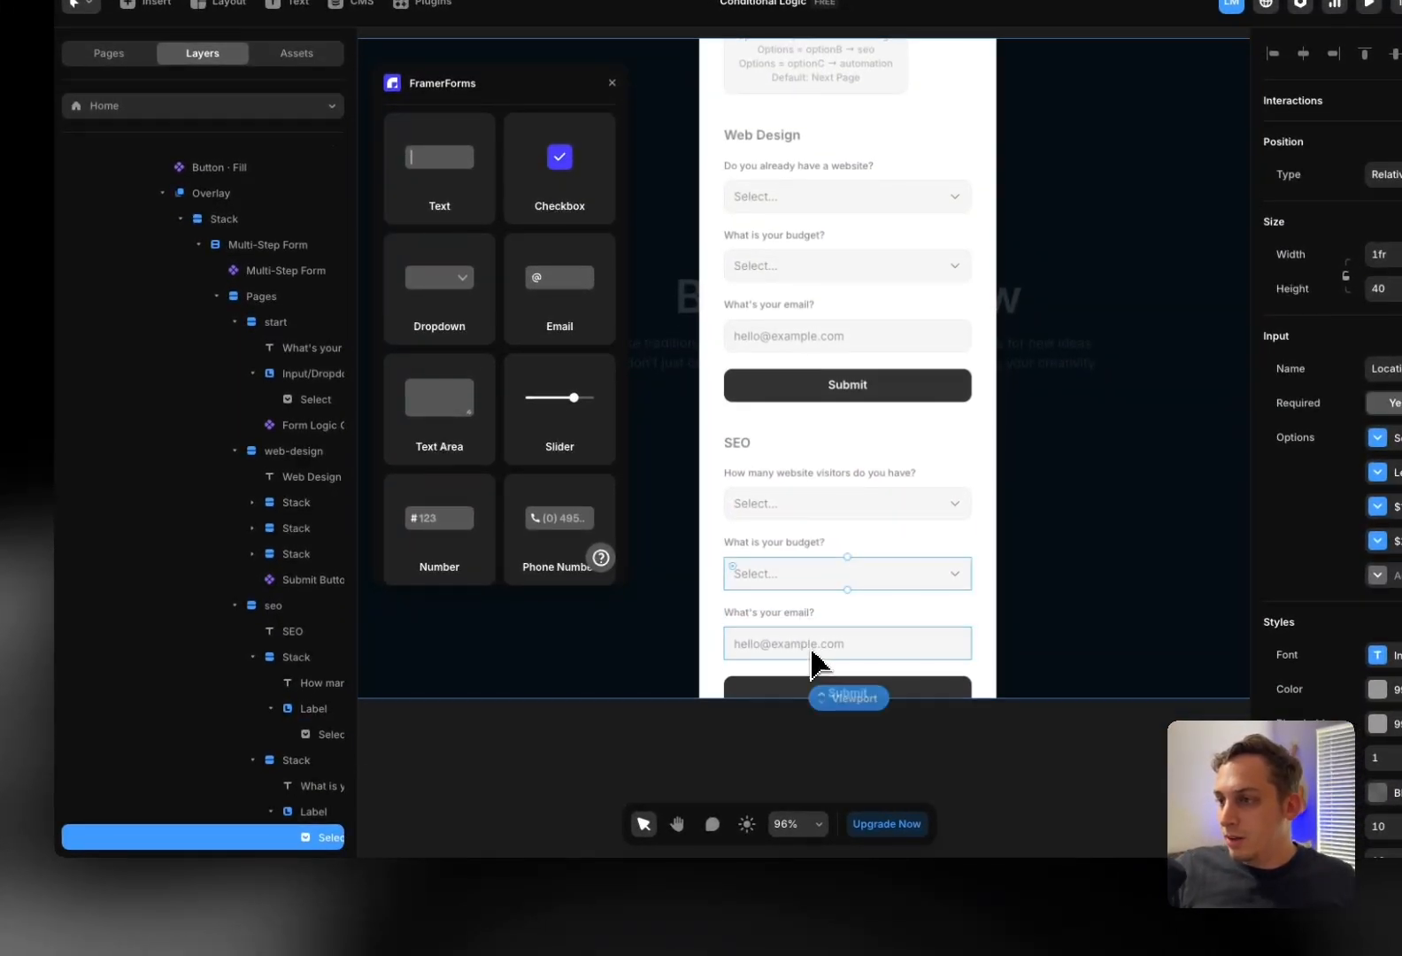
# Delete the checkbox Label from the automation page
pyautogui.scroll(-2, 269, 748)
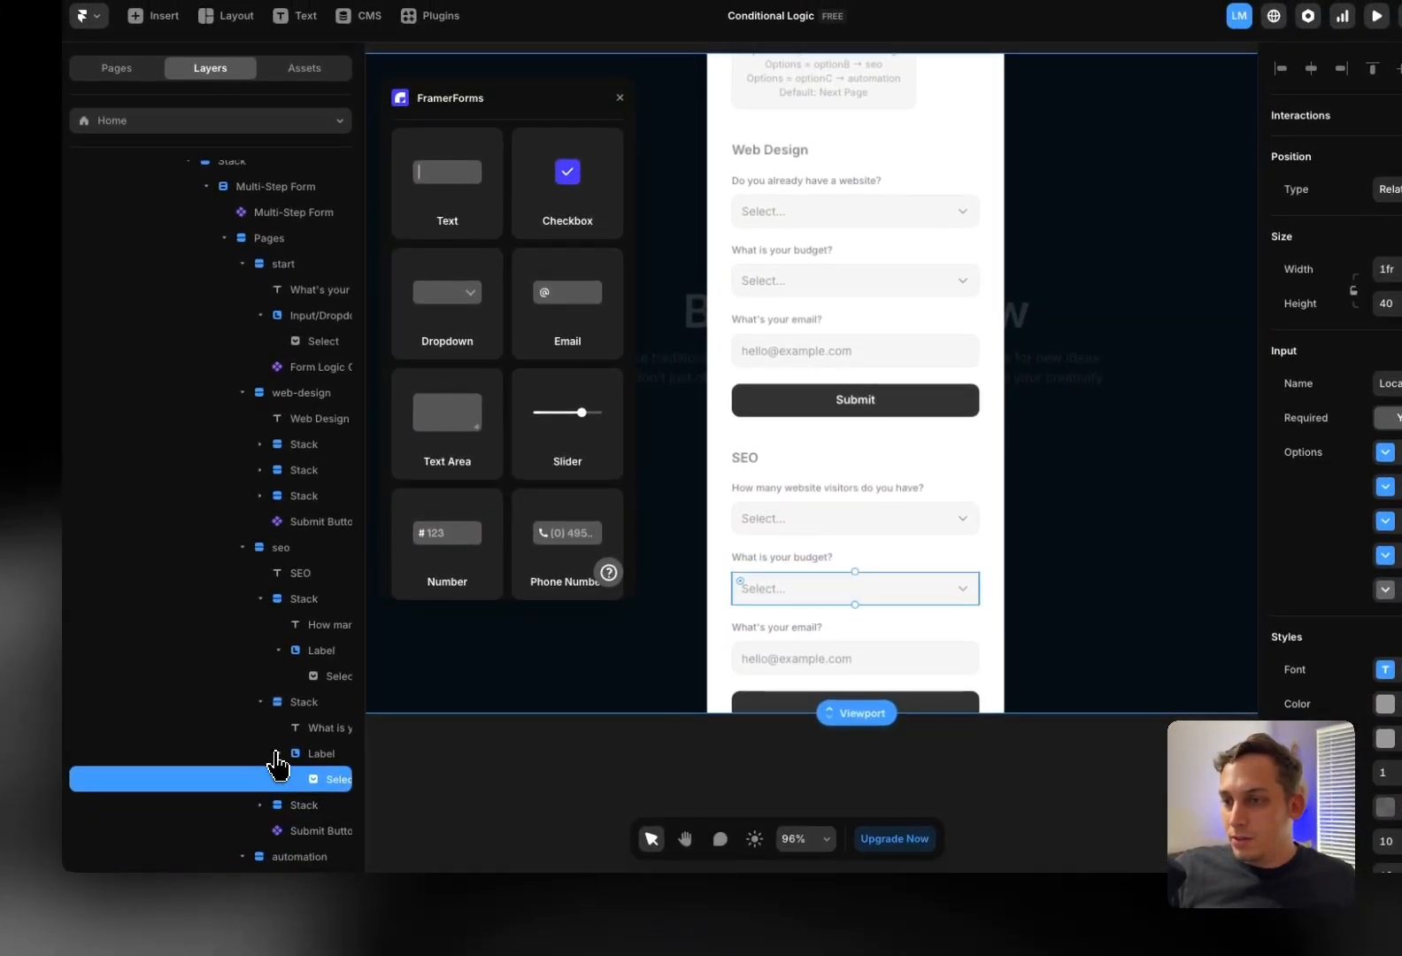
pyautogui.click(277, 754)
pyautogui.click(260, 702)
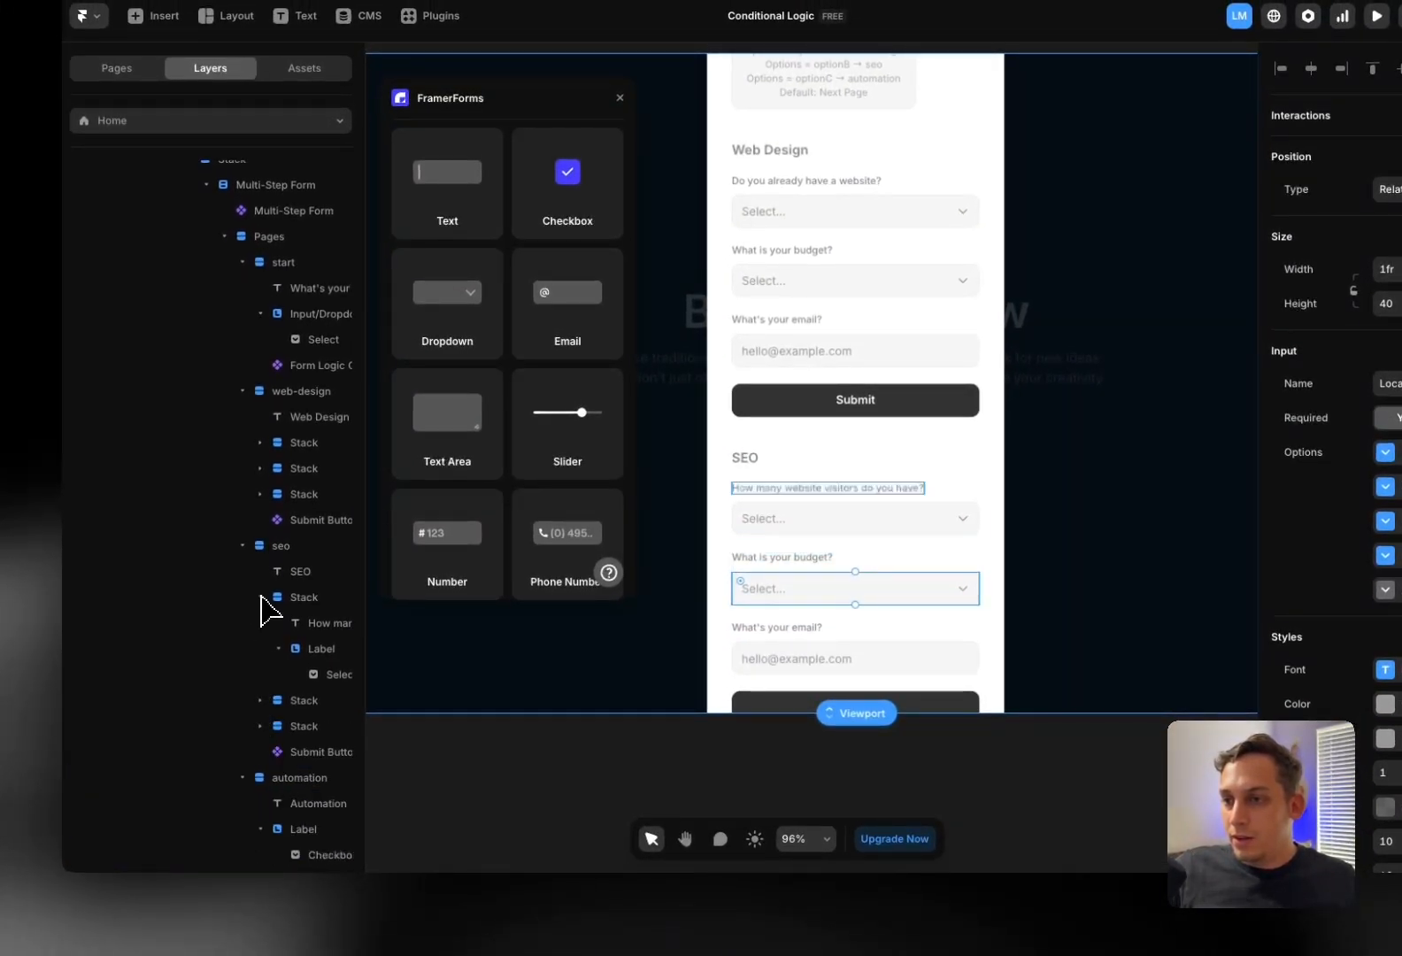
pyautogui.click(261, 599)
pyautogui.scroll(-1, 278, 619)
pyautogui.click(259, 706)
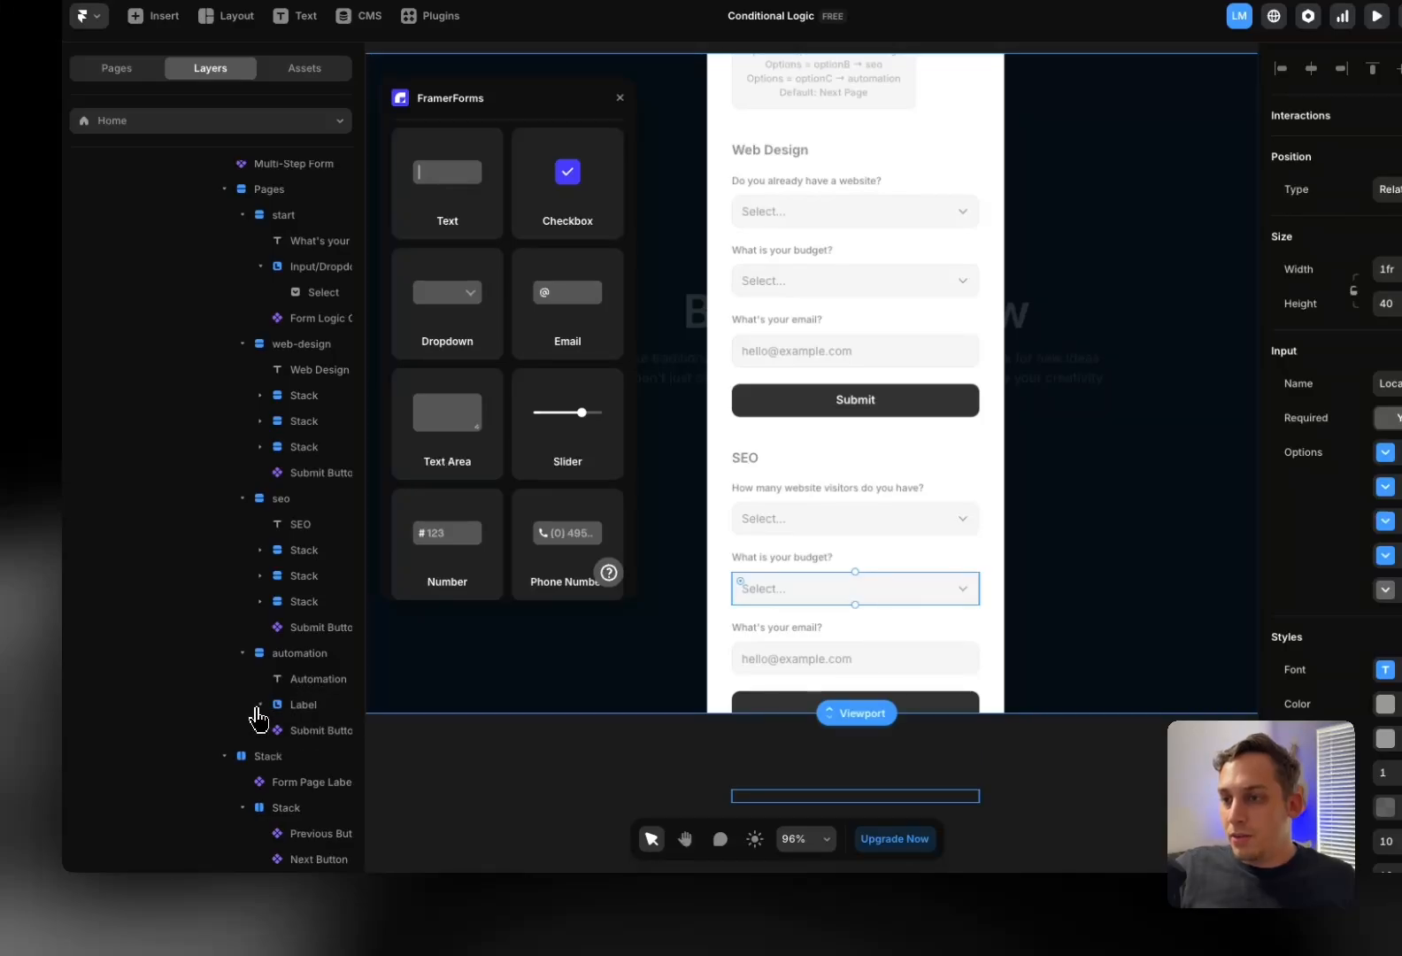
pyautogui.click(303, 705)
pyautogui.press('Delete')
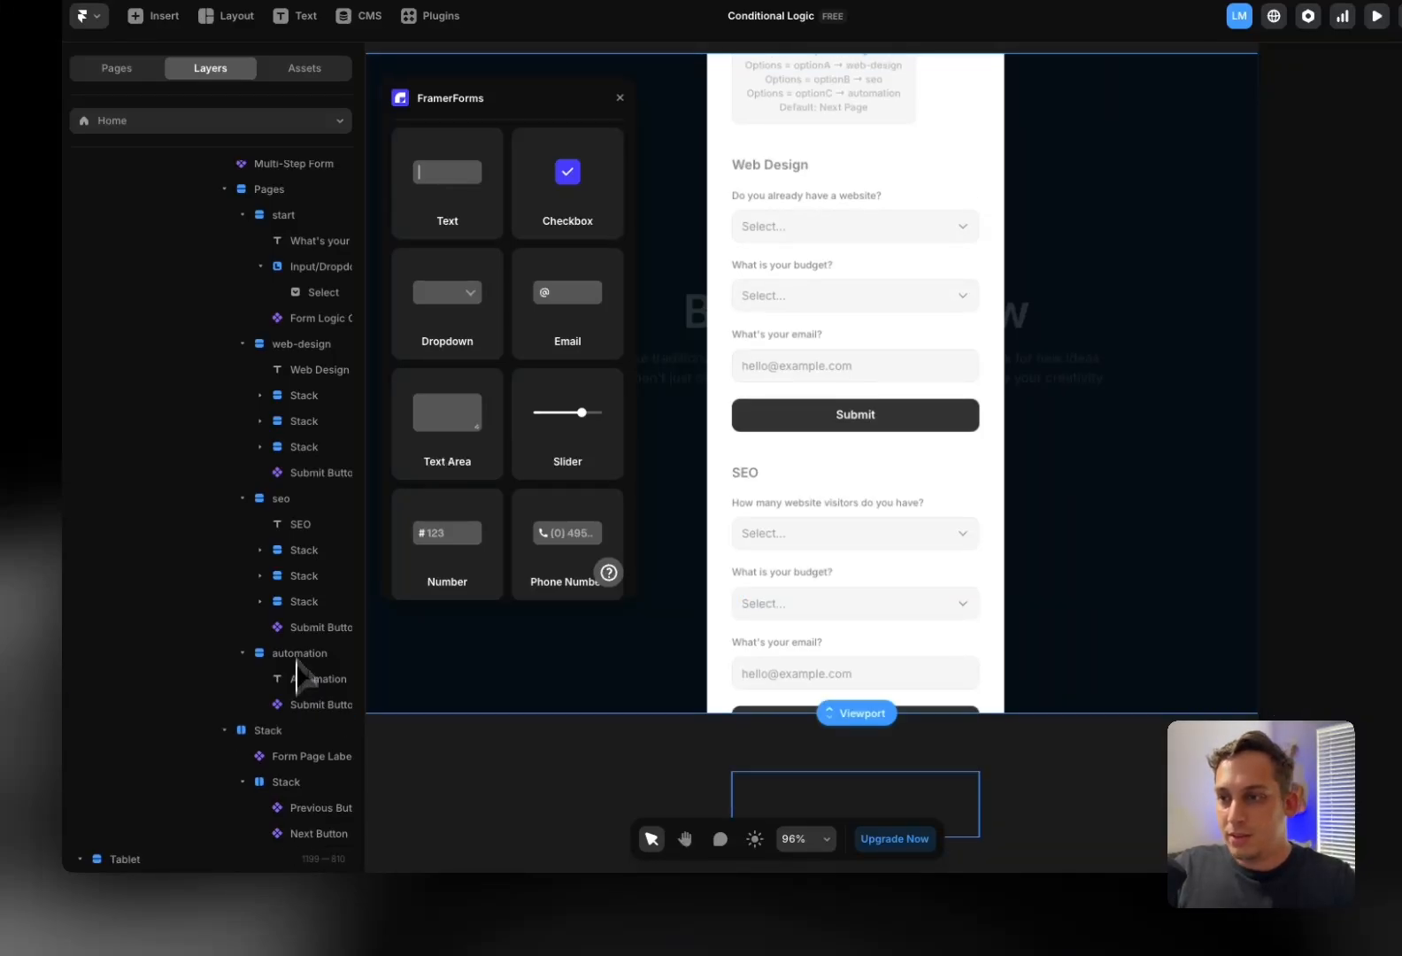
# Place the three SEO question stacks in the footer stack below Form Page Label
pyautogui.click(300, 601)
pyautogui.click(259, 602)
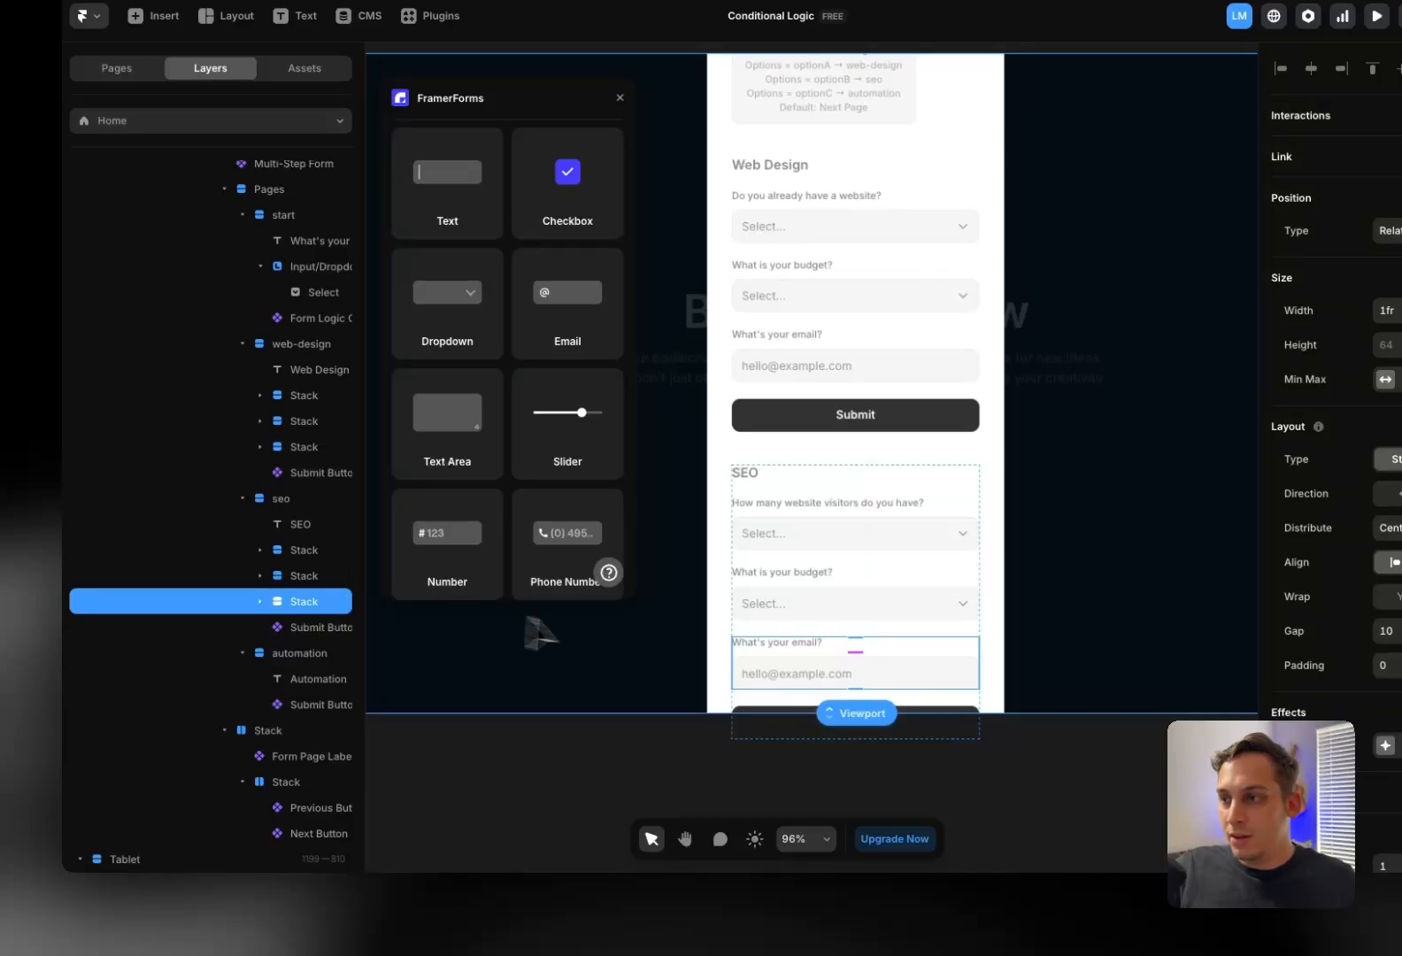
pyautogui.keyDown('shift'); pyautogui.click(281, 552); pyautogui.keyUp('shift')
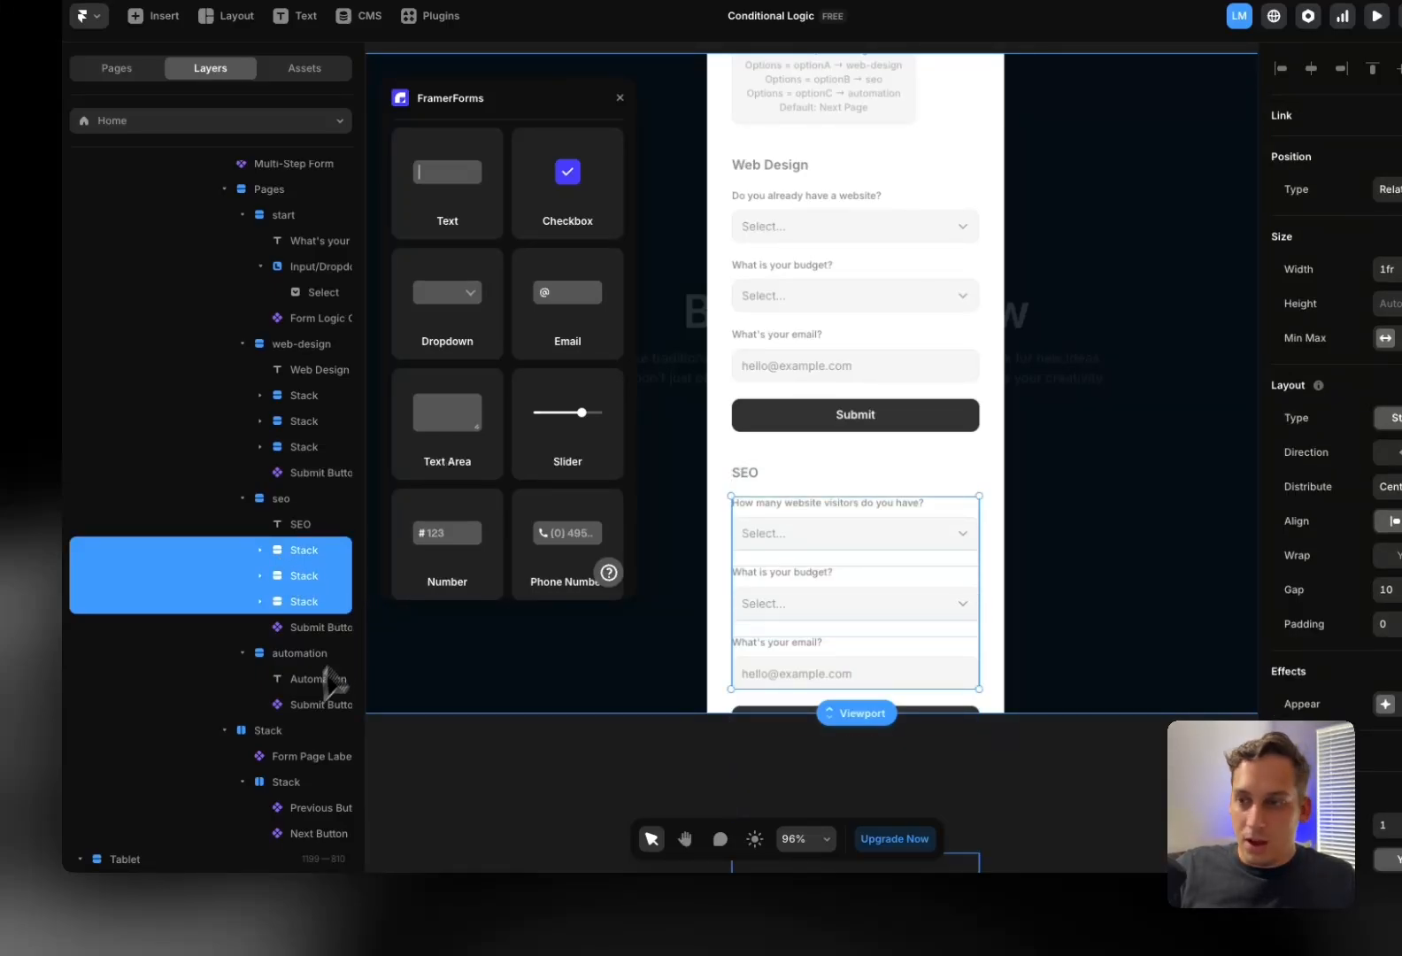
pyautogui.moveTo(281, 757); pyautogui.dragTo(285, 752)
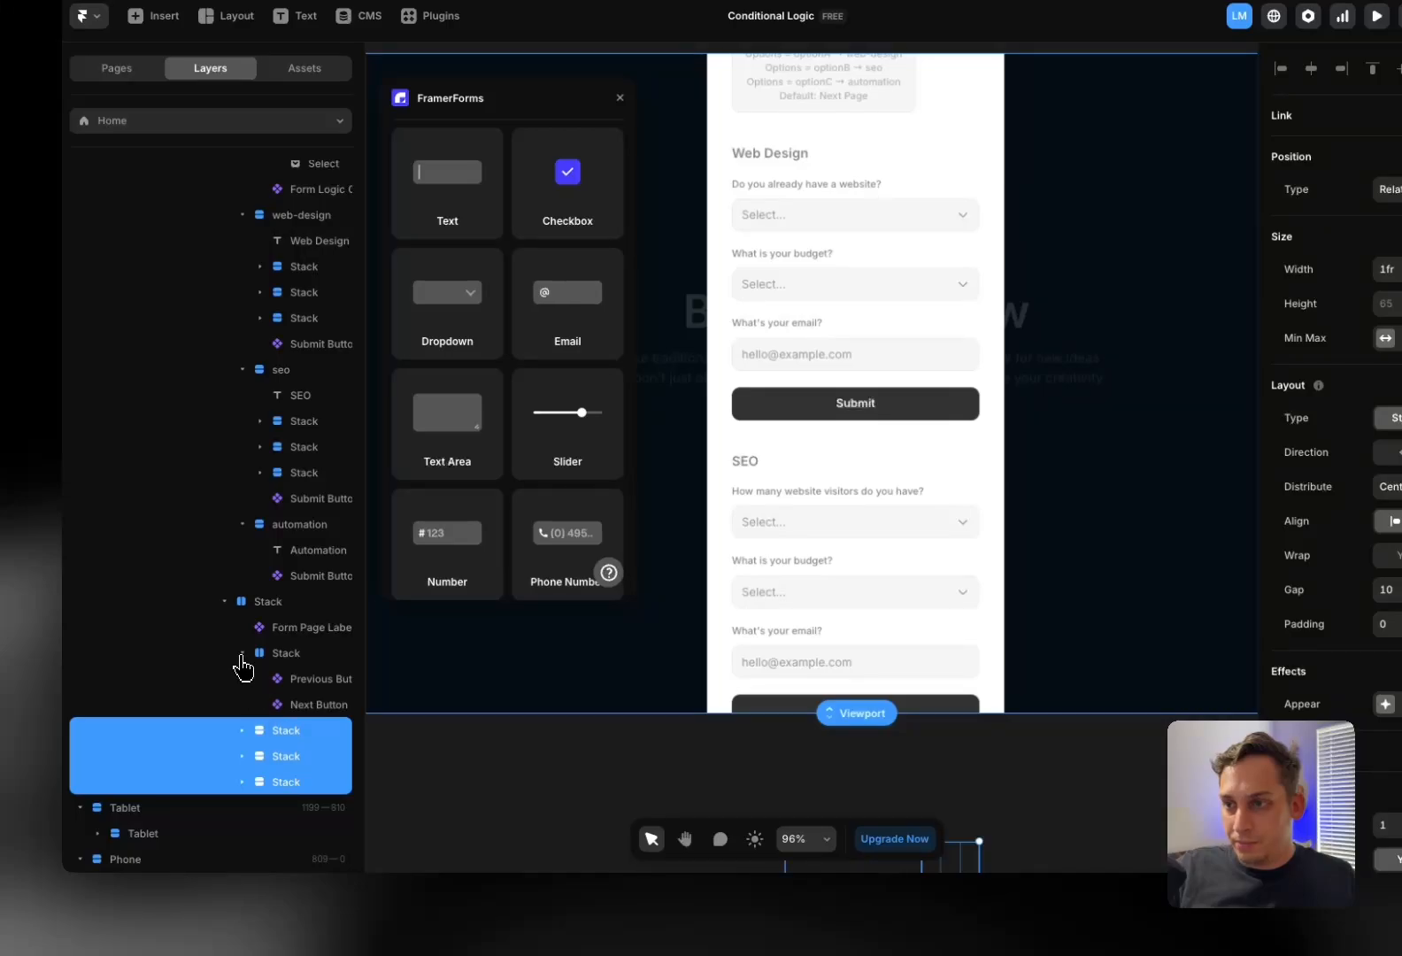
pyautogui.click(242, 654)
pyautogui.moveTo(288, 637); pyautogui.dragTo(287, 638)
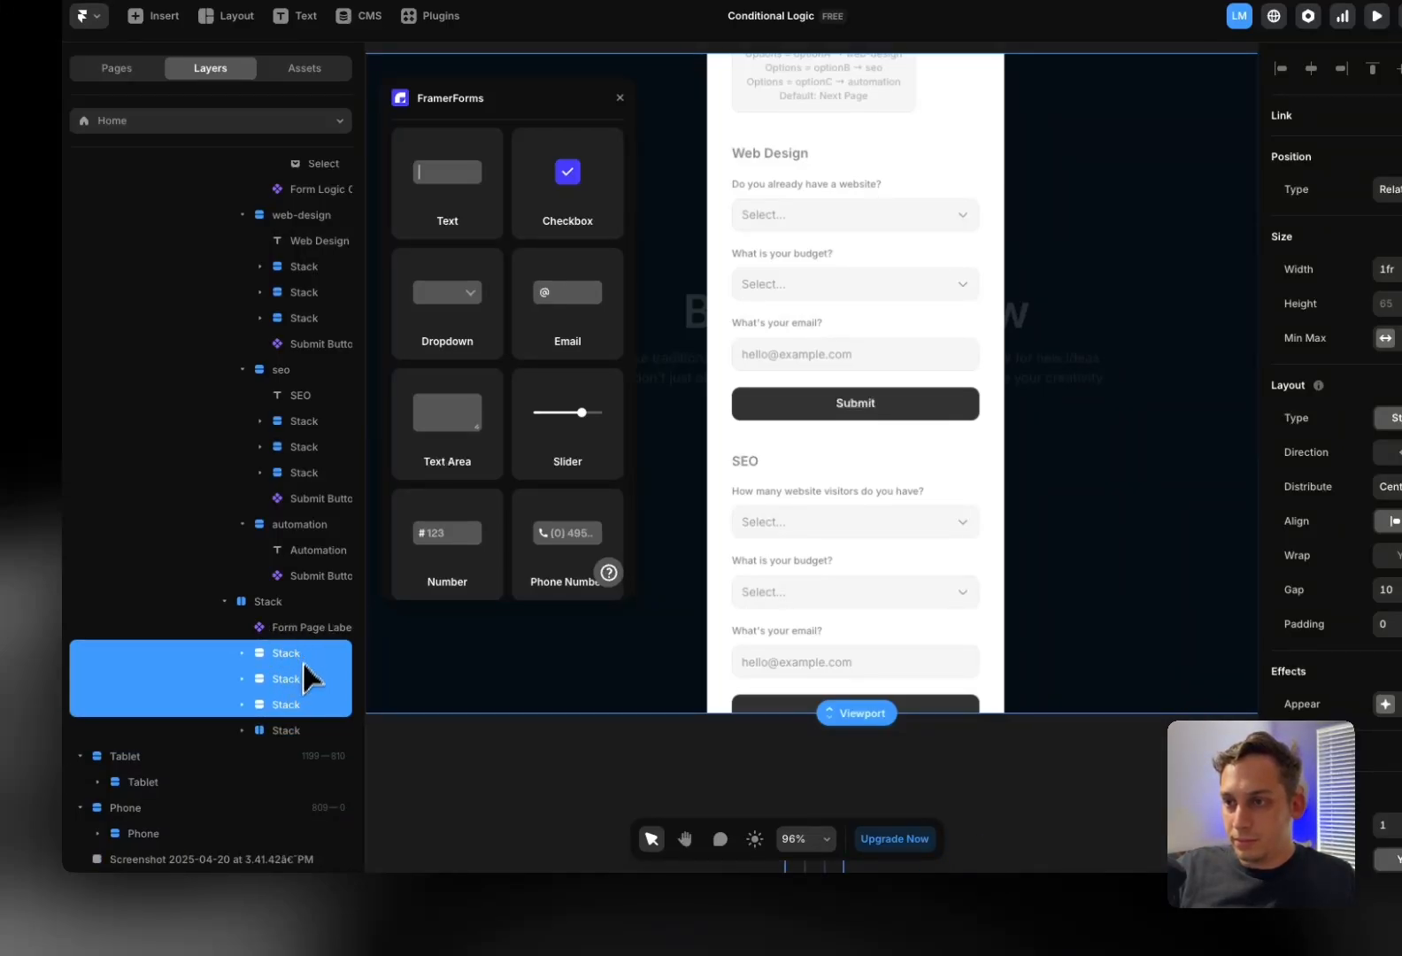
pyautogui.click(244, 731)
pyautogui.click(288, 732)
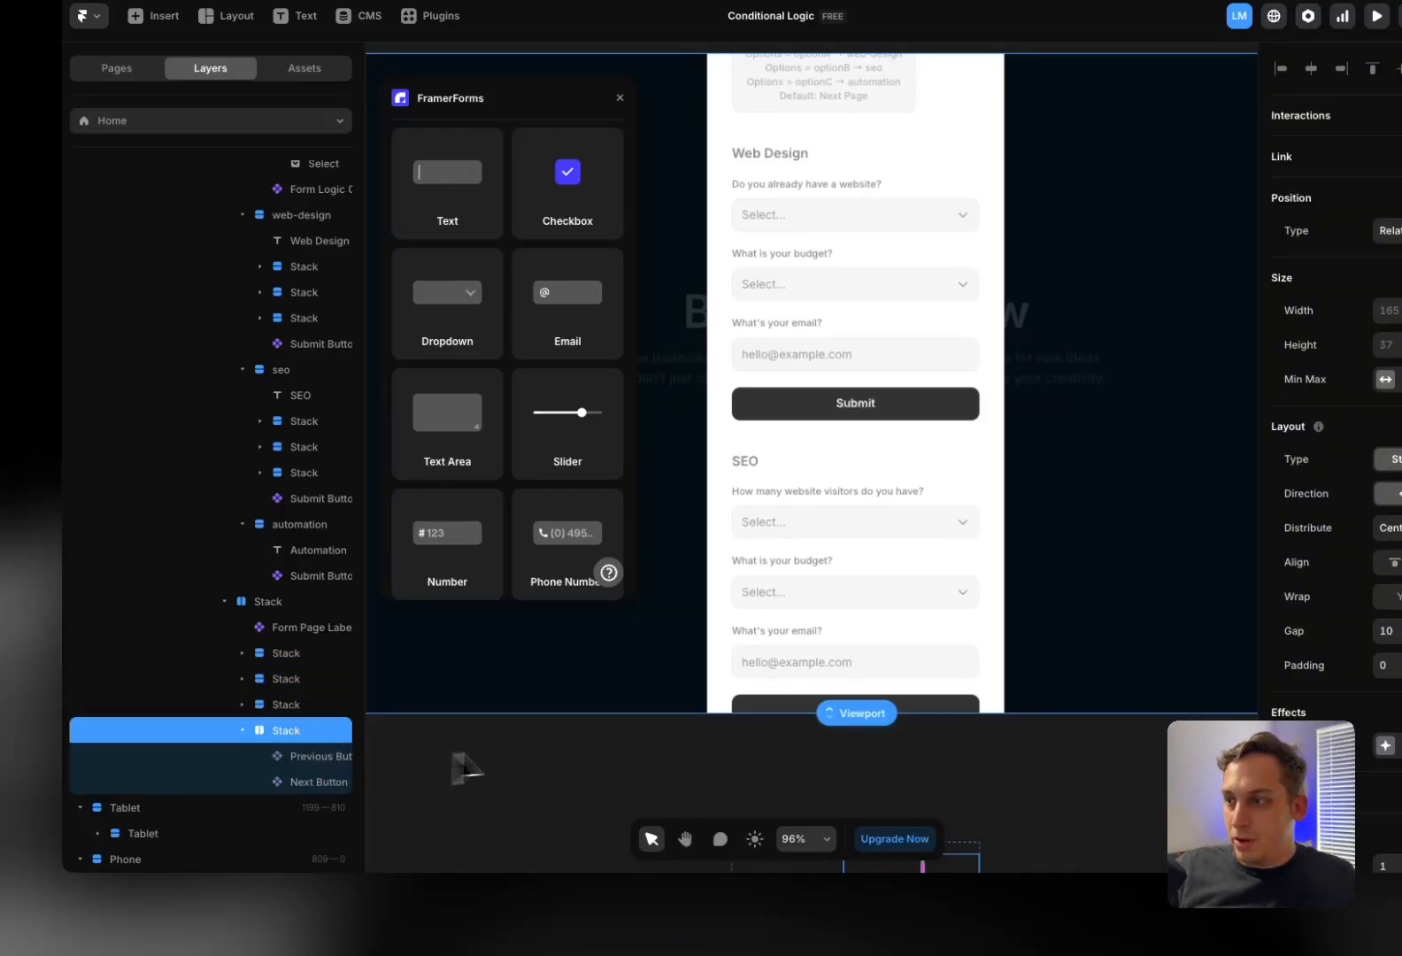
pyautogui.hscroll(-1, 496, 748)
pyautogui.click(312, 577)
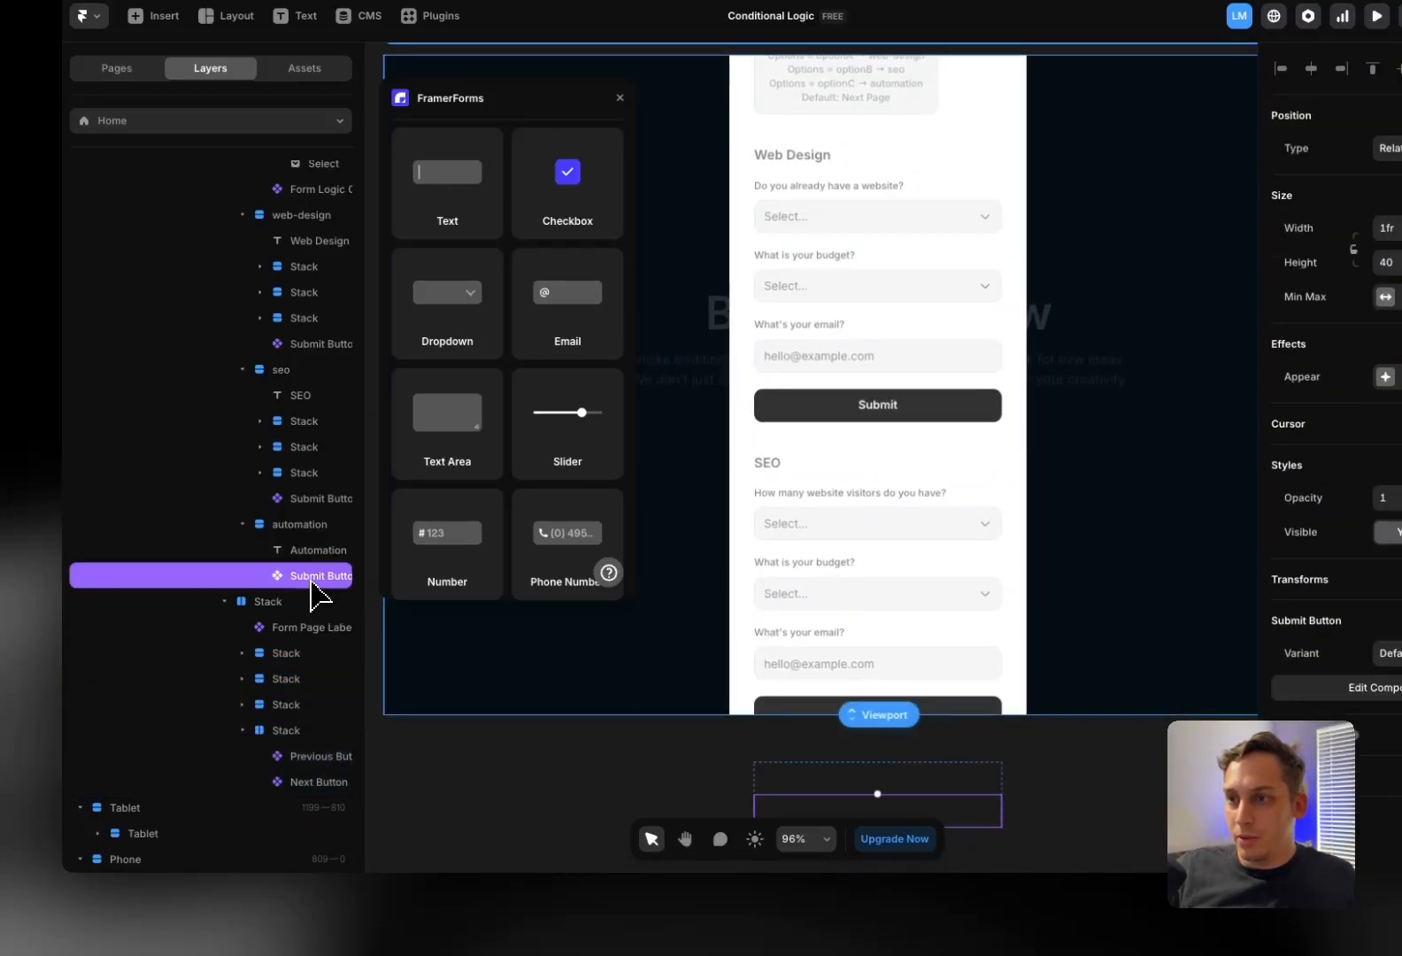
pyautogui.moveTo(302, 575); pyautogui.dragTo(305, 763)
pyautogui.scroll(5, 718, 549)
pyautogui.hscroll(-5, 735, 478)
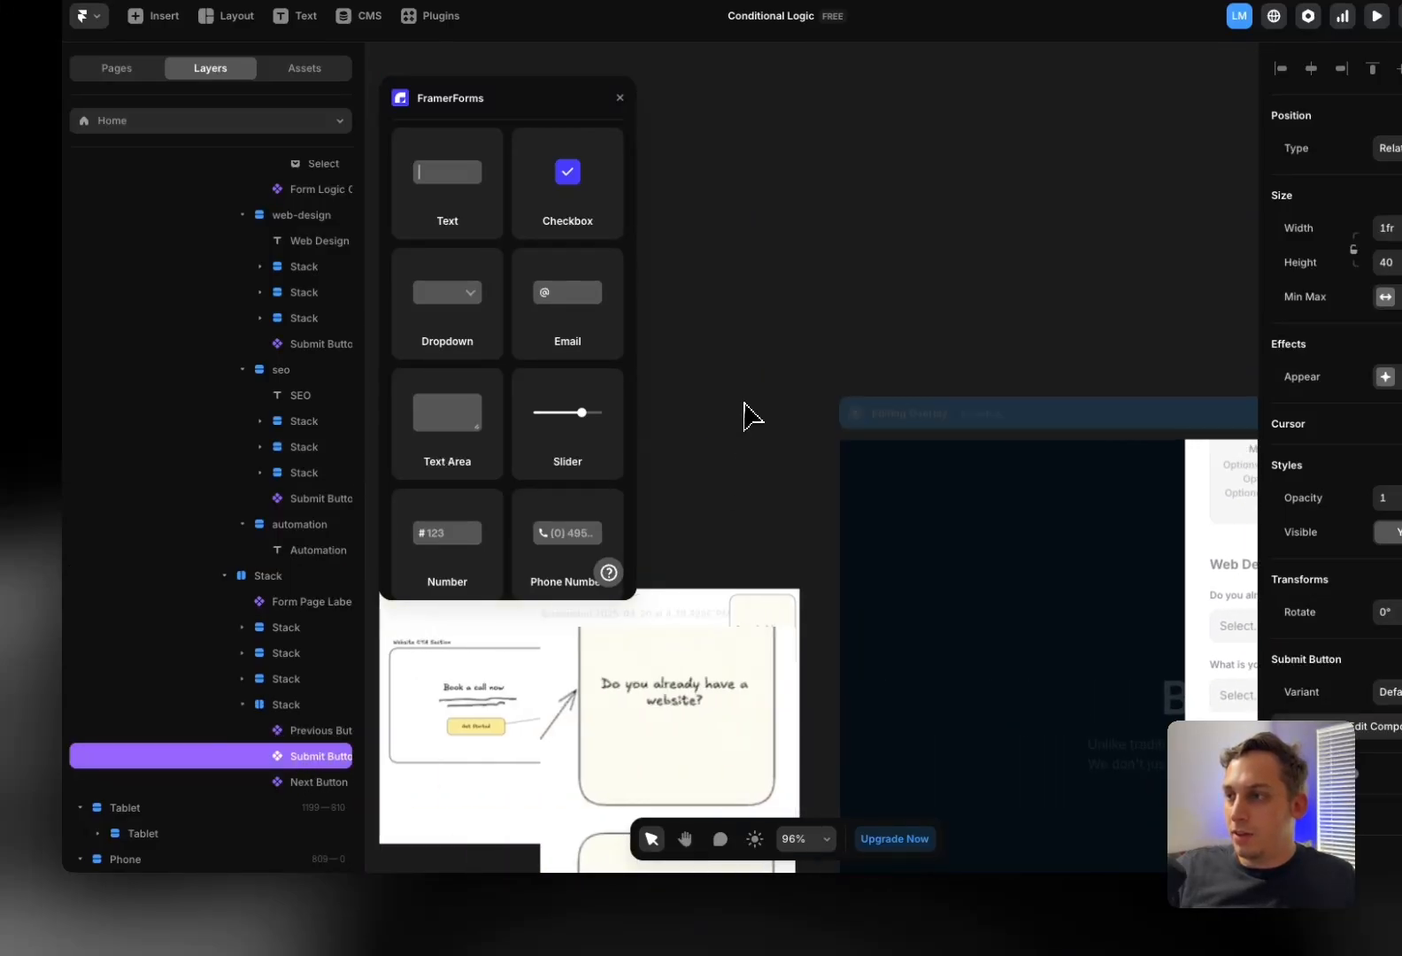
pyautogui.click(804, 449)
pyautogui.click(842, 467)
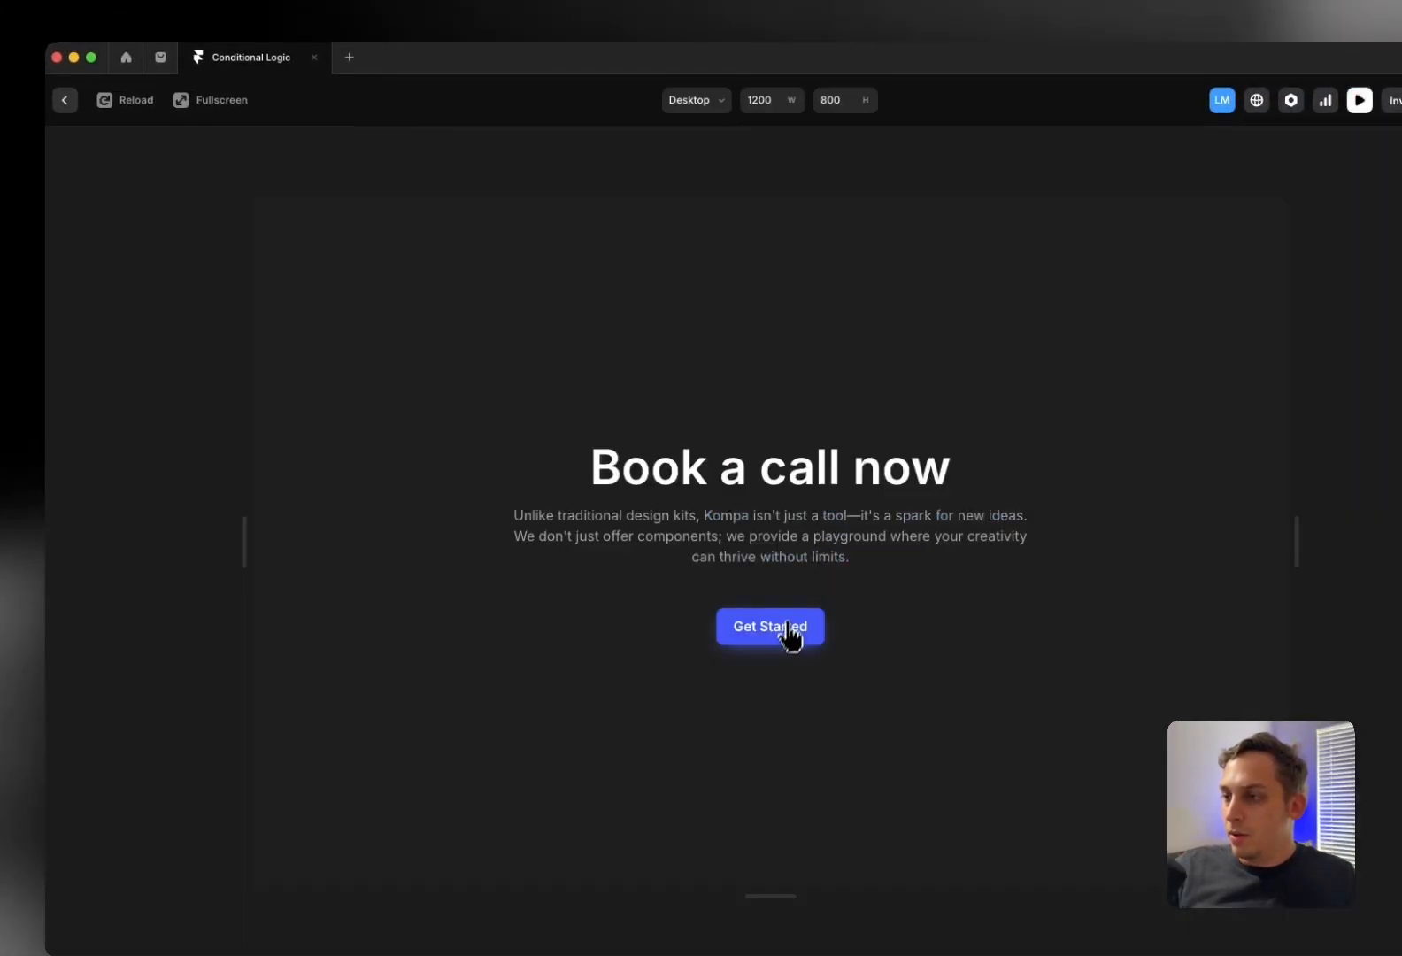
pyautogui.click(783, 633)
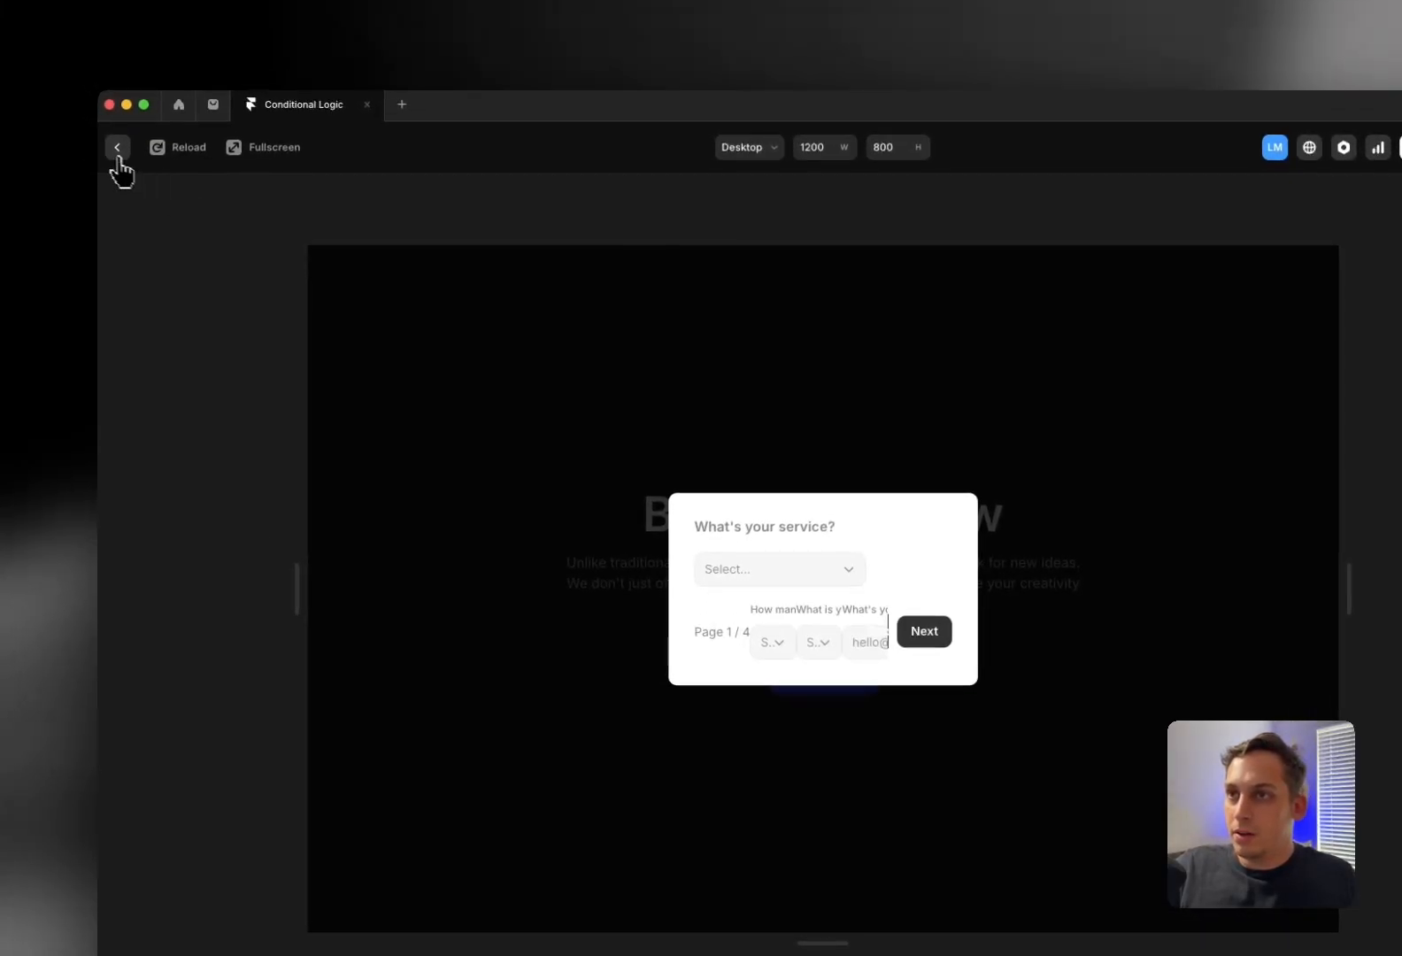
pyautogui.click(116, 147)
pyautogui.scroll(-2, 325, 617)
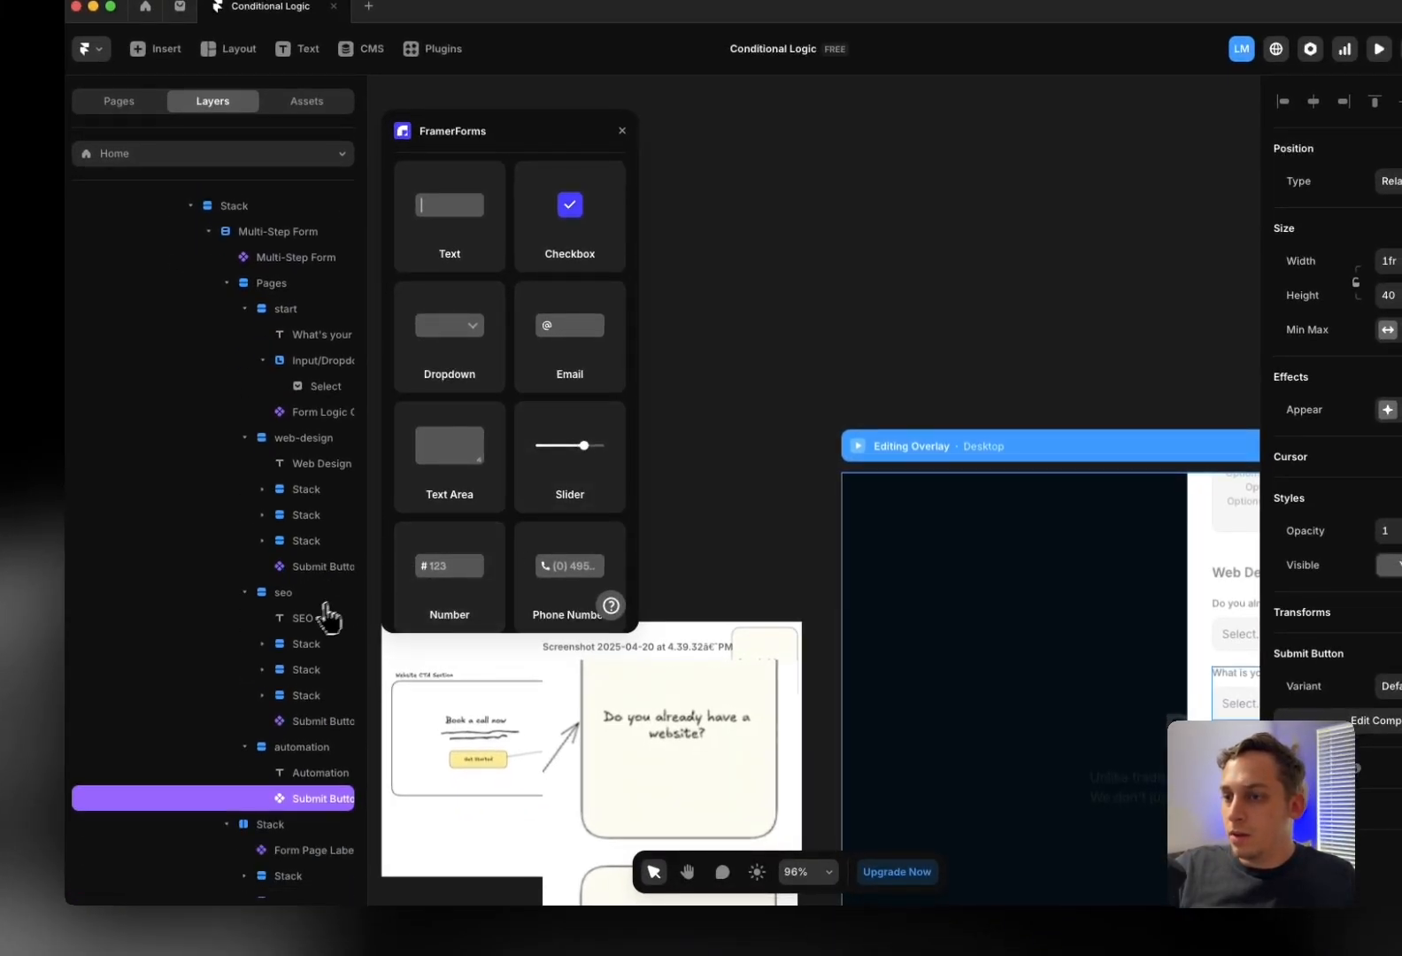
pyautogui.hscroll(3, 691, 625)
pyautogui.scroll(-2, 740, 591)
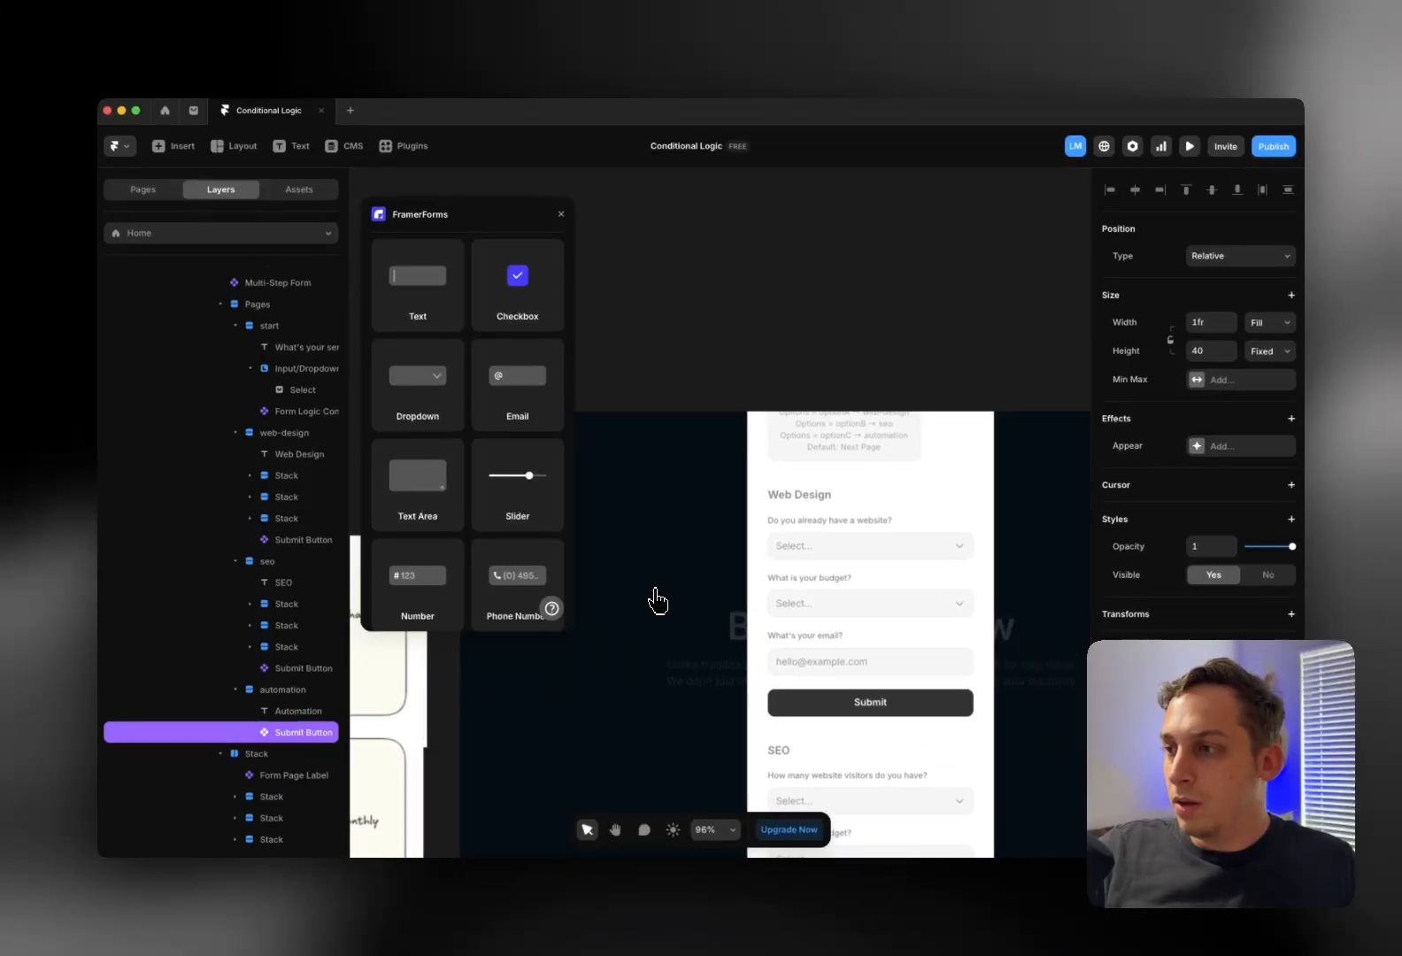
pyautogui.scroll(-1, 656, 585)
pyautogui.hscroll(-1, 632, 425)
pyautogui.scroll(1, 620, 380)
pyautogui.press('super+v')
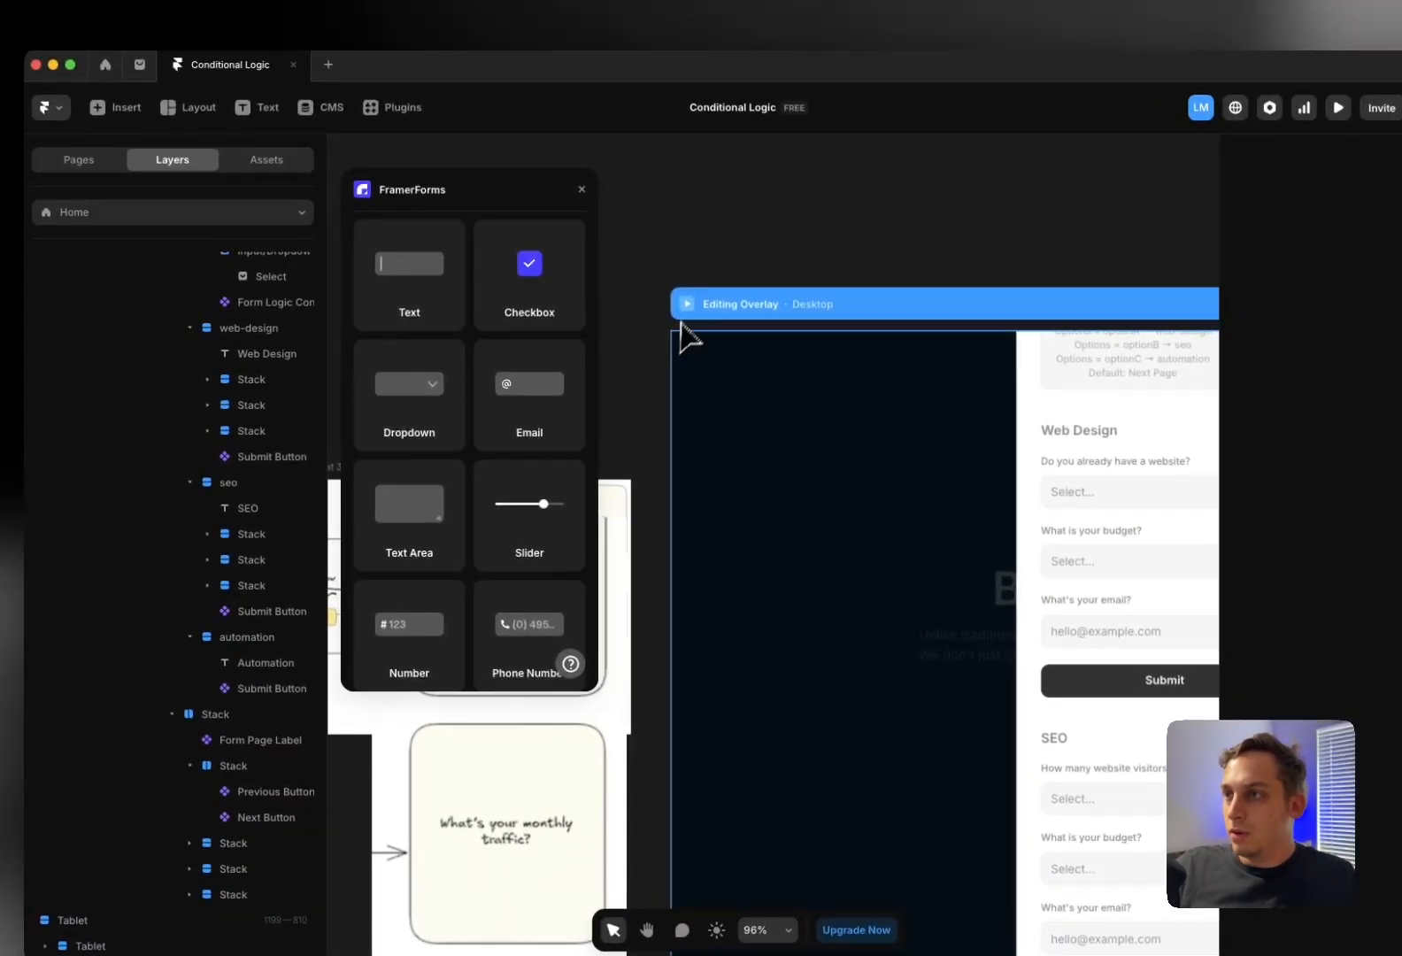
pyautogui.press('super+p')
pyautogui.click(784, 645)
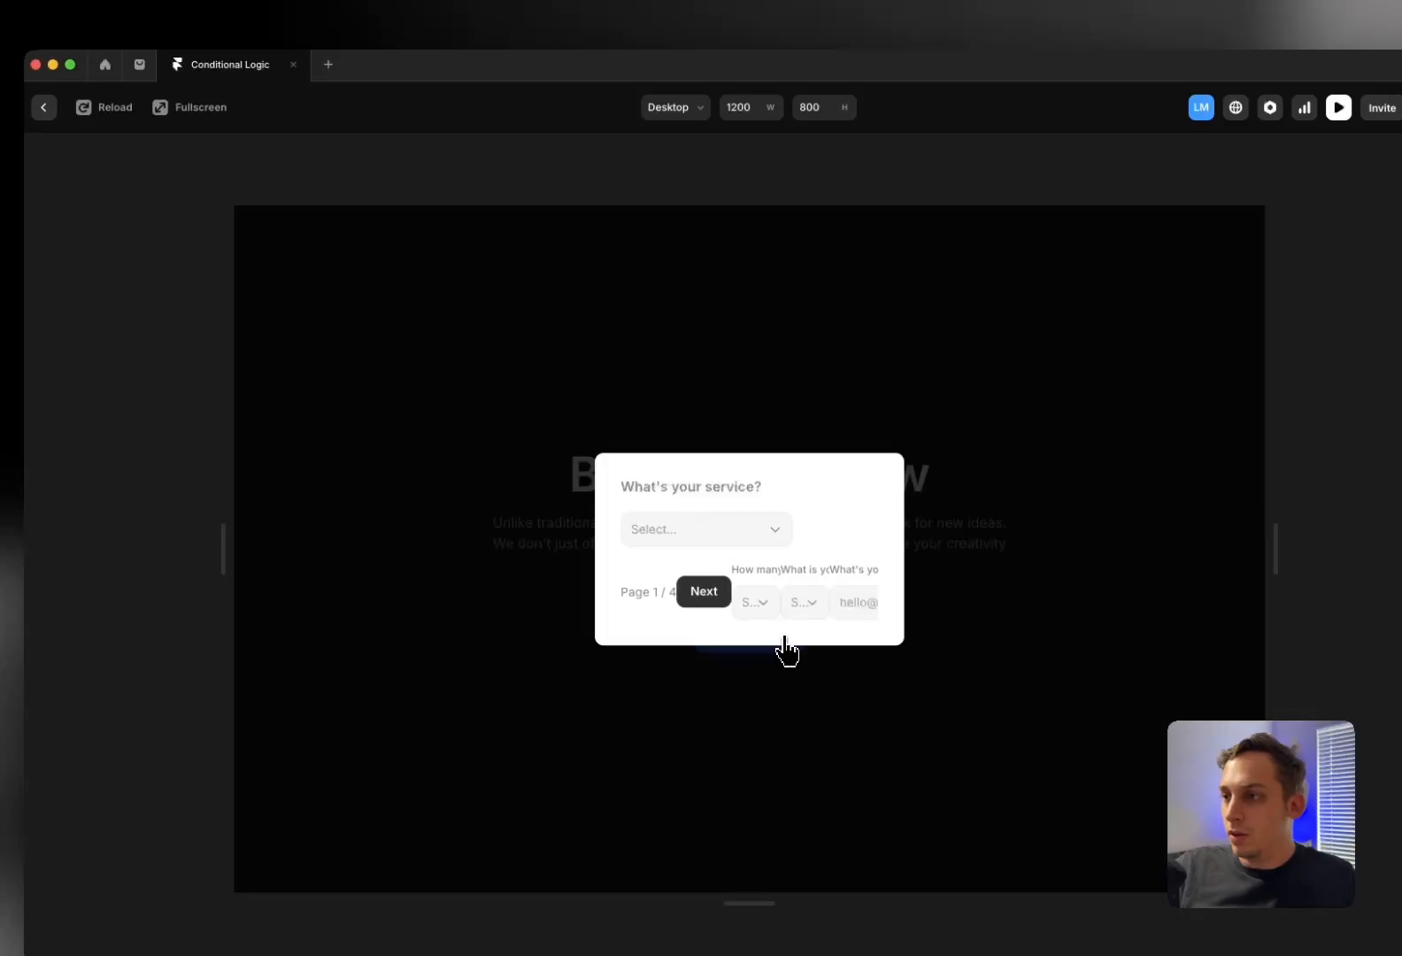
pyautogui.click(43, 107)
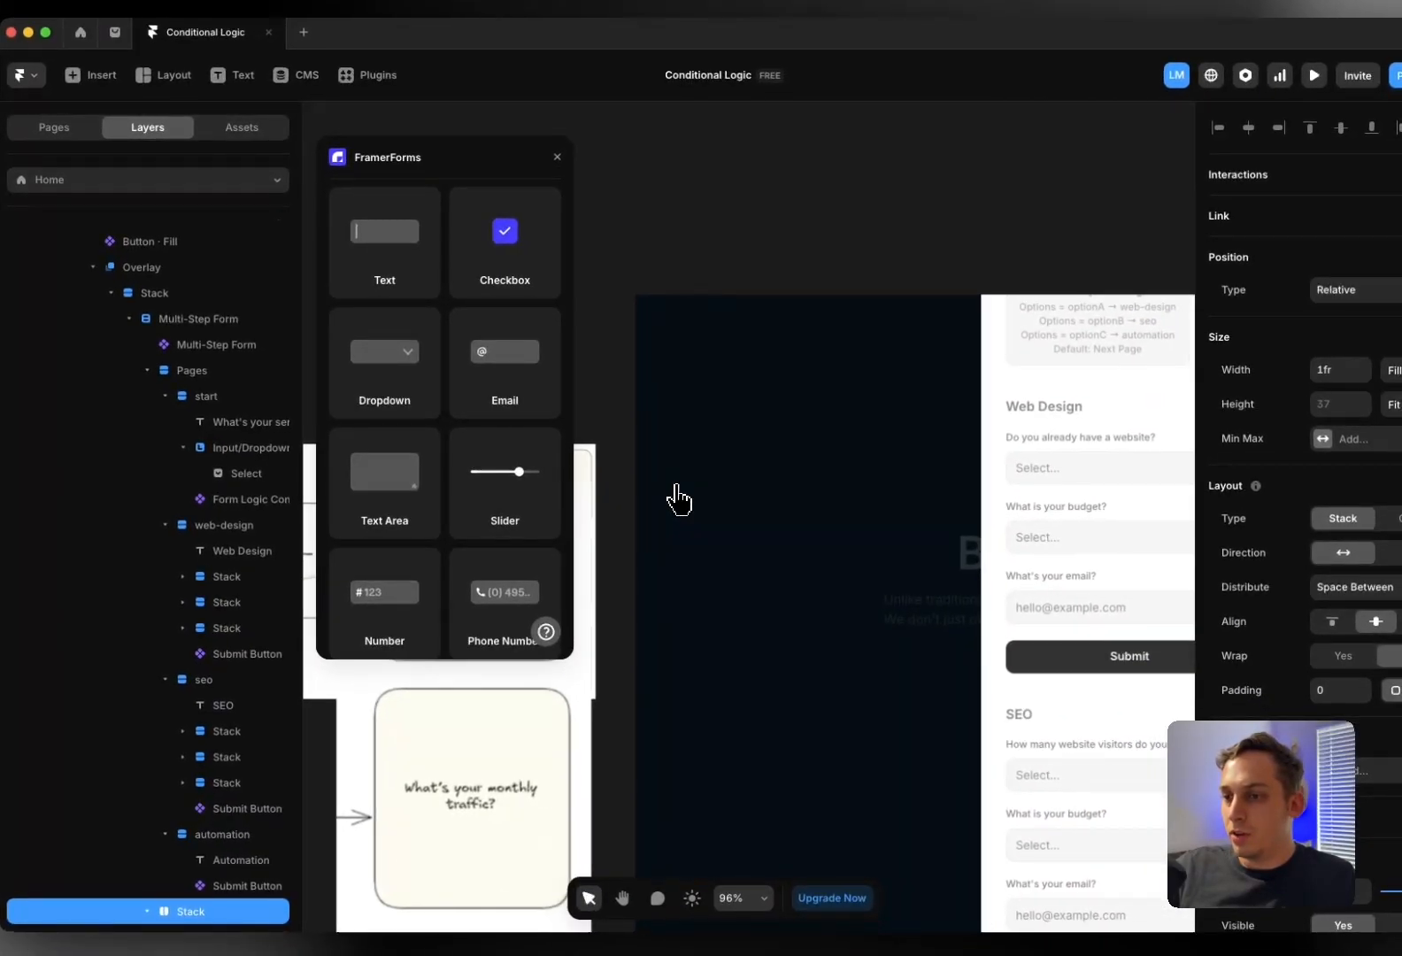
# Append "1,000" to the visitors dropdown's "More than" option title
pyautogui.scroll(-5, 677, 526)
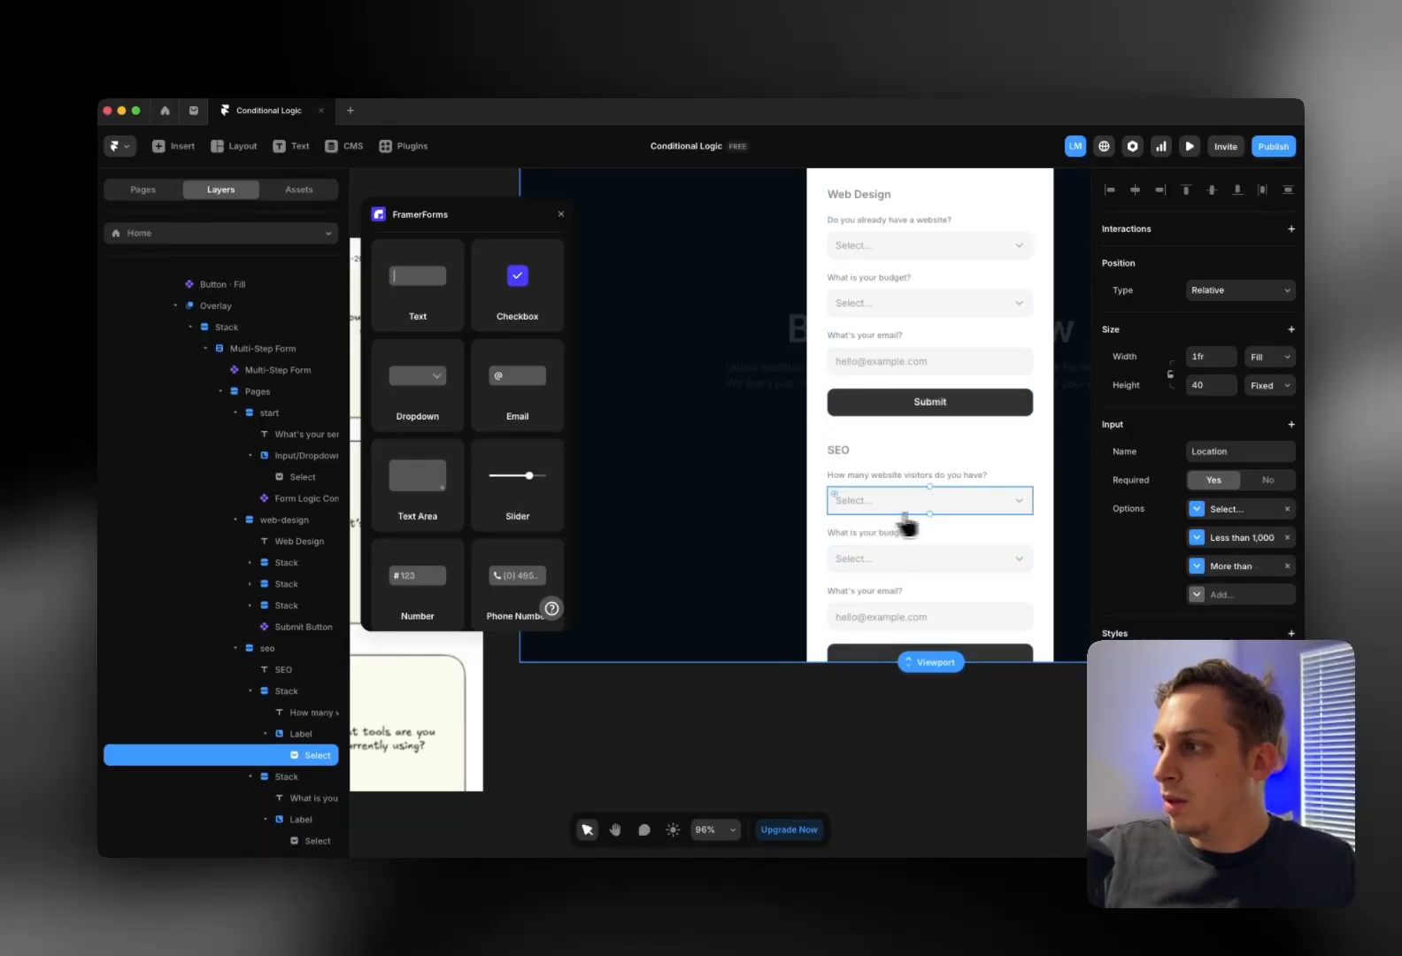
pyautogui.click(1226, 567)
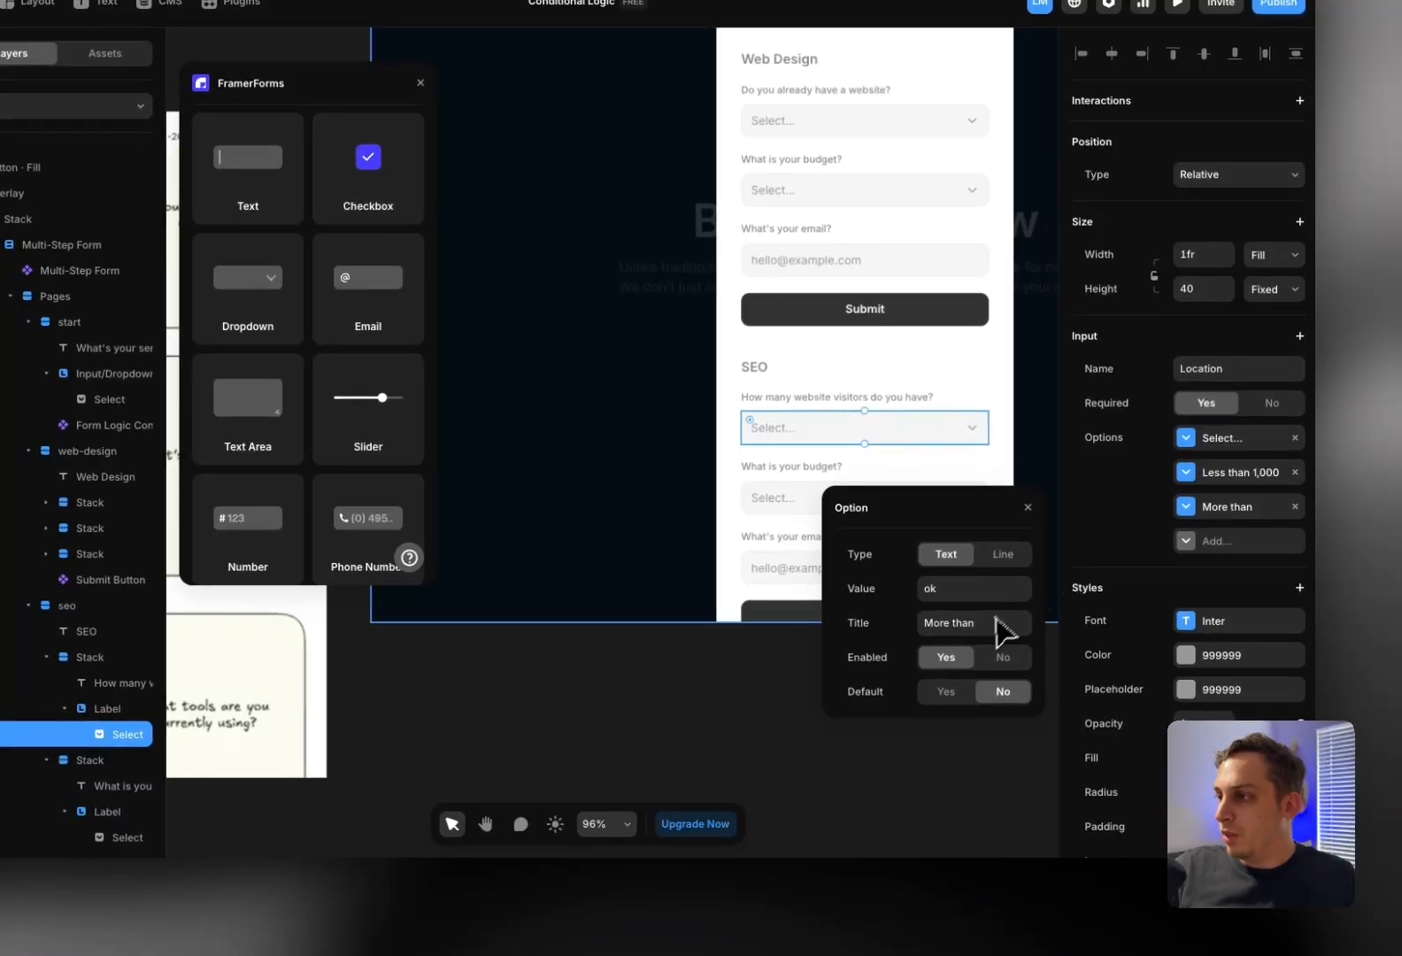
pyautogui.click(985, 624)
pyautogui.click(984, 625)
pyautogui.write('1,000')
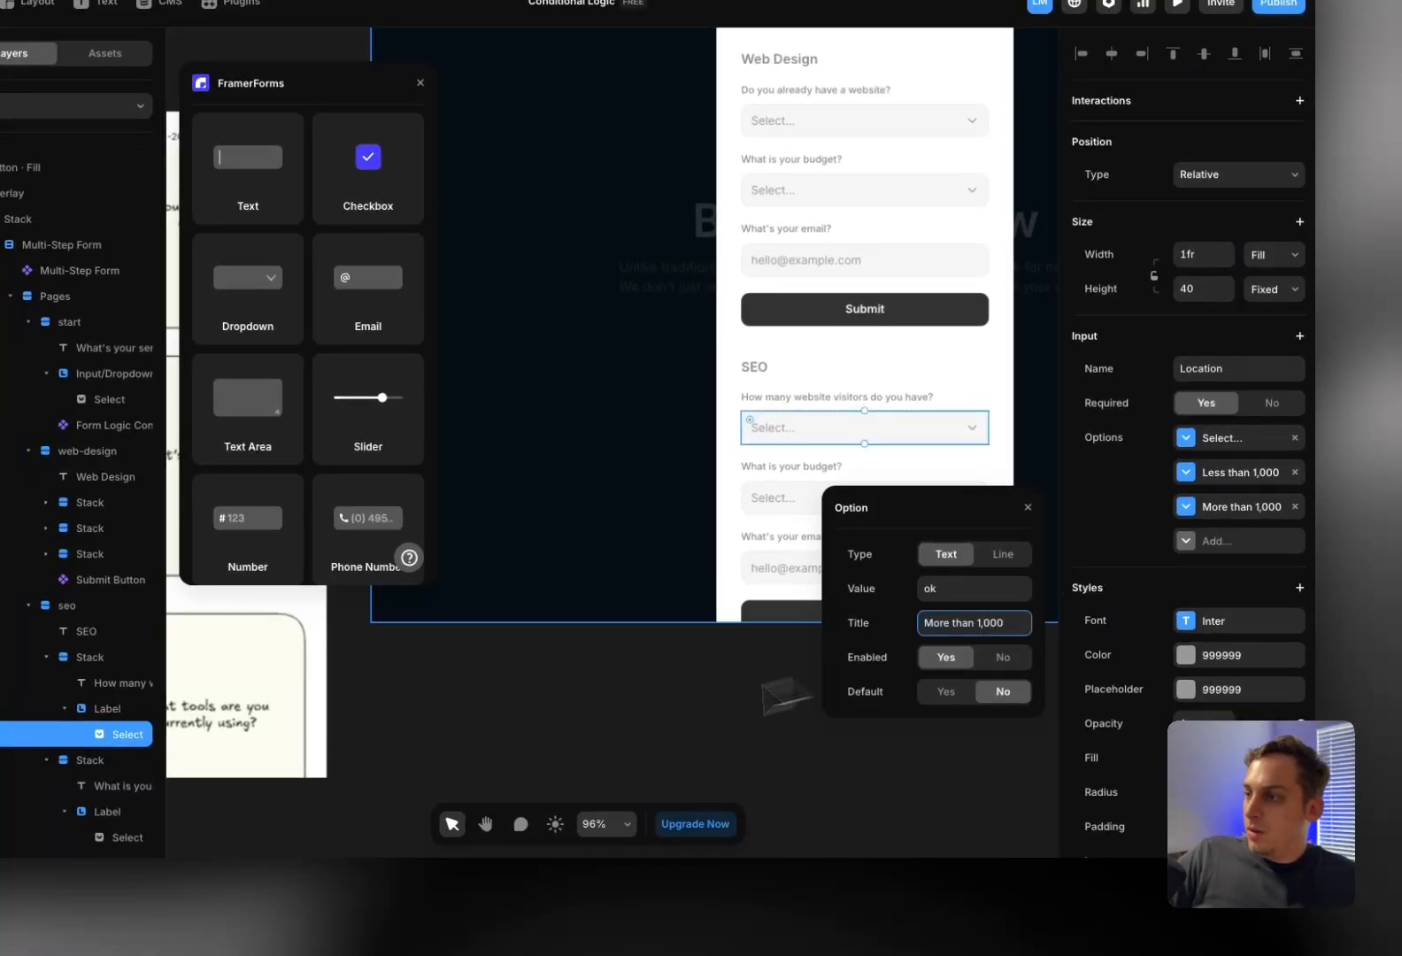
pyautogui.click(566, 740)
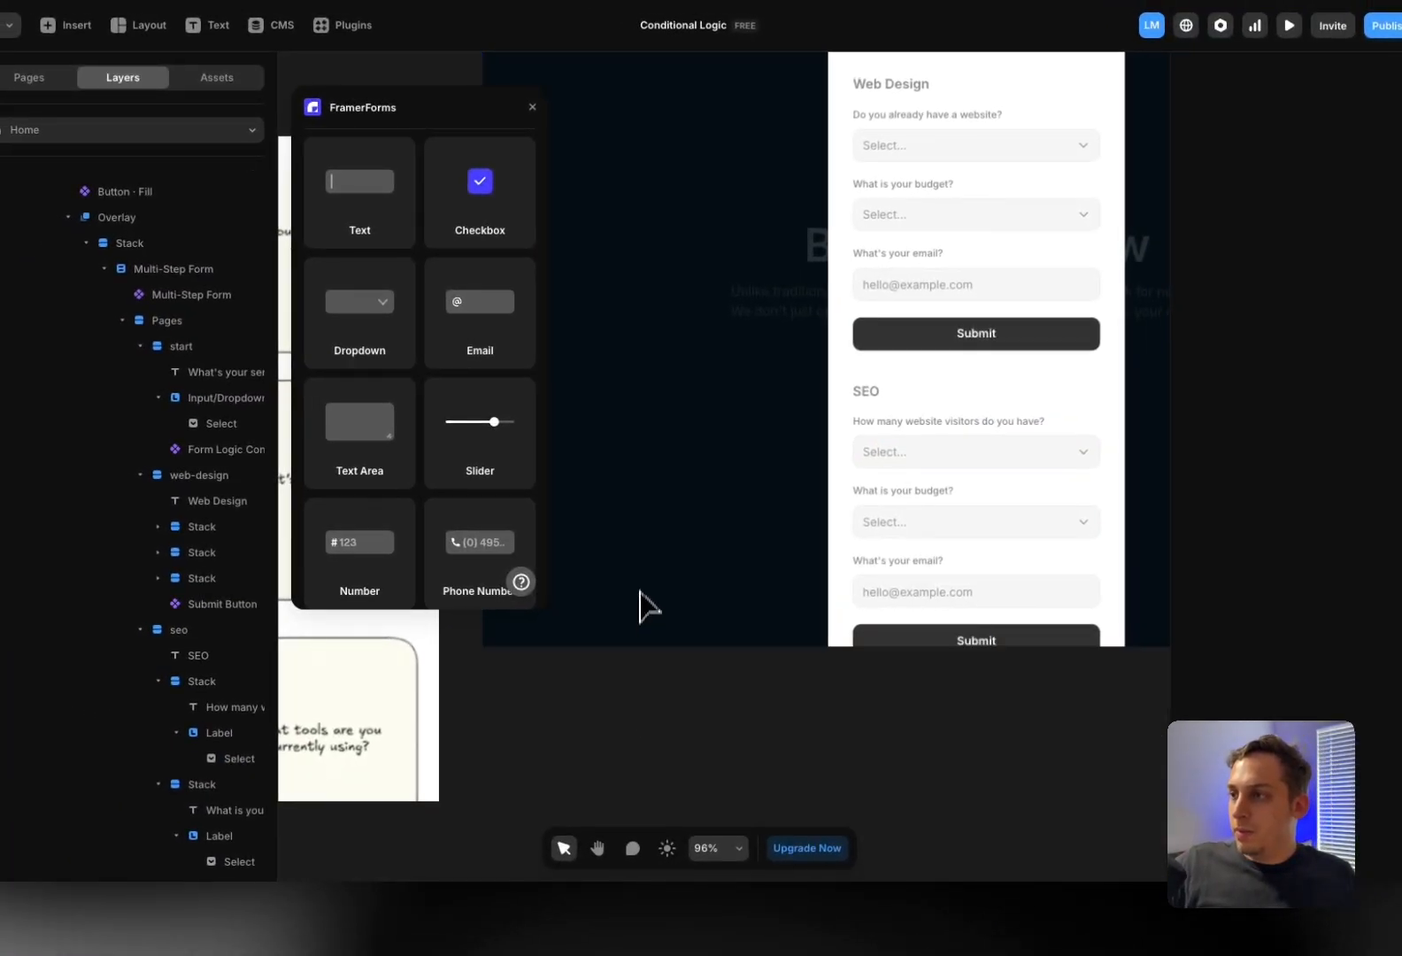
pyautogui.scroll(-3, 529, 552)
pyautogui.scroll(-1, 640, 576)
pyautogui.scroll(3, 643, 573)
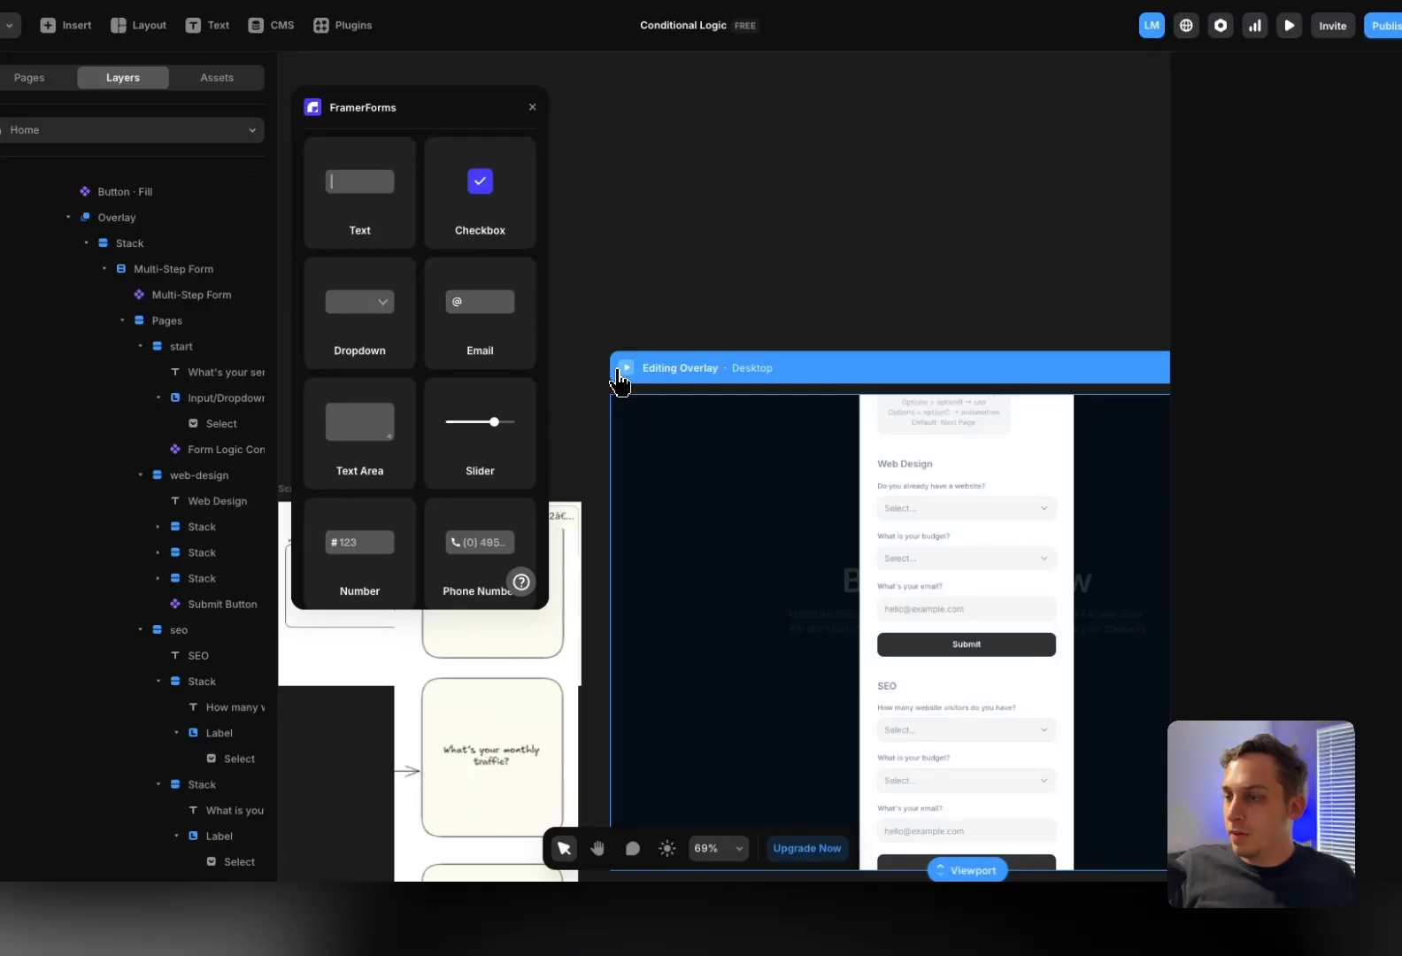
# Preview the overlay, choose SEO, and check its visitor and budget dropdown options
pyautogui.click(627, 367)
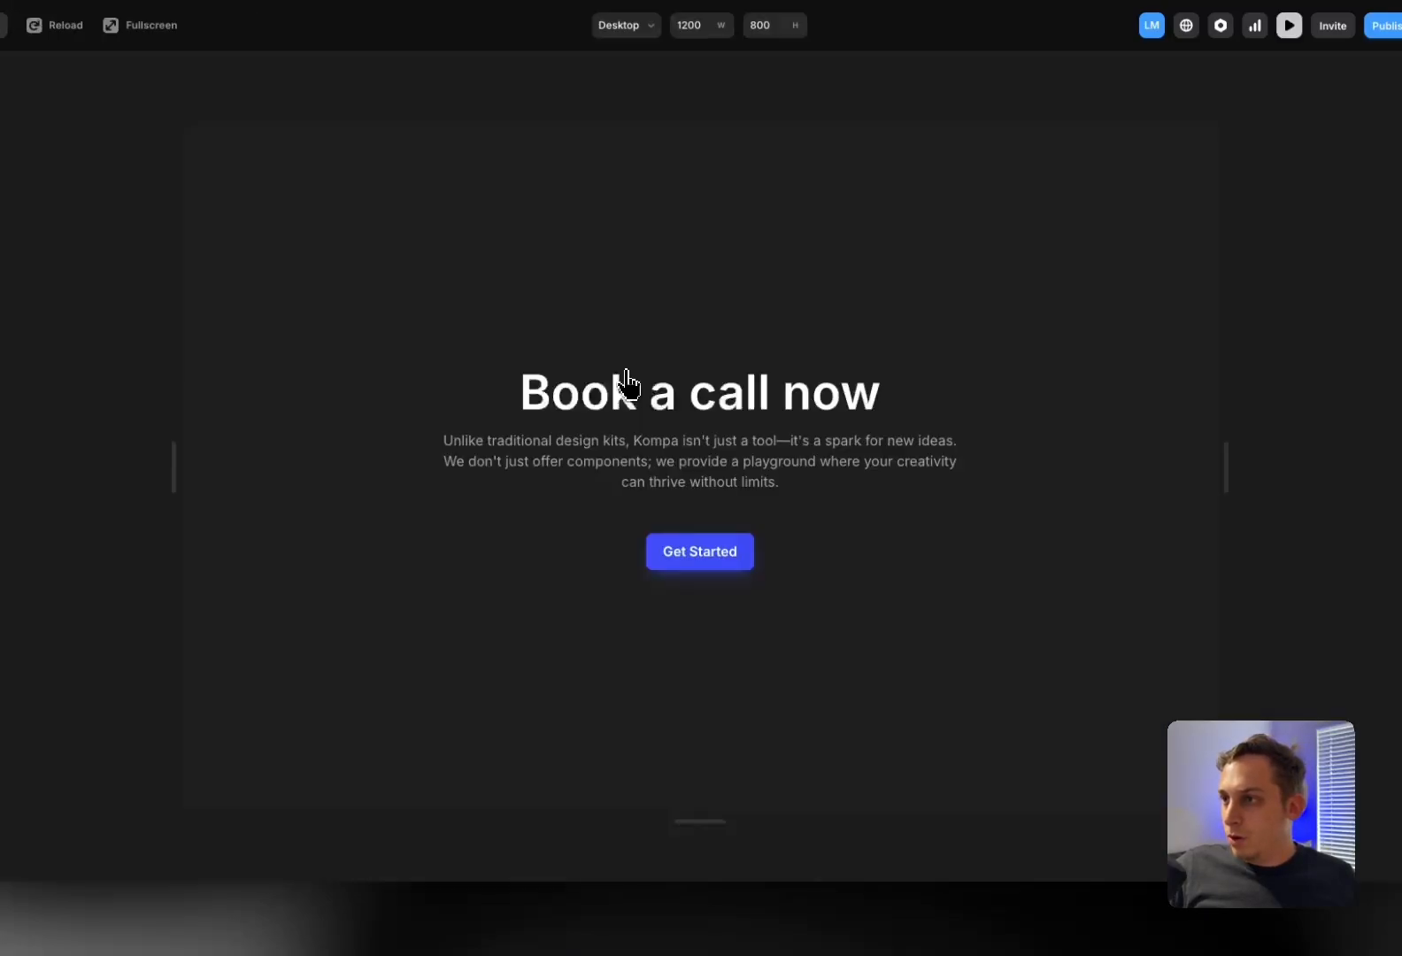
pyautogui.click(716, 564)
pyautogui.click(697, 469)
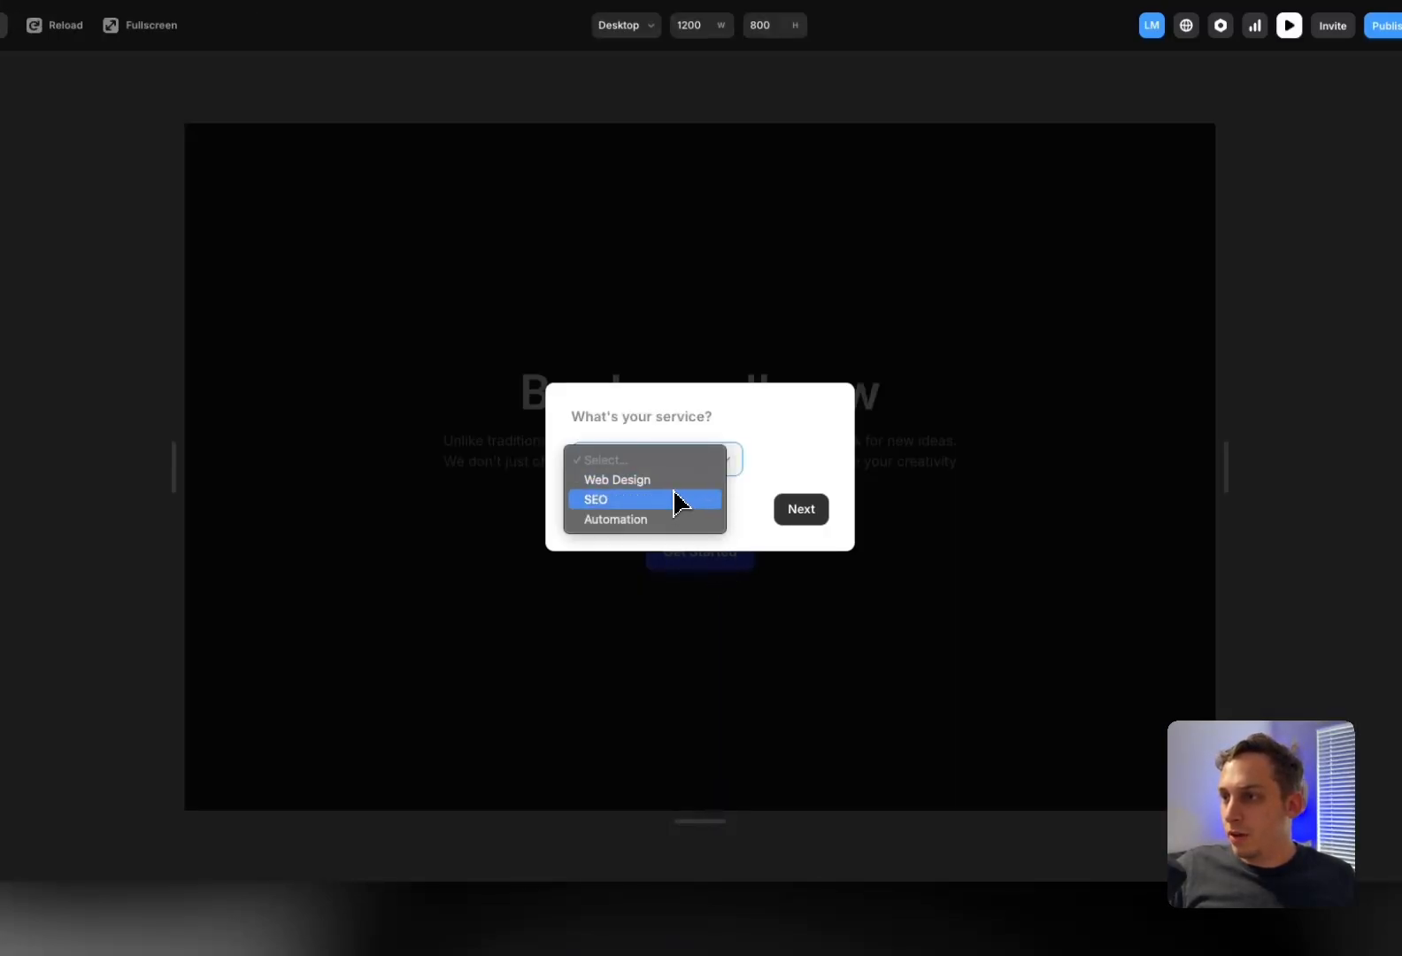
pyautogui.click(677, 499)
pyautogui.click(790, 512)
pyautogui.click(697, 375)
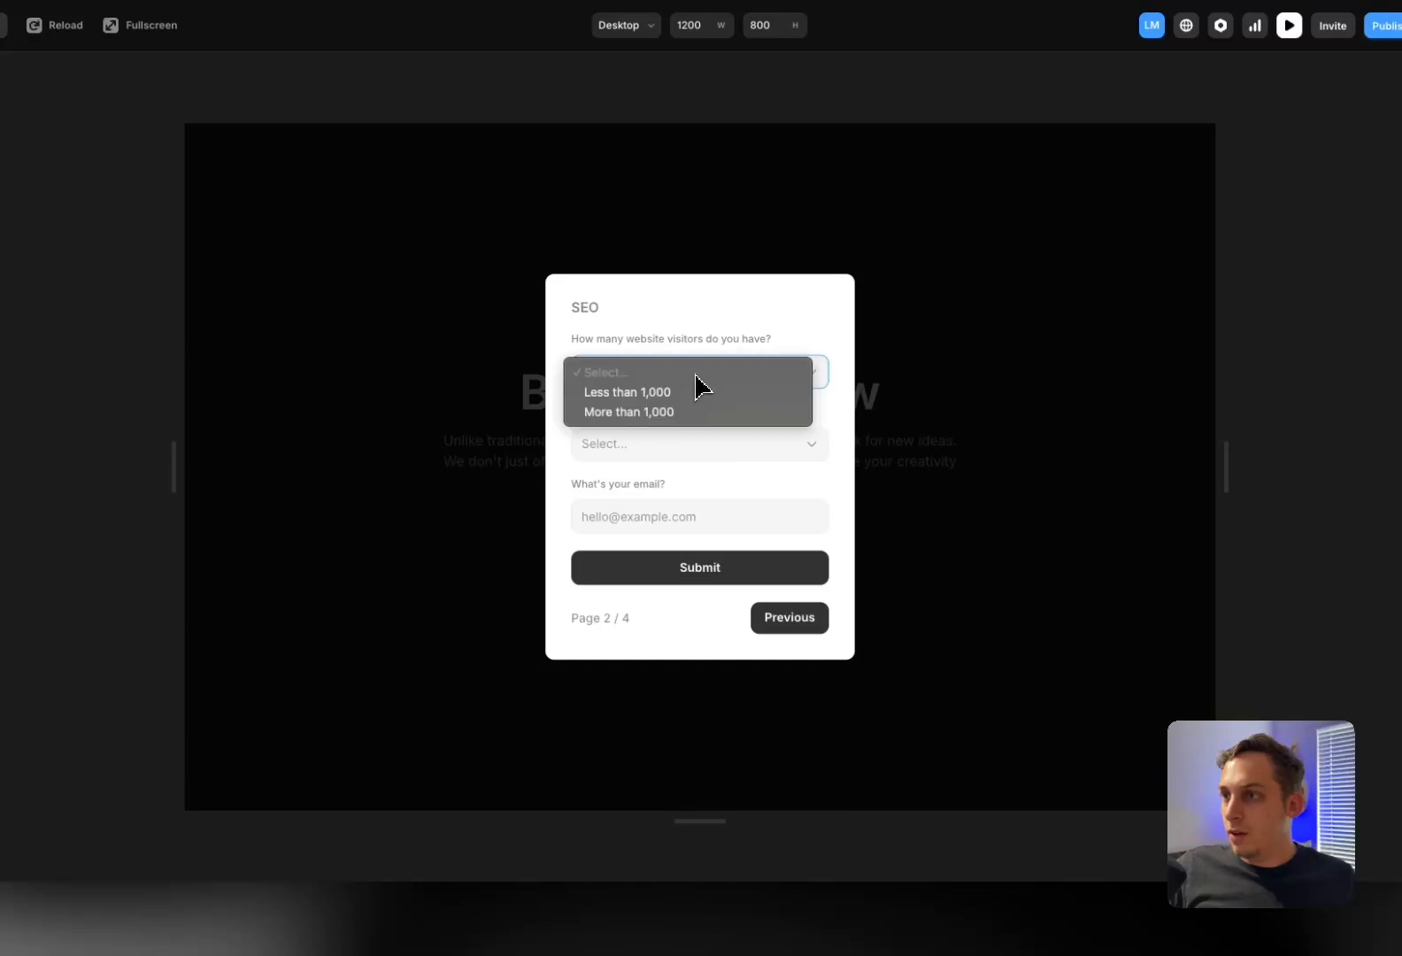
pyautogui.click(675, 370)
pyautogui.click(685, 440)
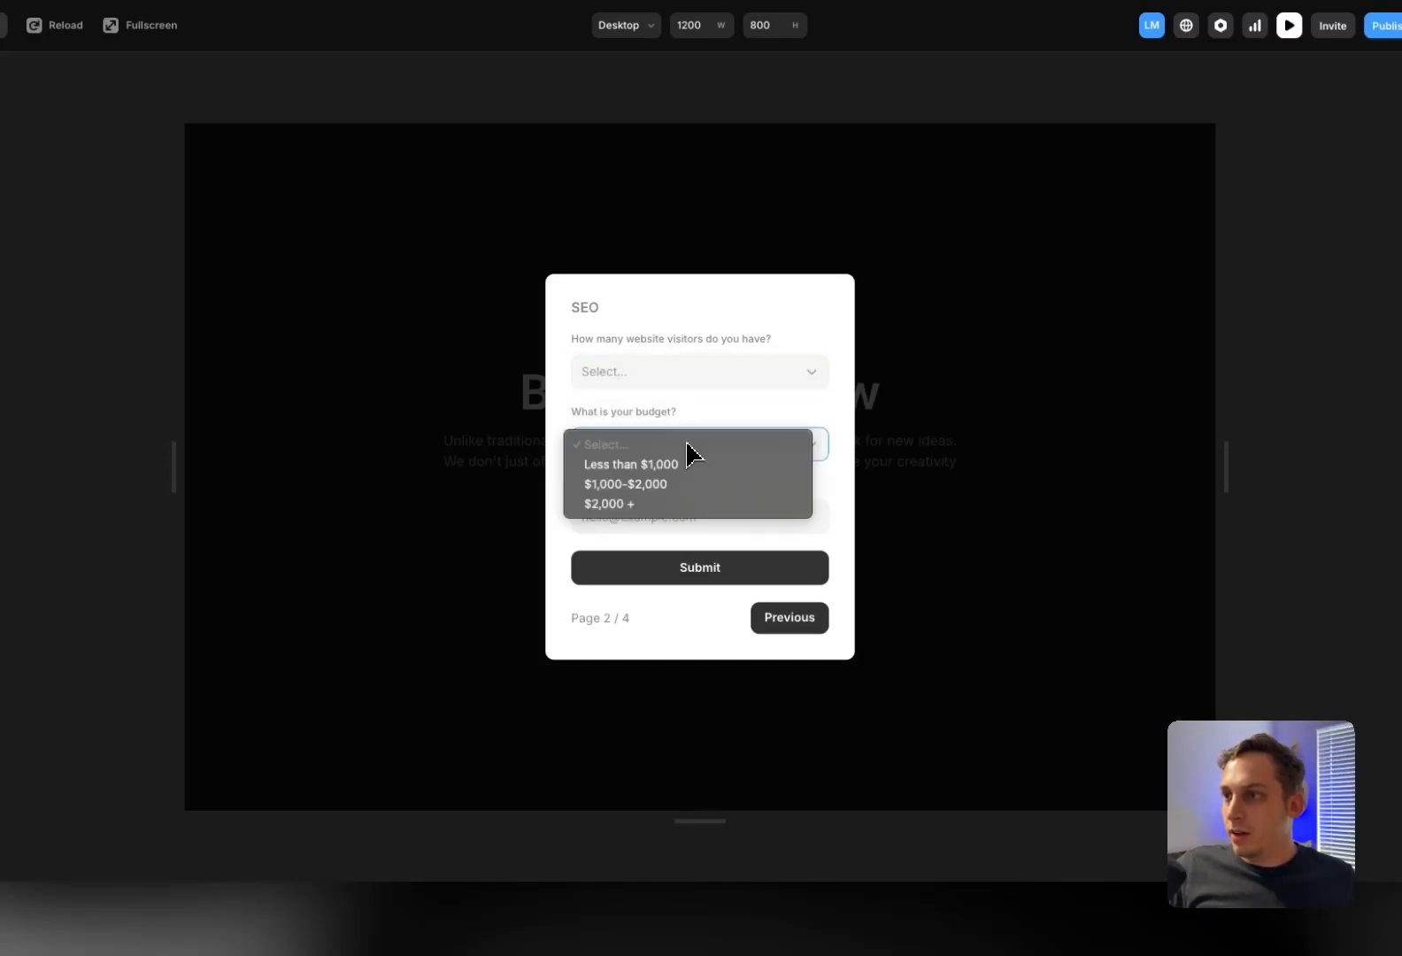
pyautogui.click(695, 321)
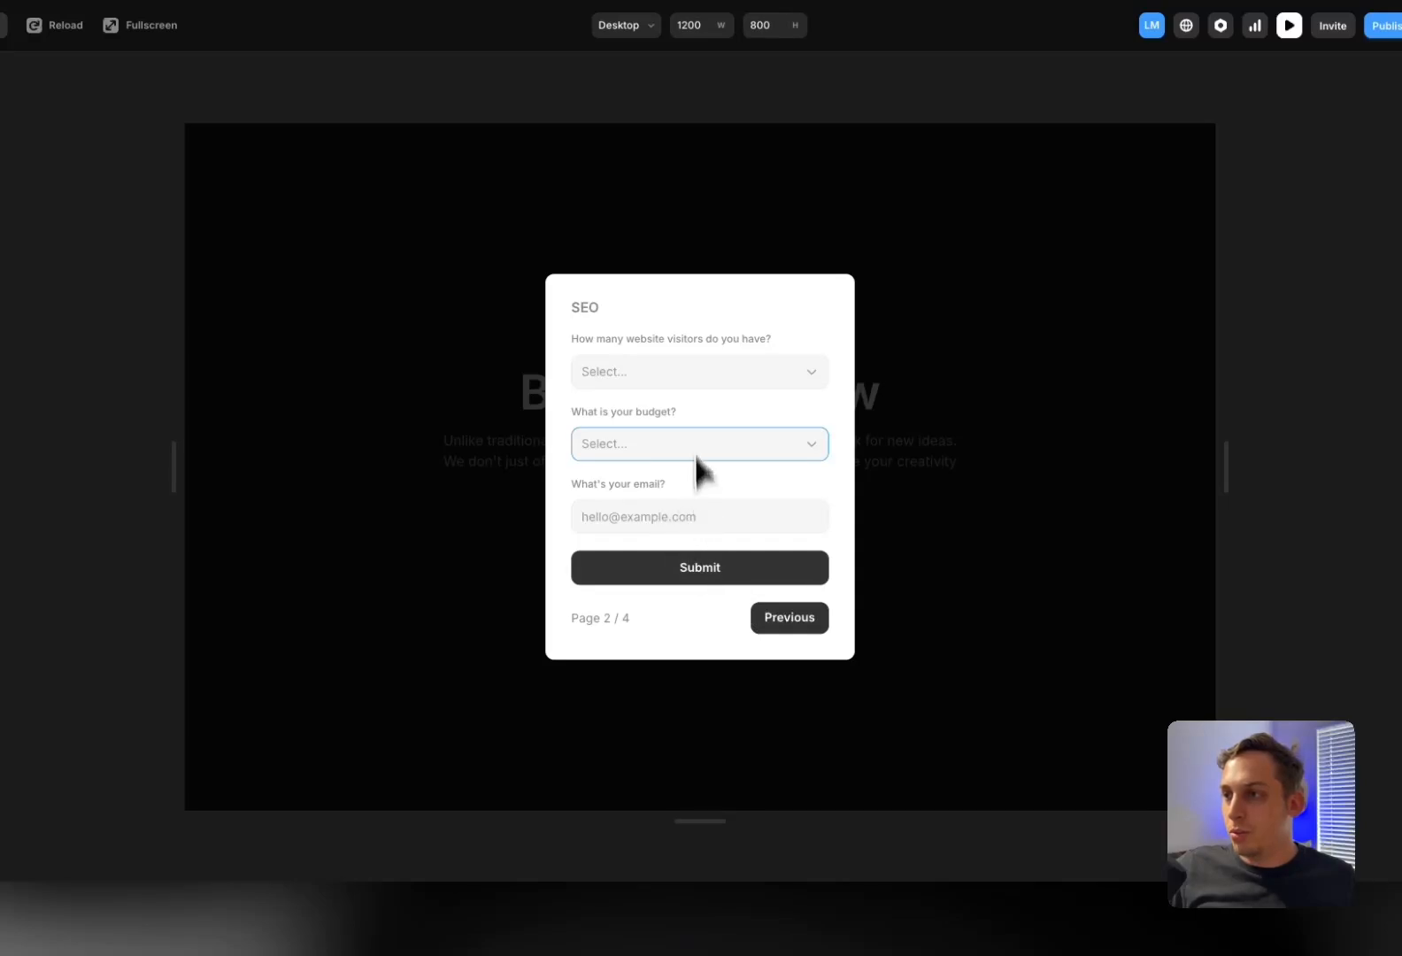
# Go back and choose Web Design to confirm its own page appears
pyautogui.click(790, 617)
pyautogui.click(716, 461)
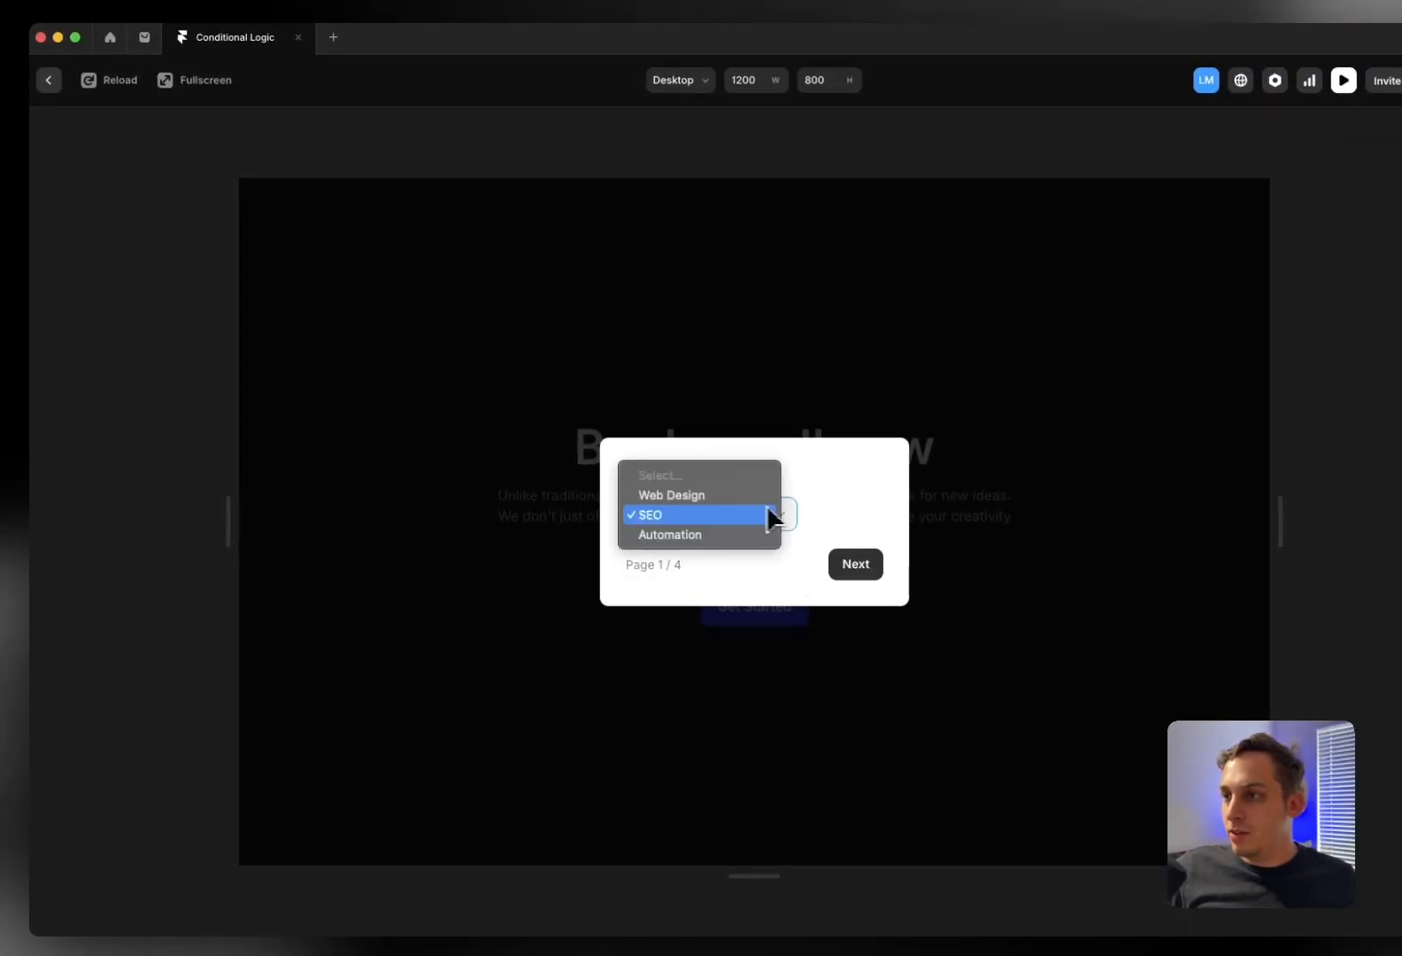
pyautogui.click(709, 495)
pyautogui.click(854, 565)
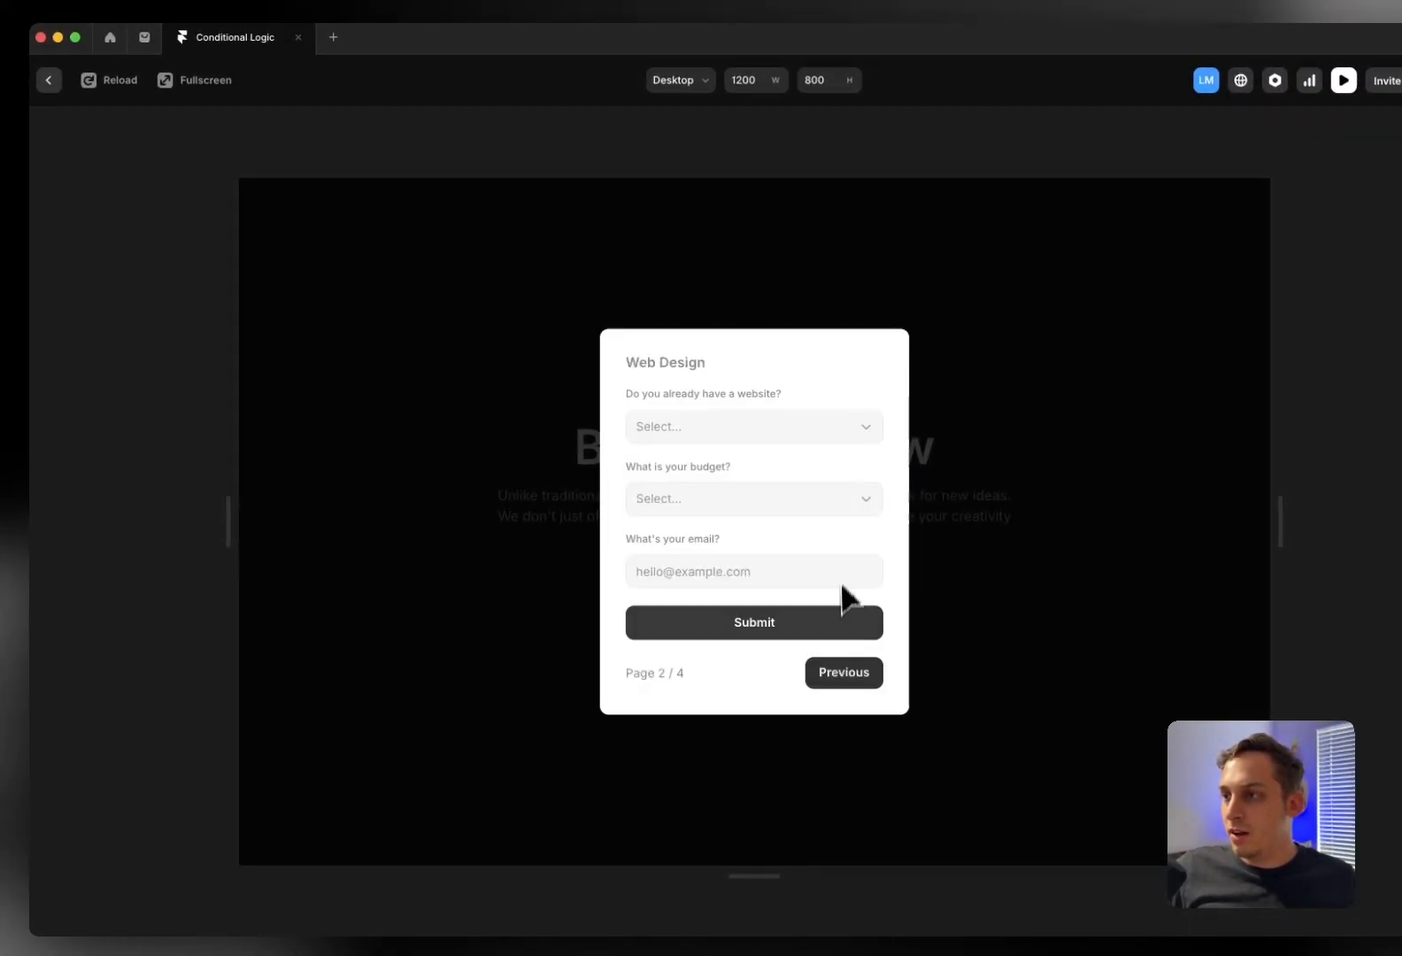
# Go back, choose Automation to reach its page, then exit preview
pyautogui.click(844, 673)
pyautogui.click(735, 515)
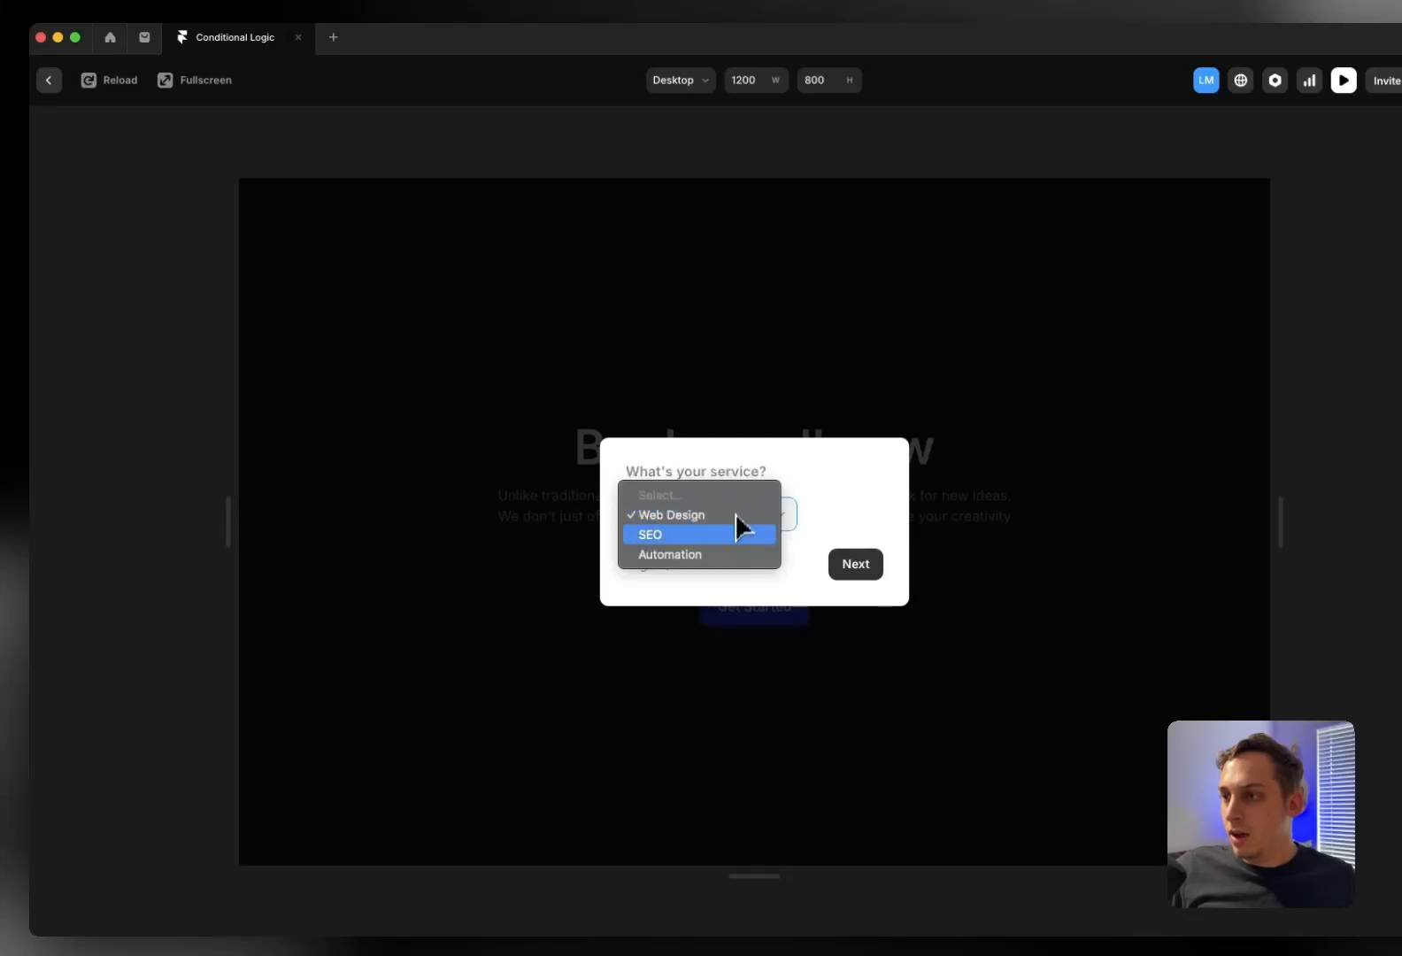
pyautogui.click(726, 556)
pyautogui.click(855, 571)
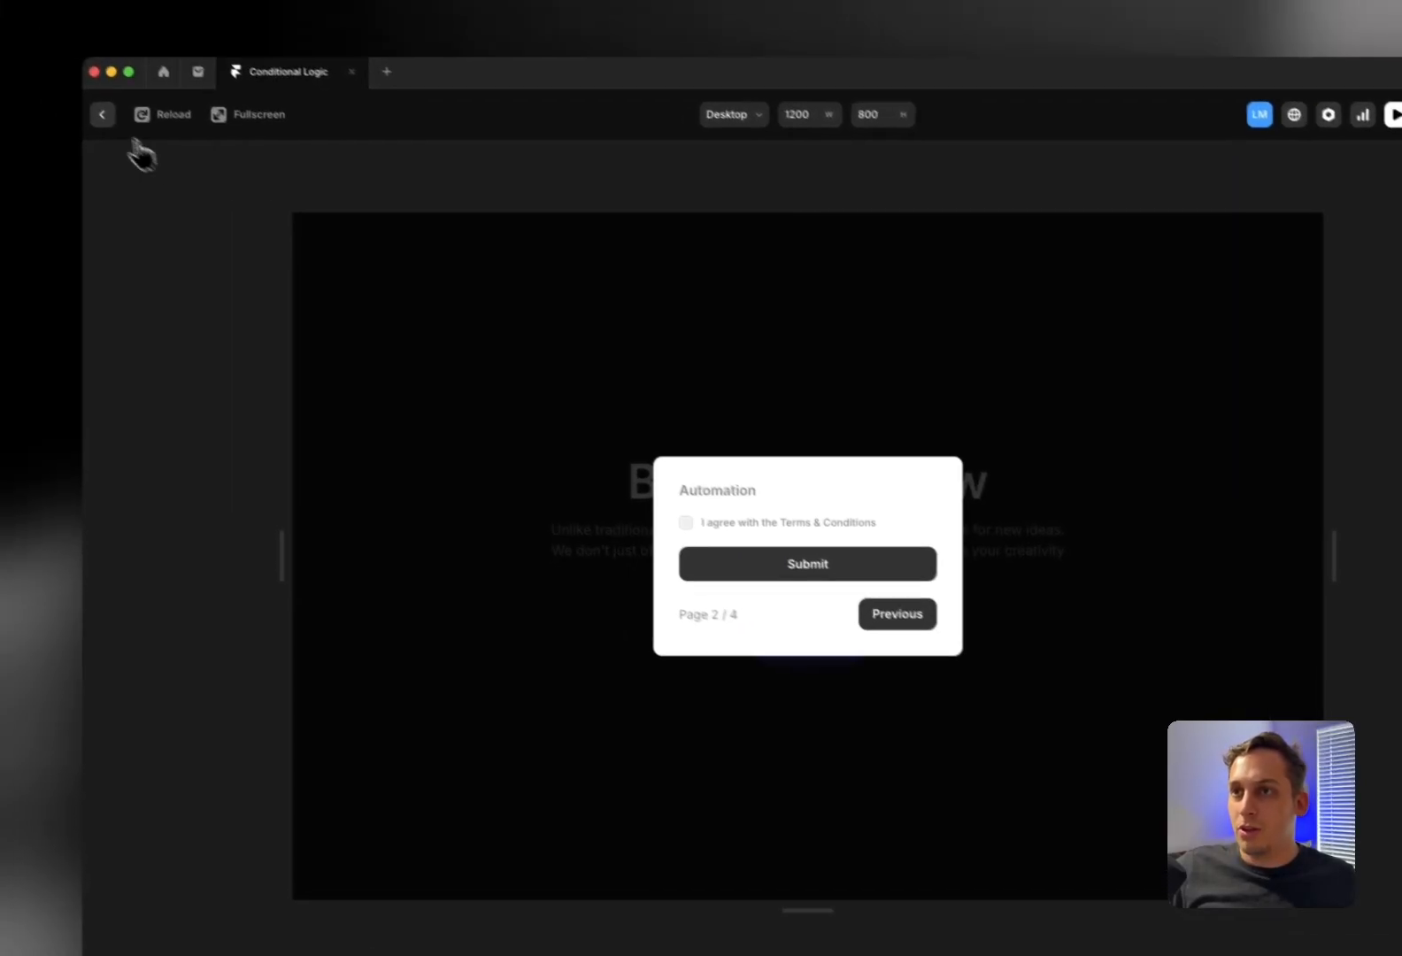
pyautogui.click(103, 115)
# Copy the SEO page's three question groups and paste them into the Automation page
pyautogui.scroll(-3, 552, 563)
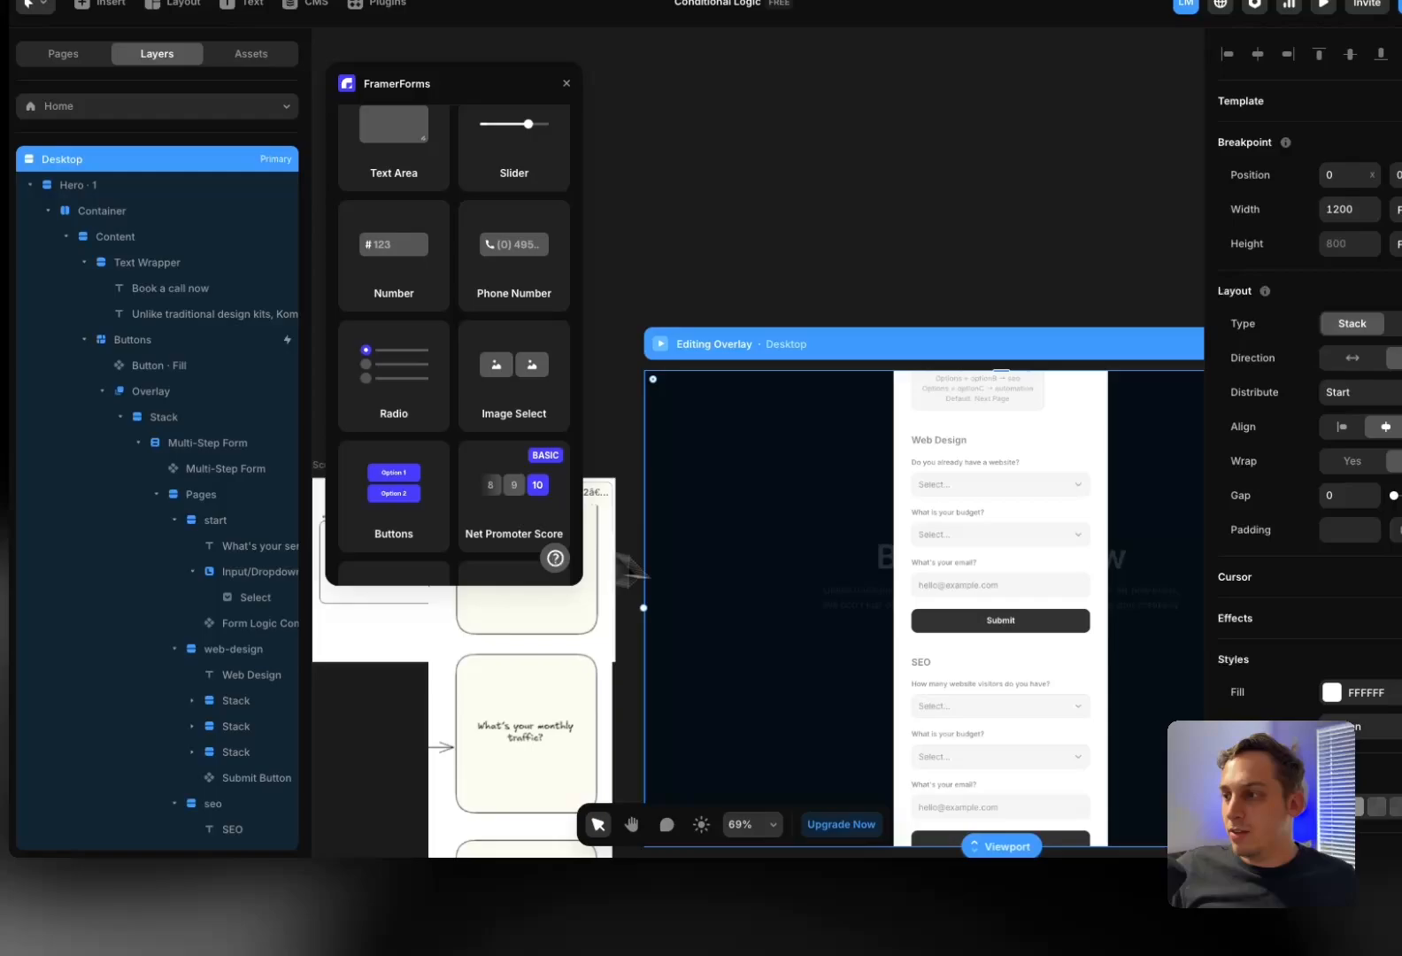
pyautogui.click(930, 731)
pyautogui.scroll(-5, 196, 639)
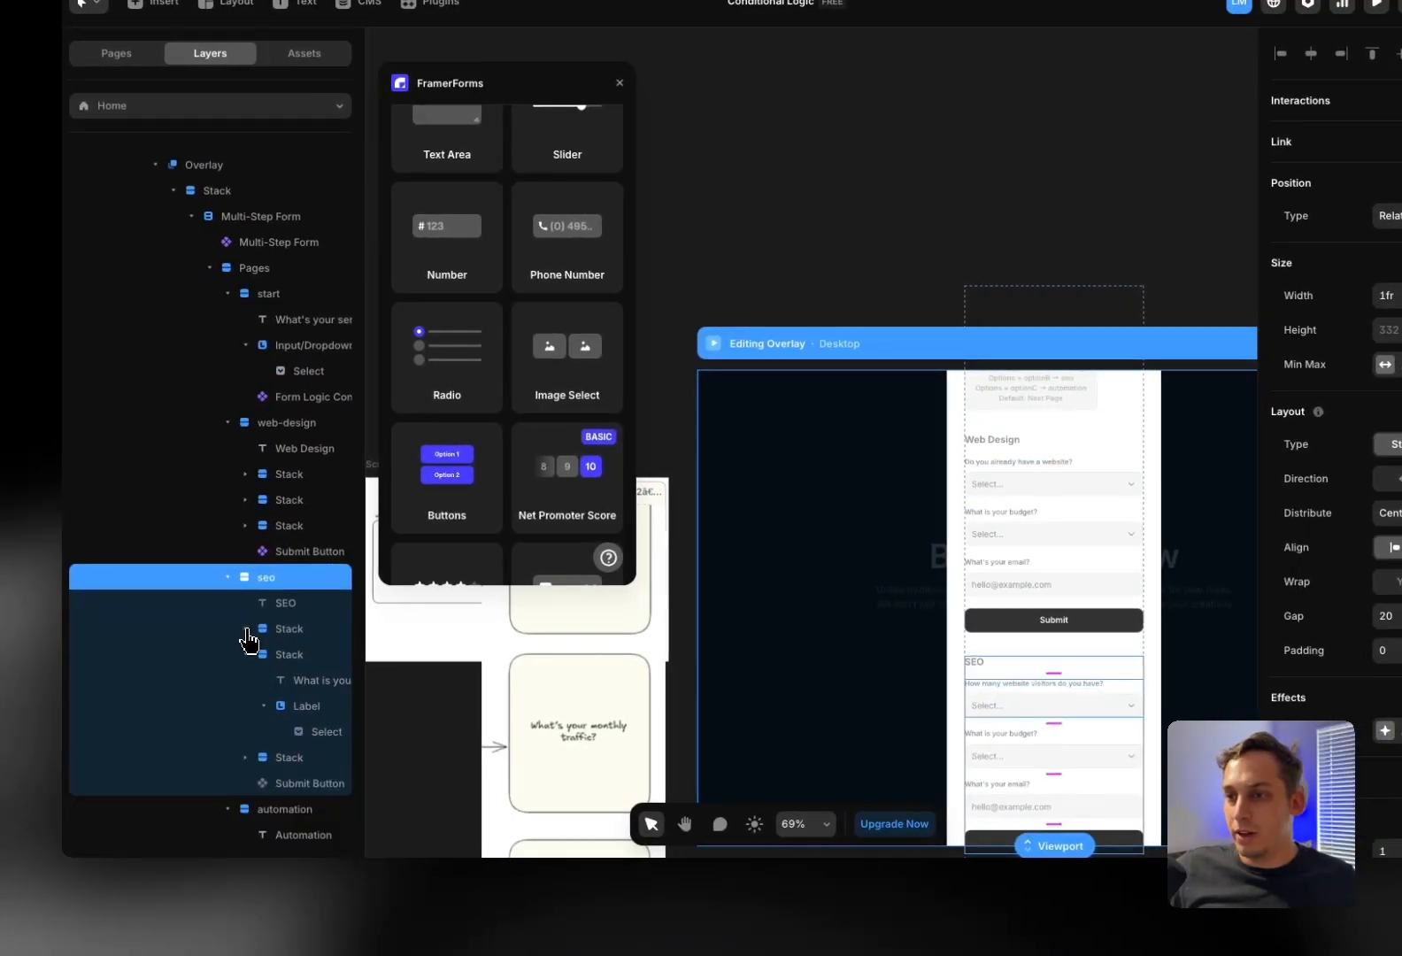
pyautogui.click(246, 656)
pyautogui.click(282, 680)
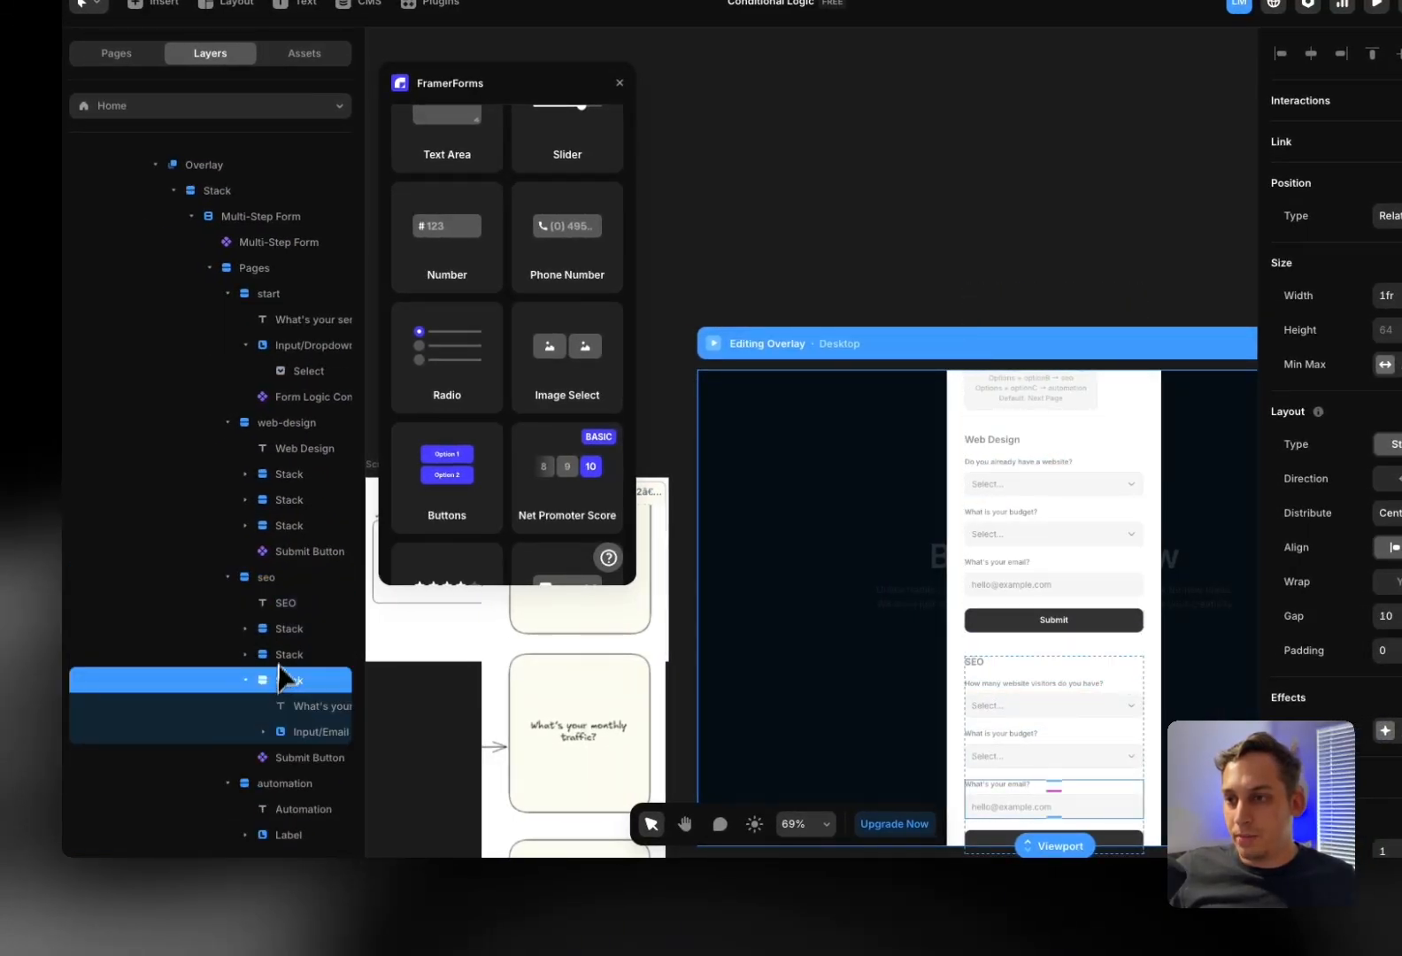
pyautogui.keyDown('shift'); pyautogui.click(283, 639); pyautogui.keyUp('shift')
pyautogui.click(246, 680)
pyautogui.scroll(-3, 270, 668)
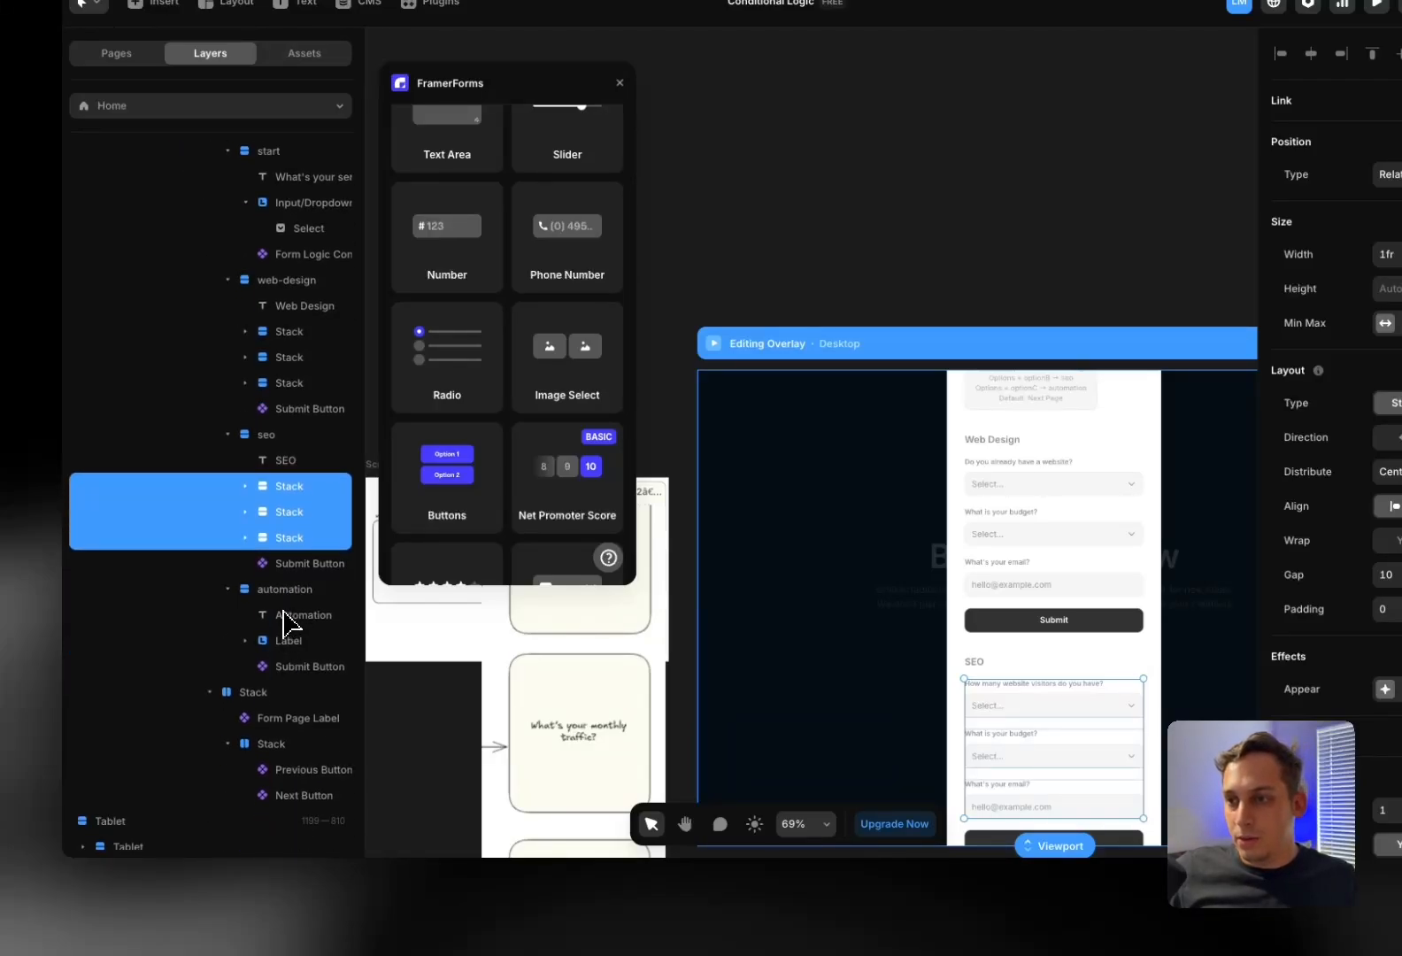
pyautogui.click(284, 614)
pyautogui.hotkey('ctrl', 'v')
# Delete the terms checkbox from the Automation page
pyautogui.scroll(-2, 935, 654)
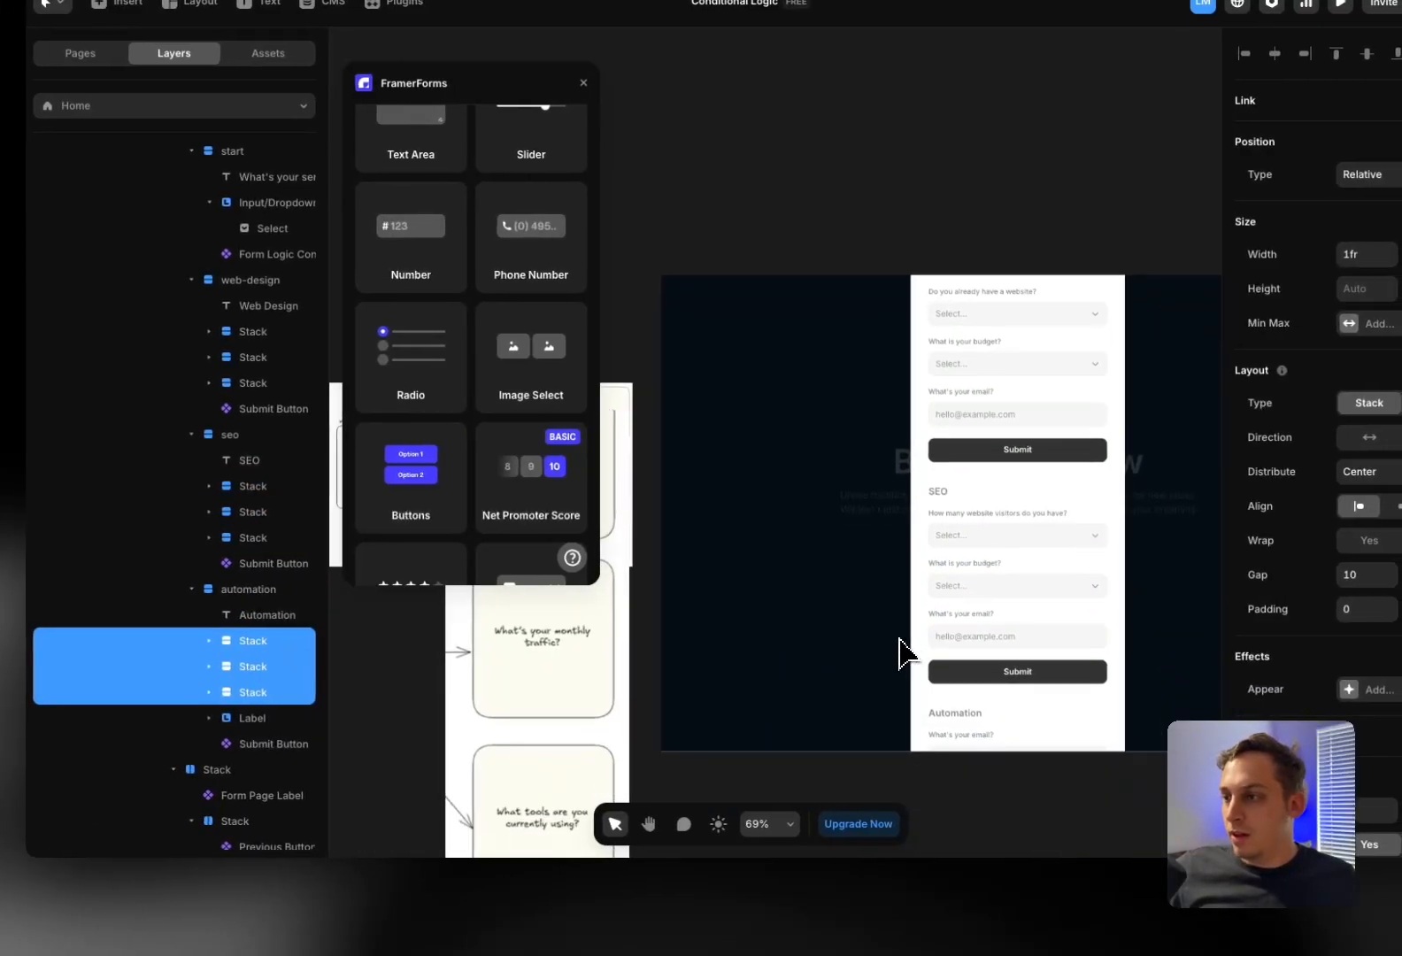
pyautogui.click(265, 718)
pyautogui.press('Delete')
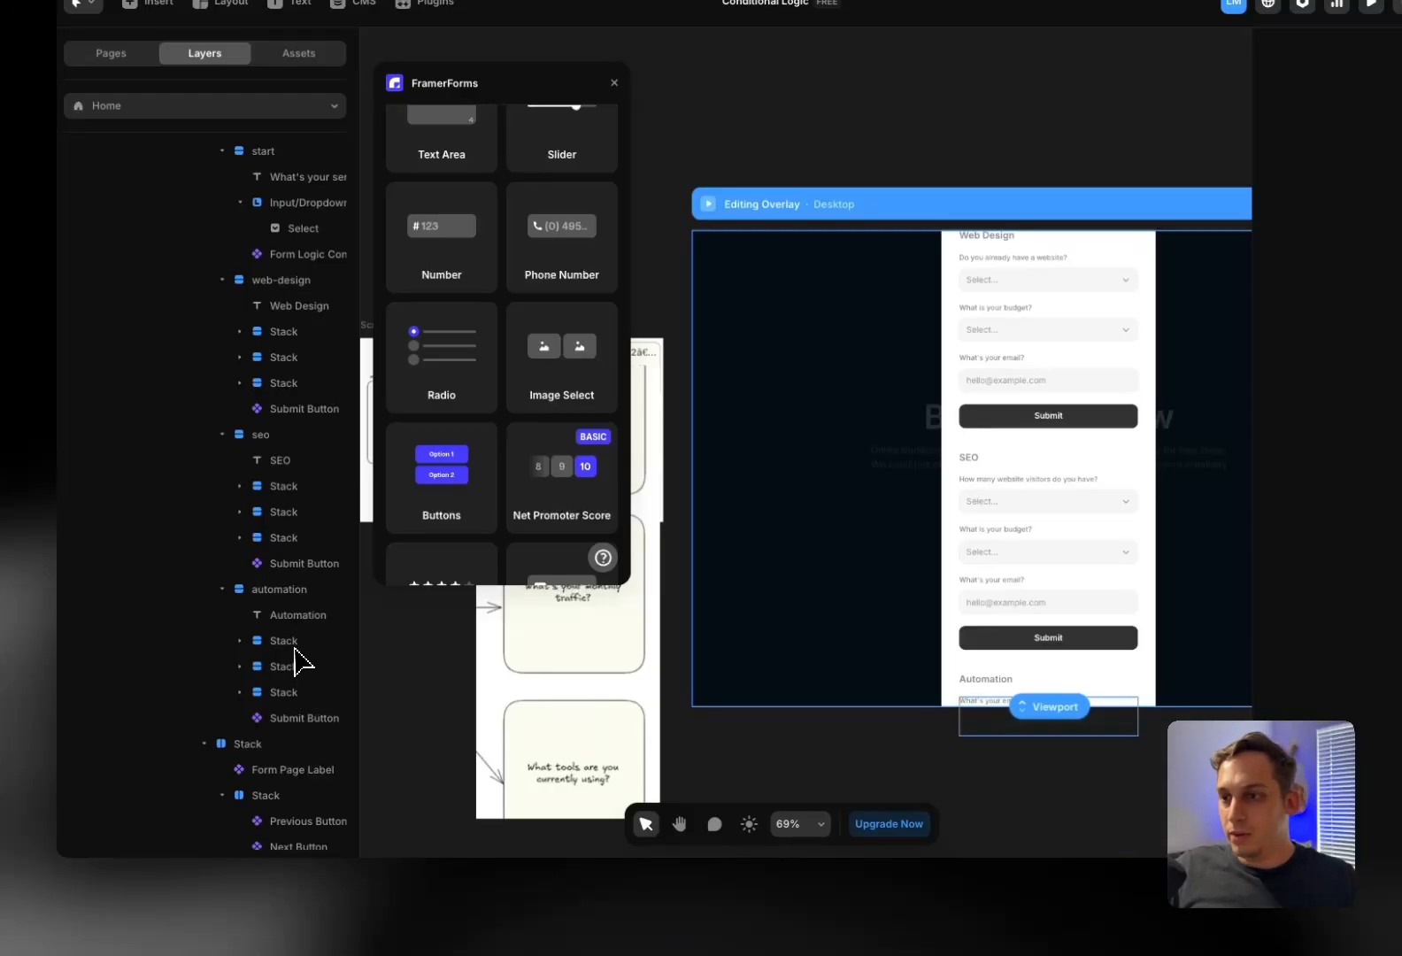
# Move the visitors question group so it comes first on the Automation page
pyautogui.click(263, 645)
pyautogui.click(295, 668)
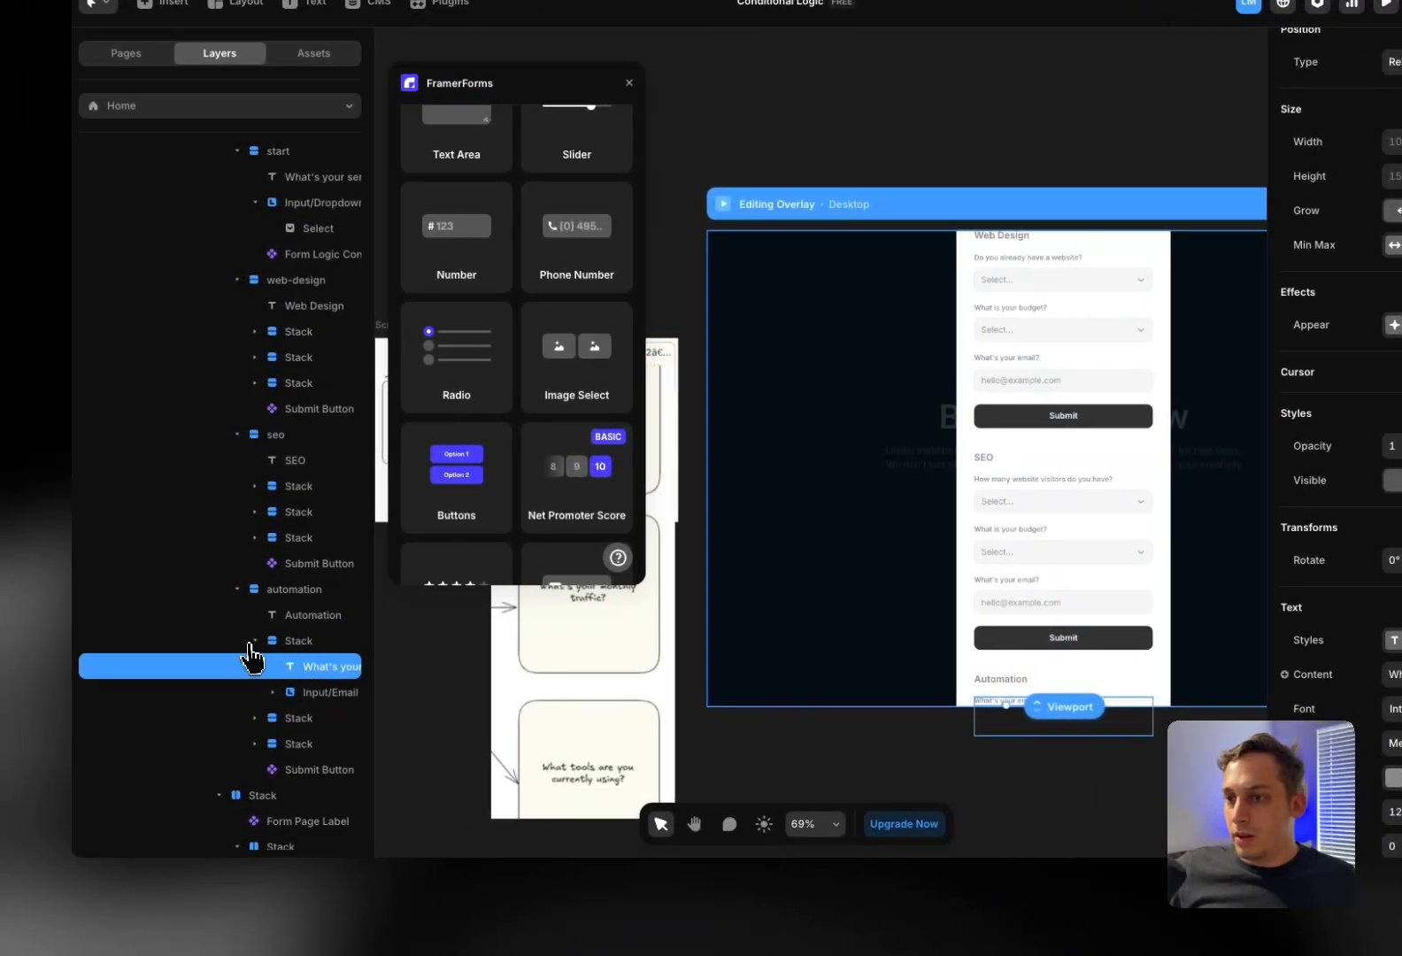
pyautogui.click(252, 644)
pyautogui.click(281, 670)
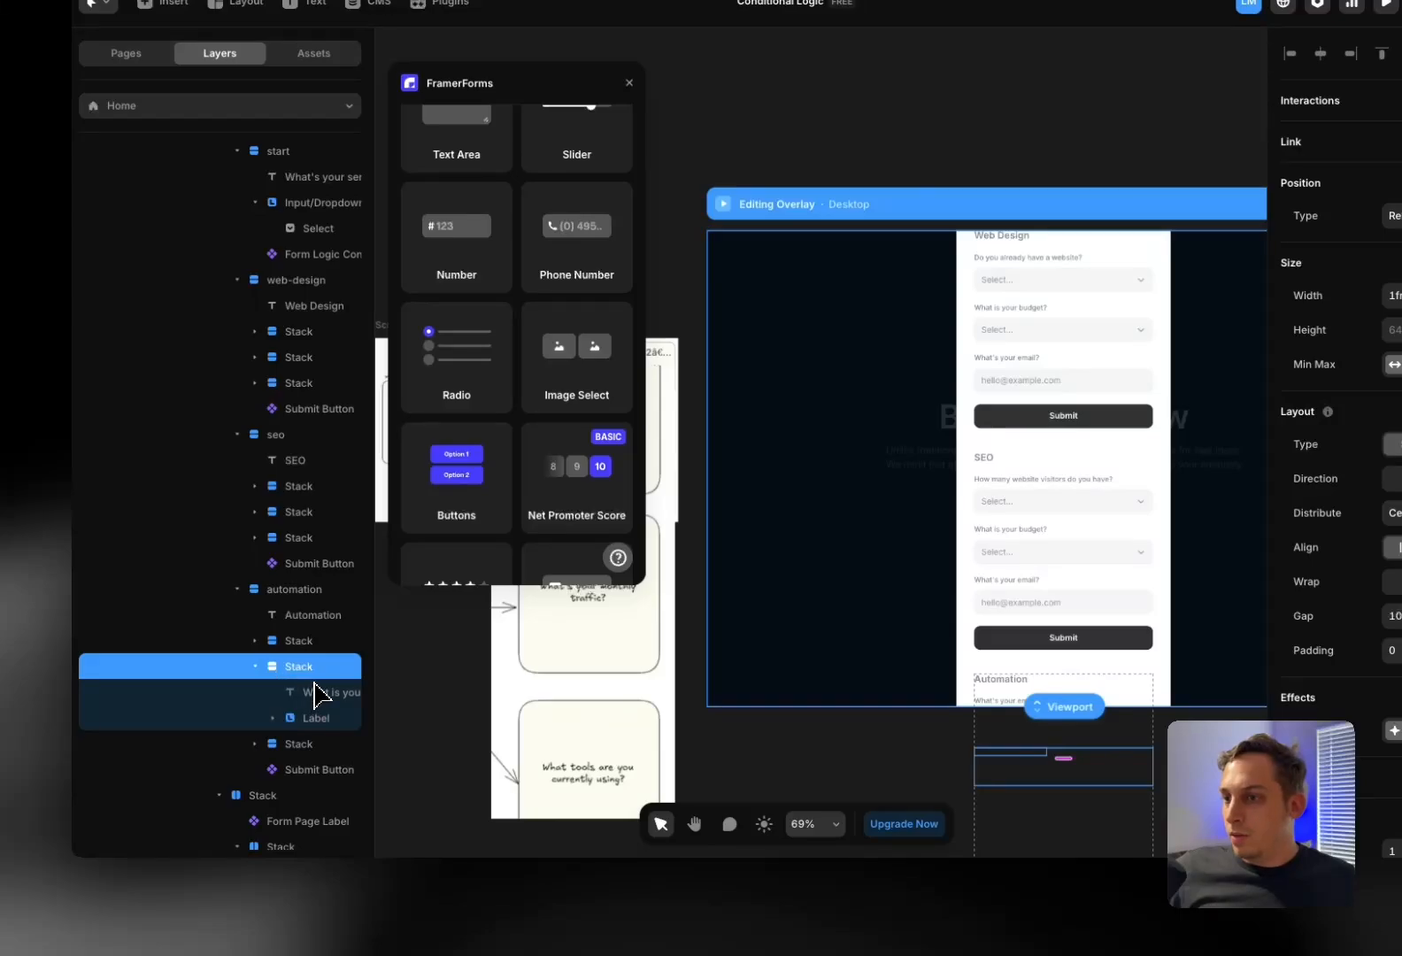
pyautogui.click(315, 690)
pyautogui.scroll(-2, 315, 695)
pyautogui.click(290, 684)
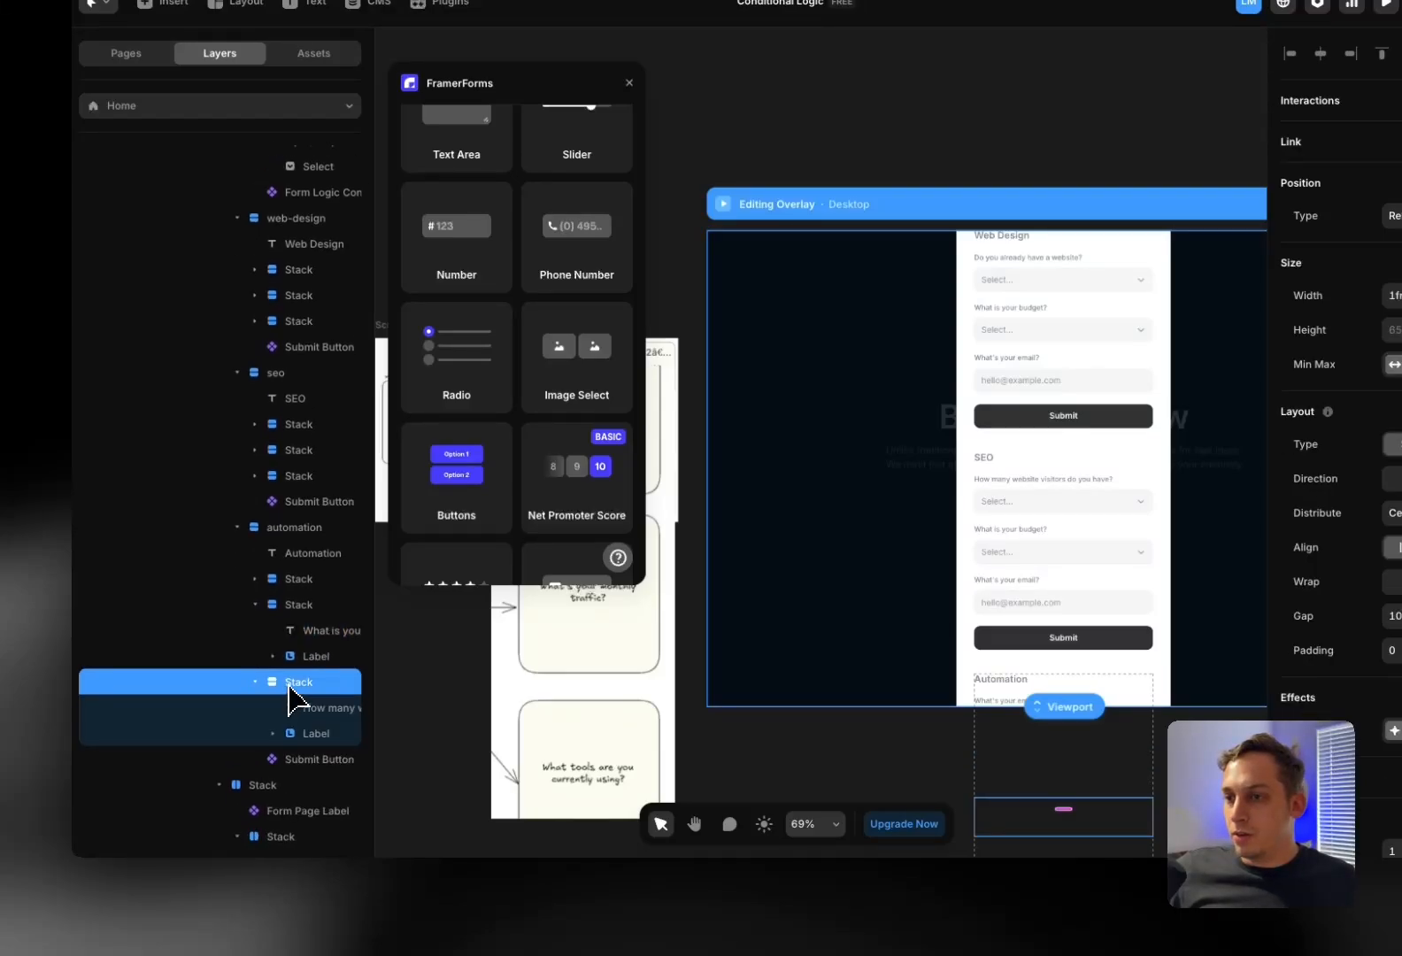
pyautogui.moveTo(288, 685); pyautogui.dragTo(282, 750)
pyautogui.click(293, 586)
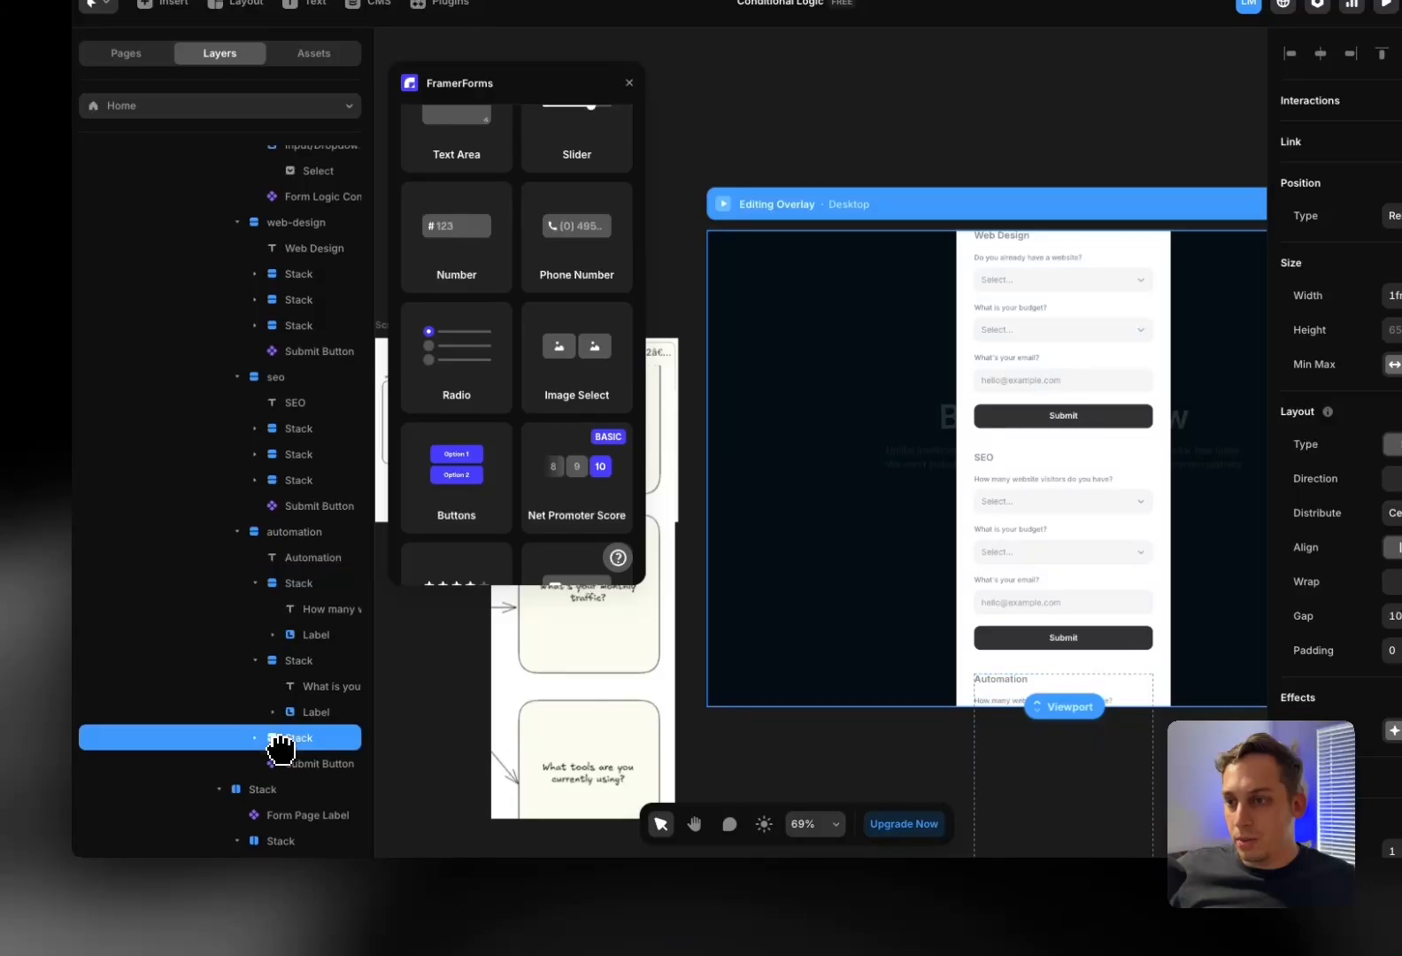
# Change the first Automation question to ask which tools are used
pyautogui.click(315, 610)
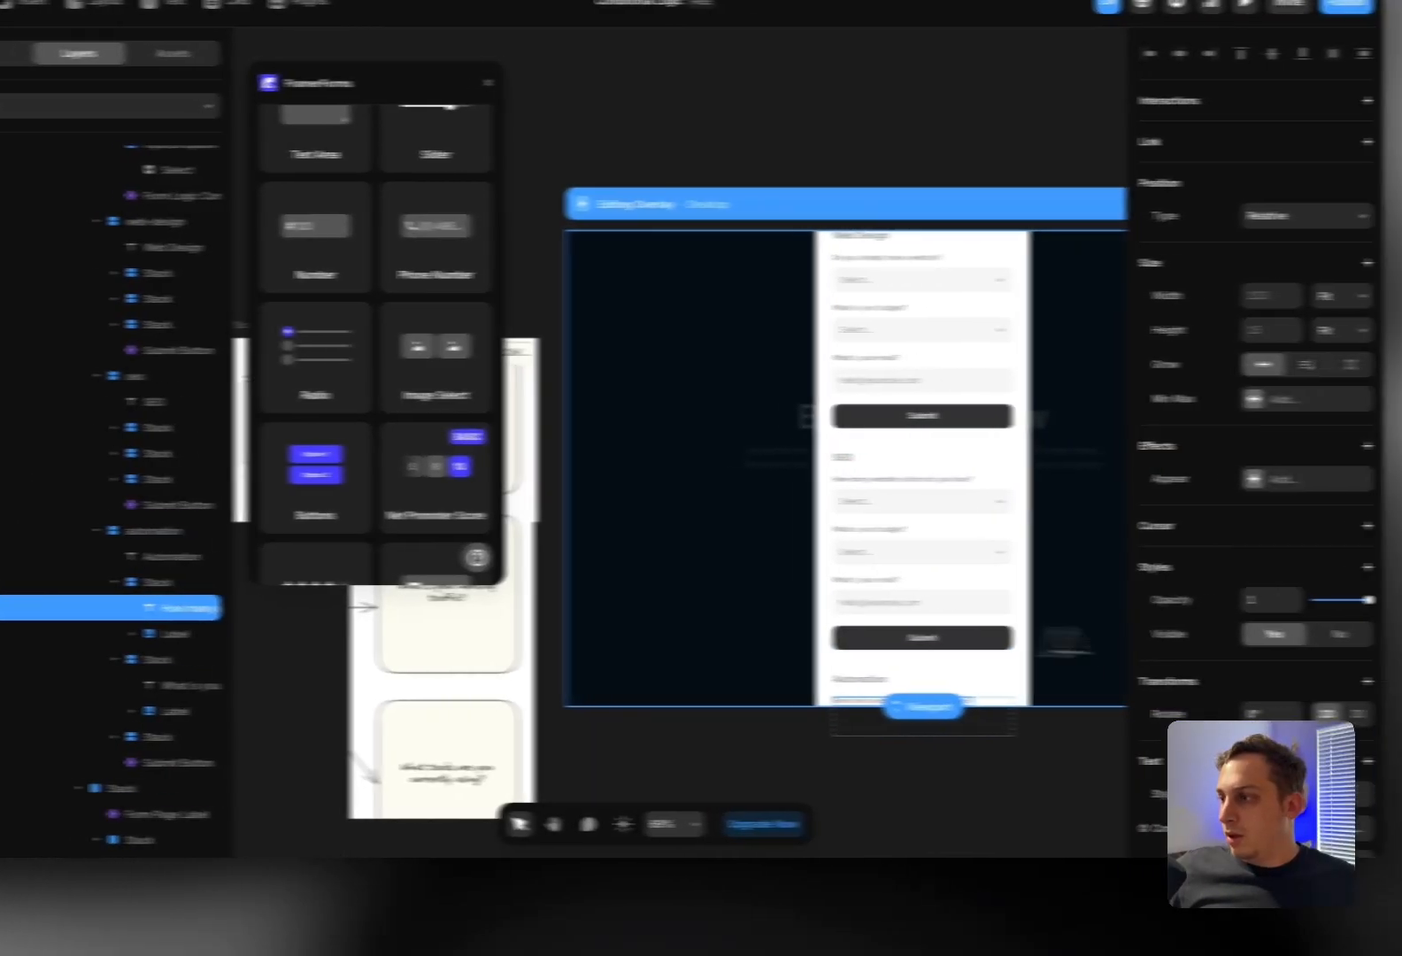
pyautogui.click(1233, 683)
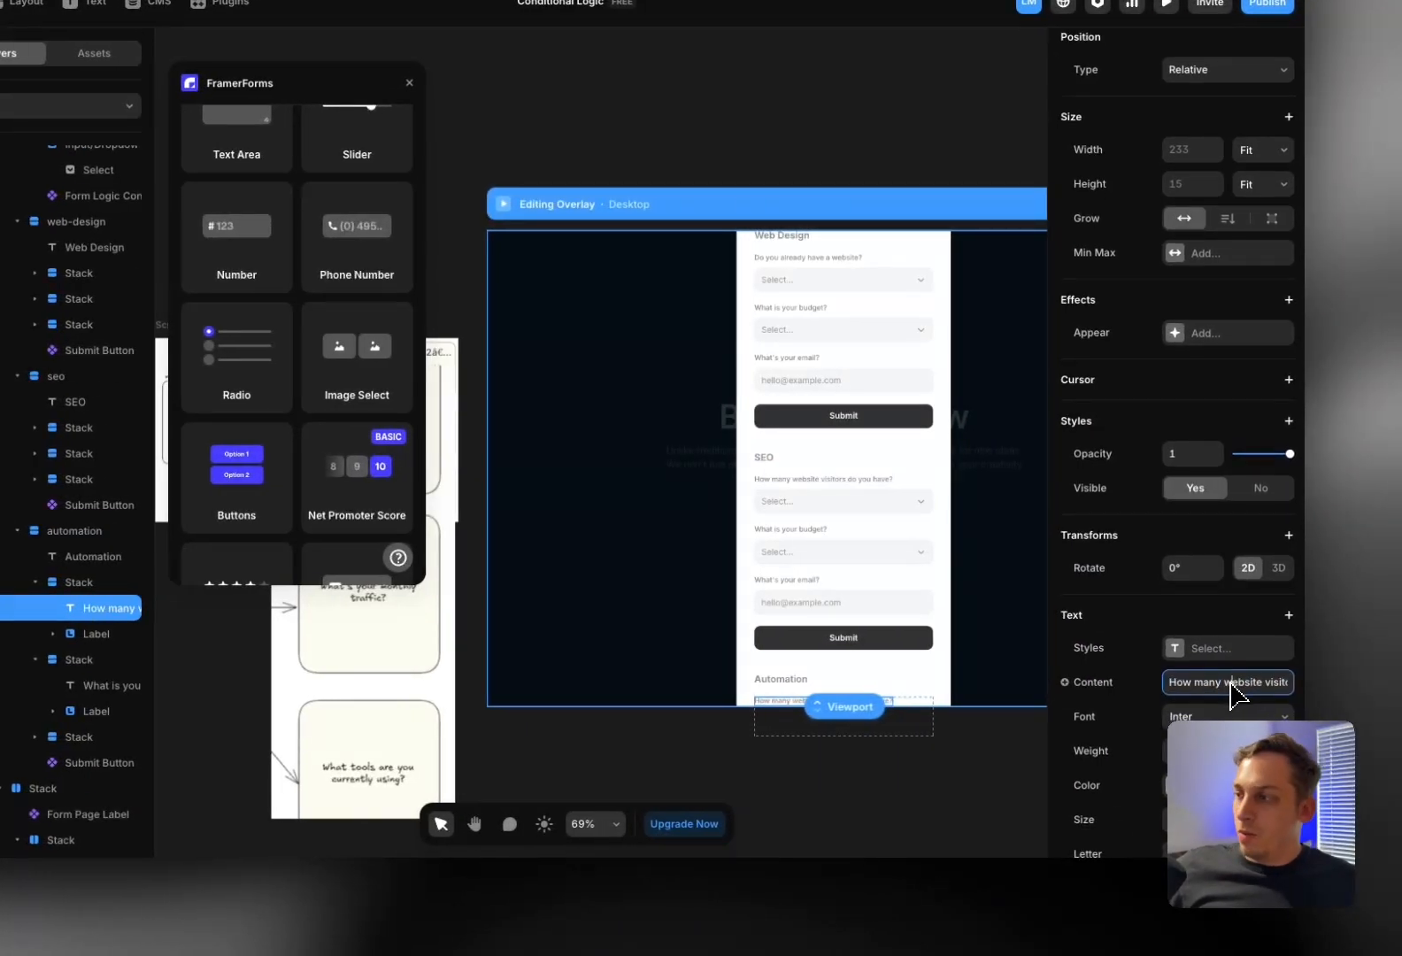
pyautogui.hotkey('ctrl', 'a')
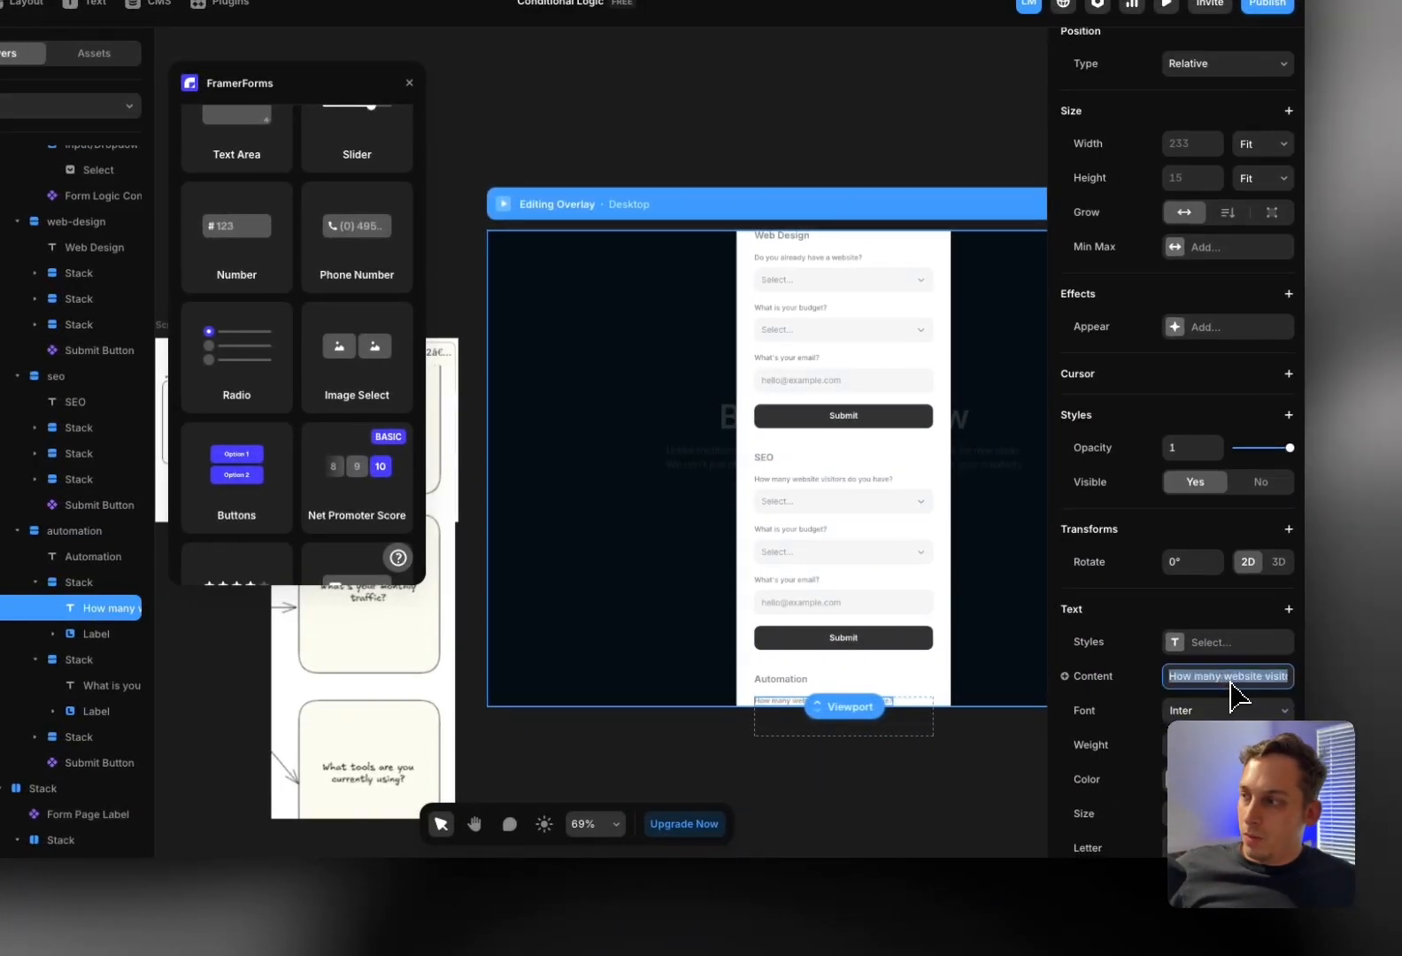
pyautogui.write('What ')
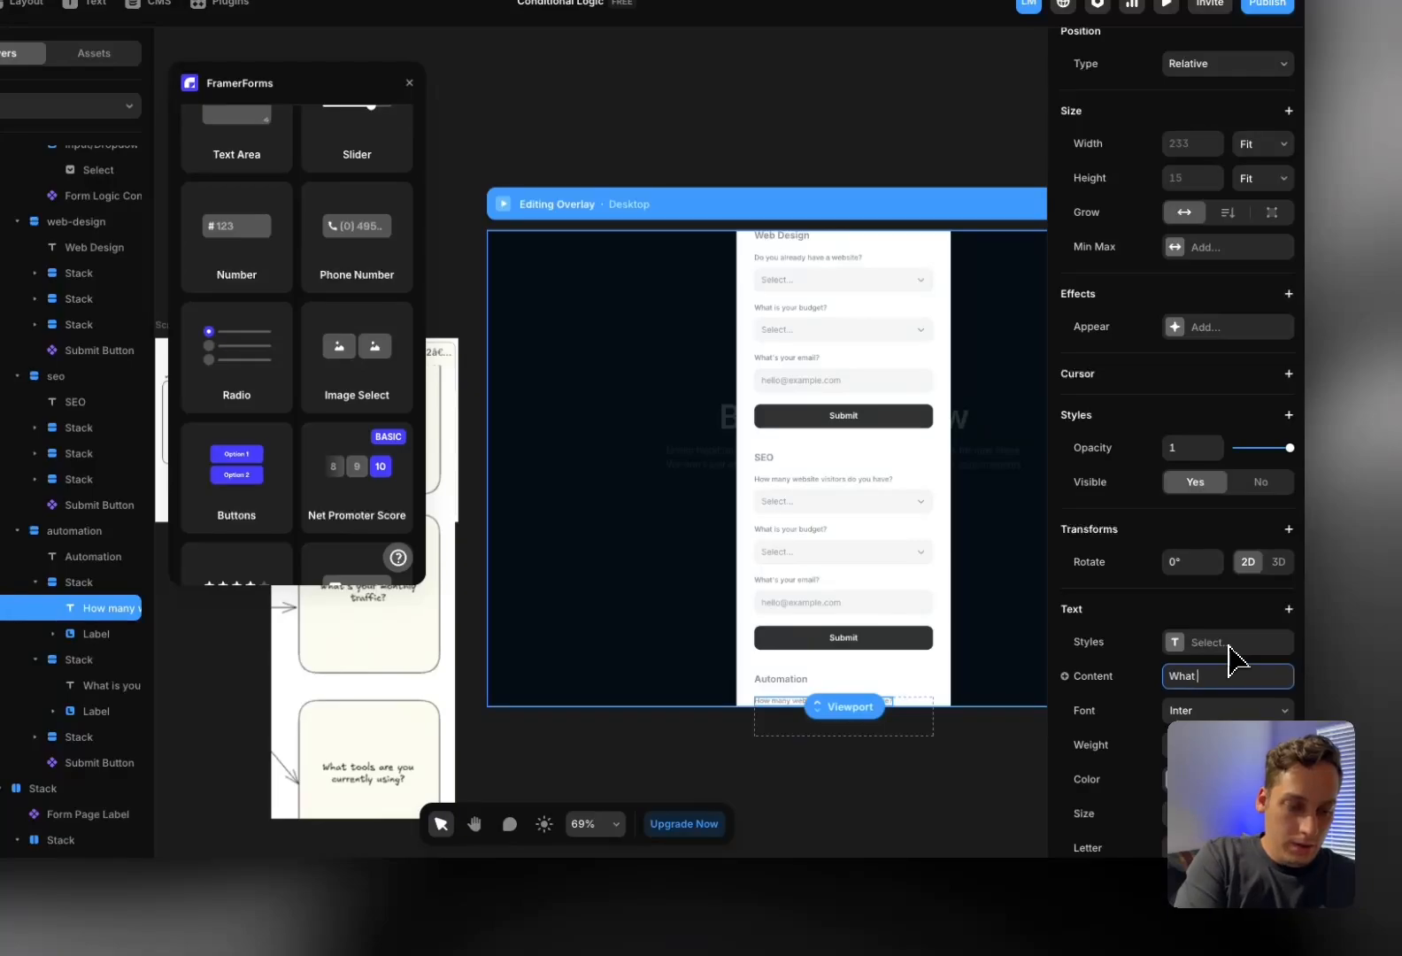
pyautogui.write('too')
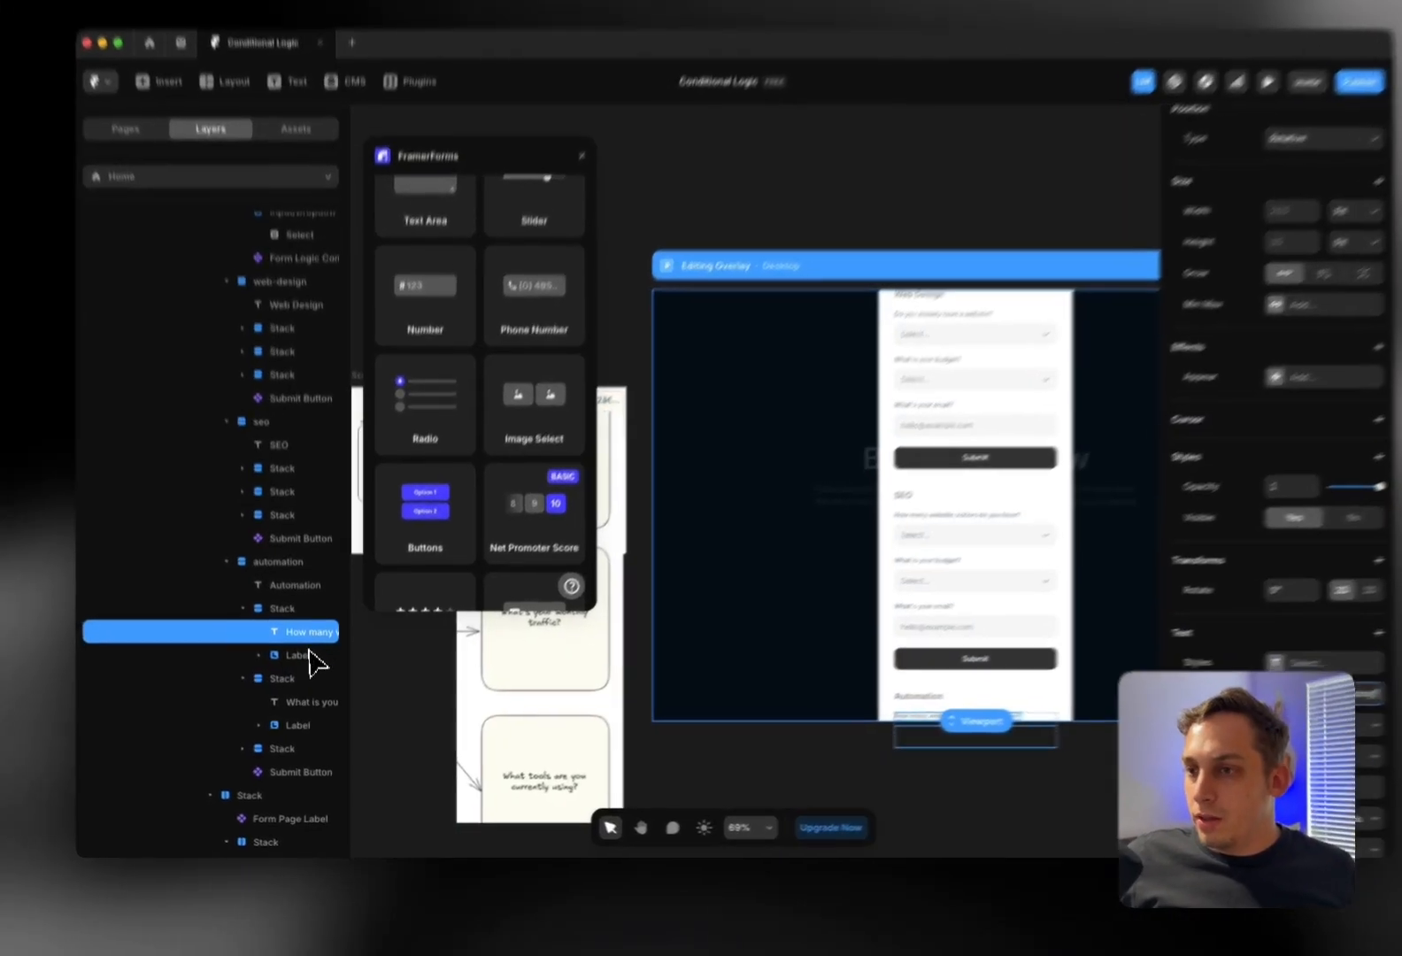
# Rename the dropdown field under that question from Location to Tools
pyautogui.click(310, 655)
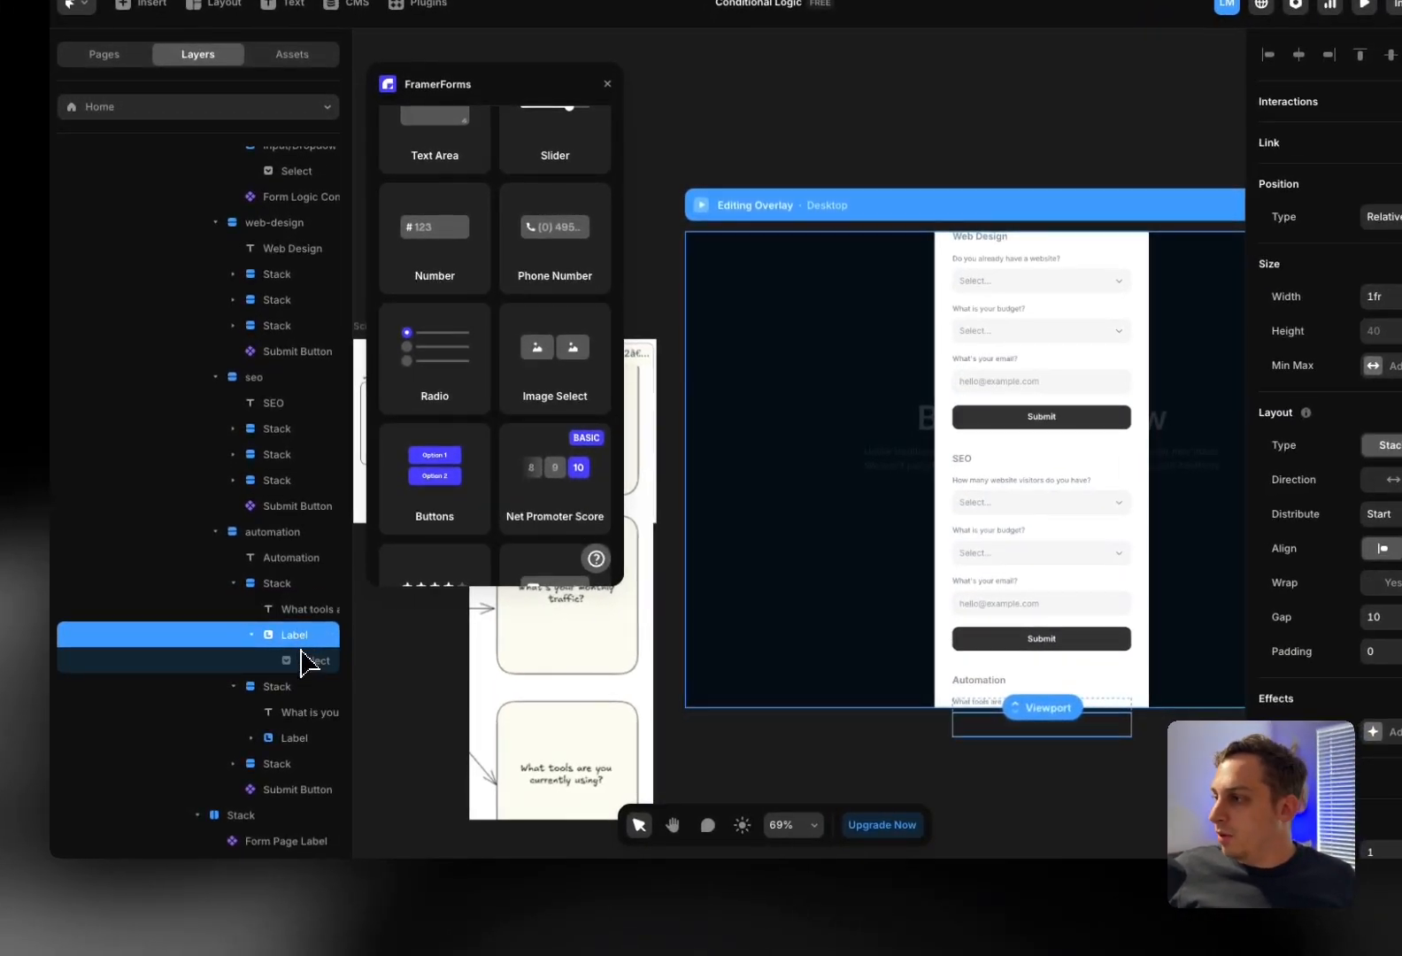
pyautogui.click(315, 680)
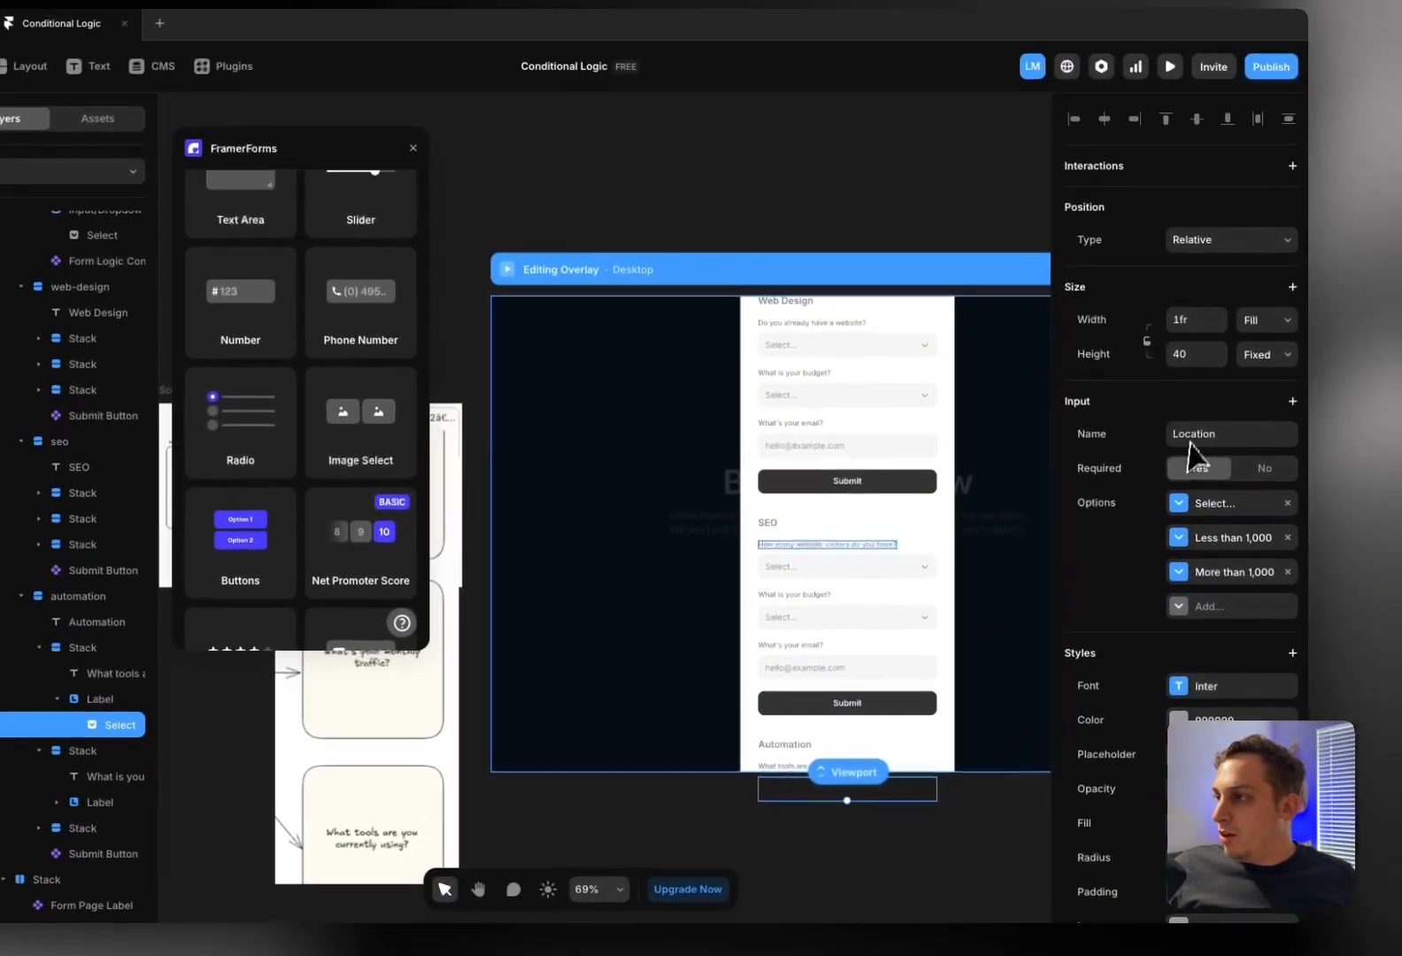
pyautogui.click(1196, 433)
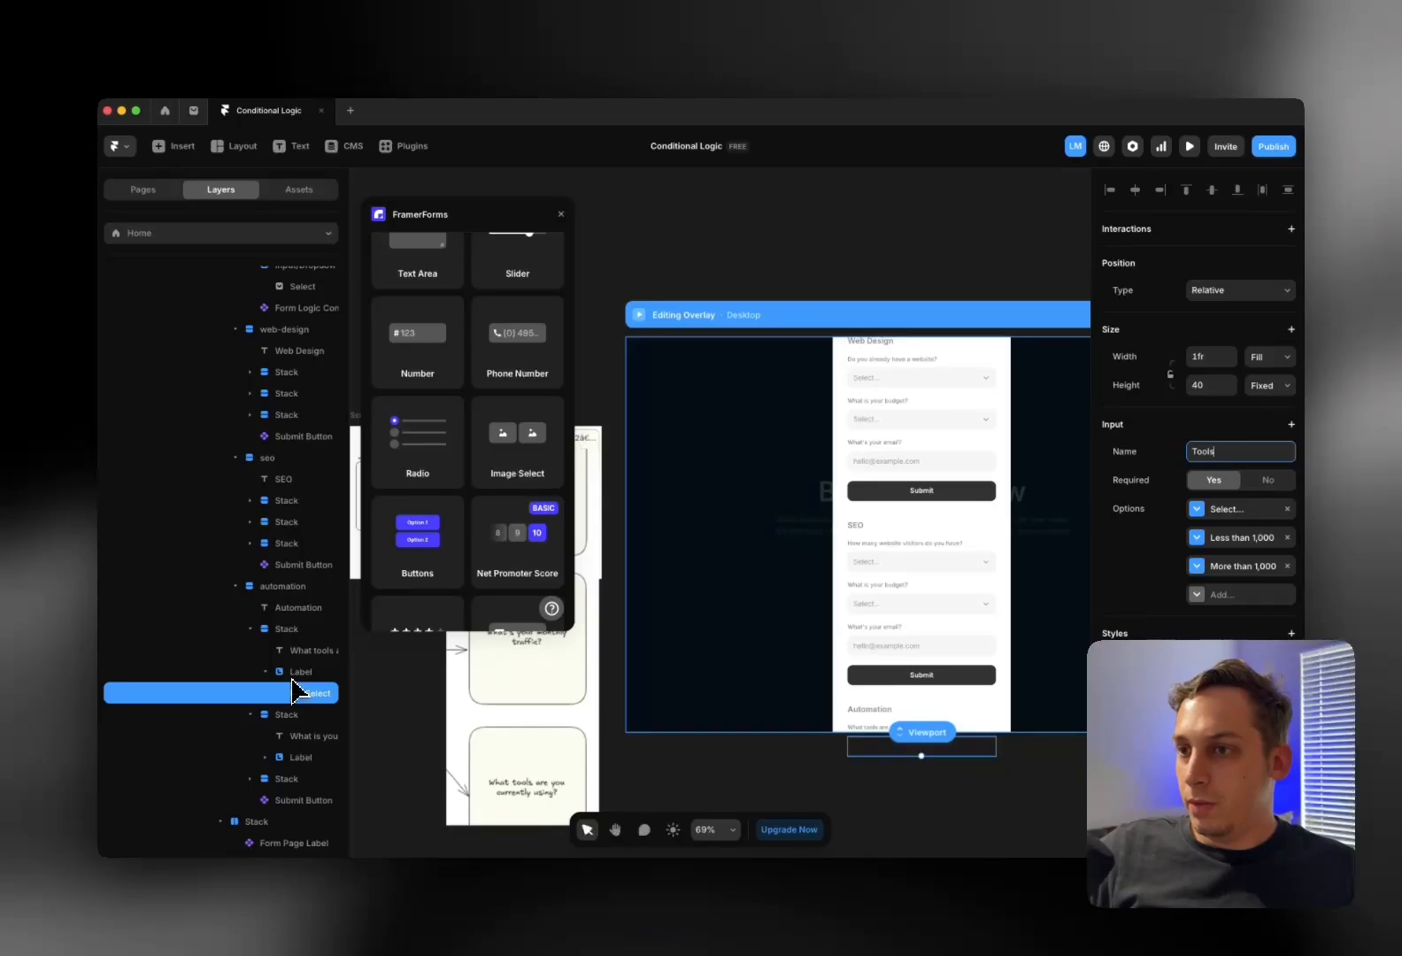
pyautogui.scroll(-2, 946, 707)
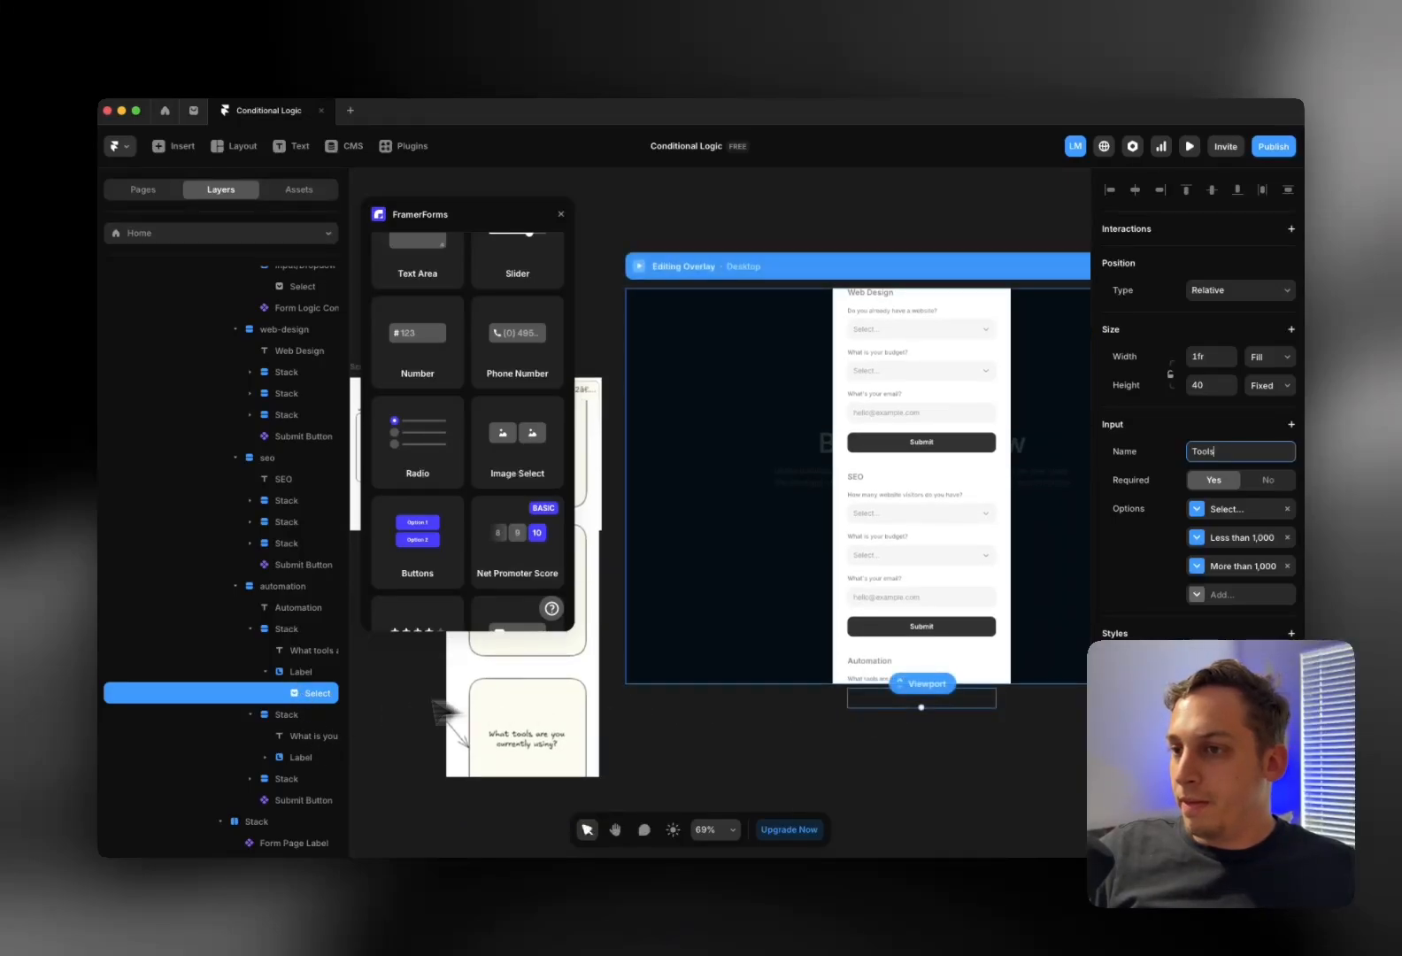
# Set the Tools dropdown options to Make.com and Zapier, and add an n8n option
pyautogui.click(1221, 531)
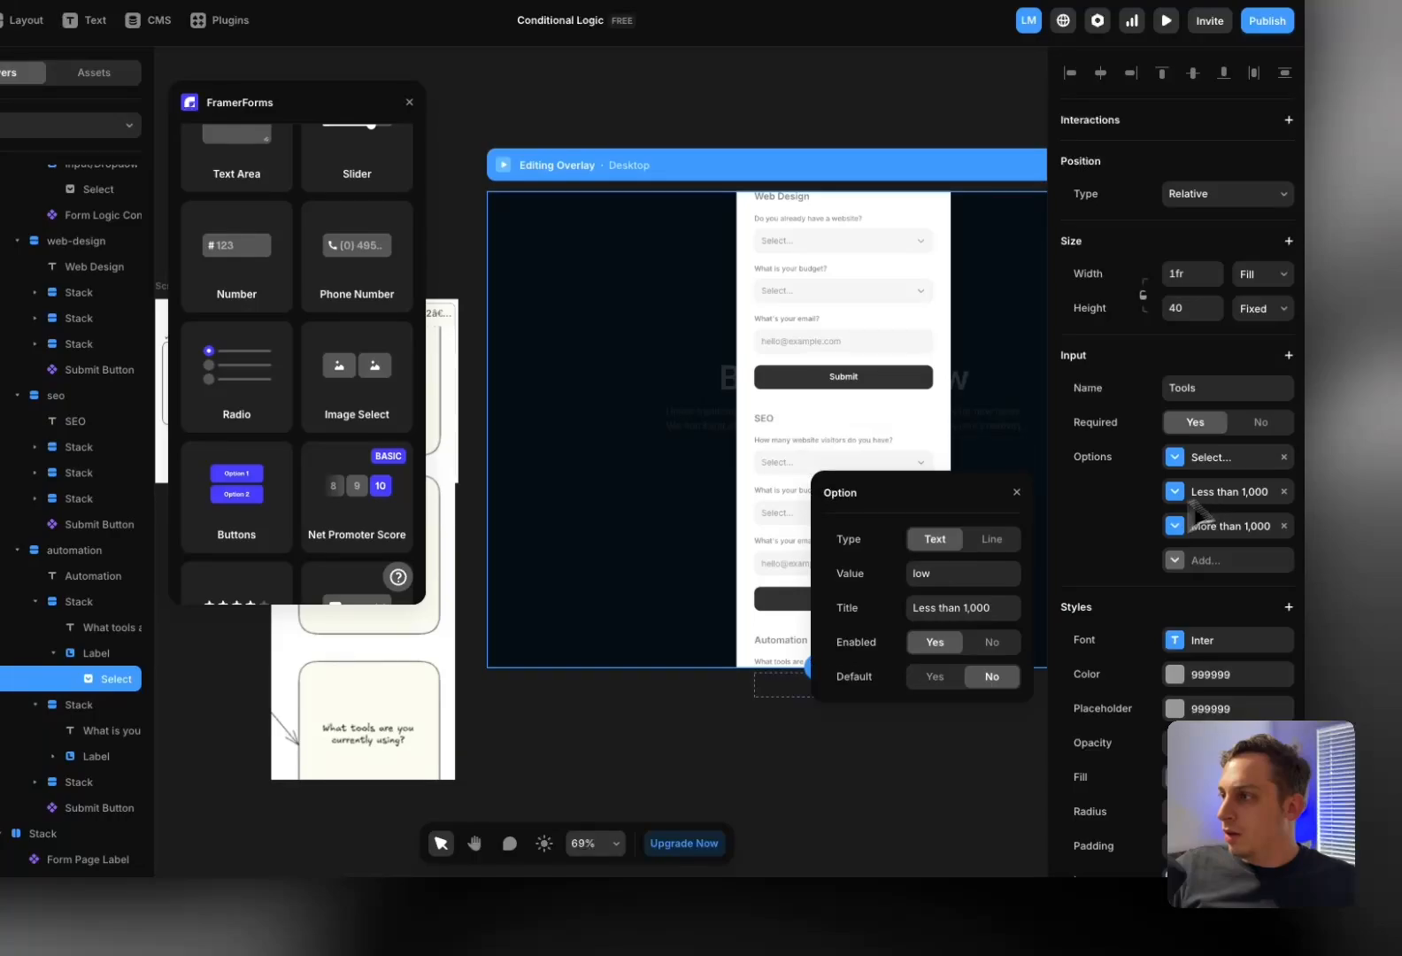
pyautogui.click(937, 578)
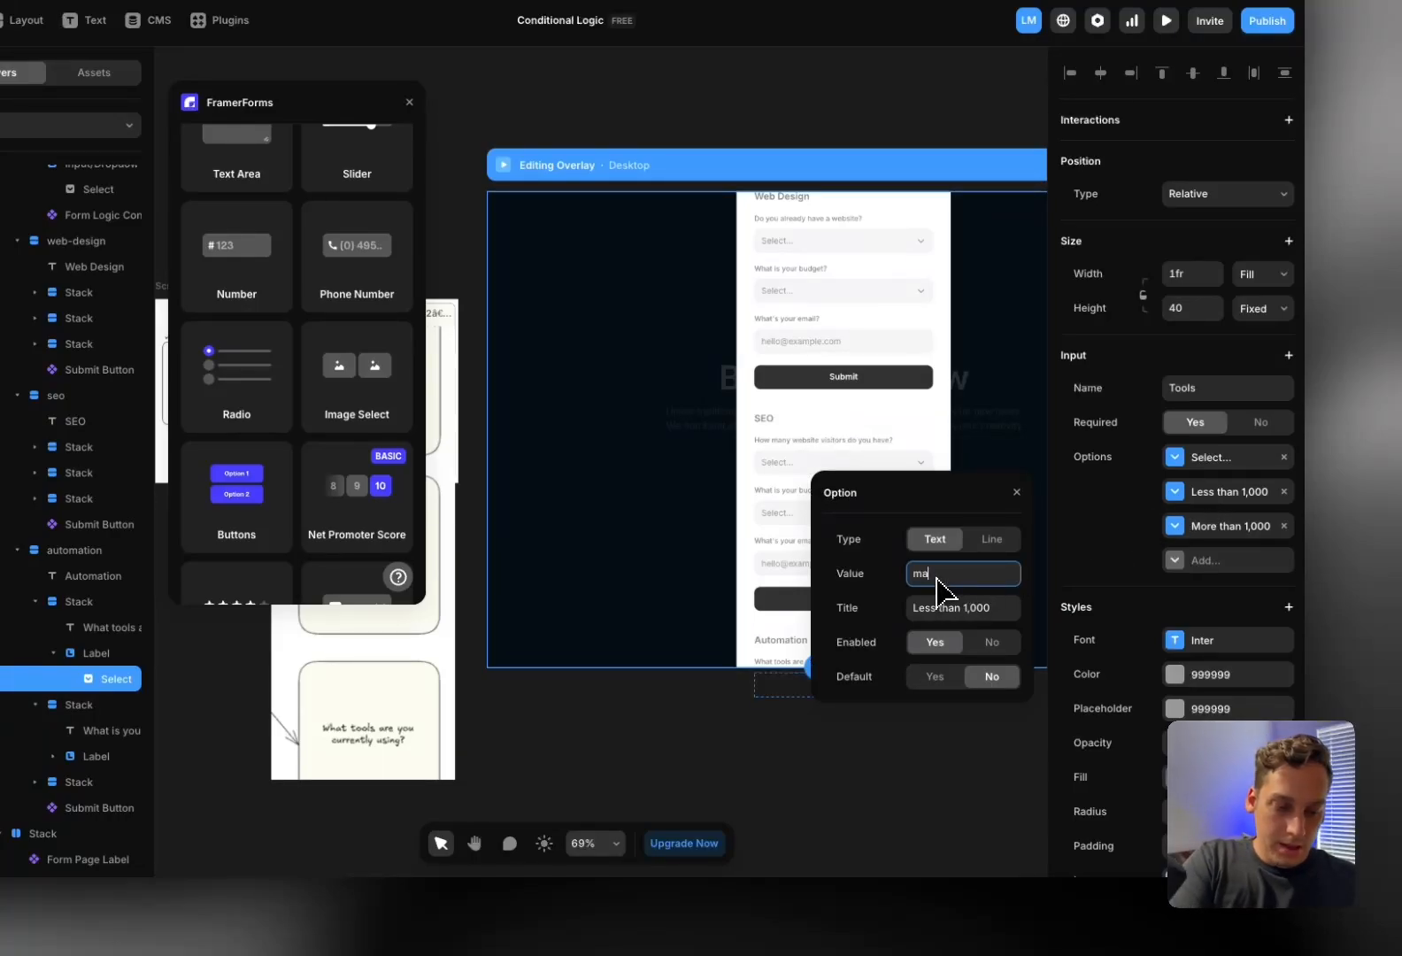
pyautogui.click(948, 609)
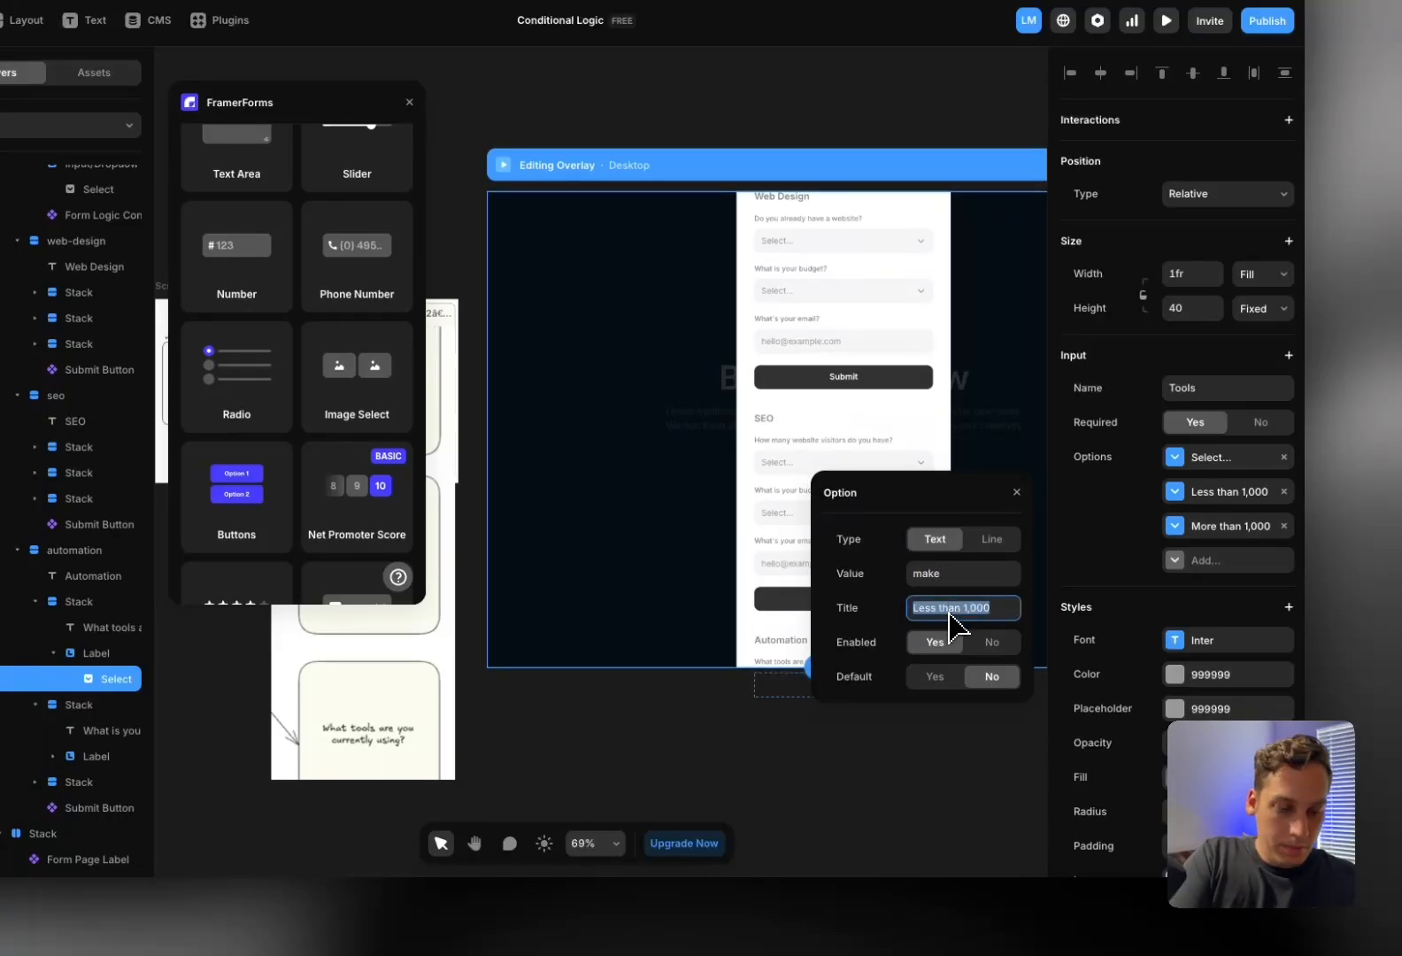
pyautogui.write('Make.com')
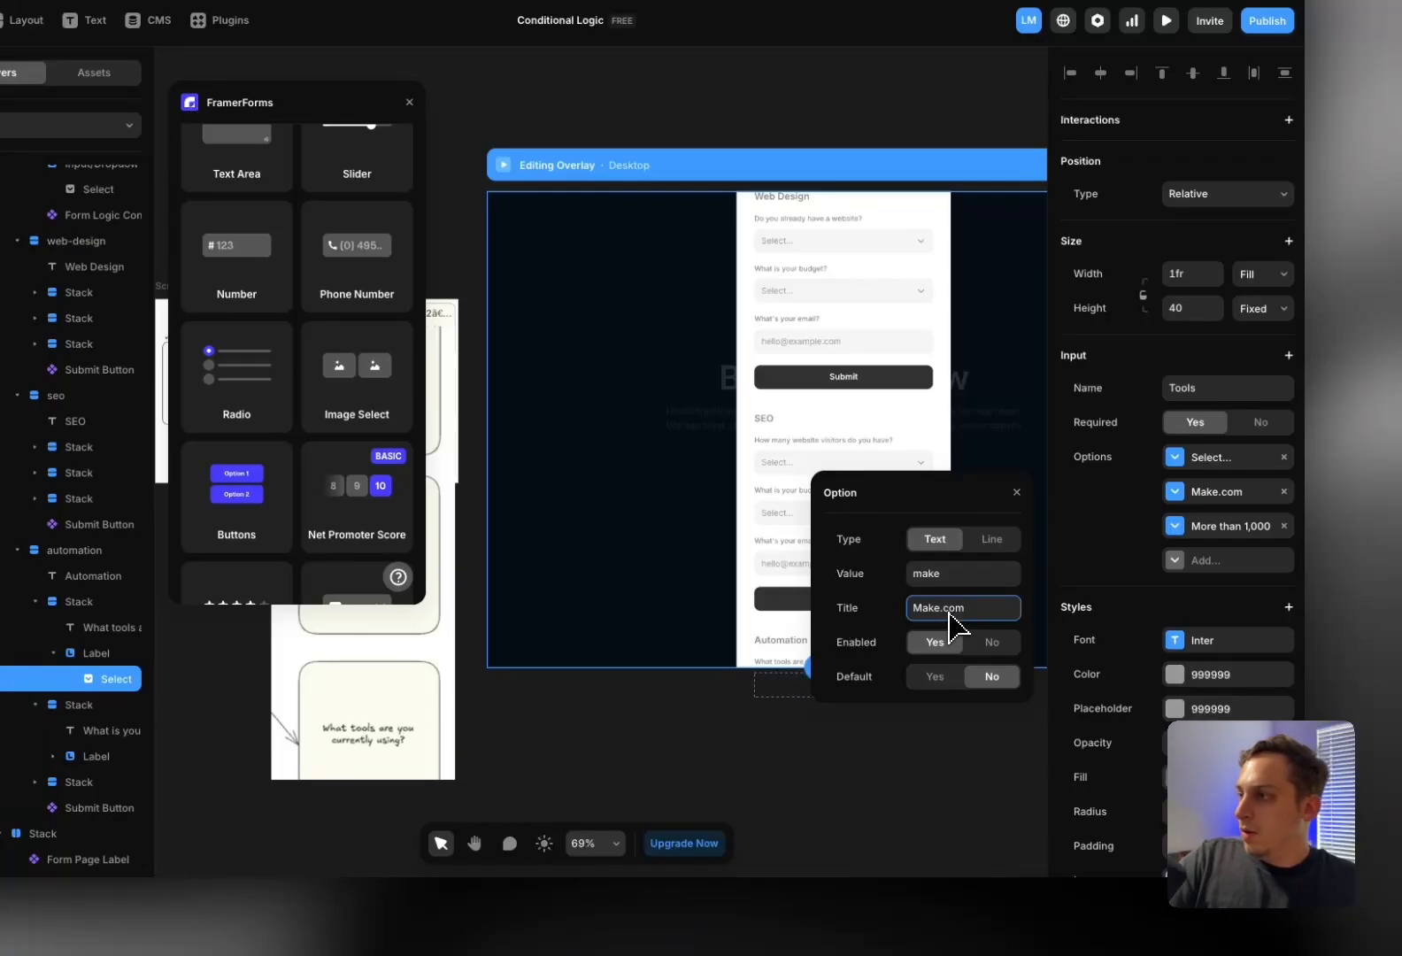
pyautogui.click(1174, 526)
pyautogui.click(978, 610)
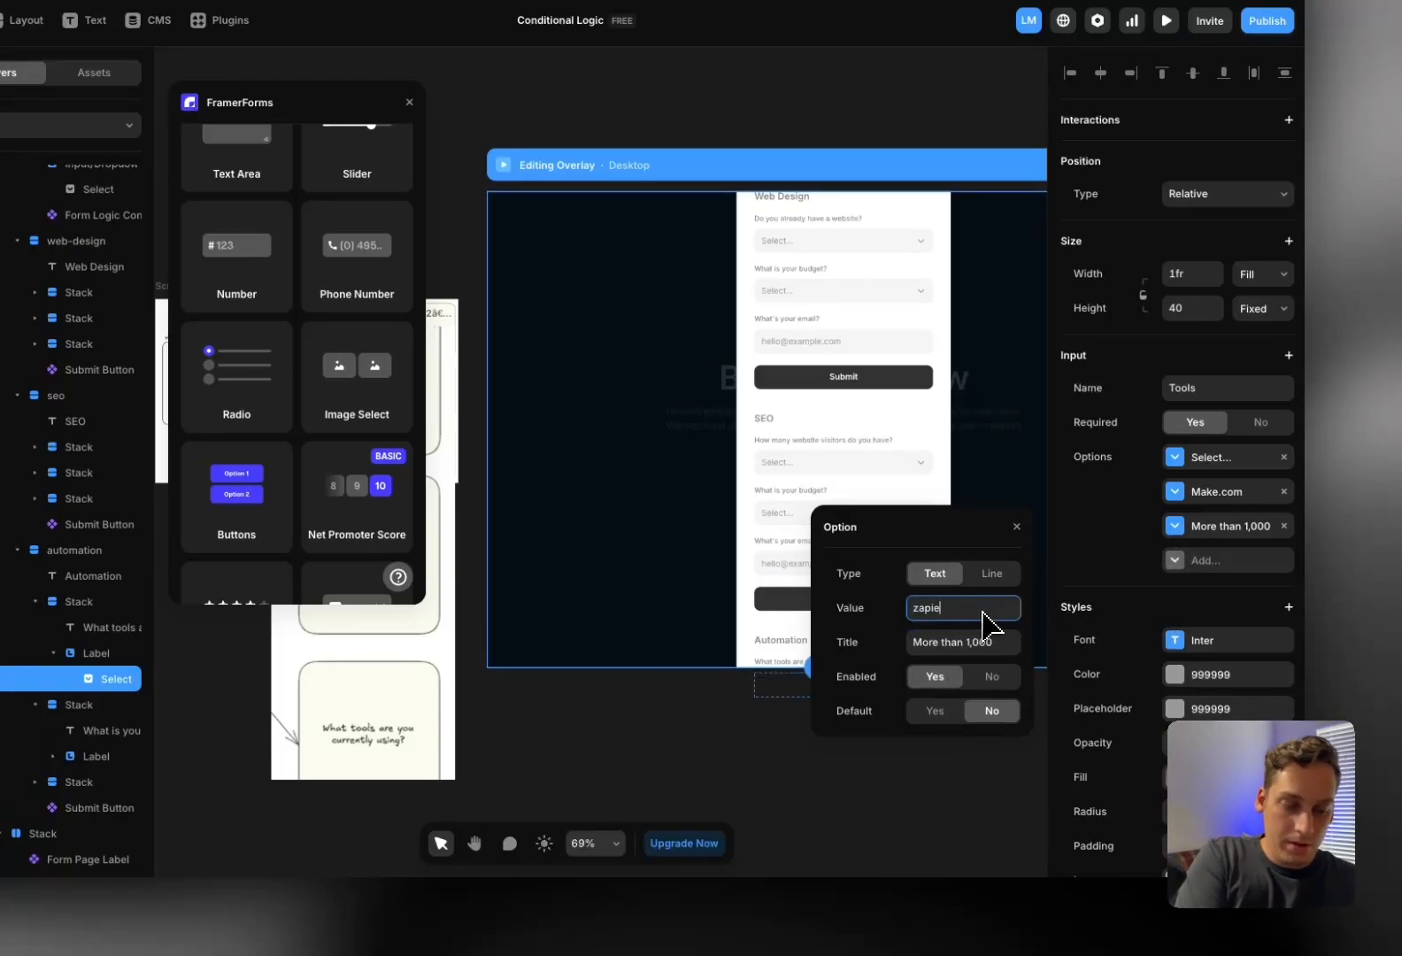
pyautogui.click(970, 655)
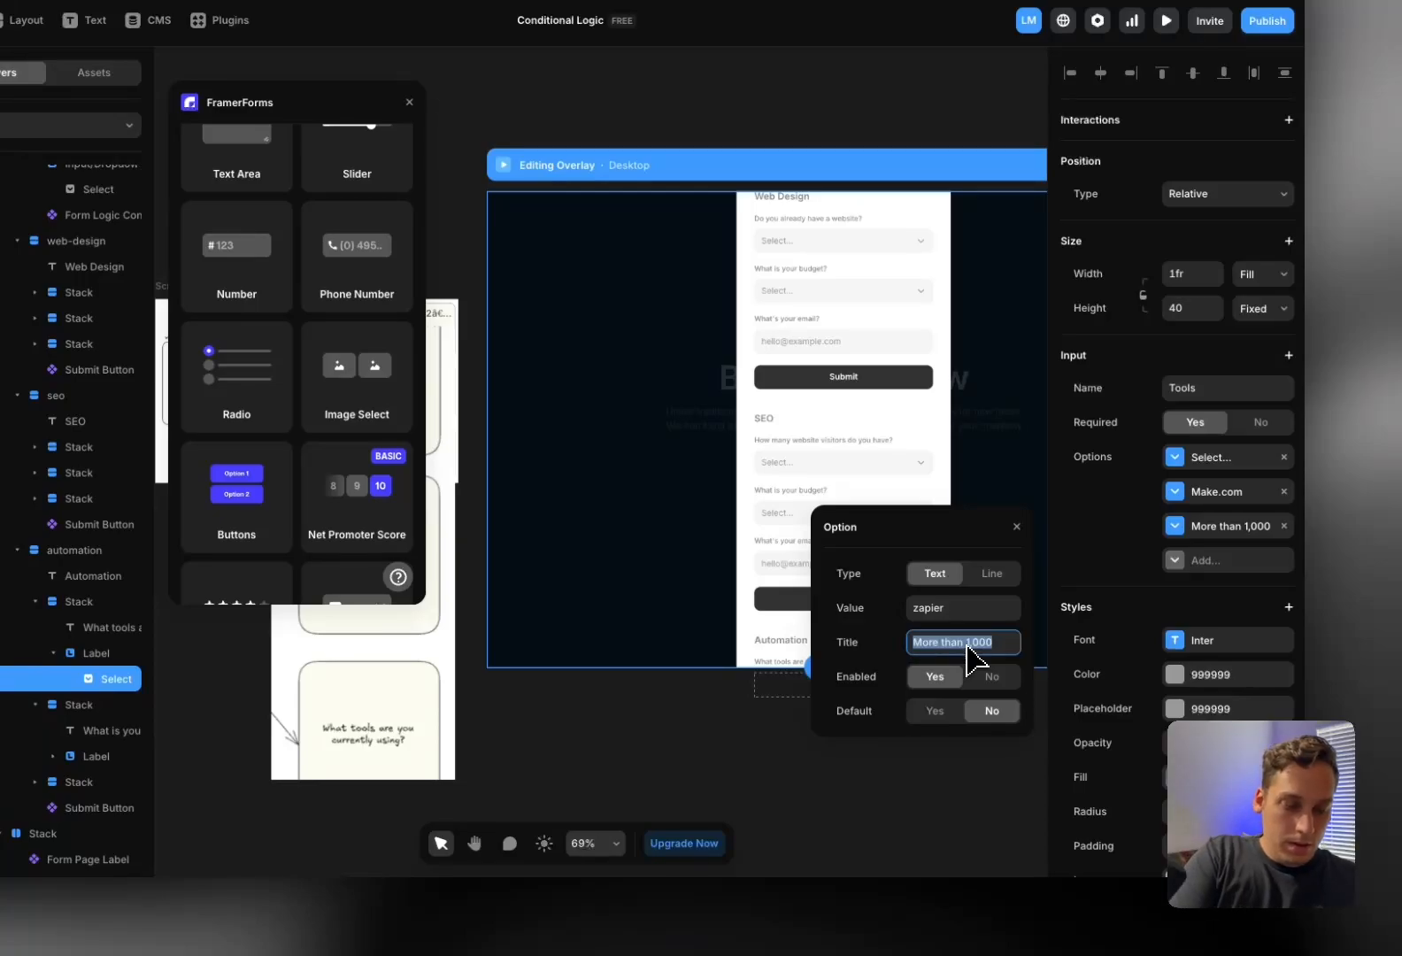
pyautogui.write('Zapier')
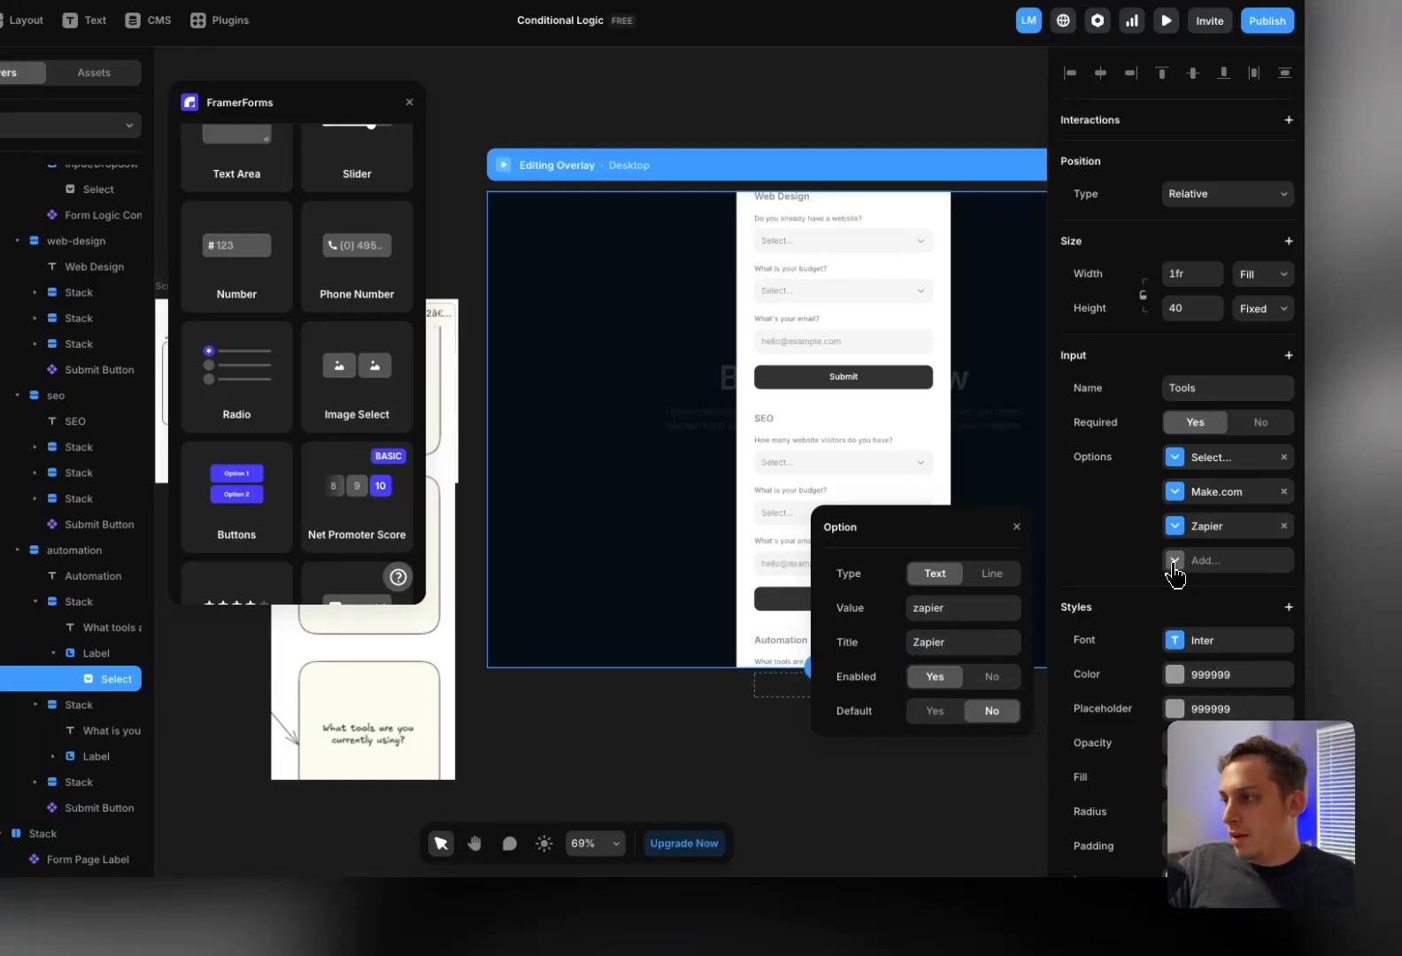
pyautogui.click(1175, 563)
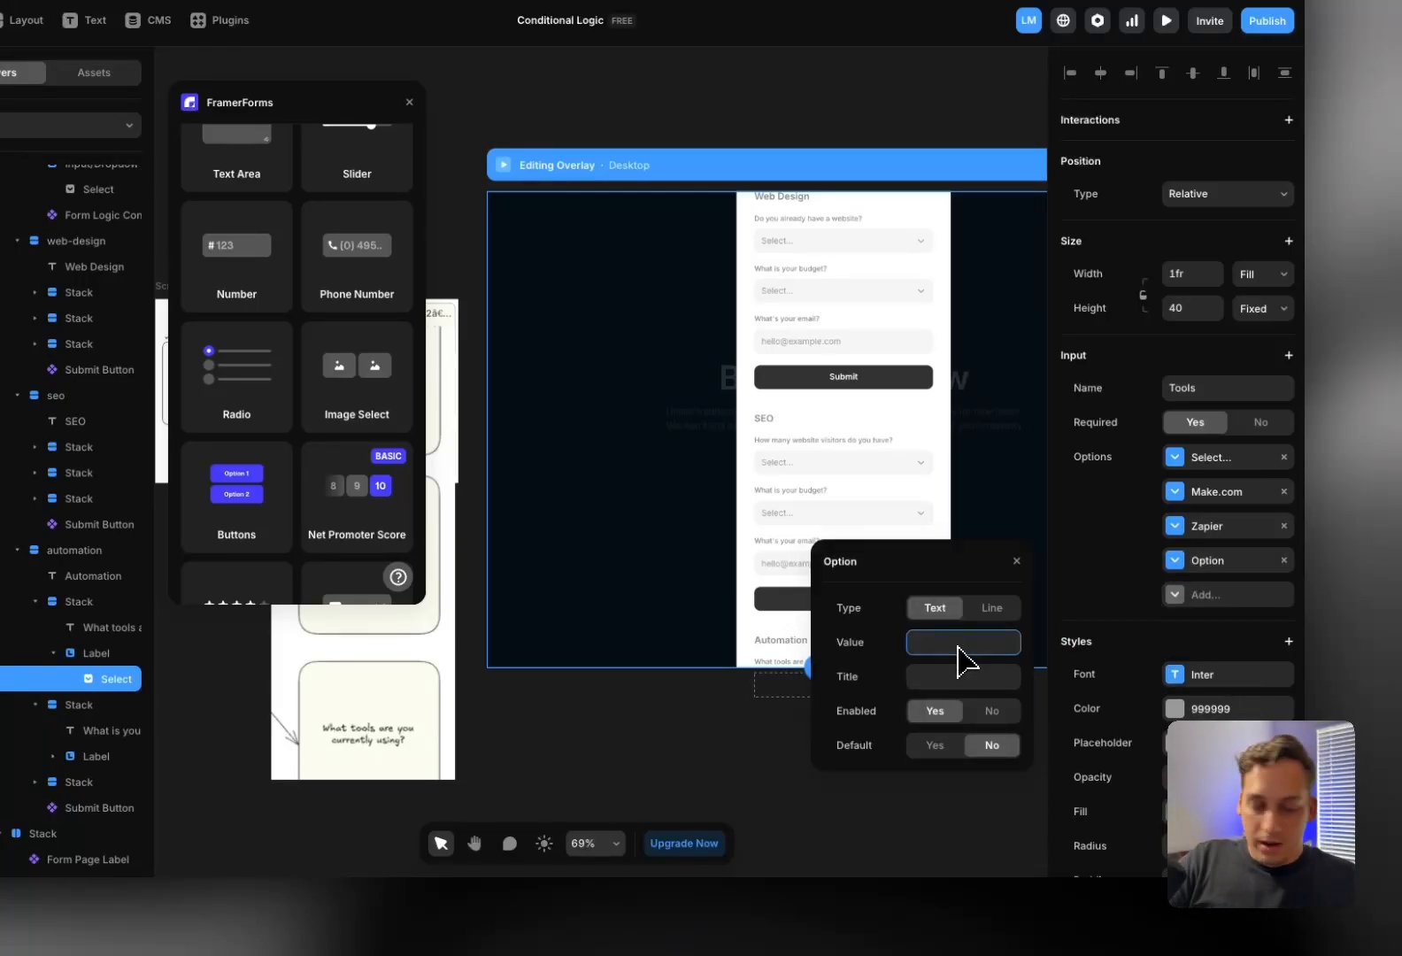
pyautogui.click(971, 678)
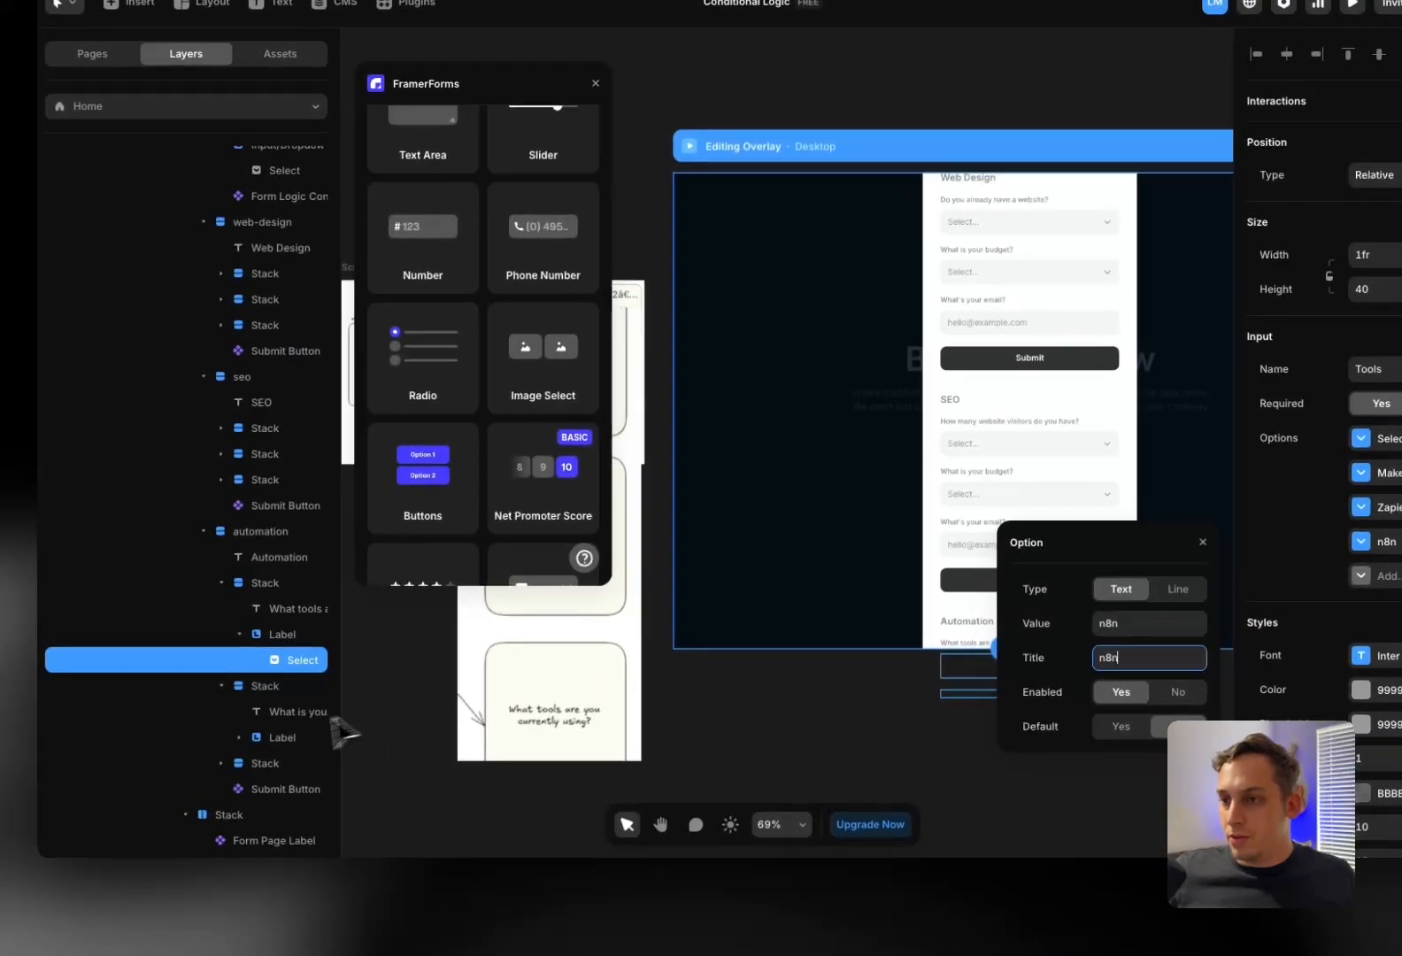
# Give the Automation budget dropdown an automation-prefixed field name instead of Location
pyautogui.click(88, 758)
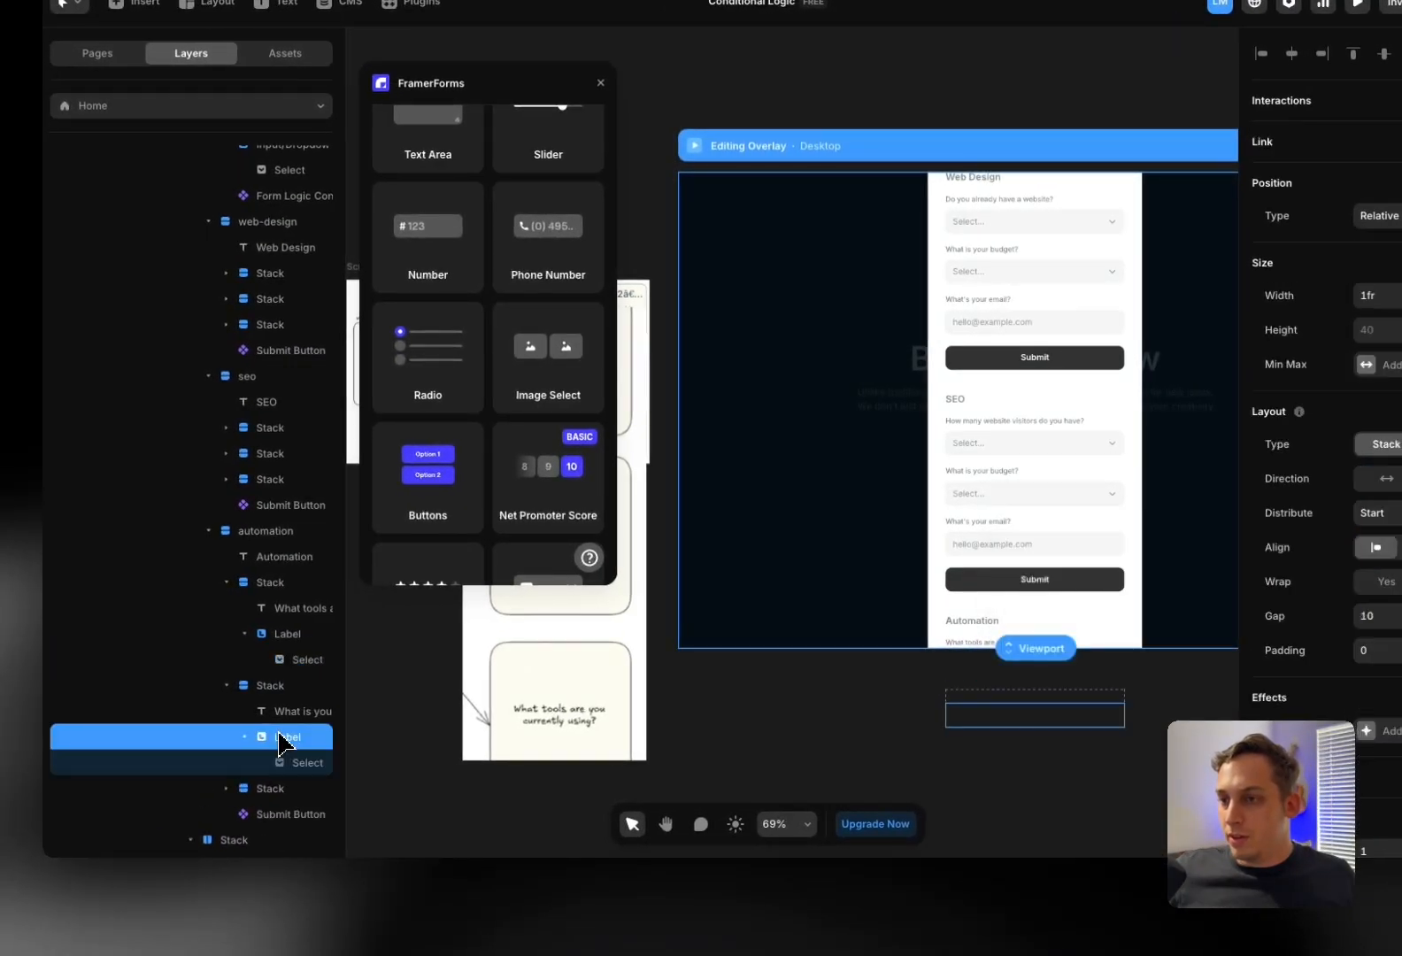
pyautogui.click(288, 763)
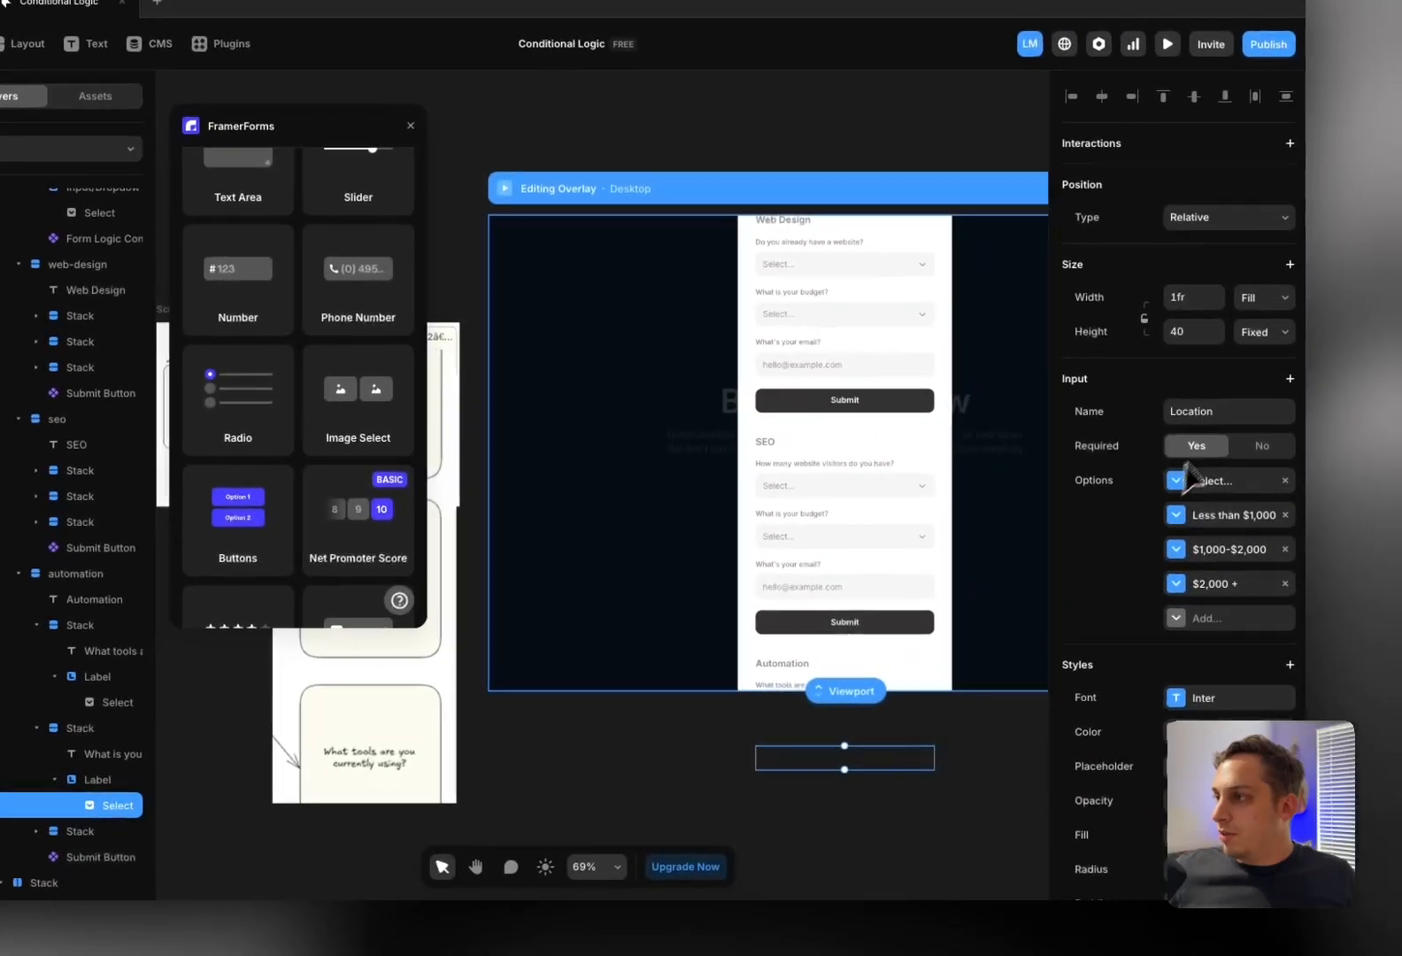
pyautogui.click(1232, 414)
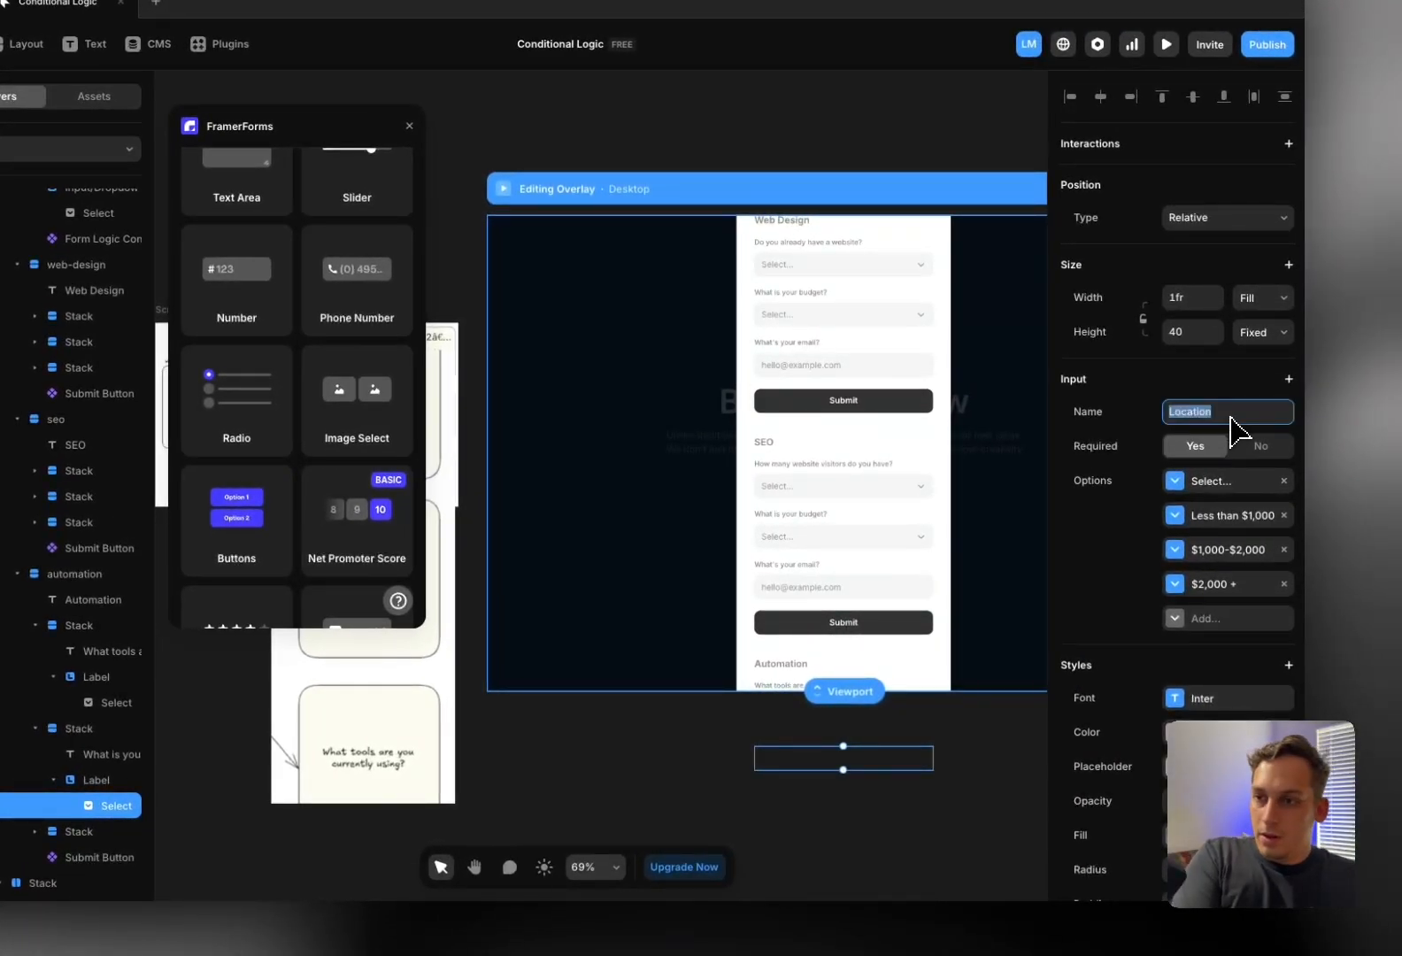
pyautogui.write('automat')
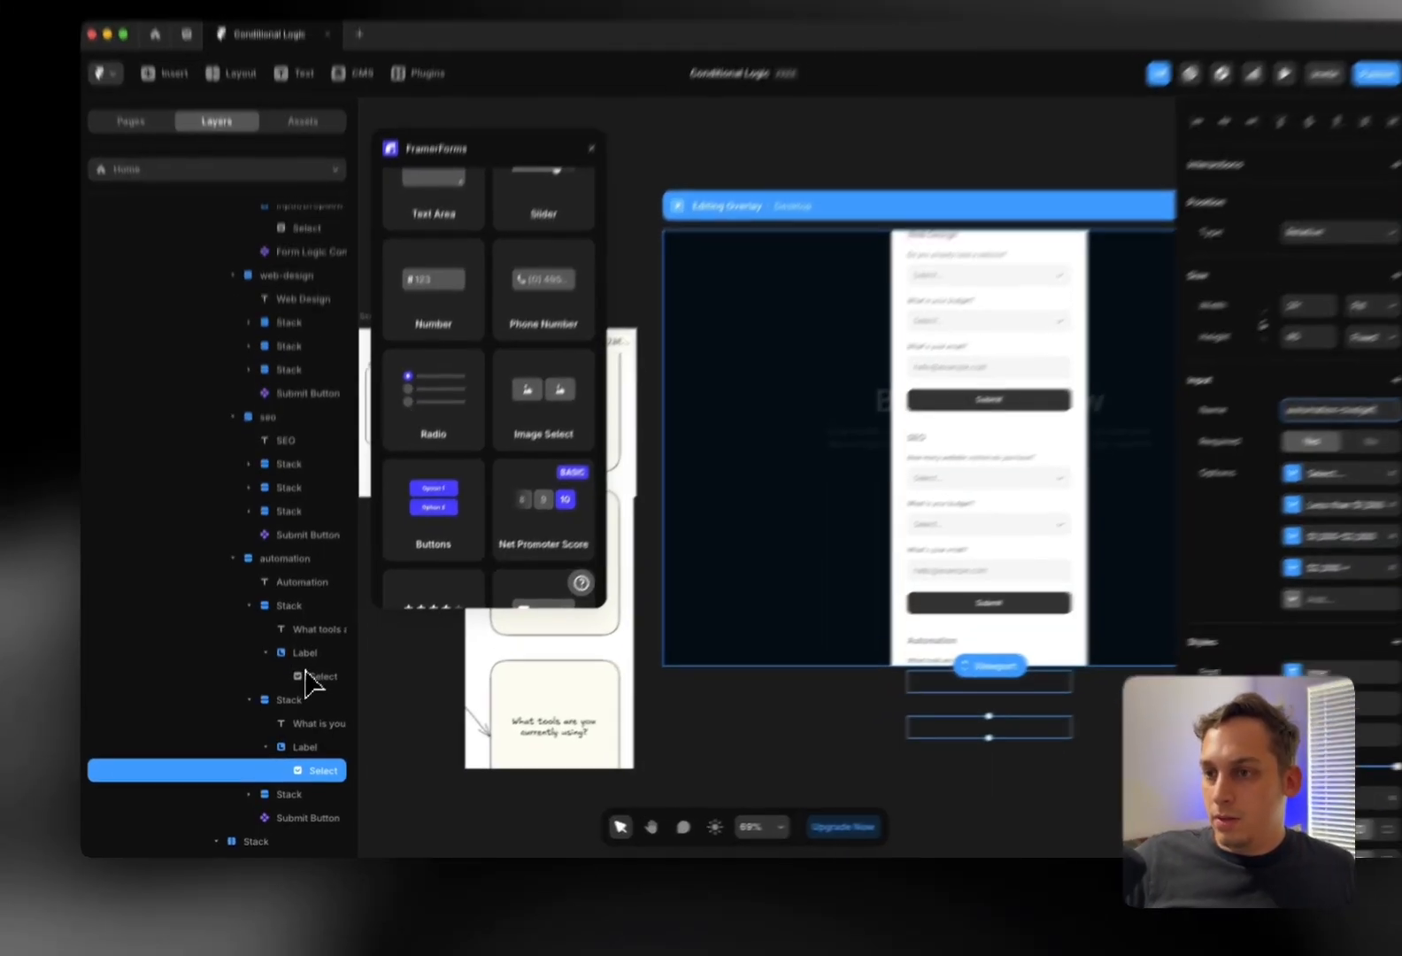
pyautogui.click(308, 677)
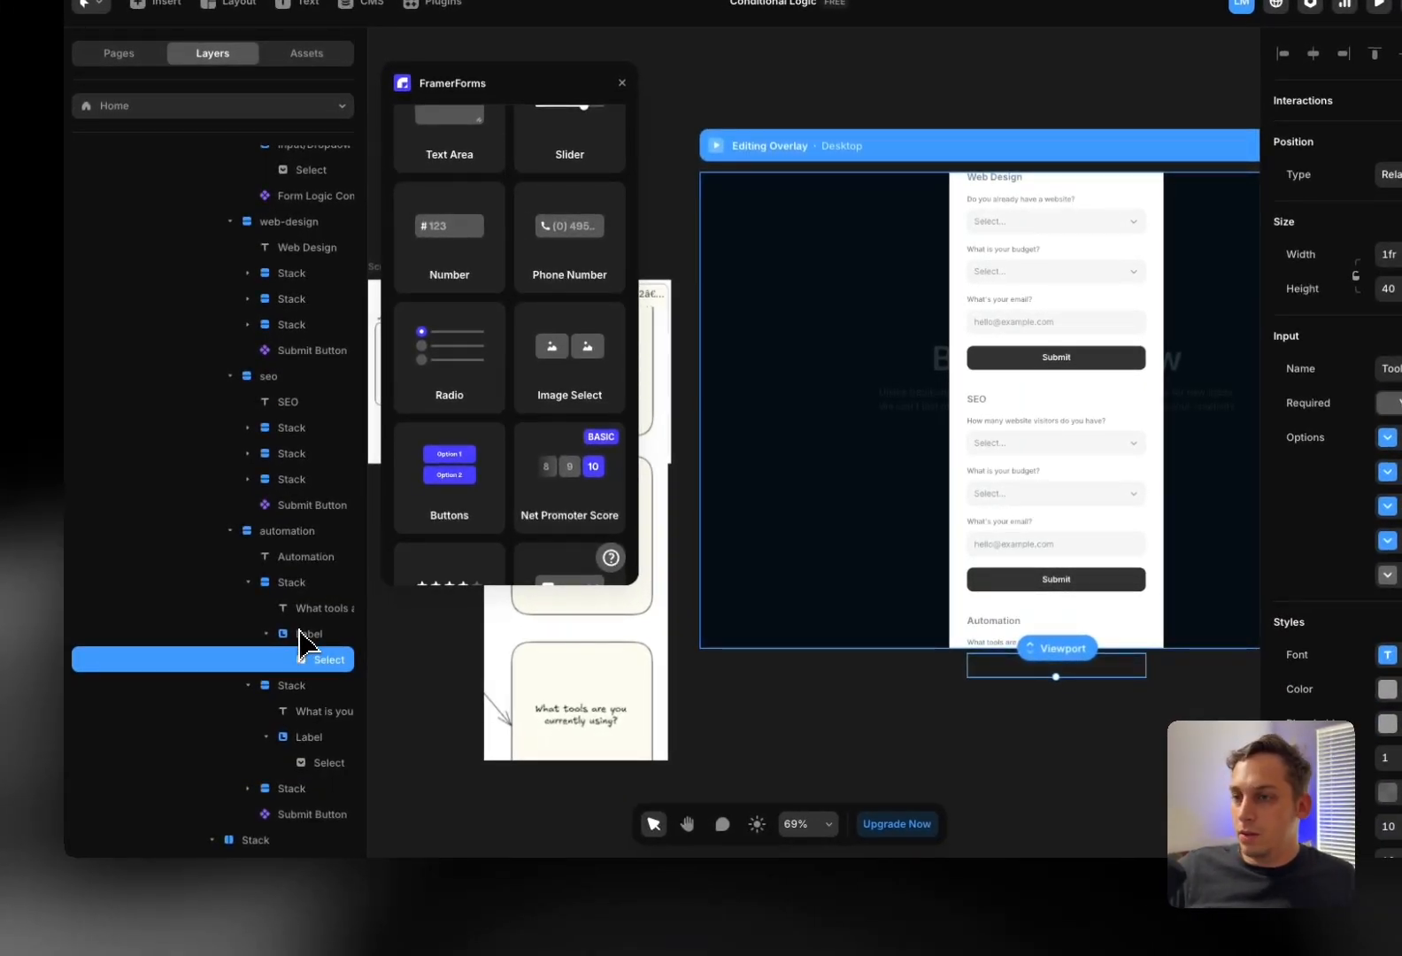
pyautogui.click(314, 765)
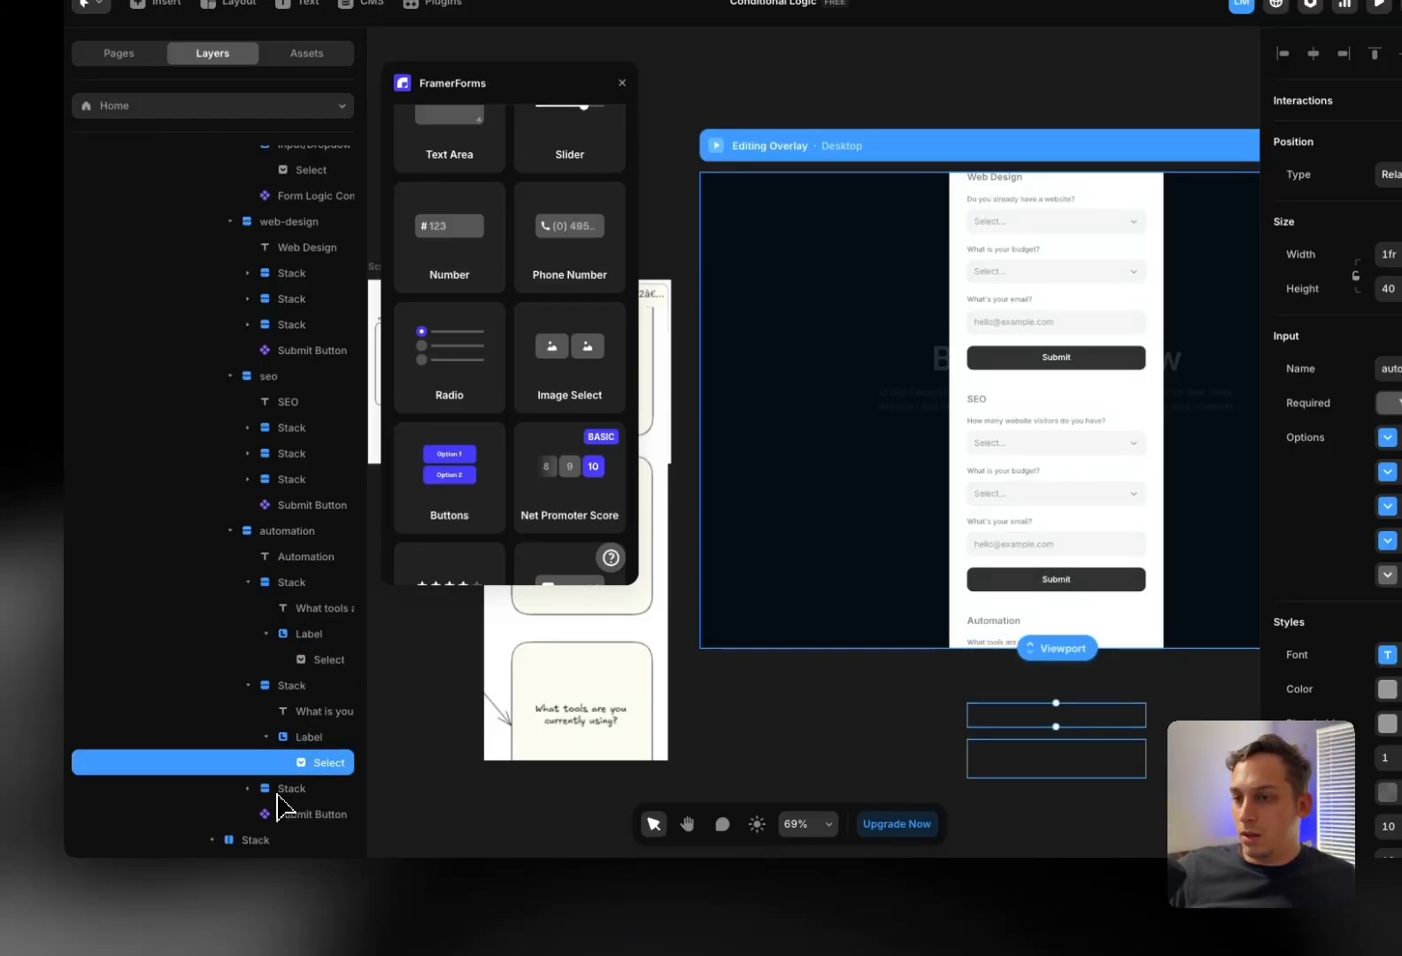
# Name the Automation email input automation-email, then inspect the SEO email input's name
pyautogui.click(246, 791)
pyautogui.click(307, 840)
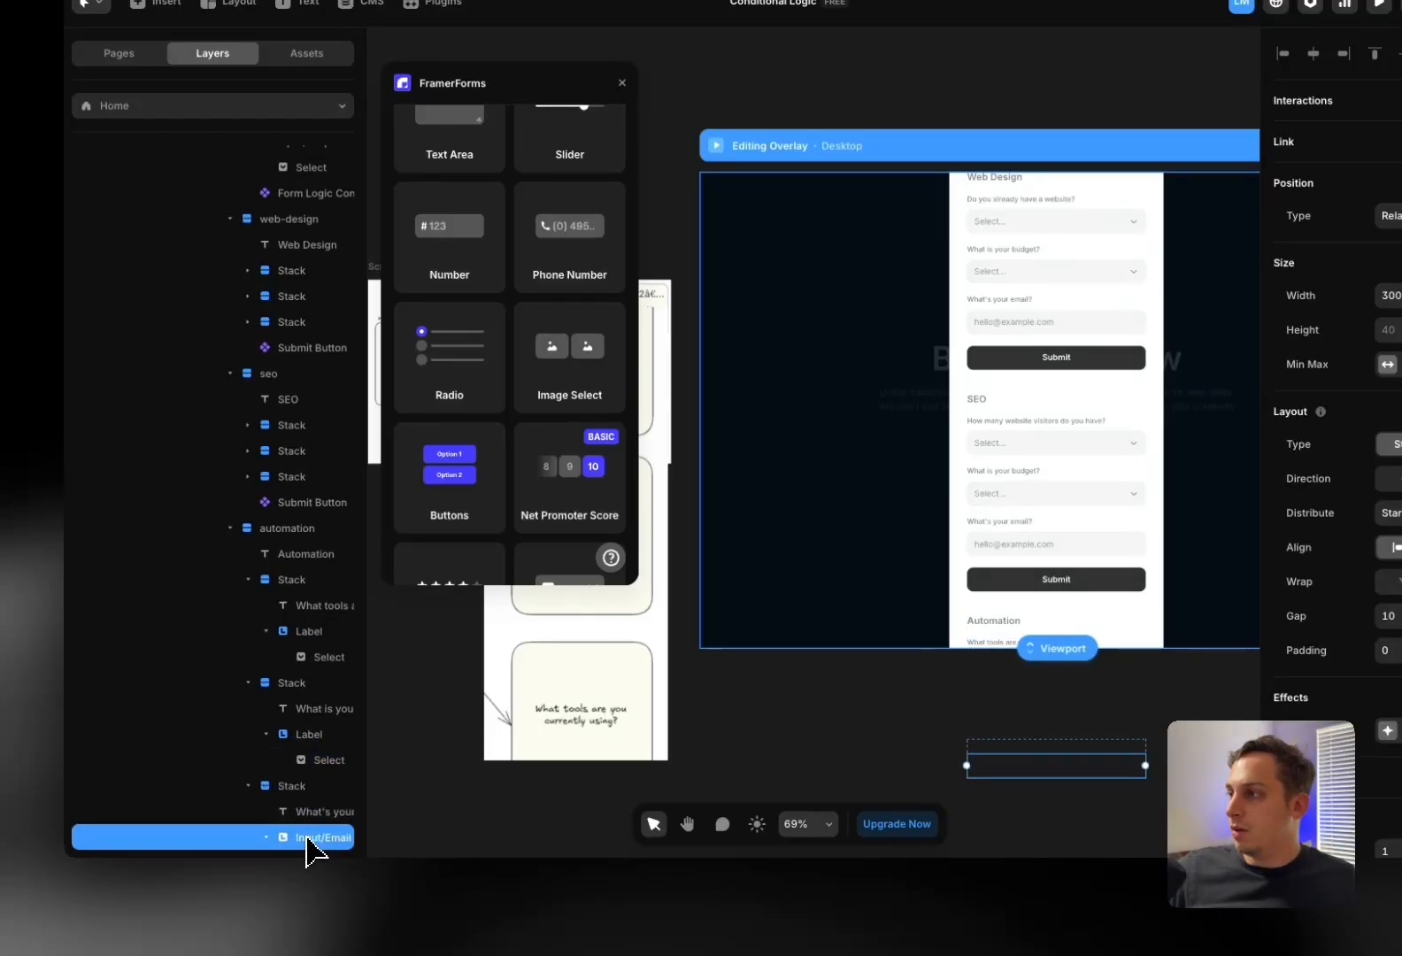
pyautogui.click(320, 799)
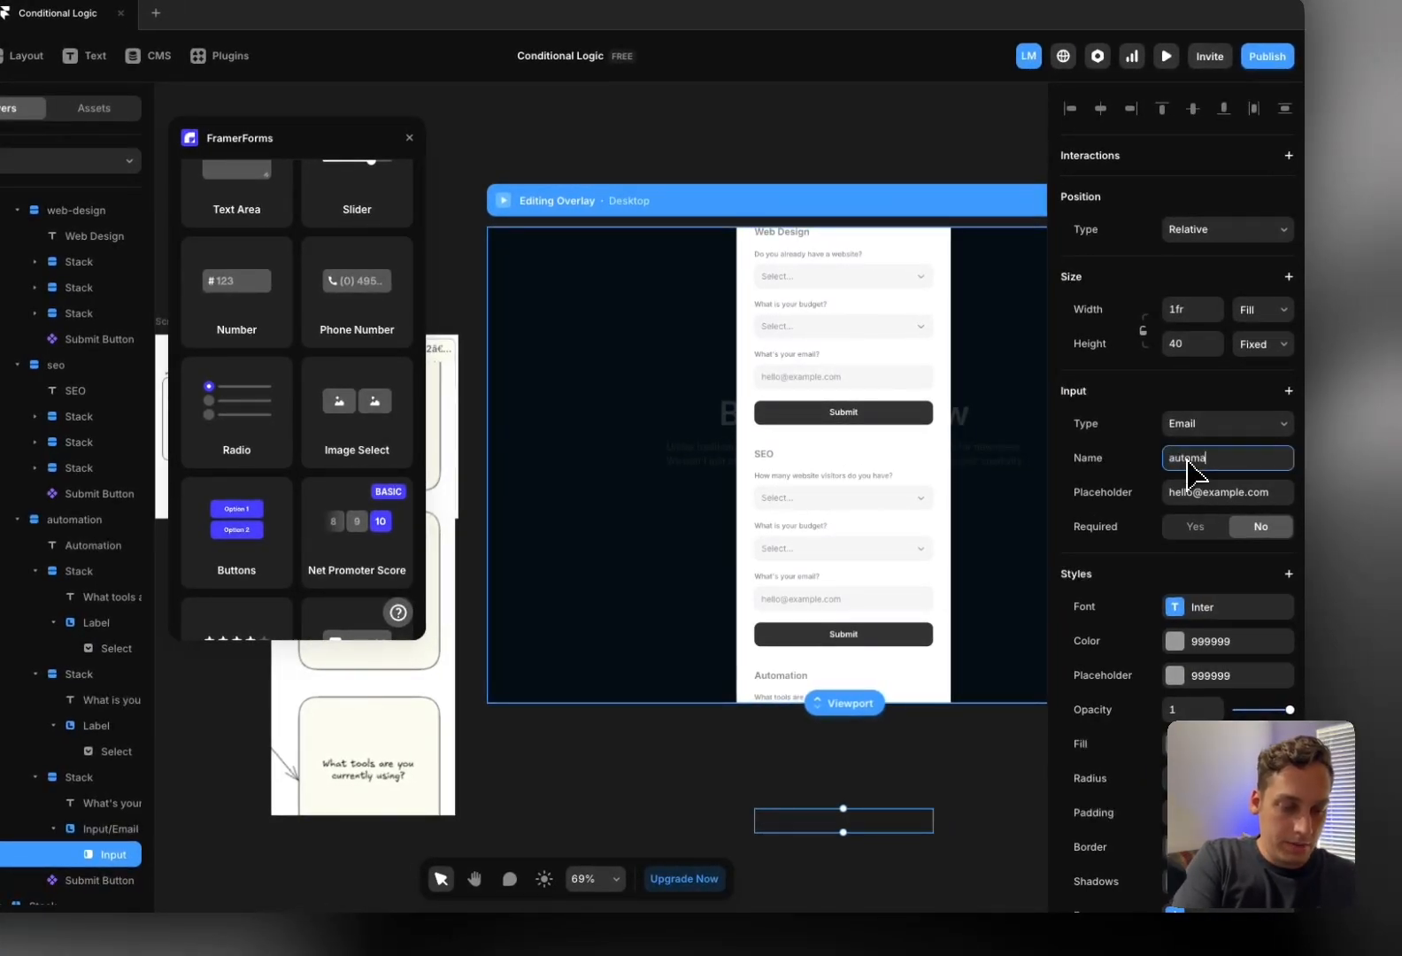
pyautogui.write('-email')
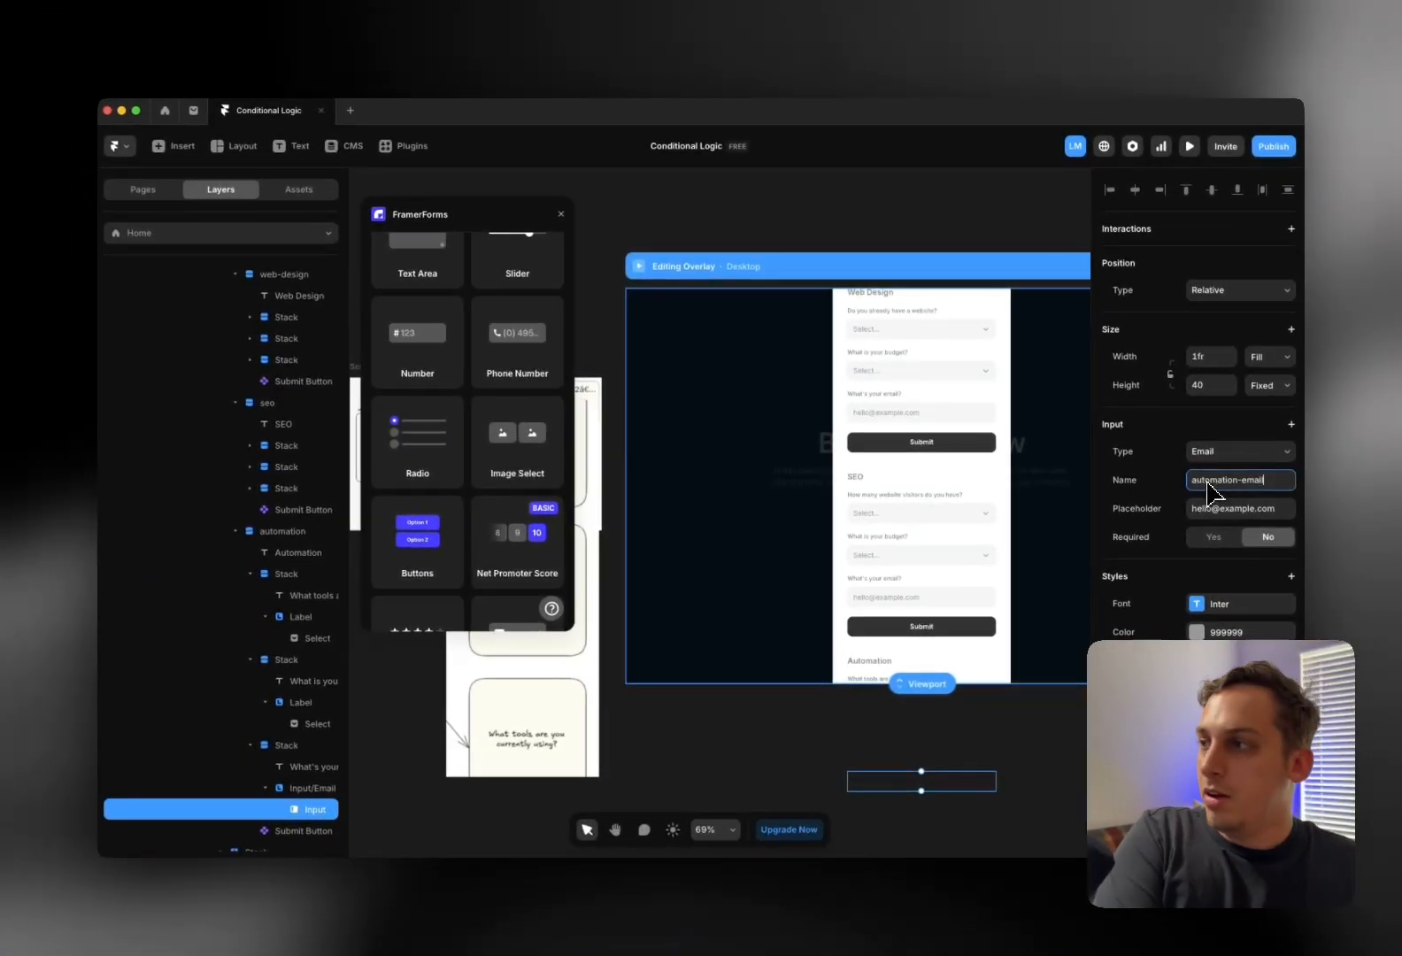
pyautogui.scroll(1, 288, 565)
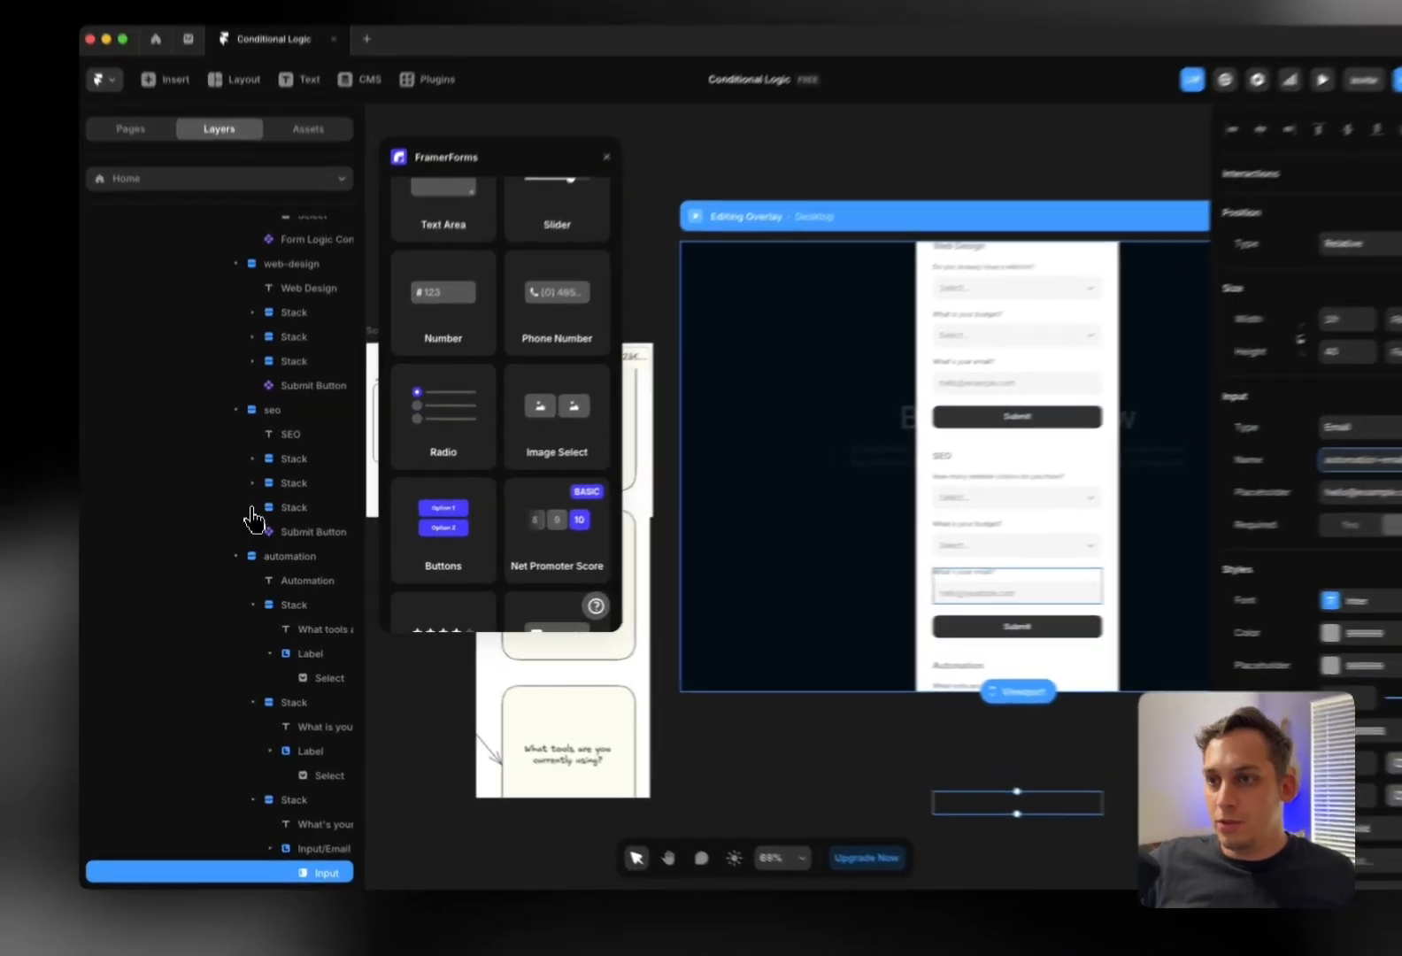
pyautogui.click(251, 522)
pyautogui.click(274, 553)
pyautogui.click(314, 585)
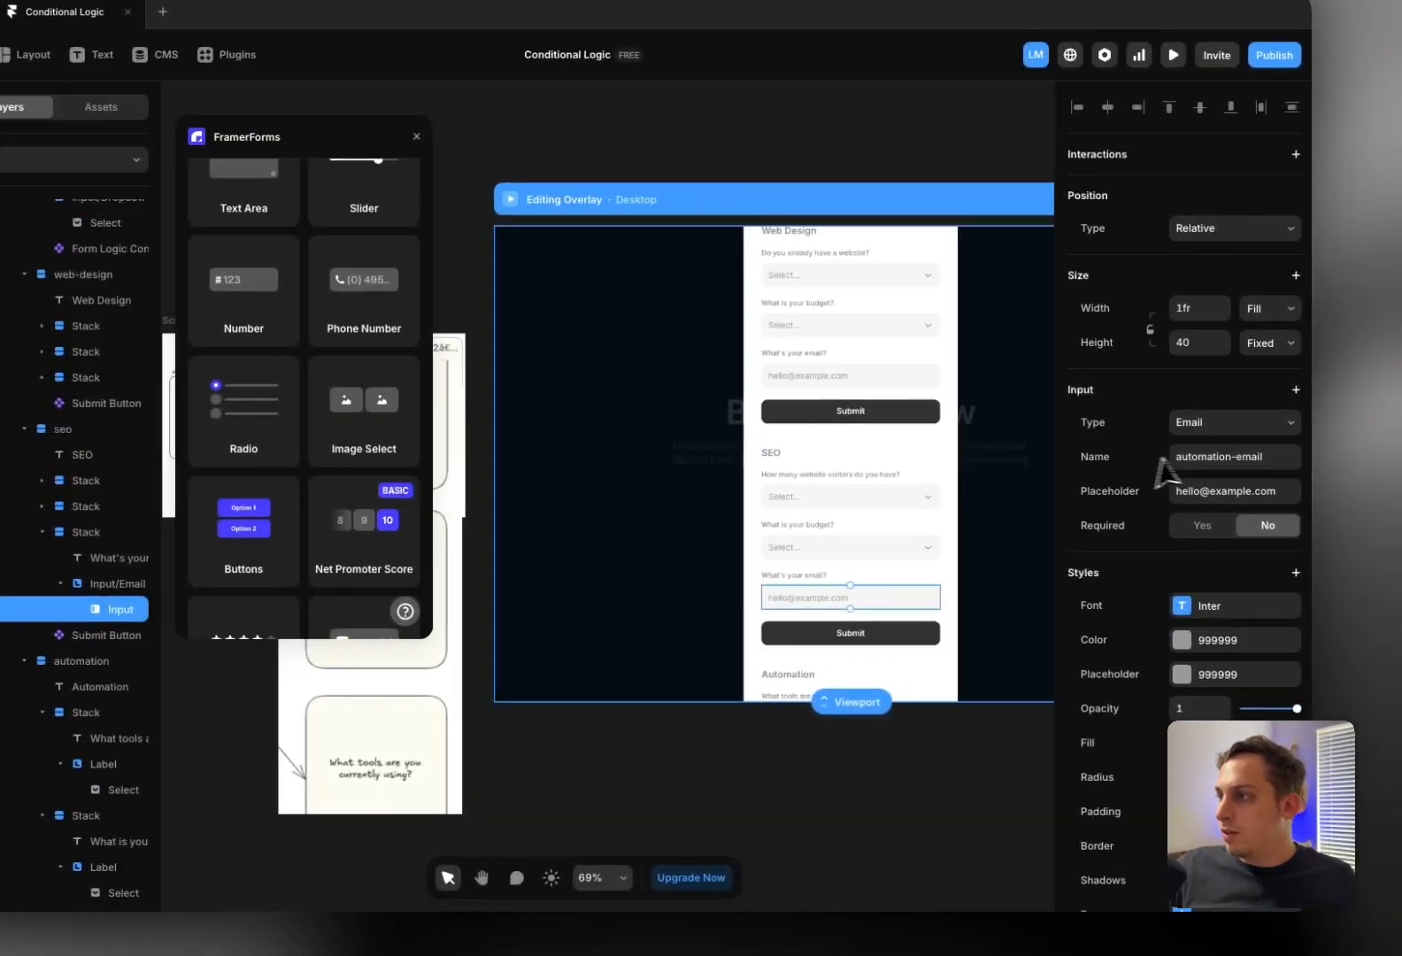
pyautogui.moveTo(1360, 457); pyautogui.dragTo(1384, 458)
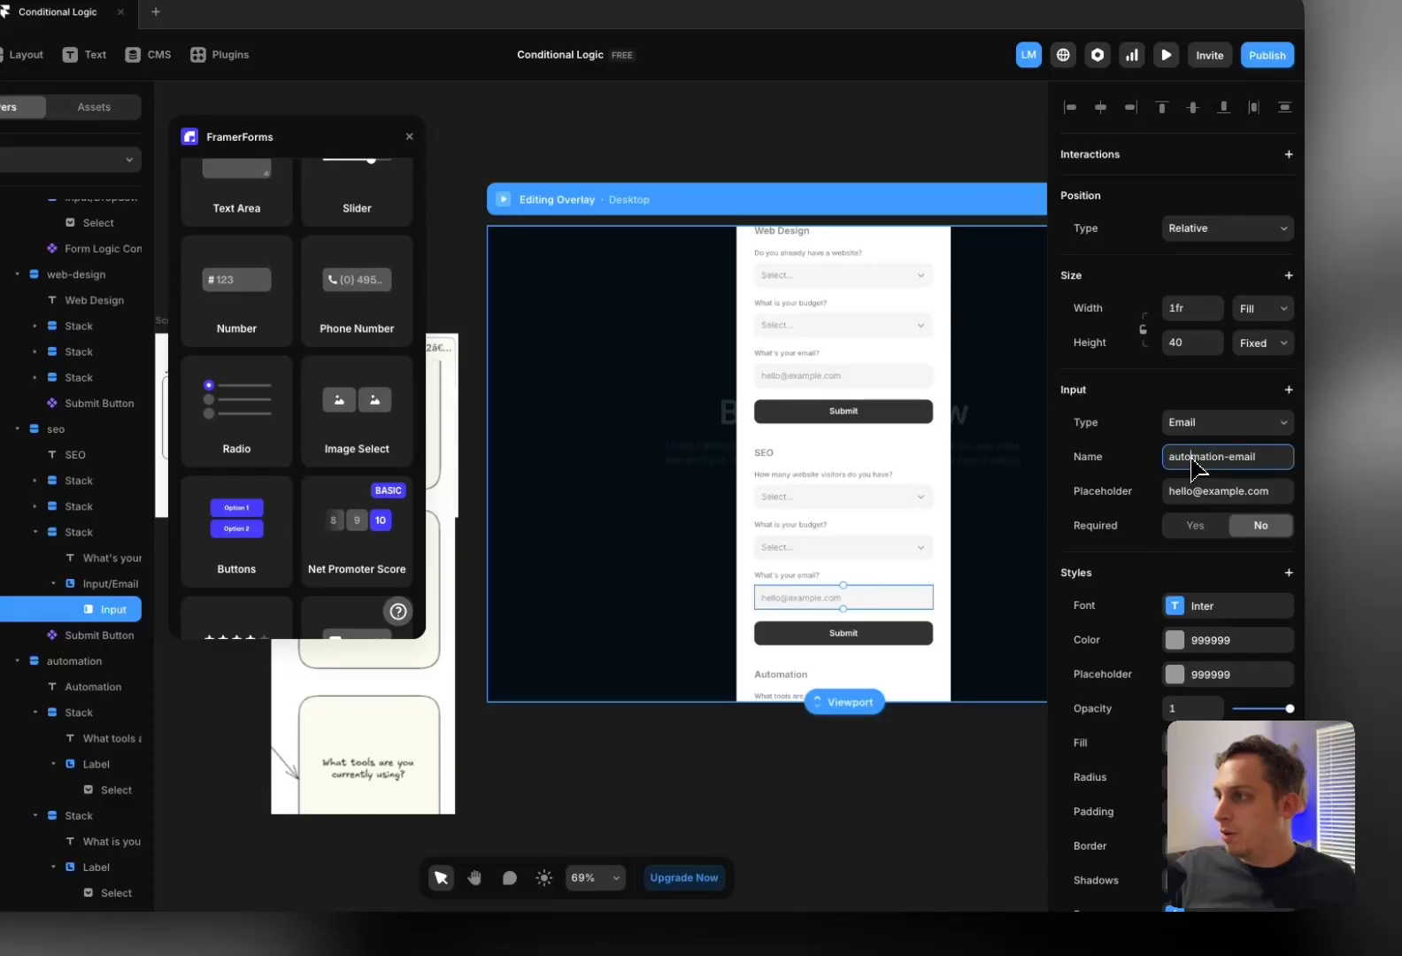
# Name the SEO page's email input field seo-email
pyautogui.write('seo-em')
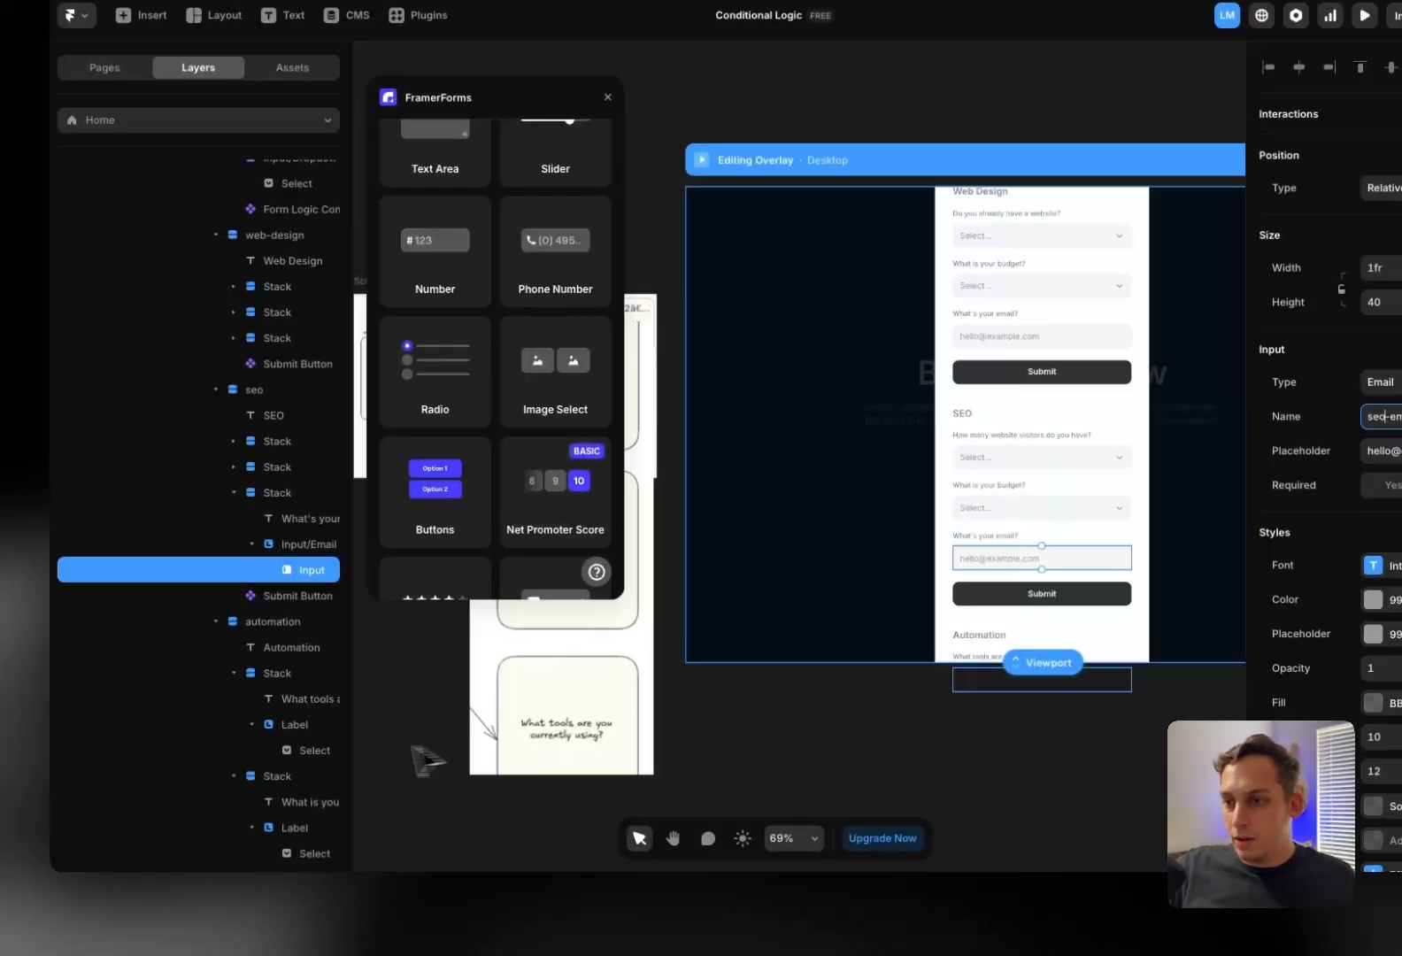
pyautogui.scroll(-3, 115, 825)
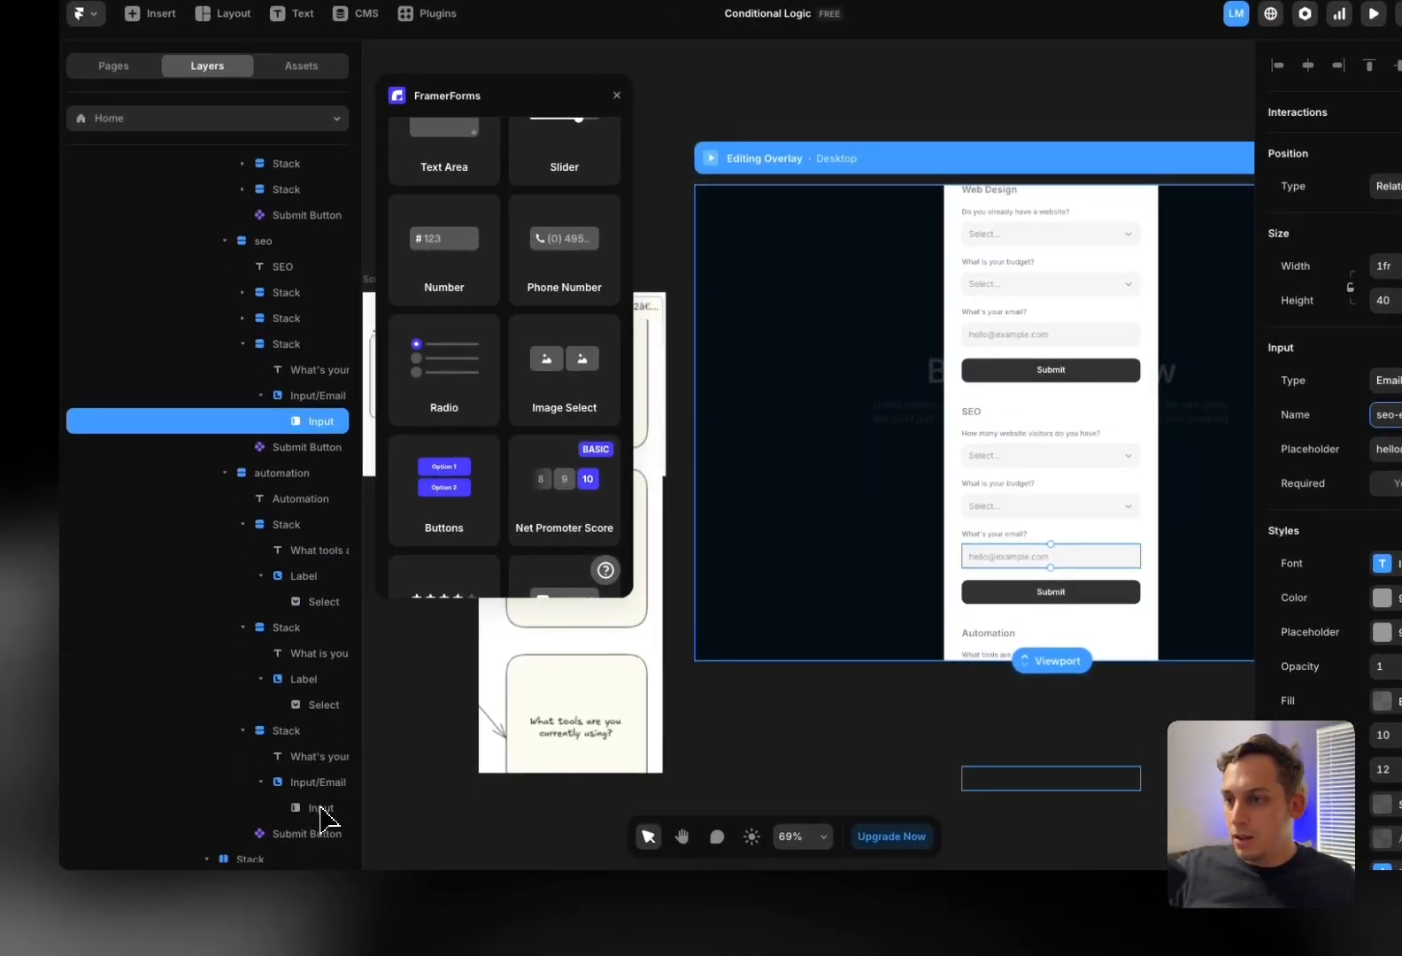
pyautogui.click(320, 807)
pyautogui.scroll(2, 281, 526)
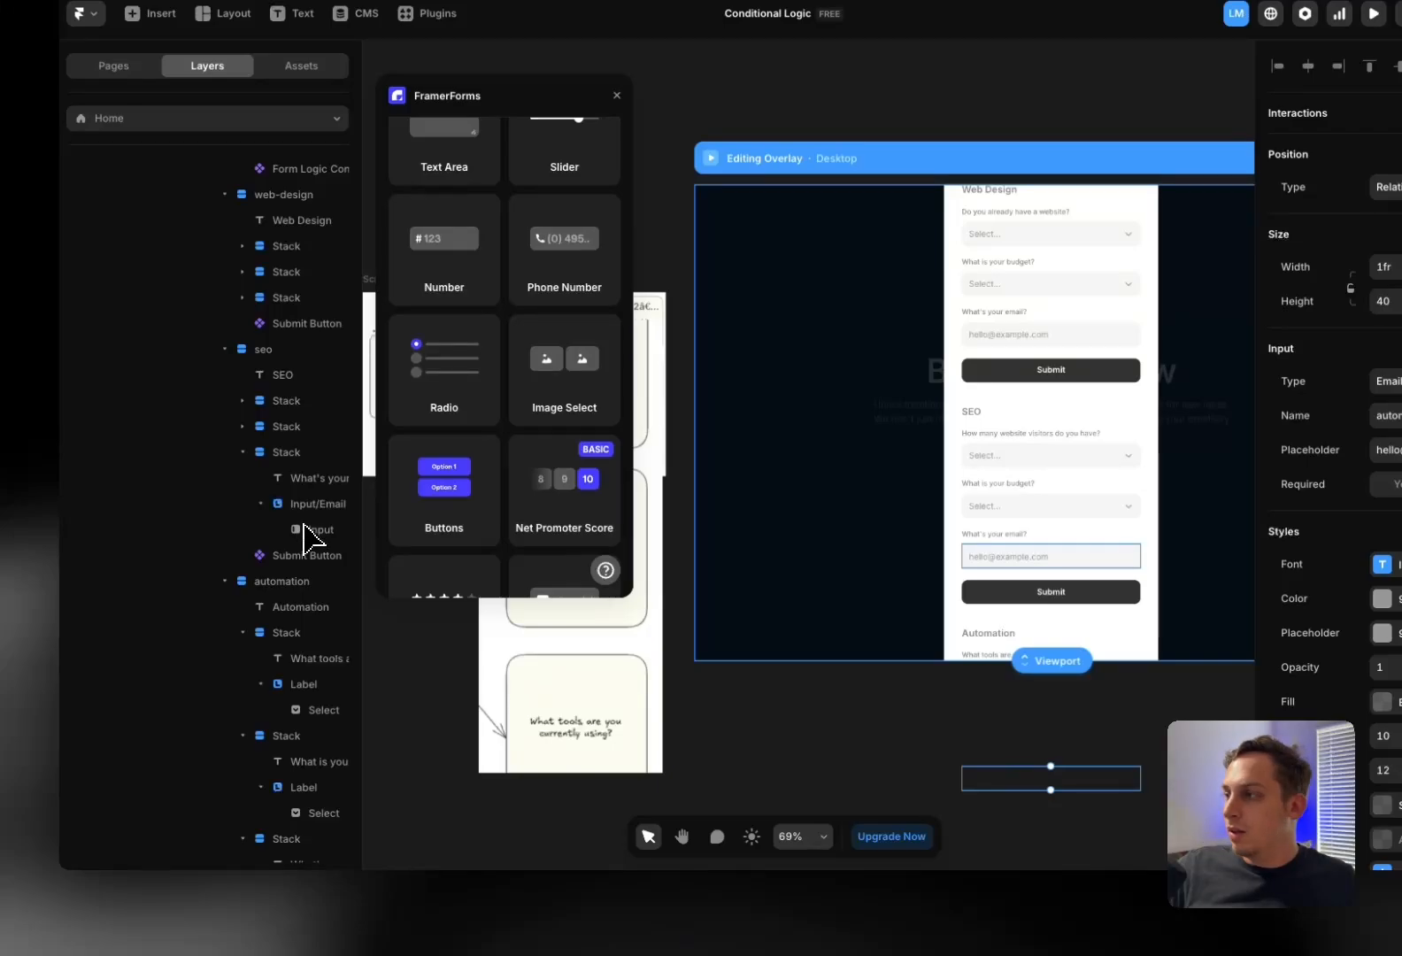
pyautogui.click(310, 531)
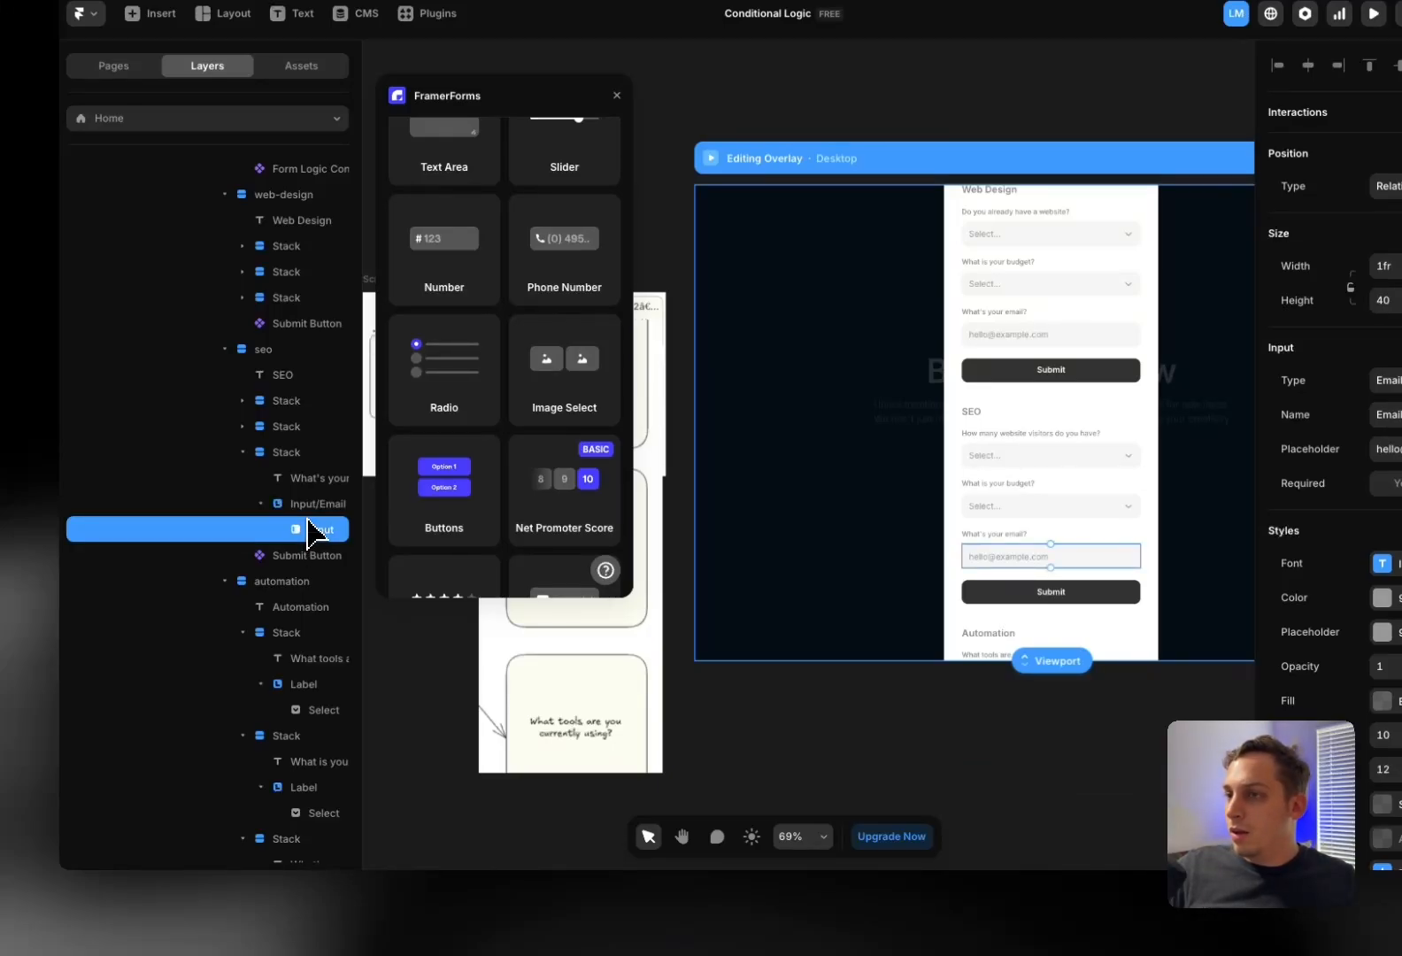
pyautogui.scroll(-3, 310, 531)
pyautogui.click(315, 789)
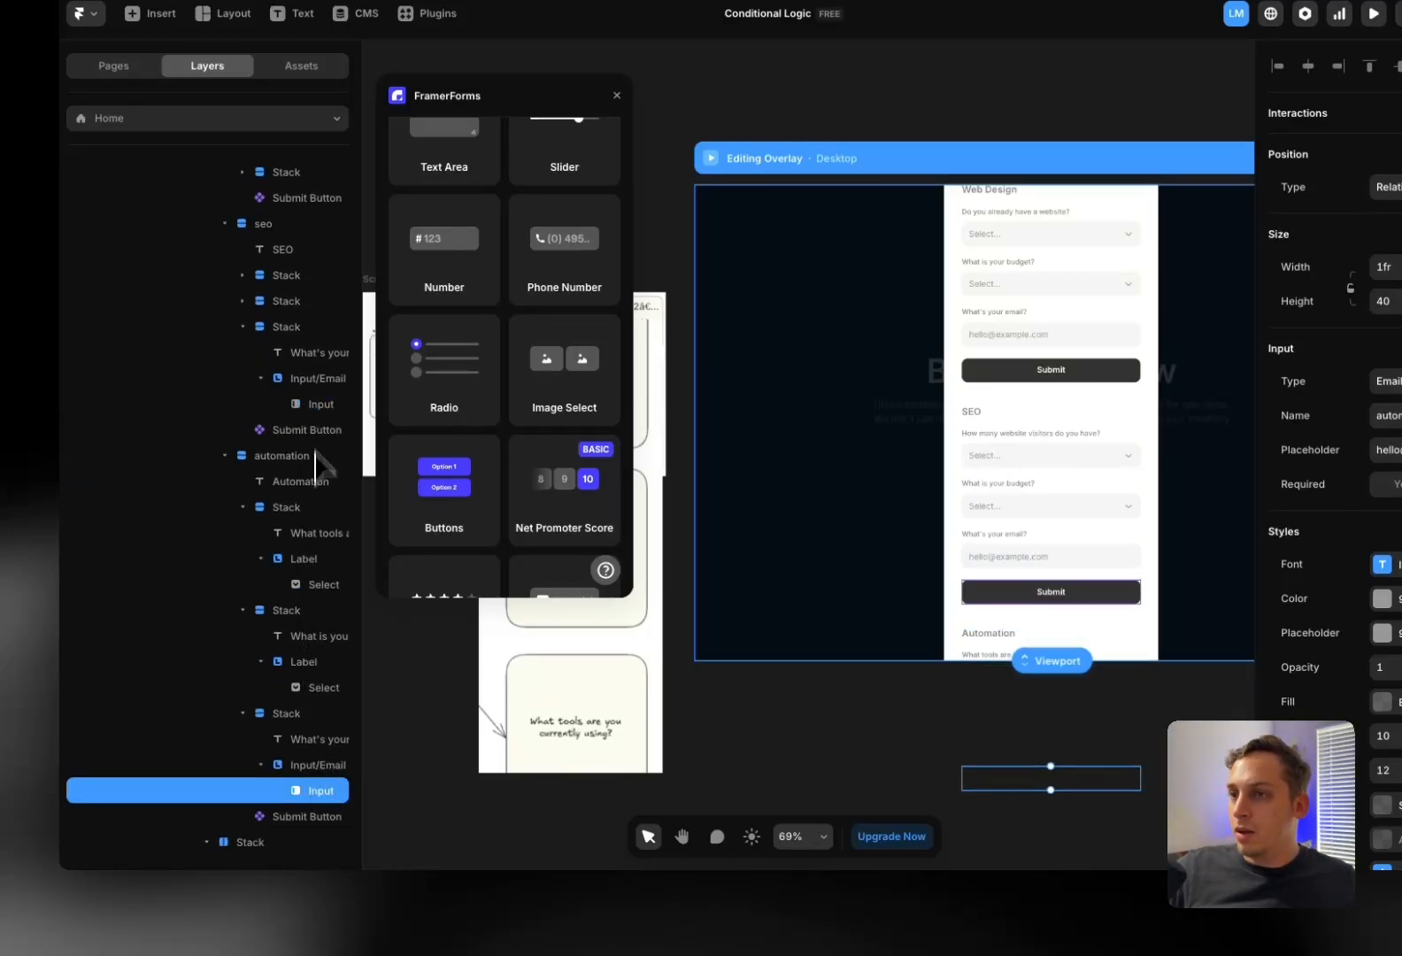
pyautogui.click(321, 403)
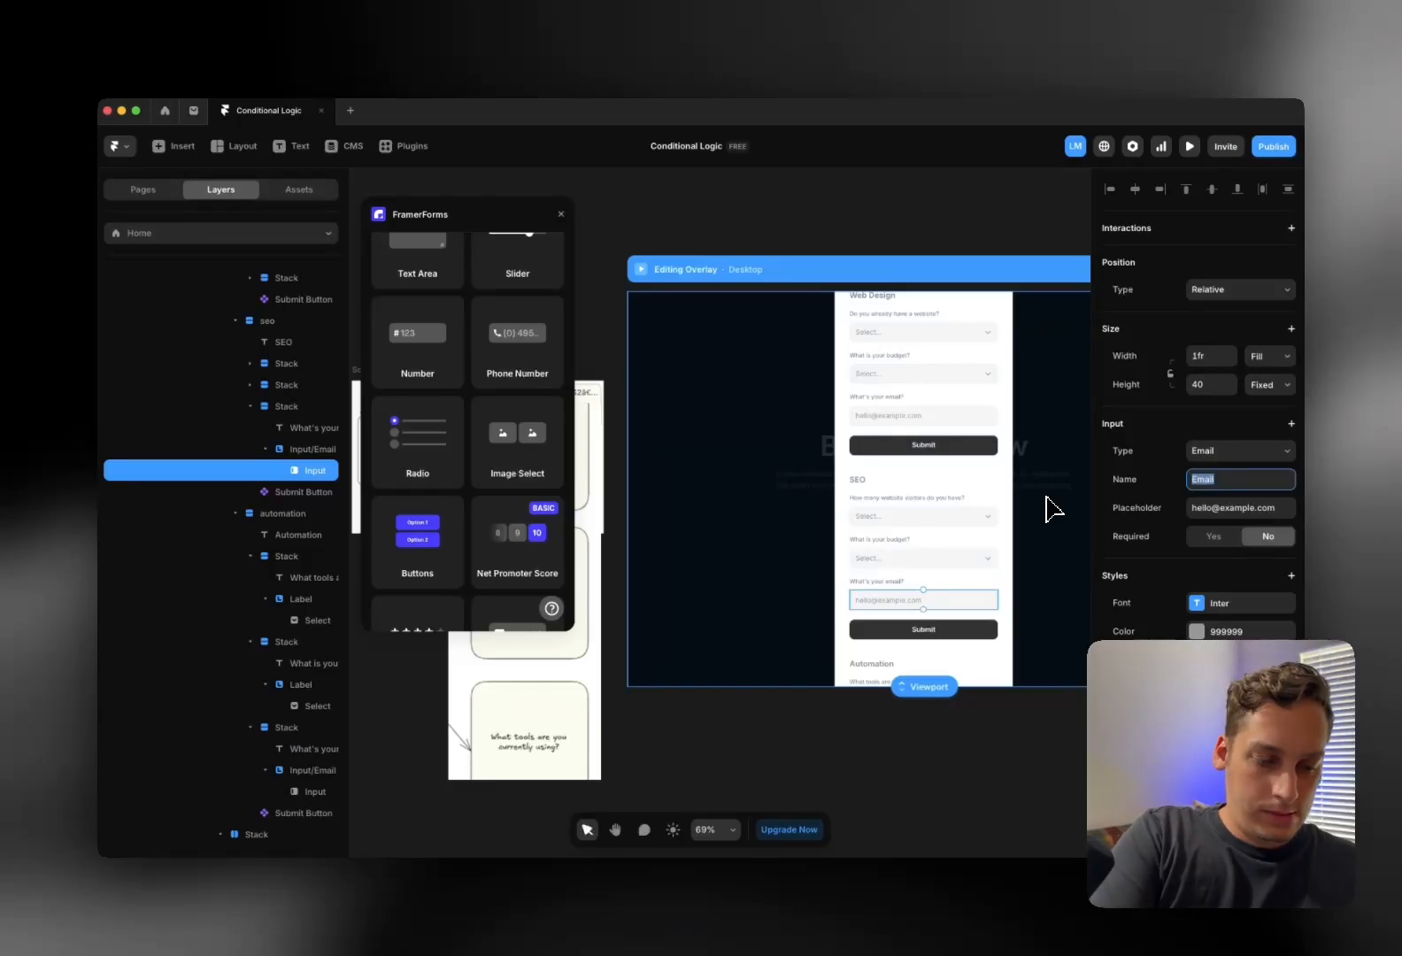
pyautogui.write('il')
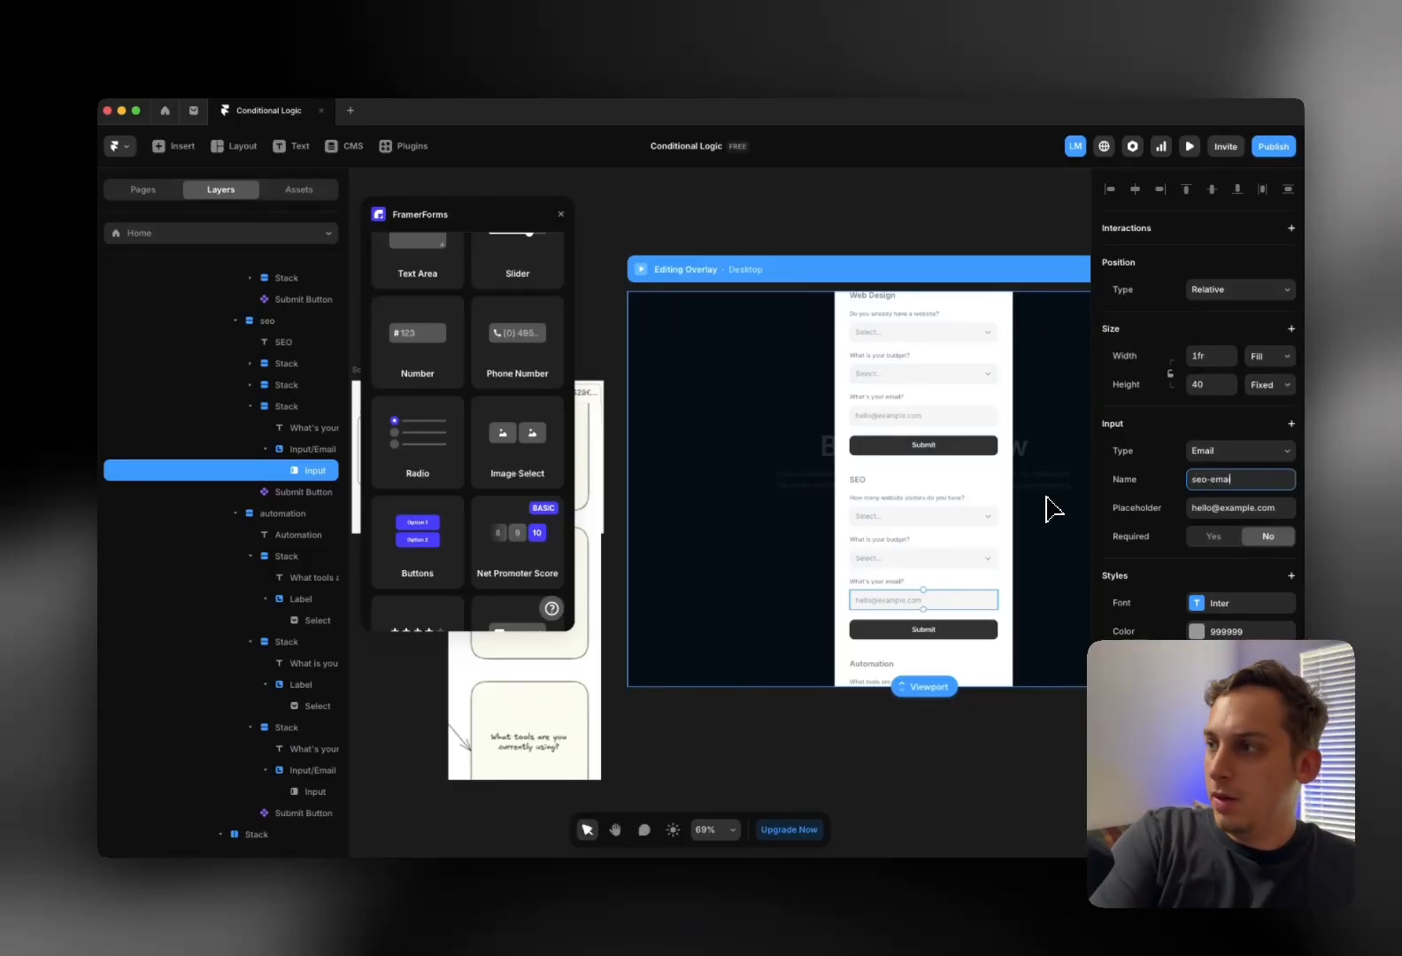
# Check the SEO budget dropdown, then rename the website-visitors dropdown to seo-select
pyautogui.scroll(5, 1052, 508)
pyautogui.scroll(-6, 991, 518)
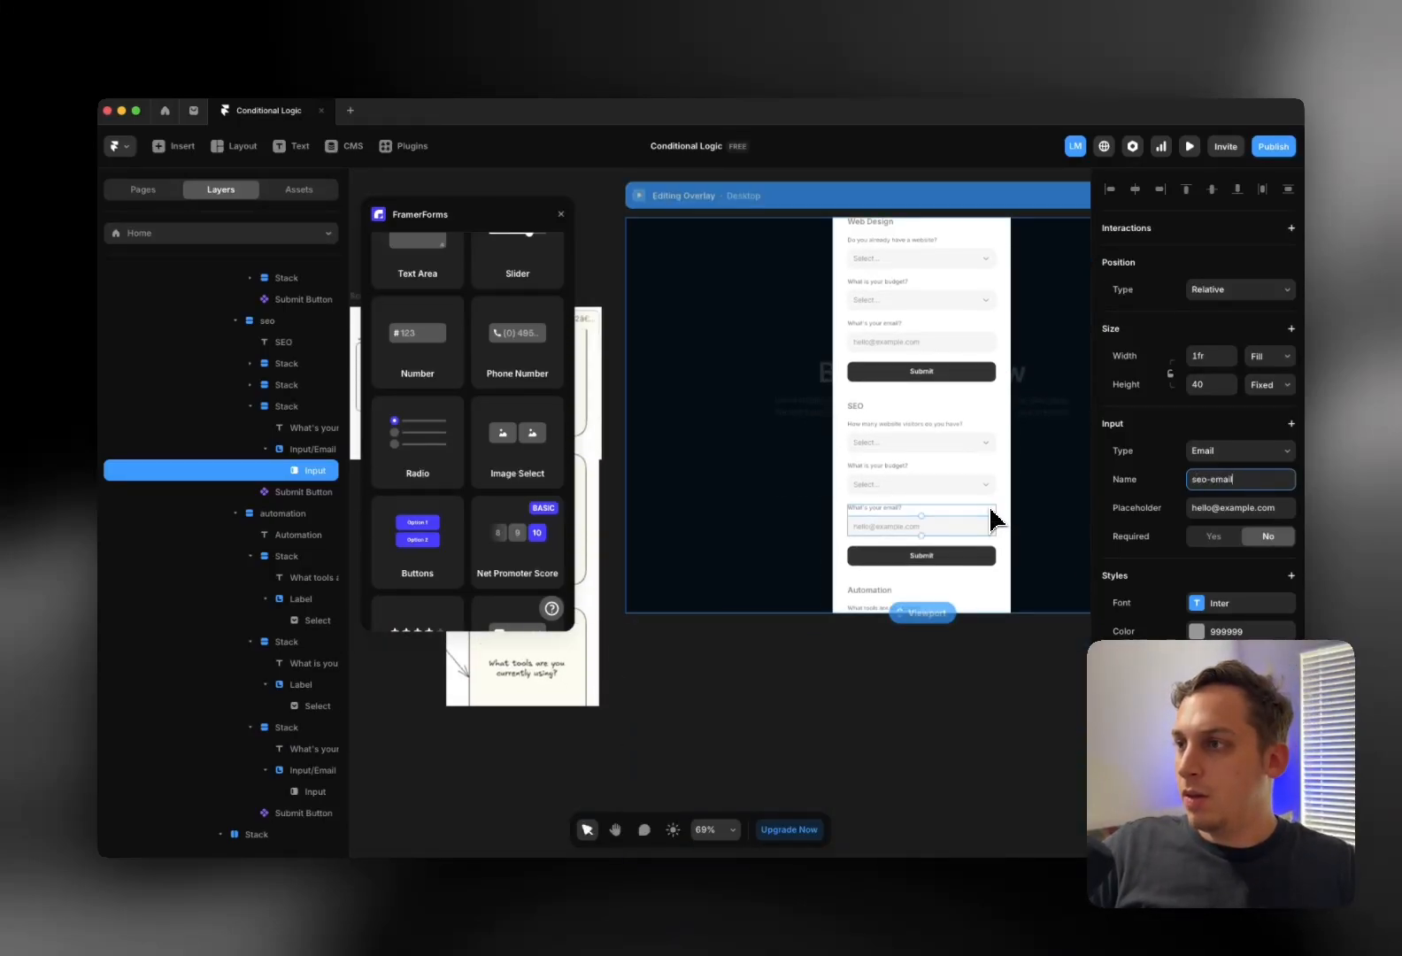
pyautogui.scroll(3, 635, 506)
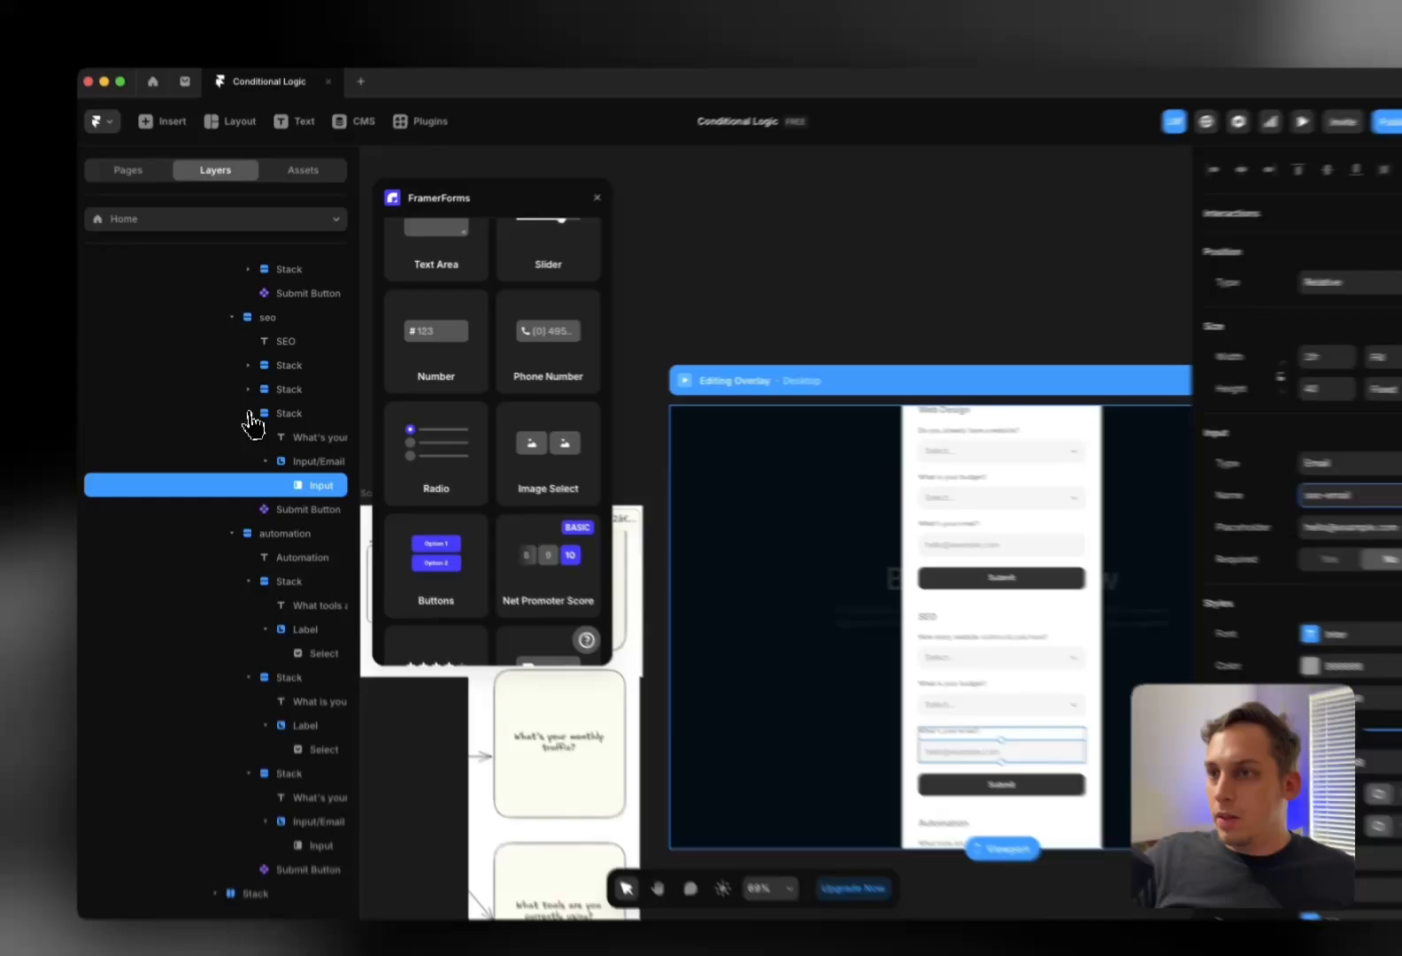
pyautogui.click(249, 413)
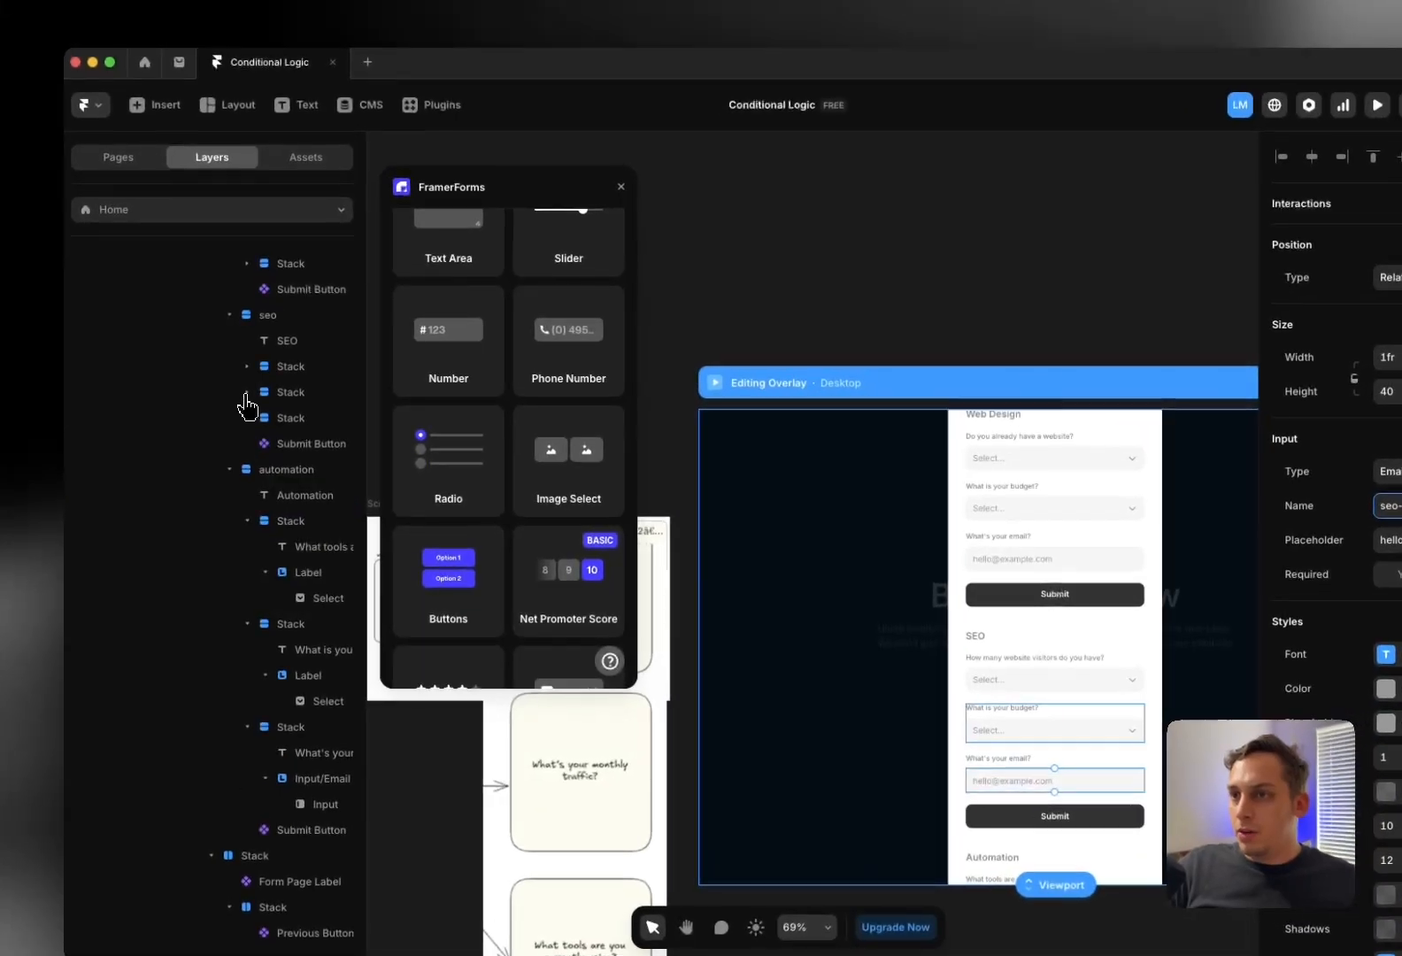
pyautogui.click(248, 390)
pyautogui.click(313, 461)
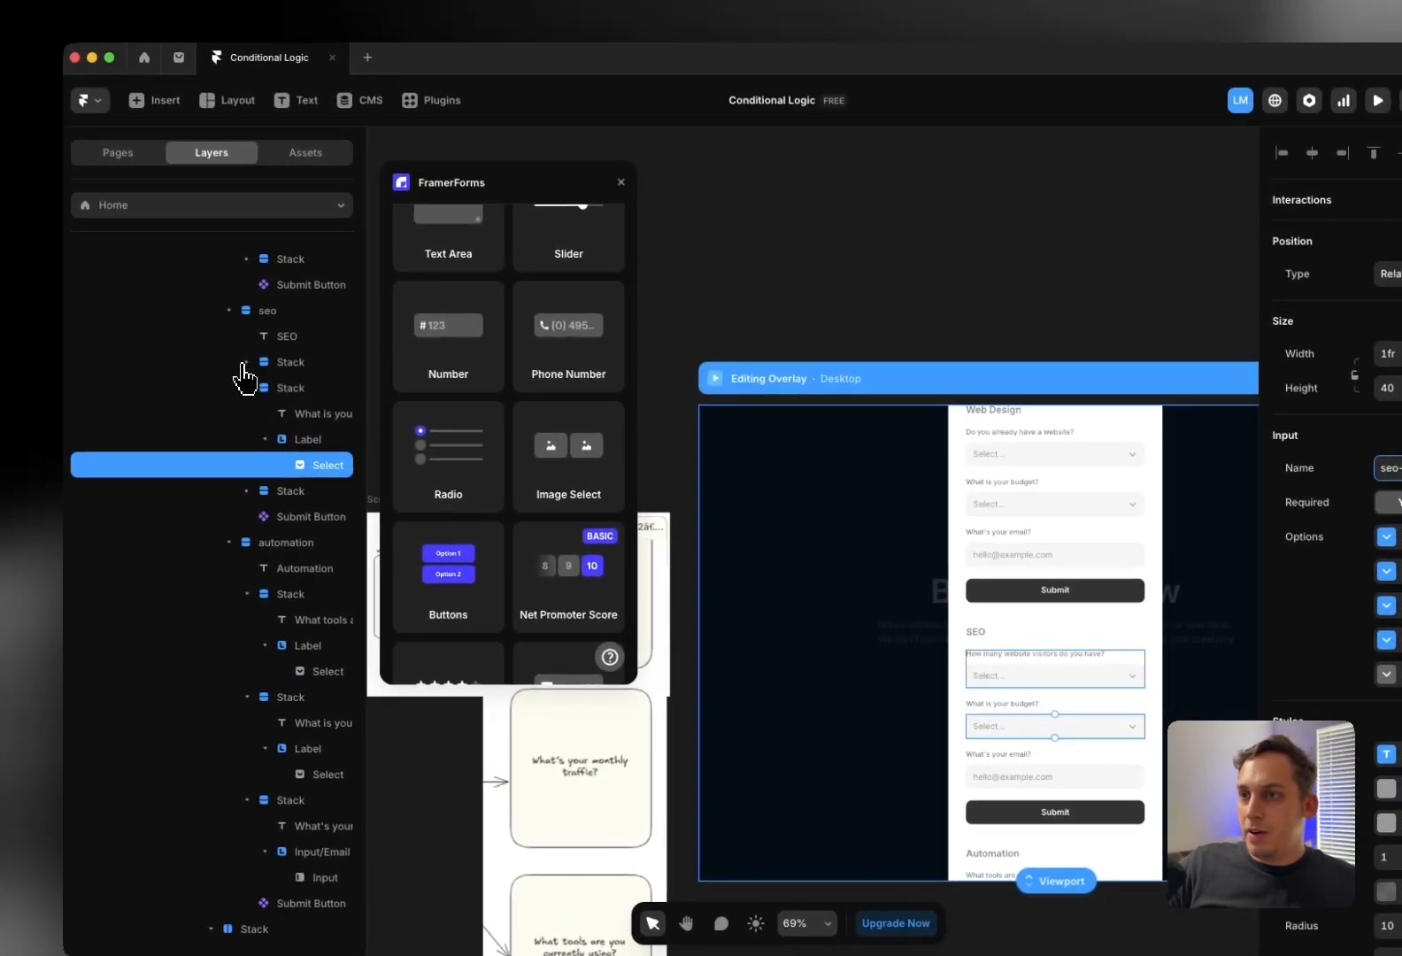
pyautogui.click(47, 349)
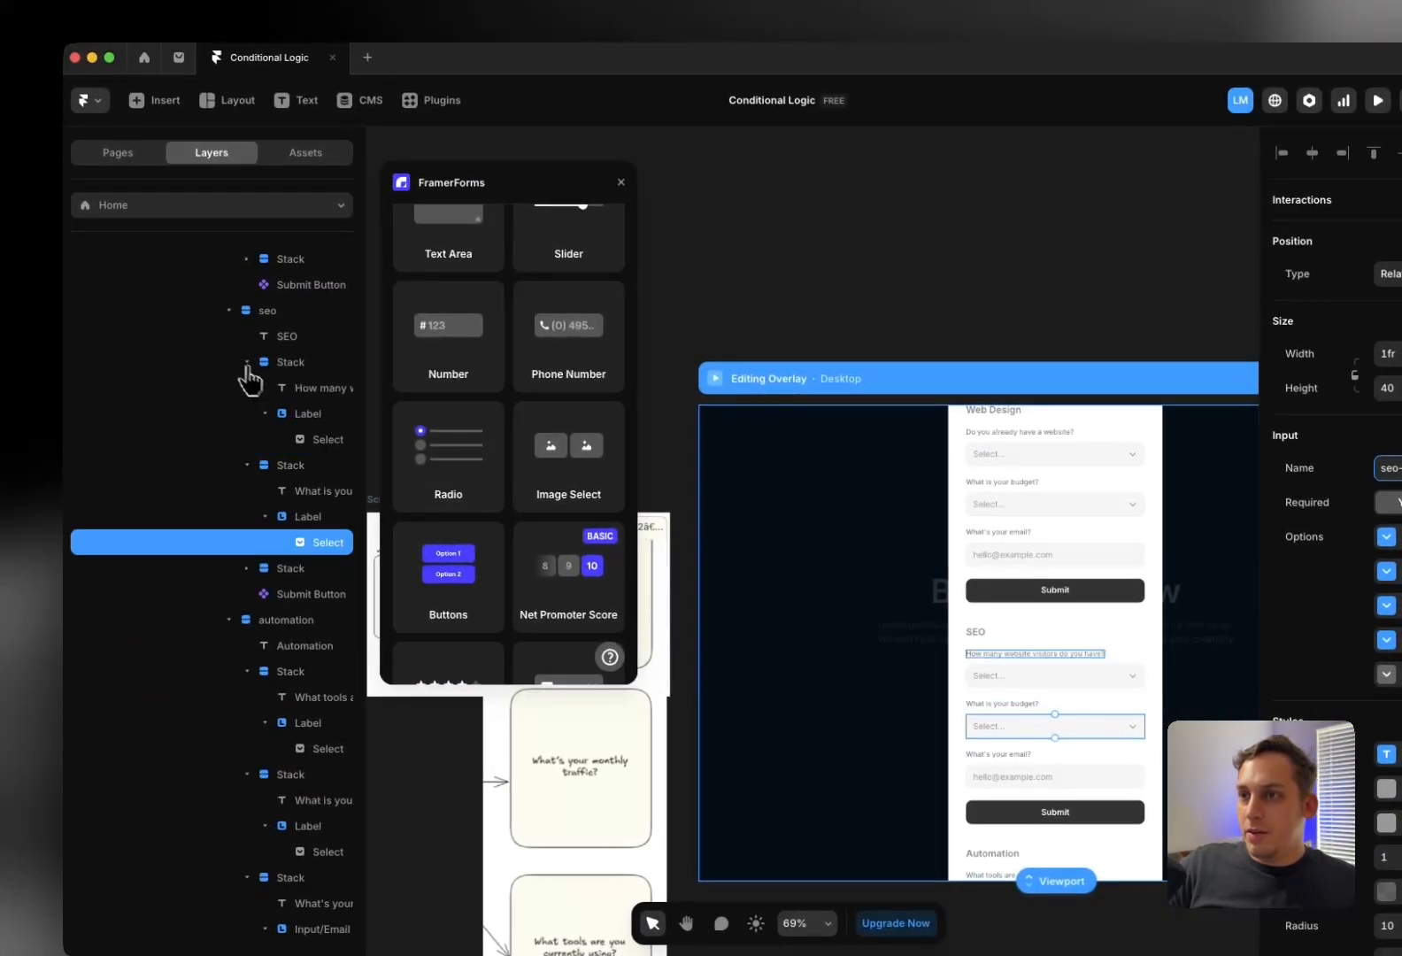
pyautogui.click(313, 439)
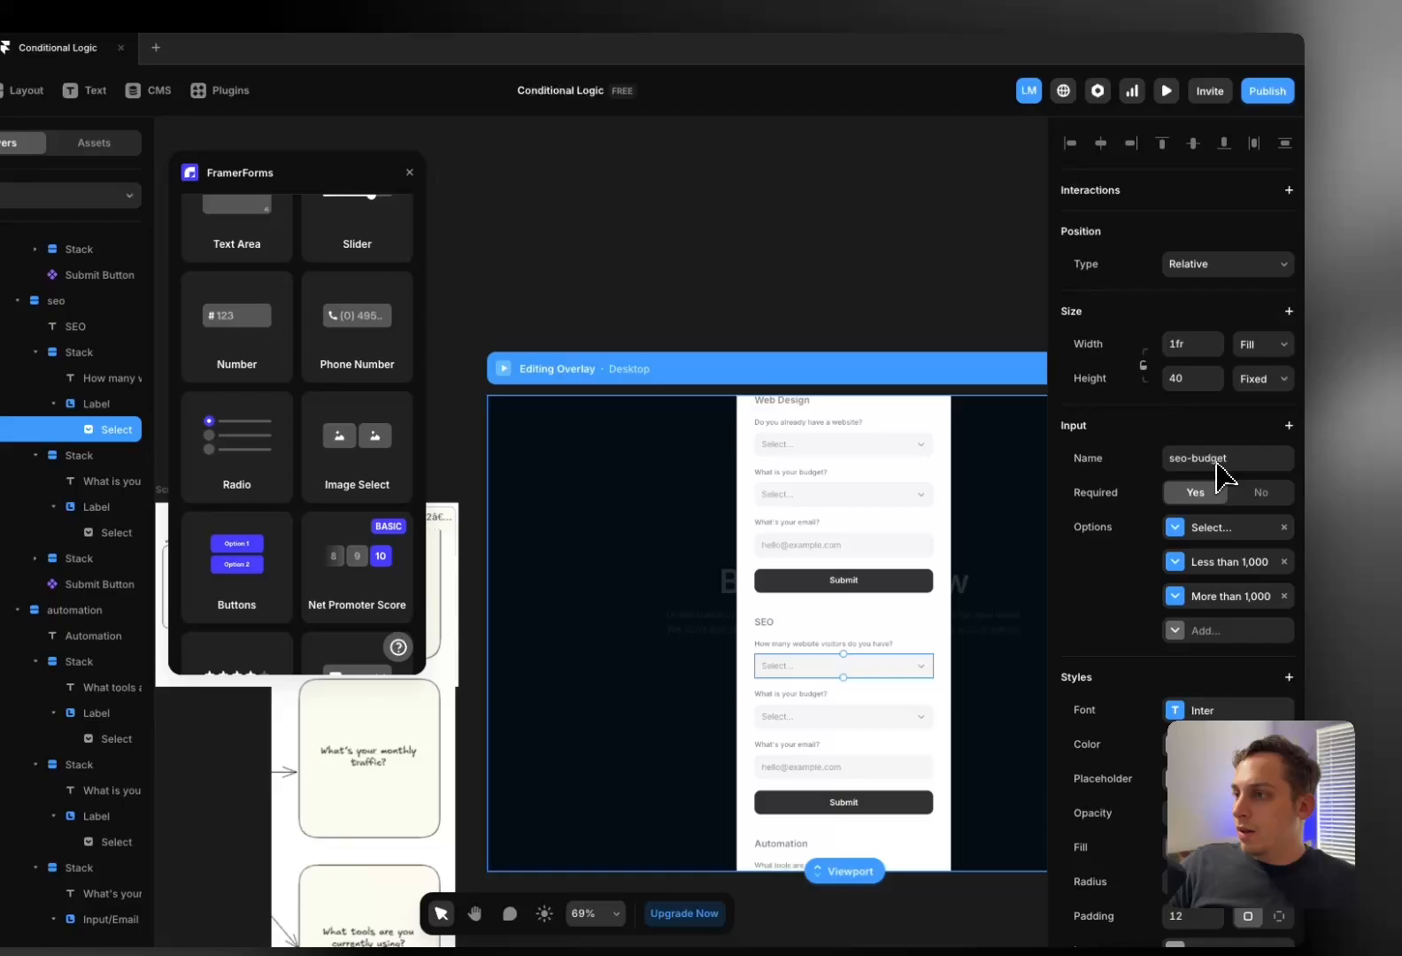
pyautogui.click(1227, 460)
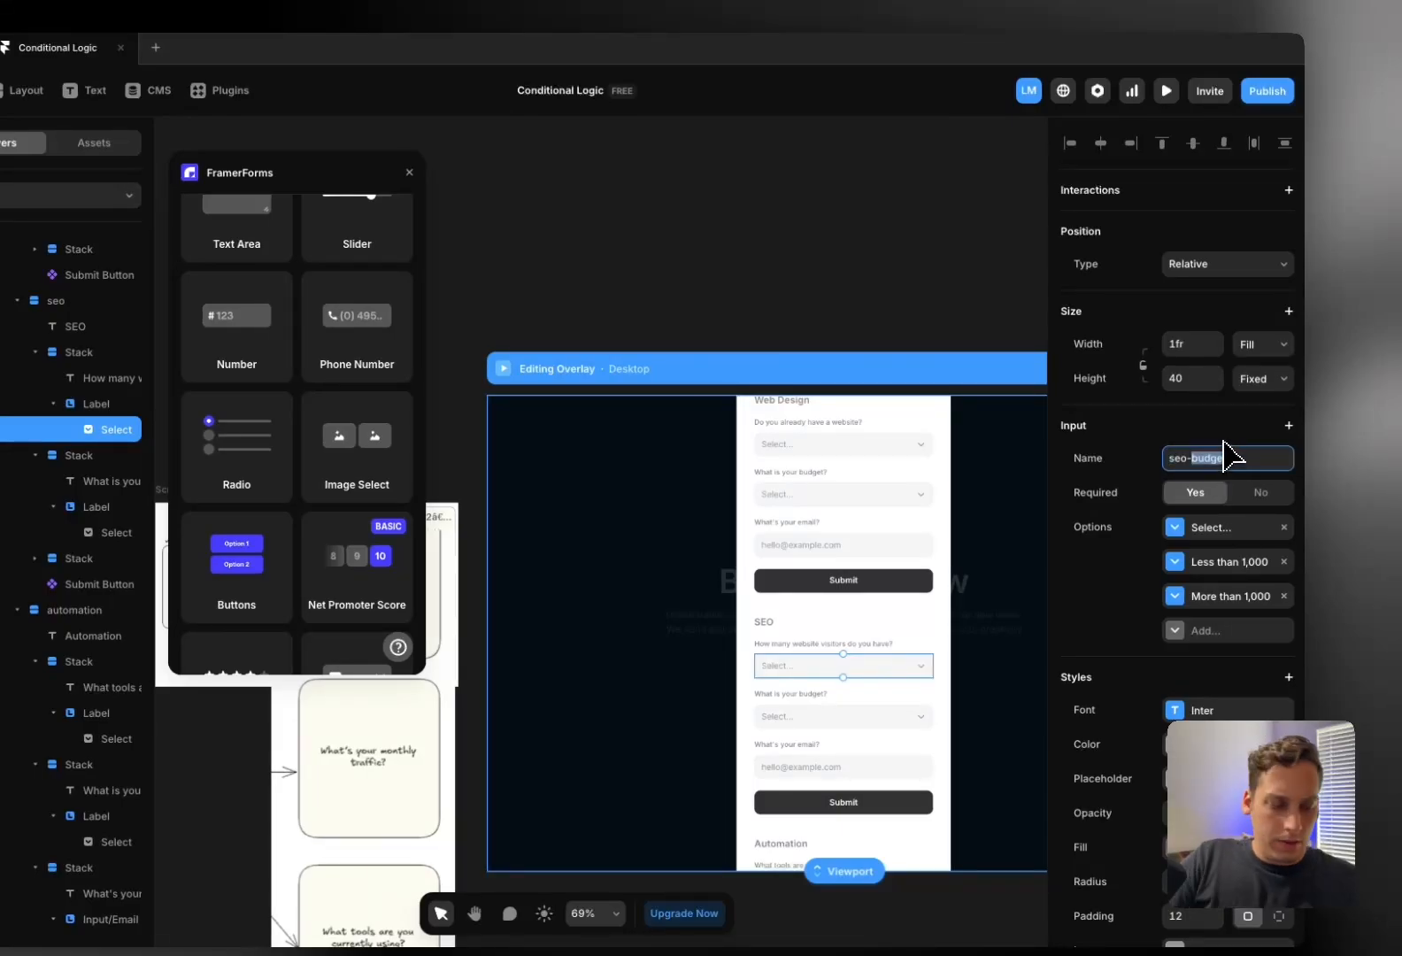
pyautogui.write('selection')
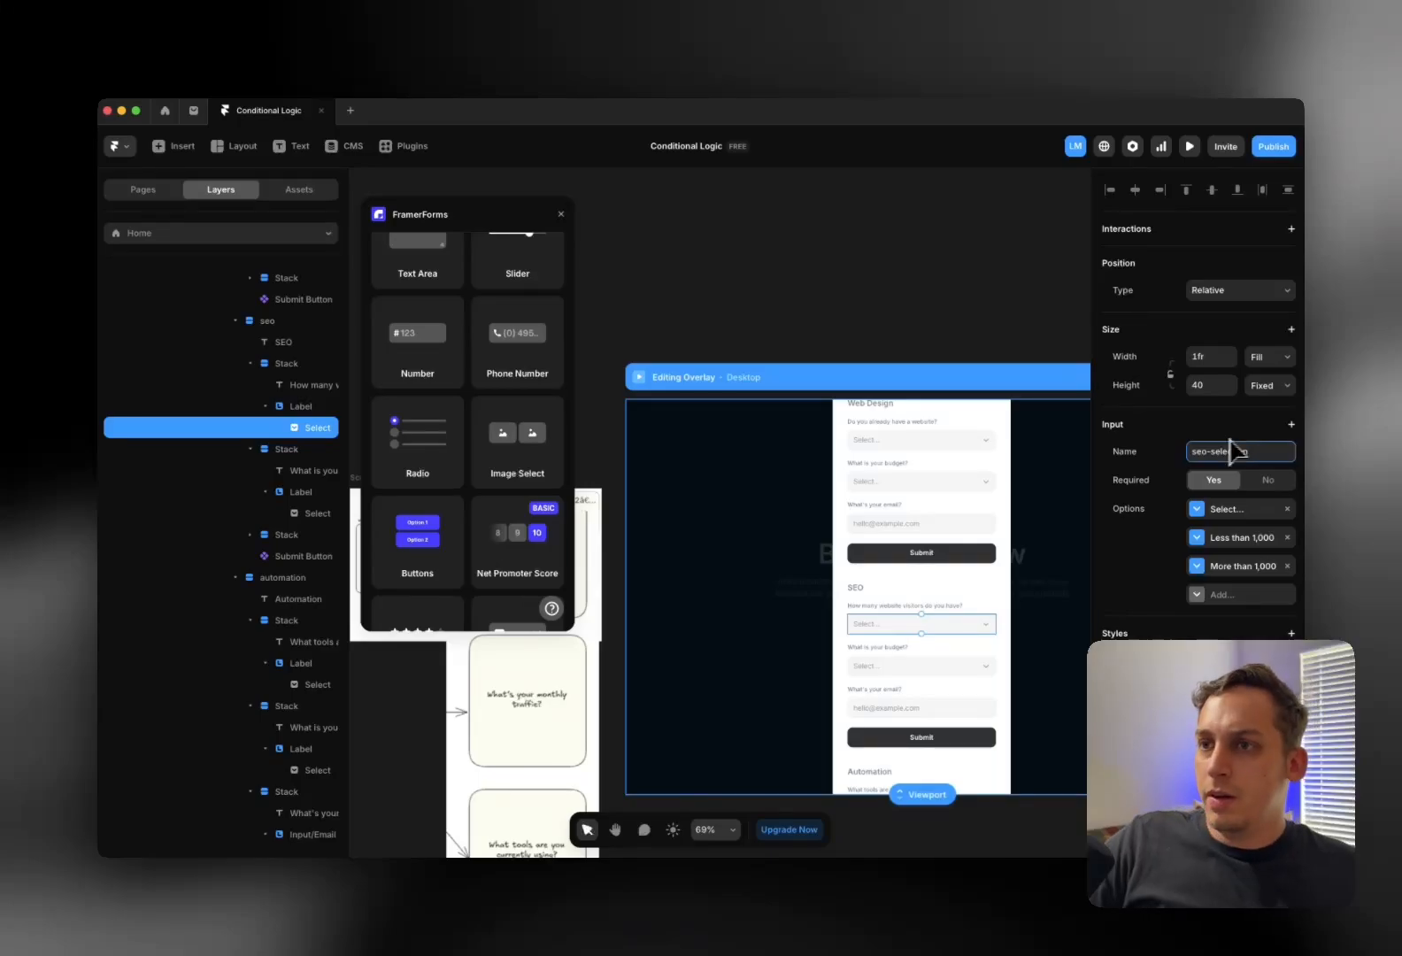
pyautogui.scroll(4, 328, 388)
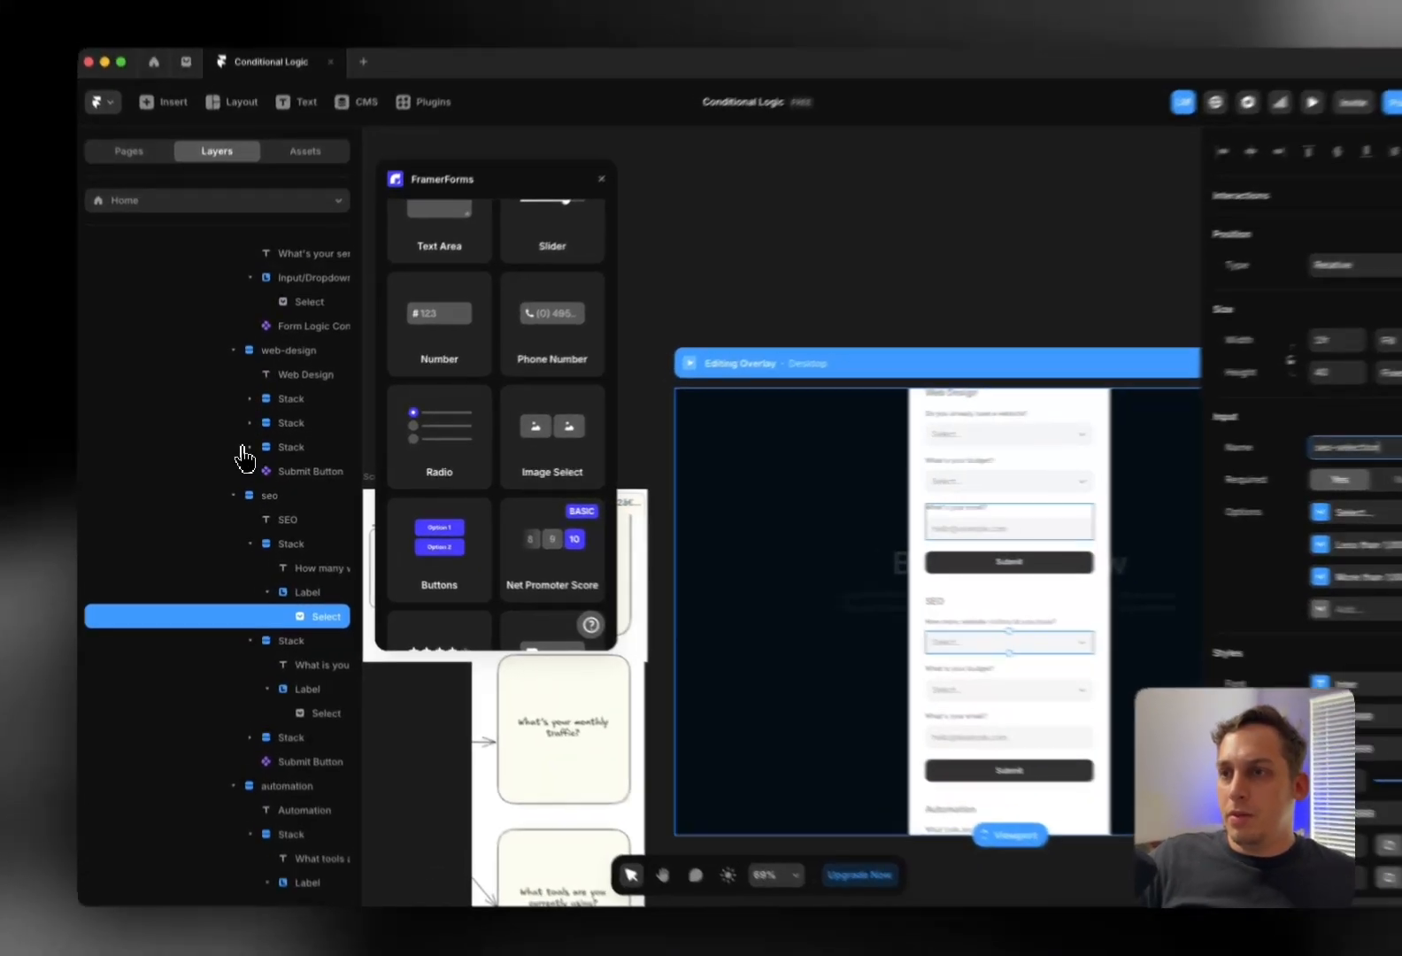
# Rename the Web Design email input from Email to design-email
pyautogui.click(247, 447)
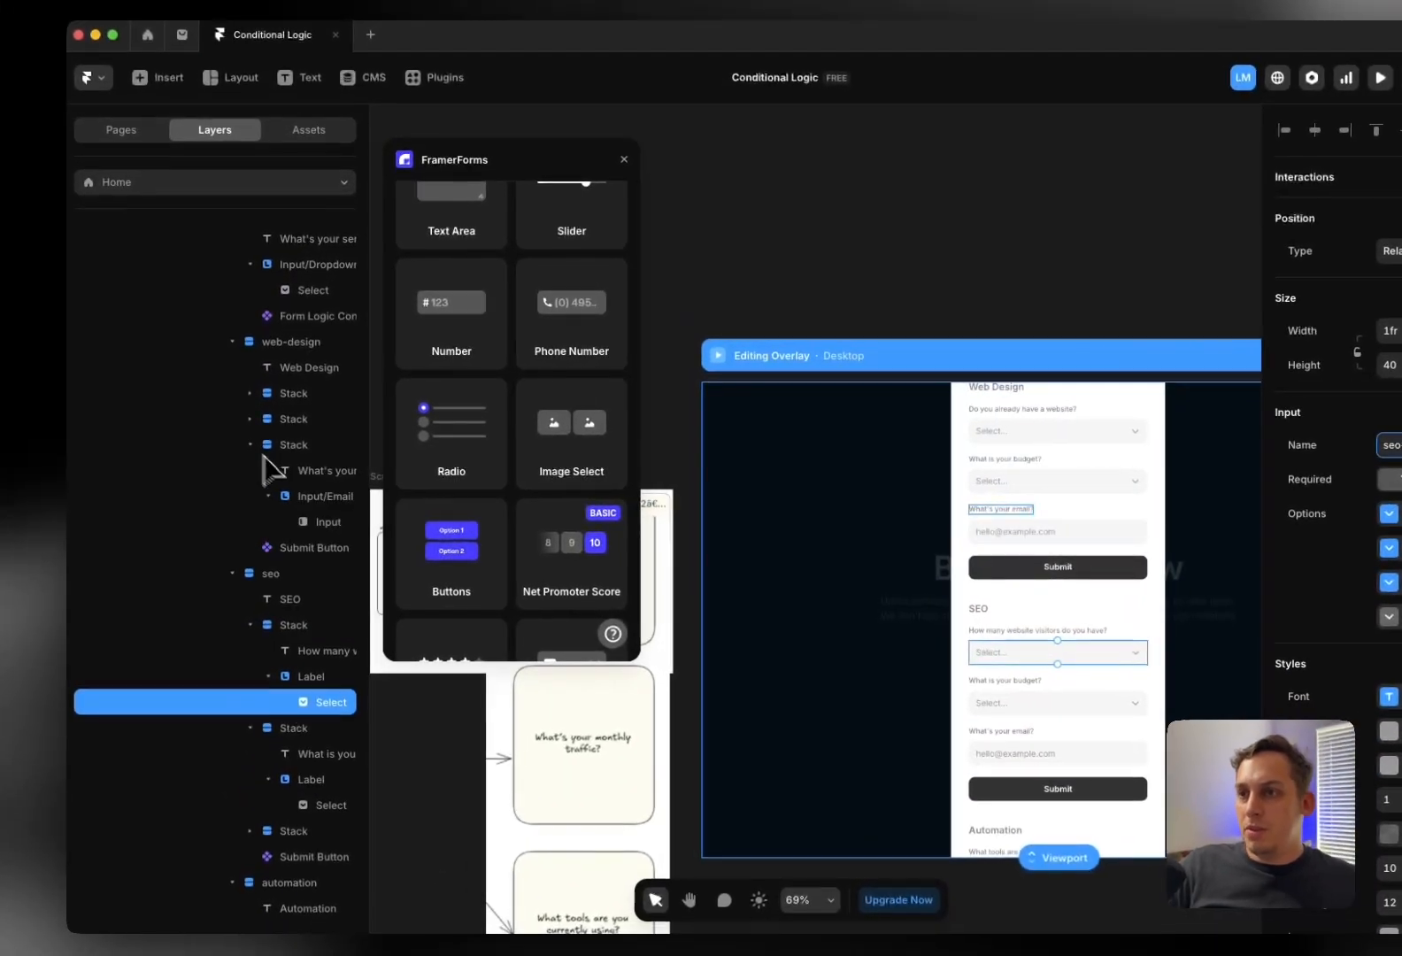
pyautogui.click(326, 520)
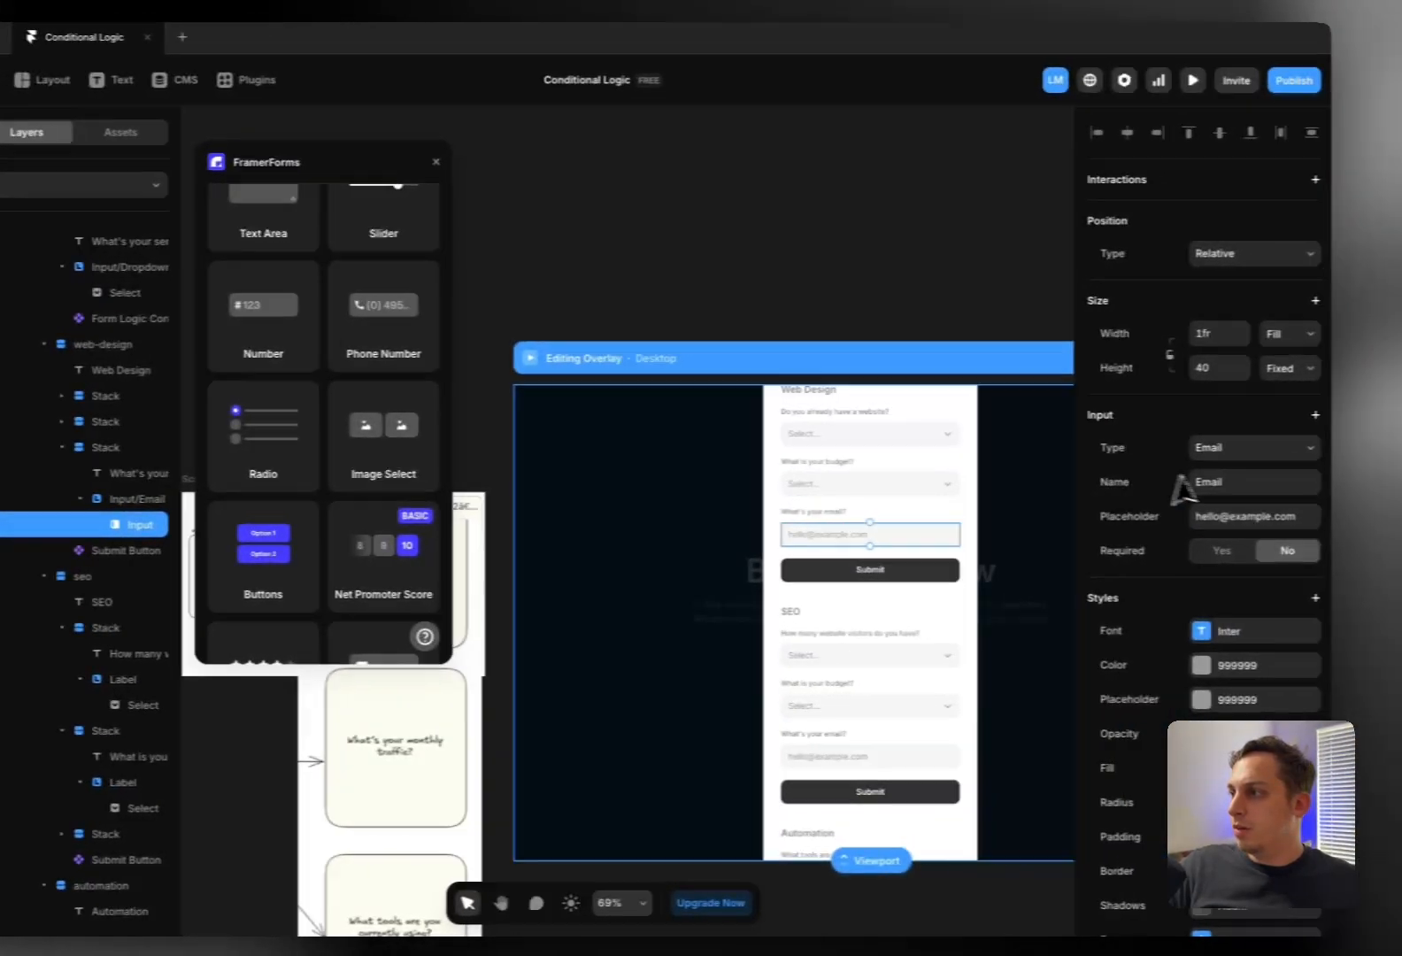
pyautogui.doubleClick(1224, 482)
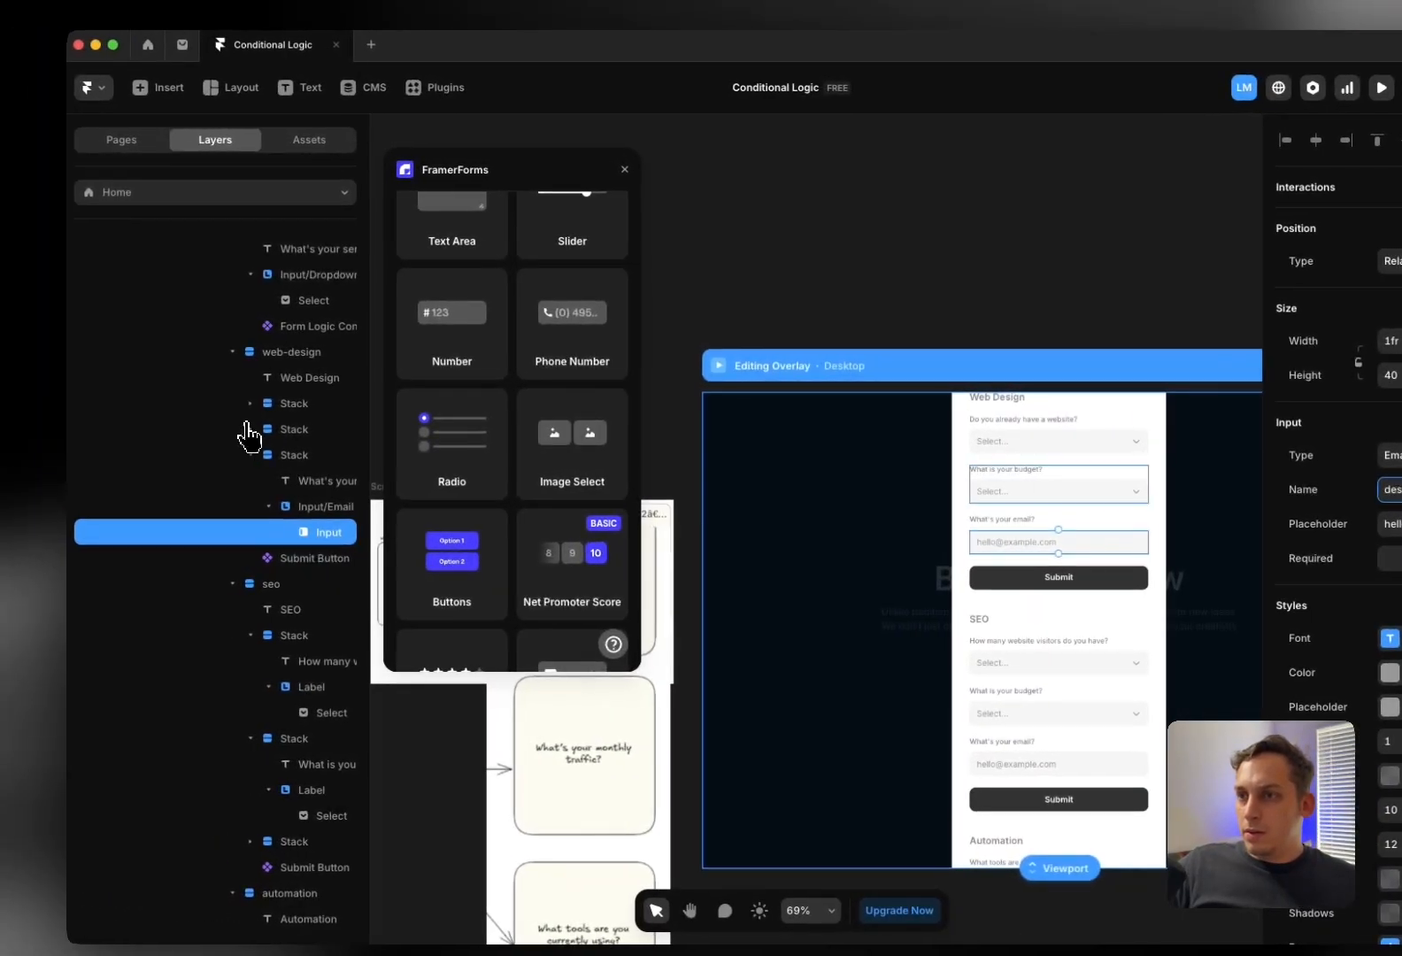
pyautogui.click(47, 421)
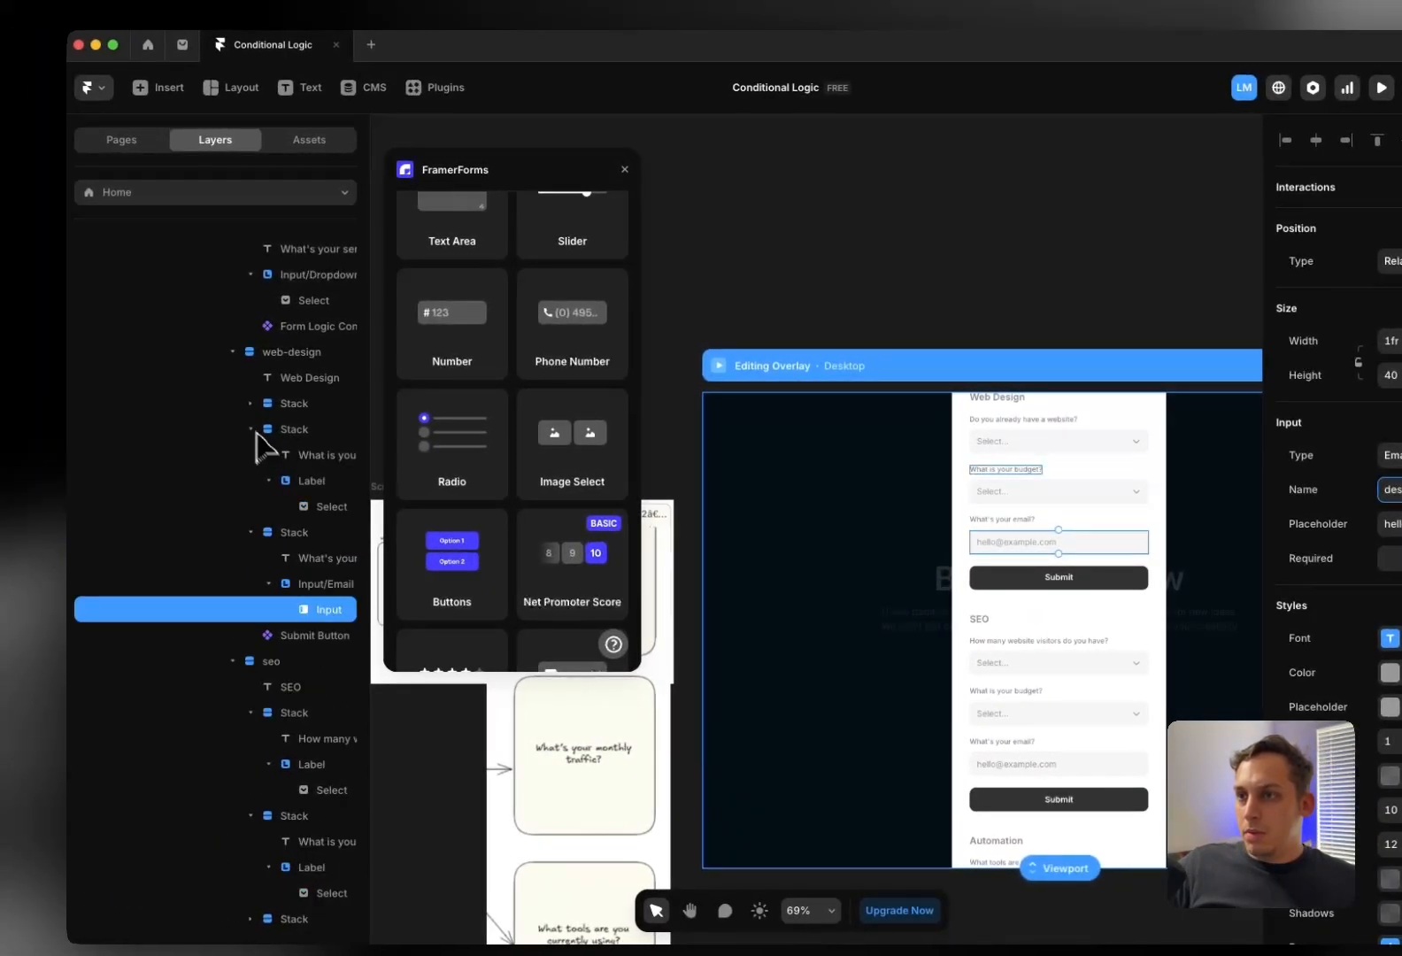
pyautogui.click(320, 507)
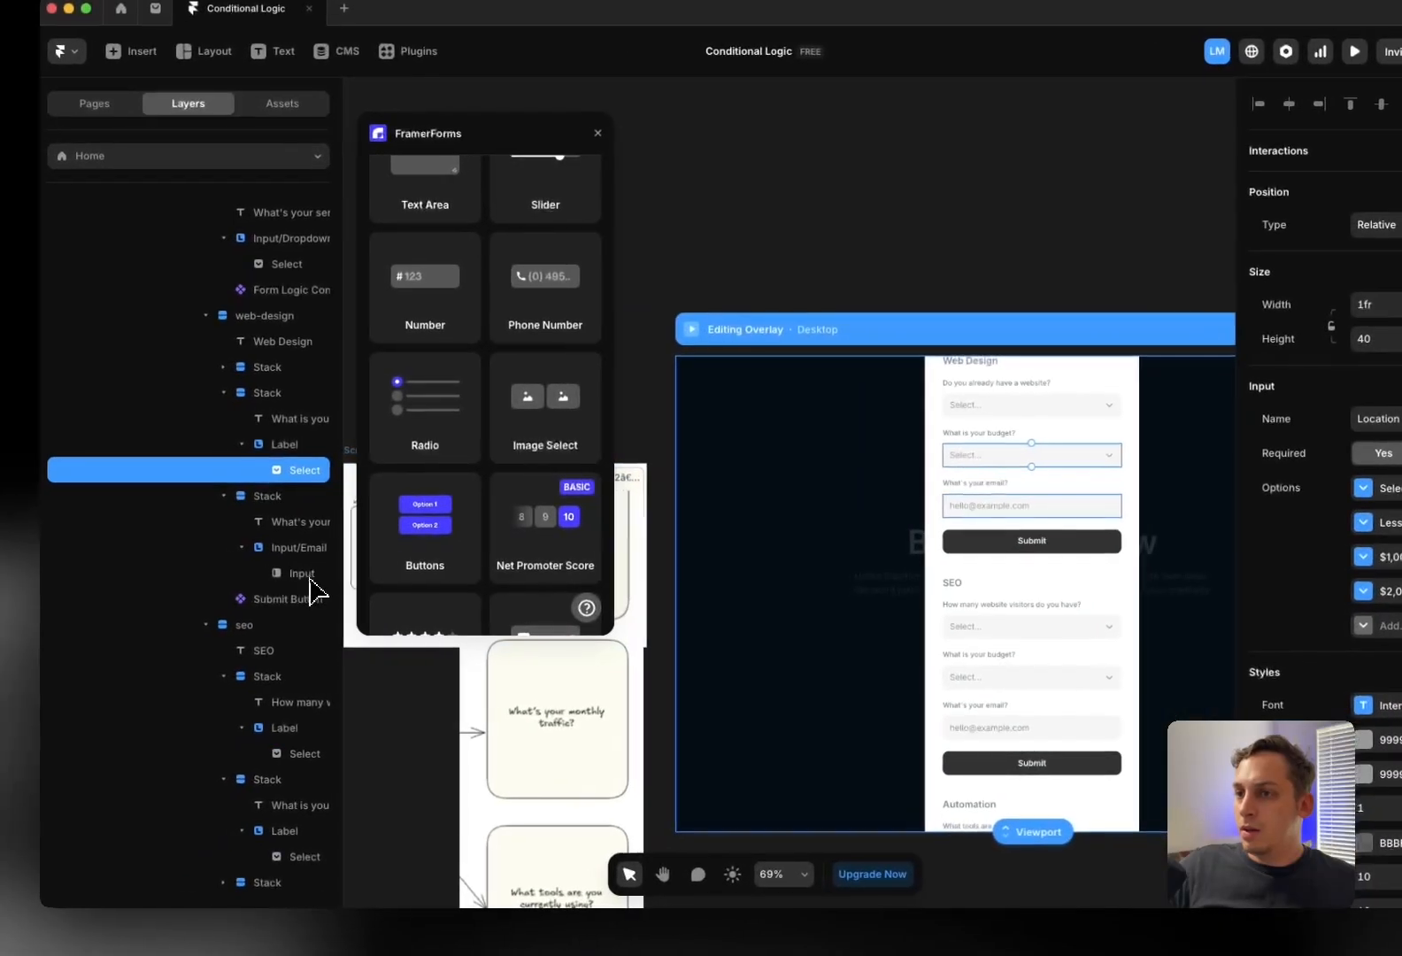
pyautogui.click(305, 574)
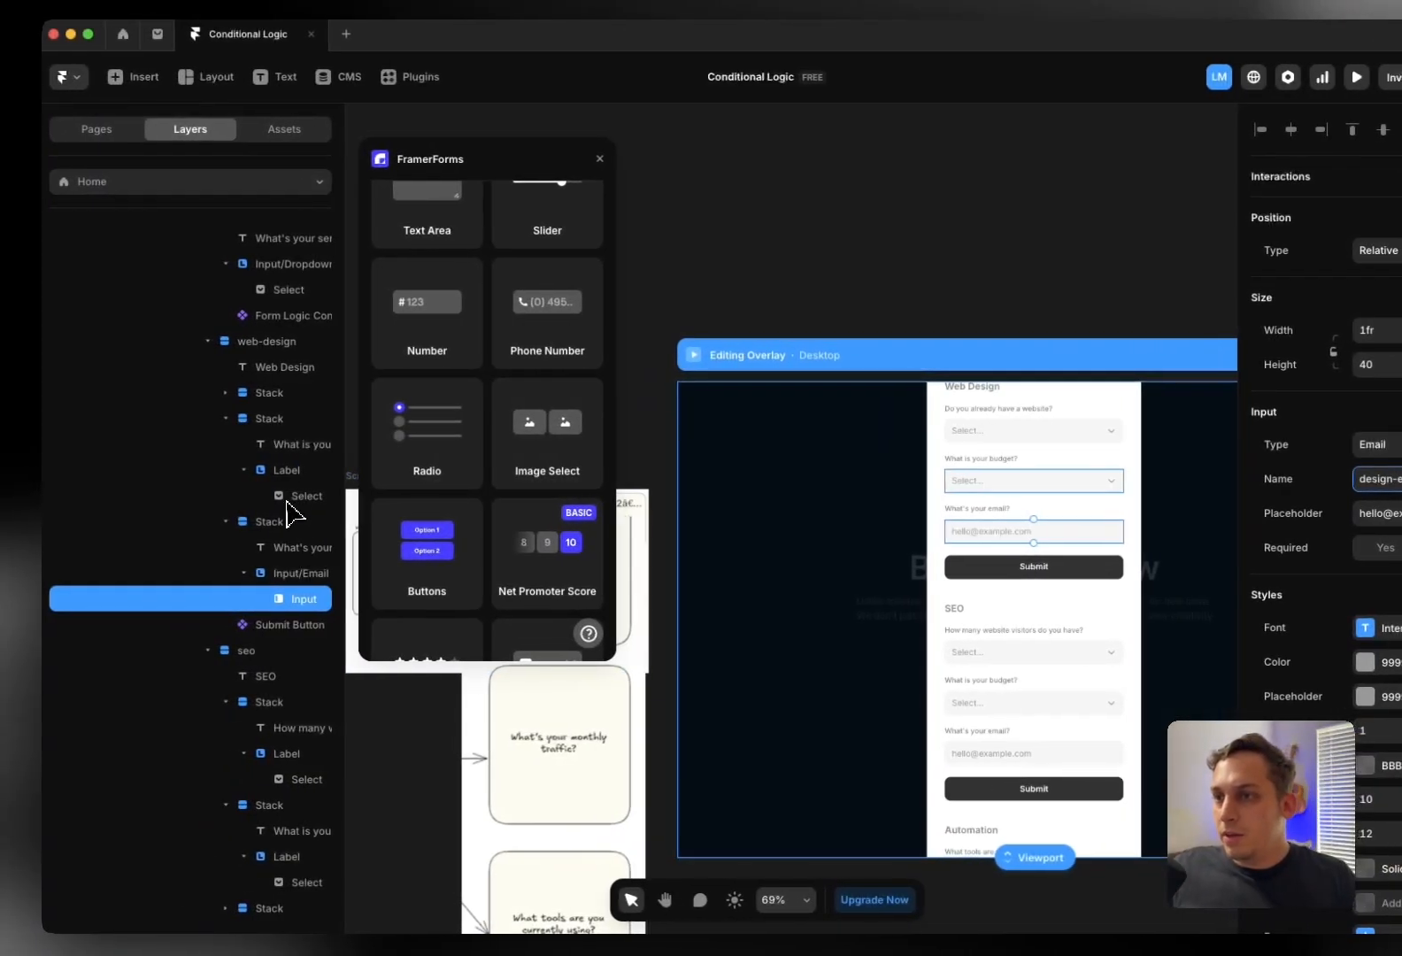
# Name the Web Design selector dropdown design-select and edit the budget dropdown's name
pyautogui.click(116, 494)
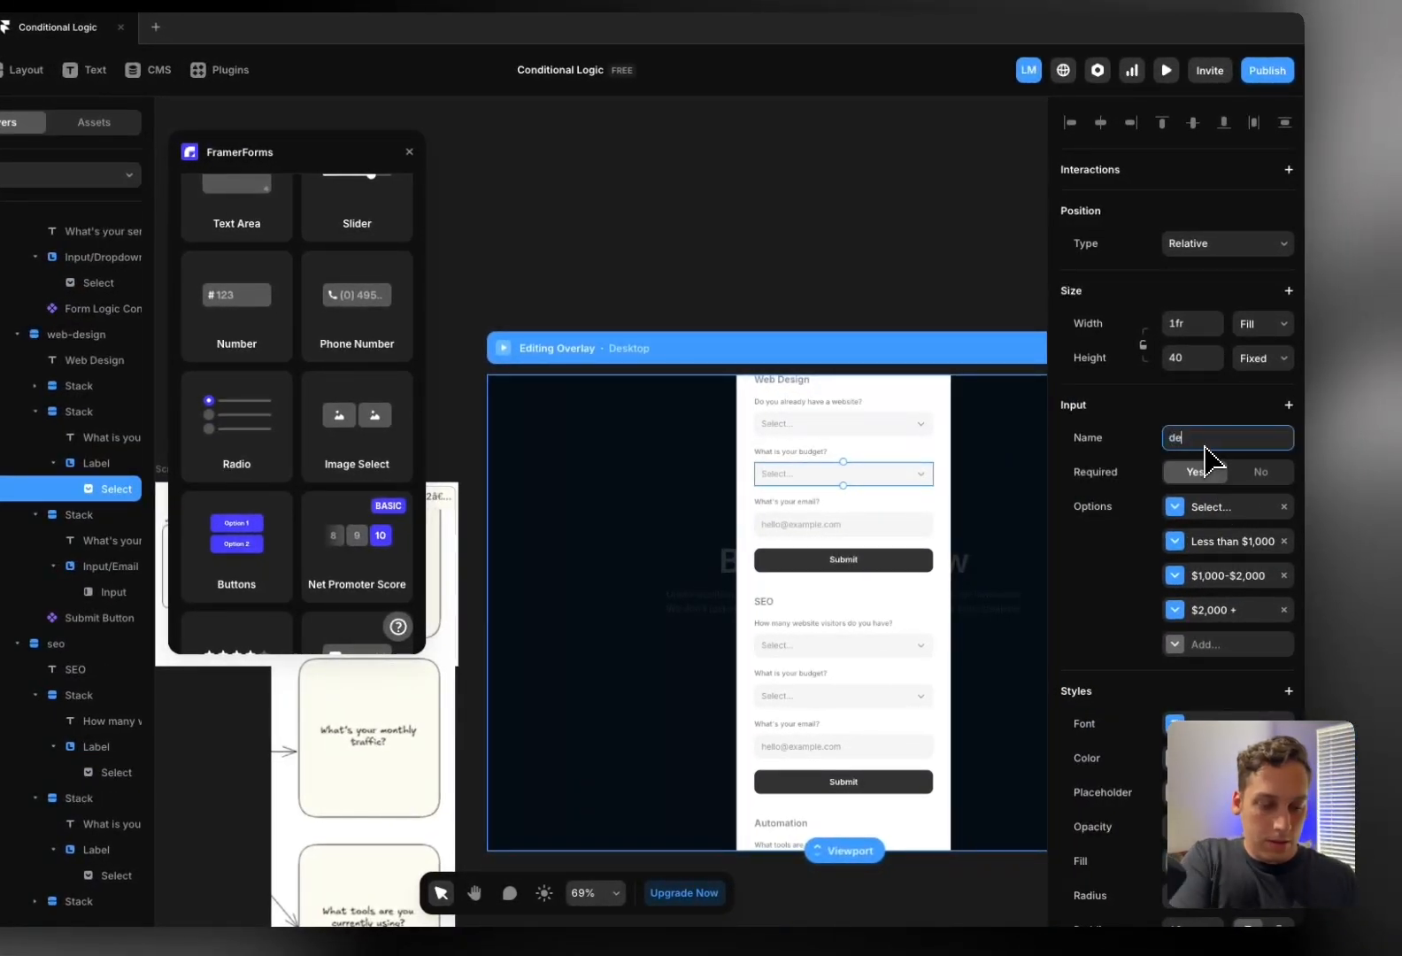
pyautogui.write('design-se')
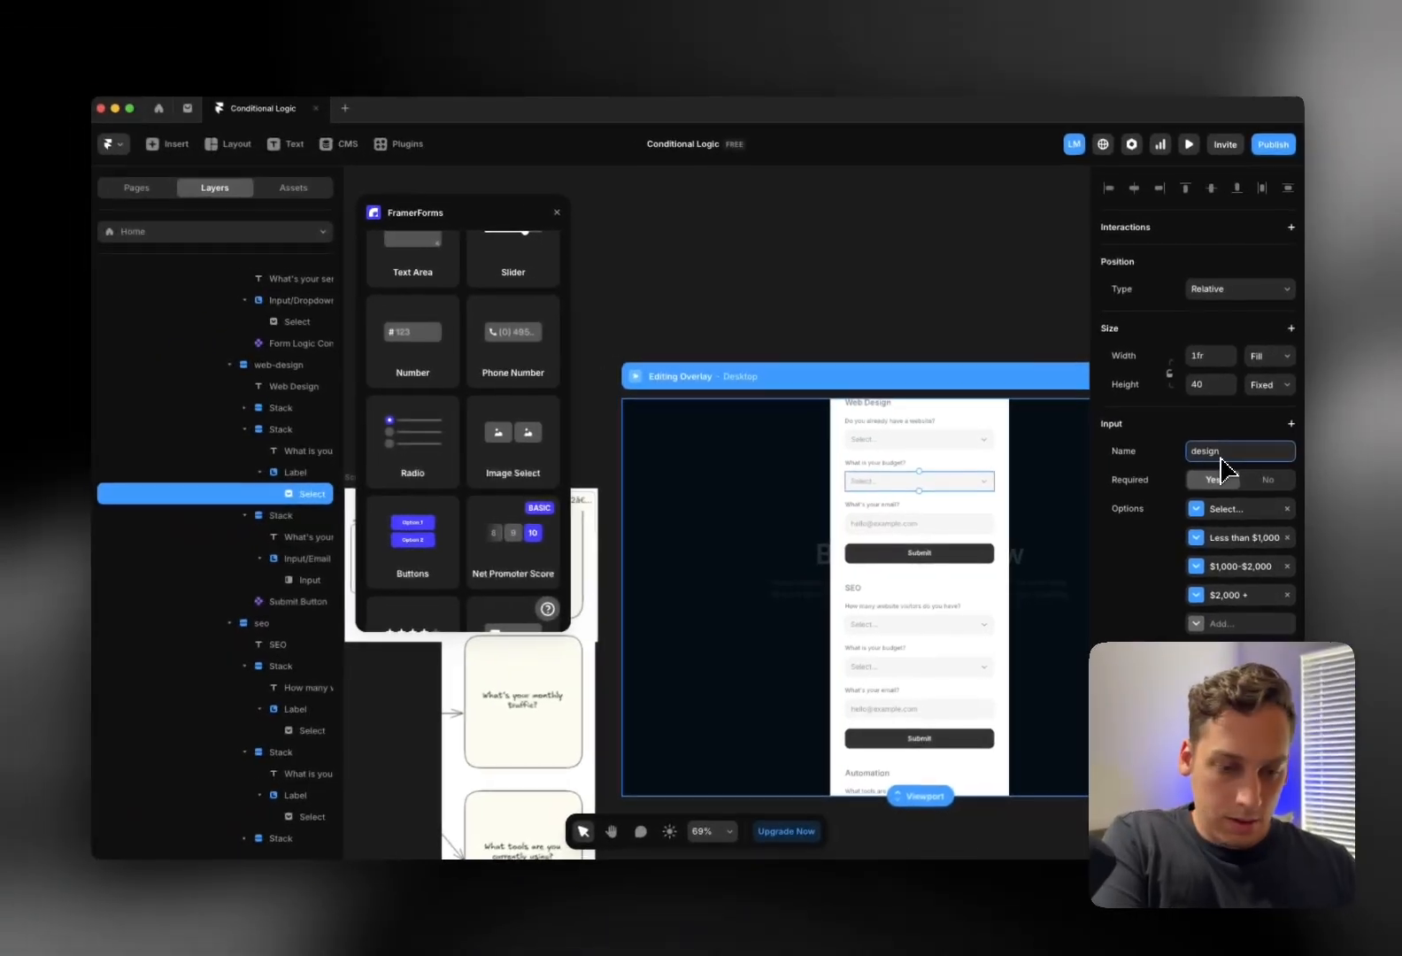
pyautogui.write('lector')
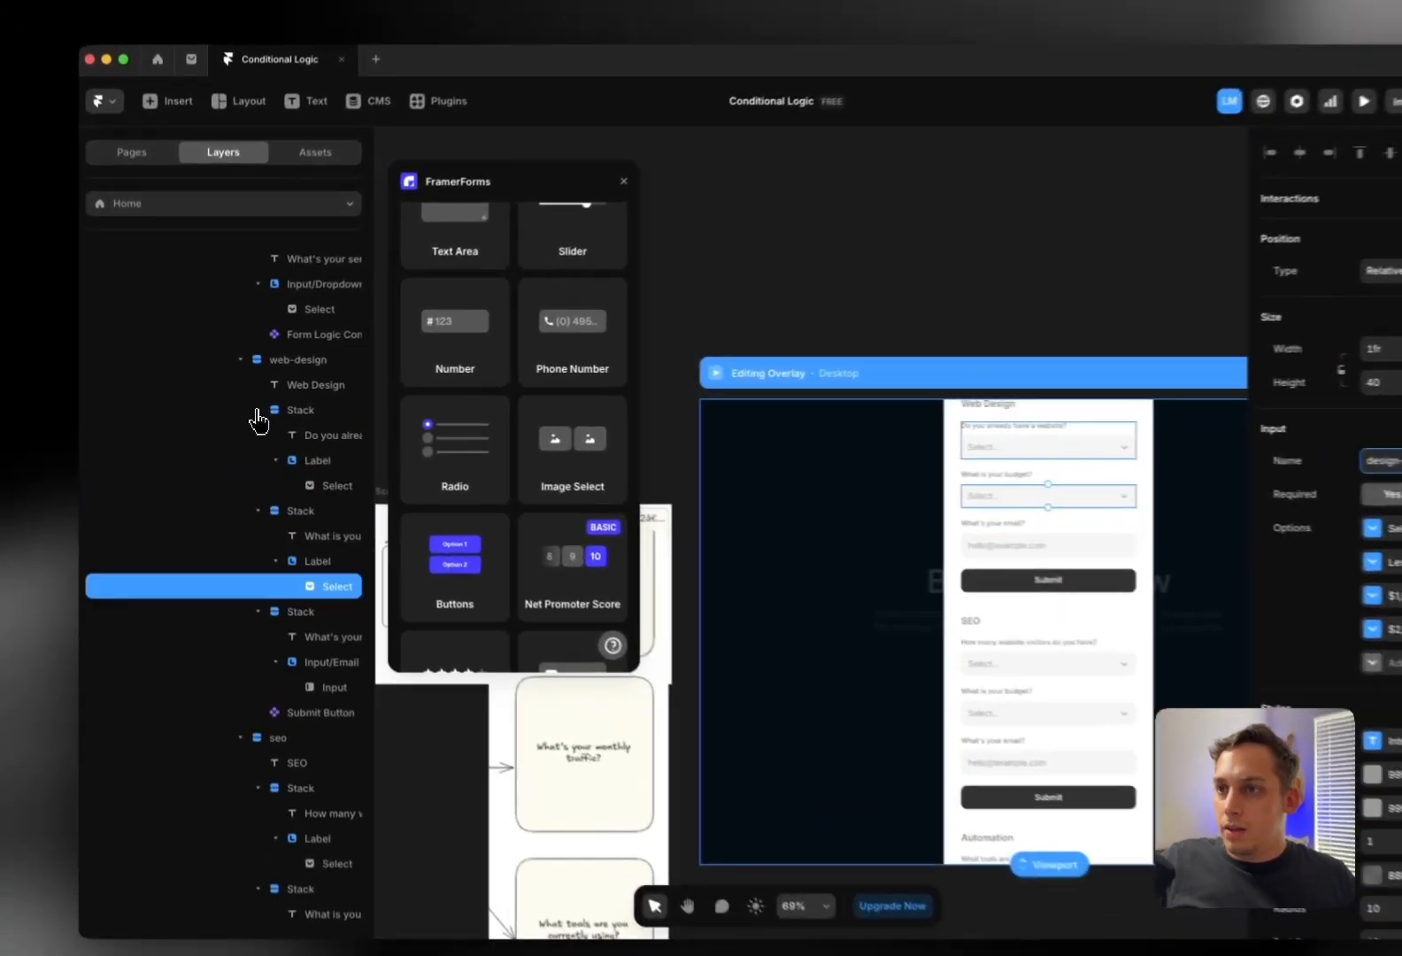
pyautogui.click(324, 486)
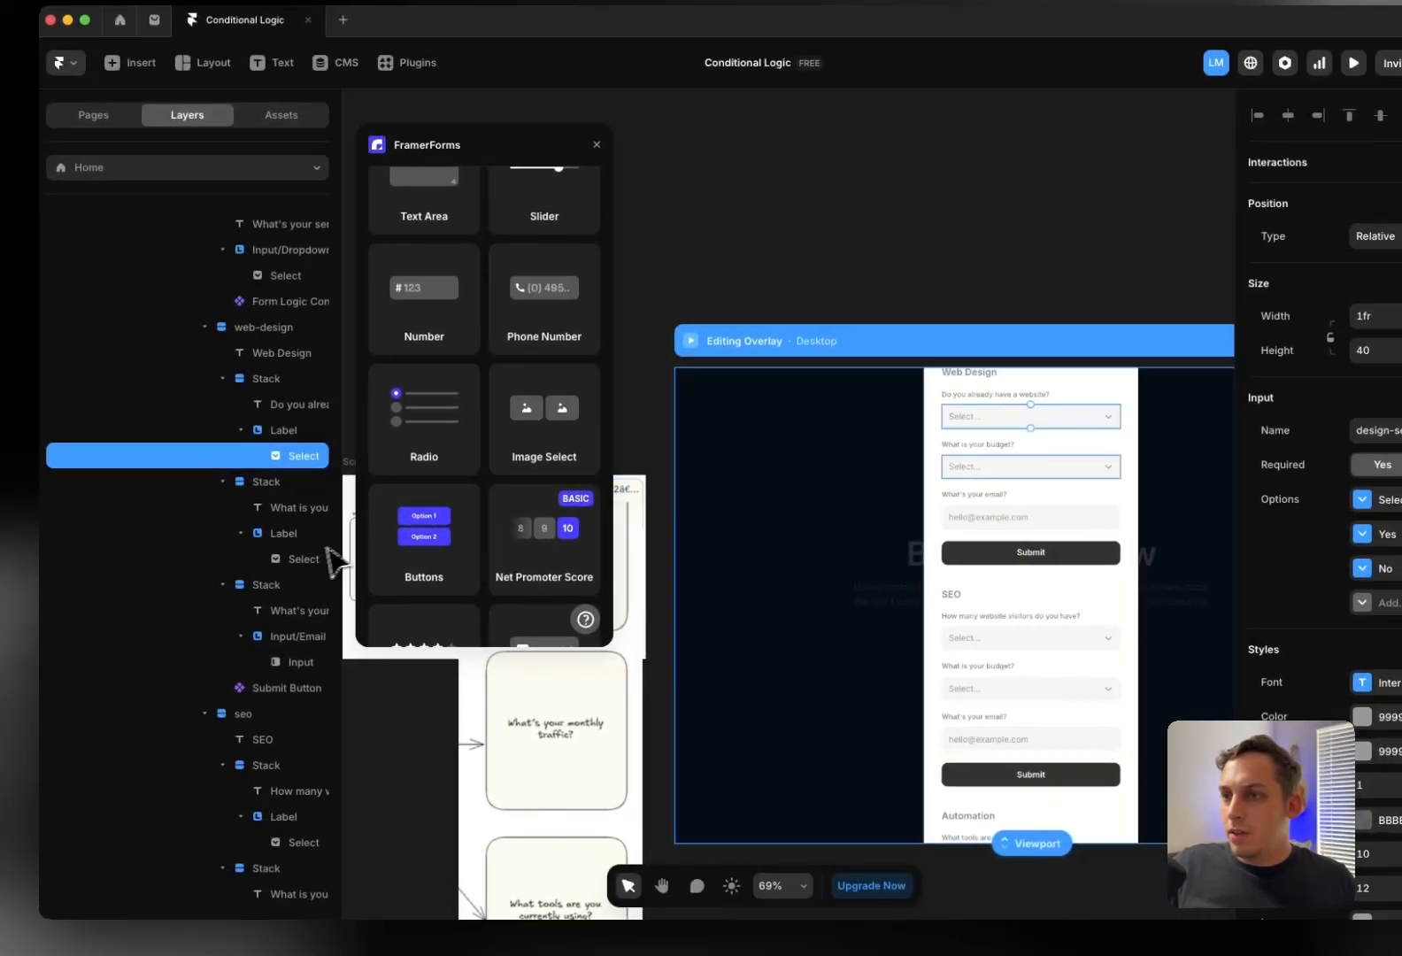
pyautogui.click(128, 580)
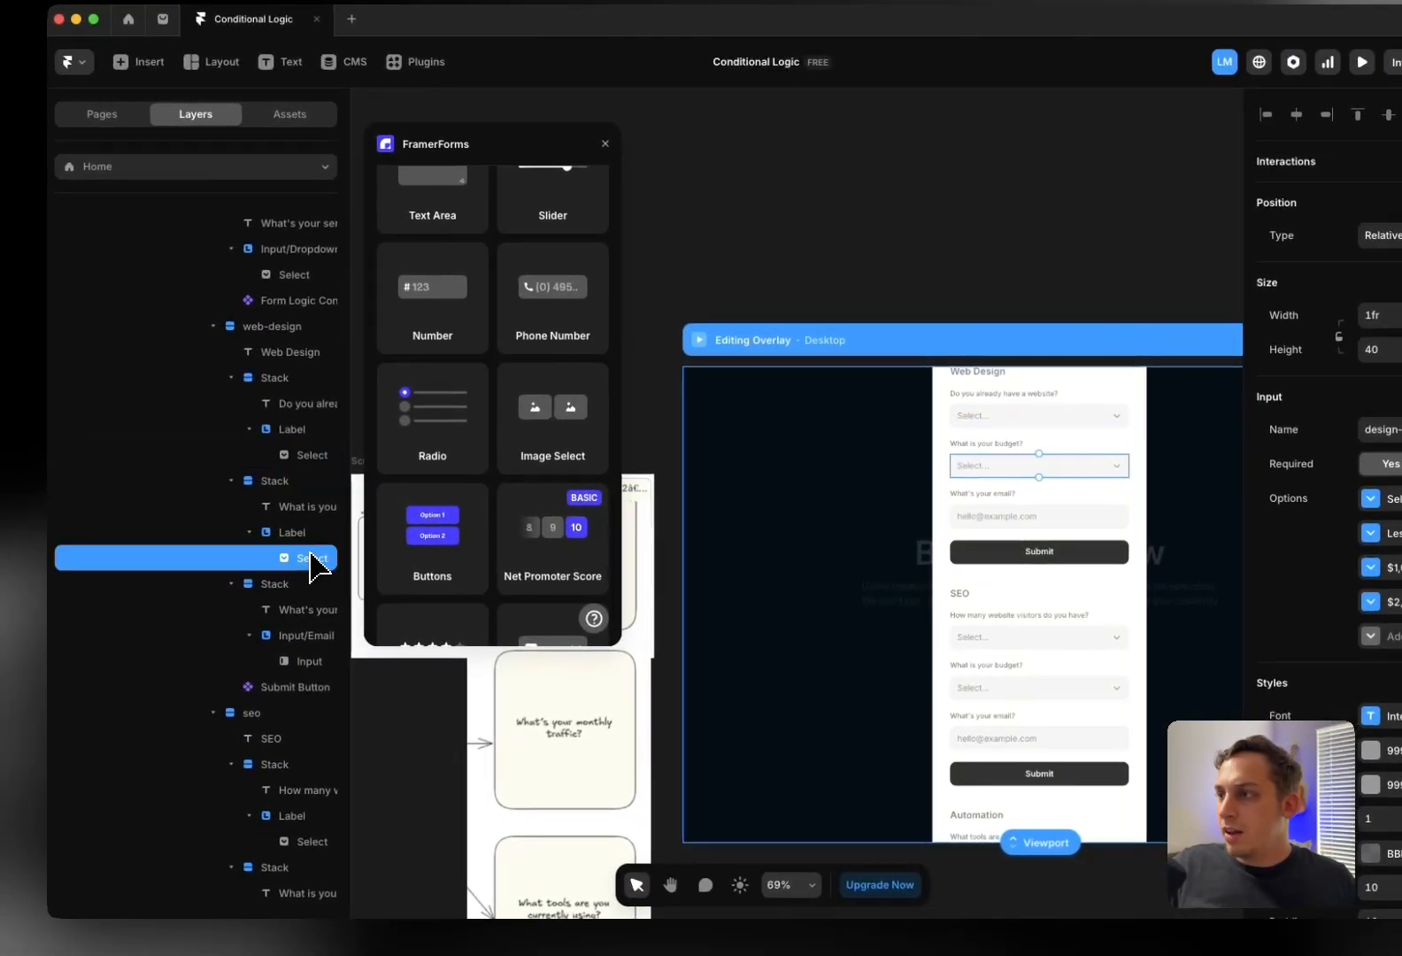
pyautogui.click(1281, 439)
pyautogui.click(1281, 439)
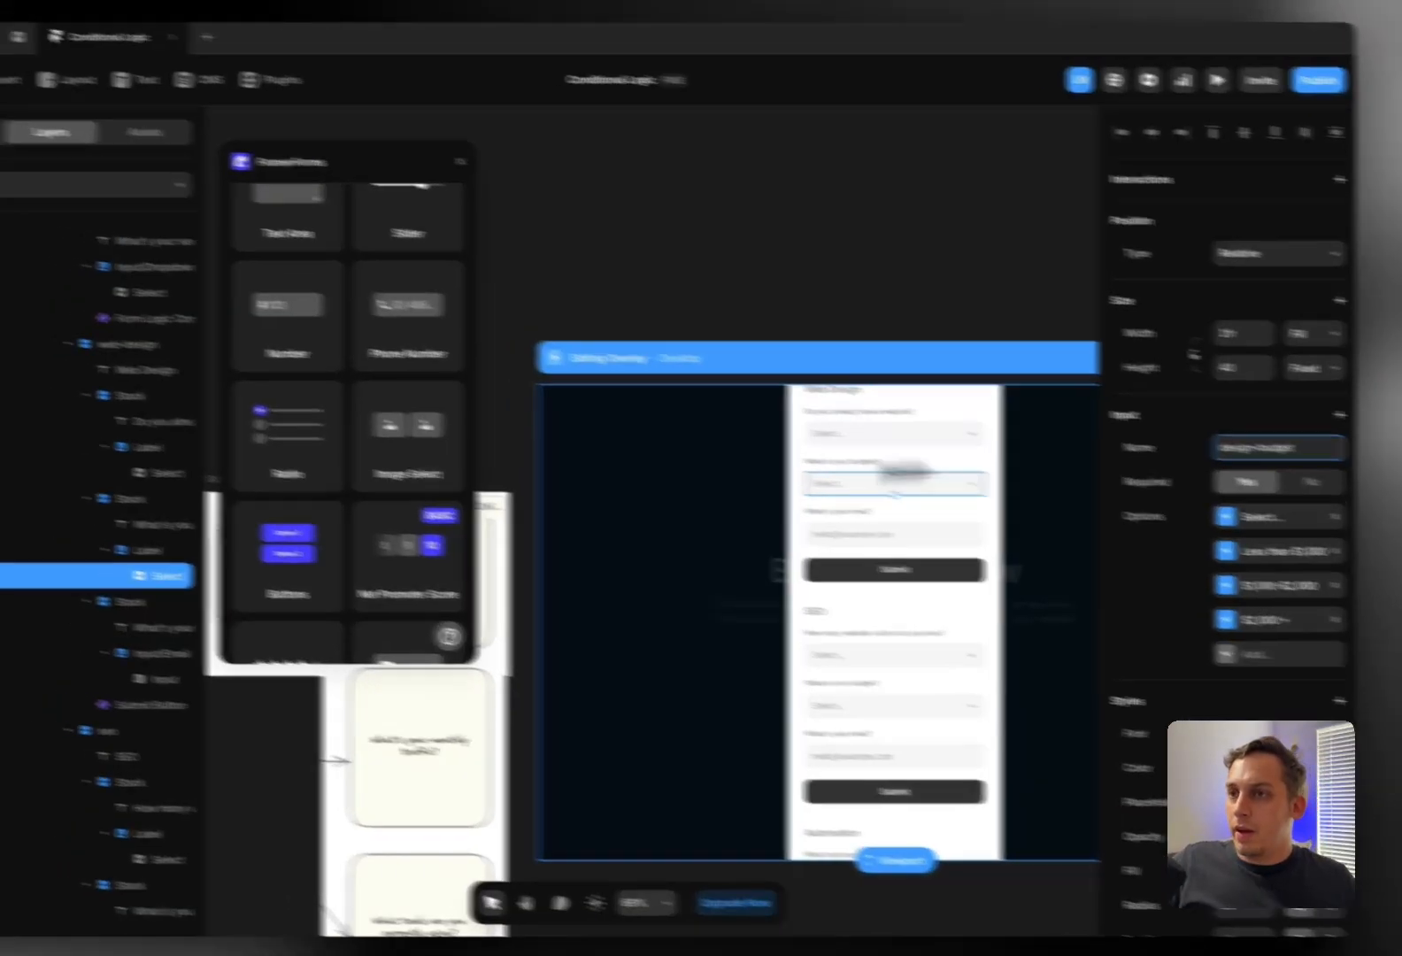
pyautogui.scroll(3, 130, 424)
# Leave overlay editing and return to the Desktop page
pyautogui.click(111, 422)
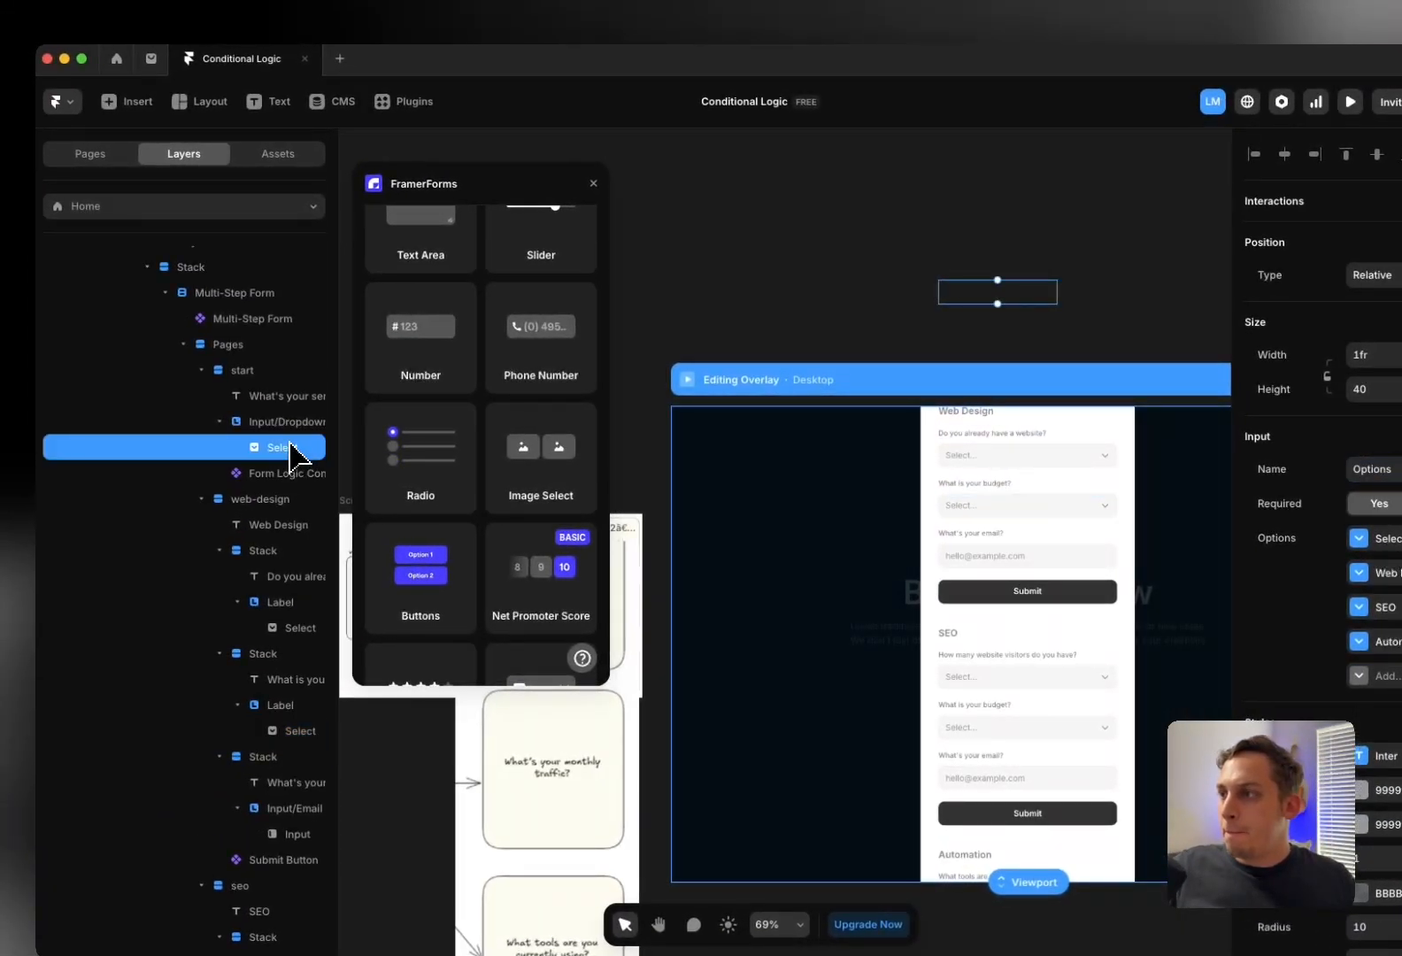
pyautogui.scroll(3, 292, 454)
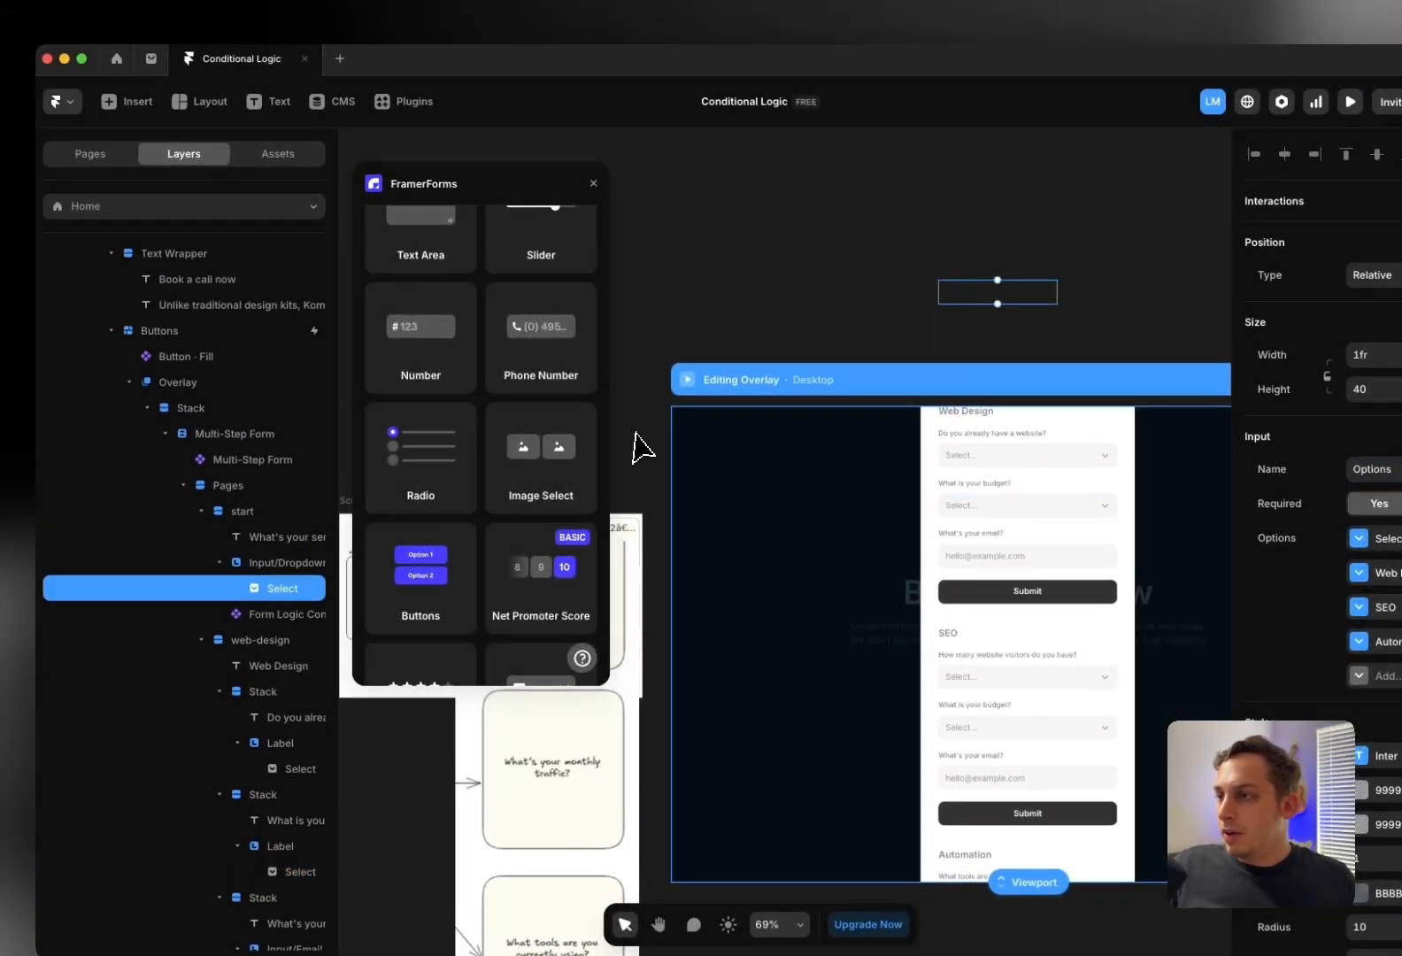
pyautogui.scroll(-1, 663, 495)
pyautogui.scroll(-2, 661, 490)
pyautogui.click(652, 313)
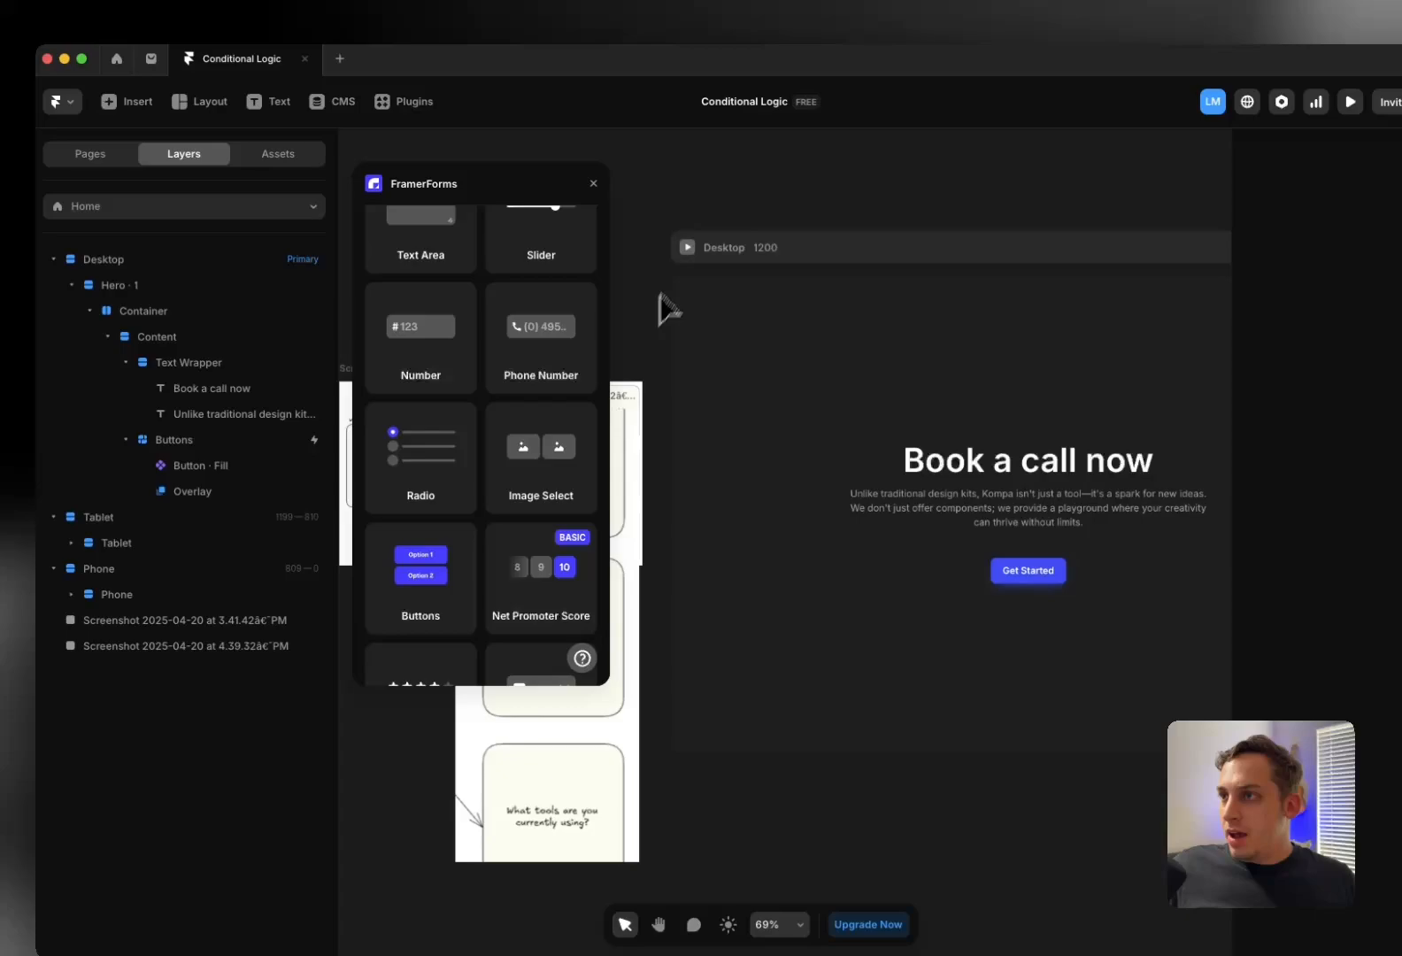
pyautogui.click(687, 250)
pyautogui.click(760, 628)
pyautogui.click(769, 538)
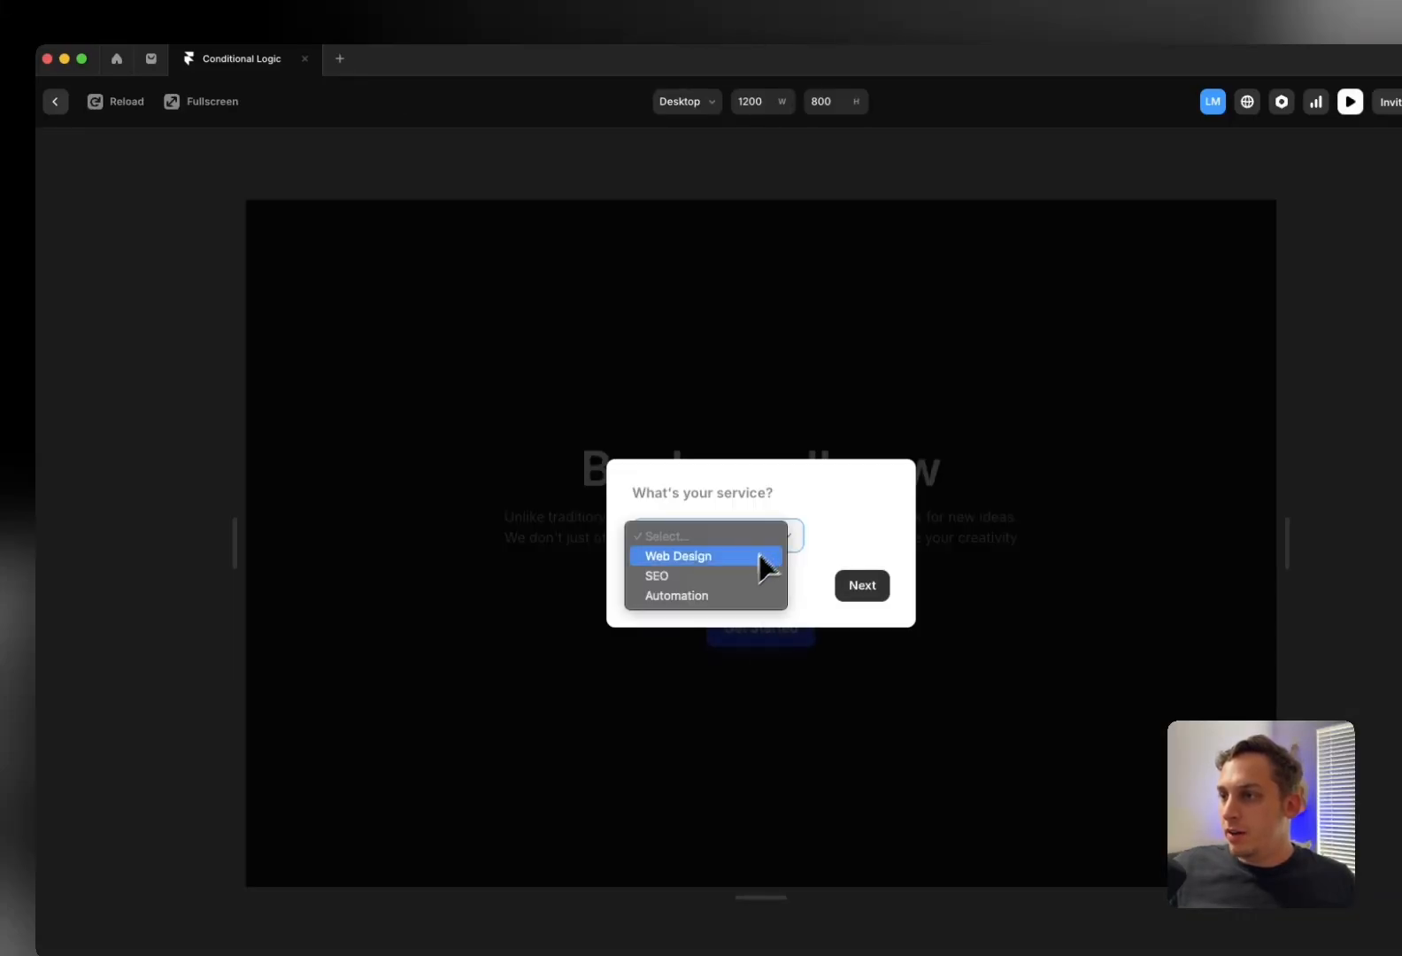
pyautogui.click(744, 577)
pyautogui.click(858, 592)
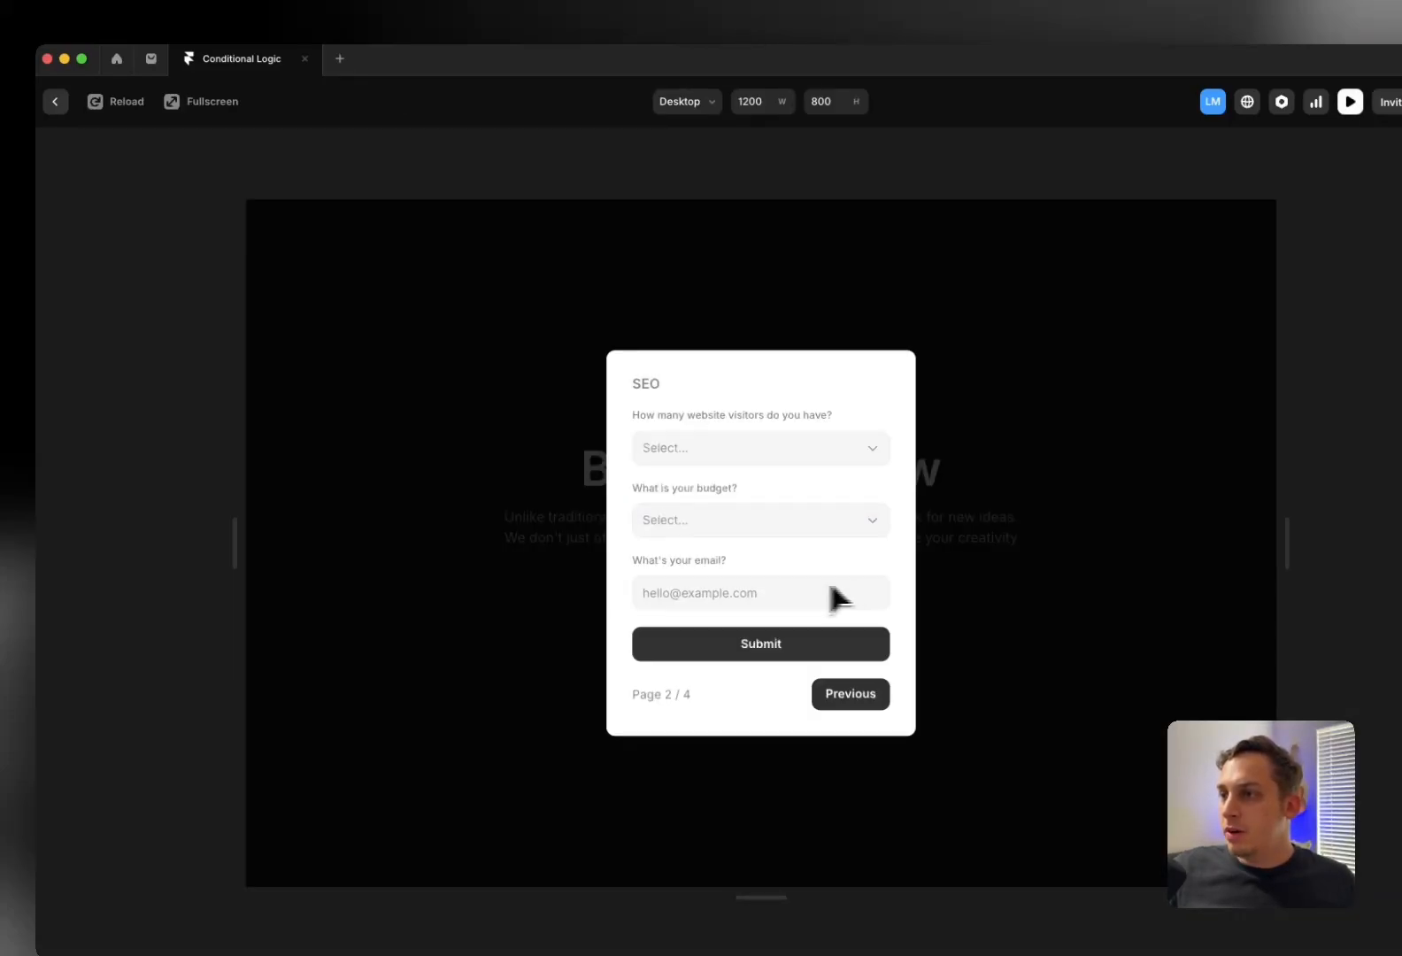
pyautogui.click(726, 531)
pyautogui.click(713, 563)
pyautogui.click(786, 451)
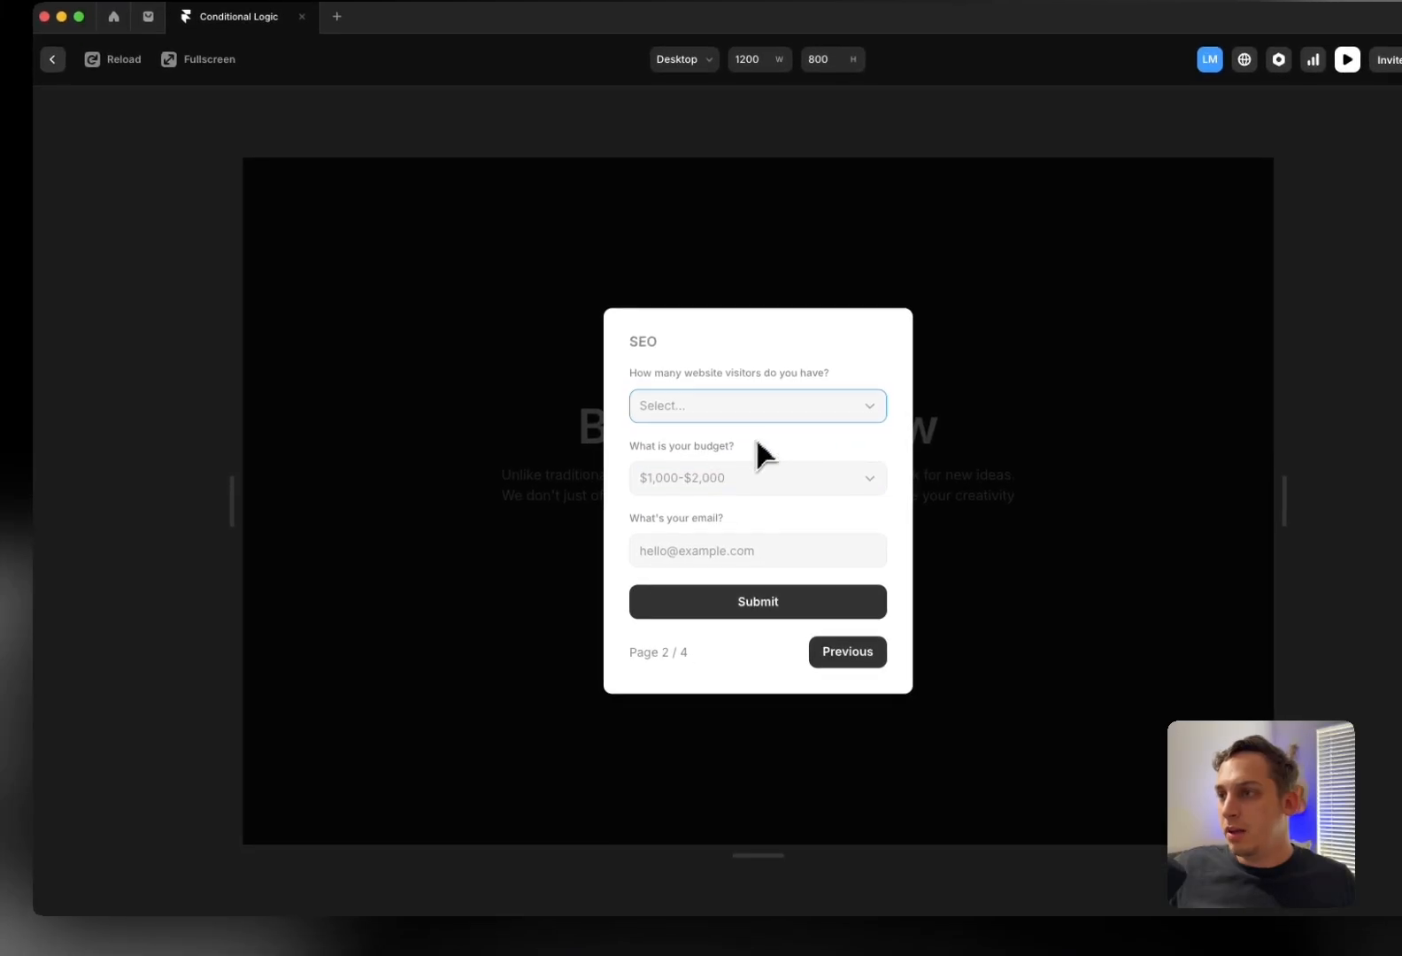
pyautogui.click(756, 486)
pyautogui.click(764, 601)
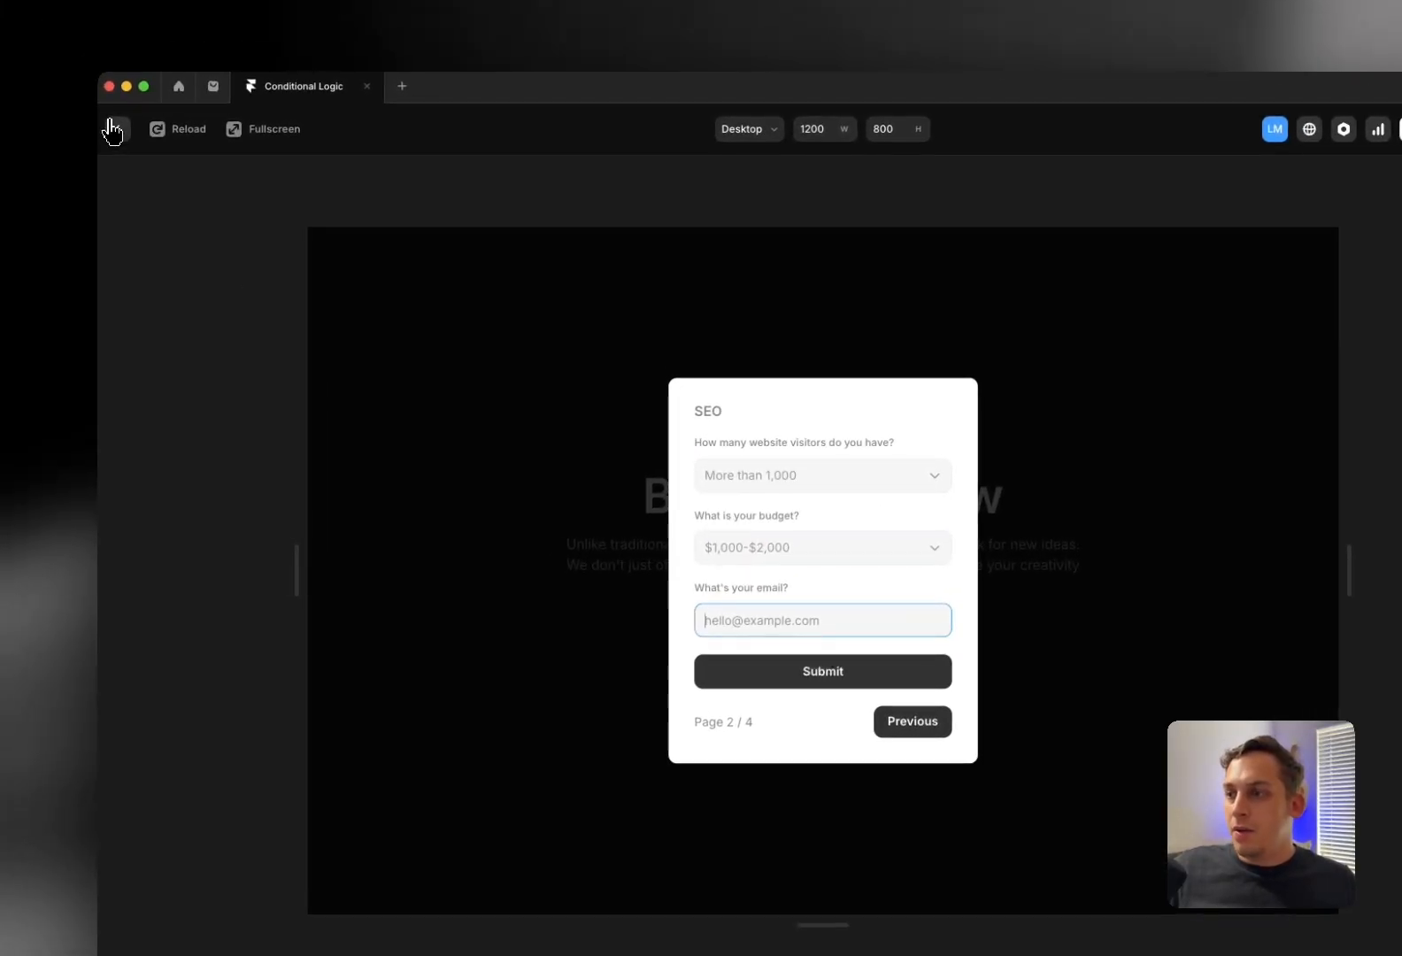
pyautogui.click(113, 131)
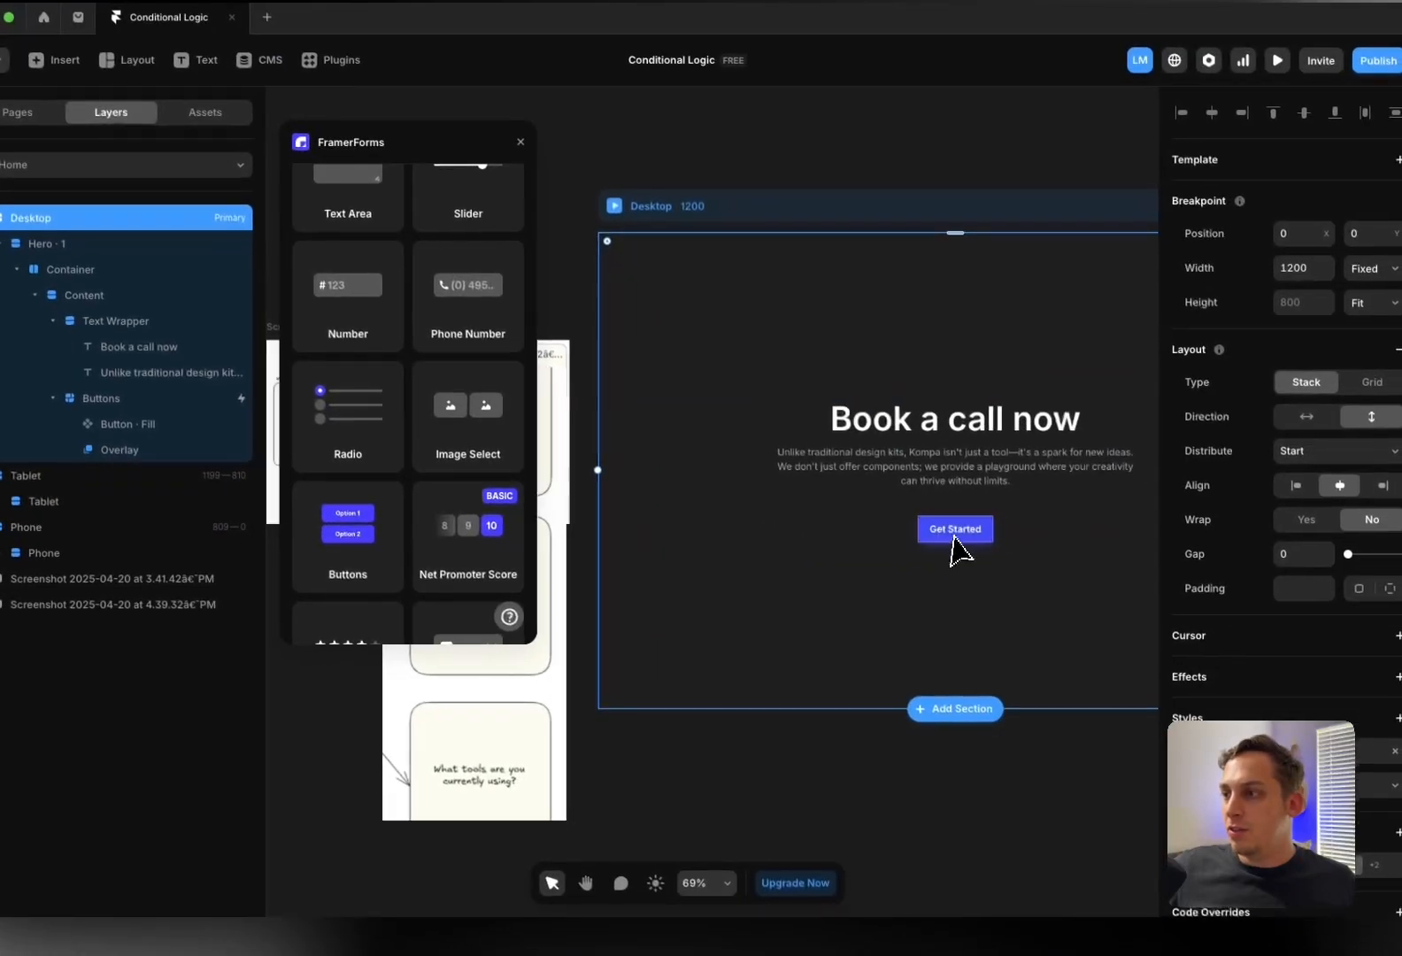
# In the Get Started overlay, set the Form Page Label's Visible style to No
pyautogui.click(953, 534)
pyautogui.click(111, 450)
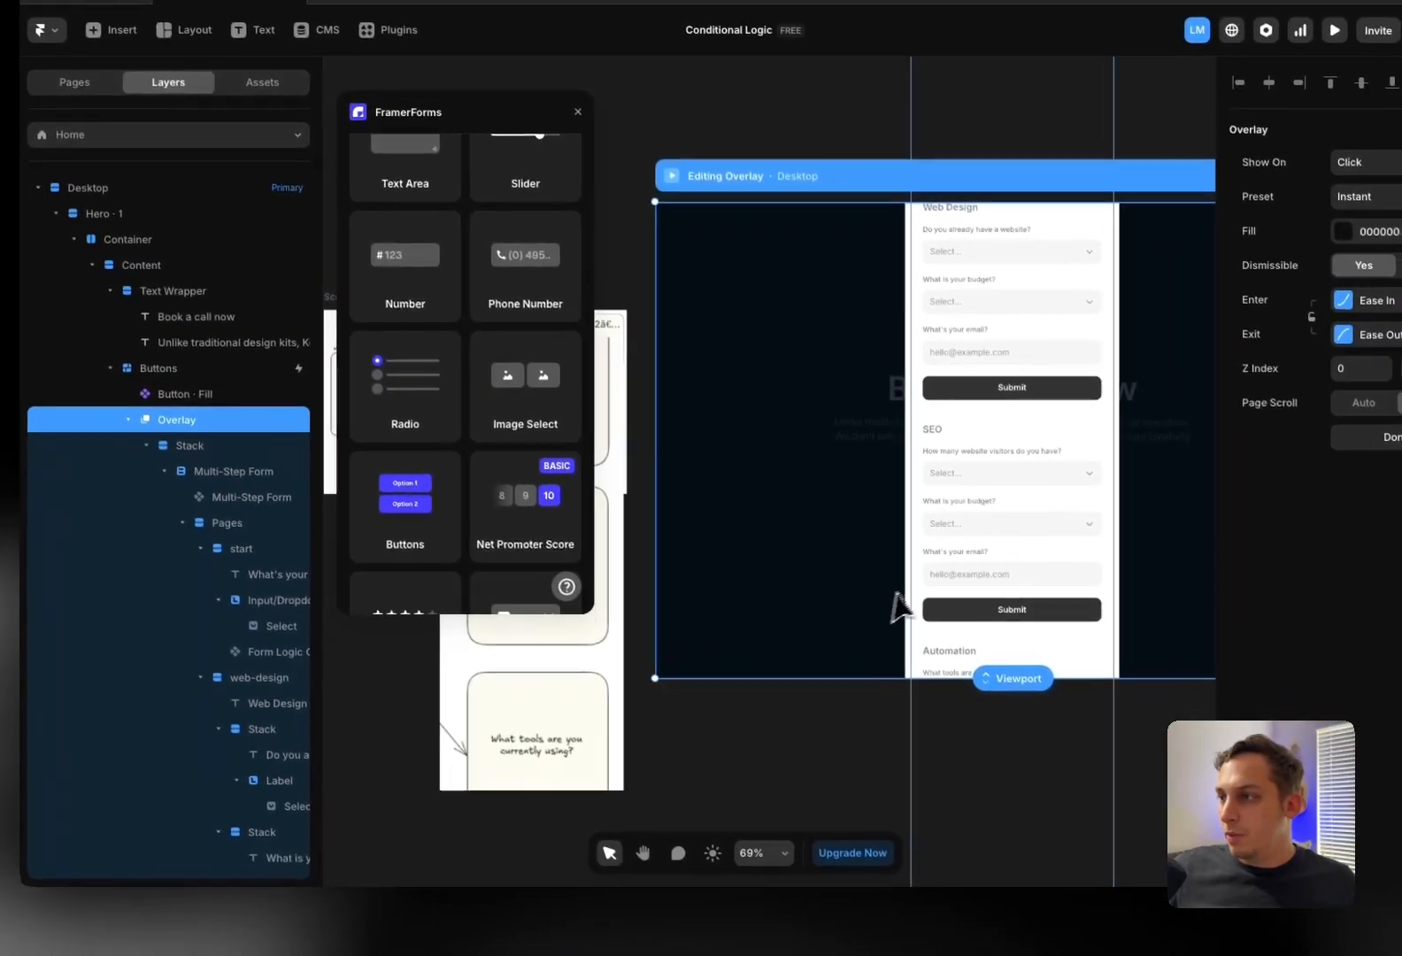
pyautogui.scroll(-5, 218, 585)
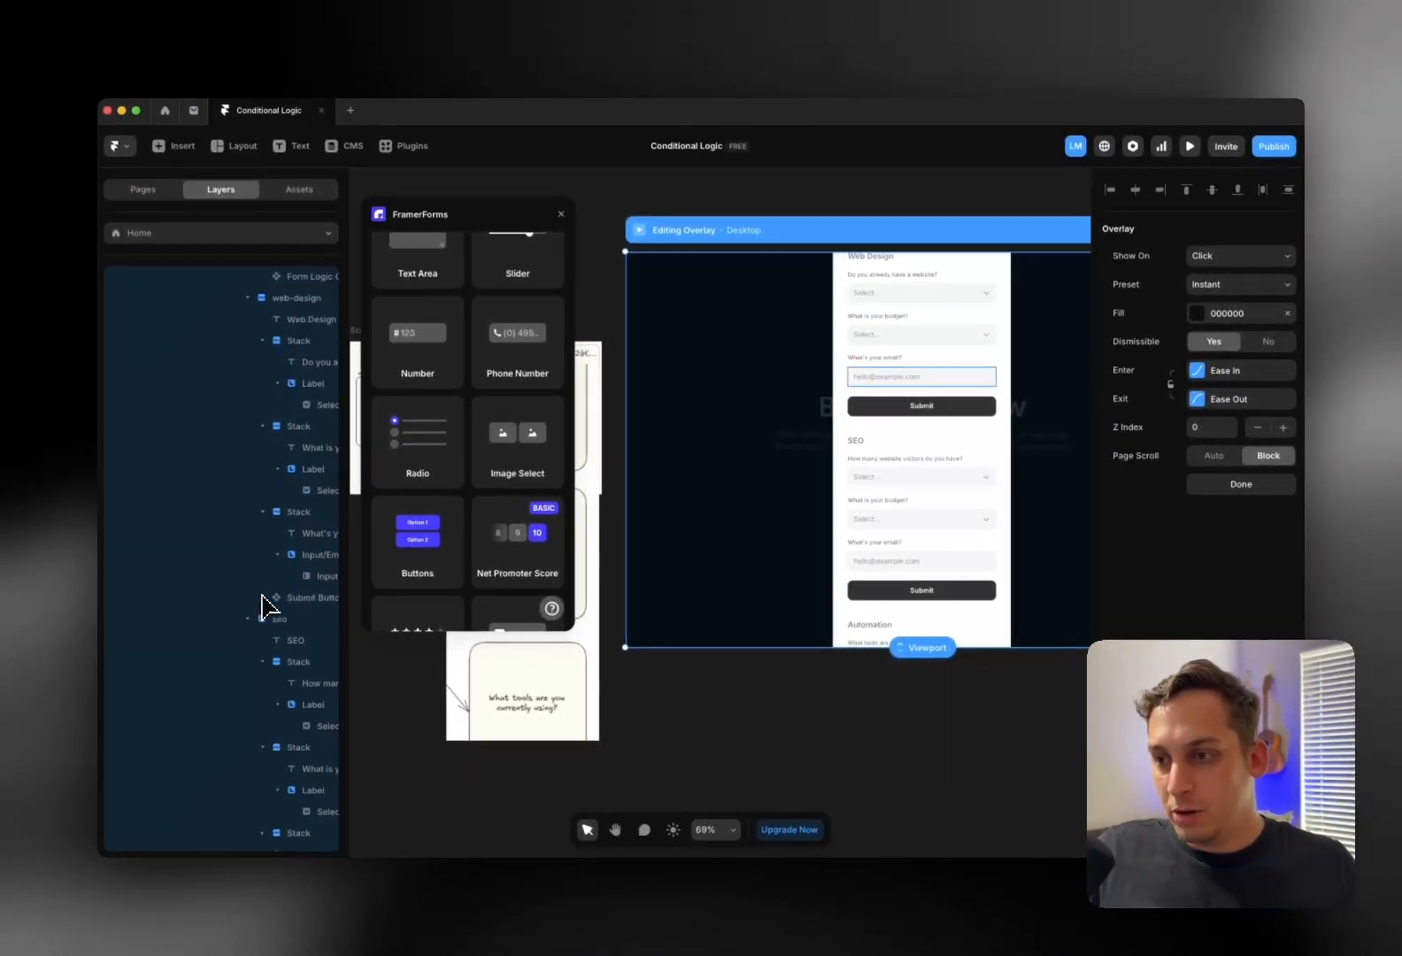
pyautogui.scroll(-10, 272, 604)
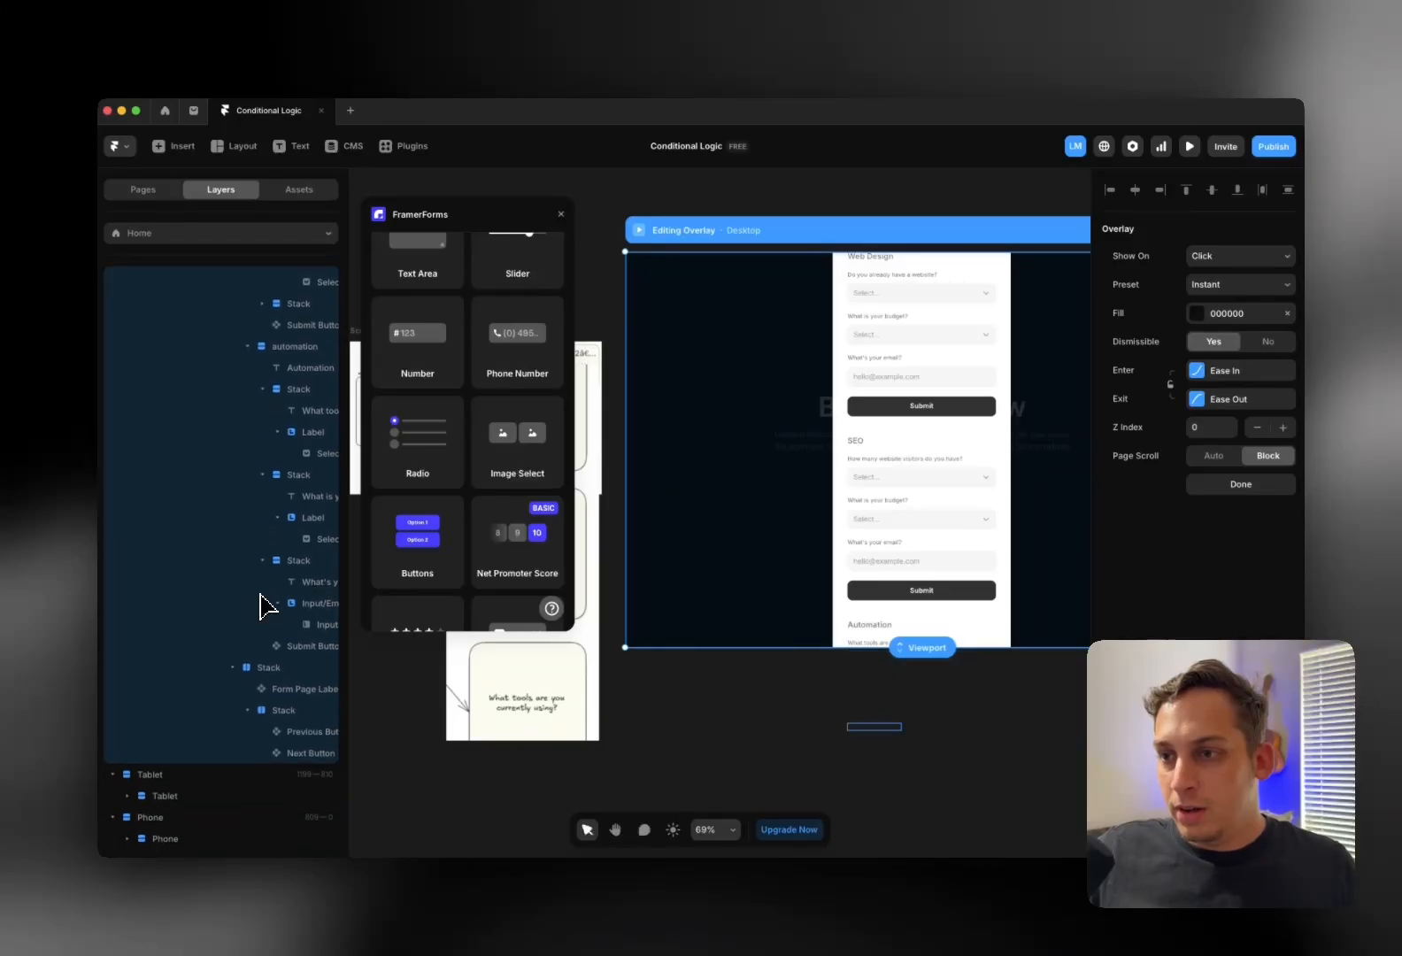
pyautogui.click(291, 690)
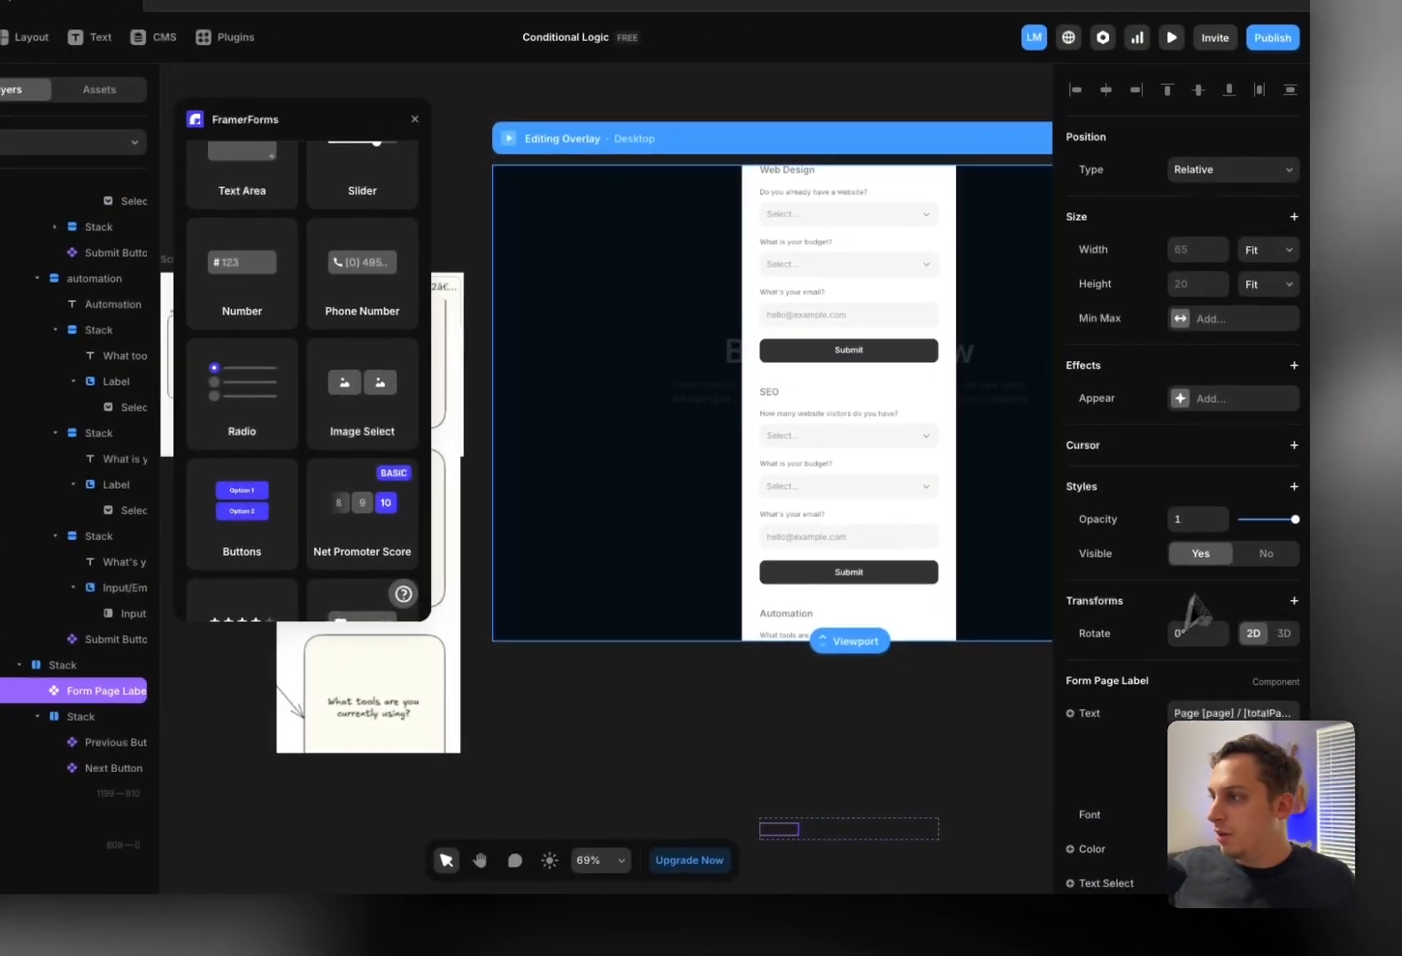
pyautogui.click(1266, 560)
pyautogui.click(460, 153)
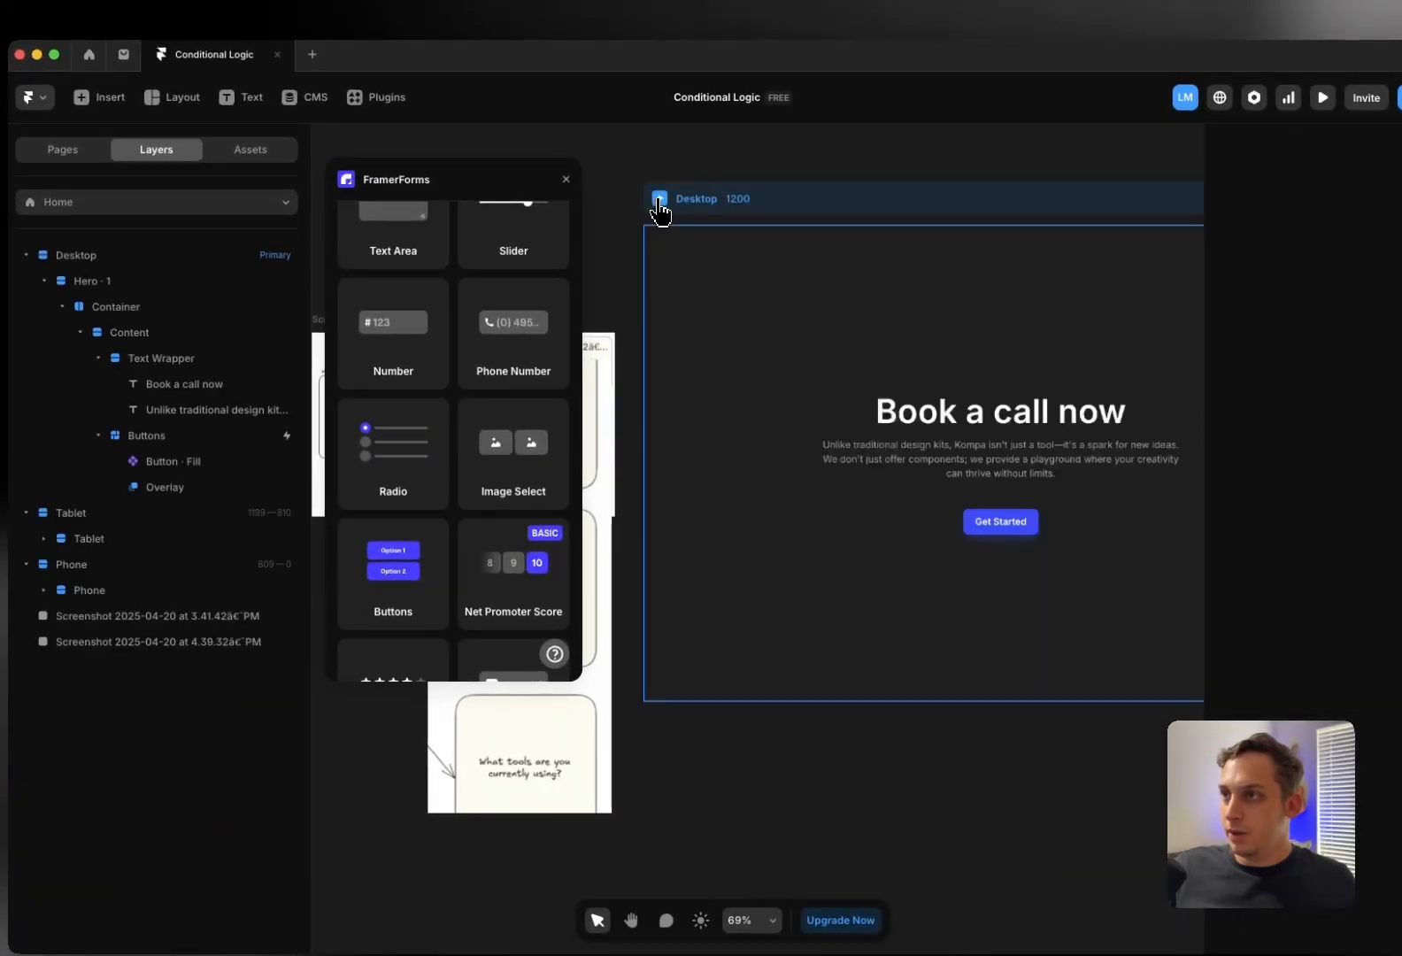
pyautogui.click(659, 199)
pyautogui.click(733, 626)
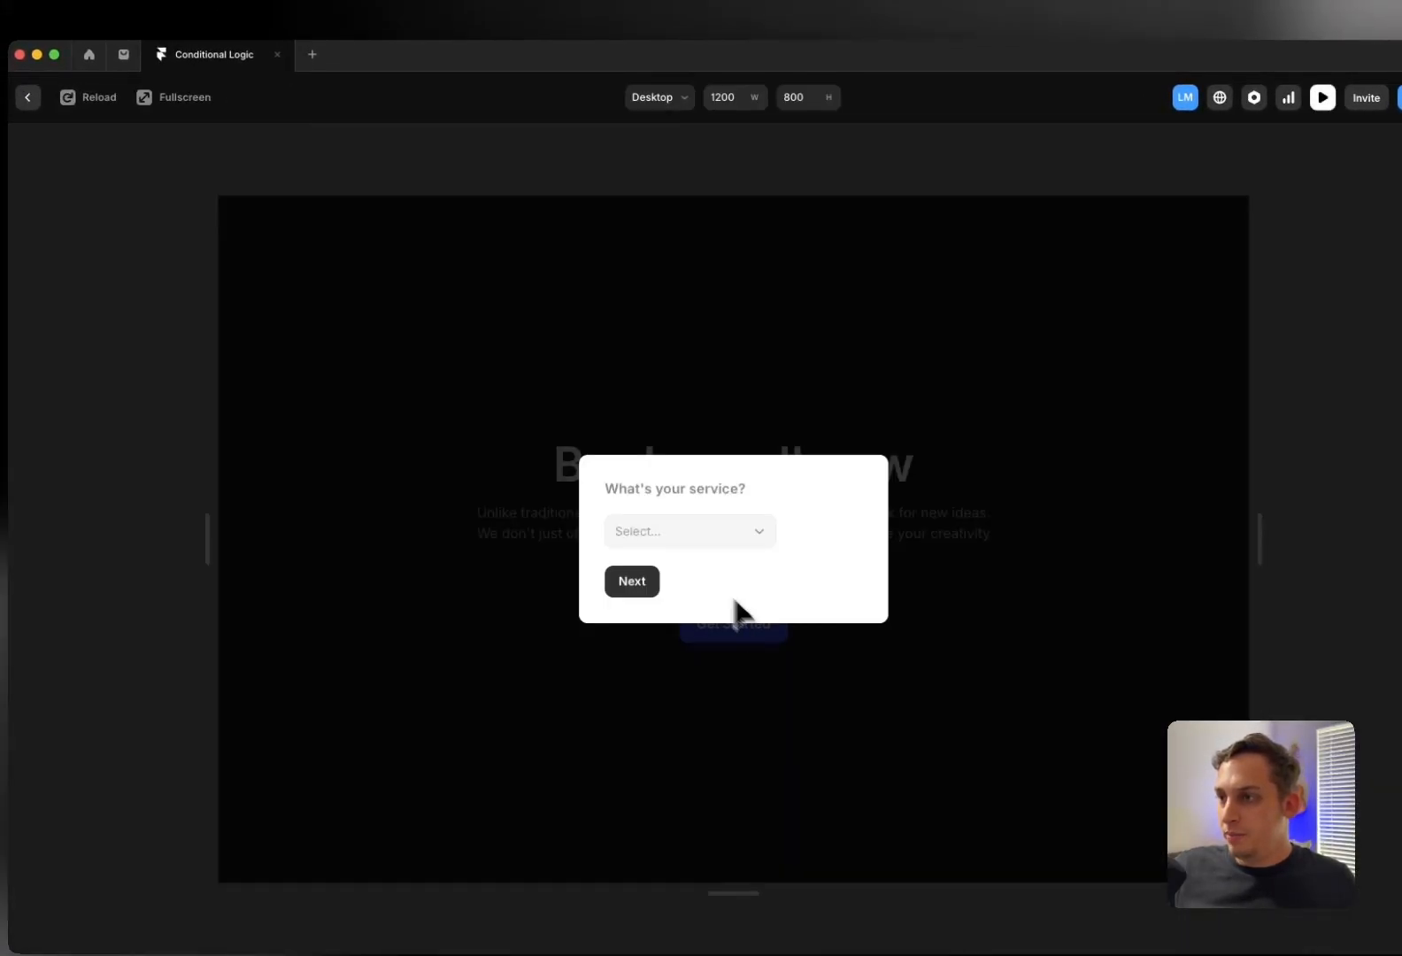
pyautogui.click(682, 535)
pyautogui.click(662, 572)
pyautogui.click(641, 586)
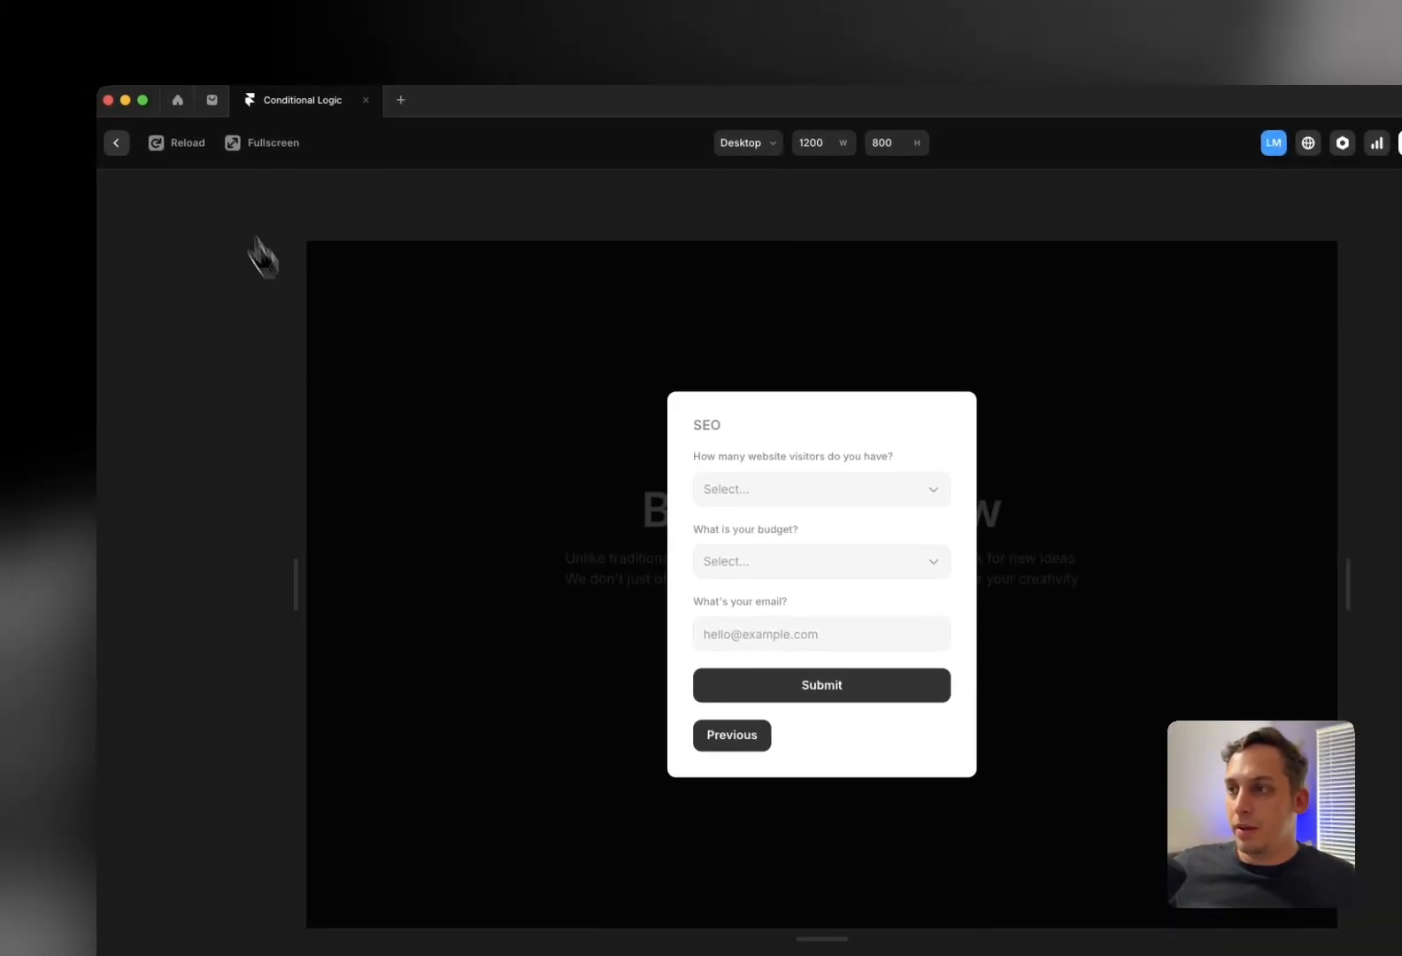
pyautogui.click(27, 97)
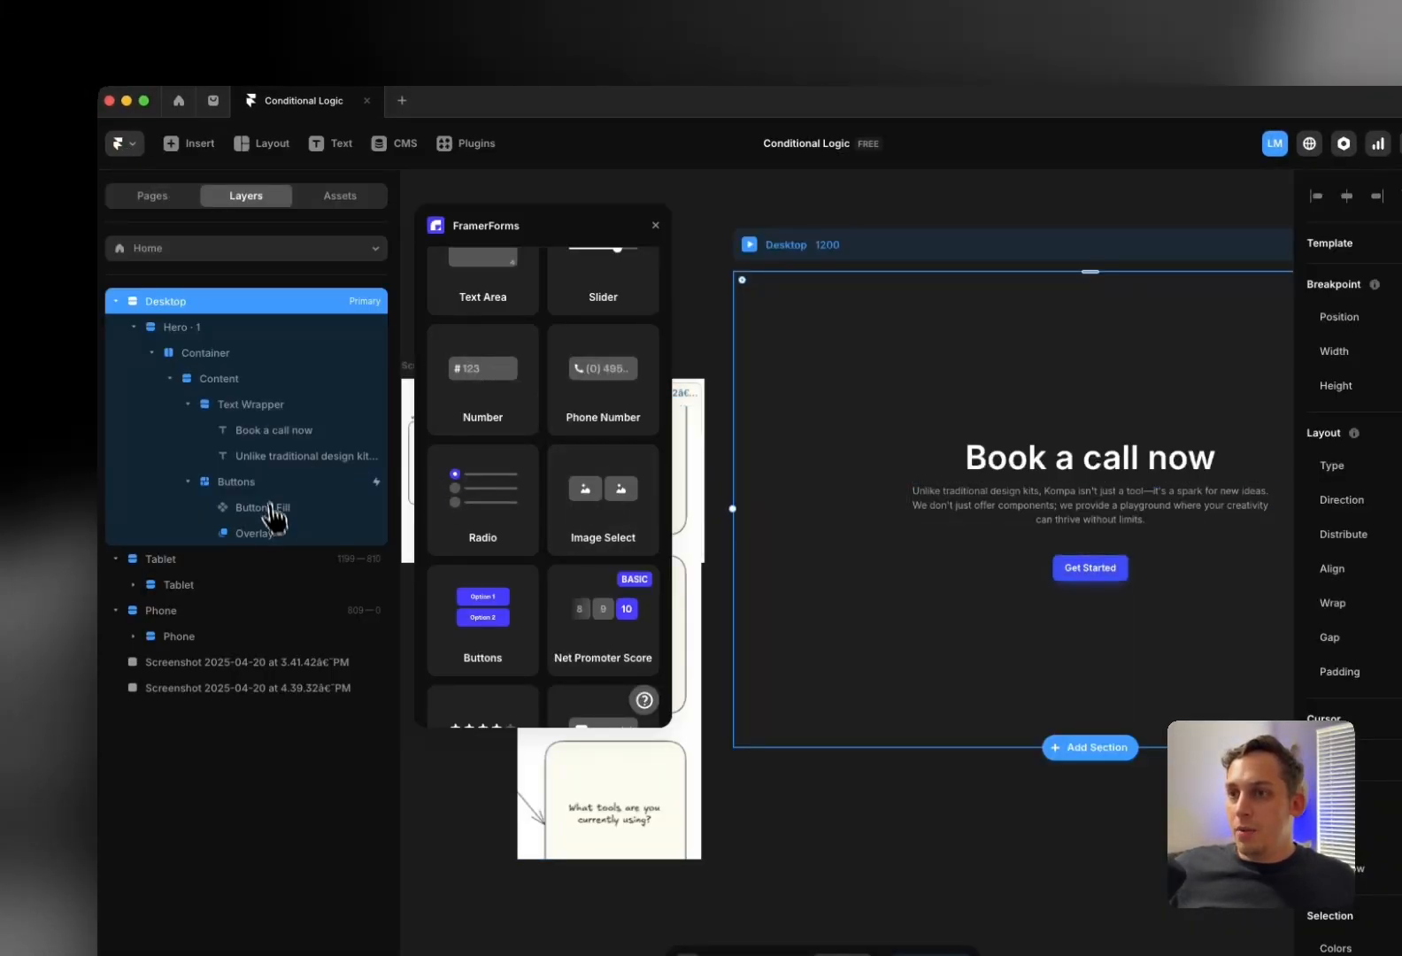
# Add Google Sheets as the Multi-Step Form's Send To destination and begin connecting an account
pyautogui.click(1071, 564)
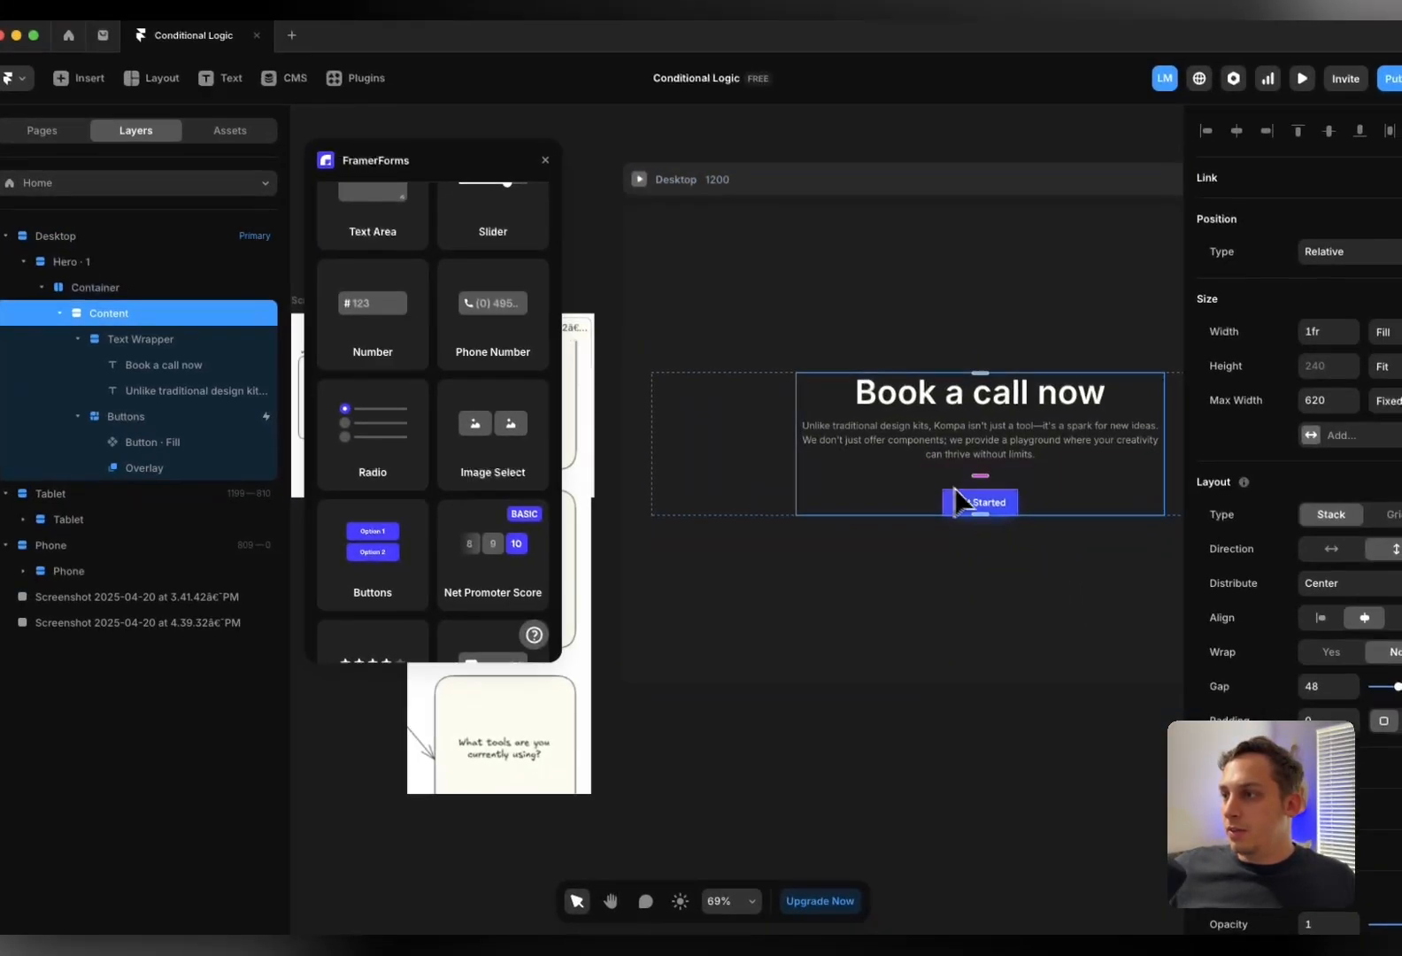
pyautogui.click(958, 501)
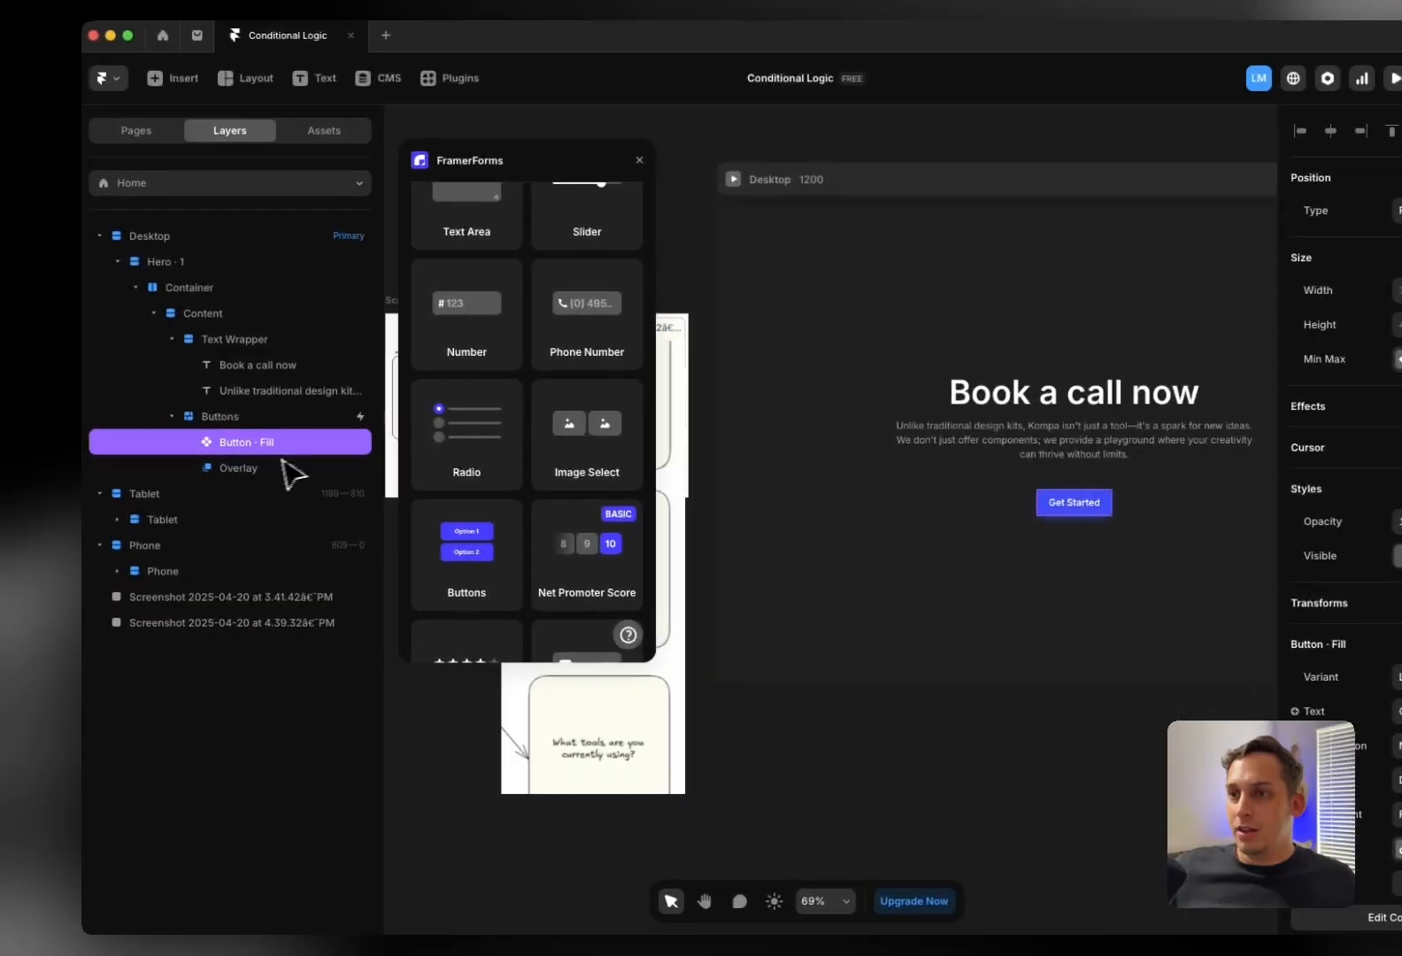
pyautogui.click(168, 468)
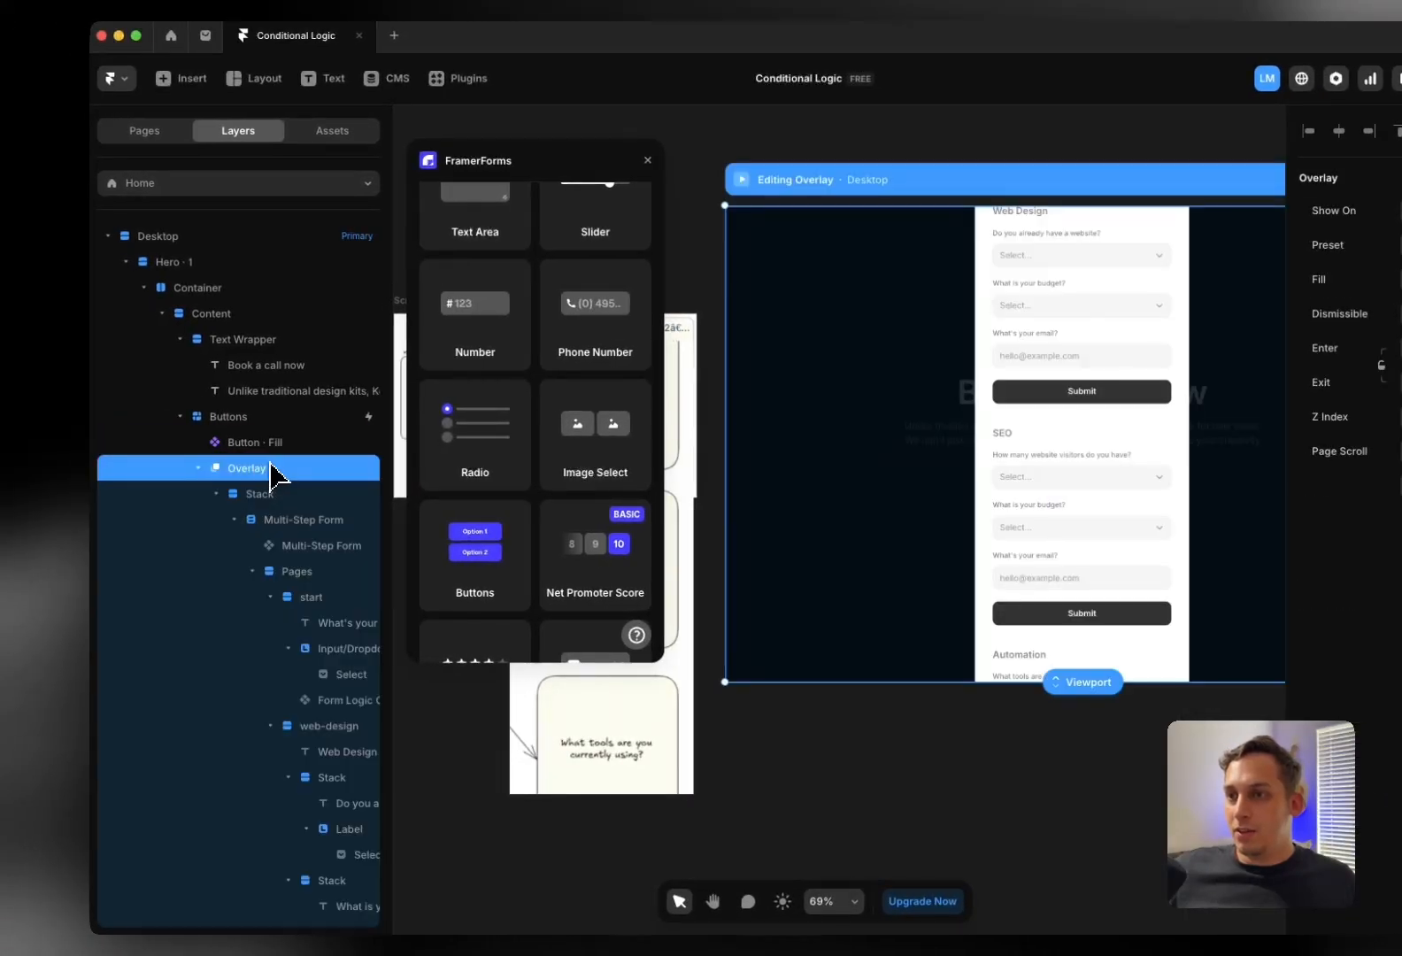
pyautogui.click(233, 522)
pyautogui.click(297, 524)
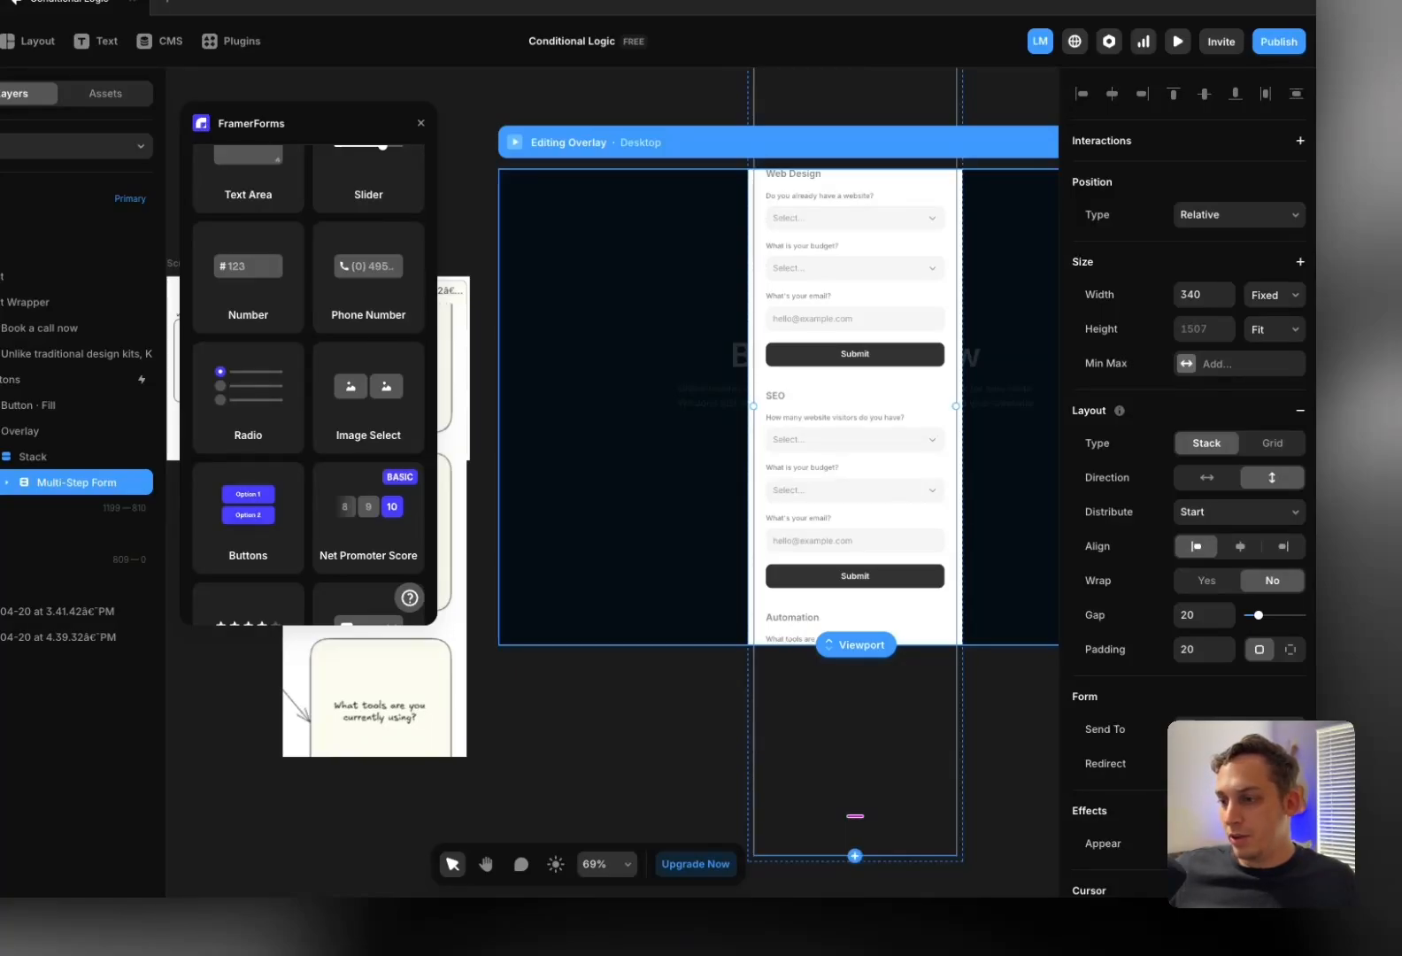
pyautogui.click(1234, 777)
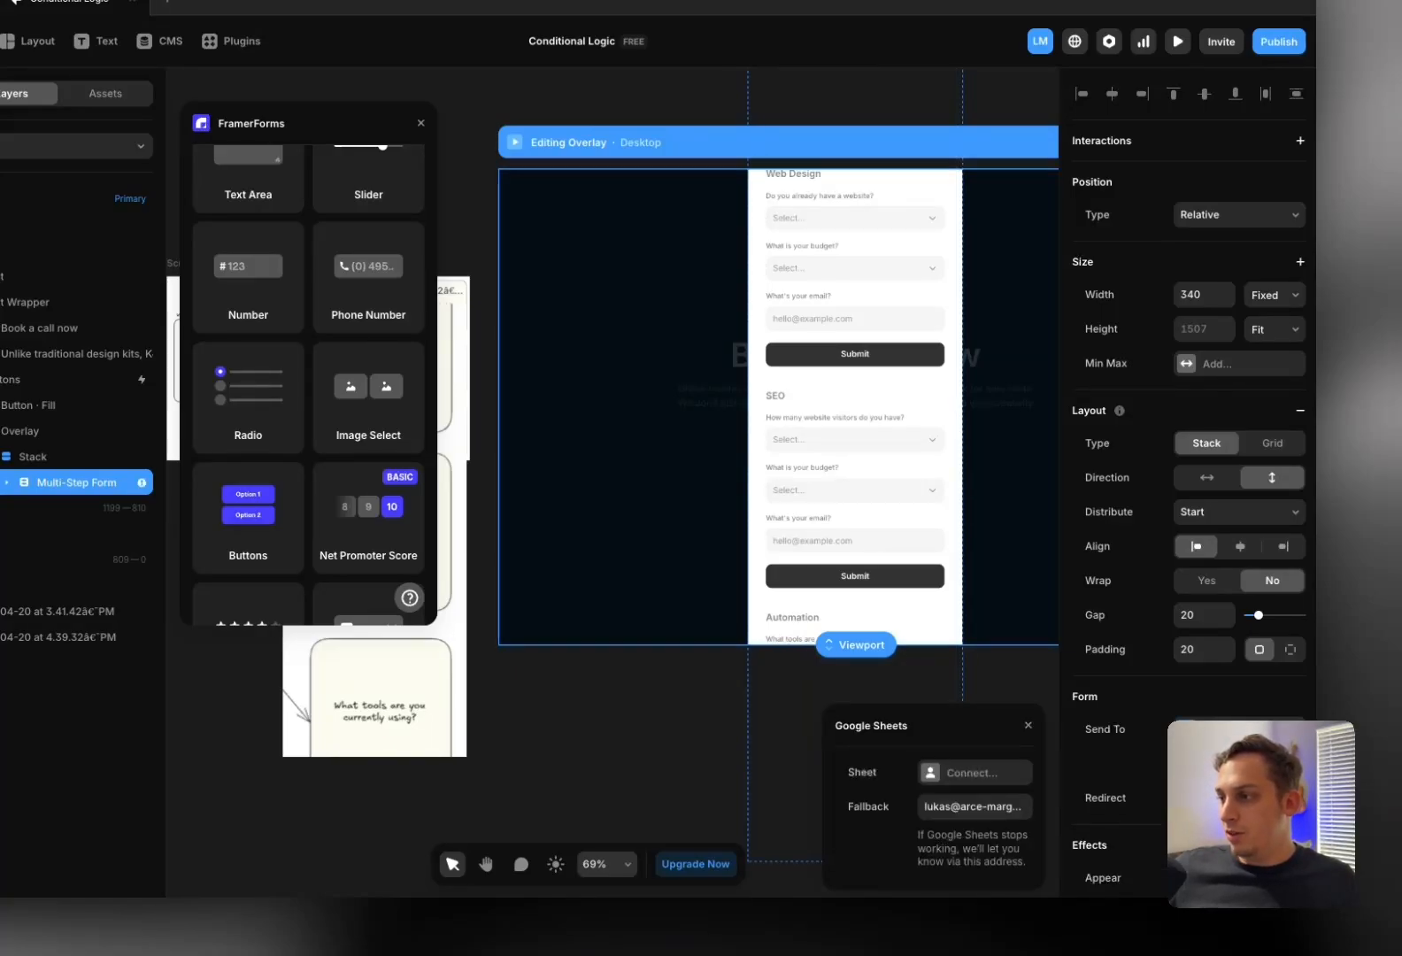
pyautogui.click(959, 774)
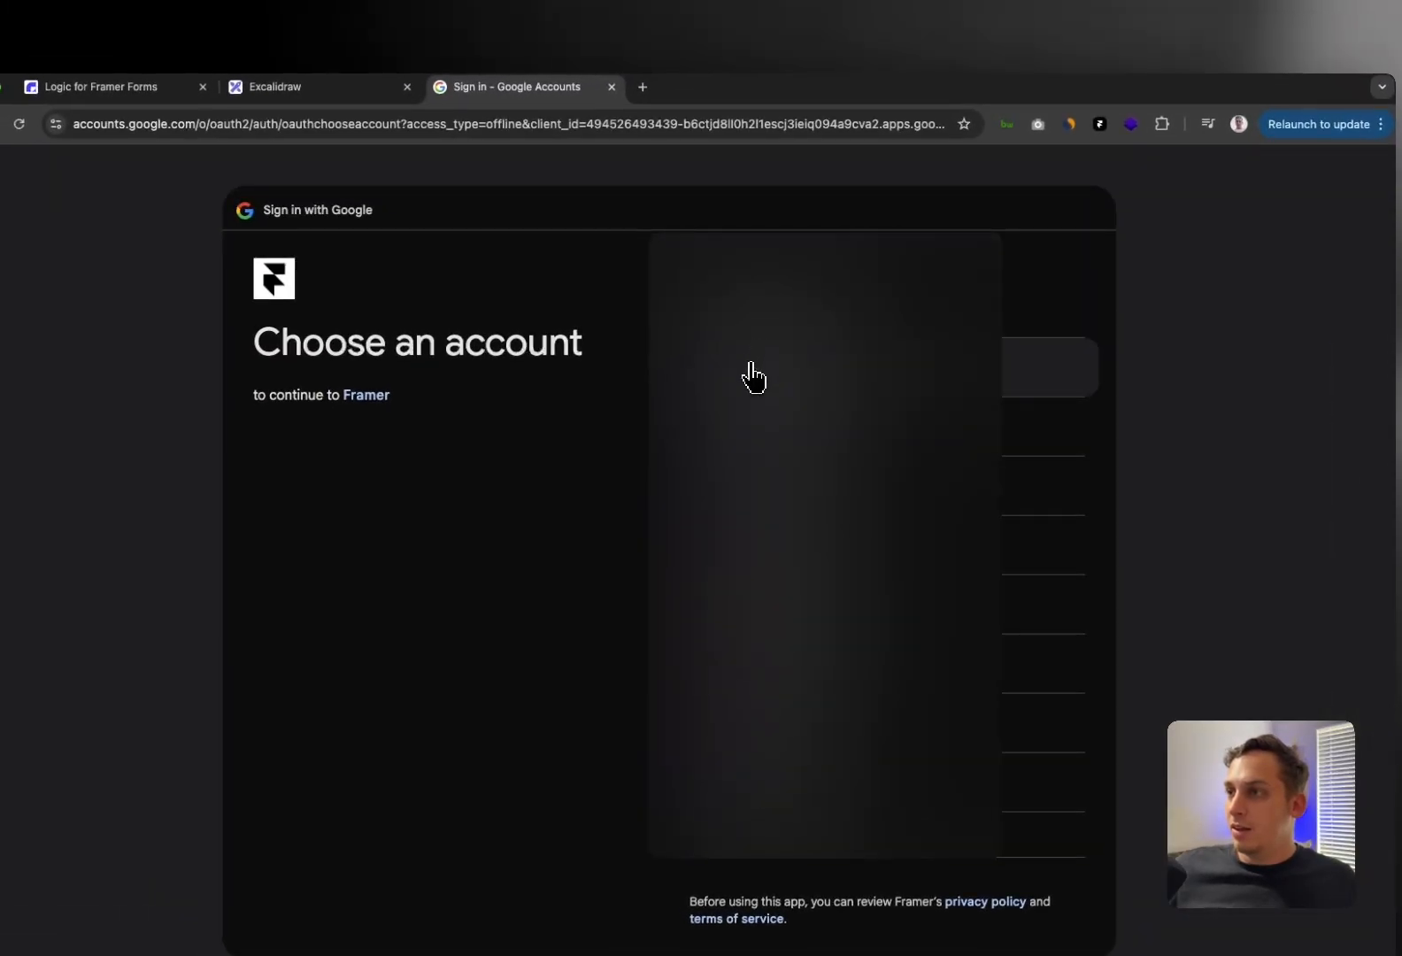
# Choose the Google account, allow Framer access, and hand the sign-in back to Framer
pyautogui.click(752, 331)
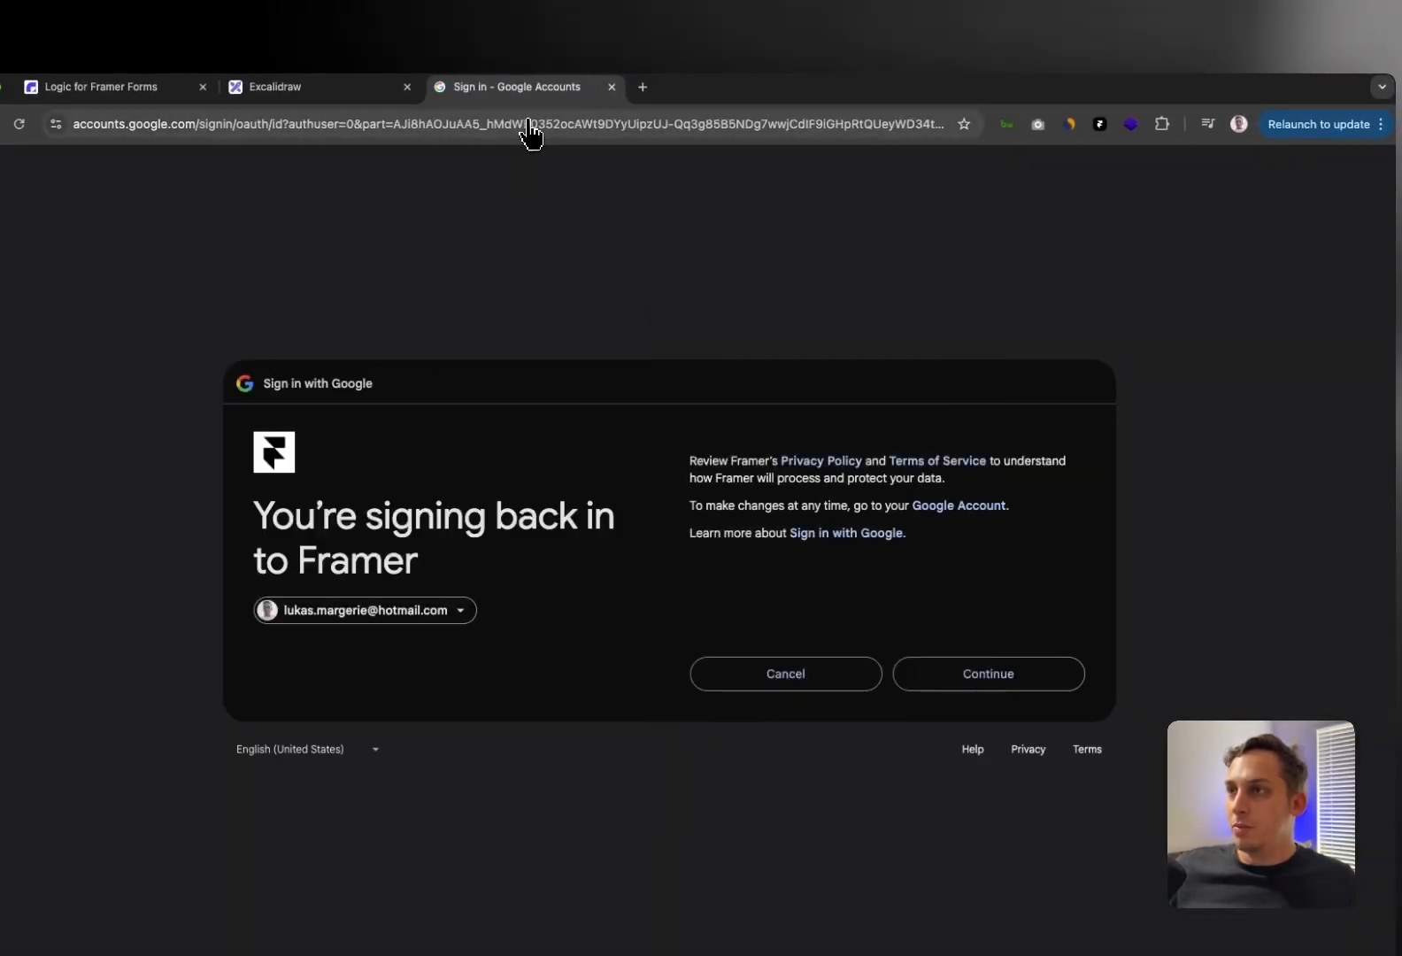
pyautogui.click(1020, 670)
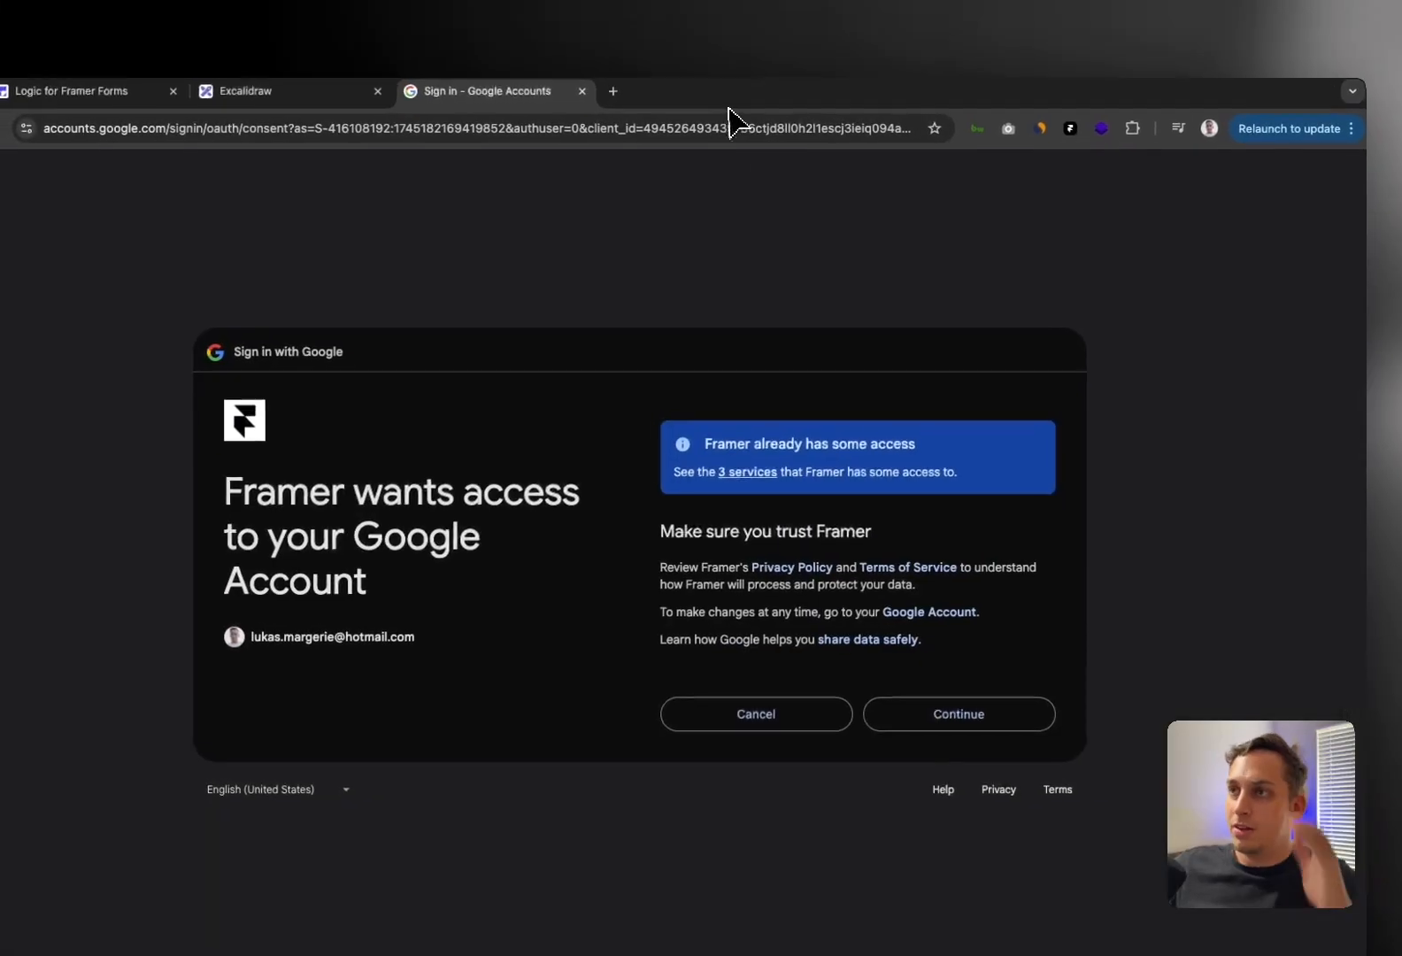
pyautogui.click(908, 655)
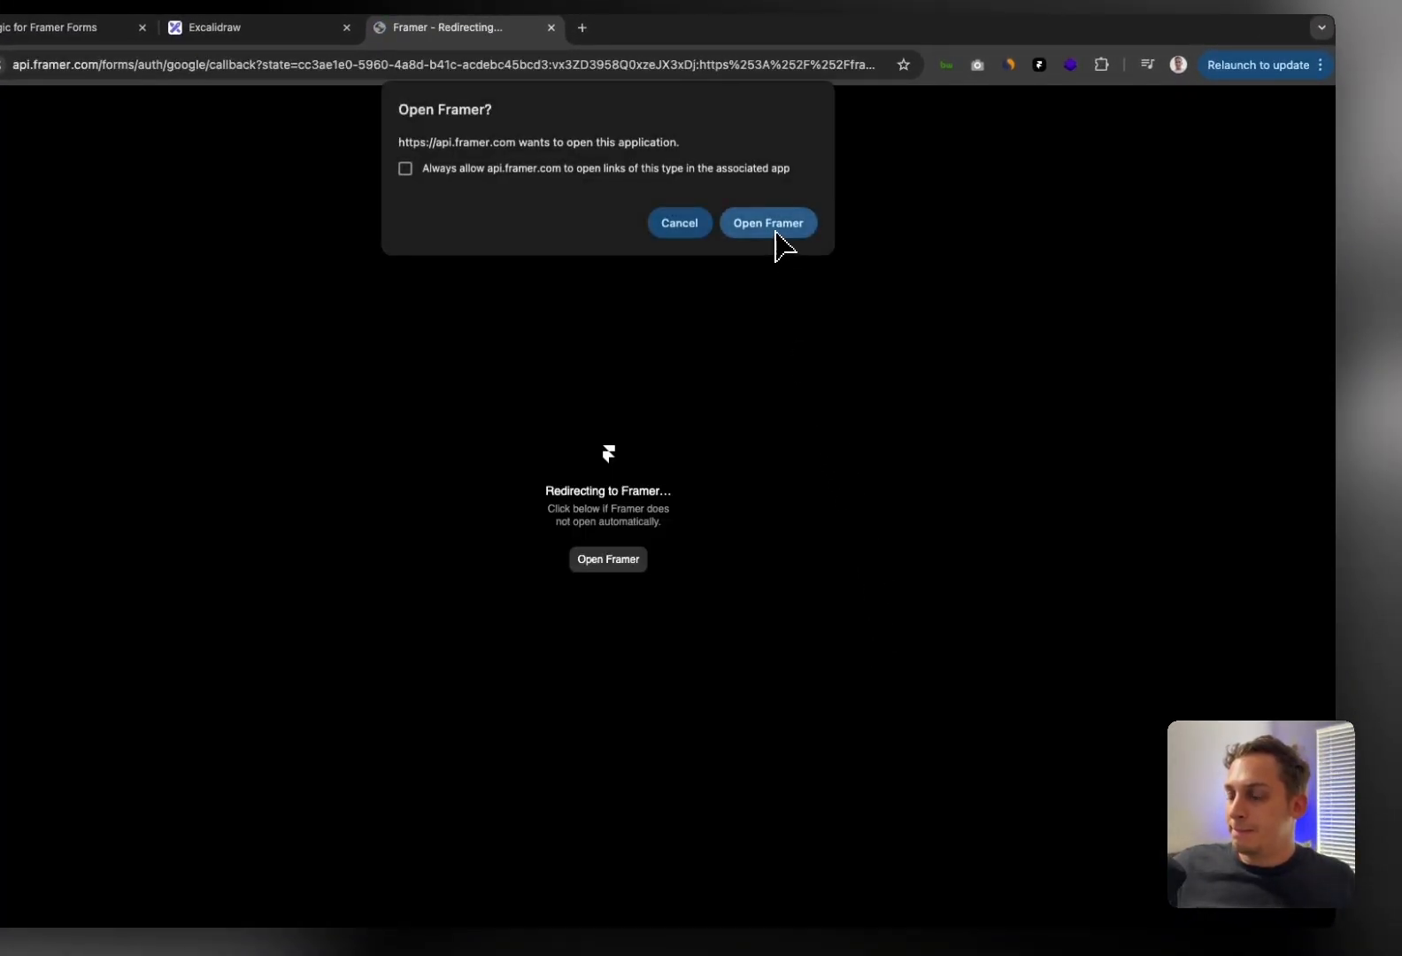
pyautogui.click(775, 244)
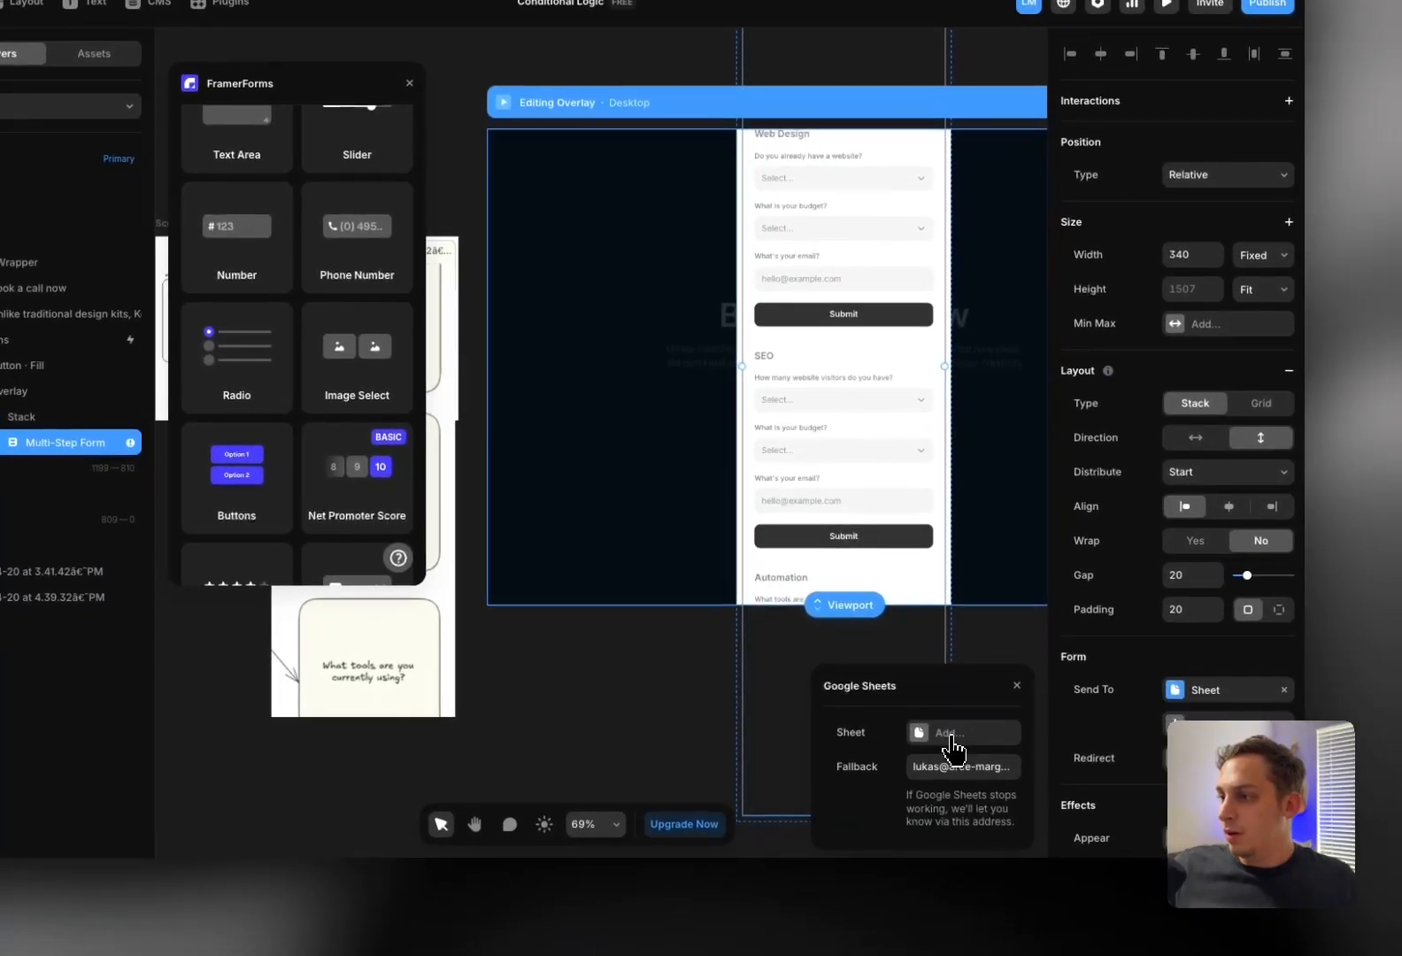
# Create a new Google Sheet named FramerForms Submissions and deselect the form
pyautogui.click(983, 802)
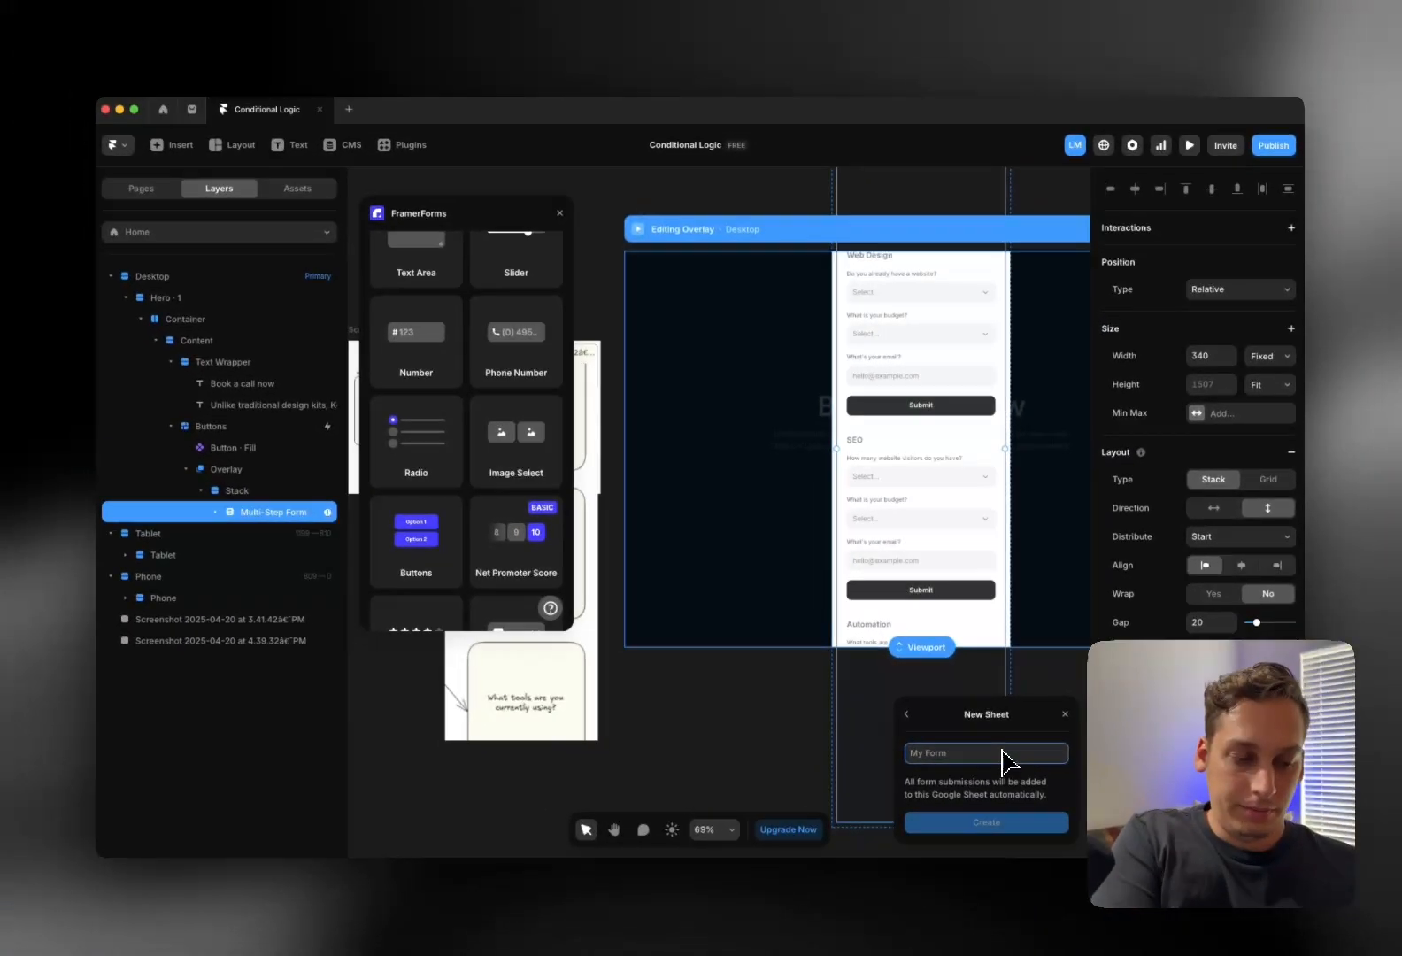
pyautogui.write('Fi')
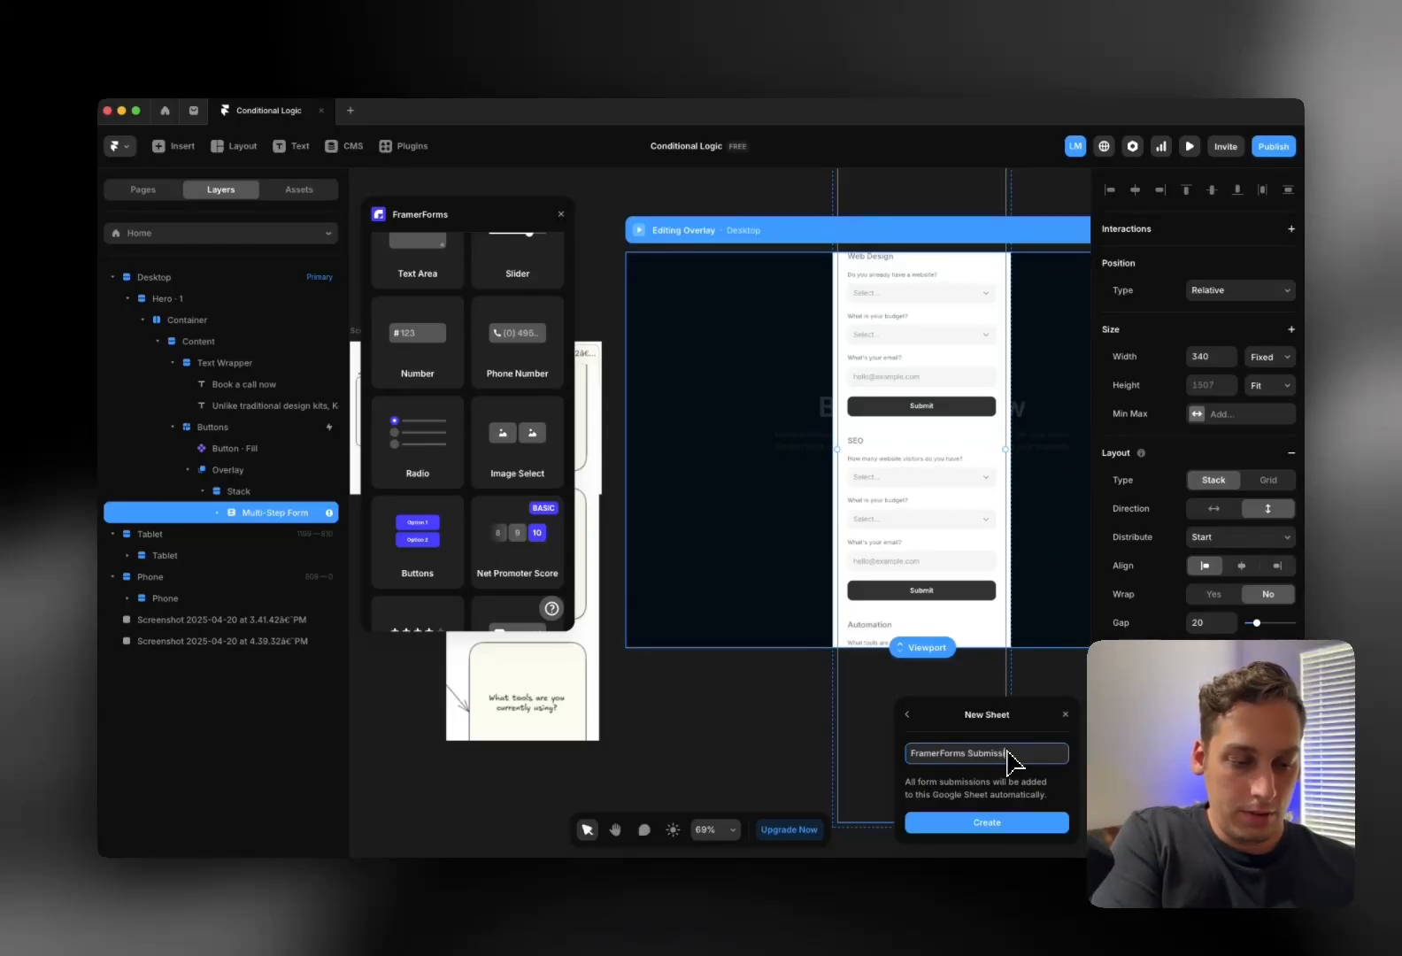
pyautogui.click(1031, 824)
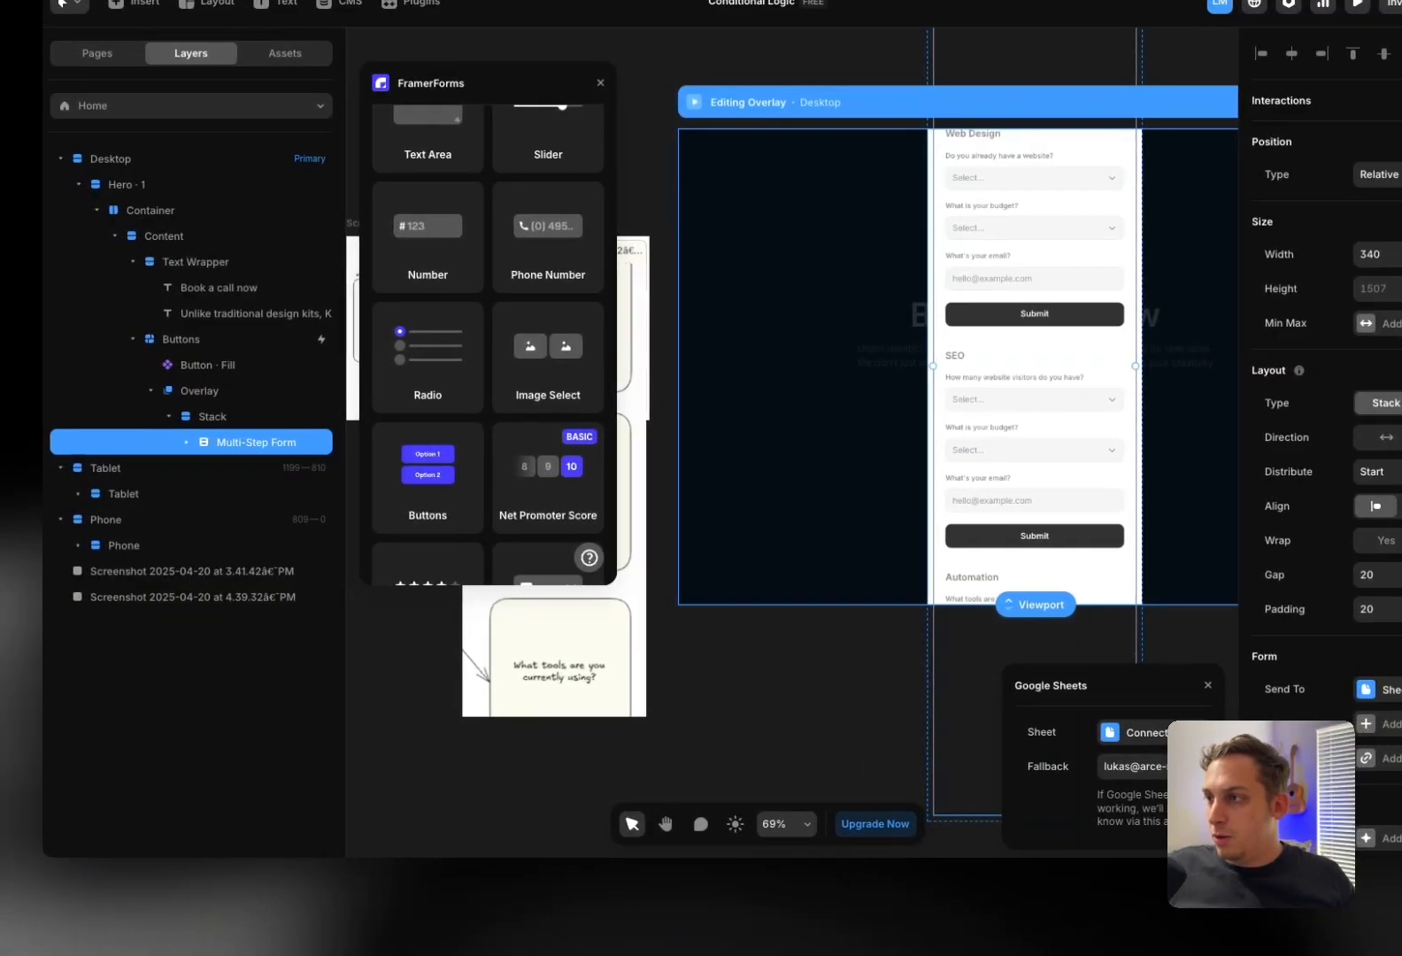
pyautogui.click(711, 692)
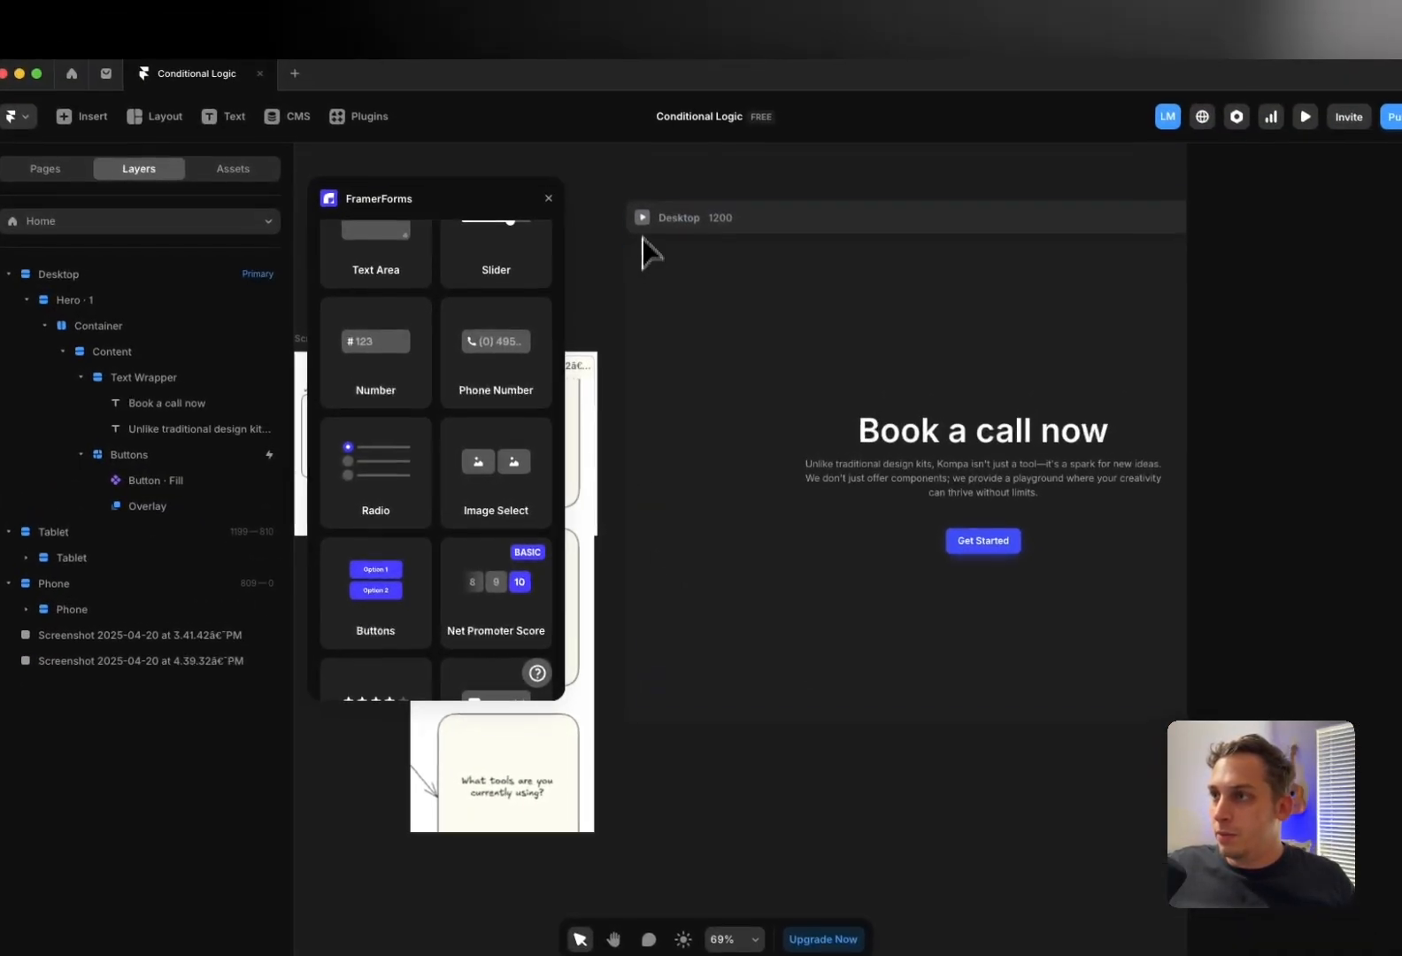
# Preview the Desktop page, open the booking form, and choose Automation as the service
pyautogui.click(674, 148)
pyautogui.click(705, 644)
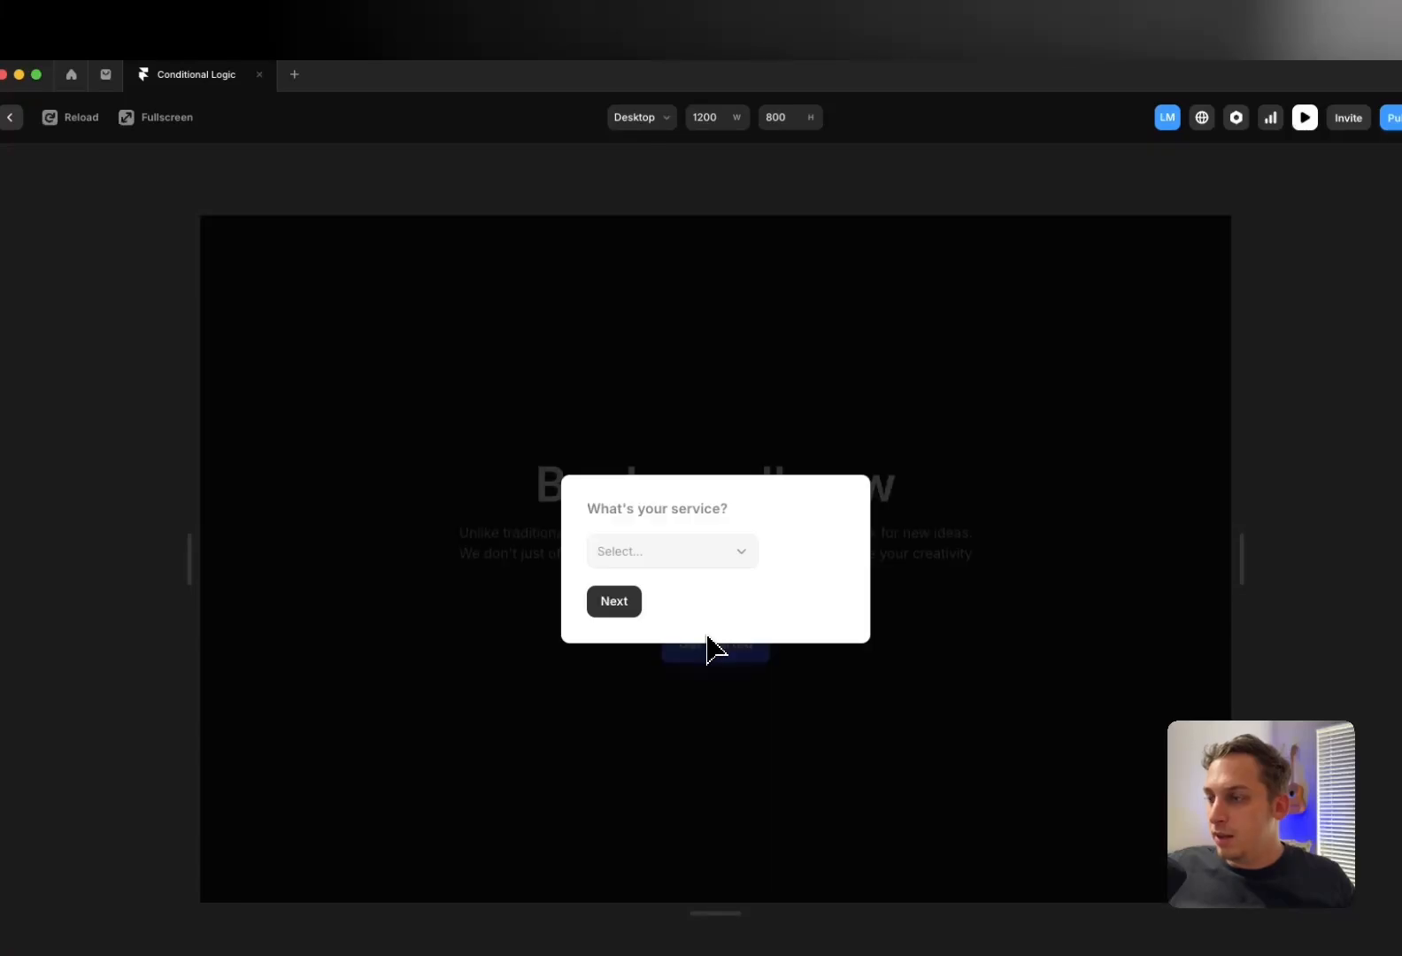
pyautogui.click(677, 557)
pyautogui.click(655, 571)
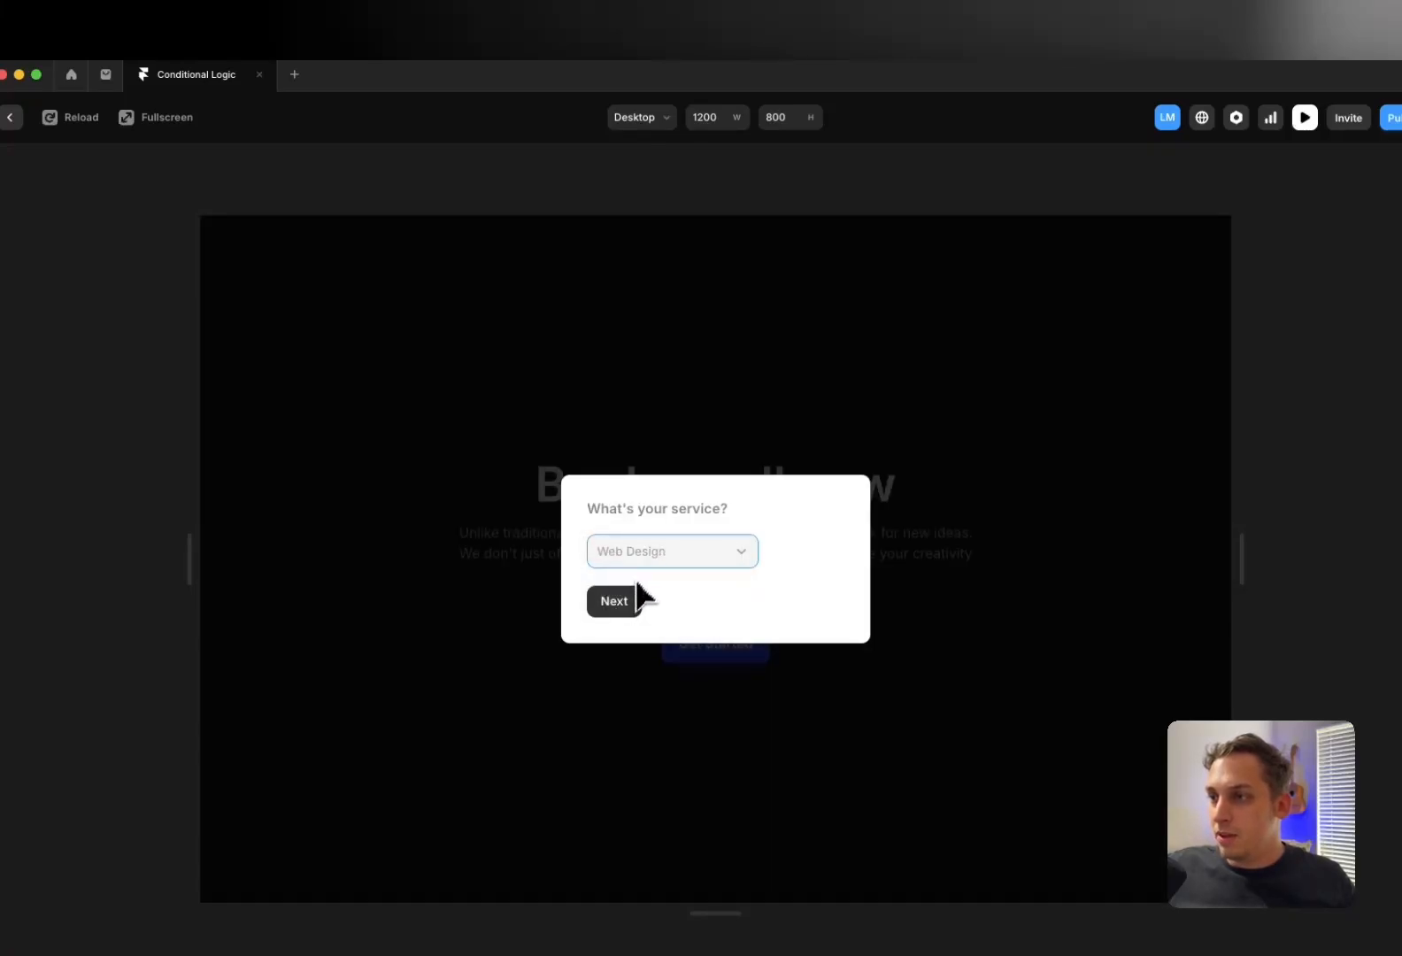
pyautogui.click(655, 556)
pyautogui.click(650, 591)
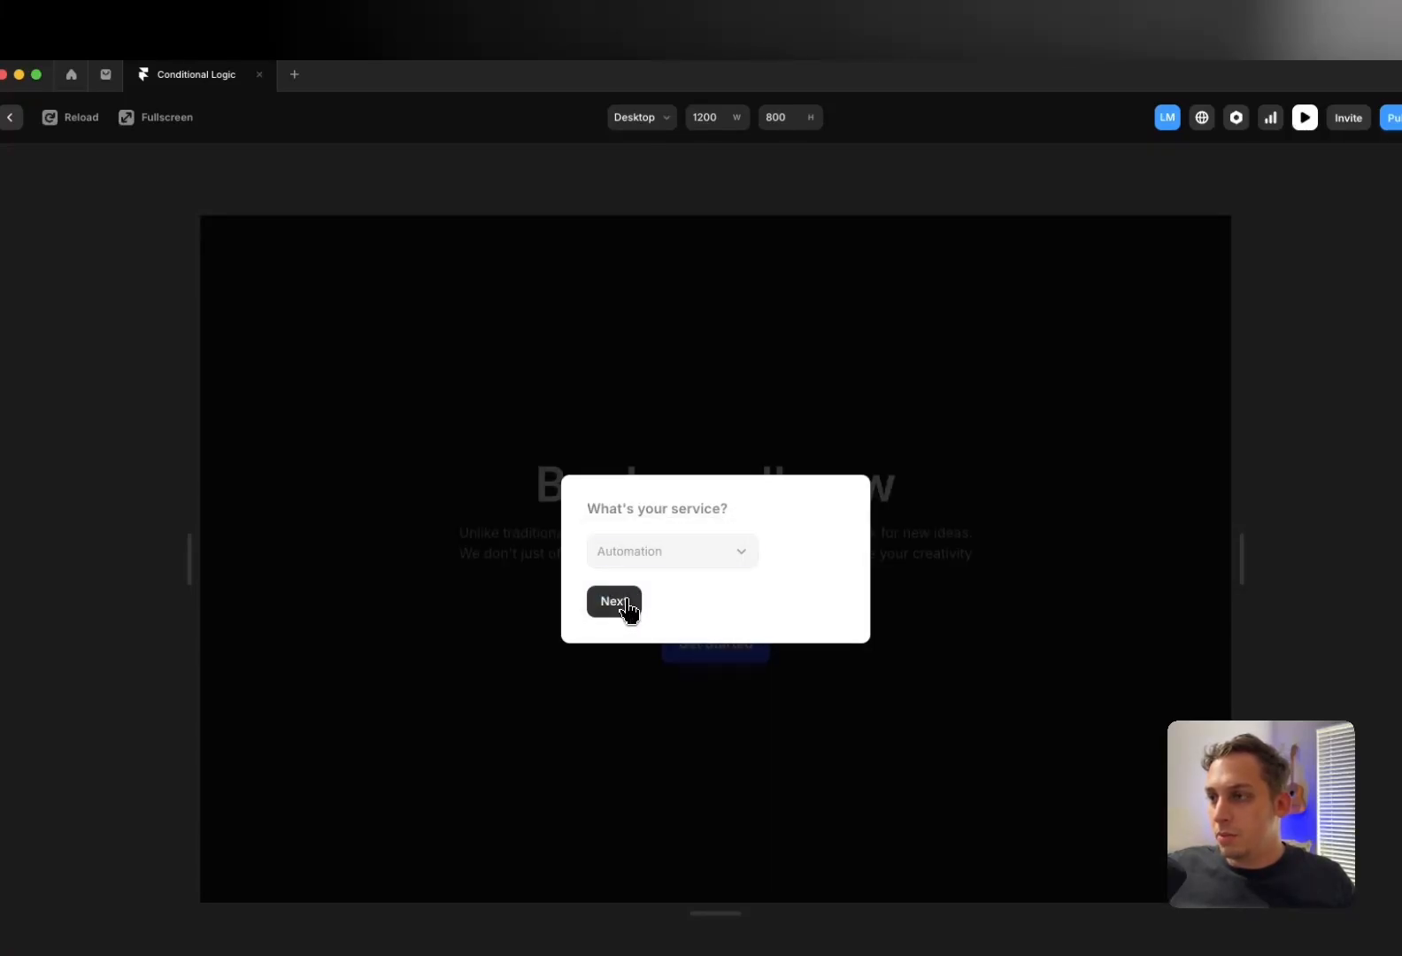
pyautogui.click(629, 609)
# Choose Zapier and a $1,000-$2,000 budget, then enter a test e-mail address
pyautogui.click(672, 471)
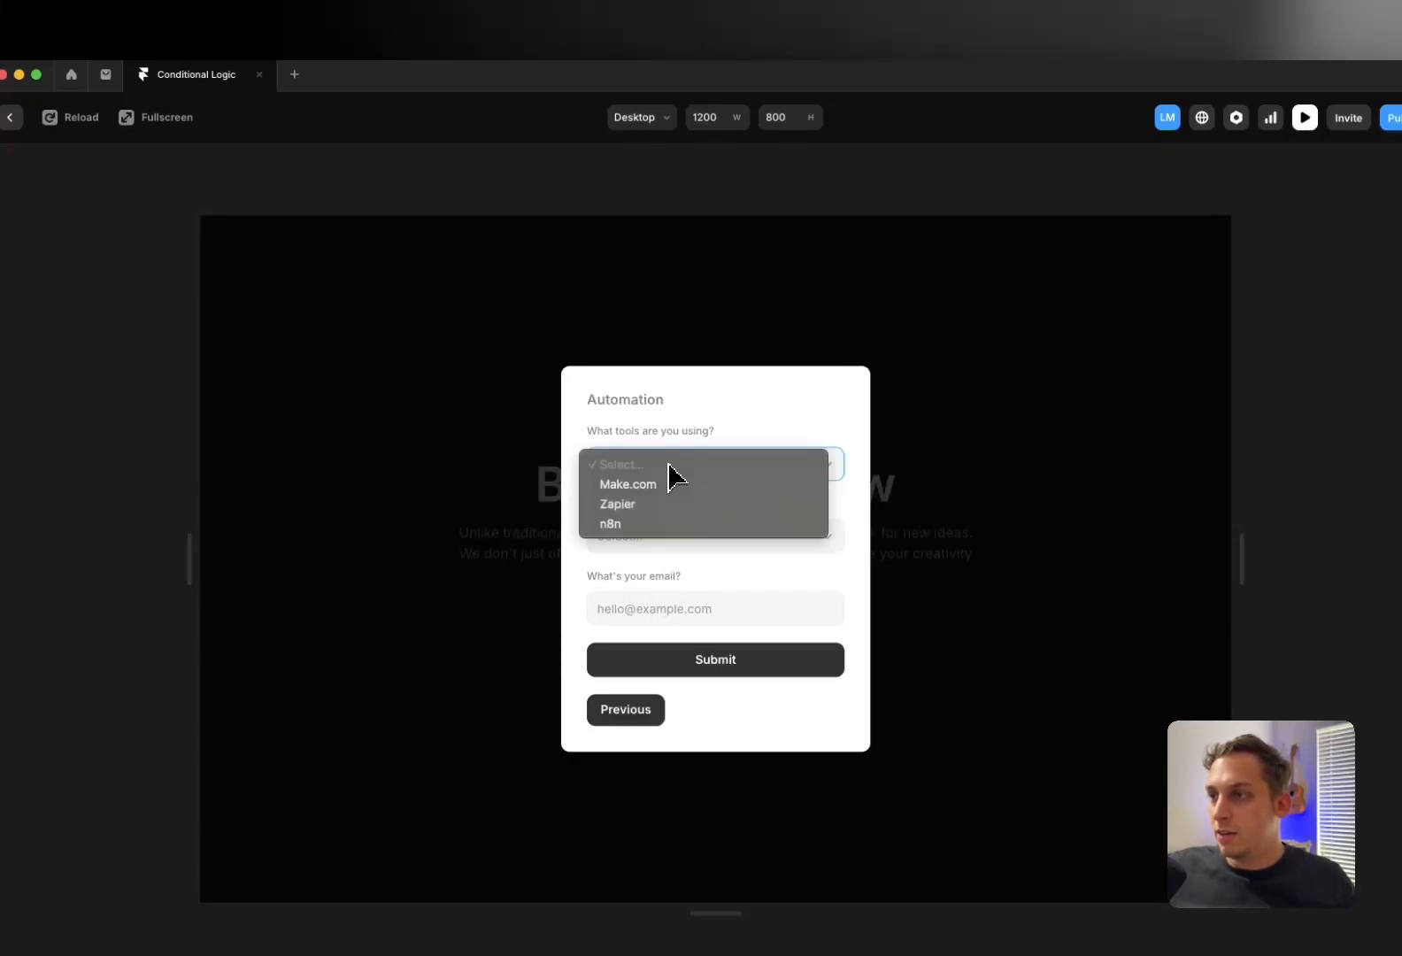
pyautogui.click(650, 513)
pyautogui.click(663, 547)
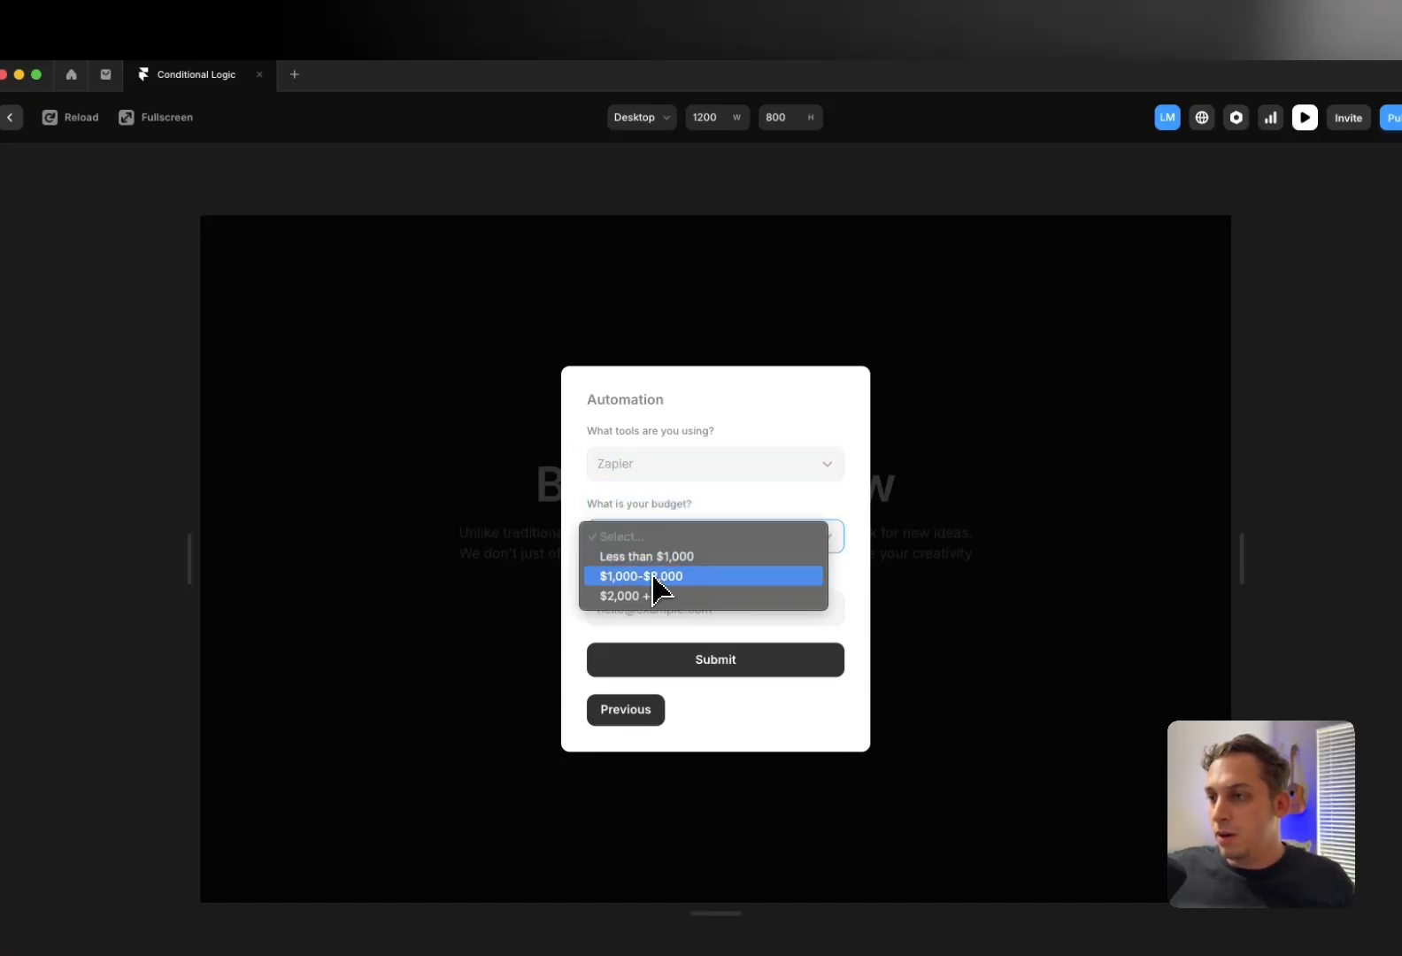
pyautogui.click(653, 576)
pyautogui.click(644, 609)
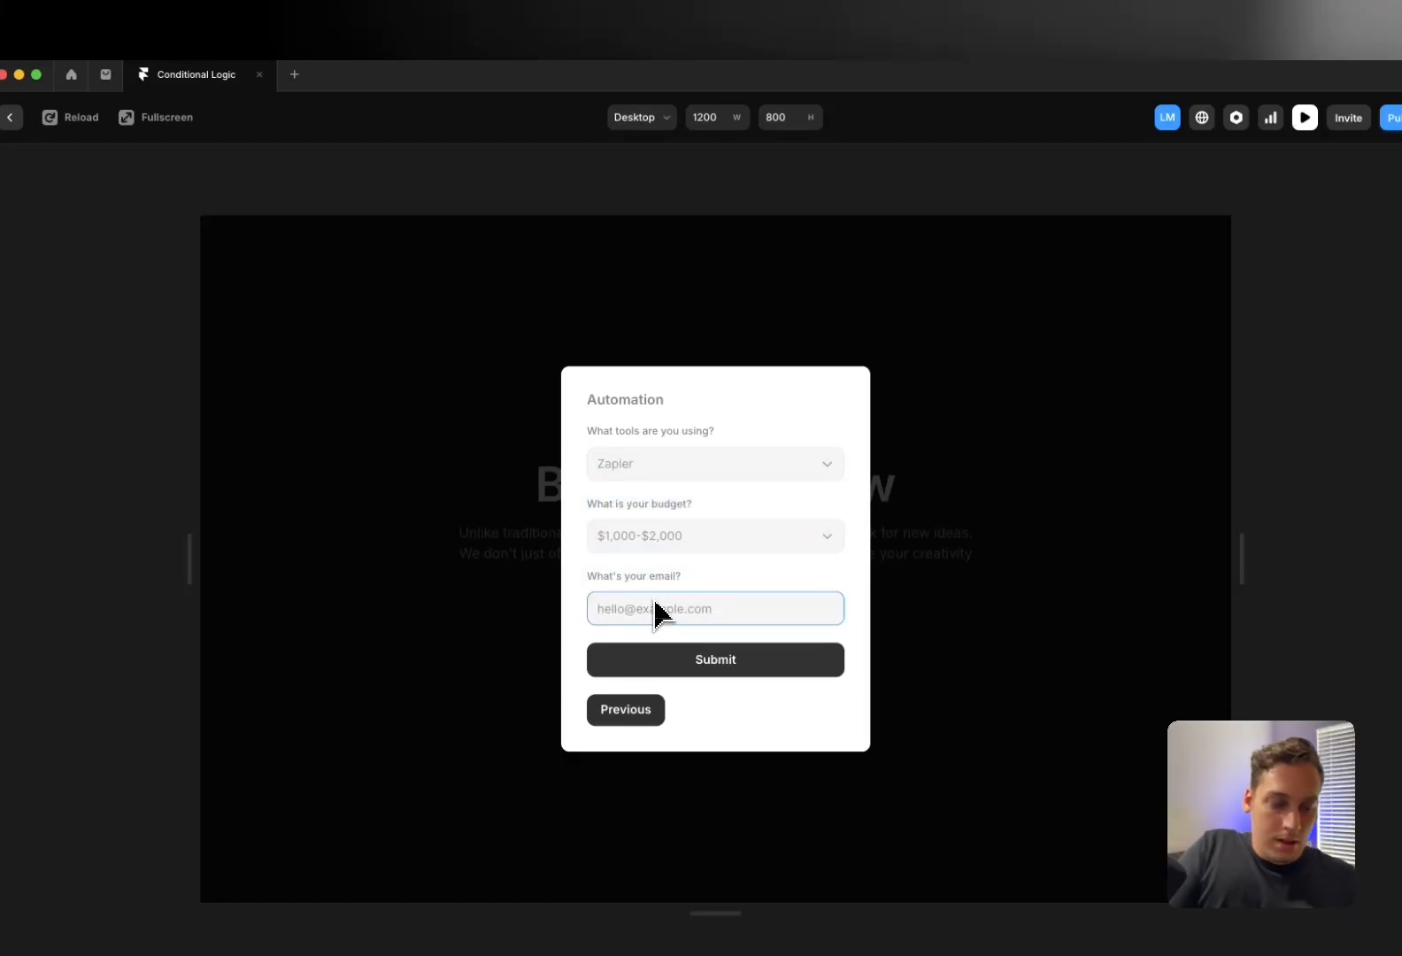
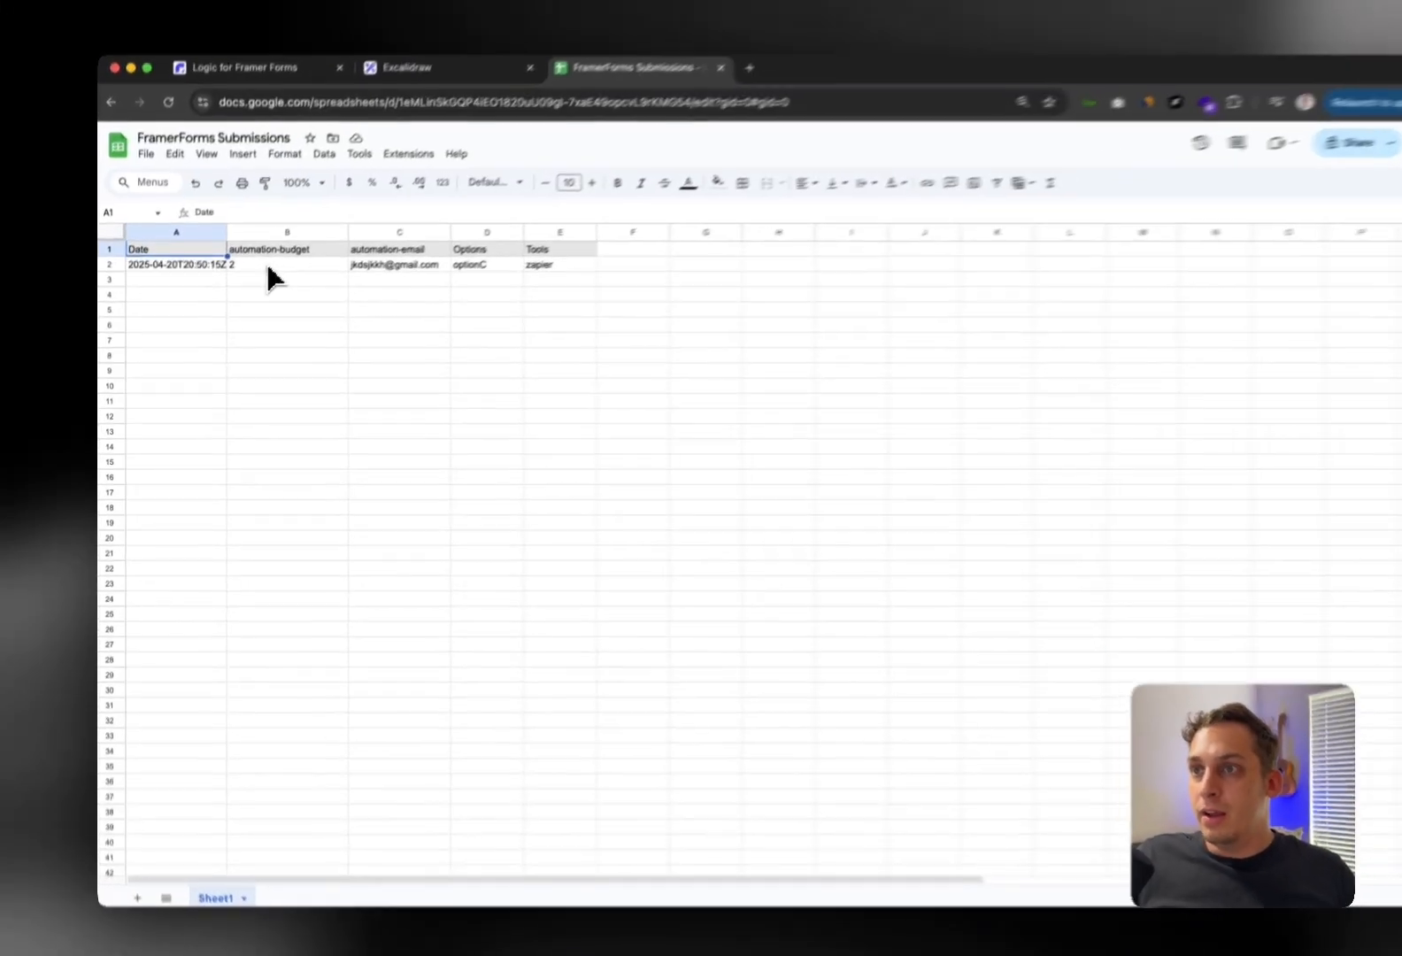
# Inspect the submitted budget, email, tool and option cells in row 2 of Google Sheets
pyautogui.click(223, 288)
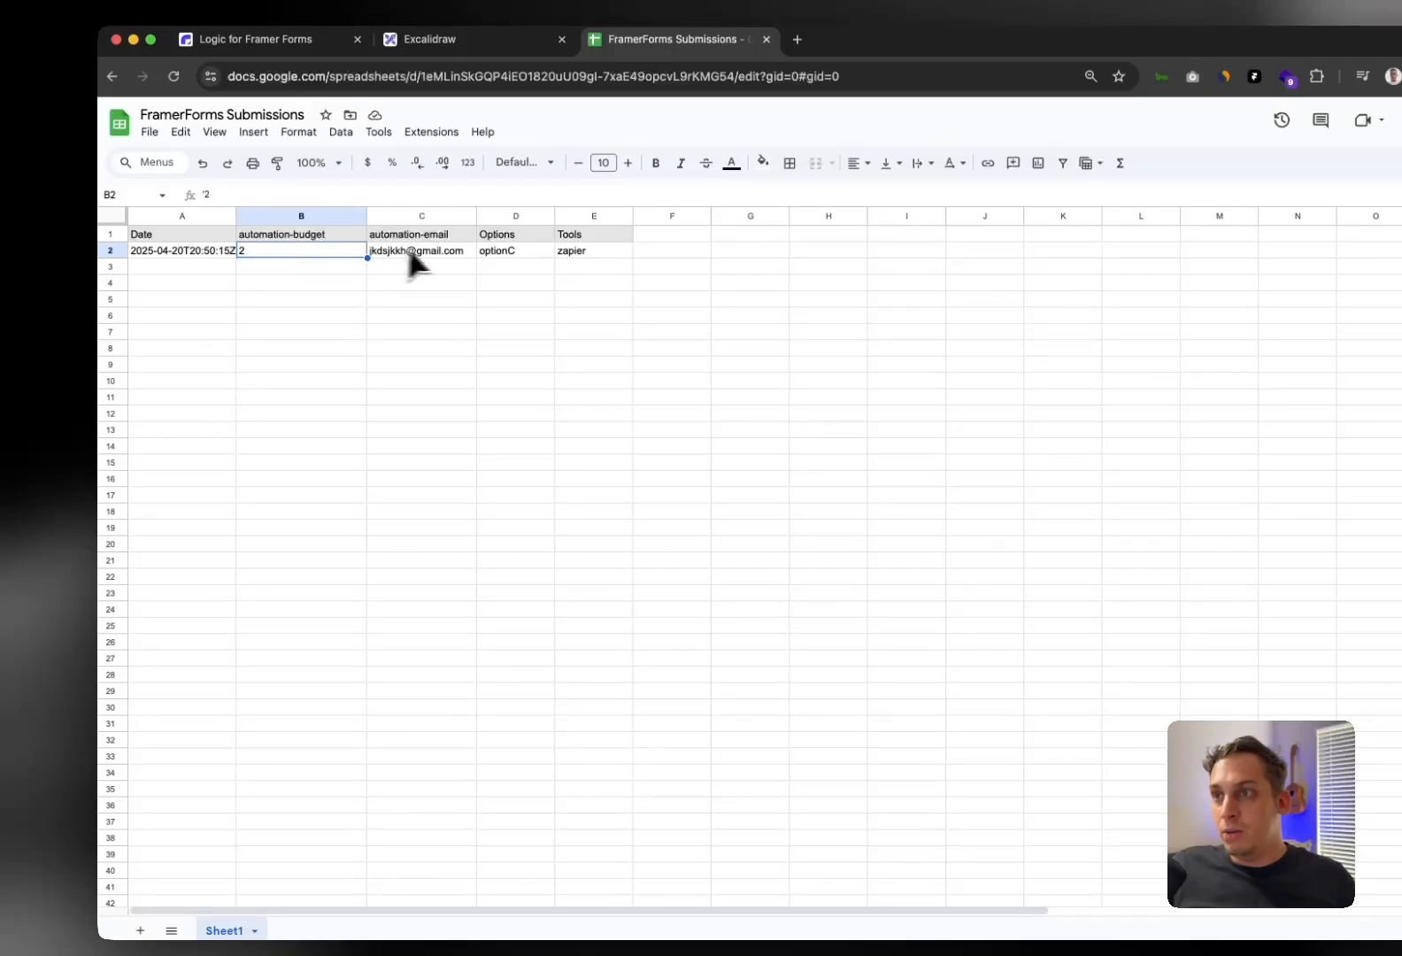
pyautogui.click(445, 255)
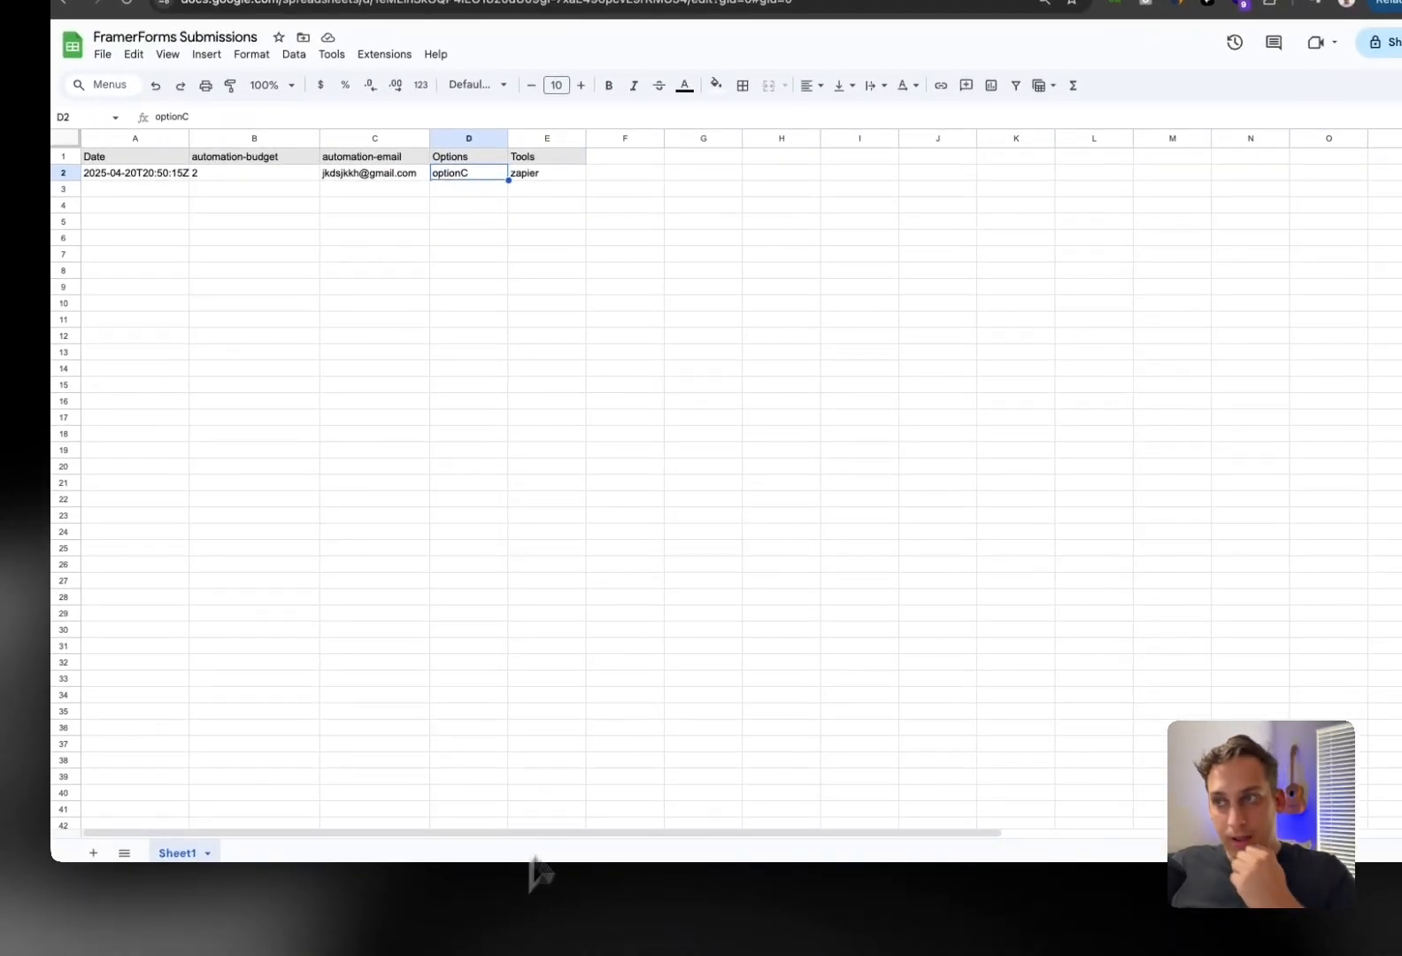
pyautogui.click(546, 267)
pyautogui.click(462, 267)
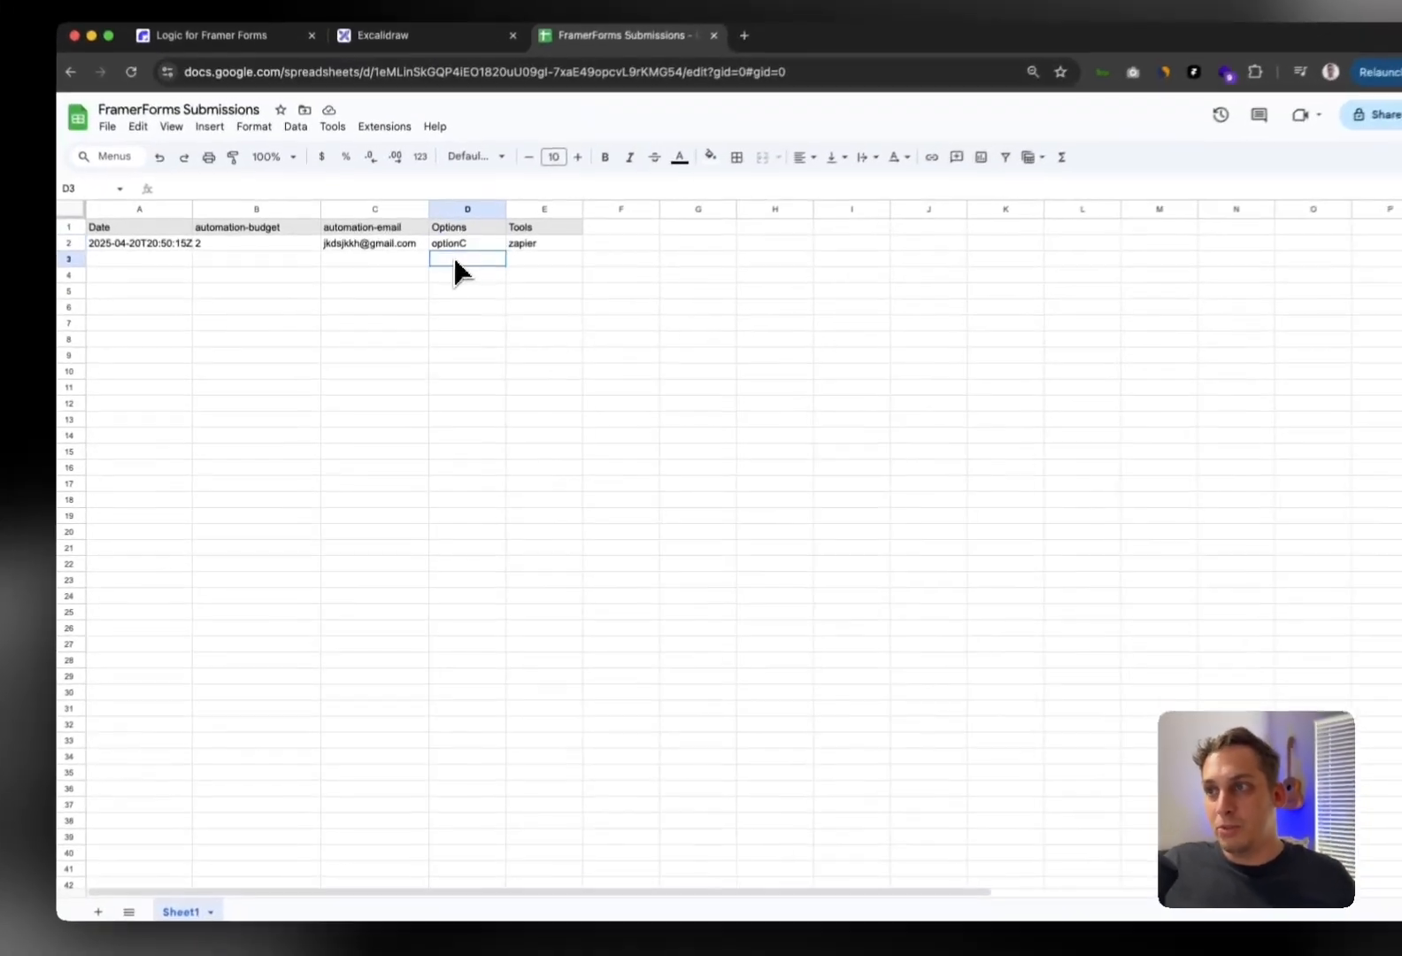
pyautogui.click(447, 305)
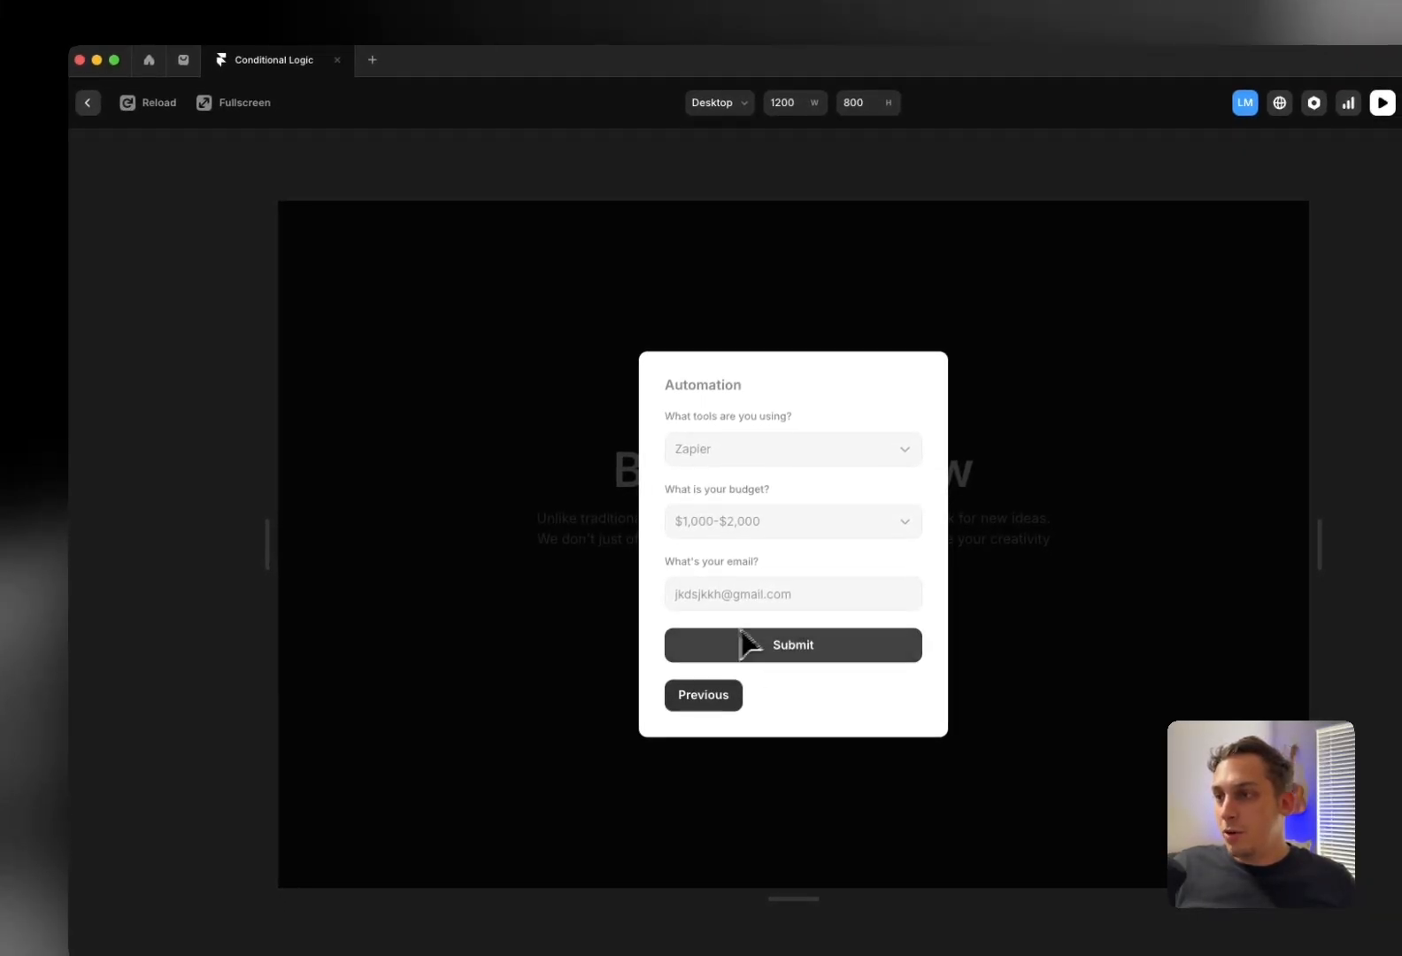
# Exit the preview and select the Multi-Step Form inside the Get Started overlay
pyautogui.click(100, 120)
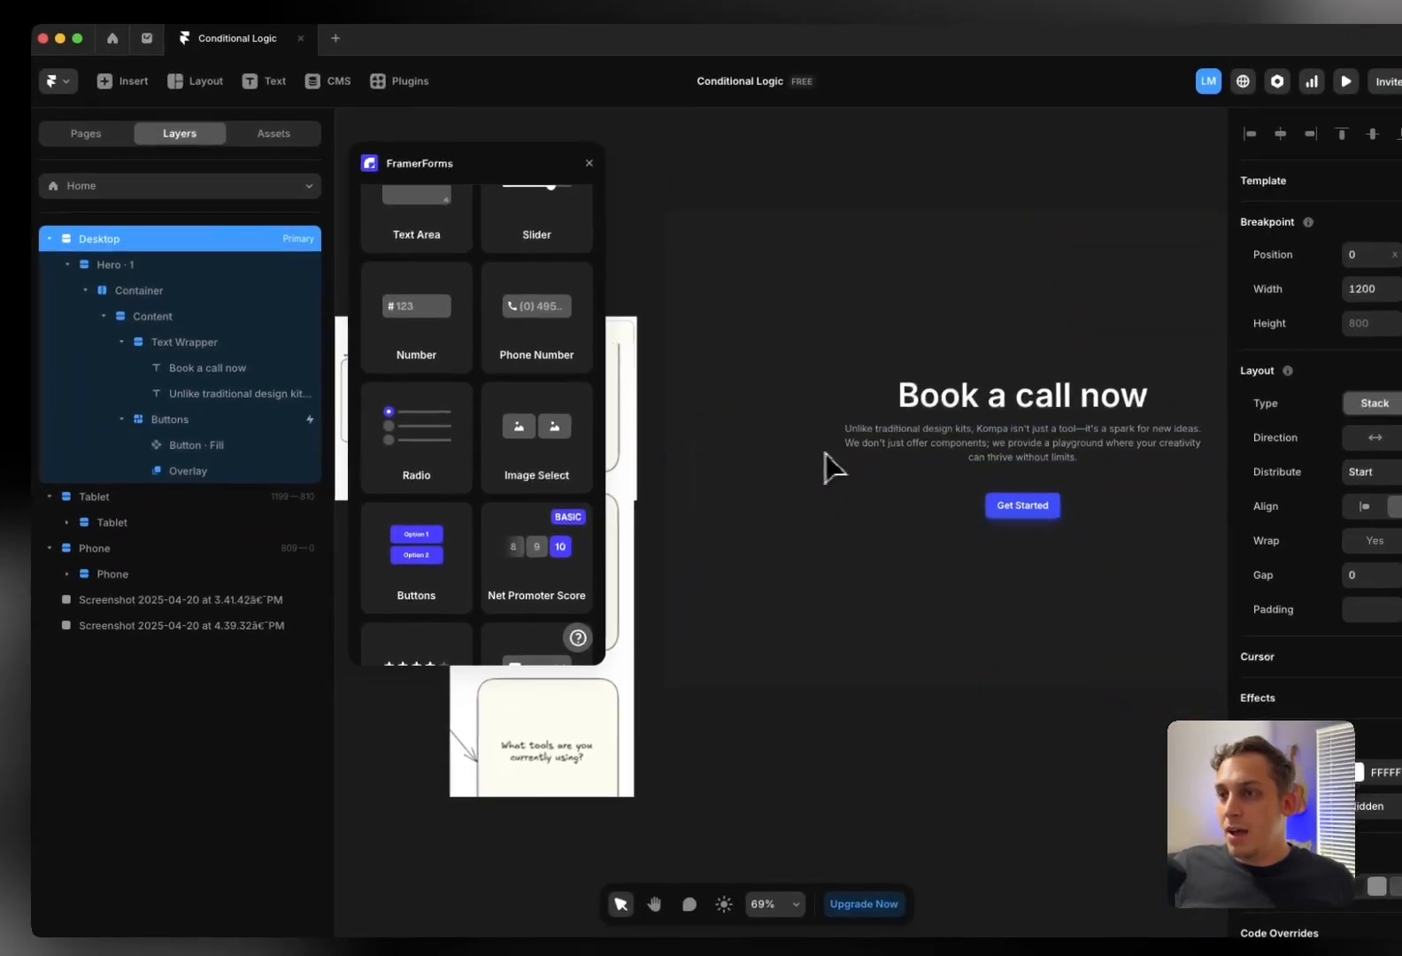
pyautogui.click(788, 500)
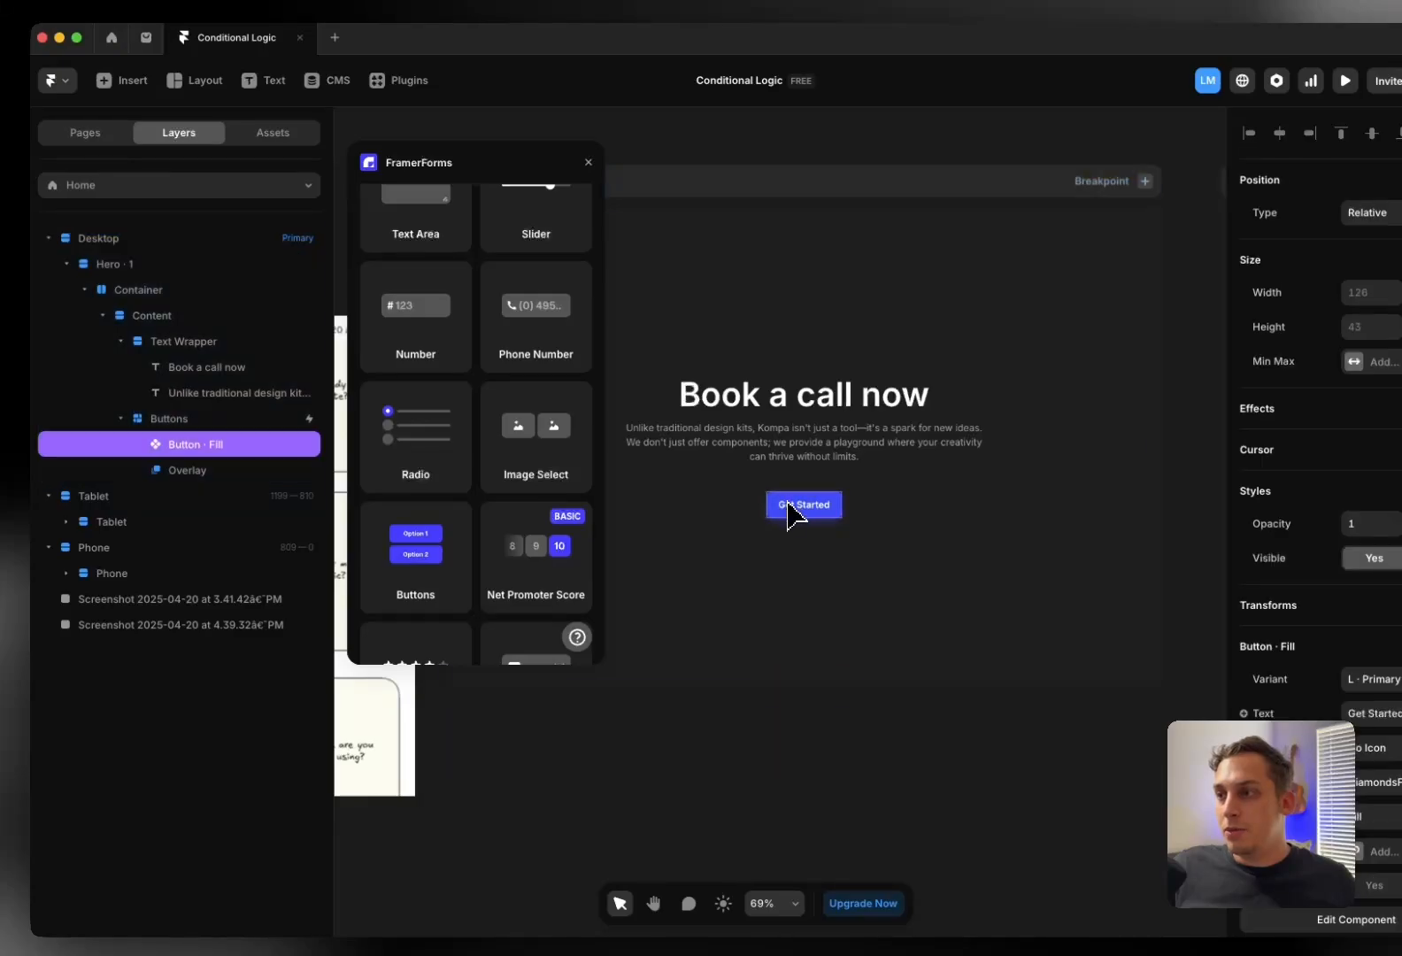
pyautogui.click(202, 473)
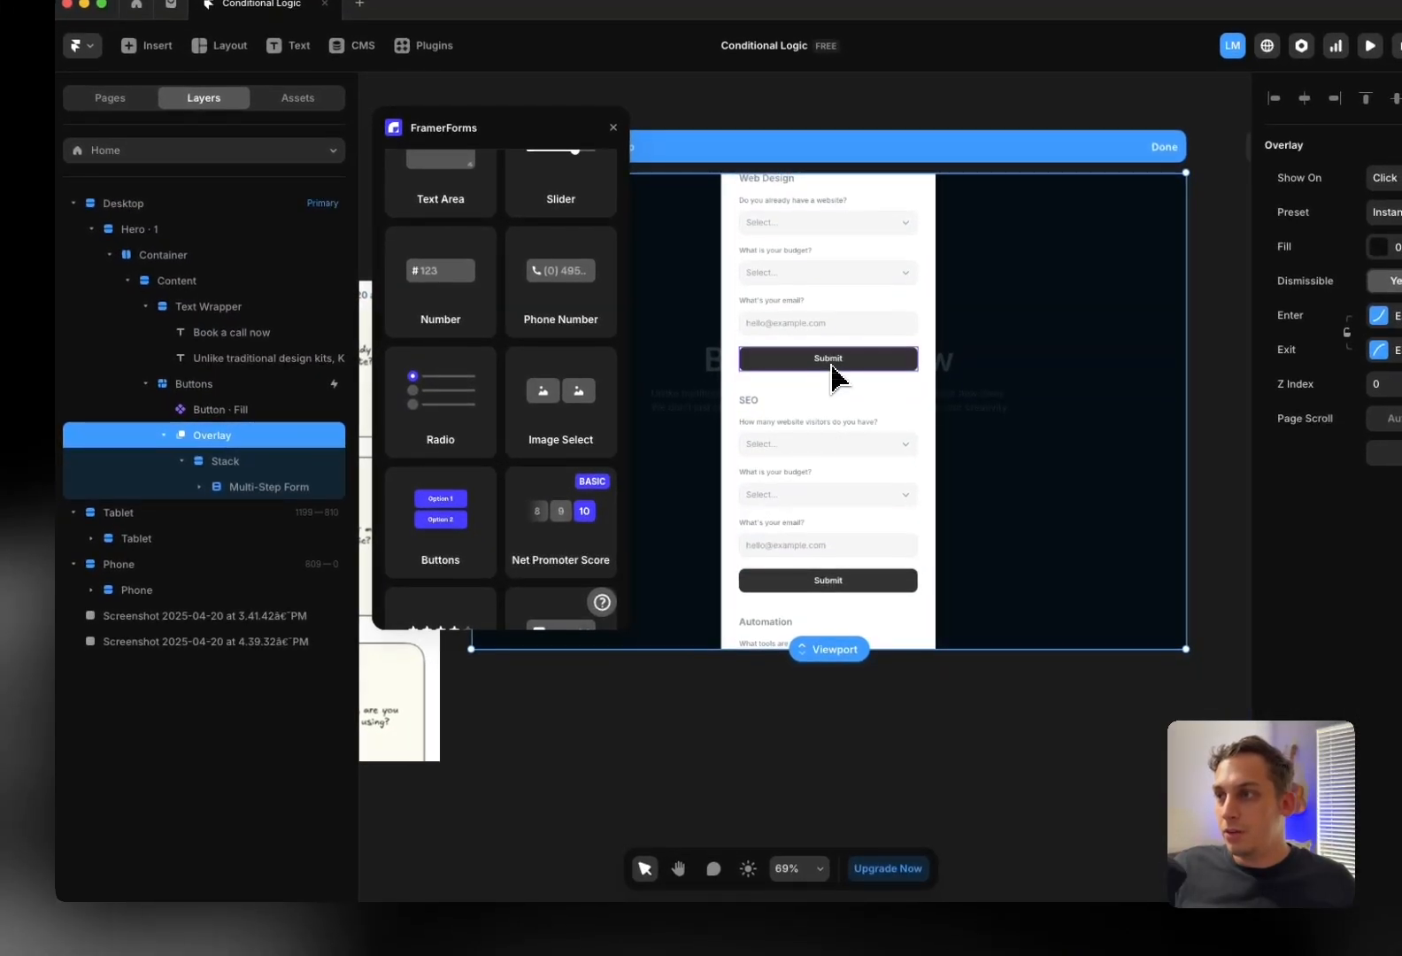
pyautogui.click(834, 381)
pyautogui.scroll(-3, 229, 697)
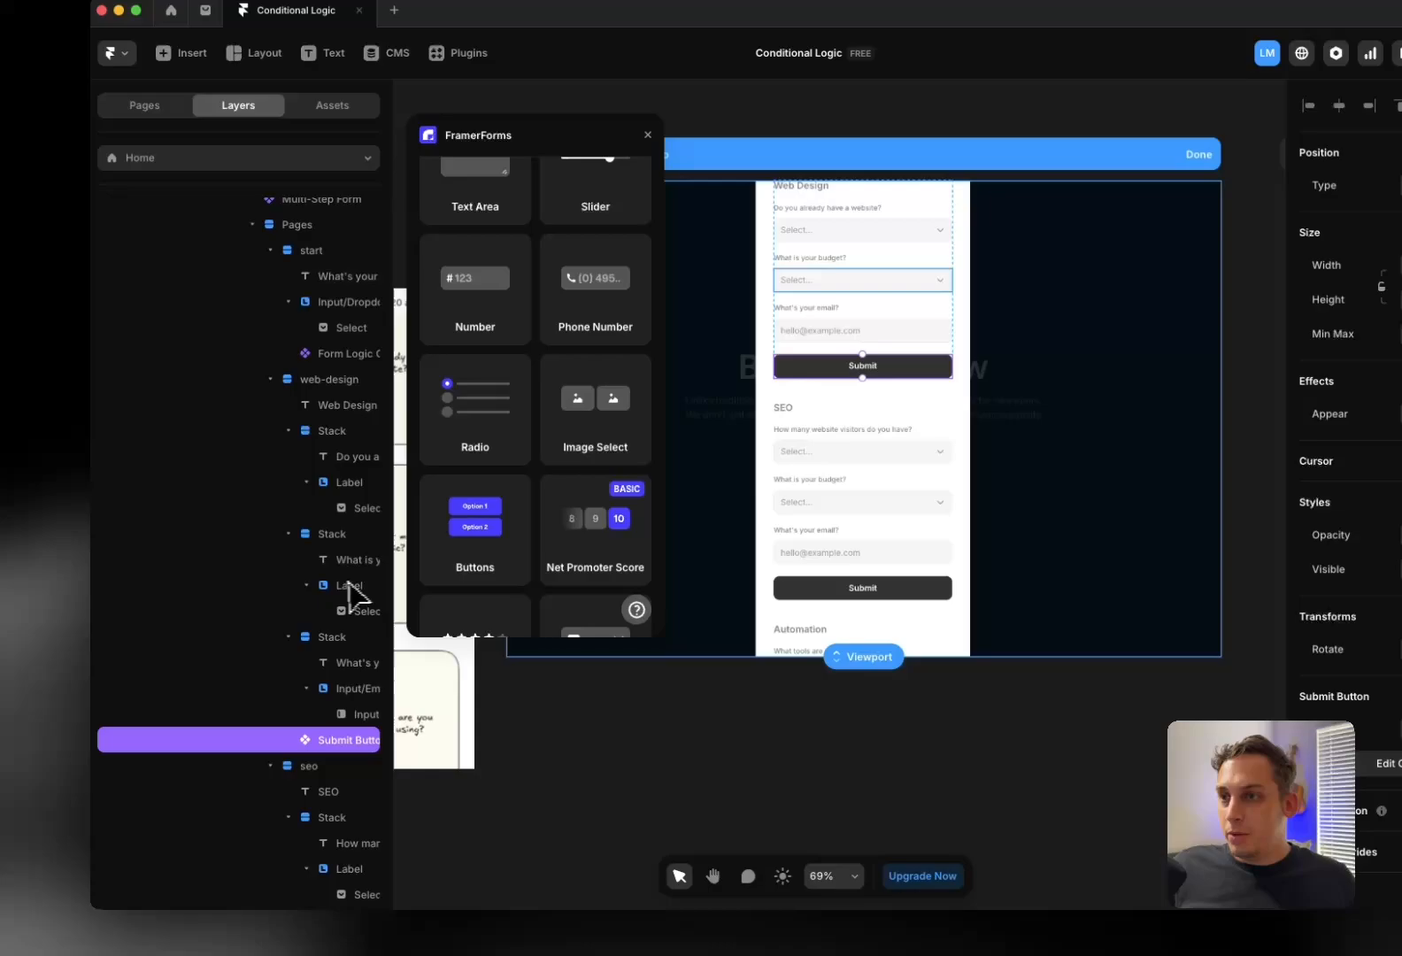
pyautogui.scroll(5, 338, 539)
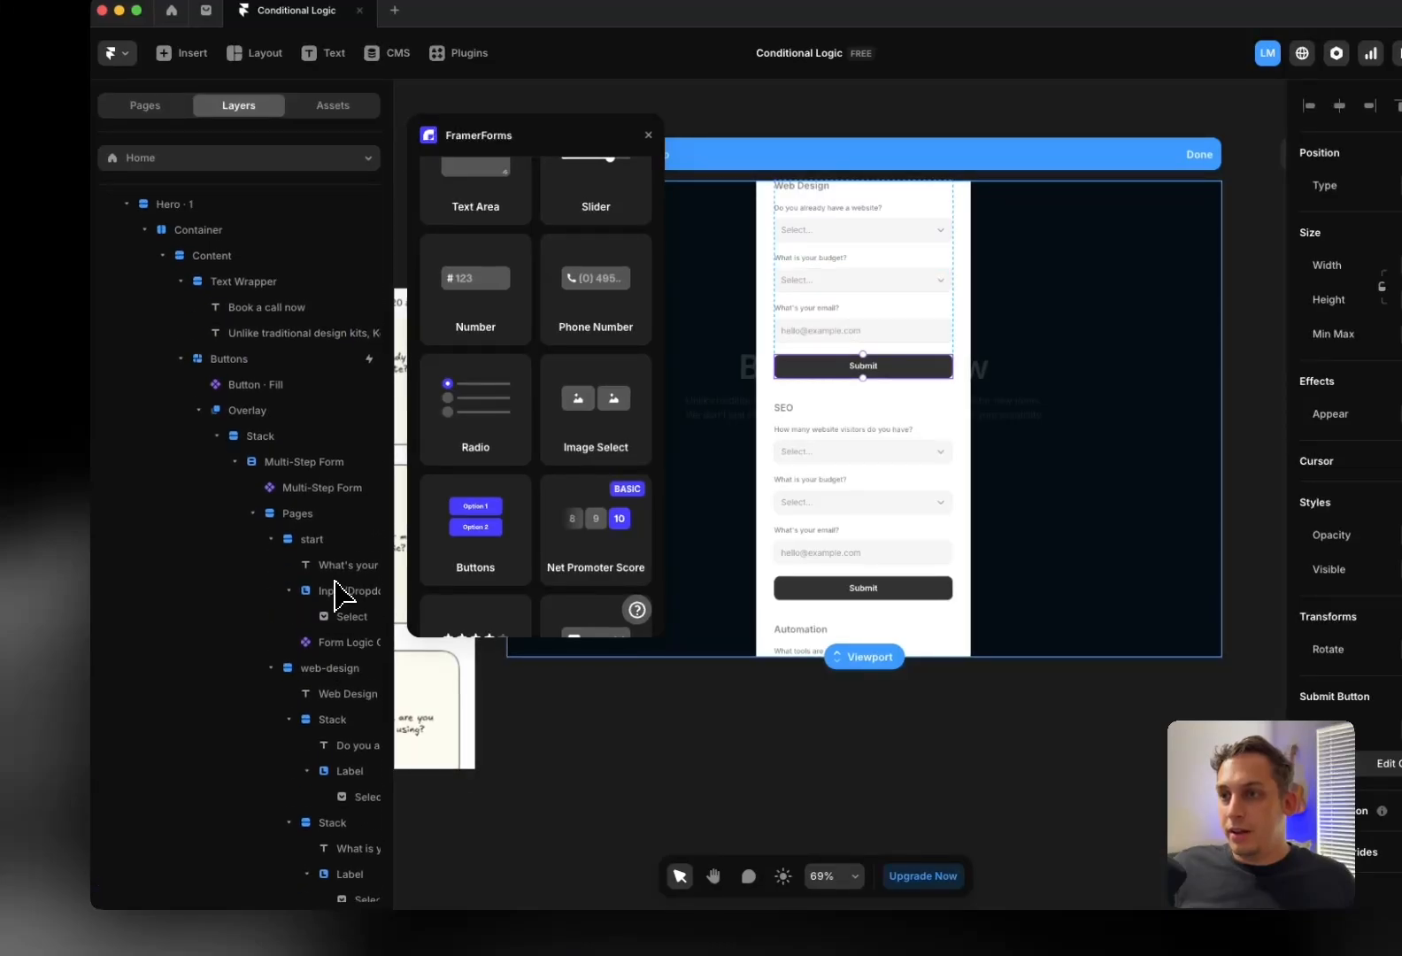
pyautogui.click(234, 461)
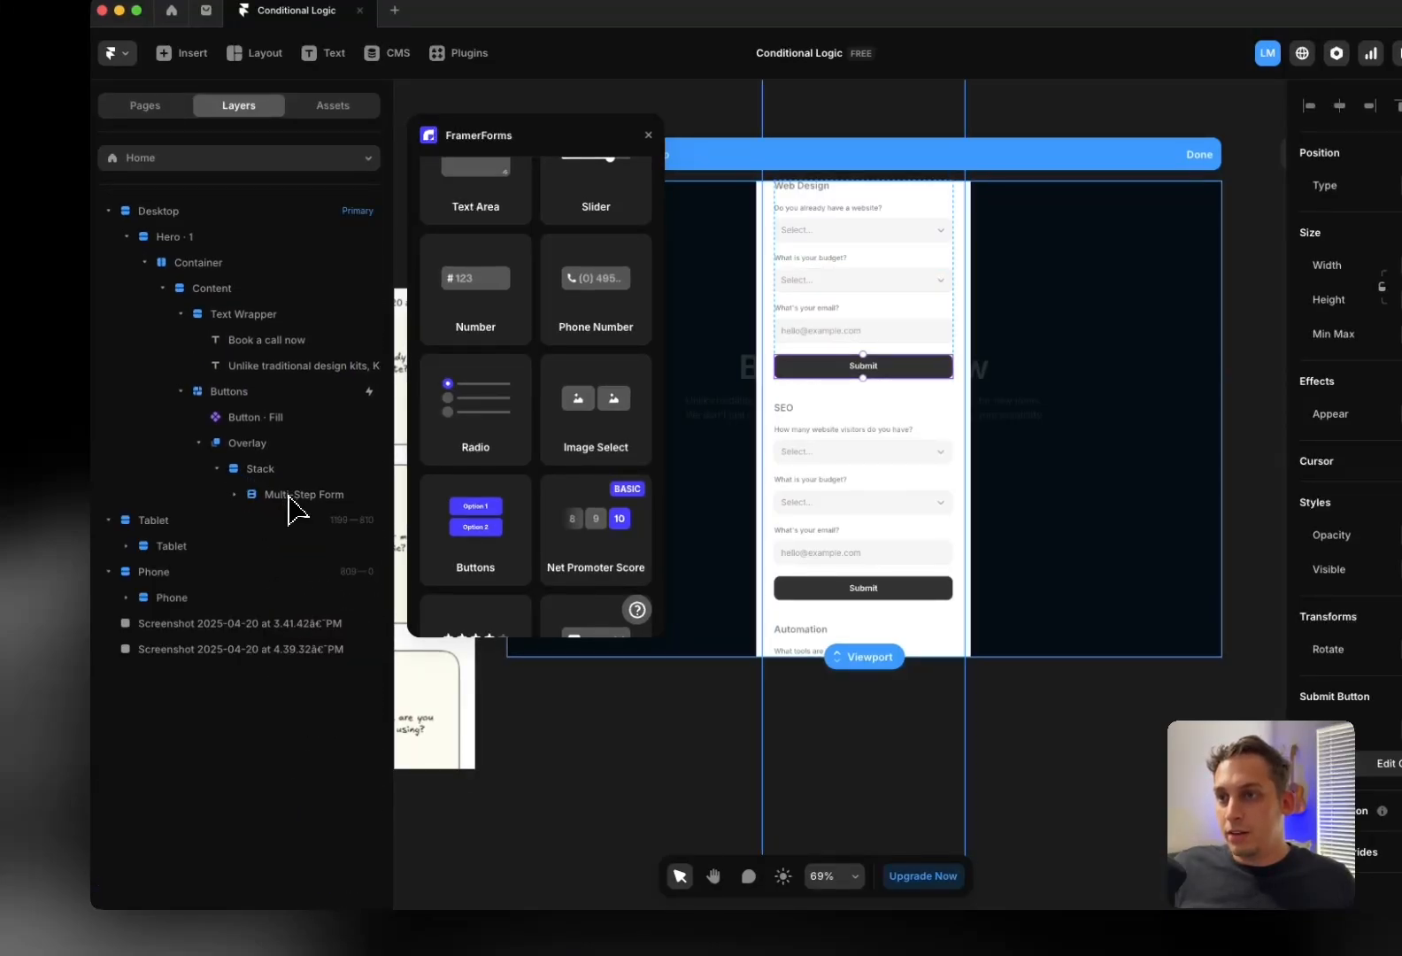
pyautogui.click(290, 495)
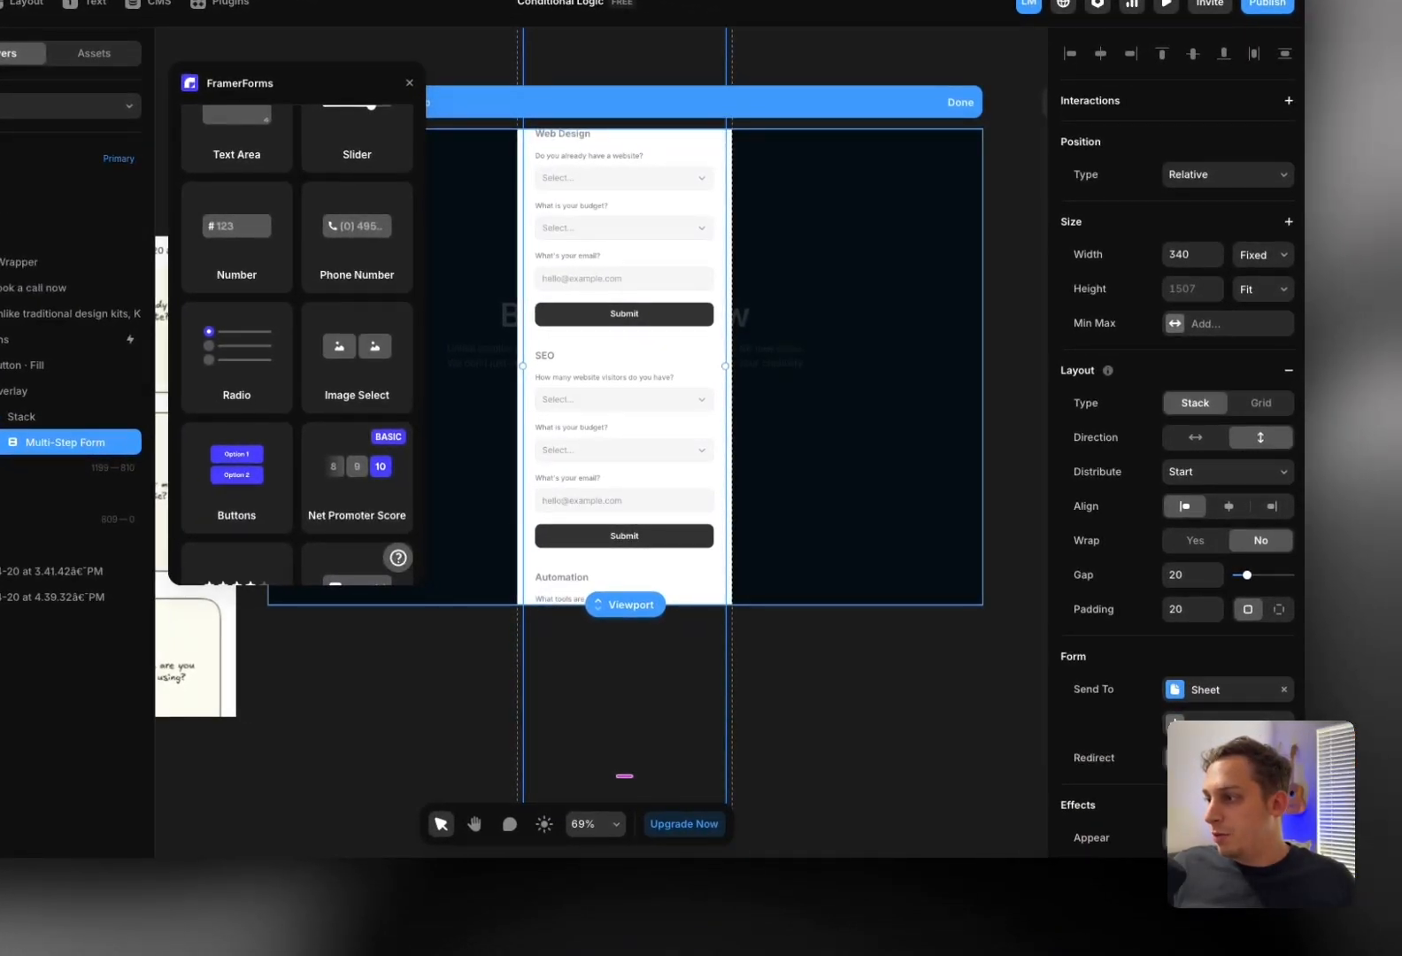
# Review the form's Redirect settings, then bring up the add-page options in the Pages list
pyautogui.click(1228, 757)
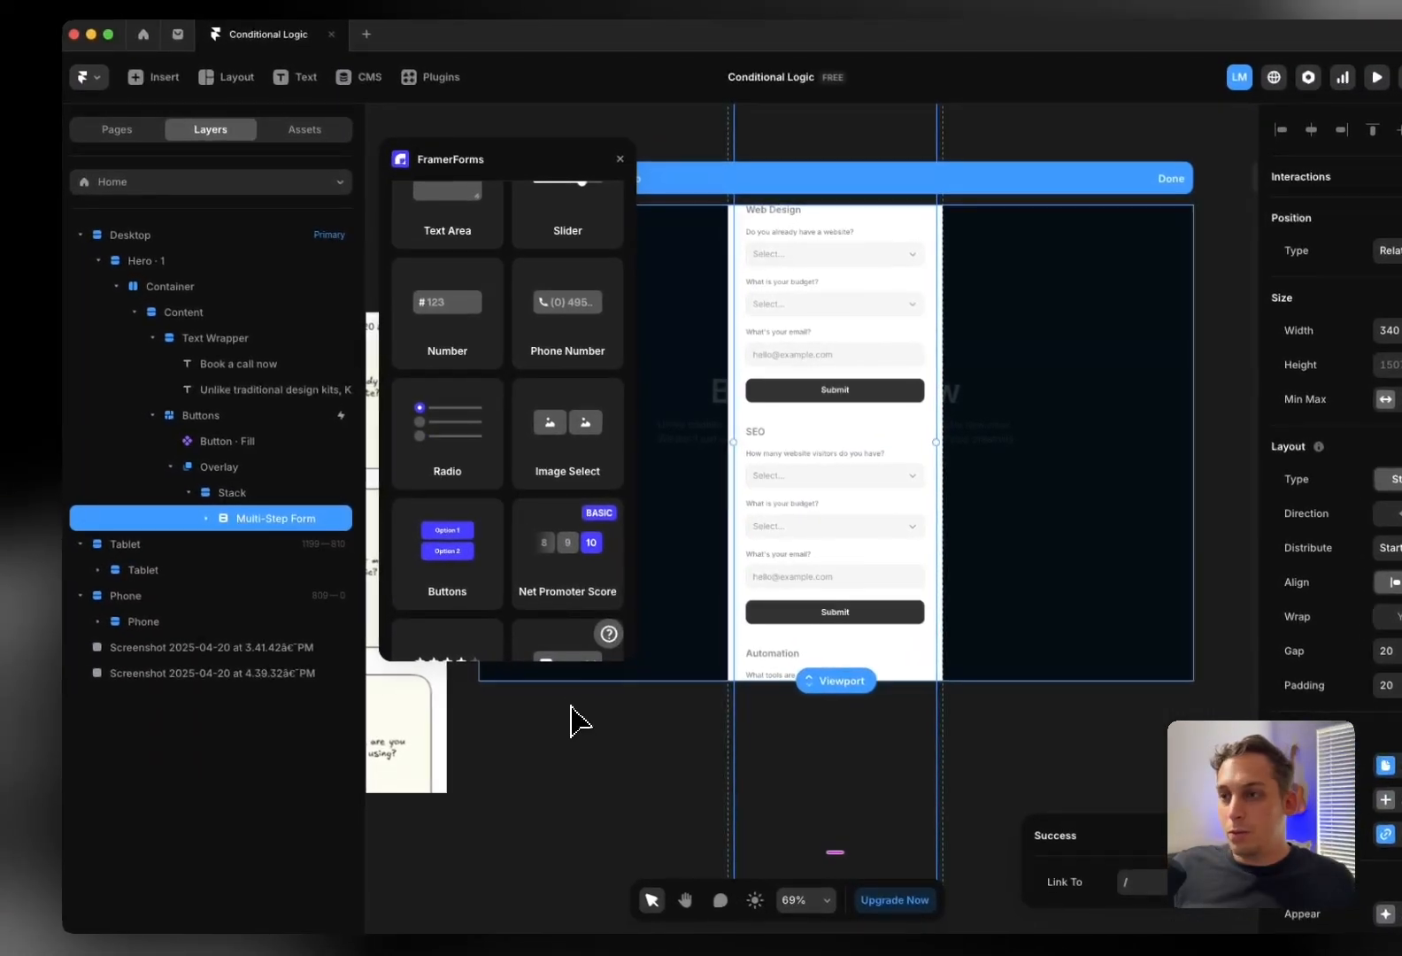
pyautogui.click(573, 724)
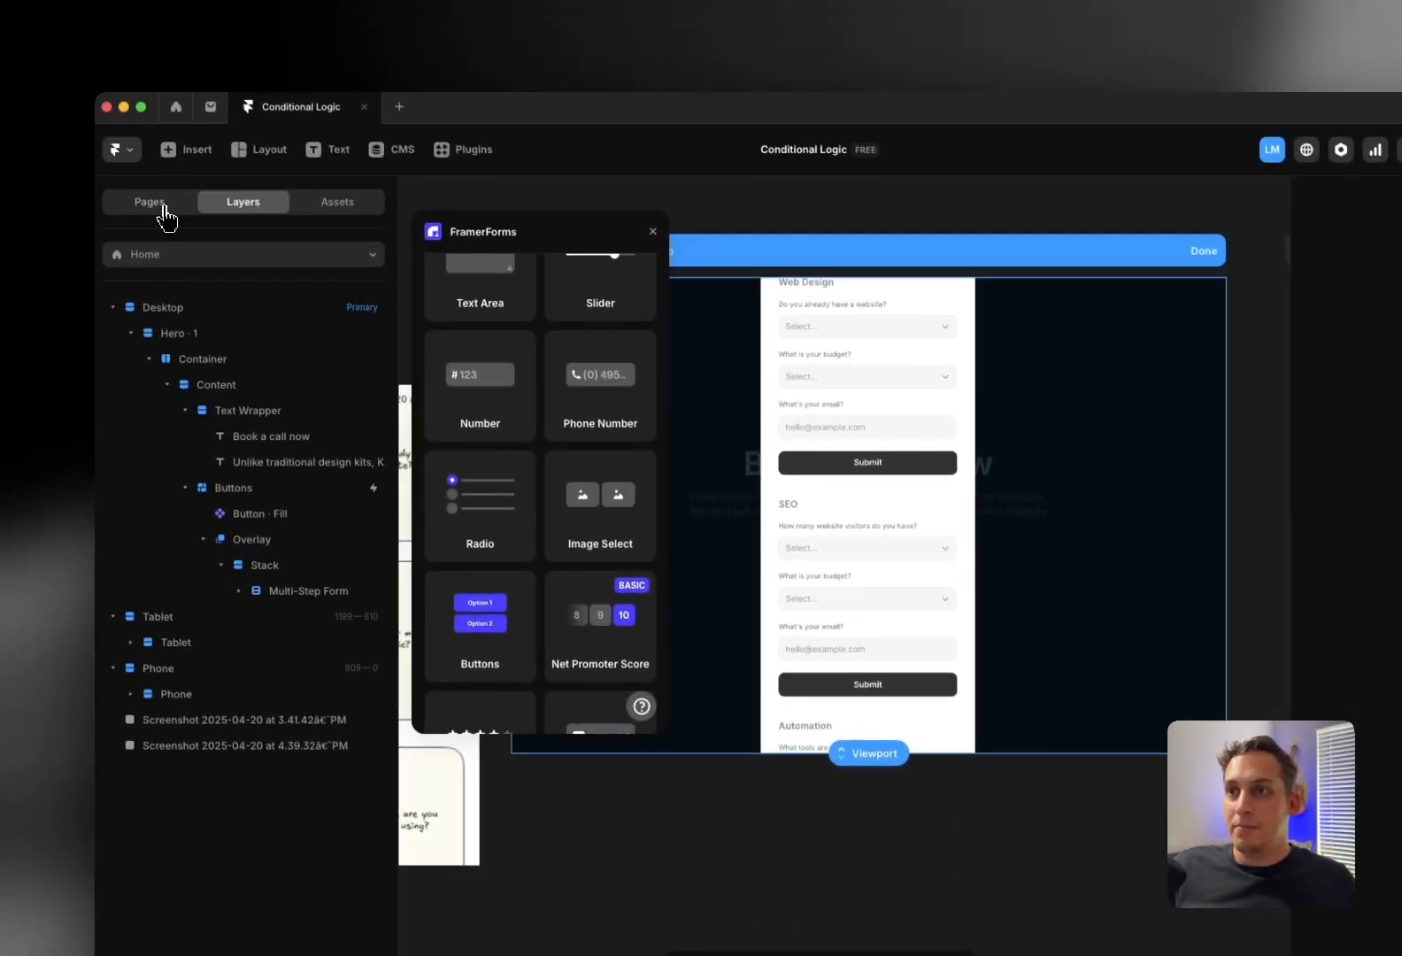
pyautogui.click(124, 131)
pyautogui.click(382, 259)
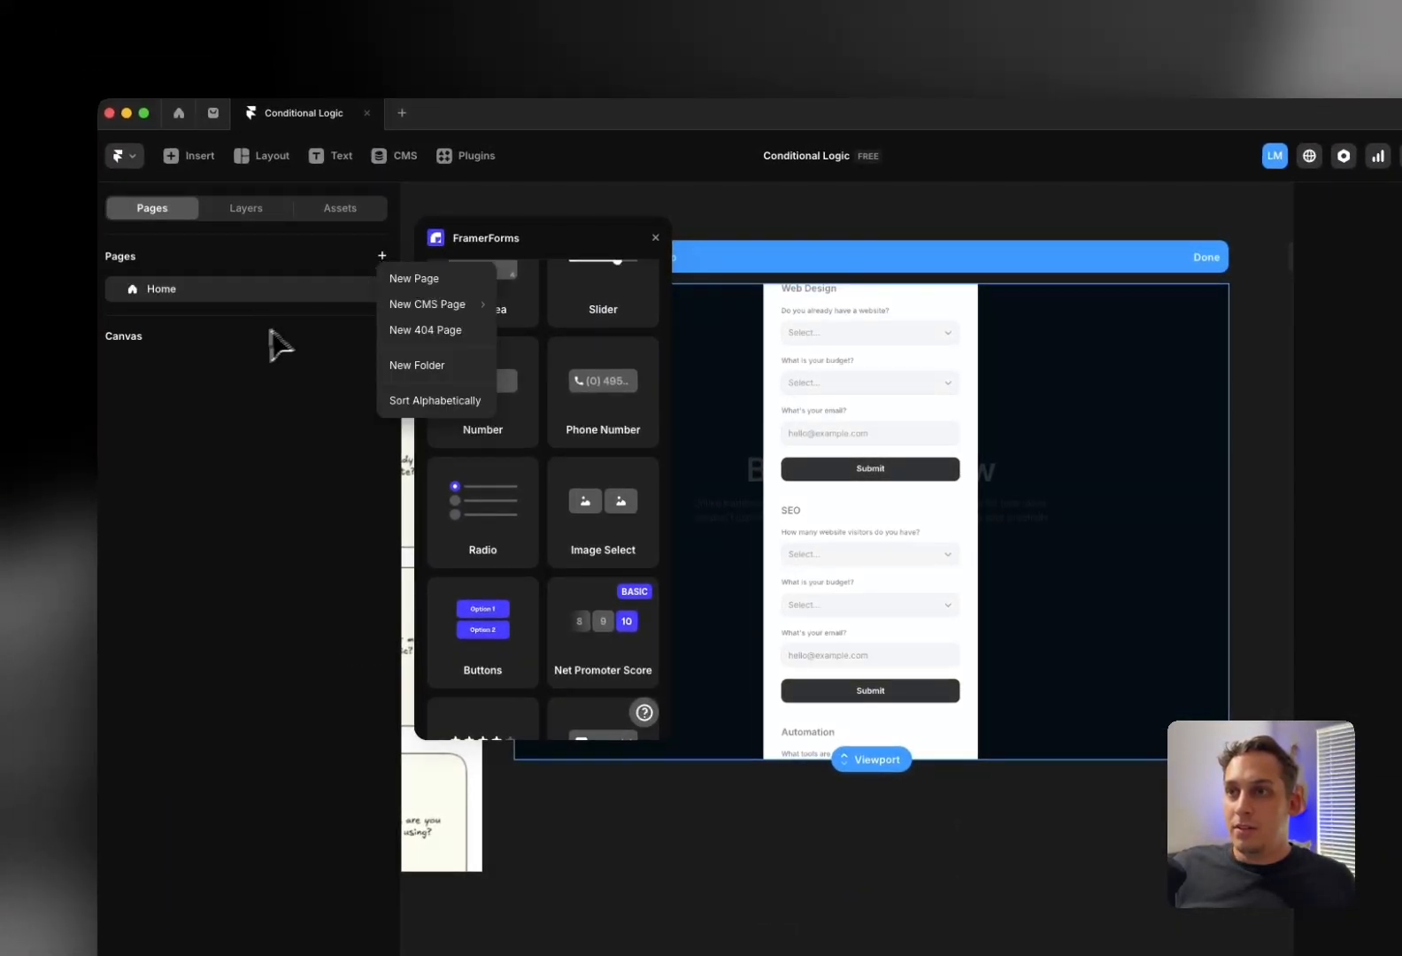
# Create a new blank page with Tablet and Phone breakpoints
pyautogui.click(409, 275)
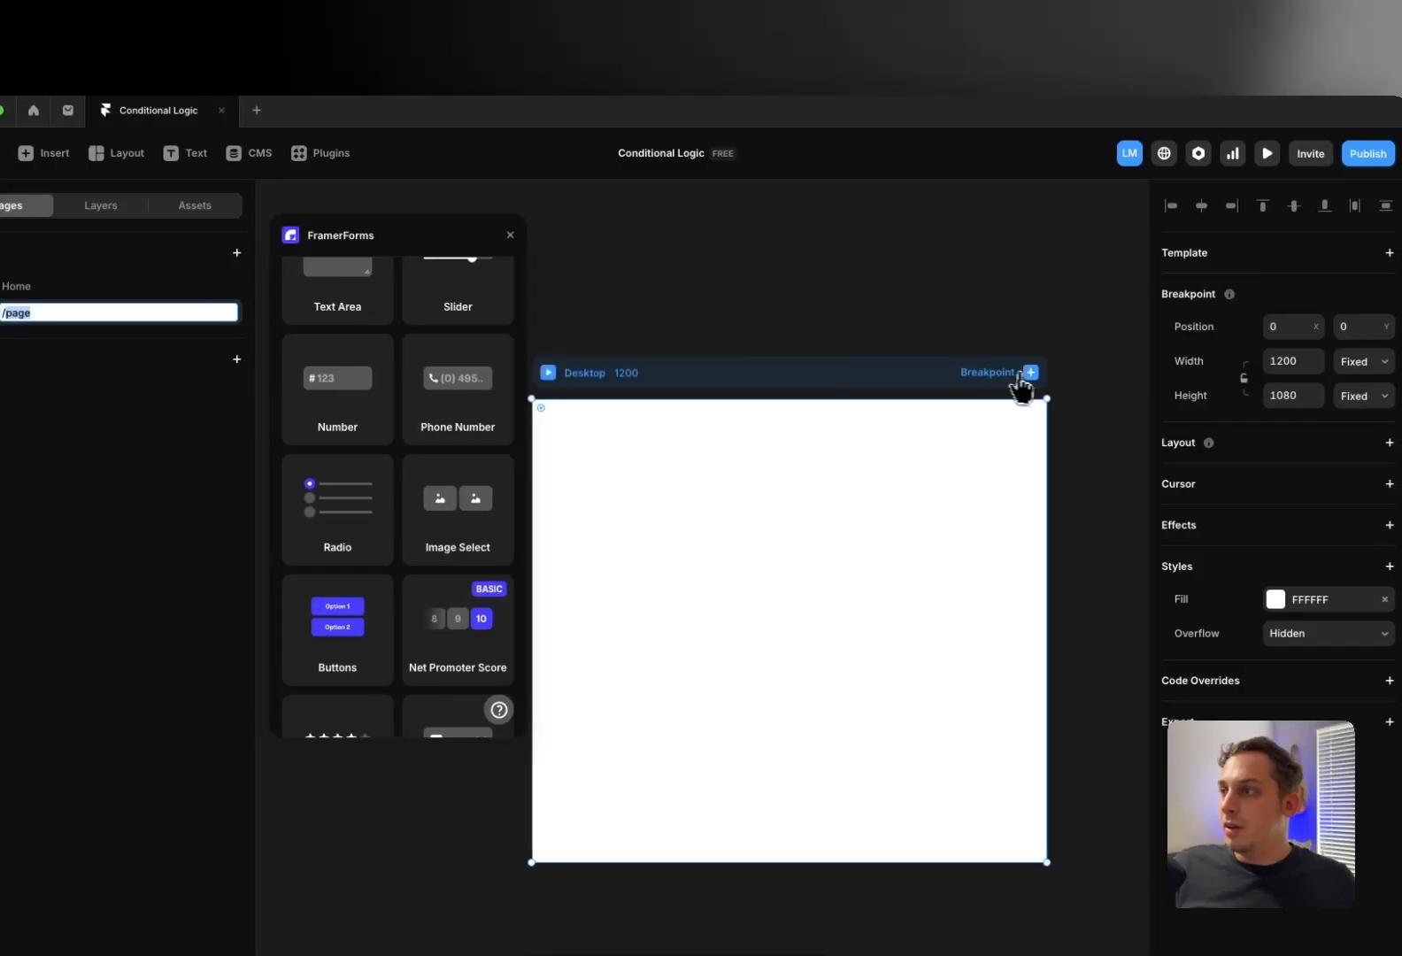
pyautogui.click(1047, 375)
pyautogui.click(974, 420)
pyautogui.click(857, 335)
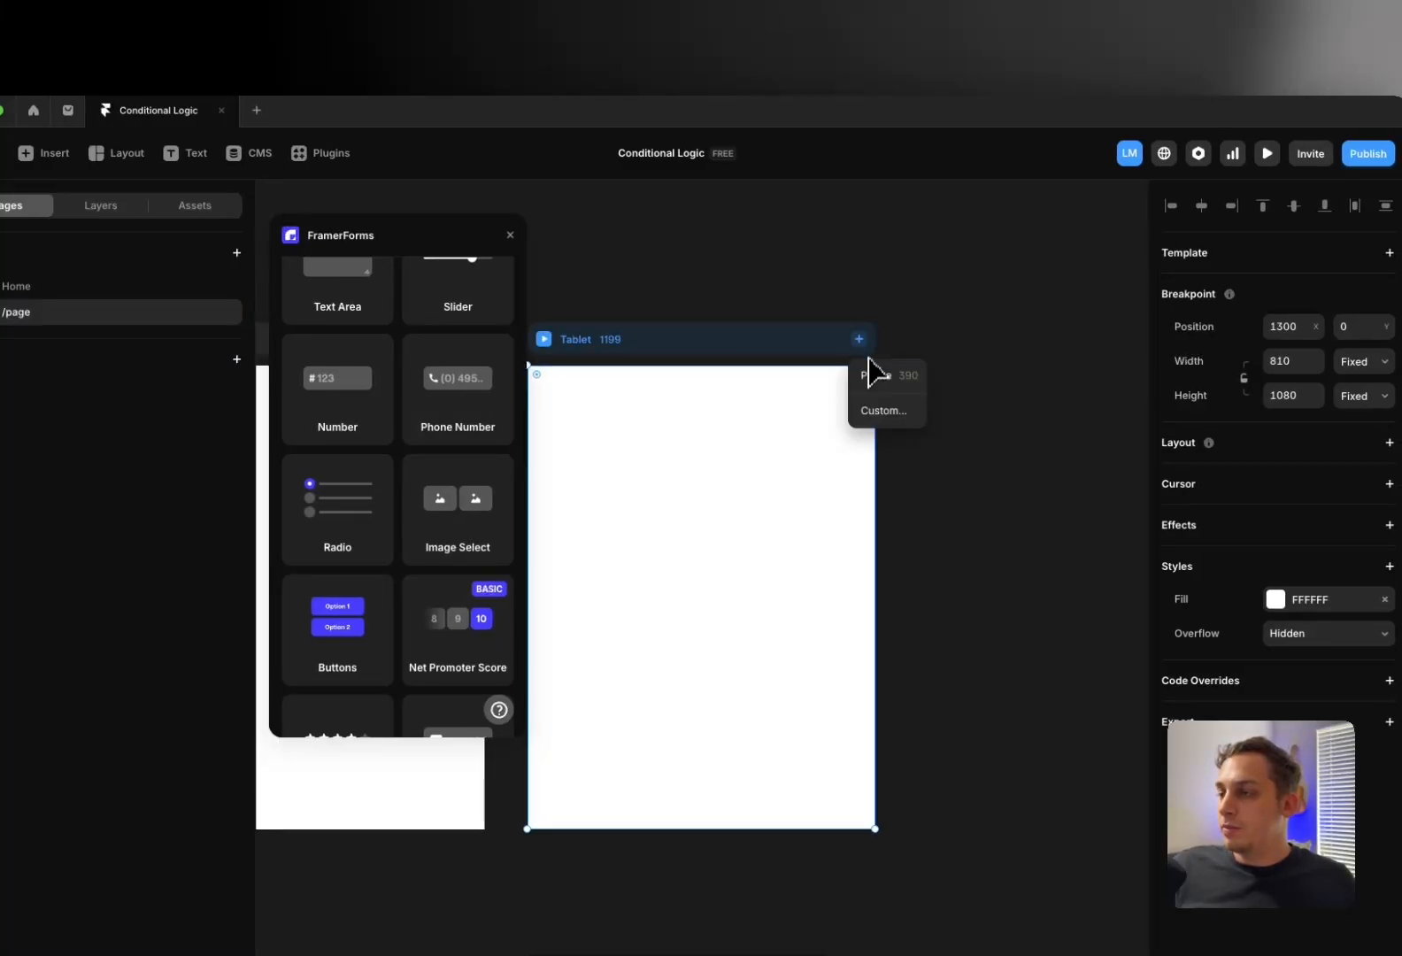
pyautogui.click(868, 372)
pyautogui.hscroll(-1, 744, 316)
pyautogui.click(714, 295)
pyautogui.hscroll(-3, 712, 300)
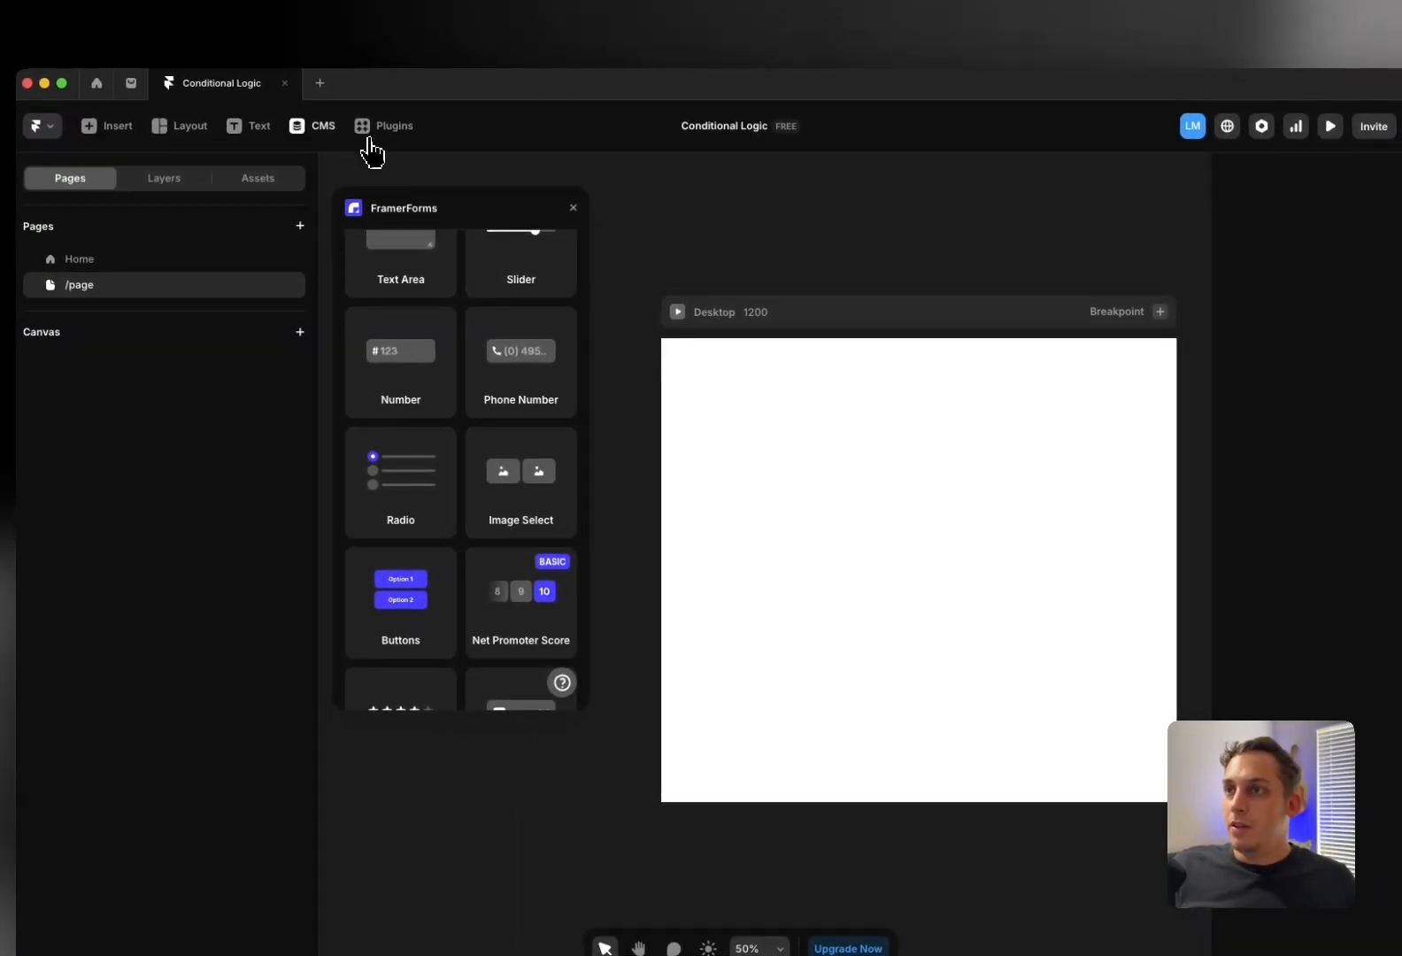
# Insert Kompa's Hero 1 section into the new page's Desktop frame
pyautogui.click(370, 132)
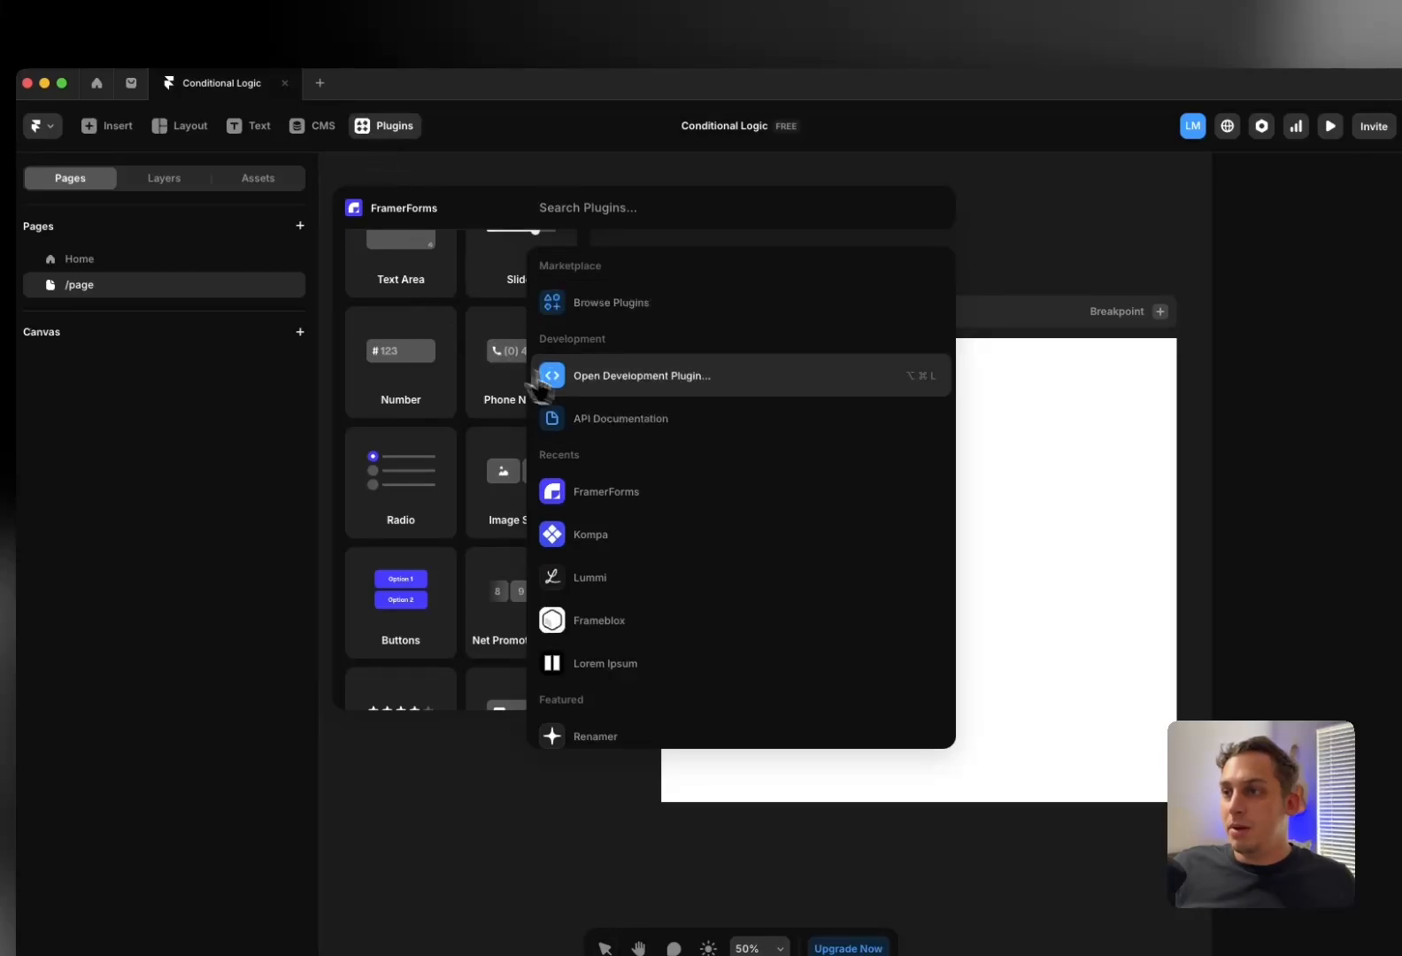
pyautogui.click(611, 537)
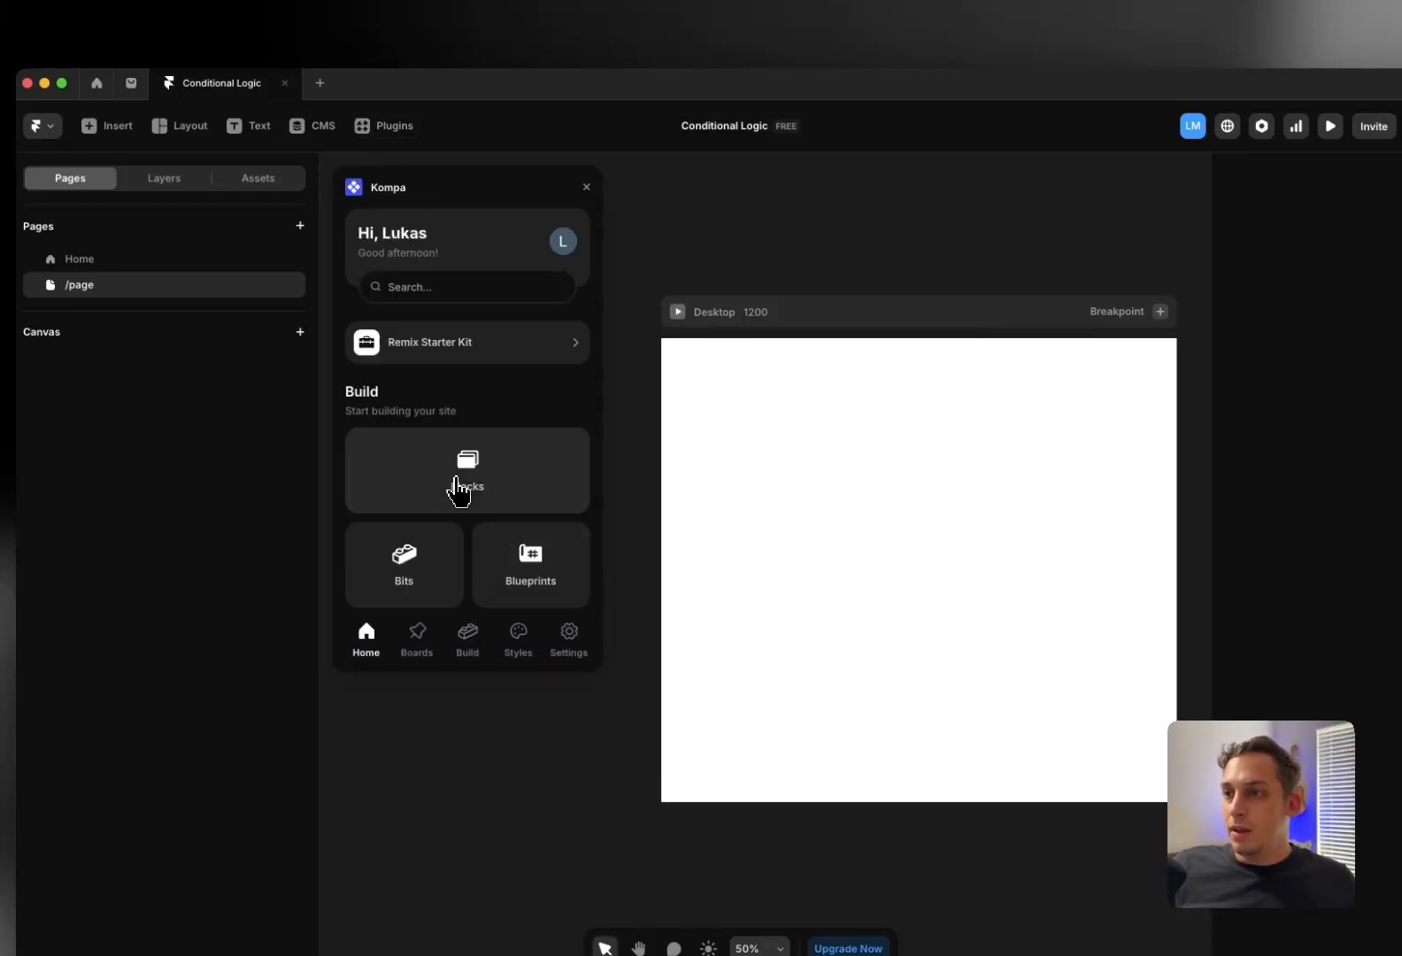
pyautogui.click(461, 486)
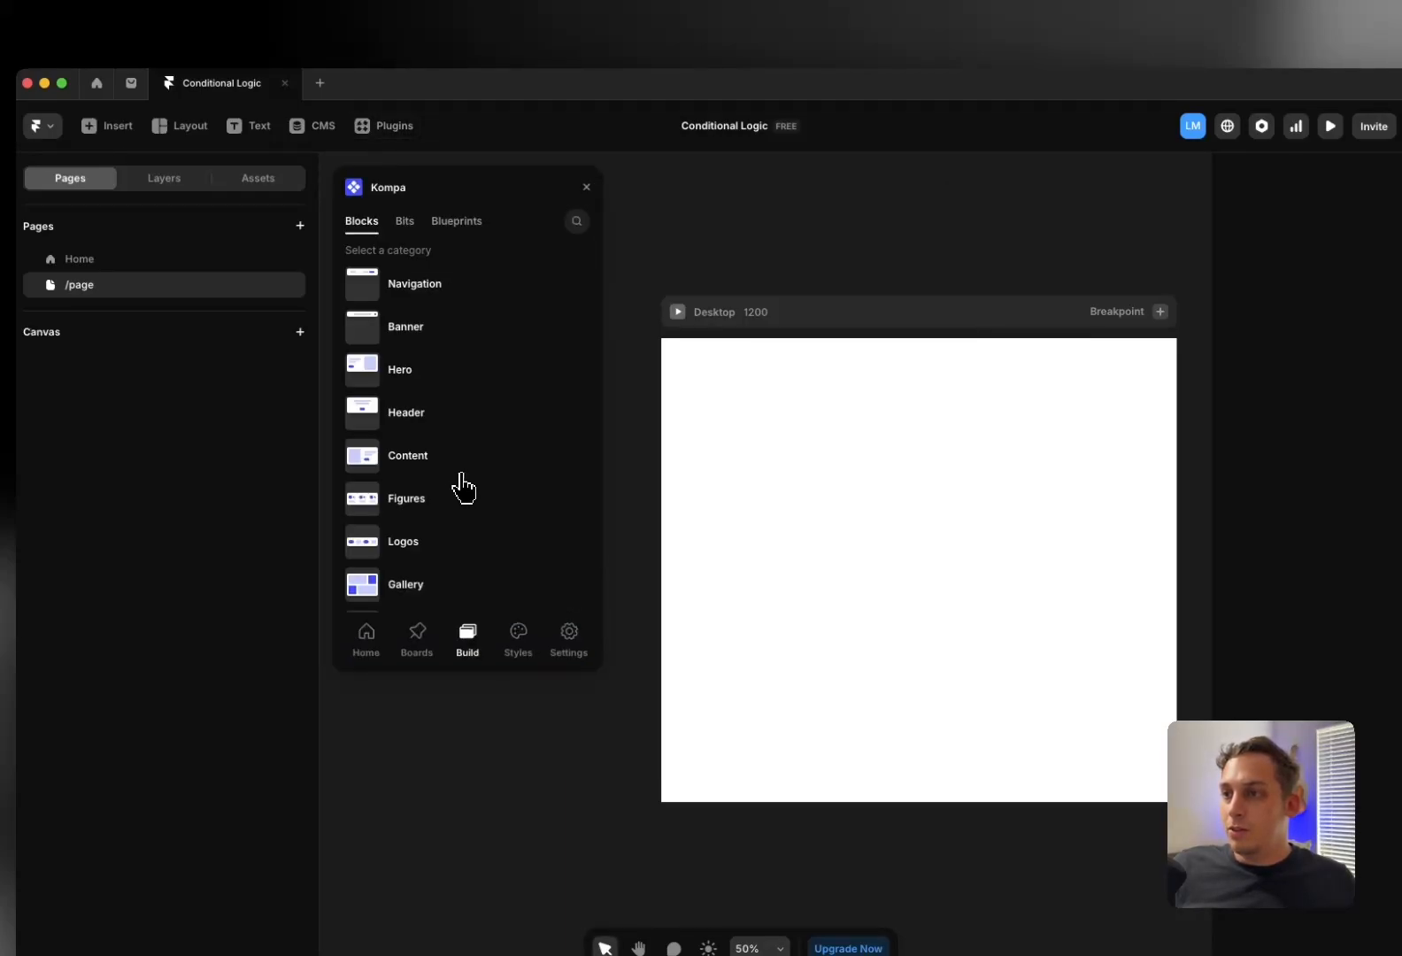
pyautogui.click(404, 379)
pyautogui.moveTo(419, 372); pyautogui.dragTo(976, 453)
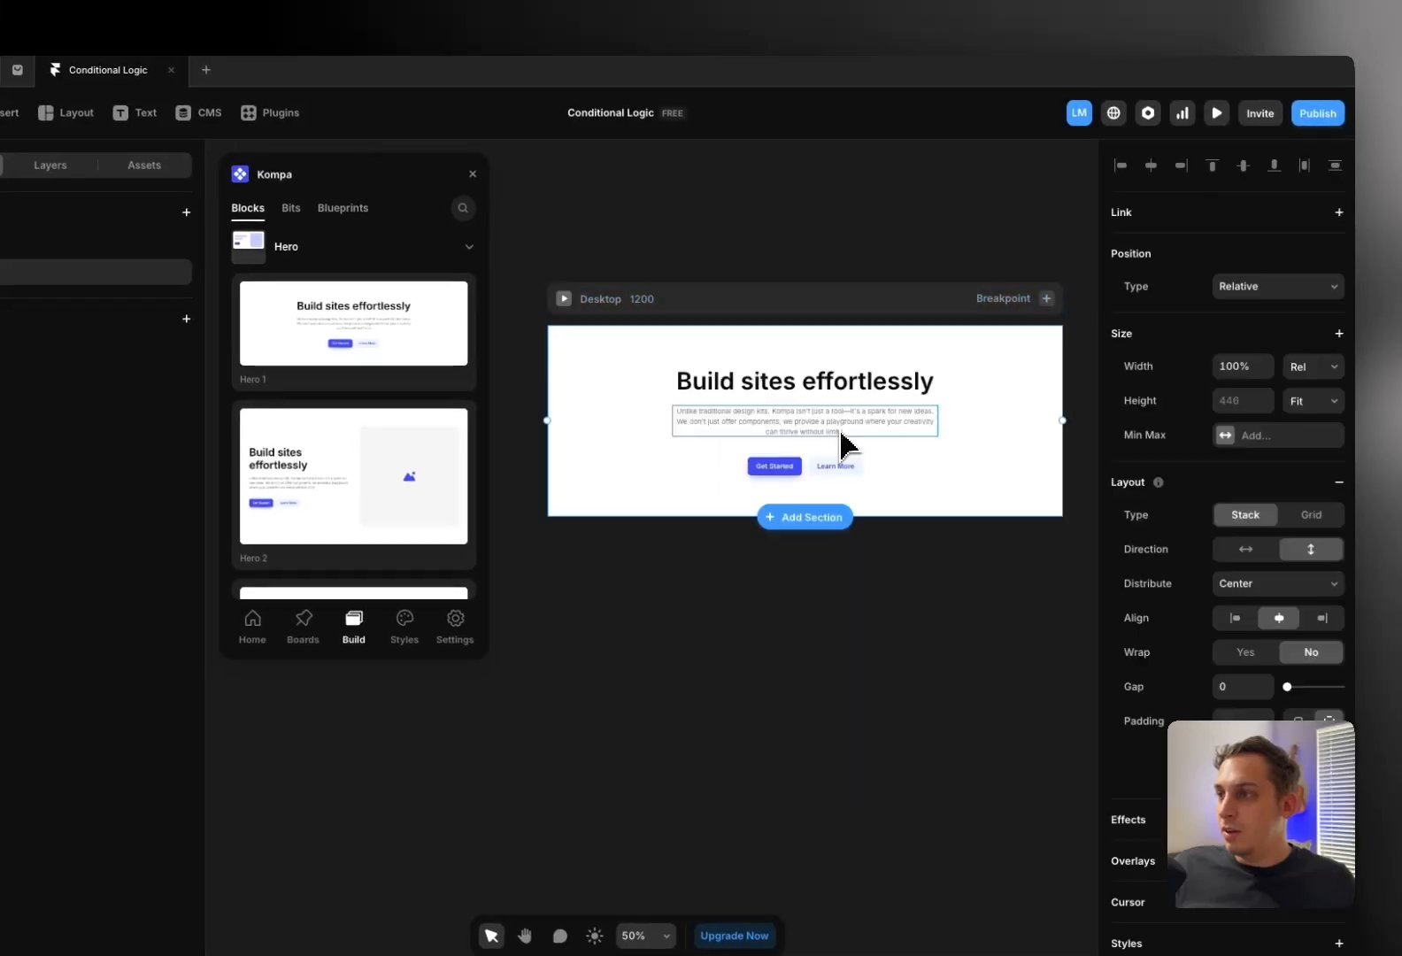
# Change the heading to 'We have received yoyr submission!' and delete the buttons and paragraph
pyautogui.tripleClick(777, 391)
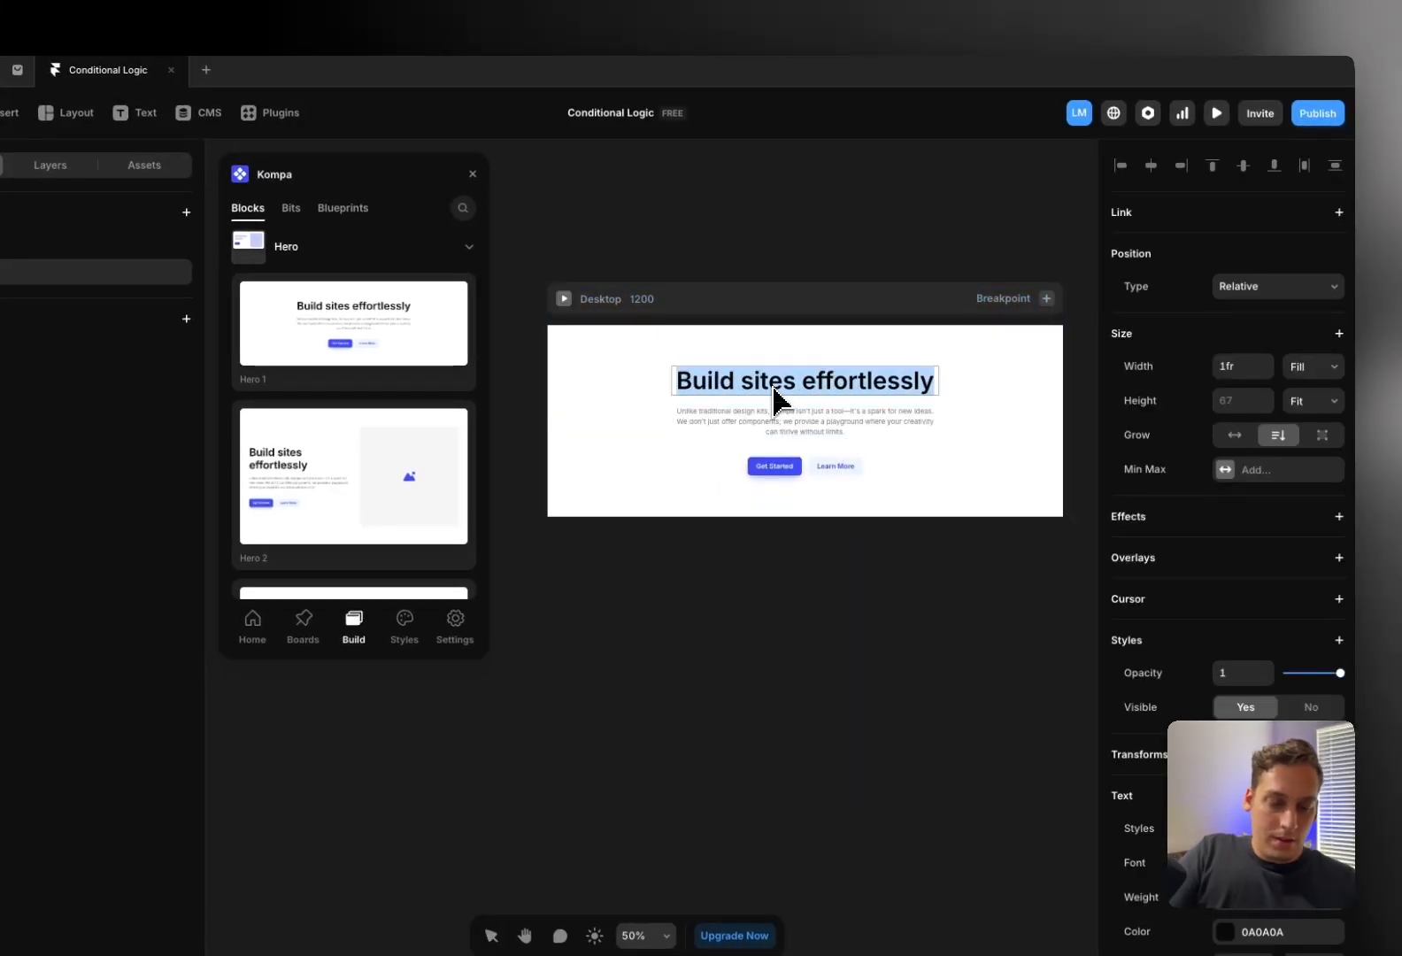
pyautogui.write('We have re')
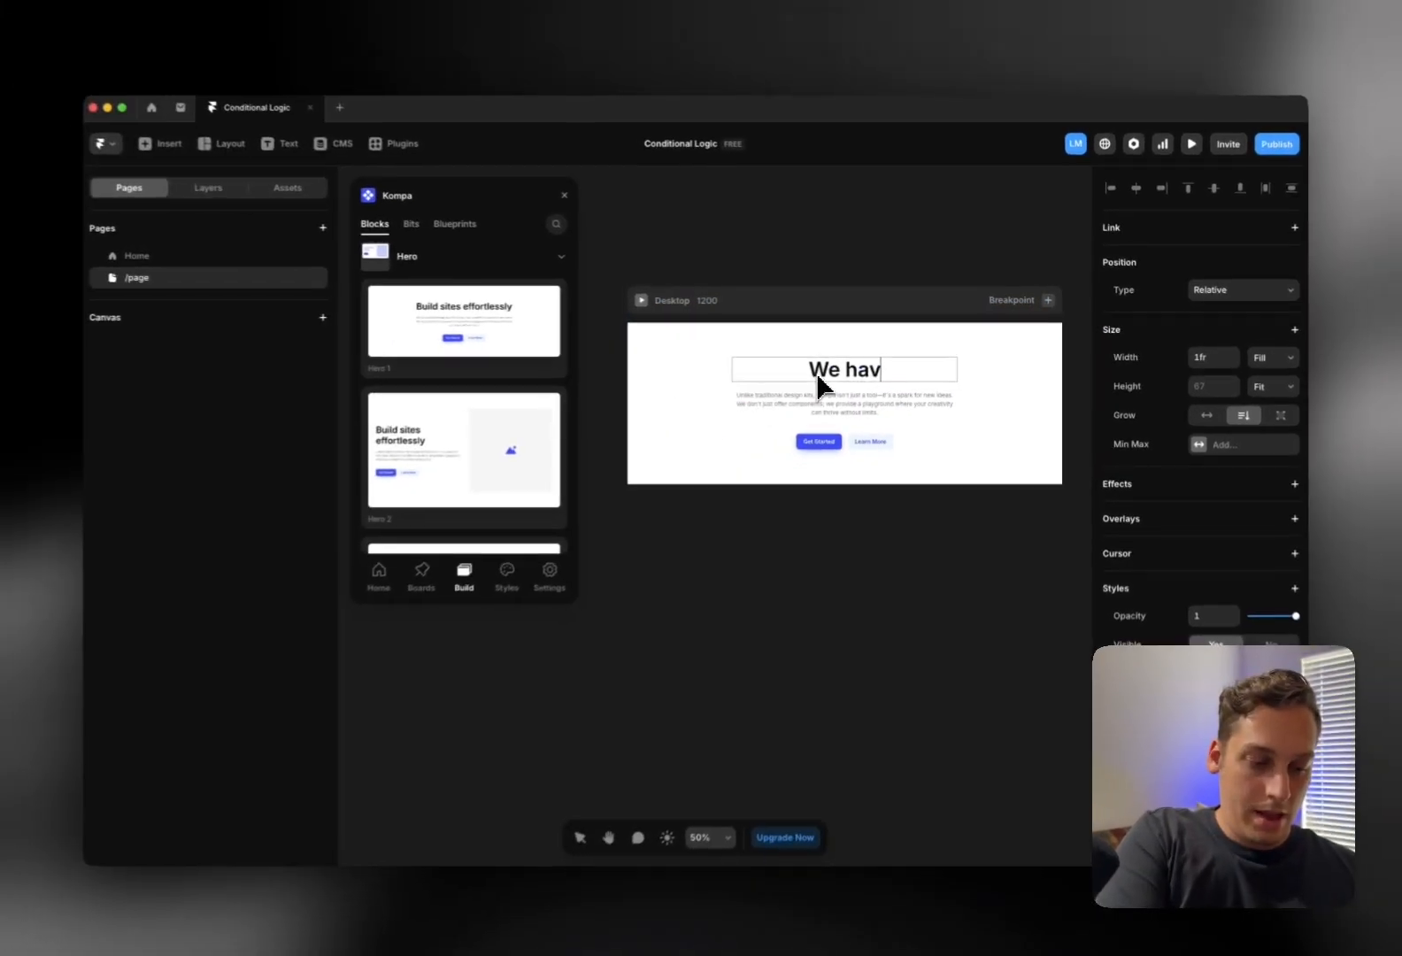
pyautogui.write('ceived yoyr su')
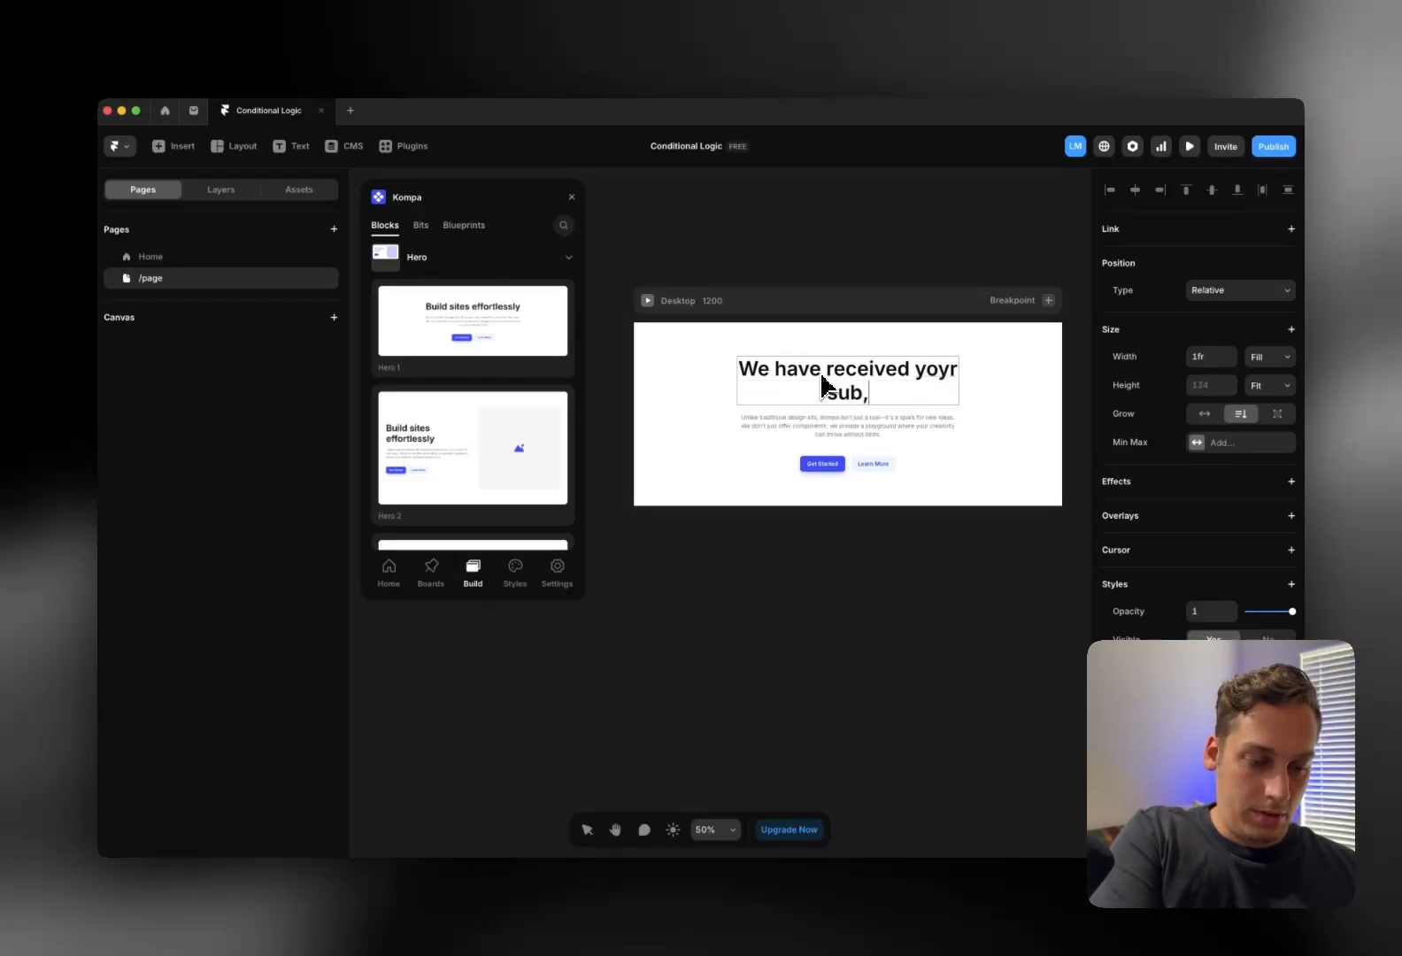
pyautogui.write('bmissio')
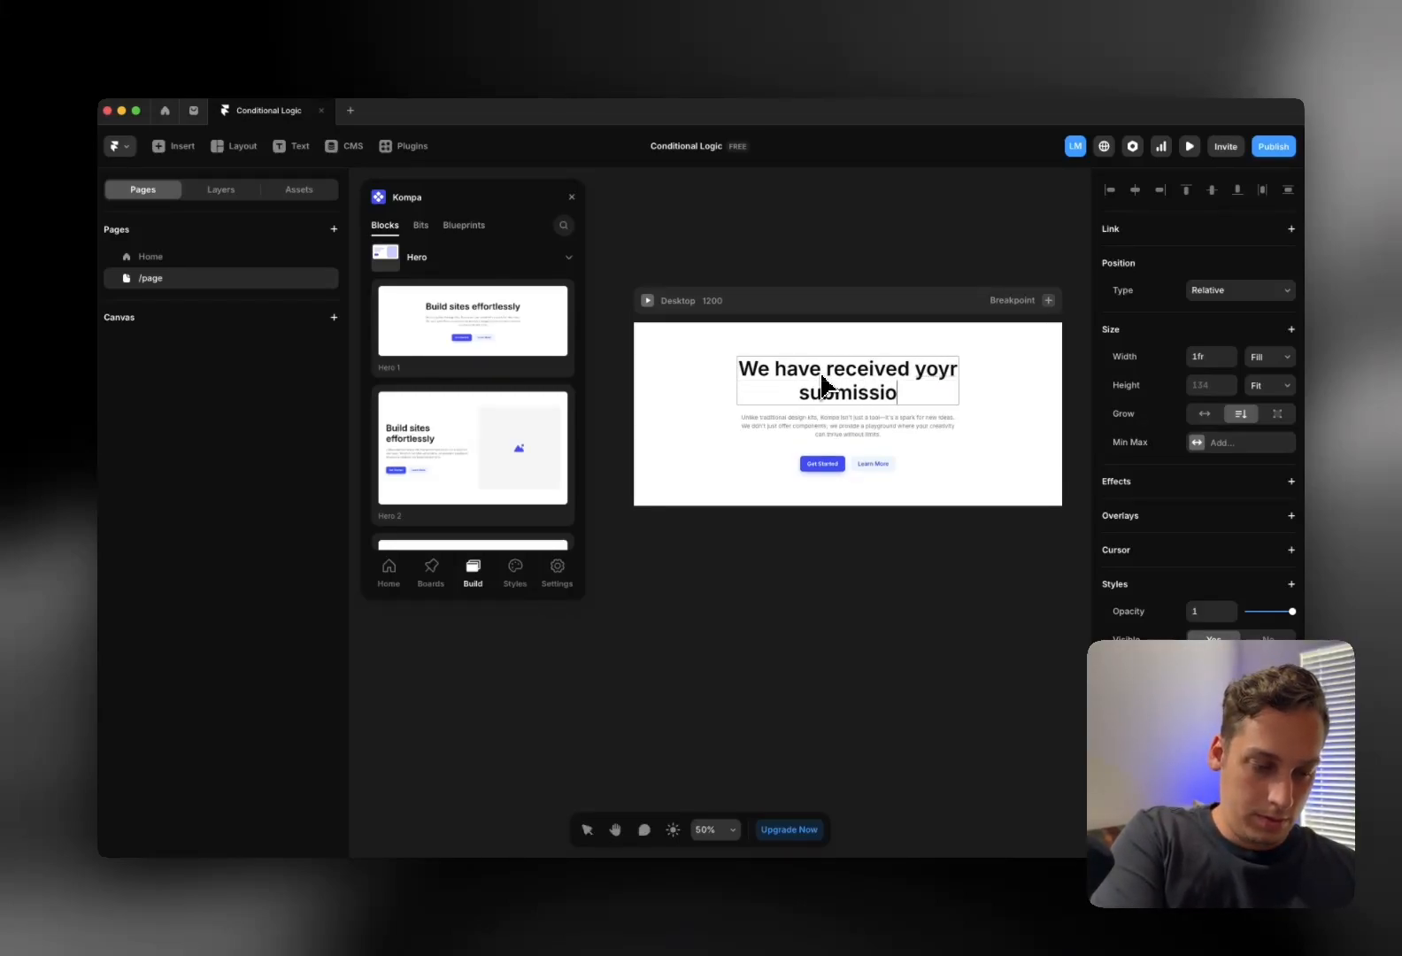
pyautogui.write('n!')
pyautogui.press('Escape')
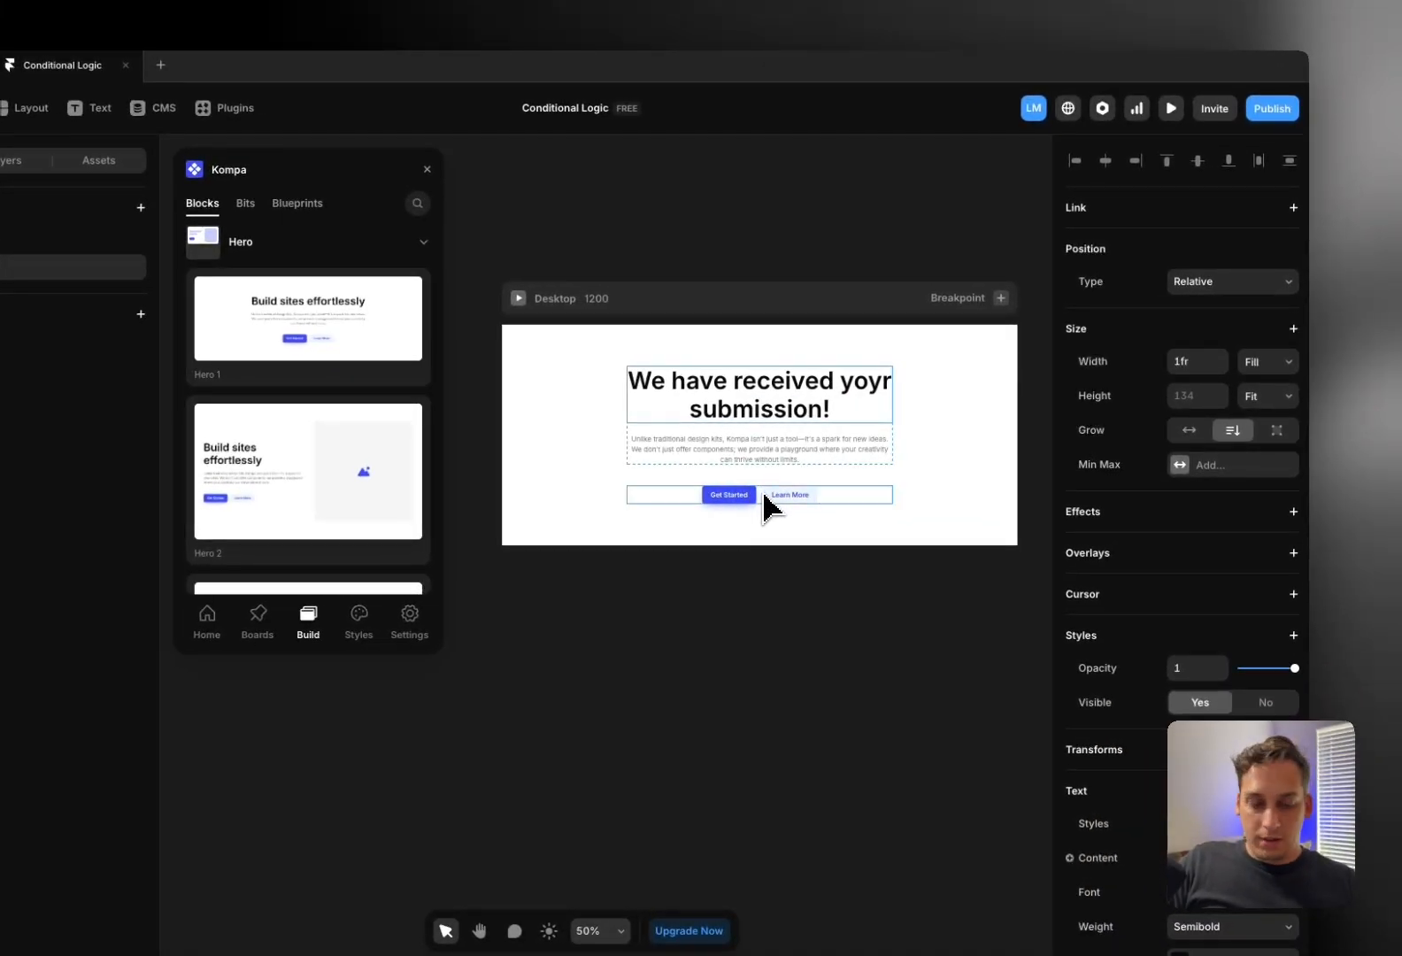
pyautogui.click(761, 501)
pyautogui.press('Delete')
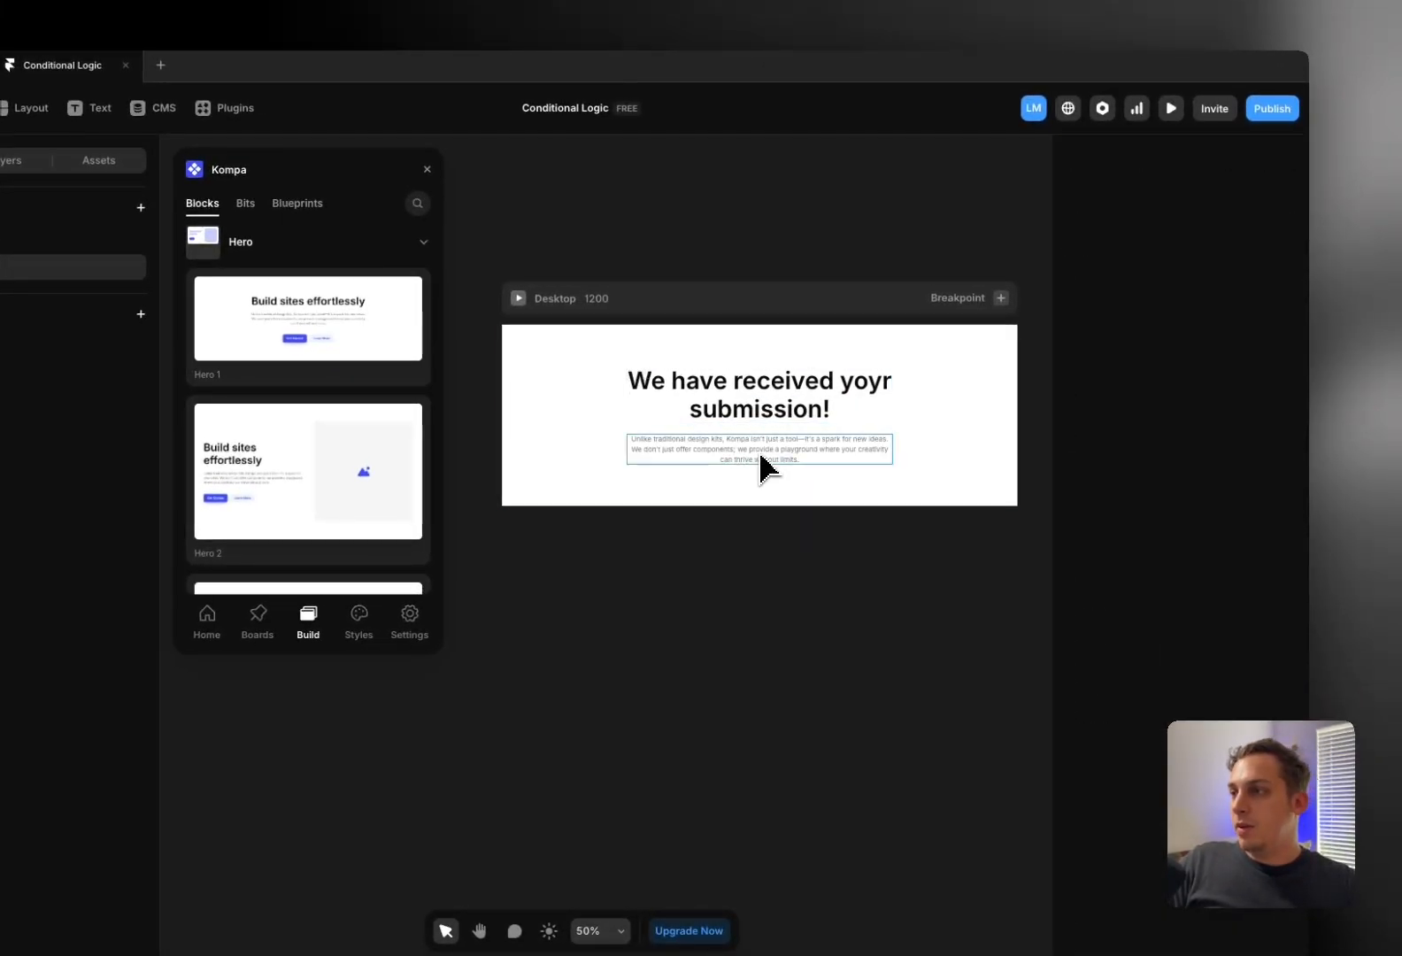
pyautogui.click(760, 459)
pyautogui.press('Delete')
# Set the hero section's height to Viewport and return to the Home page
pyautogui.click(642, 366)
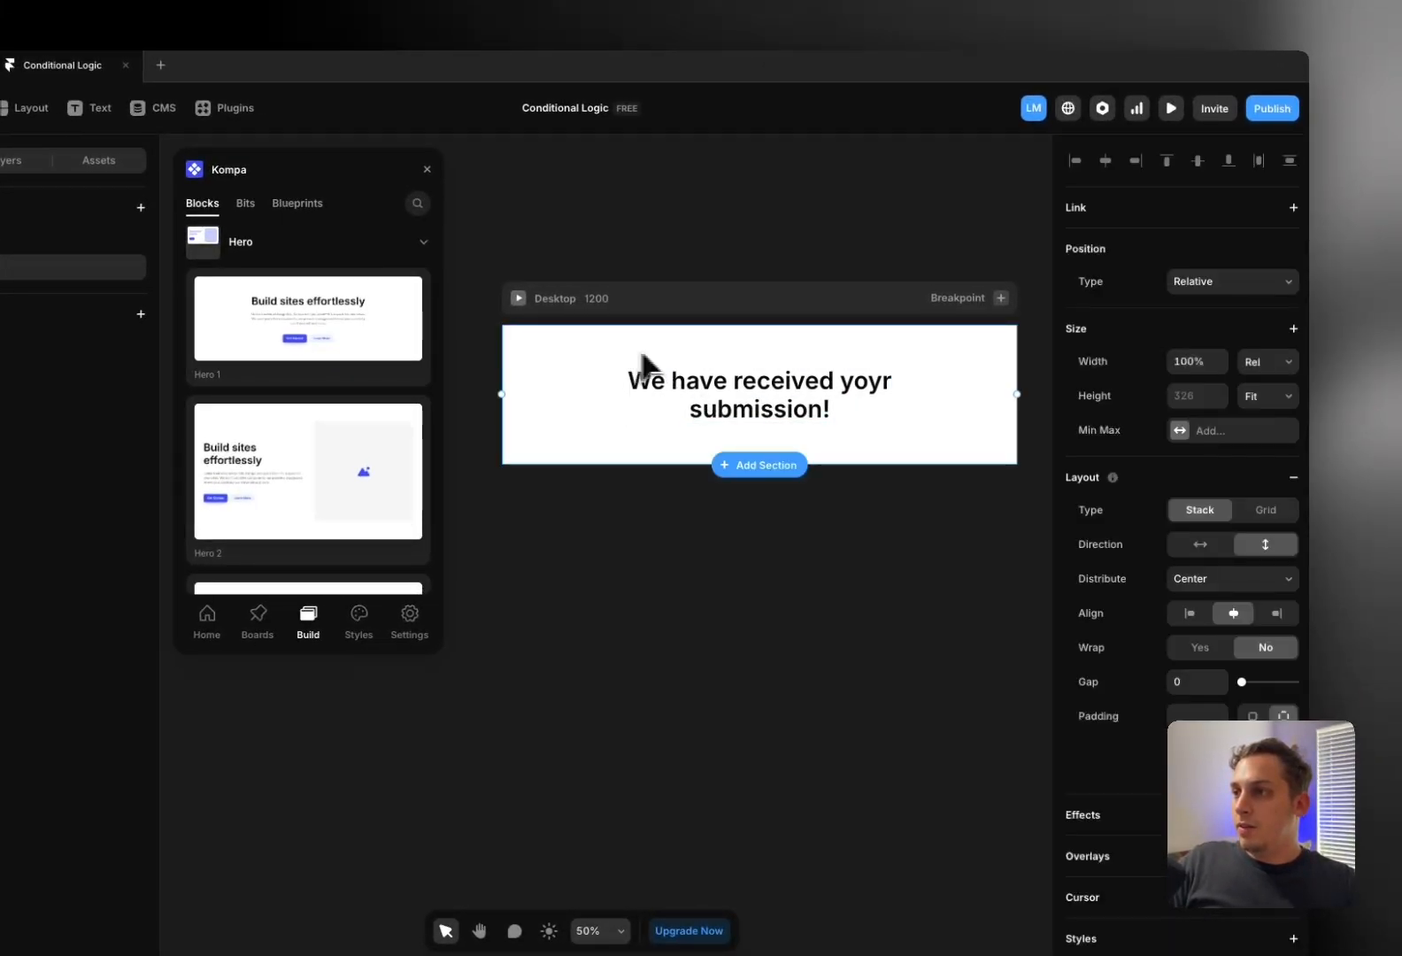
pyautogui.click(1261, 424)
pyautogui.click(1264, 435)
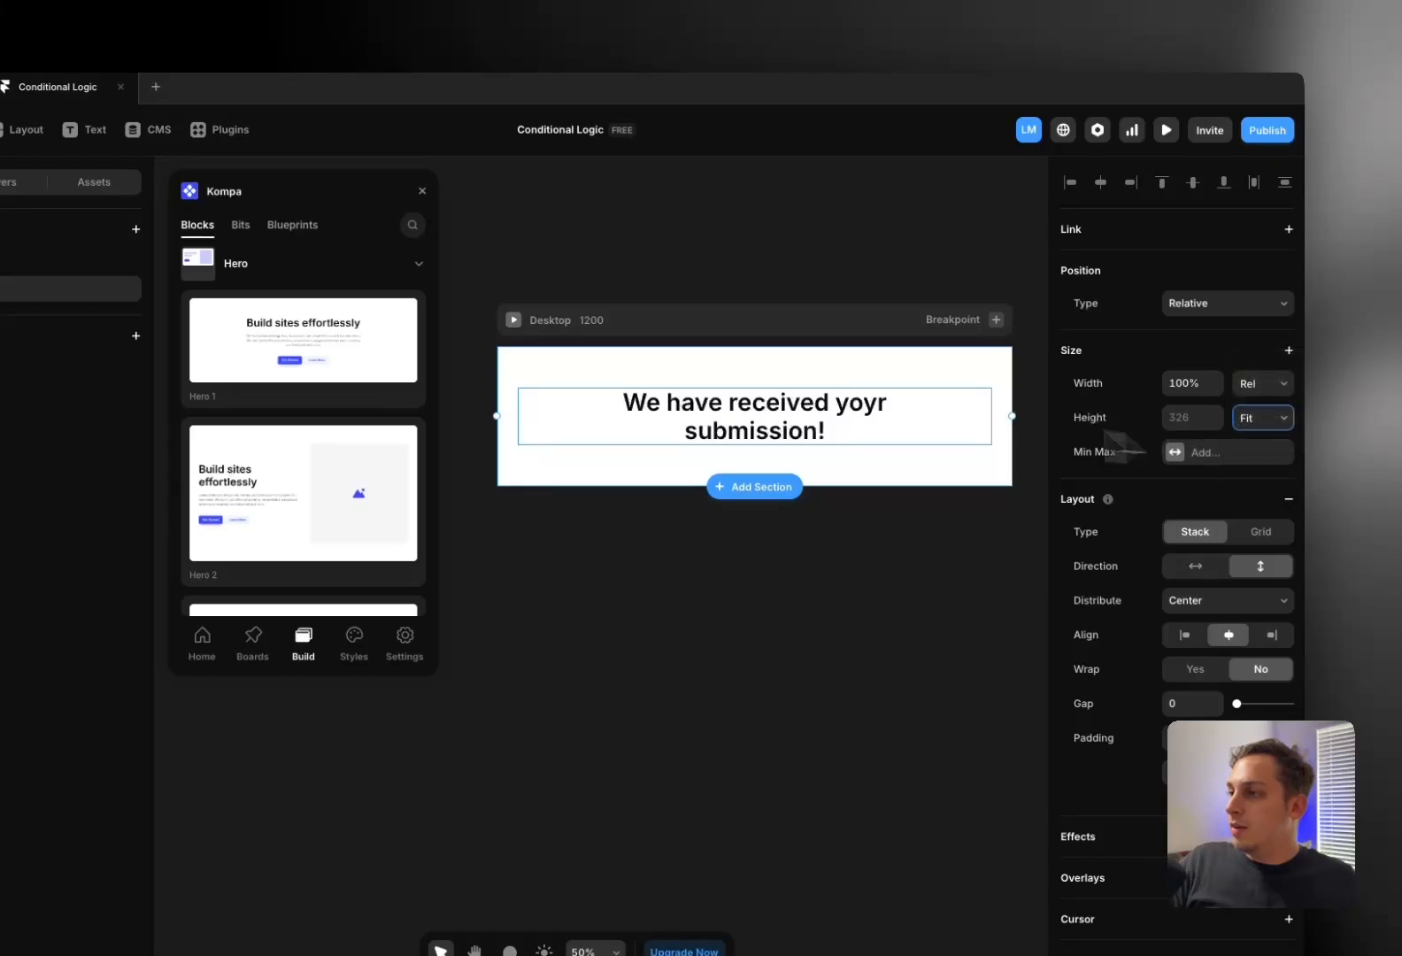
pyautogui.click(694, 286)
pyautogui.click(760, 509)
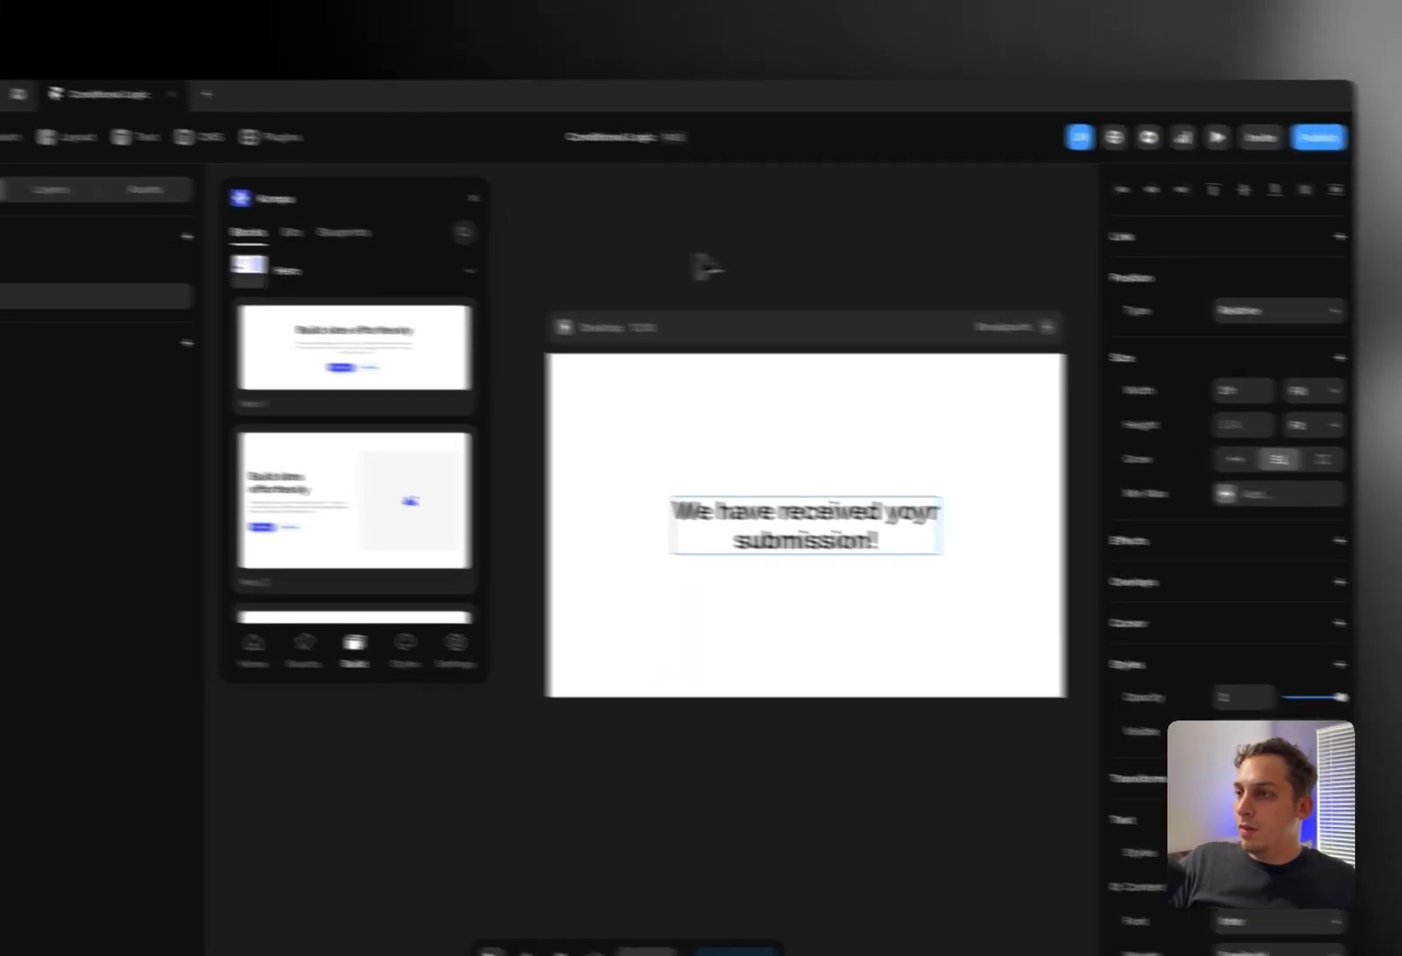
pyautogui.click(646, 253)
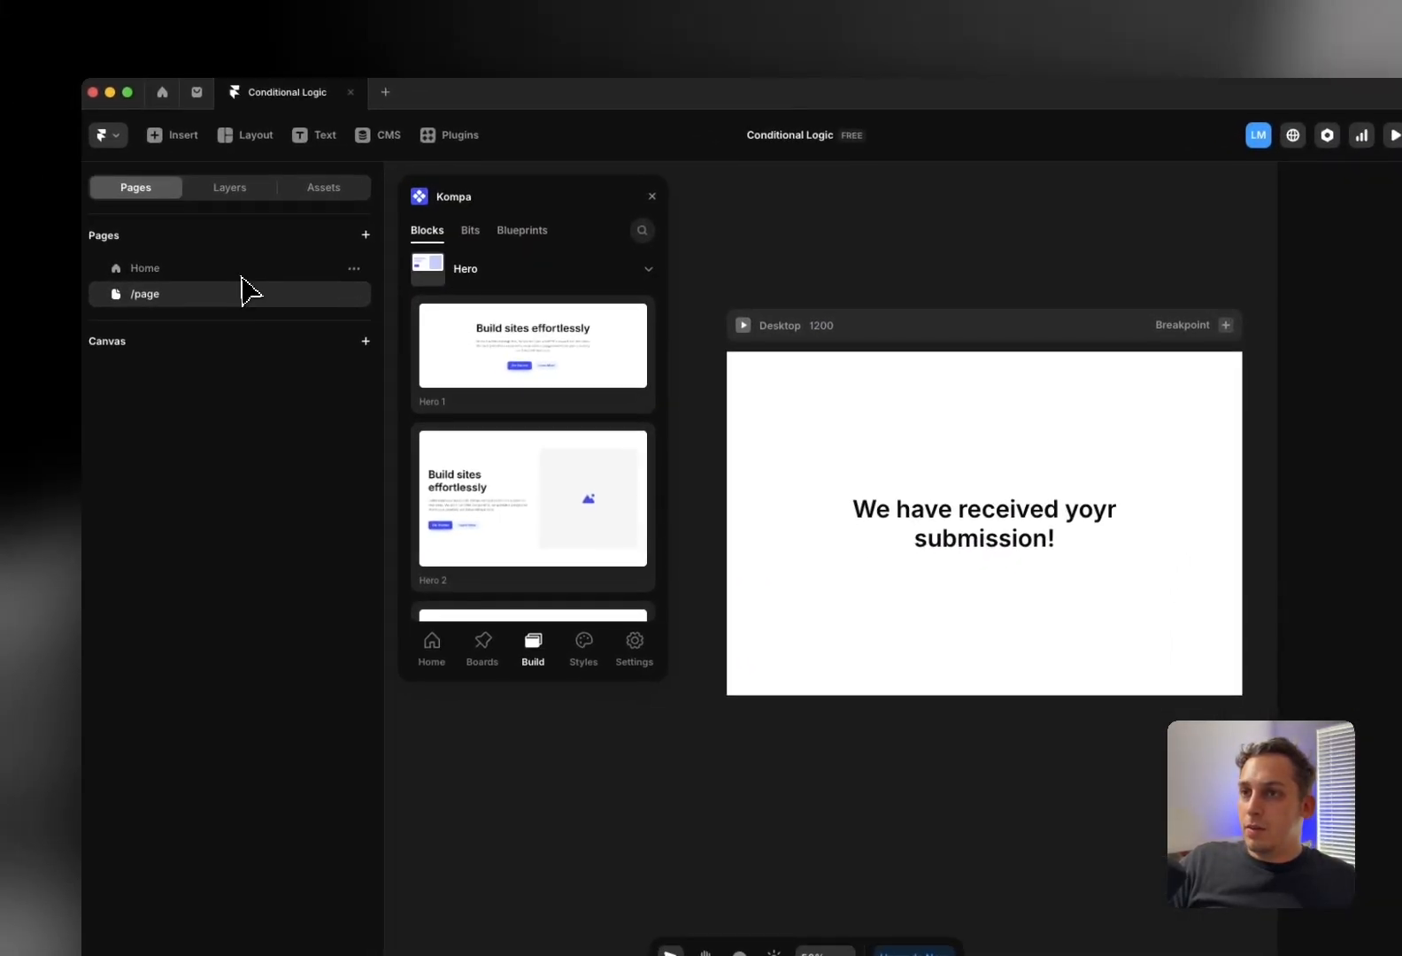
pyautogui.click(250, 267)
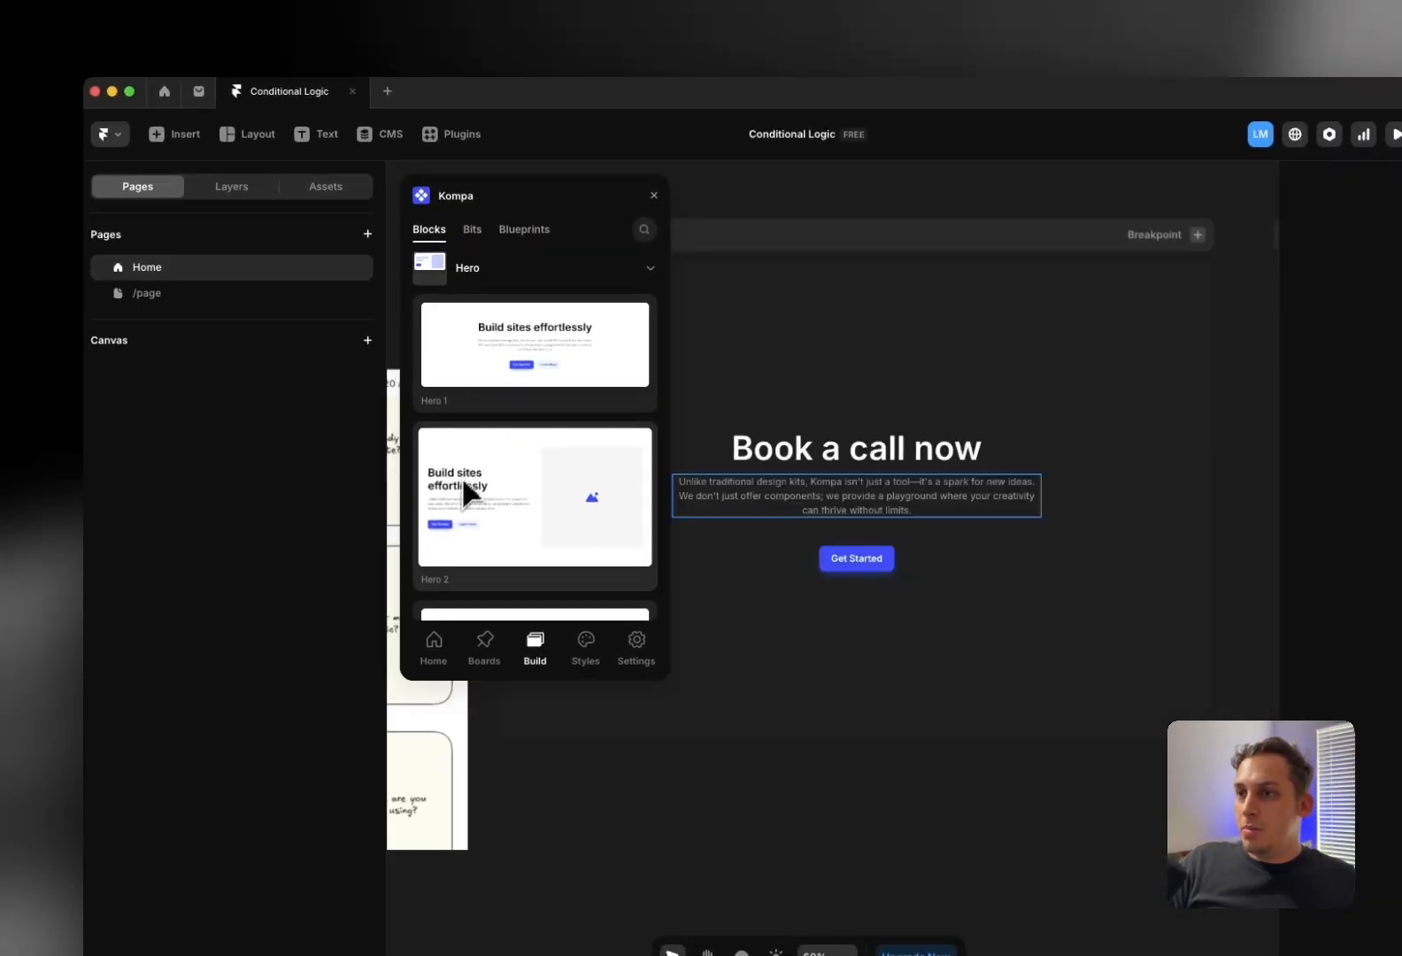
# In the Get Started overlay, set the Multi-Step Form's success redirect link to /page
pyautogui.click(652, 195)
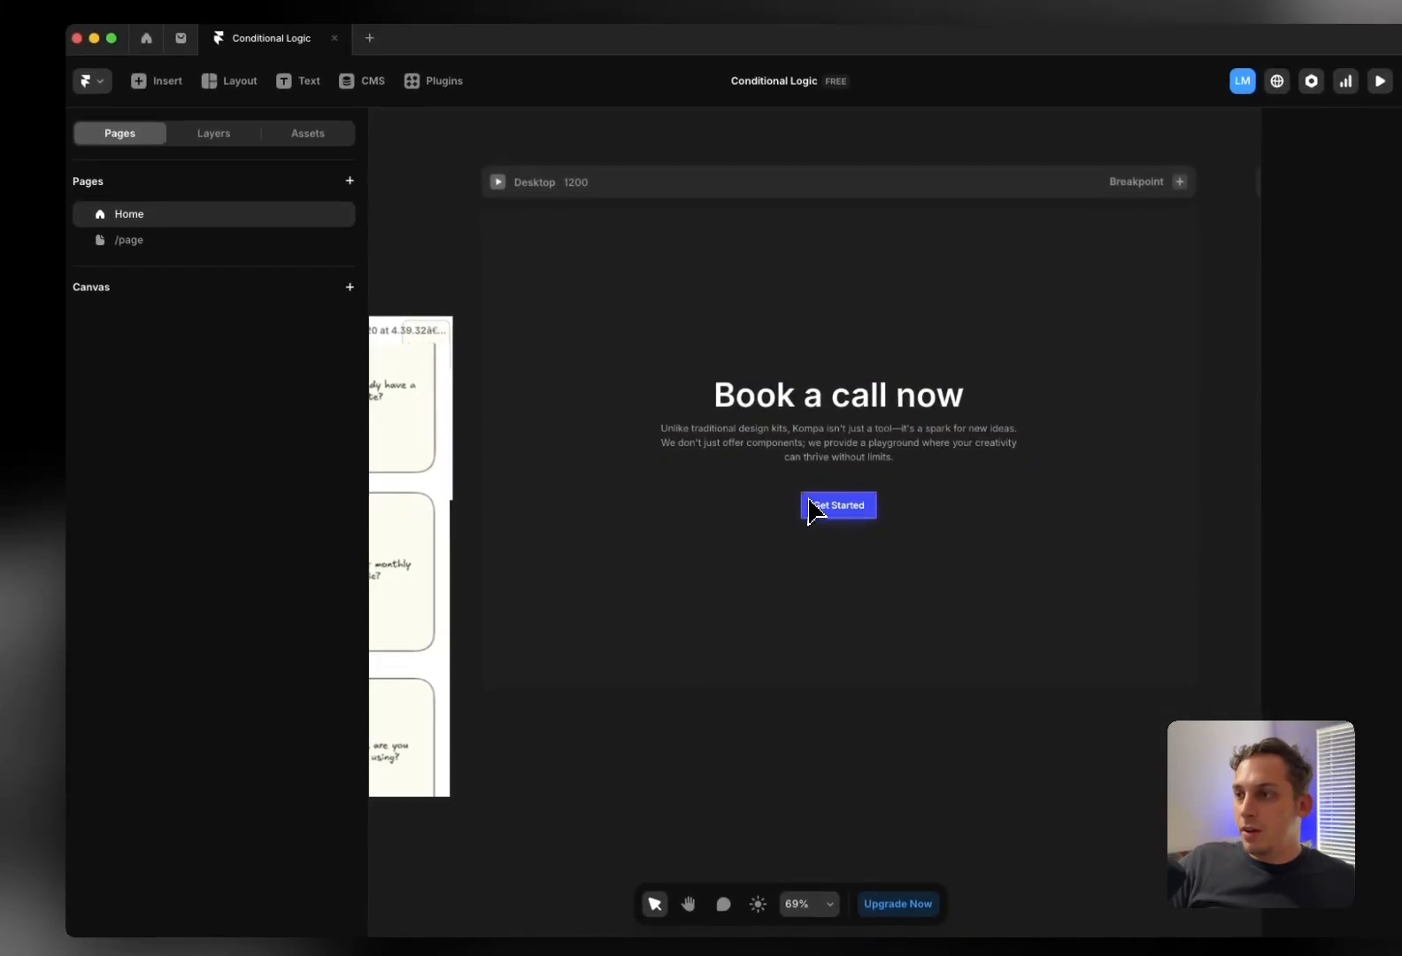
pyautogui.click(832, 558)
pyautogui.click(230, 196)
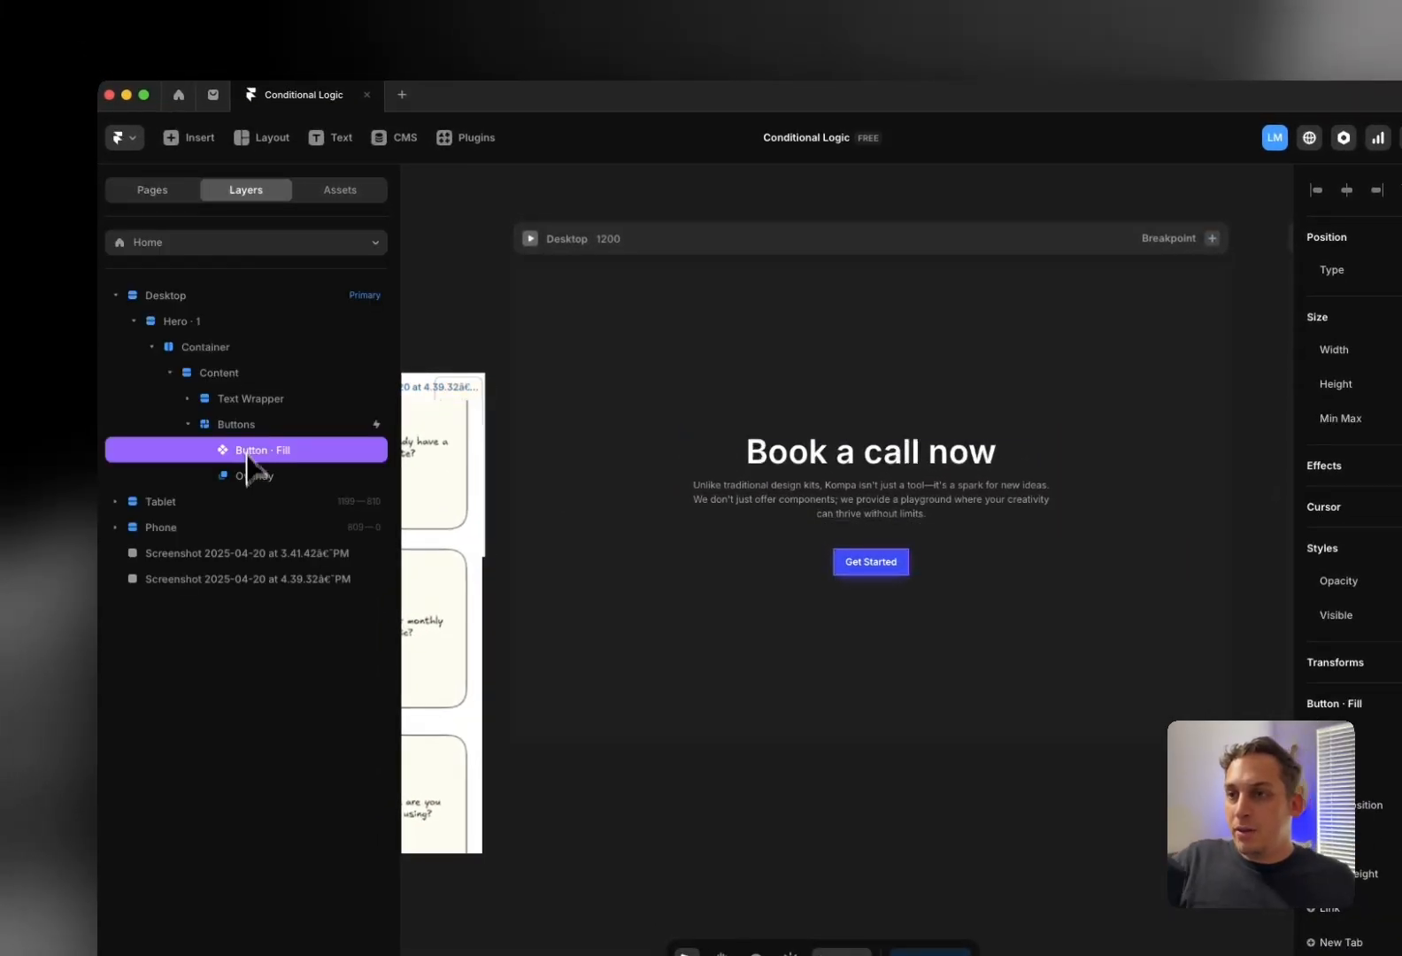
pyautogui.click(253, 480)
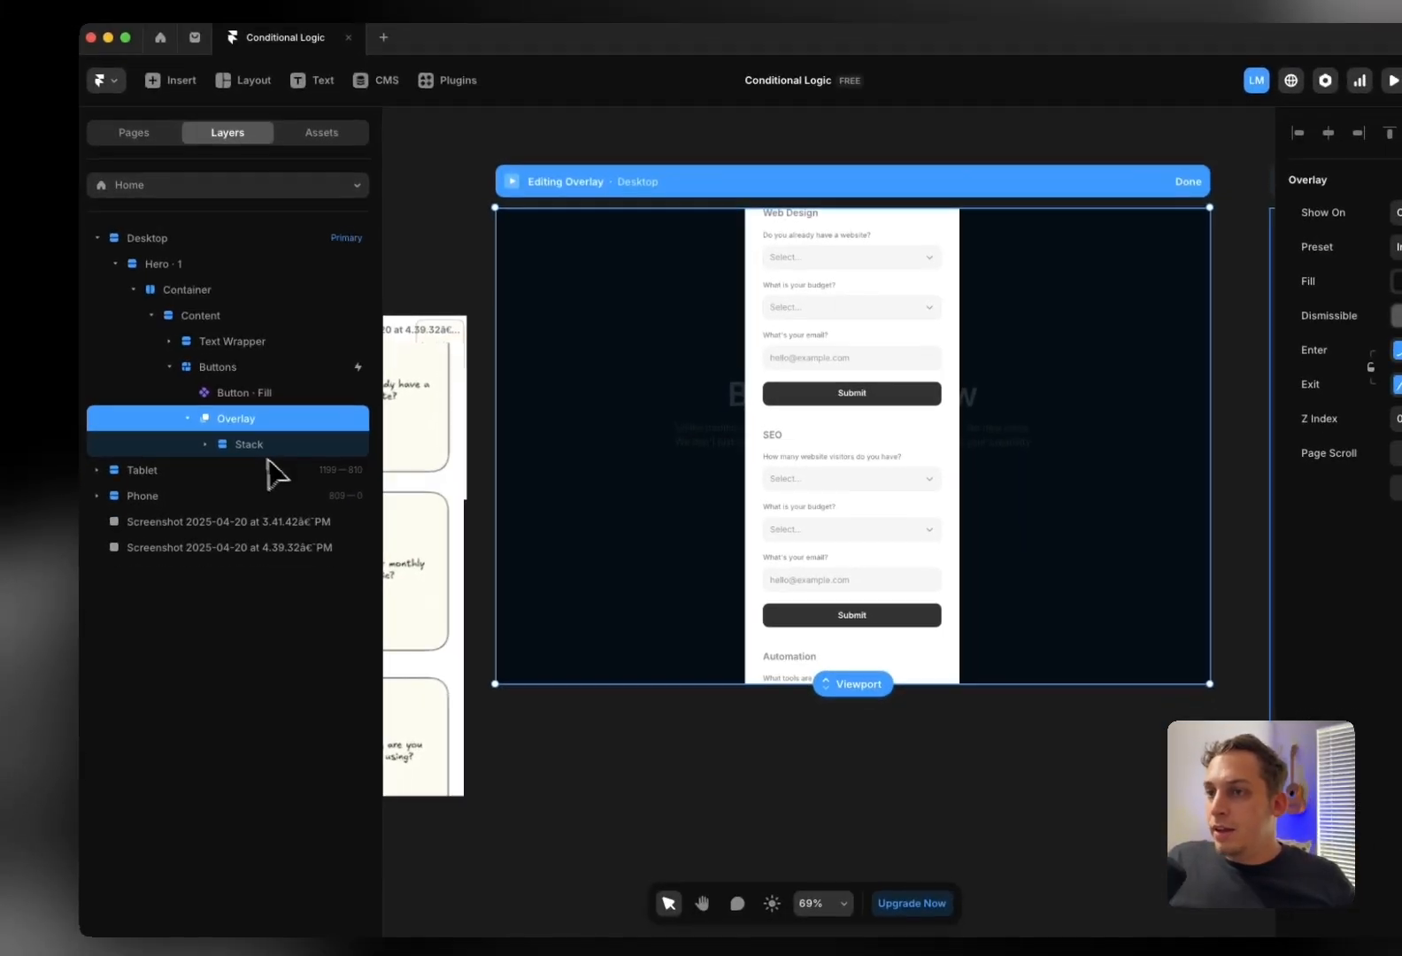
pyautogui.click(274, 526)
pyautogui.click(276, 501)
pyautogui.click(282, 467)
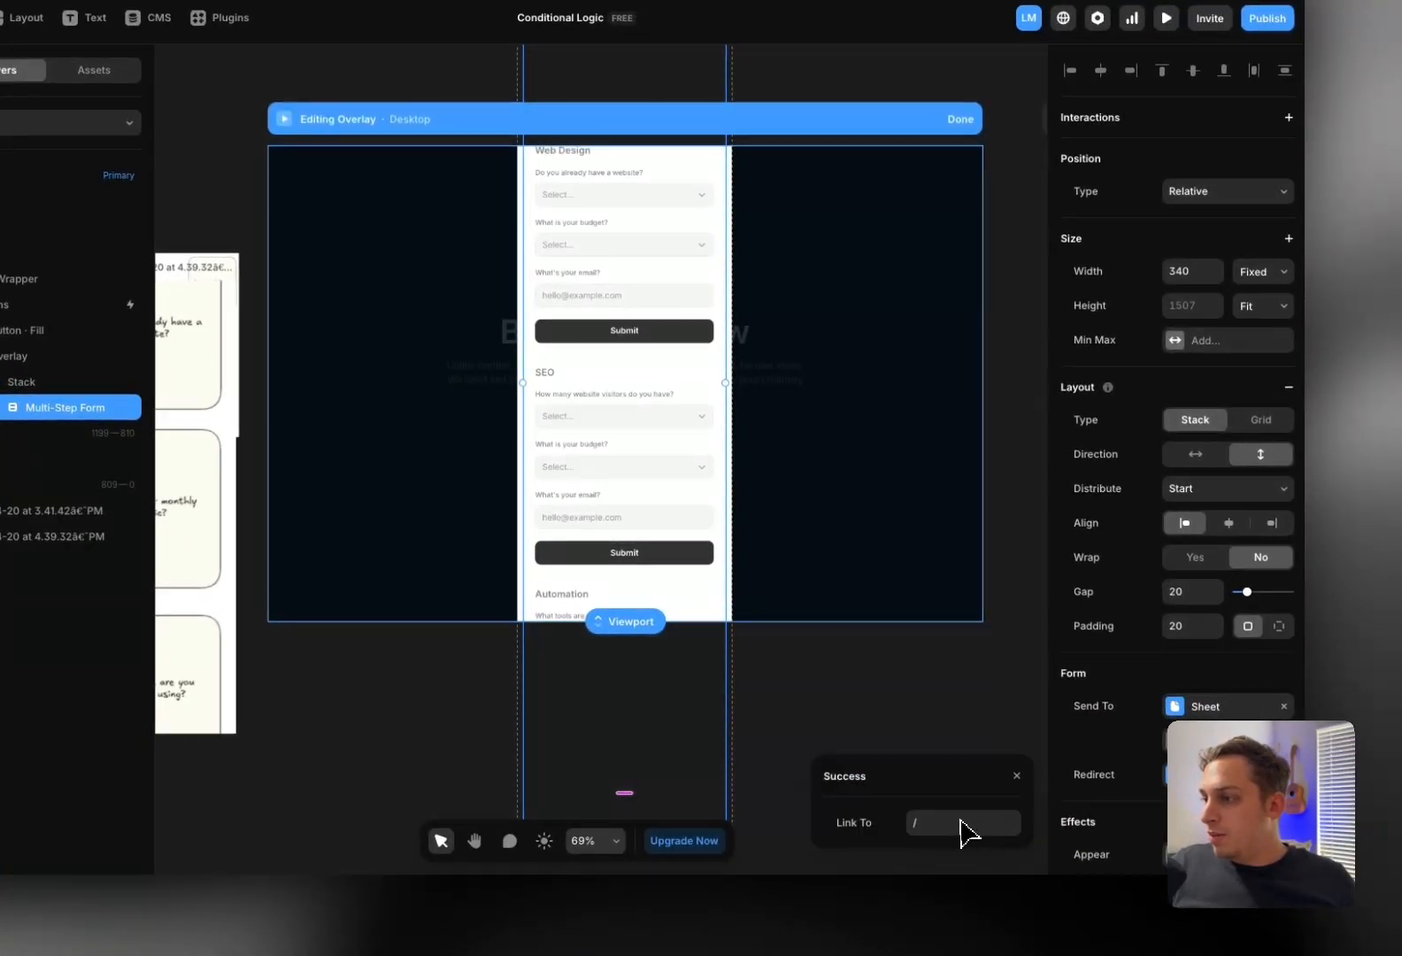
pyautogui.click(963, 832)
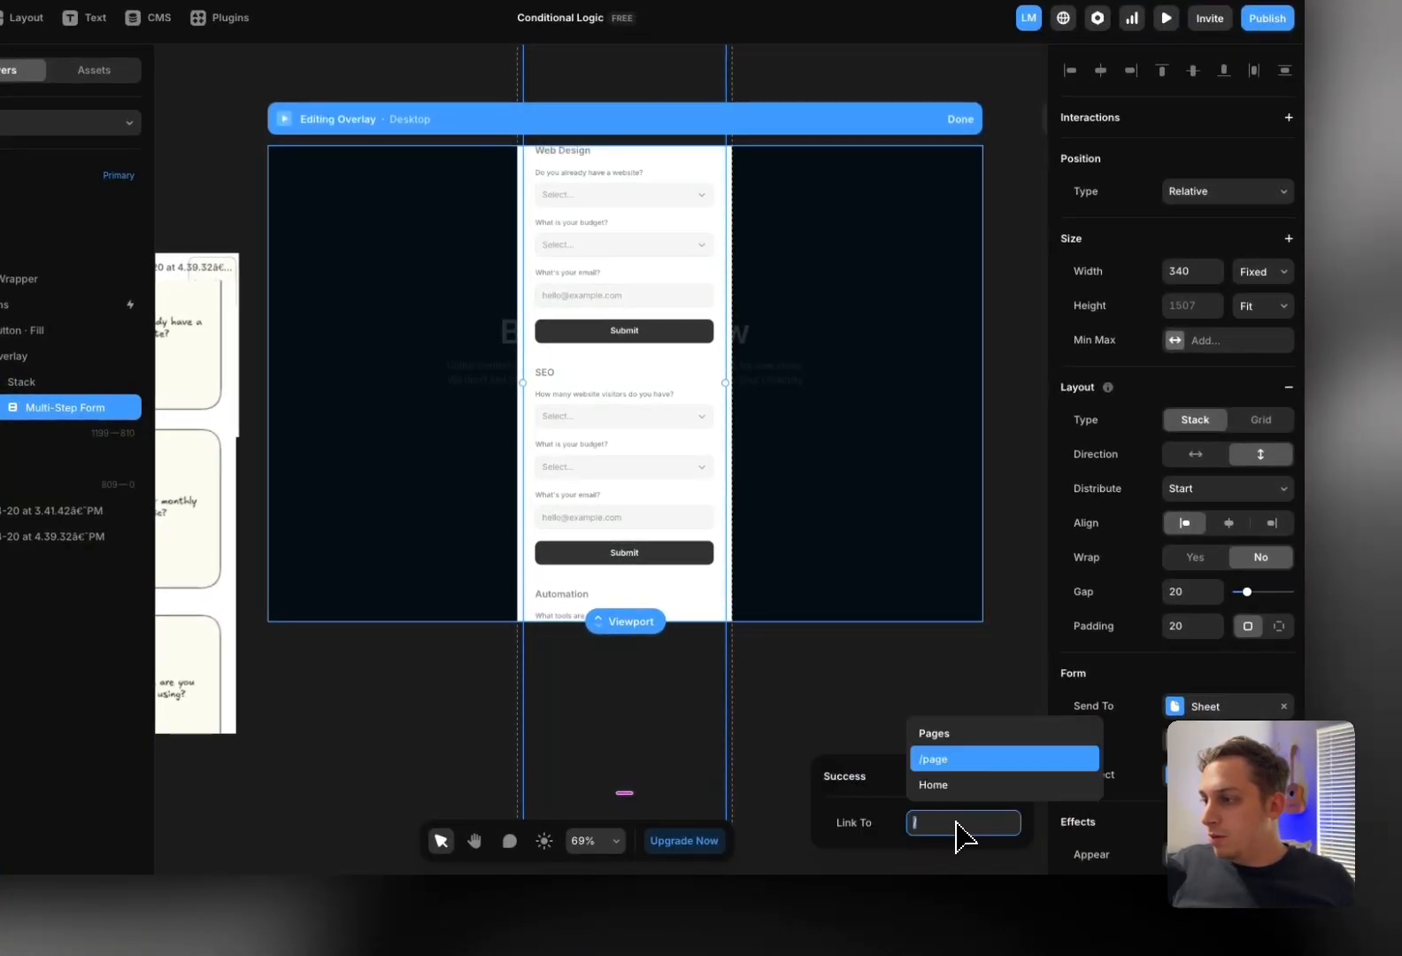
pyautogui.click(955, 767)
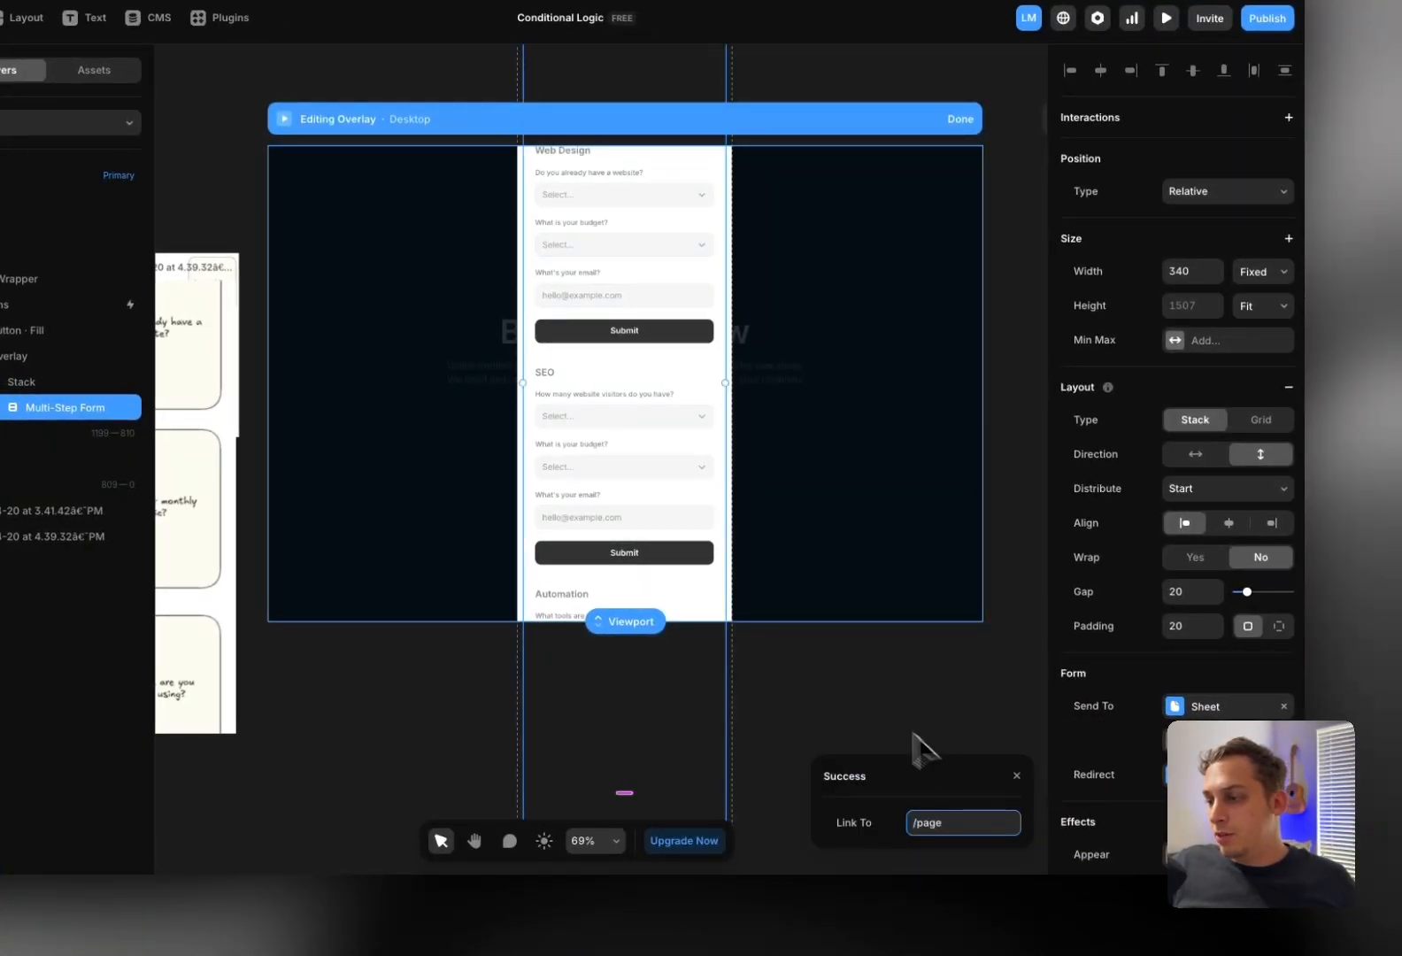
pyautogui.click(837, 706)
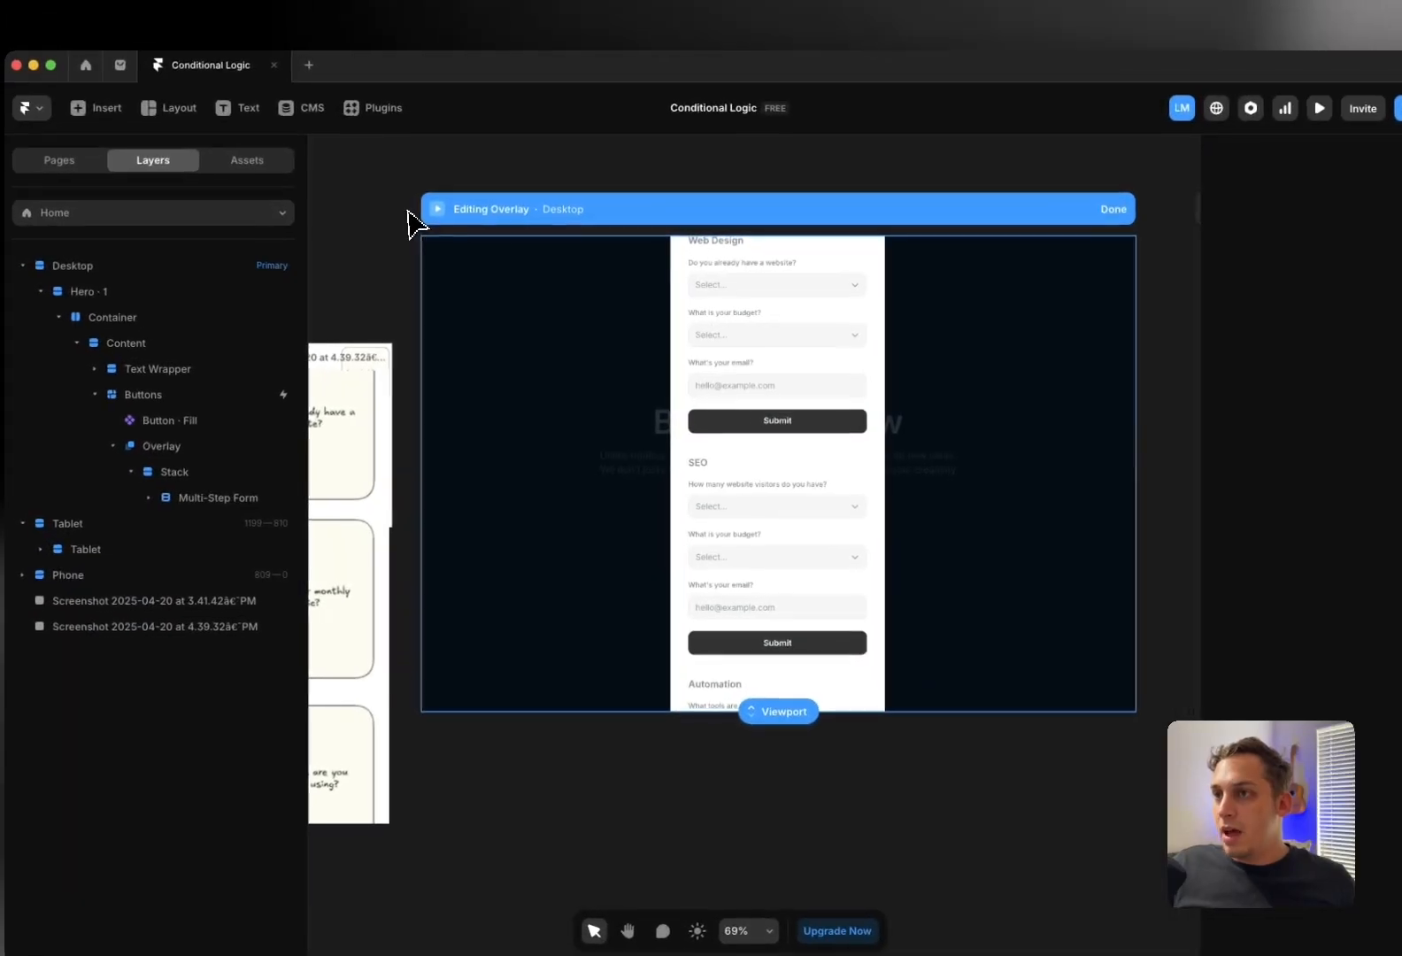
pyautogui.click(260, 123)
# Preview the Desktop page, open the form and choose Web Design as the service
pyautogui.click(436, 213)
pyautogui.click(759, 639)
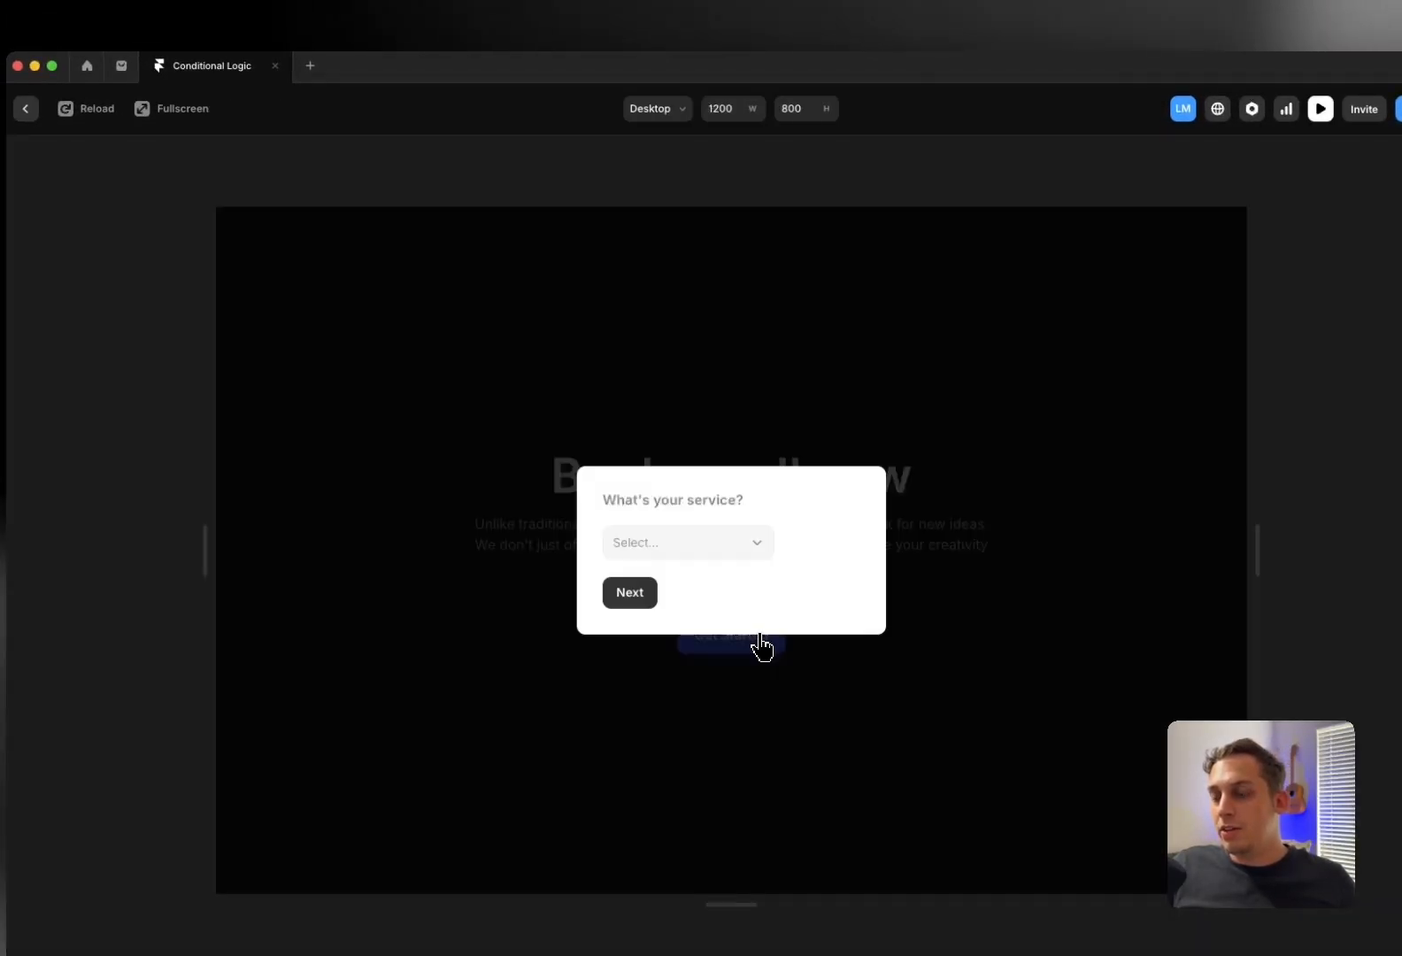
pyautogui.click(664, 553)
pyautogui.click(664, 567)
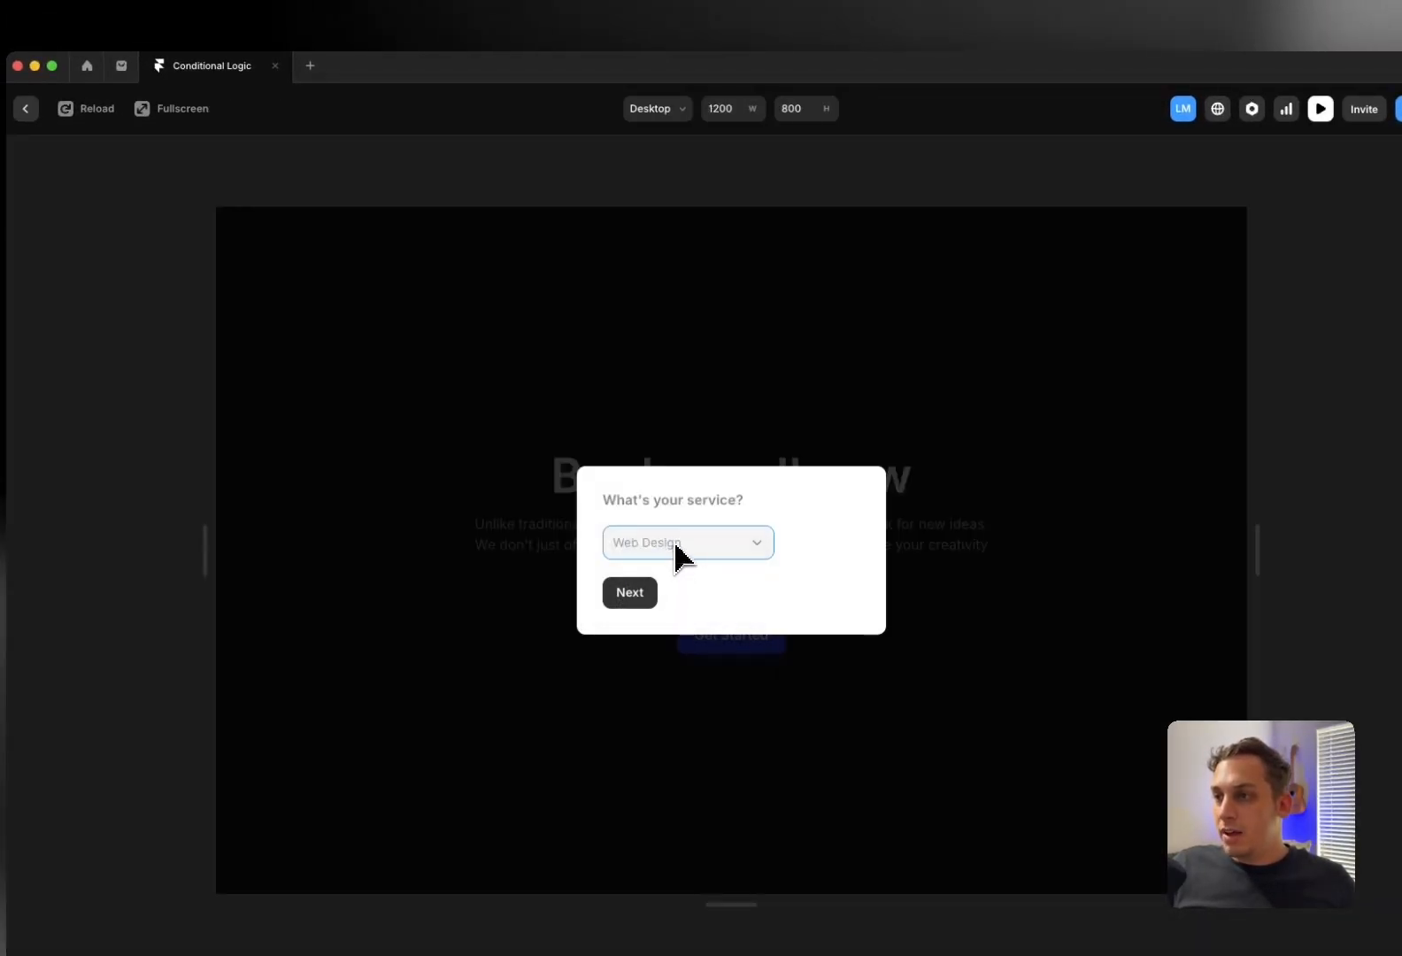
pyautogui.click(678, 555)
pyautogui.click(705, 613)
pyautogui.click(644, 602)
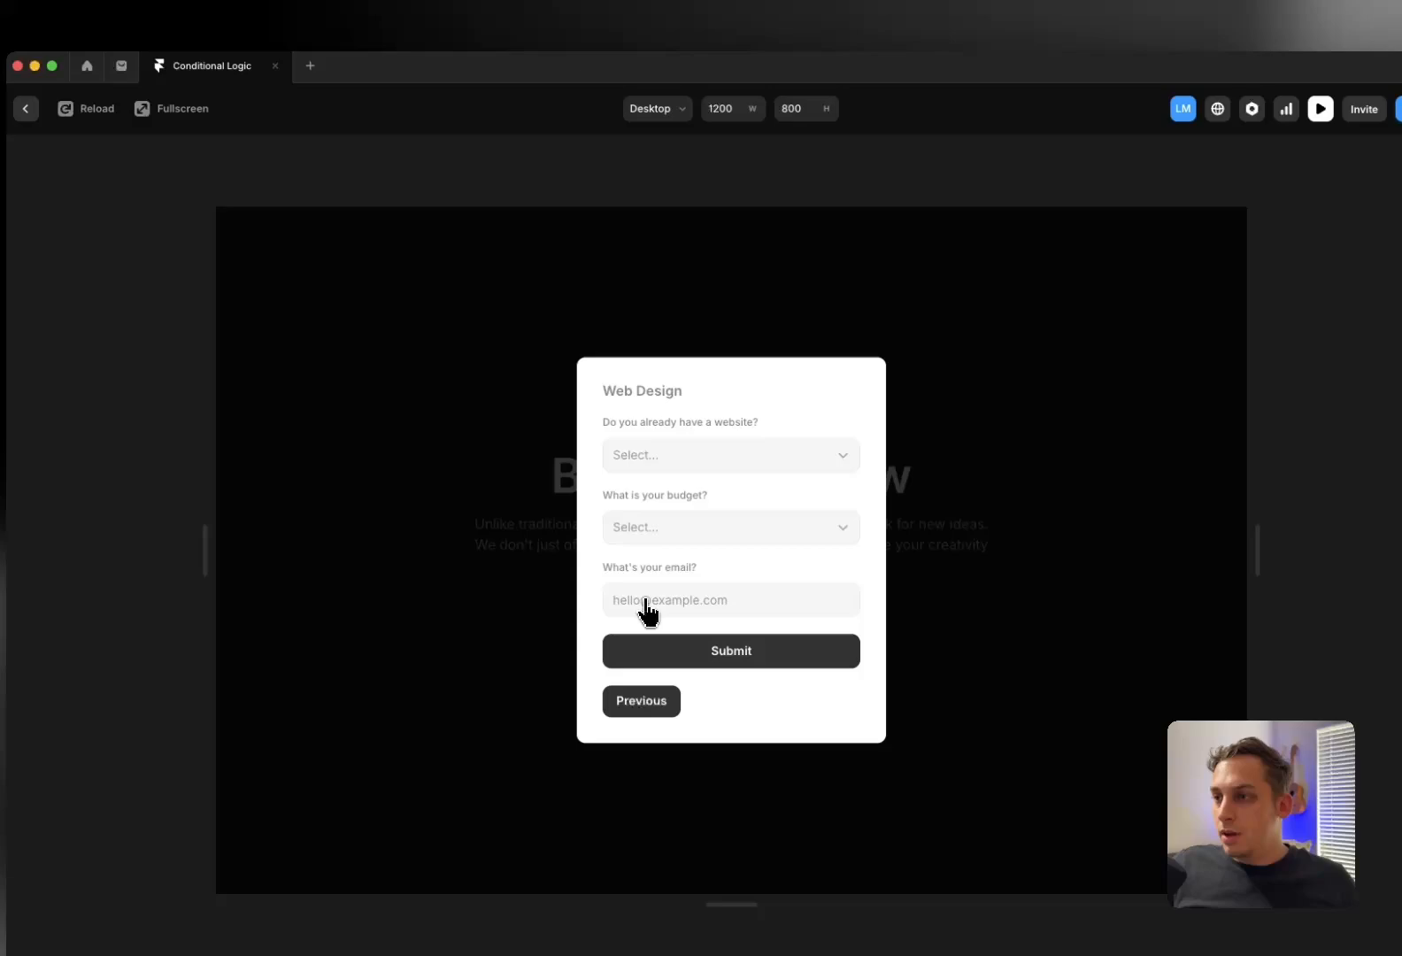
# Answer No to having a website, pick Less than $1,000, enter a test email and submit
pyautogui.click(699, 455)
pyautogui.click(696, 493)
pyautogui.click(689, 539)
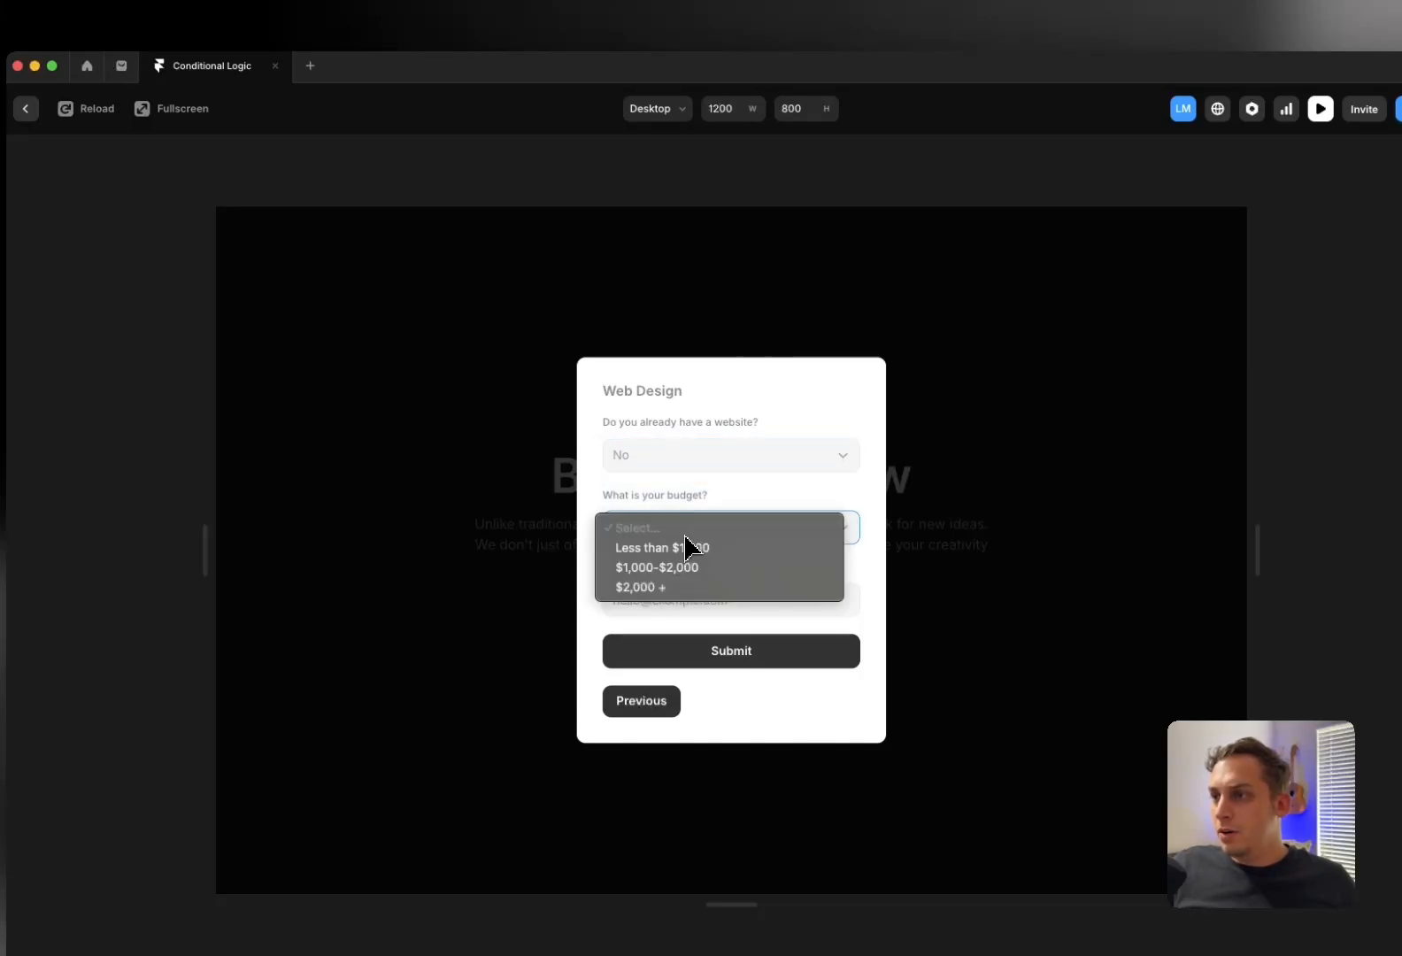
pyautogui.click(690, 549)
pyautogui.click(670, 605)
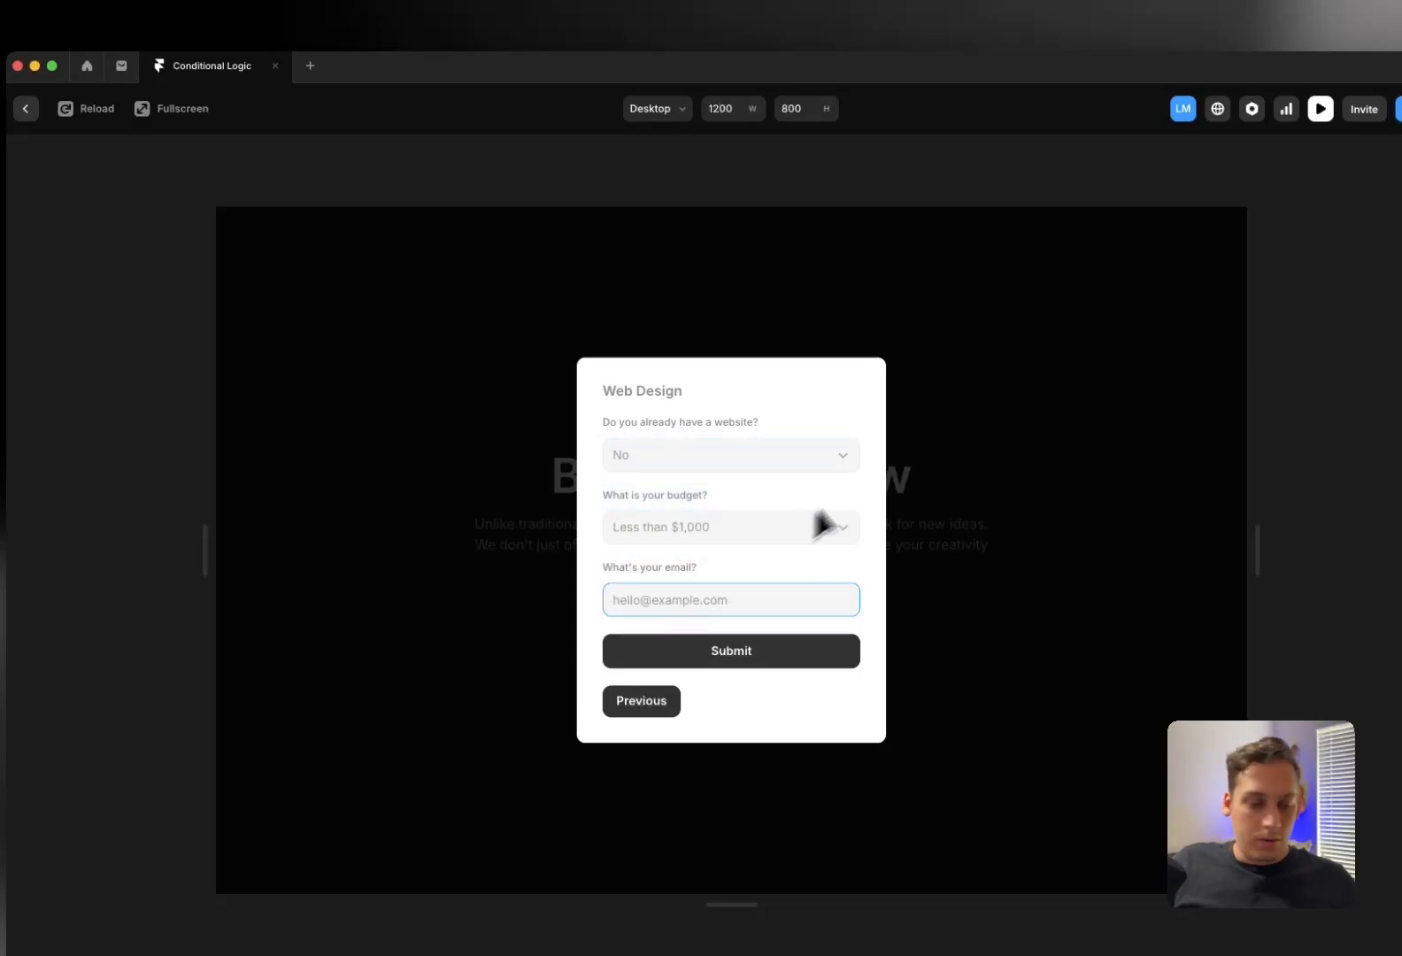
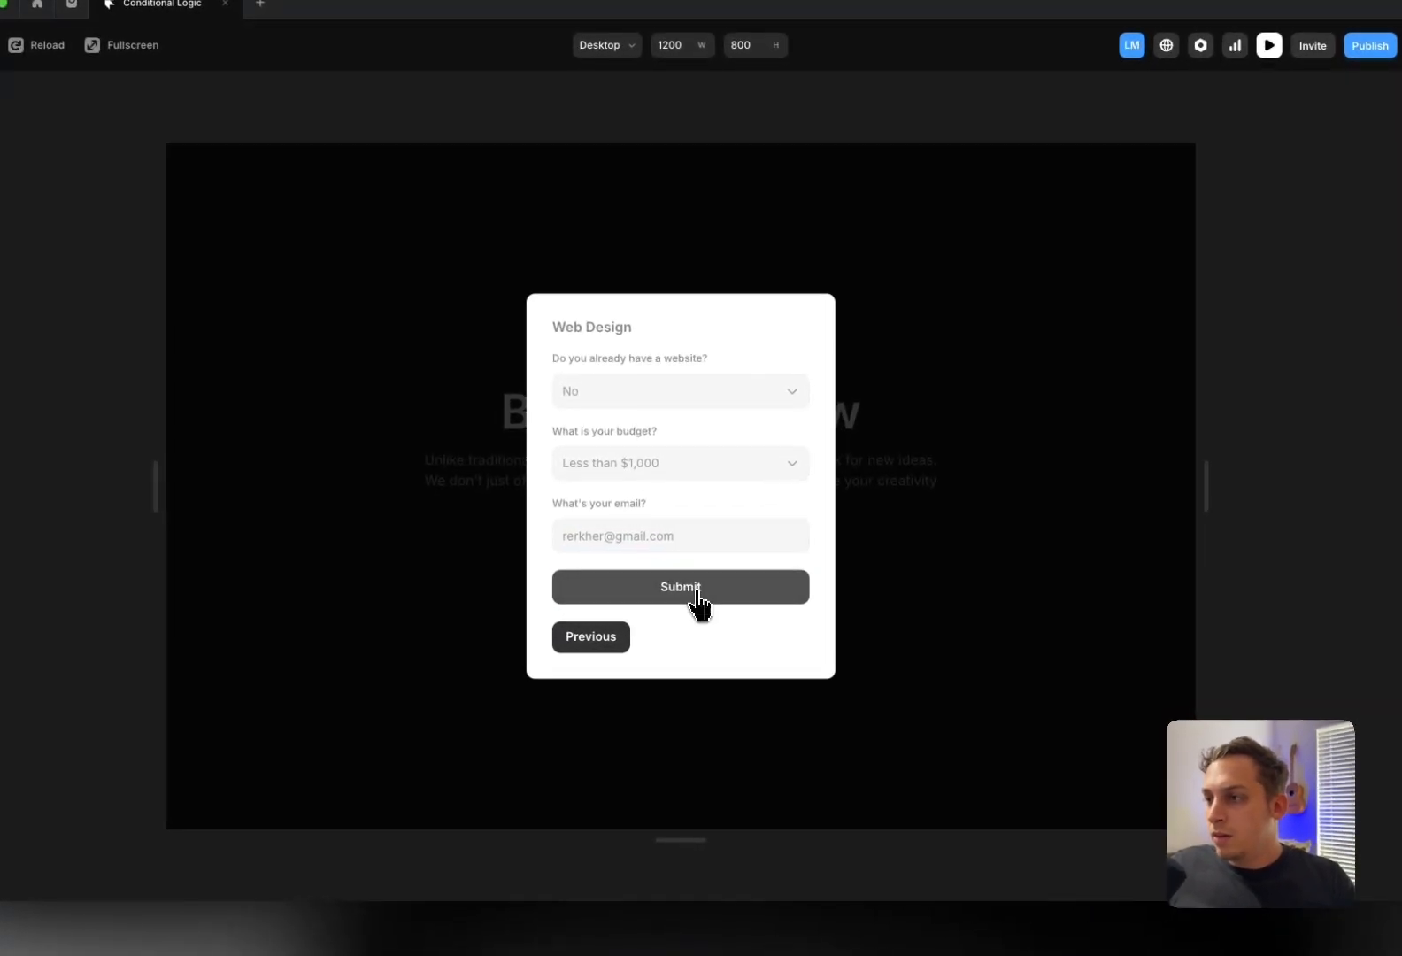
pyautogui.click(714, 605)
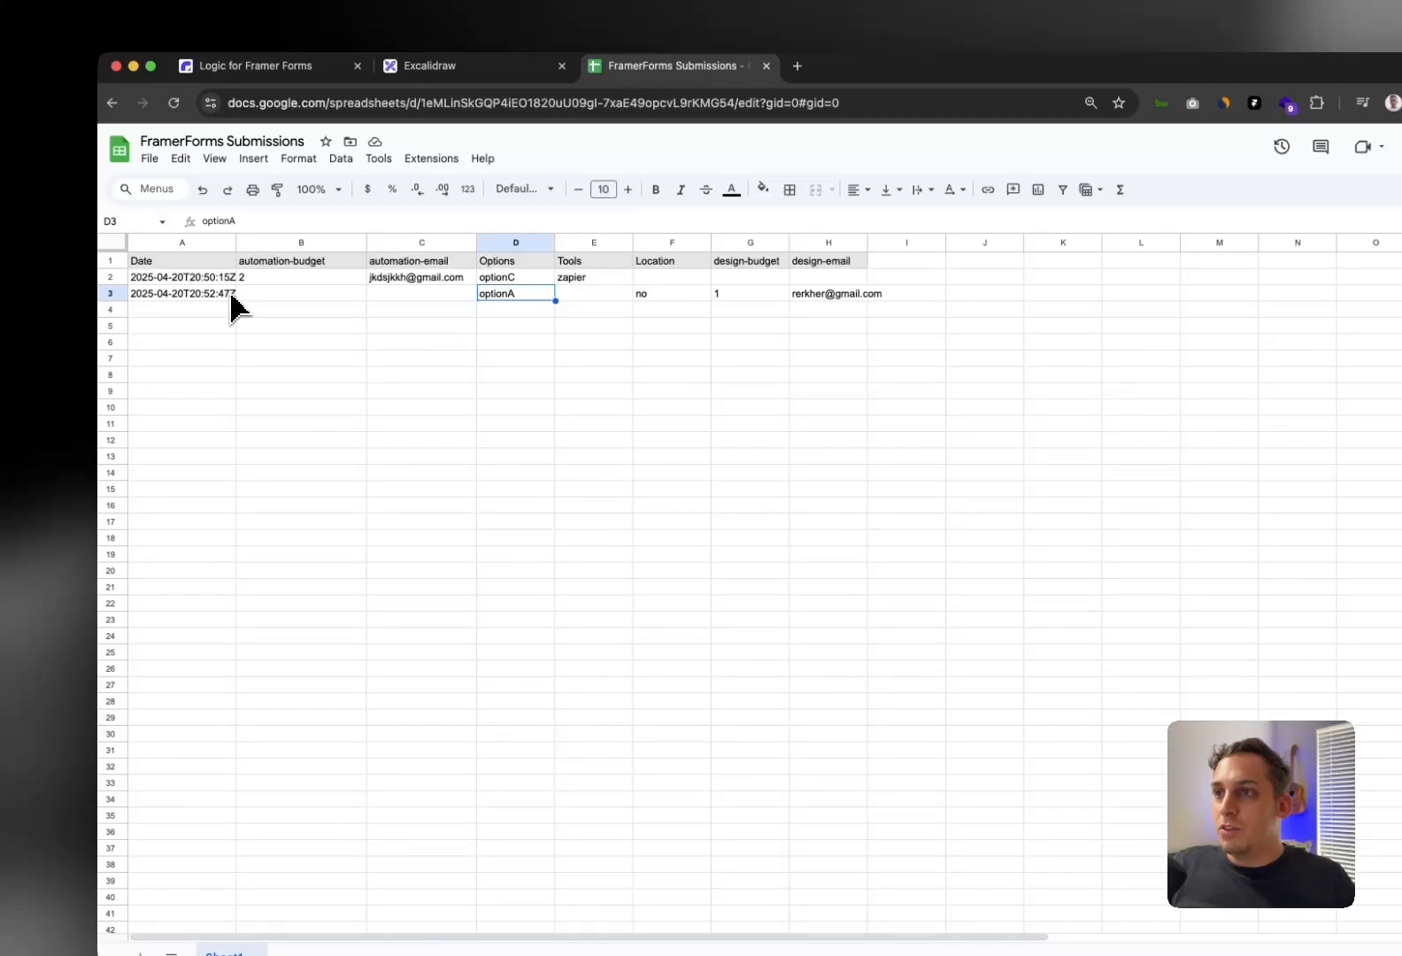
pyautogui.click(292, 263)
pyautogui.click(203, 295)
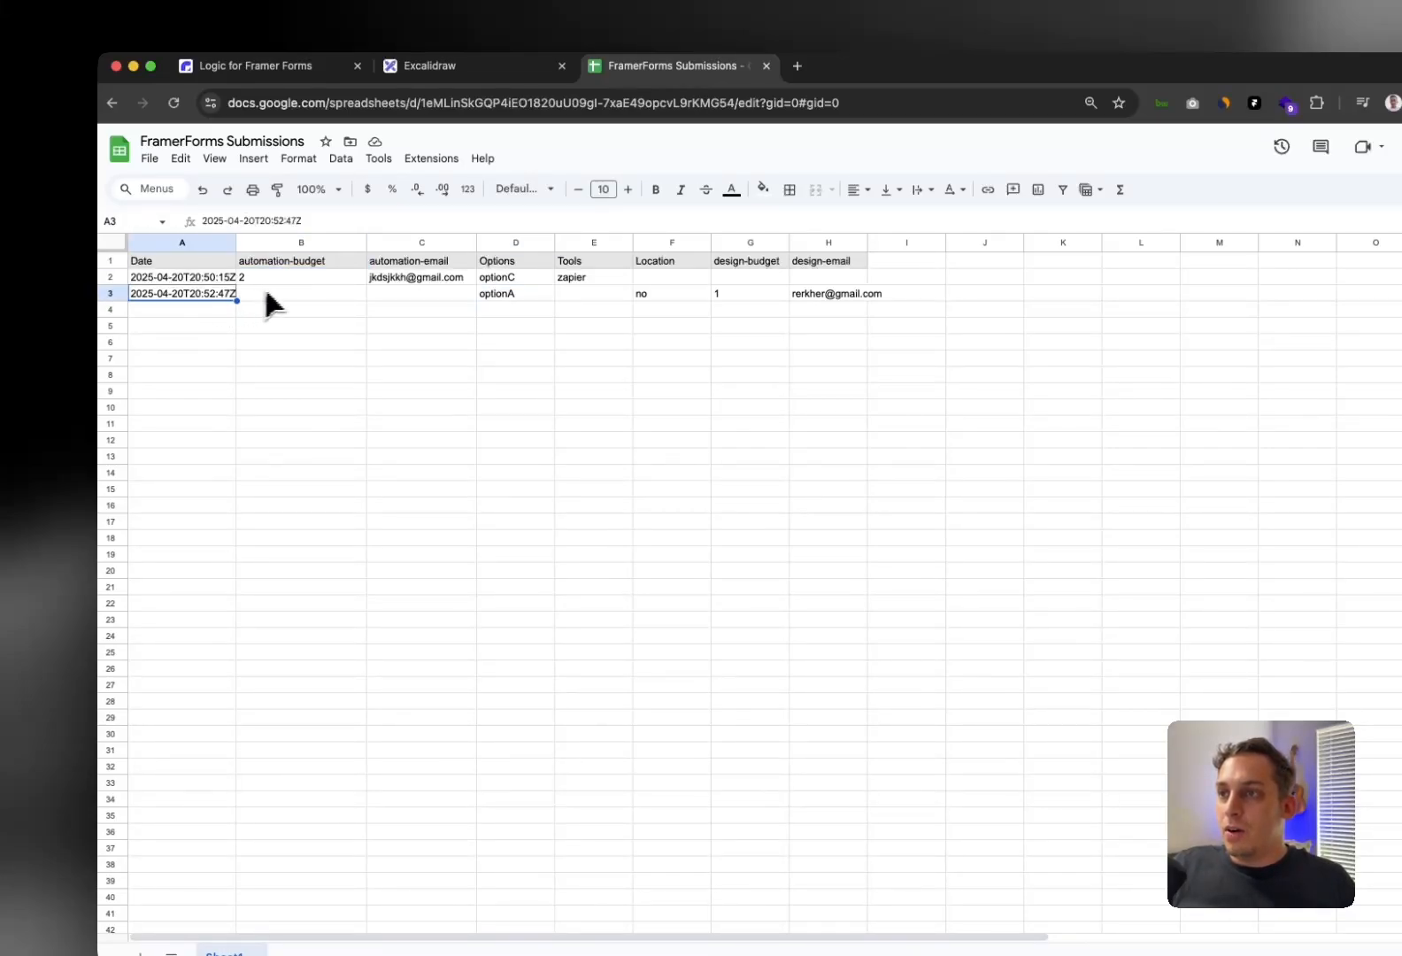
pyautogui.click(267, 294)
pyautogui.click(416, 297)
pyautogui.click(518, 296)
pyautogui.click(416, 295)
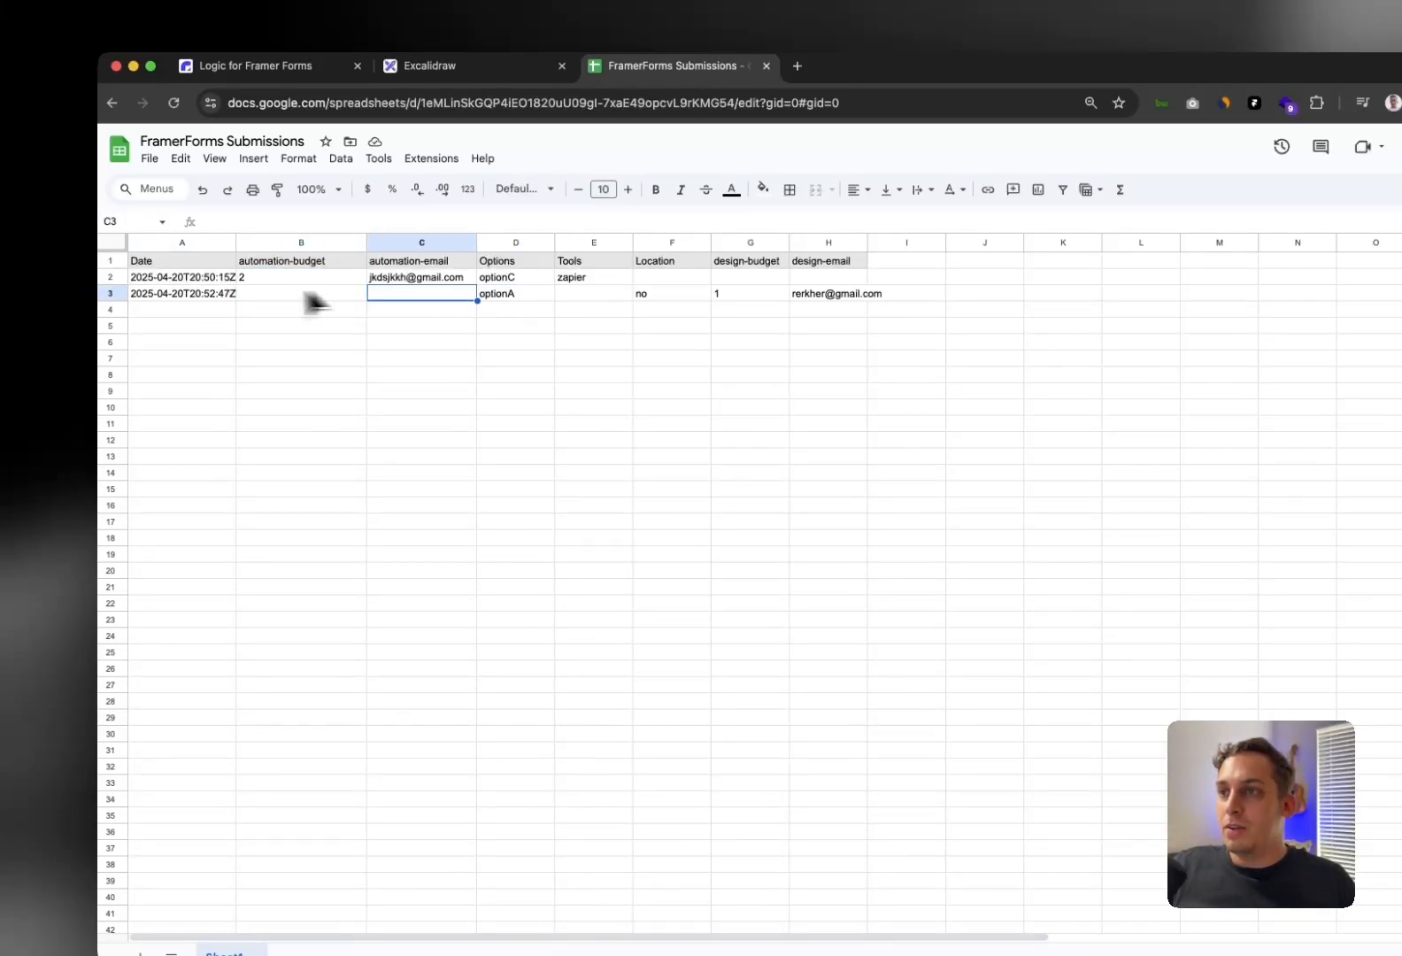
pyautogui.click(293, 295)
pyautogui.click(257, 266)
pyautogui.click(202, 264)
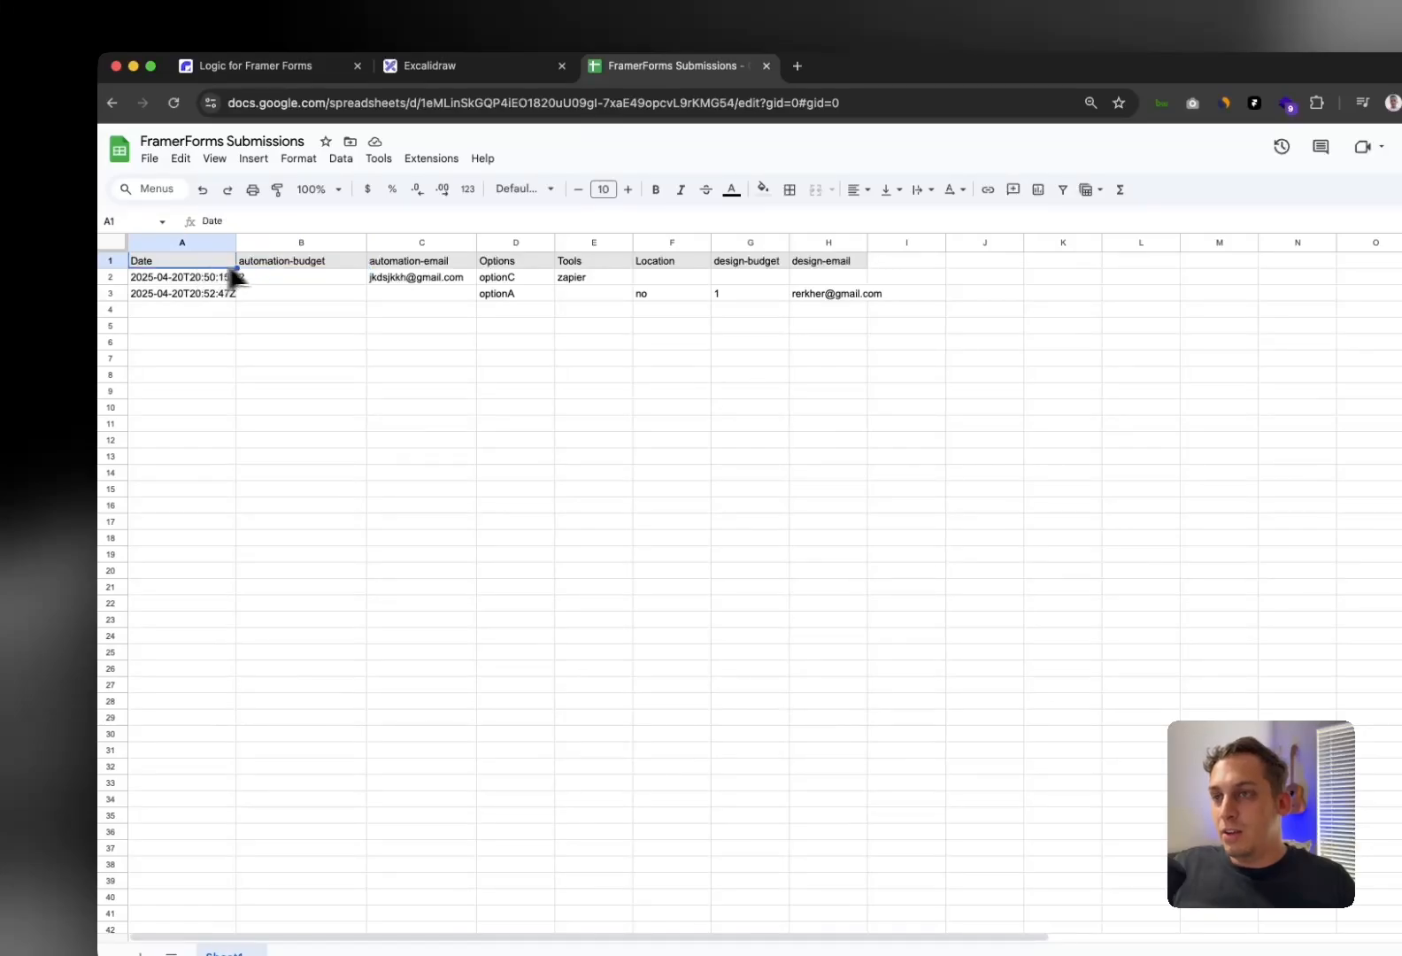
pyautogui.click(291, 264)
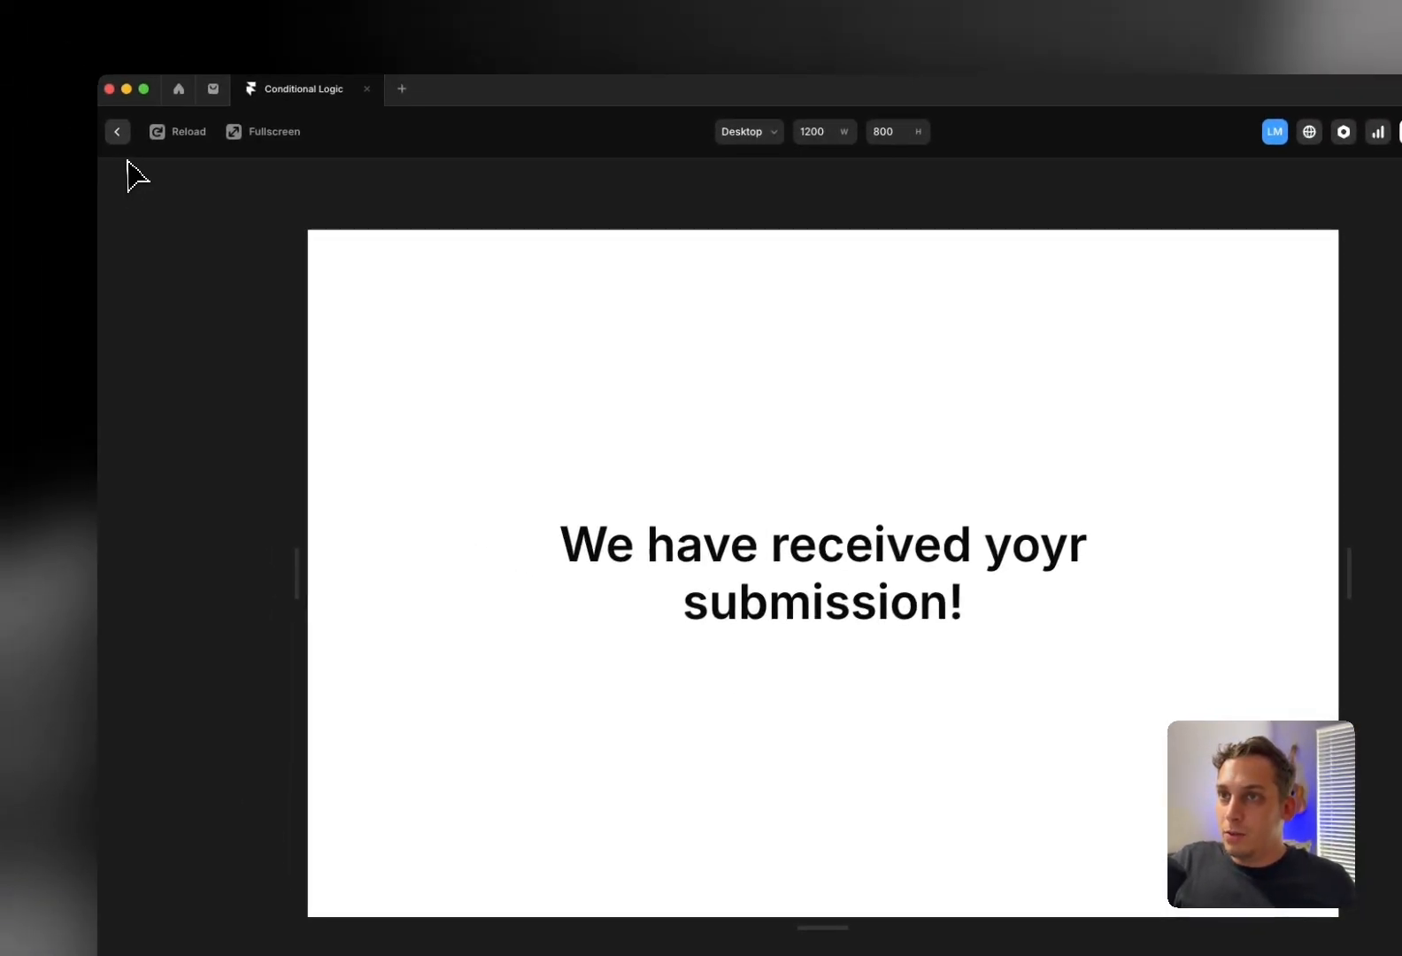
# Leave the preview and inspect the SEO dropdown's Input Name in the form overlay
pyautogui.click(118, 133)
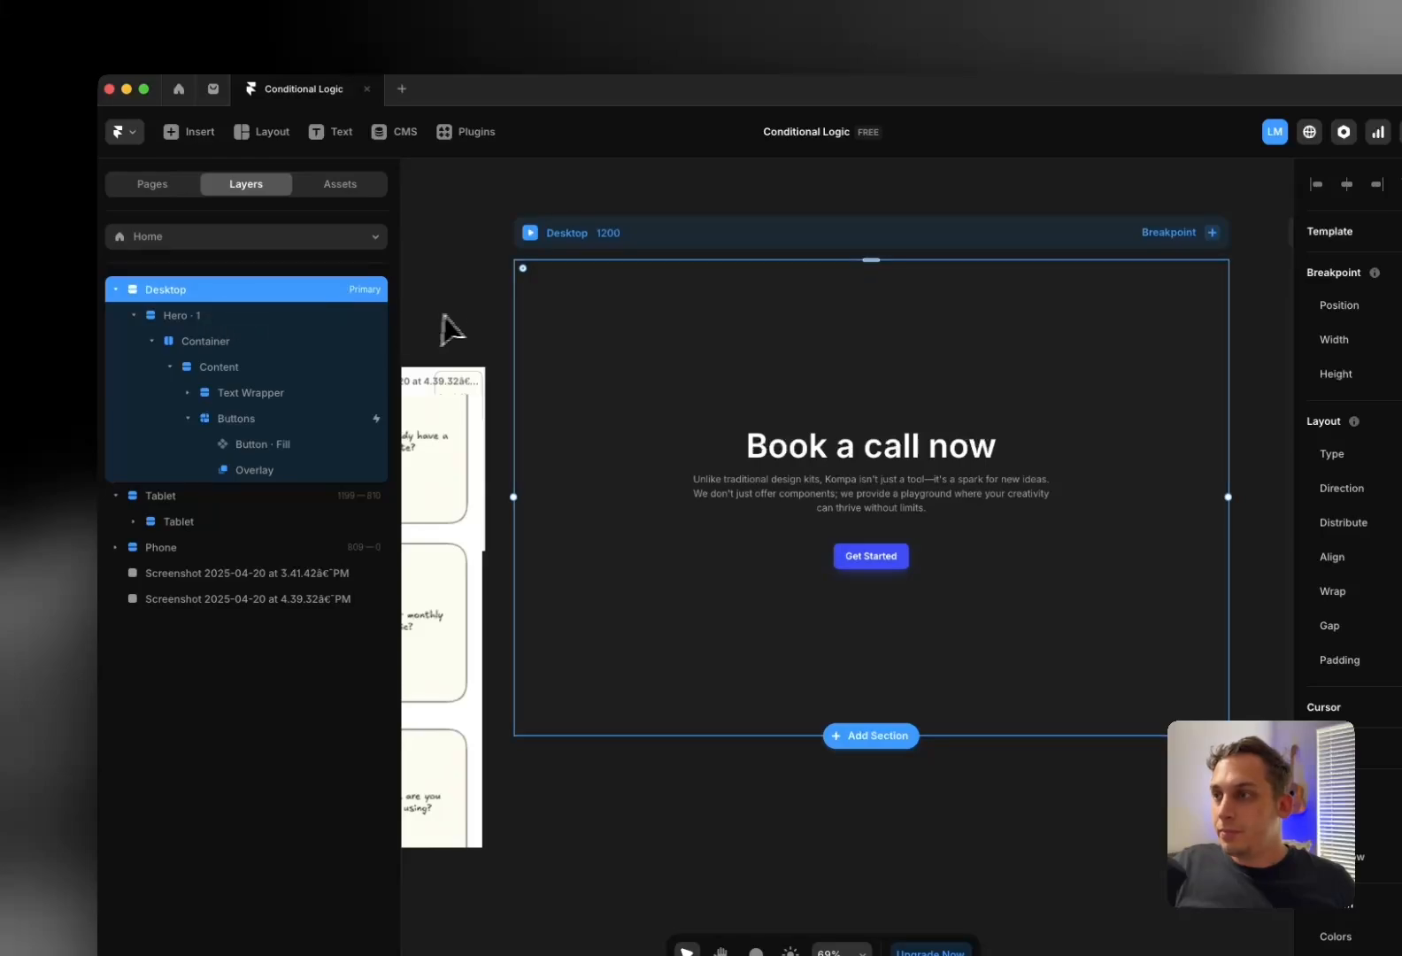
pyautogui.click(871, 556)
pyautogui.click(254, 472)
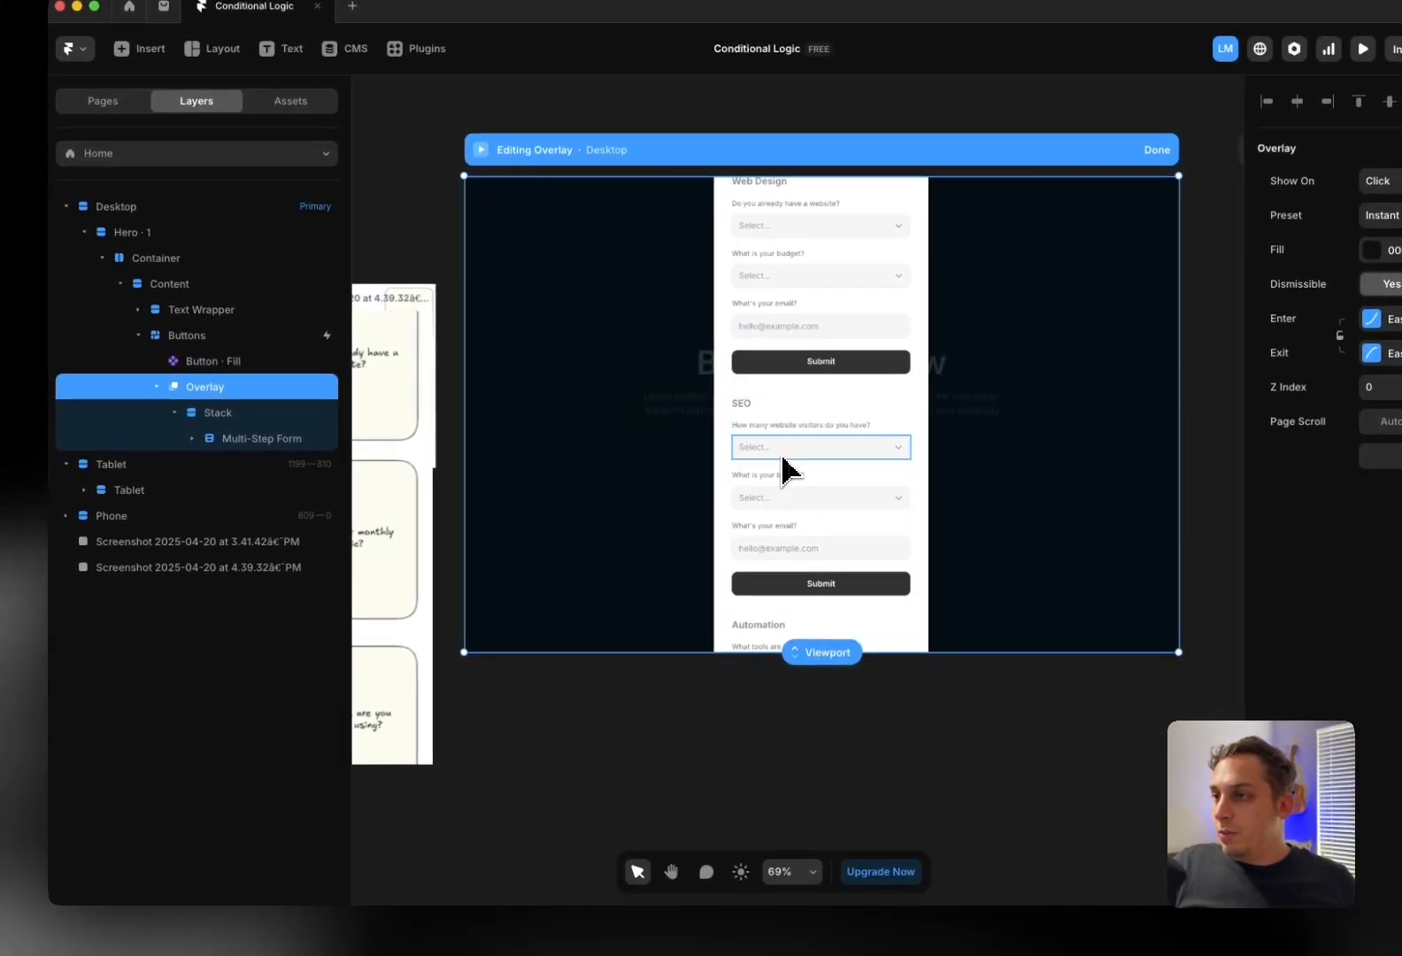
pyautogui.click(783, 458)
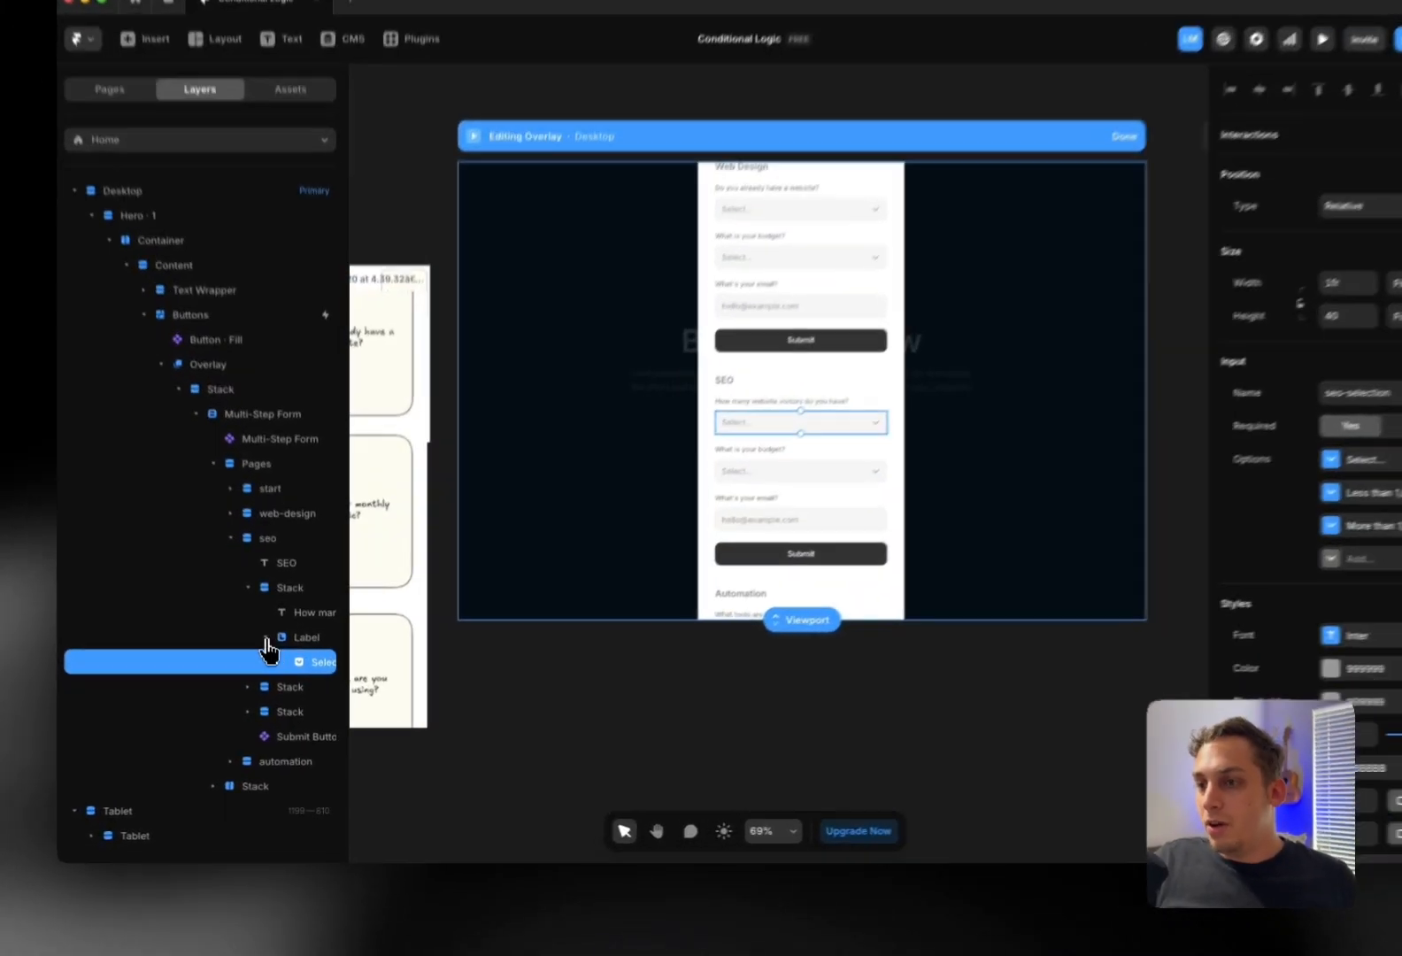
pyautogui.click(305, 663)
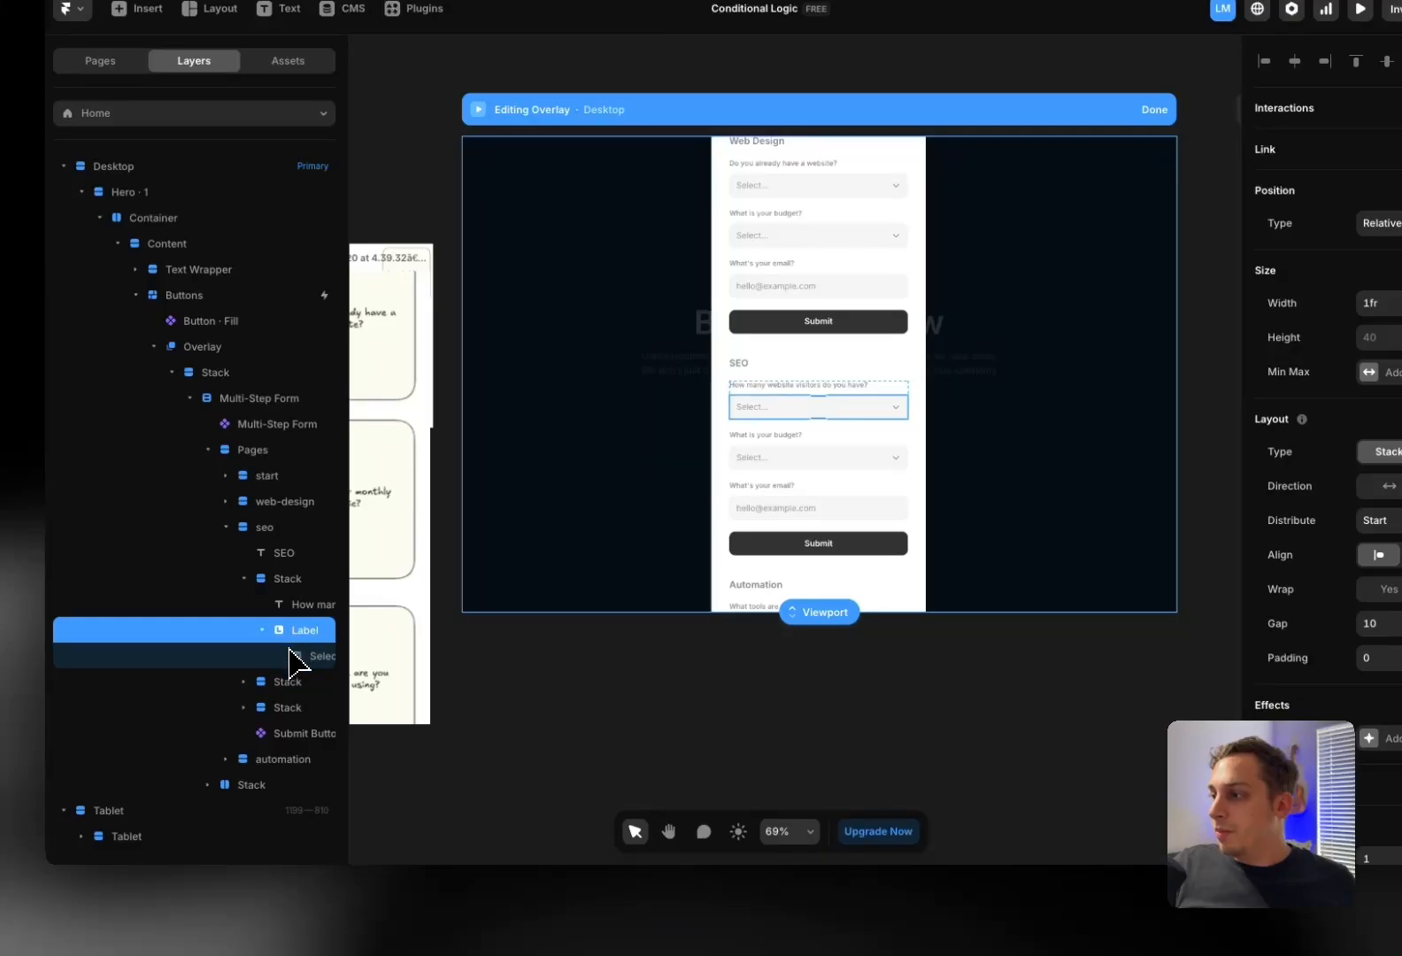
pyautogui.click(301, 656)
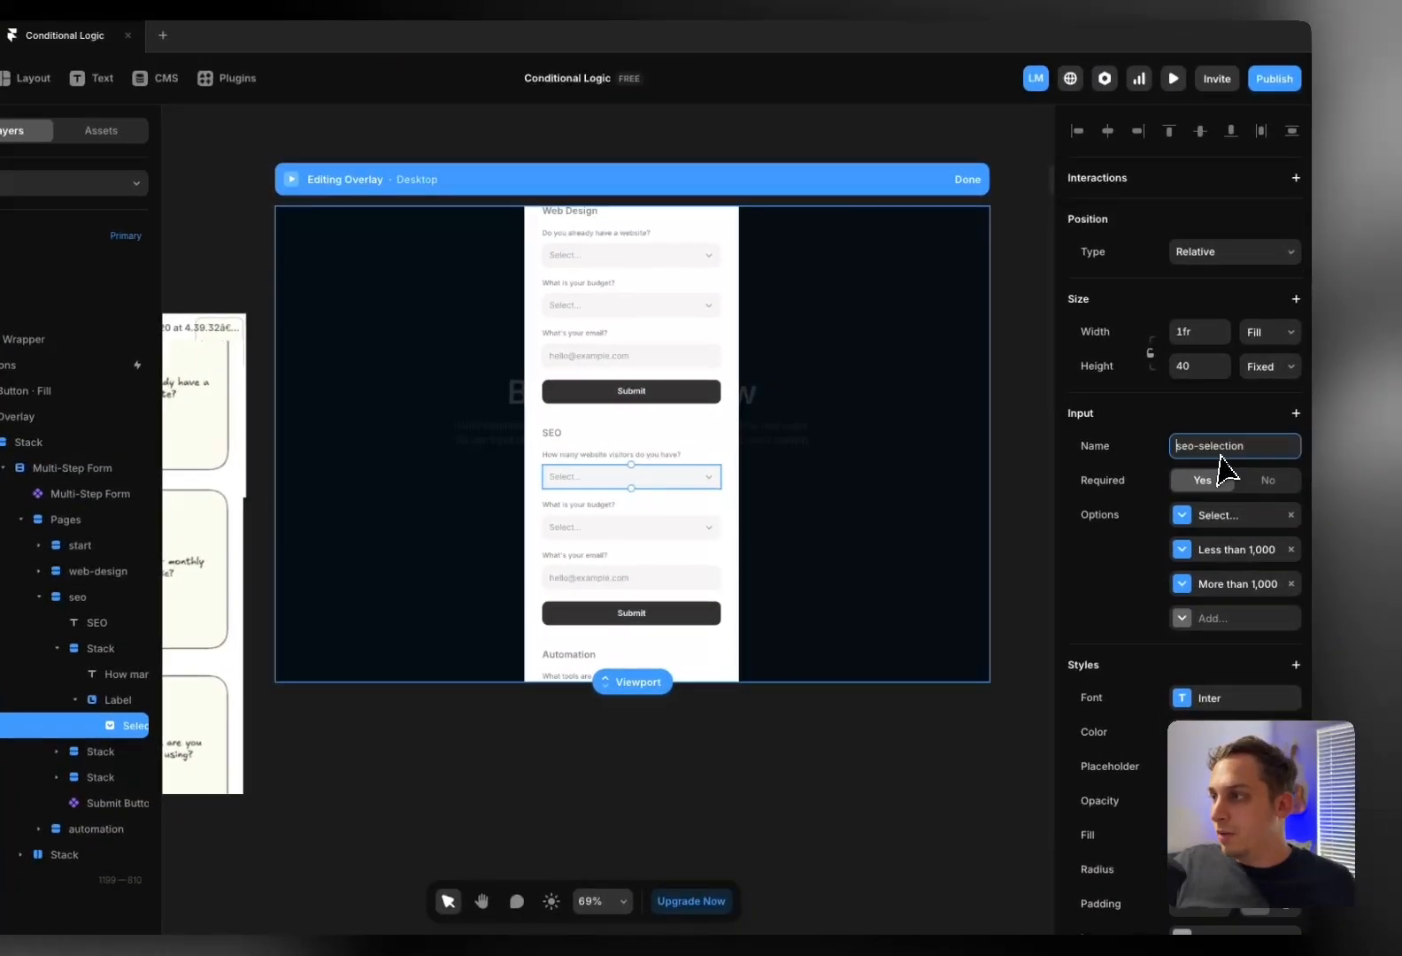
pyautogui.doubleClick(1225, 430)
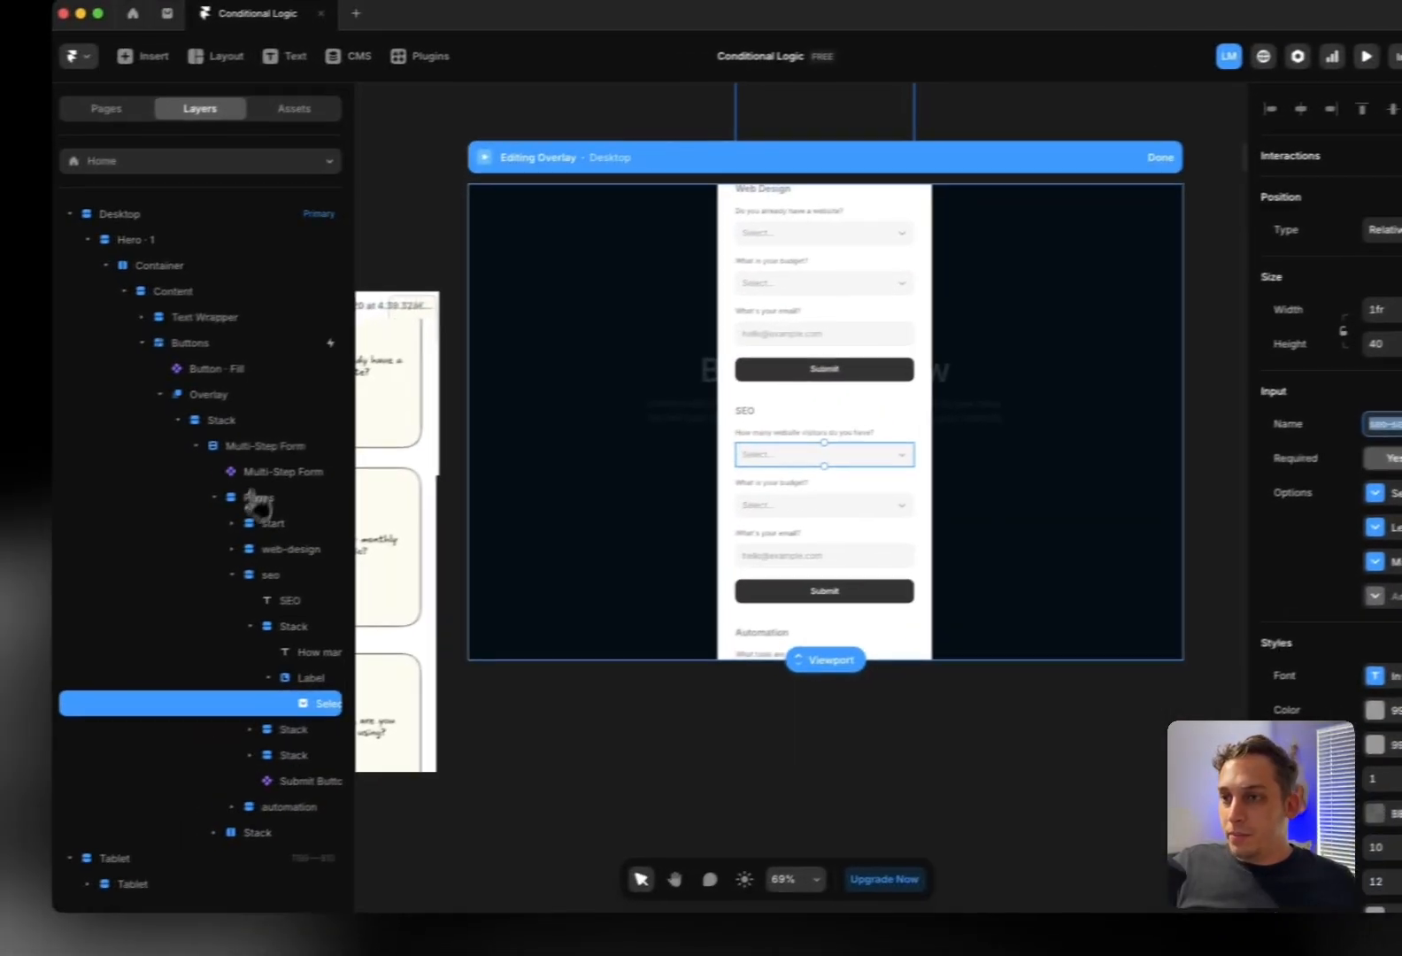
# Check the web-design page's website-question dropdown settings, then preview the site
pyautogui.click(36, 546)
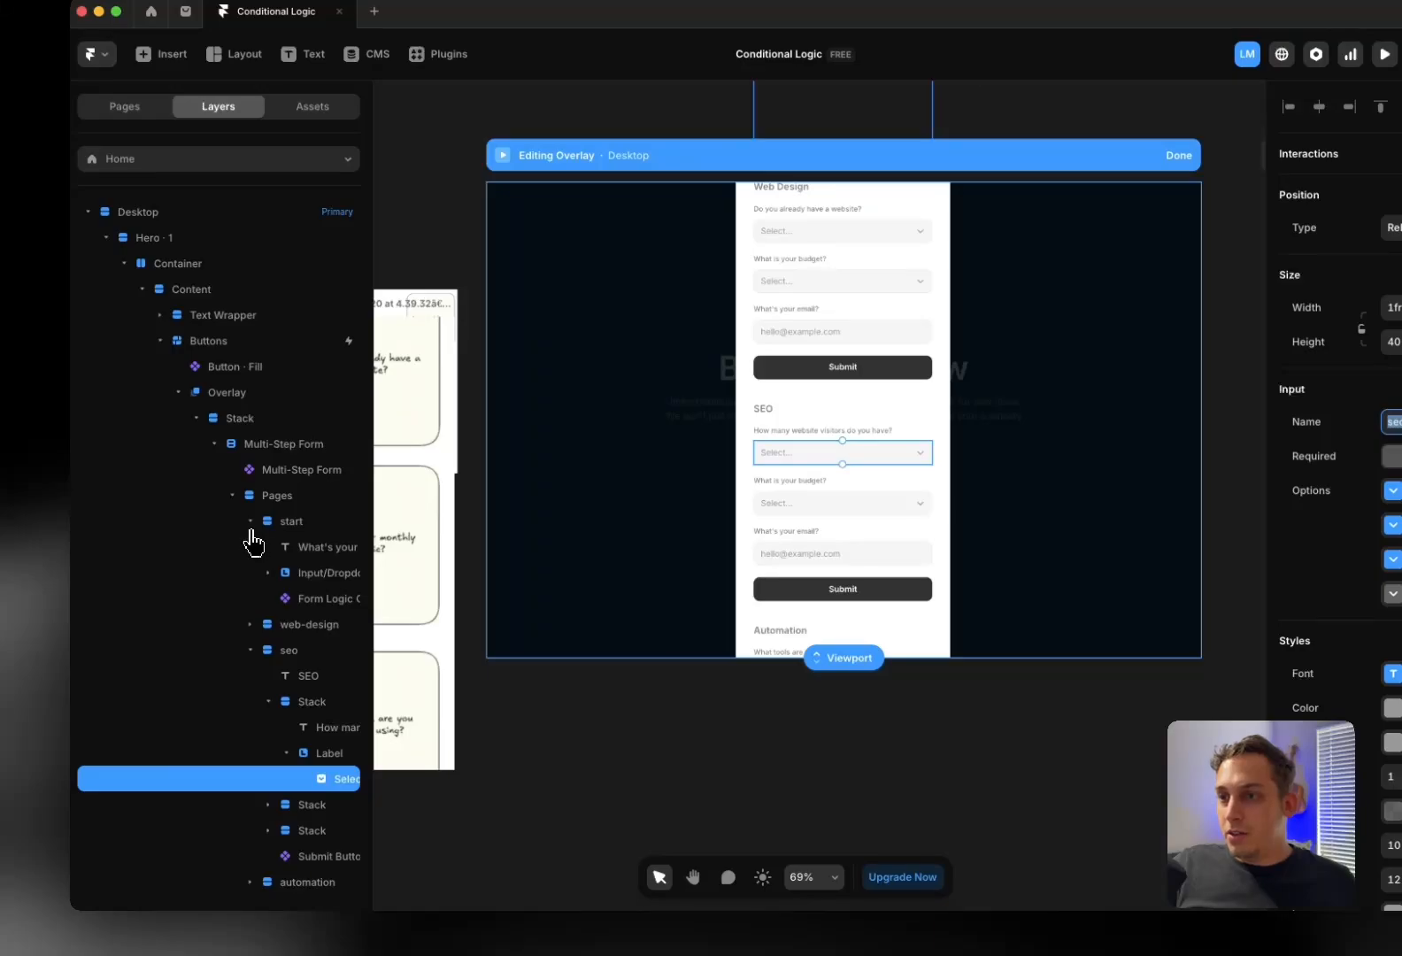
pyautogui.click(251, 522)
pyautogui.click(250, 547)
pyautogui.click(303, 608)
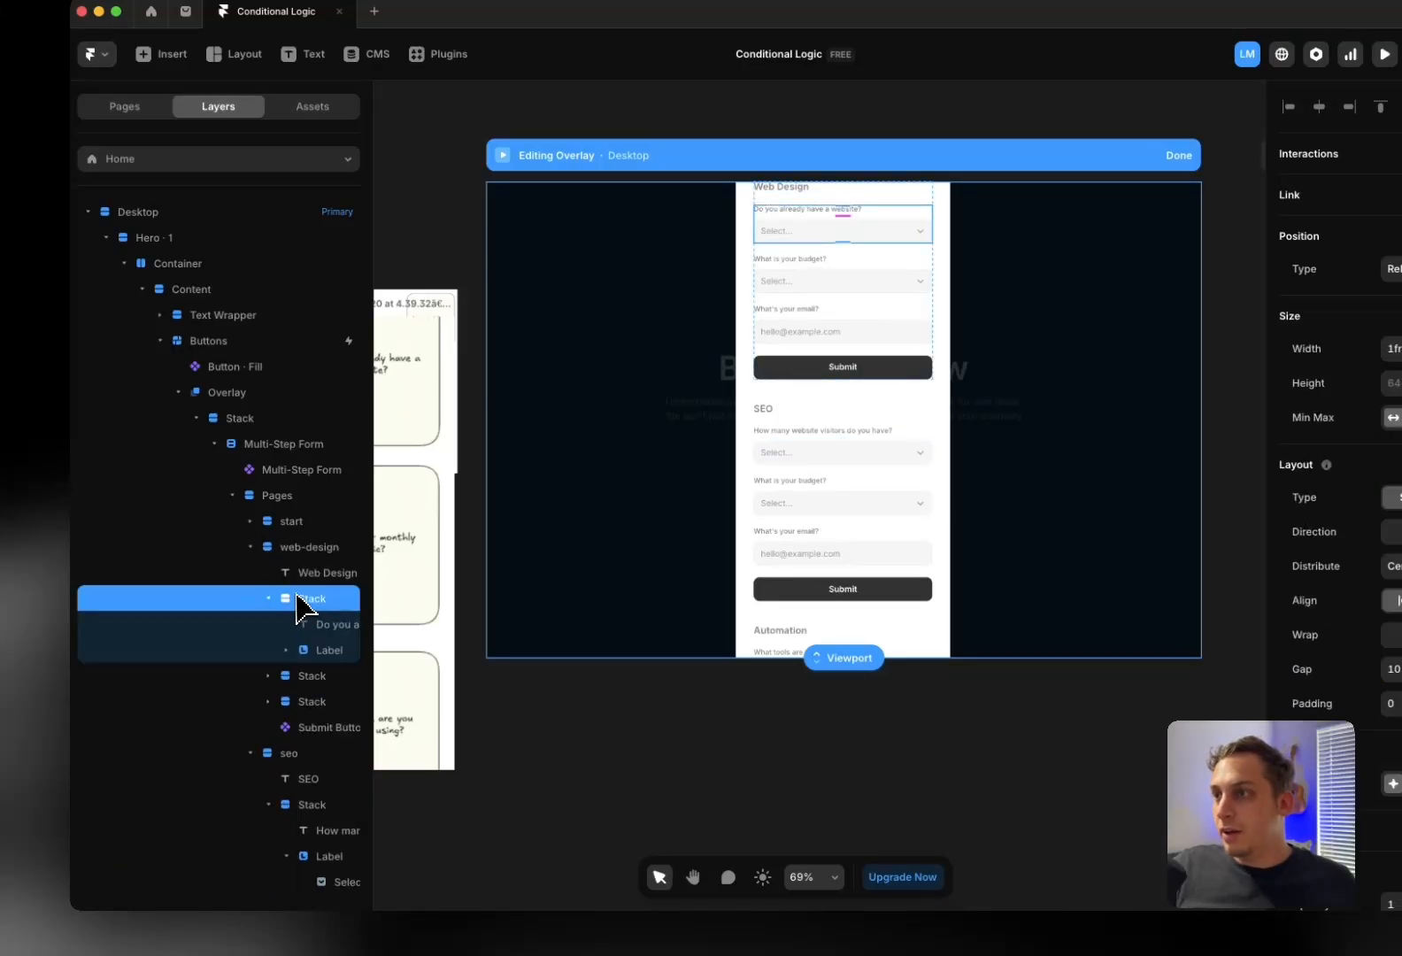
pyautogui.click(317, 650)
pyautogui.click(320, 676)
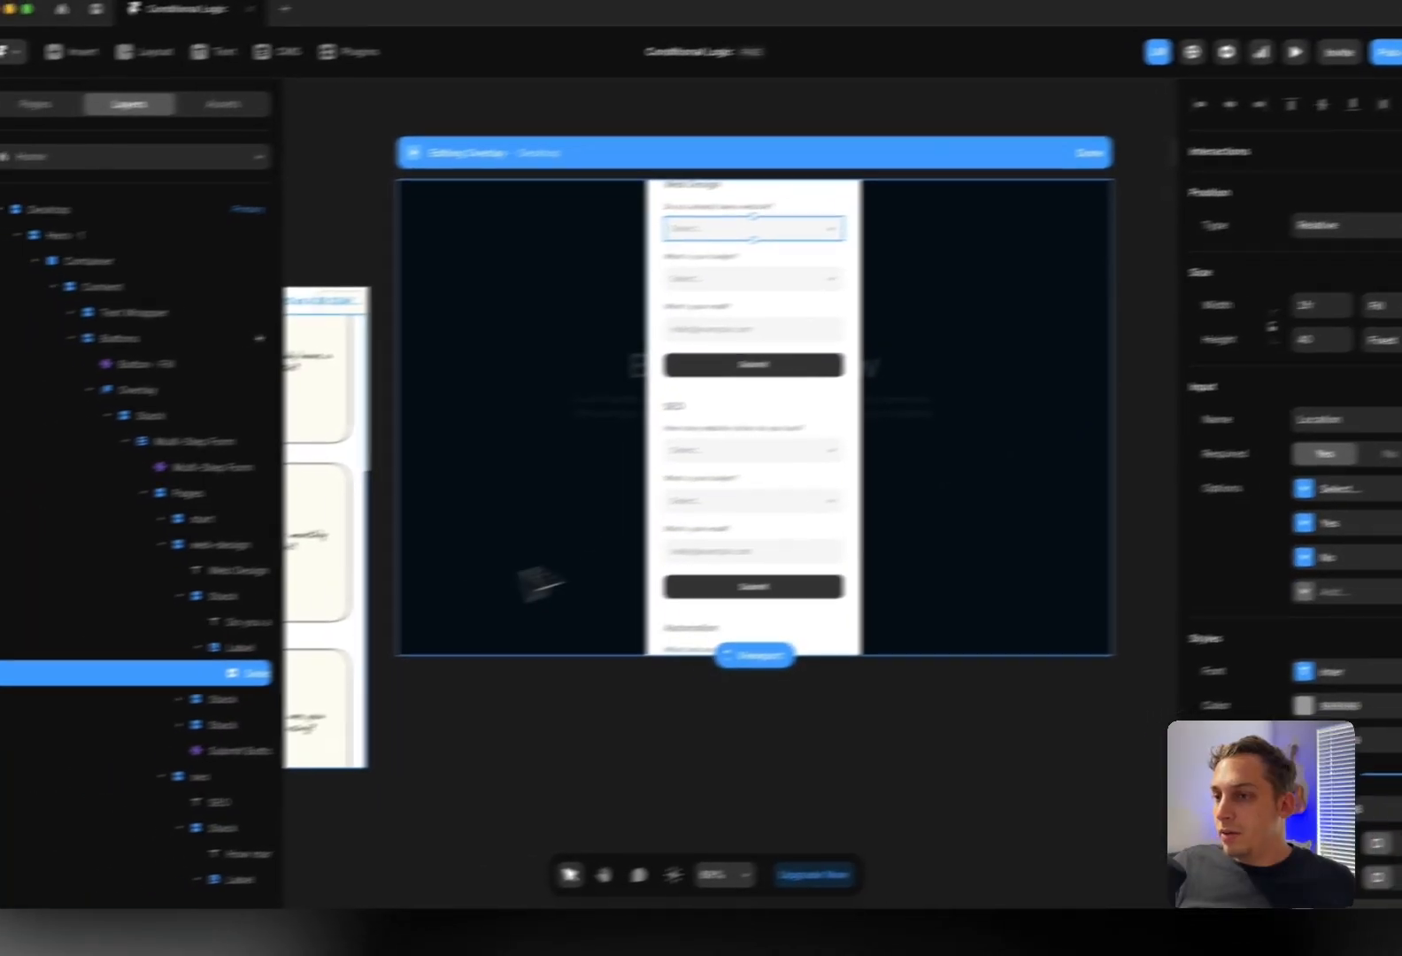
pyautogui.press('super+p')
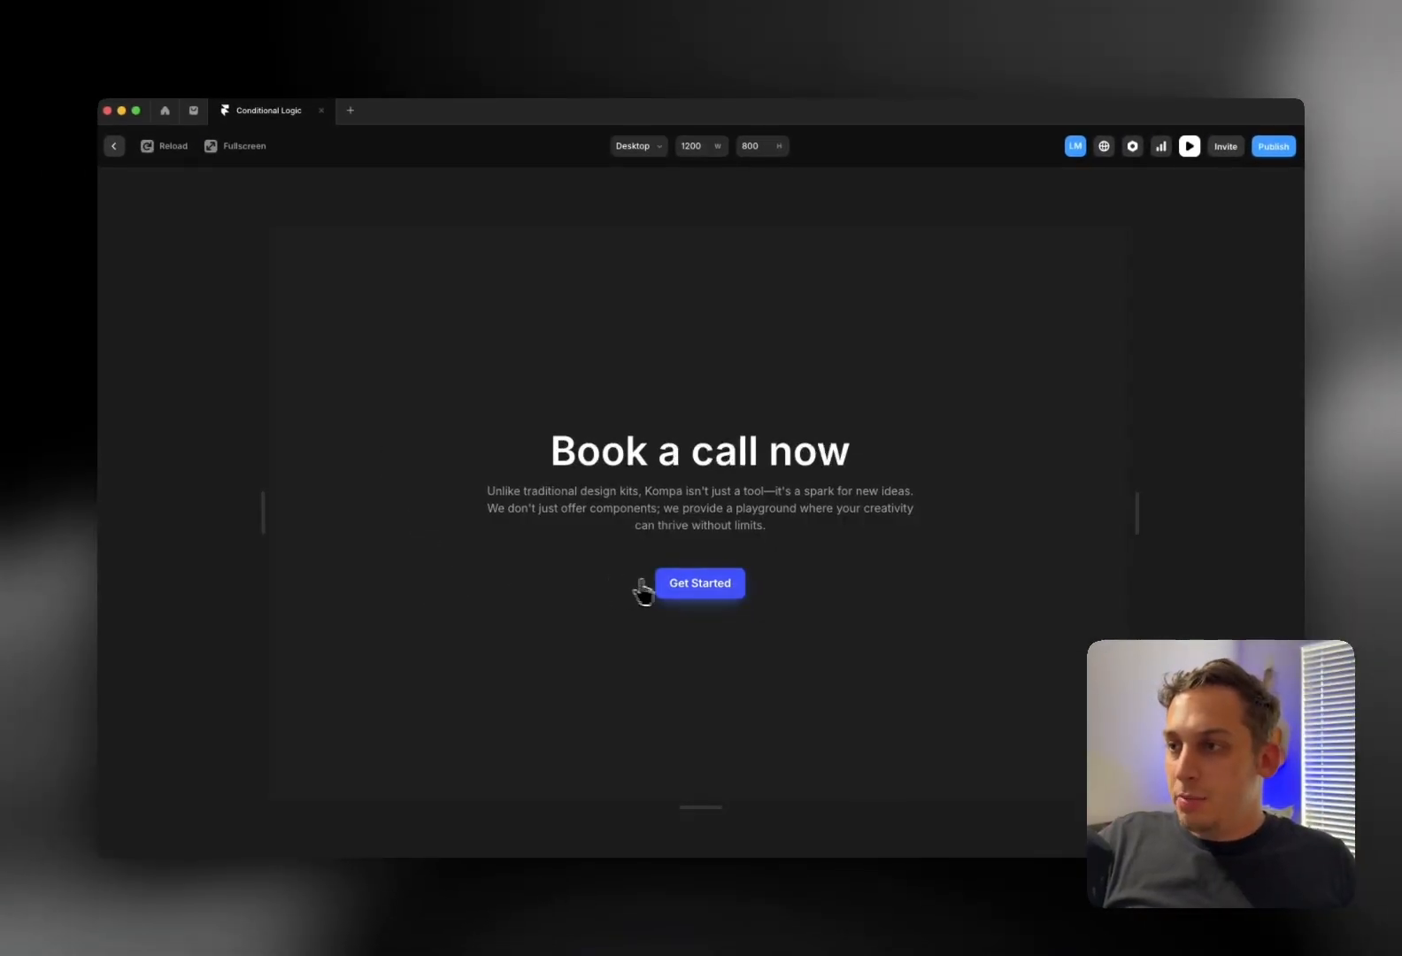
# Open the booking form, choose Automation as the service and Zapier as the tool
pyautogui.click(677, 591)
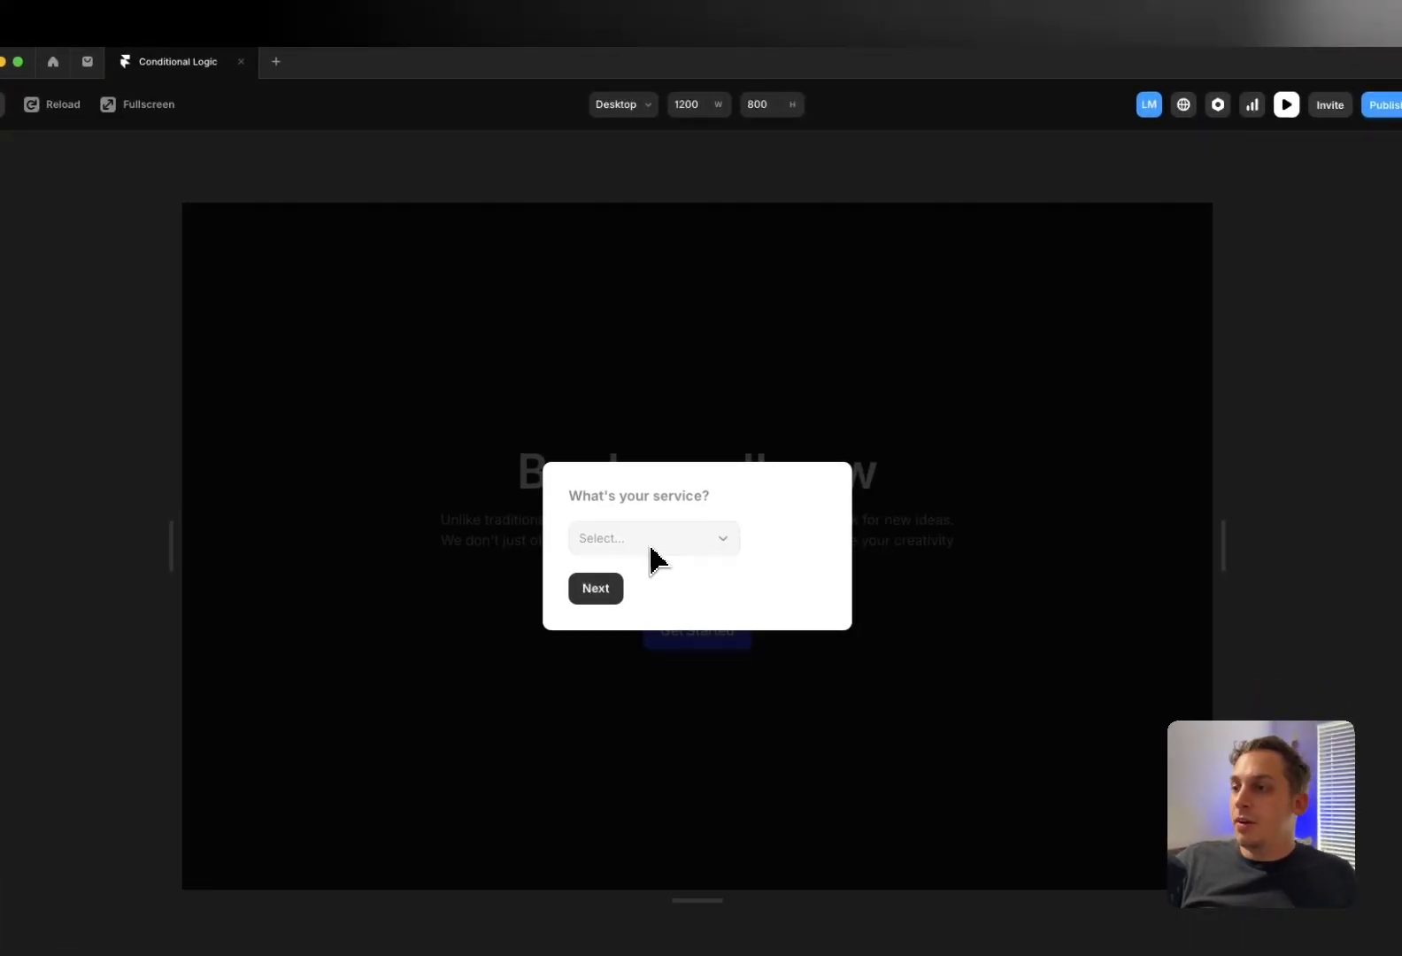
pyautogui.click(651, 550)
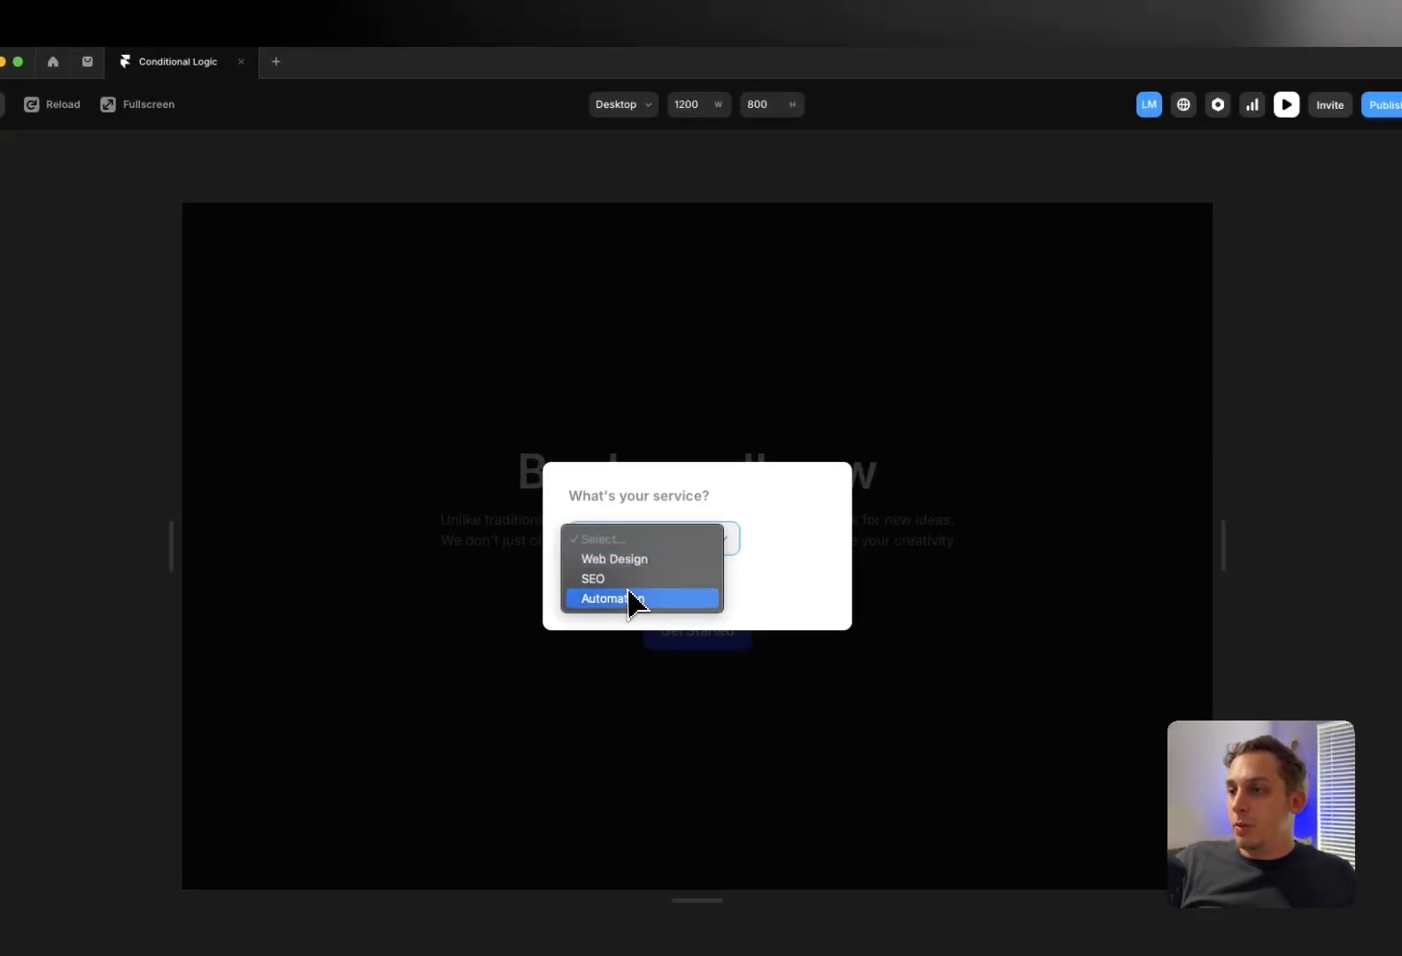
pyautogui.click(629, 598)
pyautogui.click(596, 591)
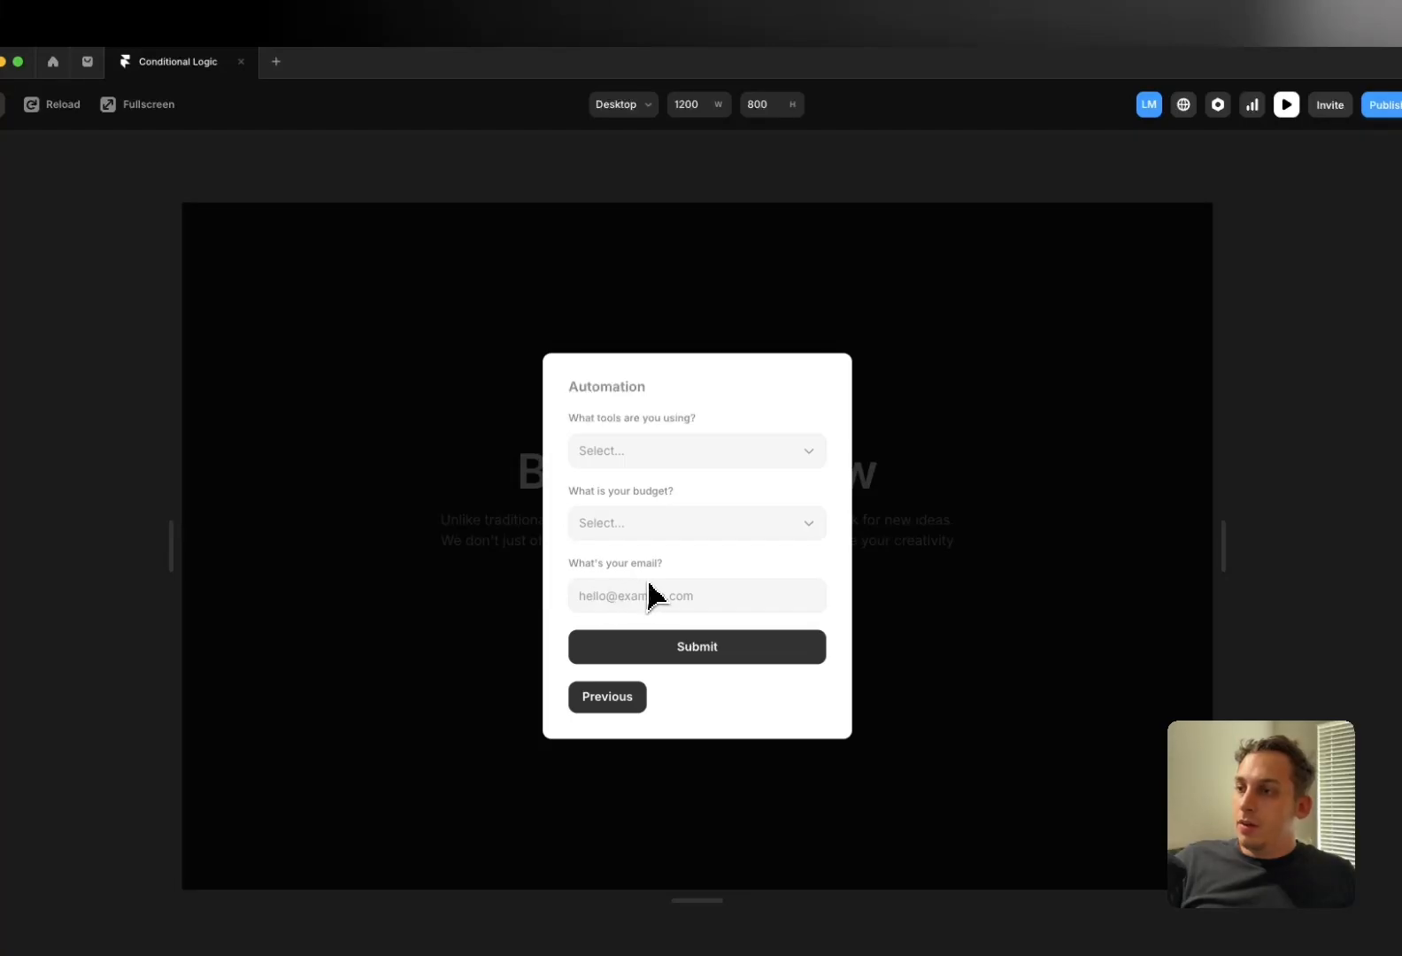
pyautogui.click(692, 462)
pyautogui.click(651, 492)
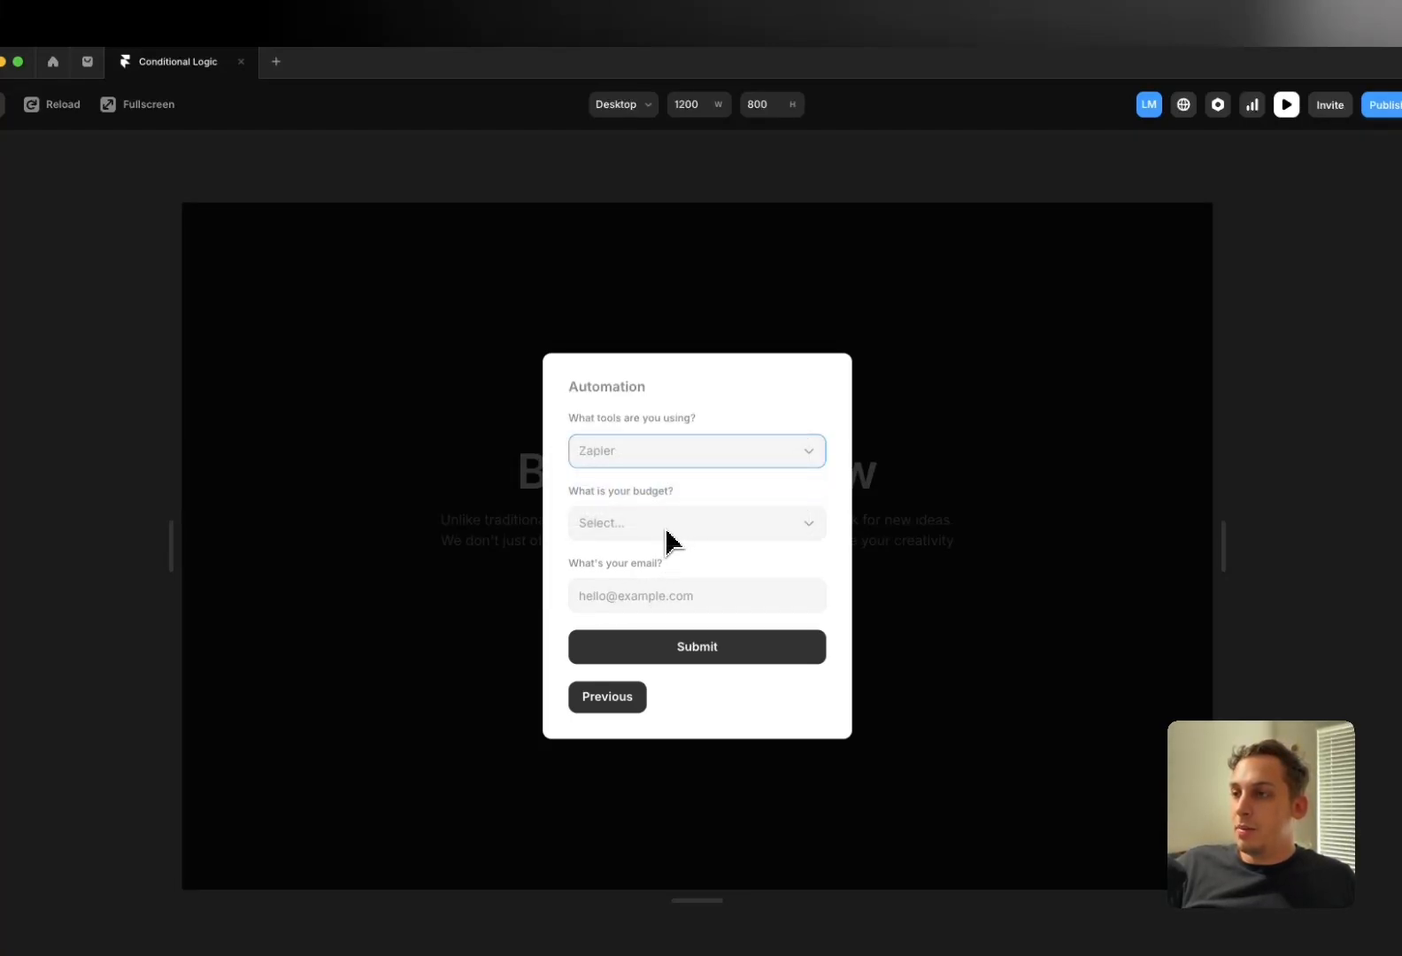
# Pick the $2,000 + budget, enter a test email, submit, and view the spreadsheet
pyautogui.click(666, 529)
pyautogui.click(647, 588)
pyautogui.click(641, 605)
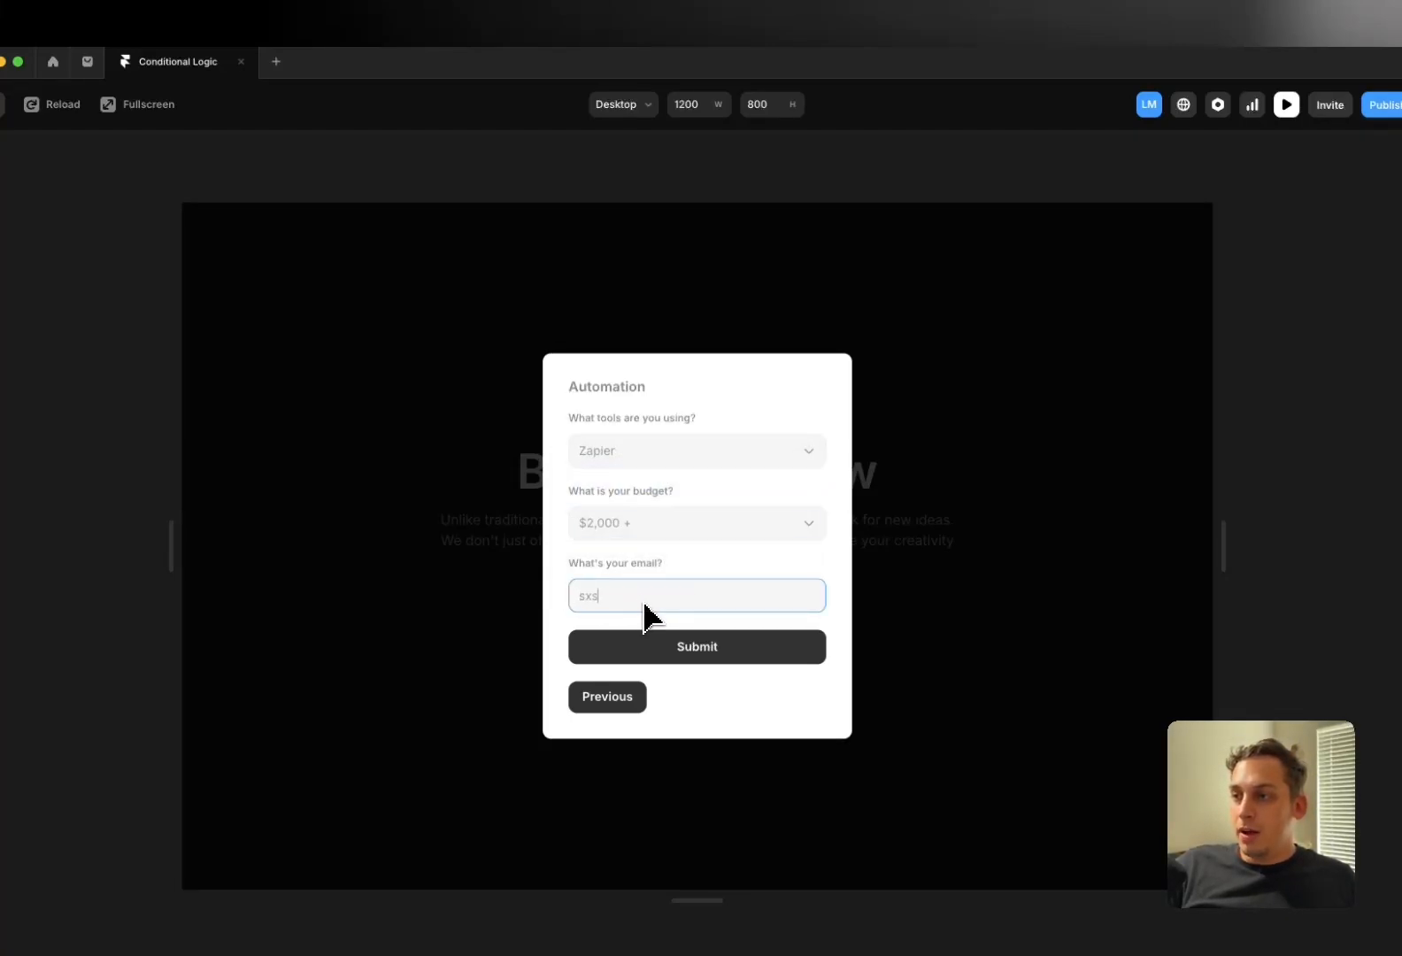
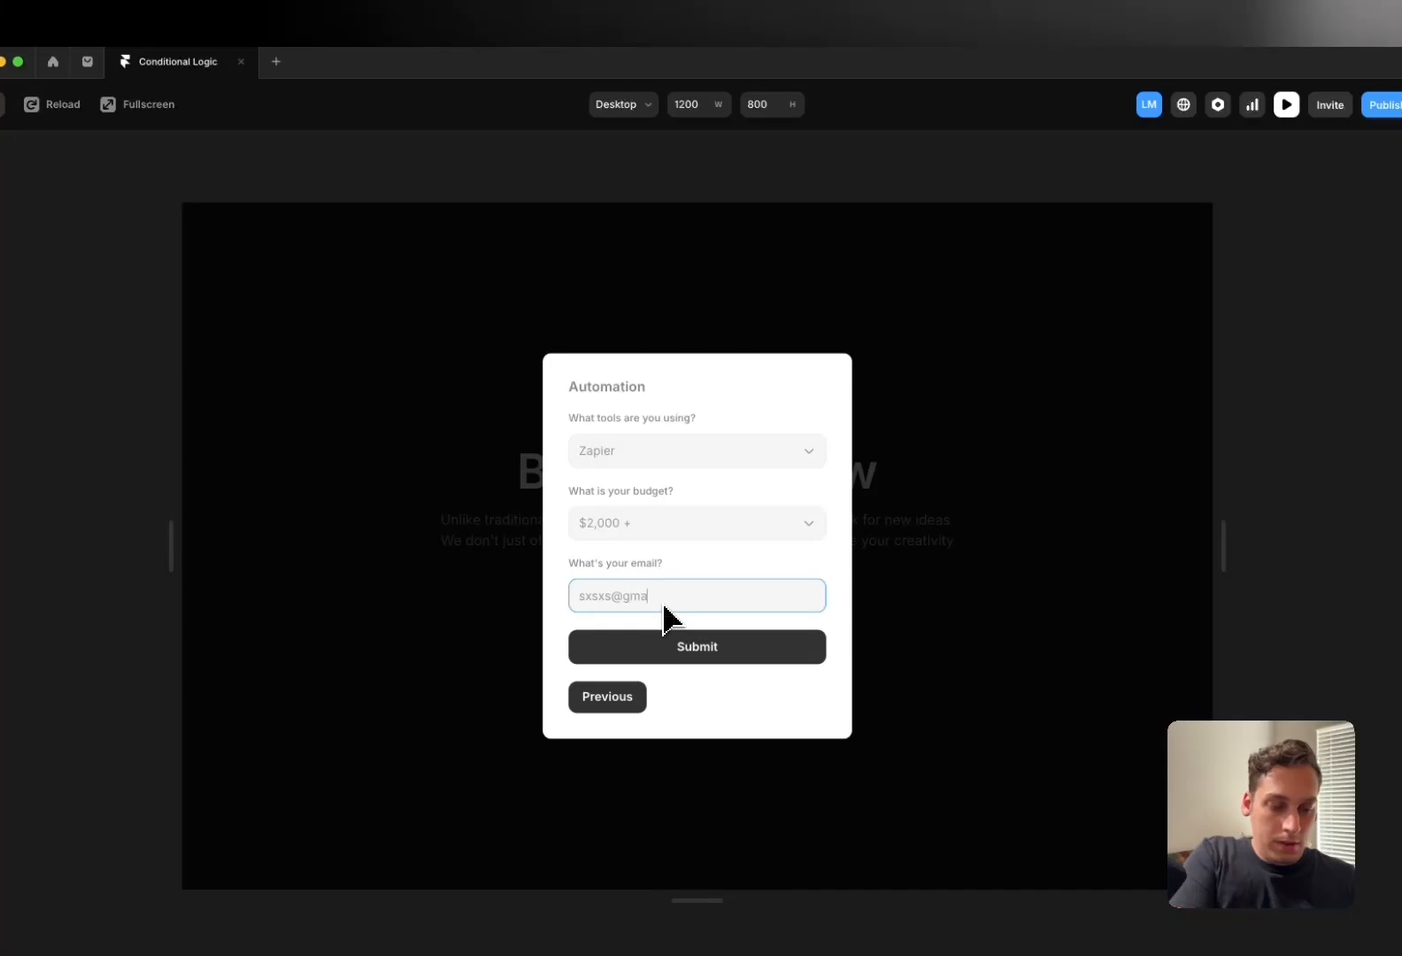
pyautogui.click(665, 617)
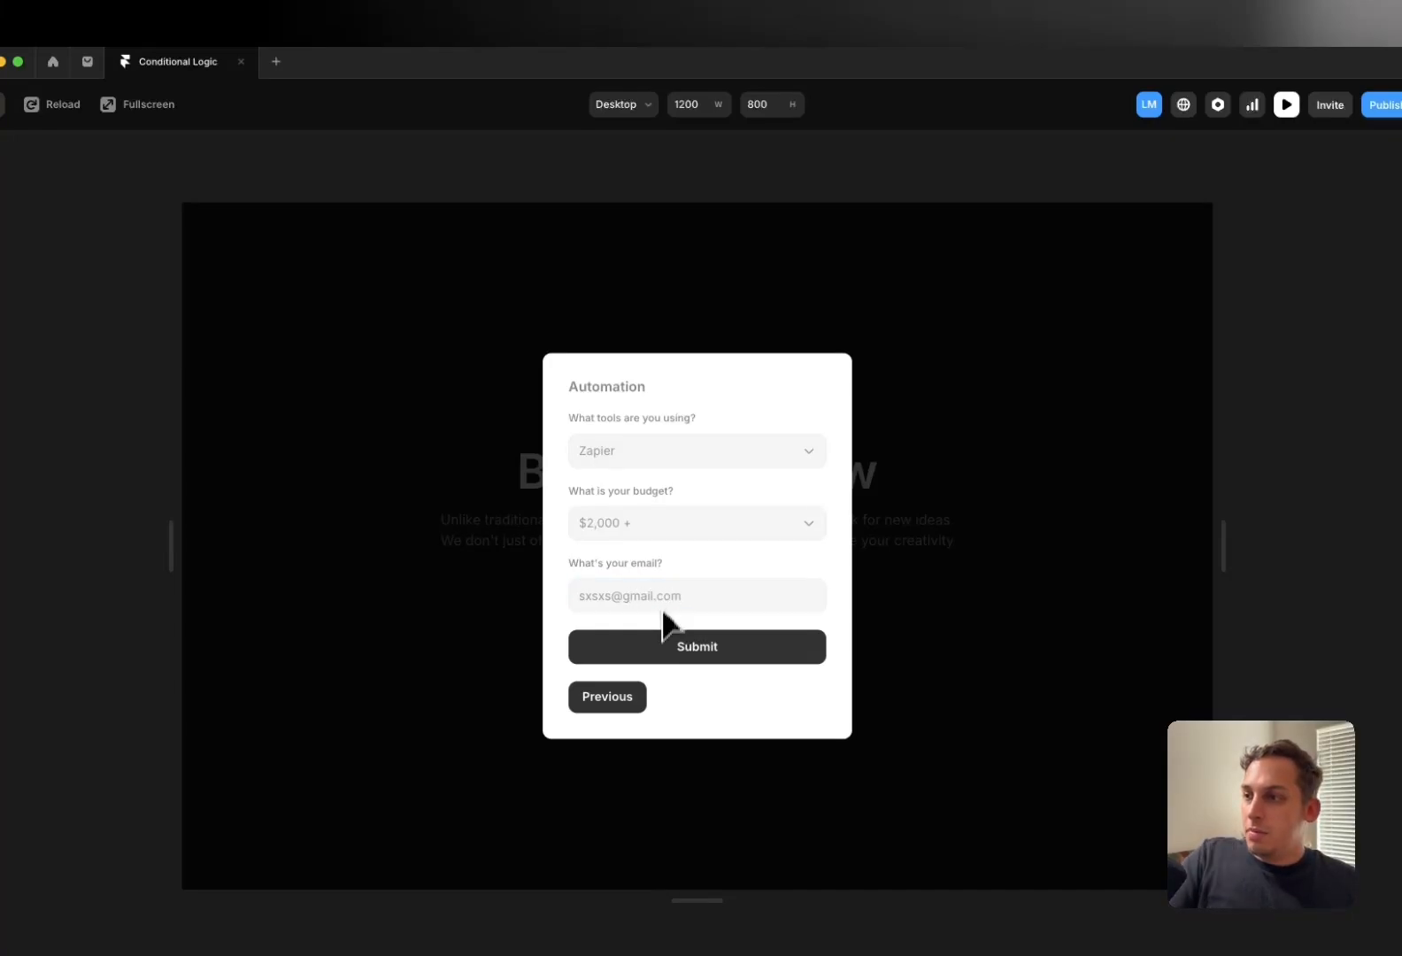
pyautogui.click(656, 660)
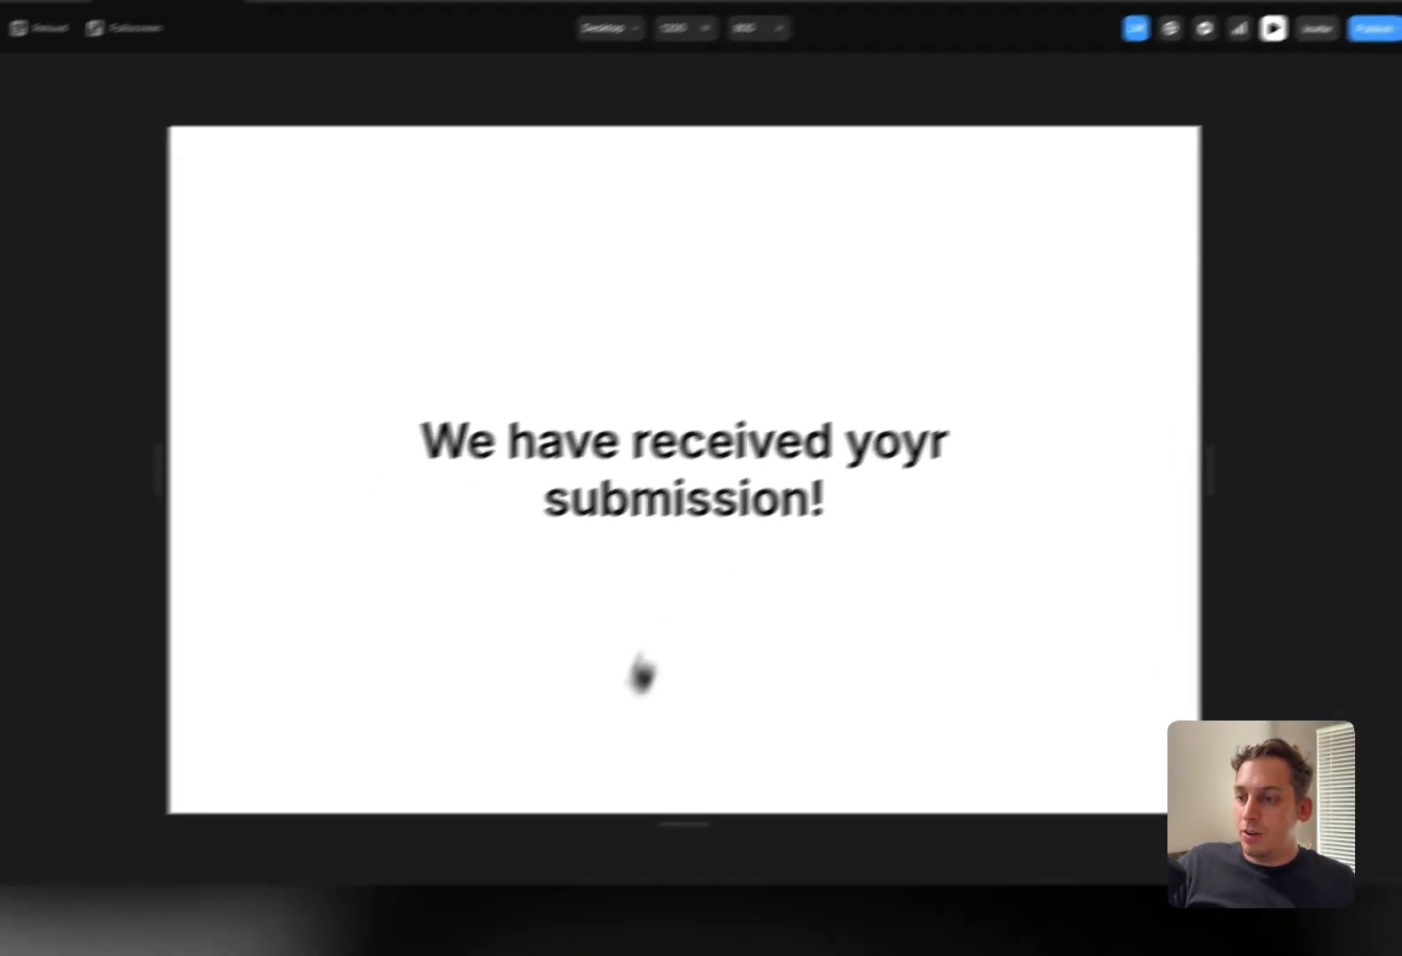
pyautogui.click(668, 55)
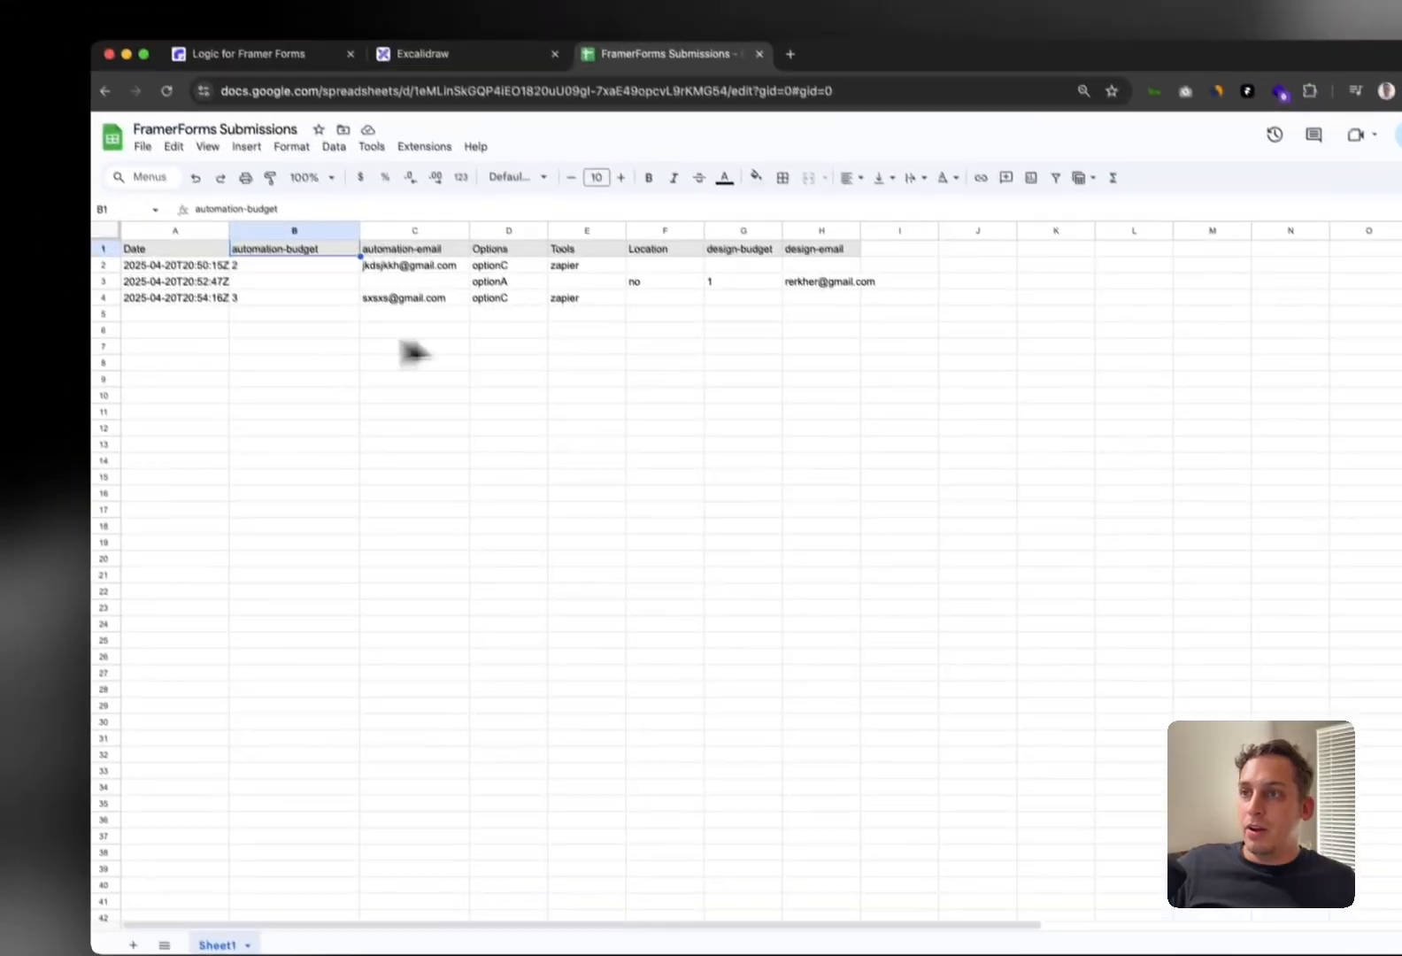